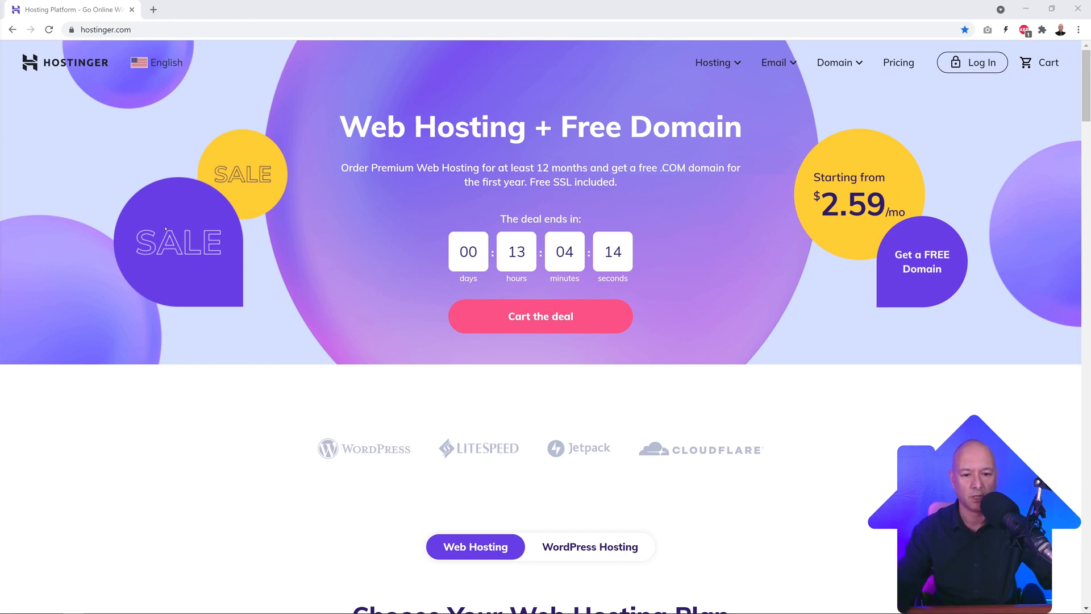
# Step: Scroll down to the Single, Premium and Business Shared Hosting plan cards
pyautogui.scroll(-9, 165, 228)
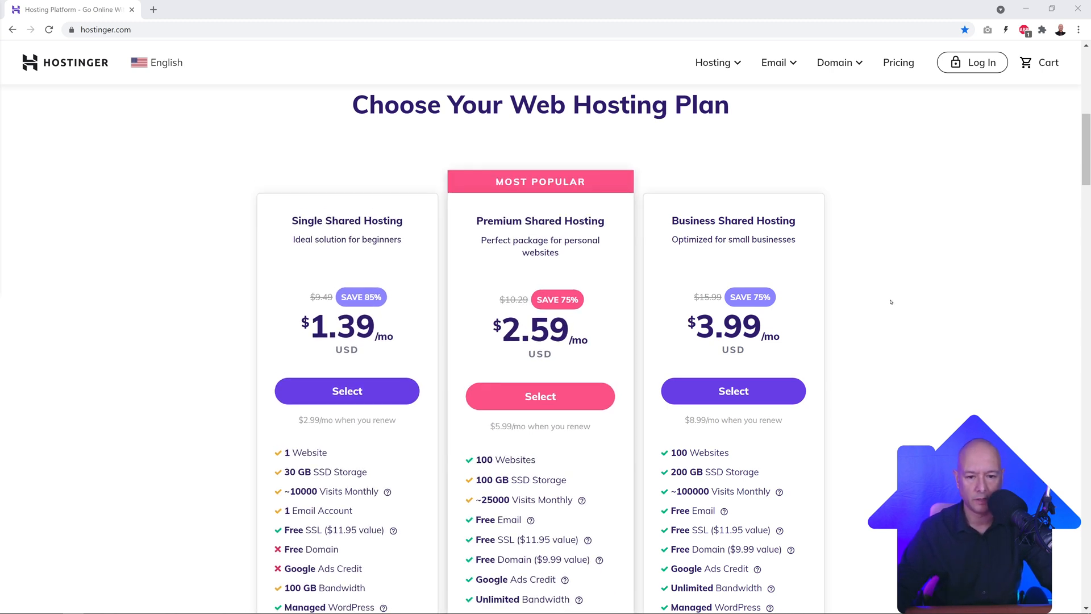
# Step: Review the plan features and select Premium Shared Hosting, reaching the 48-month checkout at $124.32
pyautogui.scroll(-2, 891, 302)
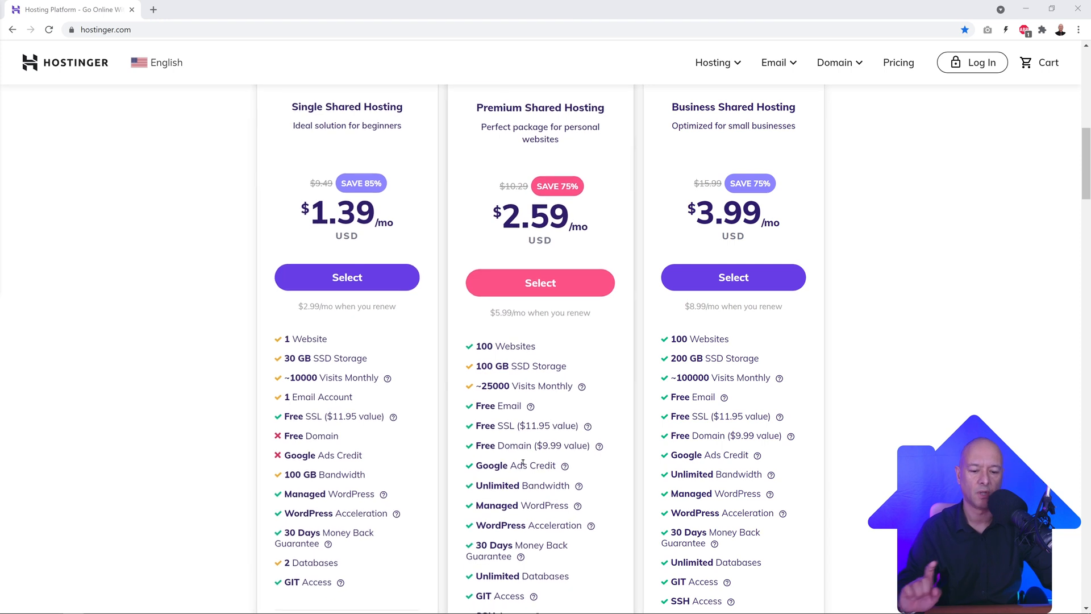
pyautogui.moveTo(565, 471)
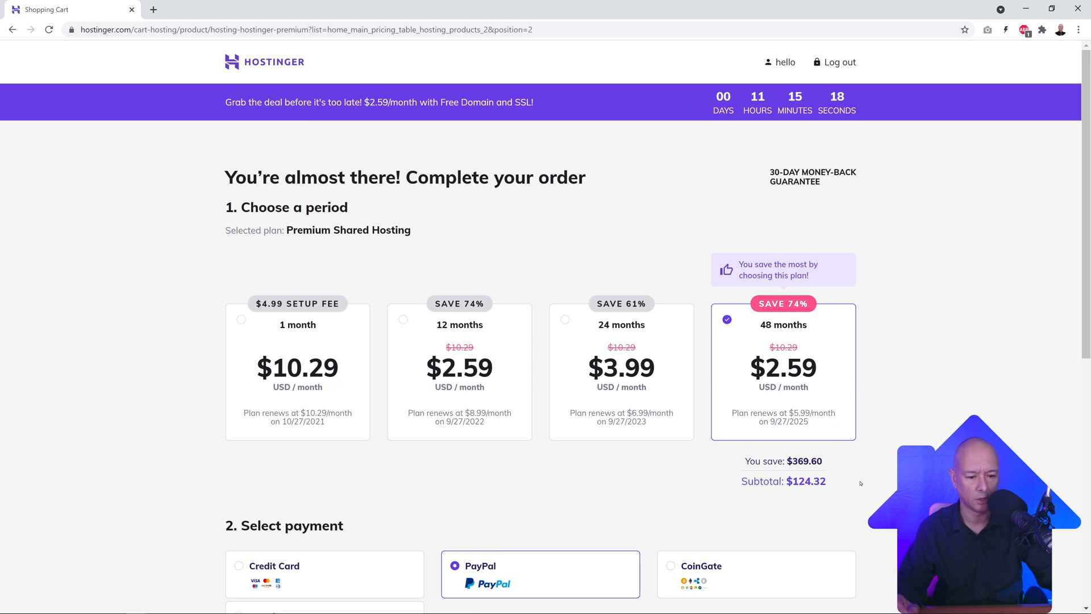
# Step: Switch the Premium order to the 12-month period: $31.08 subtotal, $38.23 total
pyautogui.scroll(-7, 861, 483)
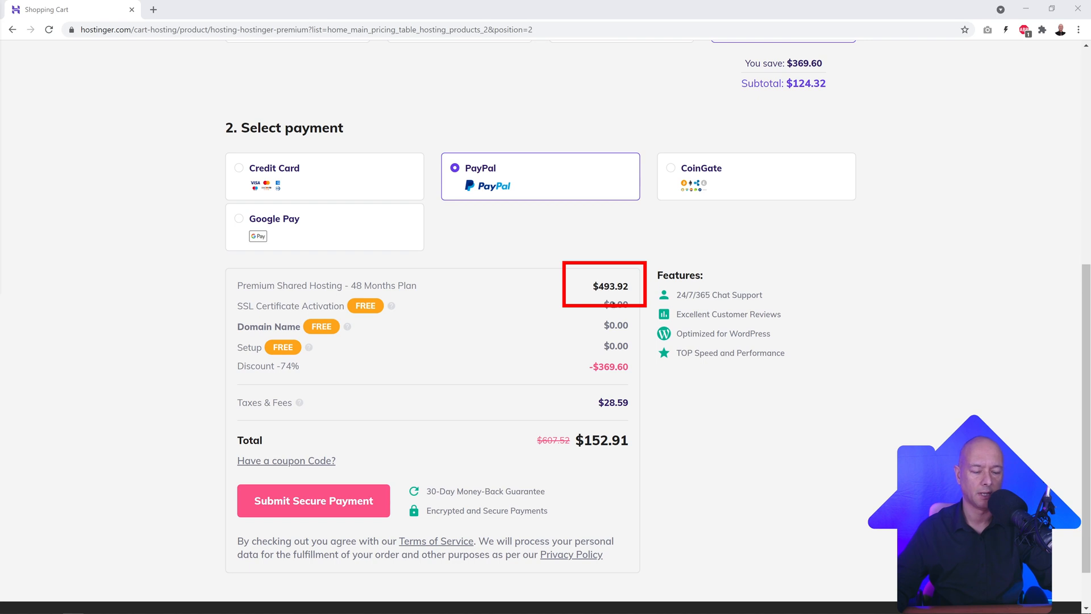
pyautogui.scroll(2, 996, 318)
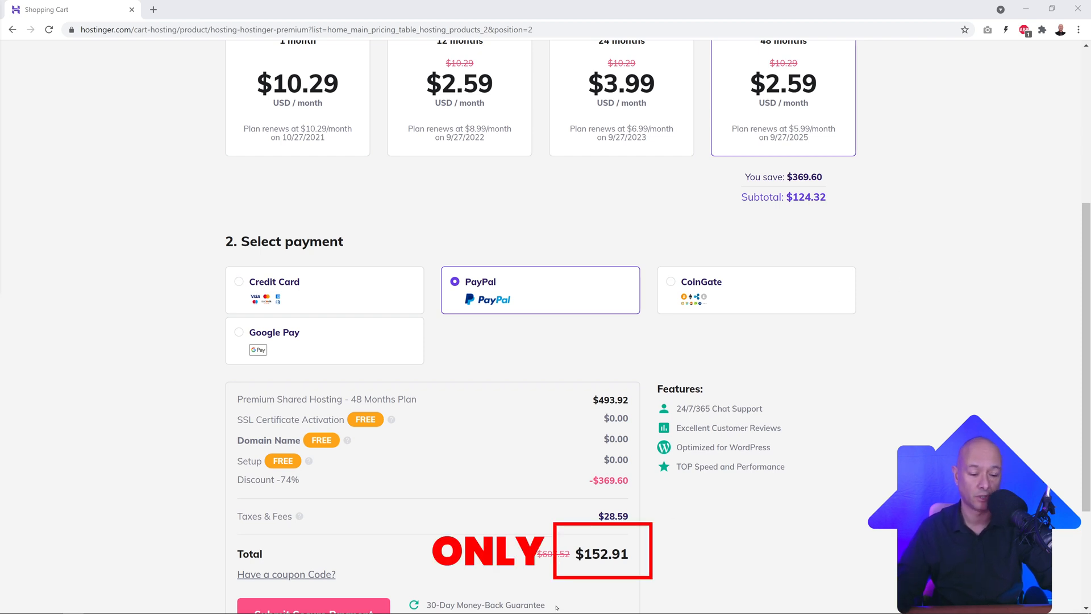
pyautogui.scroll(3, 791, 483)
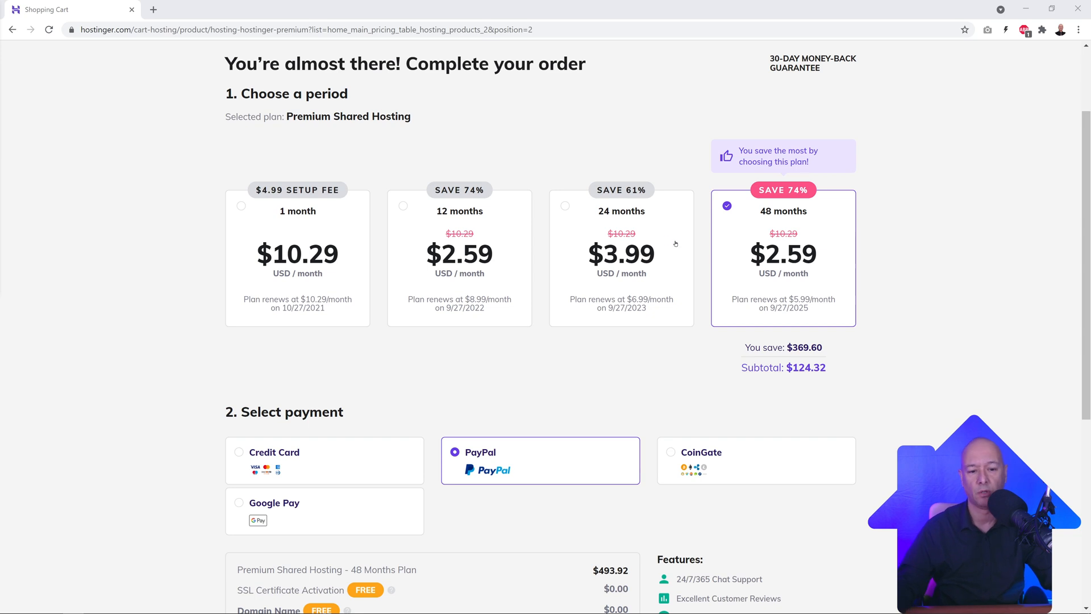
pyautogui.click(403, 208)
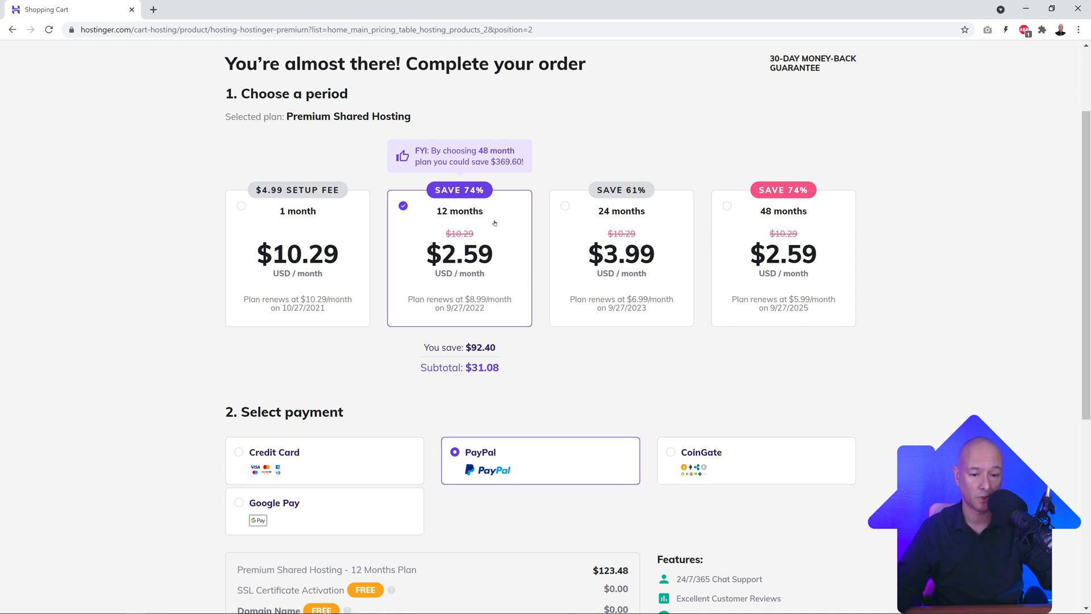
pyautogui.scroll(-5, 829, 287)
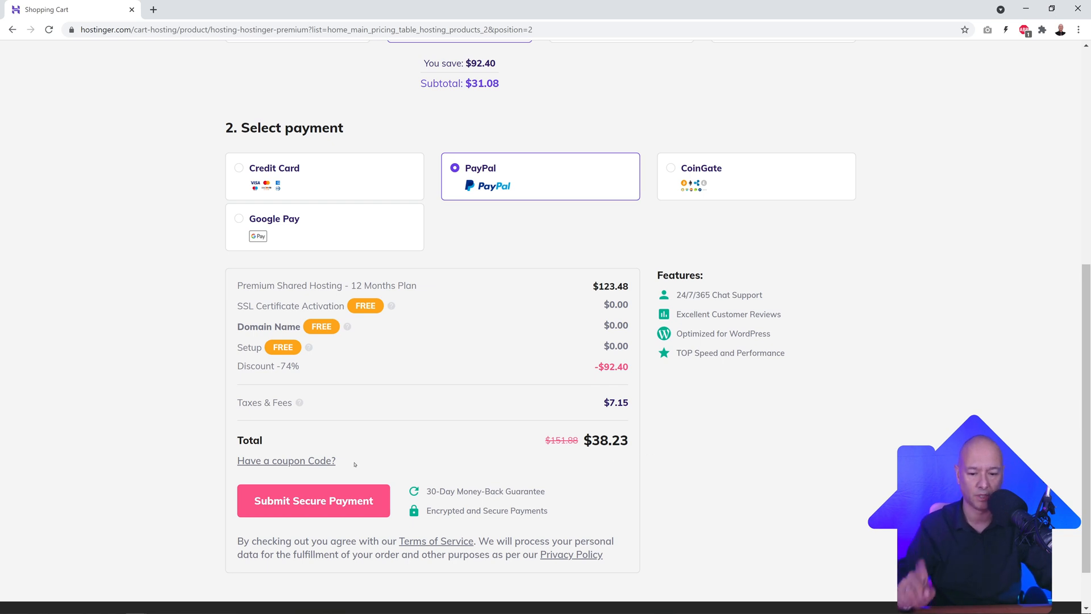
# Step: Apply coupon code MRWEBREVIEWS, lowering the order total to $35.42
pyautogui.click(321, 460)
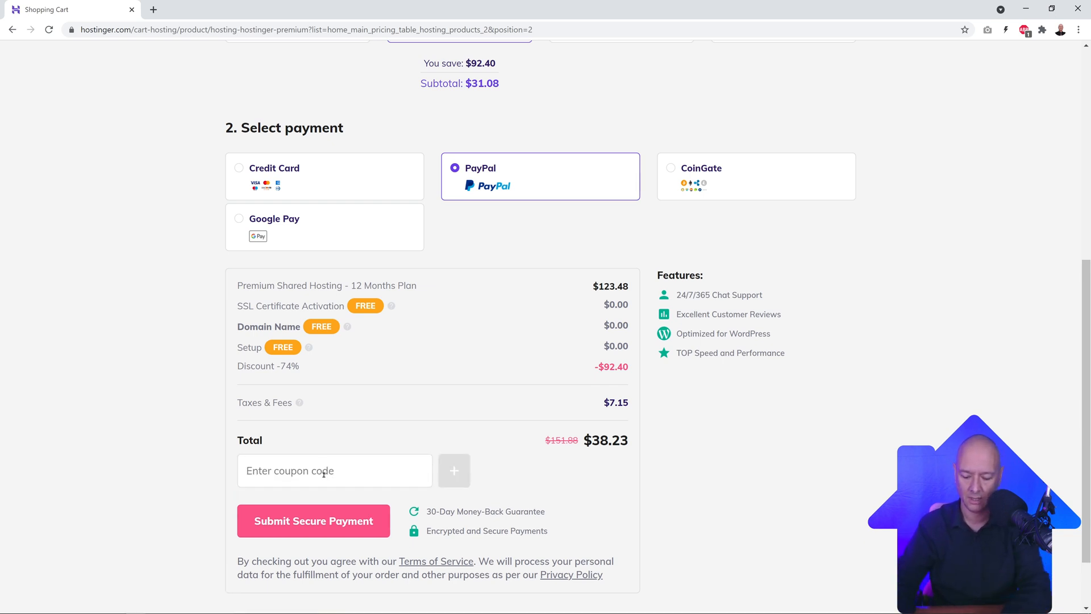
pyautogui.write('MRWEBREVIEWS')
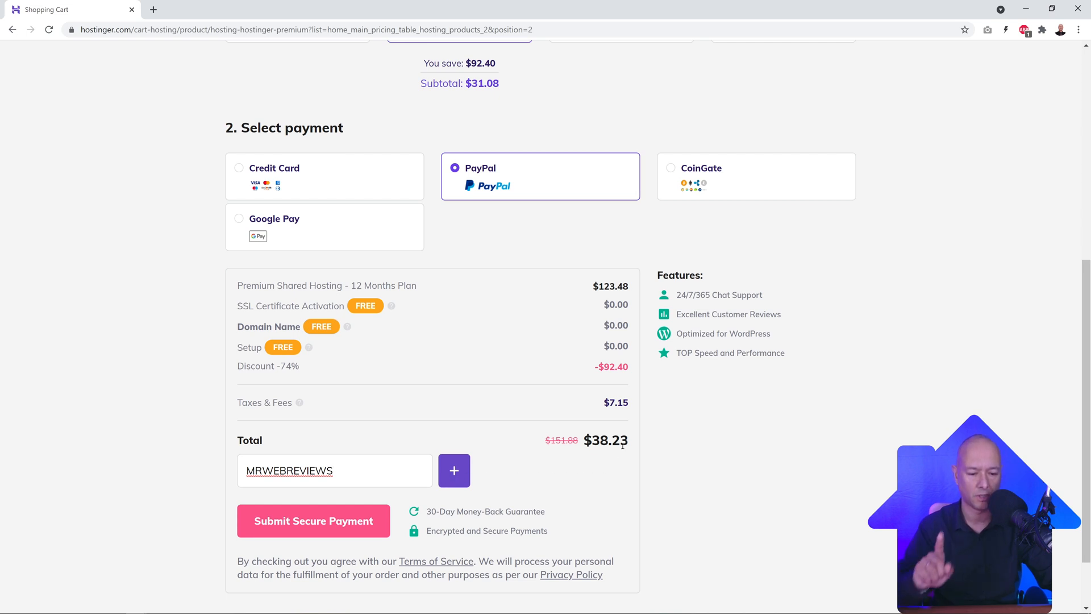
pyautogui.click(459, 472)
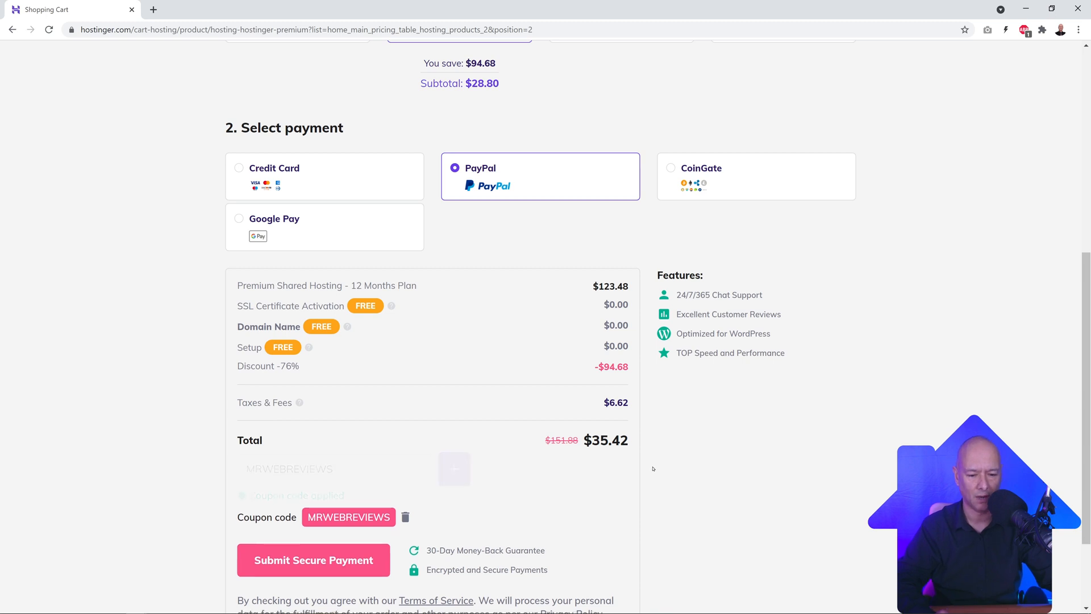
pyautogui.scroll(-1, 680, 468)
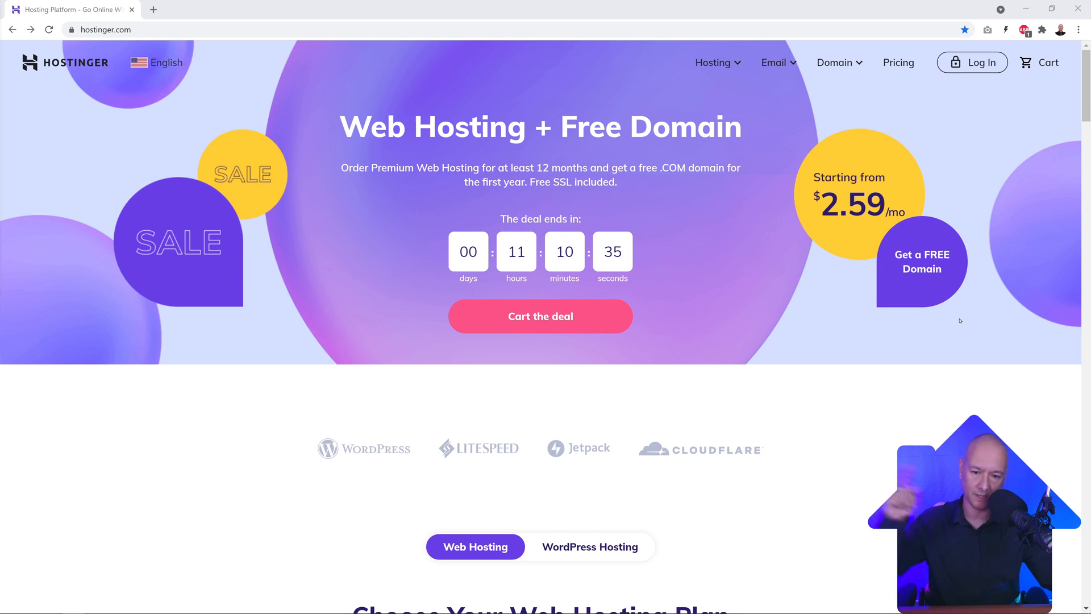
# Step: Log in to the Hostinger account from the homepage to reach hPanel
pyautogui.click(977, 68)
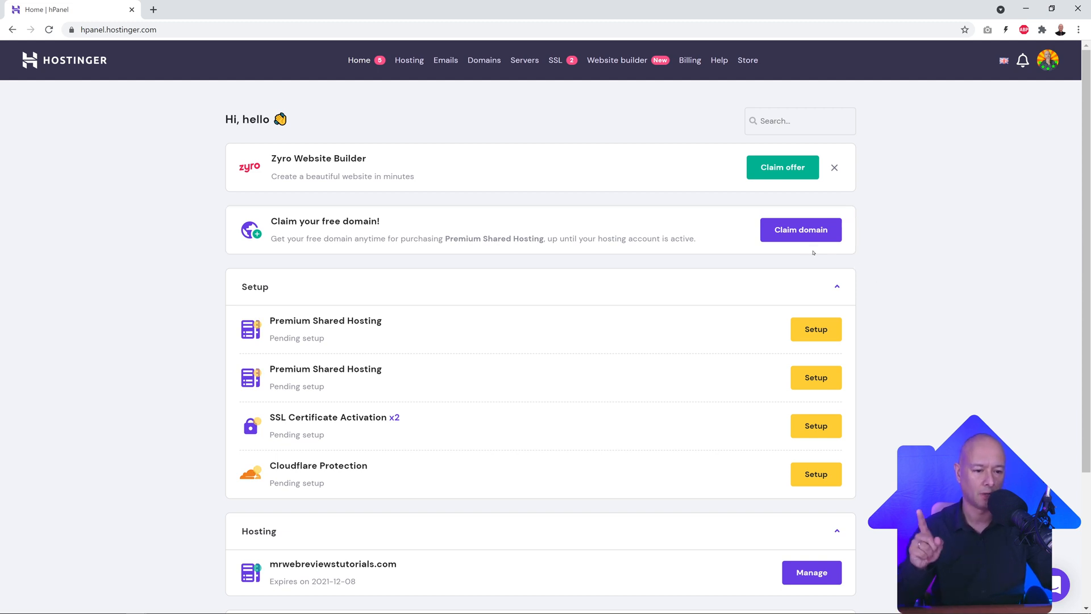
# Step: Start claiming the free domain and paste 'yourdomainname' as the domain name
pyautogui.click(807, 233)
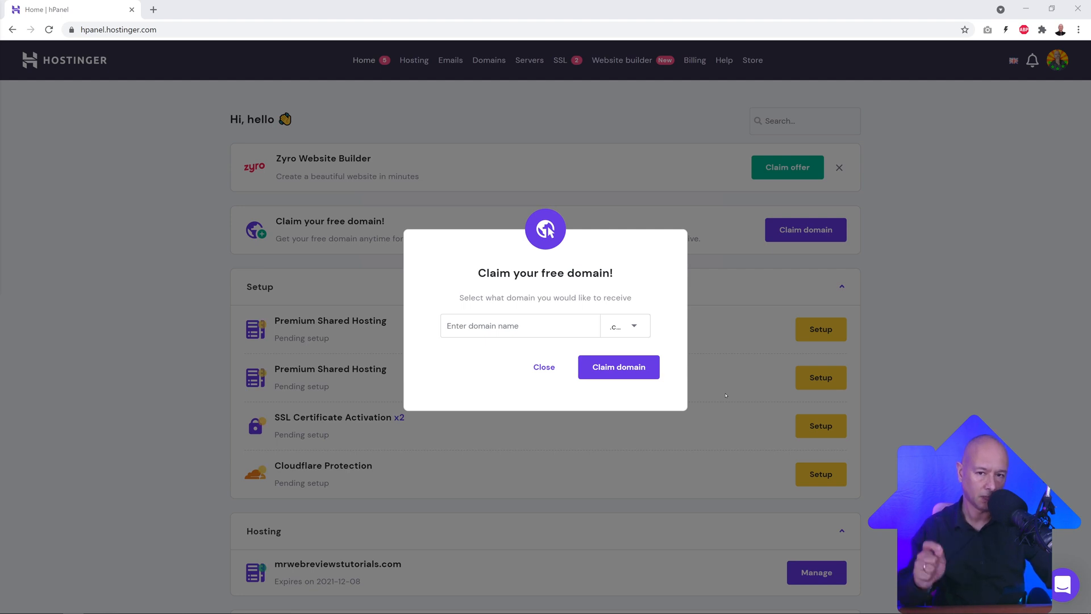
pyautogui.click(493, 327)
pyautogui.write('yourdomainname')
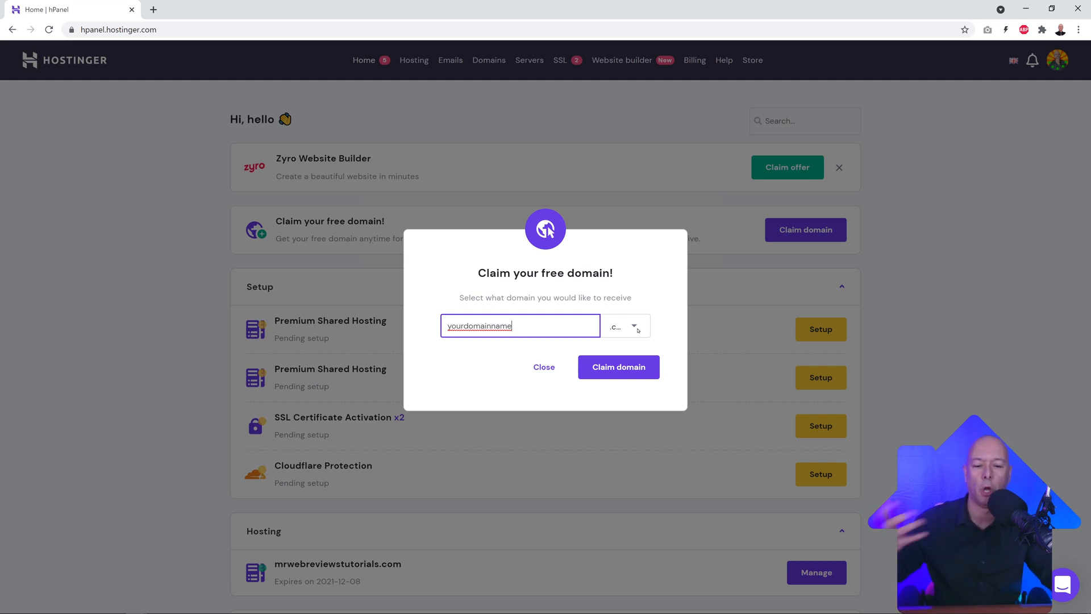
pyautogui.click(633, 327)
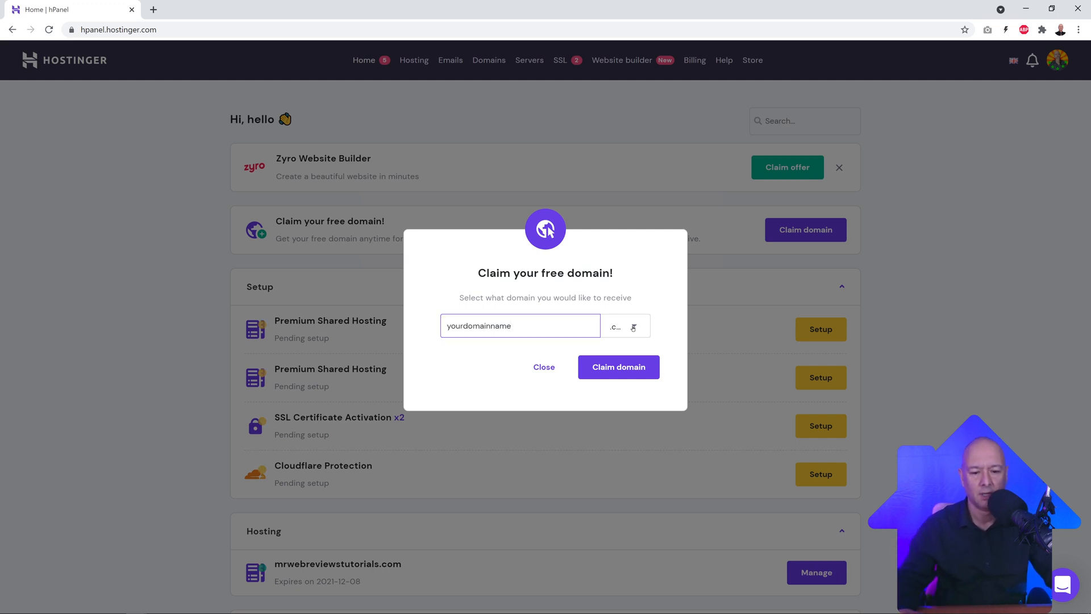
pyautogui.click(633, 328)
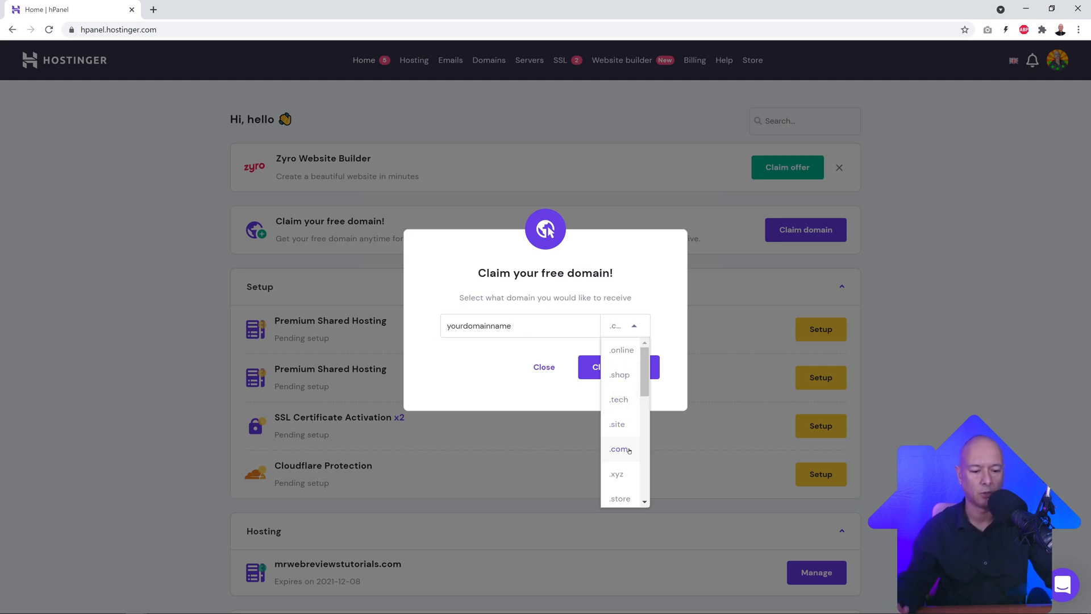
pyautogui.scroll(-5, 629, 449)
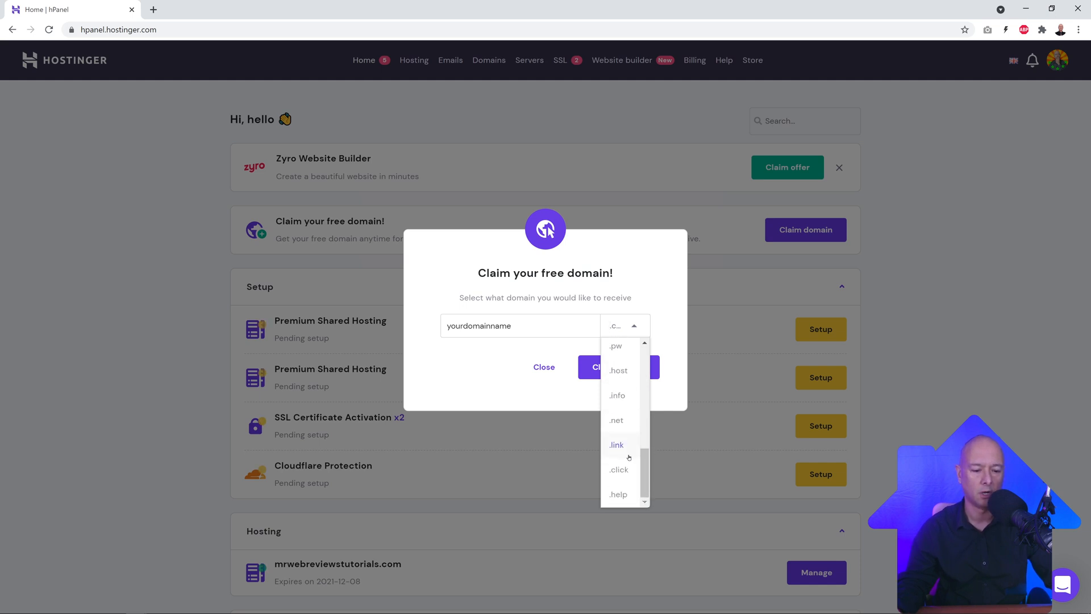
pyautogui.scroll(3, 629, 460)
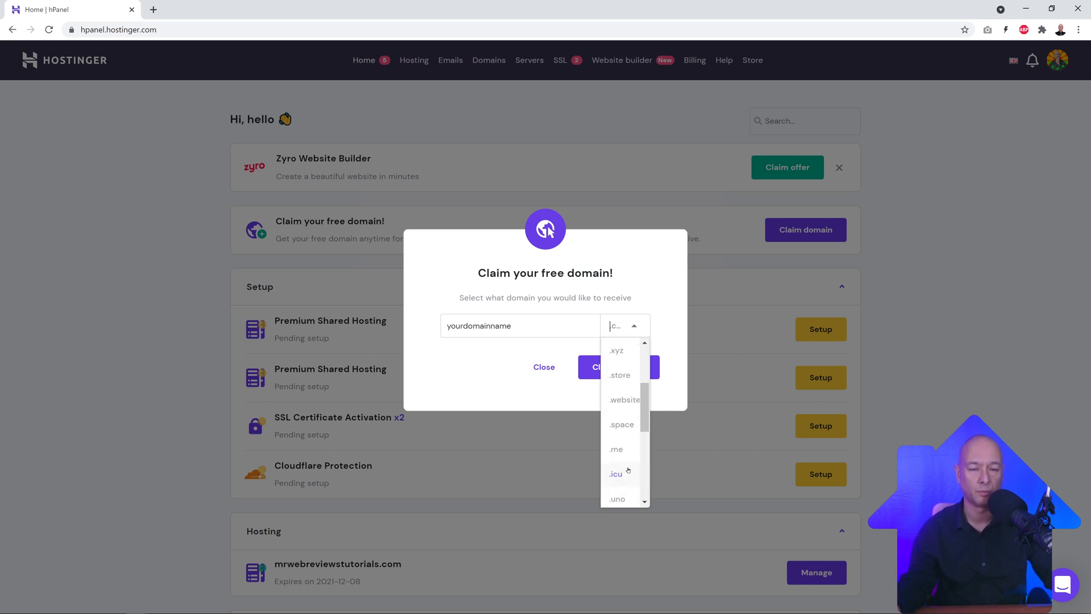
pyautogui.scroll(2, 628, 466)
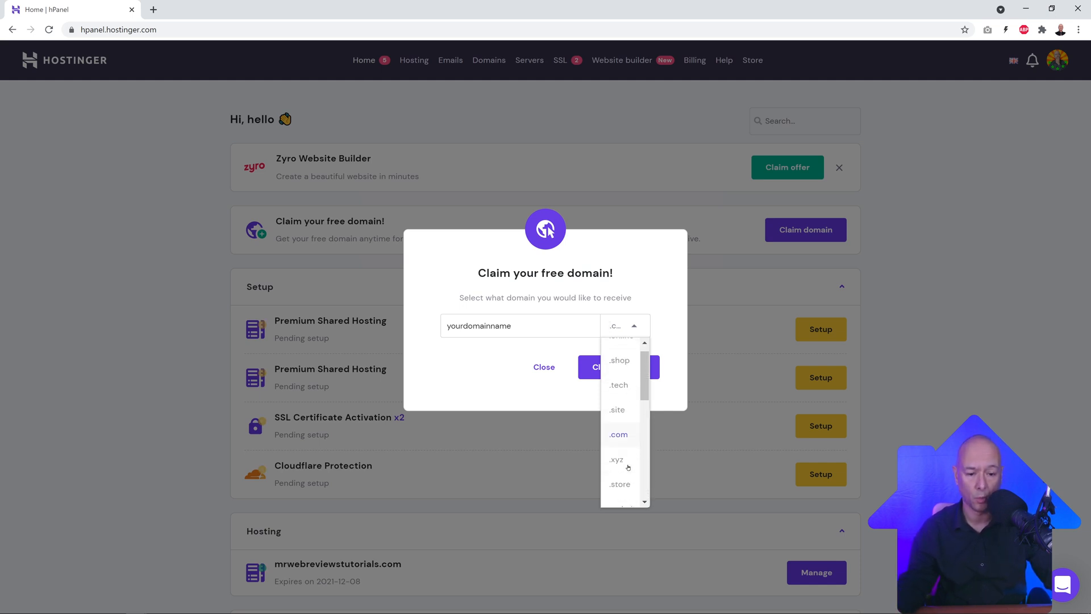
pyautogui.click(625, 440)
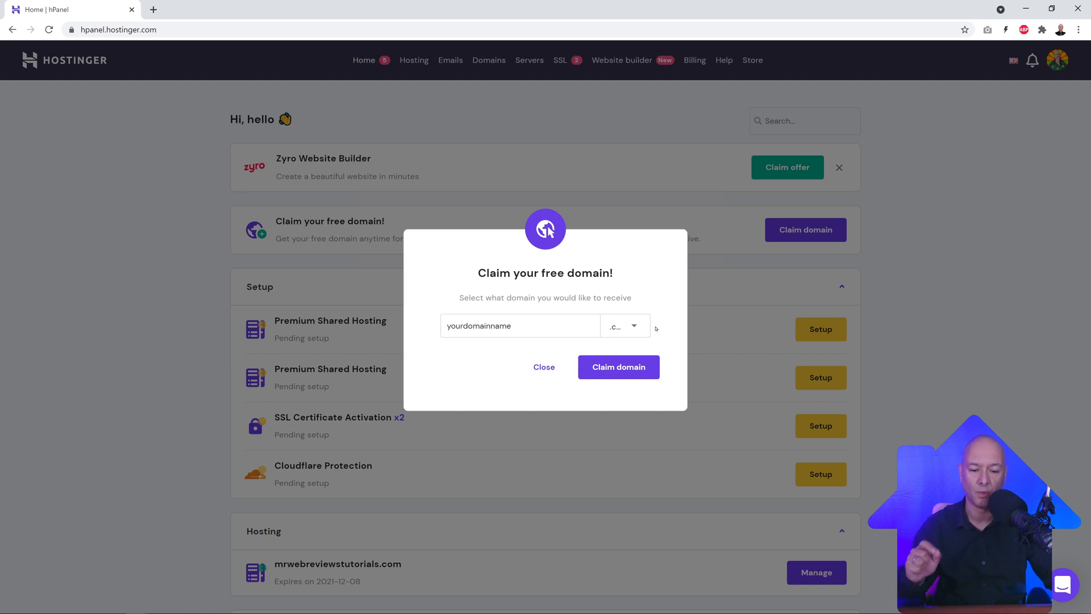
pyautogui.click(540, 327)
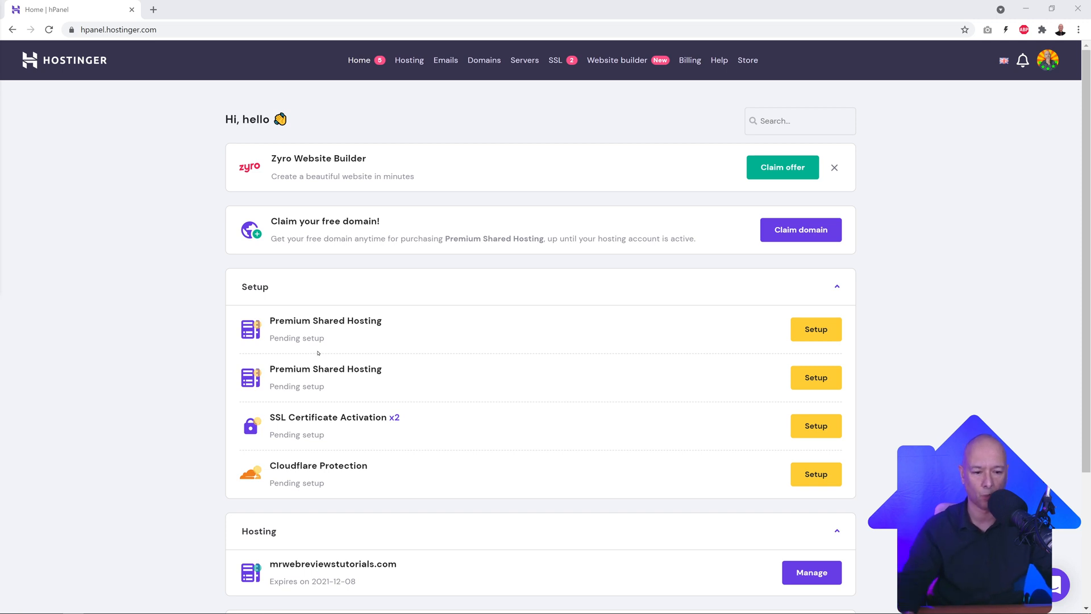
# Step: Launch setup for the first pending Premium Shared Hosting plan
pyautogui.click(811, 338)
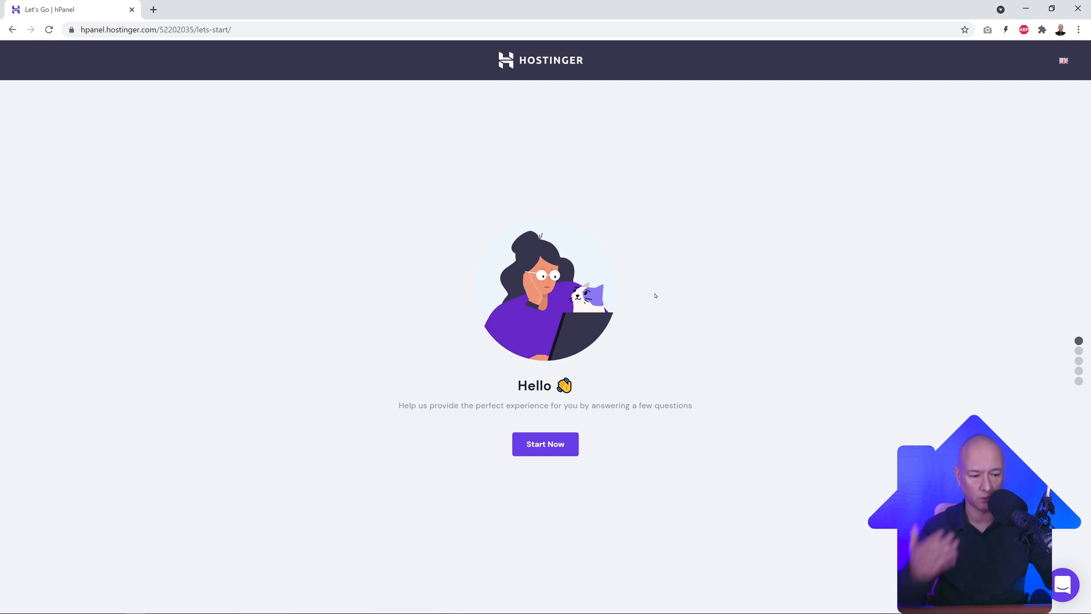
# Step: Start the onboarding, skipping the audience survey and choosing to start from scratch
pyautogui.click(561, 452)
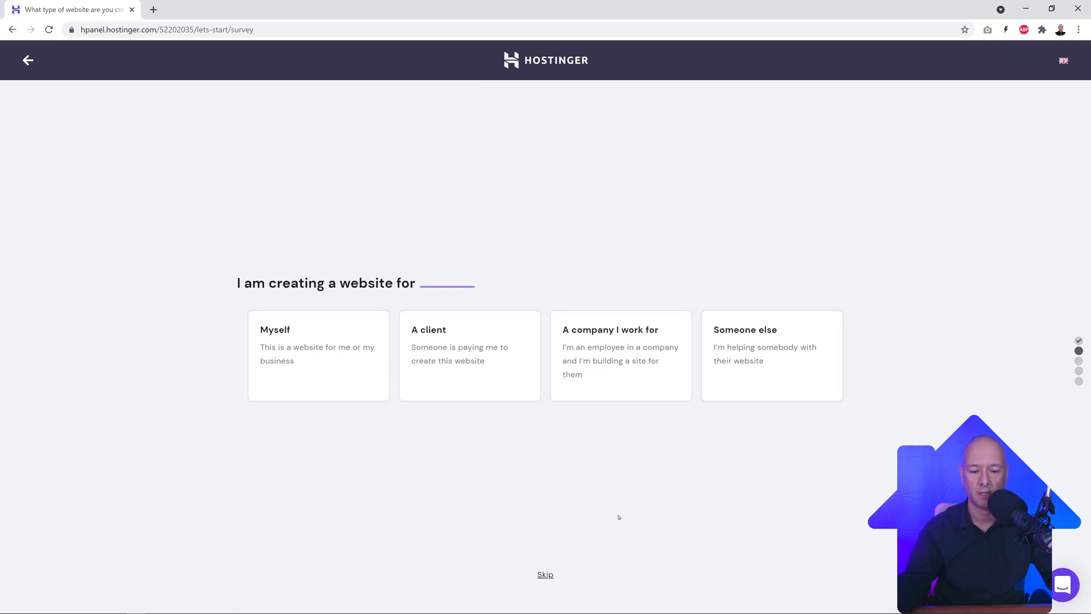
pyautogui.click(545, 575)
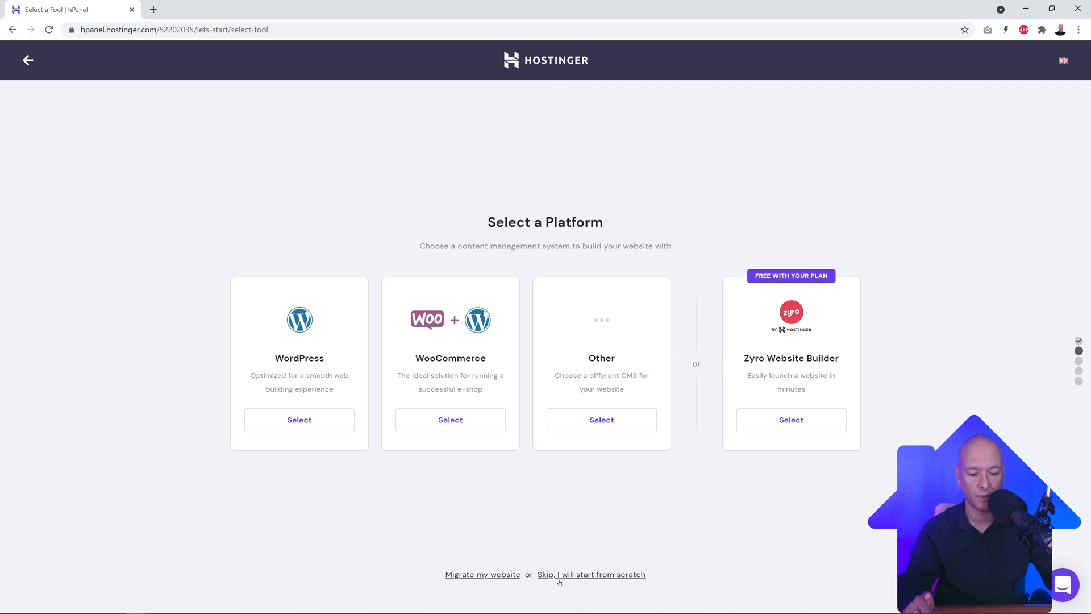
pyautogui.click(600, 574)
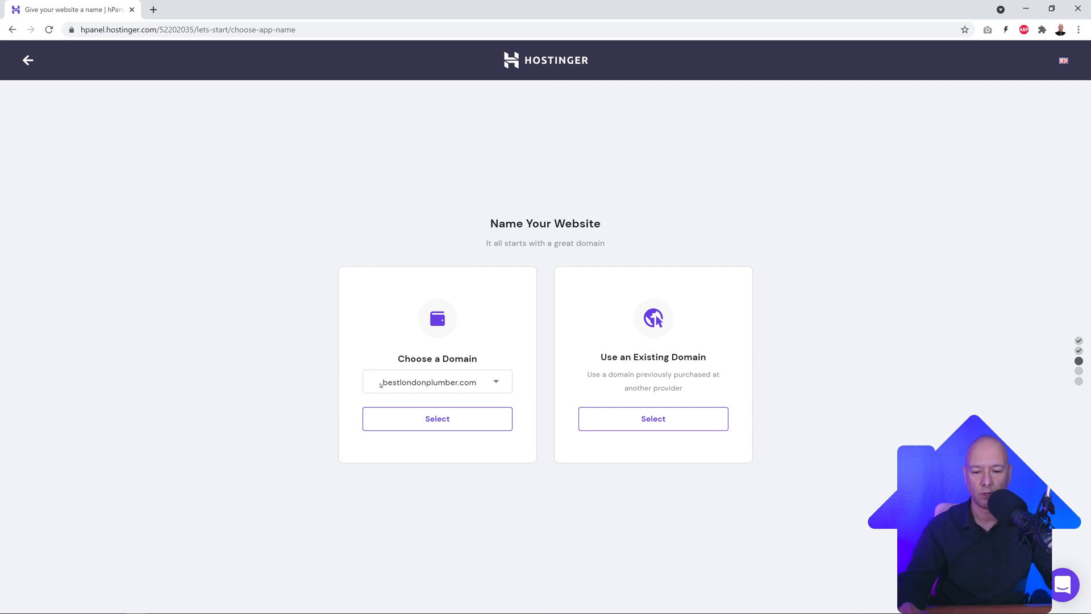
# Step: Choose bestlondonplumber.com as the website's domain
pyautogui.click(497, 383)
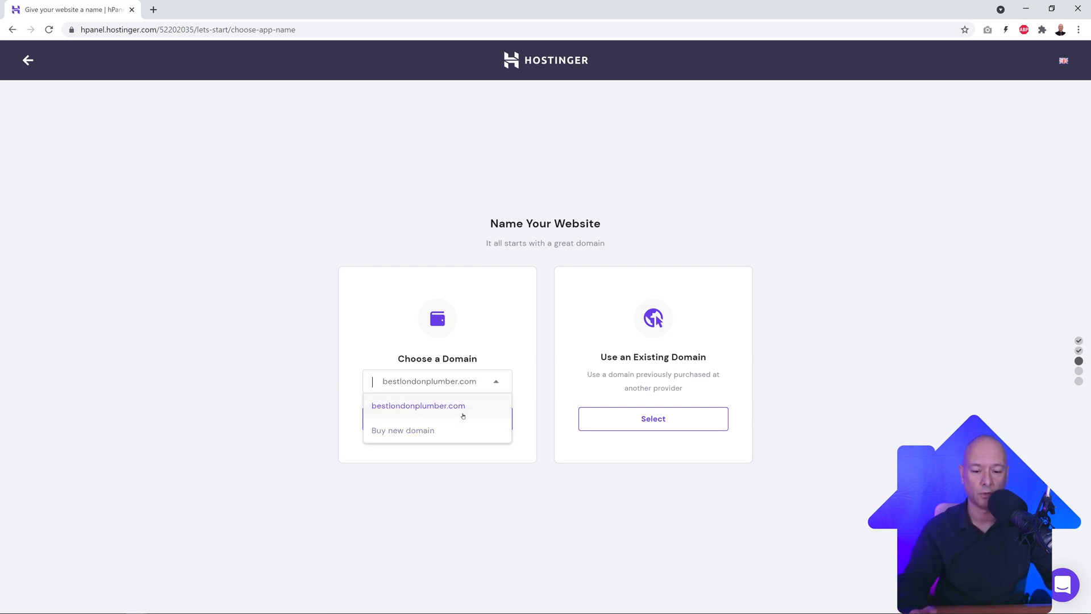
pyautogui.click(415, 406)
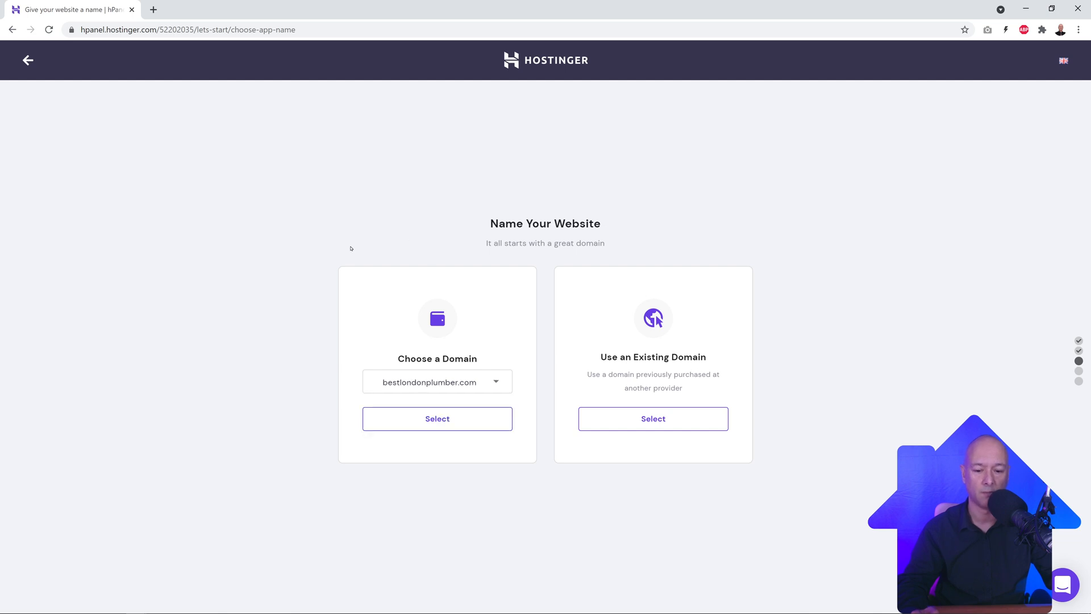
pyautogui.click(435, 423)
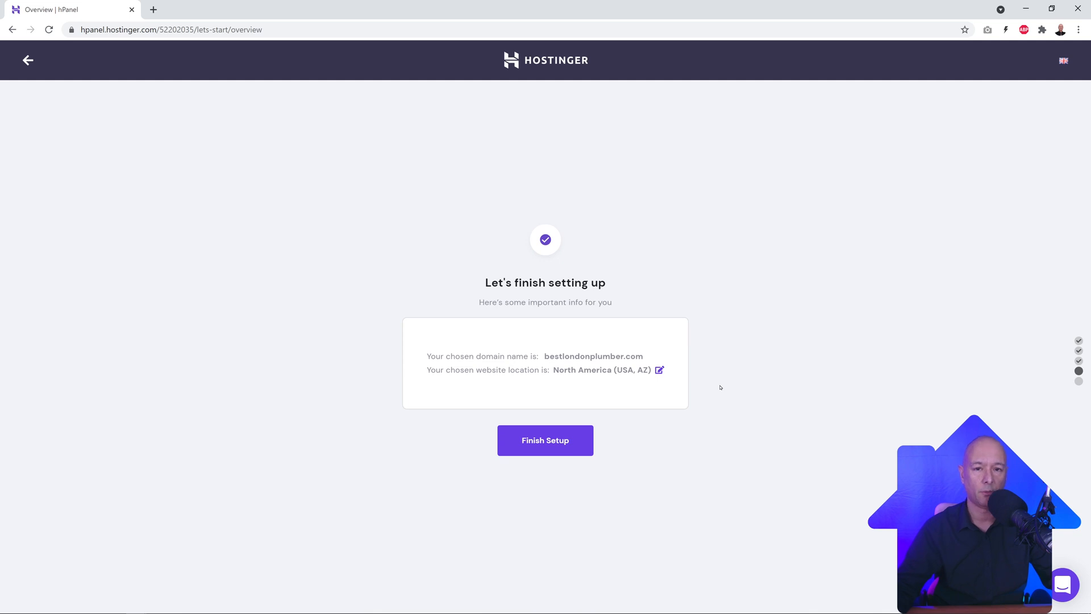
# Step: Change the website's server location to Europe (United Kingdom)
pyautogui.click(659, 371)
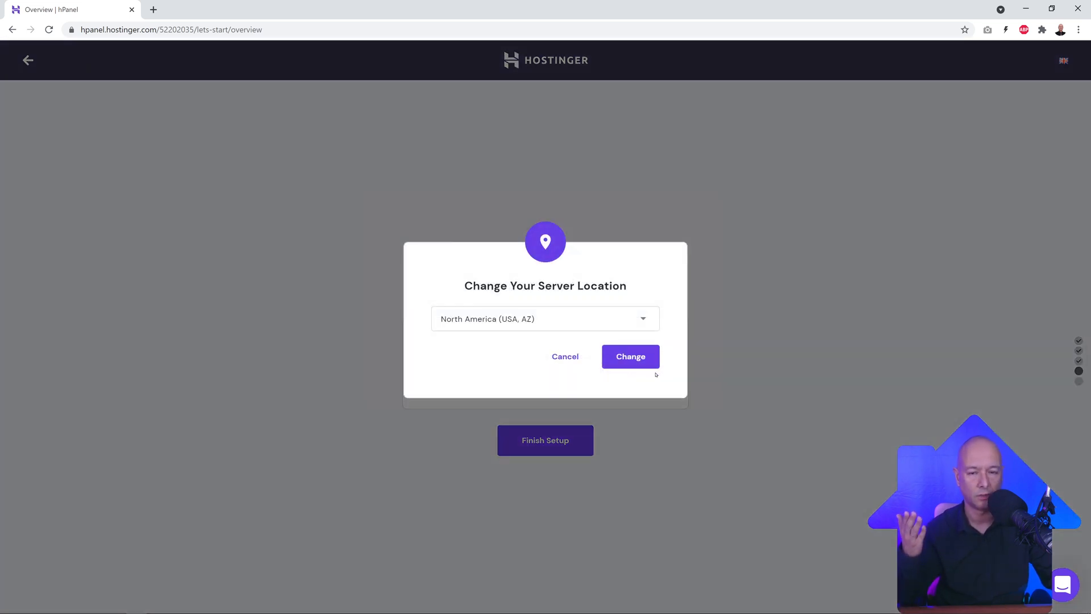
pyautogui.click(642, 317)
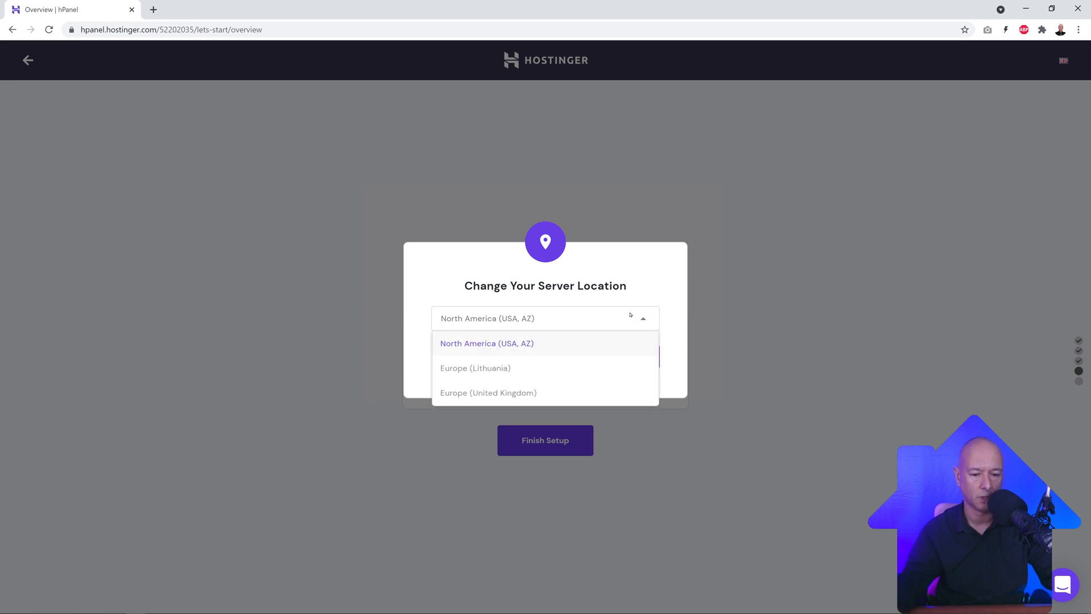
pyautogui.click(535, 393)
pyautogui.click(630, 356)
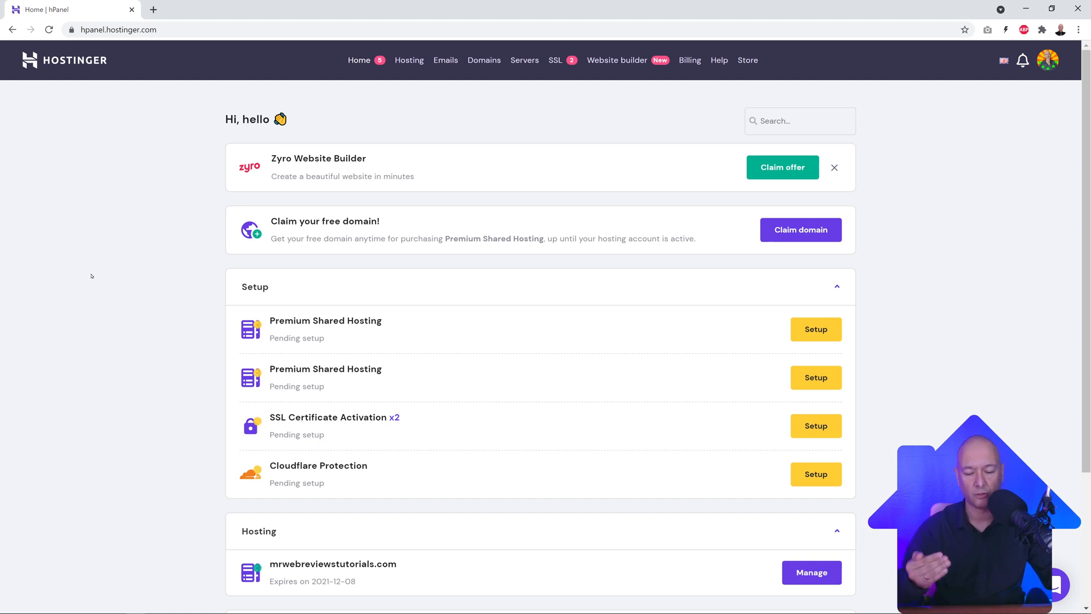
# Step: Manage the mrwebreviewstutorials.com plan and browse its Emails, Domains, Website, Files and Databases tools
pyautogui.scroll(-3, 388, 446)
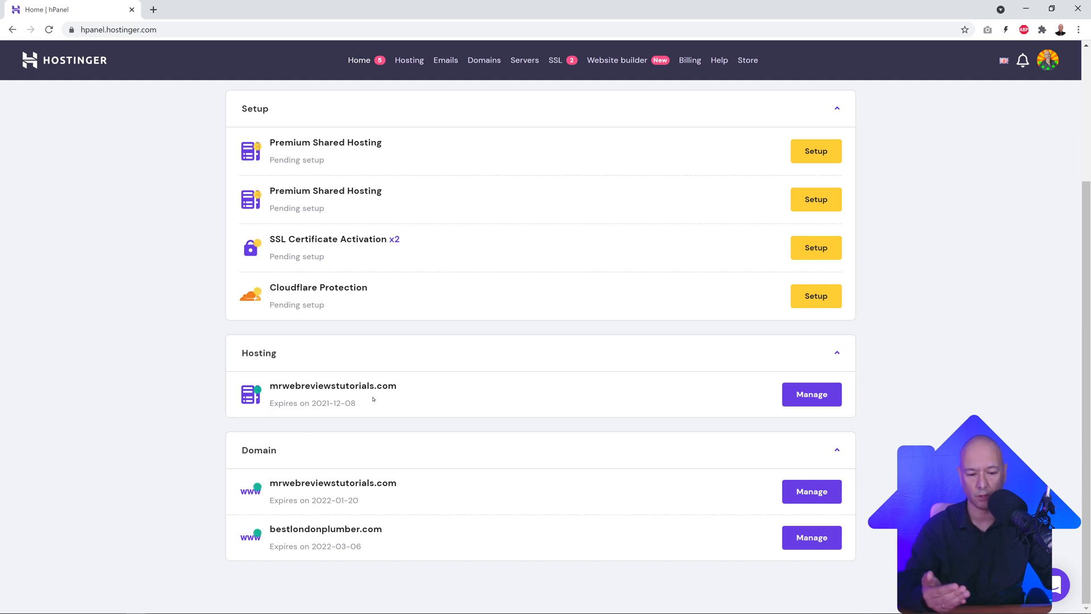
pyautogui.click(820, 396)
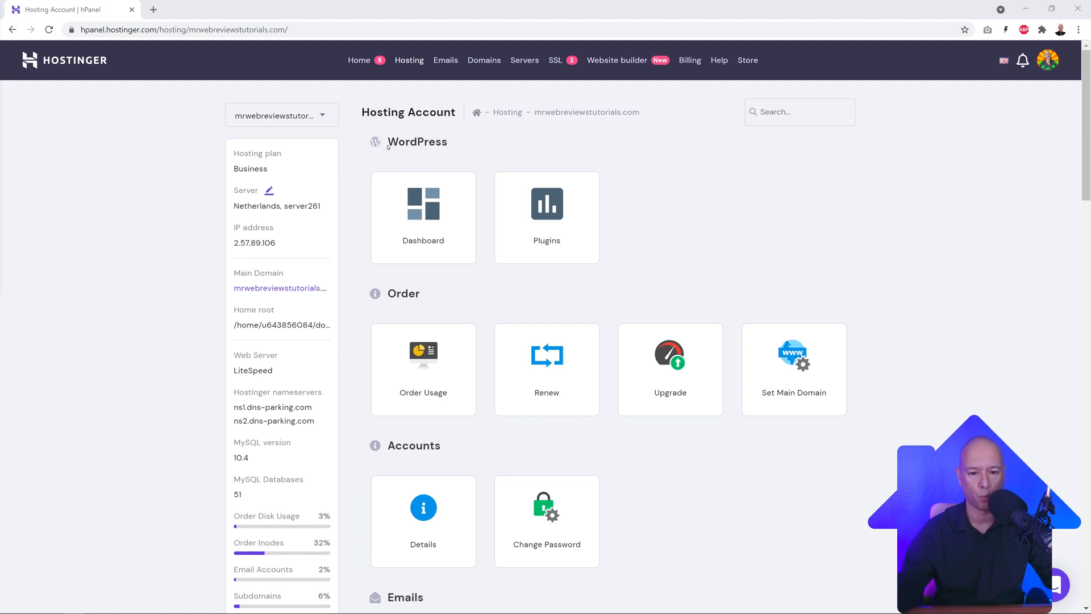
pyautogui.scroll(-2, 867, 227)
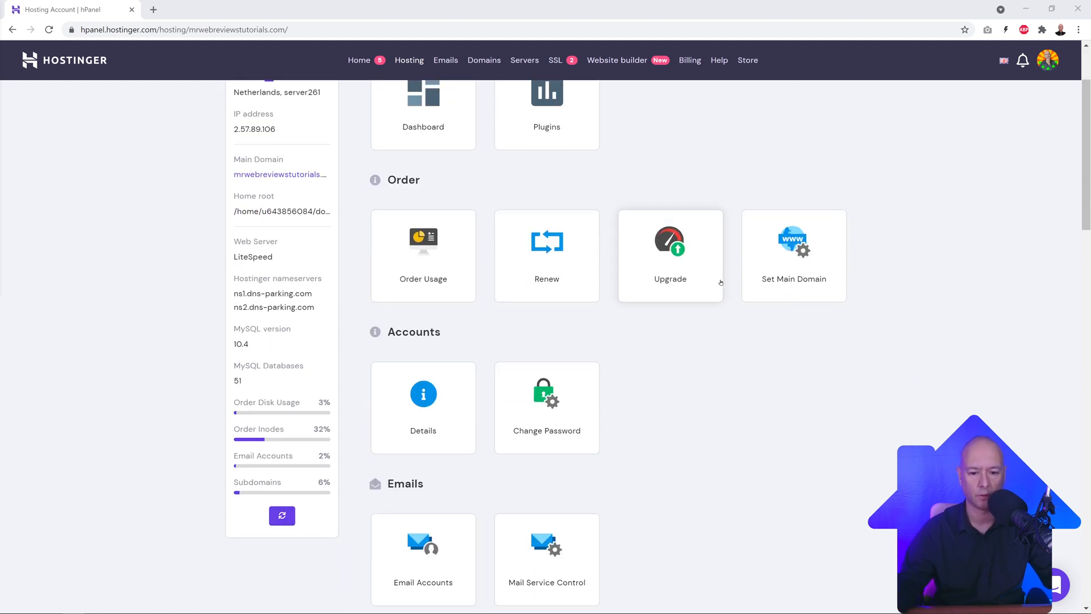
pyautogui.scroll(-4, 665, 256)
pyautogui.scroll(-2, 619, 256)
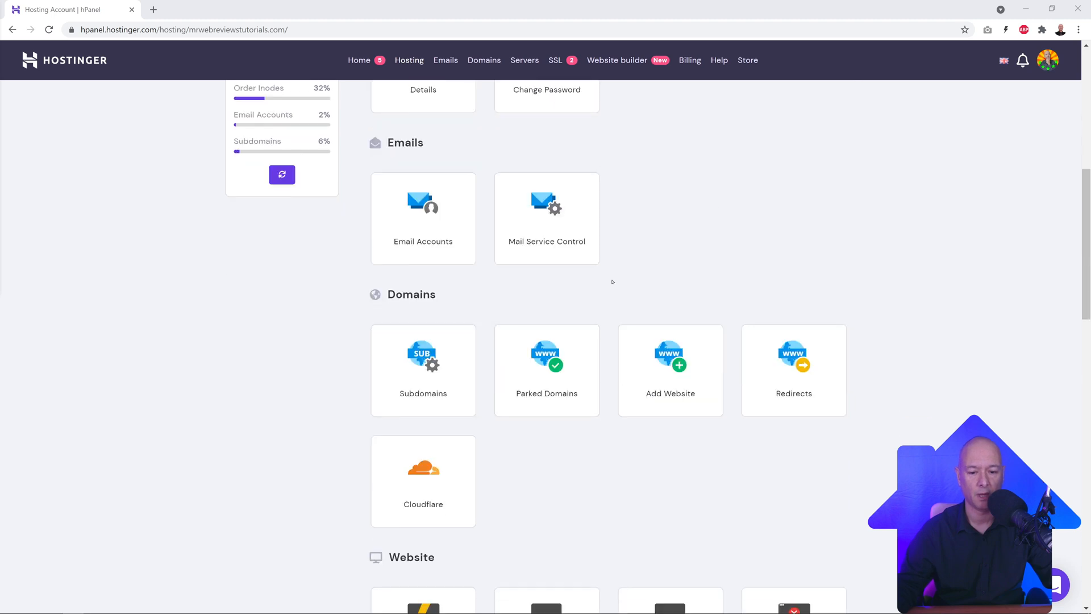
pyautogui.scroll(-9, 509, 333)
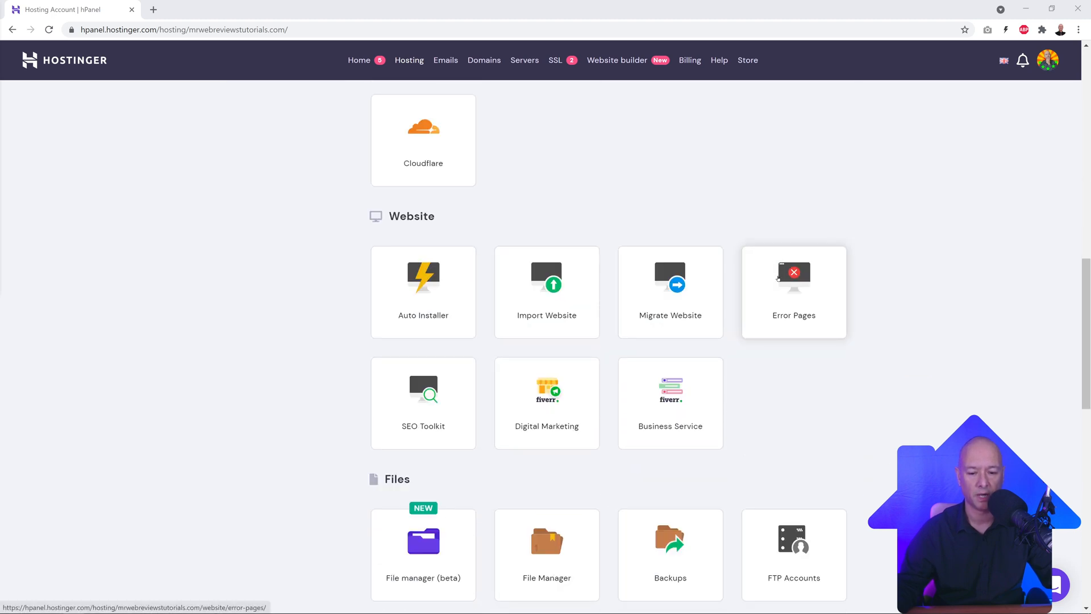
pyautogui.scroll(-8, 591, 284)
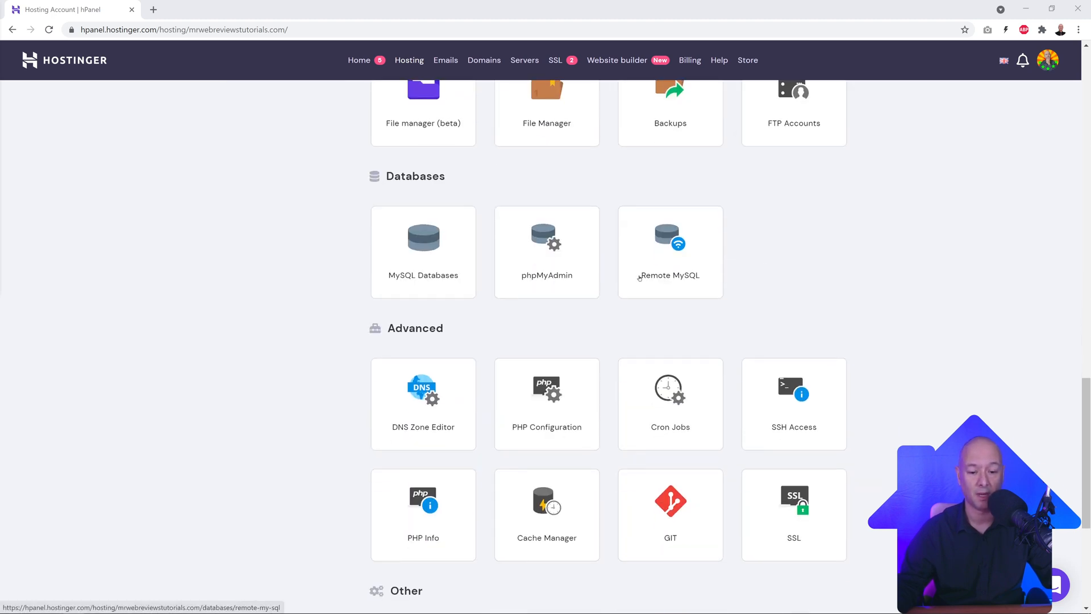
pyautogui.scroll(-2, 591, 285)
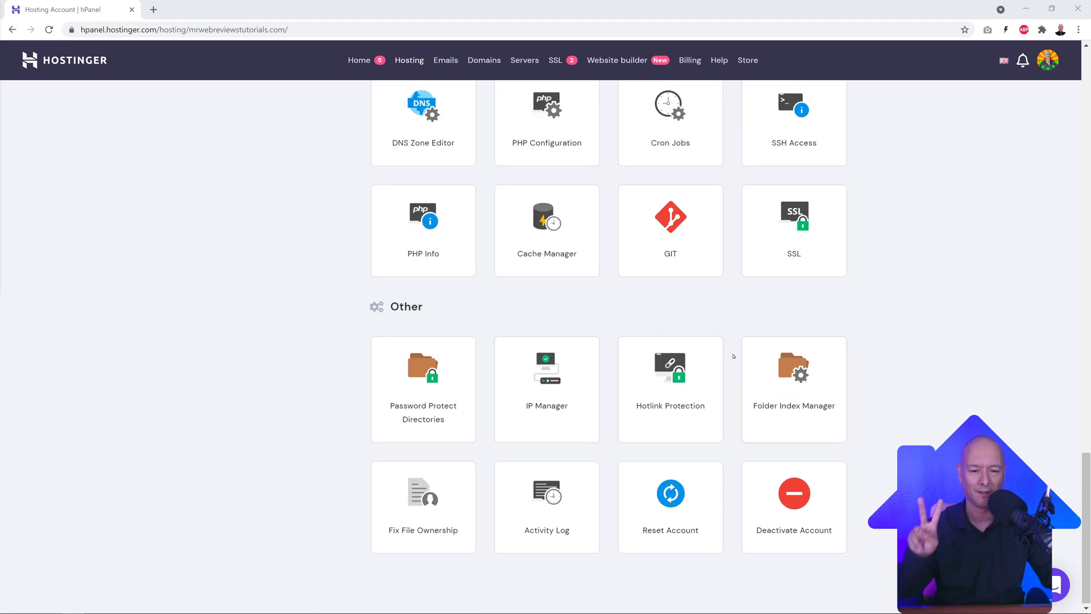
pyautogui.scroll(3, 943, 340)
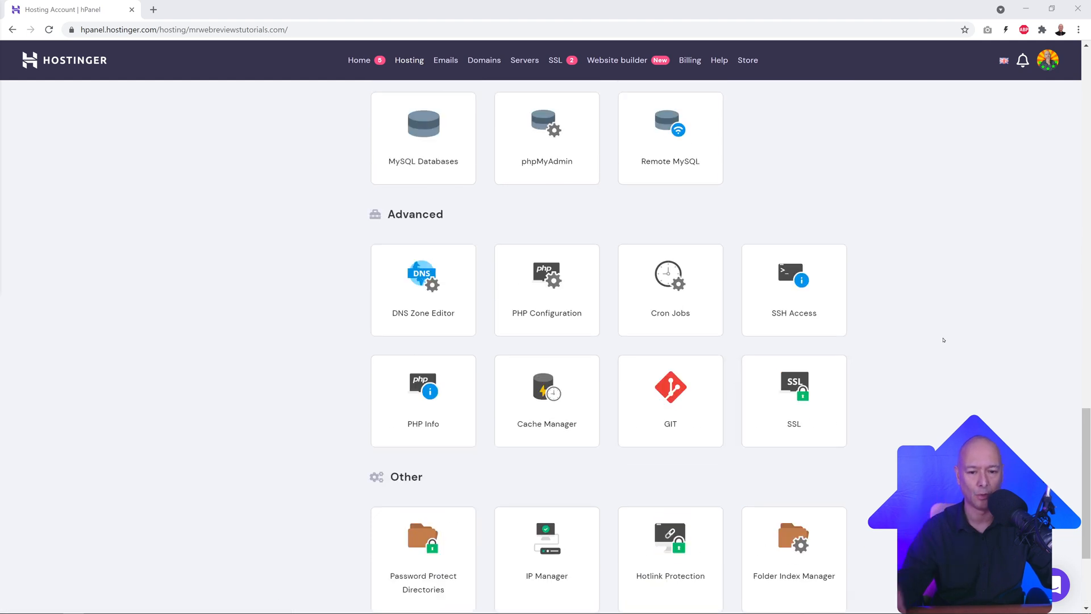
pyautogui.scroll(15, 944, 340)
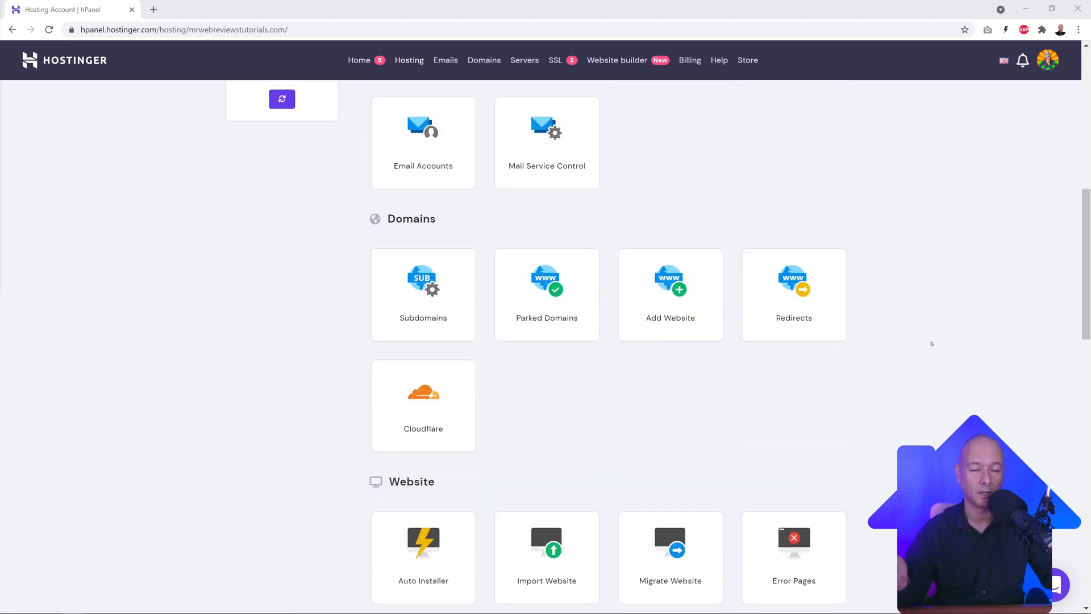
# Step: Open Email Accounts and select misterwebreviews.com to view its single mailbox
pyautogui.scroll(2, 932, 344)
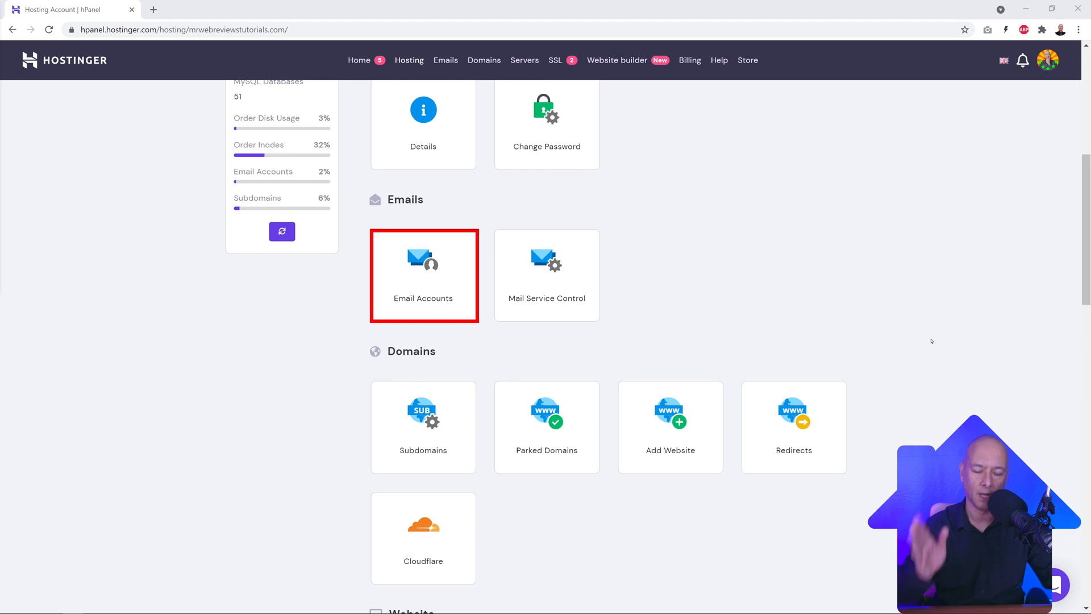
pyautogui.click(434, 300)
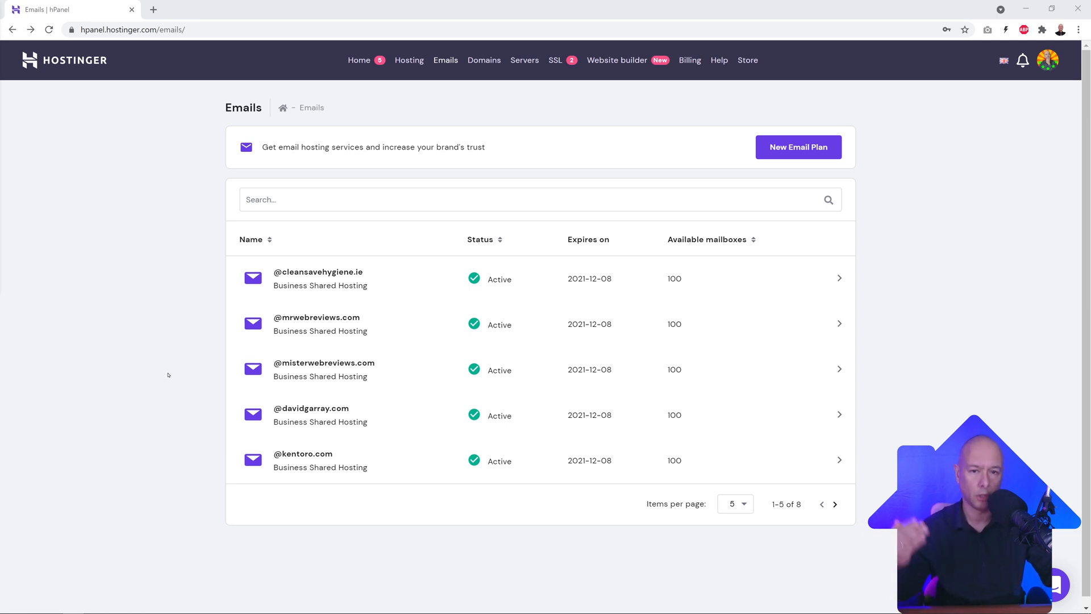
pyautogui.click(339, 367)
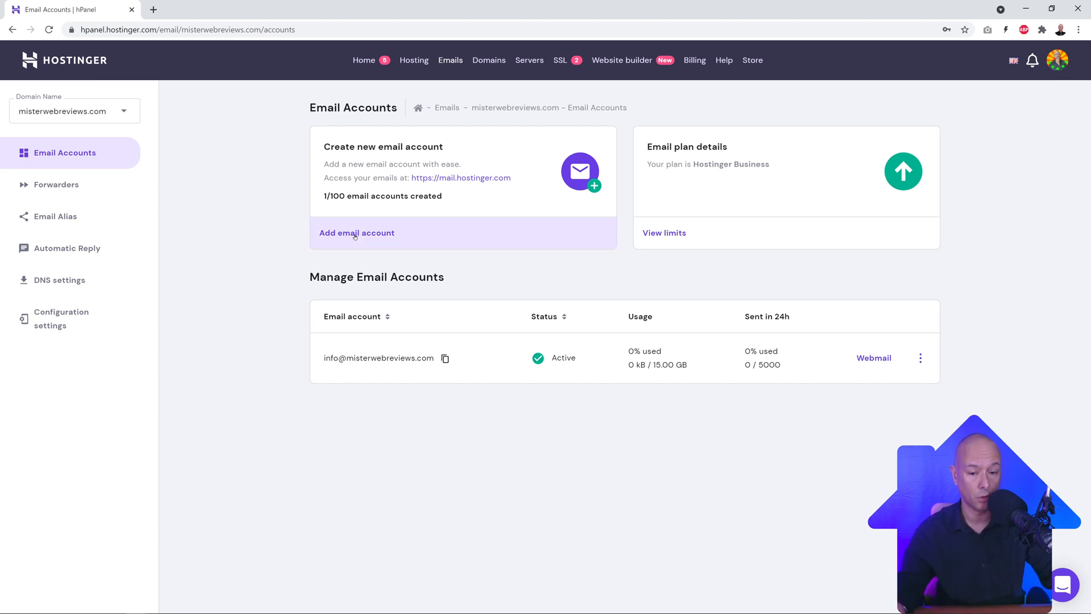
pyautogui.click(355, 237)
pyautogui.moveTo(509, 310); pyautogui.dragTo(403, 309)
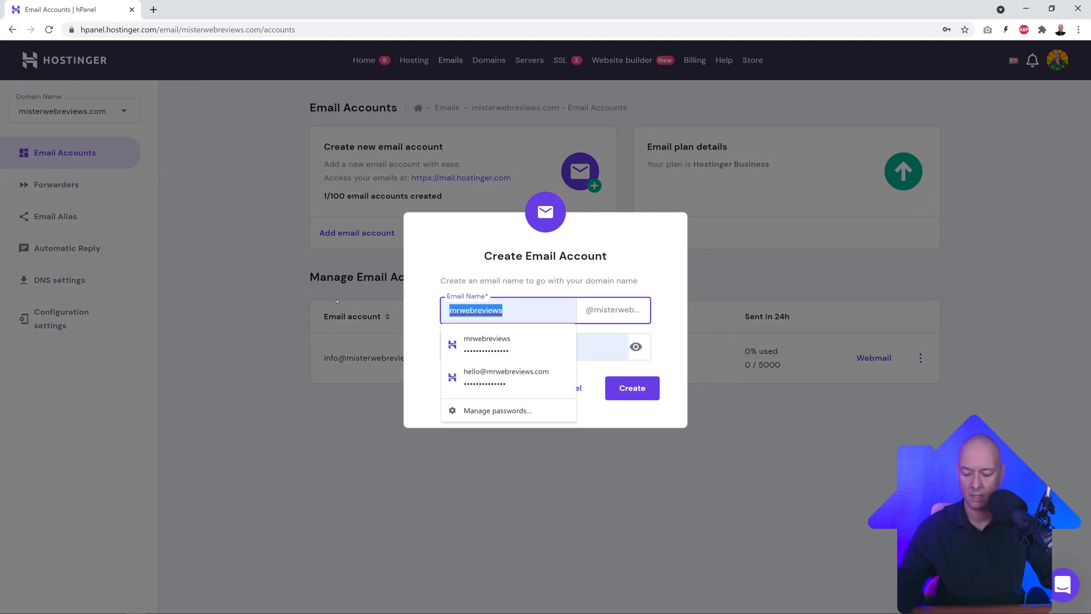
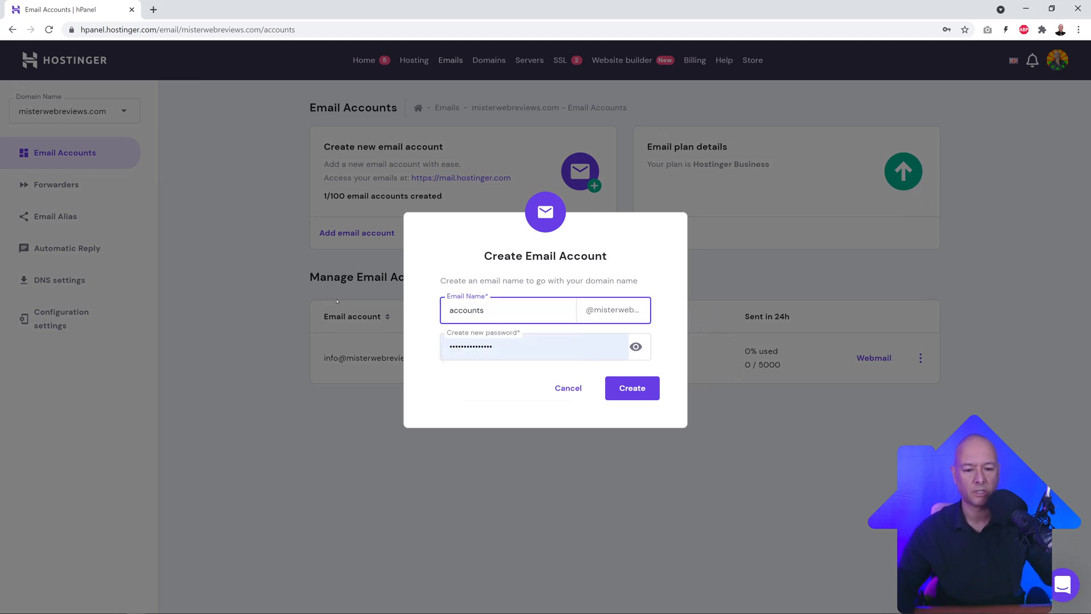
pyautogui.click(459, 262)
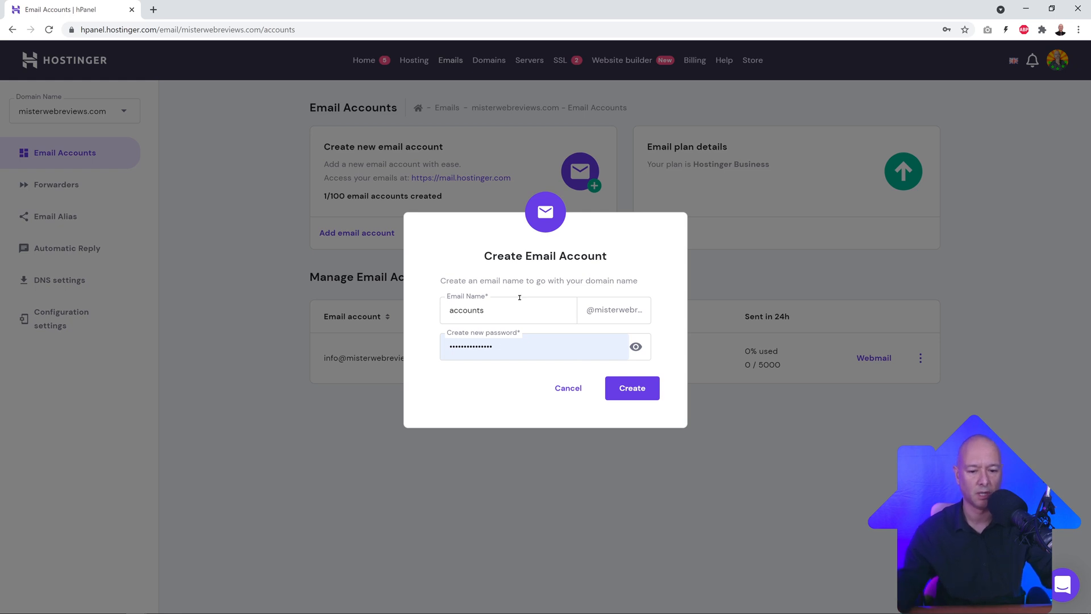
pyautogui.click(539, 353)
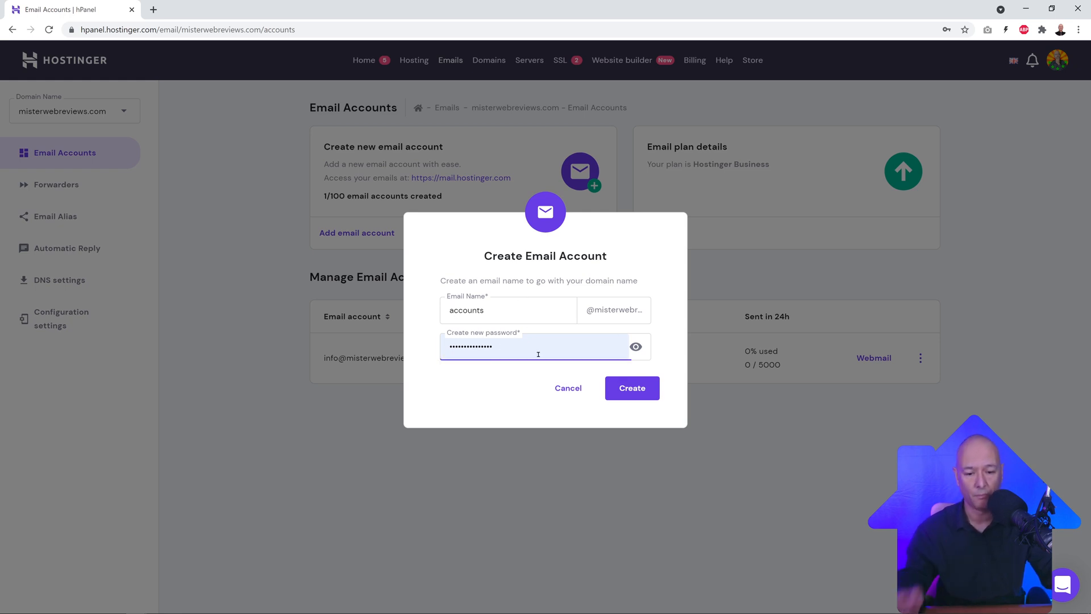
pyautogui.click(672, 353)
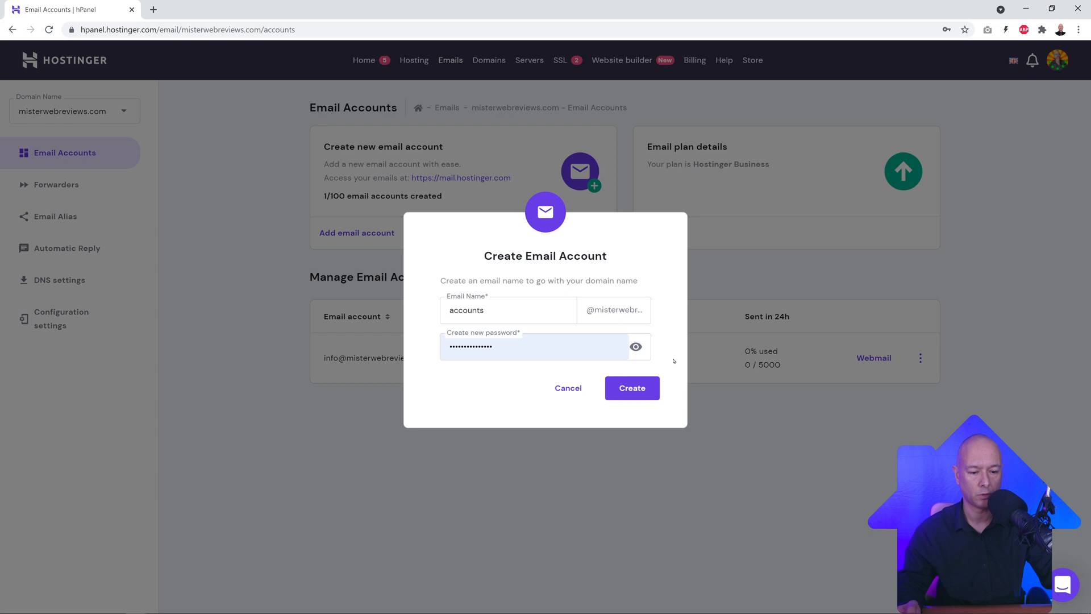
pyautogui.click(640, 395)
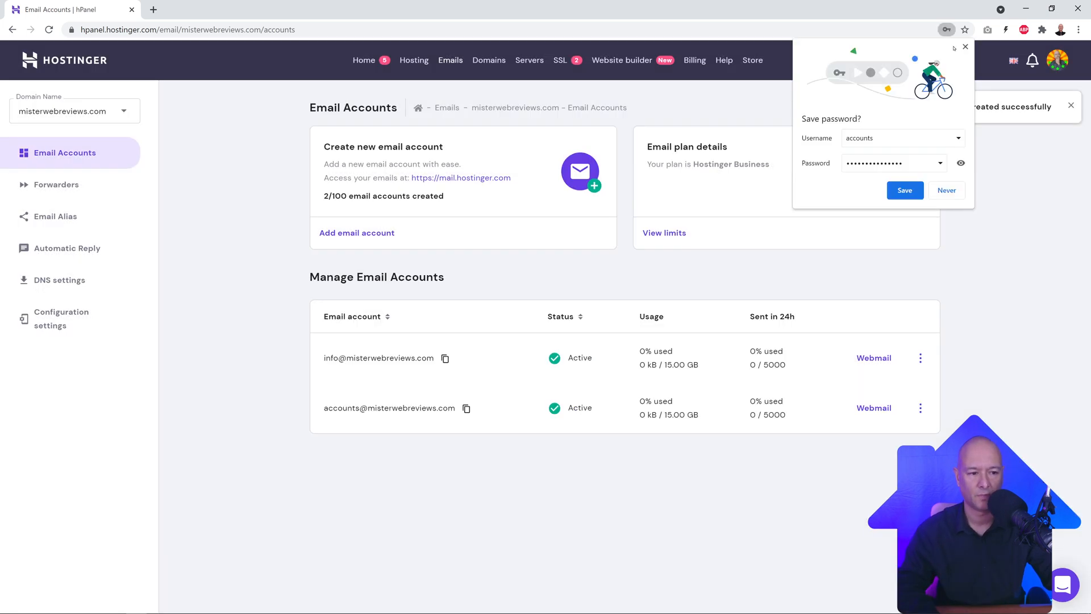
pyautogui.click(965, 46)
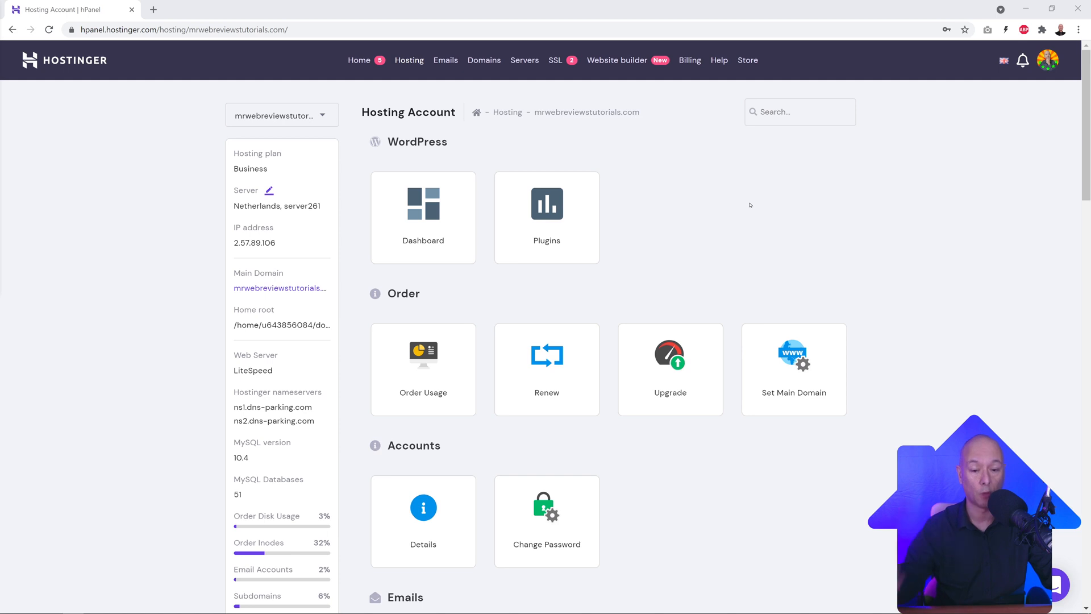
# Step: Open the Auto Installer and select WordPress to install on mrwebreviewstutorials.com
pyautogui.scroll(-15, 664, 253)
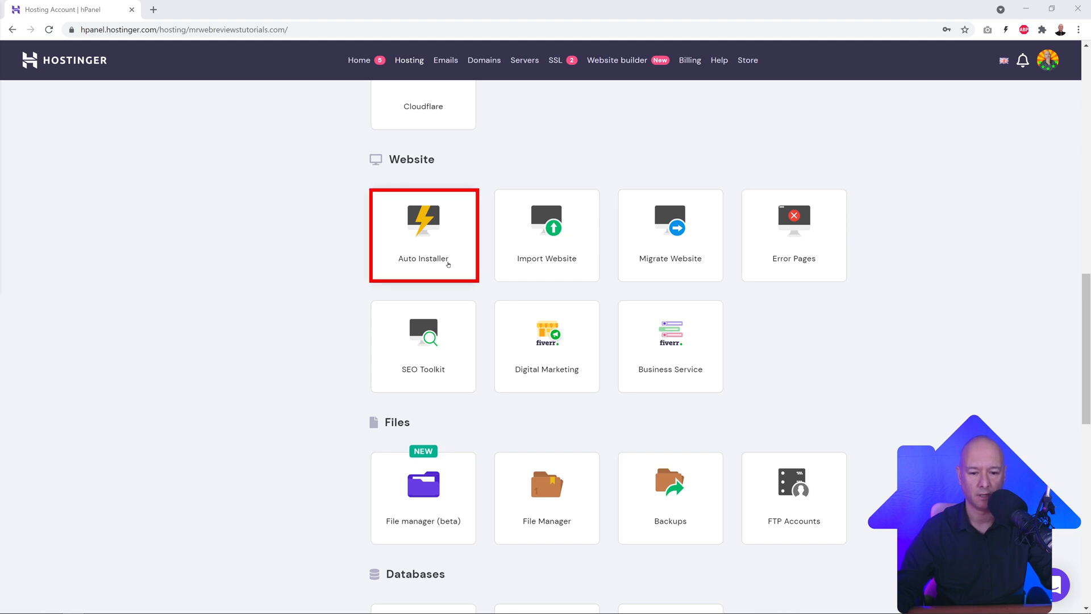
pyautogui.click(429, 248)
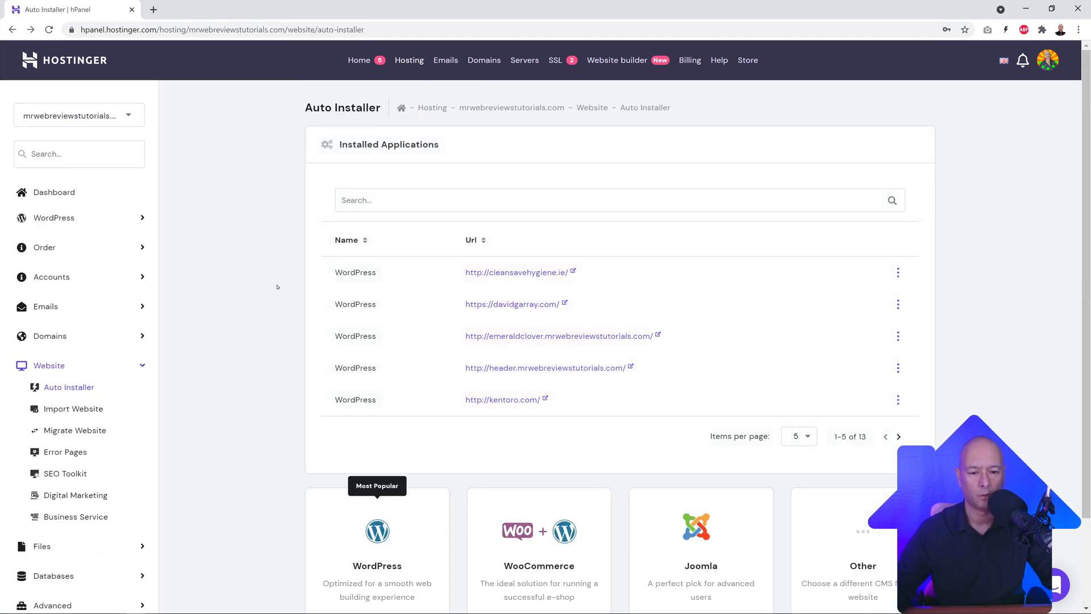
pyautogui.scroll(-2, 278, 287)
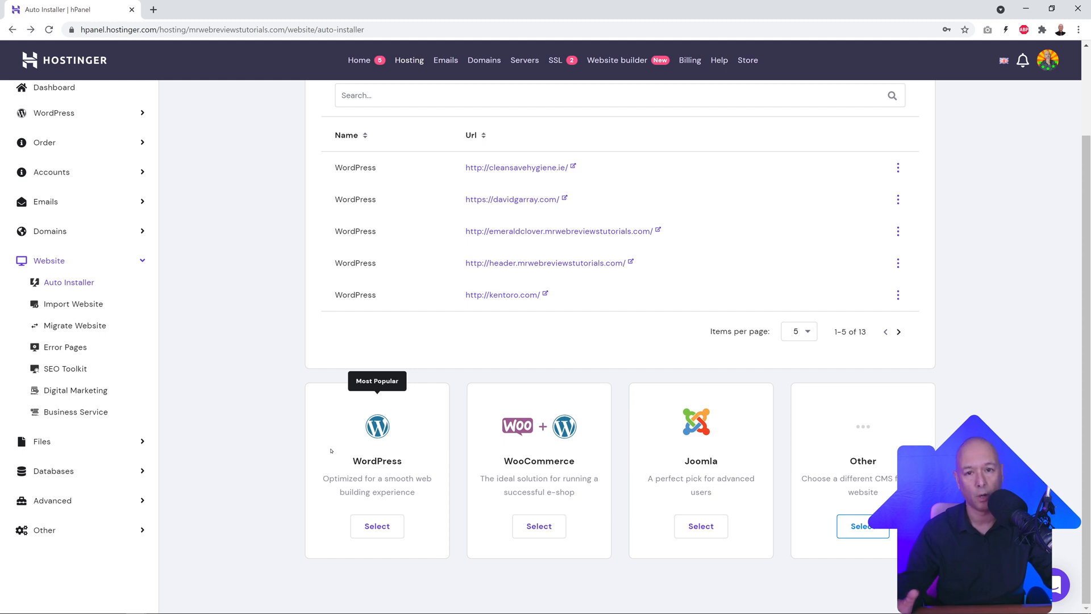
pyautogui.click(379, 527)
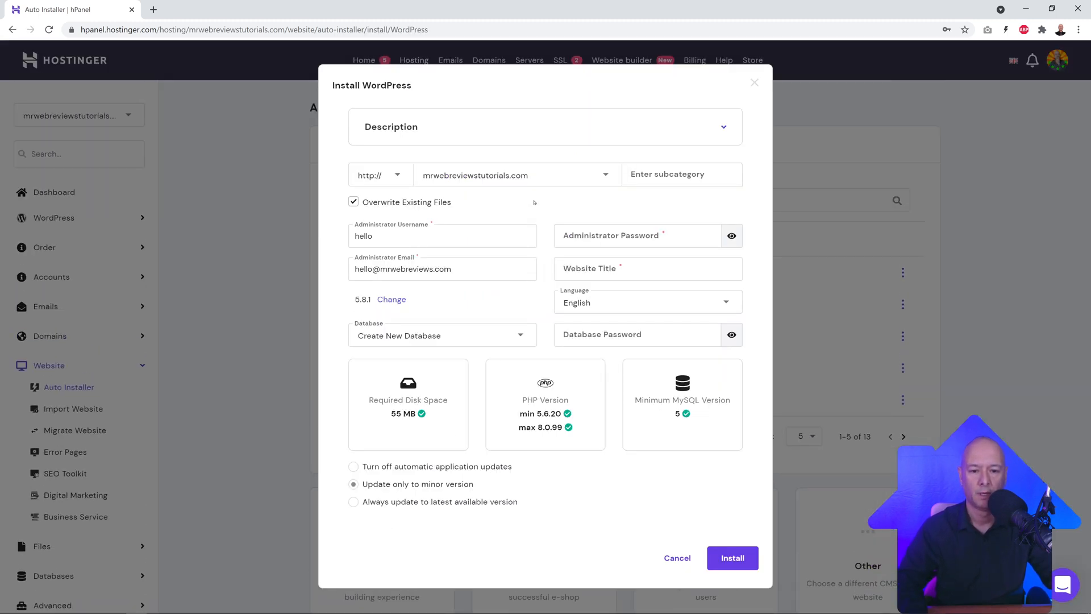
pyautogui.click(587, 182)
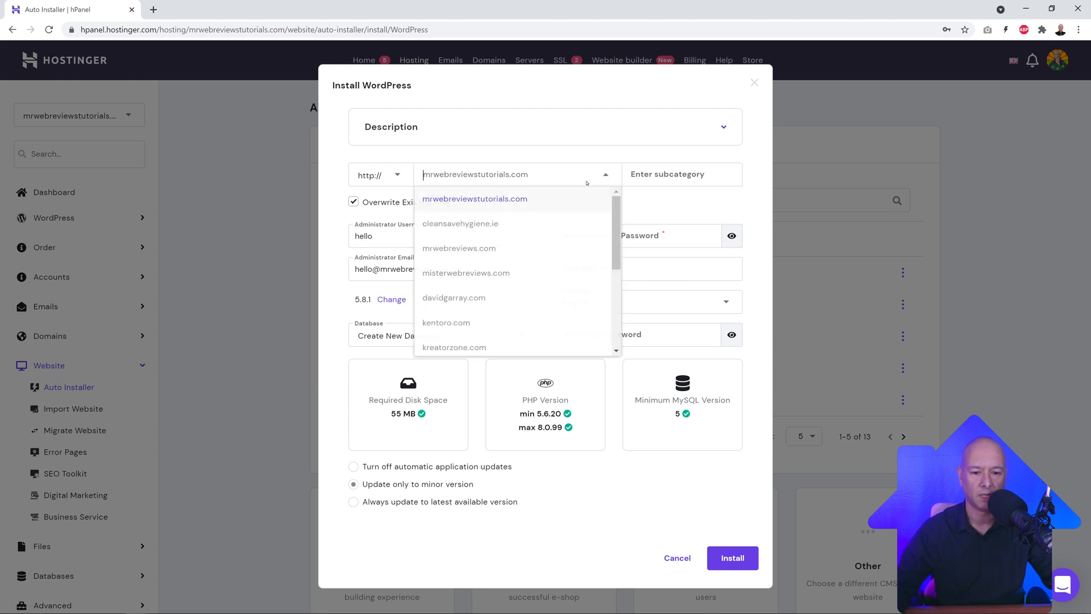
pyautogui.click(493, 202)
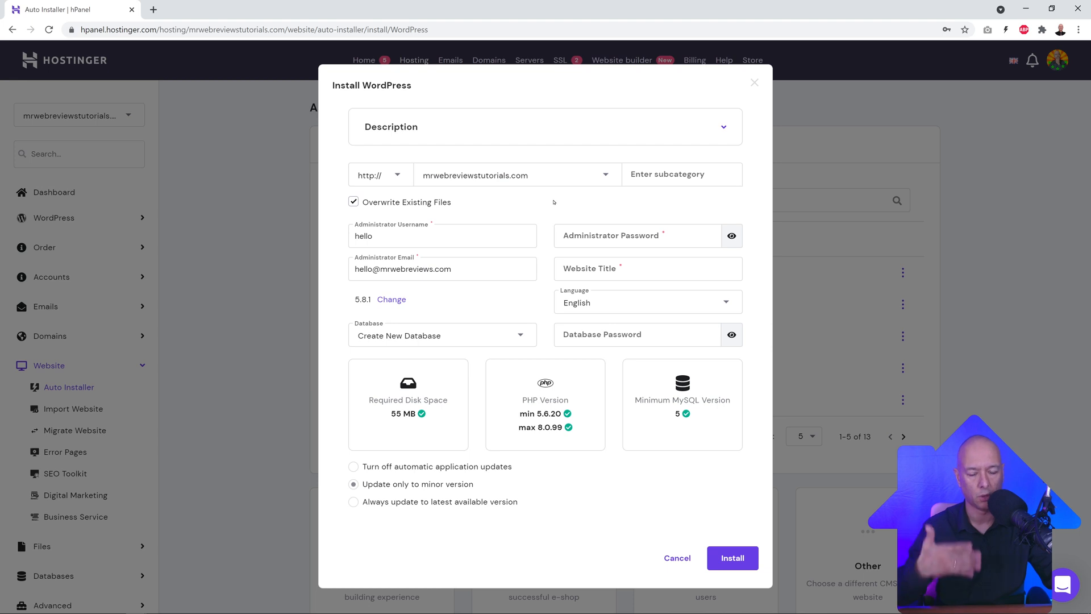
pyautogui.click(401, 177)
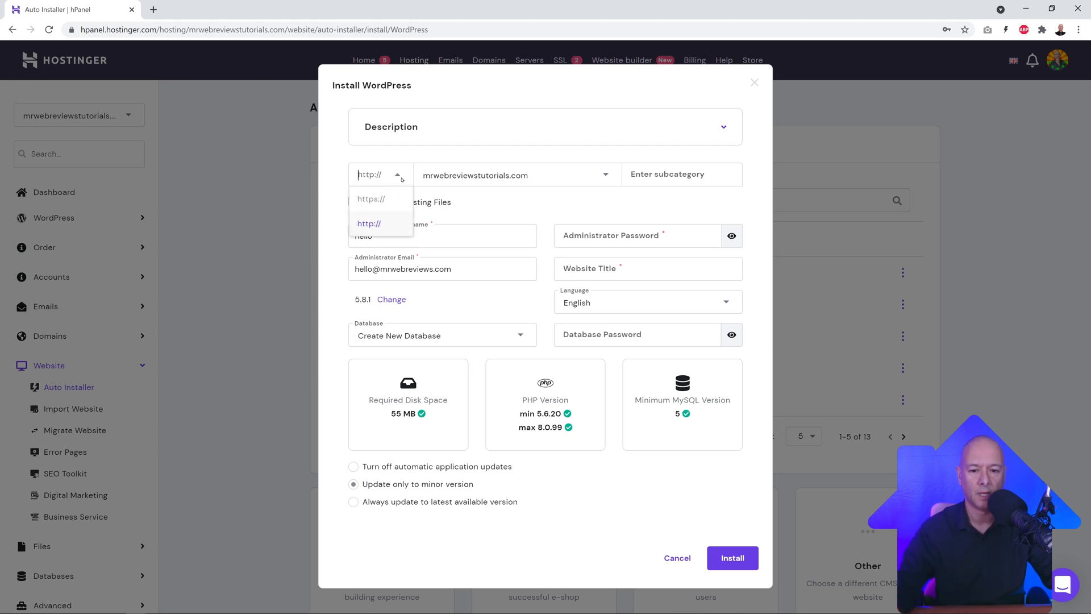
pyautogui.click(378, 200)
pyautogui.click(354, 202)
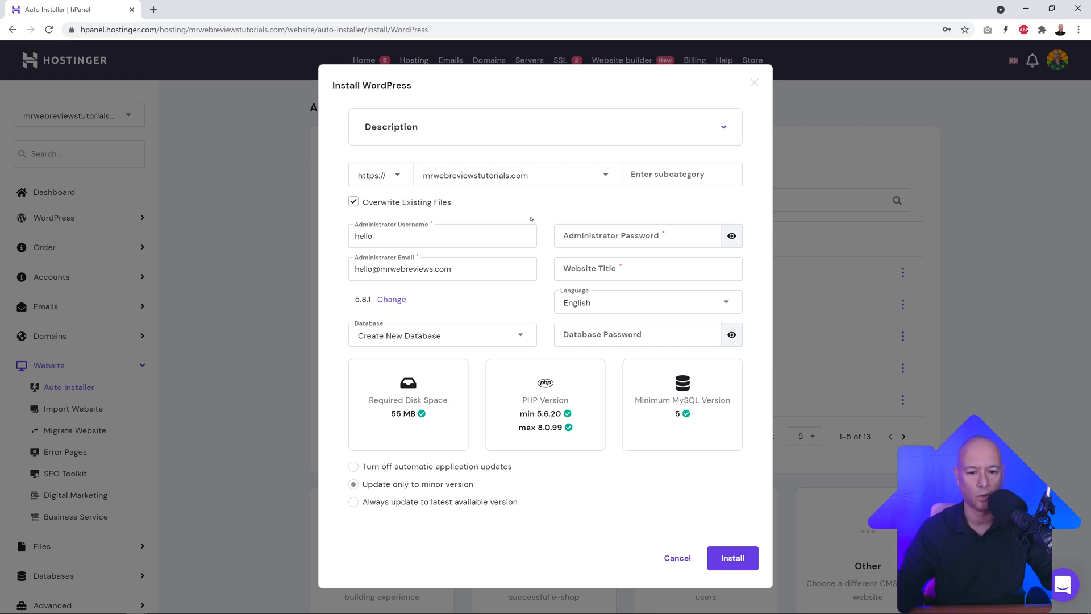
pyautogui.doubleClick(480, 242)
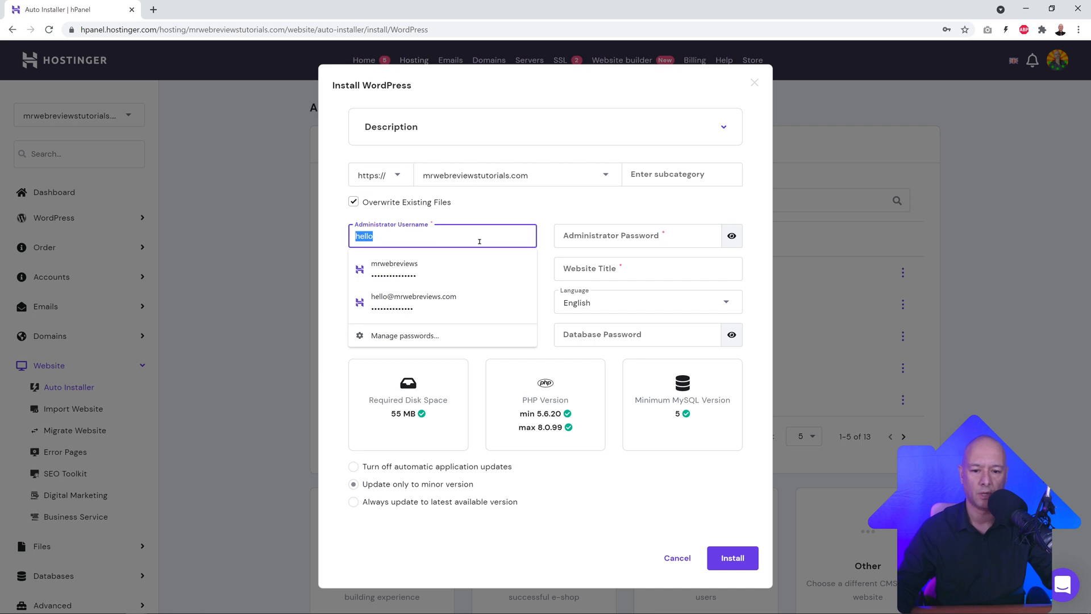
pyautogui.write('mrwebrev')
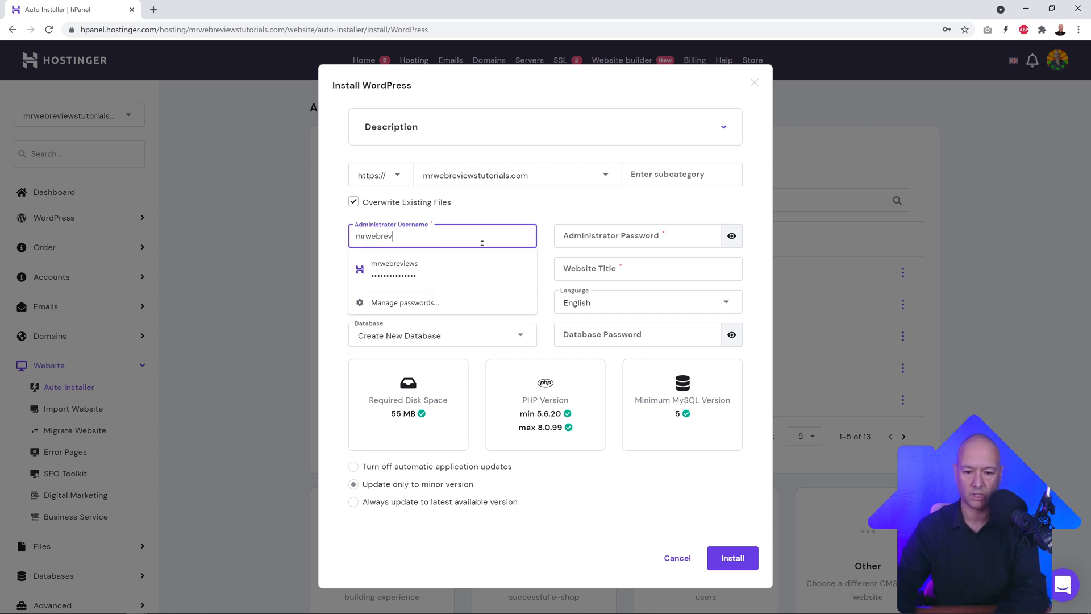
pyautogui.write('iews')
pyautogui.click(502, 214)
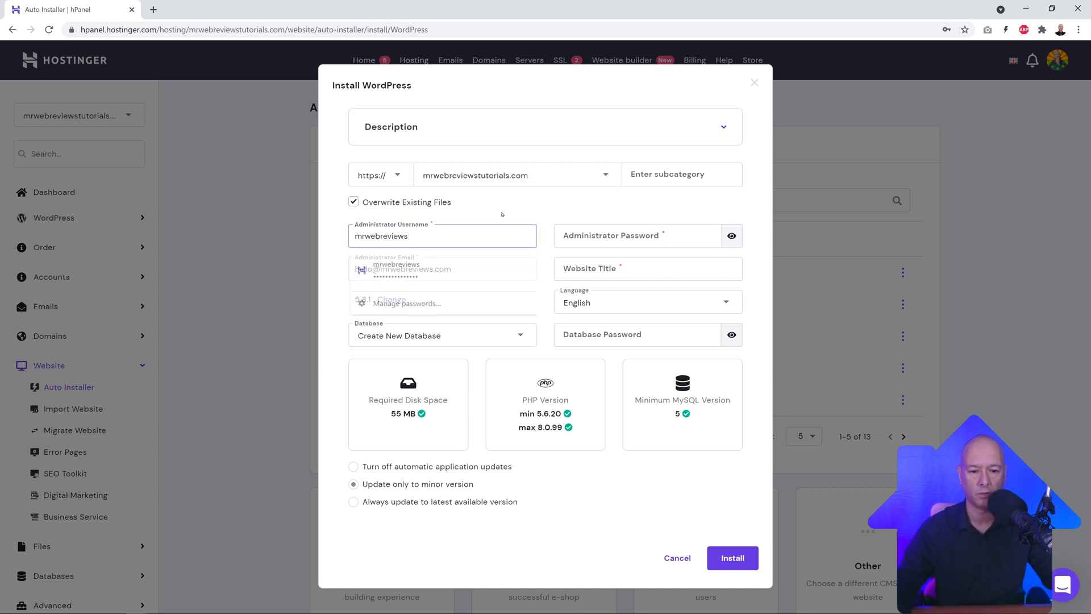
# Step: Generate an admin password, title the site 'Real Estate 7', choose Always update, and install
pyautogui.click(700, 238)
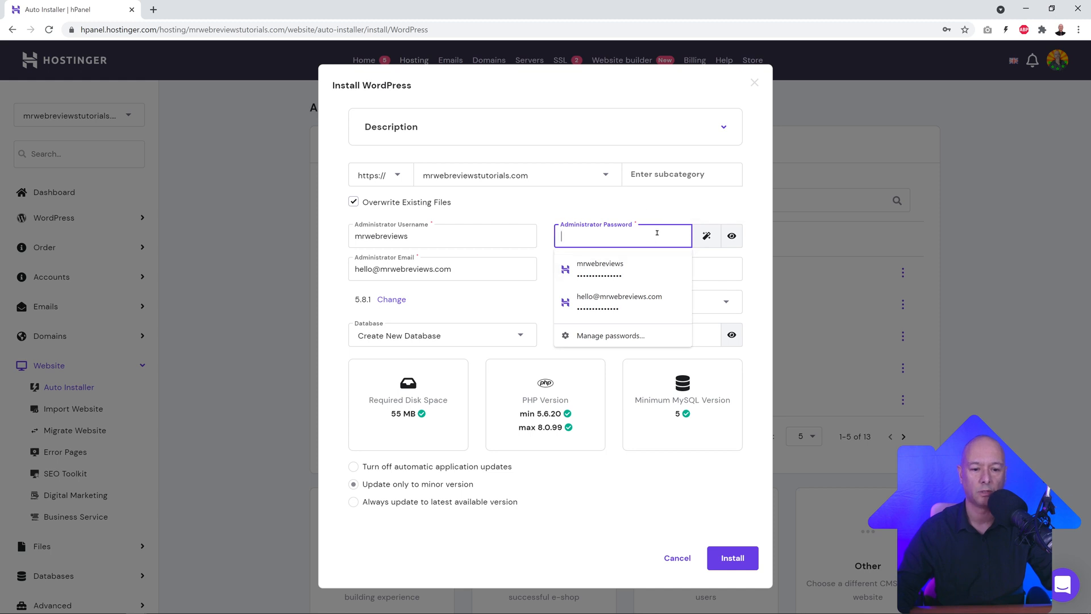
pyautogui.click(706, 235)
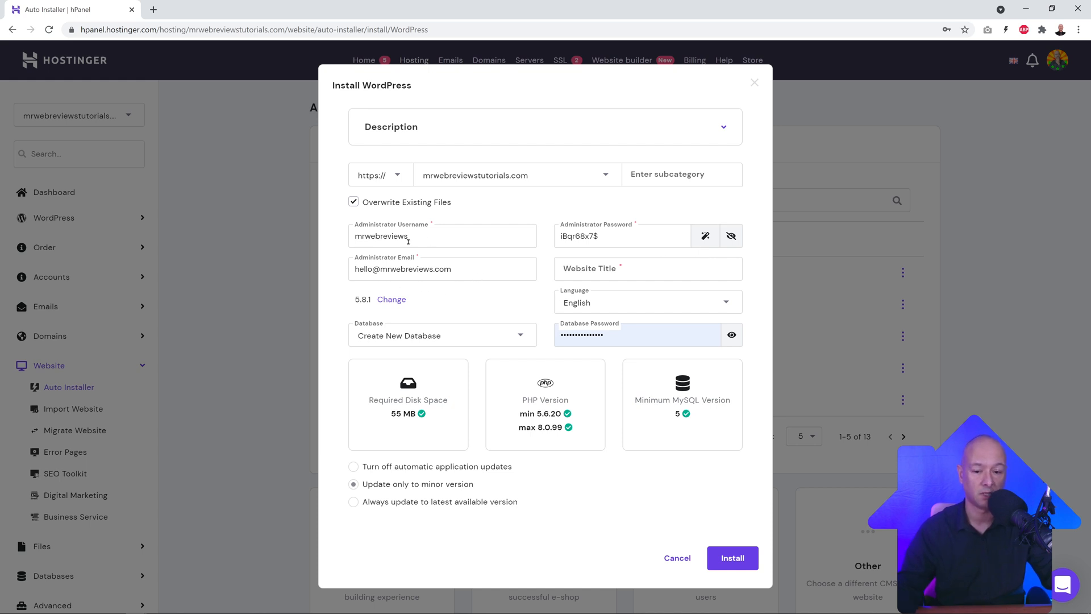
pyautogui.click(597, 268)
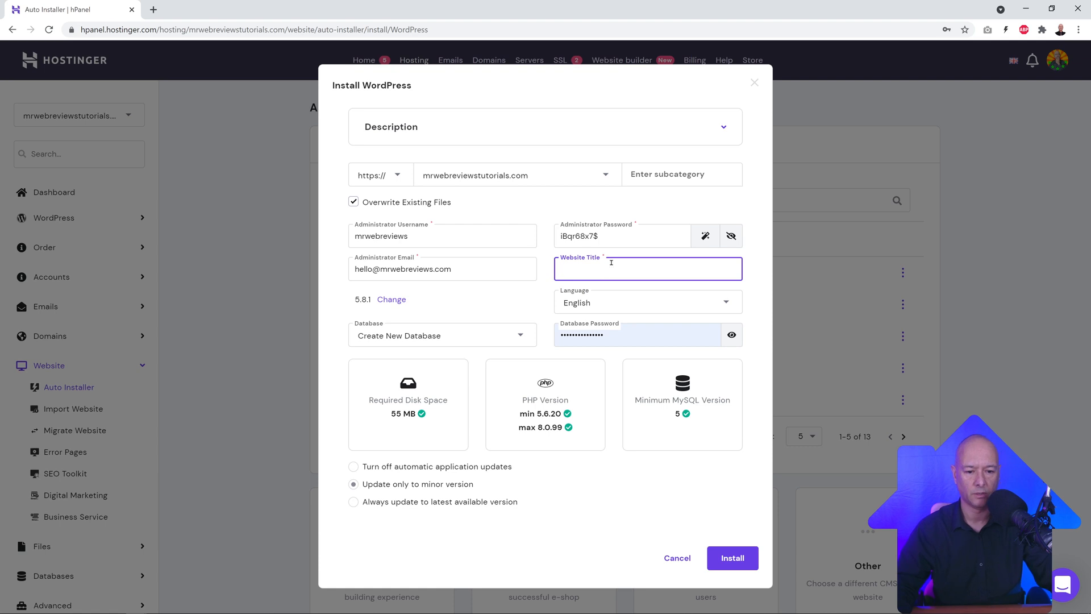
pyautogui.write('Real')
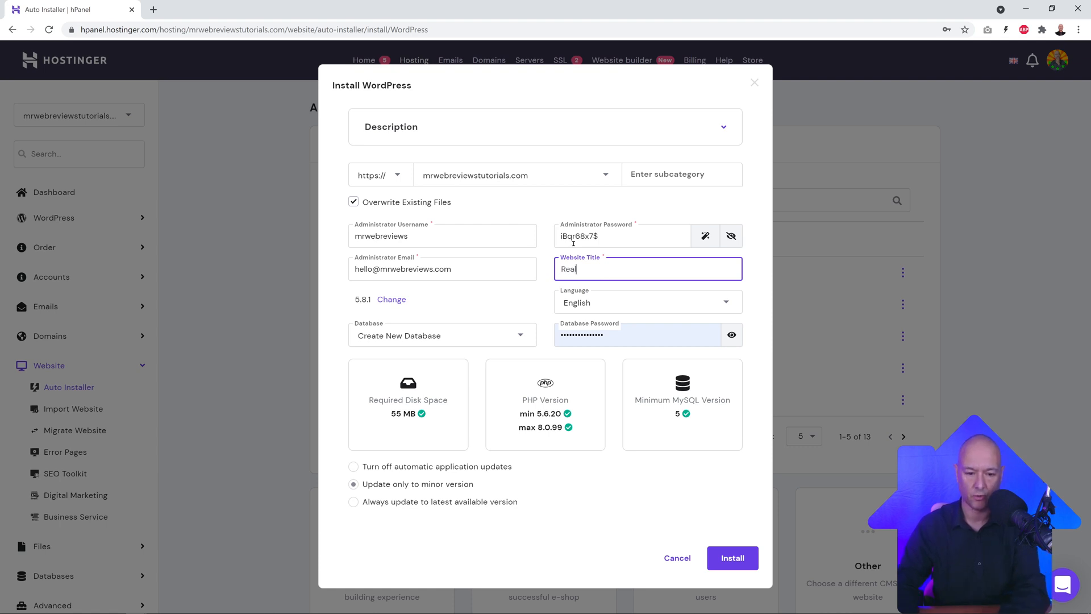
pyautogui.write(' Estate 7')
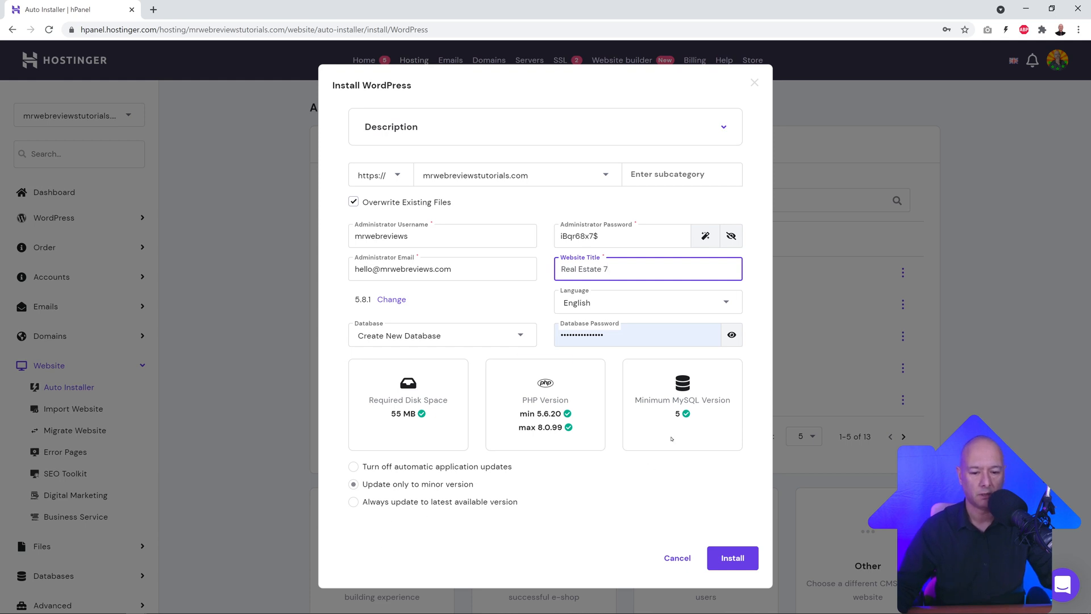
pyautogui.click(353, 502)
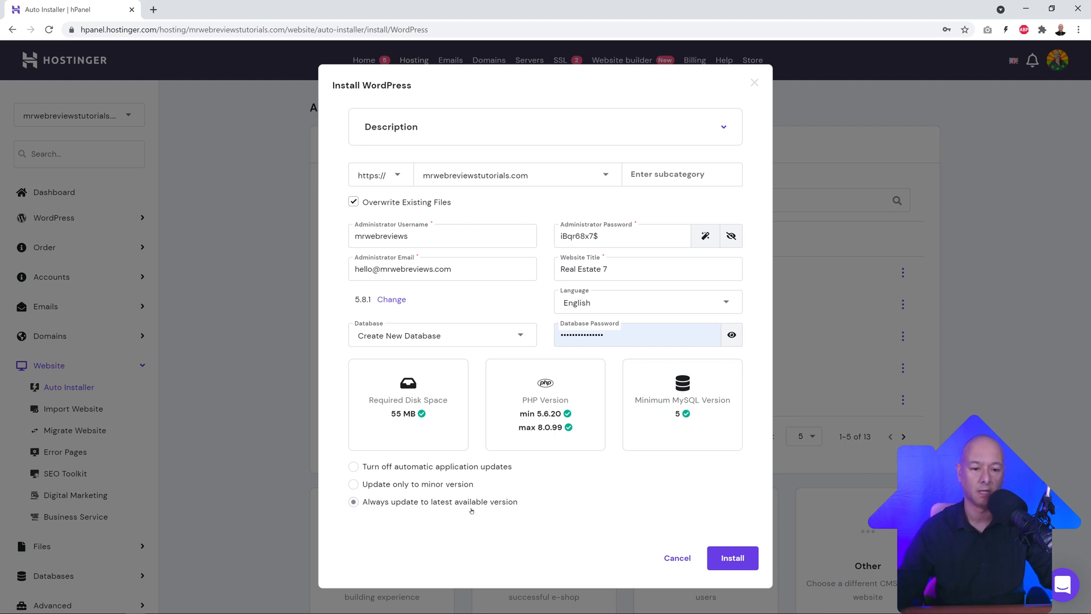
pyautogui.click(732, 558)
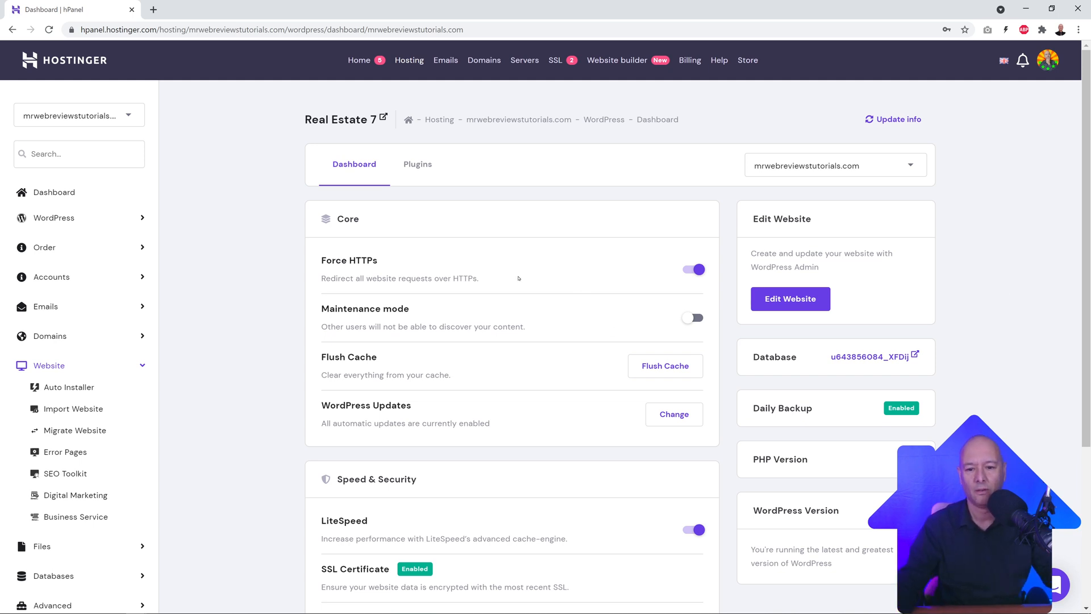
# Step: Review the hPanel WordPress dashboard, then open the site's WordPress admin via Edit Website
pyautogui.scroll(-3, 425, 297)
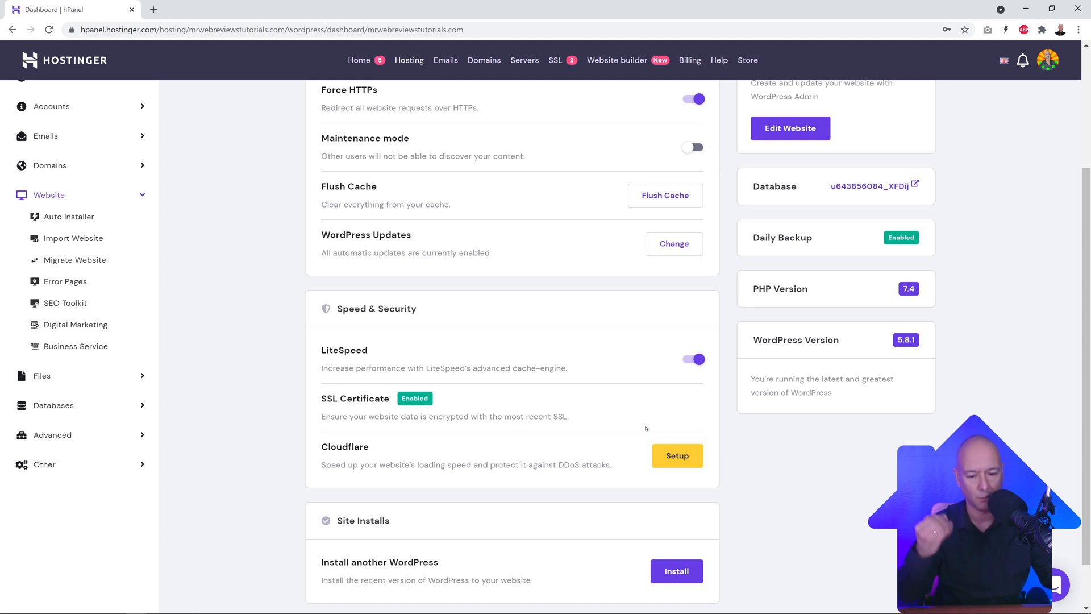
pyautogui.scroll(3, 568, 432)
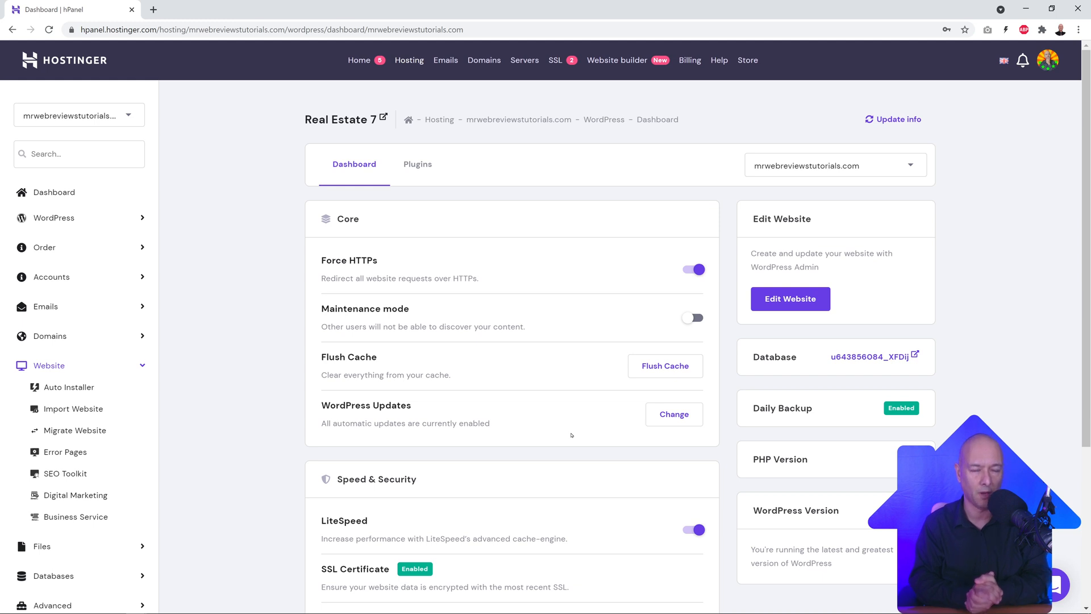
pyautogui.click(794, 303)
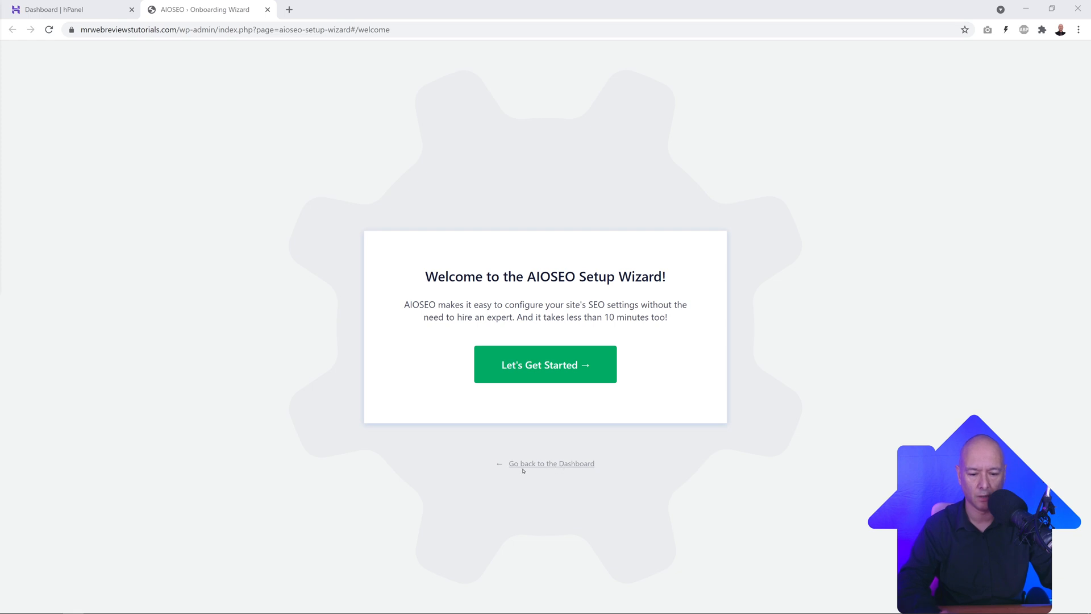
# Step: Skip the AIOSEO wizard to the Dashboard and go to Plugins > Installed Plugins
pyautogui.click(552, 465)
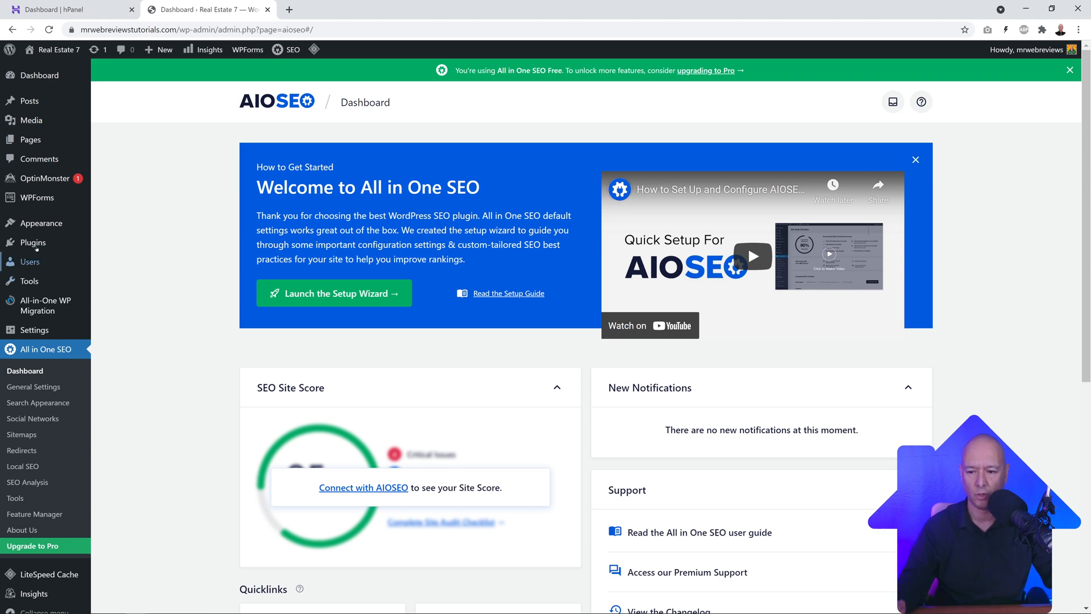
pyautogui.moveTo(34, 243)
pyautogui.click(99, 276)
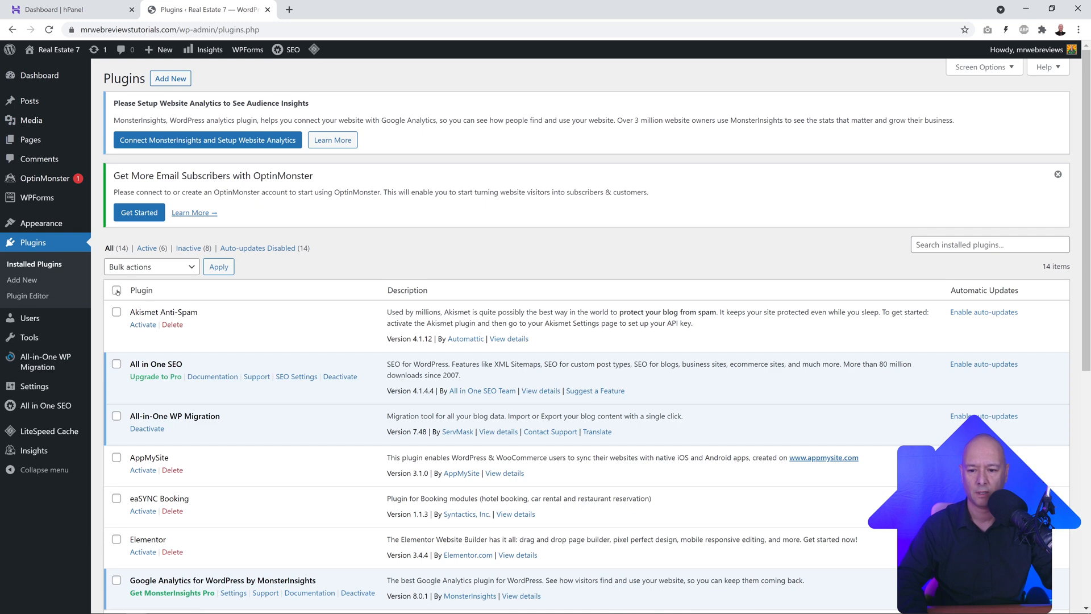
# Step: Bulk-deactivate all 14 installed plugins
pyautogui.click(116, 291)
pyautogui.scroll(-2, 113, 341)
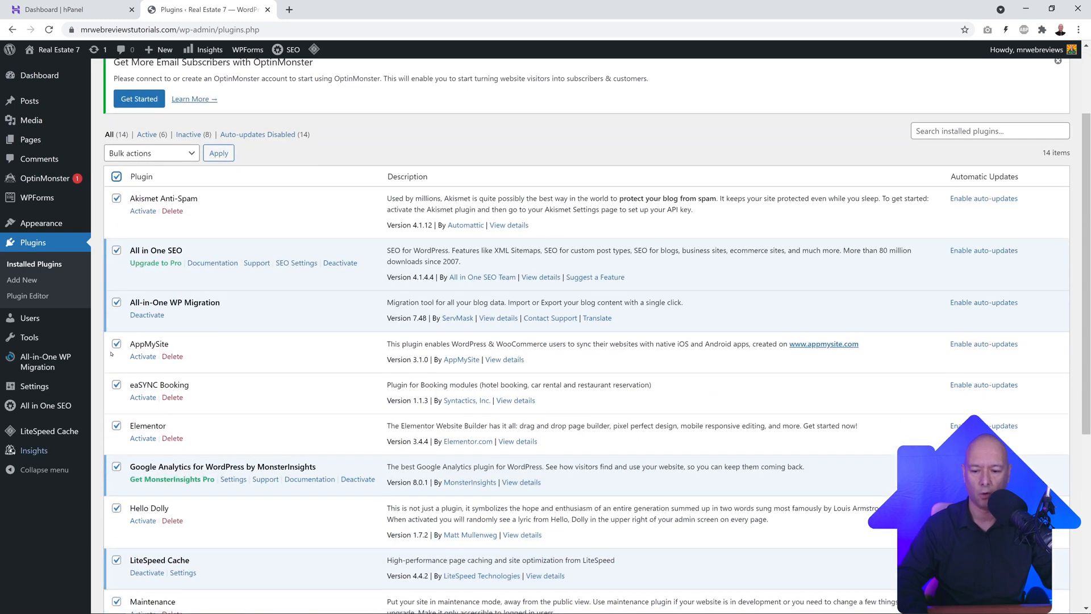
pyautogui.click(176, 153)
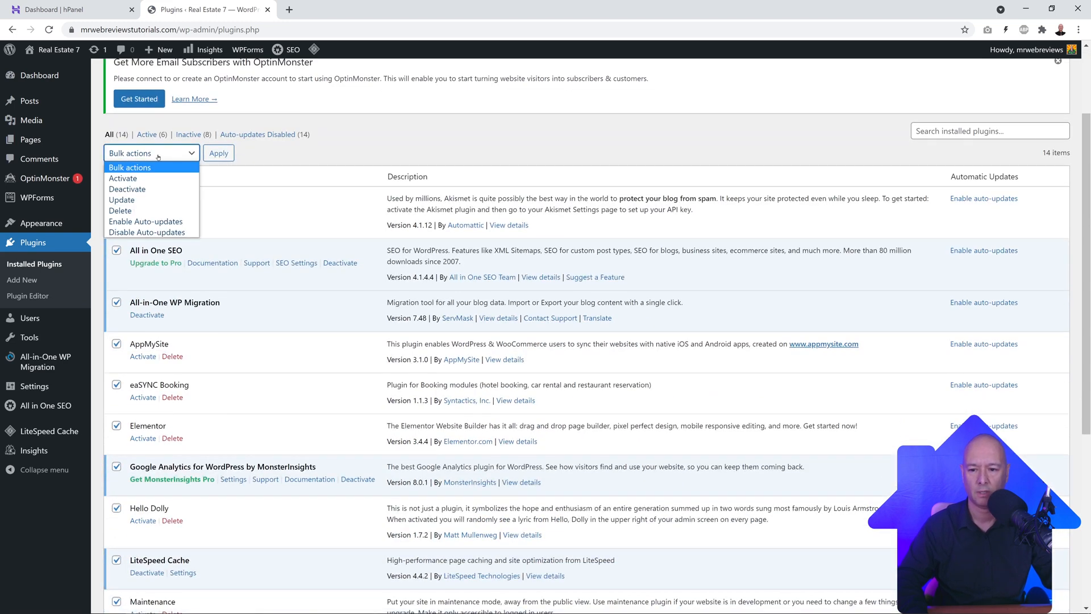
pyautogui.click(166, 189)
pyautogui.click(219, 154)
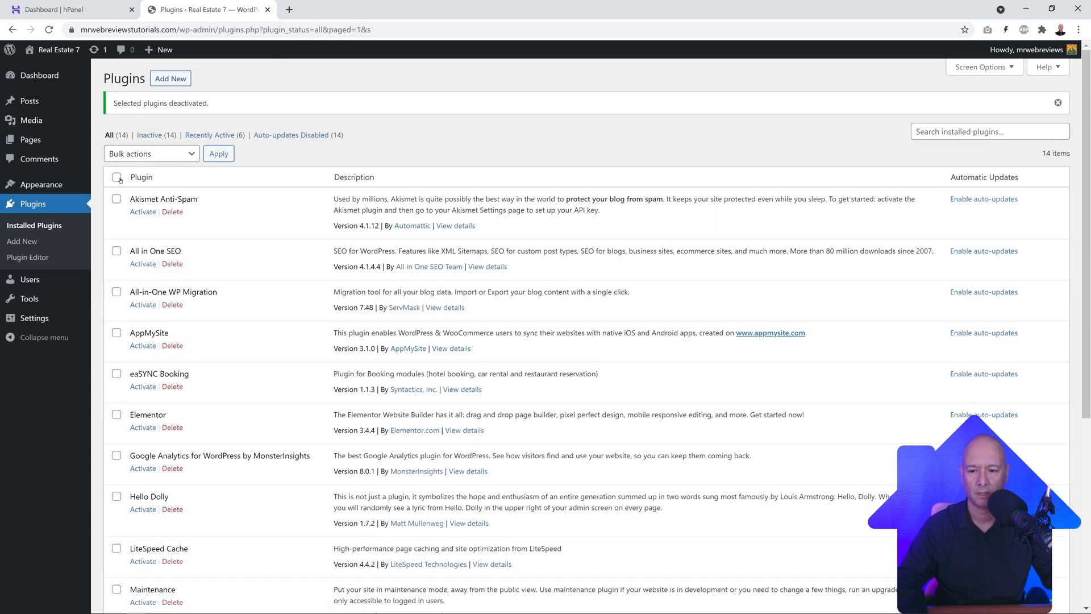
# Step: Bulk-delete all the plugins, confirm the deletion, and return to the Dashboard
pyautogui.click(117, 178)
pyautogui.click(151, 154)
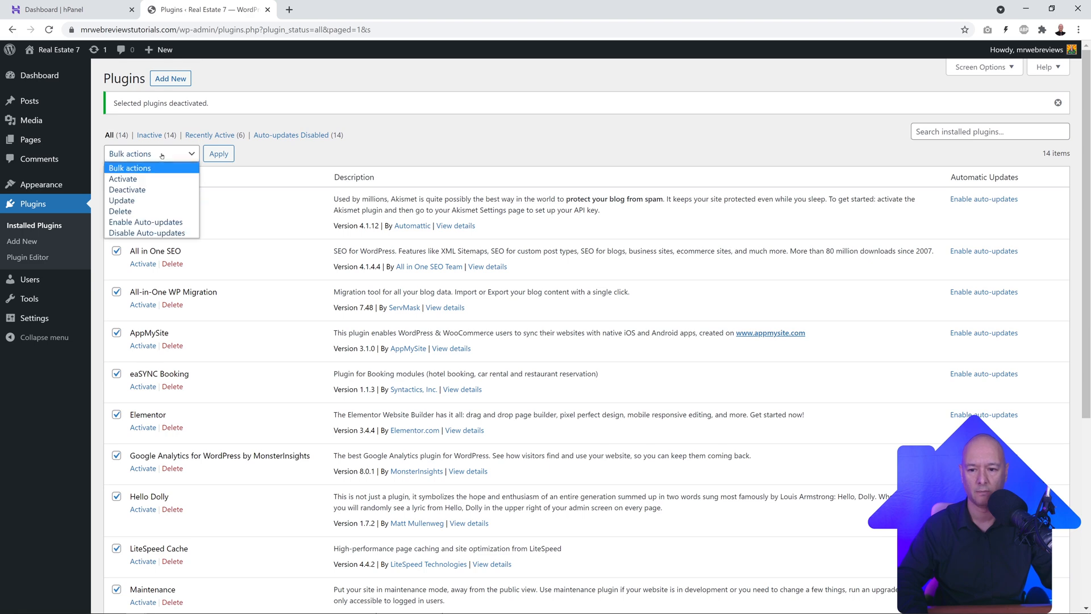
pyautogui.click(149, 211)
pyautogui.click(218, 154)
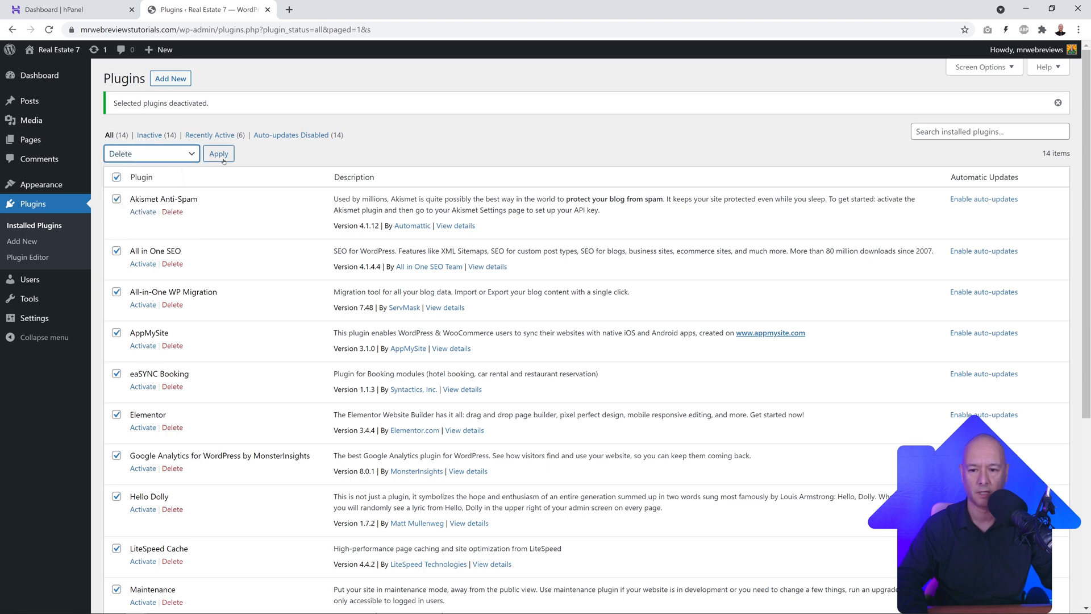
pyautogui.click(591, 103)
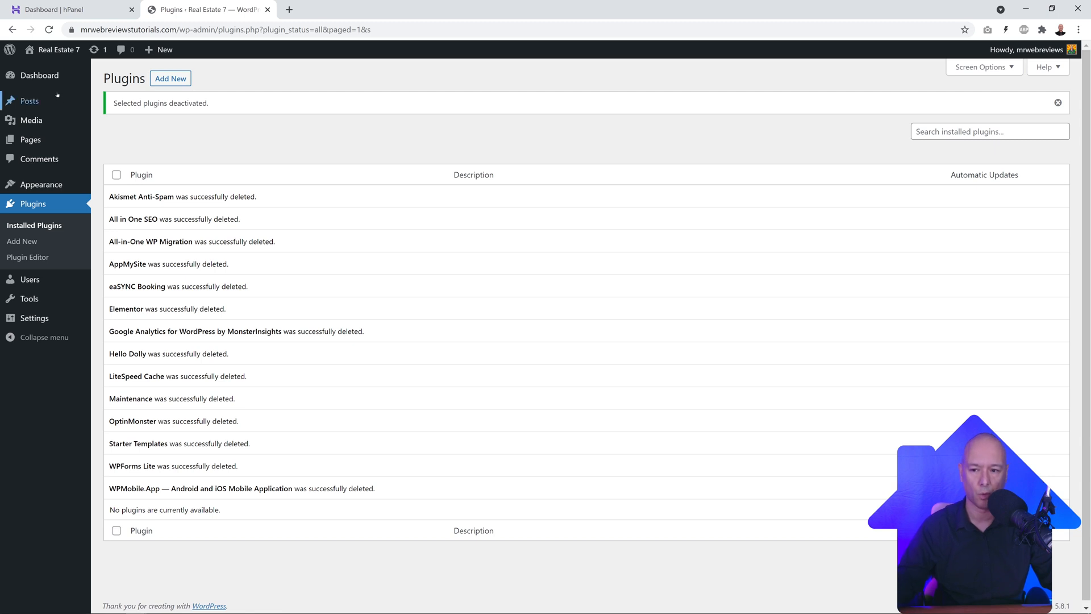
pyautogui.click(40, 76)
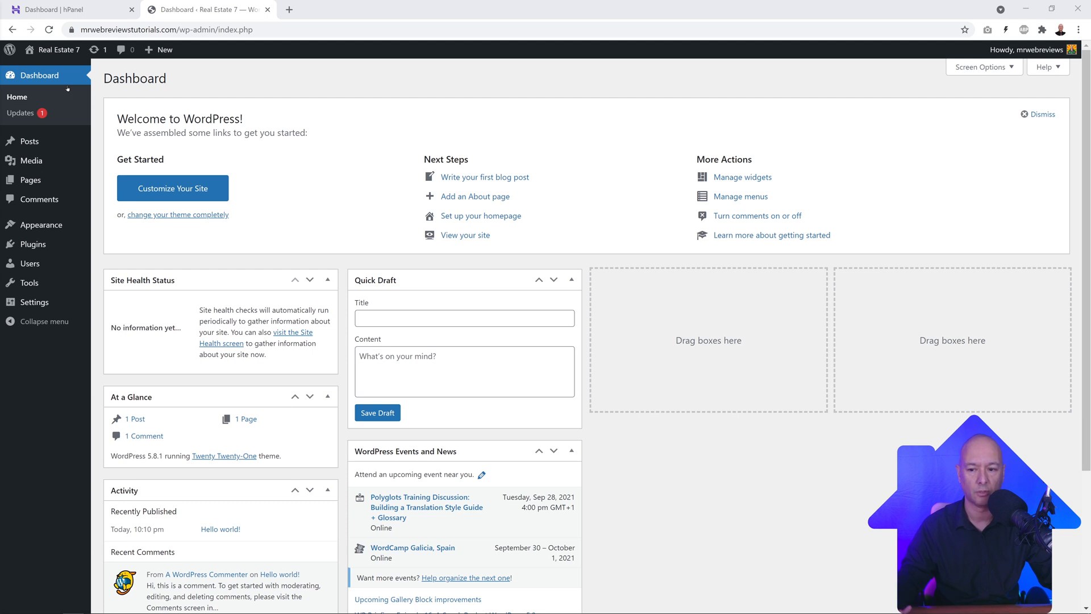
pyautogui.moveTo(31, 142)
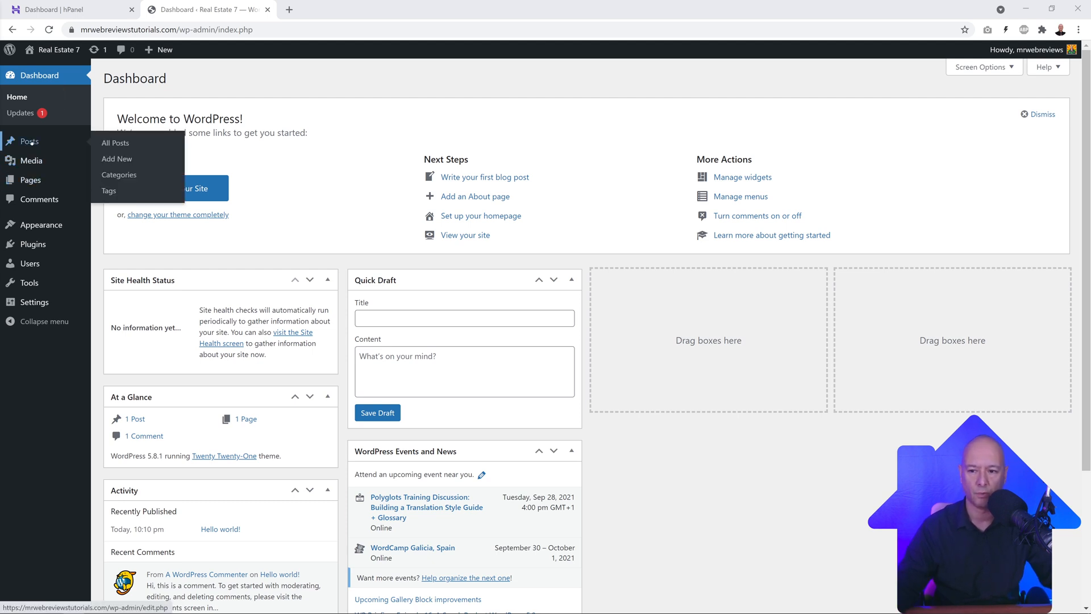
pyautogui.moveTo(43, 162)
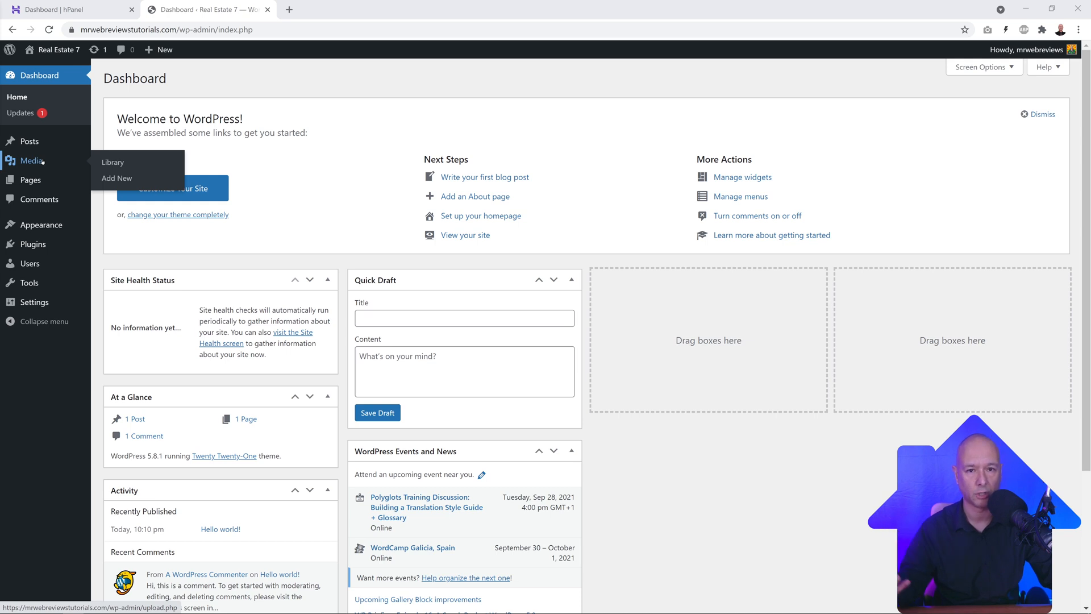
pyautogui.moveTo(43, 182)
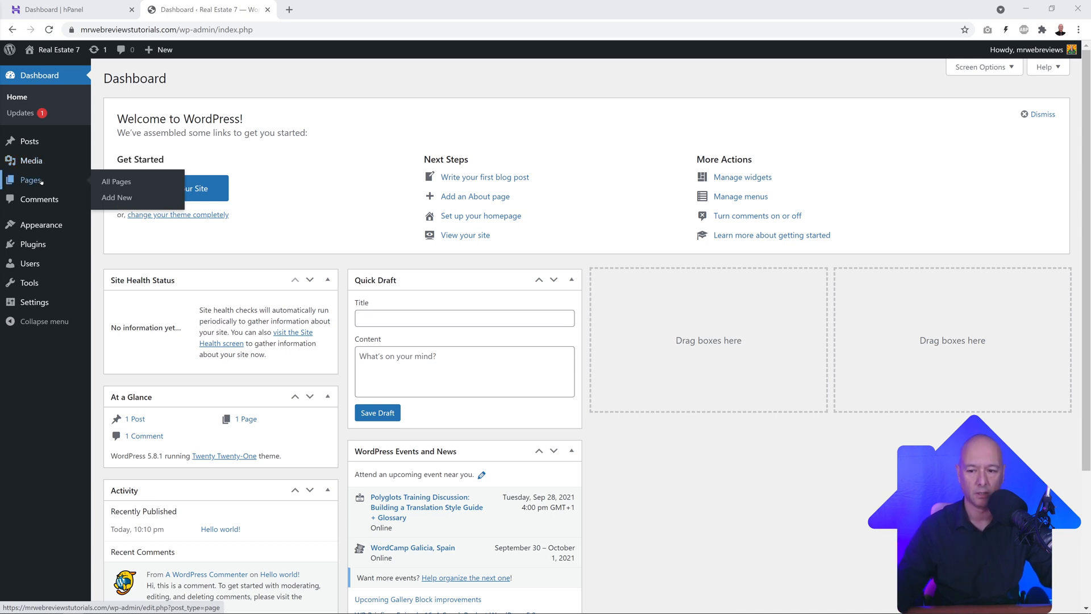
pyautogui.moveTo(47, 226)
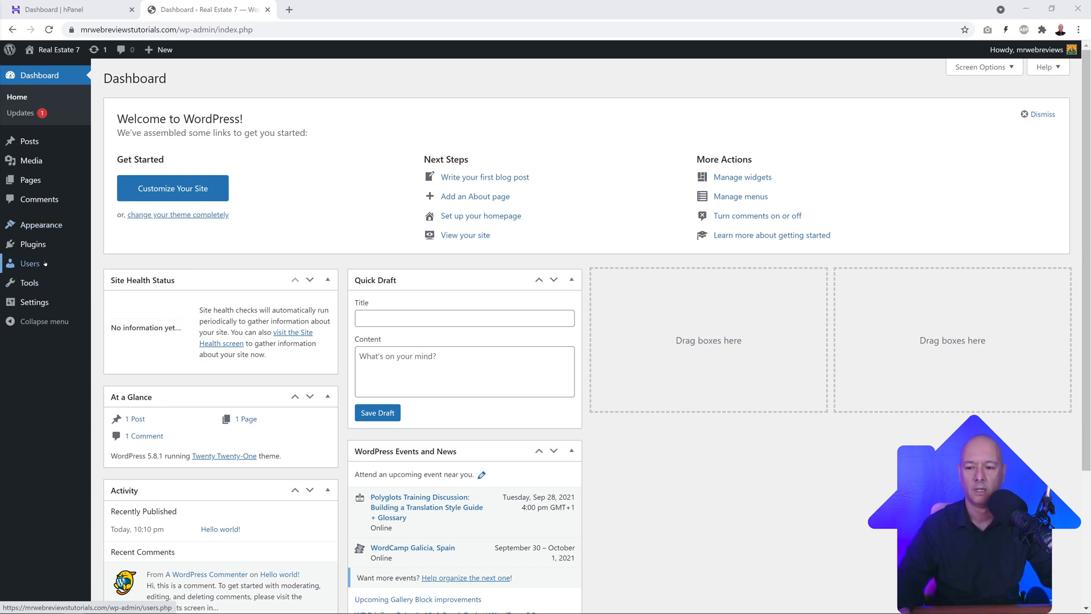
pyautogui.moveTo(41, 246)
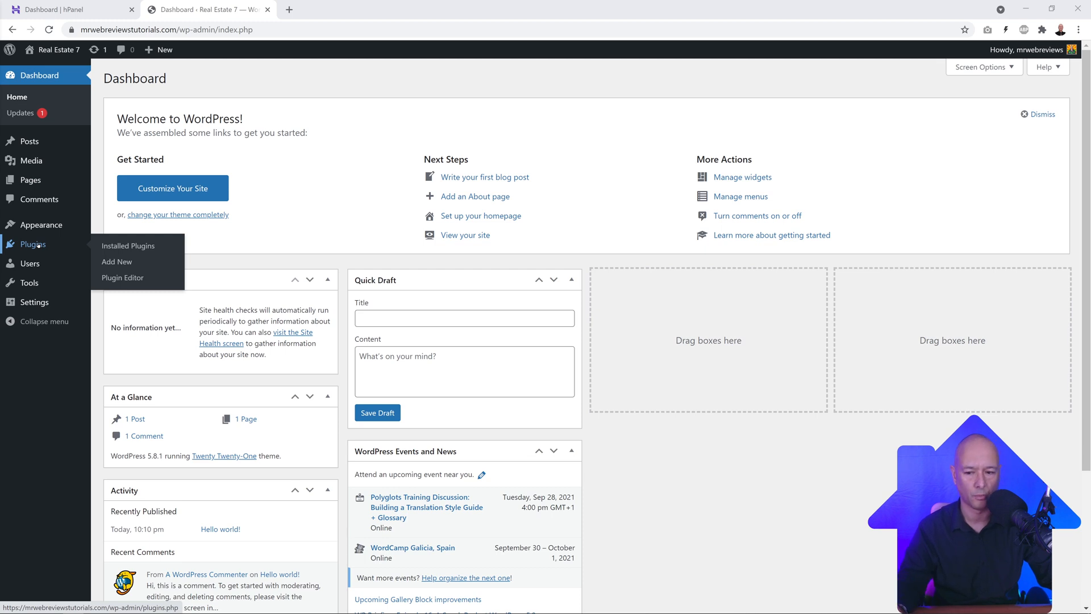
pyautogui.moveTo(44, 305)
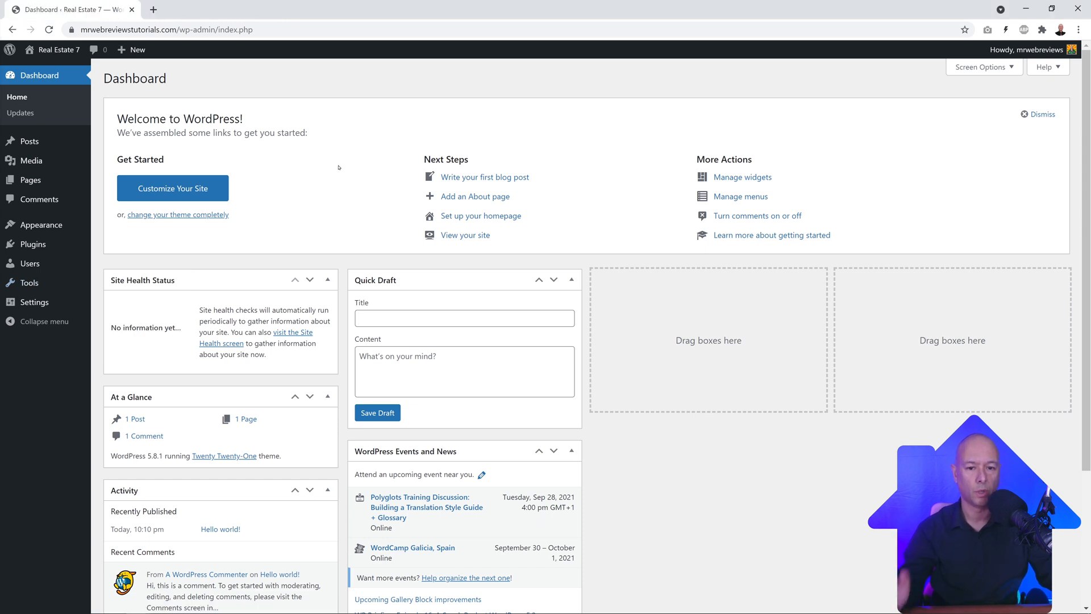
# Step: Zoom the browser to 125%
pyautogui.click(1078, 29)
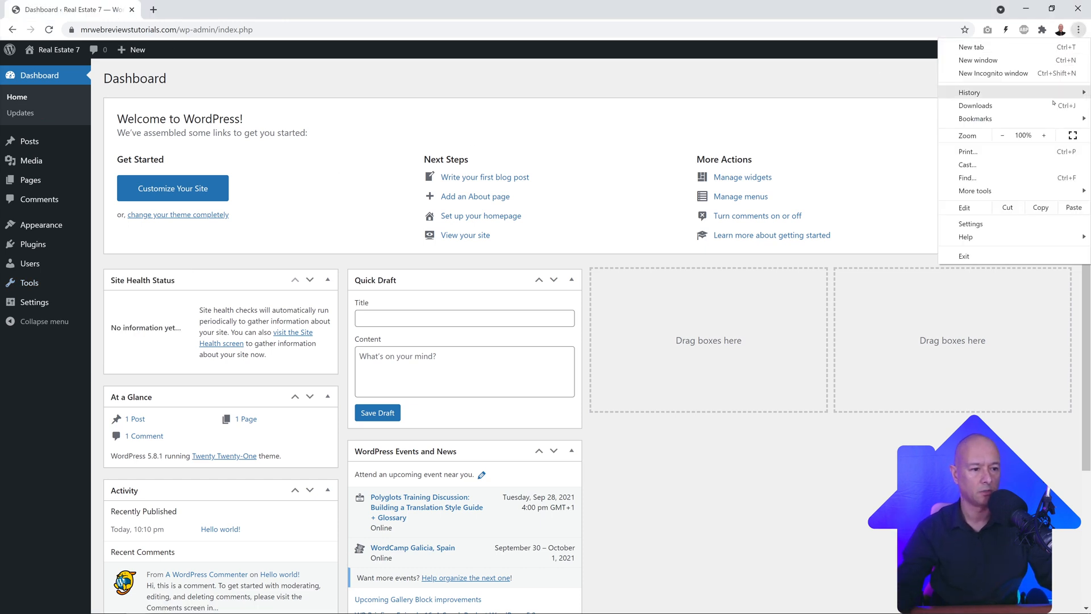
pyautogui.click(1044, 135)
pyautogui.click(1044, 135)
pyautogui.click(604, 111)
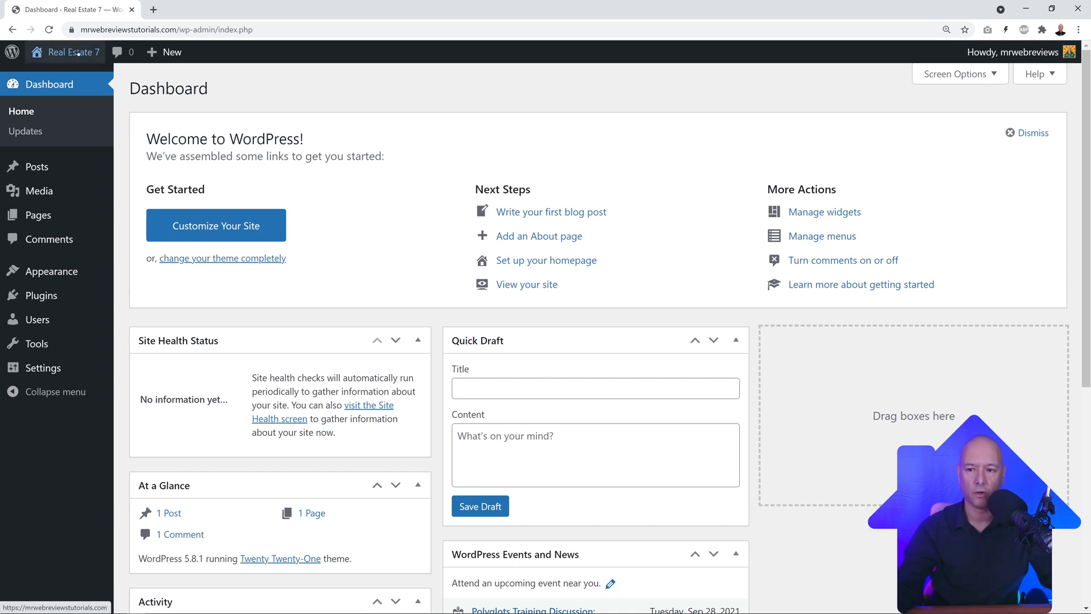
# Step: Open the live Real Estate 7 site in a new tab and switch to it
pyautogui.moveTo(80, 56)
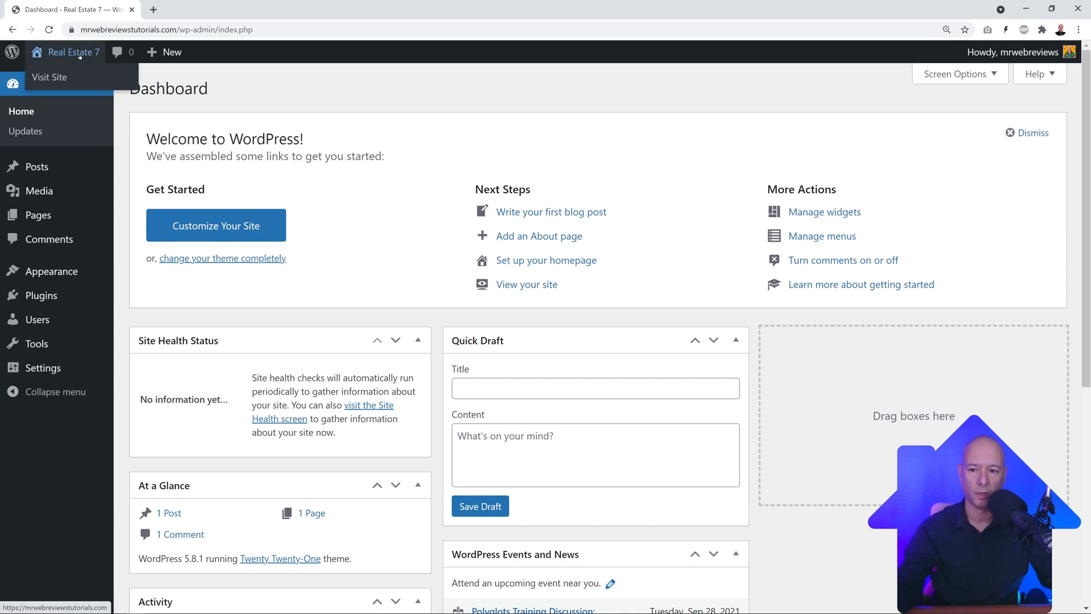
pyautogui.rightClick(63, 77)
pyautogui.click(85, 87)
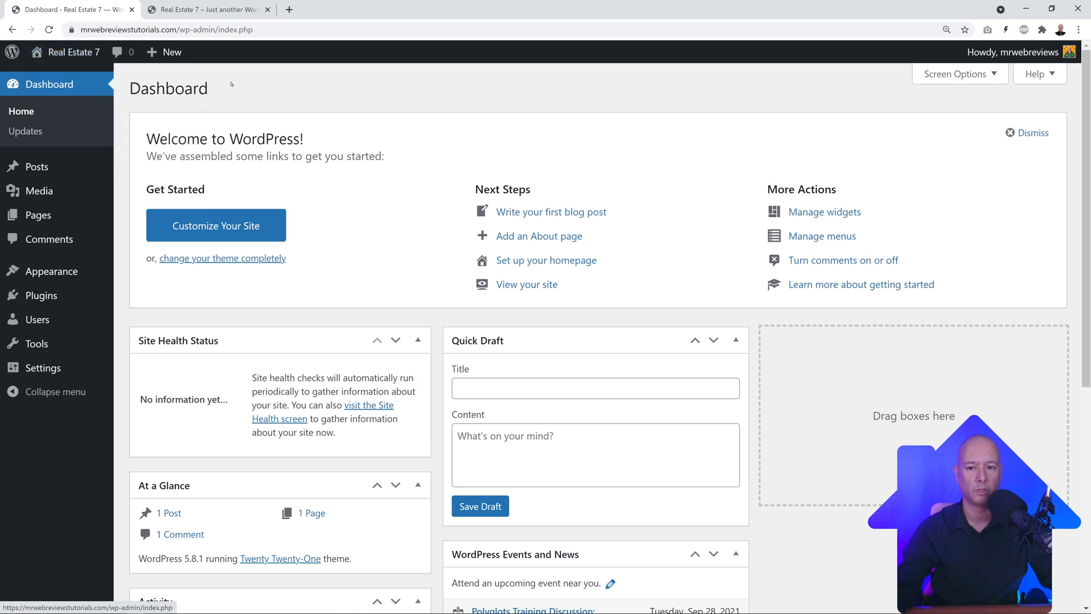
pyautogui.click(205, 9)
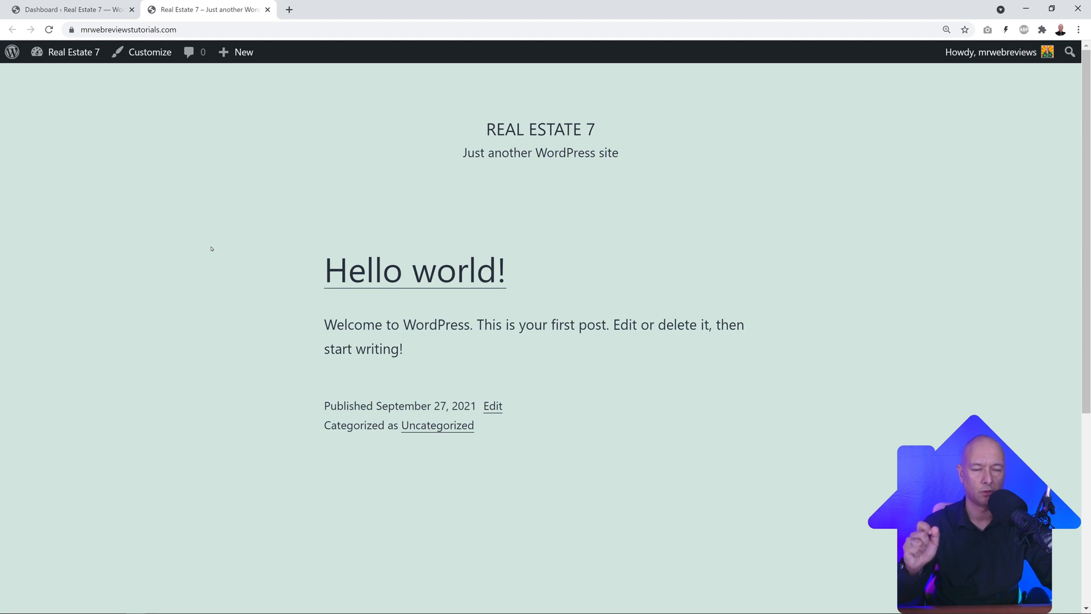
# Step: Load contempothemes.com in a new browser tab
pyautogui.click(289, 10)
pyautogui.write('https://contempothemes.com/')
pyautogui.press('Return')
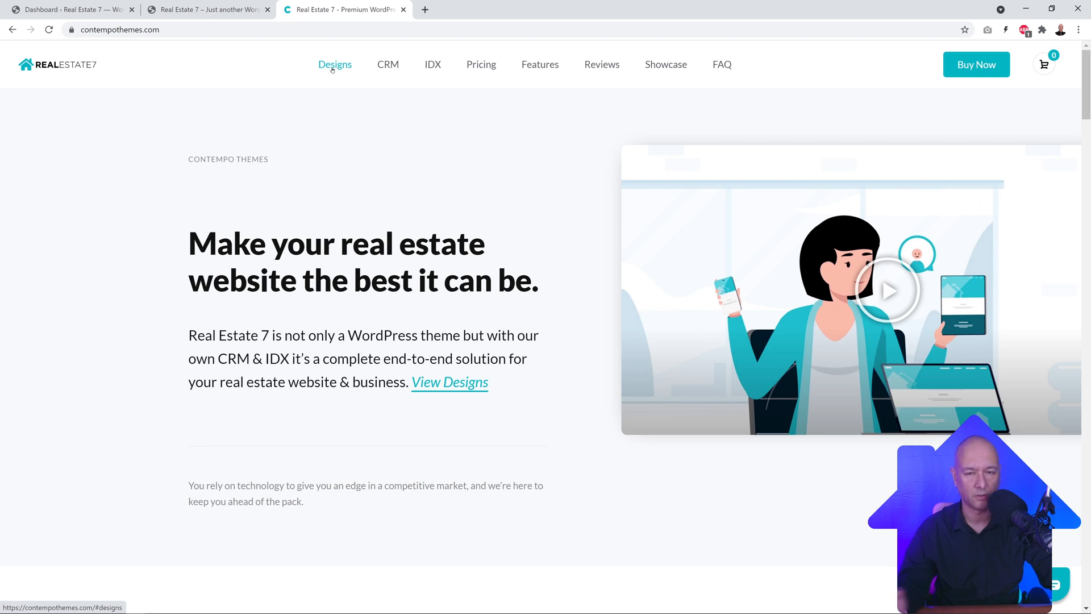
# Step: Browse the prebuilt Designs grid and open the Elementor 1 demo
pyautogui.moveTo(392, 72)
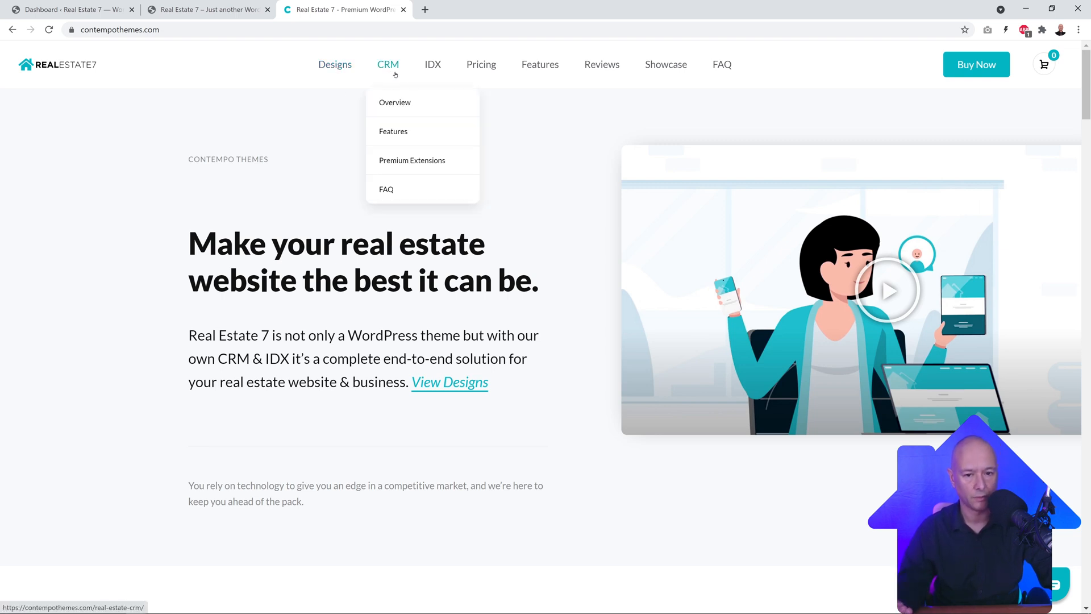
pyautogui.moveTo(432, 78)
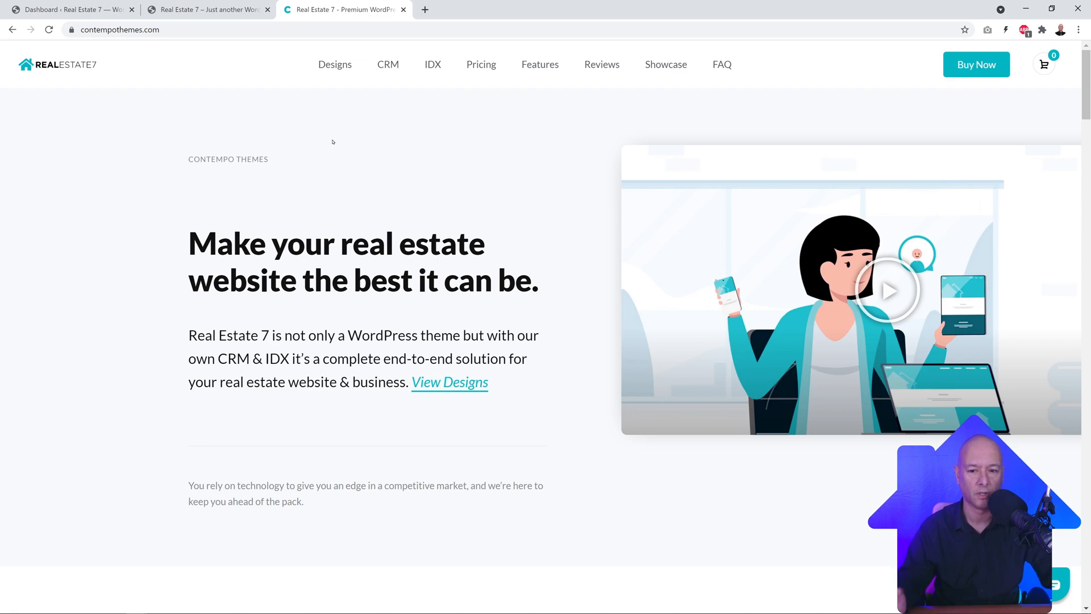
pyautogui.click(334, 65)
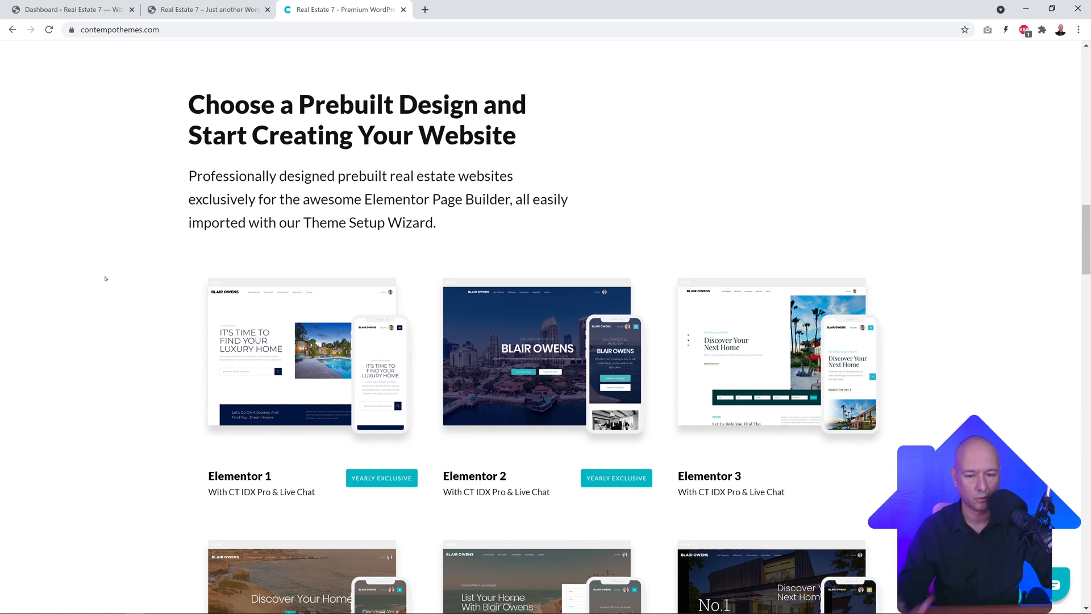
pyautogui.scroll(-2, 109, 279)
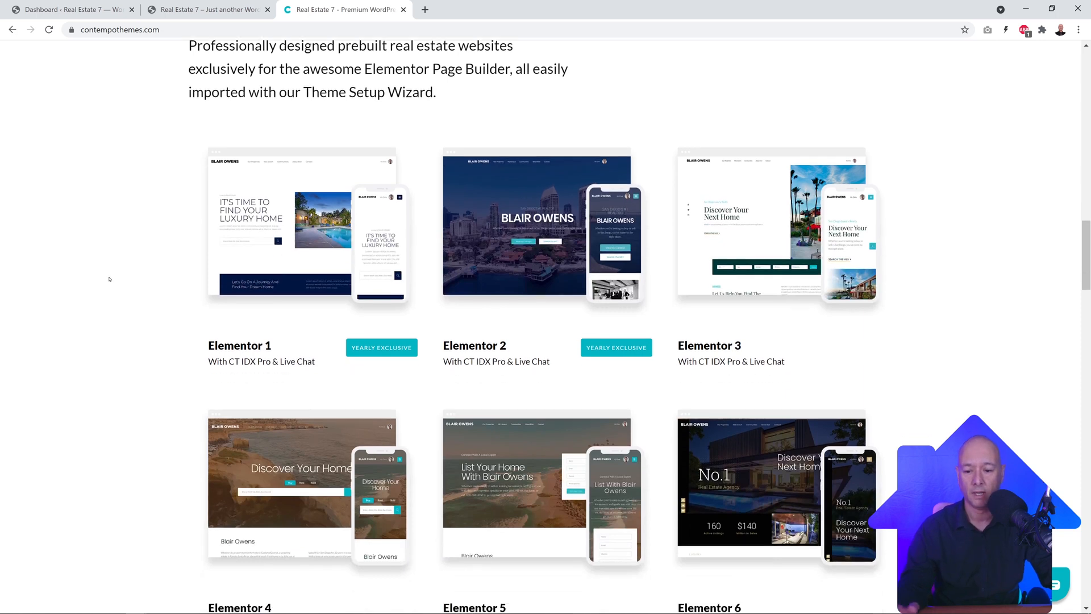
pyautogui.scroll(-1, 109, 279)
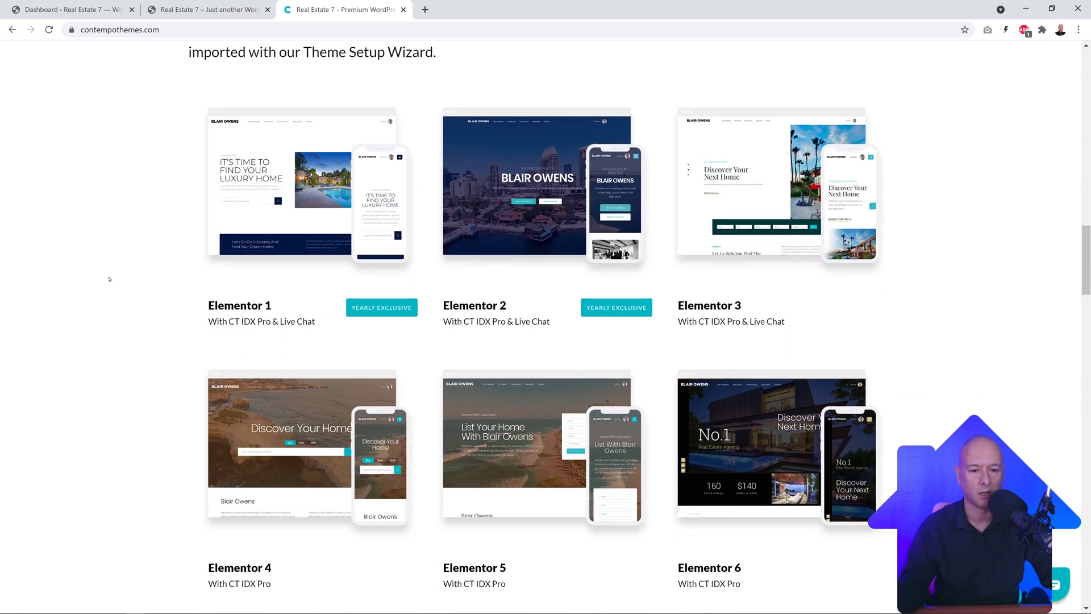
pyautogui.scroll(-1, 109, 278)
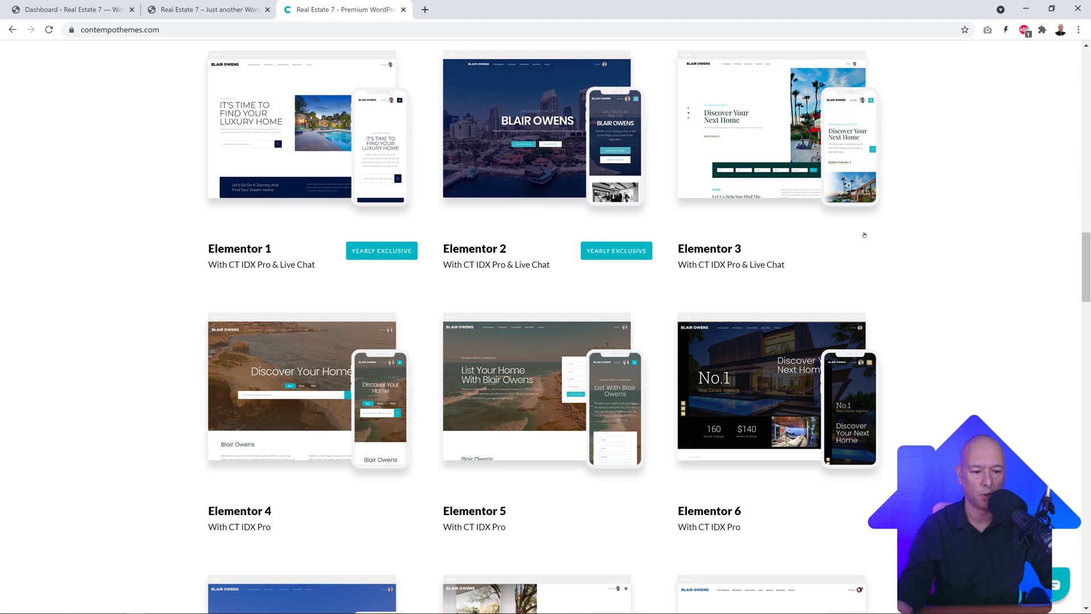
pyautogui.click(294, 167)
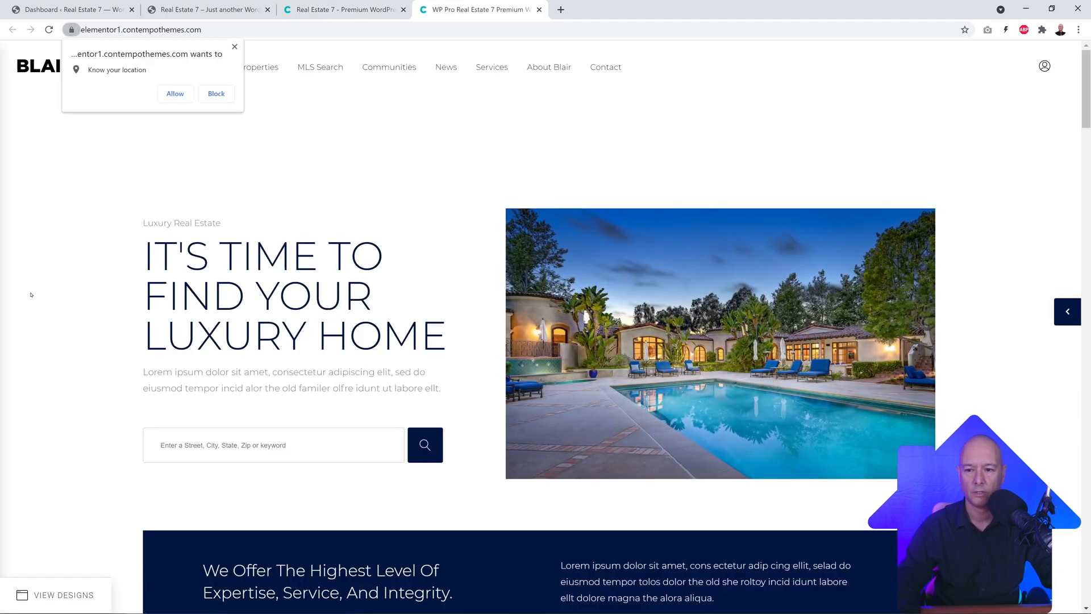
# Step: Block the location request, scroll through the Elementor 1 demo, and close its tab
pyautogui.click(235, 46)
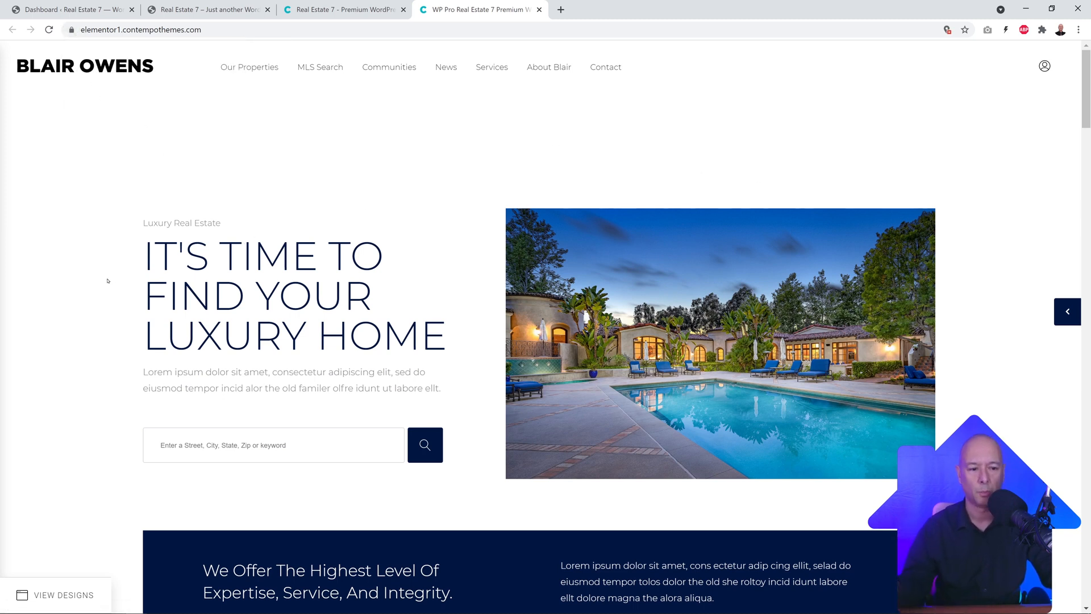
pyautogui.scroll(-10, 103, 274)
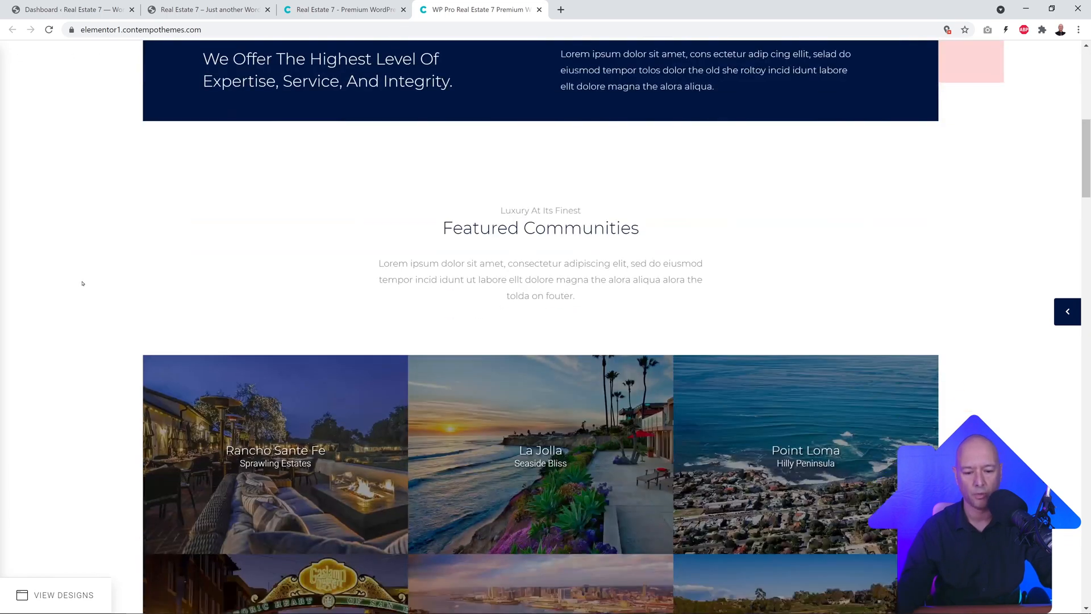
pyautogui.scroll(-15, 55, 284)
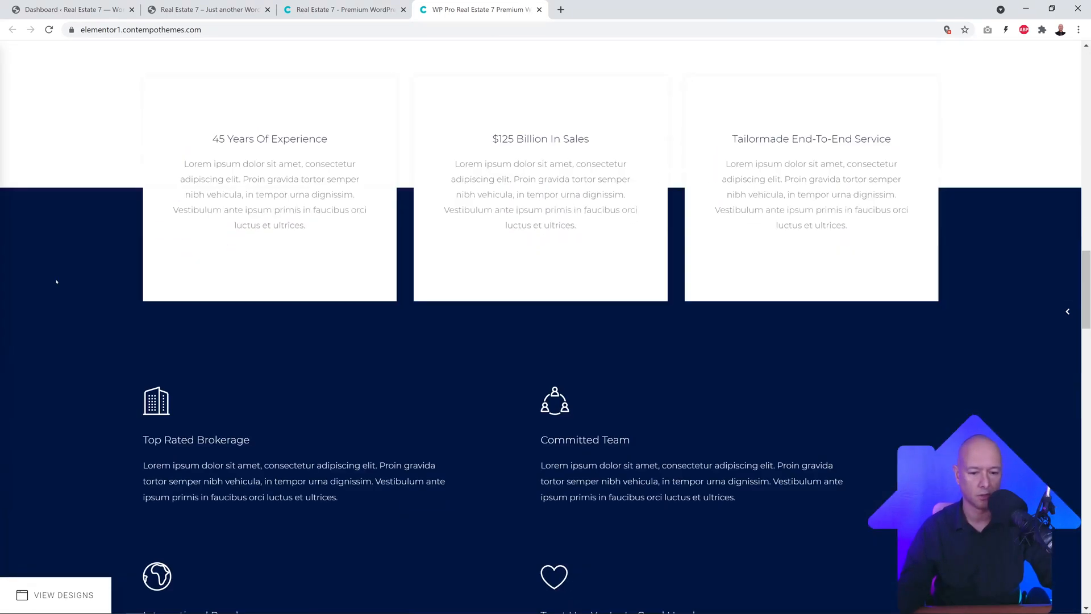
pyautogui.scroll(-15, 57, 281)
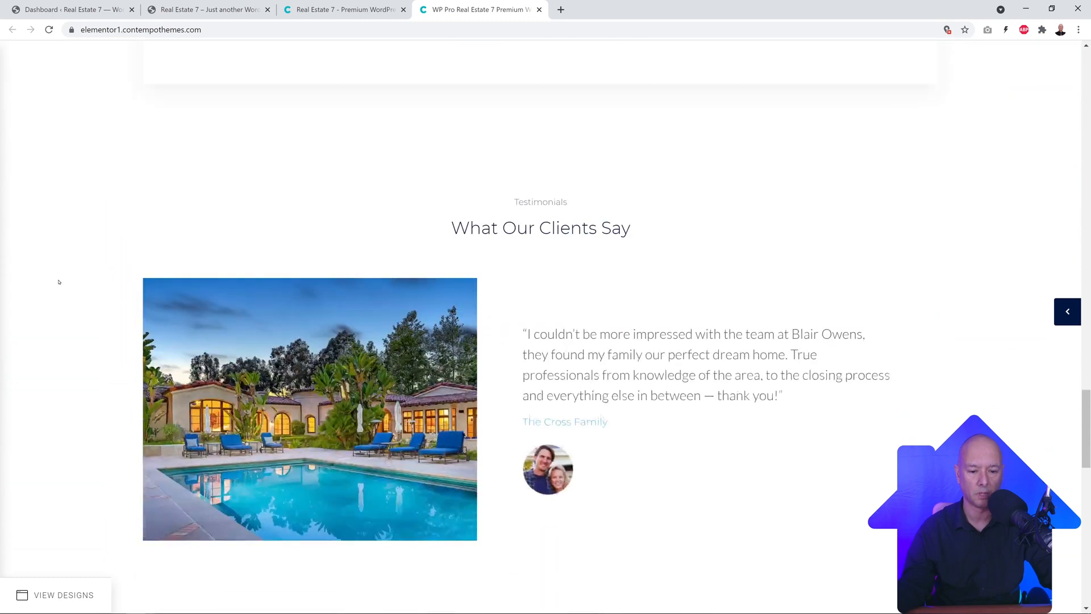
pyautogui.scroll(-11, 59, 281)
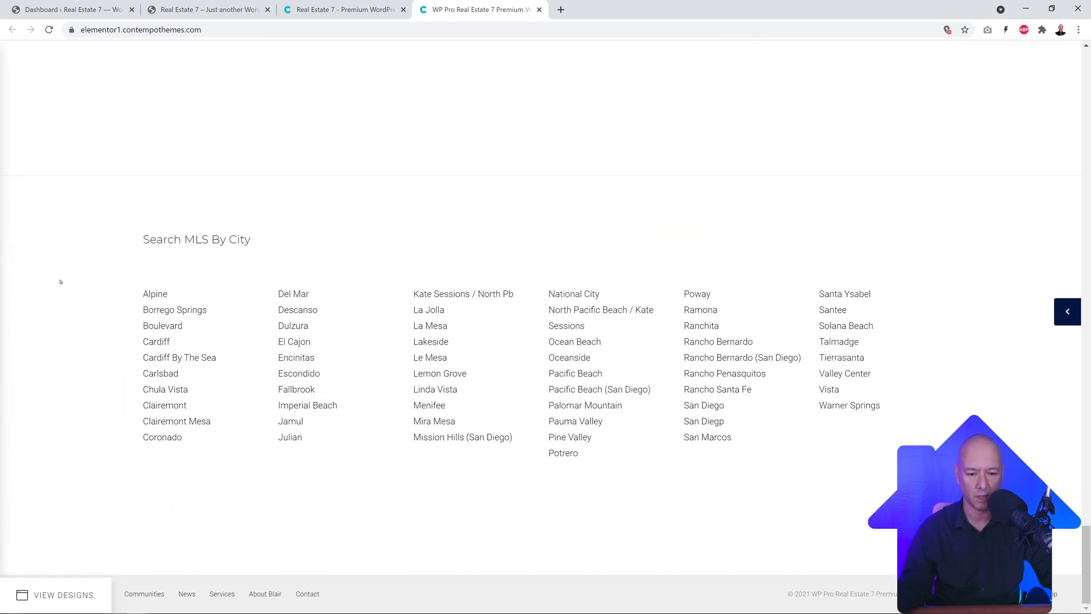
pyautogui.scroll(20, 61, 282)
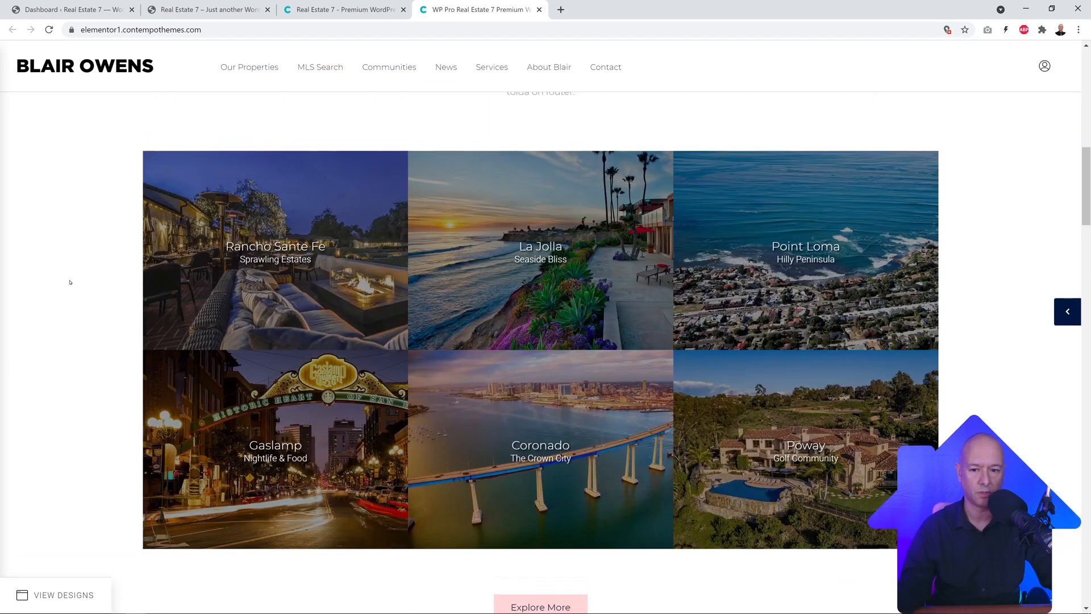
pyautogui.scroll(12, 70, 282)
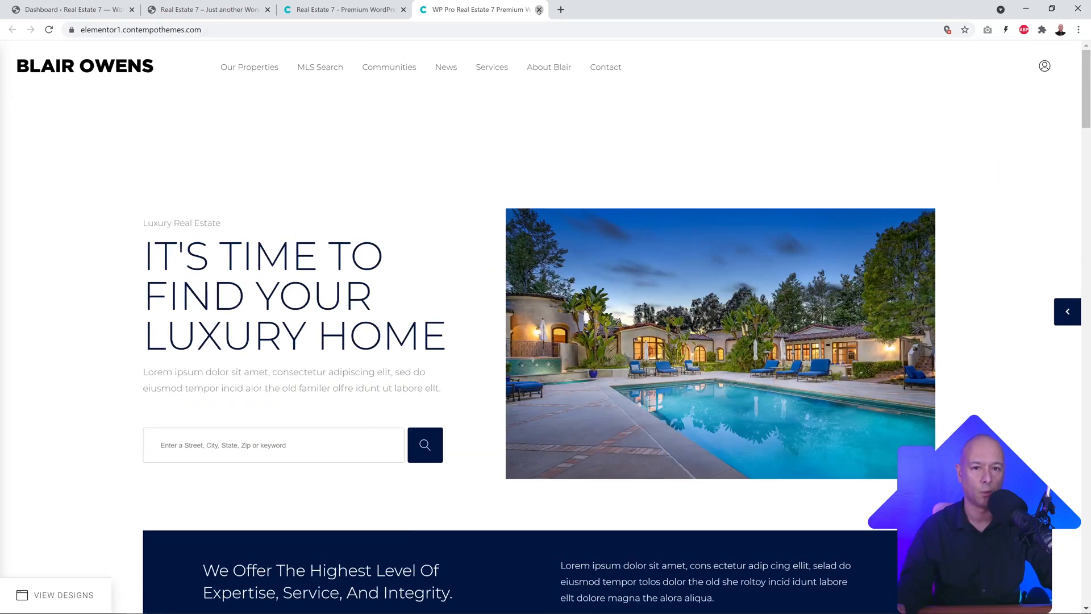
pyautogui.click(539, 10)
# Step: Open the Real Estate 7 pricing page and start the $99.00 yearly checkout
pyautogui.scroll(12, 133, 250)
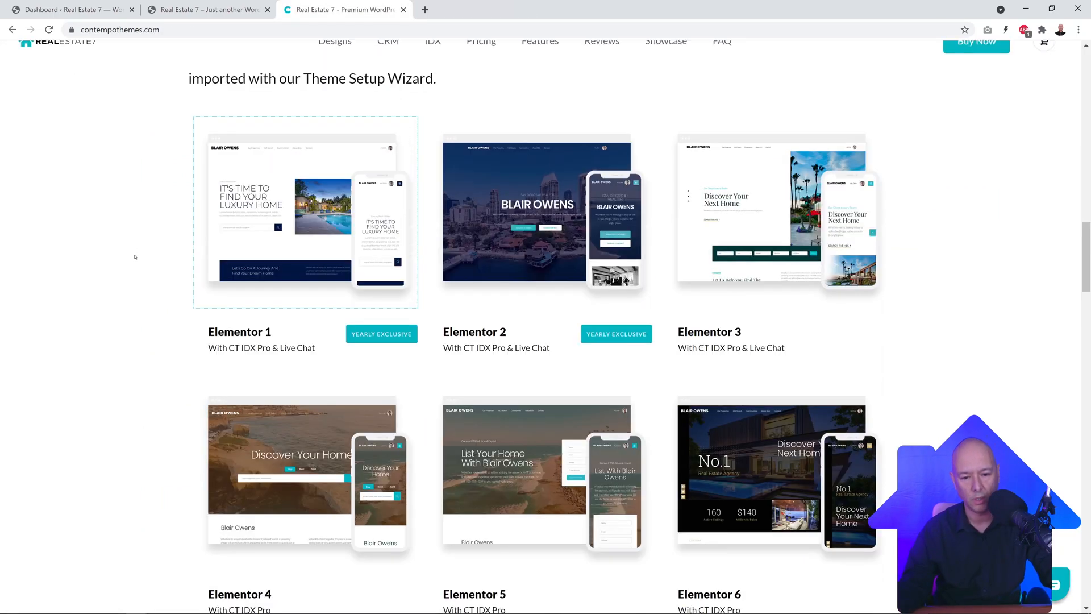
pyautogui.scroll(12, 135, 257)
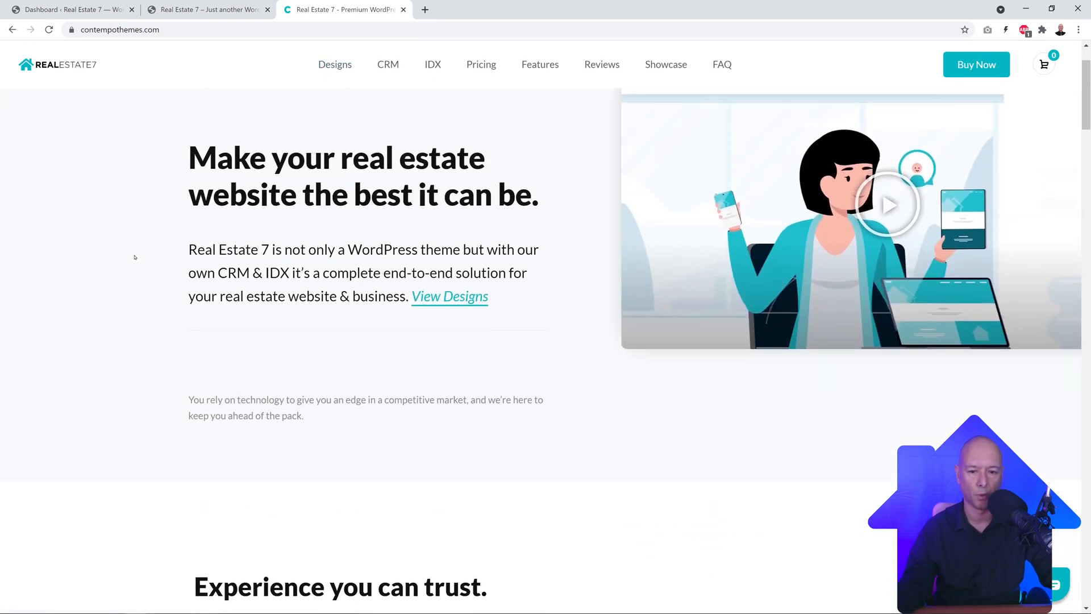
pyautogui.click(977, 64)
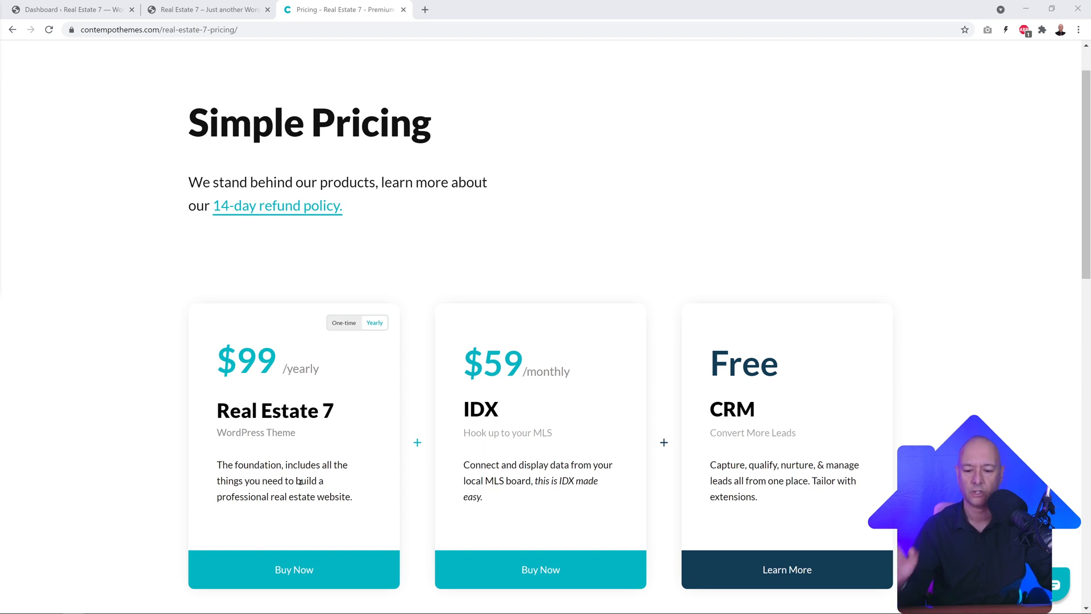
pyautogui.click(317, 577)
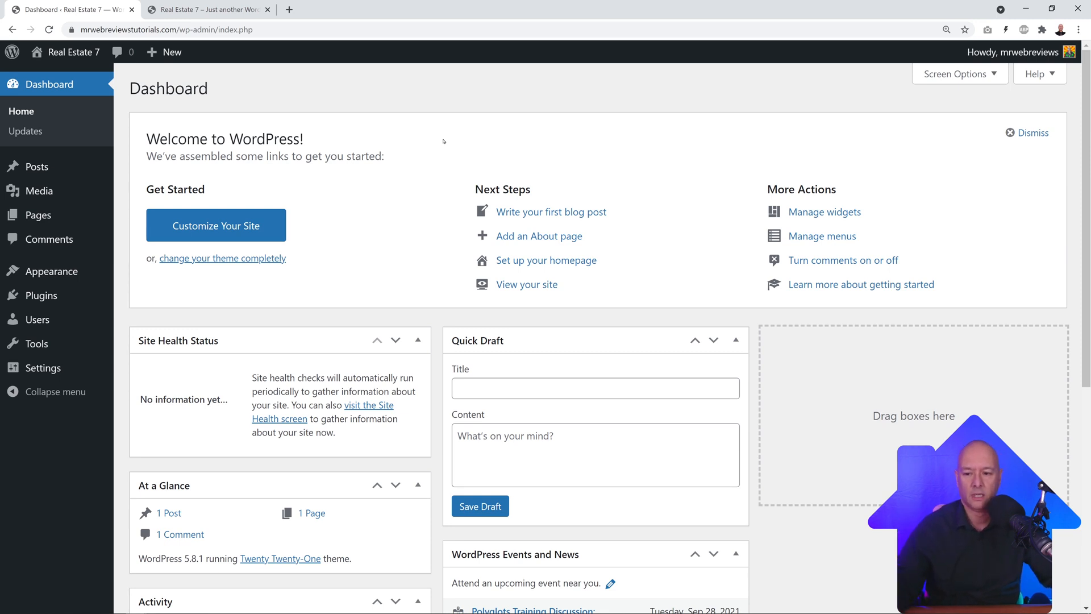
# Step: Search plugins for 'maintenance', then install and activate Maintenance by WebFactory Ltd
pyautogui.moveTo(39, 295)
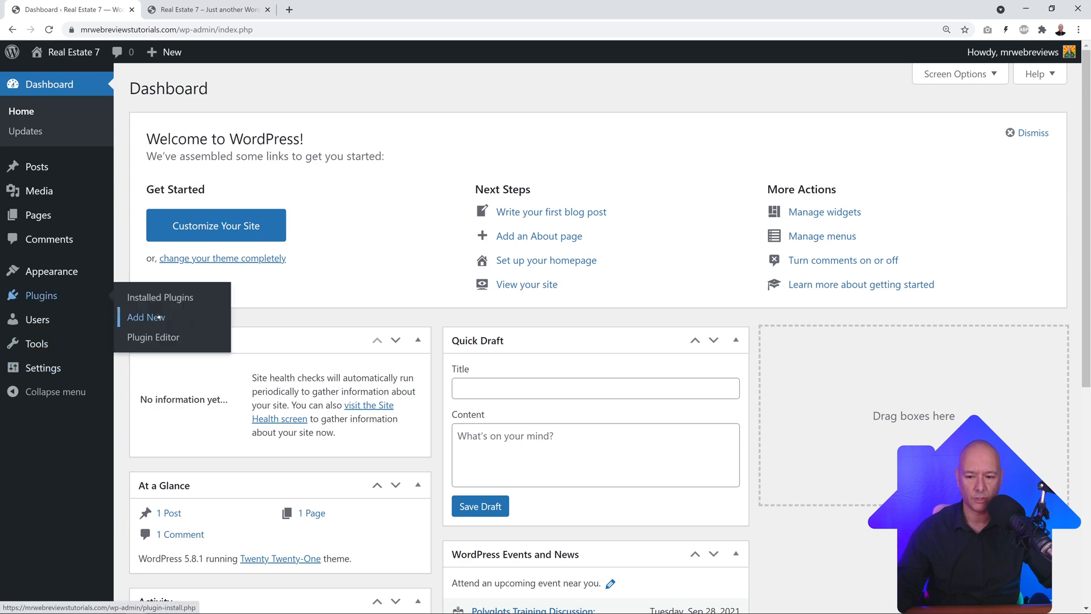
pyautogui.click(159, 318)
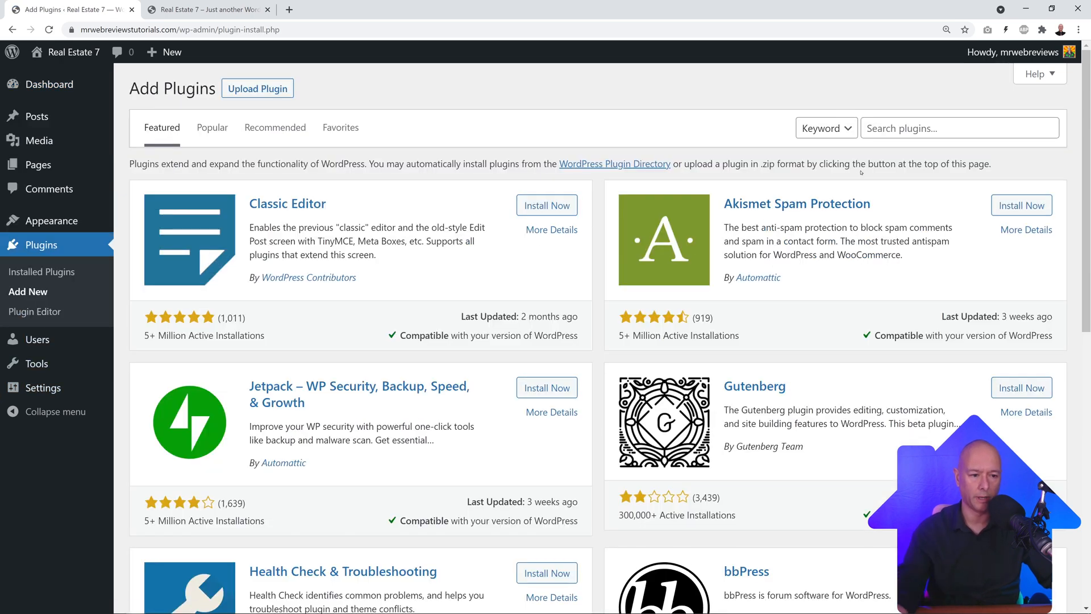
pyautogui.click(891, 128)
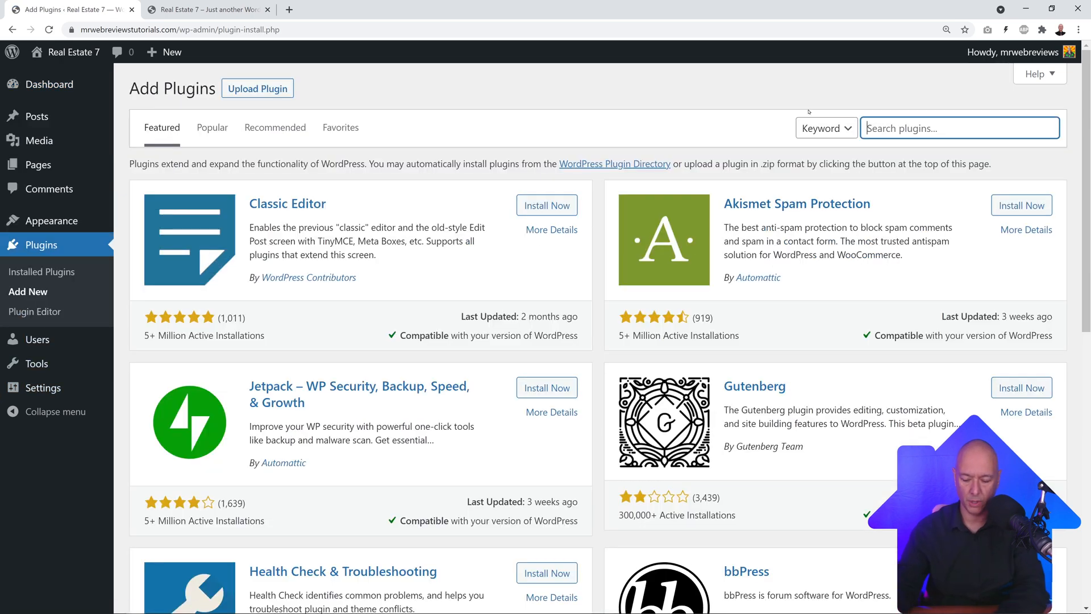
pyautogui.write('maintenance')
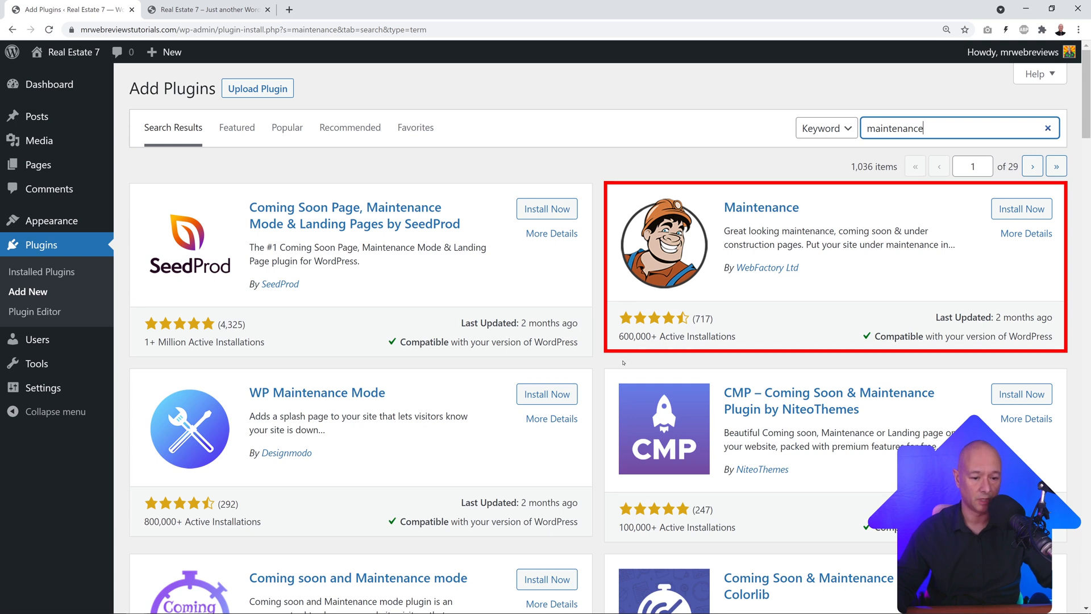
pyautogui.click(1026, 209)
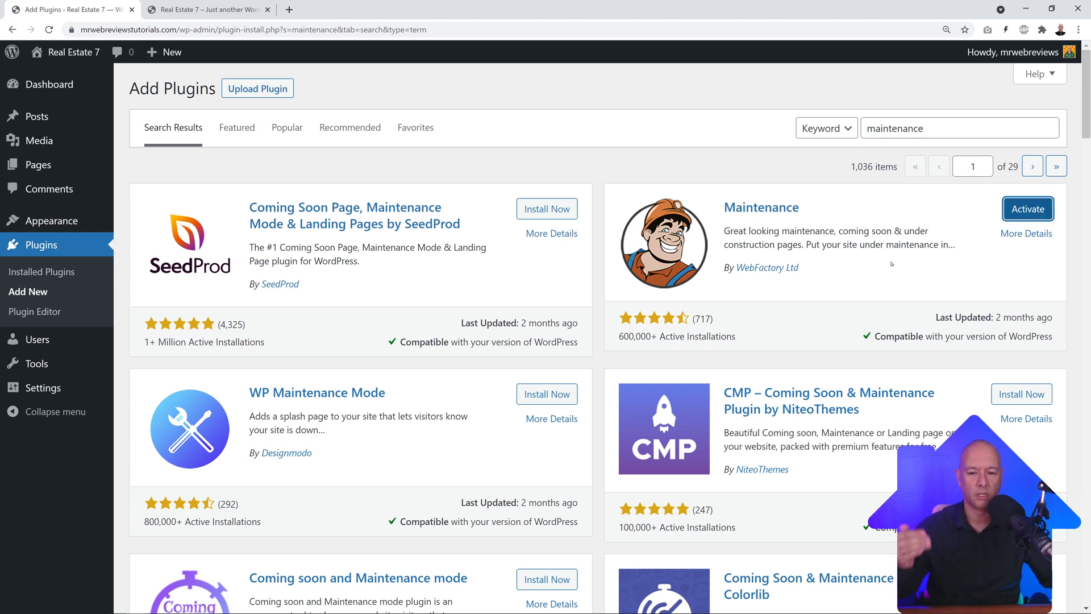
pyautogui.click(1028, 209)
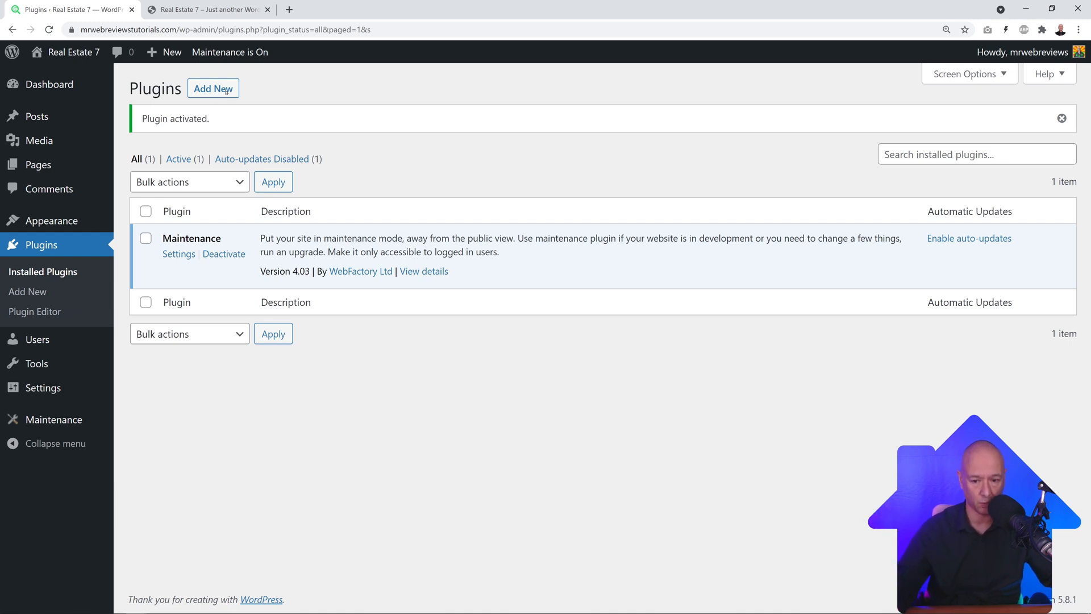
# Step: Switch maintenance mode On in the Maintenance plugin settings and save
pyautogui.click(63, 419)
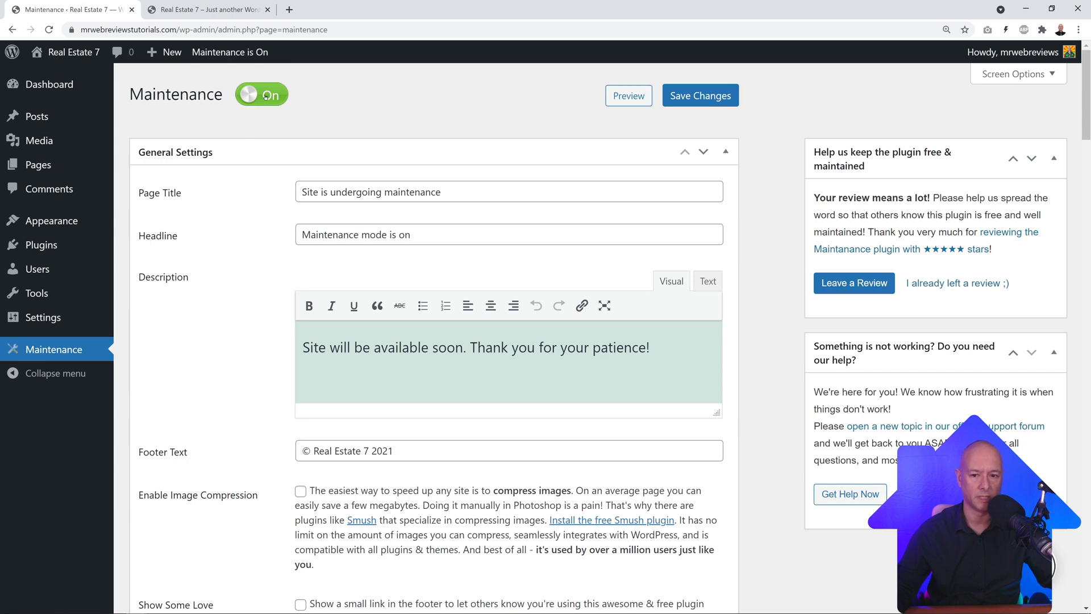
pyautogui.click(265, 97)
pyautogui.click(245, 94)
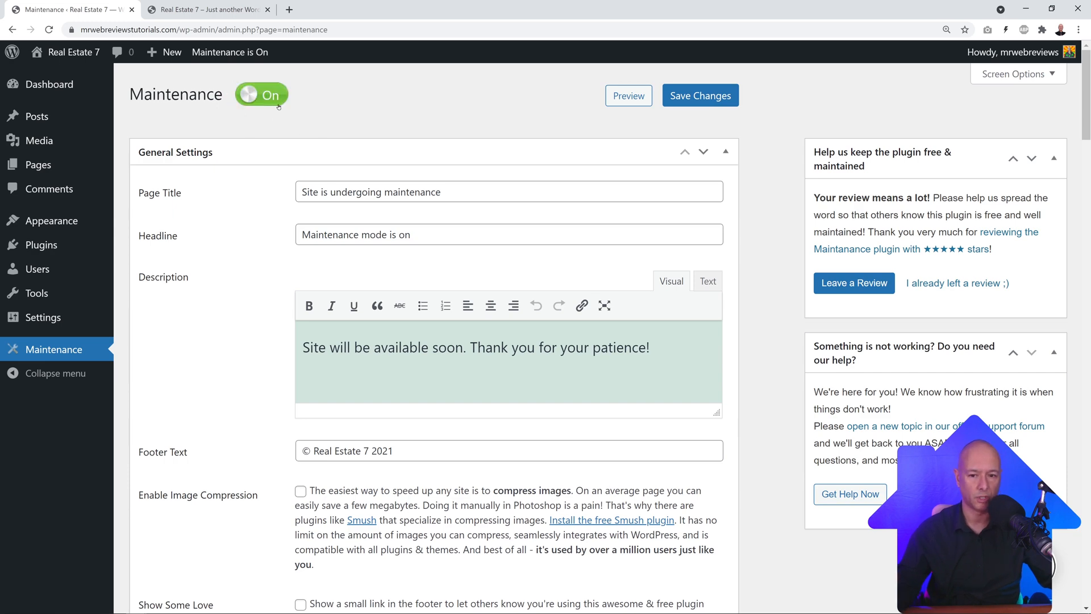
pyautogui.click(700, 96)
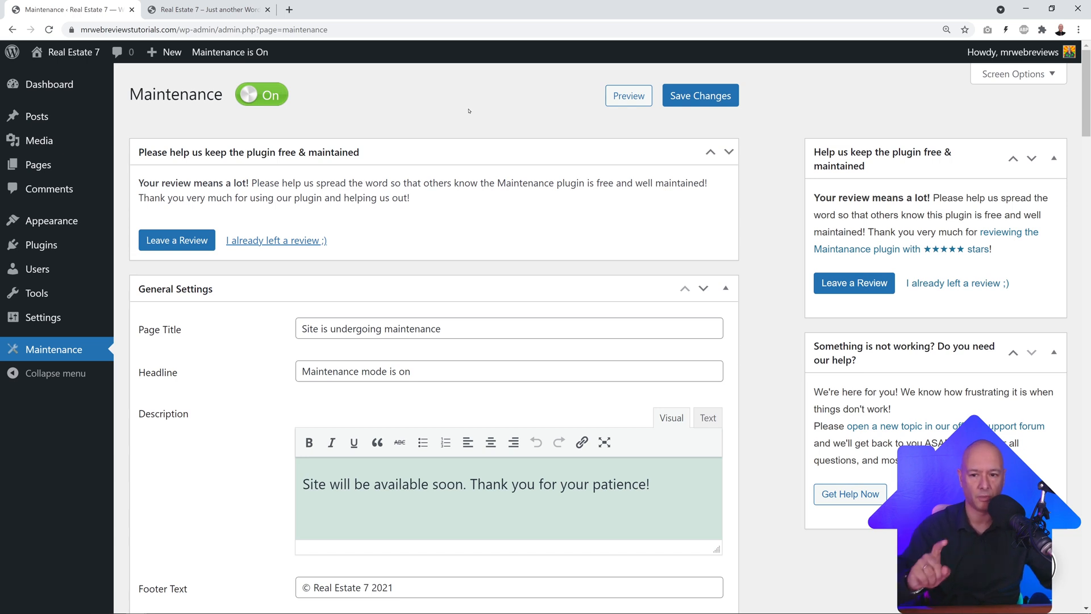
# Step: Select the site's front-end address and bring a Firefox window over the site
pyautogui.click(204, 10)
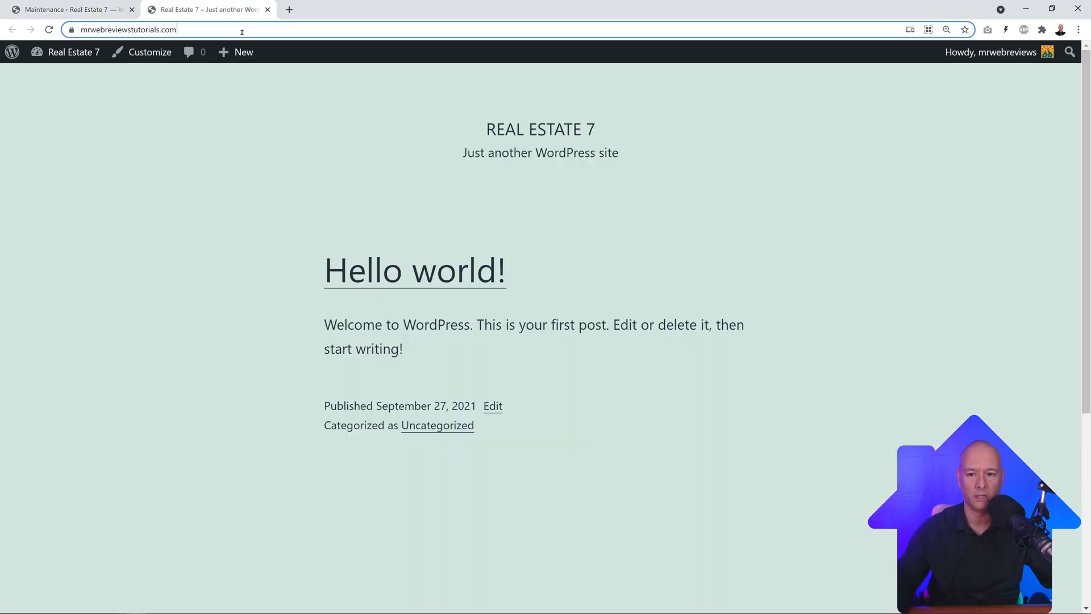
pyautogui.doubleClick(200, 30)
pyautogui.tripleClick(205, 30)
pyautogui.hotkey('ctrl', 'c')
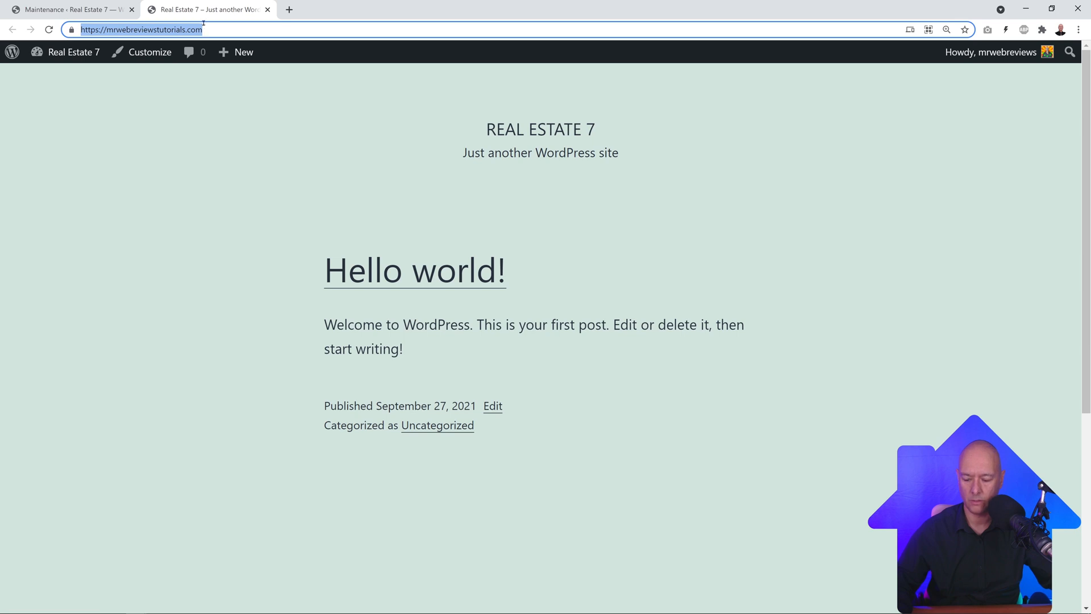
pyautogui.moveTo(0, 60); pyautogui.dragTo(633, 49)
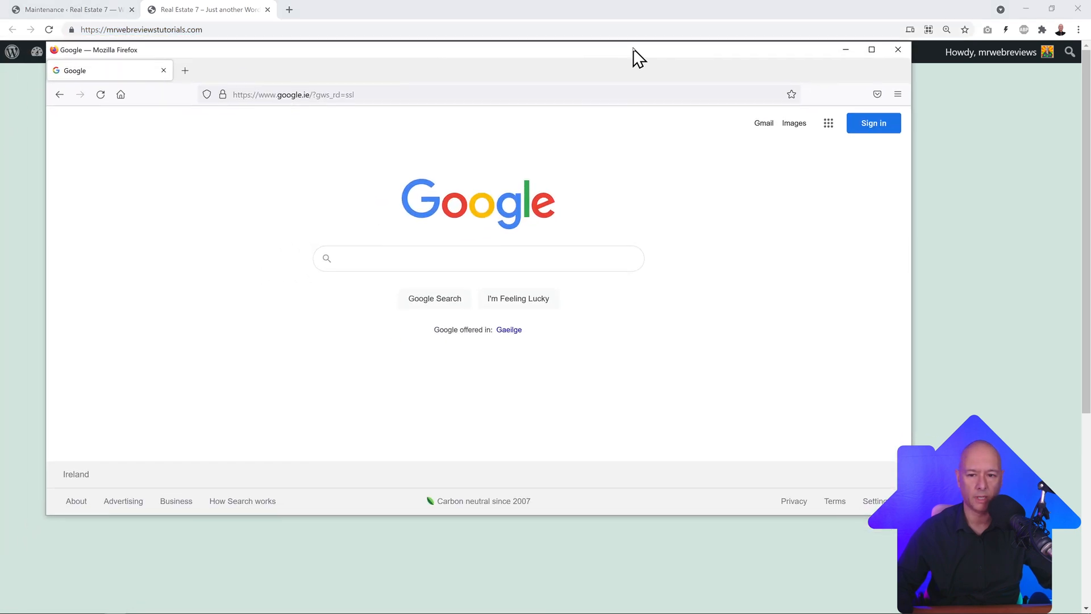
# Step: Load the site address in Firefox to see the 'Maintenance mode is on' page, then close Firefox
pyautogui.click(543, 93)
pyautogui.hotkey('ctrl', 'v')
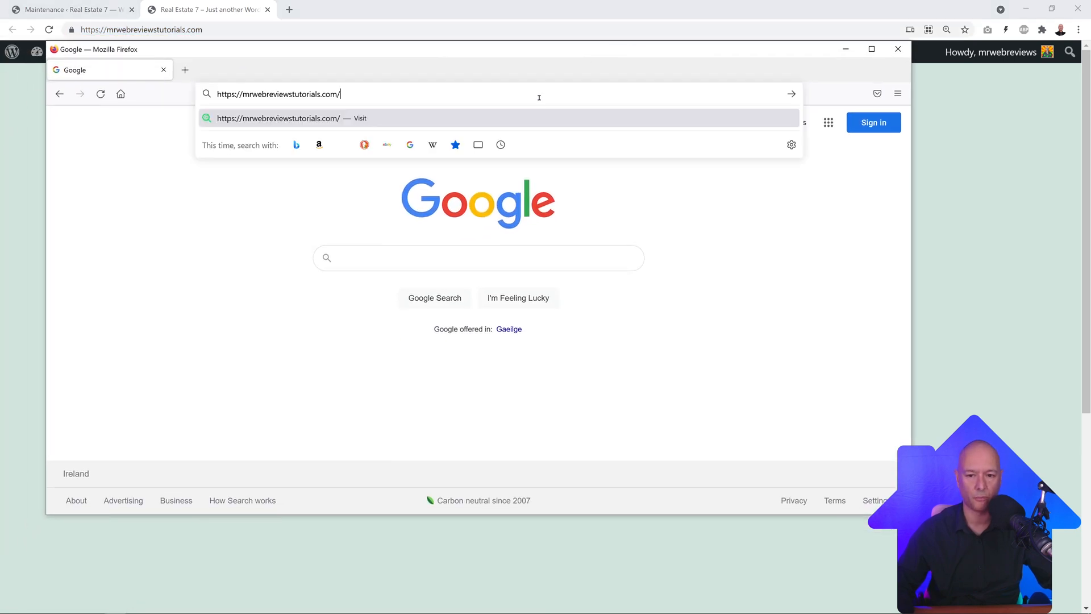
pyautogui.press('Return')
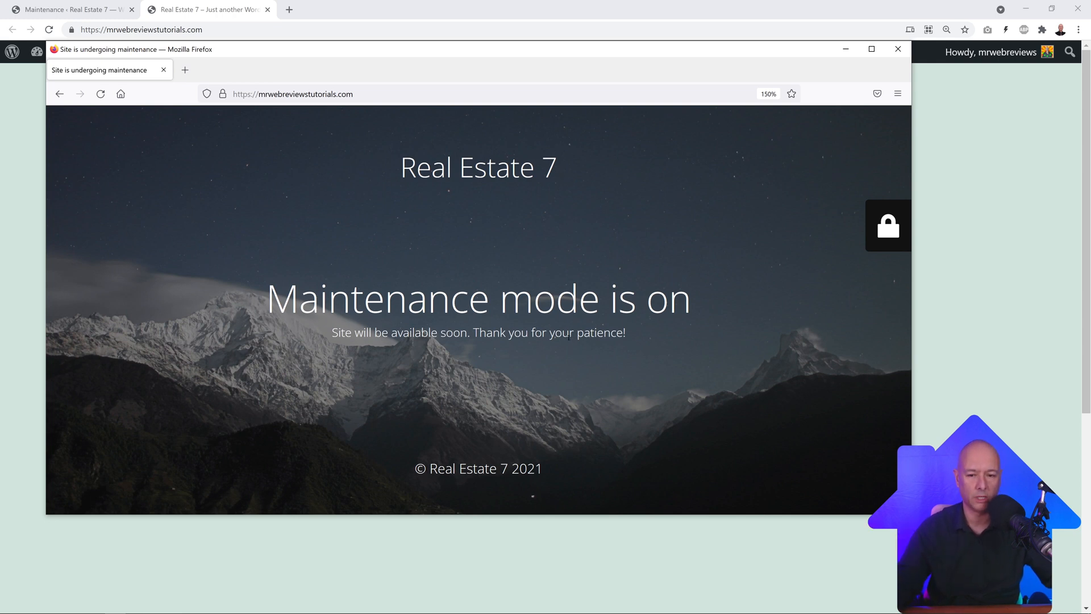
pyautogui.click(899, 50)
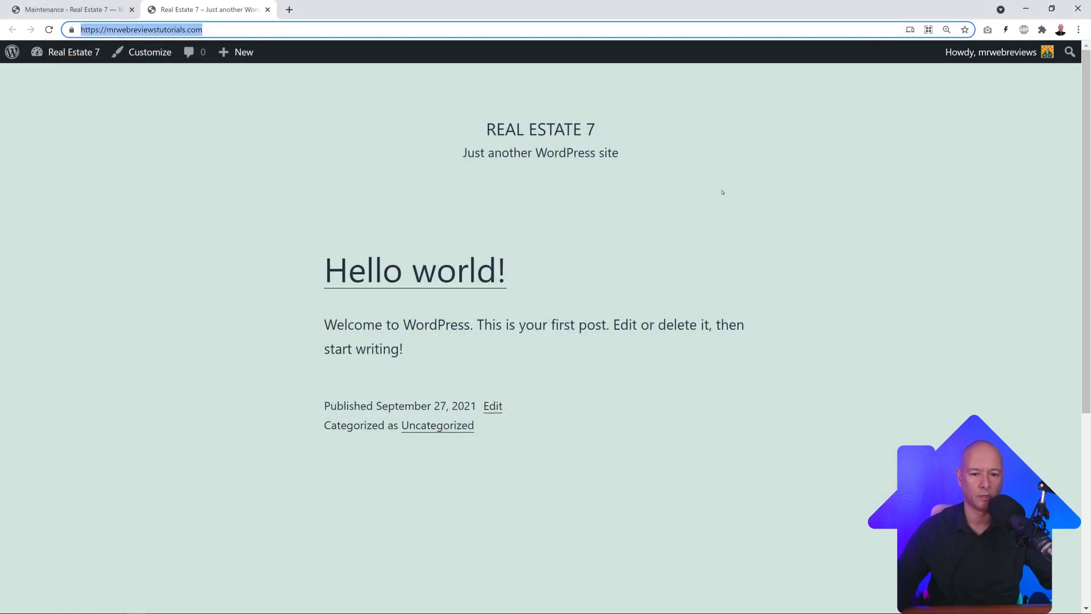
pyautogui.click(116, 17)
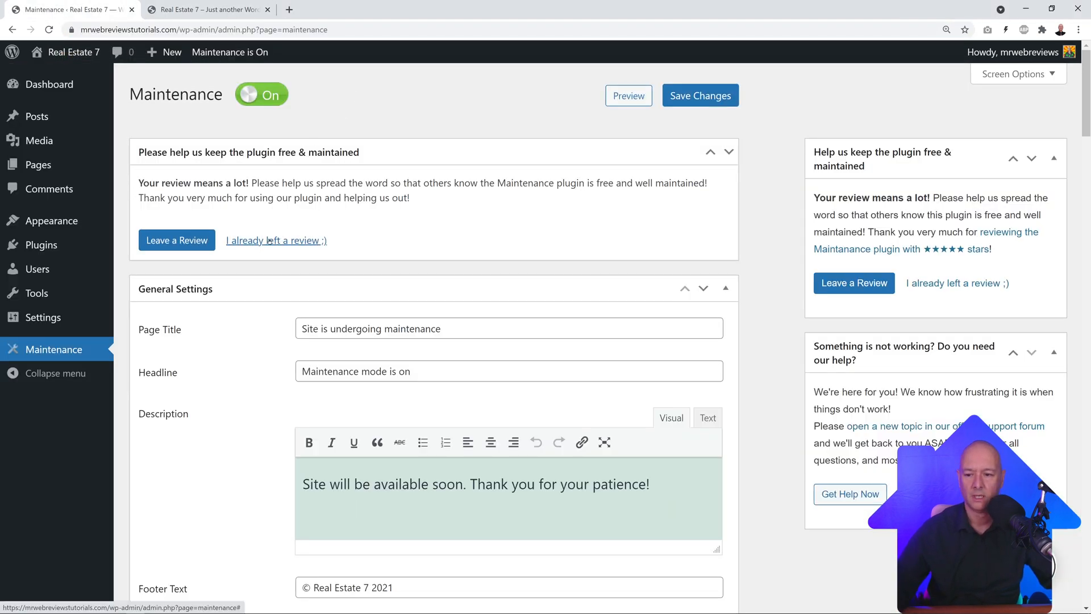
# Step: Upload realestate-7.zip under Appearance > Themes > Add New and install it
pyautogui.moveTo(51, 228)
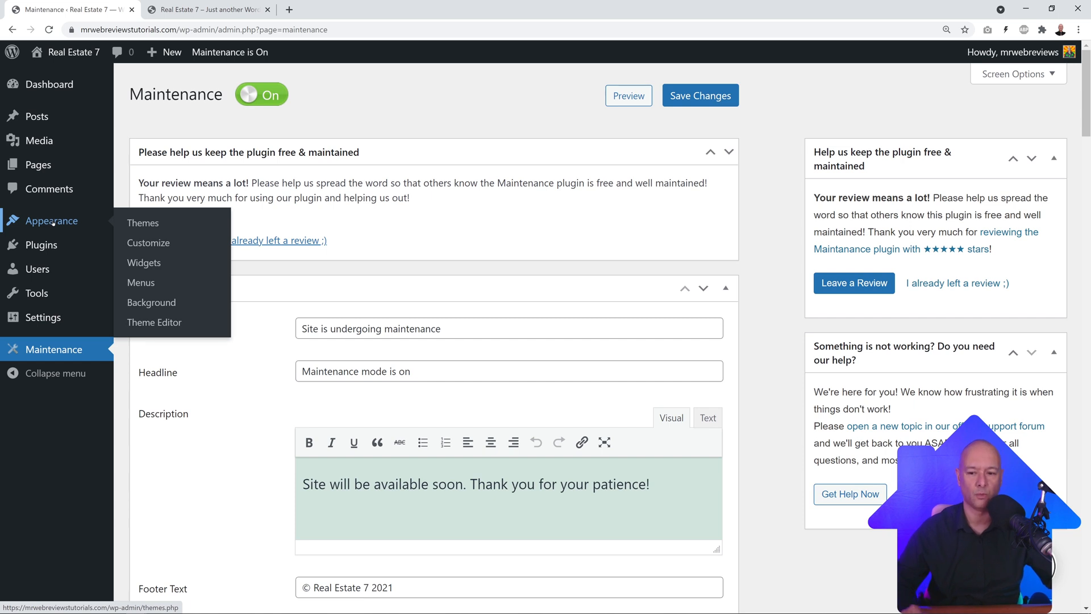
pyautogui.click(142, 222)
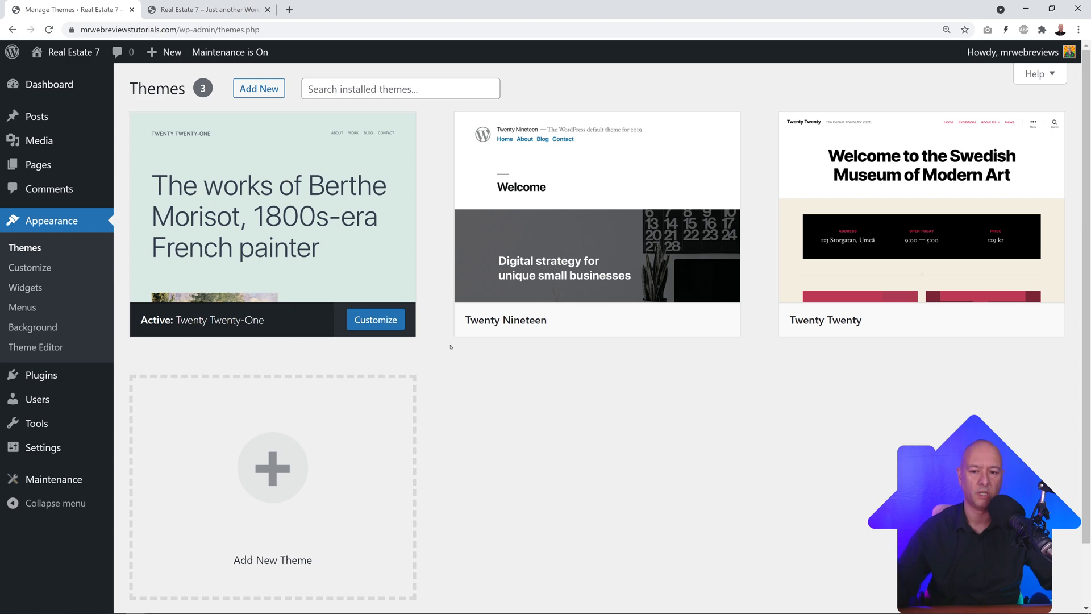
pyautogui.click(263, 90)
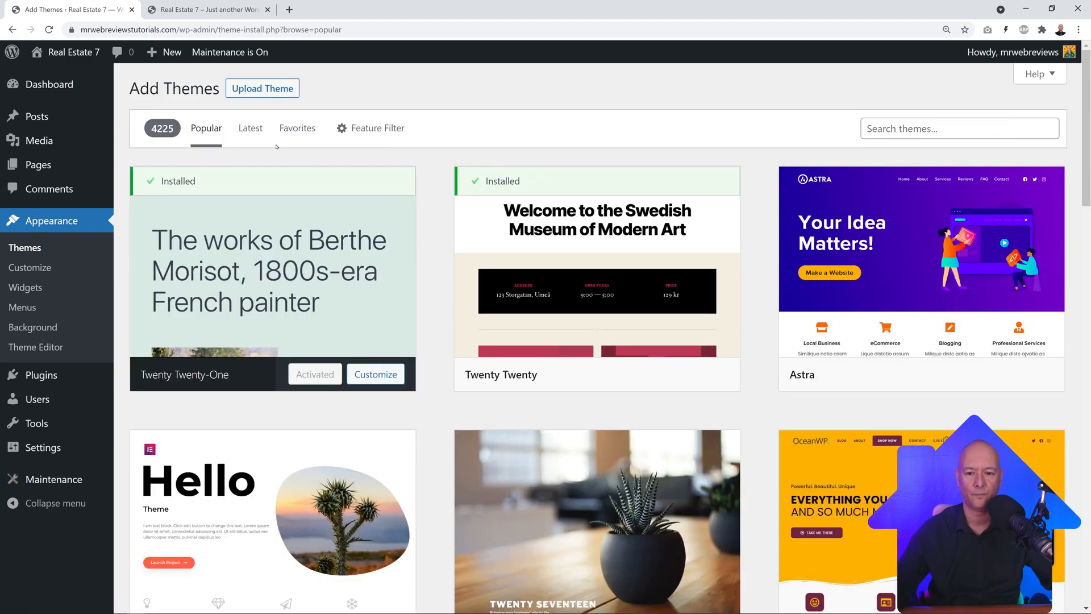
pyautogui.click(277, 95)
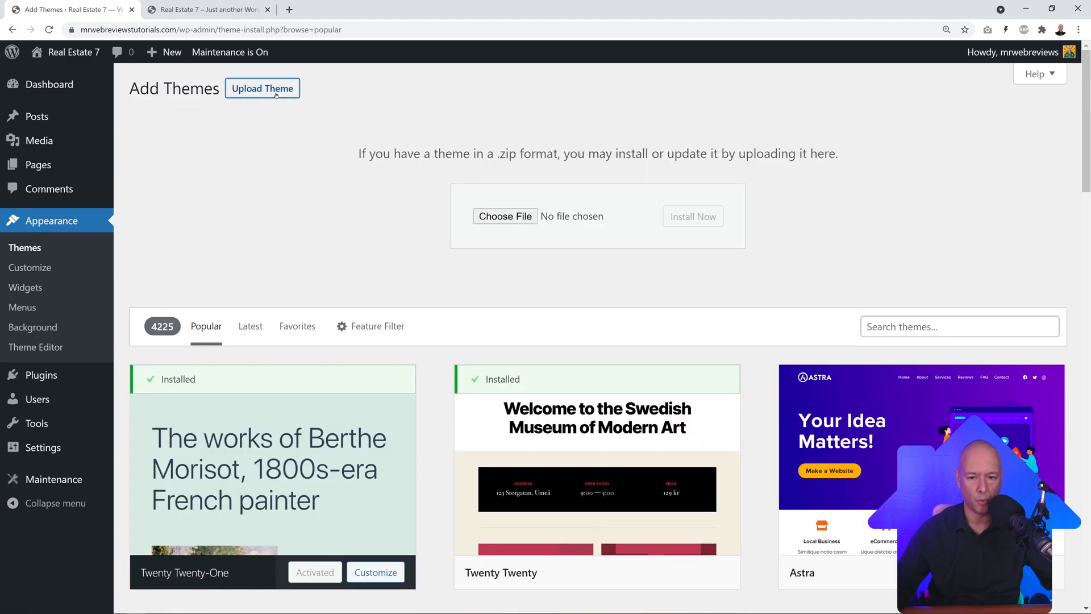
pyautogui.click(496, 217)
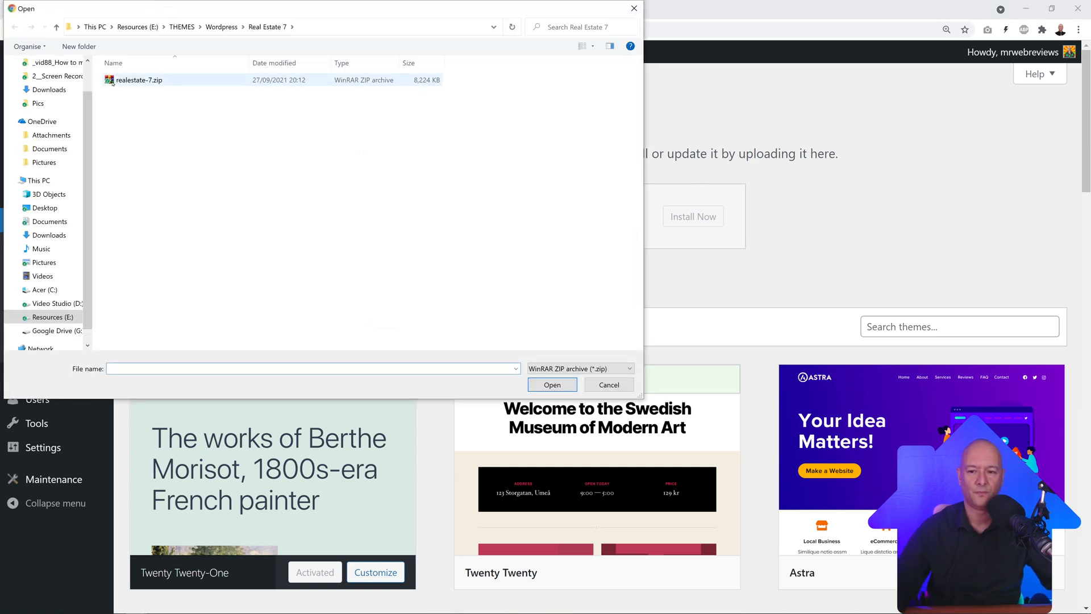
pyautogui.click(129, 83)
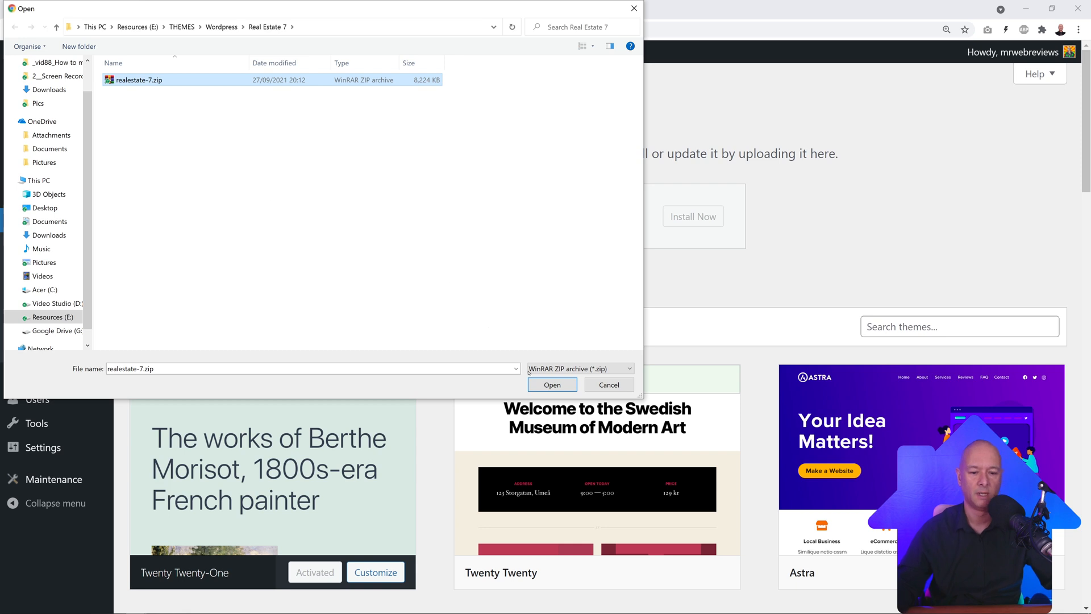
pyautogui.click(552, 385)
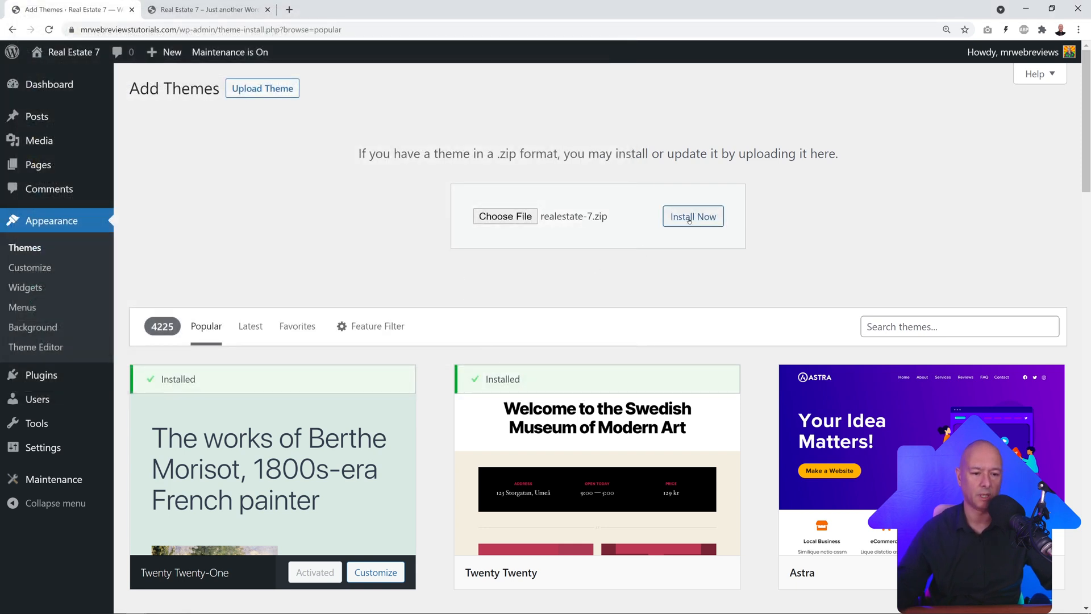
pyautogui.click(685, 221)
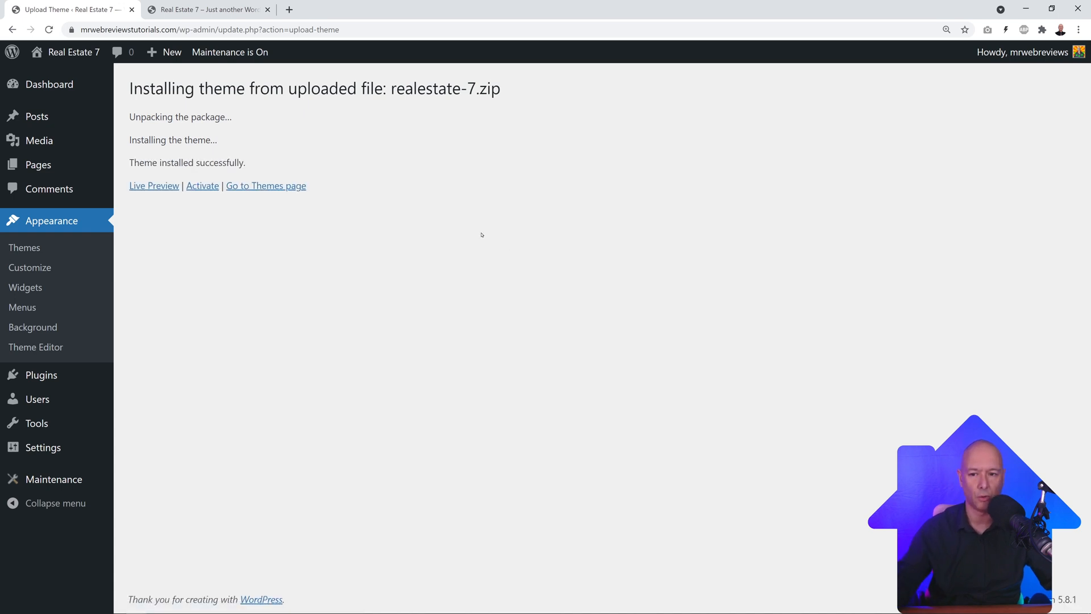
# Step: Activate the Real Estate 7 theme to launch its setup wizard
pyautogui.click(203, 186)
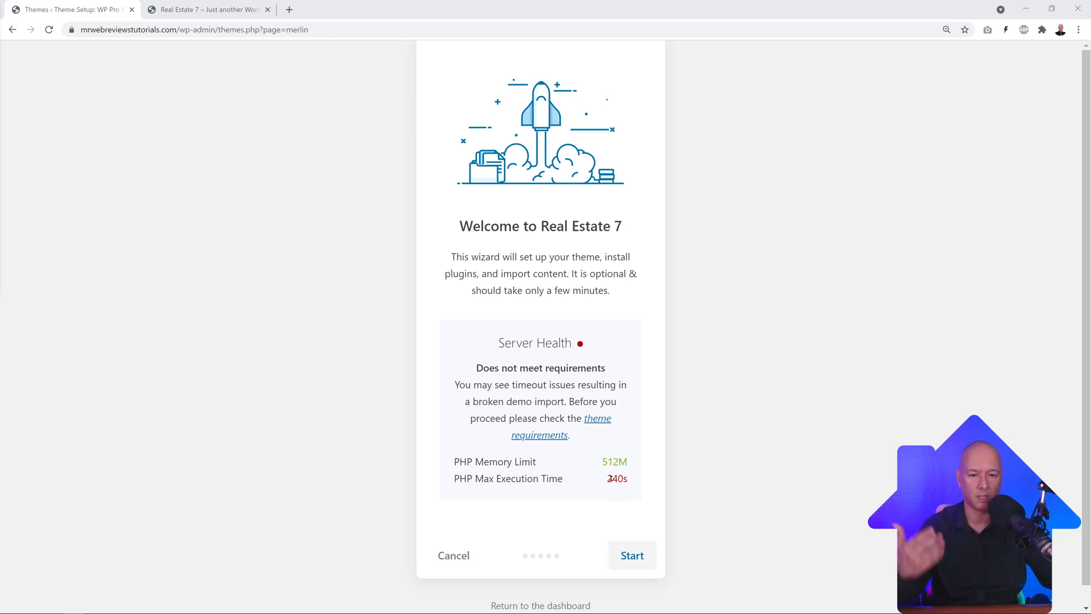
pyautogui.click(289, 10)
# Step: Go to hostinger.com, log in, and manage the mrwebreviewstutorials.com hosting account
pyautogui.write('hostinger.com')
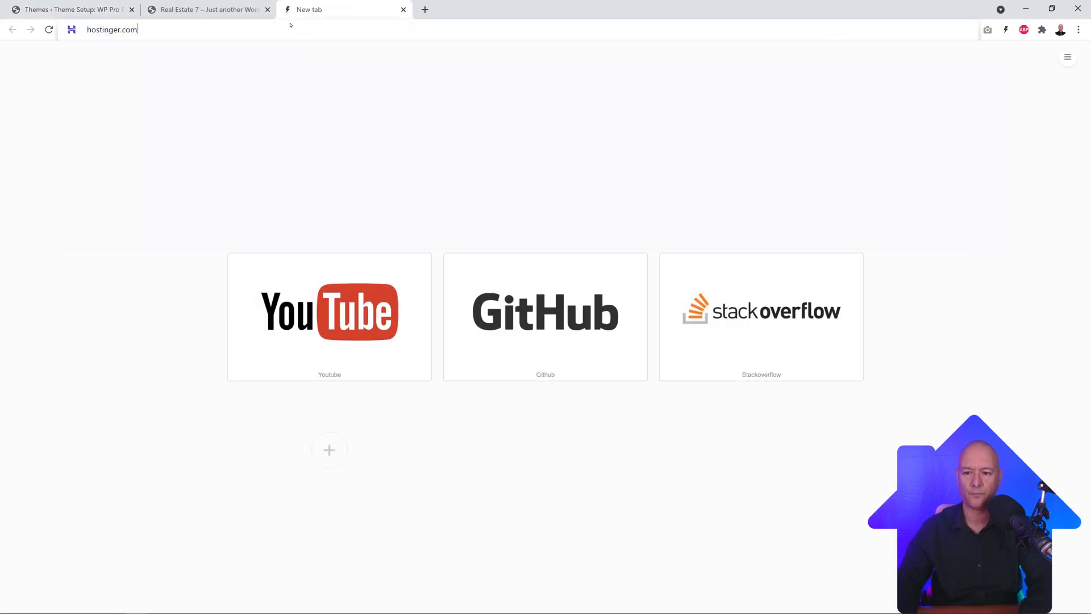
pyautogui.press('Return')
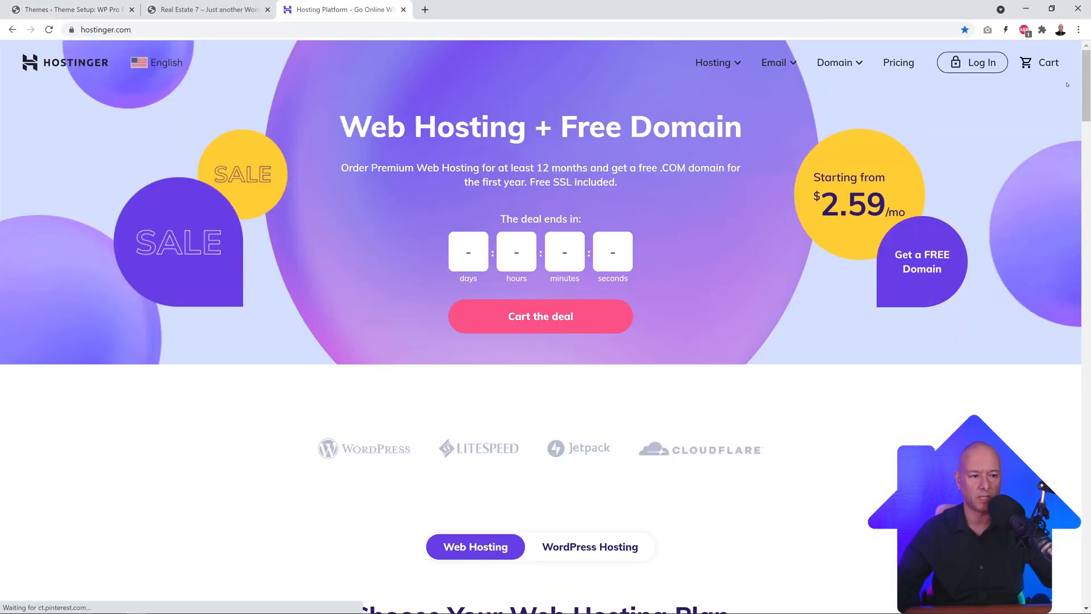
pyautogui.click(992, 68)
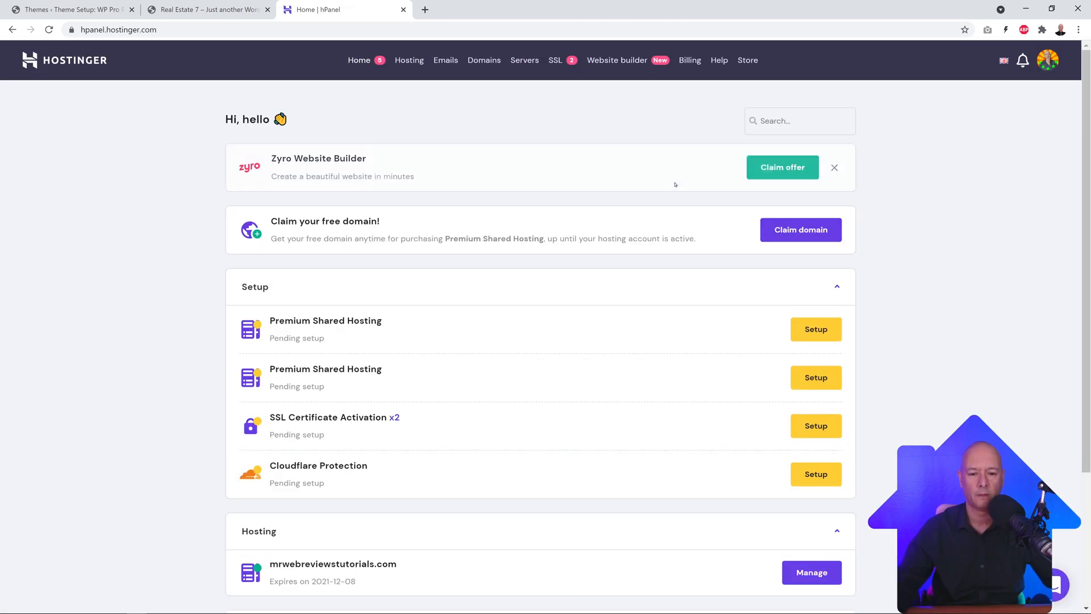
pyautogui.scroll(-3, 403, 302)
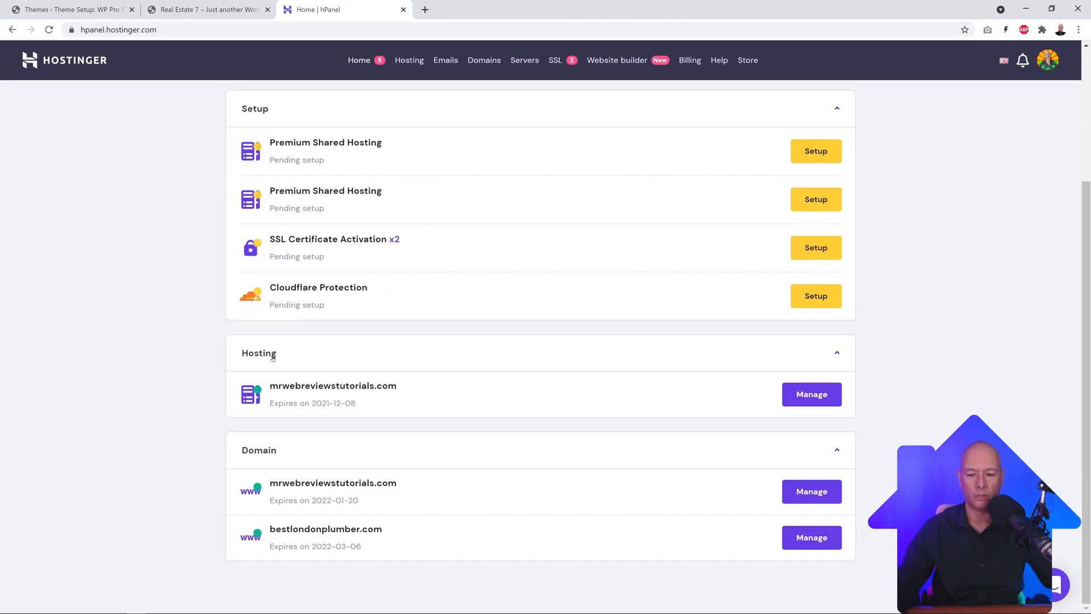
pyautogui.click(812, 393)
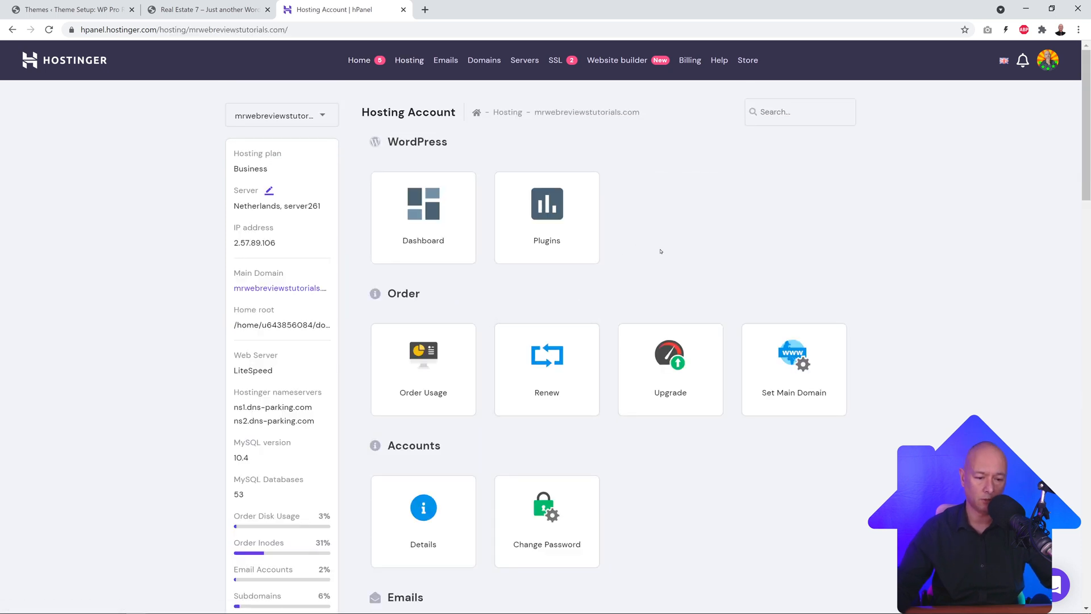
# Step: View hPanel's PHP Configuration PHP options and compare them with the wizard's Server Health values
pyautogui.scroll(-6, 661, 251)
pyautogui.scroll(-13, 777, 250)
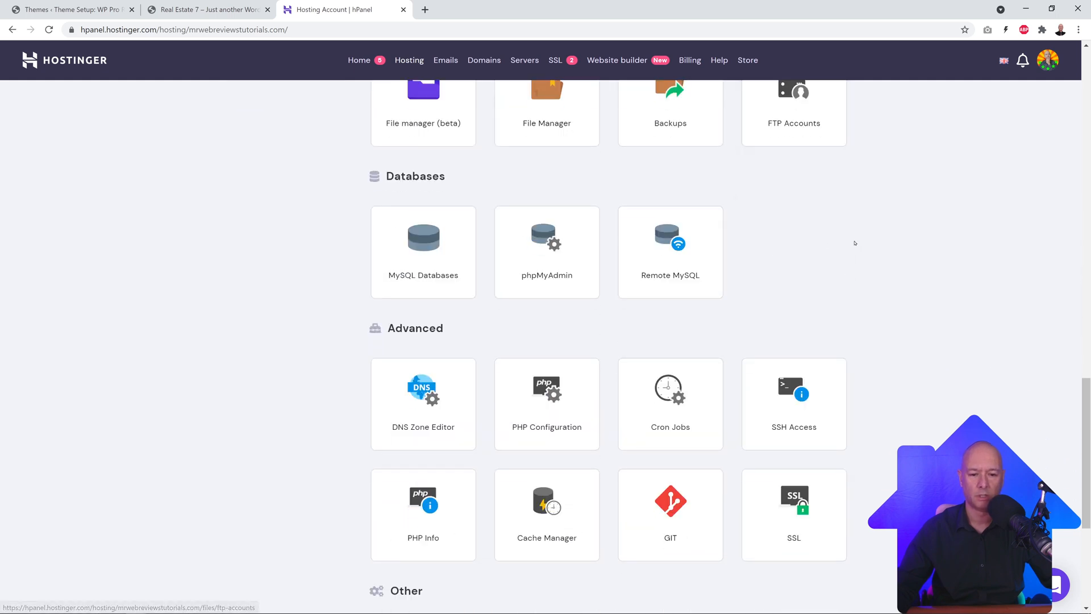
pyautogui.scroll(-2, 771, 252)
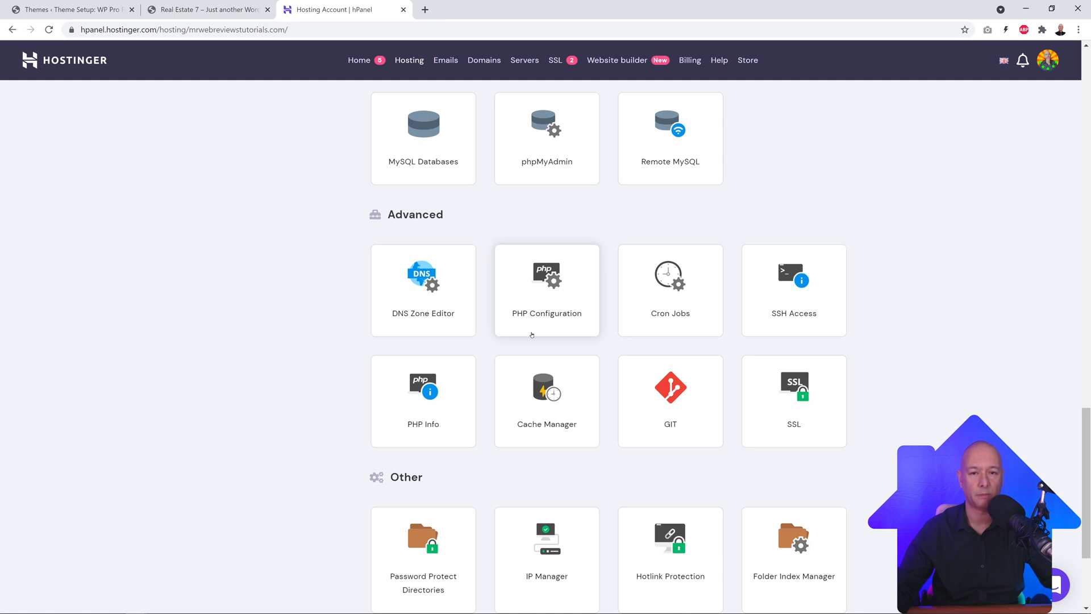
pyautogui.click(548, 299)
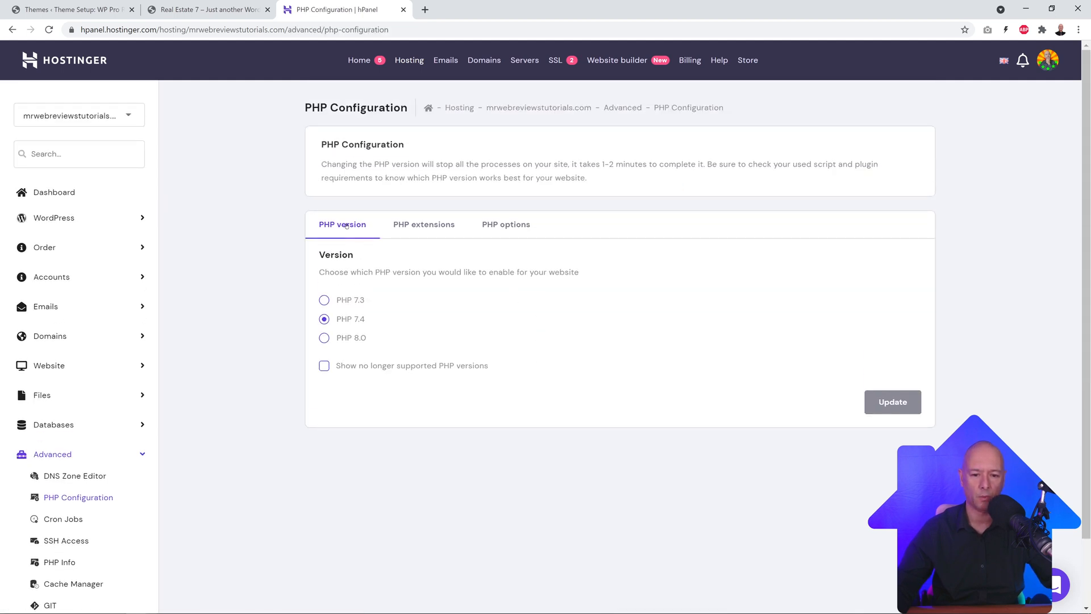
pyautogui.click(509, 241)
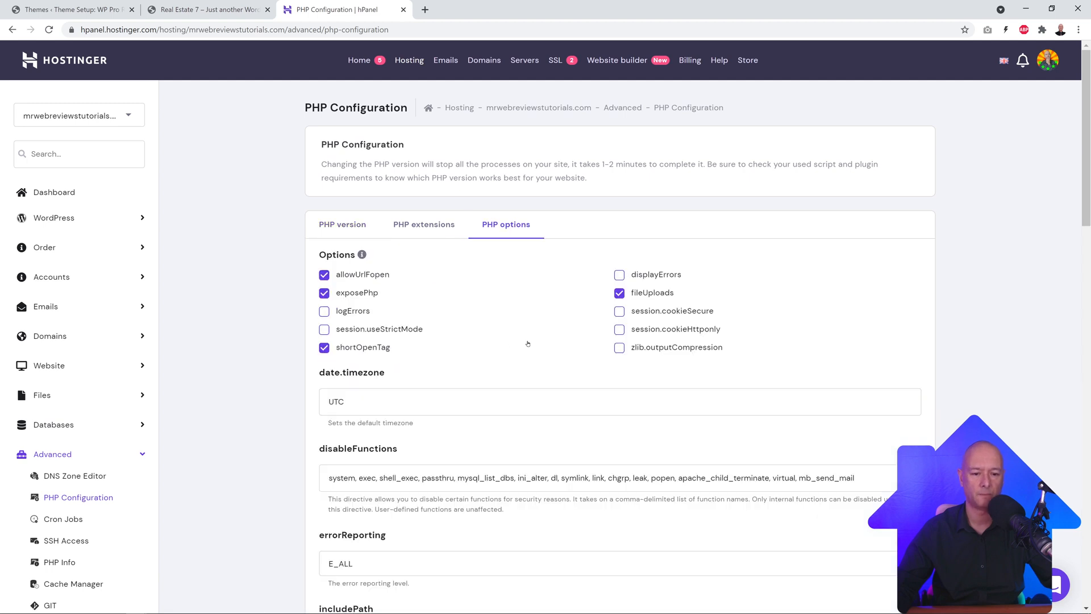
pyautogui.click(85, 10)
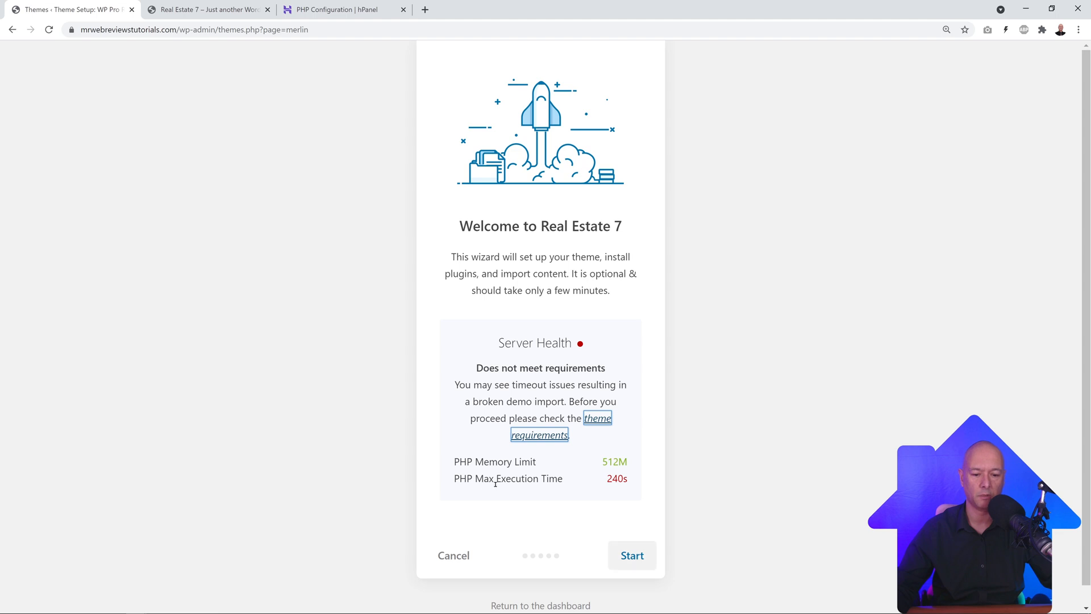
# Step: Find and copy the recommended max_execution_time value 9999 from the theme requirements documentation
pyautogui.click(377, 8)
pyautogui.scroll(-5, 571, 302)
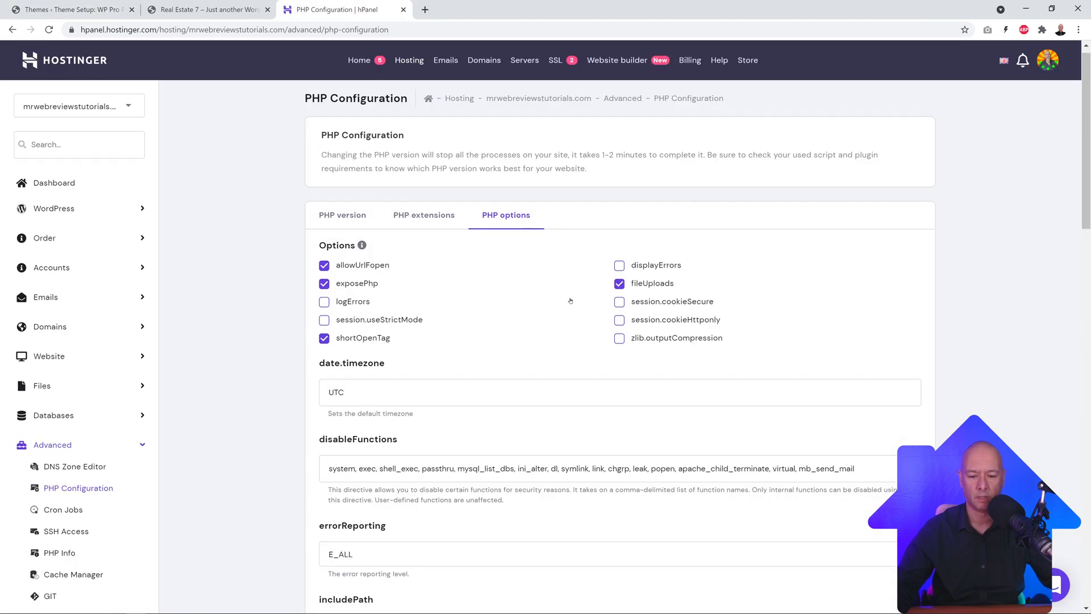
pyautogui.scroll(-5, 571, 304)
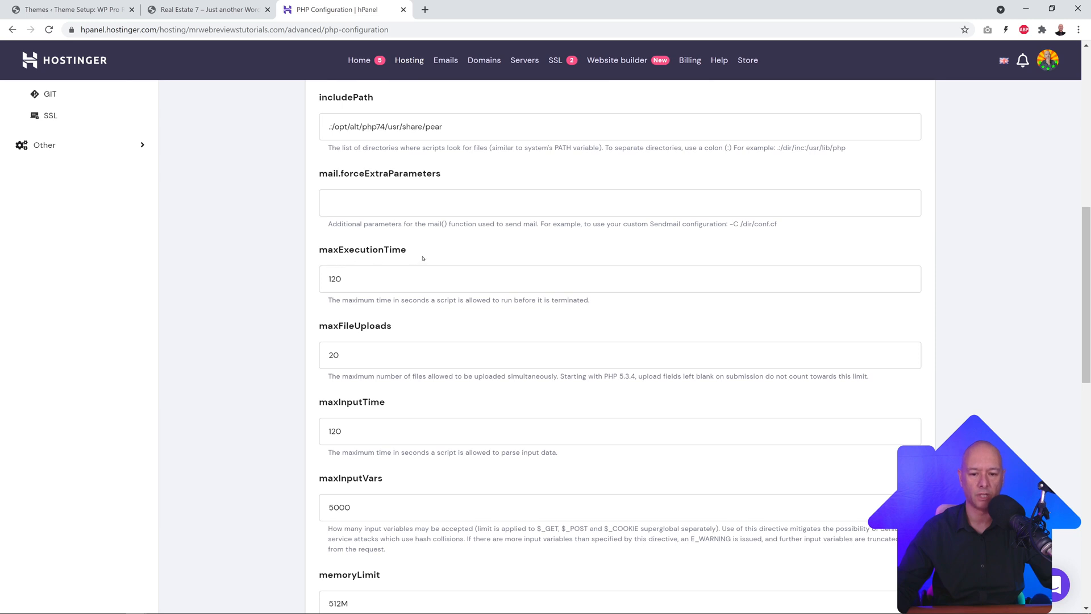
pyautogui.scroll(1, 268, 309)
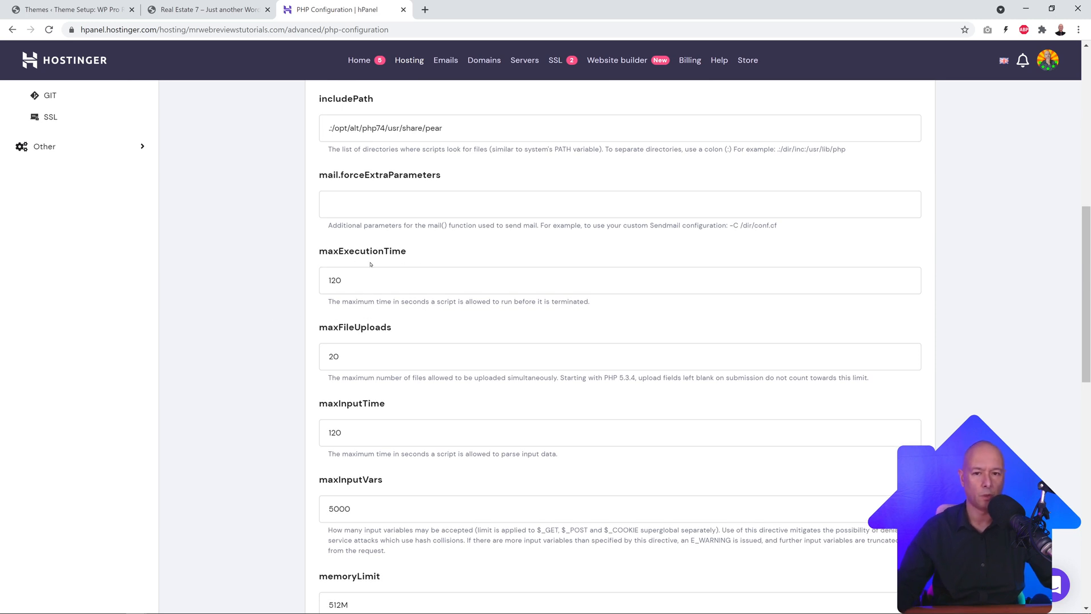
pyautogui.click(98, 13)
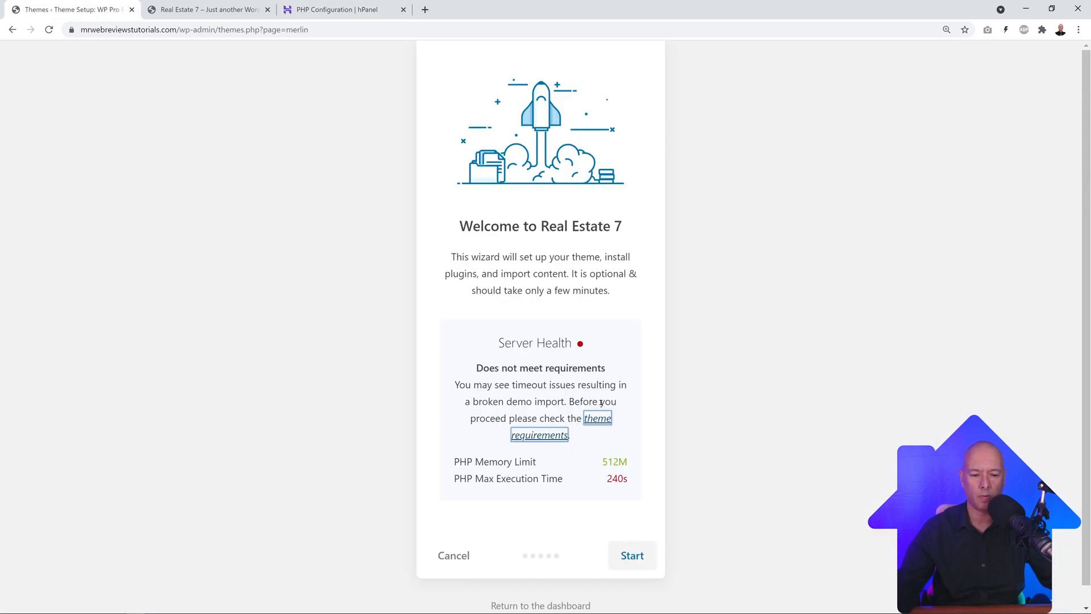
pyautogui.rightClick(592, 418)
pyautogui.click(654, 426)
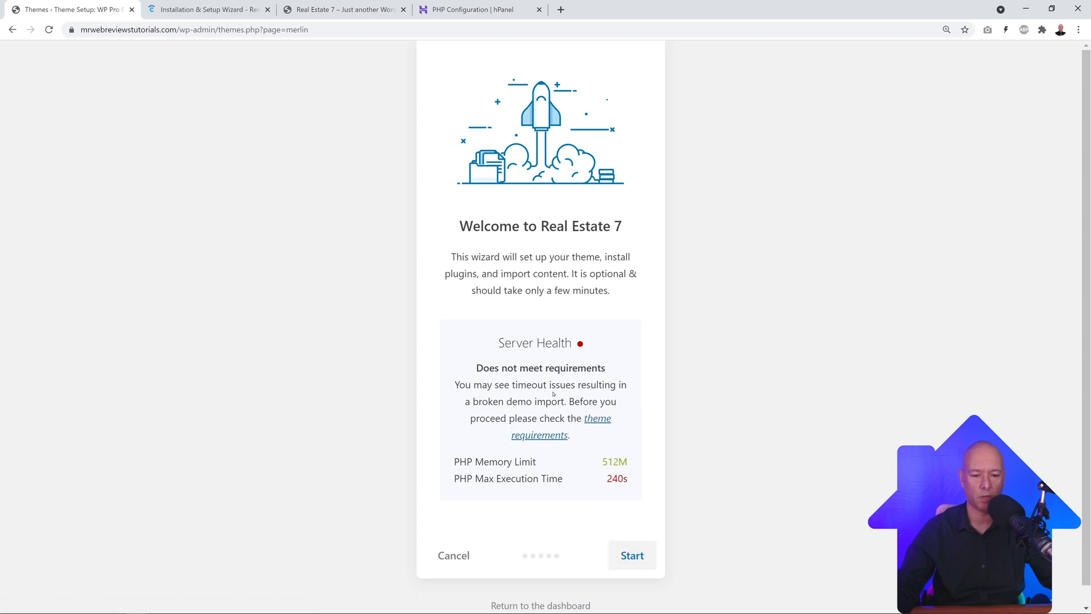
pyautogui.click(185, 19)
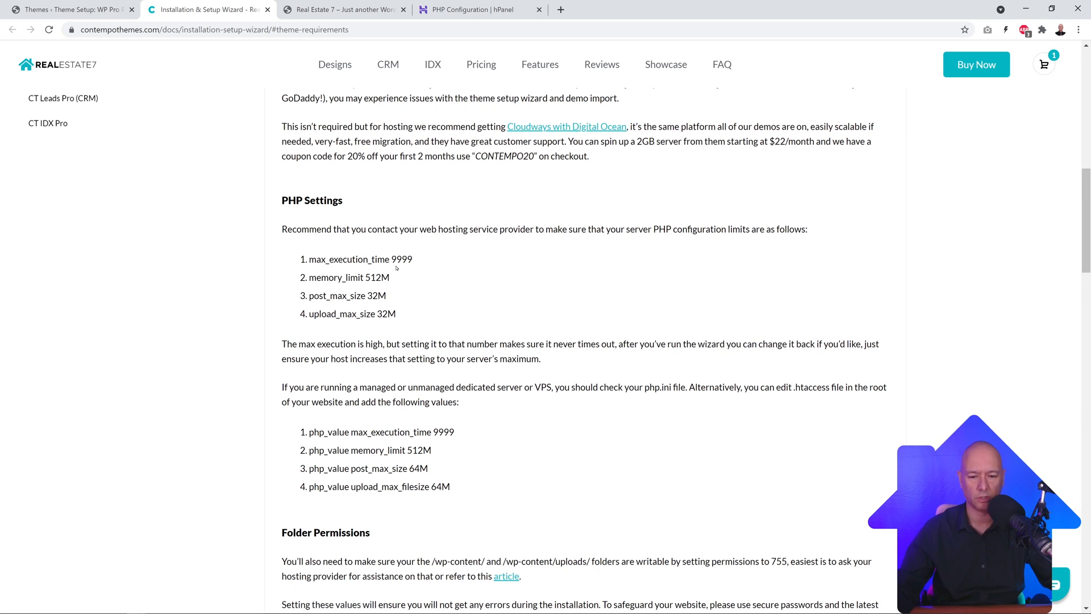
pyautogui.moveTo(392, 259); pyautogui.dragTo(405, 260)
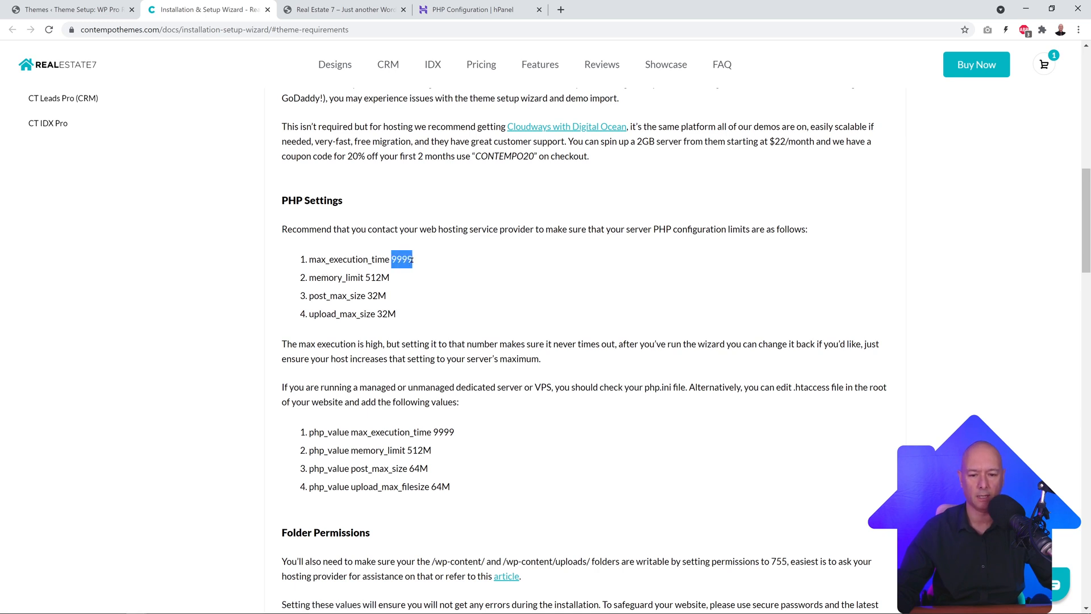
# Step: Replace maxExecutionTime 120 with 9999 in hPanel PHP options and save
pyautogui.click(267, 9)
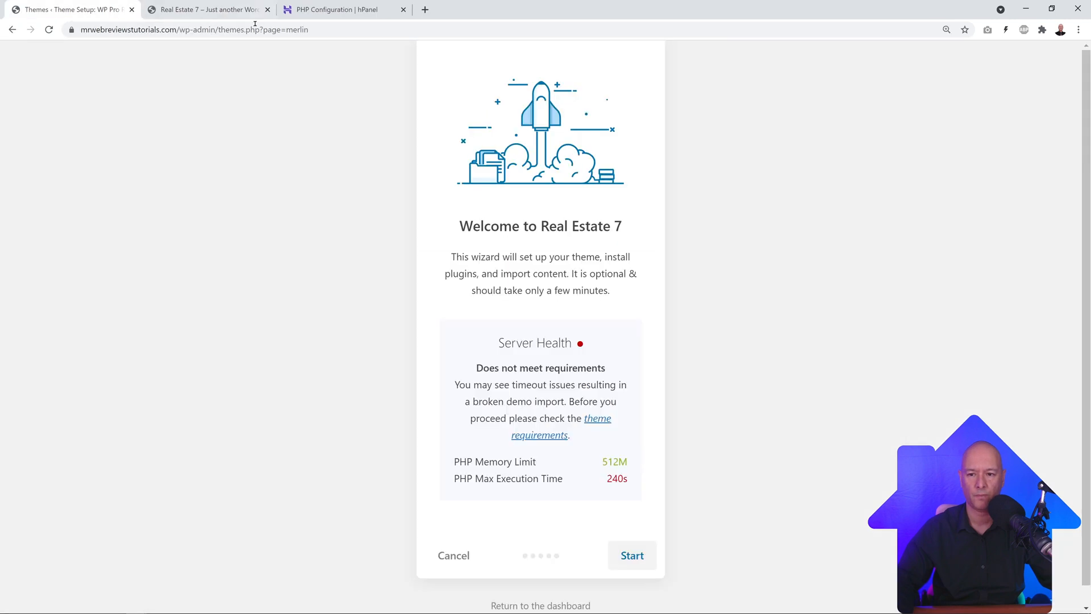
pyautogui.click(335, 9)
pyautogui.click(359, 283)
pyautogui.hotkey('ctrl', 'a')
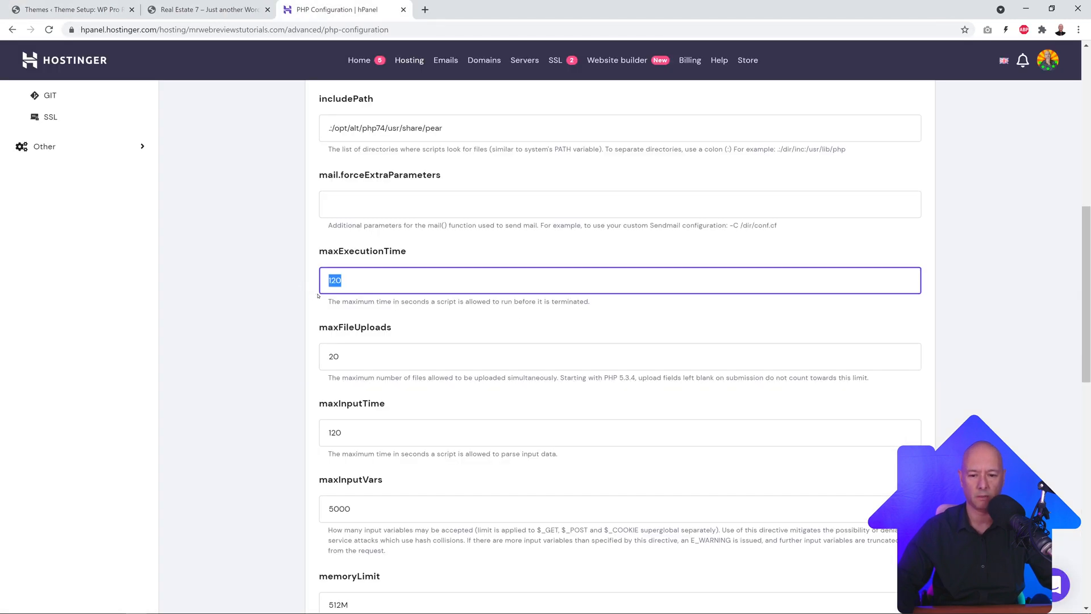
pyautogui.write('9999')
pyautogui.scroll(-12, 279, 302)
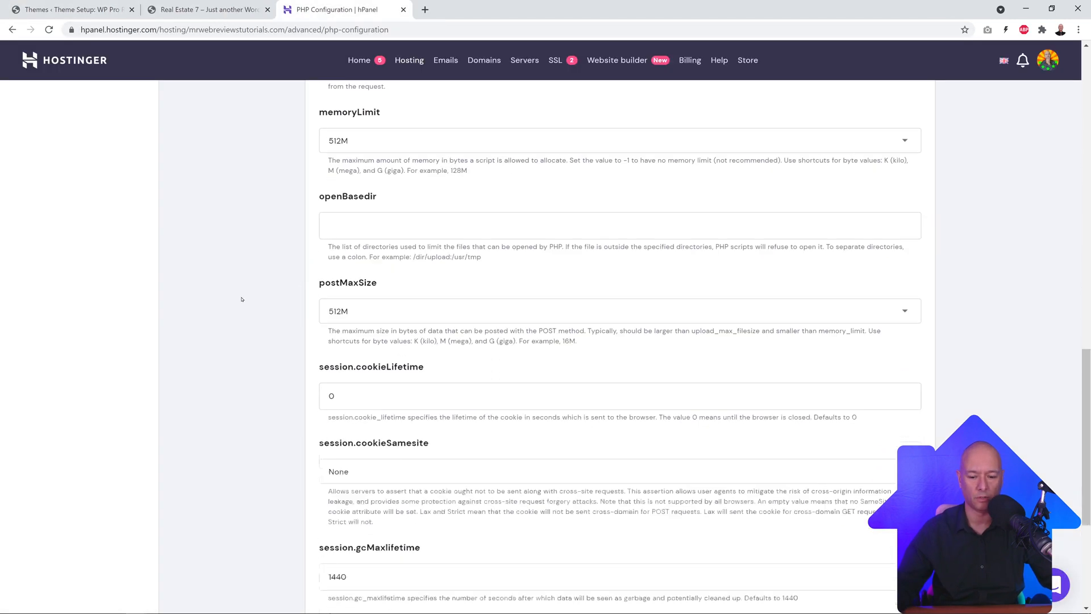
pyautogui.click(886, 535)
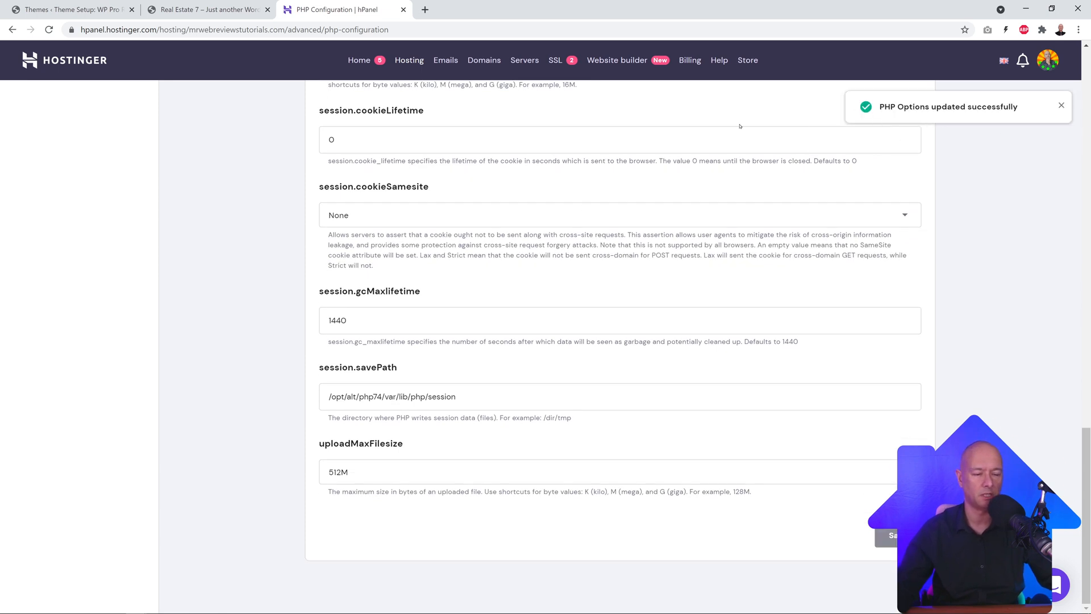
pyautogui.click(90, 11)
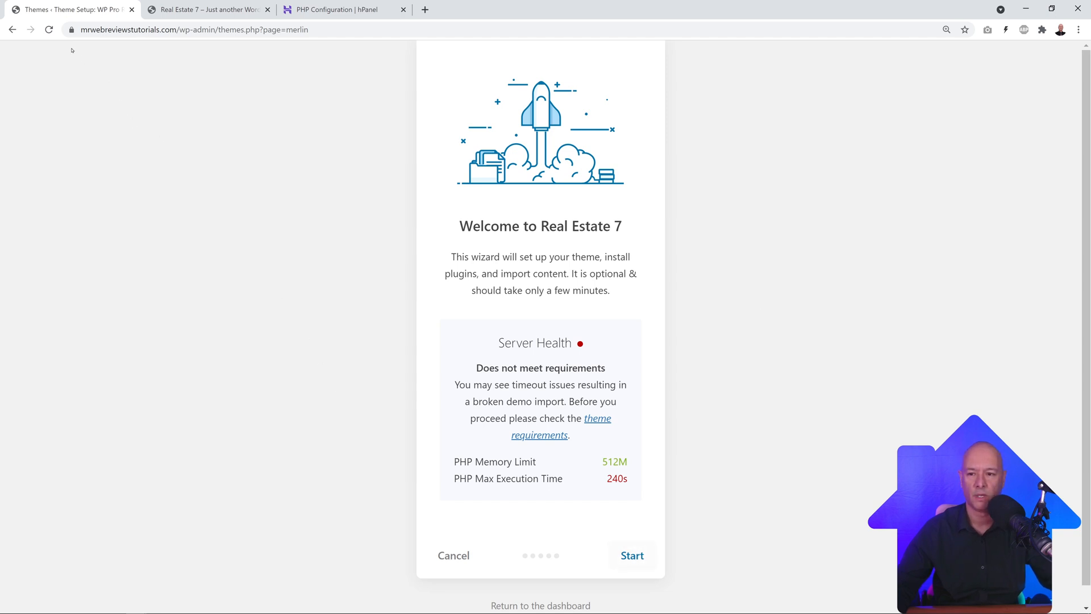
# Step: Reload the wizard to pass server health, start setup, and install the child theme
pyautogui.click(48, 30)
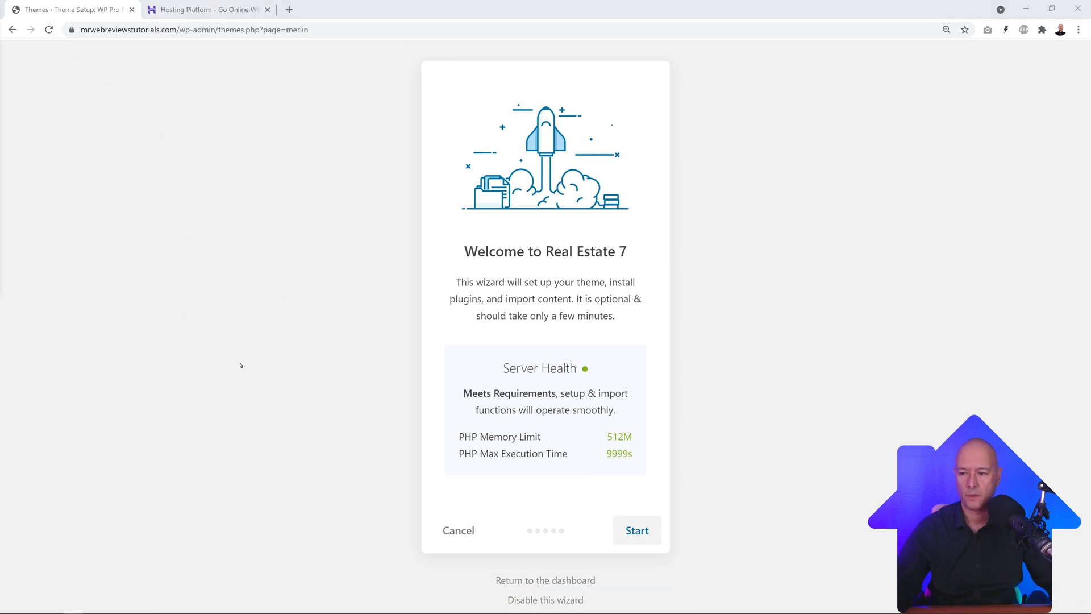
pyautogui.click(268, 10)
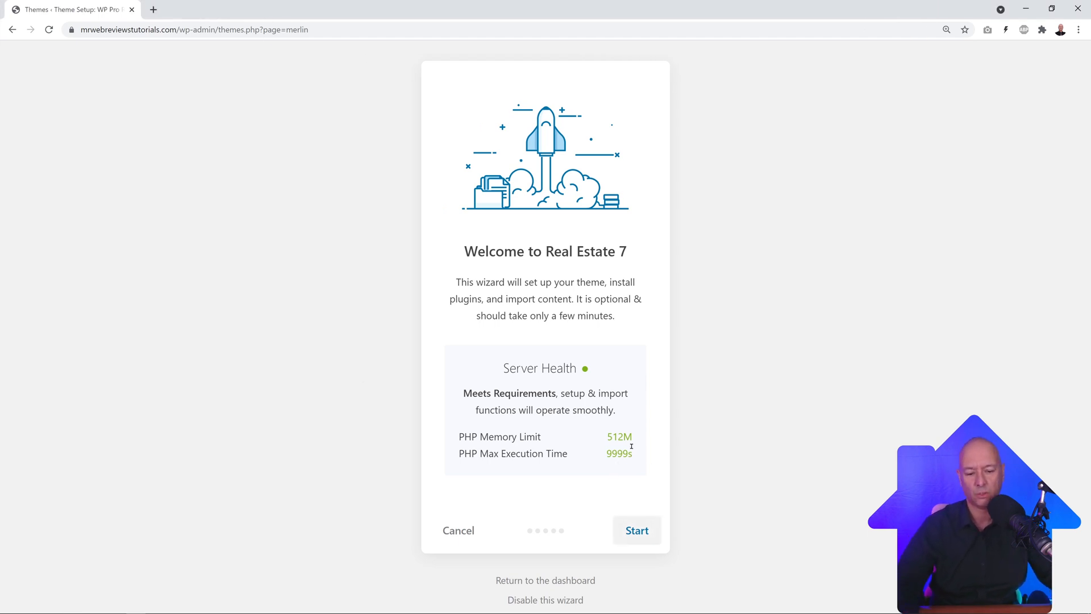
pyautogui.click(637, 530)
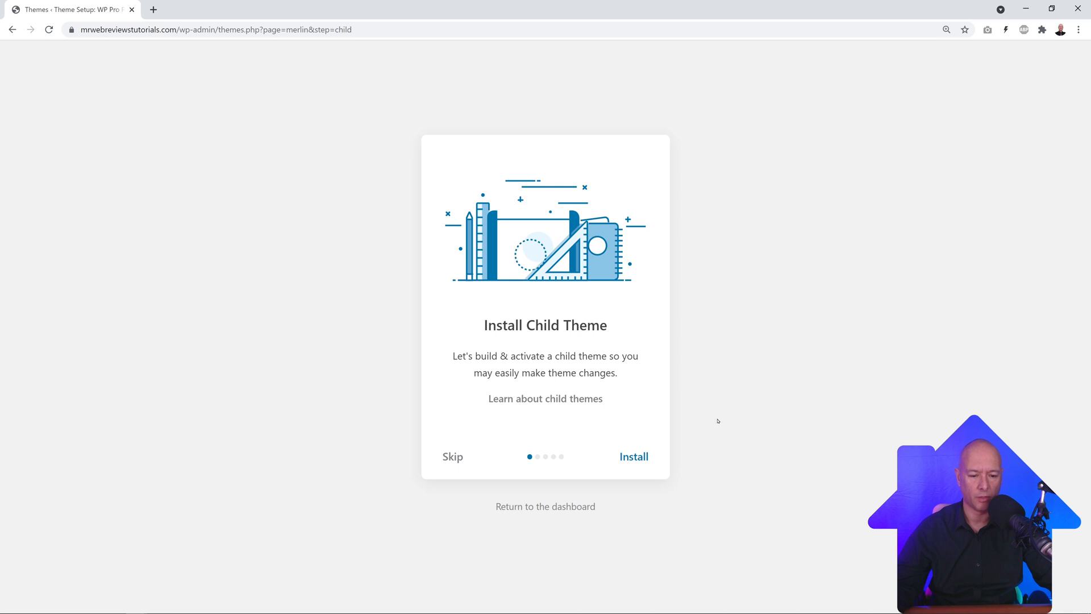
pyautogui.click(633, 457)
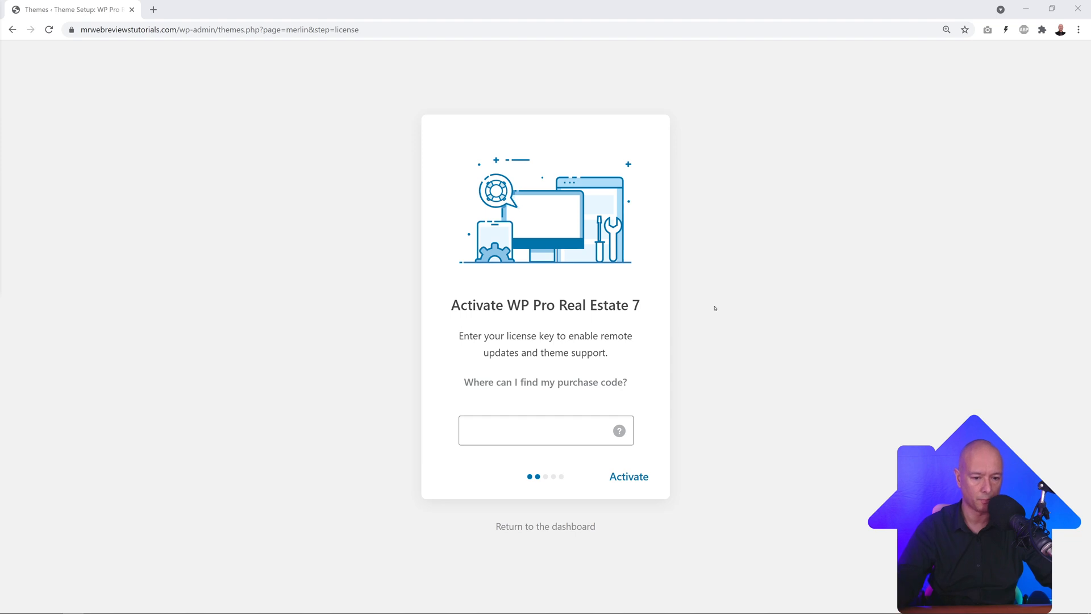
# Step: Paste the theme license key and activate the license
pyautogui.click(538, 429)
pyautogui.hotkey('ctrl', 'v')
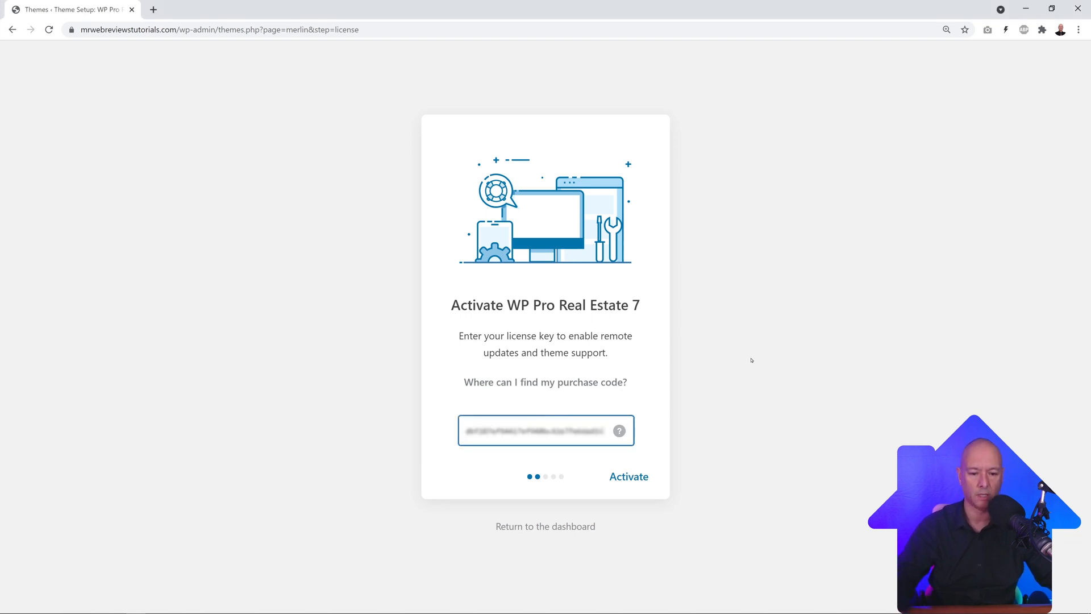
pyautogui.click(628, 476)
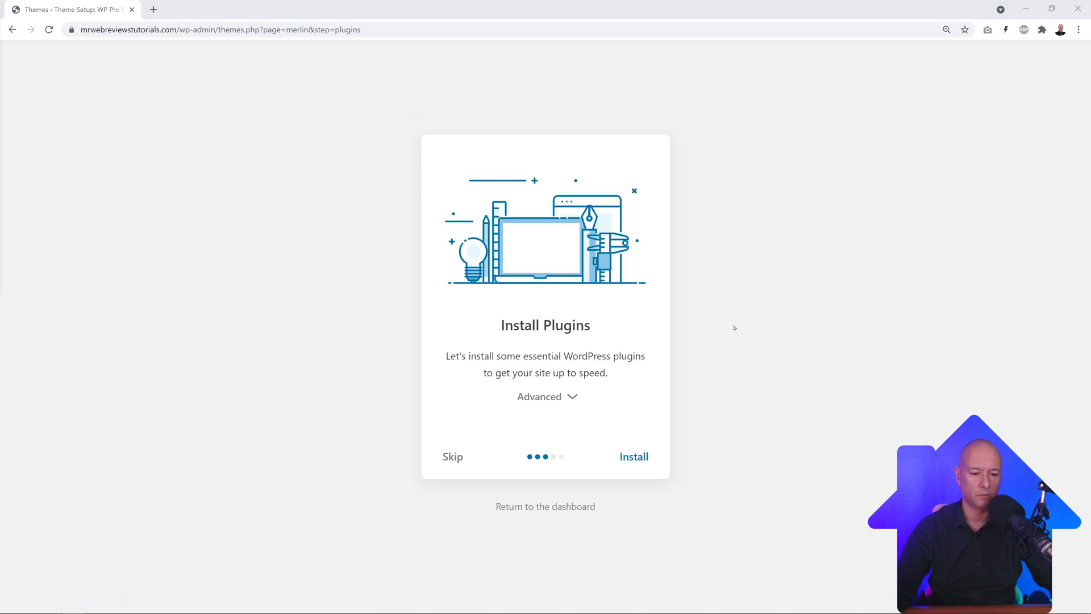
# Step: Review the Advanced plugin checklist, then install the recommended plugins
pyautogui.click(571, 397)
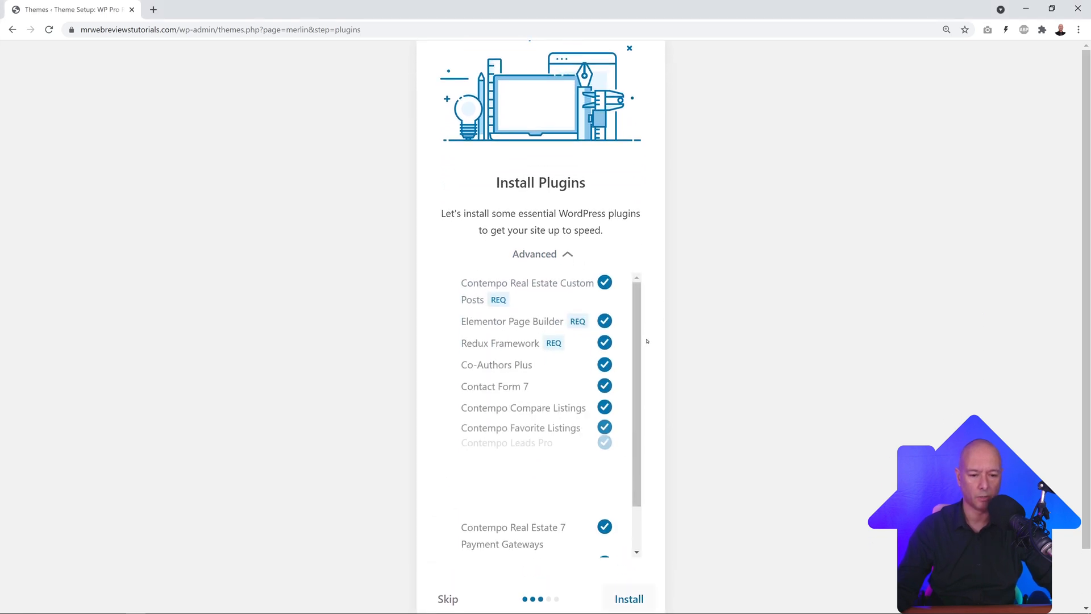
pyautogui.scroll(-2, 560, 511)
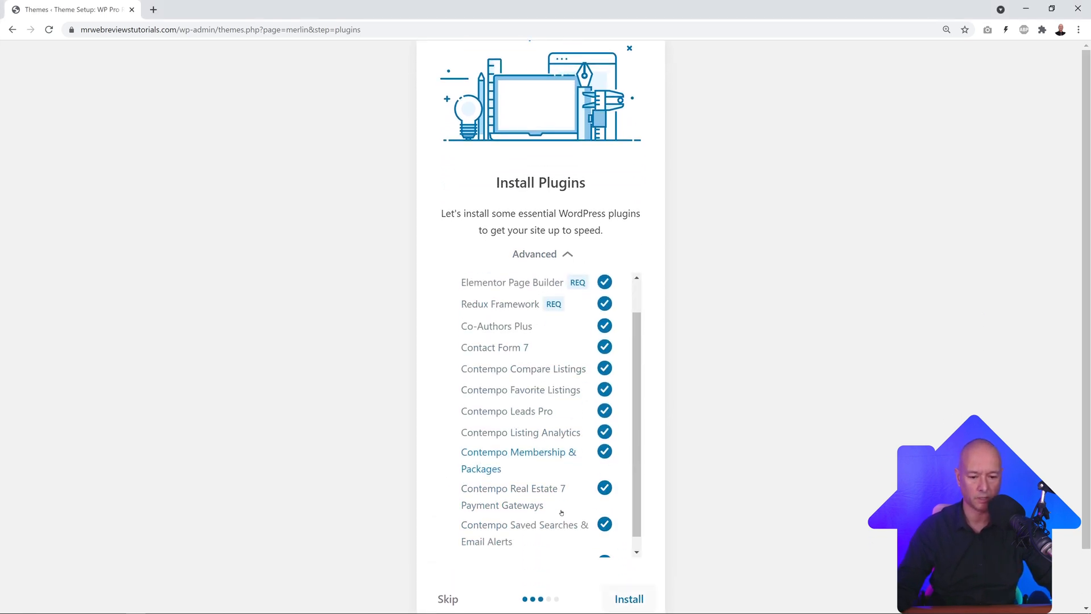
pyautogui.scroll(2, 557, 510)
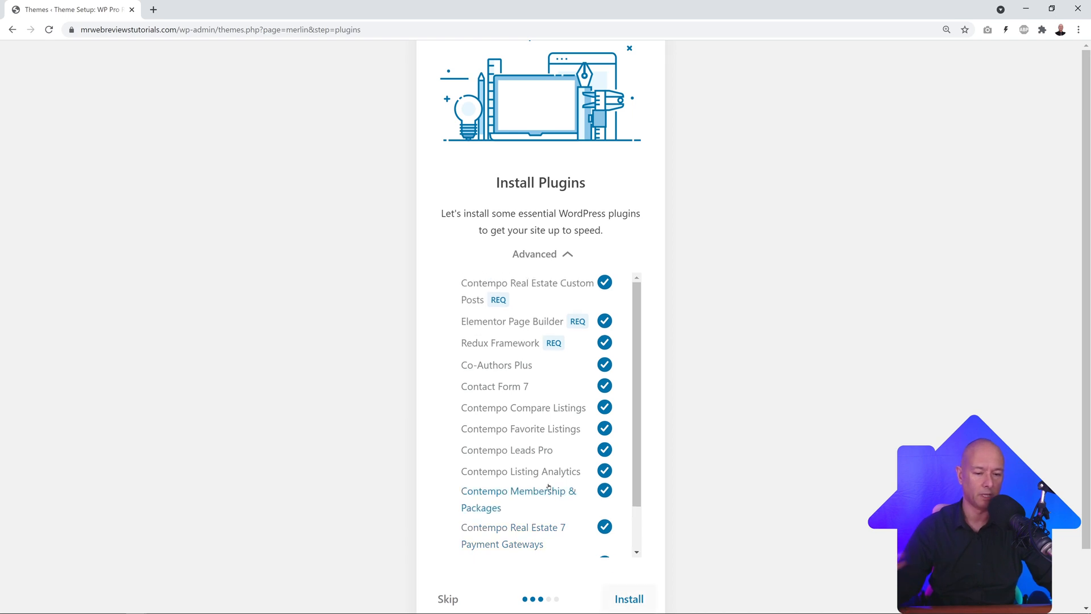
pyautogui.click(566, 254)
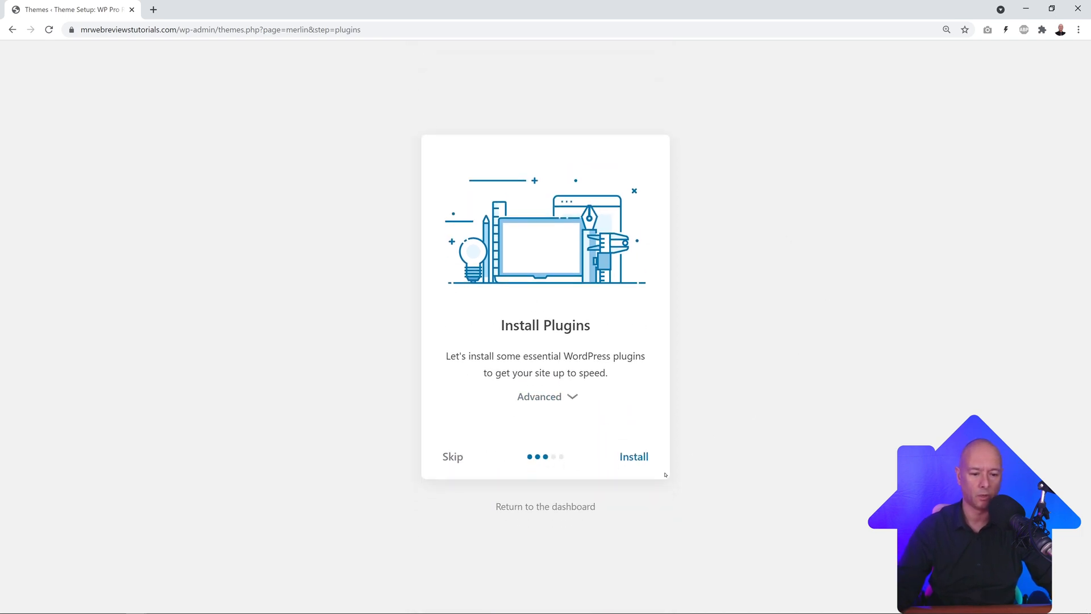
pyautogui.click(642, 456)
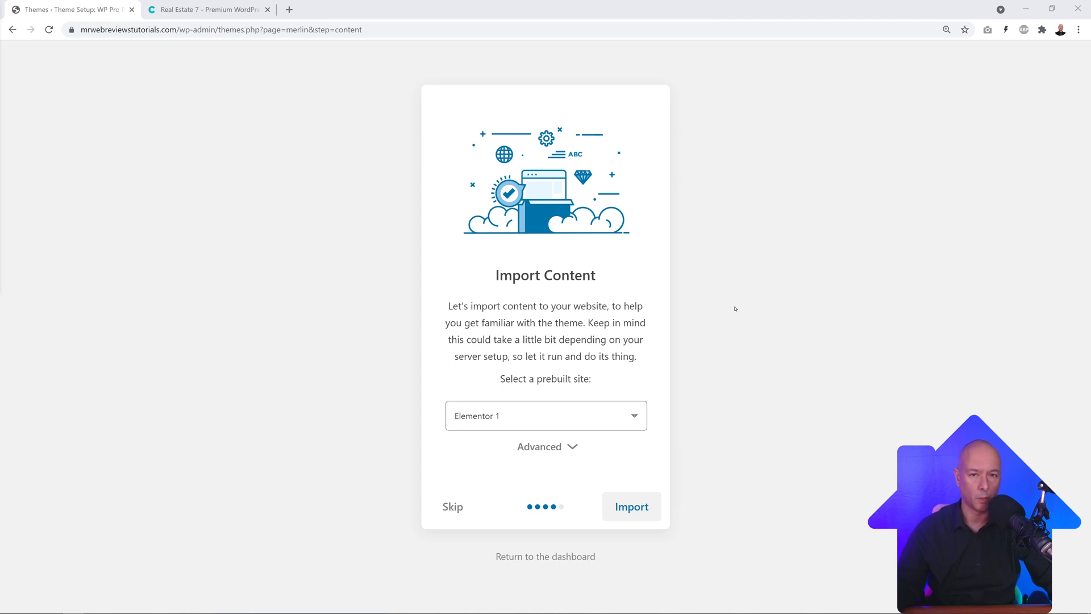
pyautogui.click(634, 422)
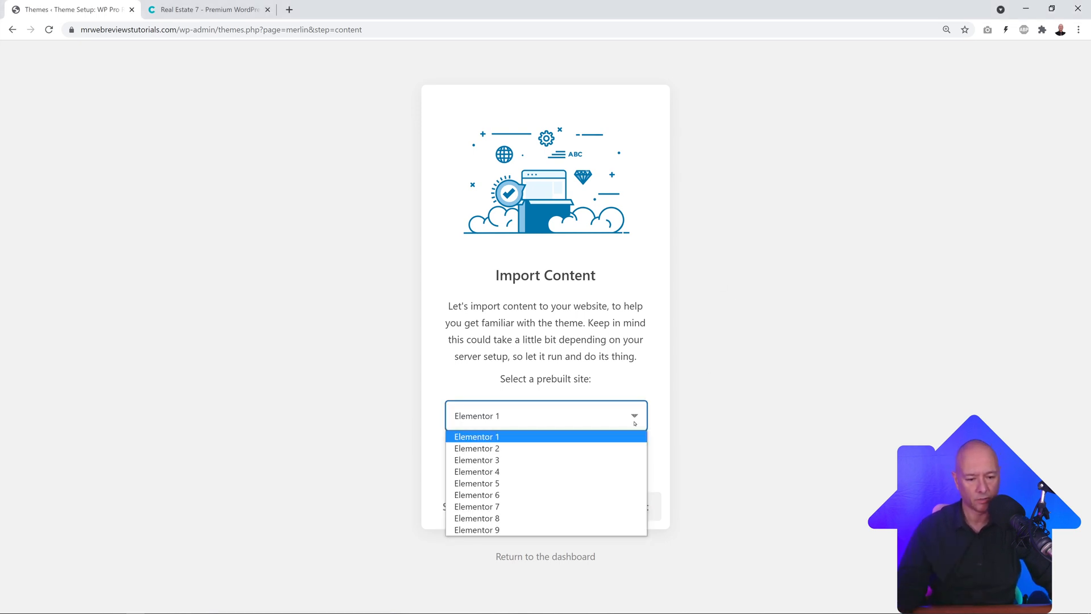
pyautogui.click(723, 427)
pyautogui.click(205, 10)
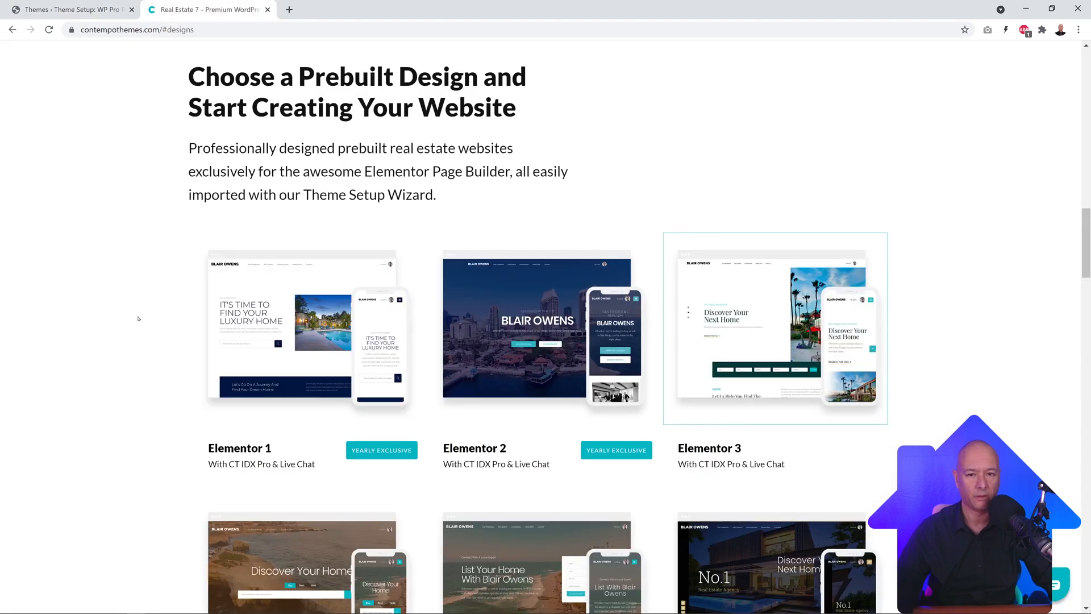
pyautogui.scroll(-2, 130, 304)
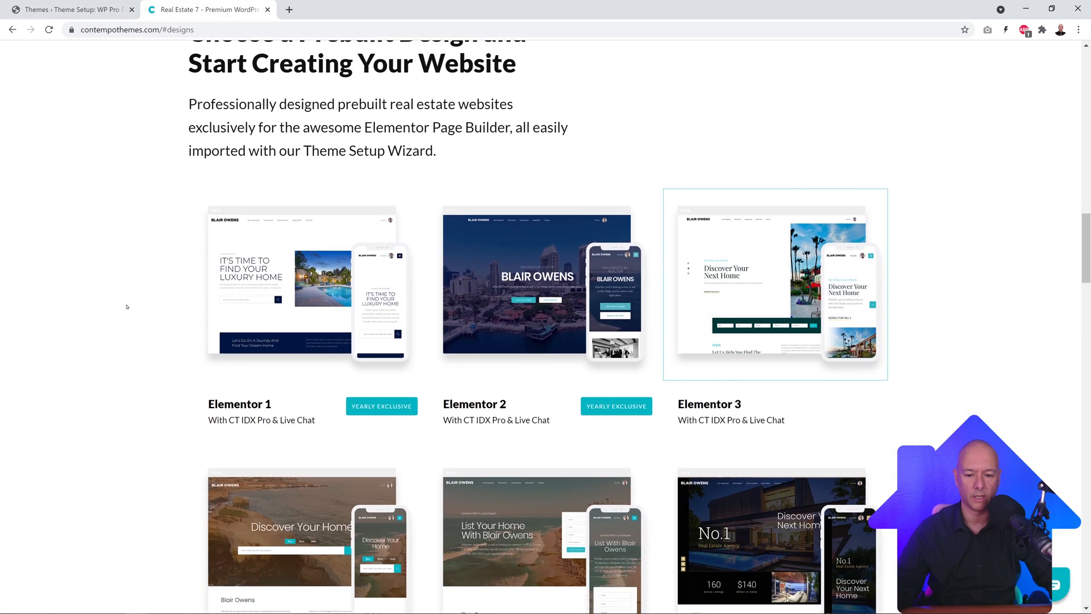
pyautogui.scroll(-3, 852, 262)
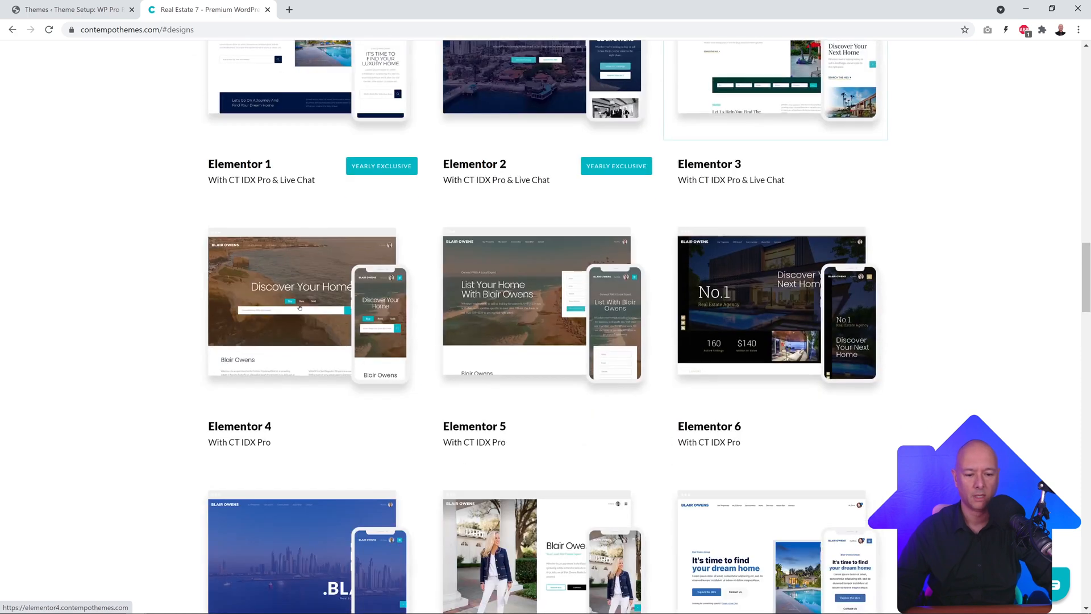
pyautogui.scroll(-4, 915, 279)
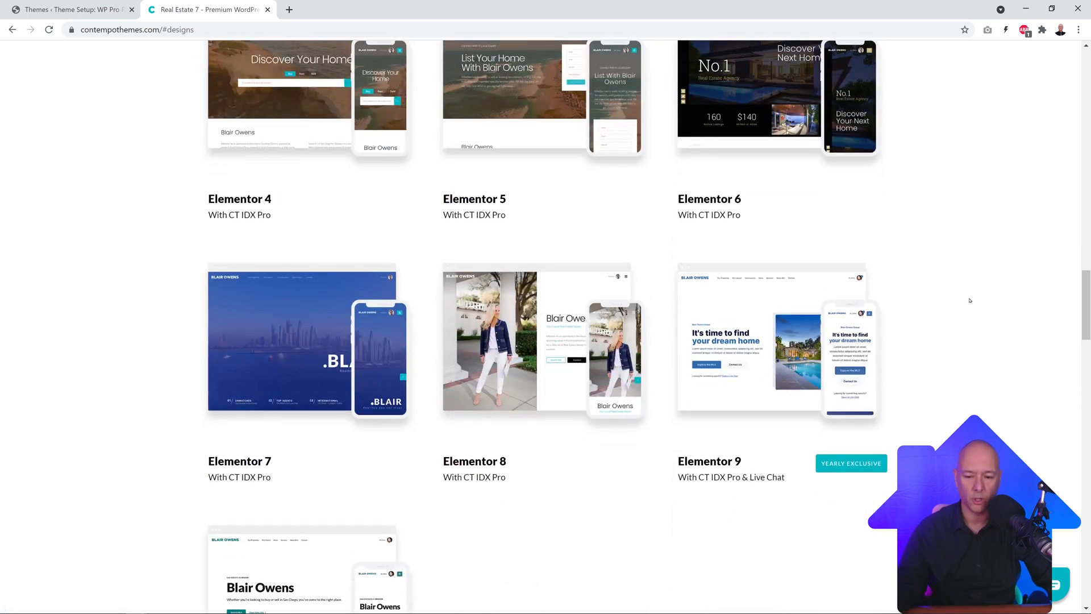
pyautogui.scroll(2, 973, 298)
pyautogui.scroll(5, 970, 304)
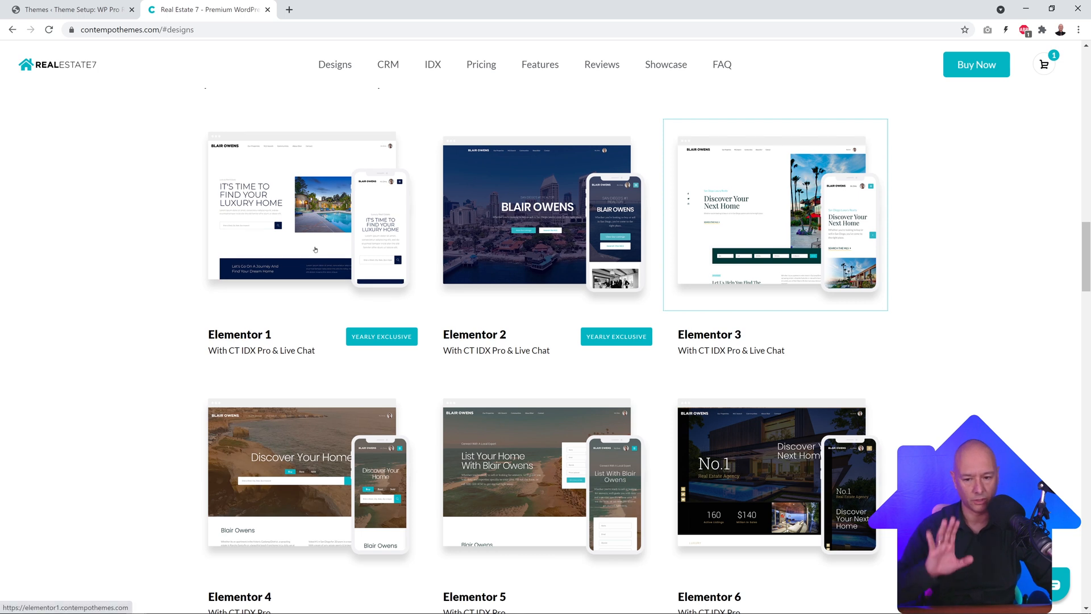
# Step: Import the Elementor 1 demo content, leaving the advanced import options at their defaults
pyautogui.click(268, 10)
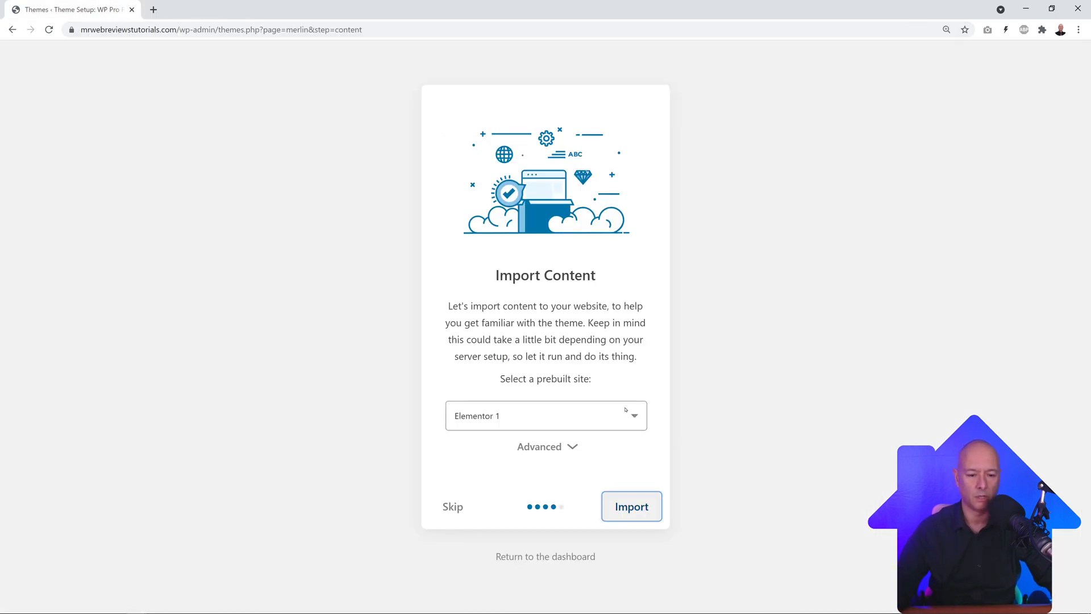
pyautogui.click(573, 448)
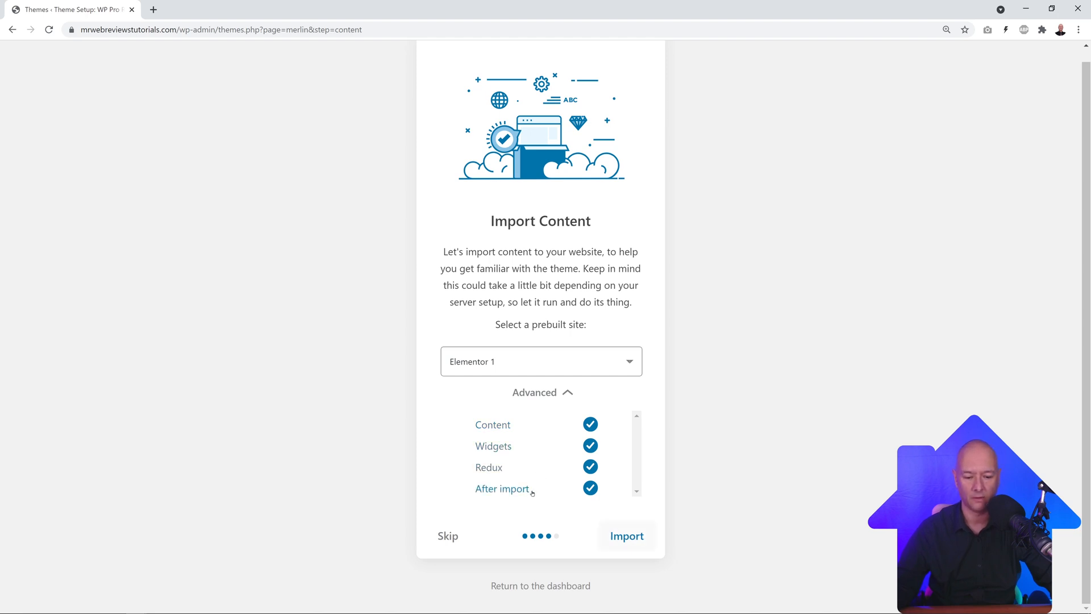
pyautogui.click(540, 392)
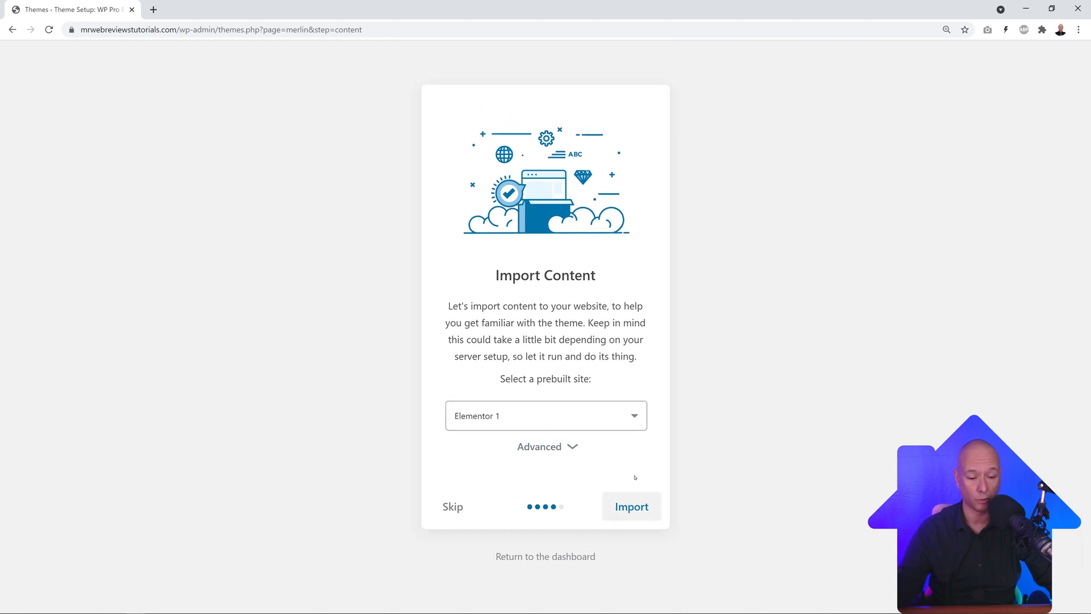
pyautogui.click(626, 508)
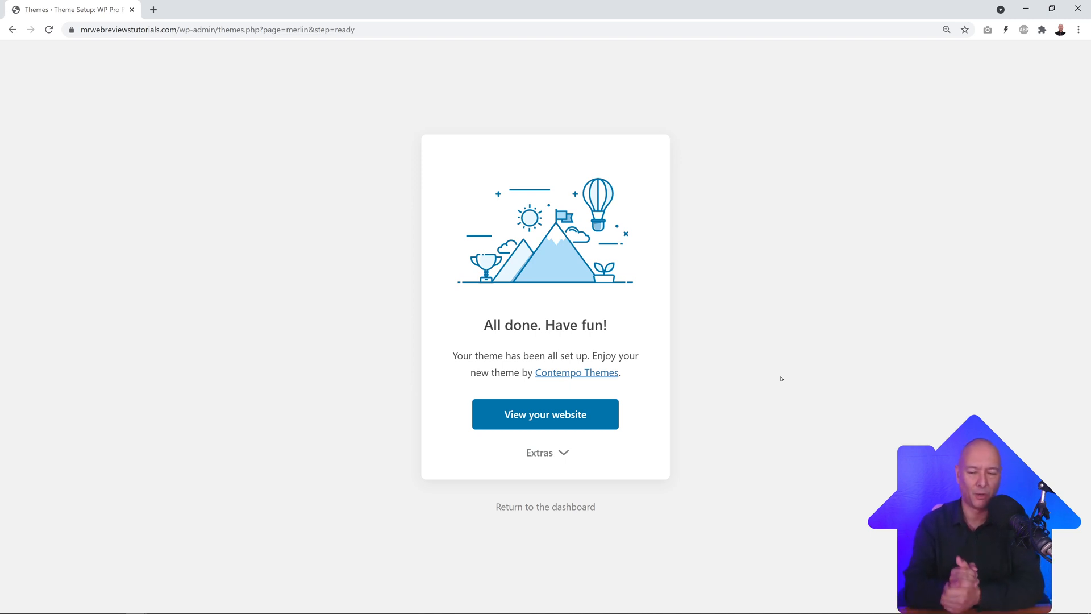
# Step: Open the finished website in a new tab and return to the WordPress dashboard
pyautogui.rightClick(552, 417)
pyautogui.click(568, 422)
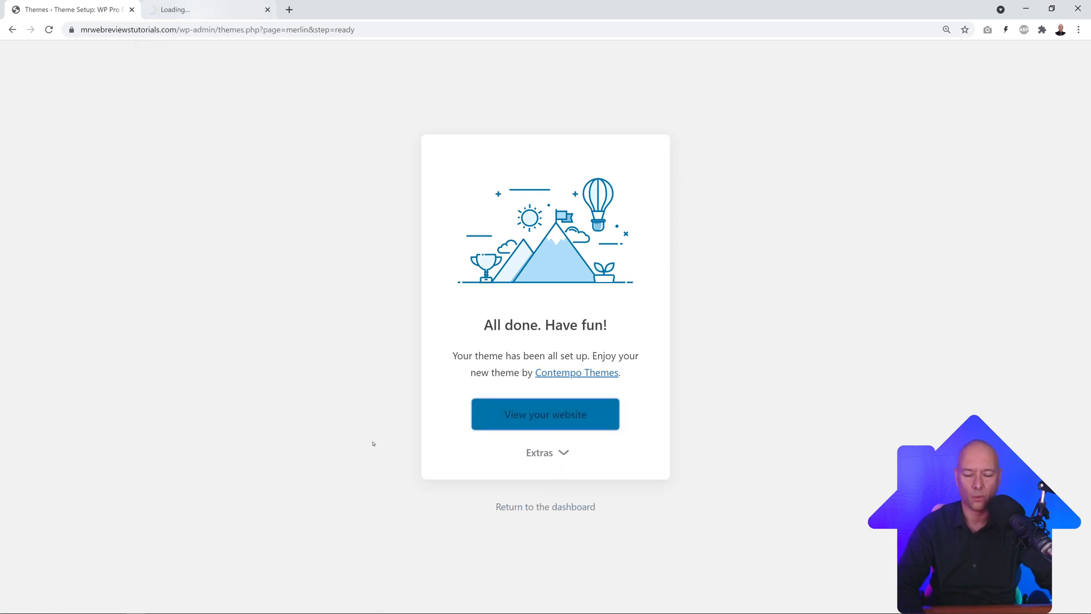
pyautogui.click(554, 507)
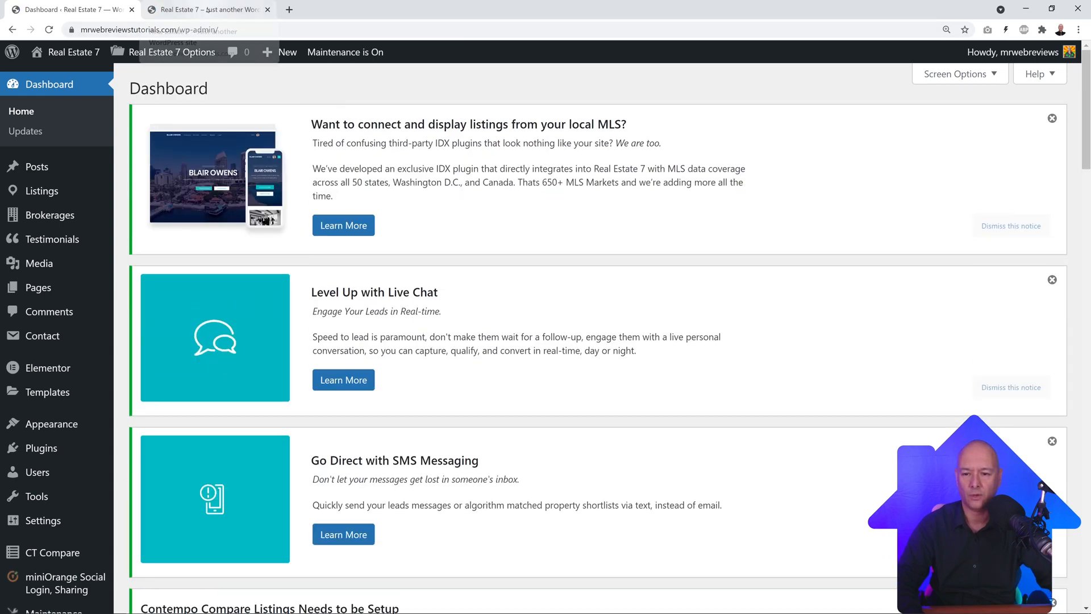
# Step: Review the imported demo homepage in the site tab, then switch back to the dashboard
pyautogui.click(208, 9)
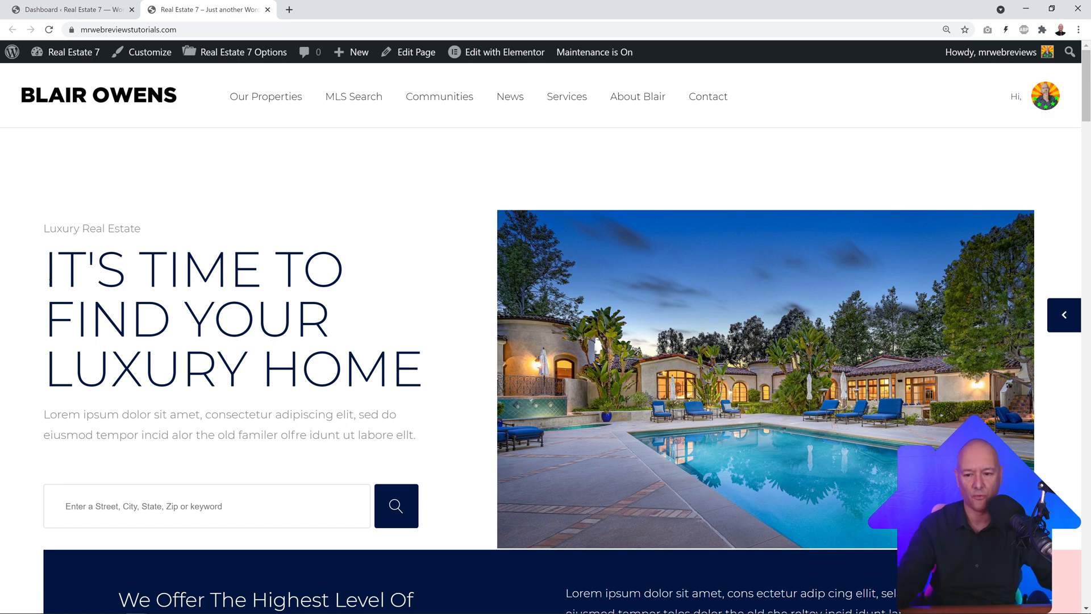
pyautogui.scroll(-2, 31, 289)
pyautogui.scroll(-15, 17, 296)
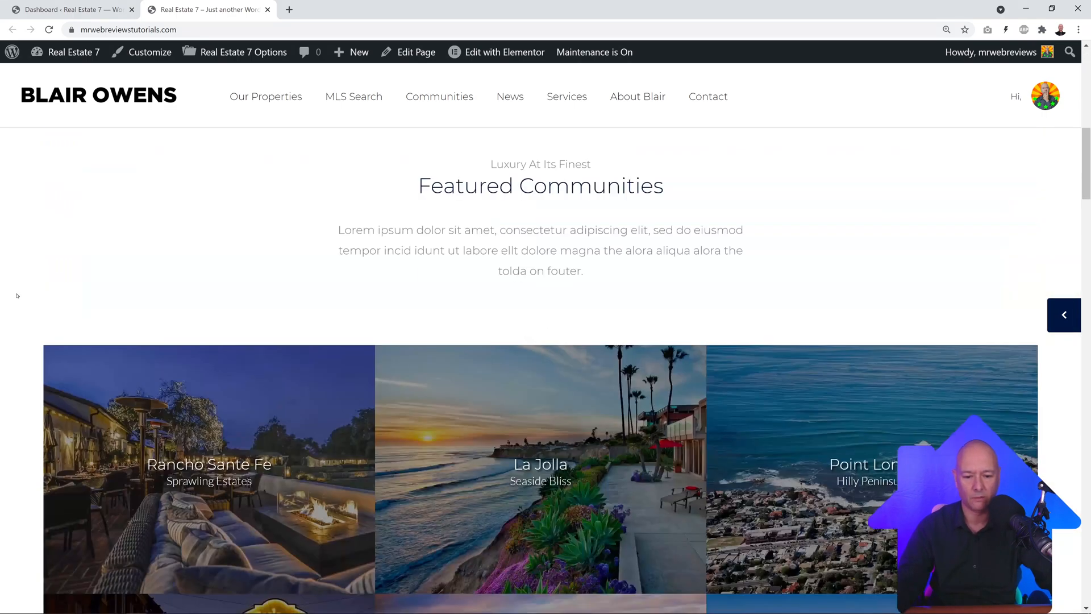
pyautogui.scroll(-15, 8, 290)
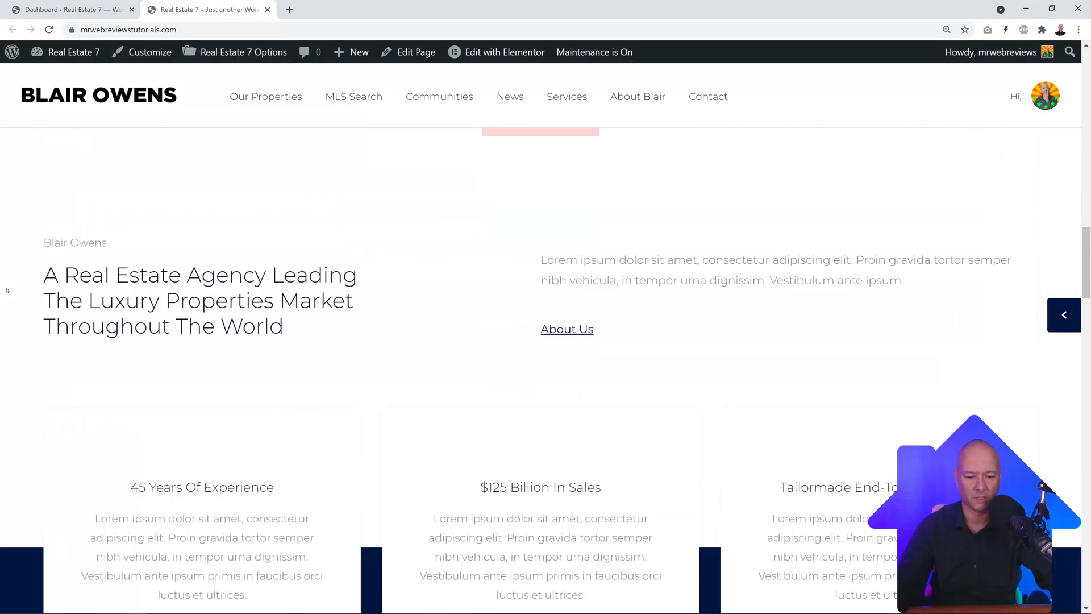
pyautogui.scroll(-15, 19, 290)
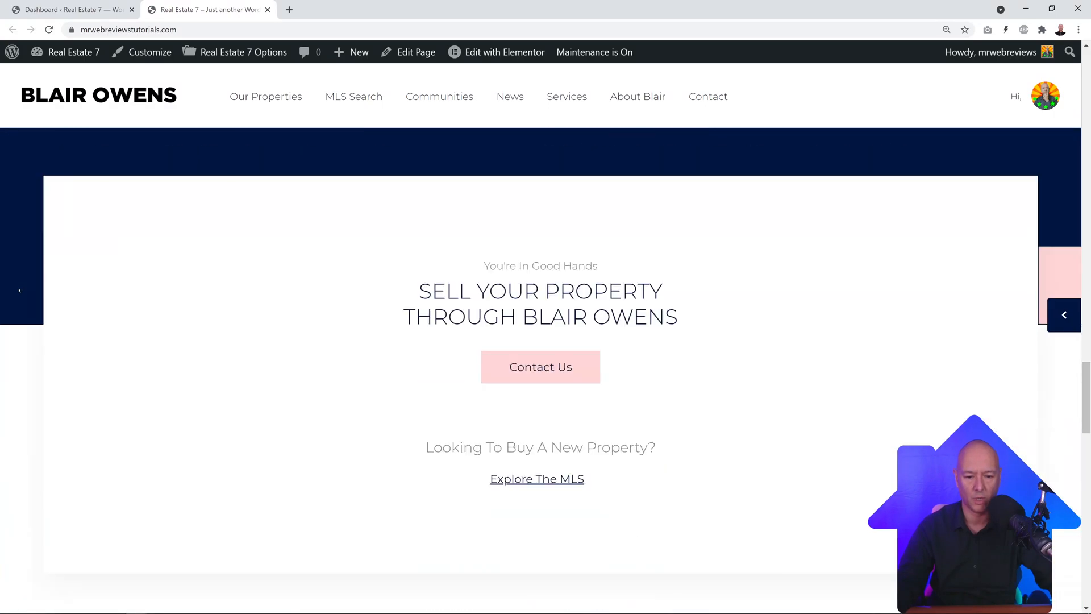
pyautogui.scroll(-5, 18, 289)
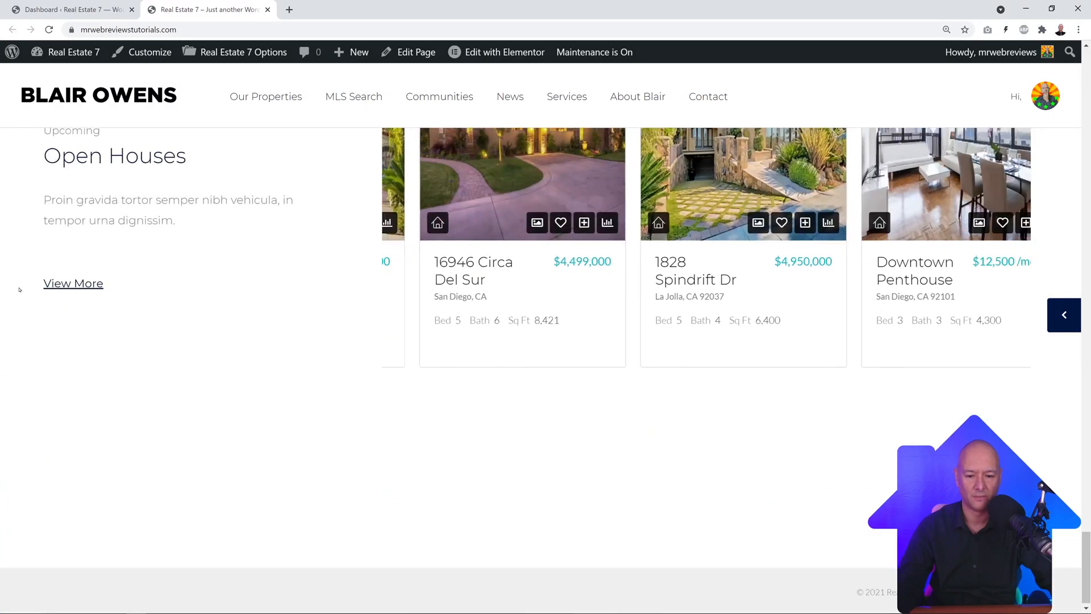
pyautogui.scroll(15, 49, 285)
pyautogui.scroll(20, 59, 278)
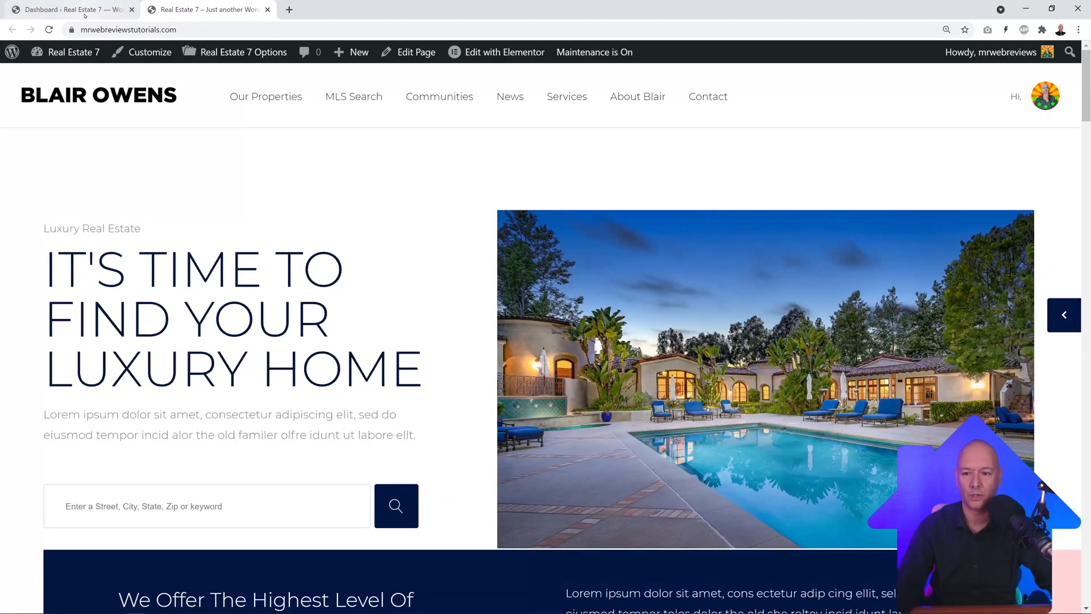
pyautogui.click(85, 12)
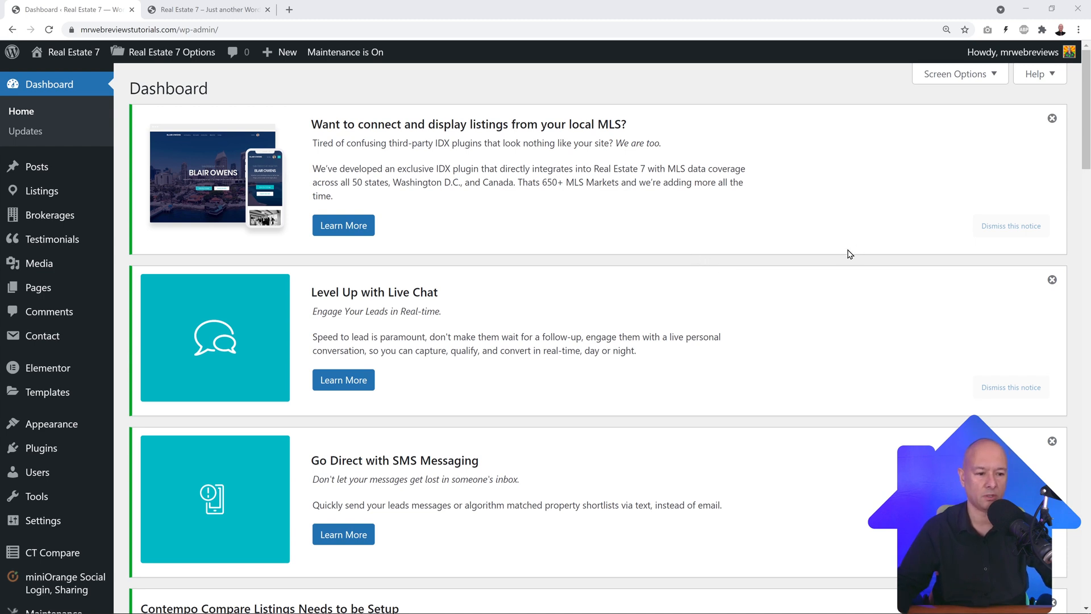
# Step: Dismiss the MLS promo, Contempo Compare, recommended-plugins and Redux registration notices
pyautogui.click(1005, 233)
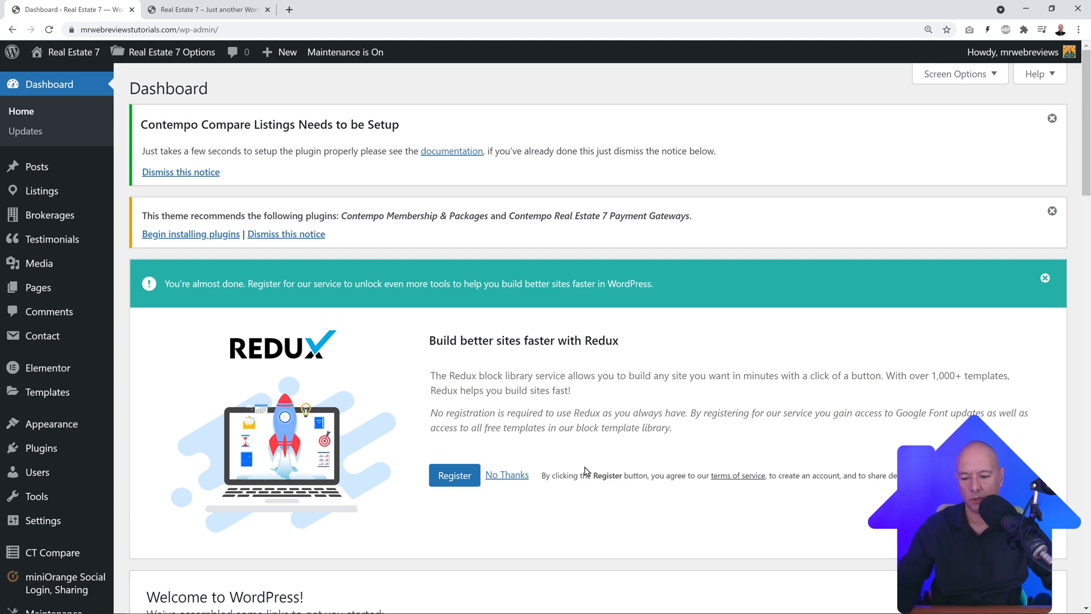
pyautogui.moveTo(65, 557)
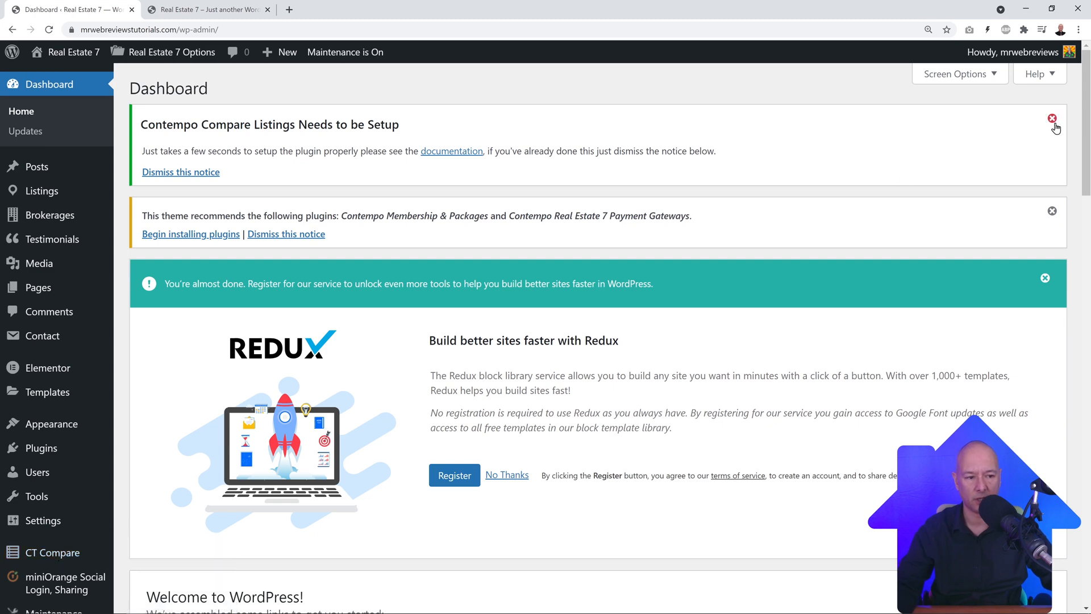
pyautogui.click(213, 173)
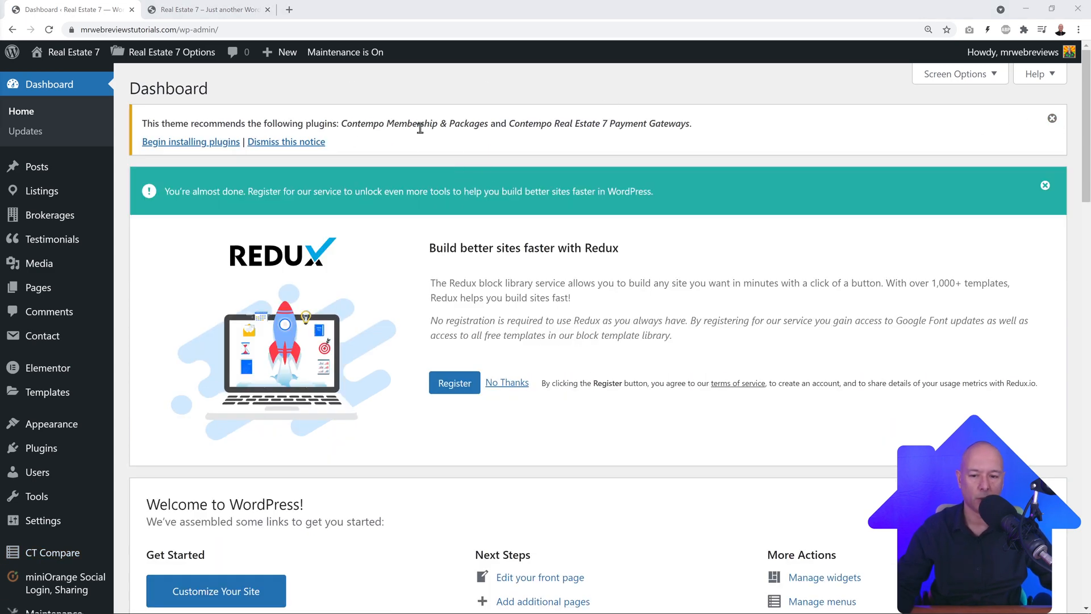
pyautogui.click(289, 143)
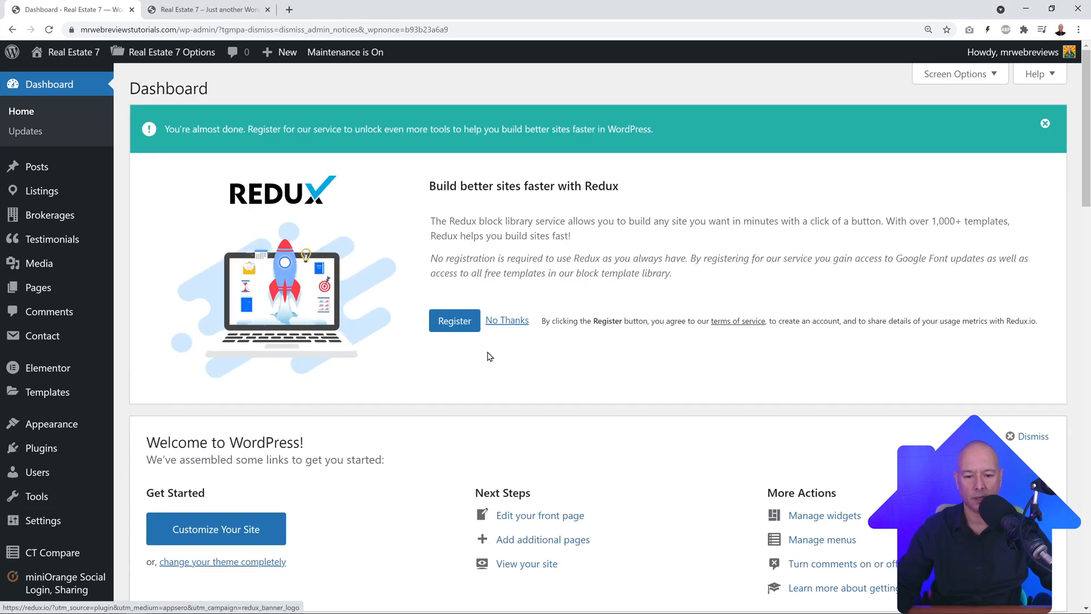
pyautogui.click(511, 322)
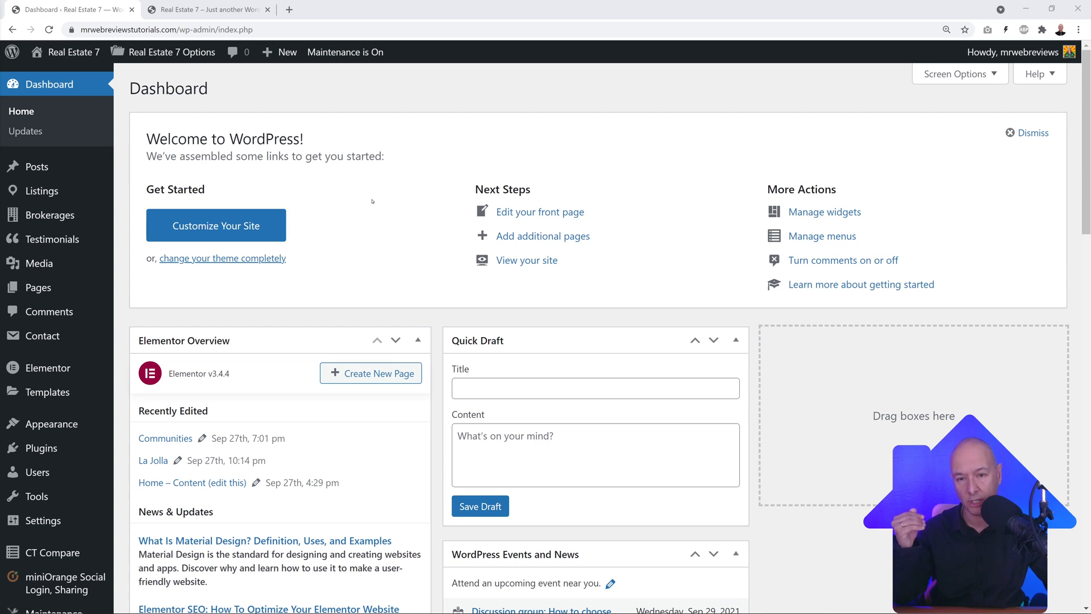
# Step: Browse the admin sidebar menus, then open Listings showing the 14 imported properties
pyautogui.moveTo(41, 194)
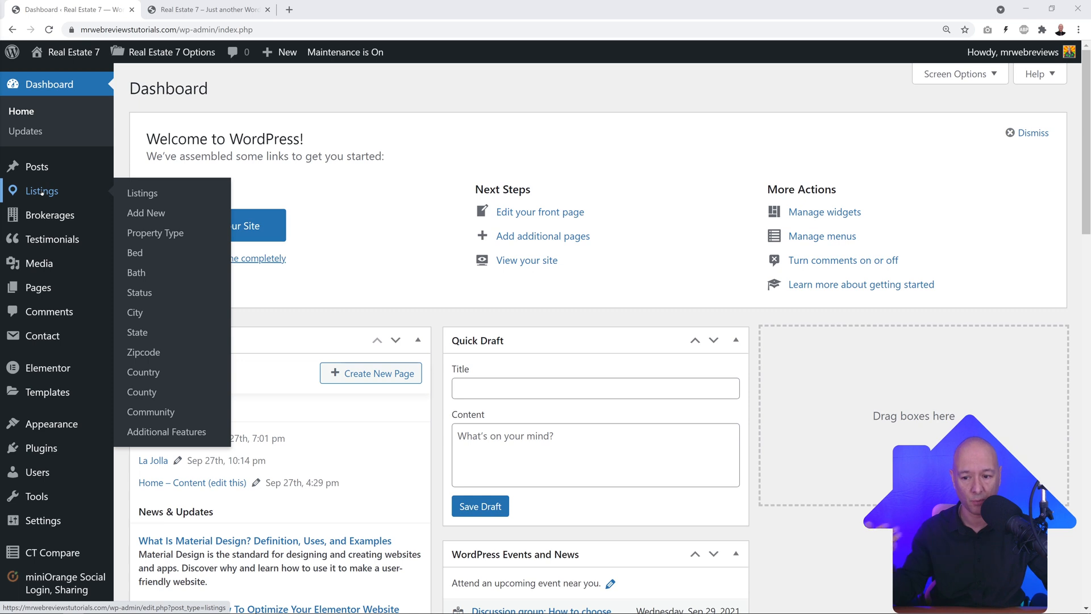
pyautogui.moveTo(40, 215)
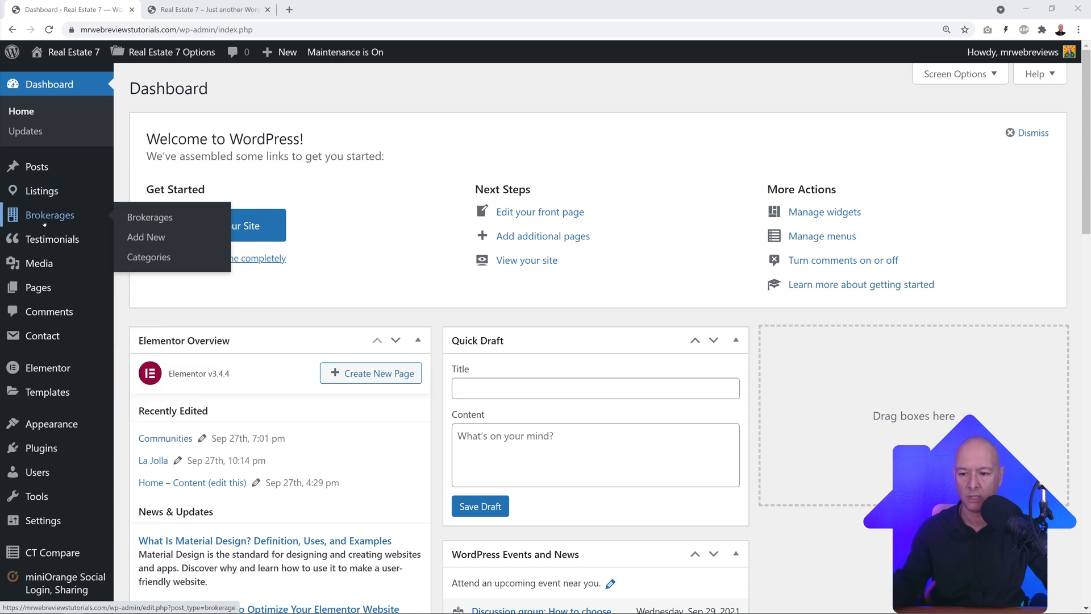
pyautogui.moveTo(48, 240)
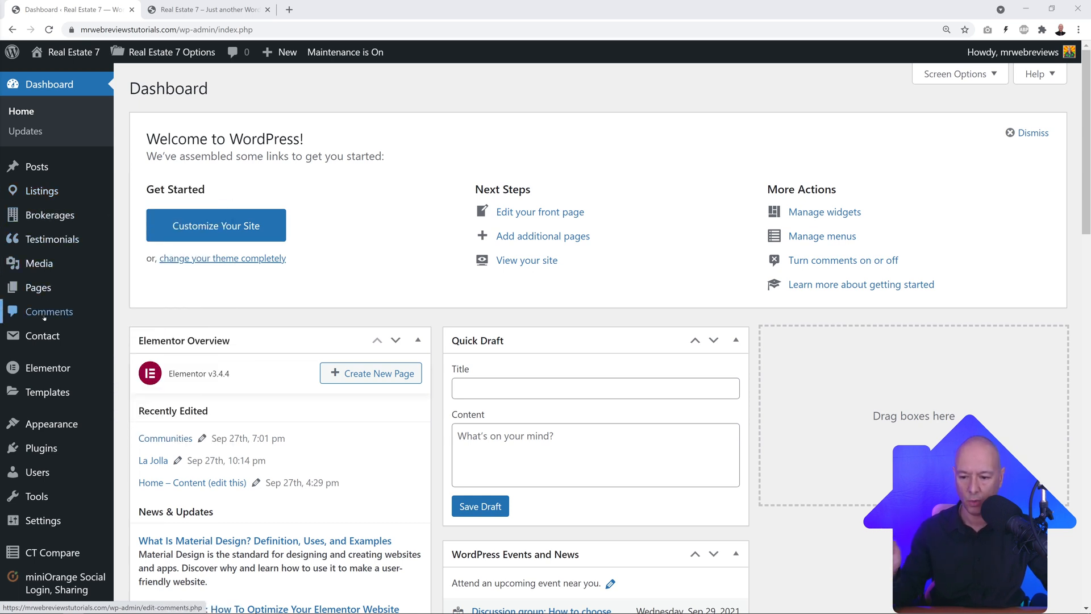
pyautogui.moveTo(58, 549)
pyautogui.scroll(-2, 57, 549)
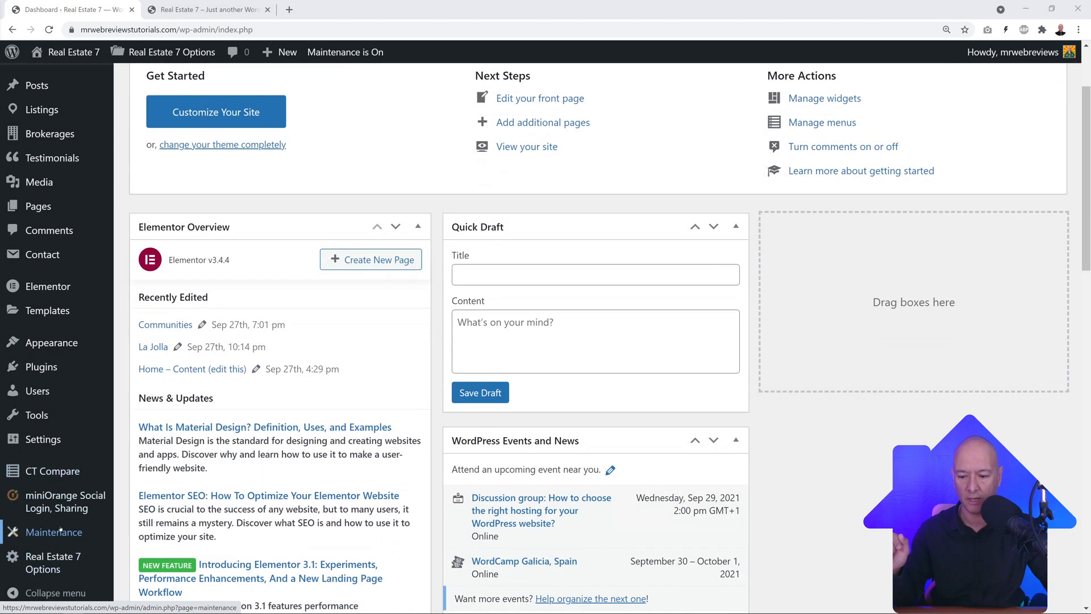
pyautogui.moveTo(65, 508)
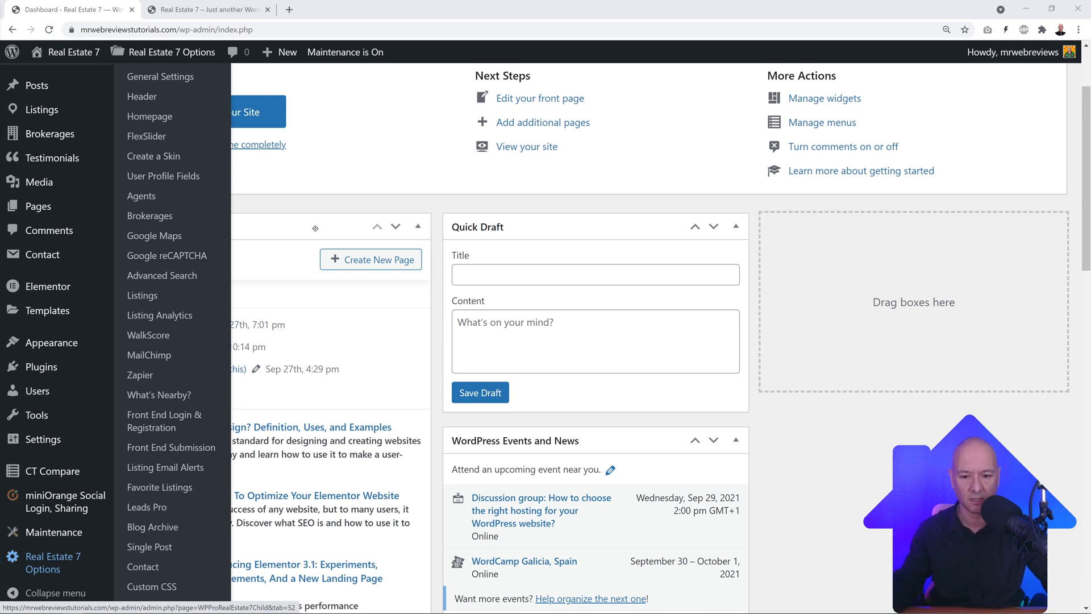
pyautogui.scroll(2, 381, 222)
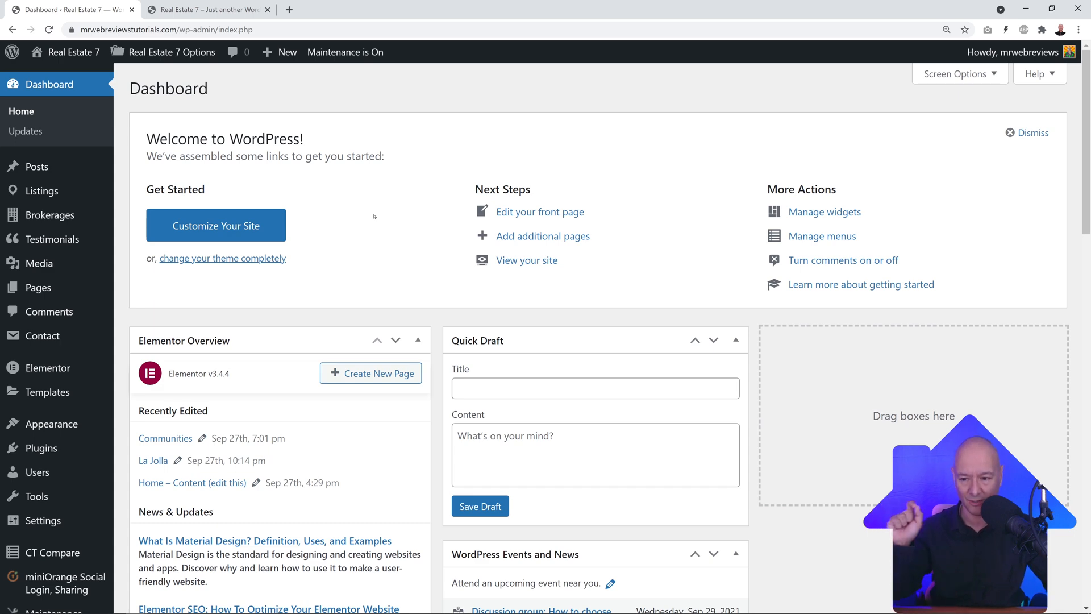
pyautogui.click(43, 190)
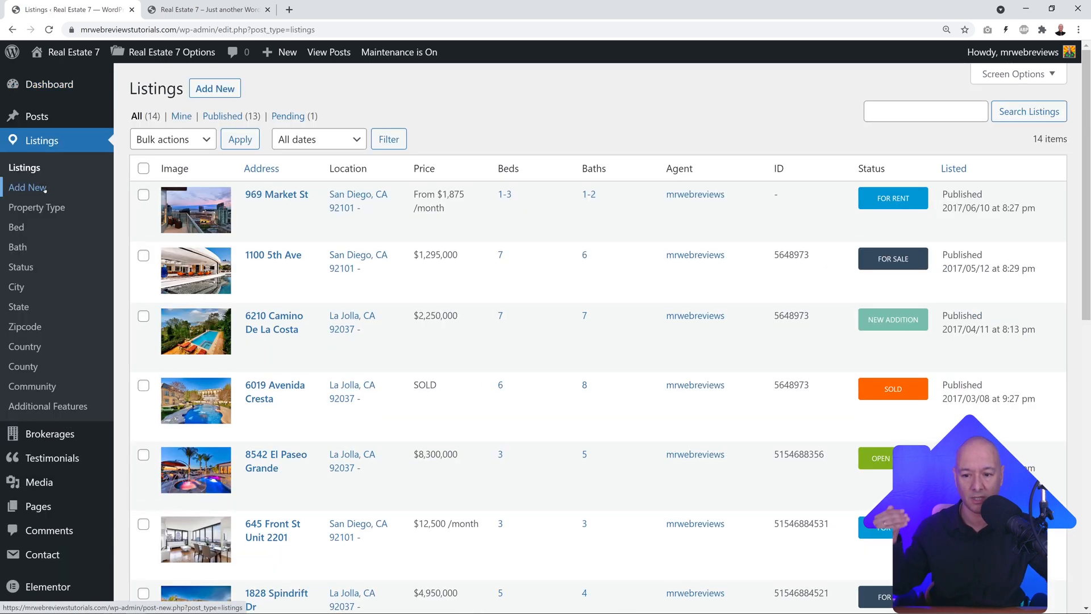
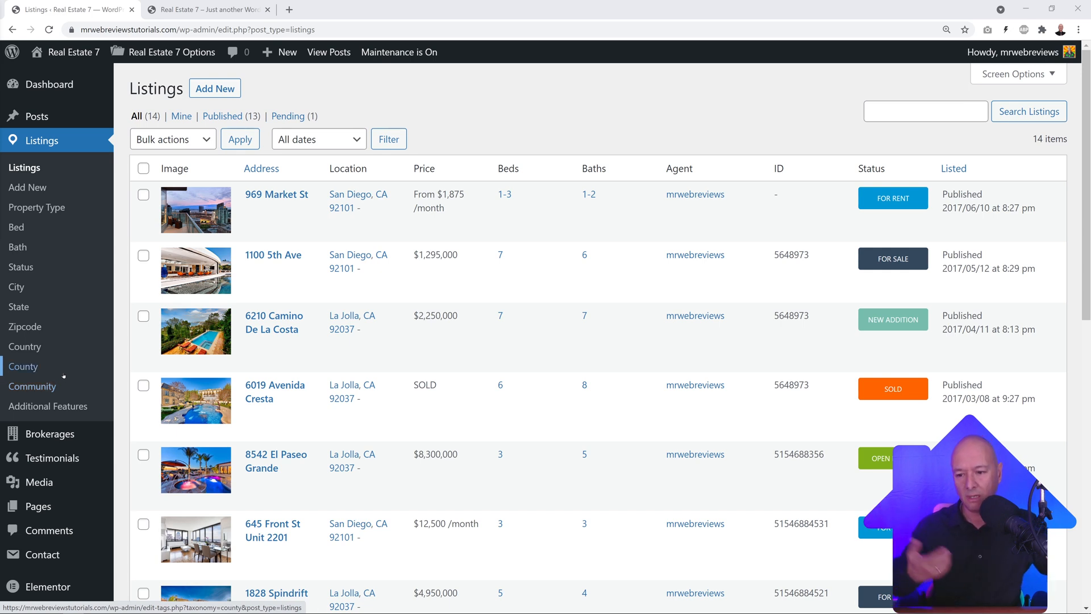
# Step: Add Bungalows, Student Accommodation and Country House as property types, then go to the Bed terms
pyautogui.click(89, 214)
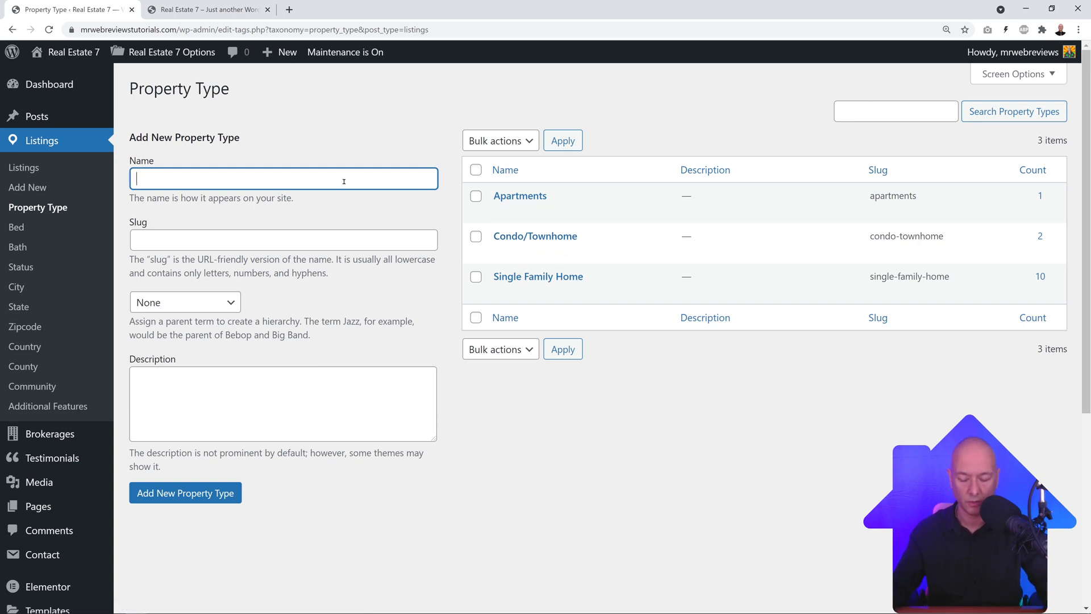
pyautogui.write('Bungalows')
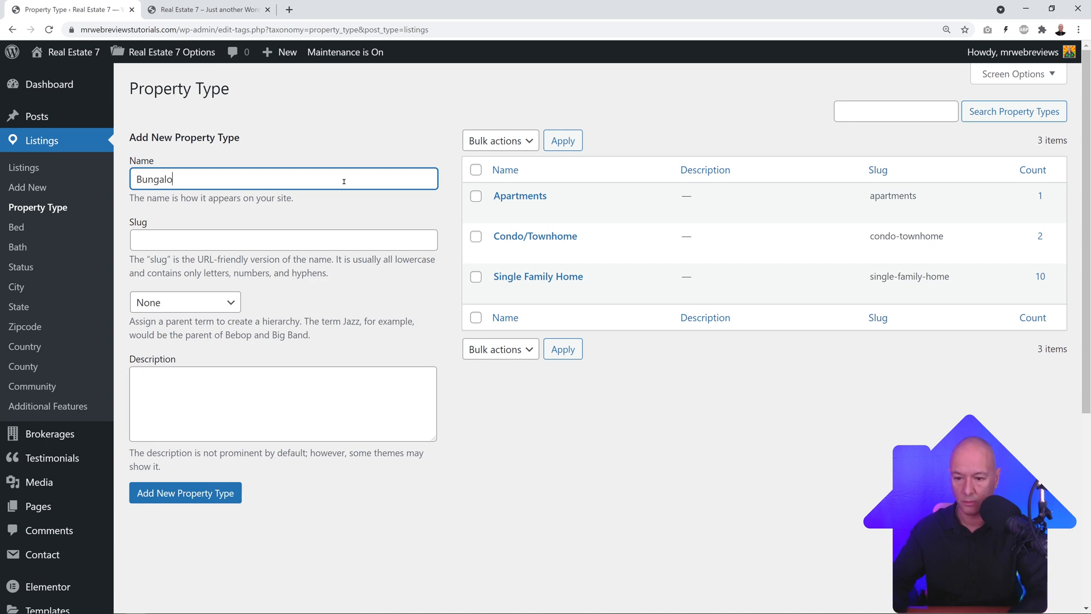
pyautogui.click(194, 493)
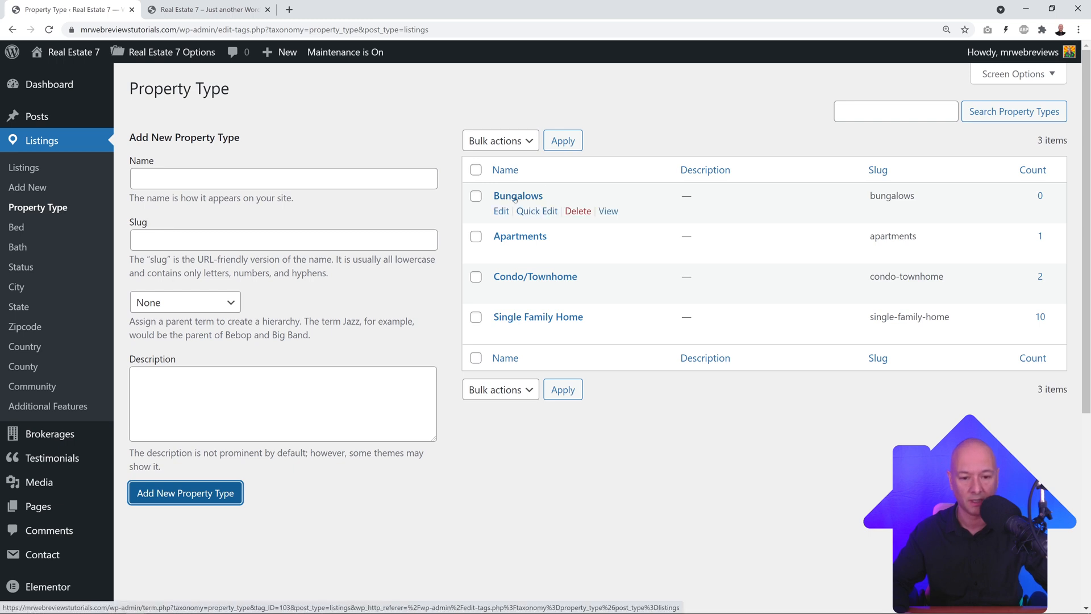
pyautogui.click(260, 179)
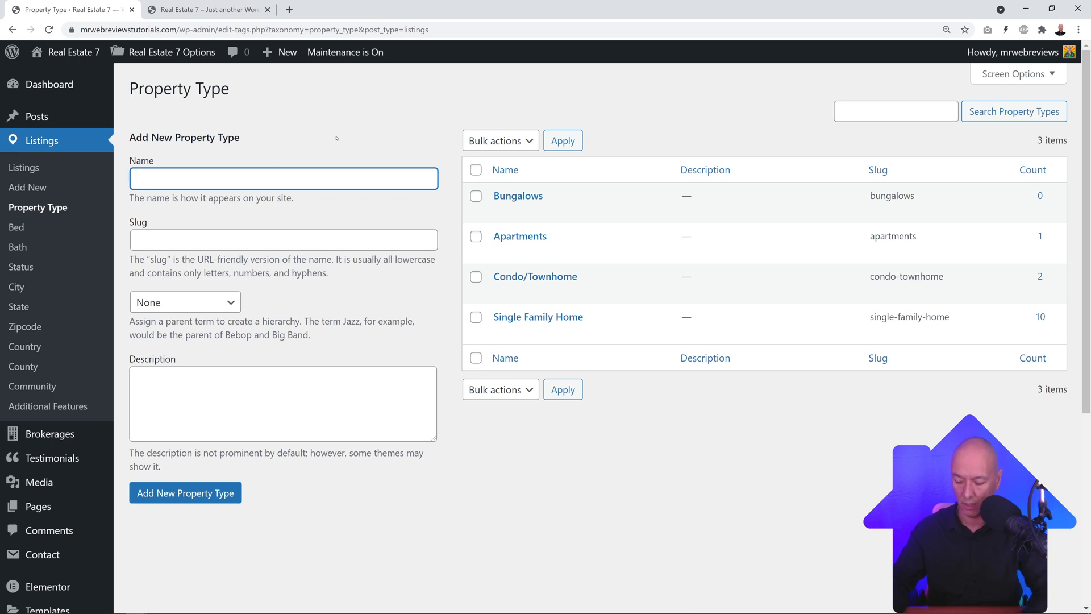
pyautogui.write('Student Accommodation')
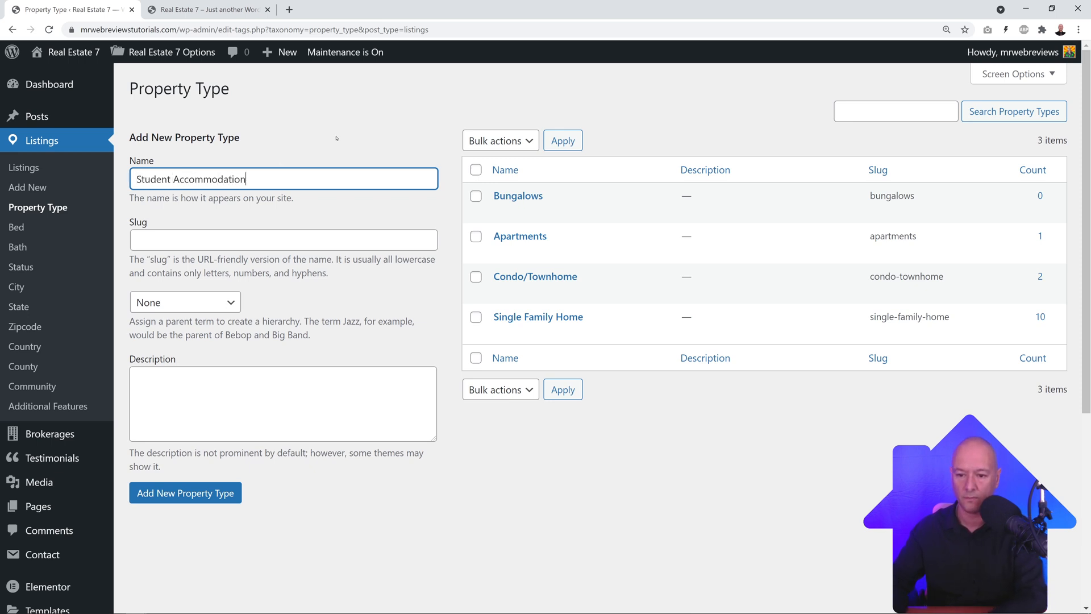
pyautogui.click(212, 492)
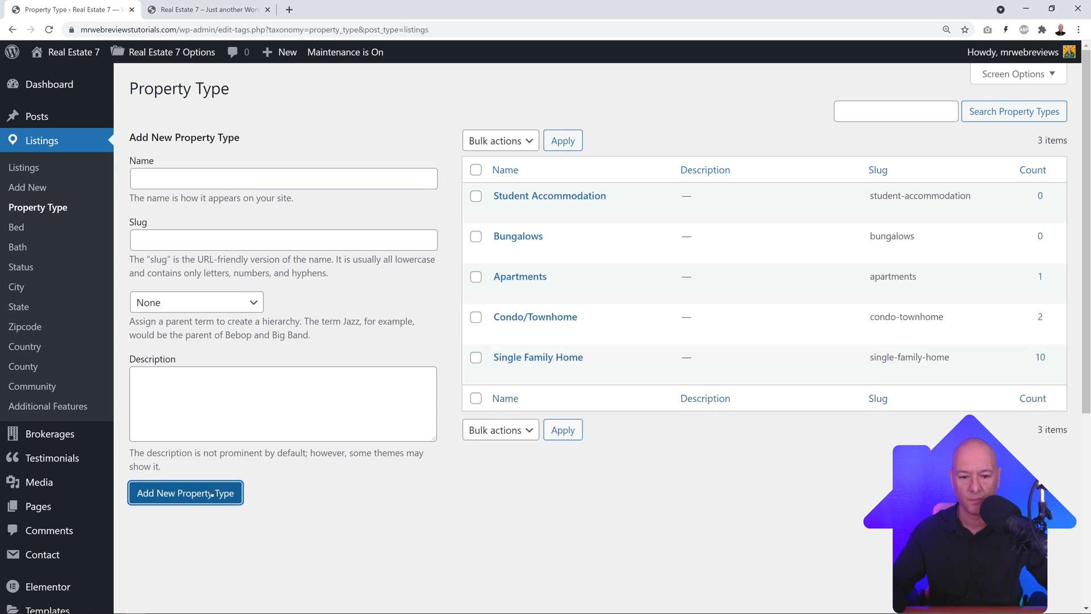
pyautogui.click(242, 178)
pyautogui.write('Cou')
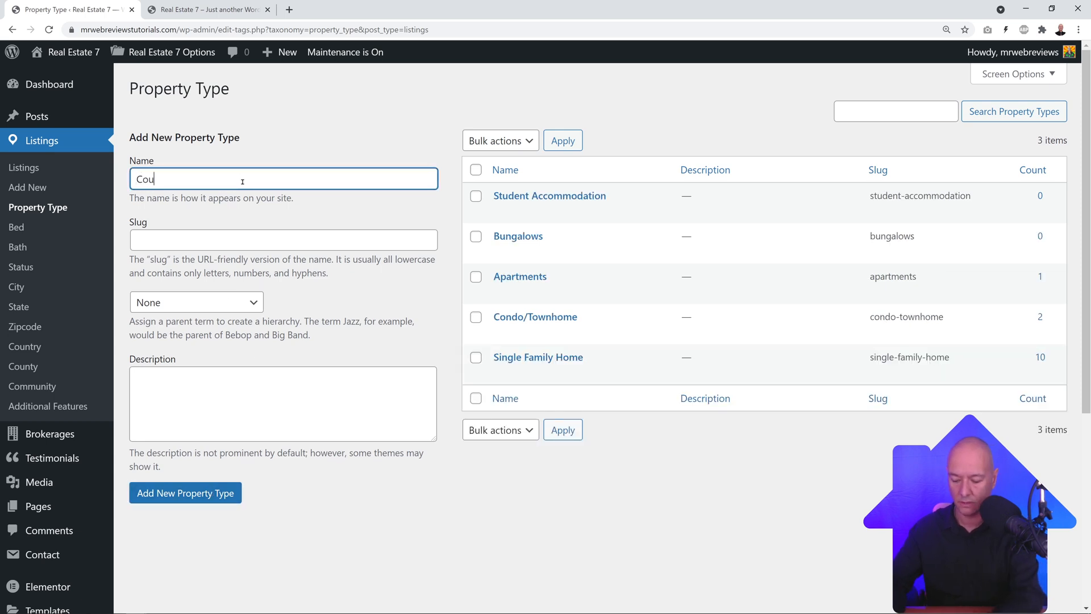
pyautogui.write('ntry House')
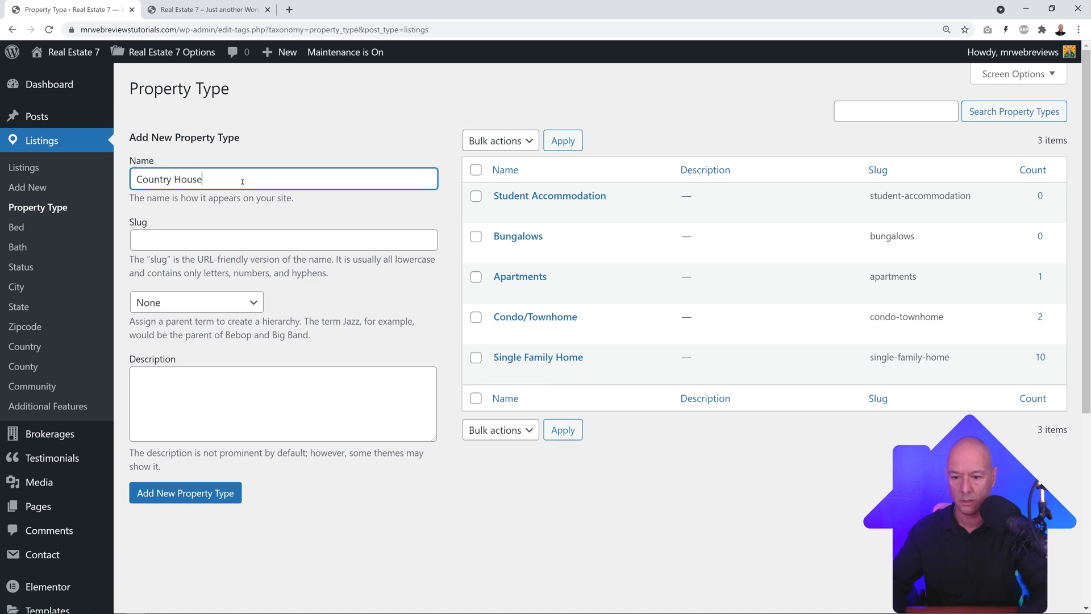
pyautogui.click(176, 486)
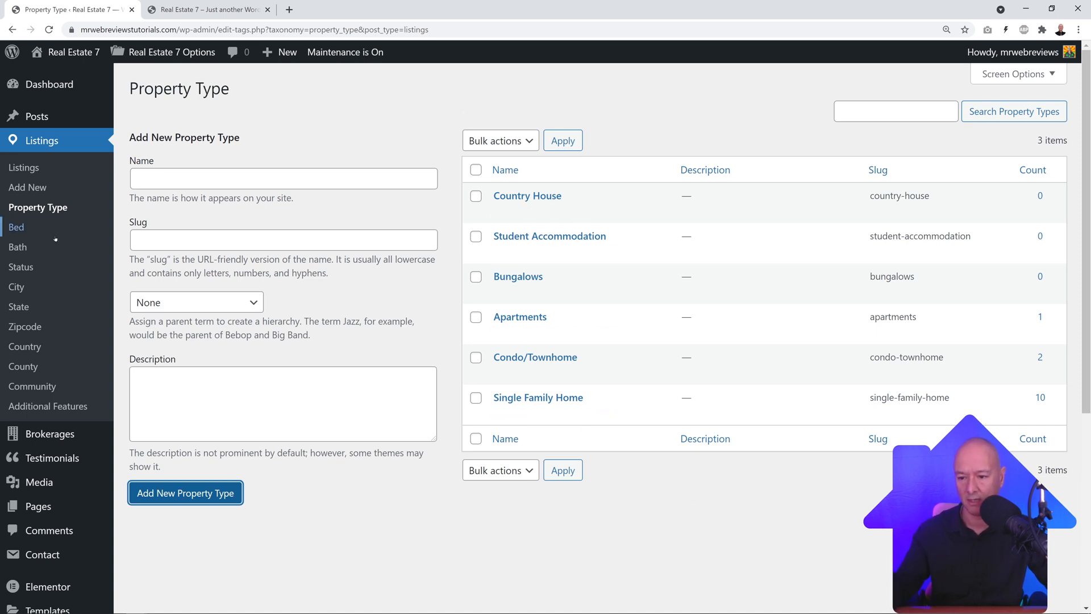
pyautogui.click(29, 239)
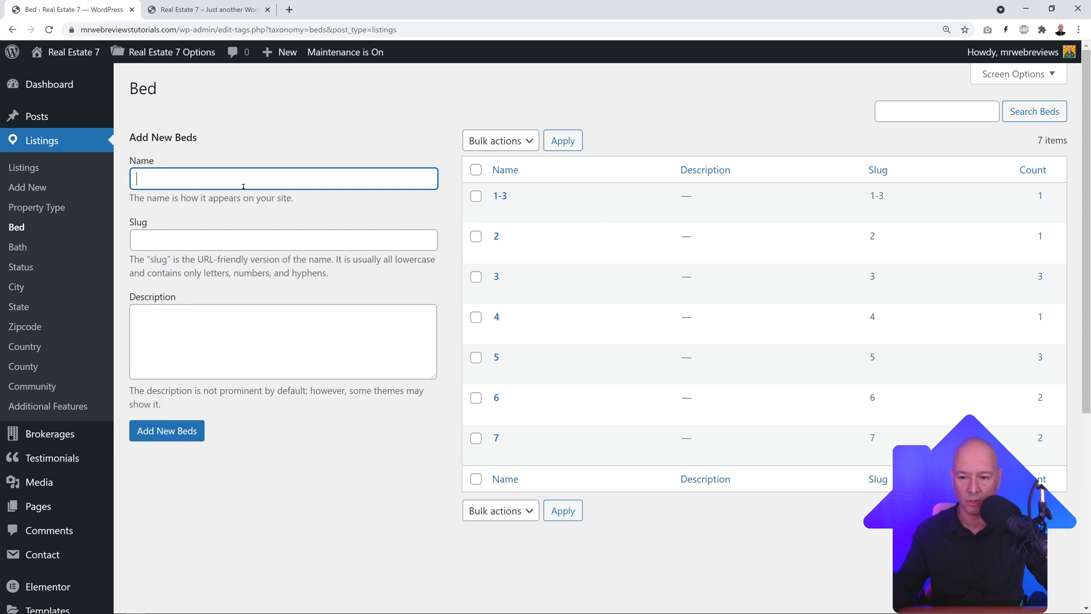
# Step: Add 1 and 8+ as new Bed terms
pyautogui.click(190, 437)
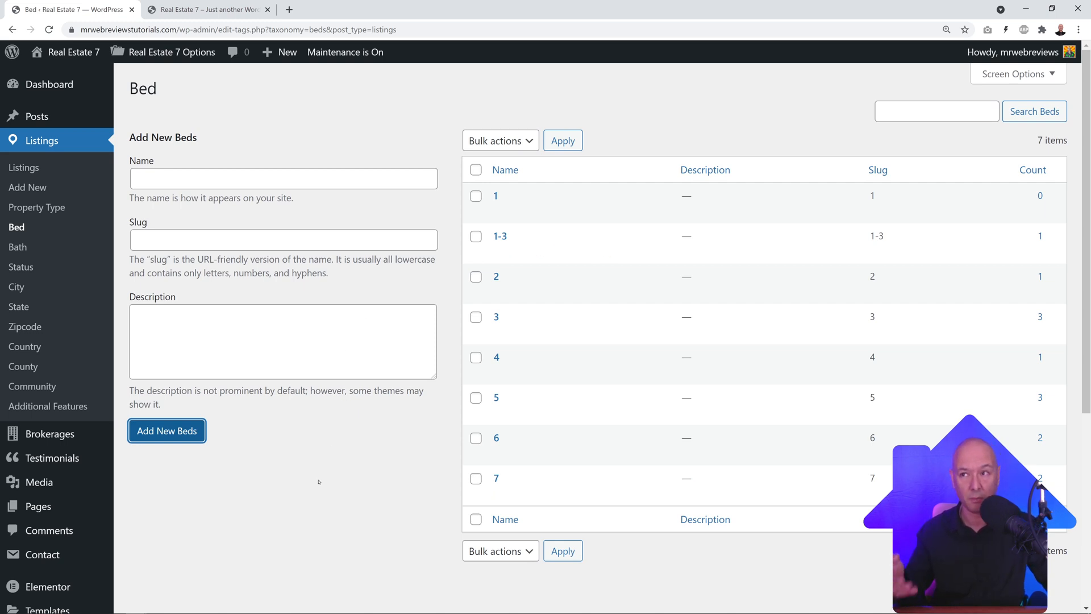
pyautogui.click(165, 183)
pyautogui.write('8+')
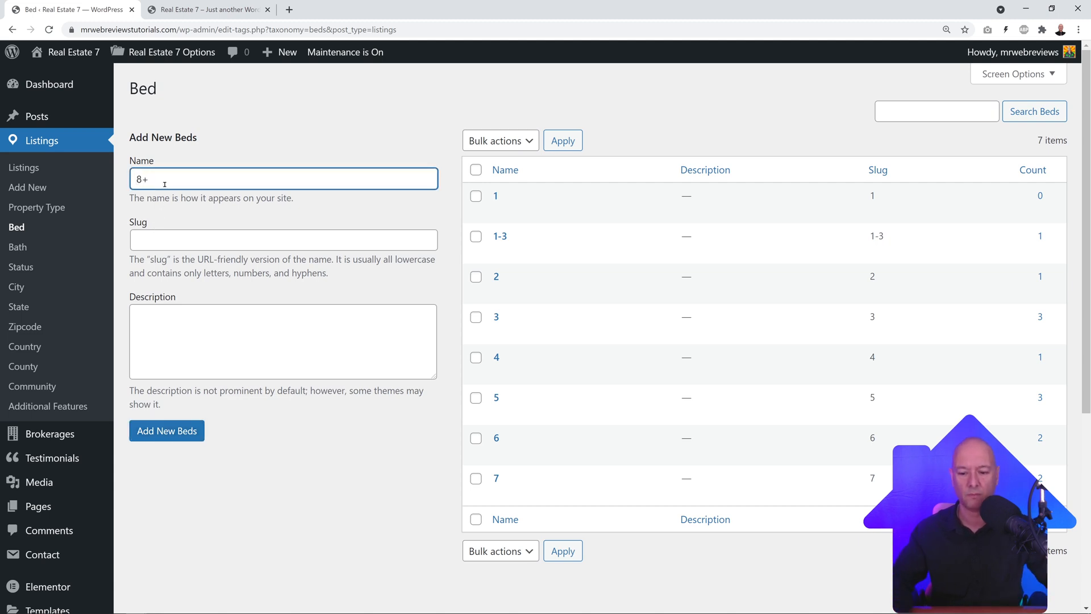
pyautogui.click(196, 430)
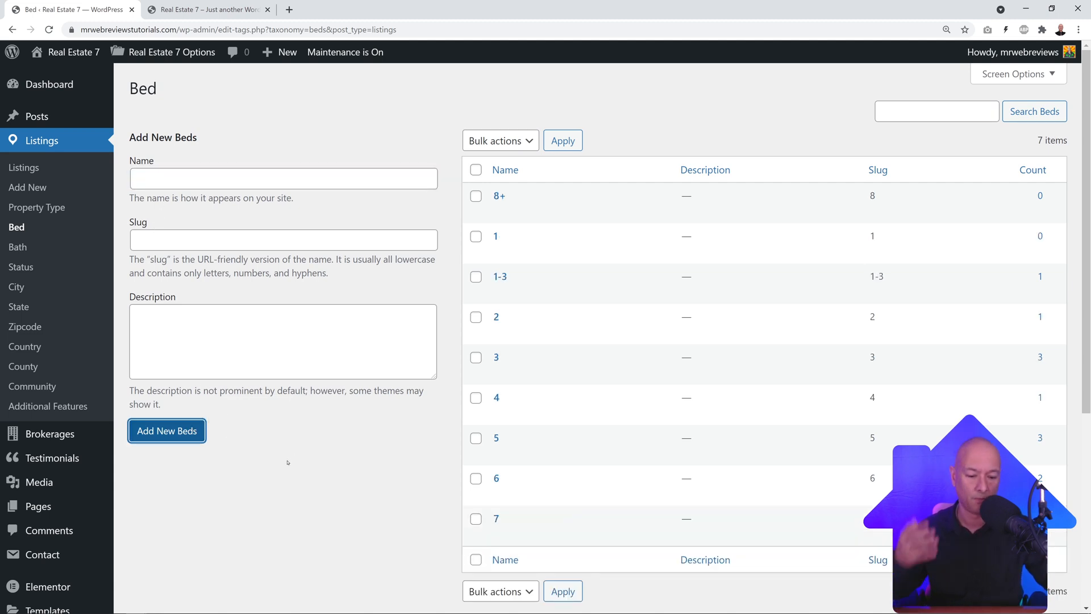
pyautogui.click(284, 146)
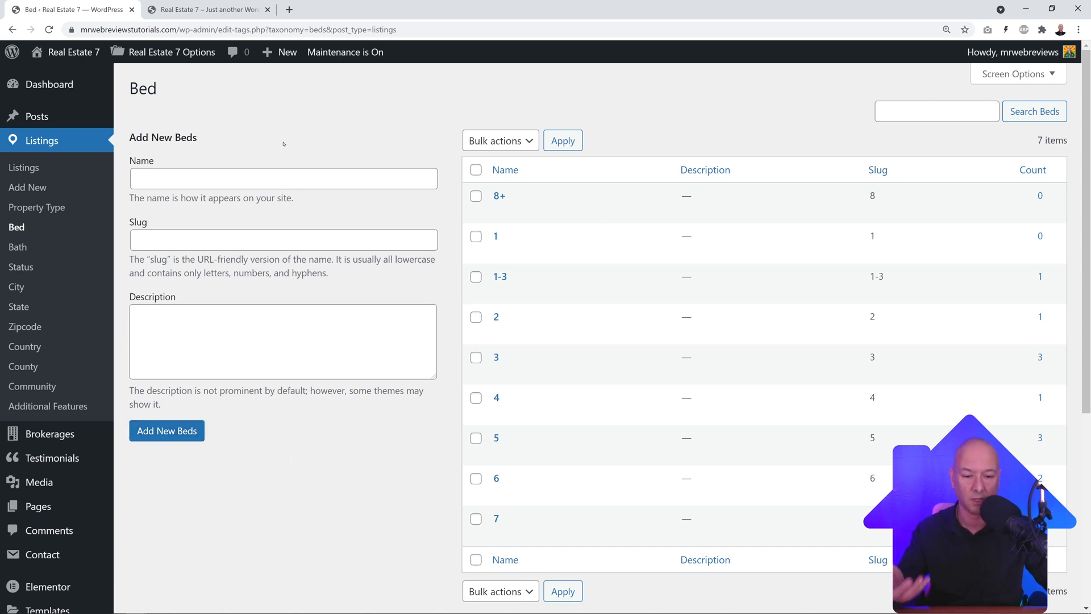
# Step: Add bath terms 1 Ensuite, 1 Guest Bathroom and 1 Communal Bathroom, then go to Status
pyautogui.click(22, 250)
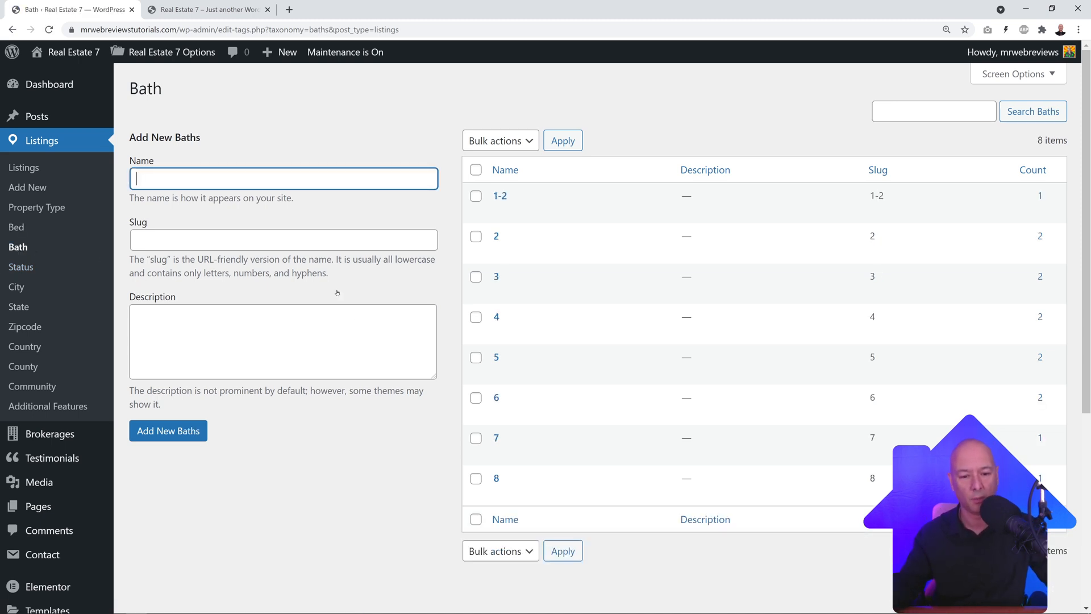
pyautogui.moveTo(528, 250)
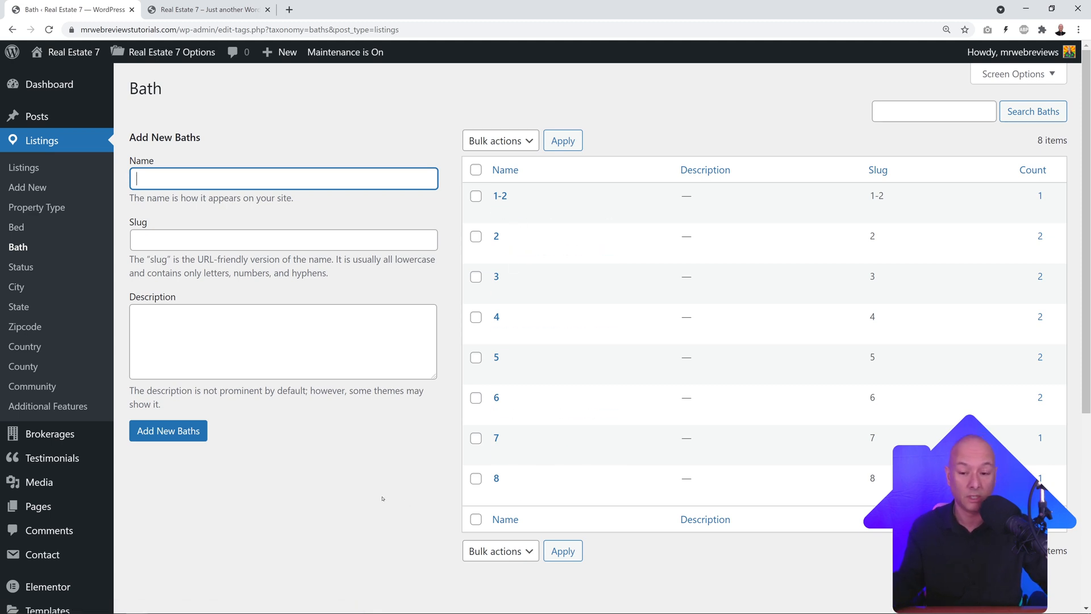
pyautogui.write('1')
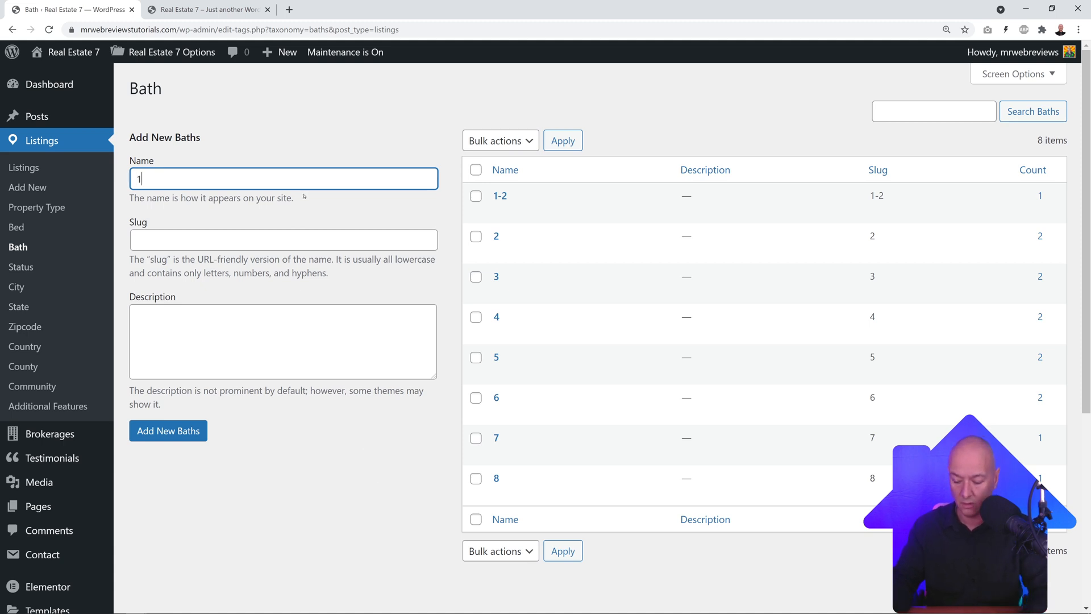
pyautogui.write(' Ensuite')
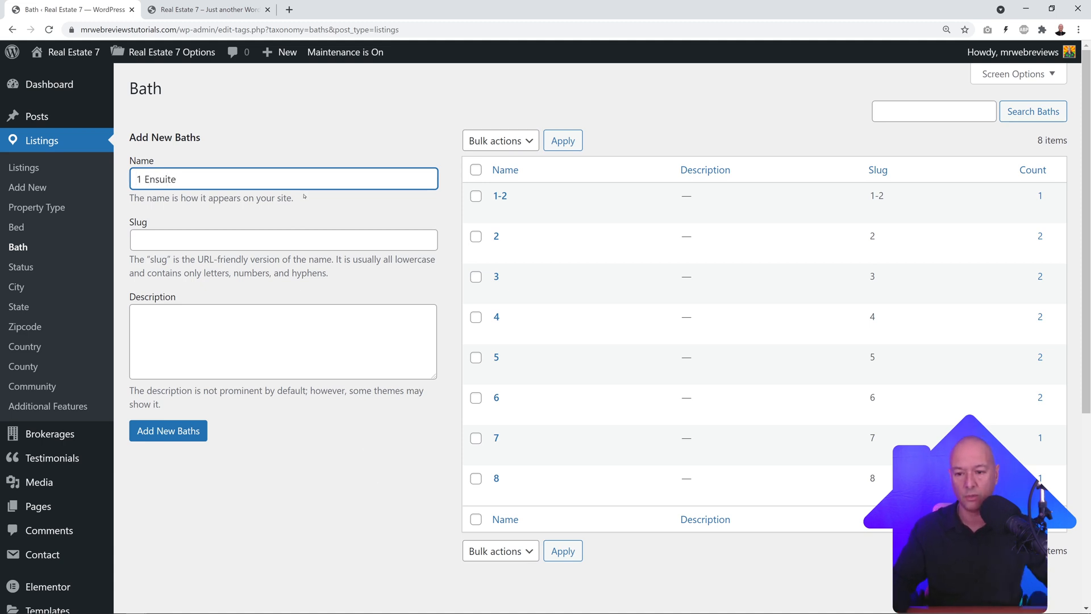
pyautogui.click(194, 431)
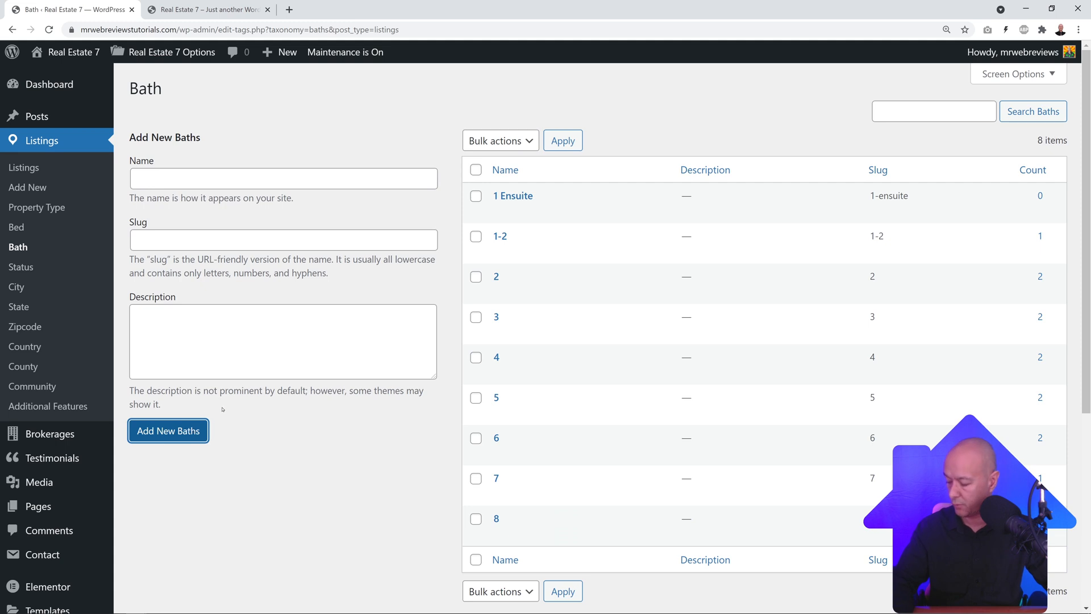
pyautogui.click(265, 182)
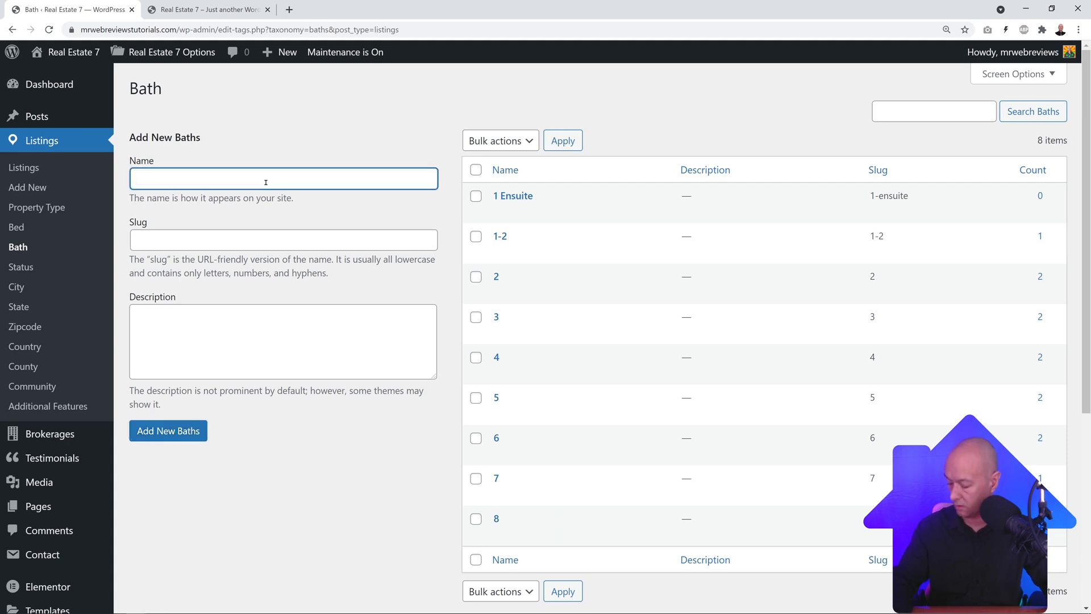
pyautogui.write('1 Guest Bathroom')
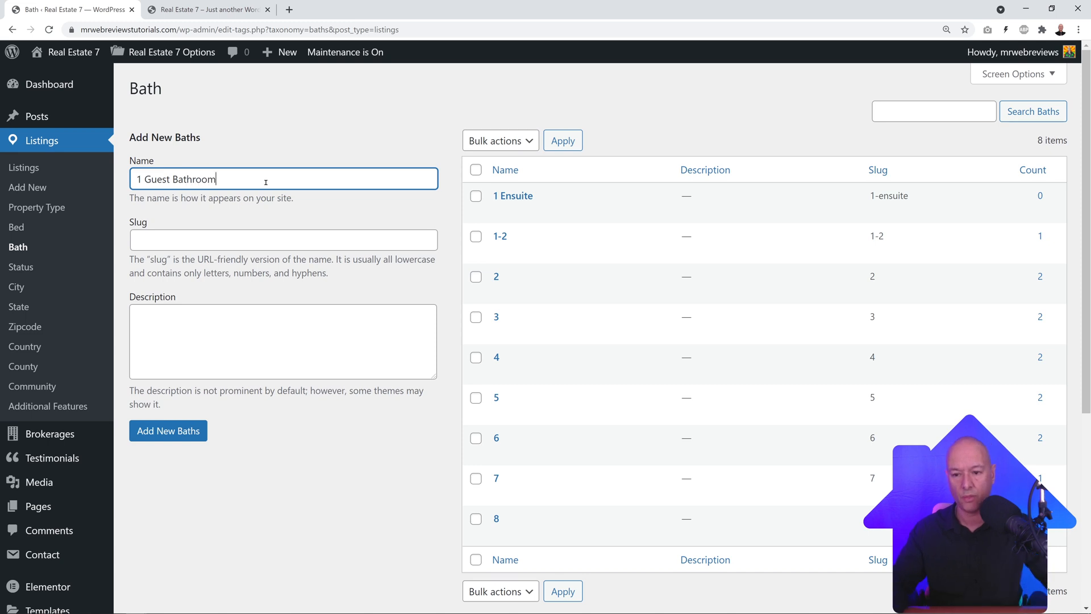
pyautogui.press('Return')
pyautogui.click(265, 183)
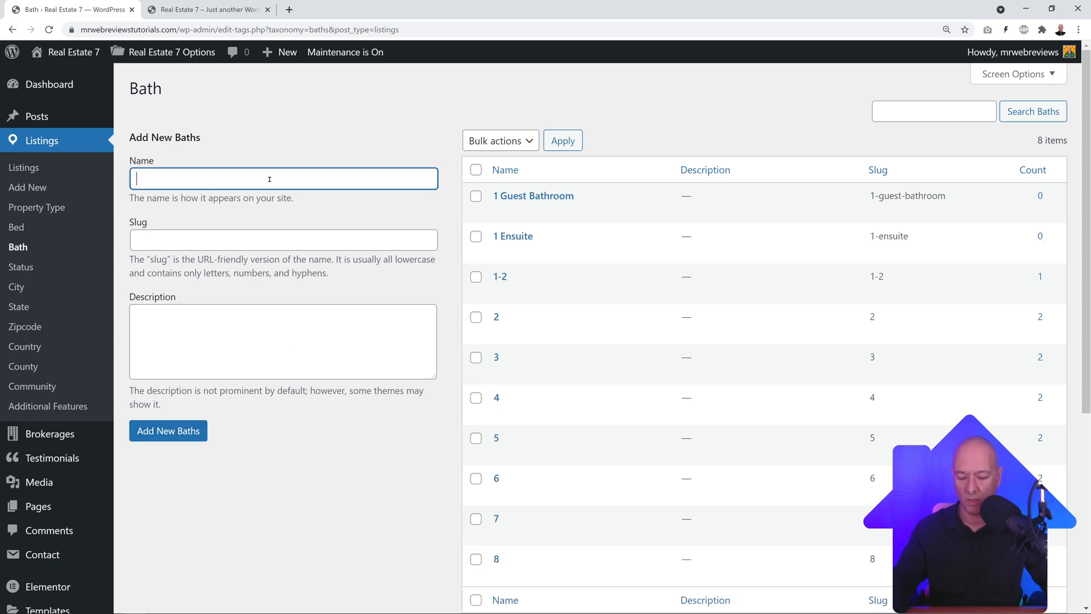
pyautogui.write('1 Commu')
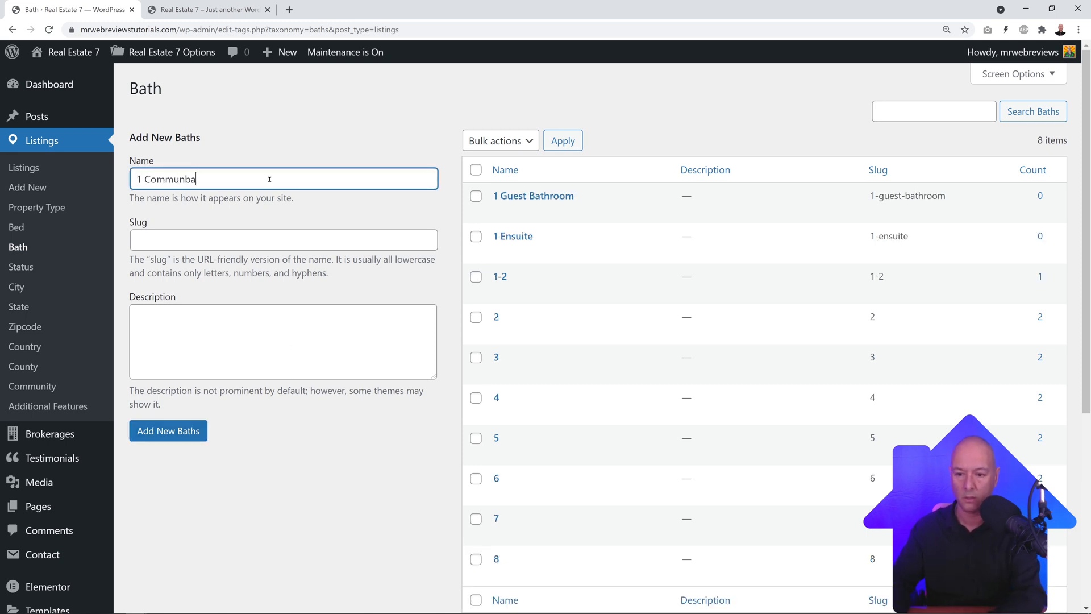
pyautogui.write('na')
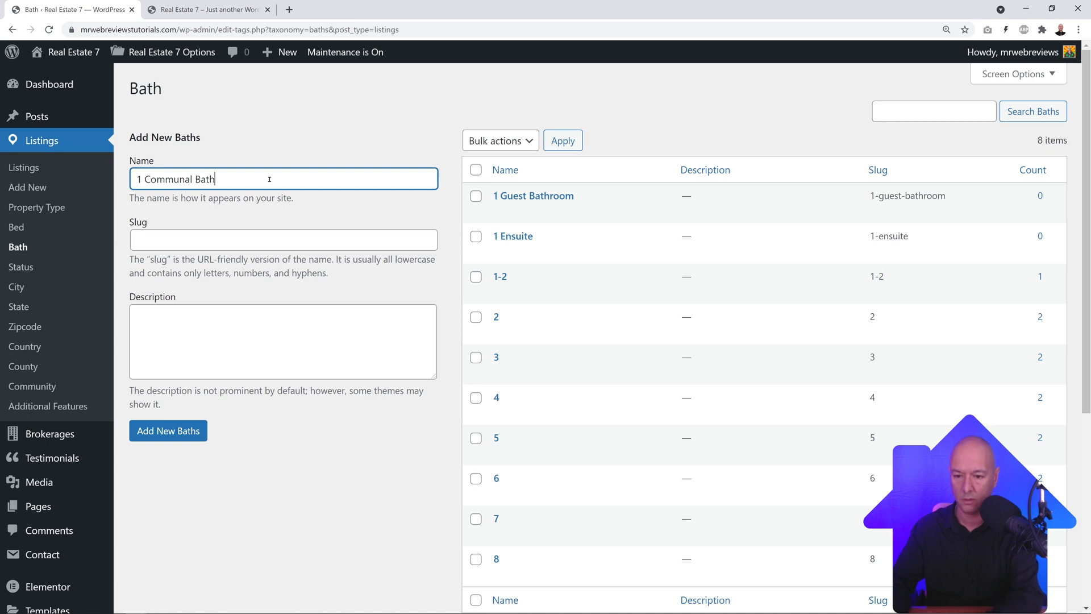
pyautogui.click(171, 431)
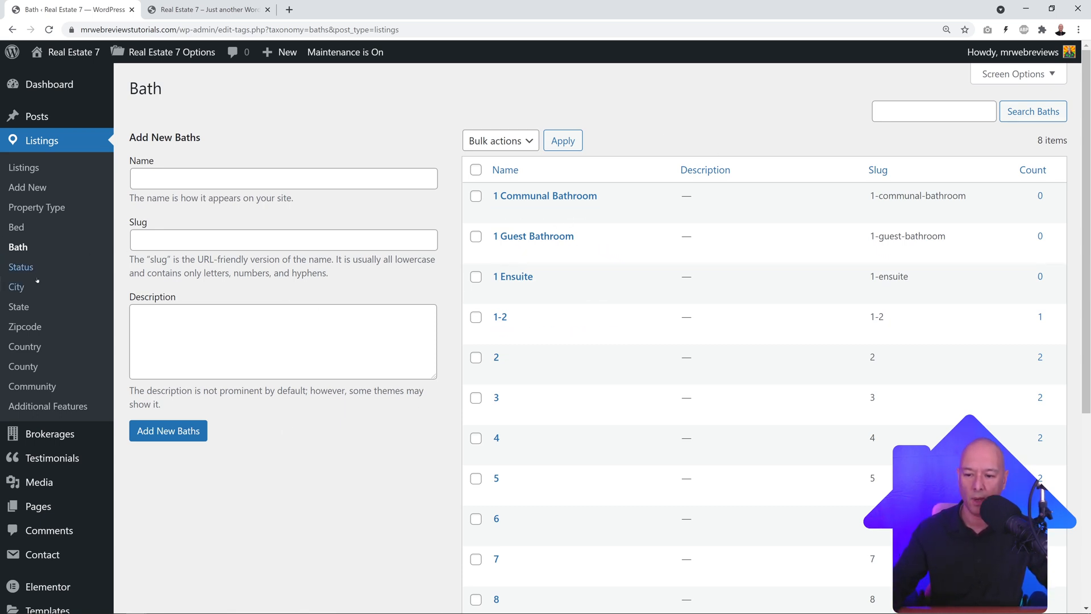
pyautogui.click(21, 266)
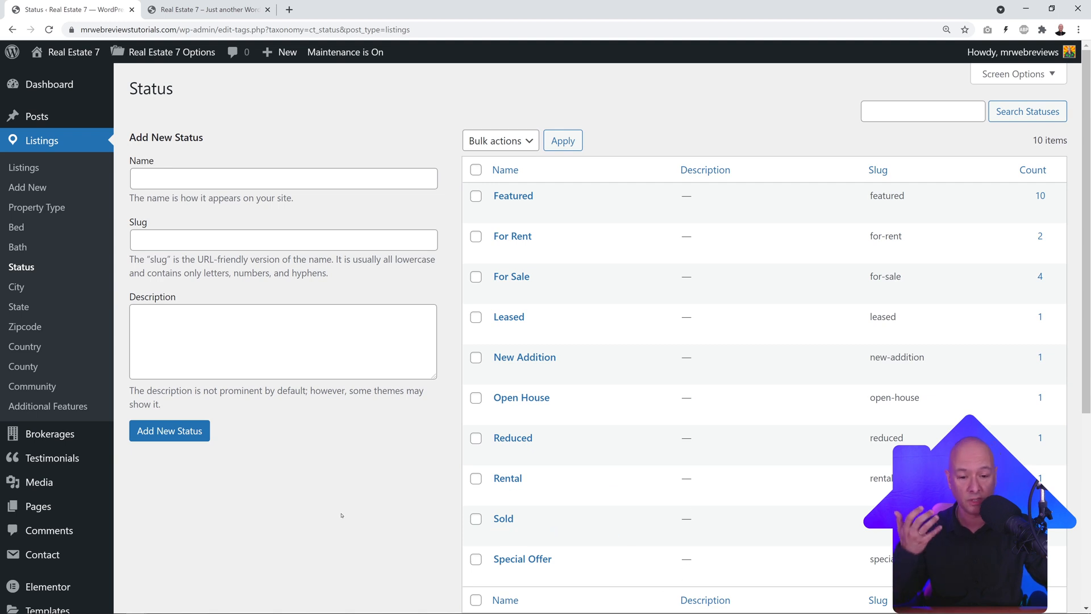
# Step: Add For Lease and Commercial Lease as listing statuses, then go to the City terms
pyautogui.click(336, 180)
pyautogui.write('For')
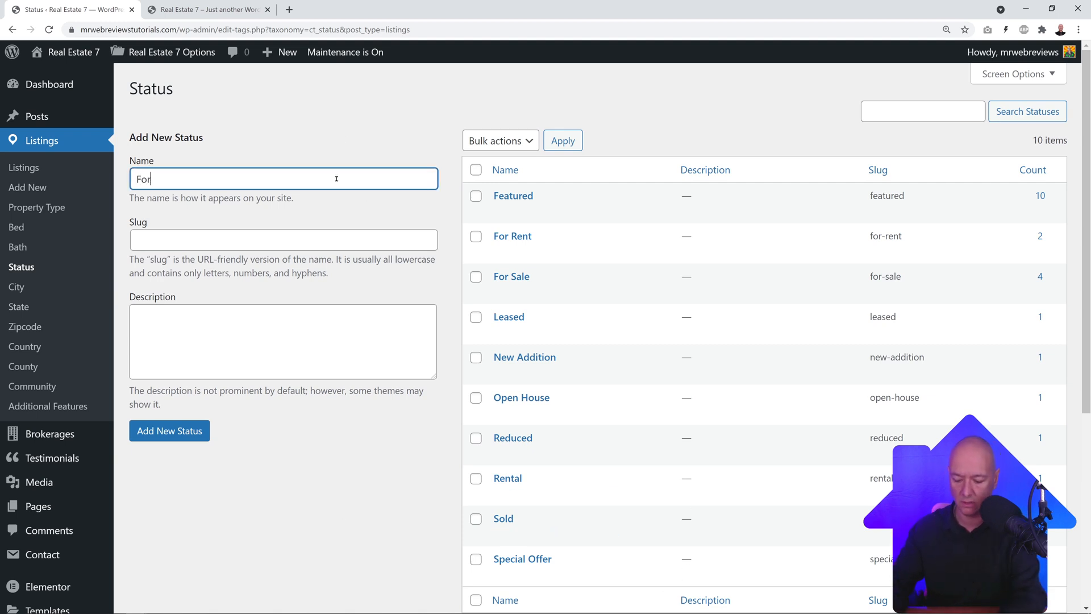
pyautogui.write(' Lease')
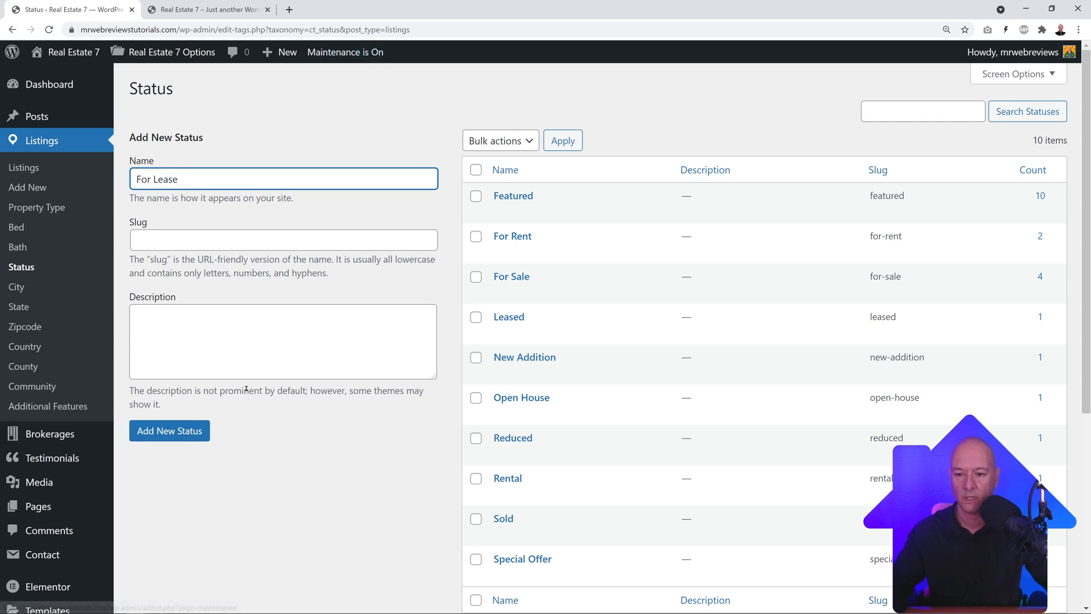
pyautogui.click(194, 438)
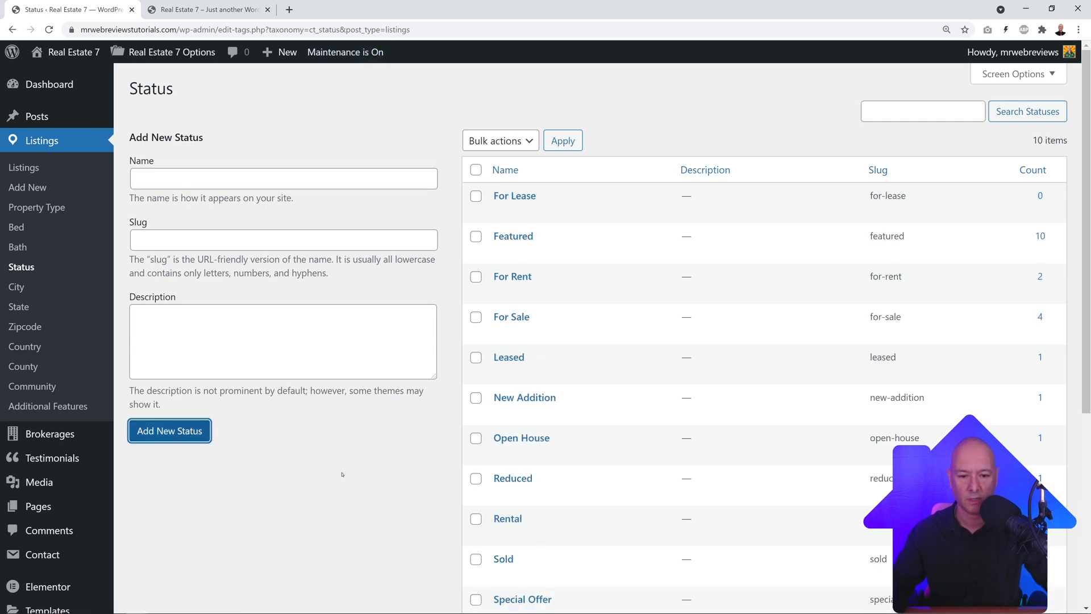
pyautogui.scroll(-2, 393, 476)
pyautogui.scroll(2, 443, 477)
pyautogui.click(284, 179)
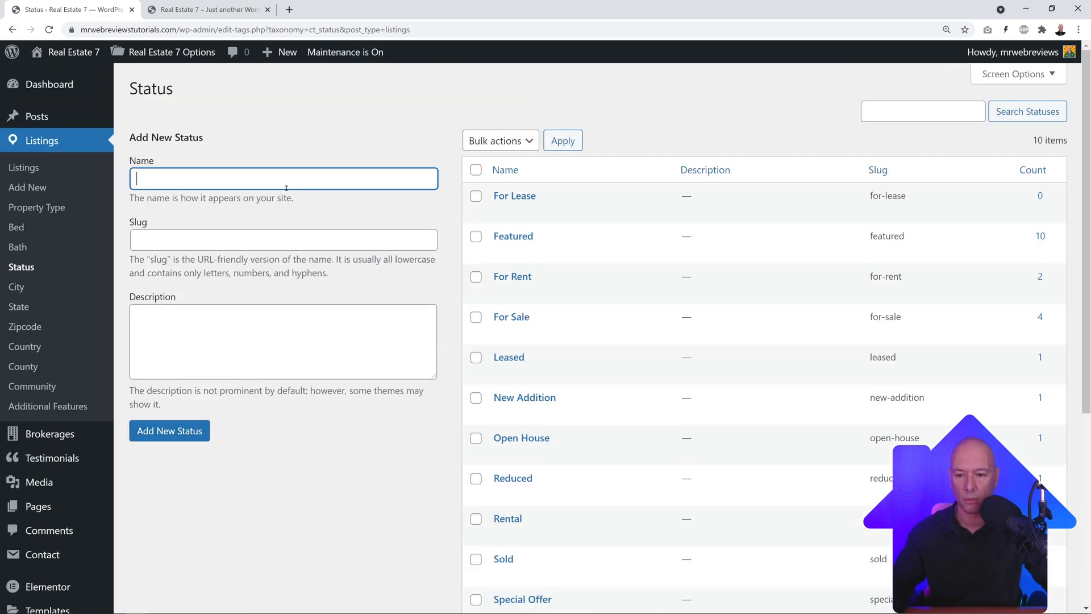
pyautogui.write('Commercial')
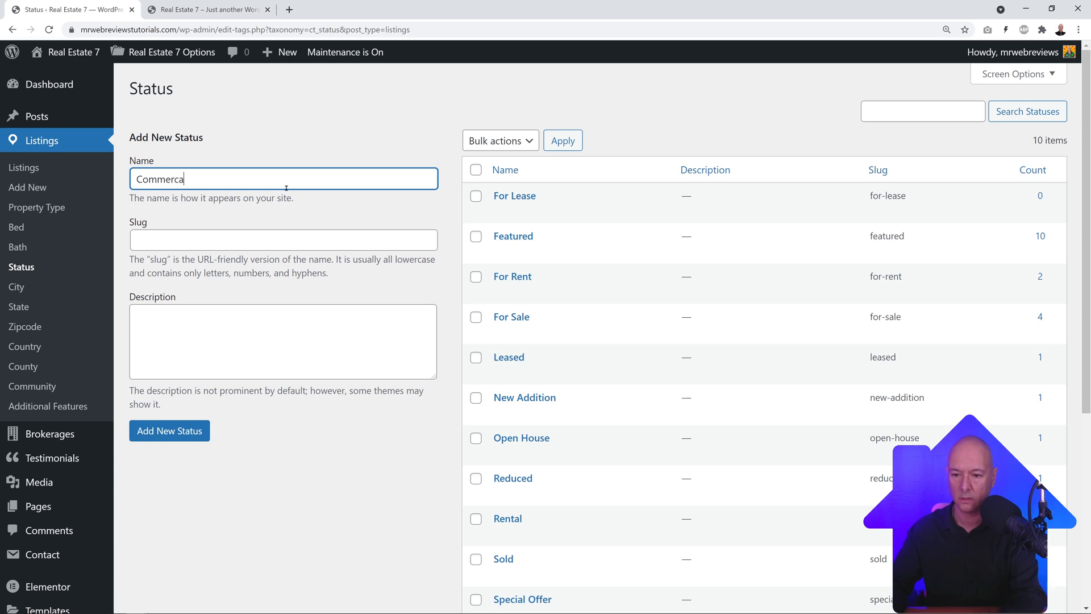
pyautogui.write(' Lease')
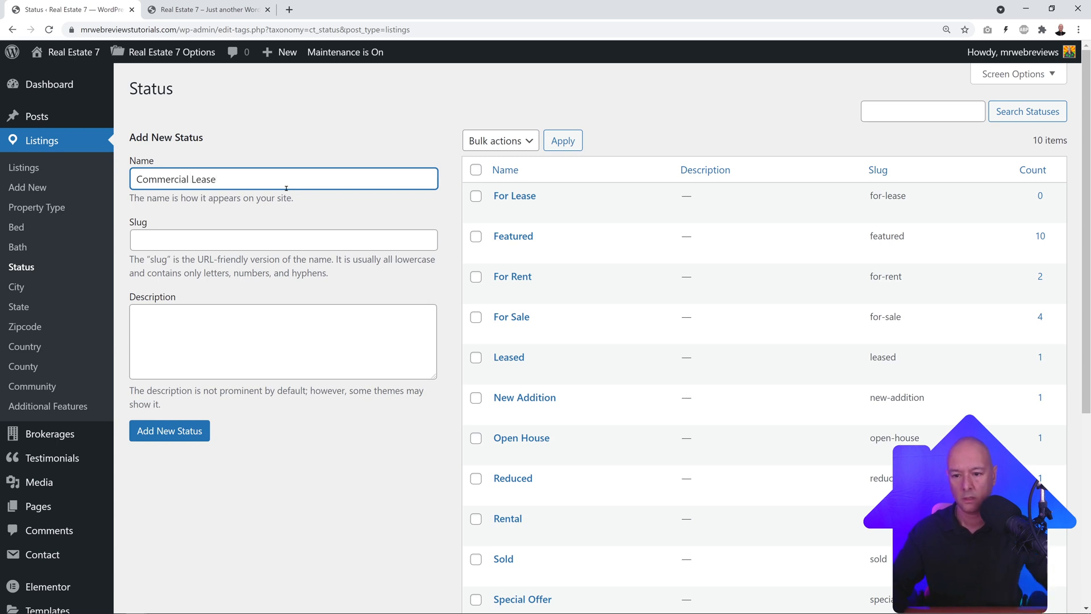
pyautogui.click(196, 432)
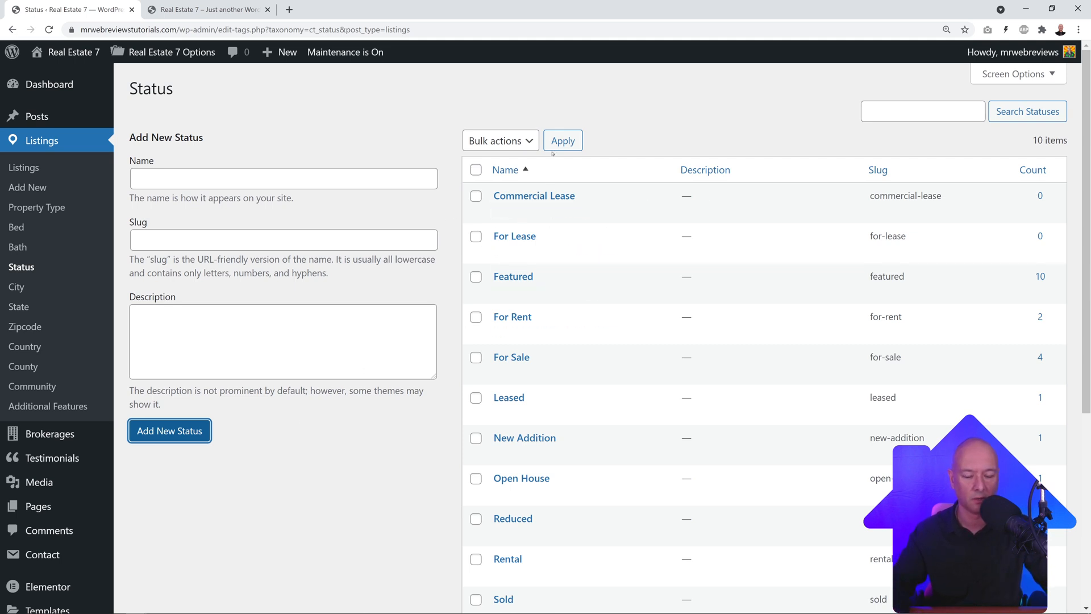
pyautogui.click(259, 103)
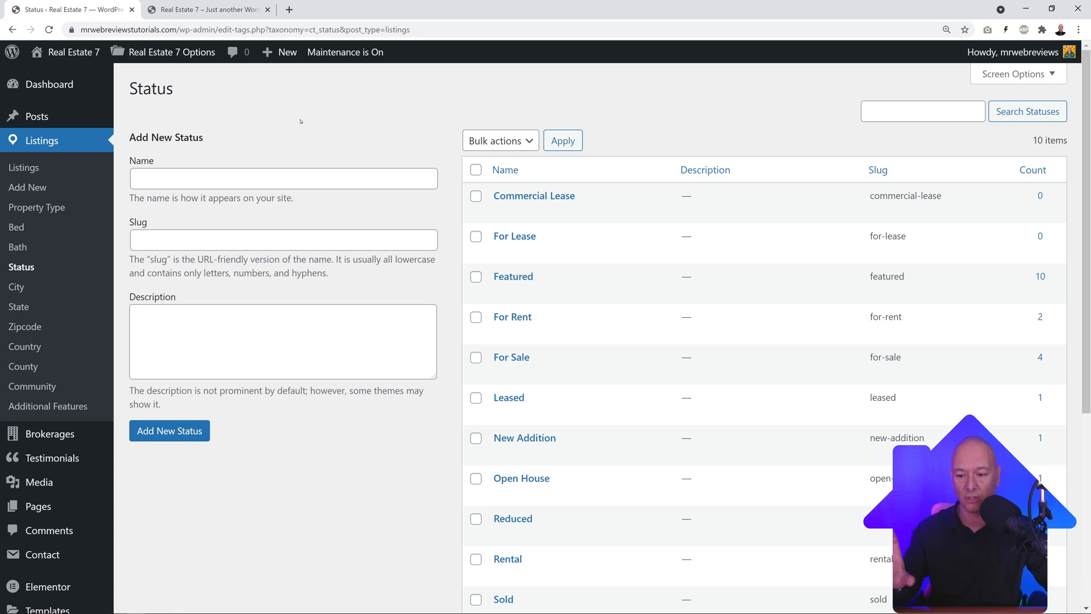
pyautogui.click(25, 287)
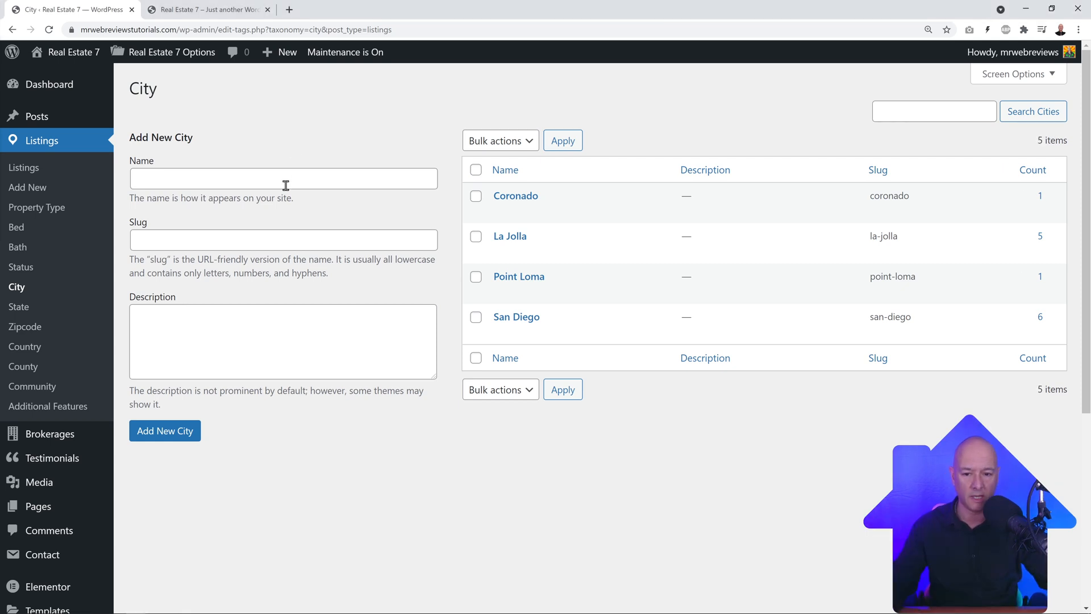
# Step: Add New York as a city, then go to the Community terms
pyautogui.click(287, 182)
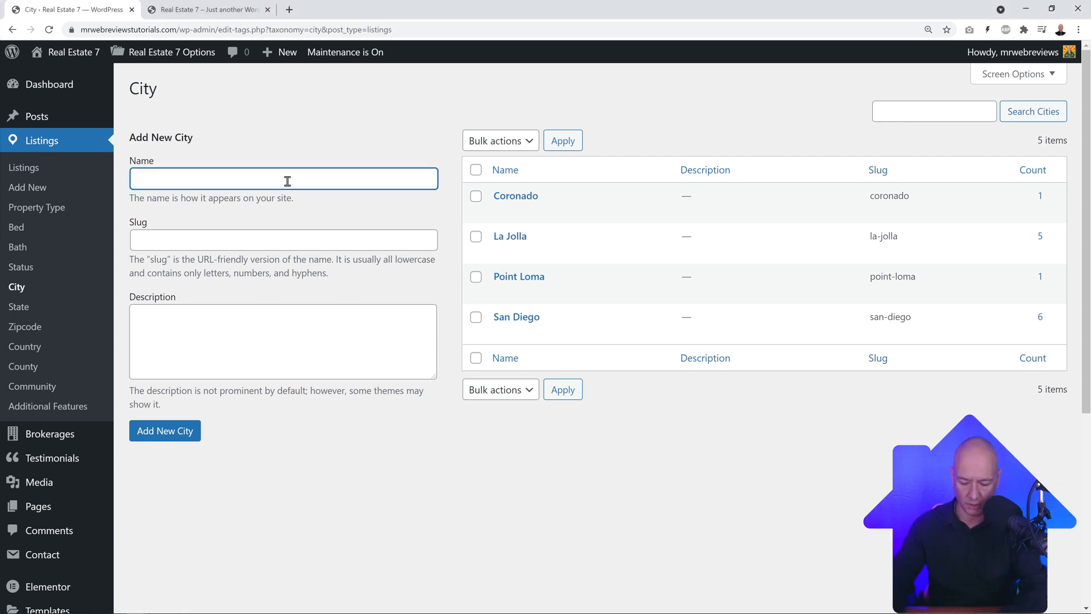
pyautogui.write('New York')
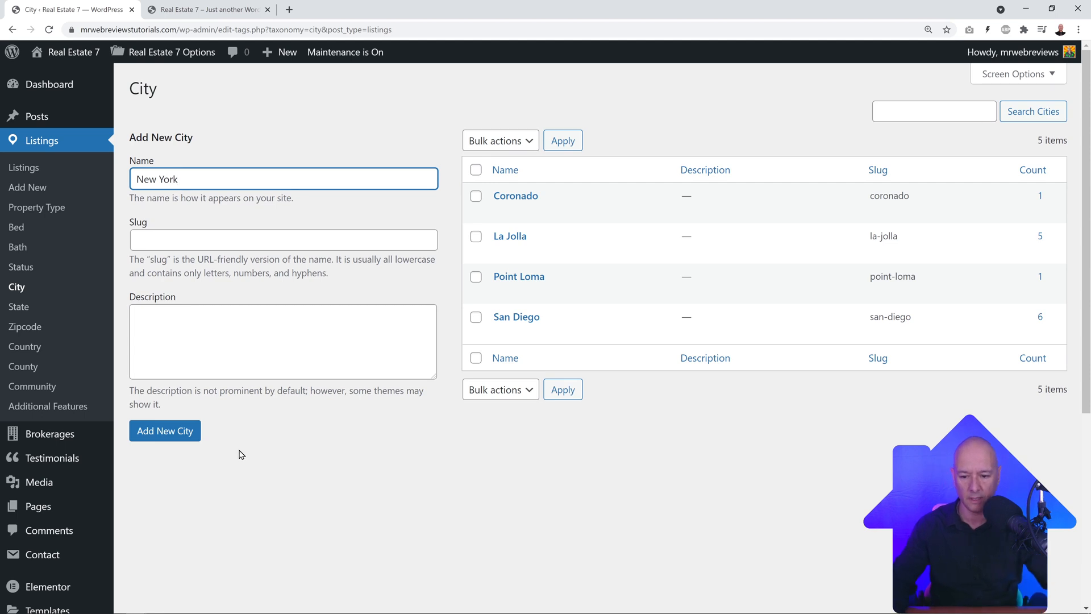
pyautogui.click(194, 435)
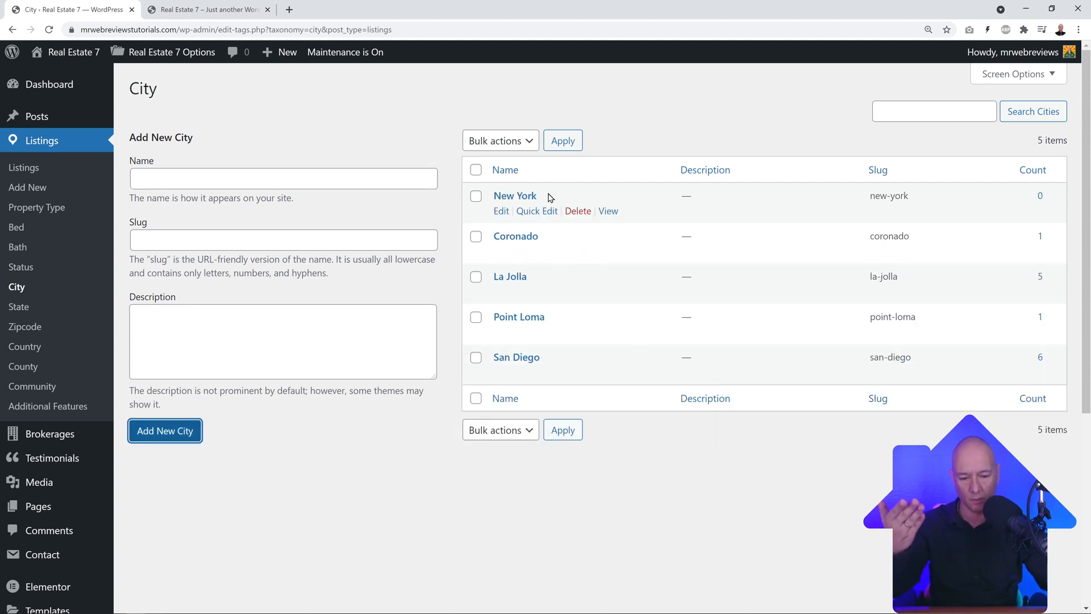
pyautogui.click(354, 147)
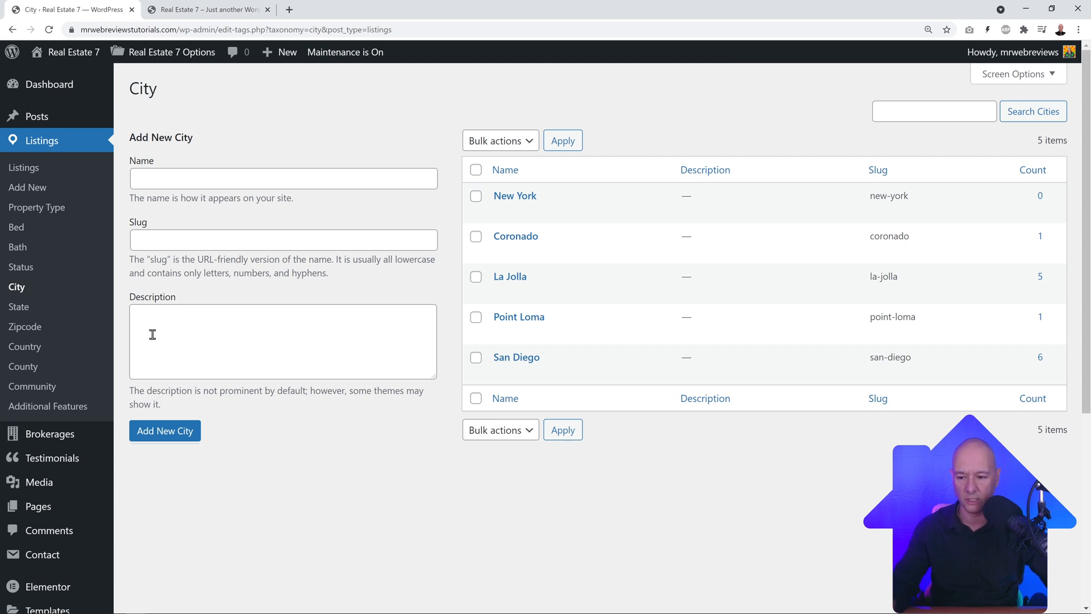
pyautogui.click(46, 394)
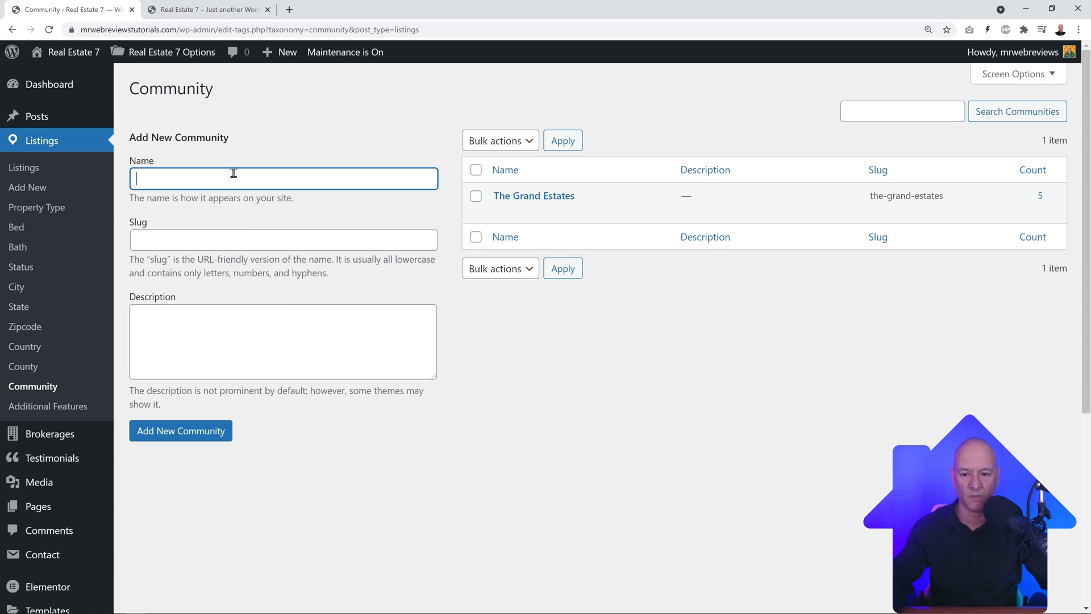
# Step: Add The Bronx and Brooklyn as communities
pyautogui.write('The Bronx')
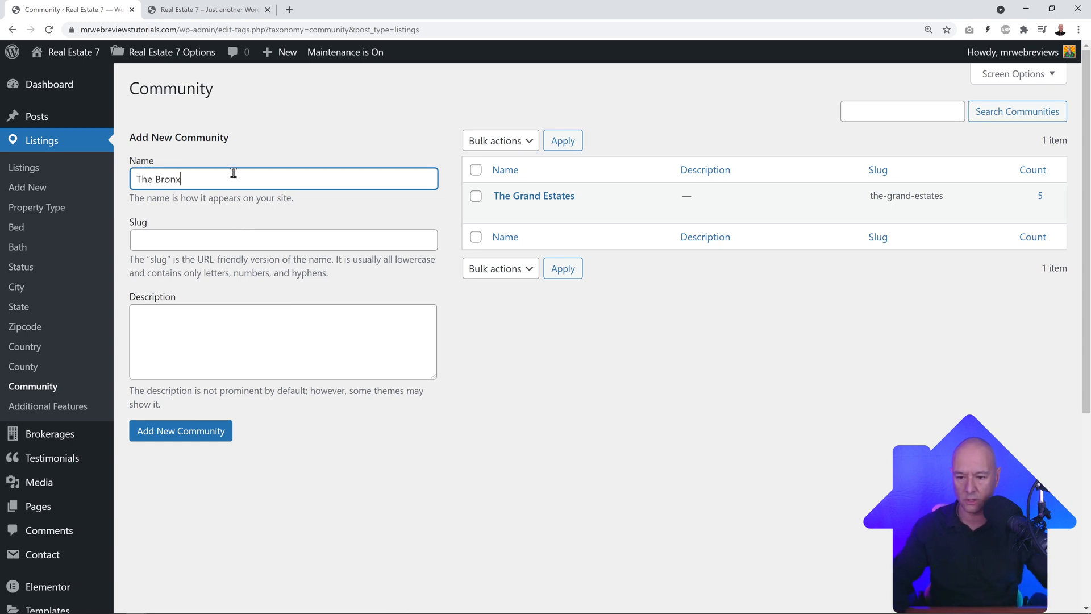
pyautogui.press('Return')
pyautogui.click(221, 177)
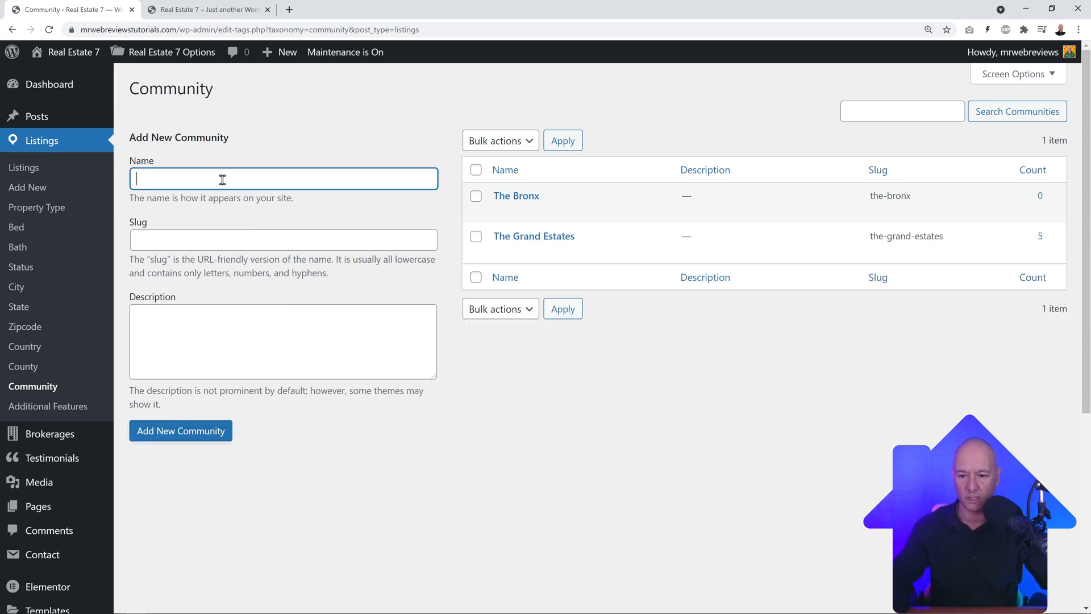
pyautogui.write('Brooklyn')
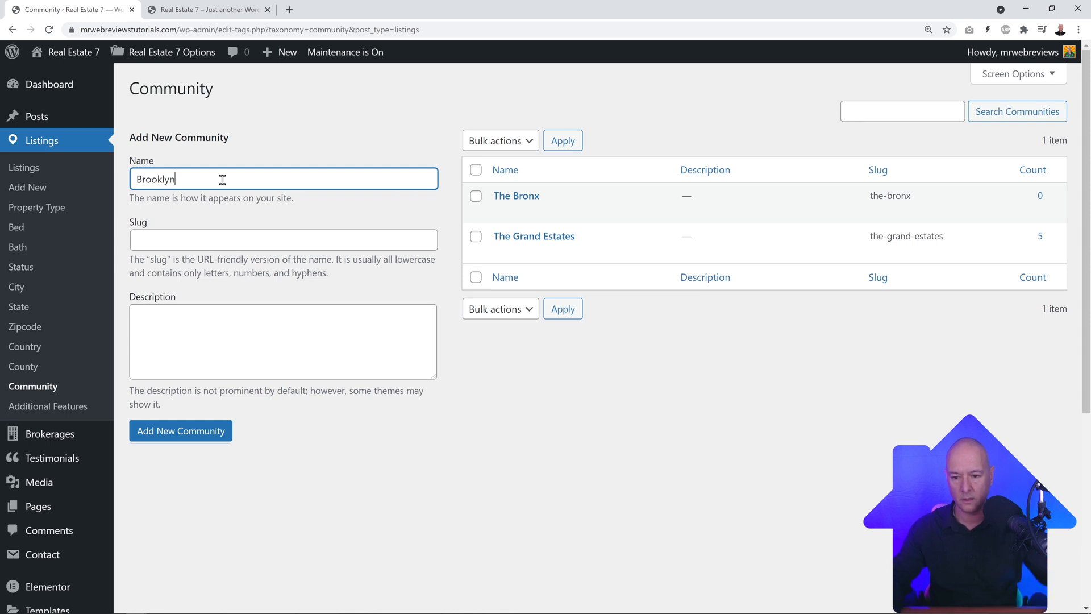
pyautogui.click(196, 435)
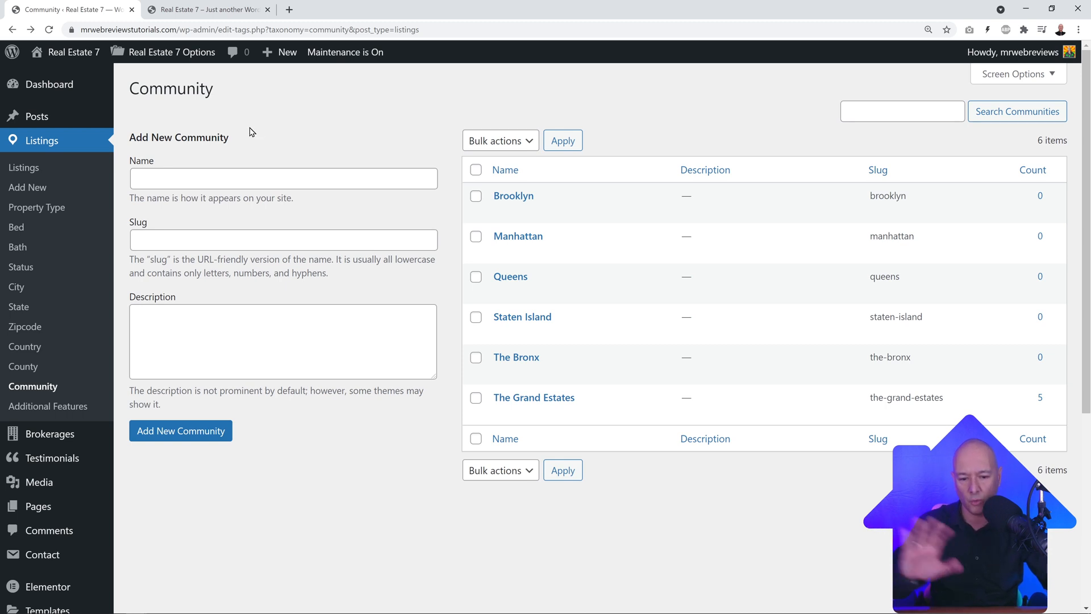
pyautogui.scroll(-5, 74, 355)
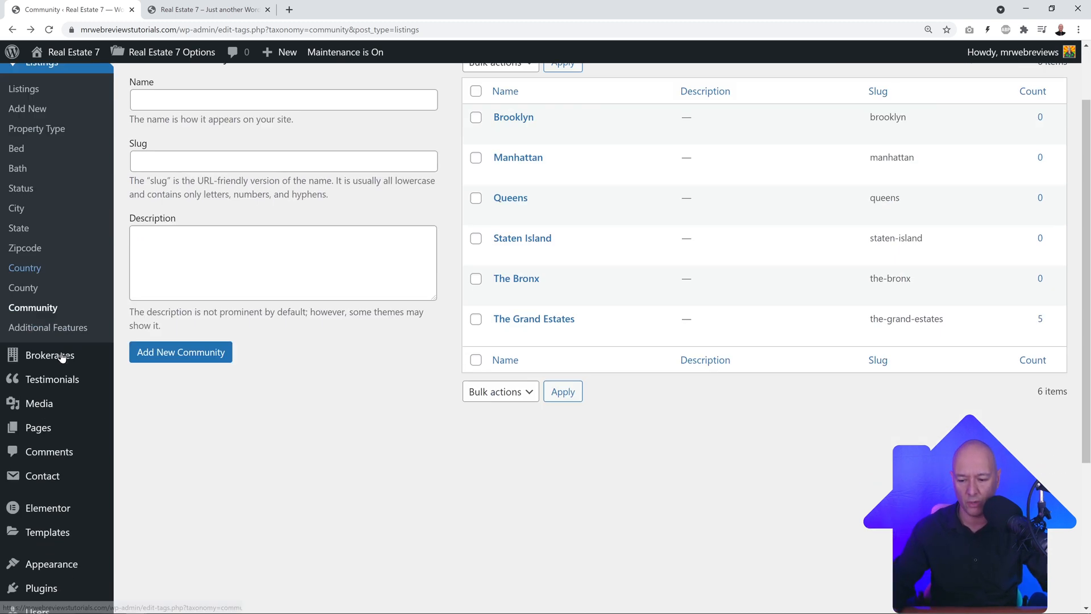
pyautogui.moveTo(47, 567)
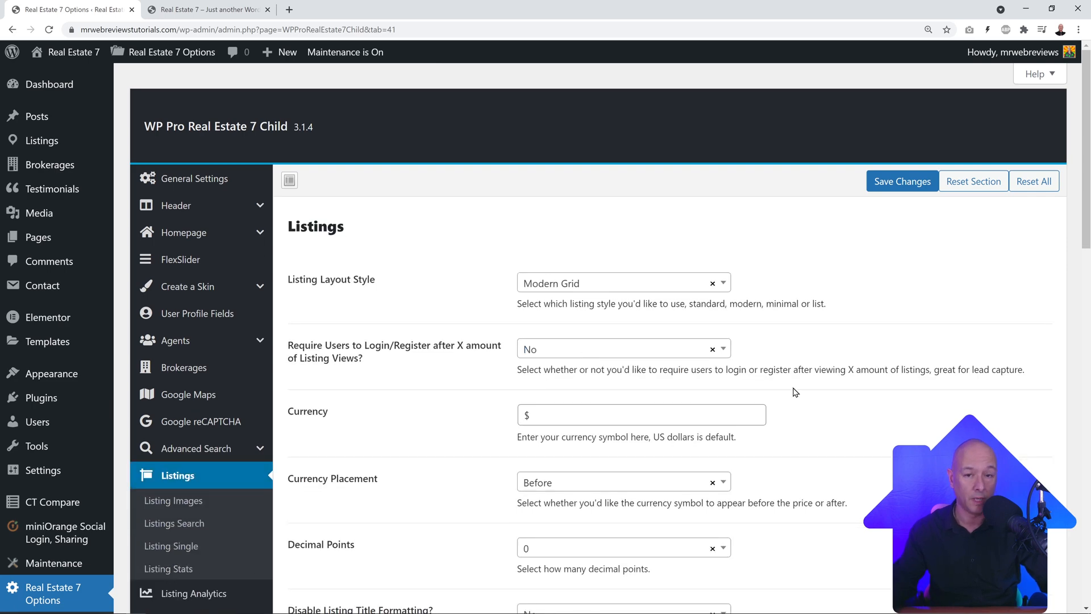
# Step: Set the Community/Municipality label to Borough in Real Estate 7 Listings options and save
pyautogui.scroll(-3, 795, 392)
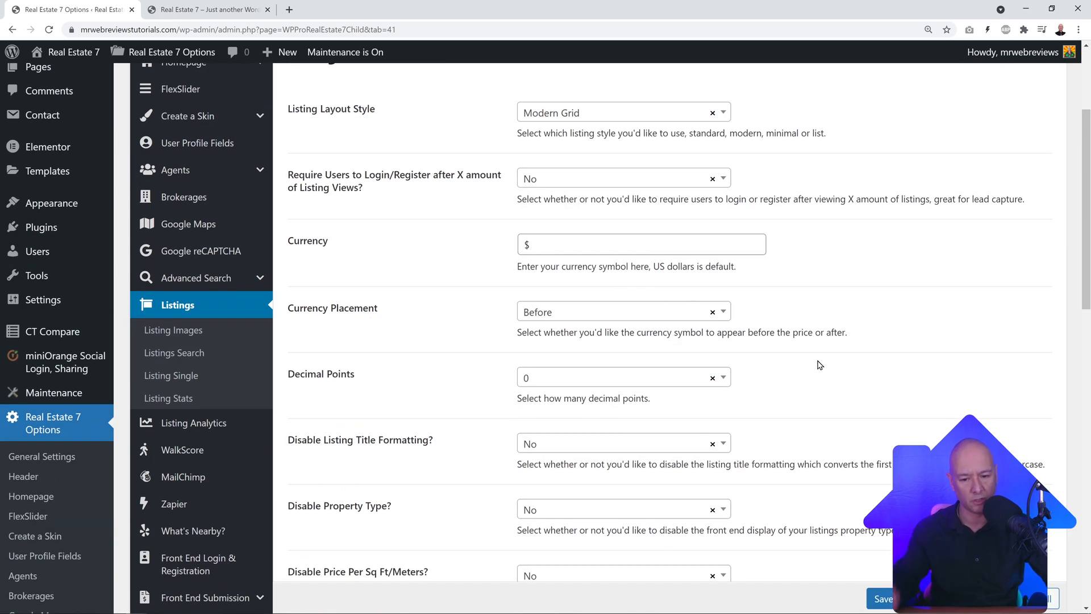
pyautogui.scroll(-2, 820, 364)
pyautogui.scroll(-3, 822, 363)
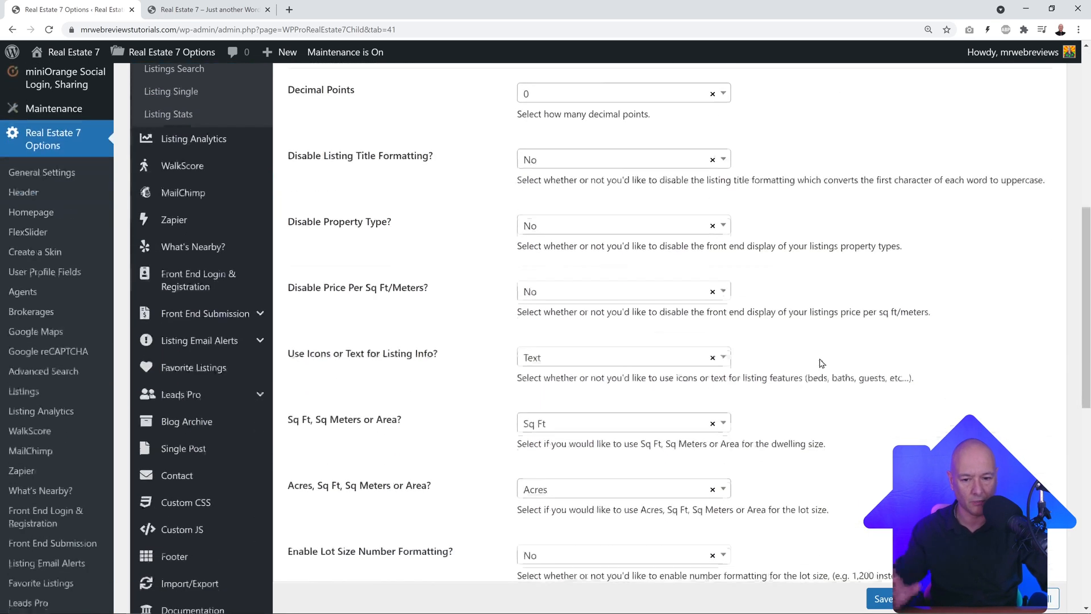
pyautogui.scroll(-9, 822, 363)
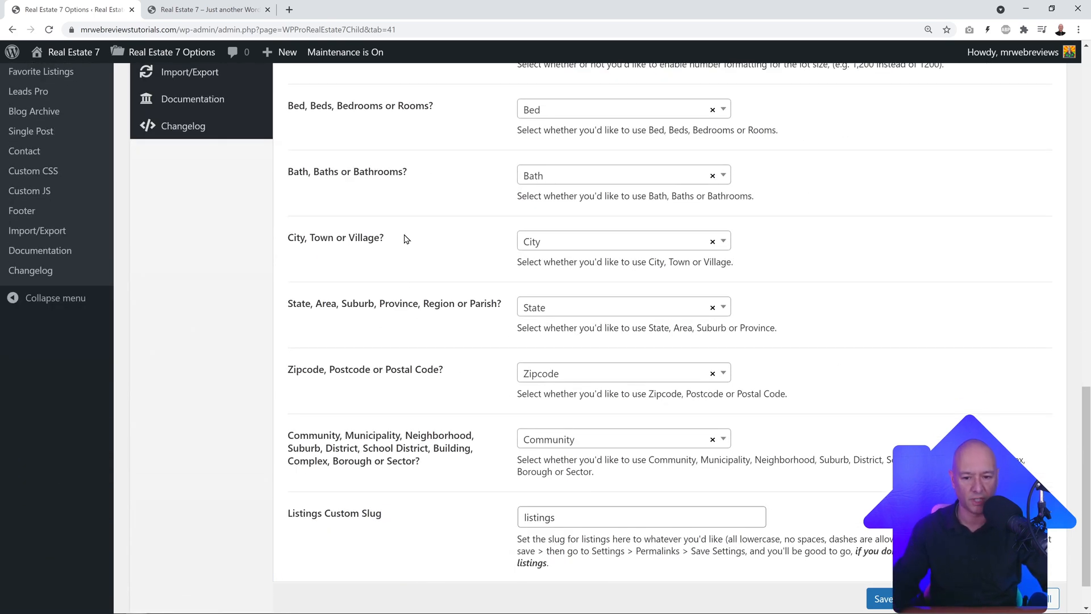
pyautogui.scroll(-1, 370, 259)
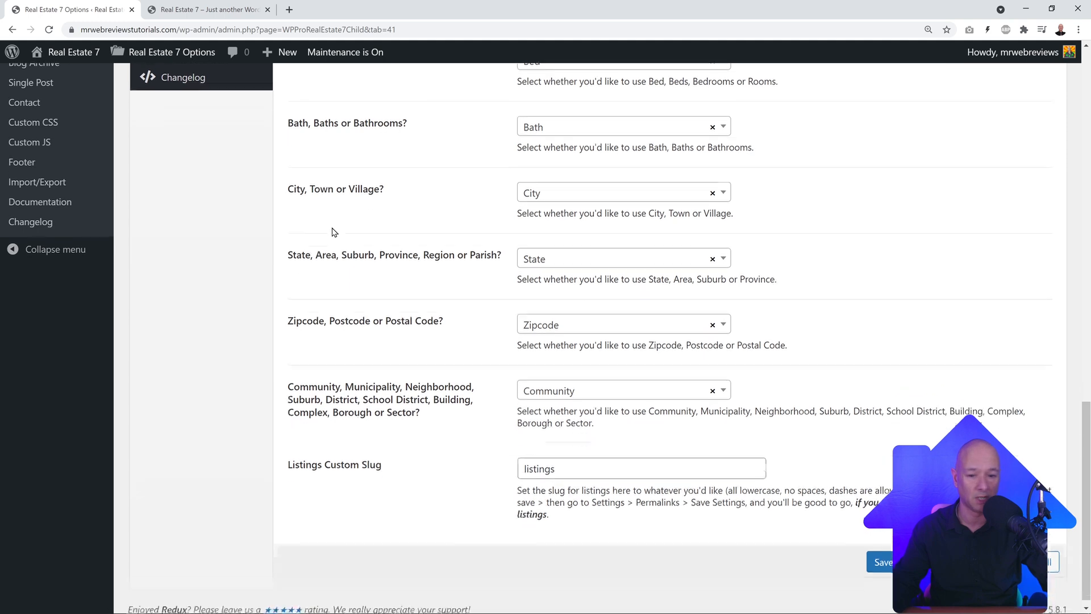
pyautogui.scroll(-1, 353, 242)
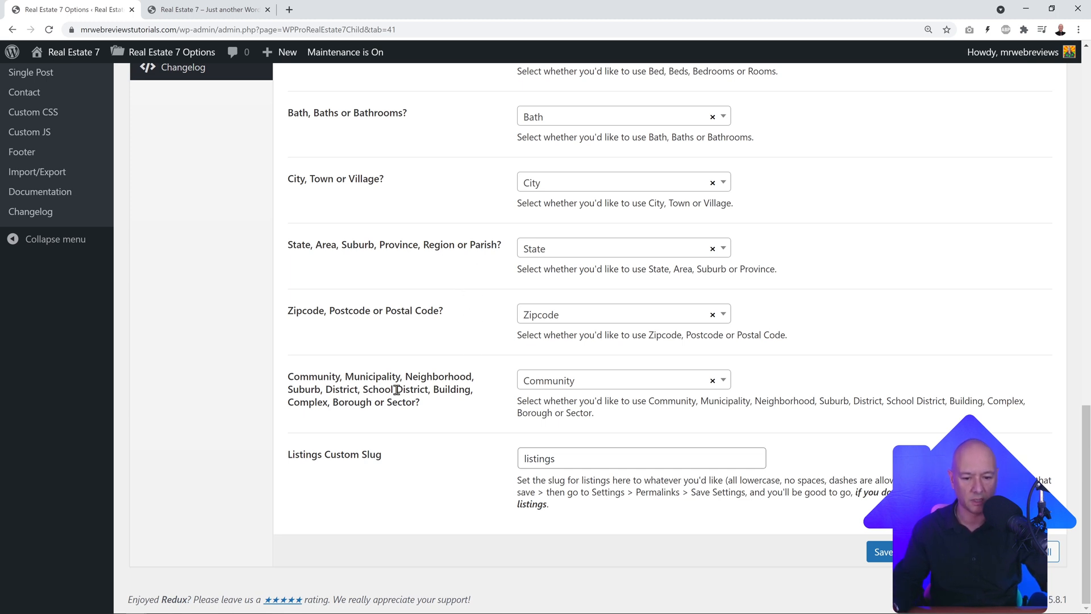
pyautogui.click(724, 382)
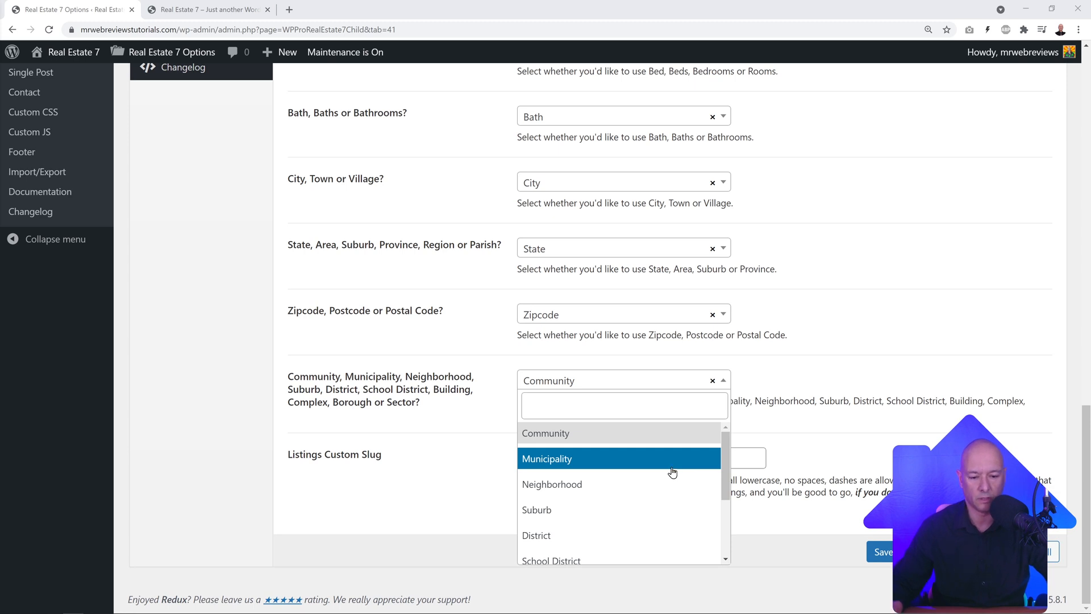
pyautogui.scroll(-4, 672, 471)
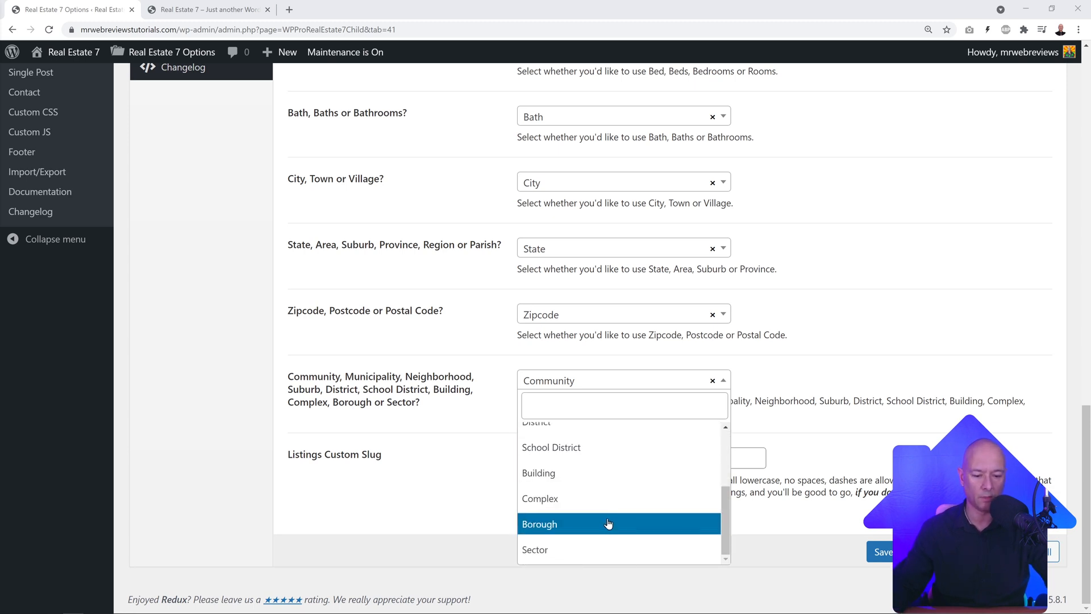
pyautogui.click(578, 529)
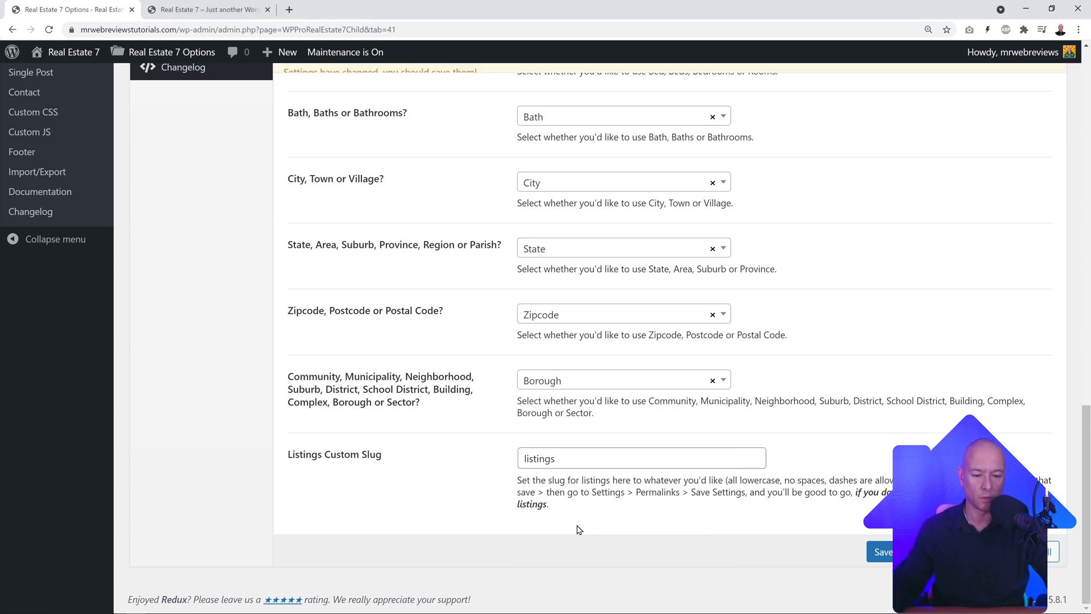
pyautogui.click(878, 556)
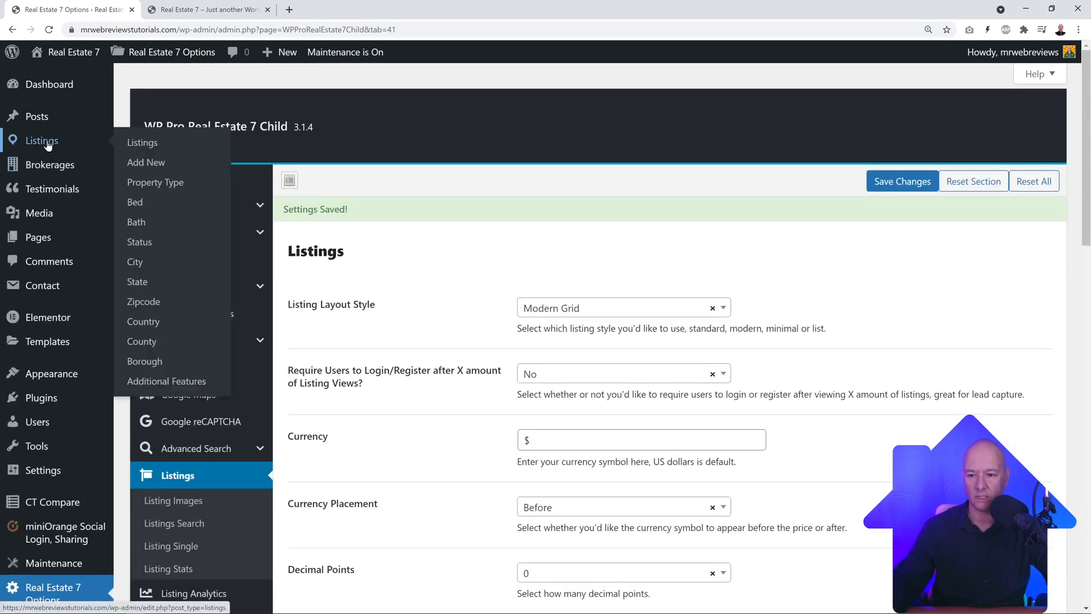
# Step: Check the Borough terms page, then return to the table of all listings
pyautogui.click(45, 142)
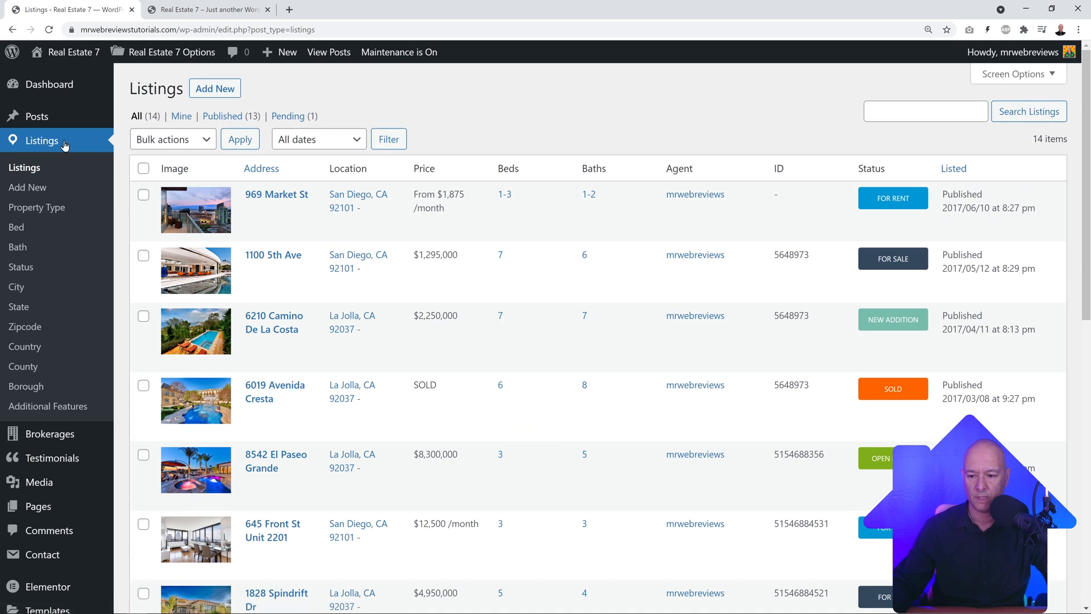
pyautogui.click(39, 391)
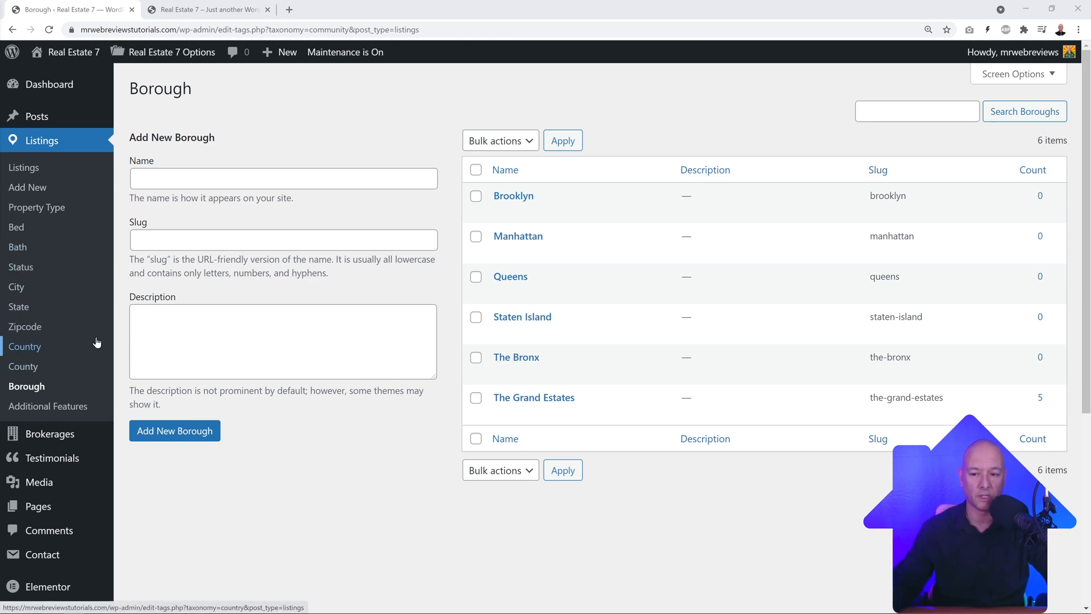
pyautogui.click(33, 169)
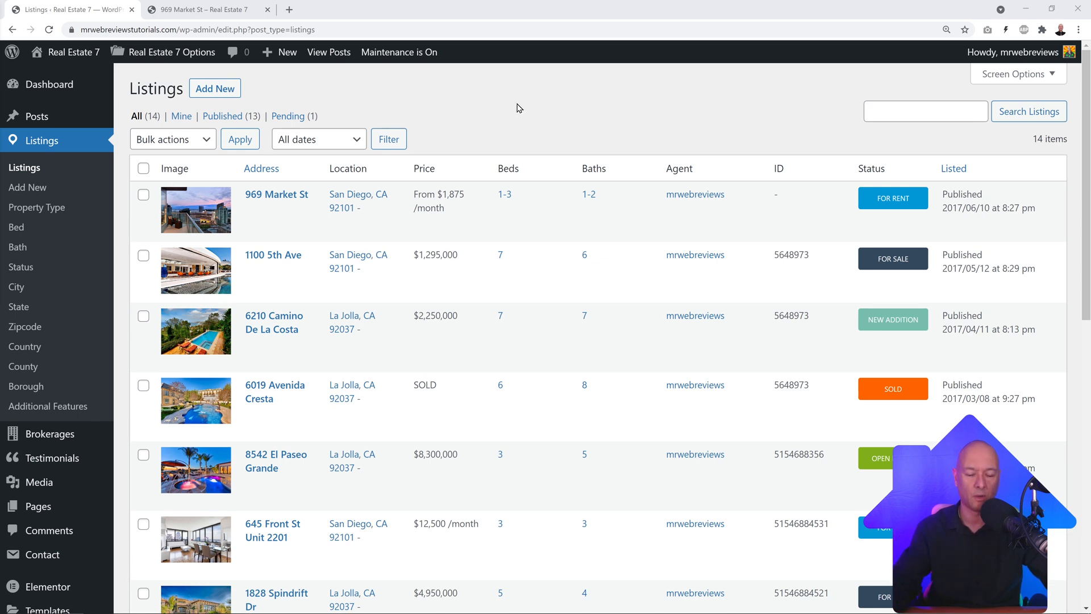
# Step: Open the 969 Market St listing for editing and preview its front-end page
pyautogui.click(296, 197)
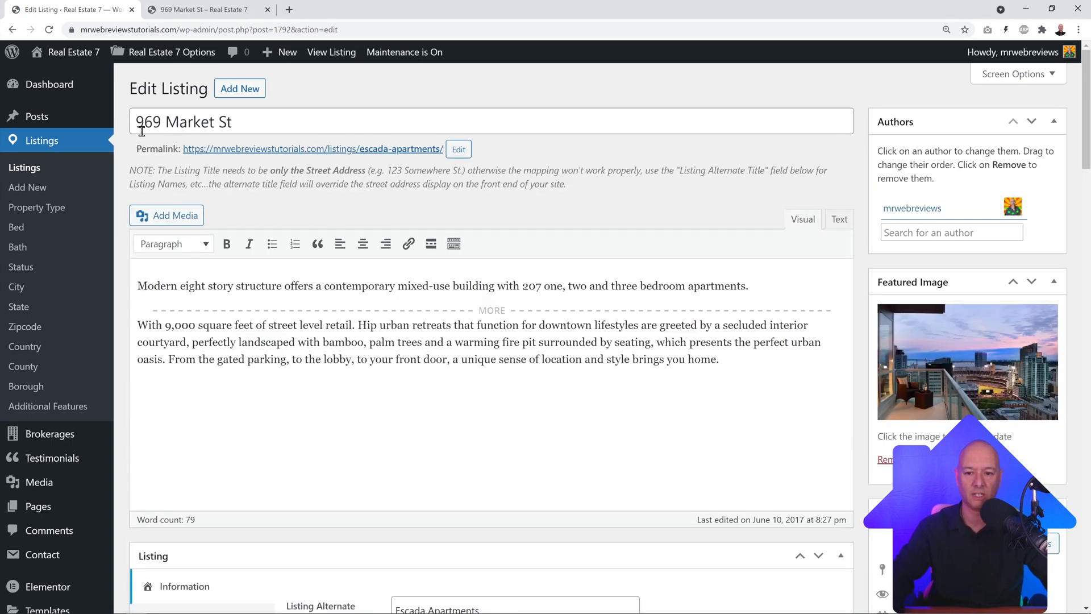
pyautogui.click(226, 8)
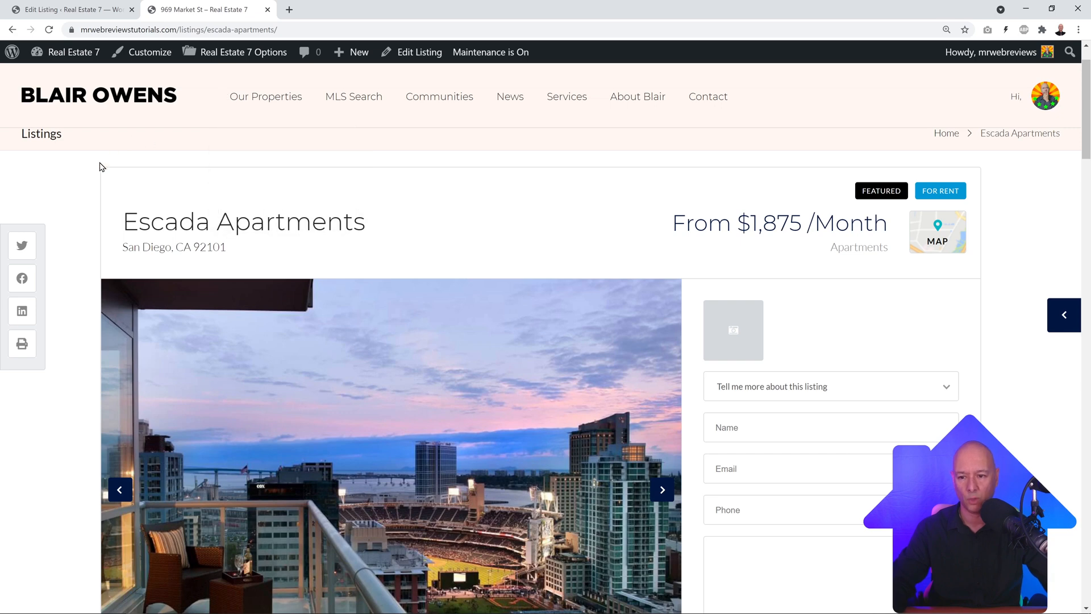
pyautogui.scroll(-2, 568, 378)
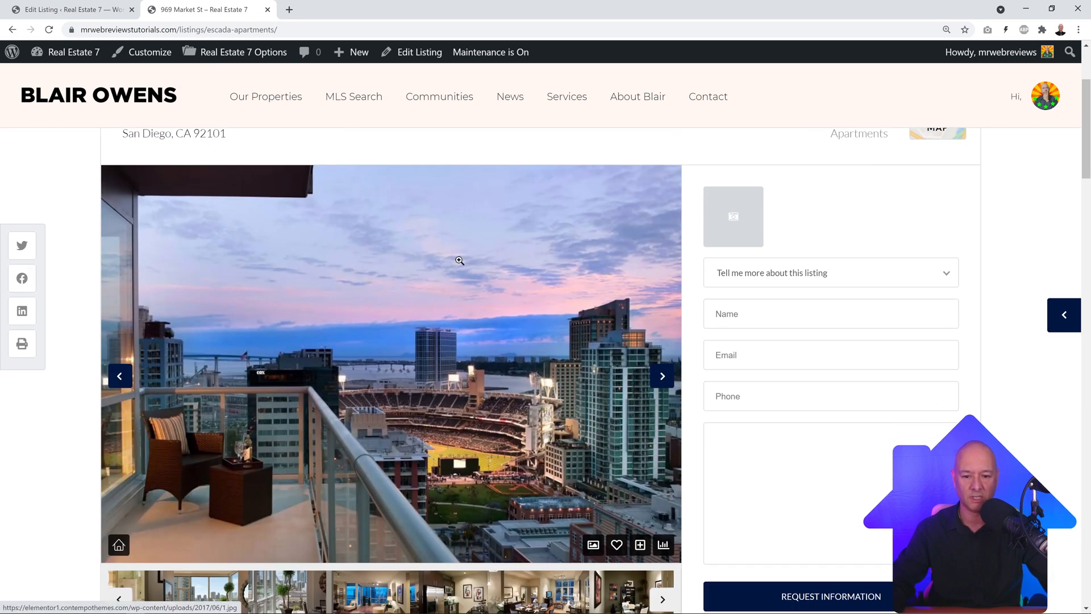
pyautogui.scroll(3, 458, 260)
pyautogui.click(82, 10)
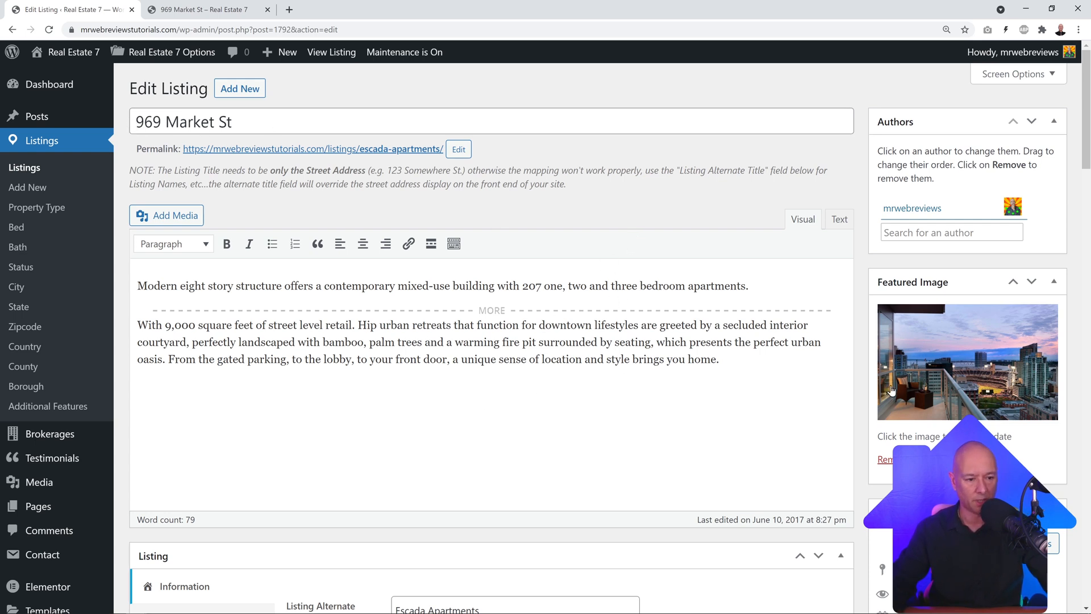
# Step: Check the Escada Apartments title on the live page, then return to the editor
pyautogui.scroll(-6, 812, 352)
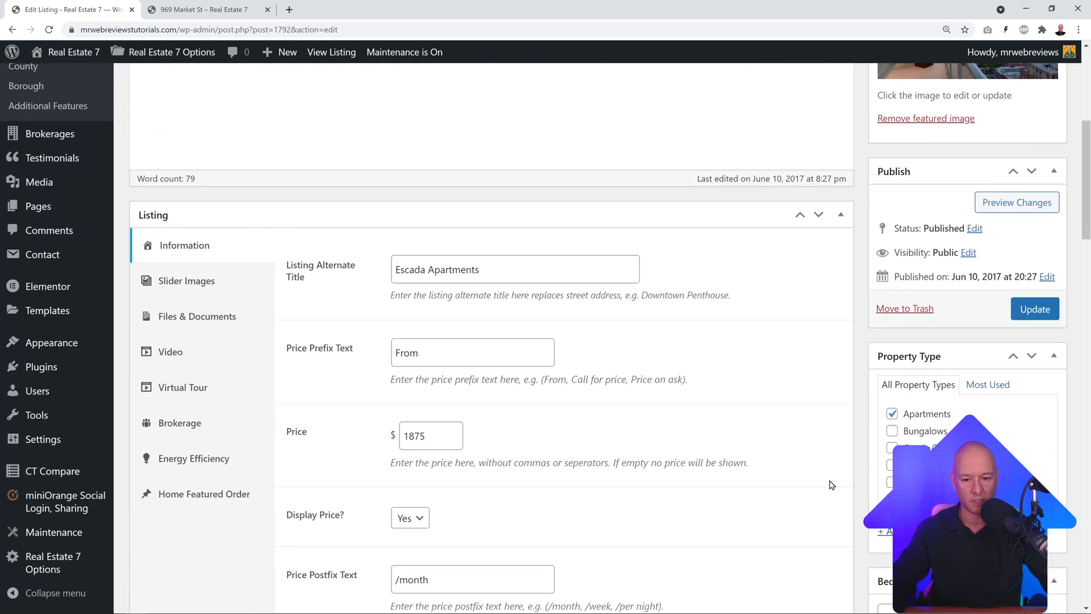
pyautogui.scroll(-1, 831, 485)
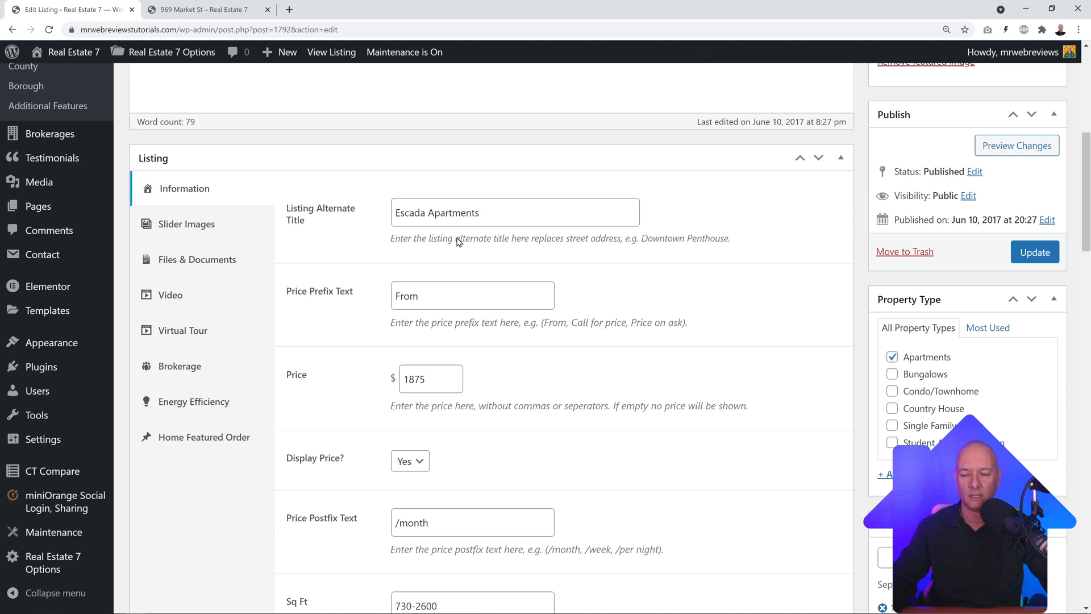
pyautogui.click(202, 10)
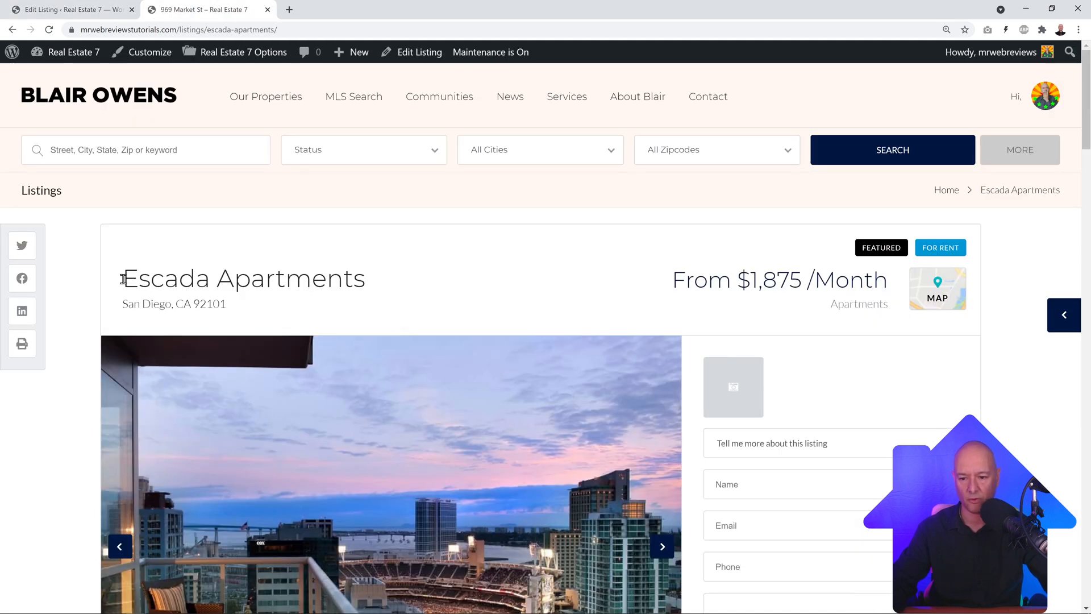
pyautogui.moveTo(123, 279); pyautogui.dragTo(362, 279)
pyautogui.click(432, 288)
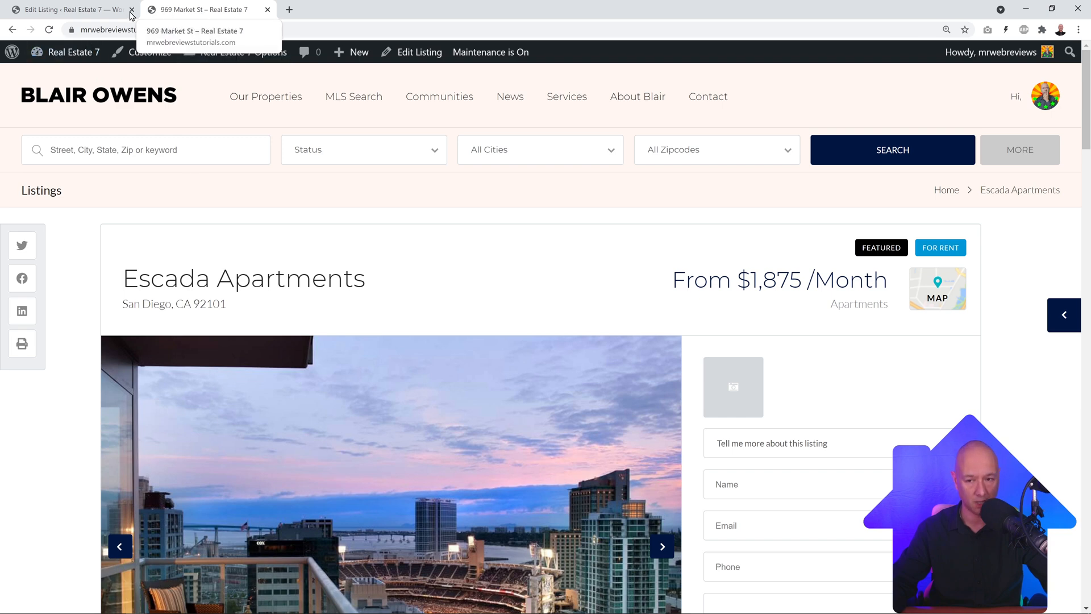
pyautogui.hotkey('ctrl', 'shift', 'Tab')
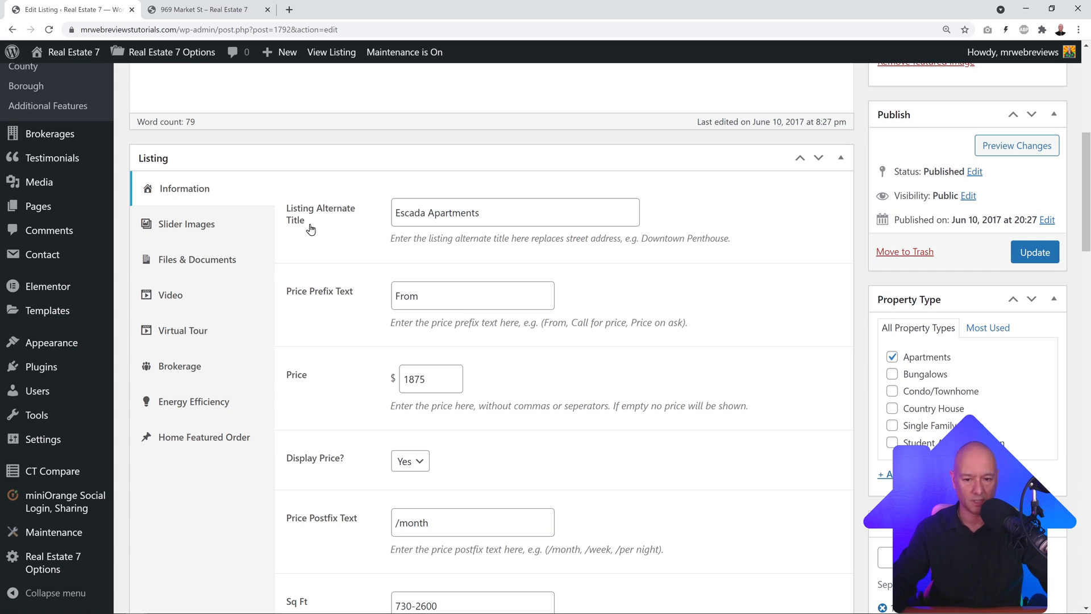
pyautogui.moveTo(395, 216); pyautogui.dragTo(496, 216)
pyautogui.click(495, 217)
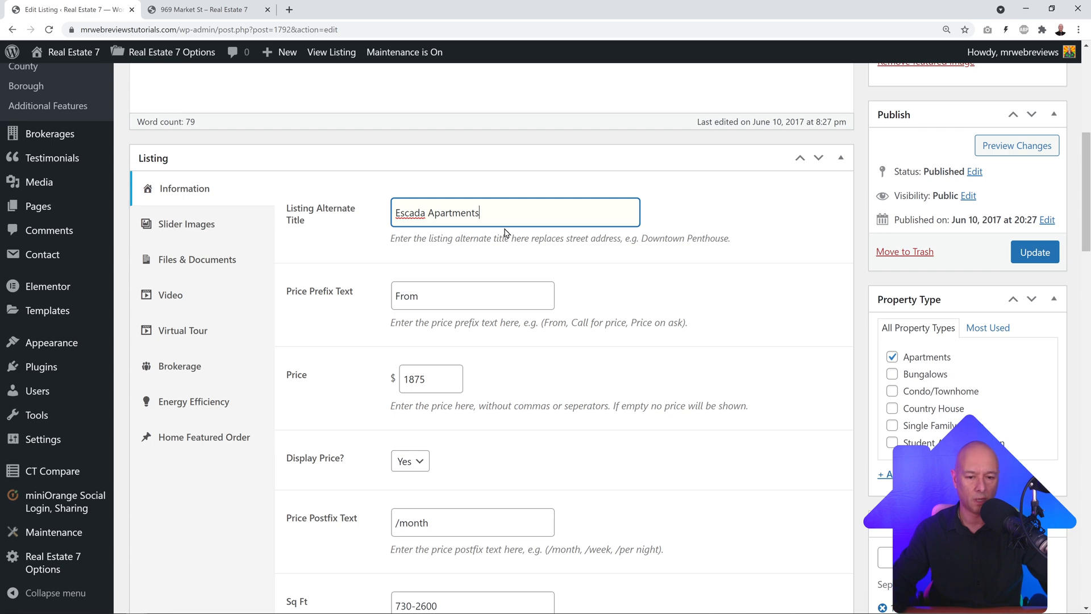
pyautogui.scroll(7, 469, 254)
pyautogui.moveTo(144, 126); pyautogui.dragTo(270, 126)
pyautogui.scroll(-3, 405, 356)
pyautogui.scroll(3, 403, 355)
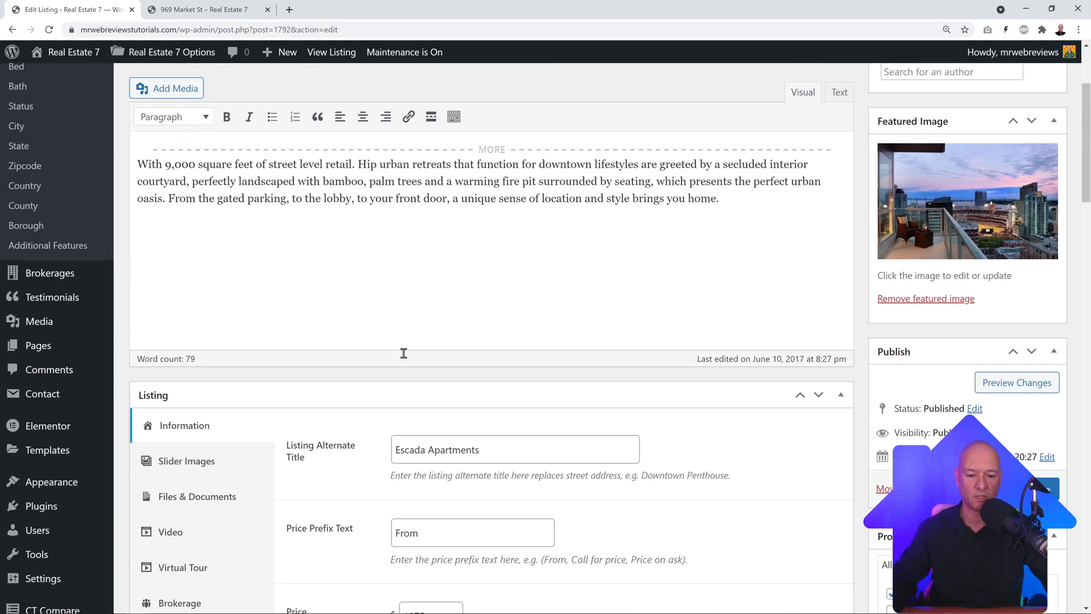
pyautogui.scroll(-3, 428, 426)
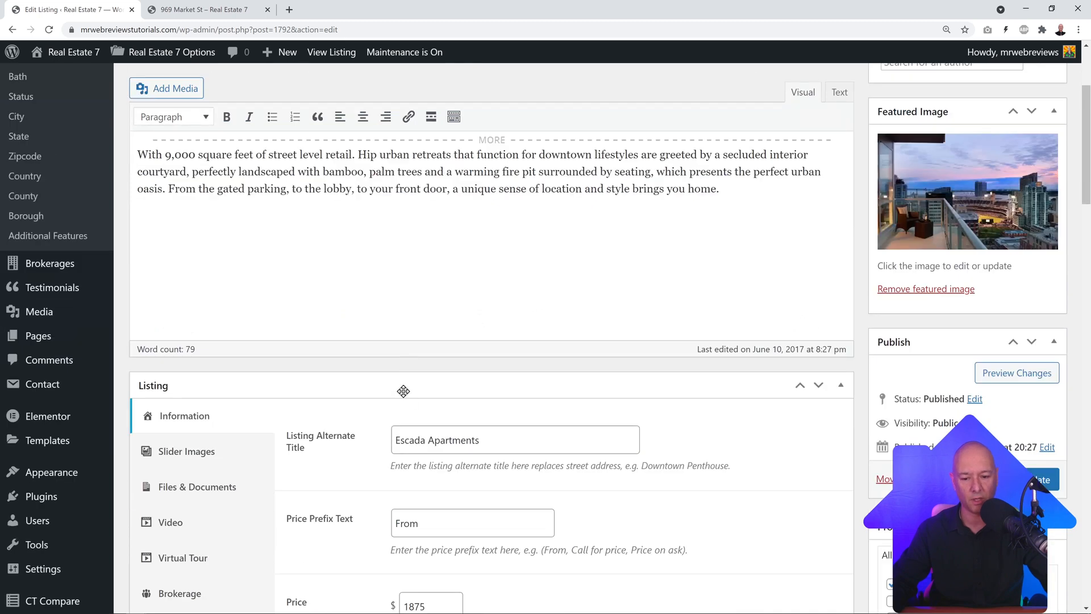
pyautogui.scroll(3, 404, 391)
pyautogui.scroll(-4, 487, 290)
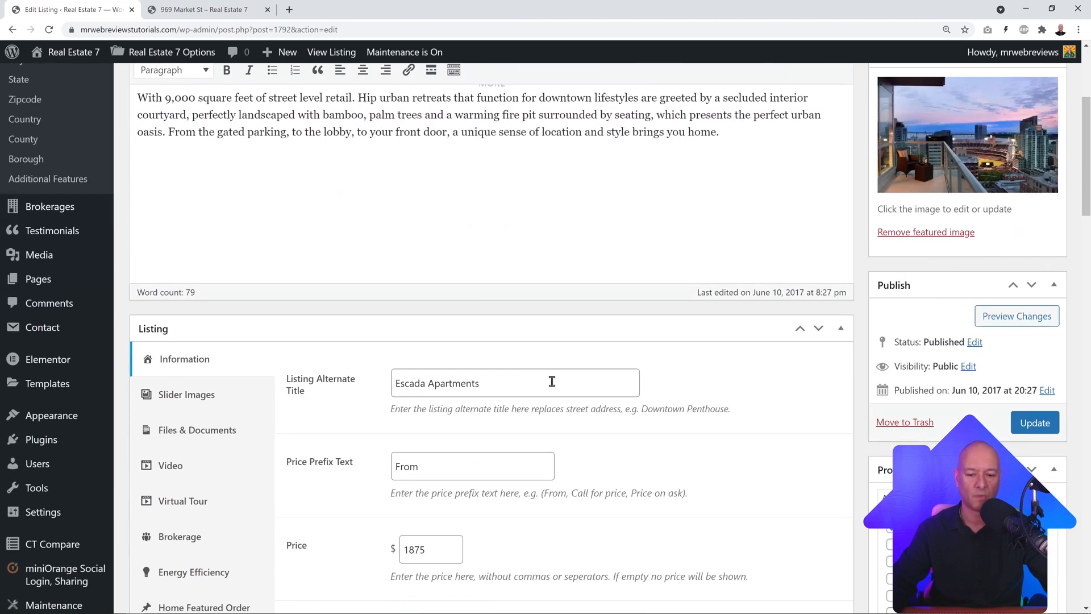
pyautogui.scroll(4, 552, 388)
pyautogui.scroll(-5, 560, 264)
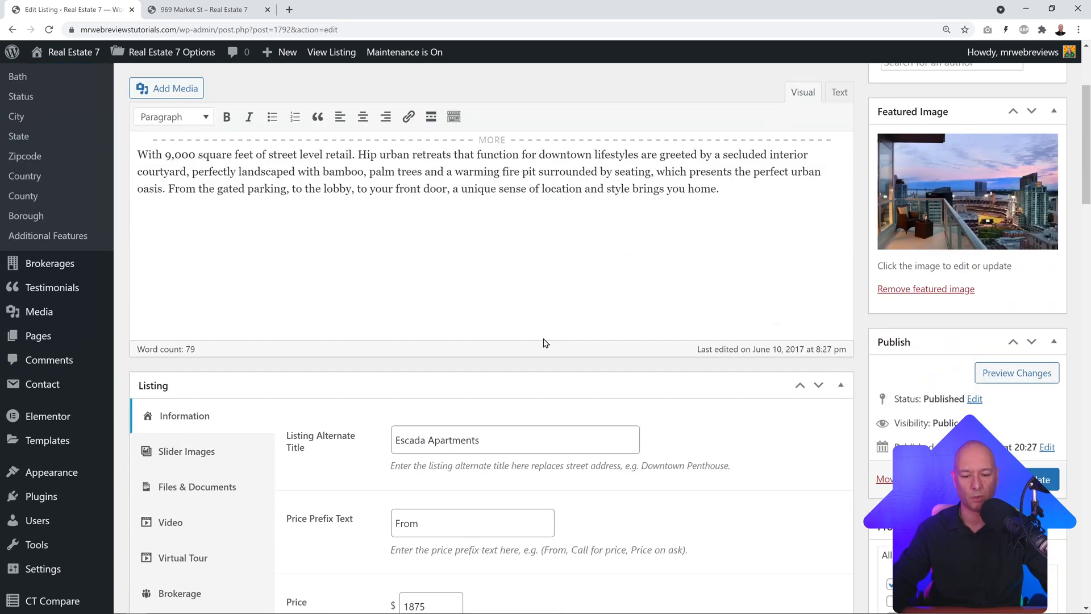
pyautogui.scroll(-3, 540, 338)
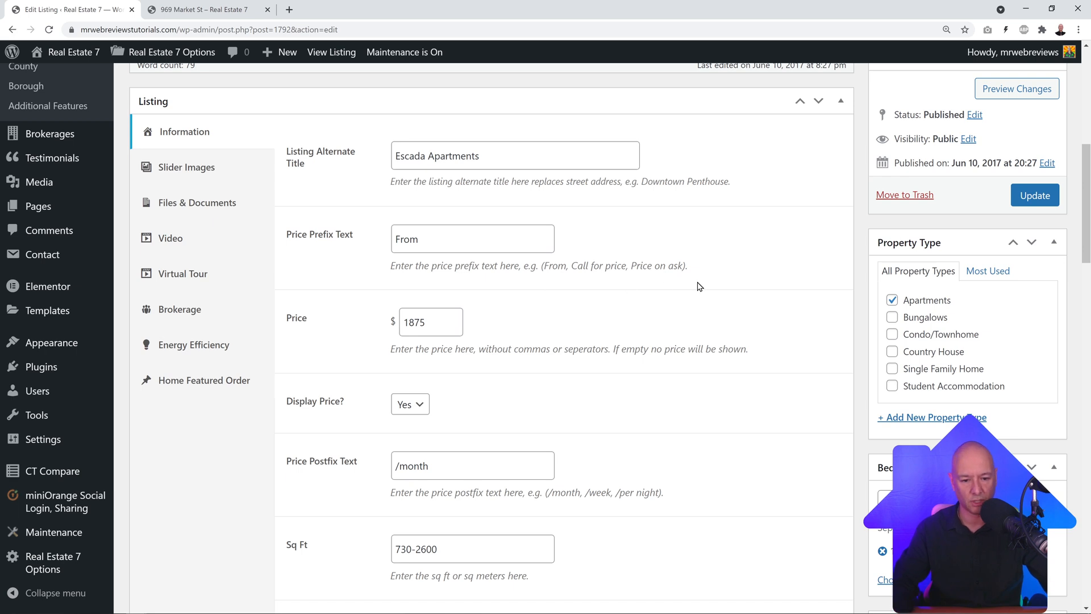
pyautogui.scroll(-1, 721, 290)
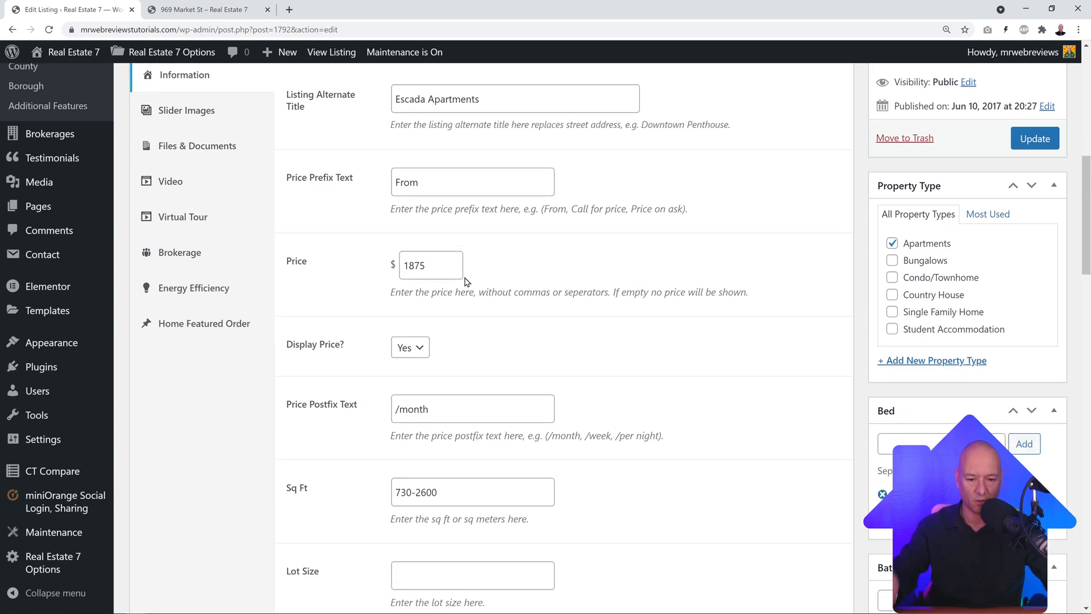
pyautogui.scroll(-2, 538, 286)
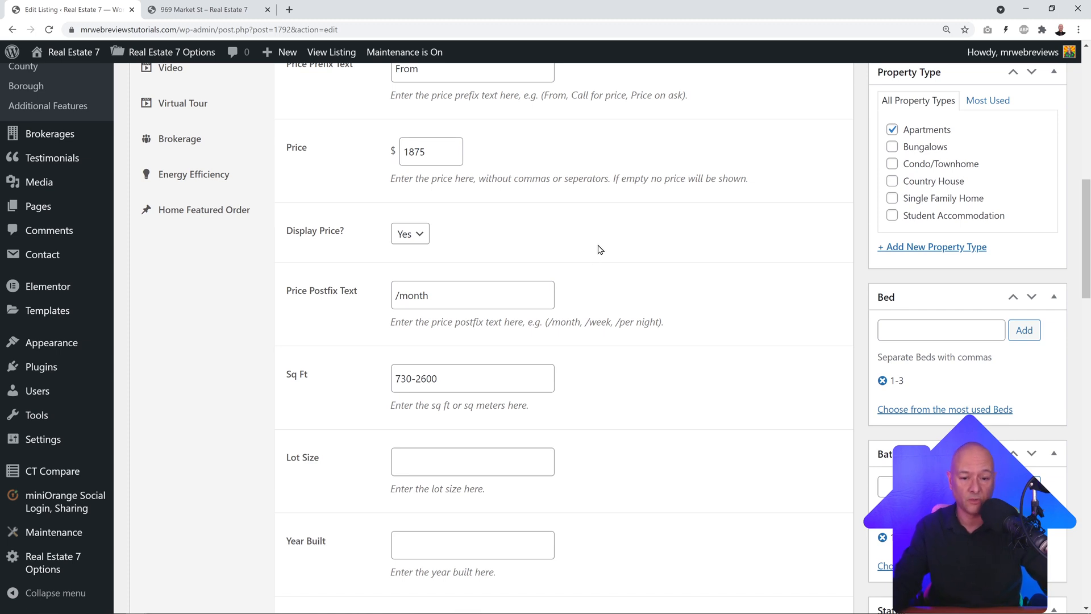
pyautogui.scroll(1, 654, 257)
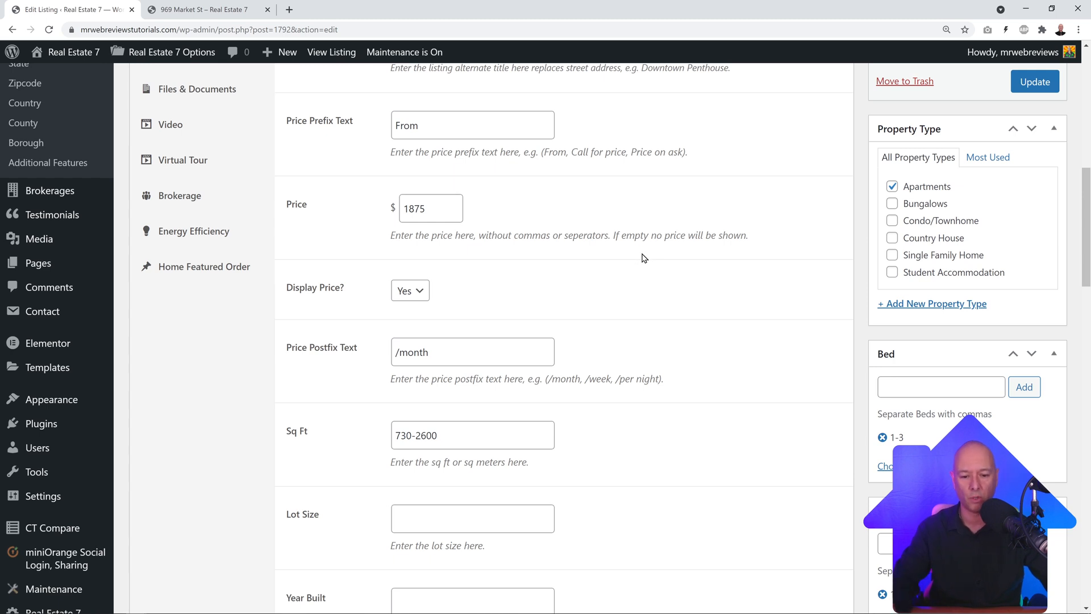
pyautogui.scroll(-1, 649, 258)
pyautogui.scroll(-1, 648, 259)
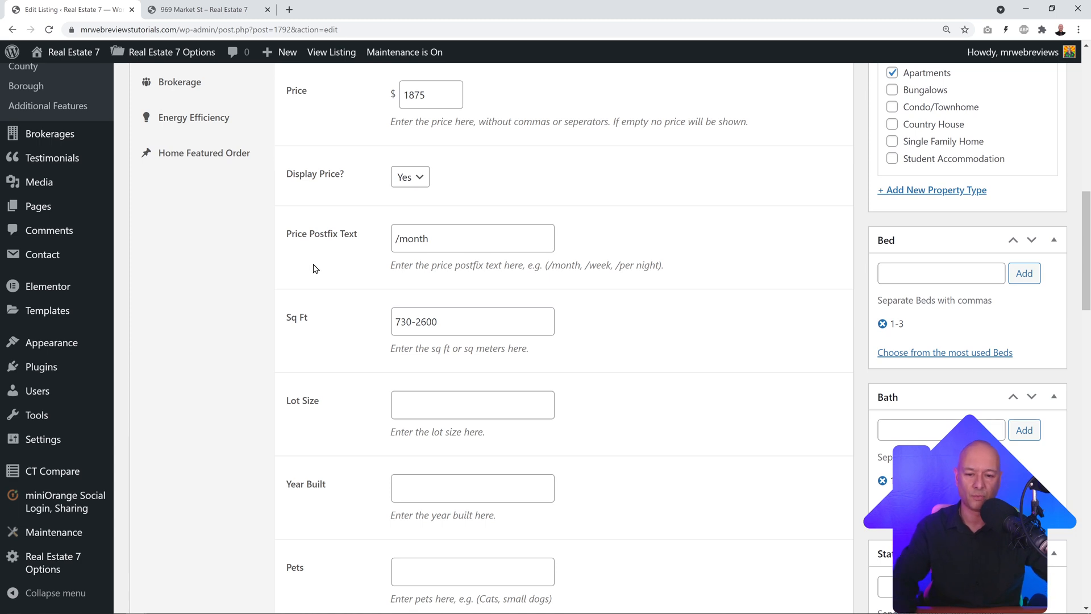
pyautogui.scroll(1, 554, 164)
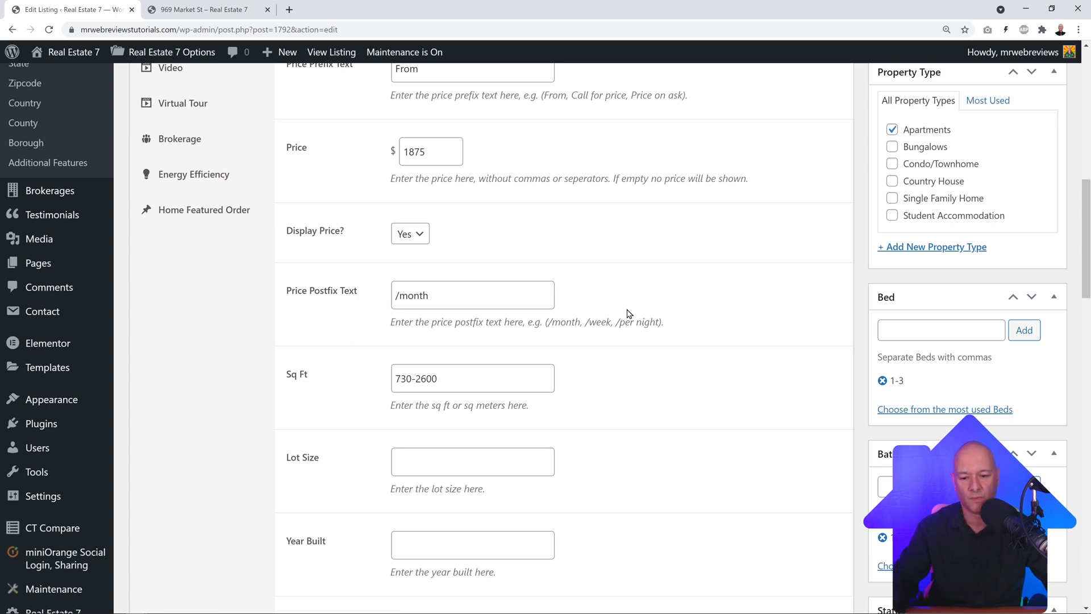
pyautogui.scroll(-1, 629, 312)
pyautogui.scroll(-2, 336, 348)
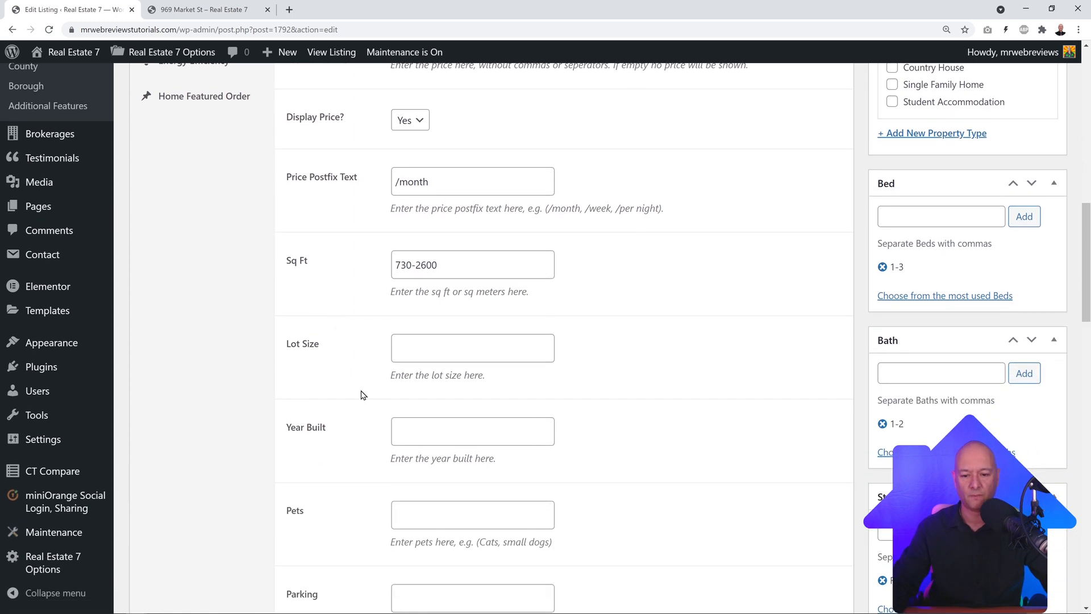
pyautogui.scroll(-2, 398, 278)
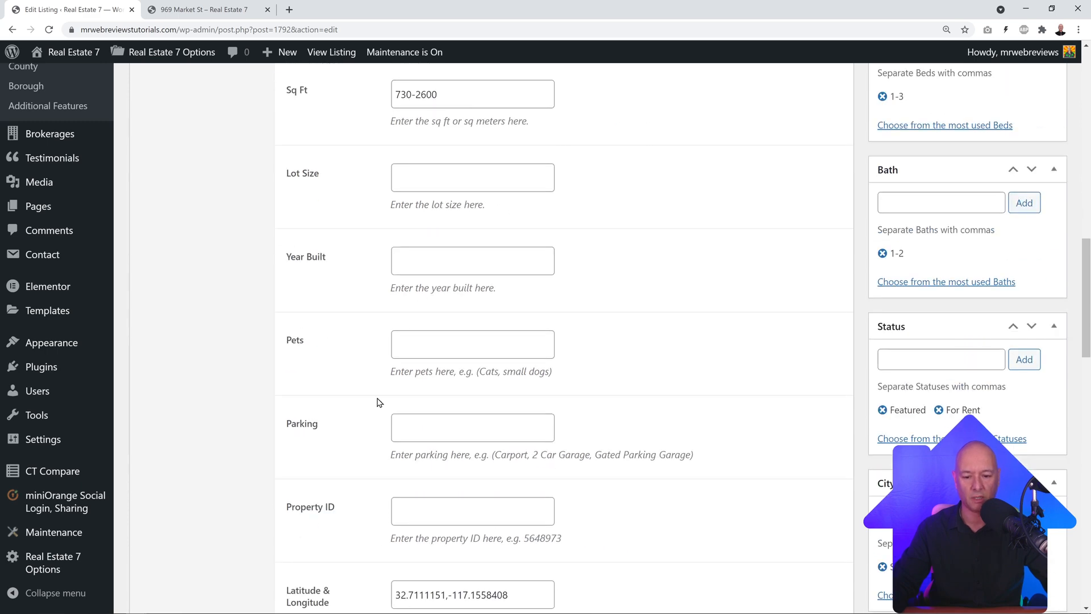
pyautogui.scroll(-5, 721, 375)
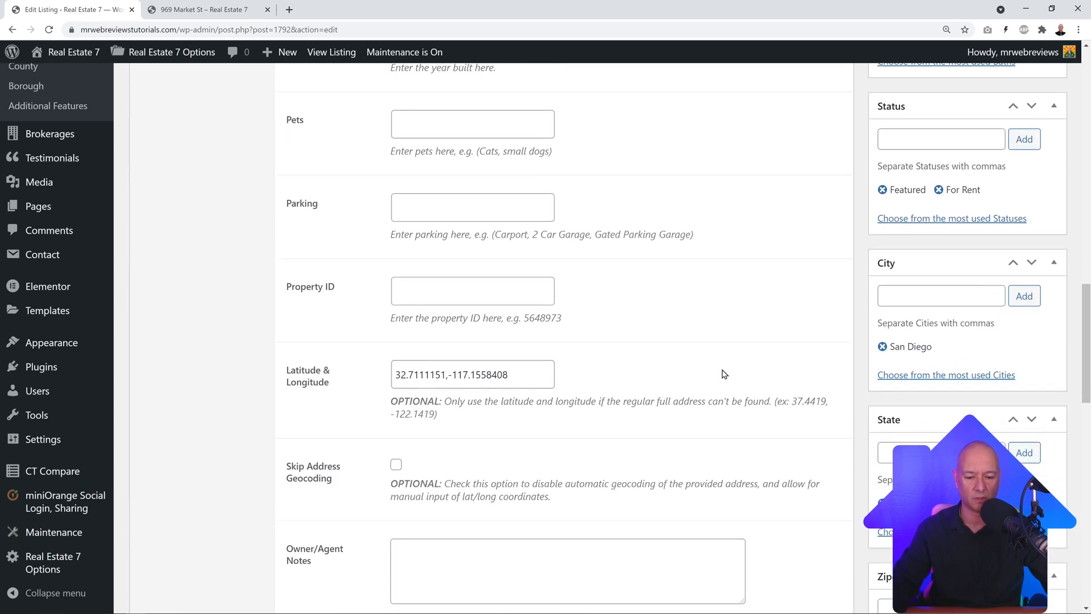
pyautogui.scroll(-3, 721, 375)
pyautogui.scroll(15, 706, 383)
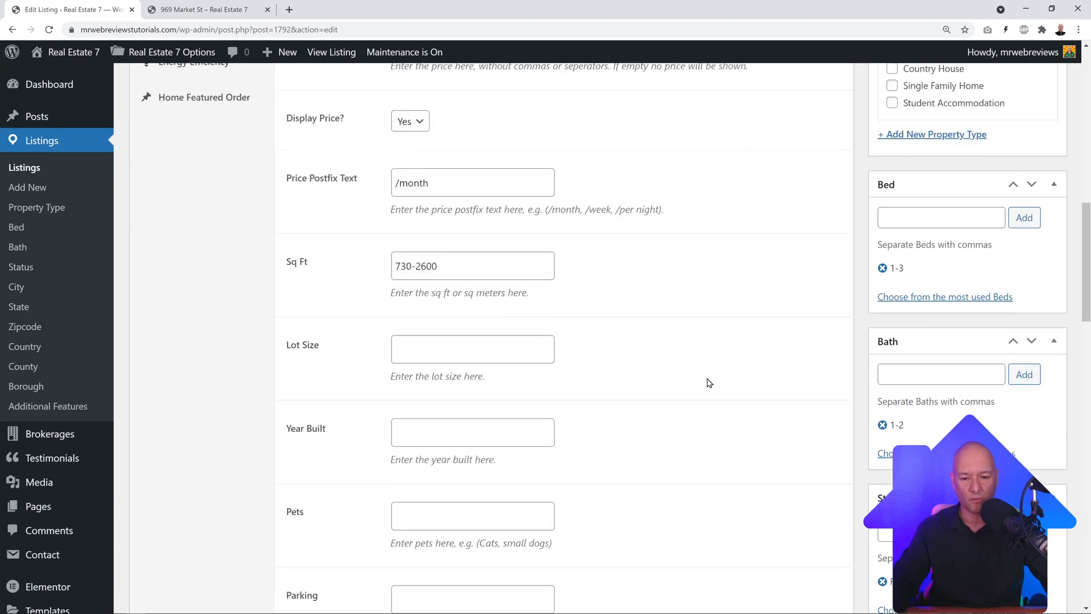
pyautogui.scroll(3, 707, 383)
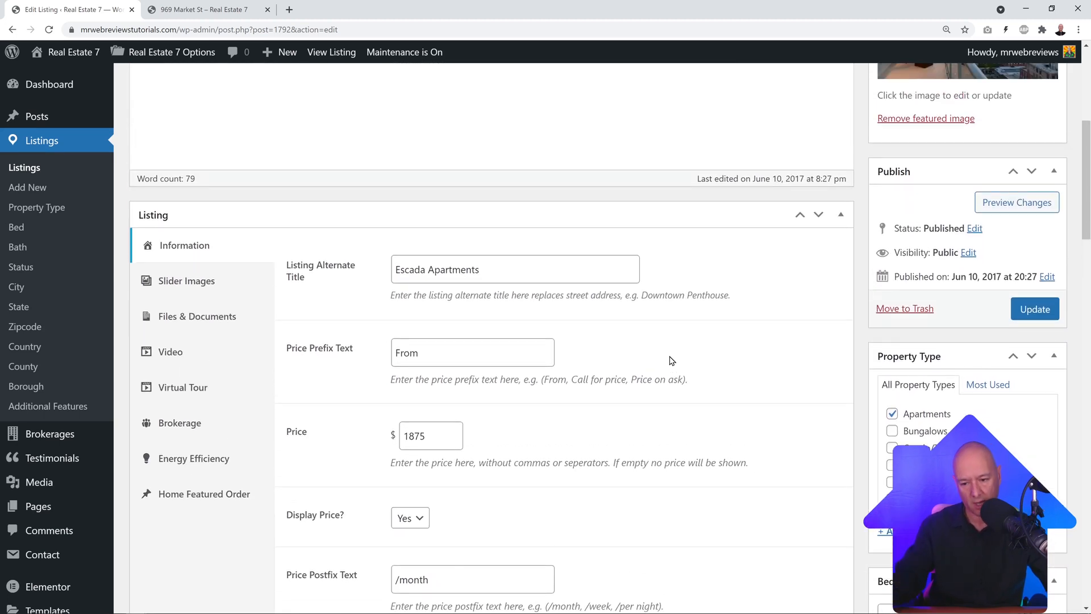
# Step: Compare the listing's current slider images with its live front-end page
pyautogui.click(194, 282)
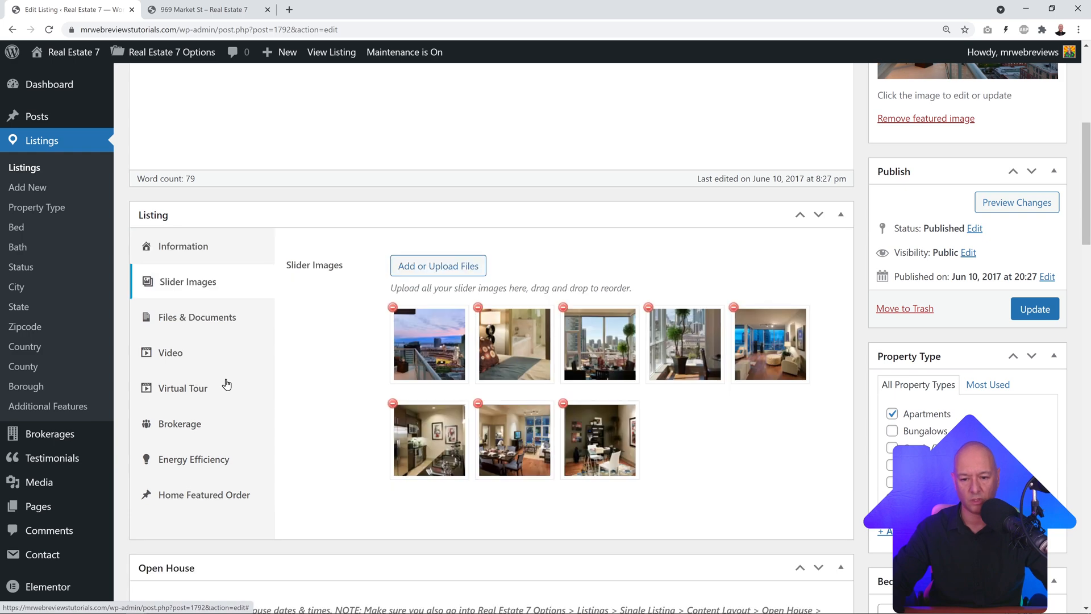
pyautogui.click(156, 11)
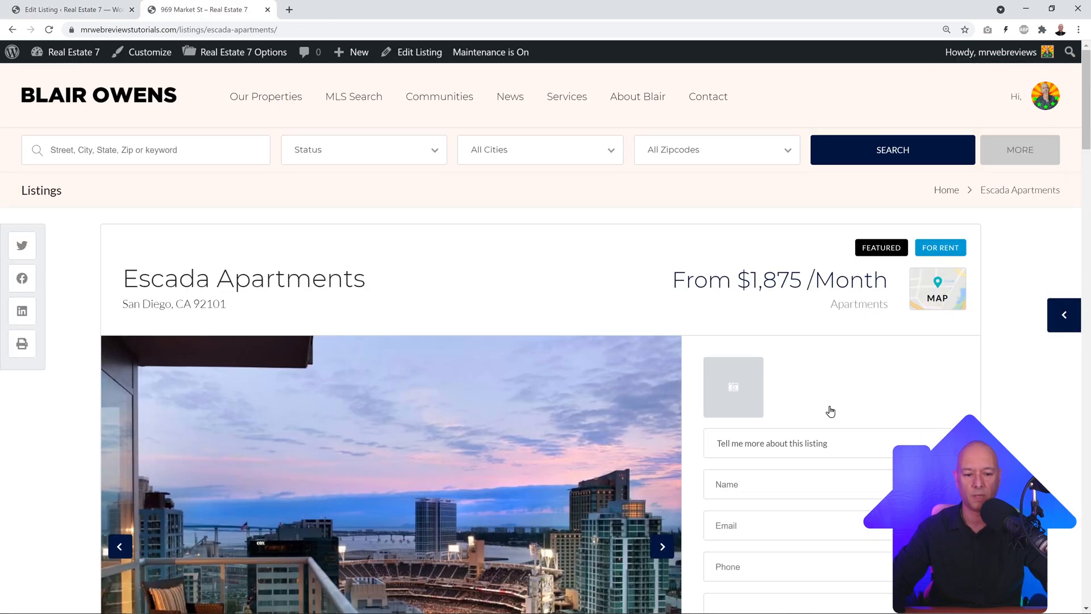
pyautogui.scroll(-3, 692, 404)
pyautogui.scroll(-2, 692, 404)
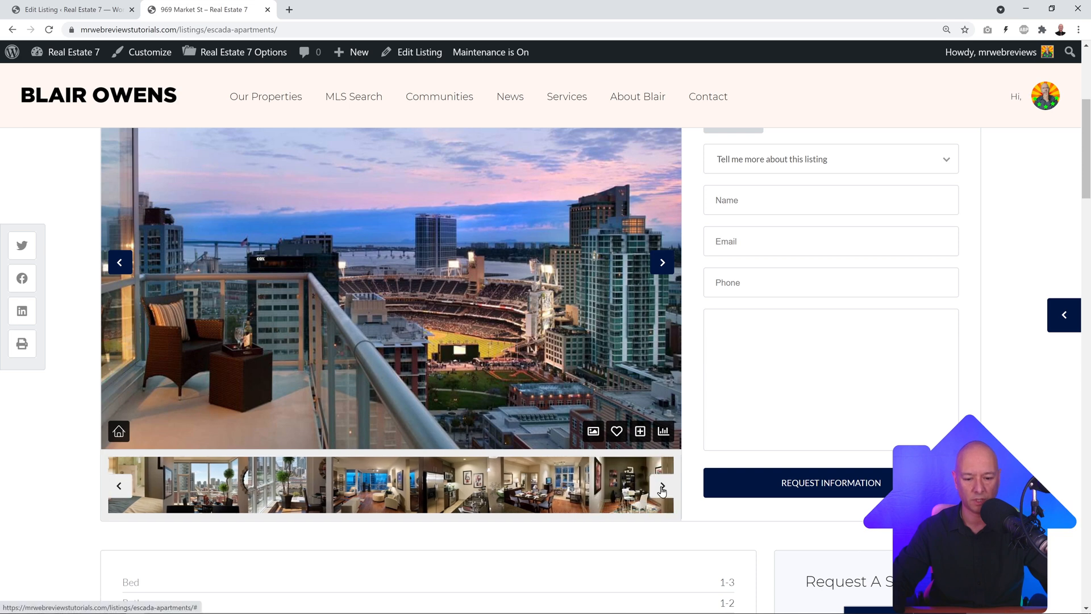
pyautogui.click(73, 10)
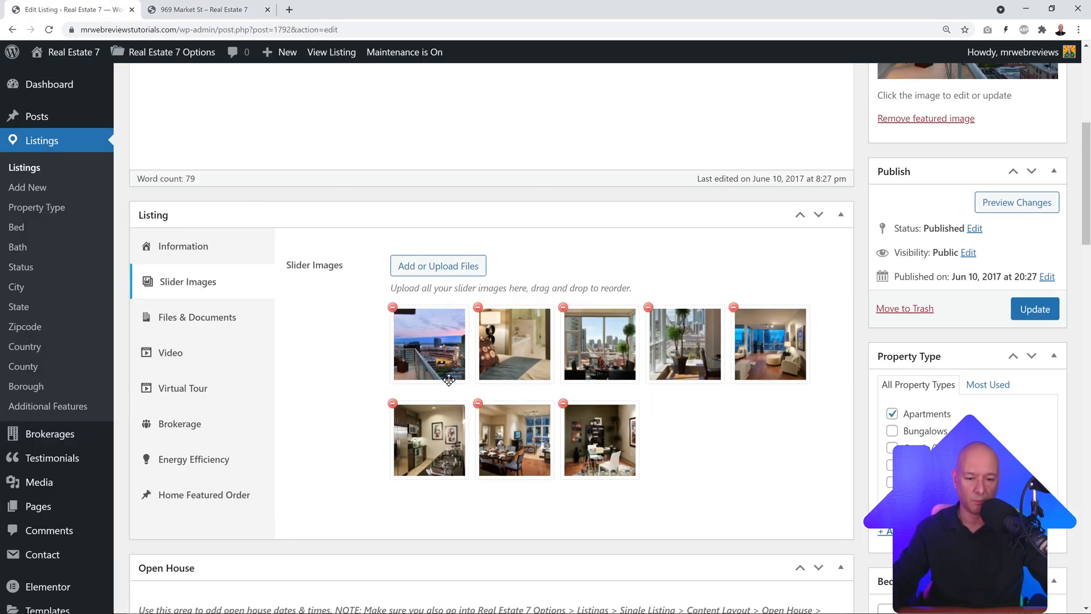
# Step: Add the dining-room interior and house exterior photos to the slider images and update the listing
pyautogui.click(445, 263)
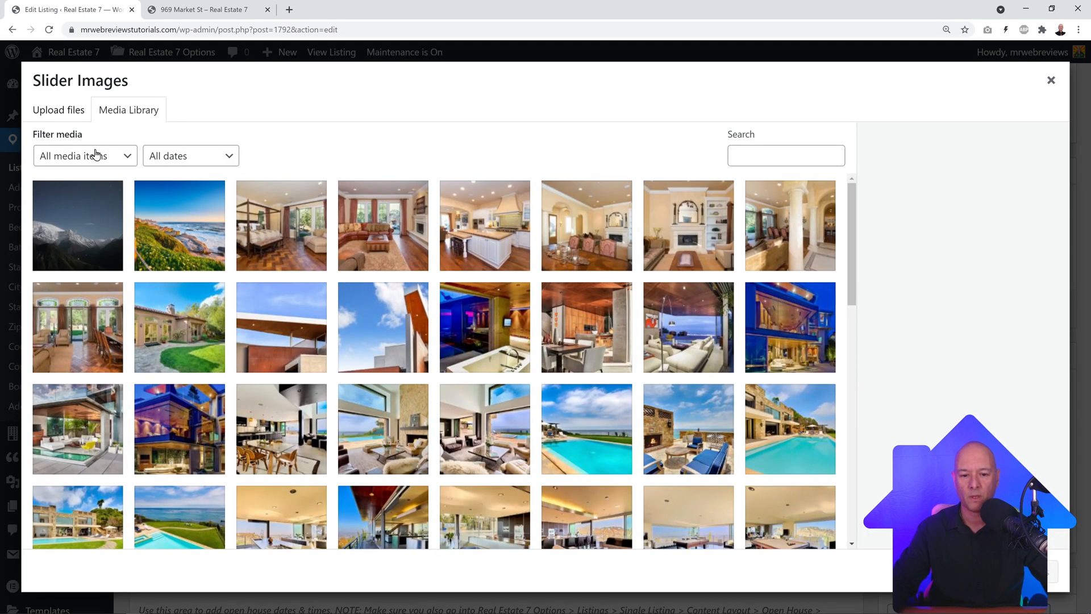
pyautogui.click(88, 341)
pyautogui.click(170, 341)
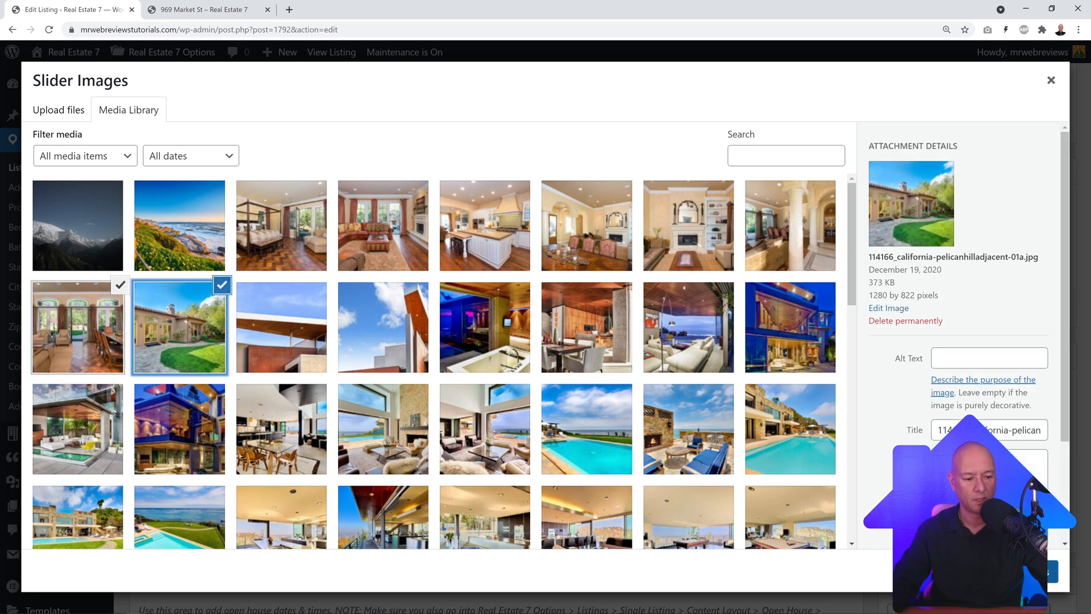
pyautogui.click(1052, 571)
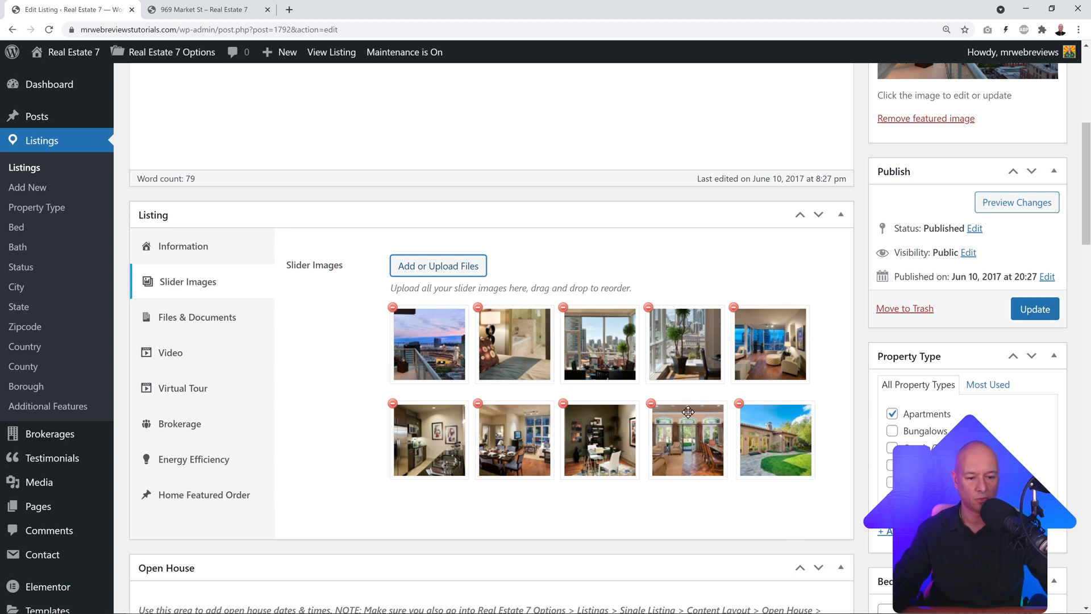
pyautogui.click(1033, 313)
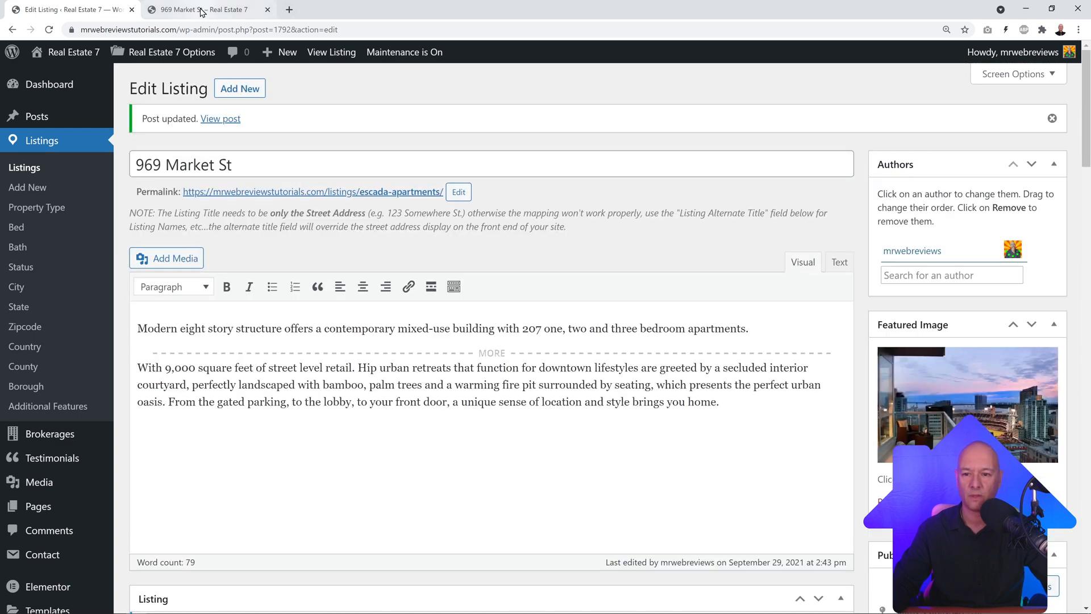
# Step: Reload the live listing and page through the gallery to the new house exterior and dining-room photos
pyautogui.click(205, 10)
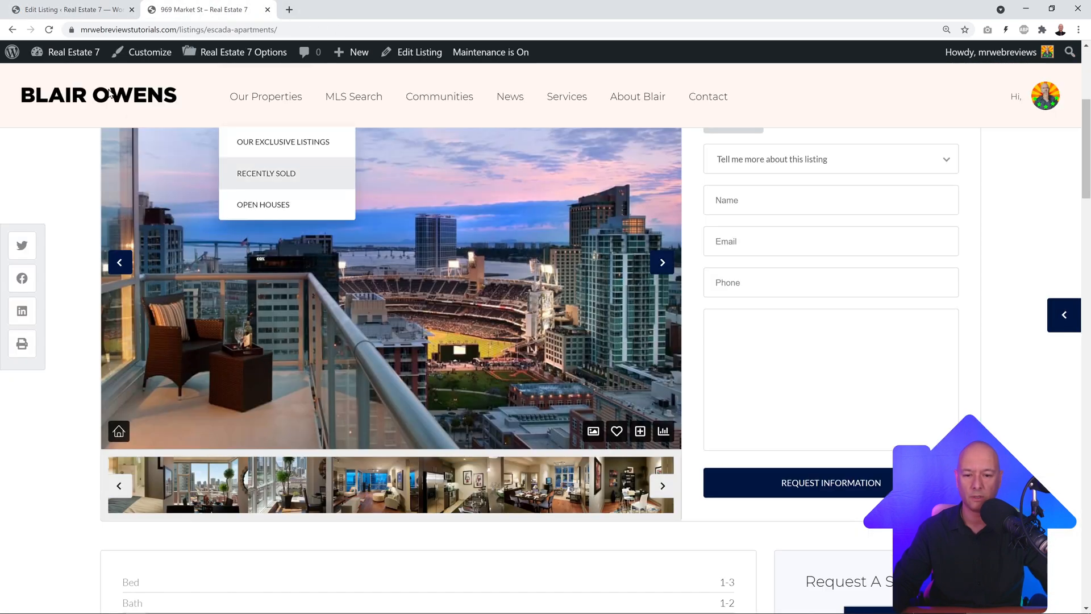
pyautogui.click(660, 490)
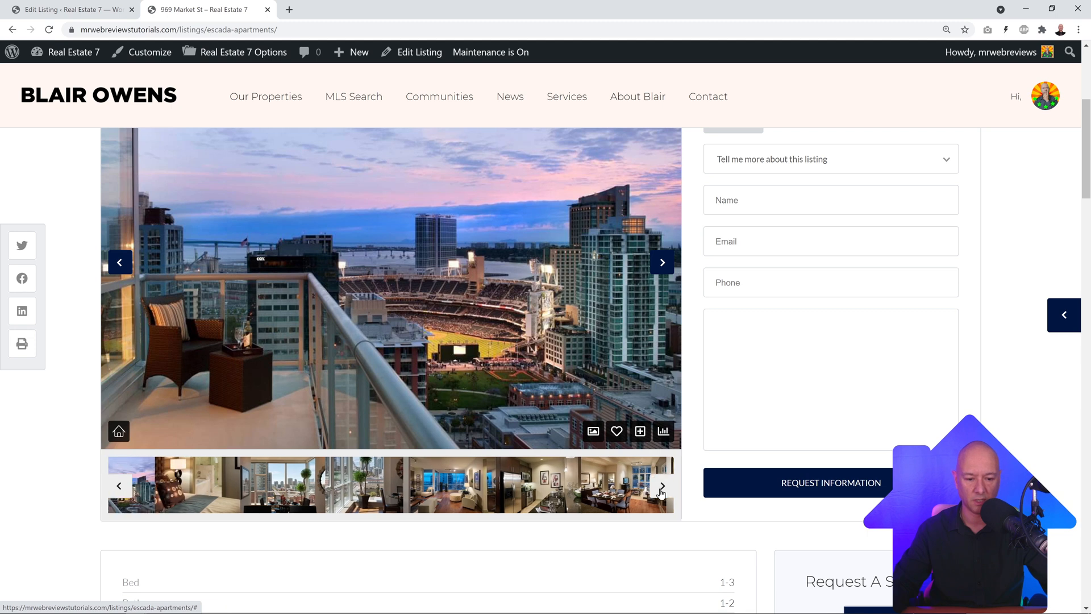
pyautogui.click(660, 489)
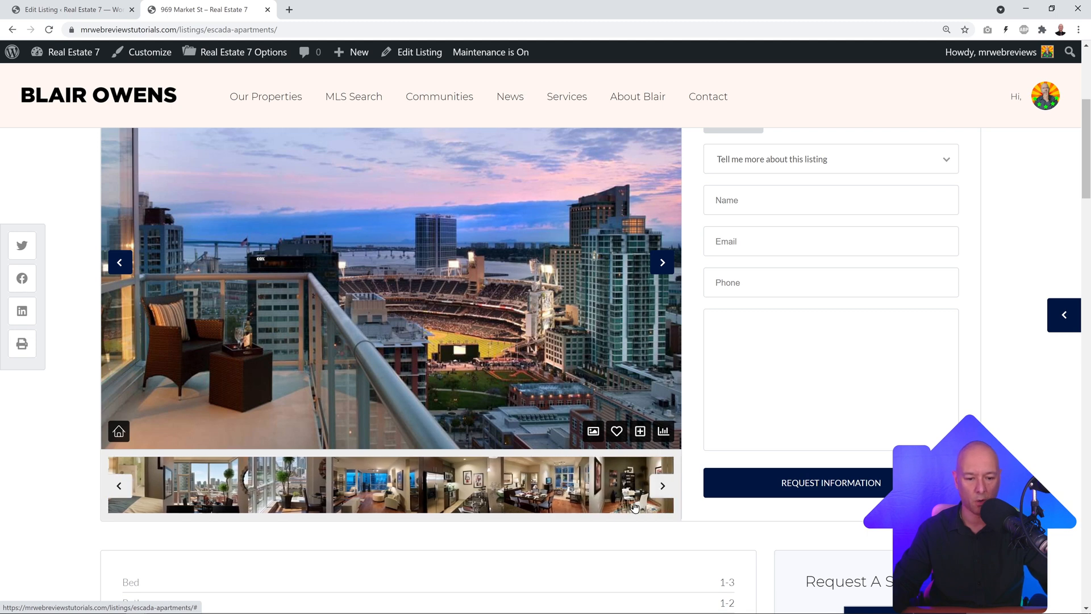
pyautogui.click(49, 30)
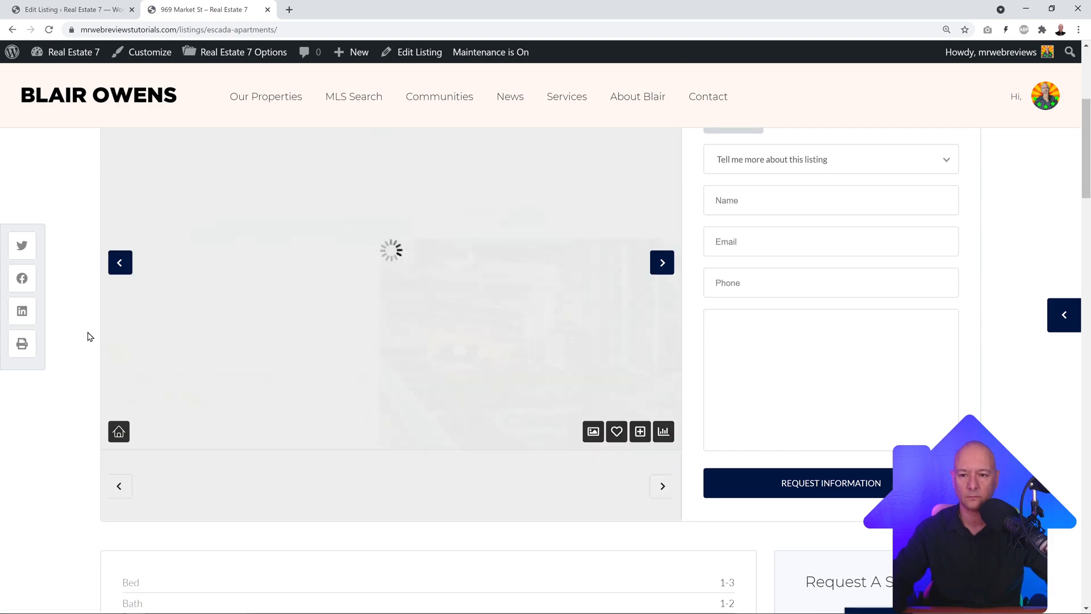
pyautogui.click(663, 492)
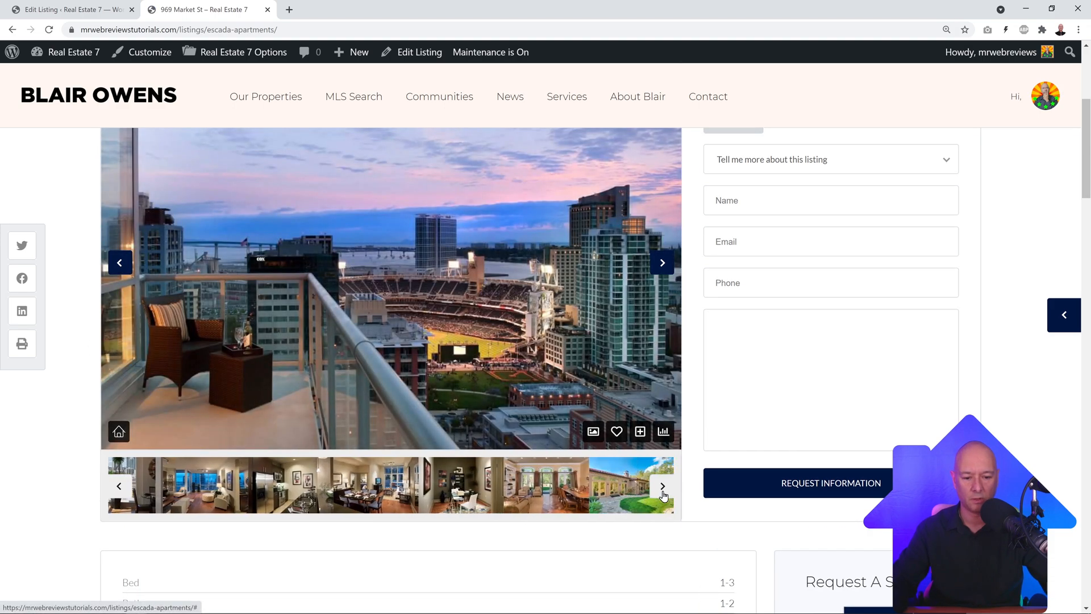
pyautogui.click(625, 504)
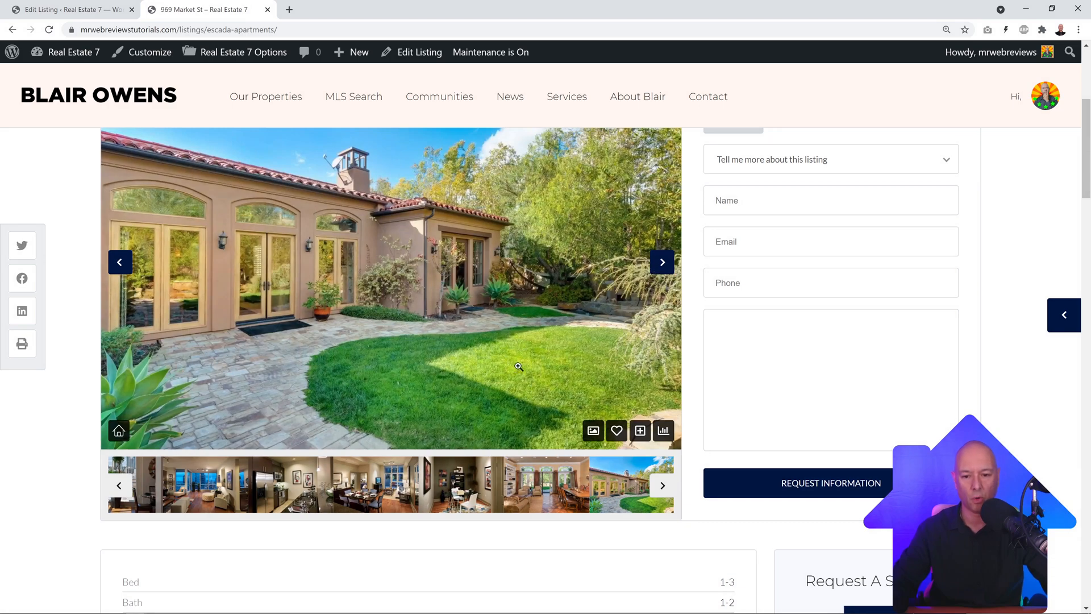
pyautogui.click(558, 493)
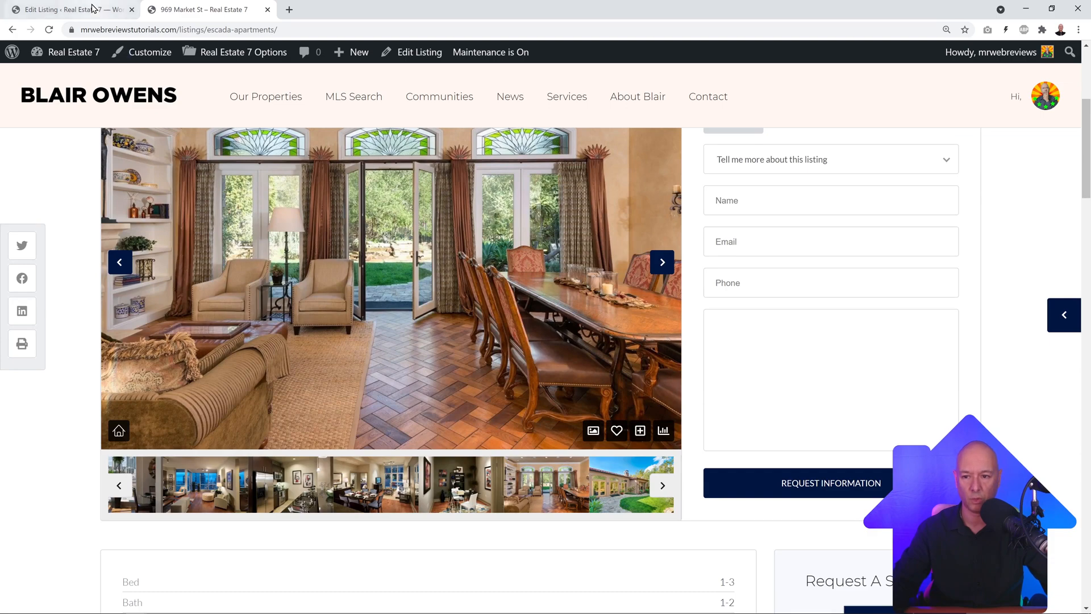
pyautogui.click(73, 10)
# Step: In the Listing box's Files & Documents, open the Video section and find the empty video URL field
pyautogui.scroll(-3, 449, 350)
pyautogui.scroll(-4, 449, 350)
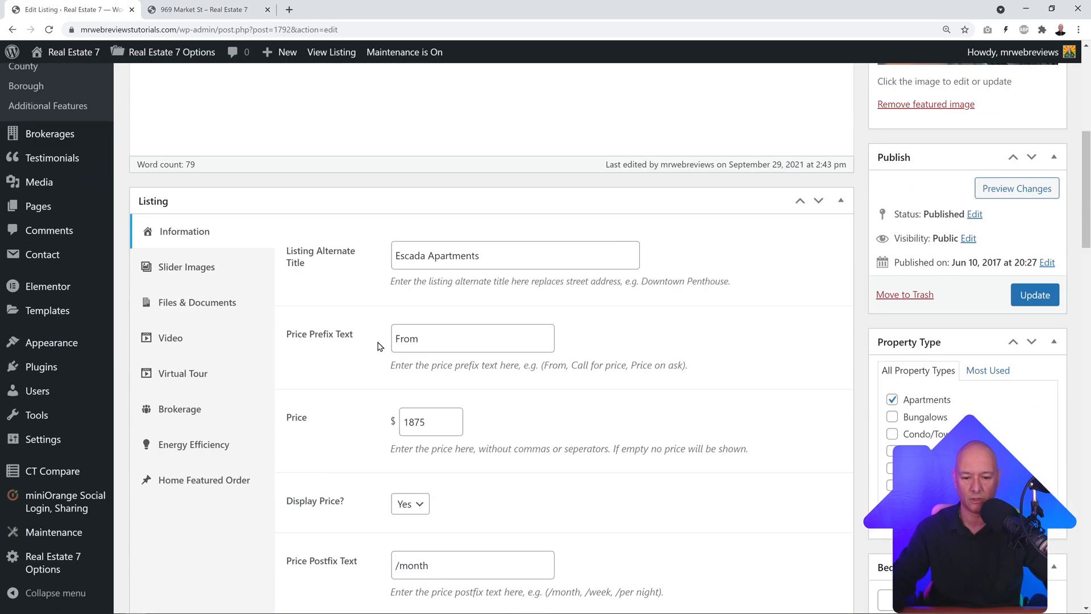
pyautogui.click(210, 307)
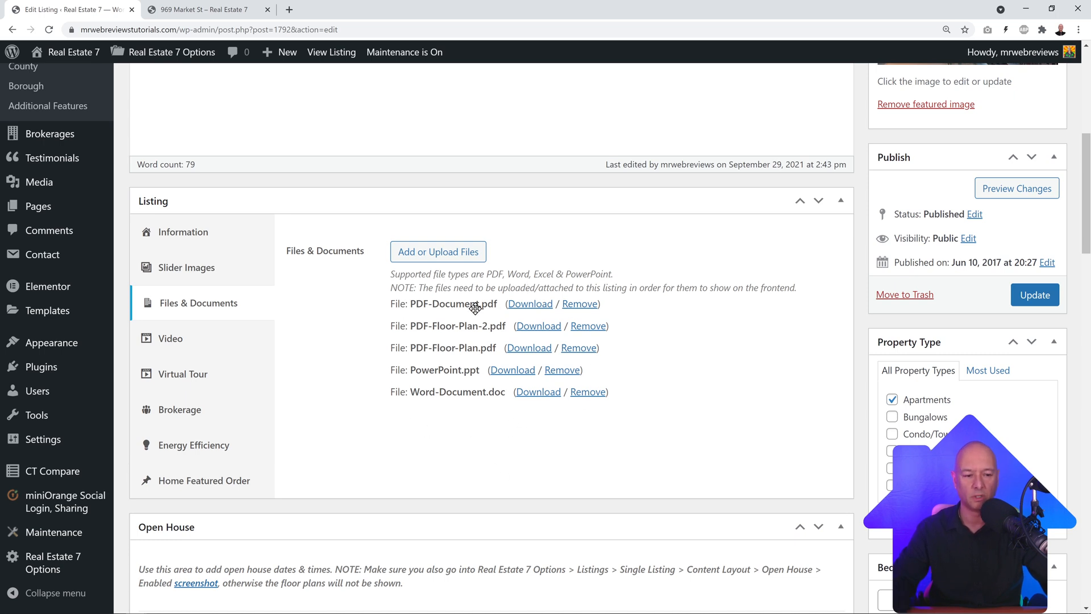
pyautogui.click(196, 348)
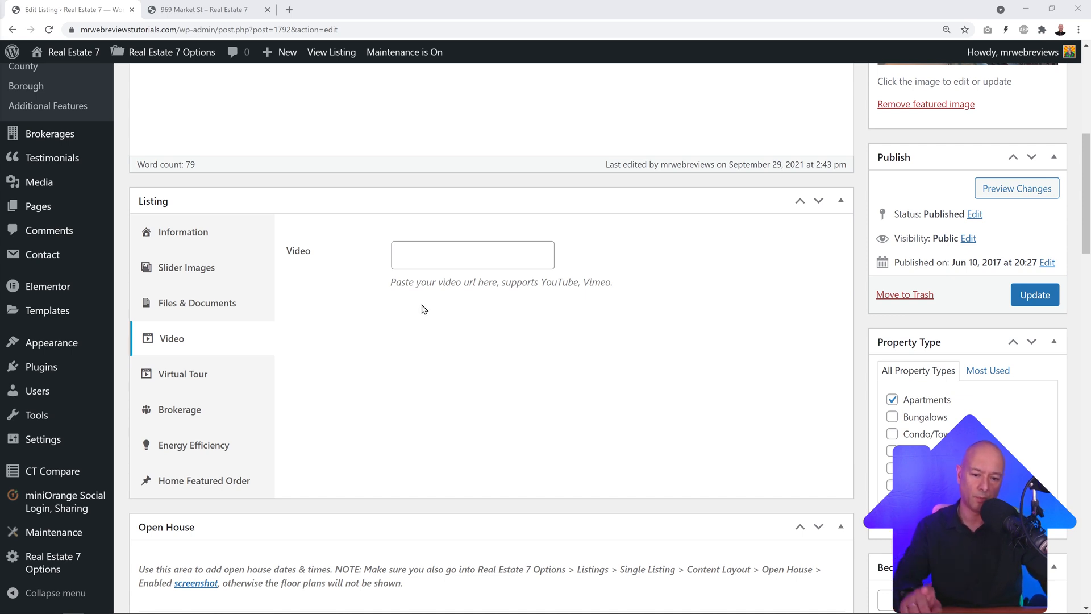
# Step: Paste the YouTube link into the listing's Video field and update the listing
pyautogui.click(416, 257)
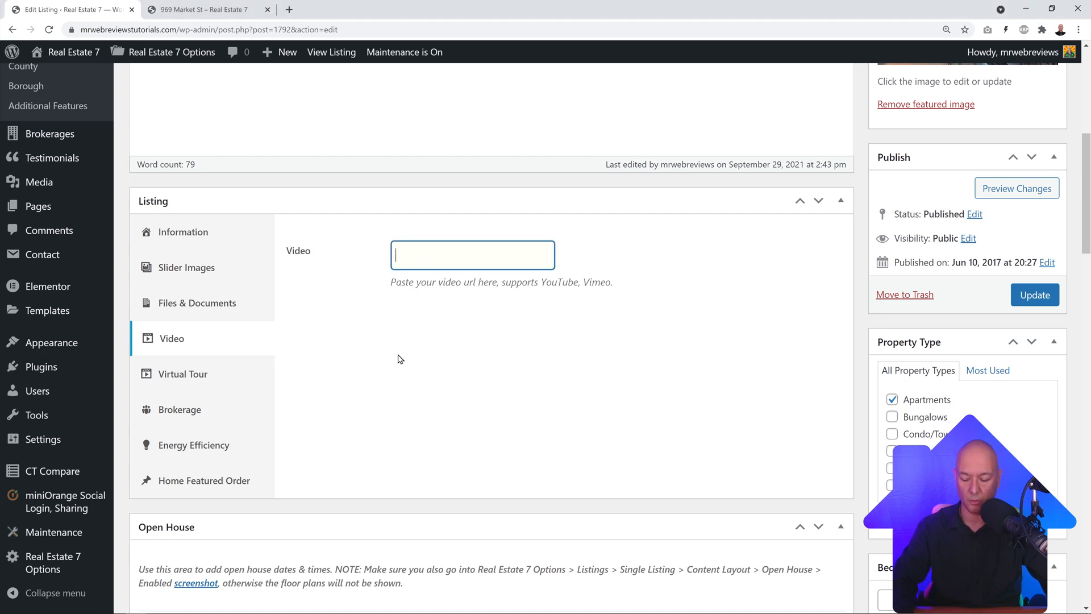
pyautogui.write('https://www.youtube.com/watch?v=agtlkaxvMAU')
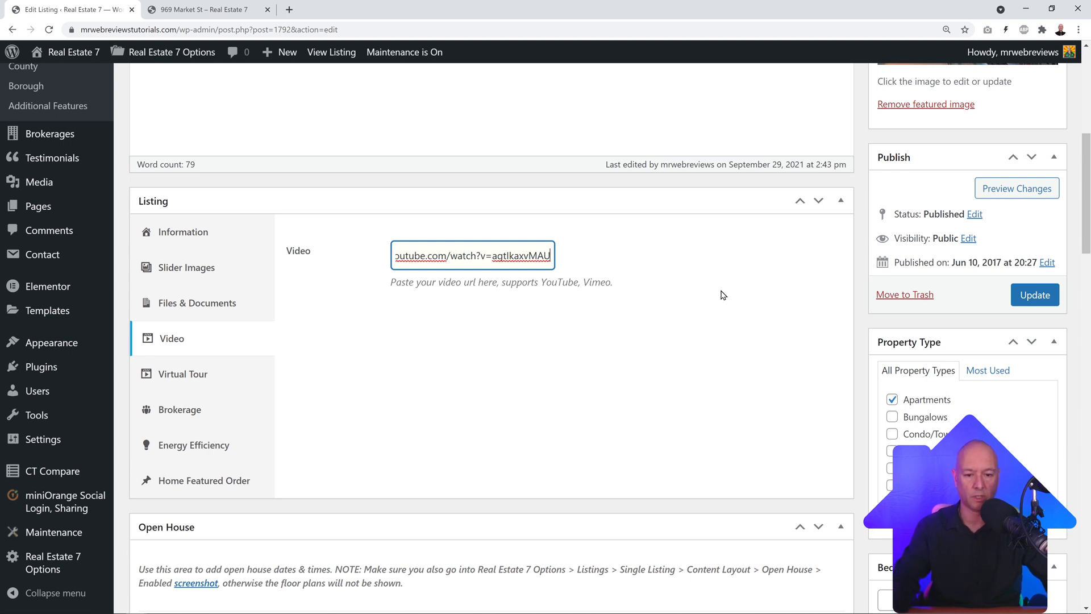
pyautogui.click(1035, 295)
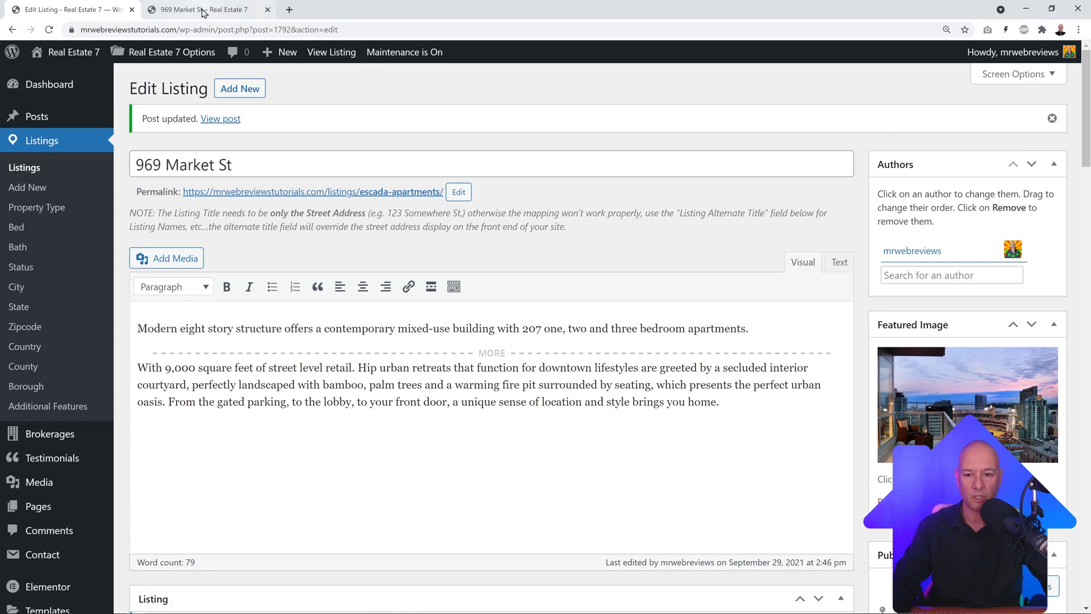
pyautogui.click(205, 10)
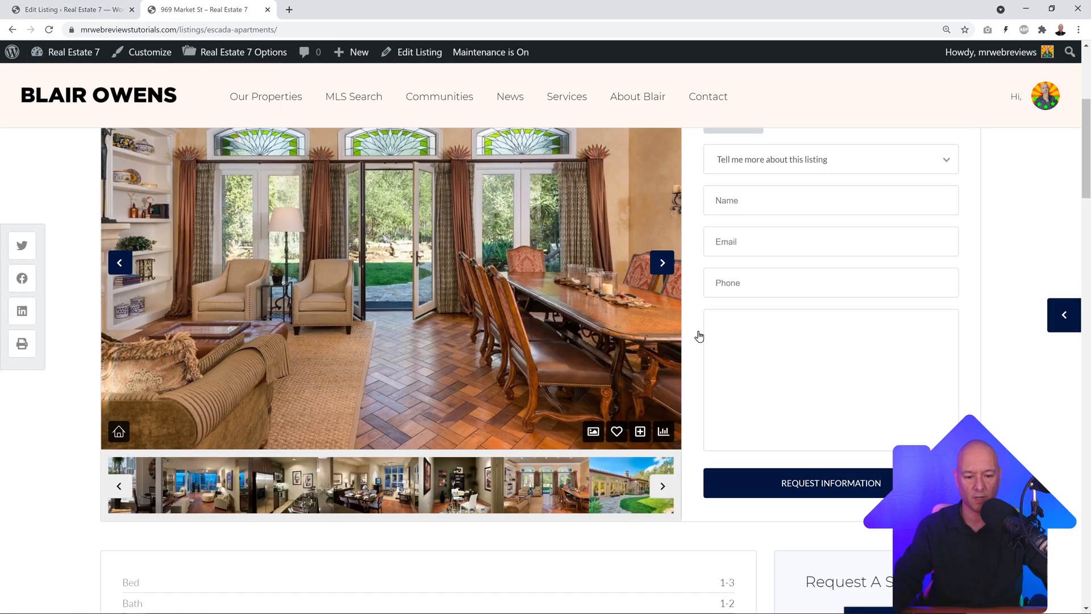
# Step: Reload the live listing to check the embedded YouTube video, then return to the listing editor
pyautogui.click(49, 30)
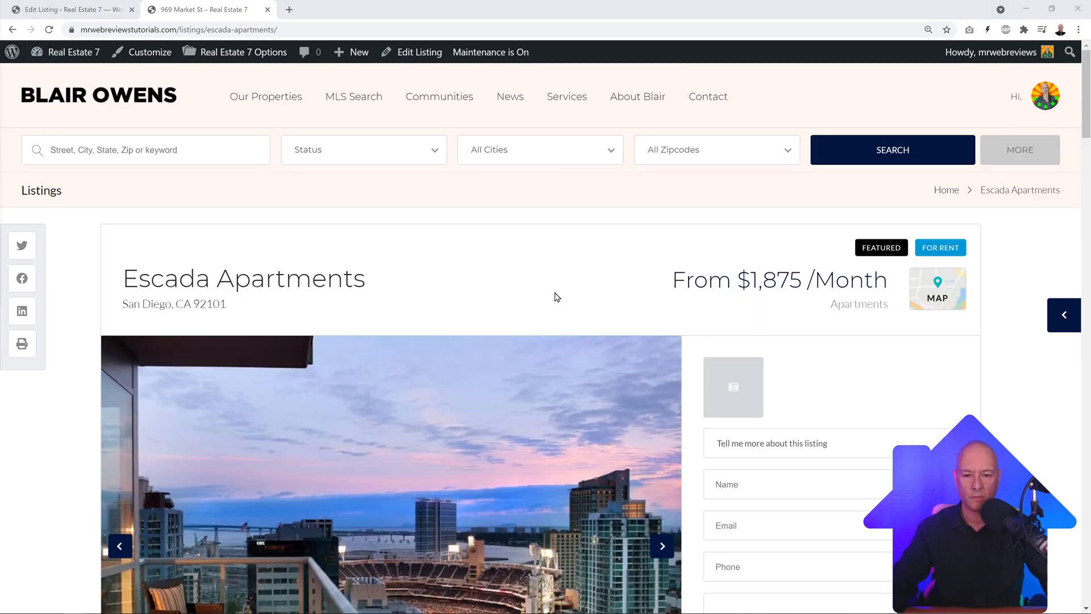
pyautogui.scroll(-20, 549, 291)
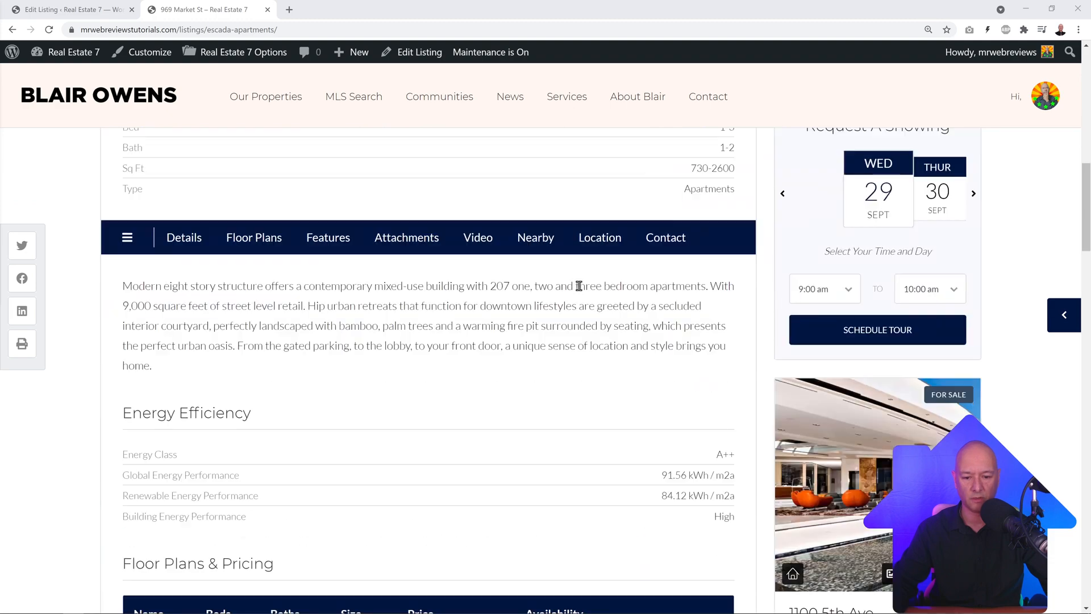
pyautogui.scroll(-7, 677, 307)
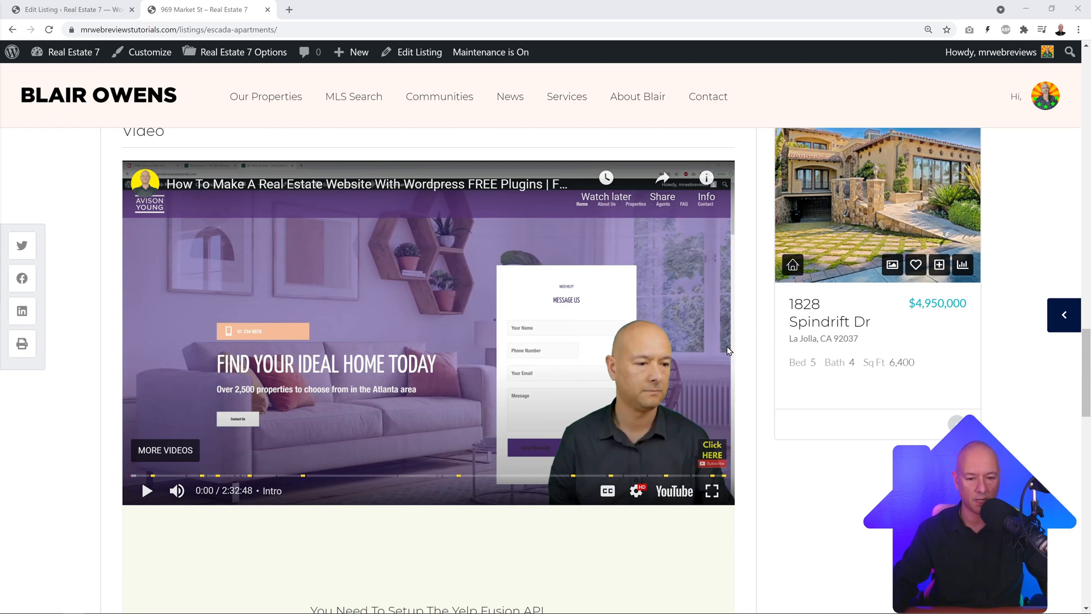
pyautogui.click(138, 7)
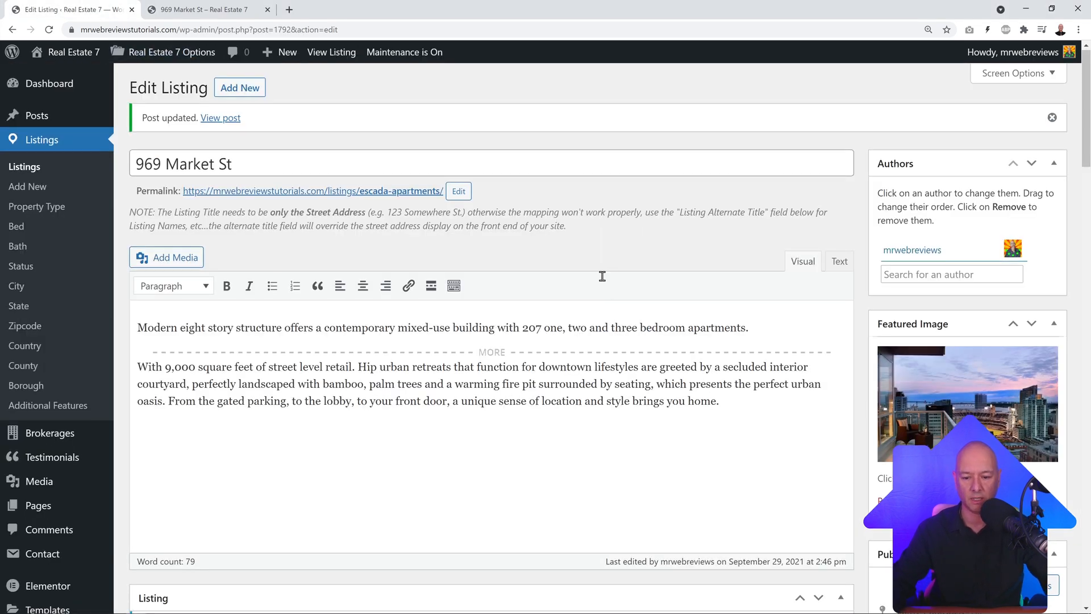
pyautogui.scroll(-5, 460, 341)
pyautogui.scroll(-2, 458, 316)
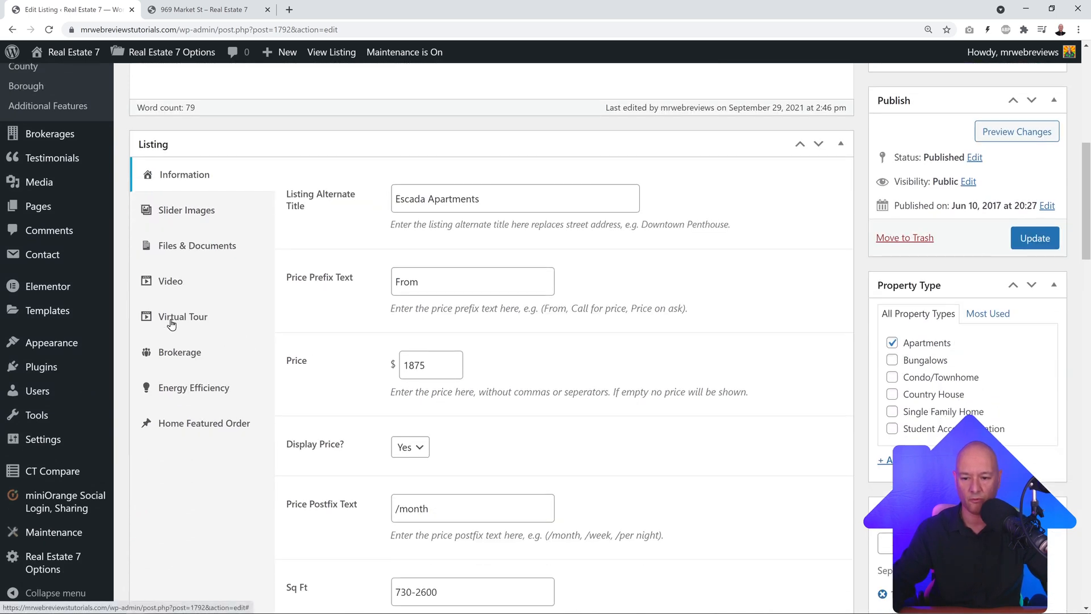
# Step: Paste the Matterport iframe code into Virtual Tour (embed) and update the listing
pyautogui.click(171, 324)
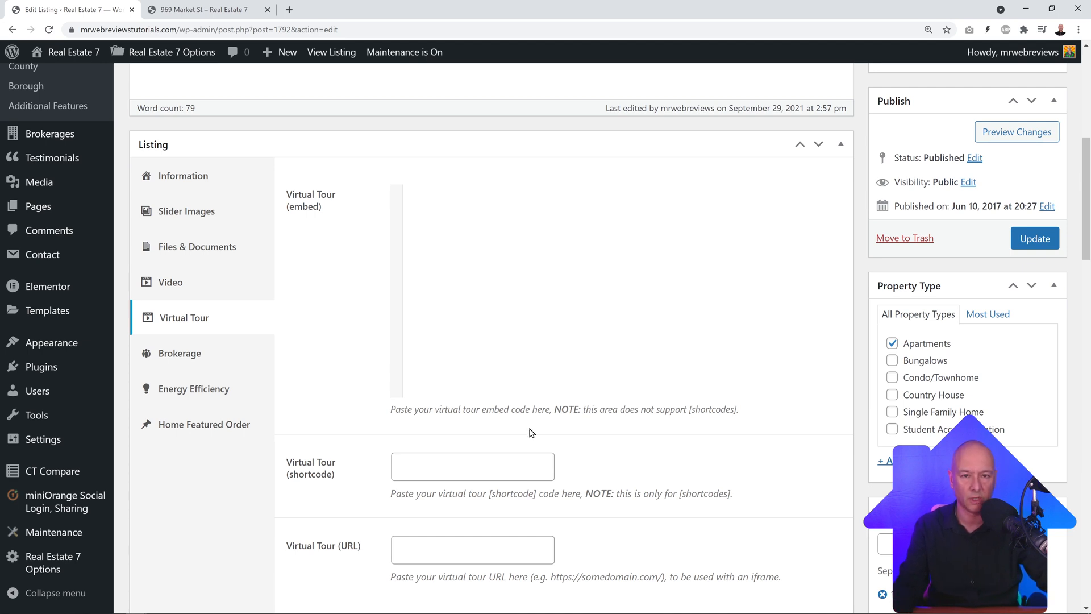
pyautogui.click(393, 277)
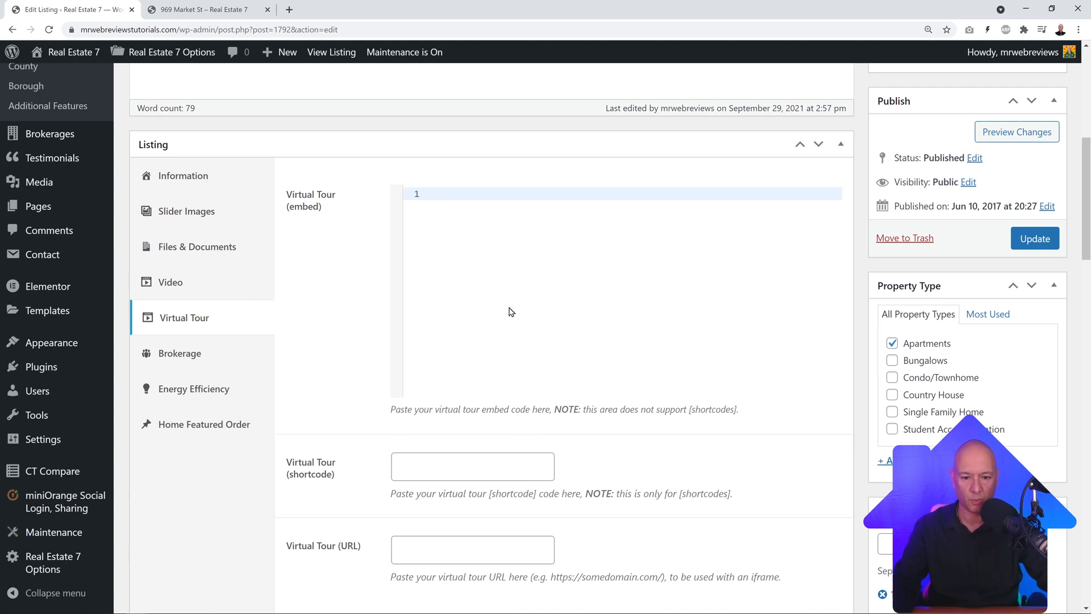
pyautogui.write('<div class="fluid-width-video-wrapper" style="padding-top: 56.2727%;"><iframe src="https://my.matterport.com/show/?m=JGPnGQ6hosj&play=1" width="100%" height="360" allowvr="" allowfullscreen="allowfullscreen"></iframe></div>')
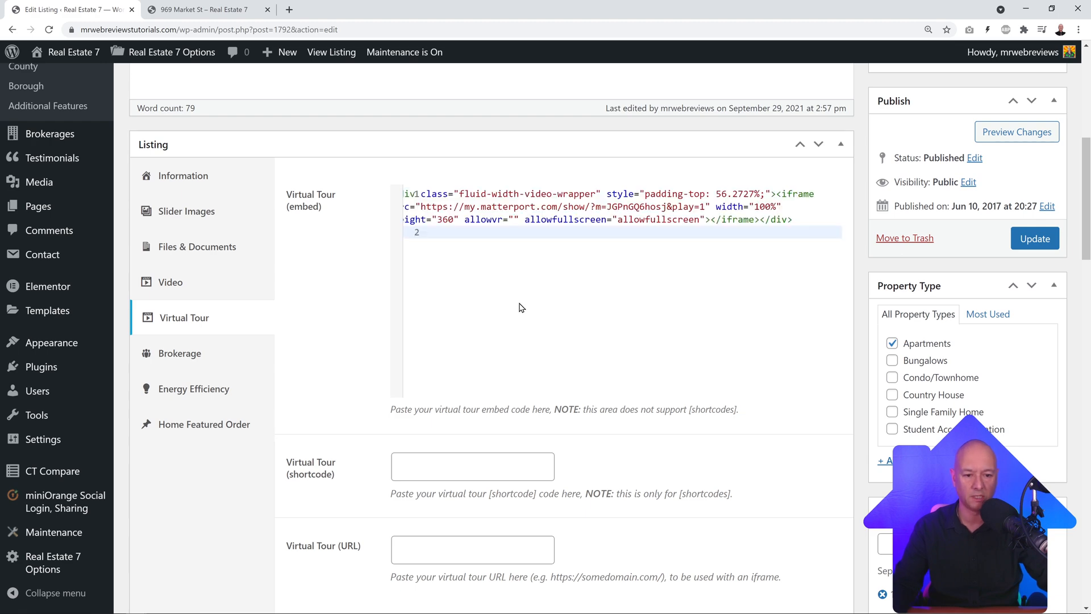
pyautogui.click(1032, 239)
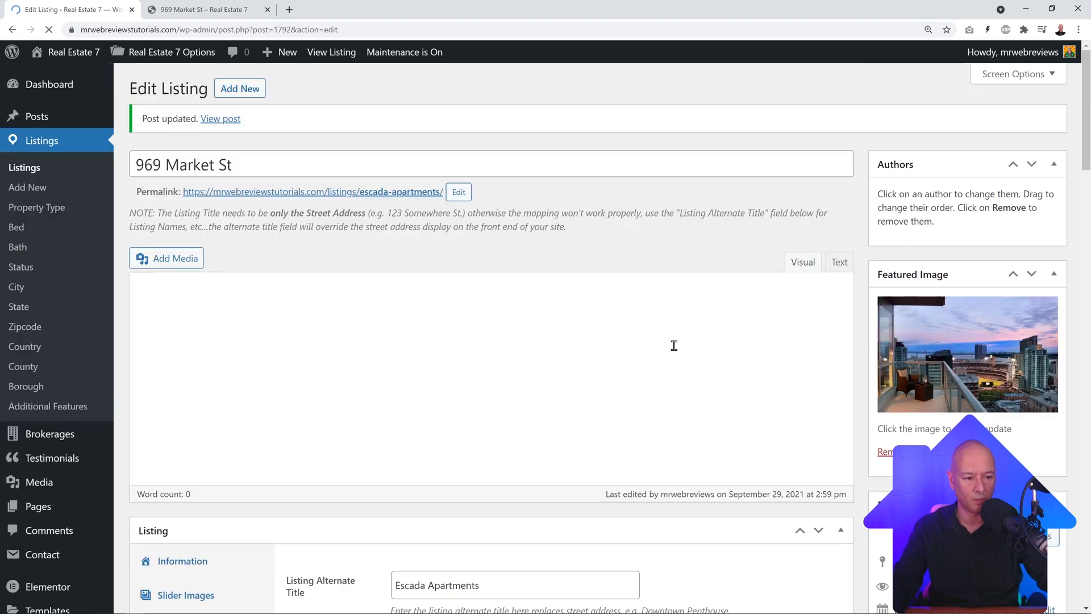
pyautogui.click(205, 10)
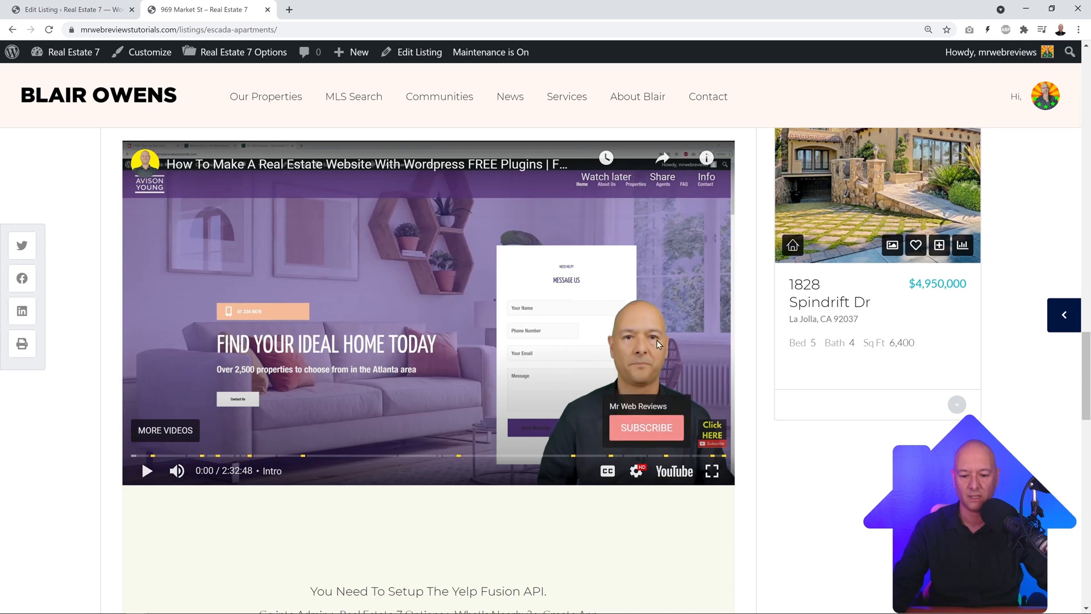
# Step: Reload the live listing and explore the kitchen tour through its Granite Countertop and fridge tags
pyautogui.click(49, 29)
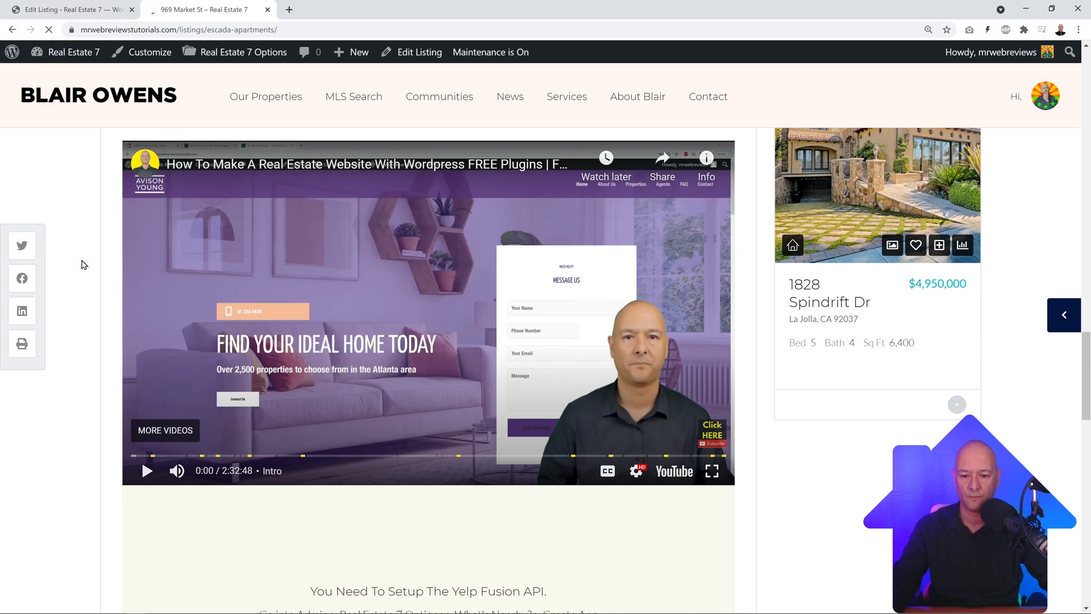
pyautogui.scroll(-4, 86, 264)
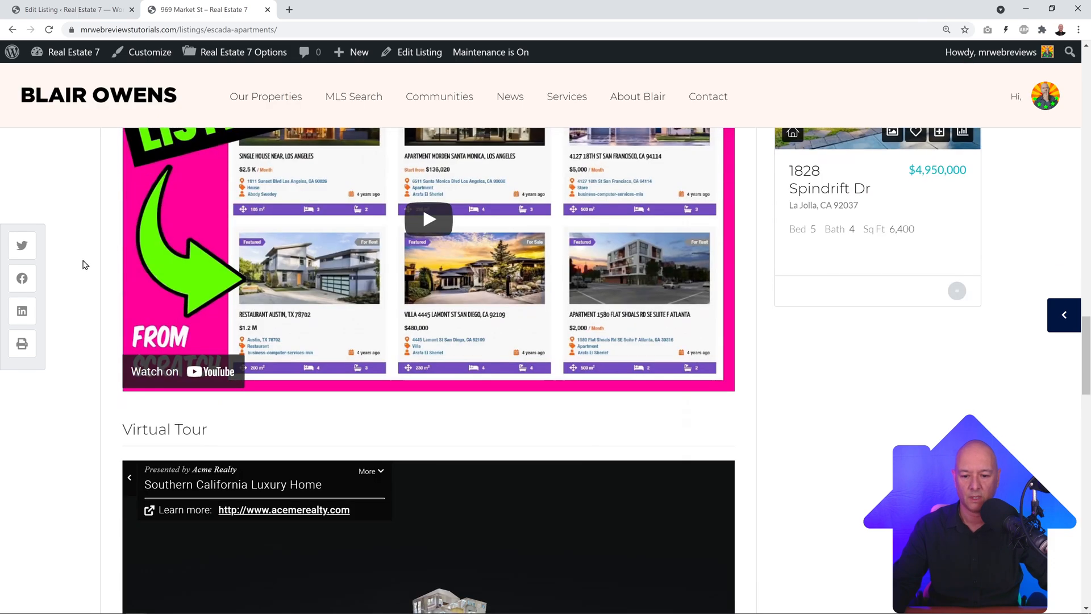
pyautogui.scroll(-4, 83, 263)
pyautogui.scroll(2, 84, 263)
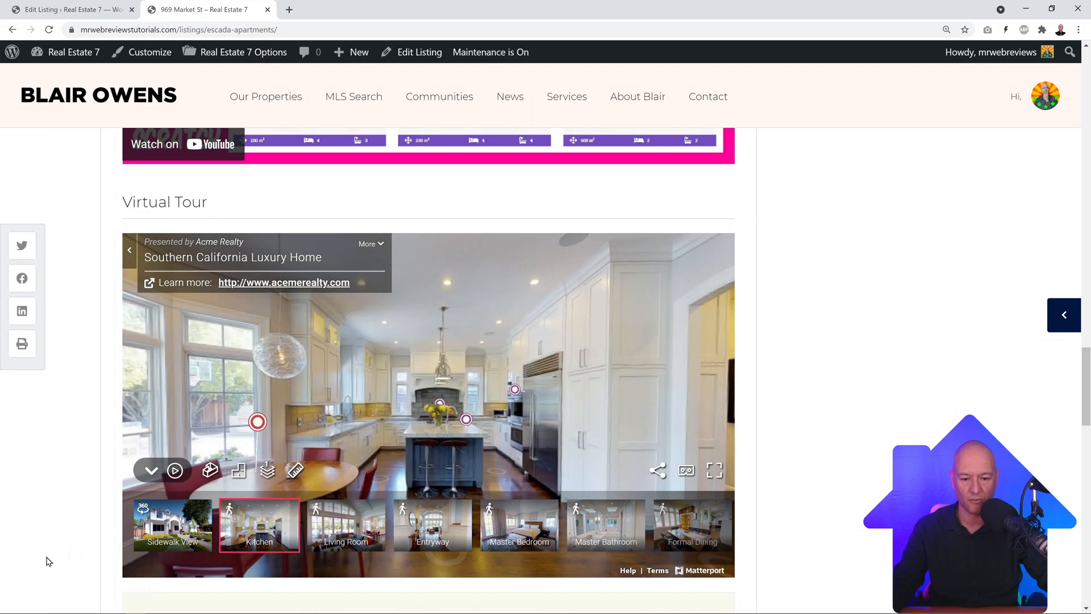
pyautogui.click(472, 426)
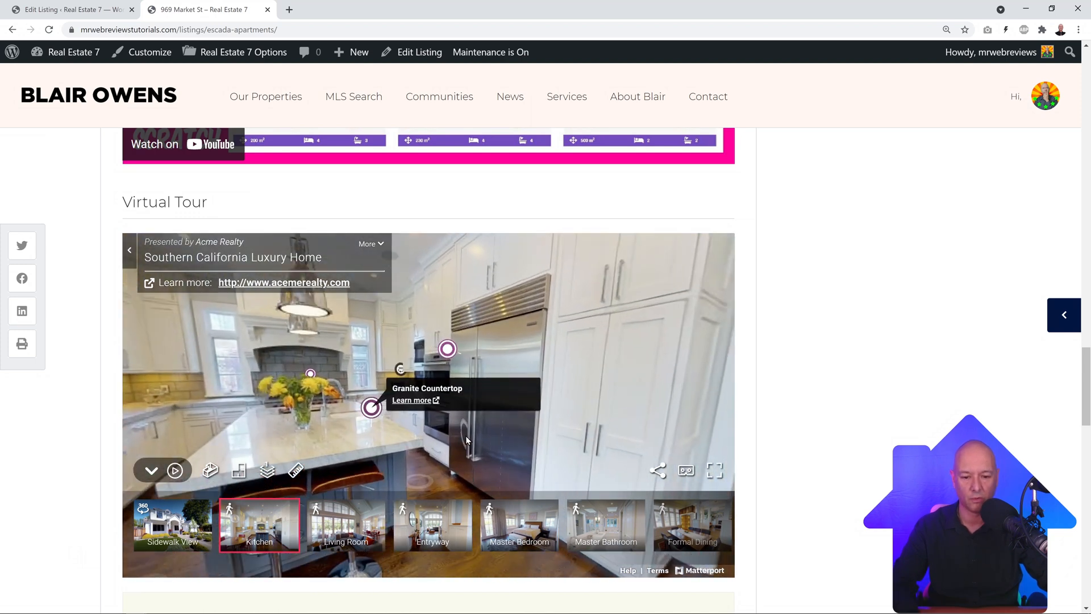
pyautogui.click(449, 349)
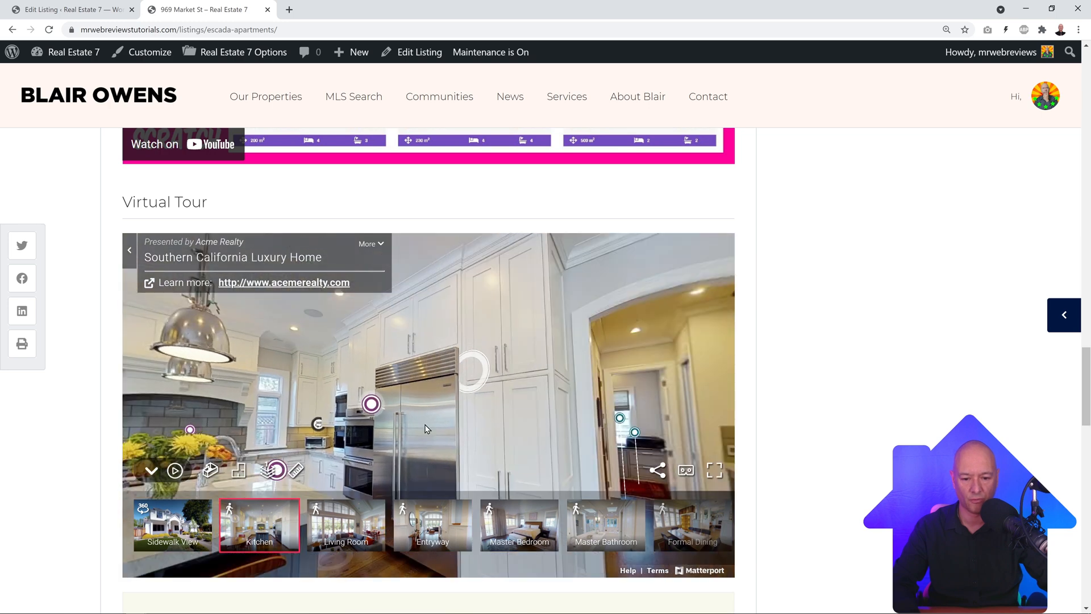
pyautogui.click(192, 430)
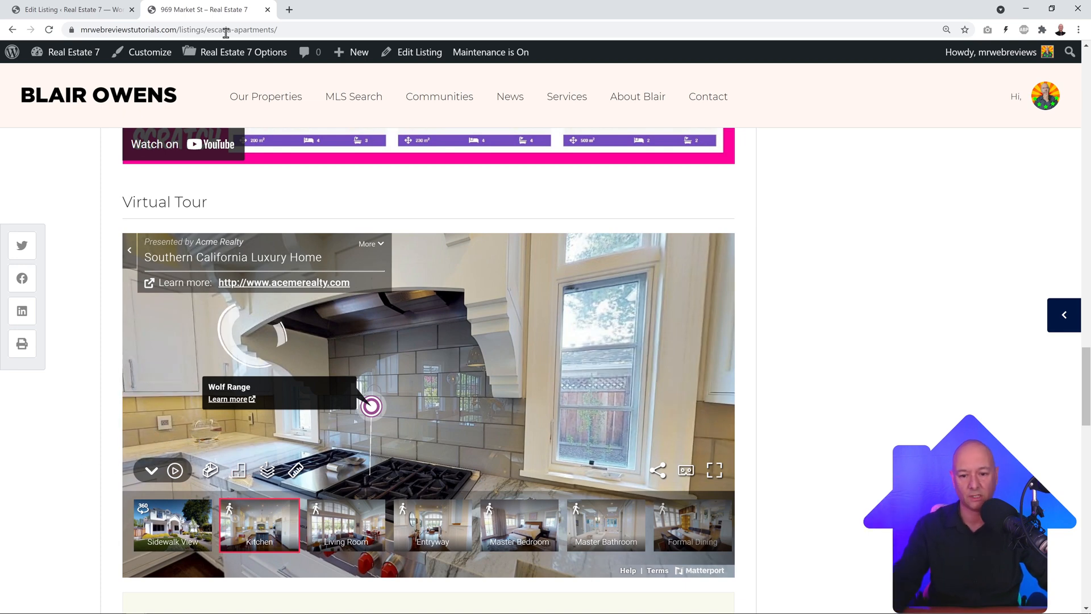
pyautogui.click(92, 12)
# Step: Show the listing's Brokerage settings and check the empty brokerage dropdown
pyautogui.scroll(-6, 285, 401)
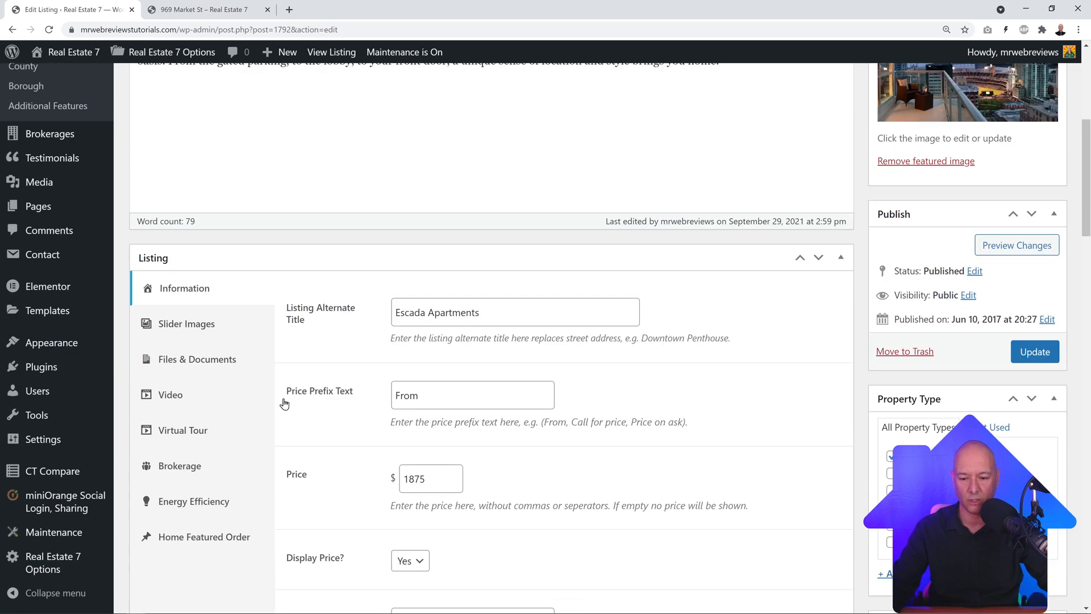
pyautogui.scroll(-2, 322, 433)
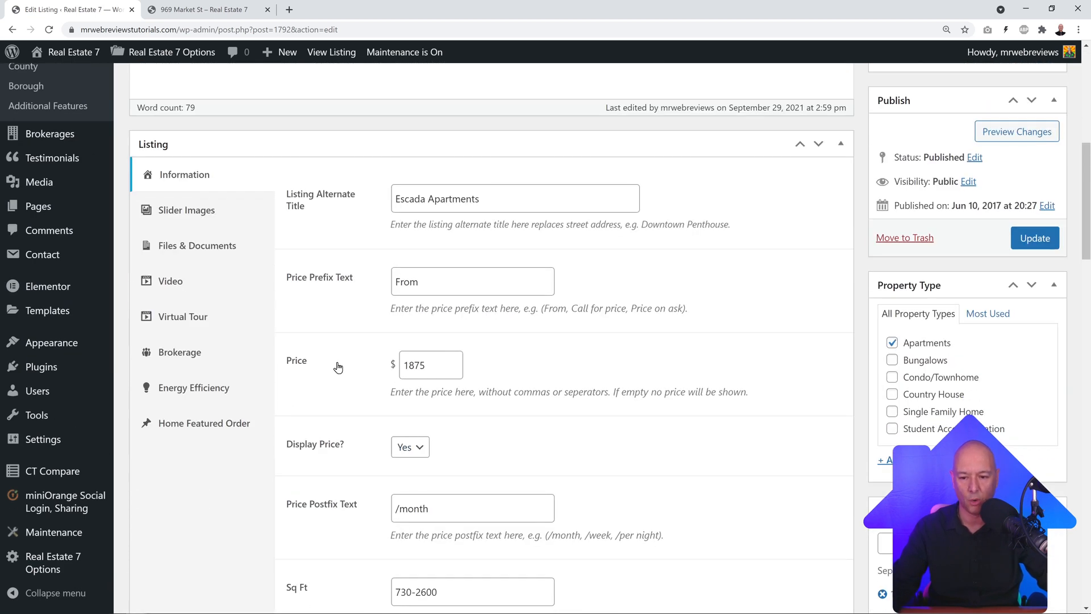
pyautogui.click(192, 354)
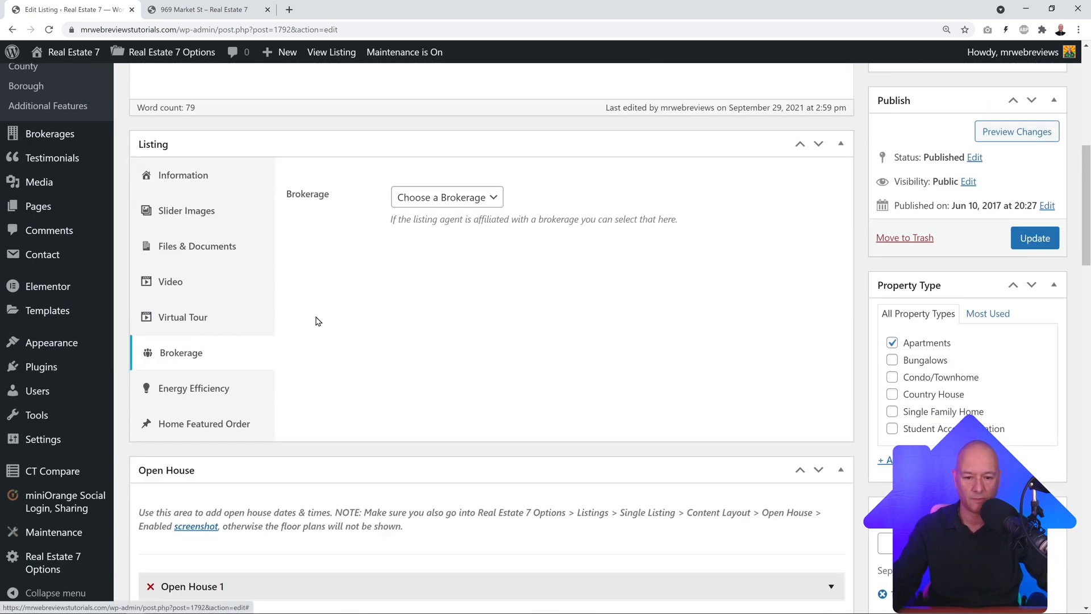
pyautogui.scroll(1, 481, 335)
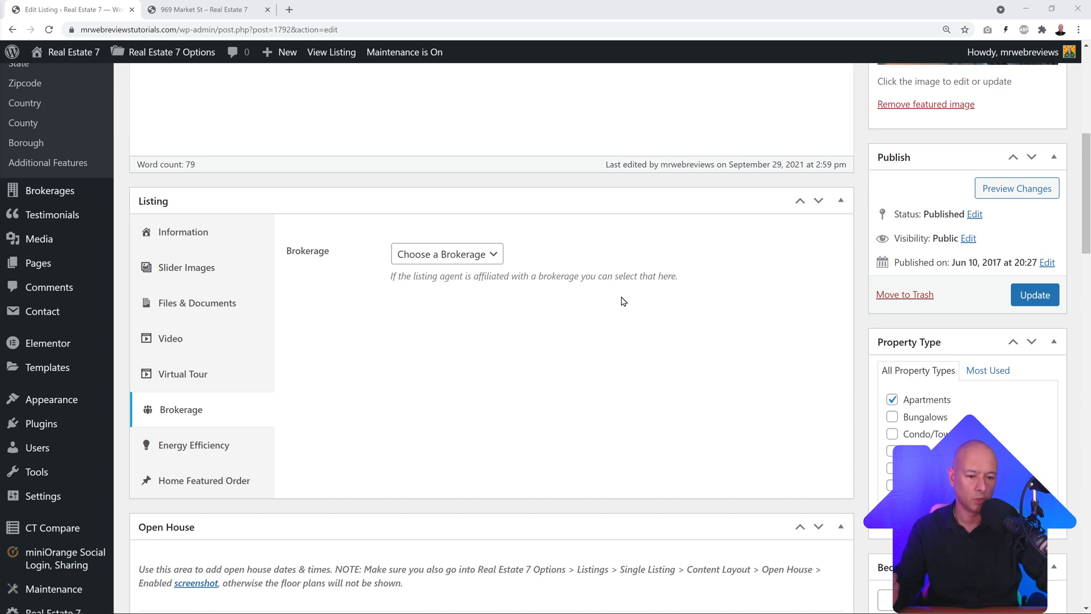
pyautogui.click(495, 259)
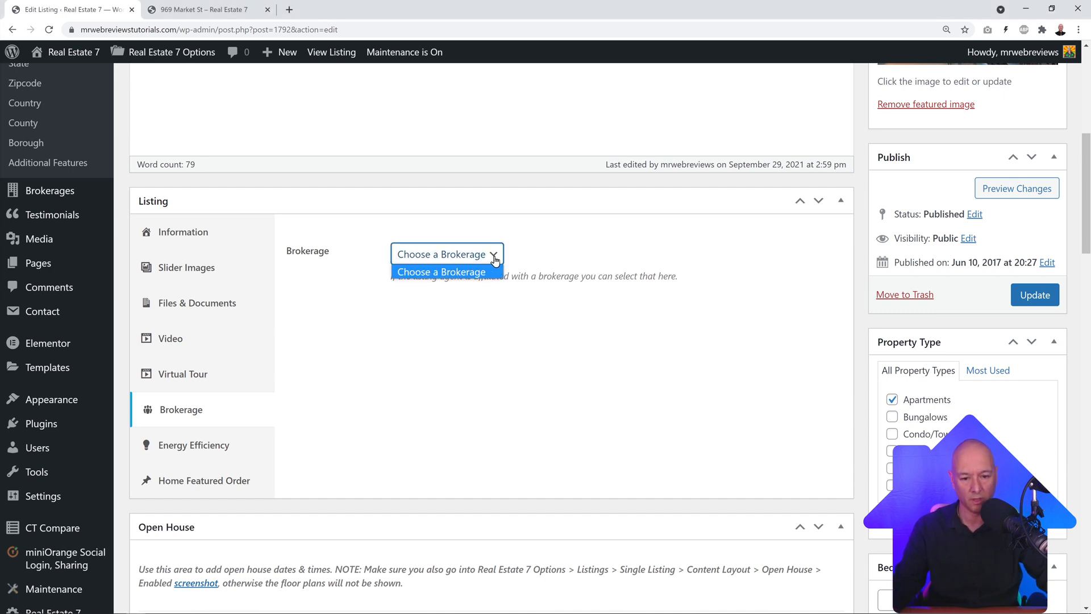
pyautogui.click(495, 258)
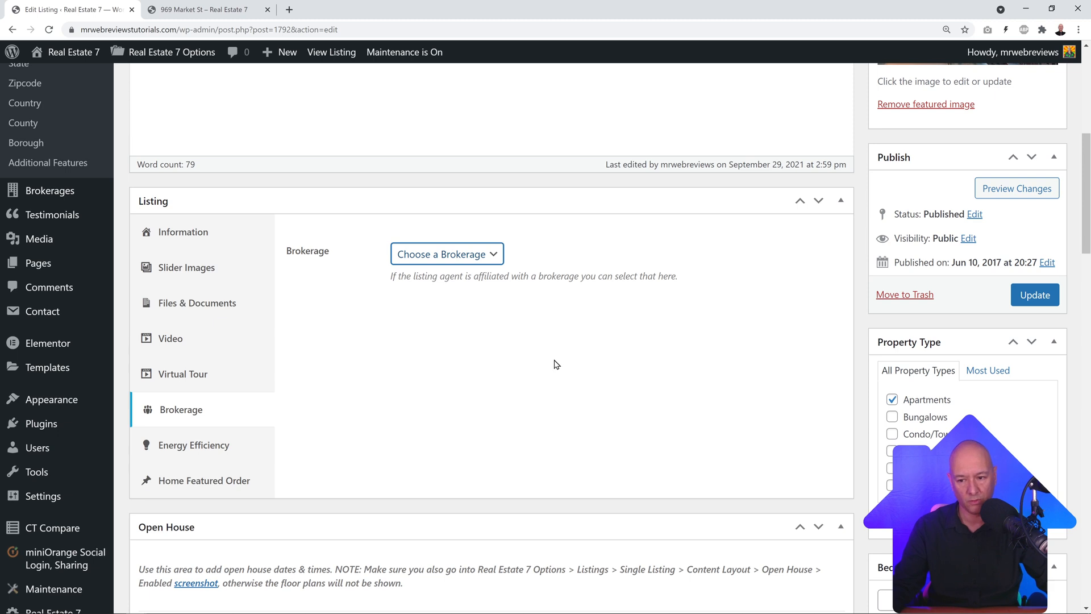
# Step: Confirm in a new tab that the Brokerages list is empty, leaving Choose a Brokerage selected
pyautogui.rightClick(48, 197)
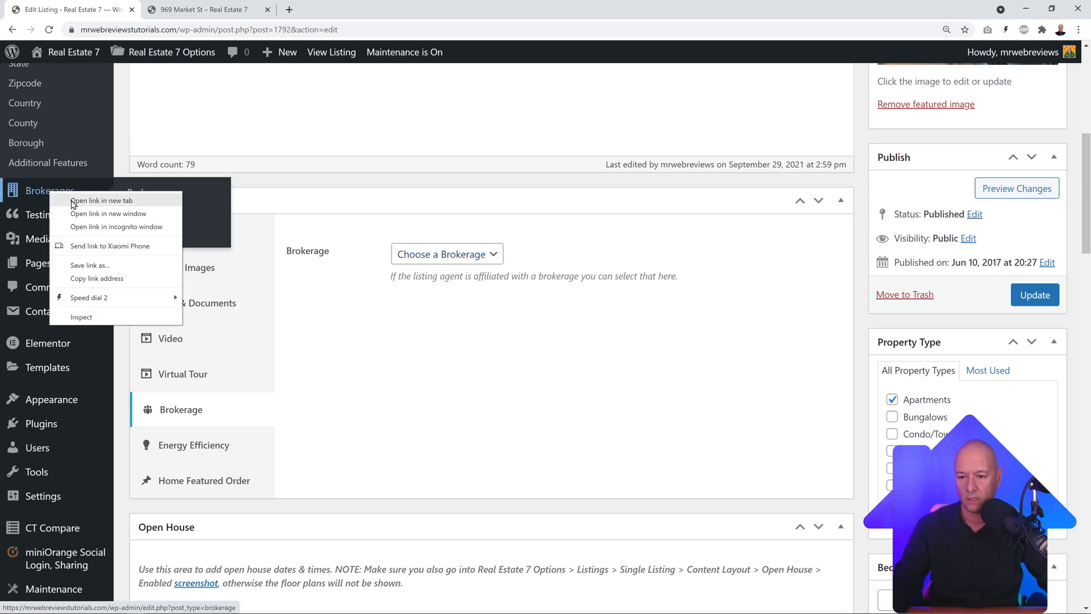
pyautogui.click(102, 200)
pyautogui.click(205, 9)
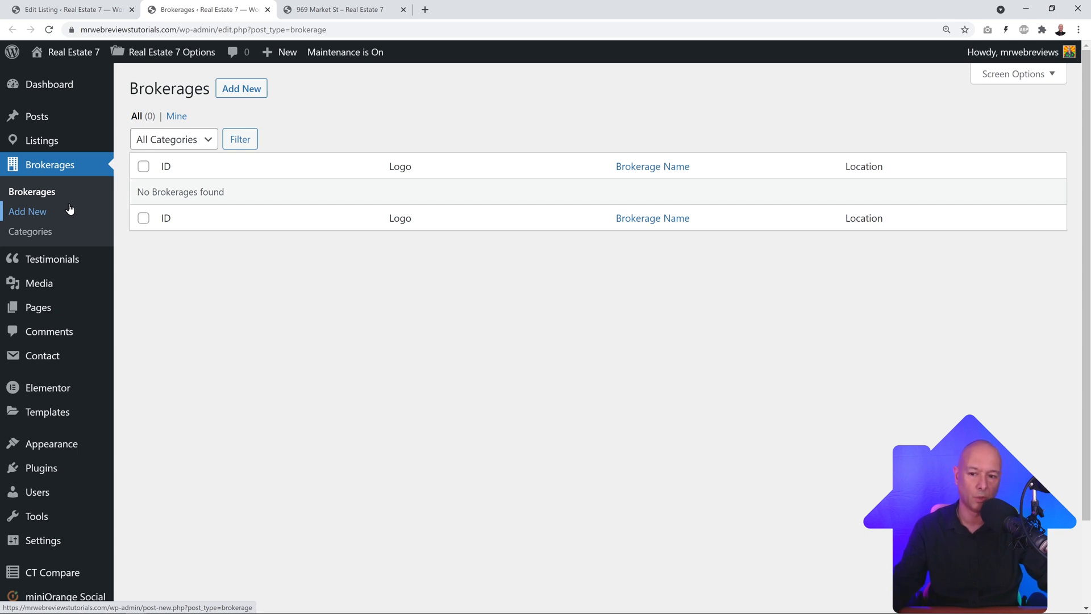
pyautogui.click(268, 10)
pyautogui.click(490, 254)
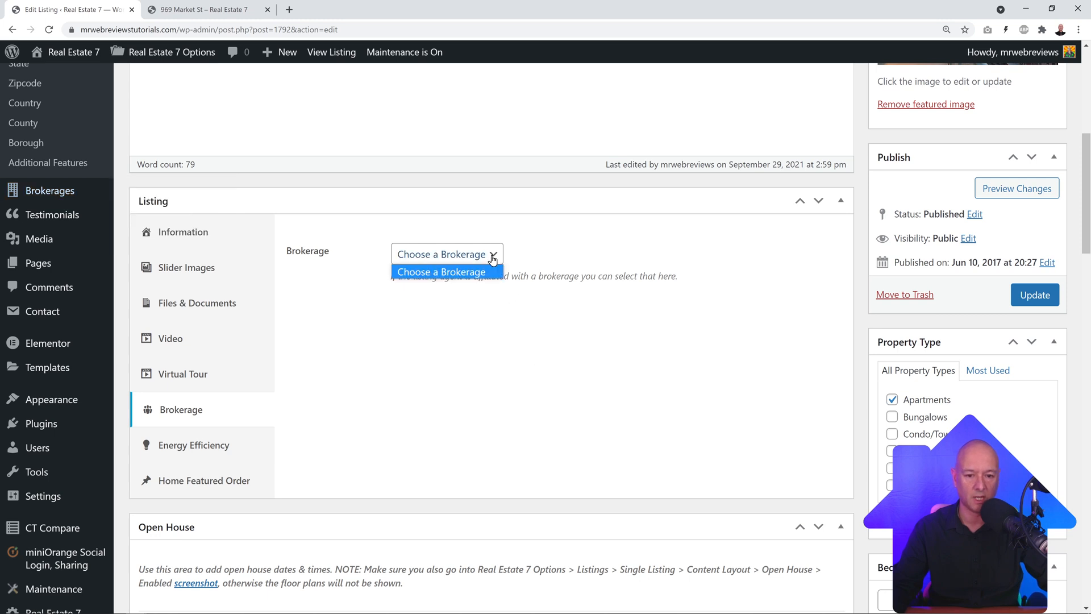
pyautogui.click(496, 265)
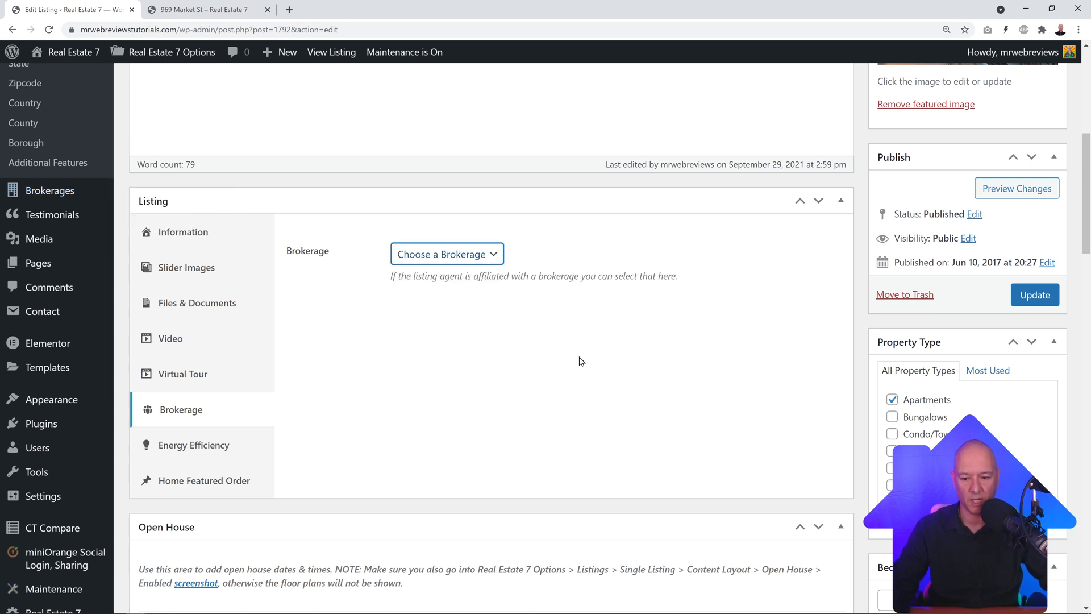
# Step: Keep the Energy Class at A++ and show the blank Home Featured Order setting
pyautogui.click(196, 452)
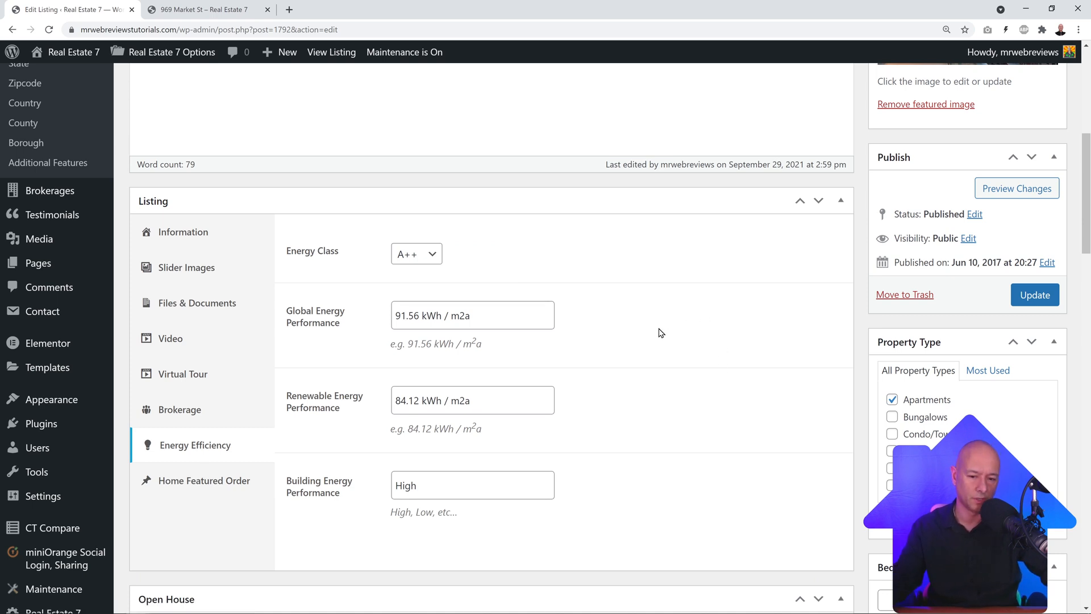
pyautogui.click(437, 259)
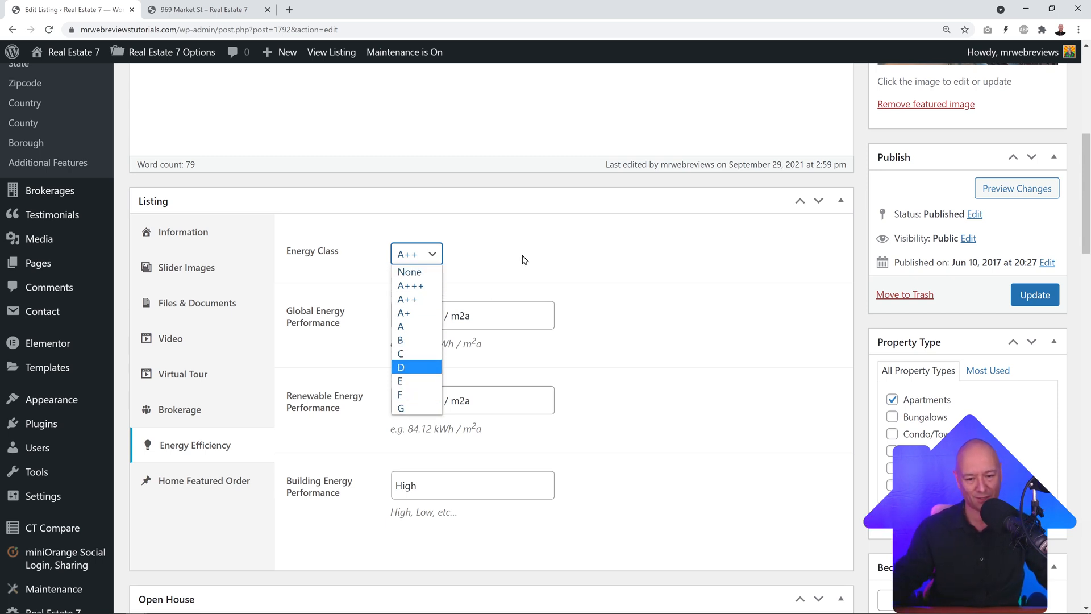
pyautogui.click(548, 261)
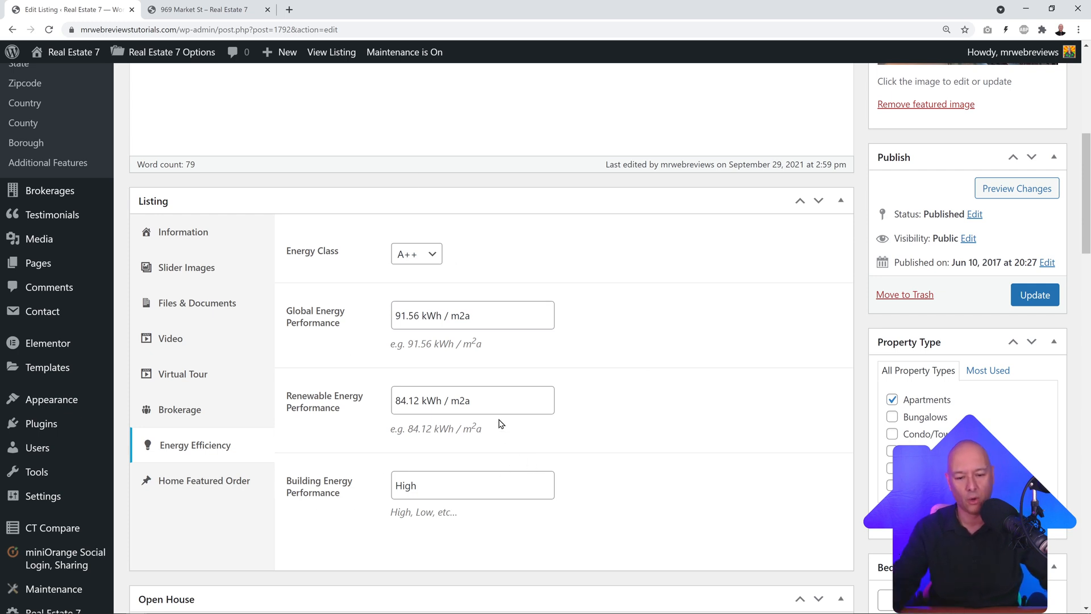
pyautogui.click(190, 488)
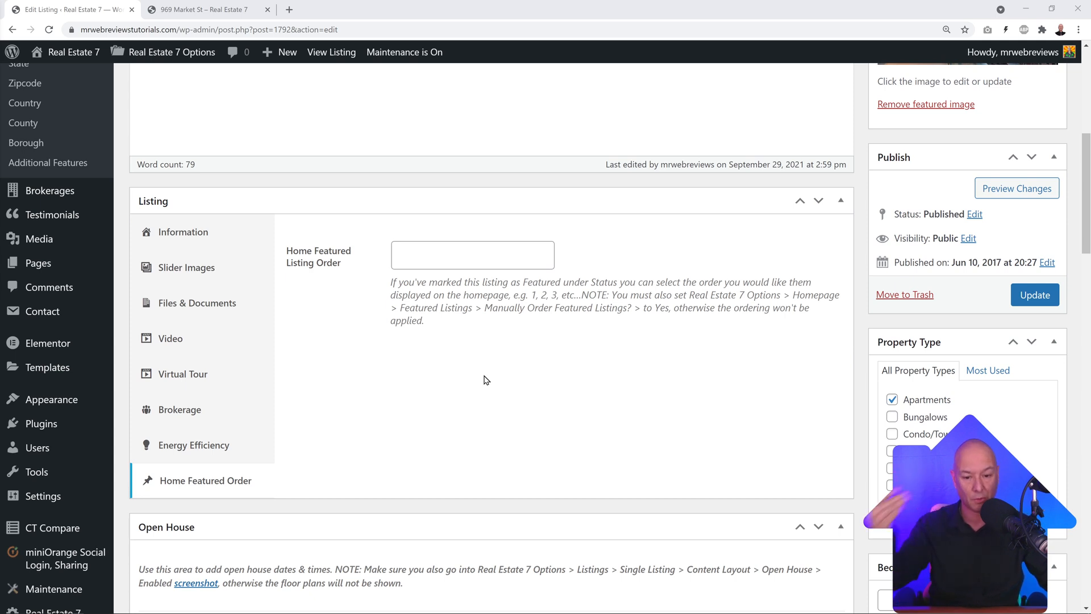
# Step: Expand Open House 1 and set its date to 09/30/2021
pyautogui.scroll(-6, 569, 398)
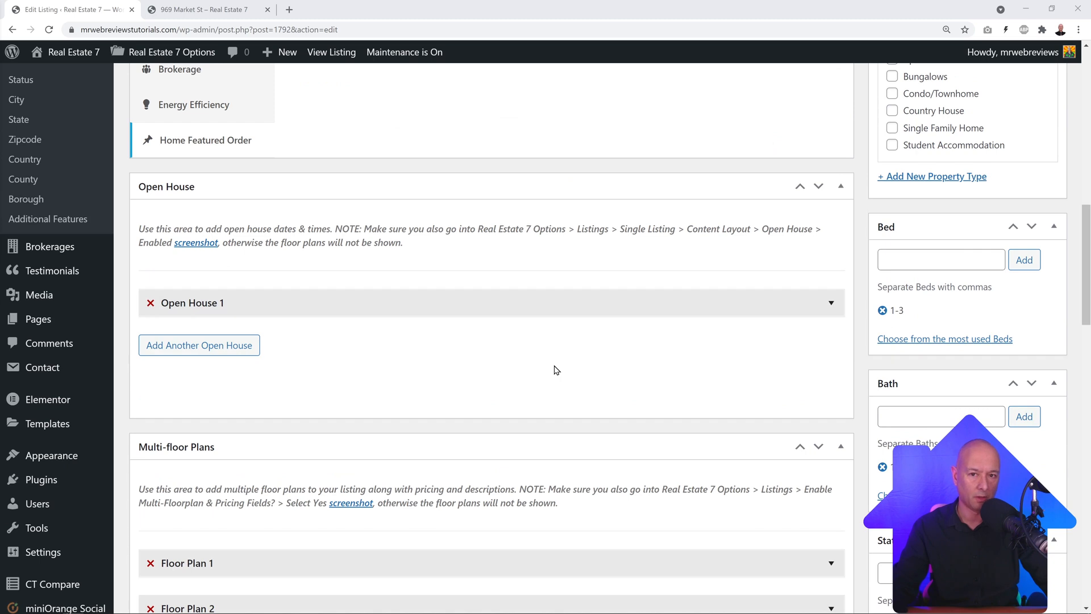
pyautogui.click(821, 307)
pyautogui.scroll(-1, 512, 363)
pyautogui.click(315, 297)
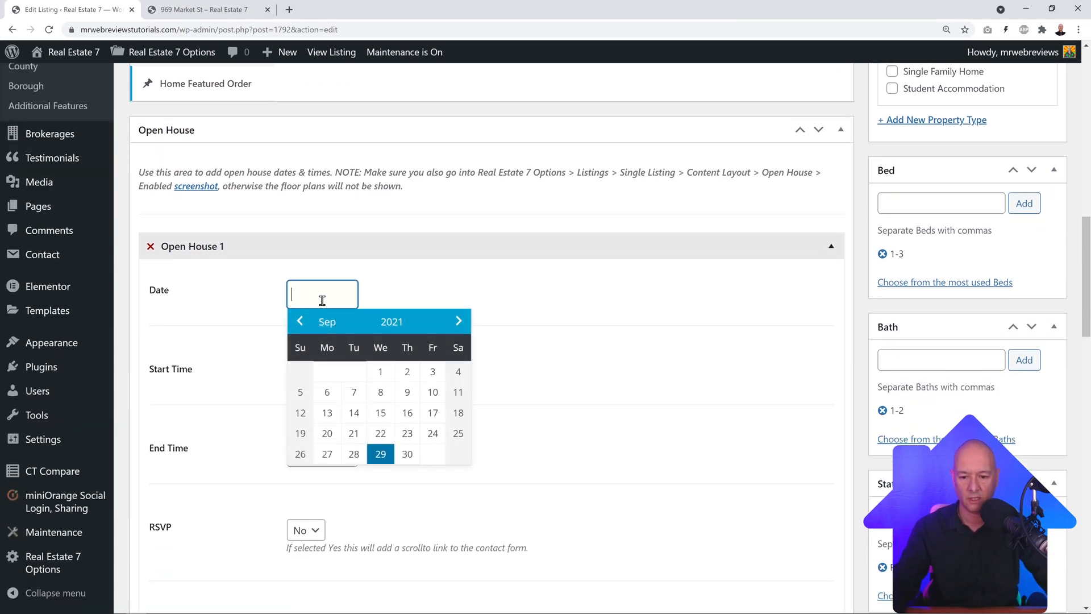
pyautogui.click(406, 453)
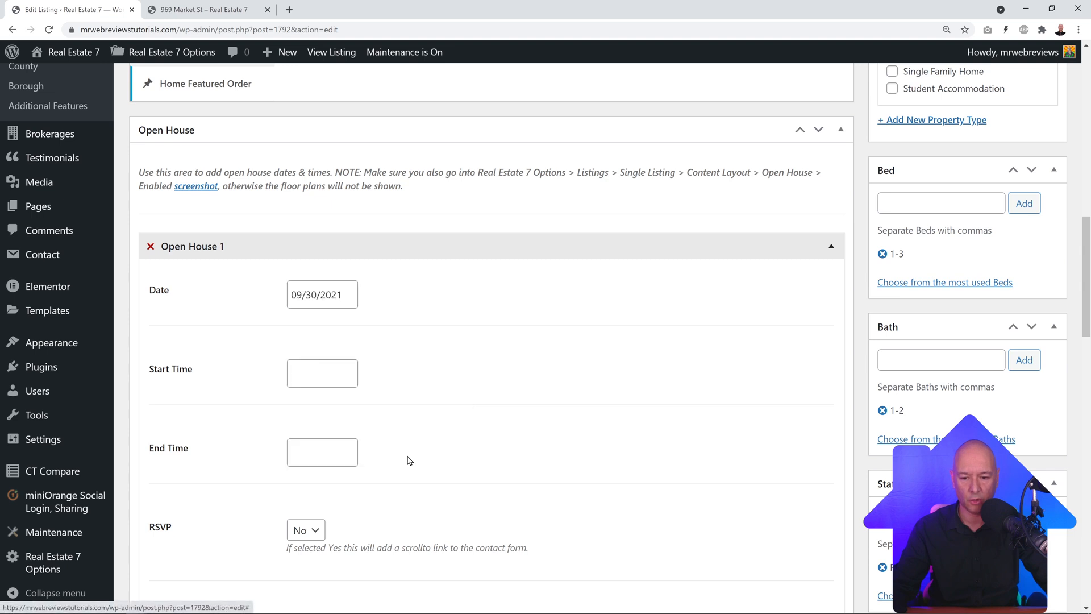
# Step: Set Open House 1 to start at 2:00 pm and end at 5:00 pm
pyautogui.click(316, 375)
pyautogui.click(415, 454)
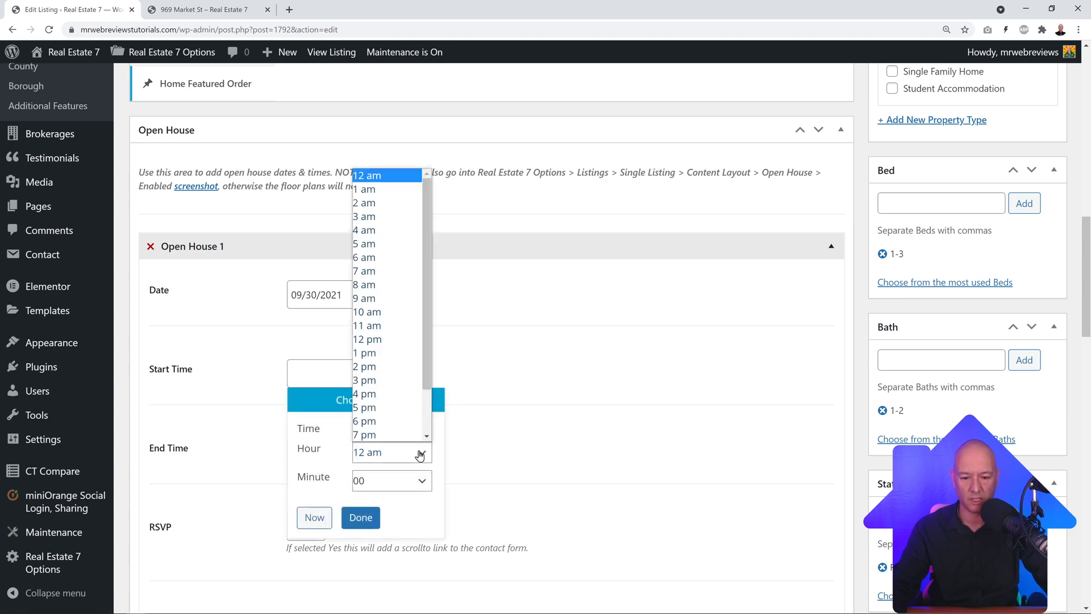
pyautogui.click(389, 367)
pyautogui.click(571, 389)
pyautogui.click(346, 457)
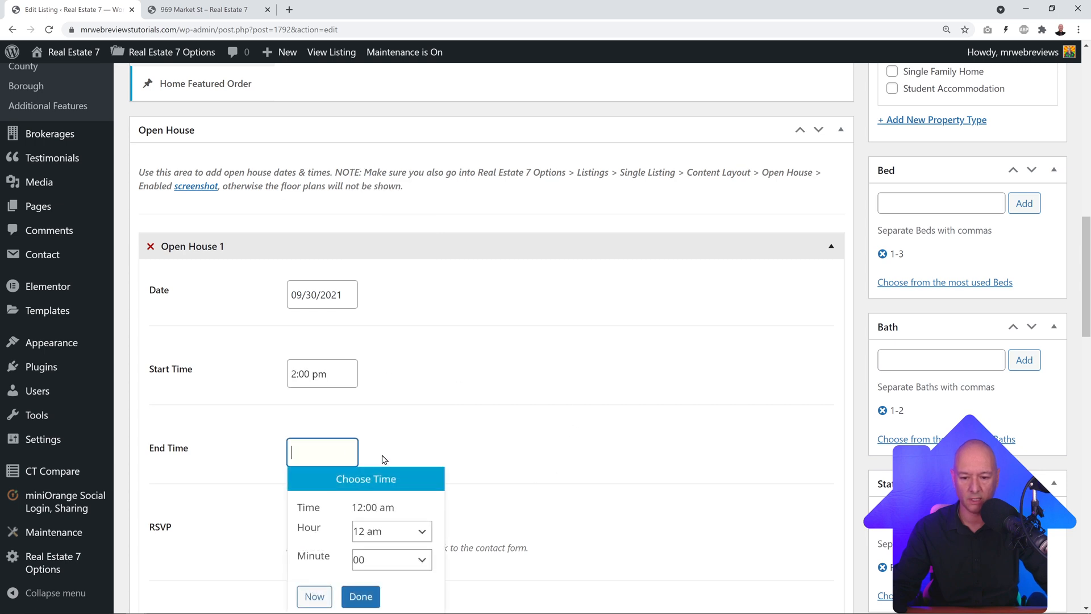
pyautogui.click(419, 534)
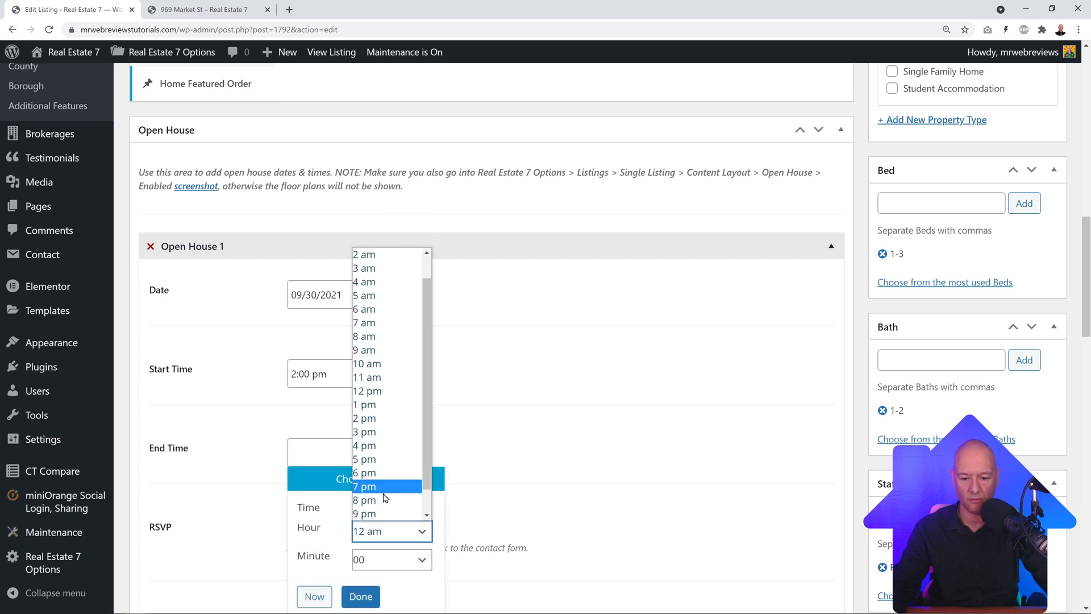
pyautogui.click(387, 459)
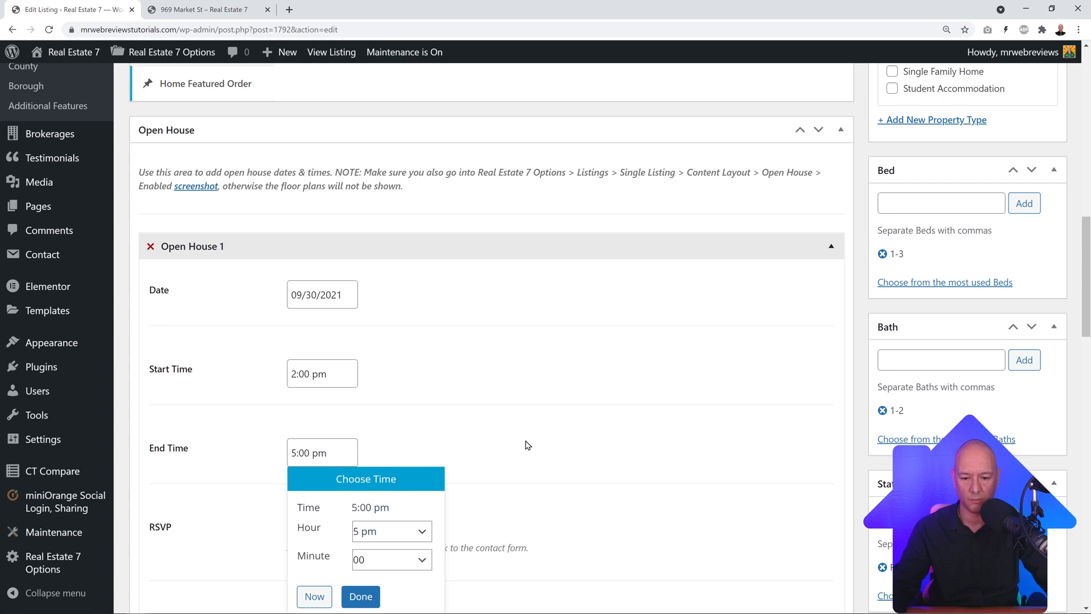
pyautogui.click(546, 443)
pyautogui.scroll(-1, 570, 385)
pyautogui.scroll(-2, 569, 385)
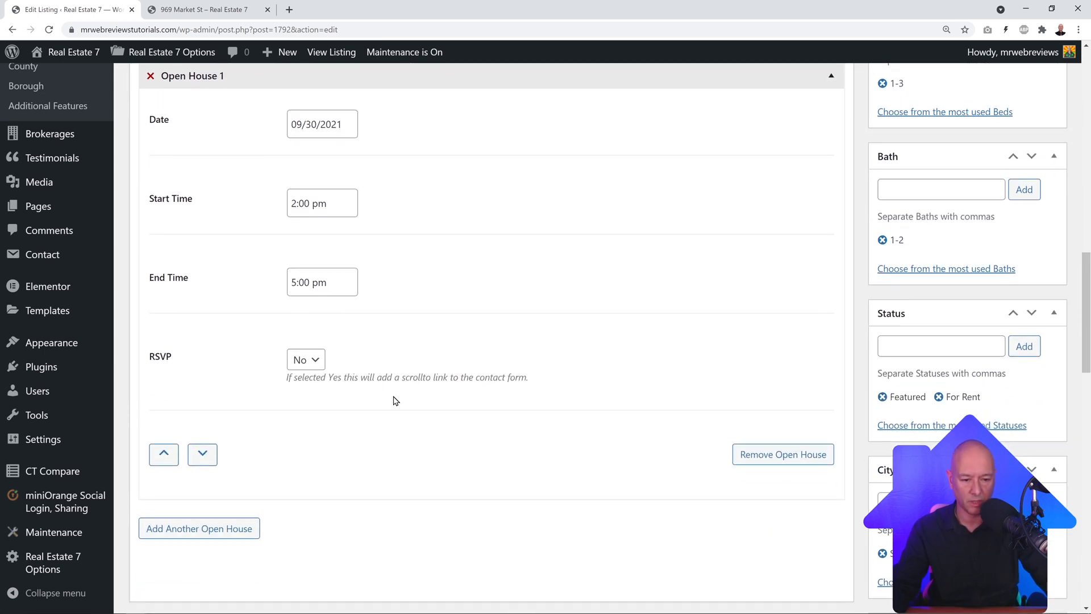
pyautogui.scroll(2, 531, 429)
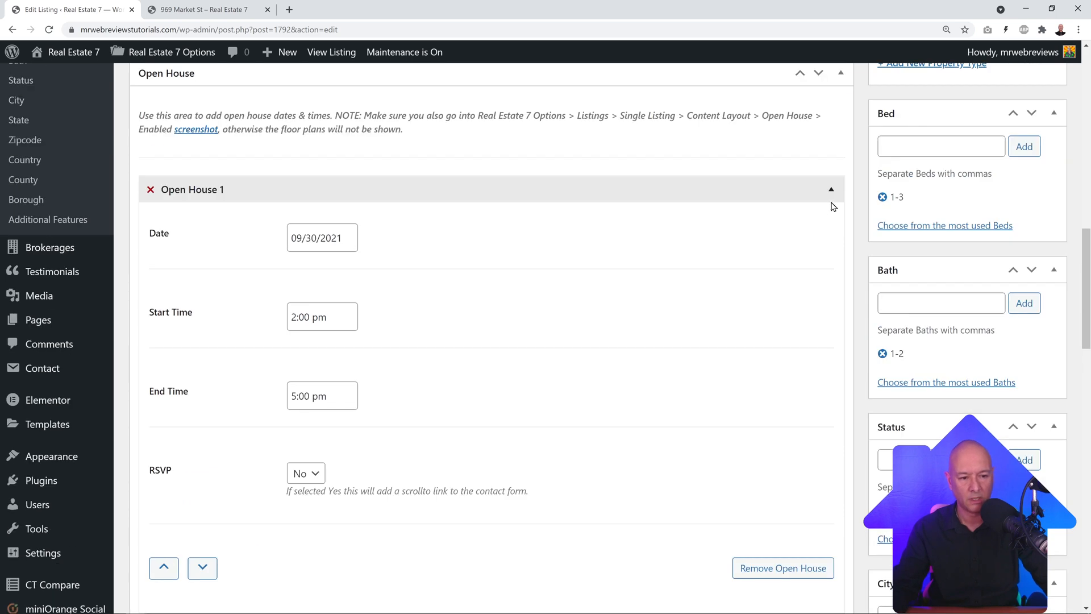
pyautogui.click(831, 190)
pyautogui.scroll(1, 519, 297)
pyautogui.scroll(-3, 130, 218)
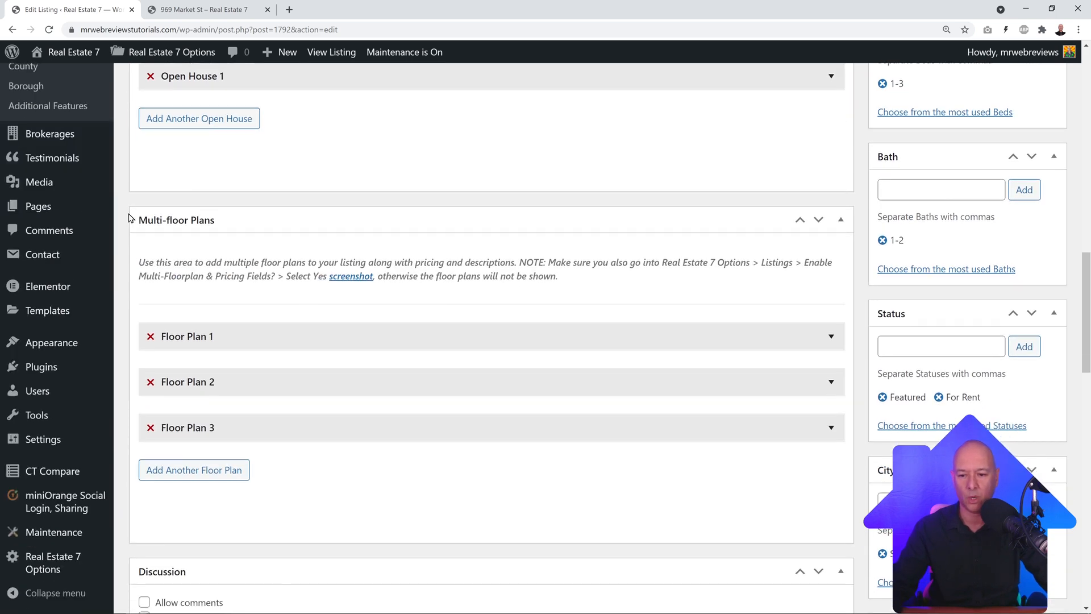
pyautogui.scroll(-2, 423, 299)
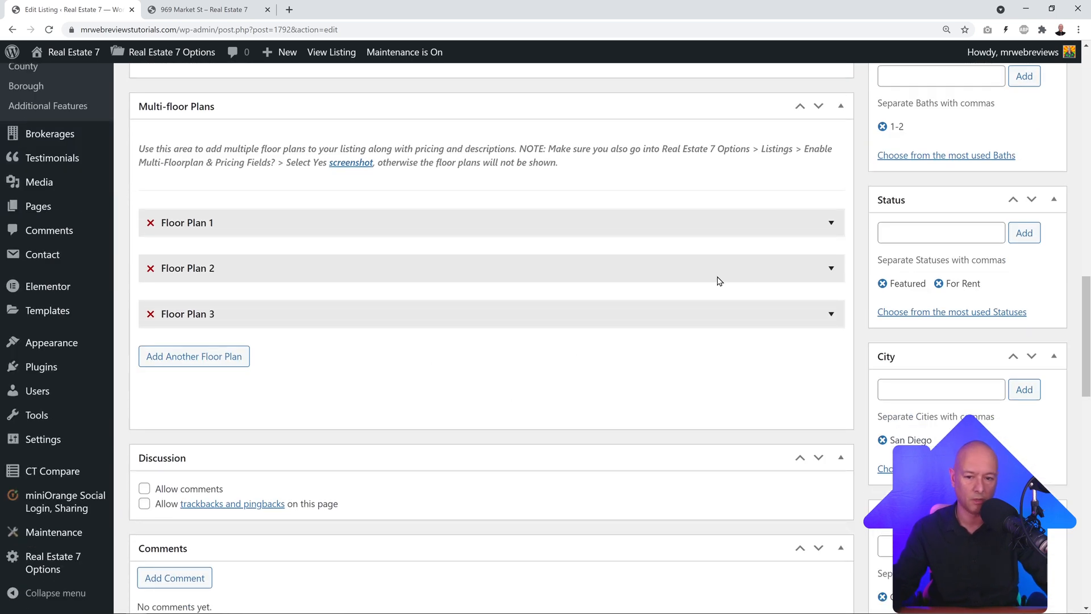
pyautogui.click(831, 223)
pyautogui.scroll(-2, 701, 292)
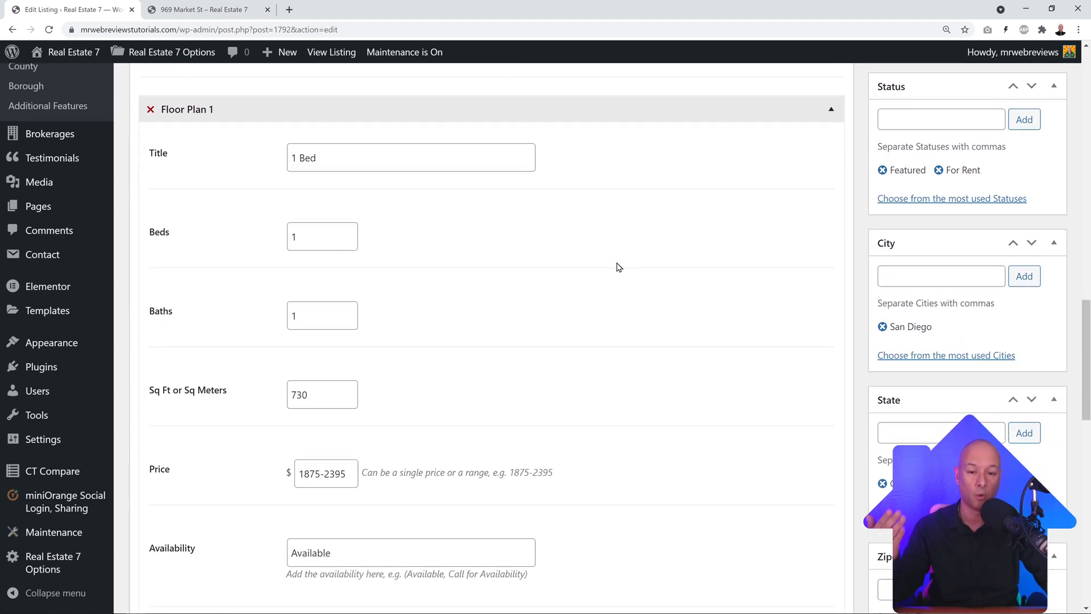
pyautogui.scroll(-2, 619, 267)
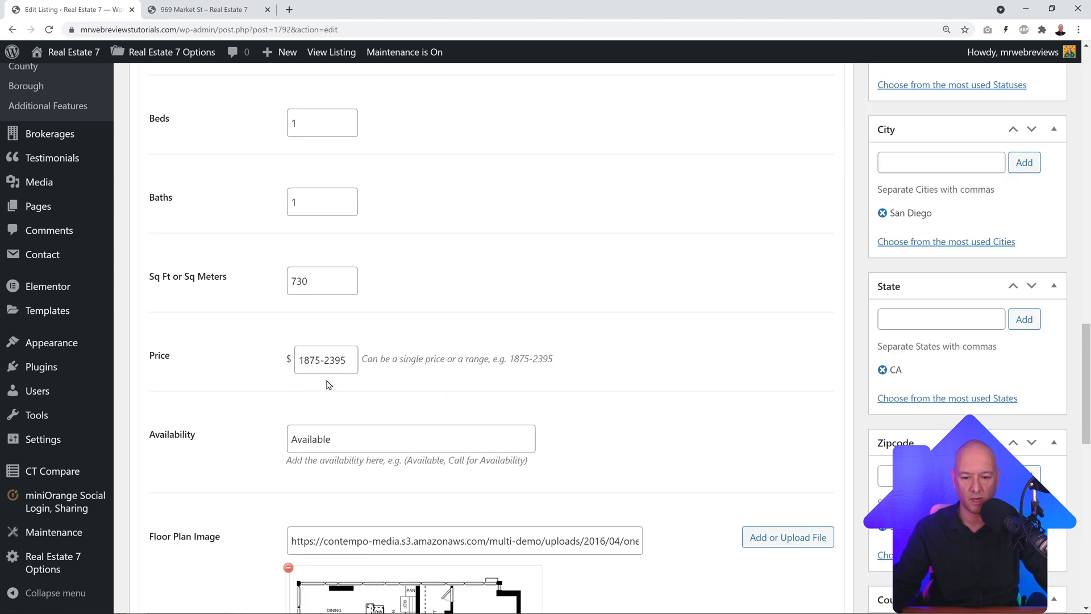
pyautogui.scroll(-5, 655, 370)
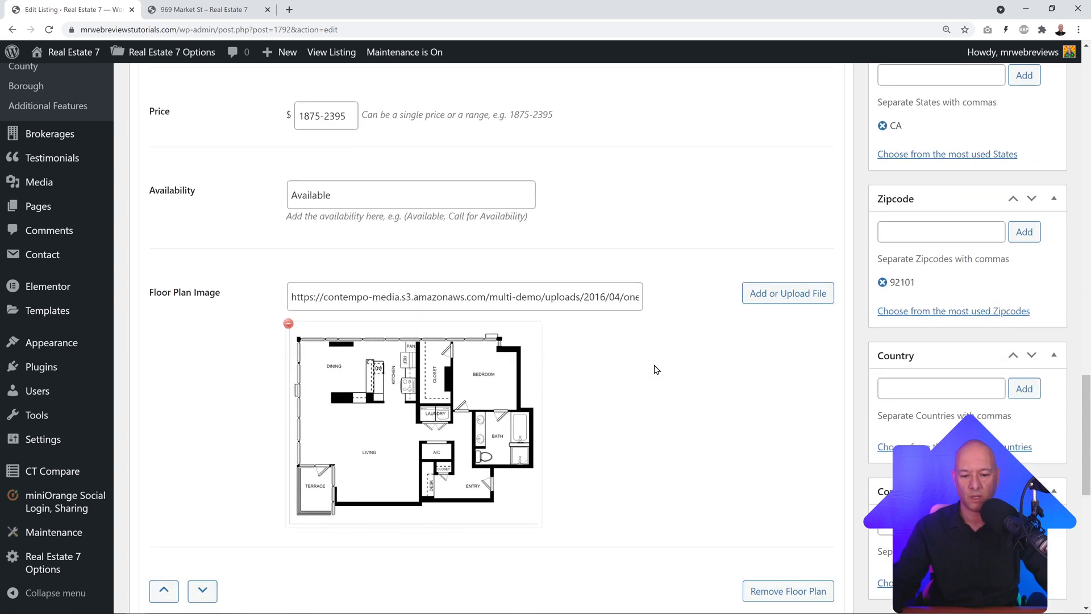
pyautogui.scroll(10, 619, 386)
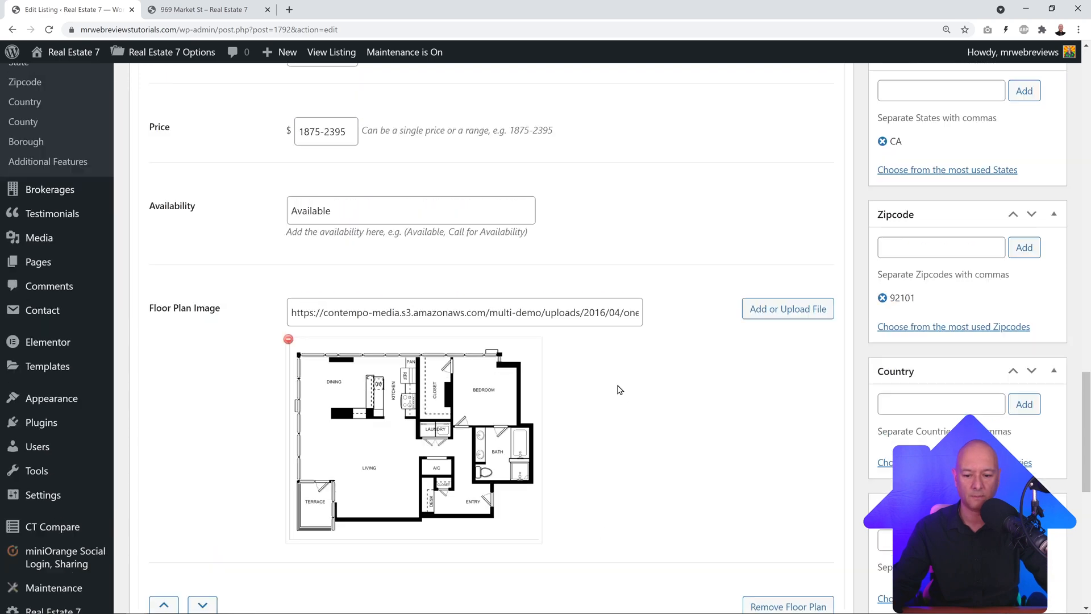
pyautogui.click(821, 280)
pyautogui.scroll(-2, 789, 317)
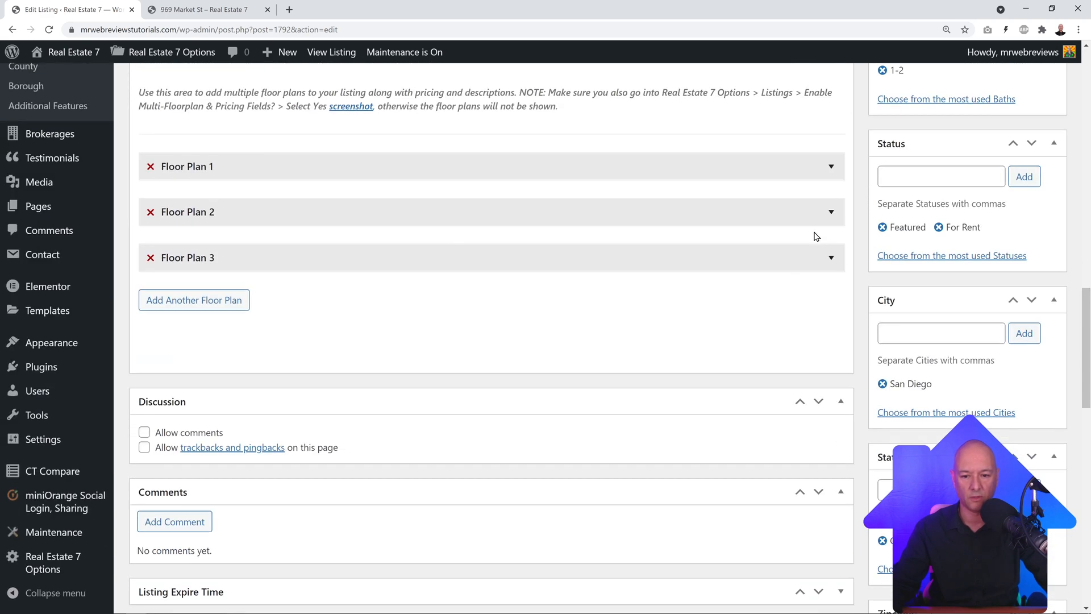
pyautogui.click(827, 224)
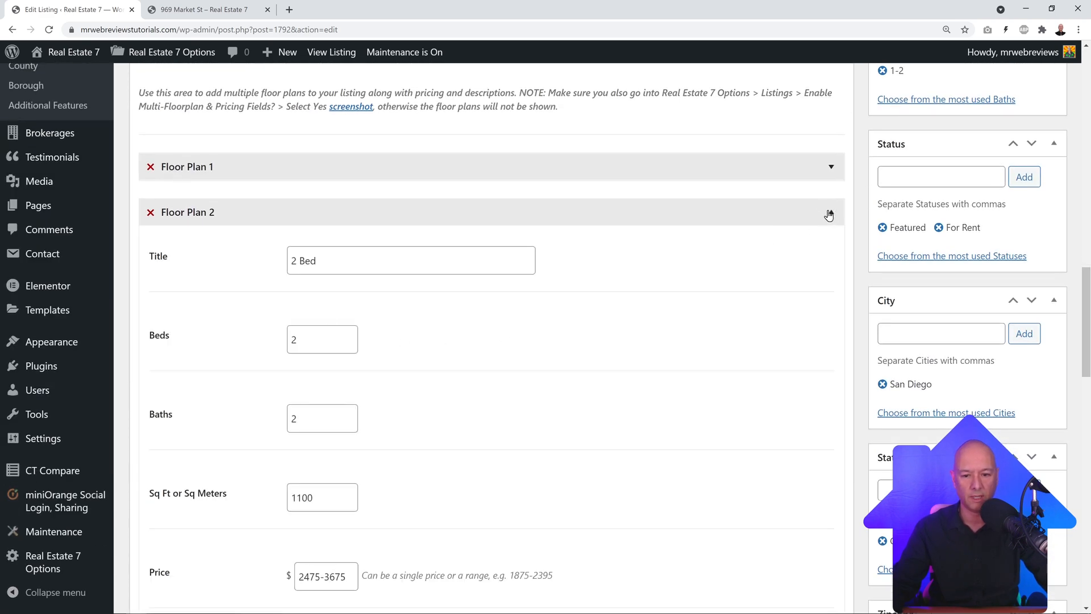
pyautogui.click(829, 214)
pyautogui.scroll(-1, 781, 260)
pyautogui.click(830, 205)
pyautogui.scroll(-8, 613, 316)
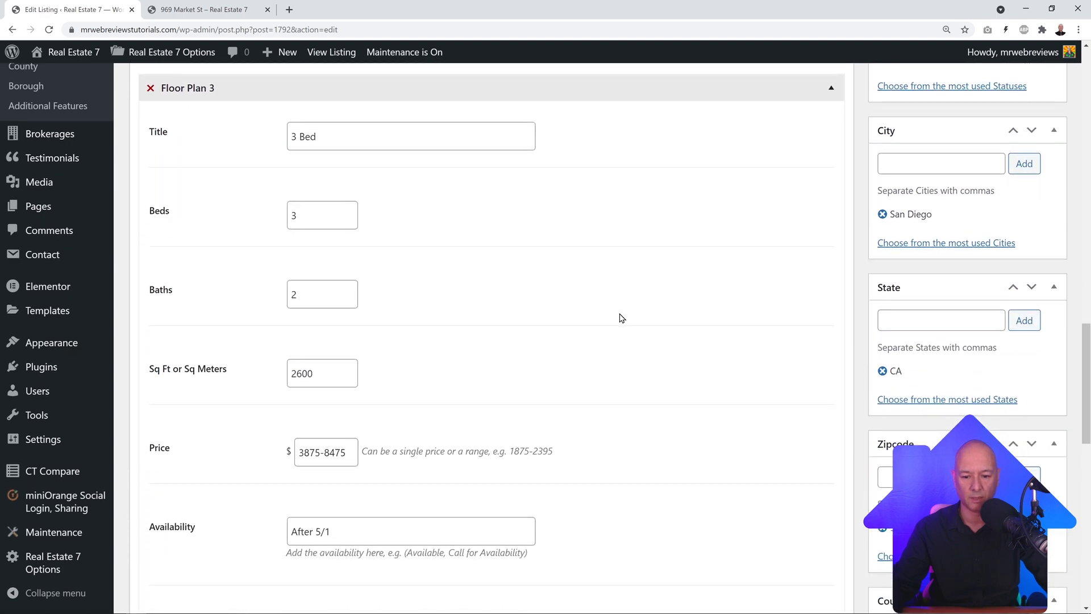
pyautogui.scroll(-2, 629, 316)
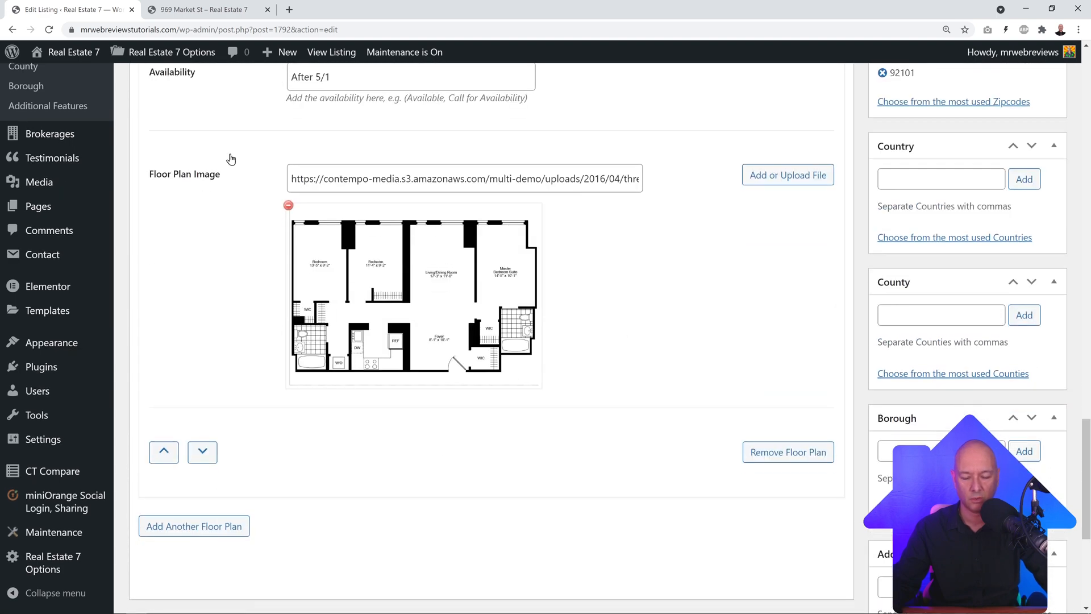
pyautogui.scroll(10, 625, 370)
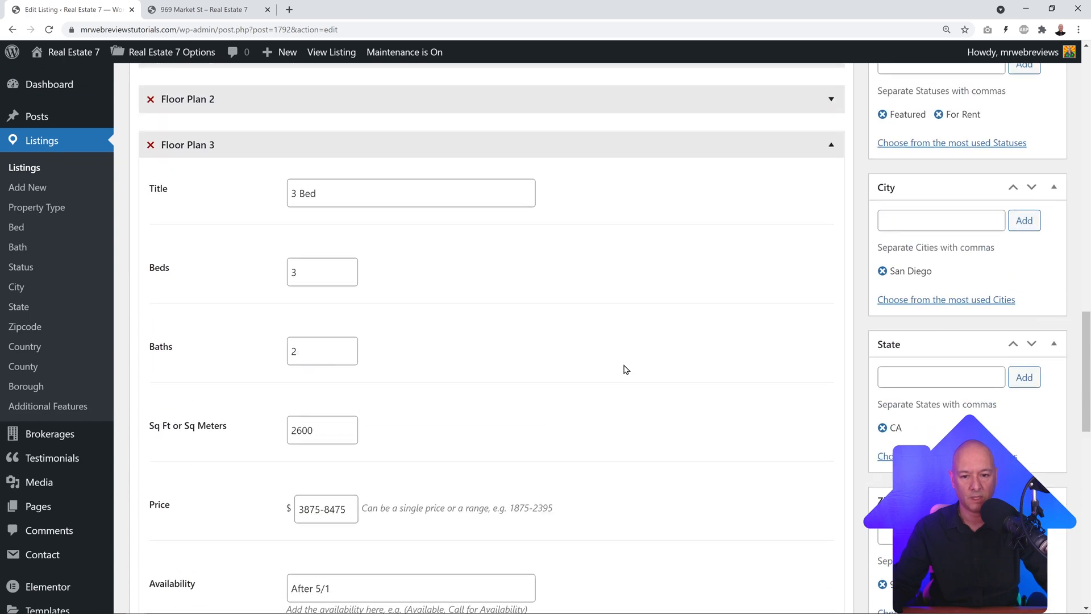
pyautogui.click(832, 203)
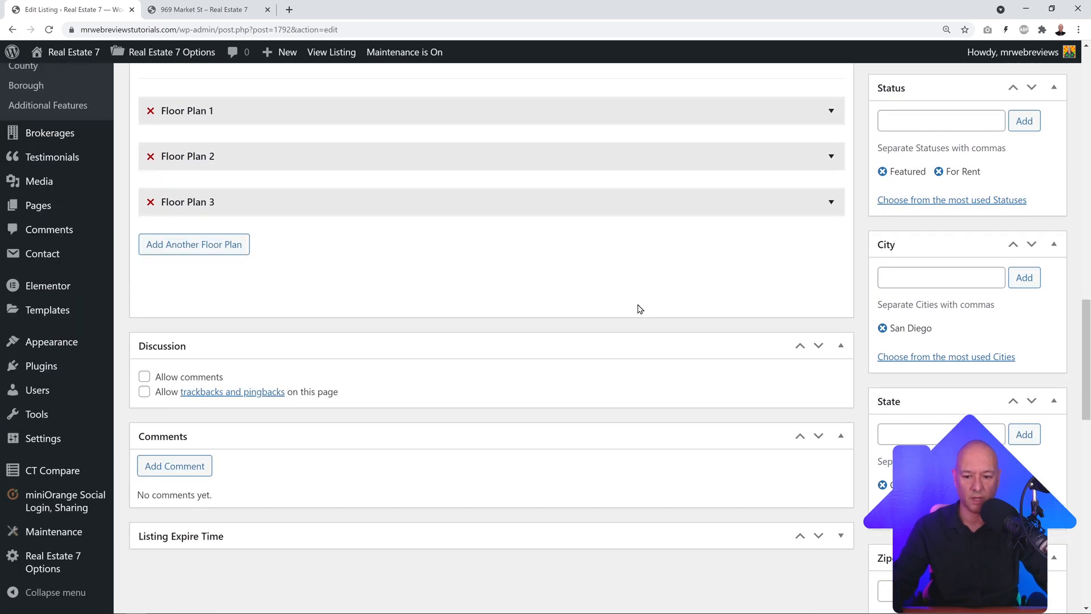
pyautogui.scroll(8, 633, 310)
pyautogui.scroll(20, 633, 310)
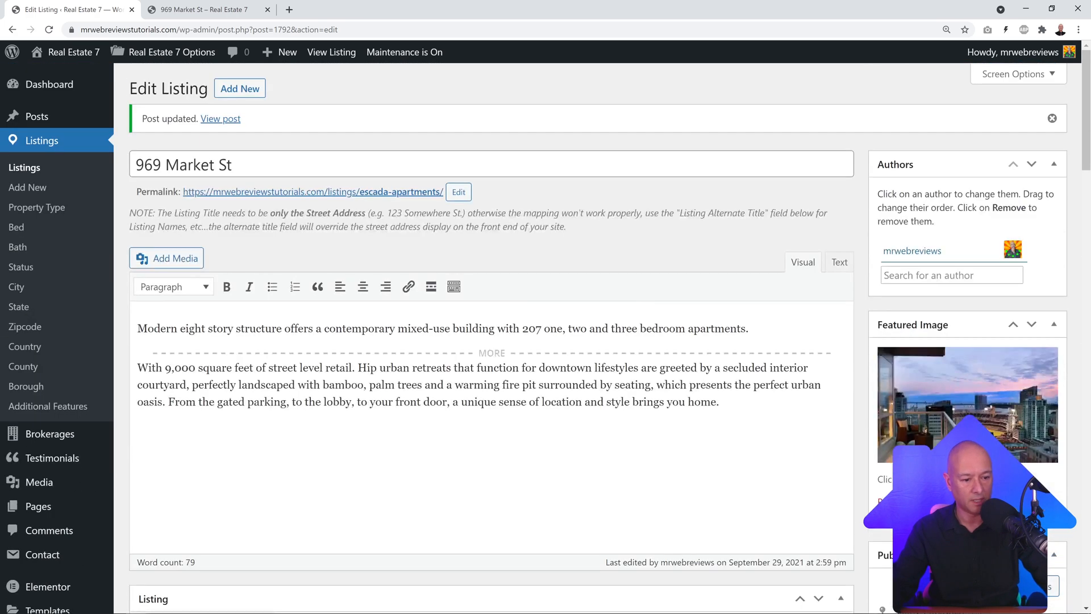
# Step: Update the 969 Market St listing and reload its live page
pyautogui.scroll(-4, 631, 310)
pyautogui.click(1038, 465)
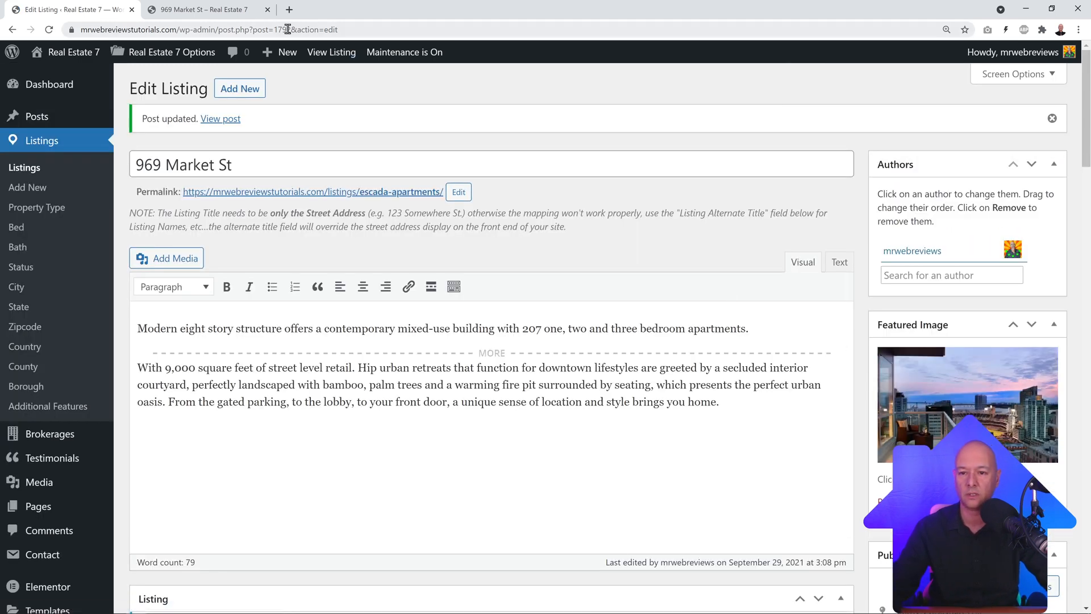
pyautogui.click(215, 9)
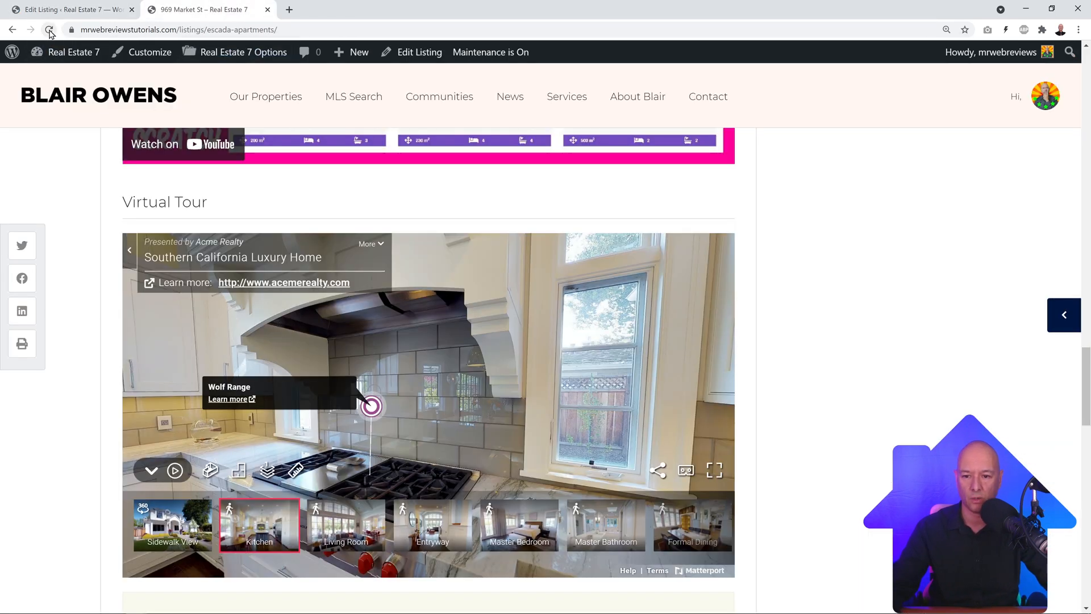
pyautogui.click(49, 30)
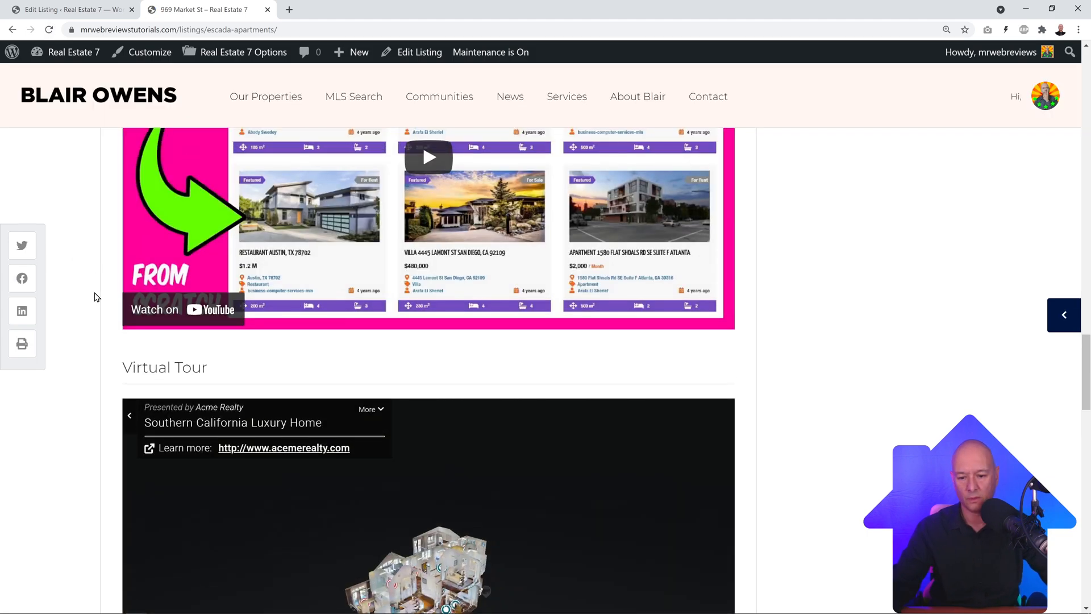
# Step: Jump to Floor Plans & Pricing and preview the 2 Bed and 3 Bed floor plan images
pyautogui.scroll(15, 105, 304)
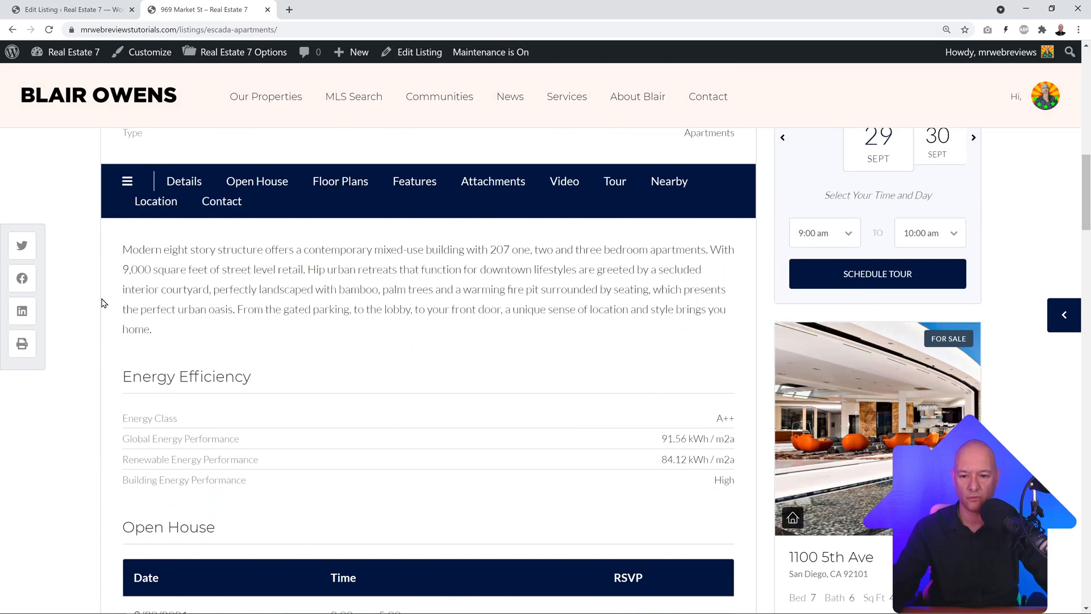
pyautogui.scroll(3, 105, 303)
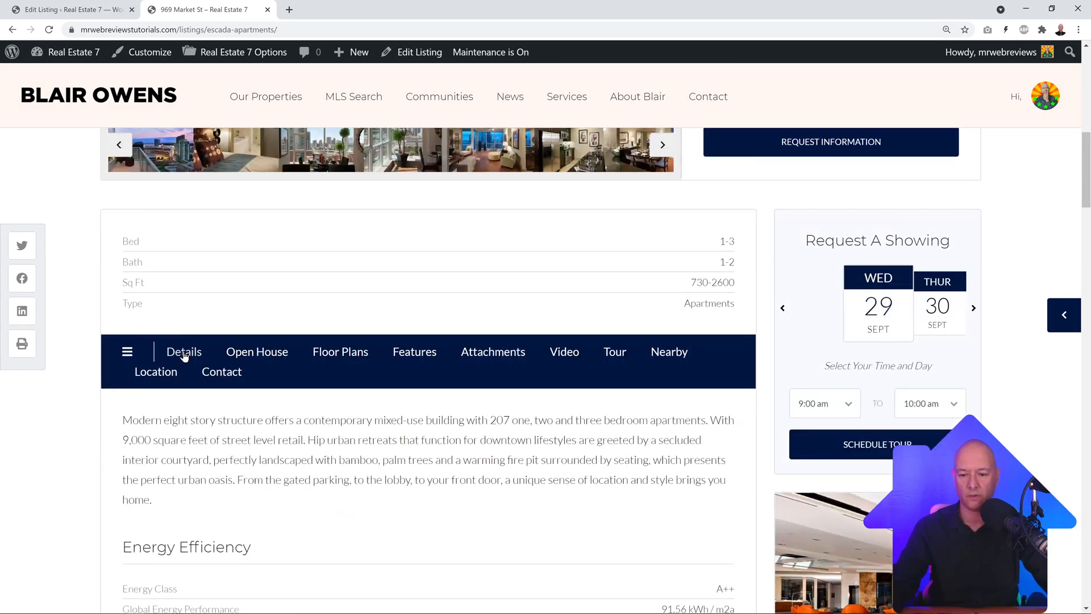
pyautogui.click(259, 354)
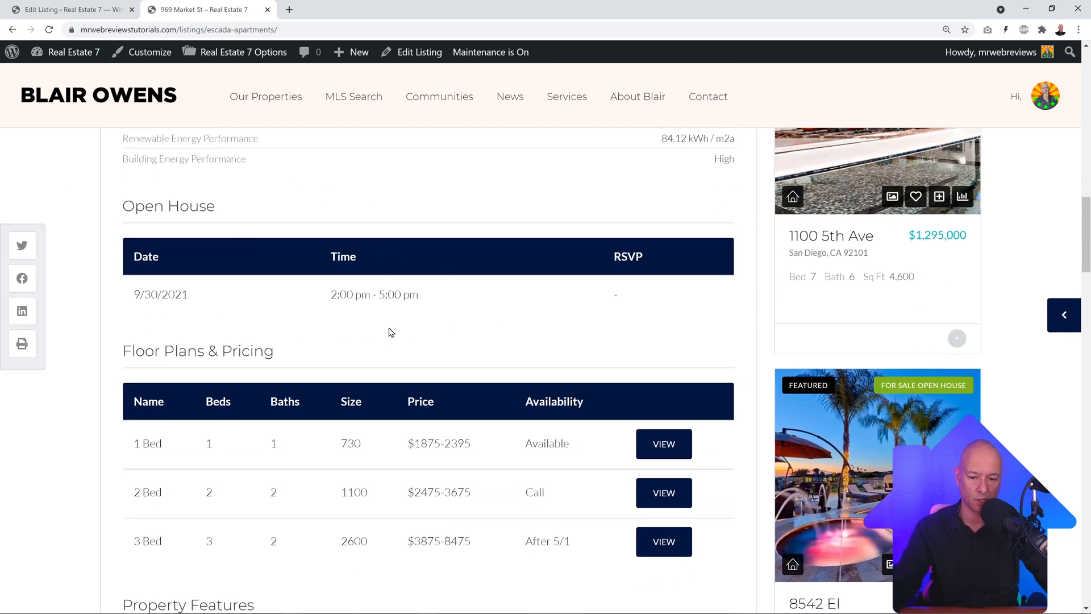
pyautogui.scroll(-2, 409, 392)
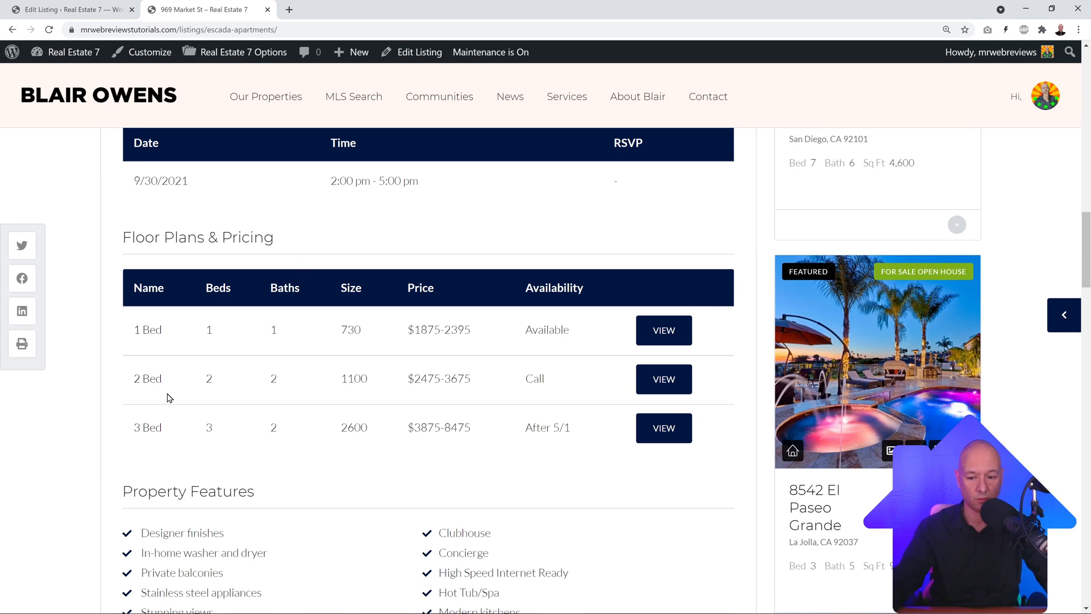
pyautogui.click(650, 383)
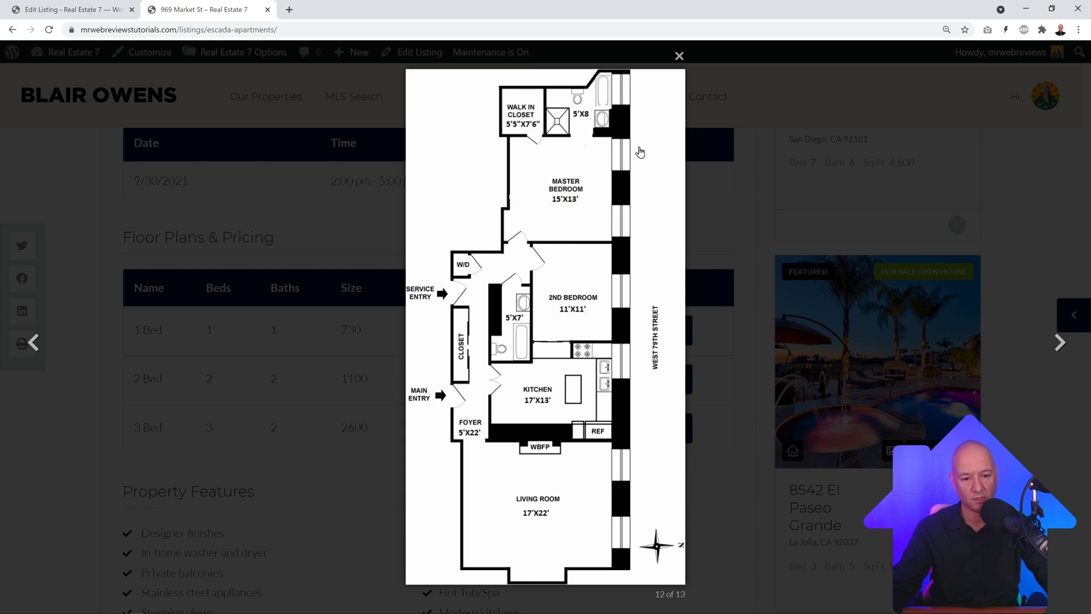
pyautogui.click(683, 56)
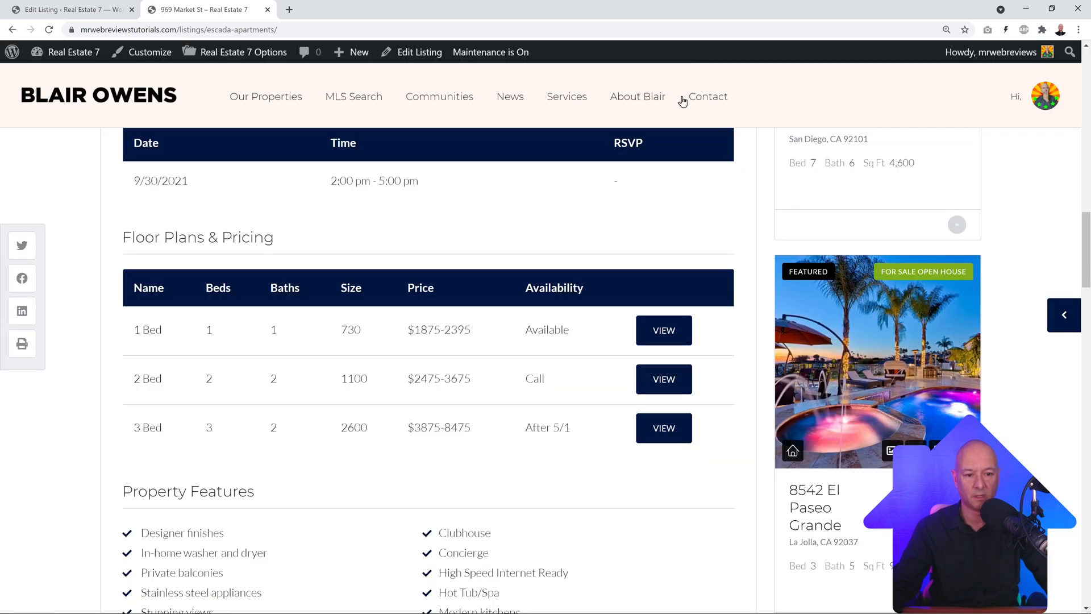
pyautogui.click(667, 436)
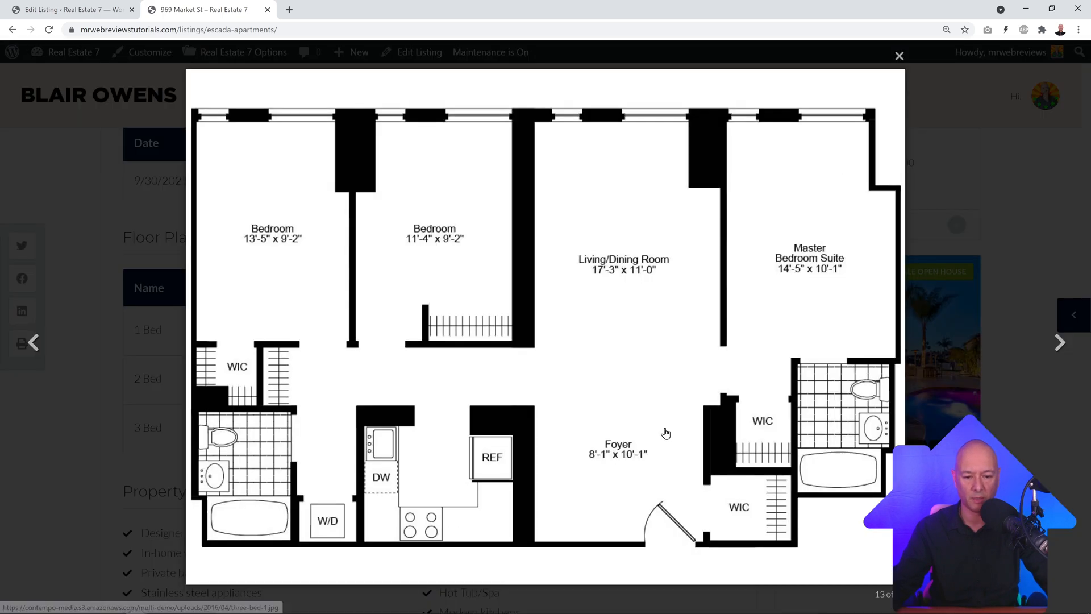
pyautogui.click(899, 56)
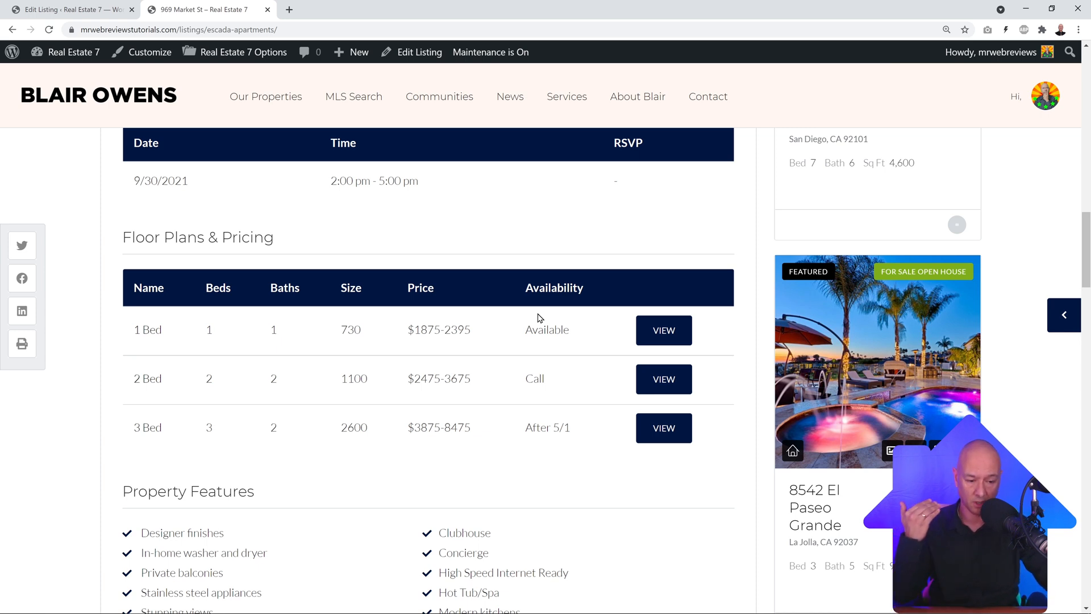
pyautogui.click(108, 13)
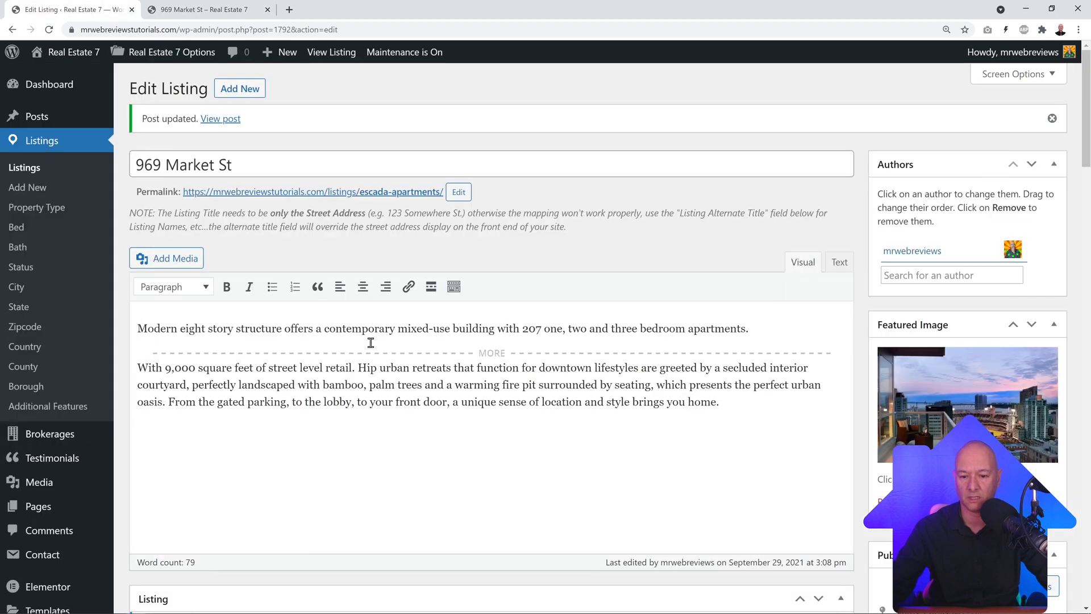
pyautogui.scroll(-1, 725, 402)
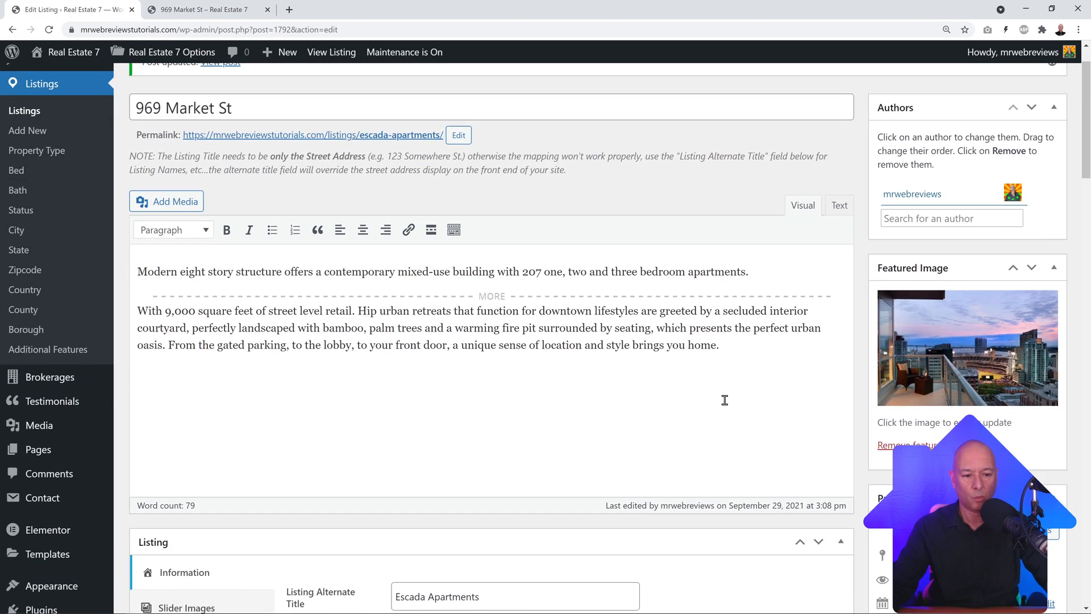
pyautogui.scroll(1, 725, 402)
pyautogui.scroll(-1, 725, 401)
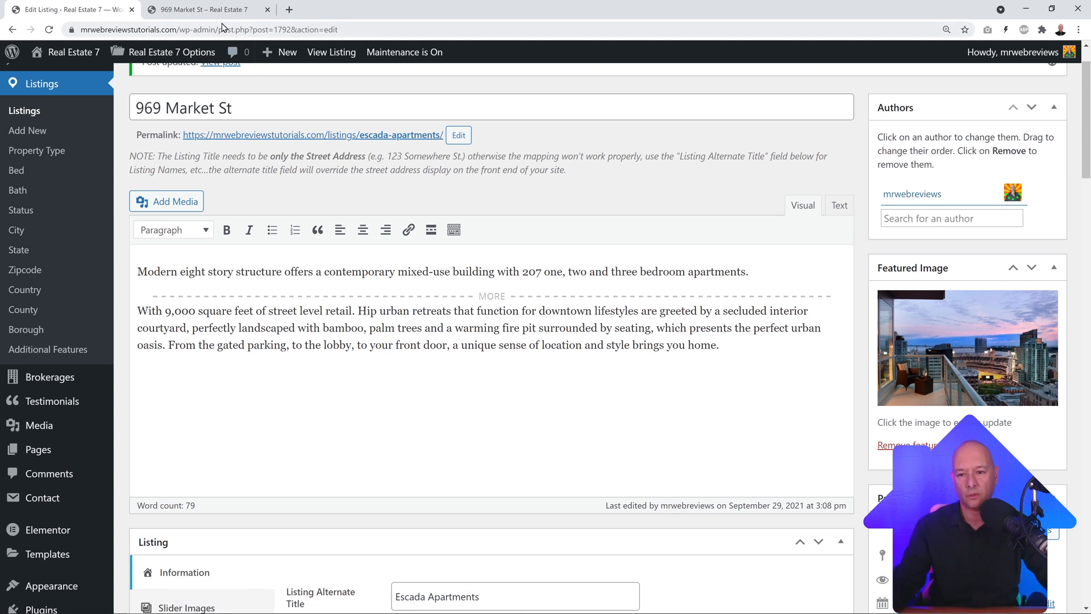
pyautogui.click(210, 10)
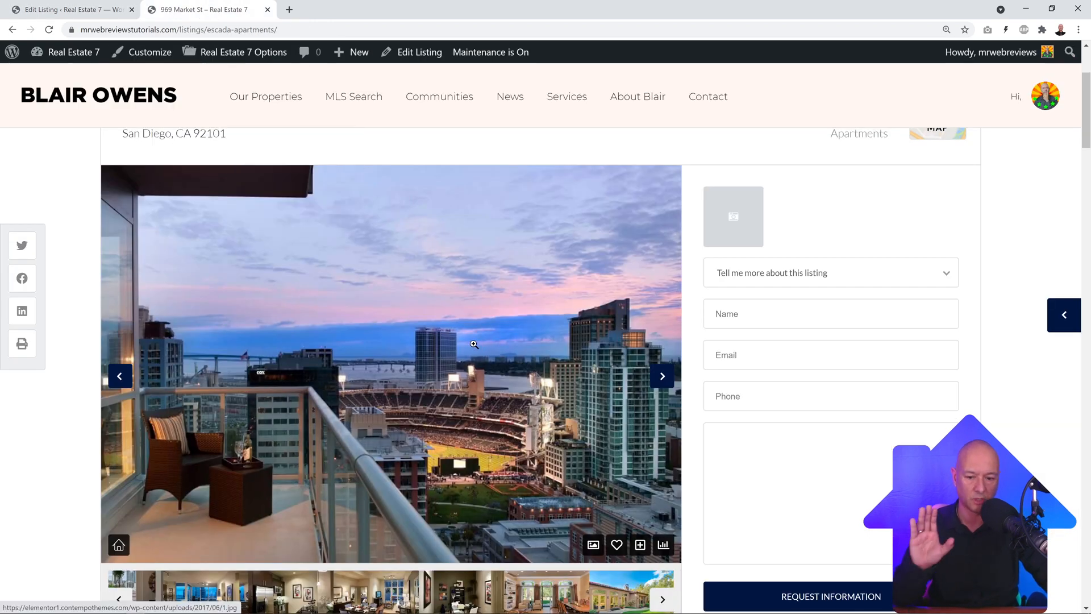
pyautogui.click(80, 14)
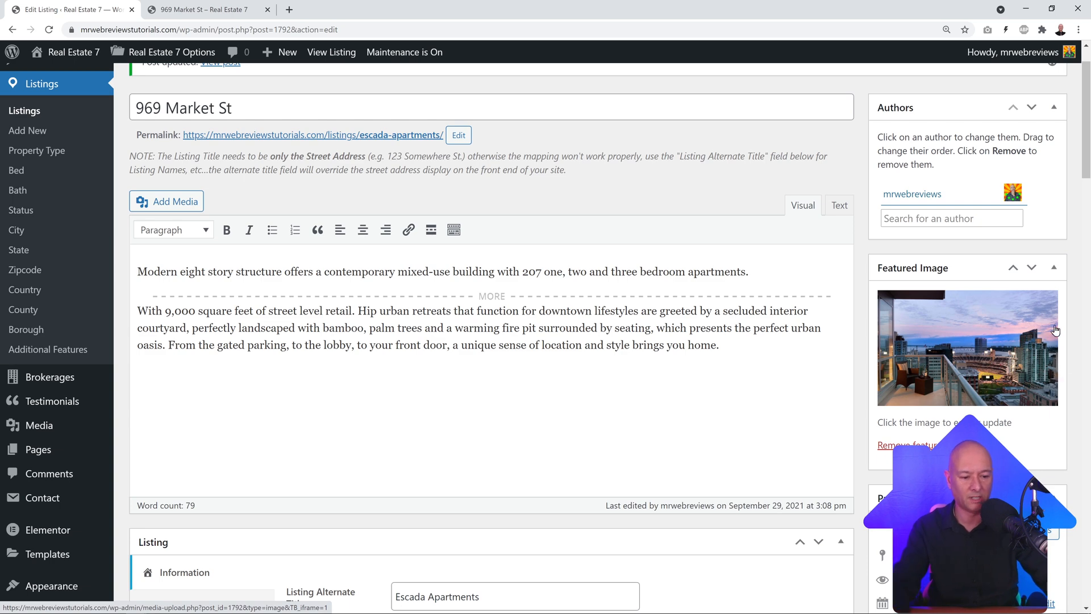
# Step: Remove the 1-2 term from the Bath box and show the most used bath terms
pyautogui.scroll(-7, 1055, 330)
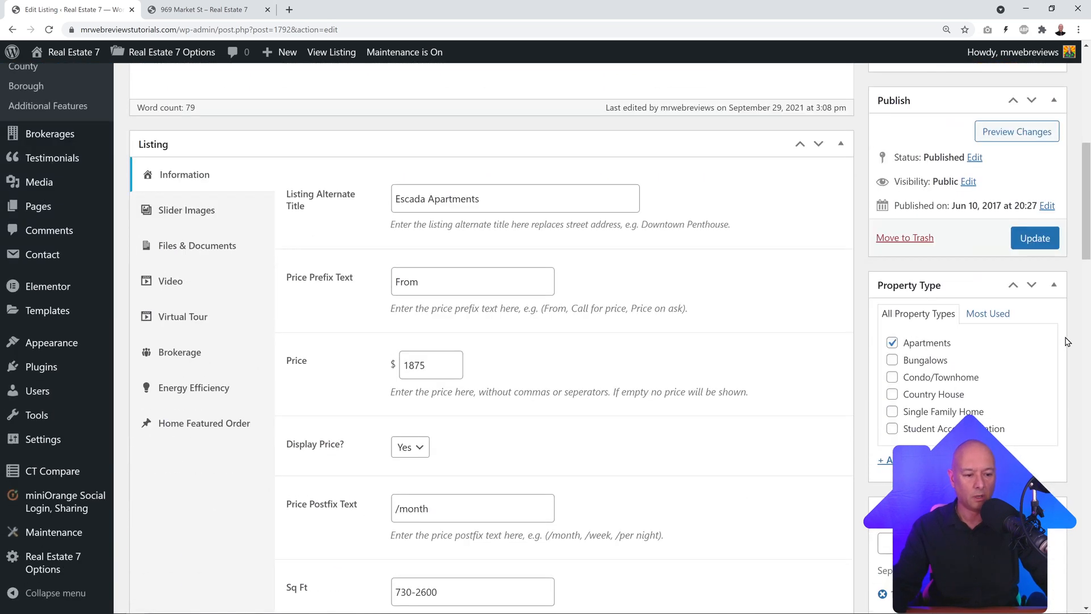
pyautogui.scroll(-2, 1067, 341)
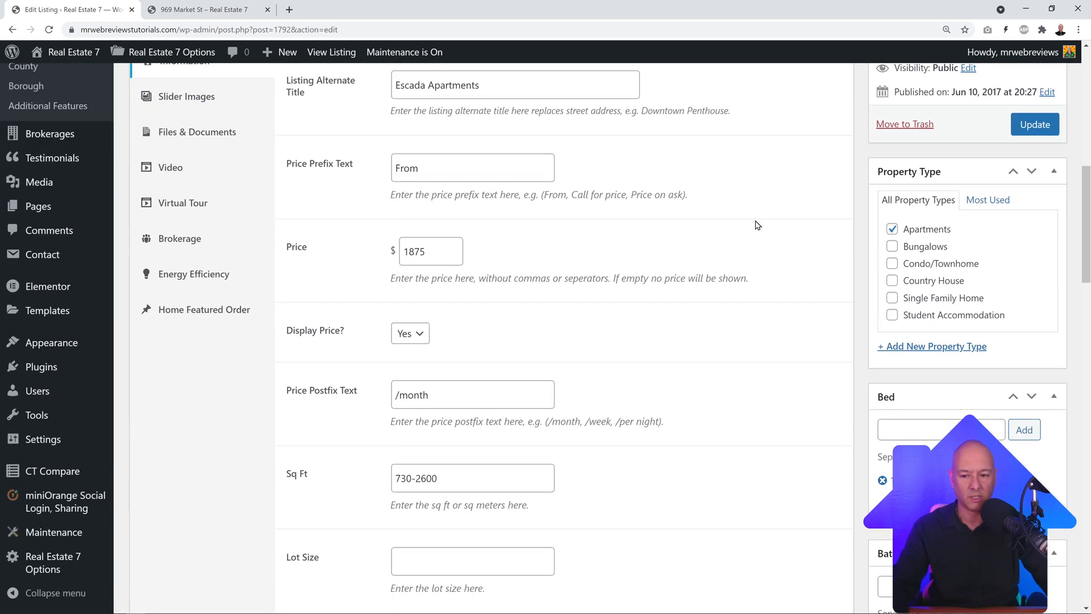
pyautogui.scroll(4, 71, 190)
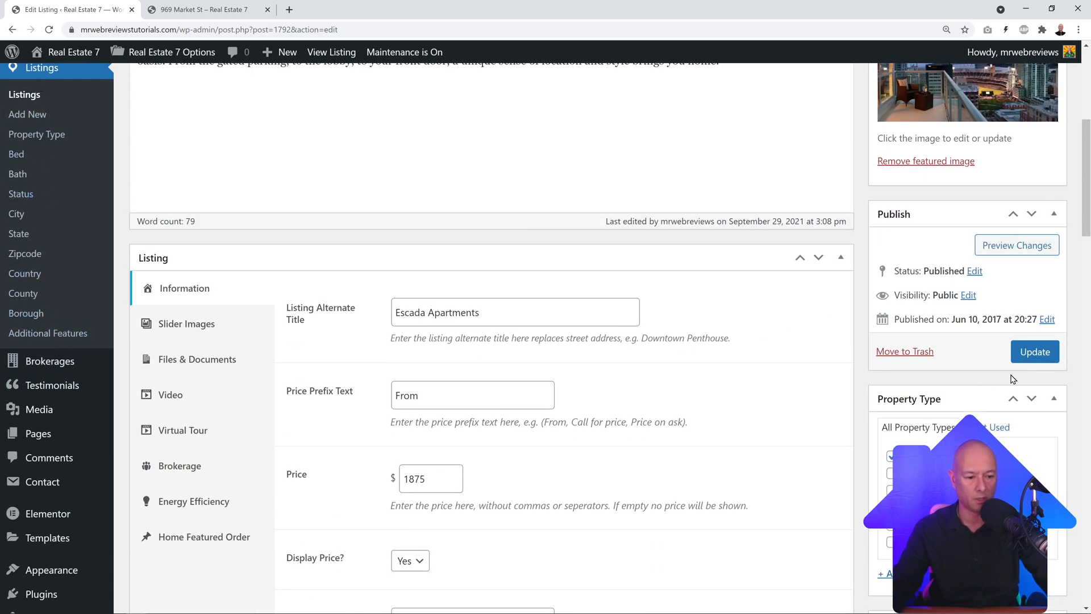
pyautogui.scroll(-2, 1000, 370)
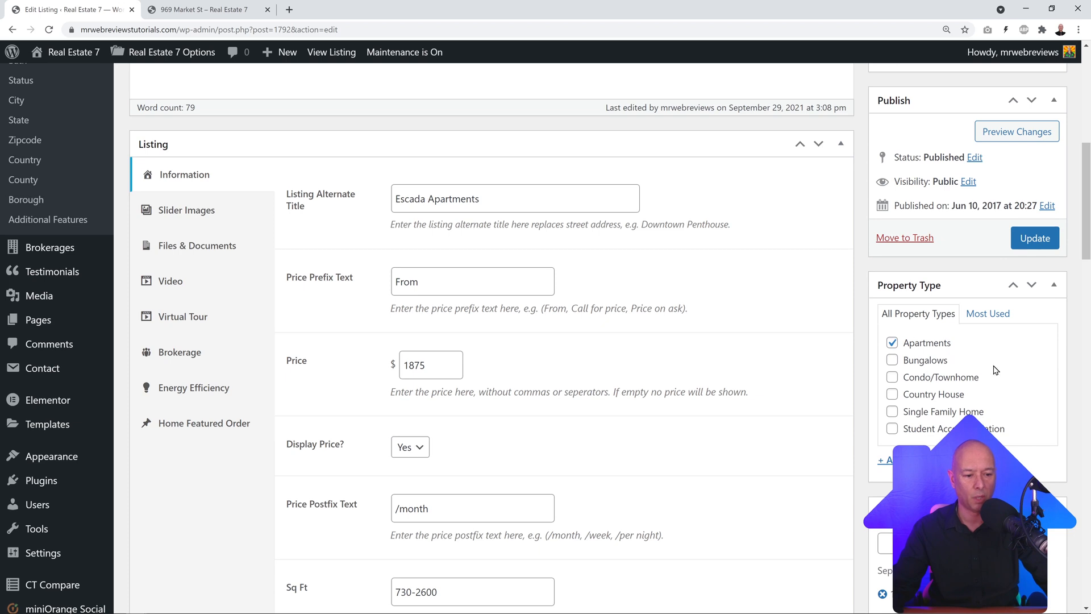
pyautogui.scroll(-1, 1015, 383)
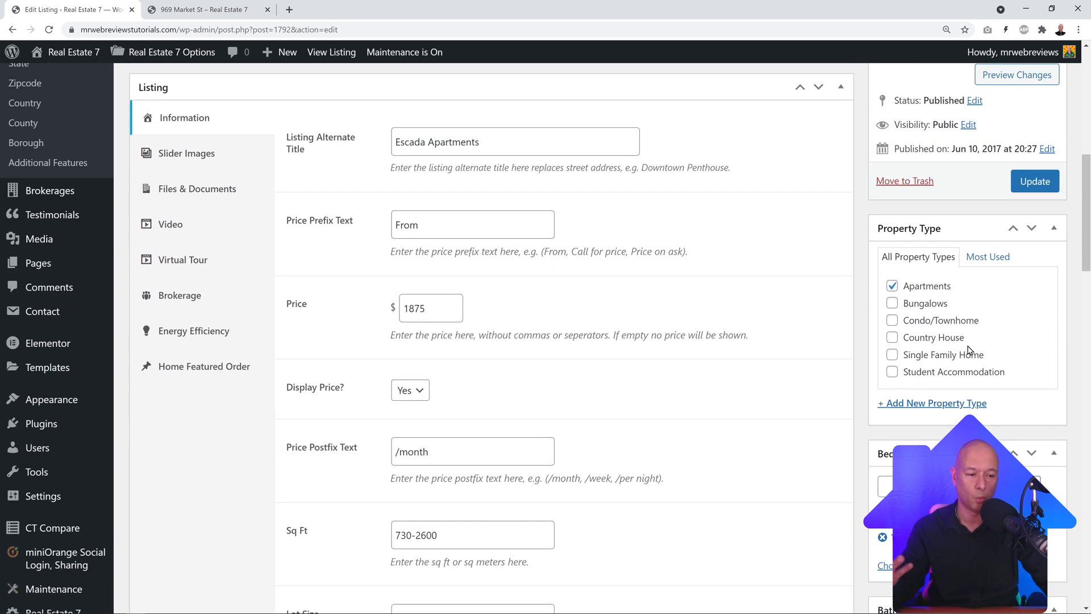
pyautogui.scroll(-1, 1057, 329)
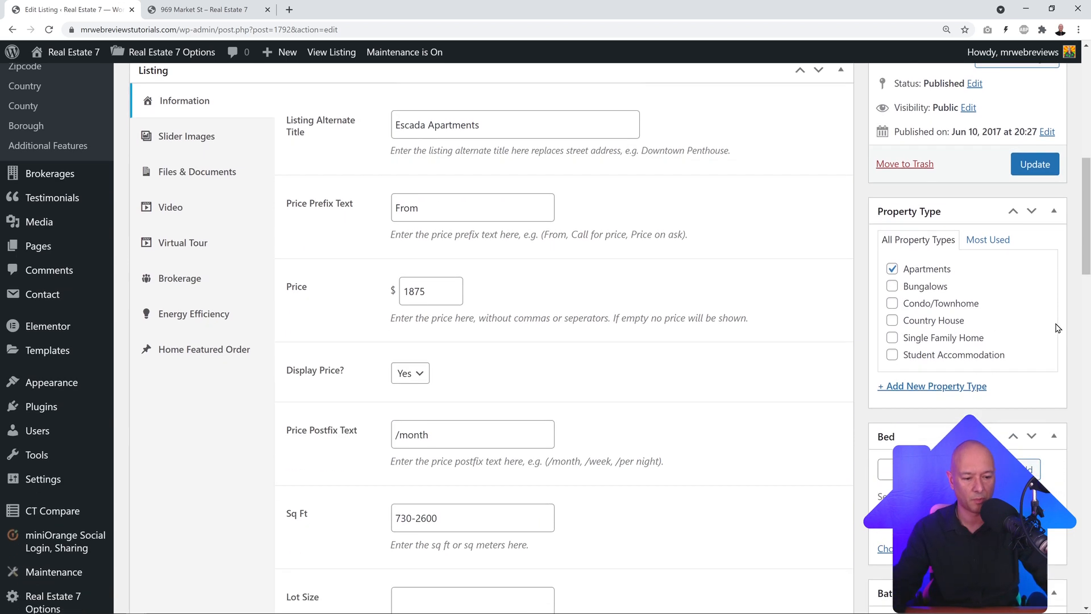
pyautogui.scroll(-4, 1057, 328)
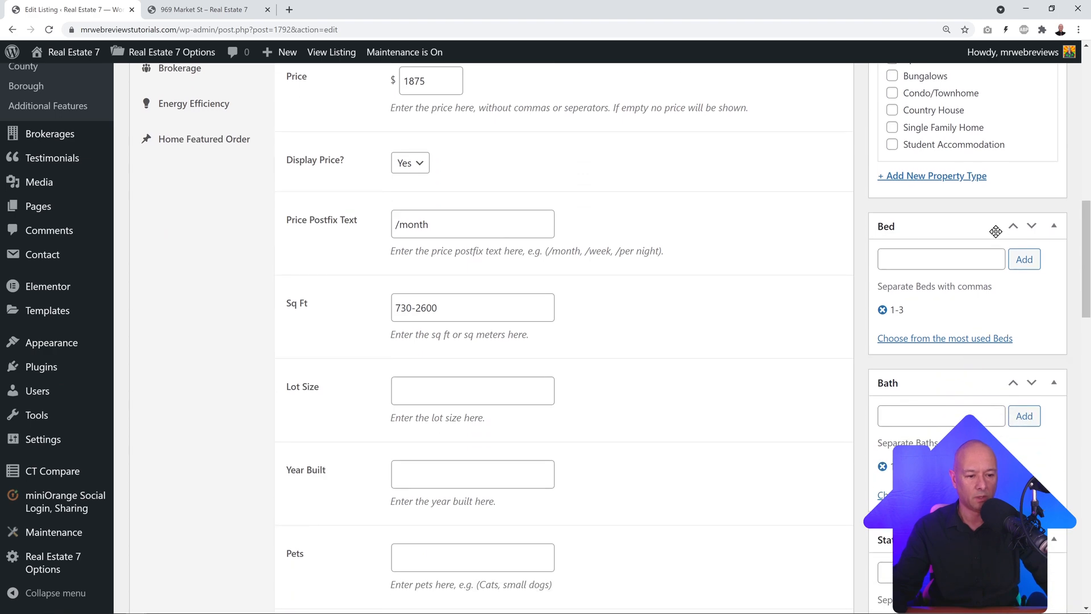
pyautogui.scroll(-2, 915, 322)
pyautogui.scroll(-8, 989, 257)
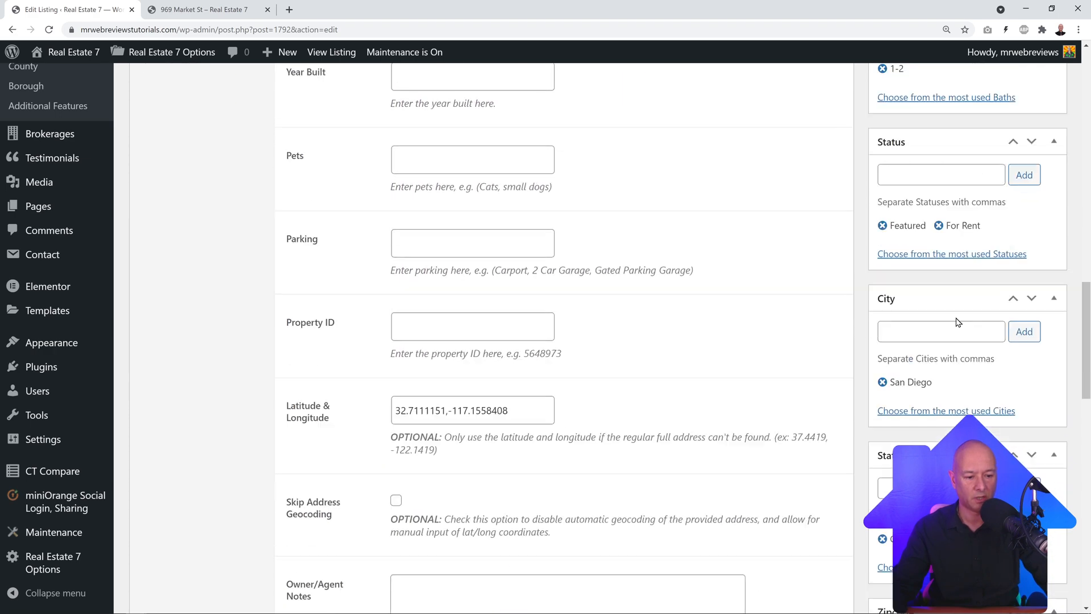
pyautogui.scroll(-12, 955, 318)
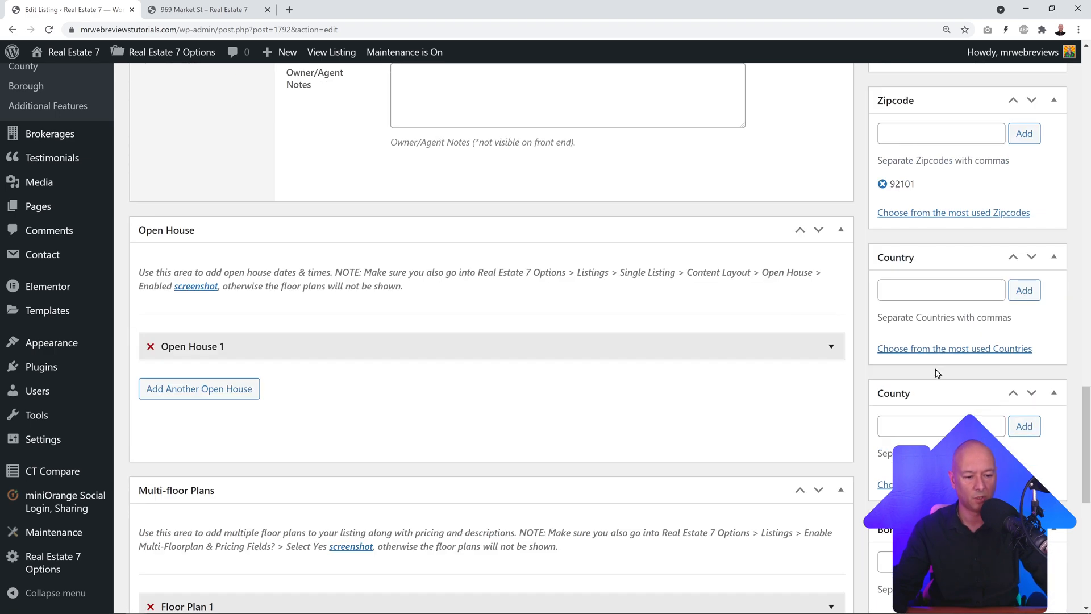
pyautogui.scroll(2, 976, 411)
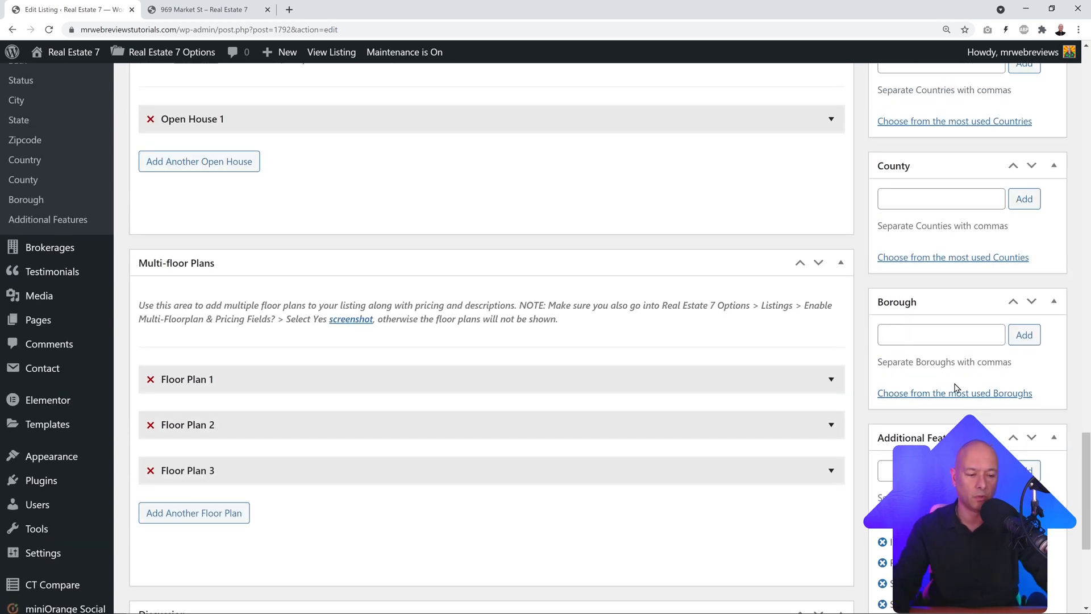
pyautogui.scroll(1, 955, 392)
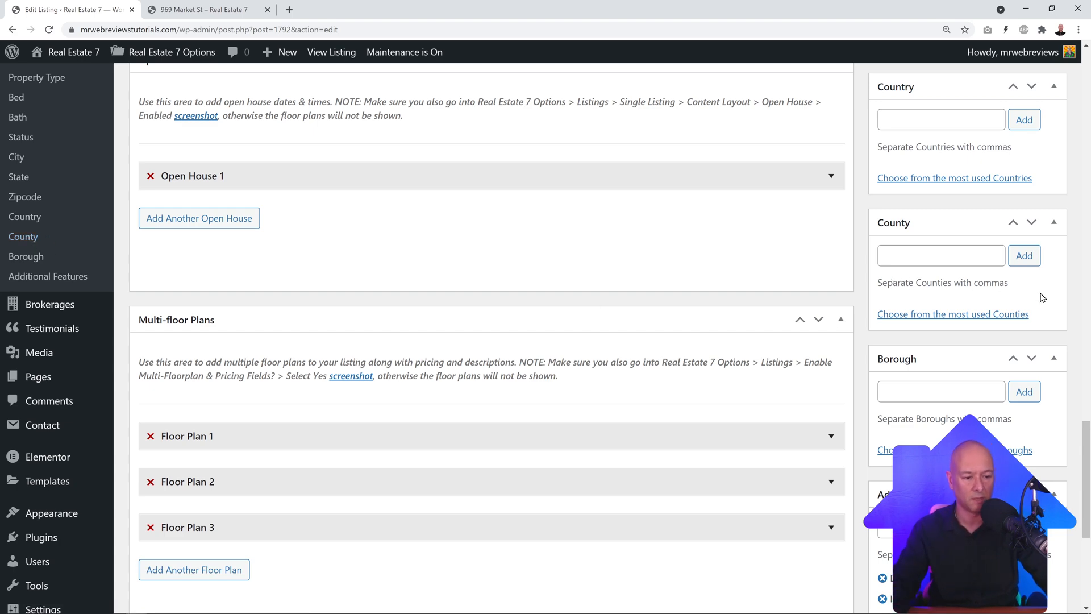
pyautogui.scroll(10, 1043, 298)
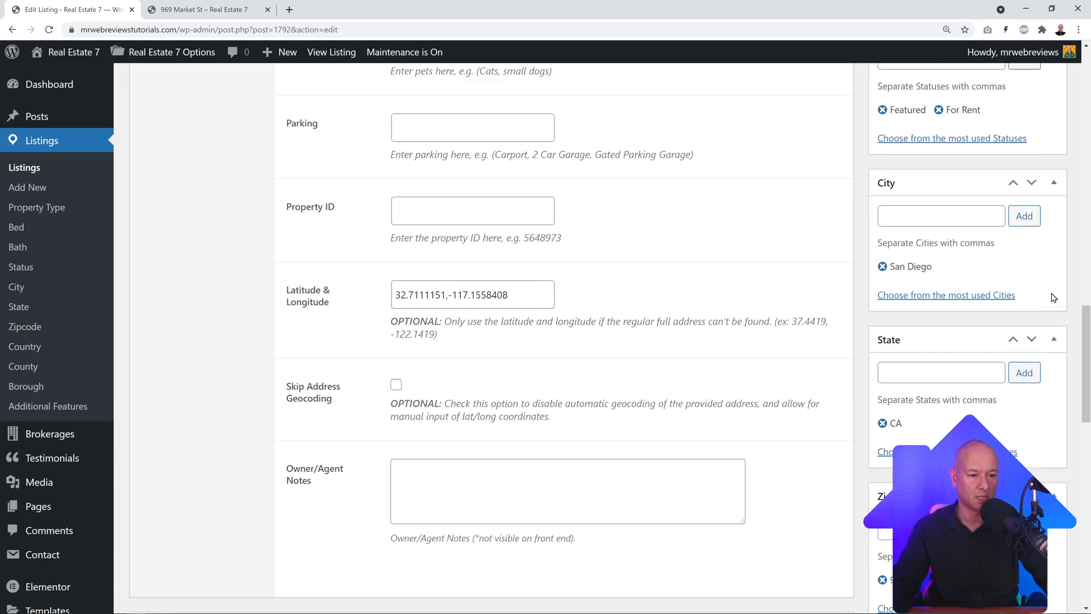
pyautogui.scroll(6, 1053, 298)
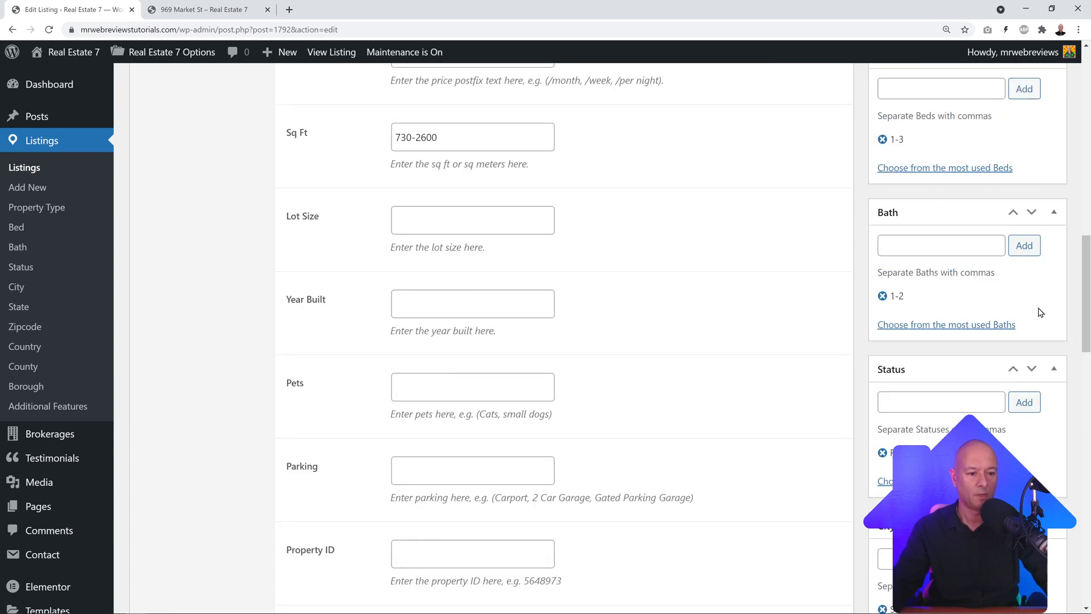
pyautogui.click(881, 296)
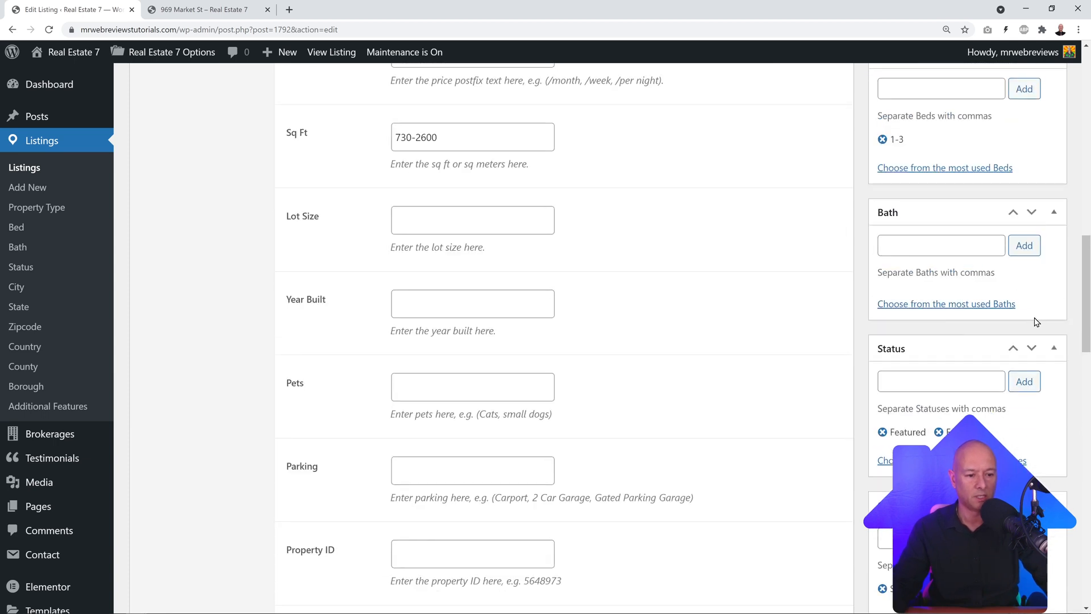
pyautogui.click(957, 311)
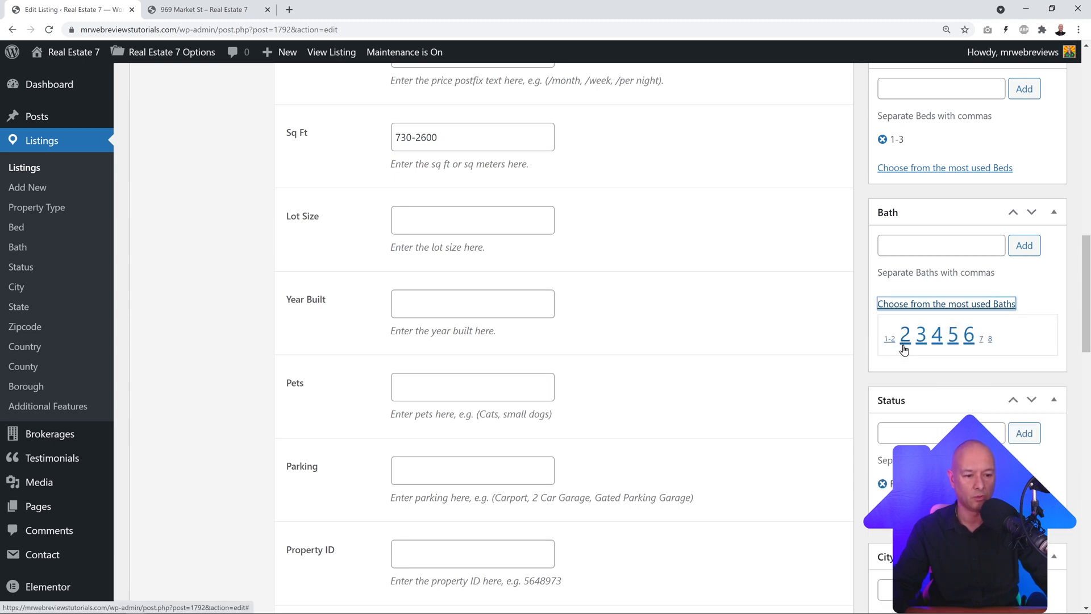
# Step: Add 'Master Bedroom Ensuite' and 'Guest Bathroom Downstairs' as the listing's Bath terms
pyautogui.click(933, 252)
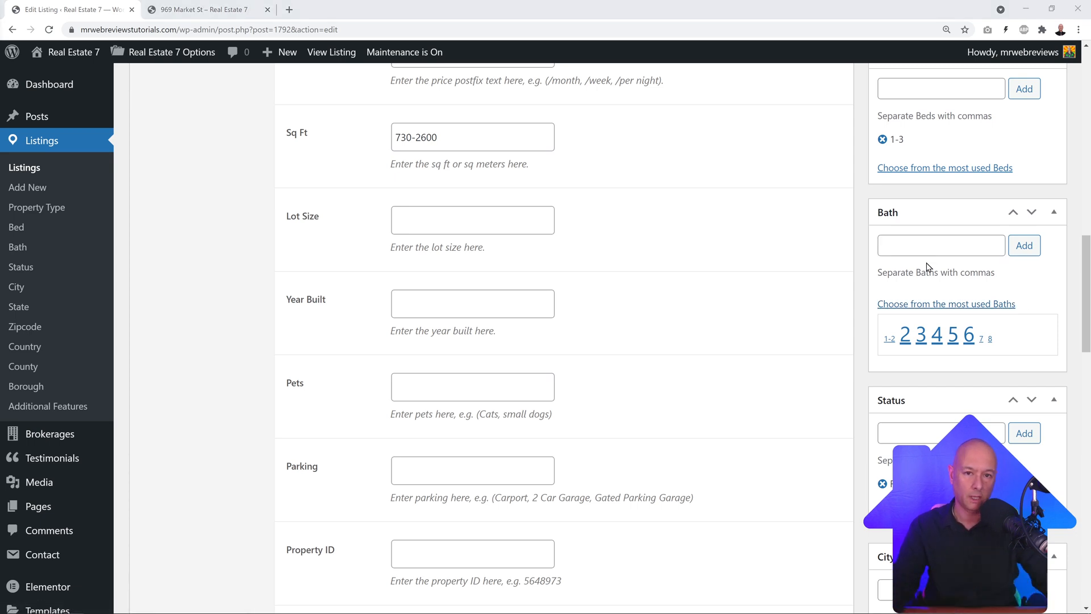
pyautogui.click(916, 248)
pyautogui.write('Master Bedroom')
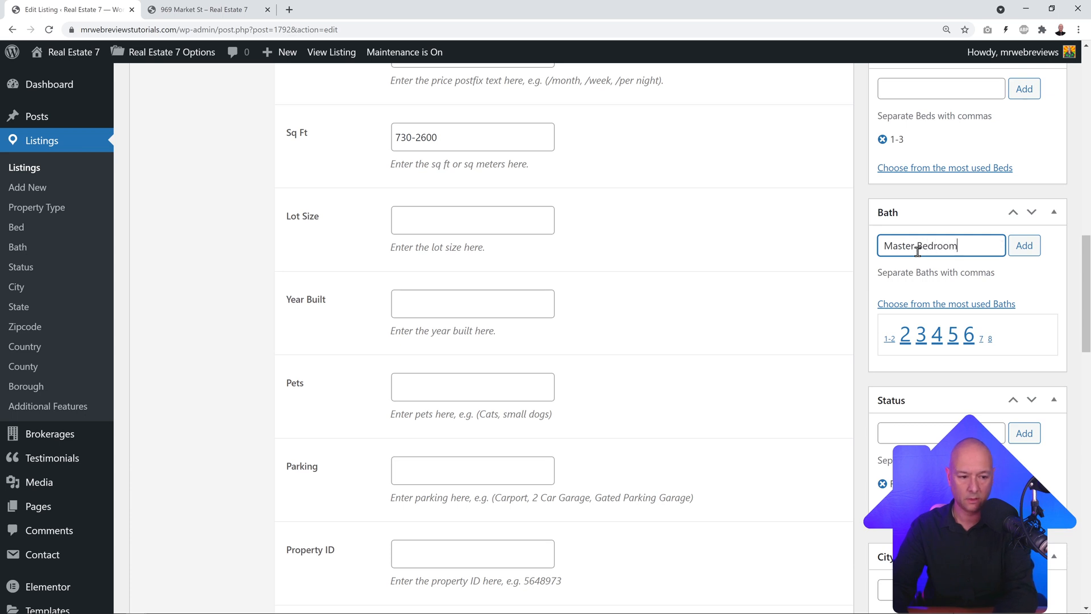
pyautogui.write(' Ensuite')
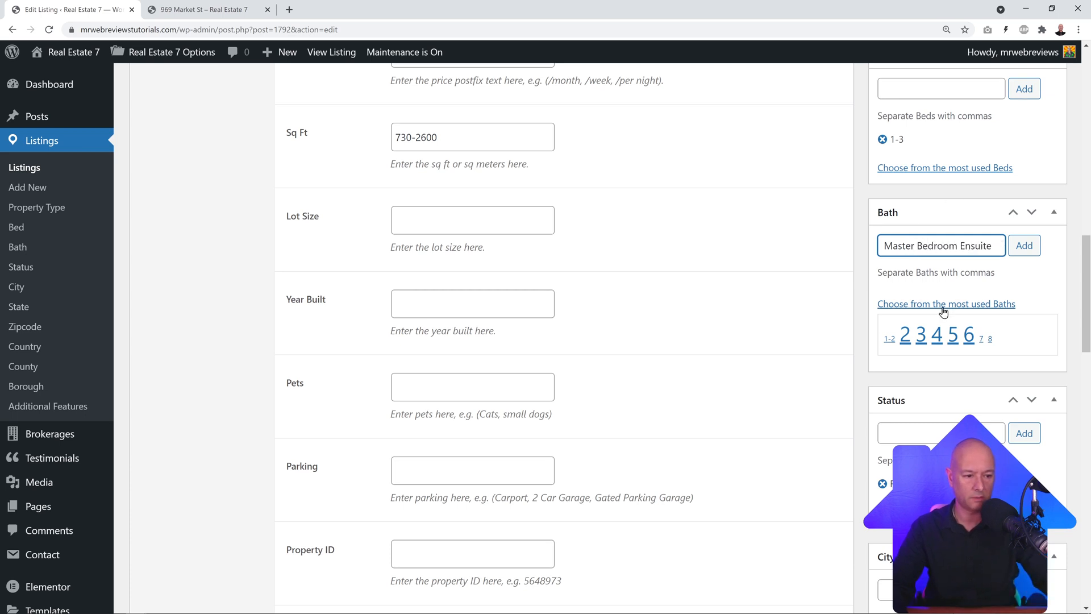
pyautogui.click(1026, 248)
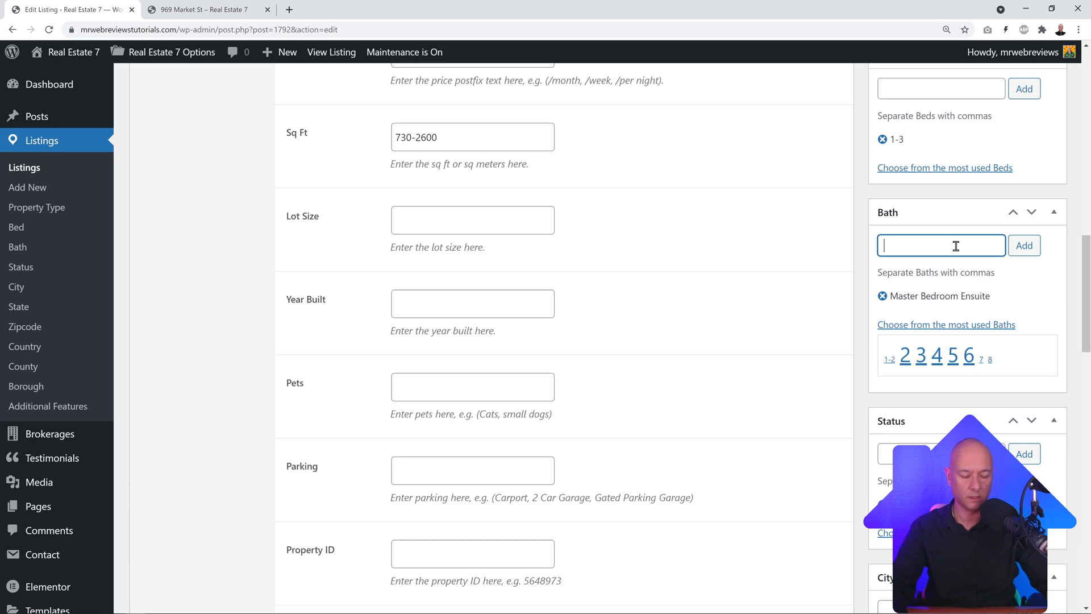
pyautogui.write('Guest')
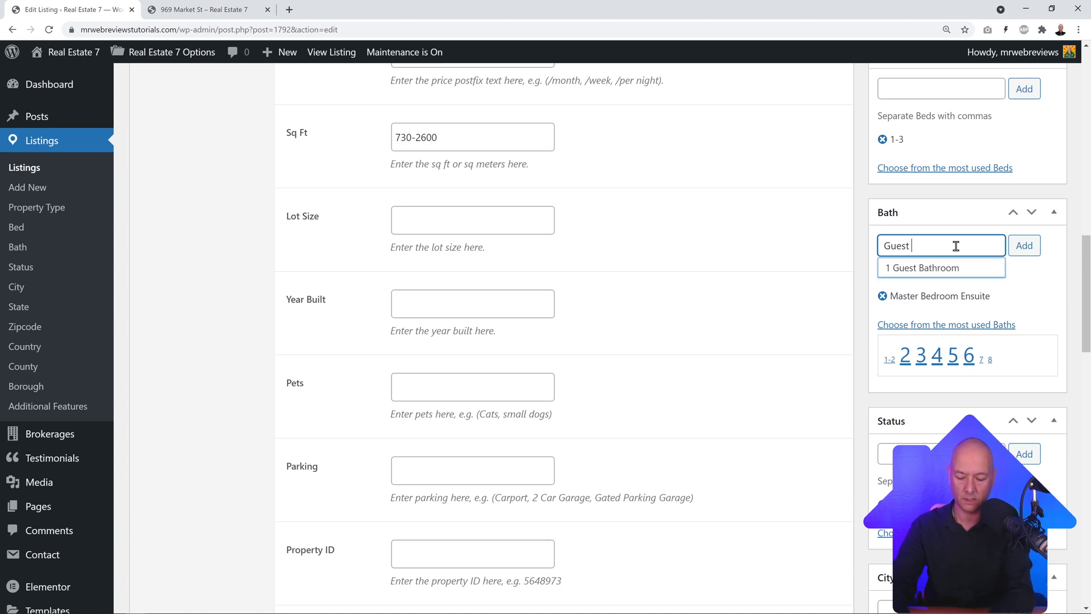
pyautogui.write(' Bathroom Down')
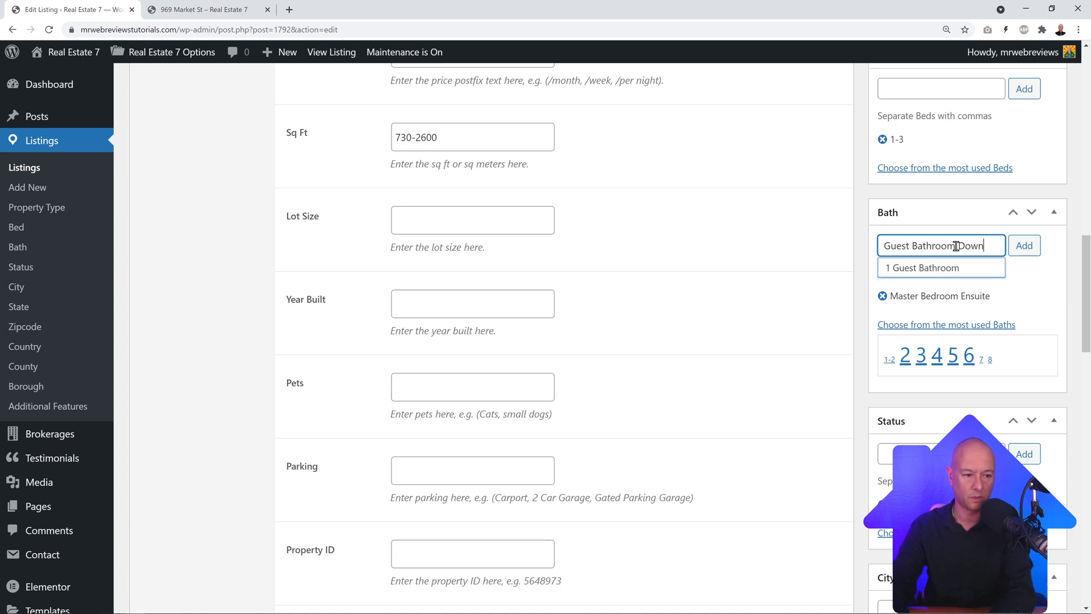
pyautogui.write('stau')
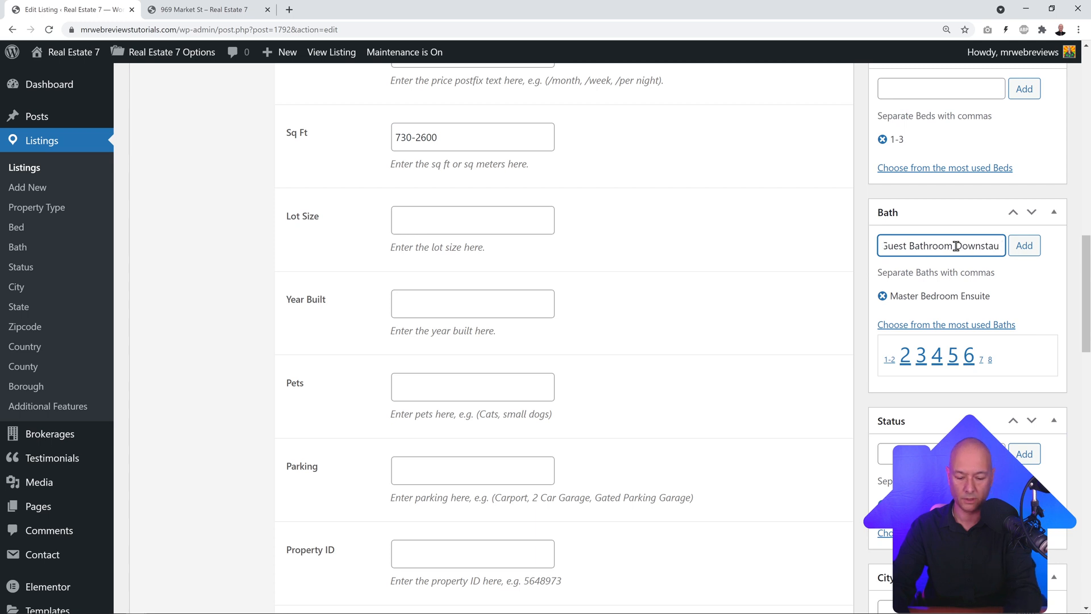
pyautogui.press('BackSpace')
pyautogui.write('irs')
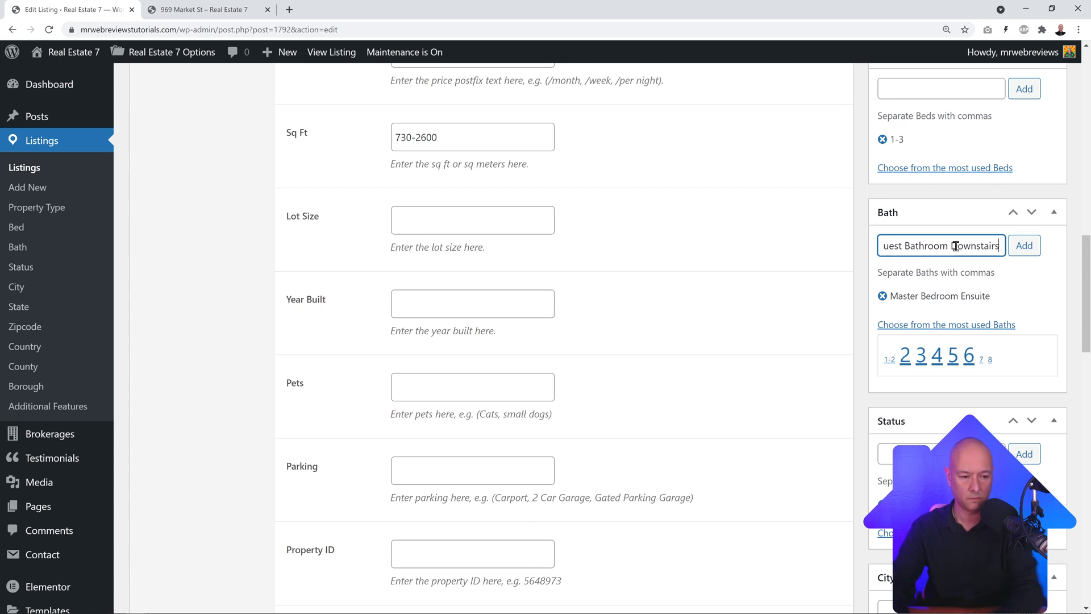
pyautogui.click(1018, 259)
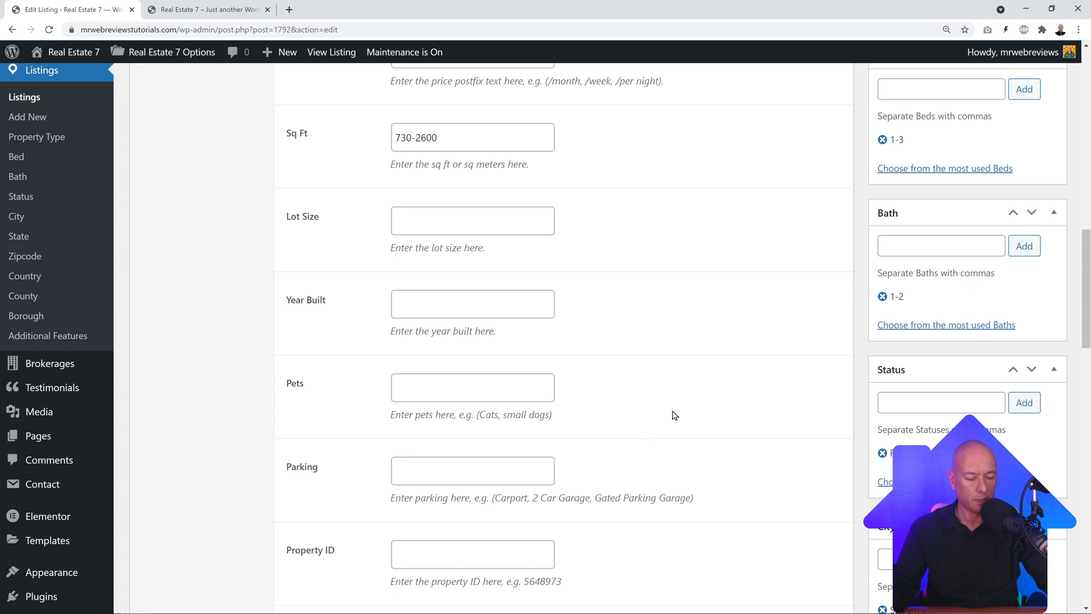
pyautogui.scroll(8, 789, 358)
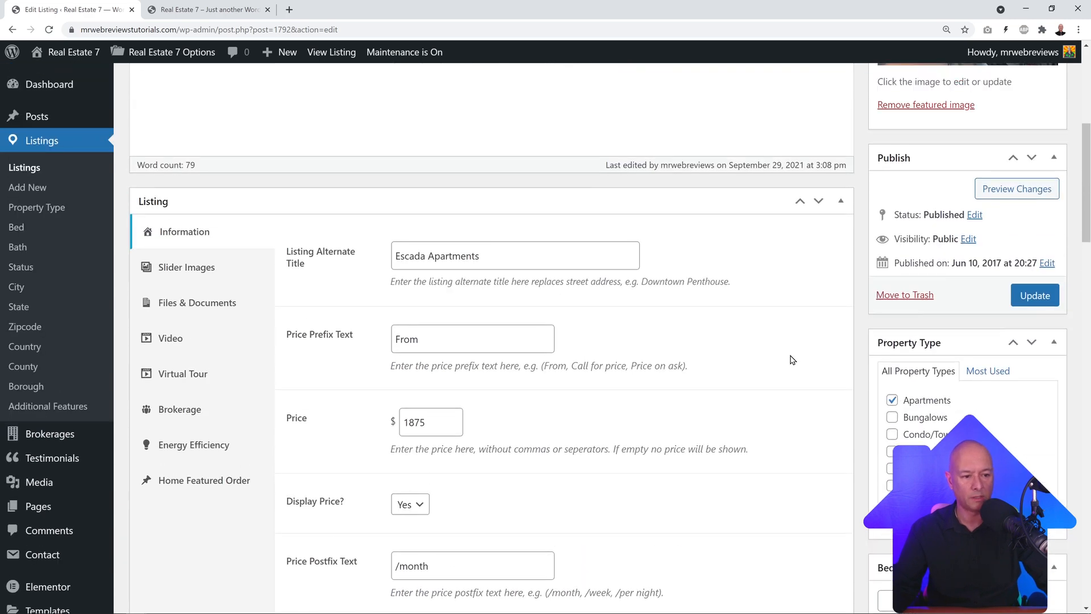
pyautogui.scroll(-1, 789, 358)
# Step: Update the 969 Market St listing and open its public page in a new tab
pyautogui.click(1049, 183)
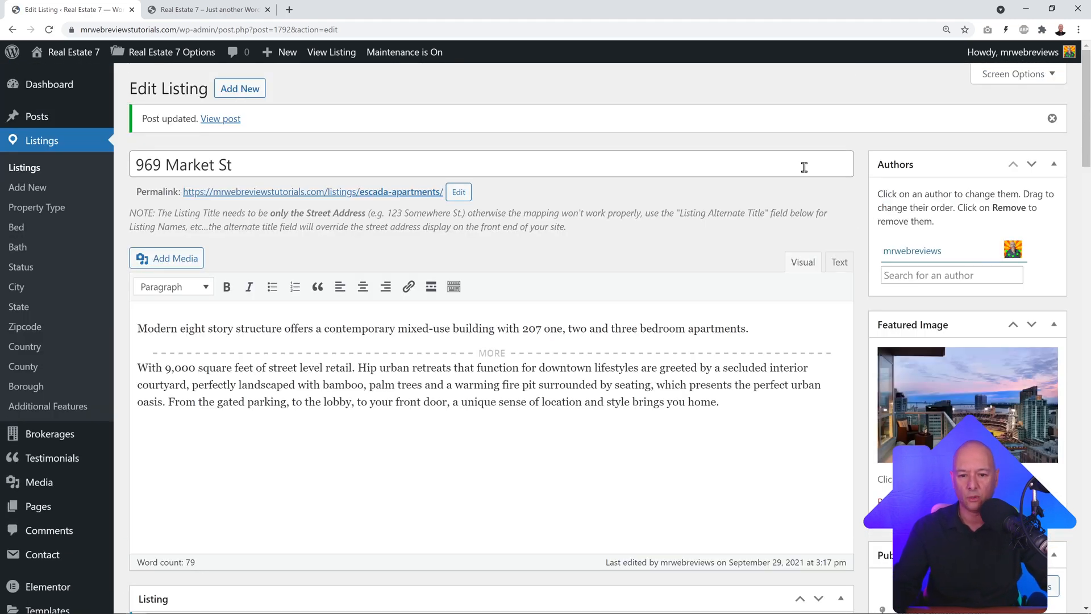
pyautogui.click(29, 167)
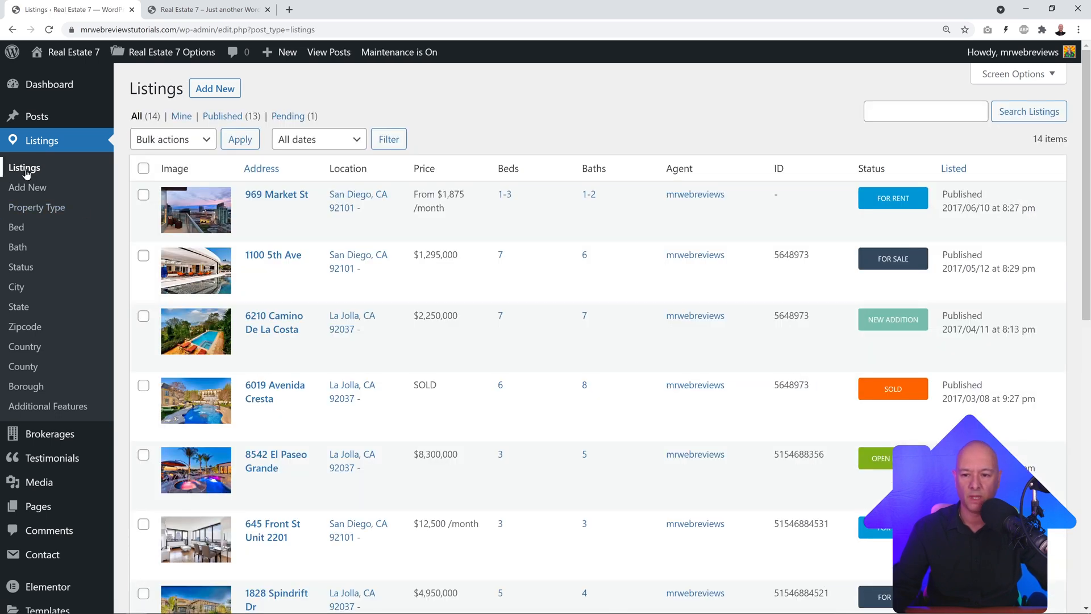
pyautogui.rightClick(284, 229)
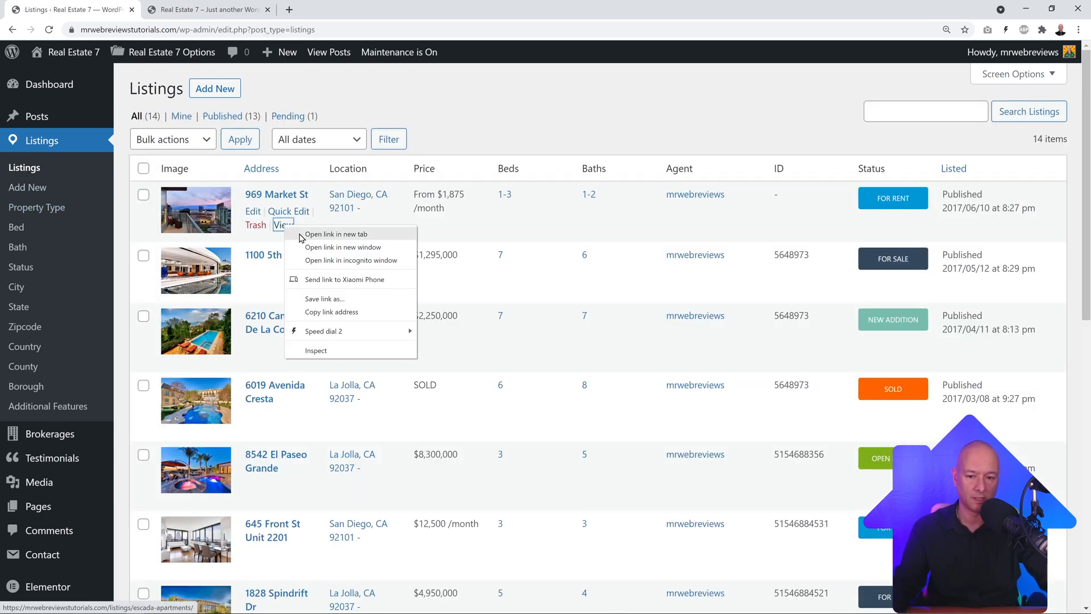
pyautogui.click(307, 235)
pyautogui.click(205, 10)
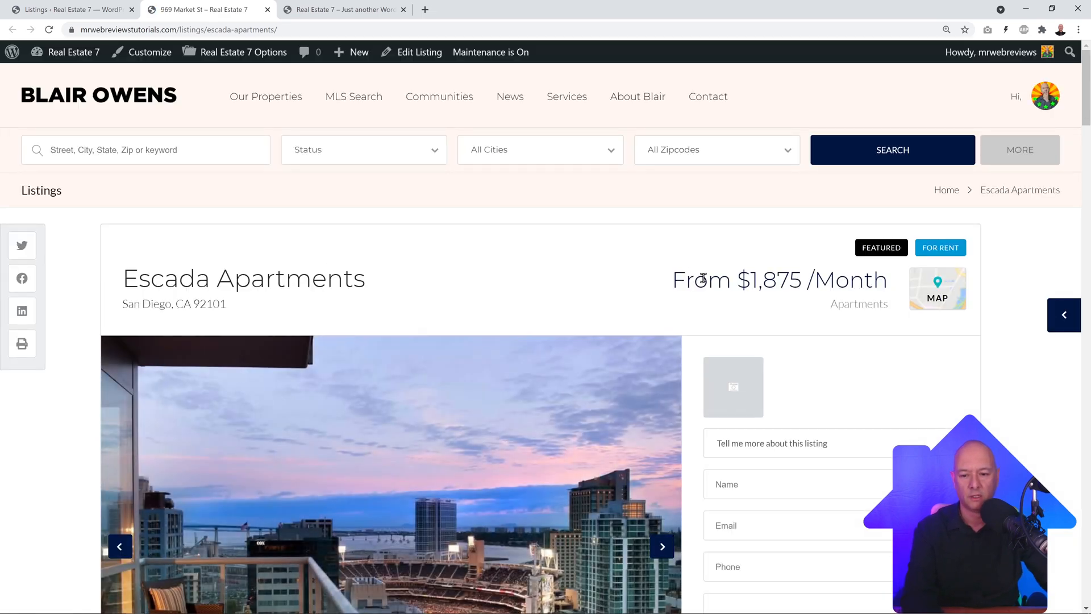
# Step: Scroll down the Escada Apartments page to the Location section's Google Maps API notice
pyautogui.scroll(-5, 921, 289)
pyautogui.scroll(-8, 961, 281)
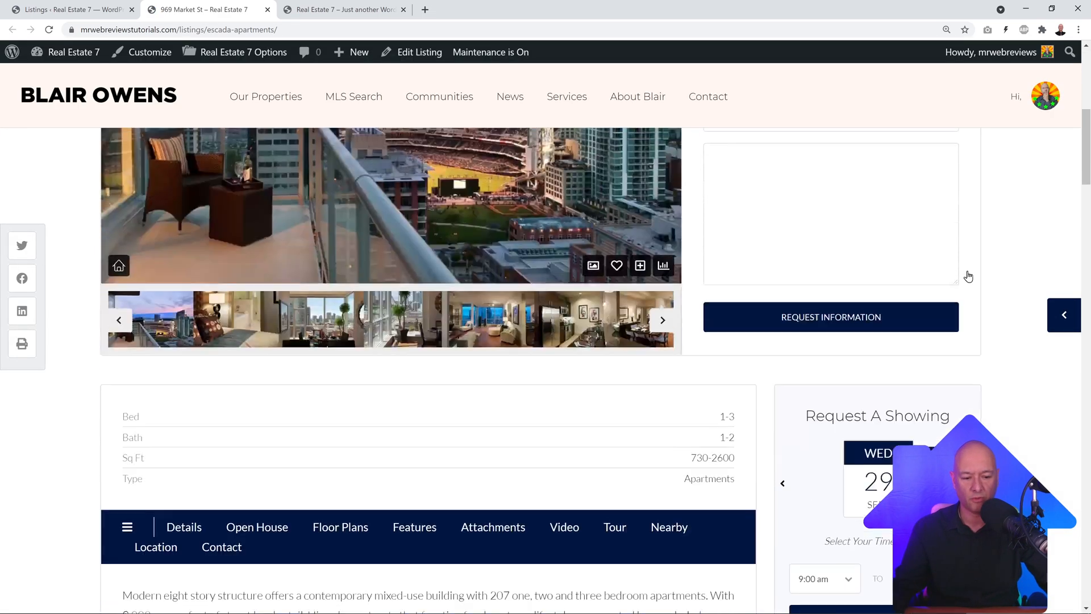
pyautogui.scroll(-16, 1009, 270)
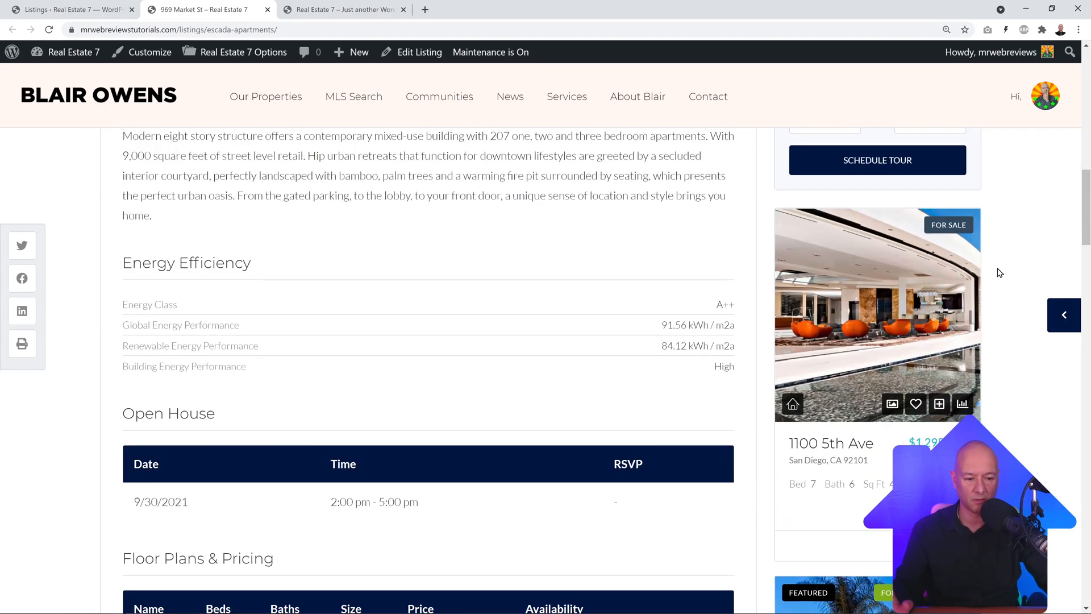
pyautogui.scroll(-3, 1001, 273)
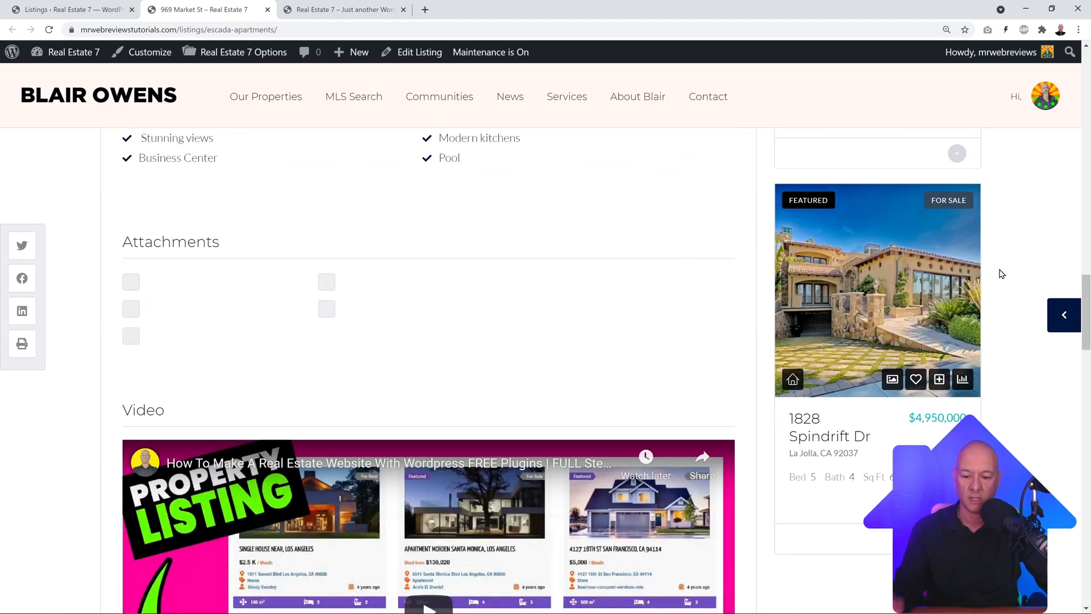
pyautogui.scroll(-18, 1002, 274)
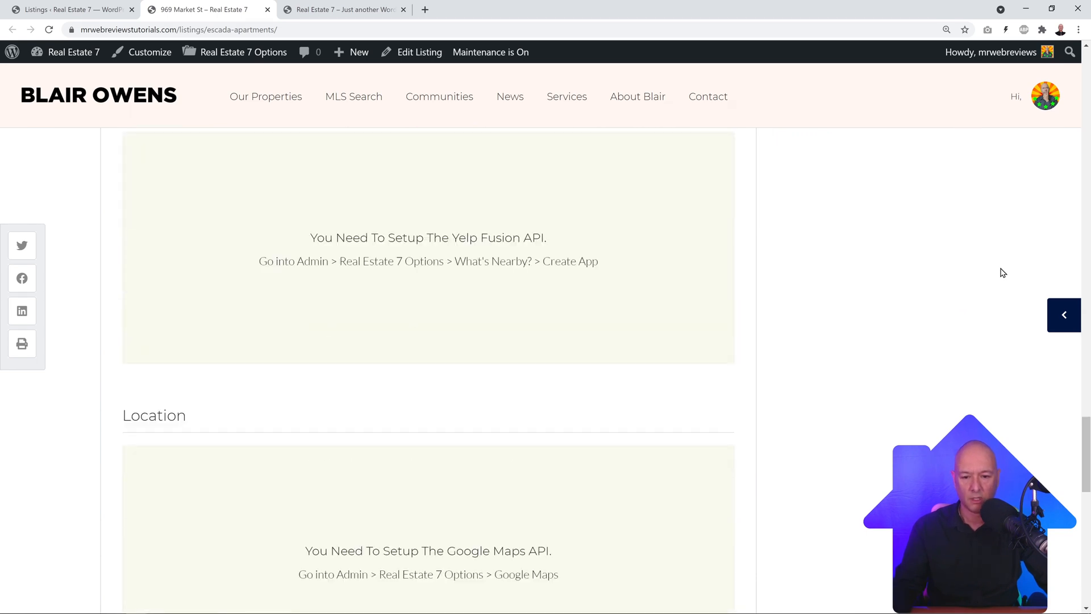
pyautogui.scroll(1, 1002, 272)
pyautogui.scroll(-2, 1002, 272)
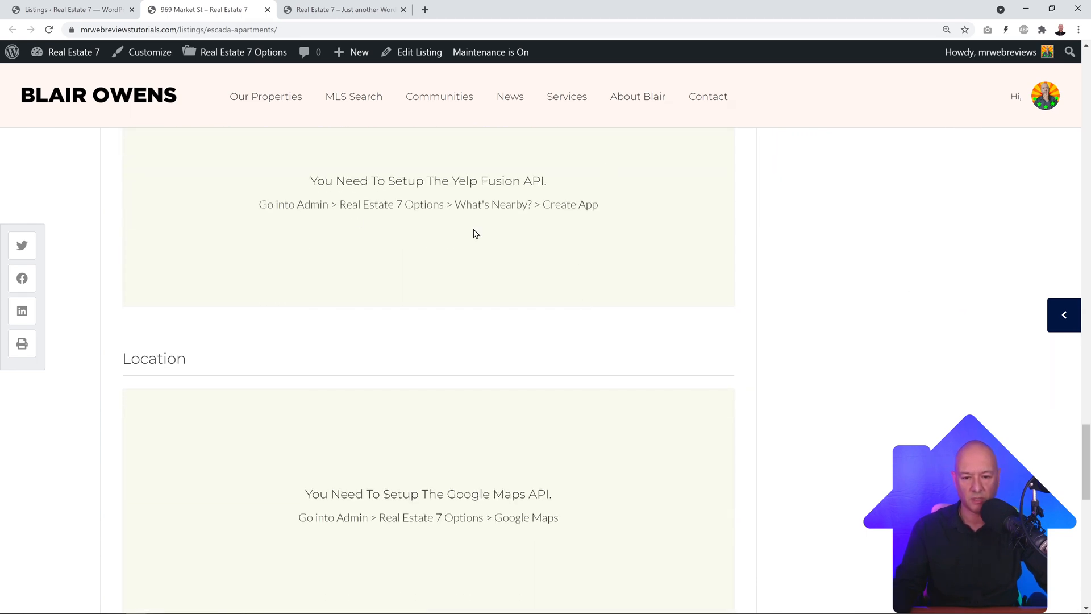
pyautogui.scroll(-2, 882, 265)
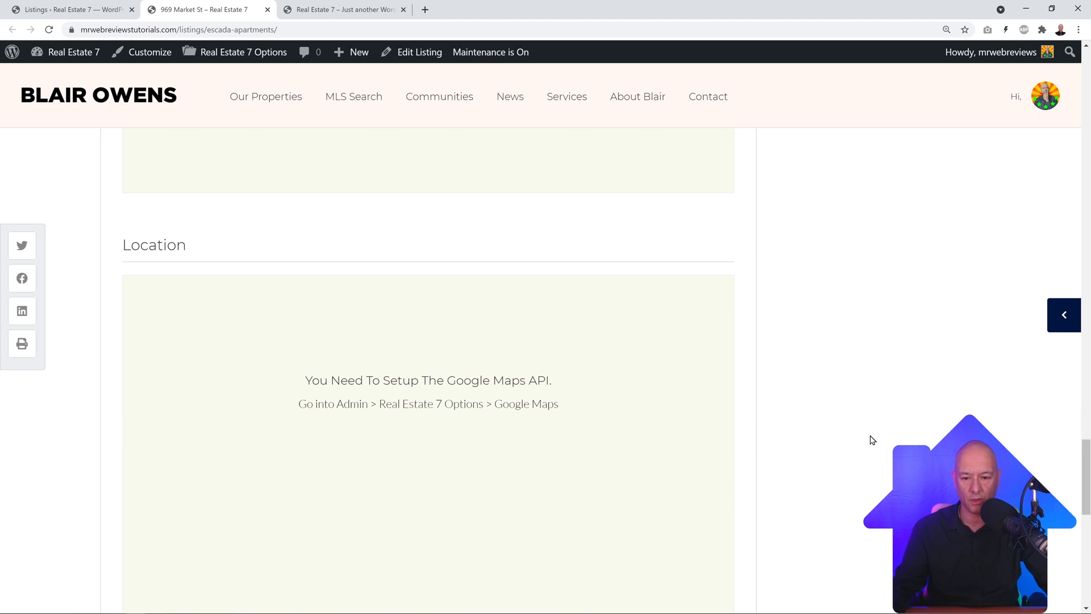
pyautogui.scroll(-1, 872, 439)
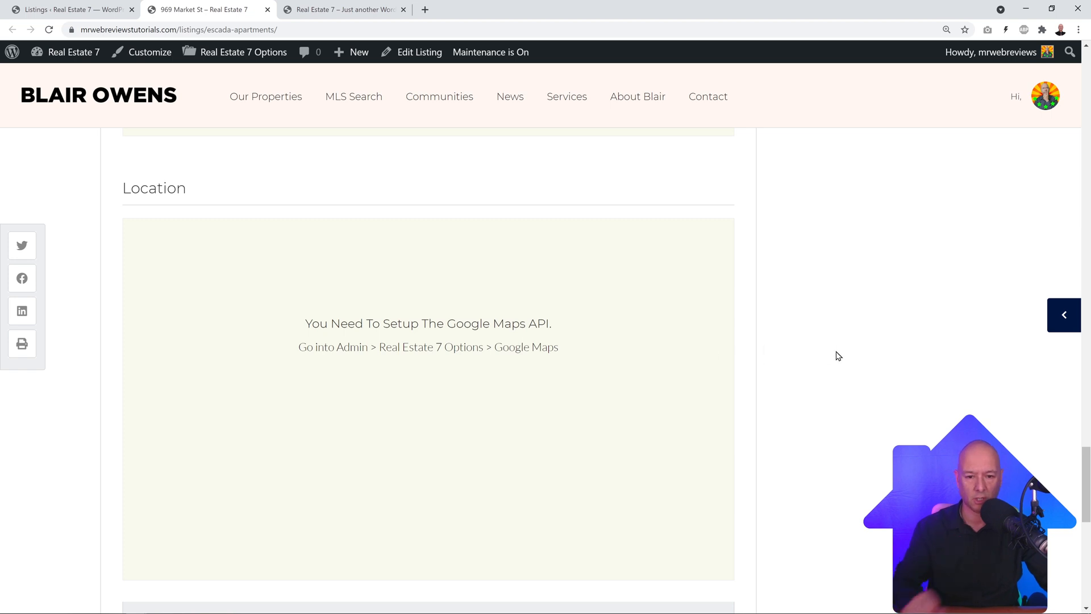
pyautogui.scroll(6, 837, 356)
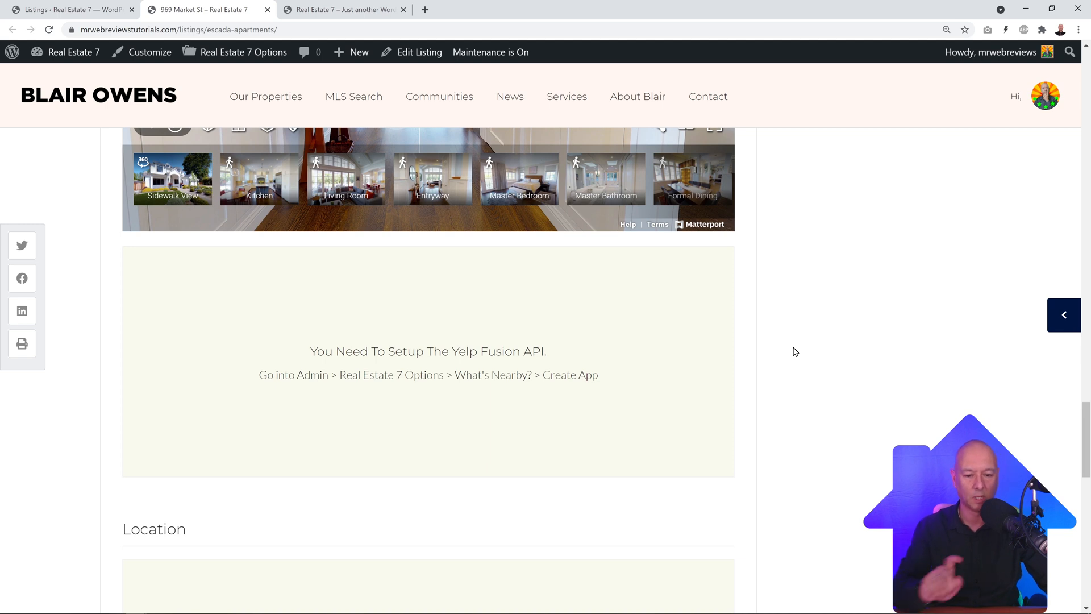
pyautogui.scroll(-4, 795, 351)
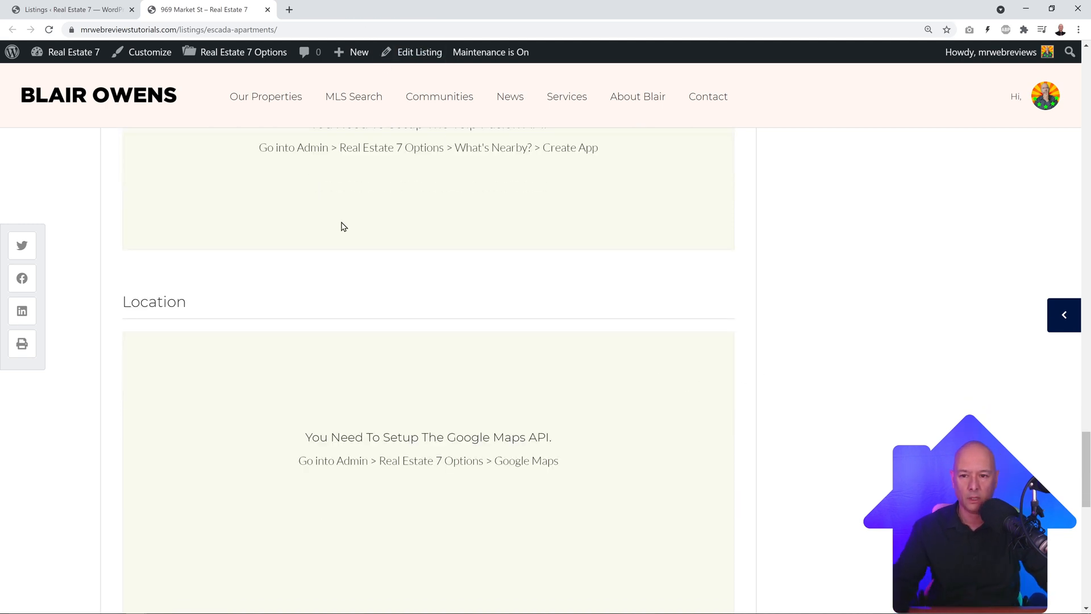
# Step: Search Google for 'create a google map API' and open the 'Using API Keys' documentation
pyautogui.click(290, 10)
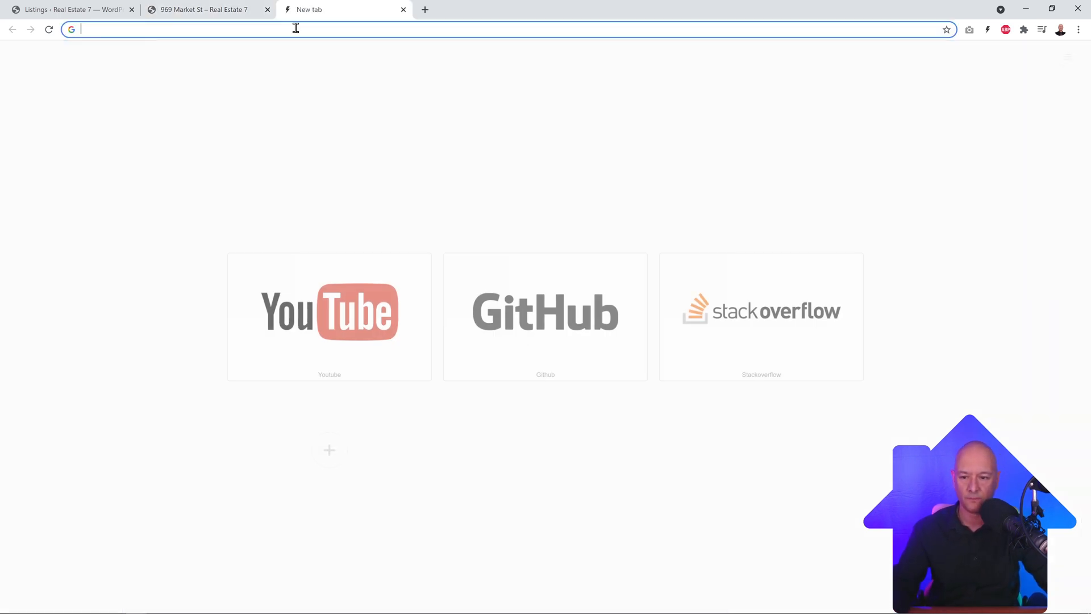
pyautogui.write('goo')
pyautogui.press('Return')
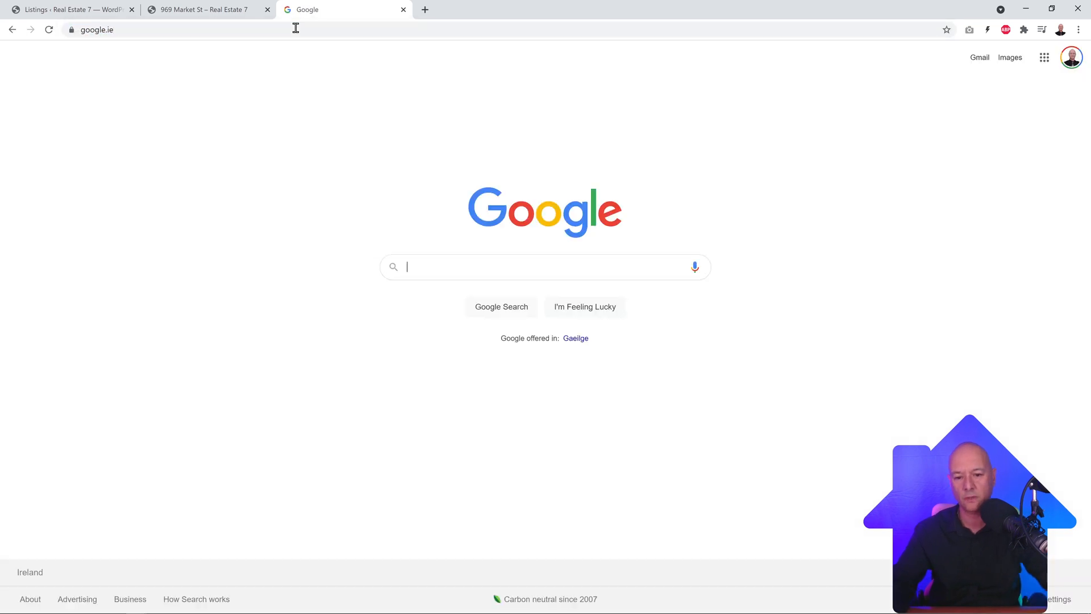
pyautogui.write('create a google map API')
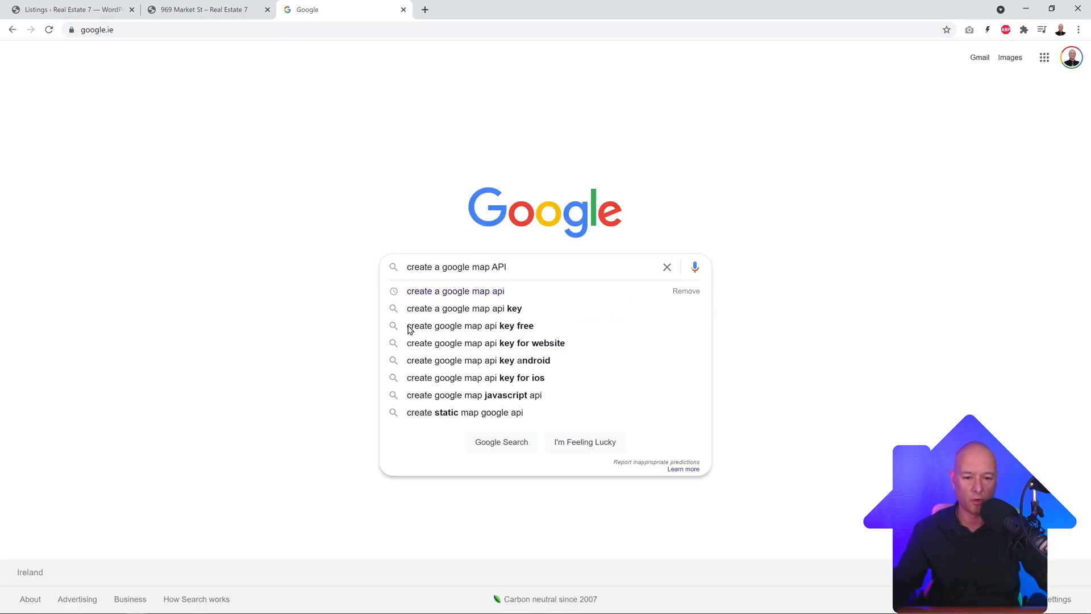
pyautogui.press('Return')
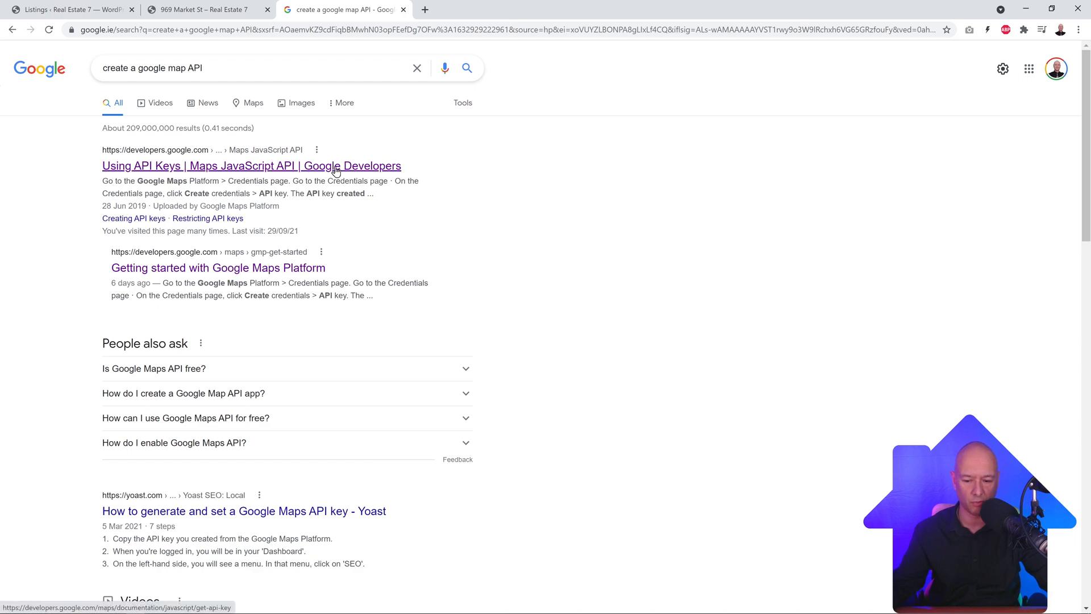
pyautogui.click(336, 167)
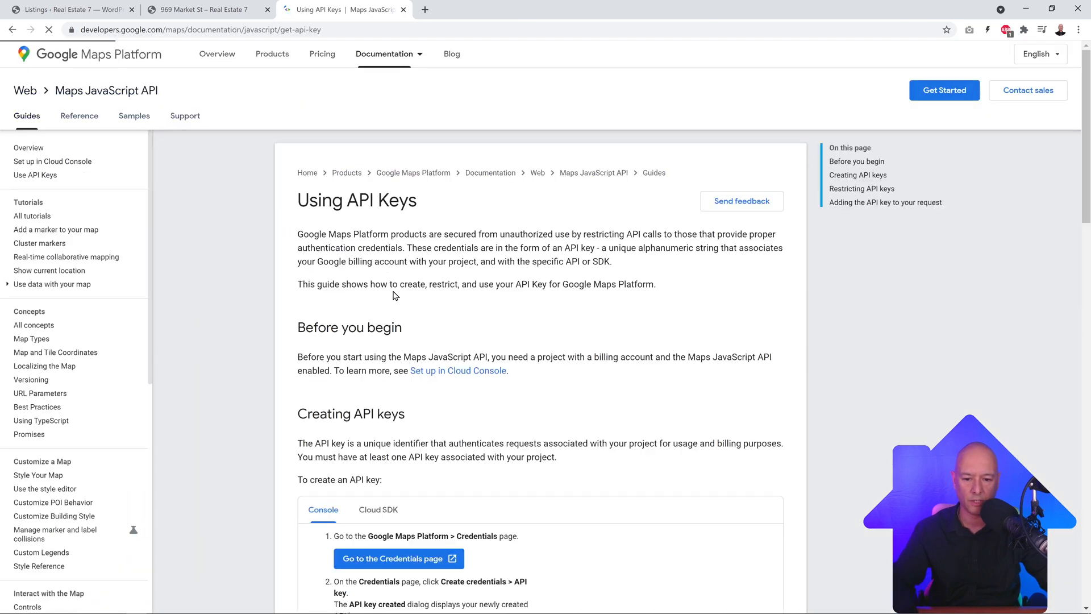
pyautogui.scroll(-4, 254, 459)
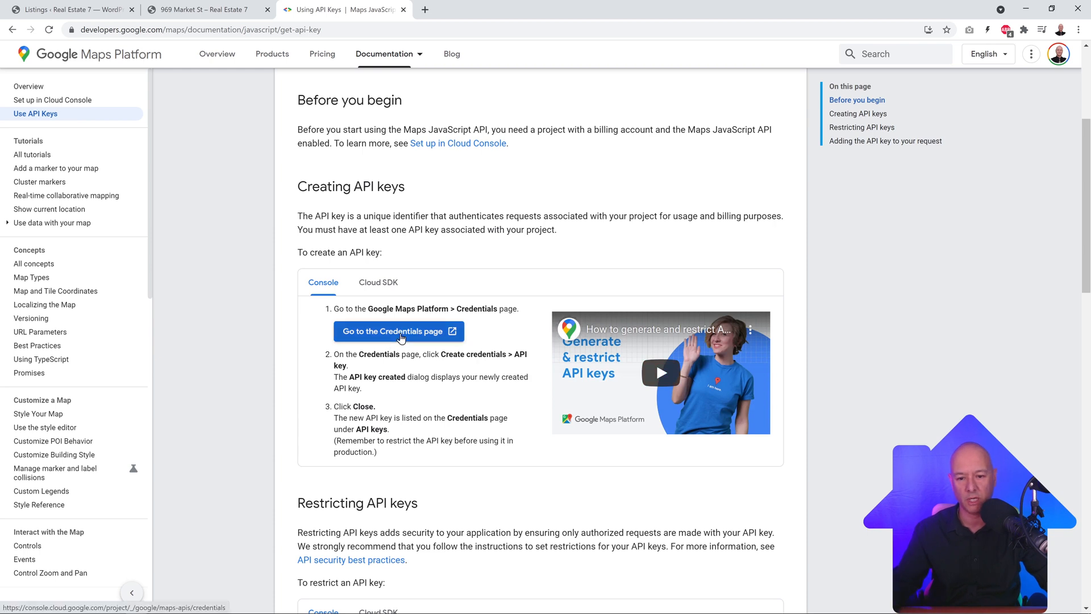
# Step: Create a Google Cloud project named 'Real Estate 7' from the Maps Platform credentials page
pyautogui.click(401, 337)
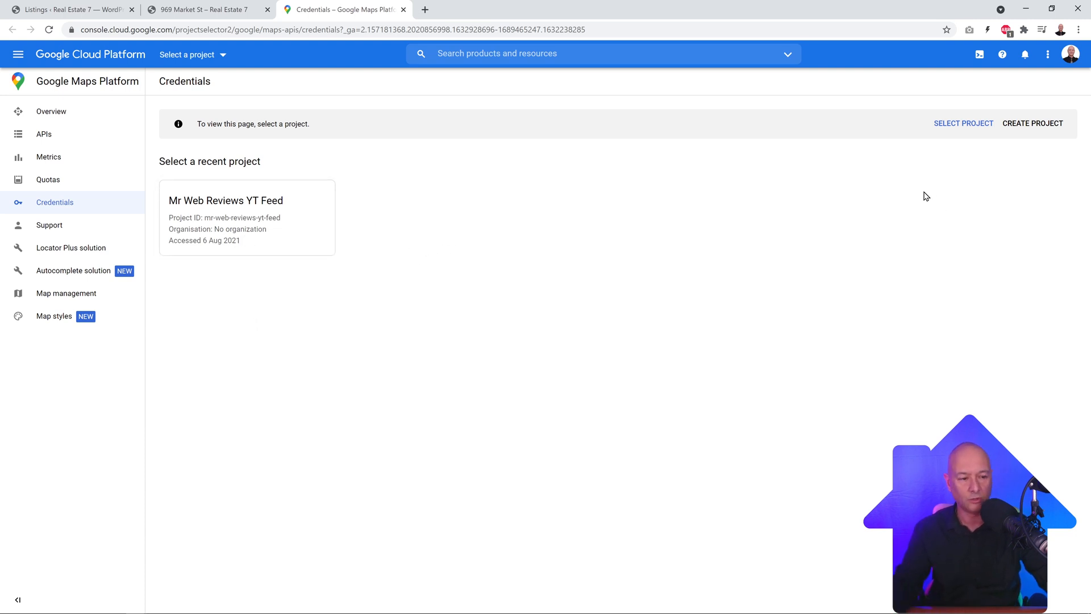
pyautogui.click(1036, 129)
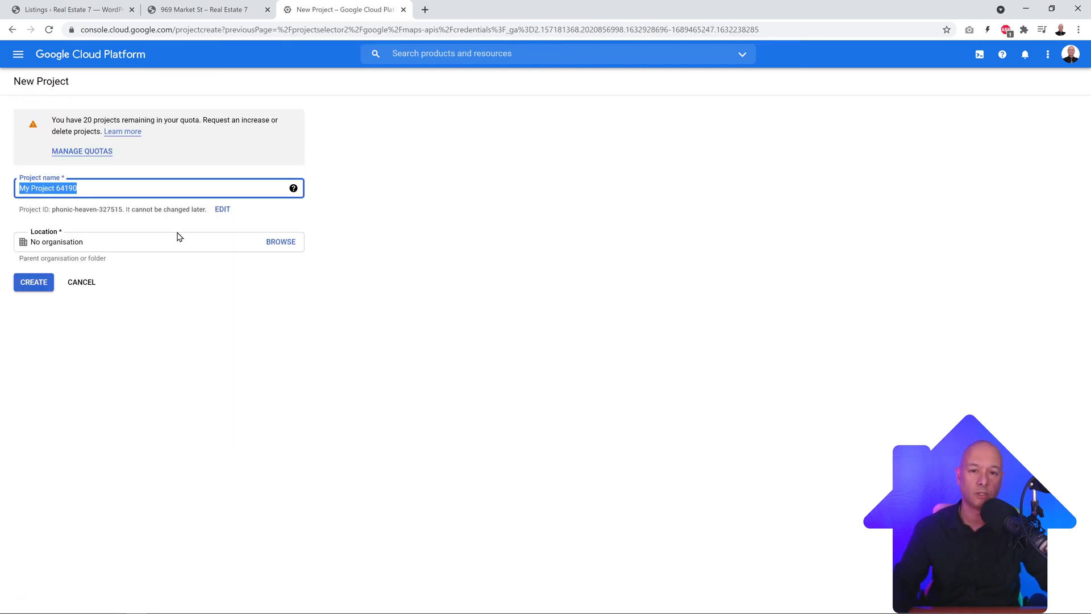
pyautogui.write('Real Estate 7')
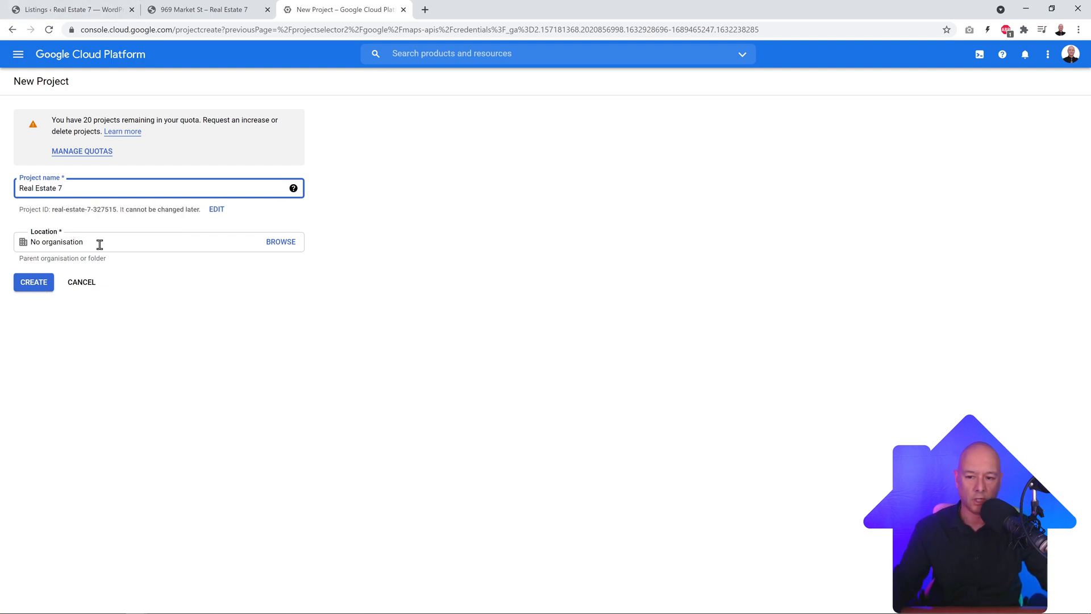
pyautogui.click(46, 289)
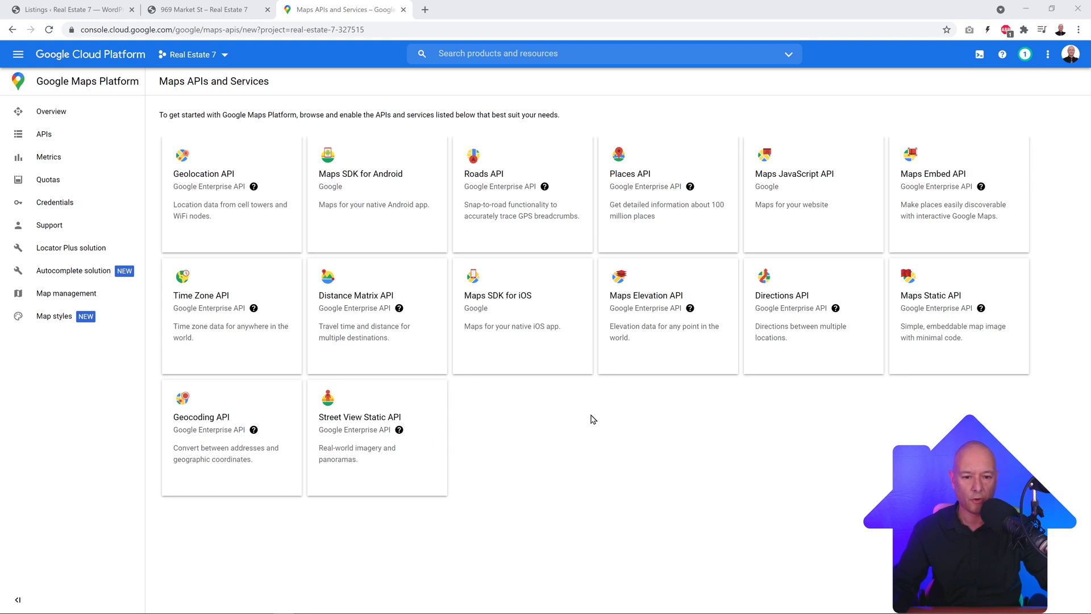
# Step: Enable the Maps JavaScript, Geocoding and Places APIs for the Real Estate 7 project
pyautogui.click(799, 202)
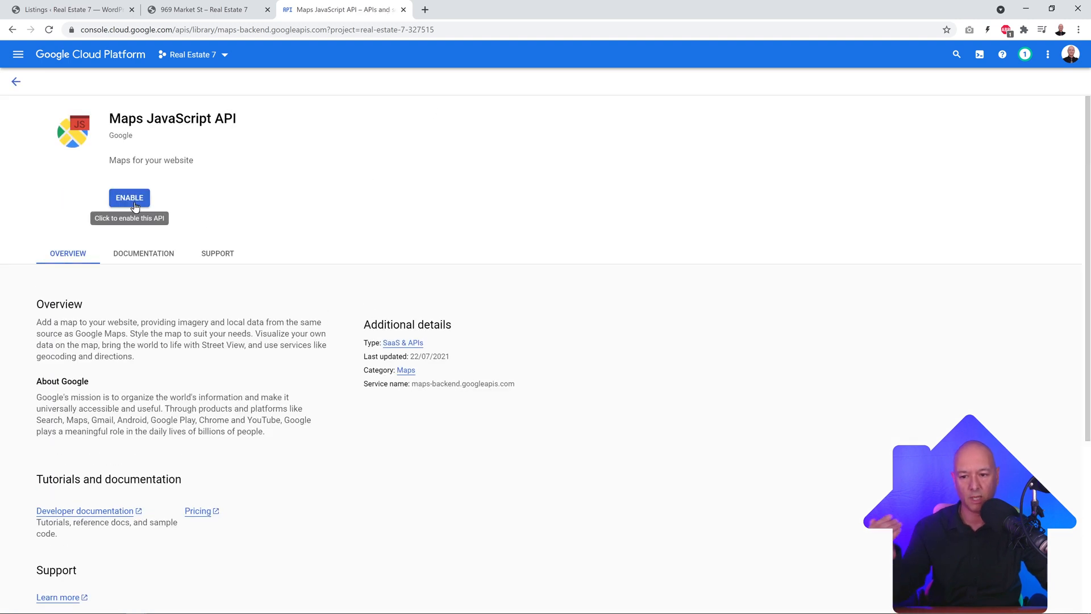
pyautogui.click(129, 196)
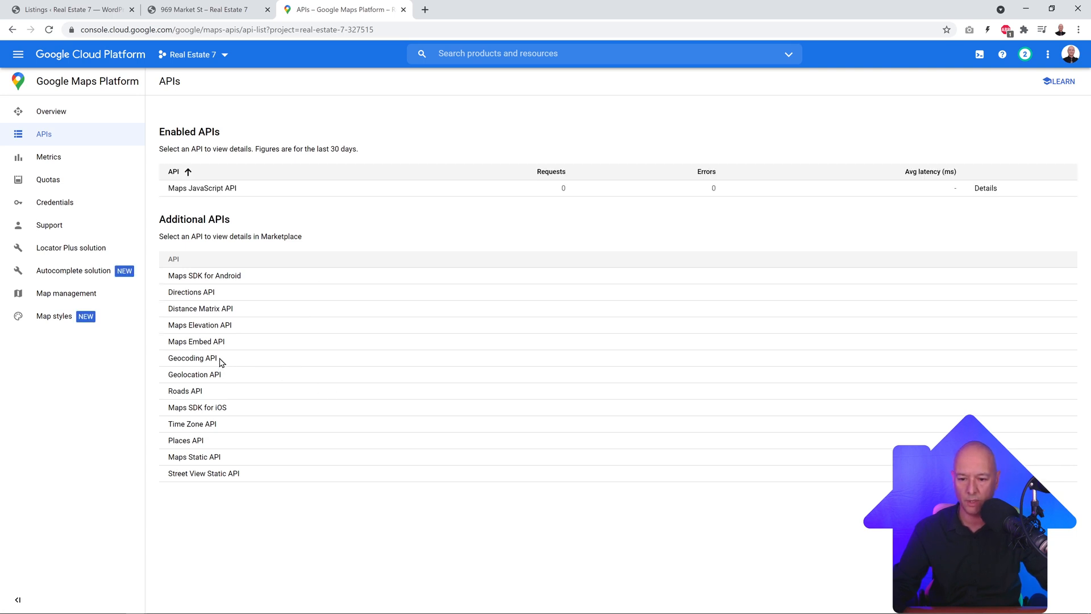
pyautogui.click(183, 364)
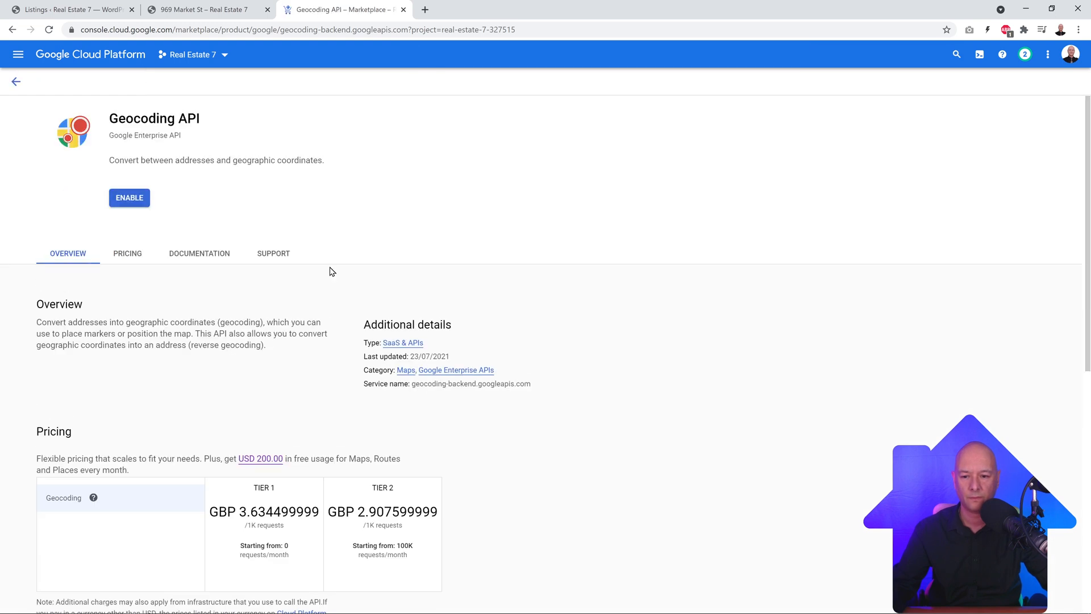
pyautogui.click(128, 198)
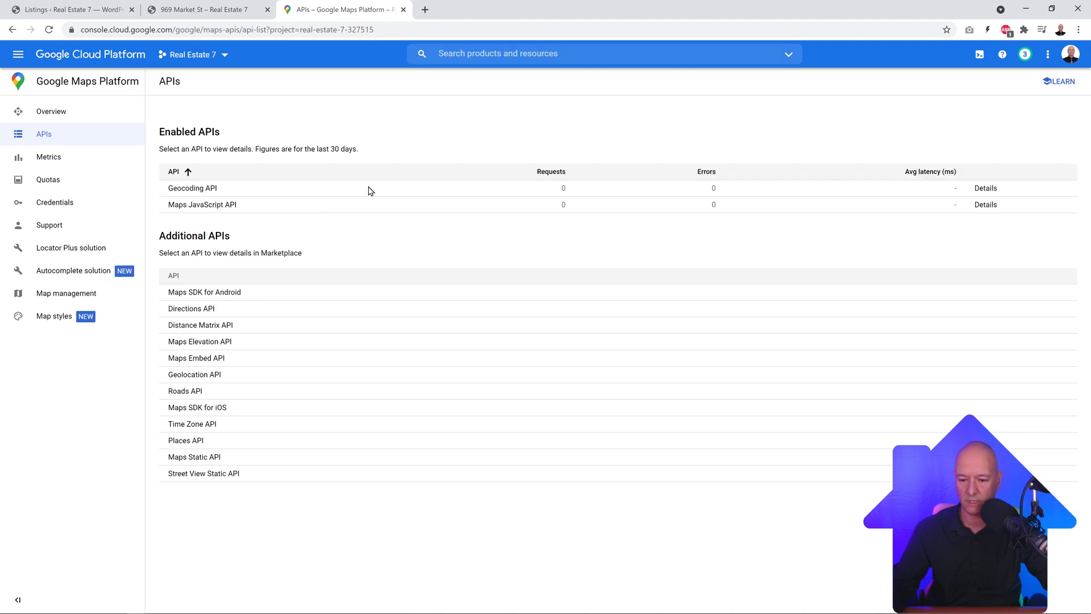
pyautogui.click(188, 442)
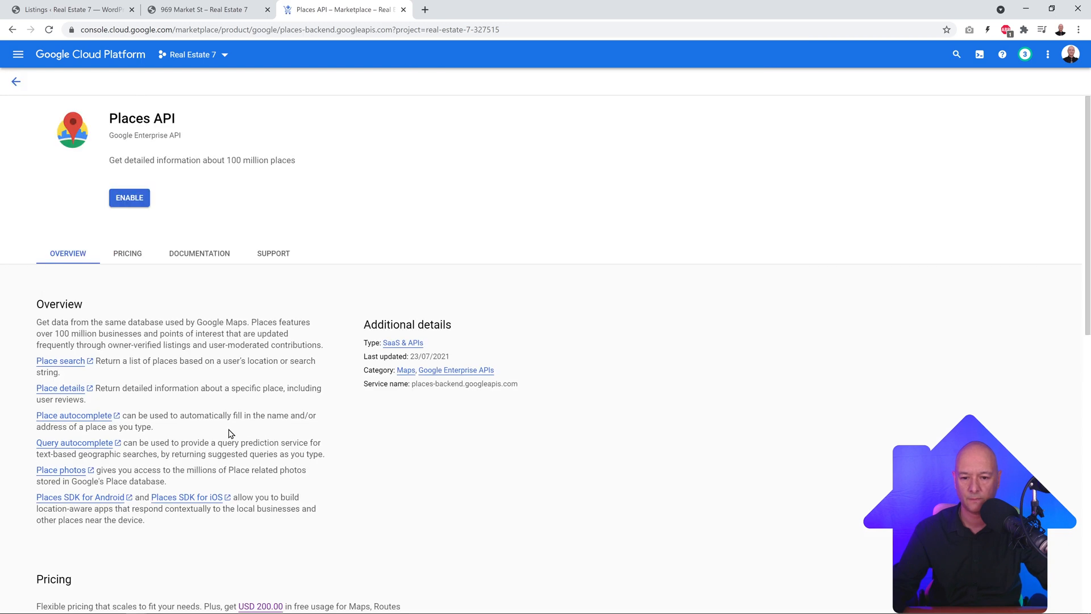
pyautogui.click(129, 199)
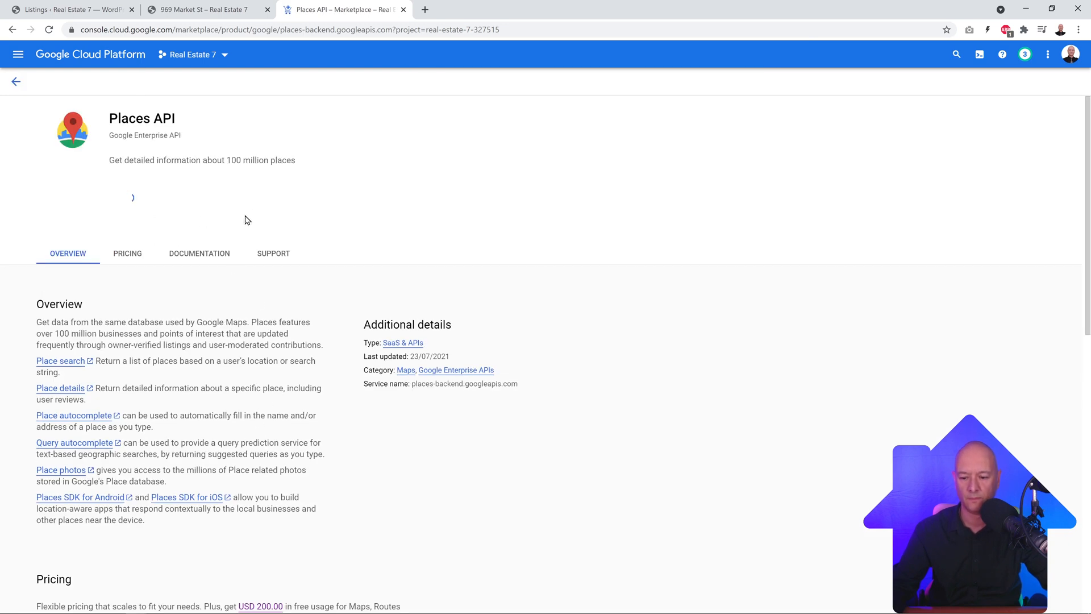
pyautogui.scroll(-4, 499, 356)
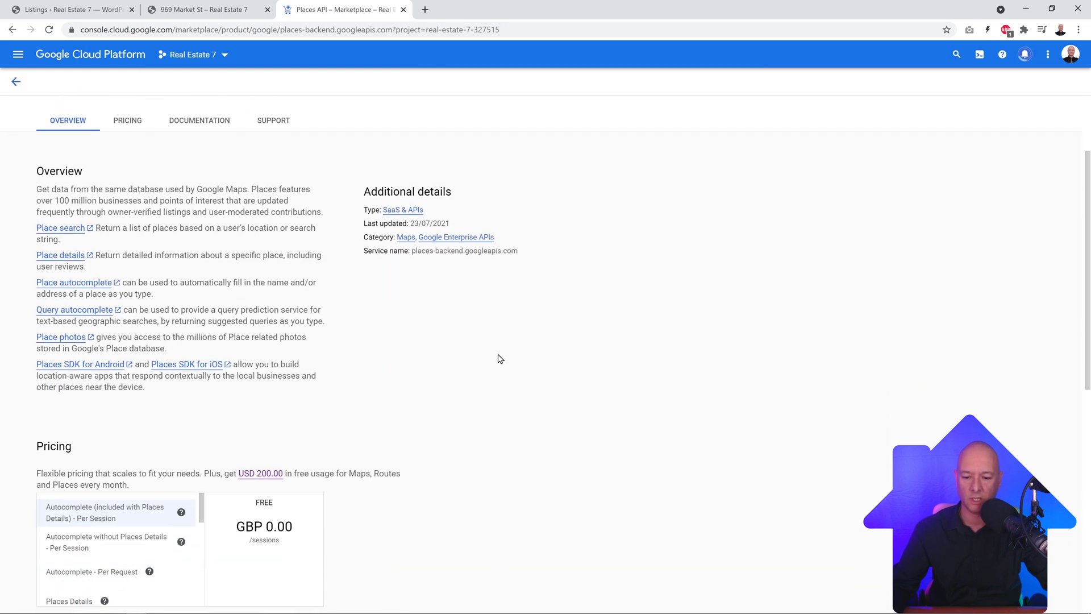
pyautogui.scroll(4, 317, 427)
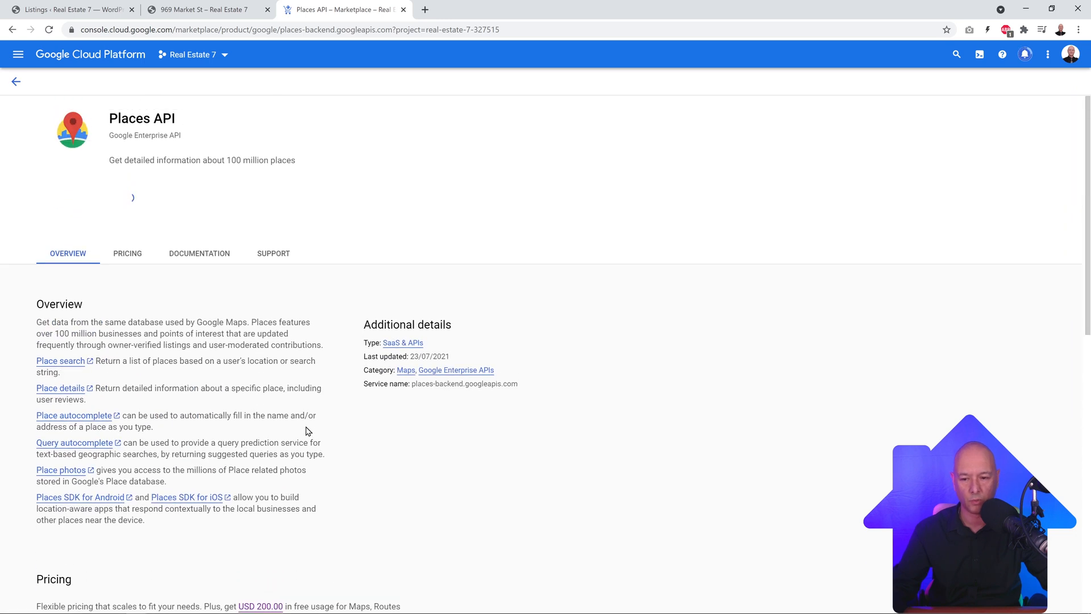
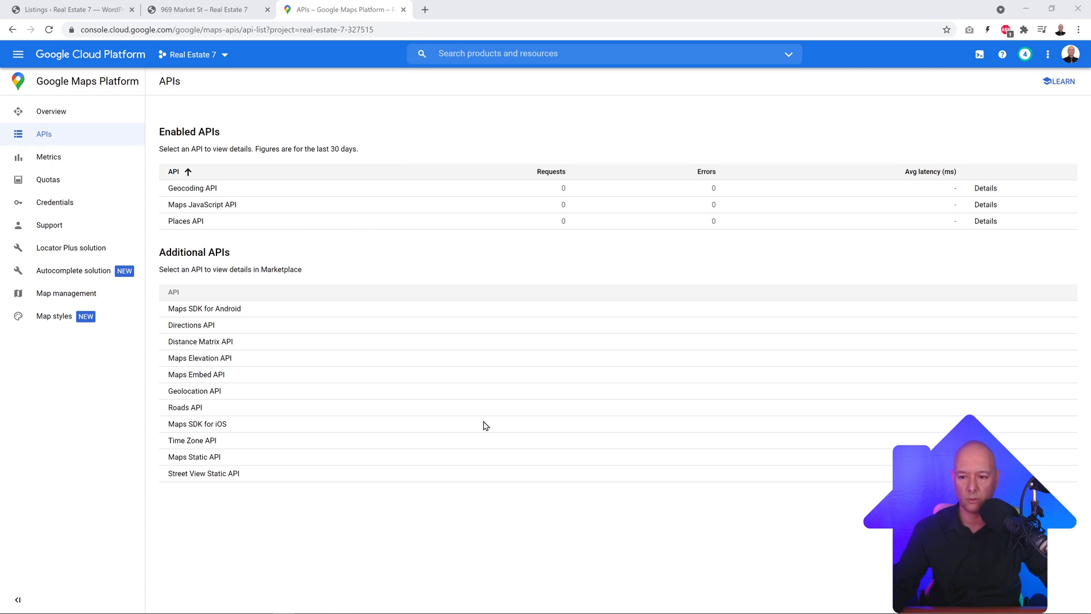
# Step: Create API key 1 from the project's Credentials page and open its restriction settings
pyautogui.click(57, 211)
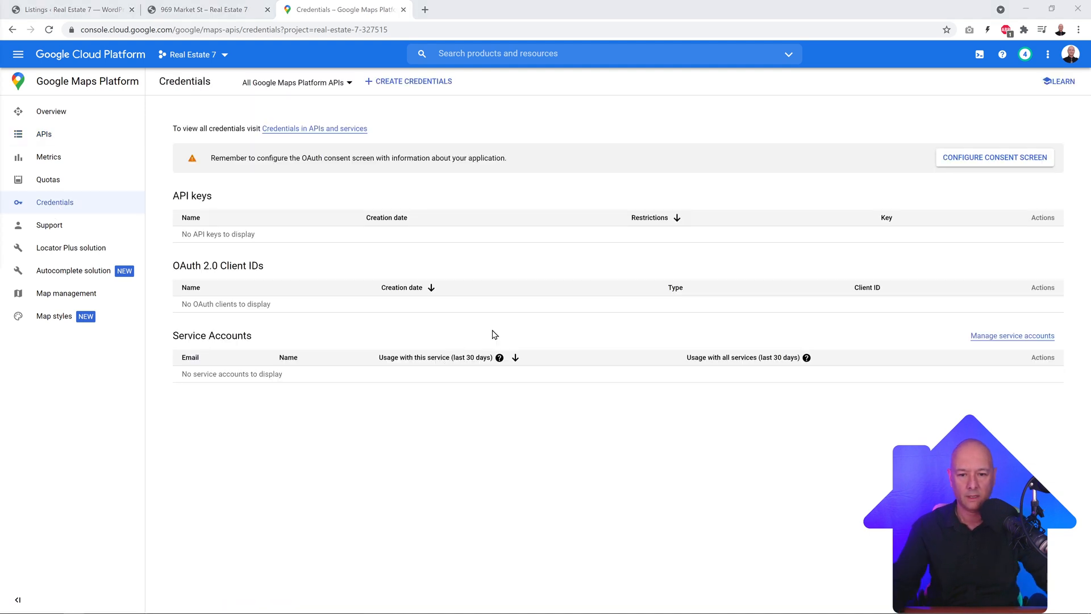
pyautogui.click(399, 85)
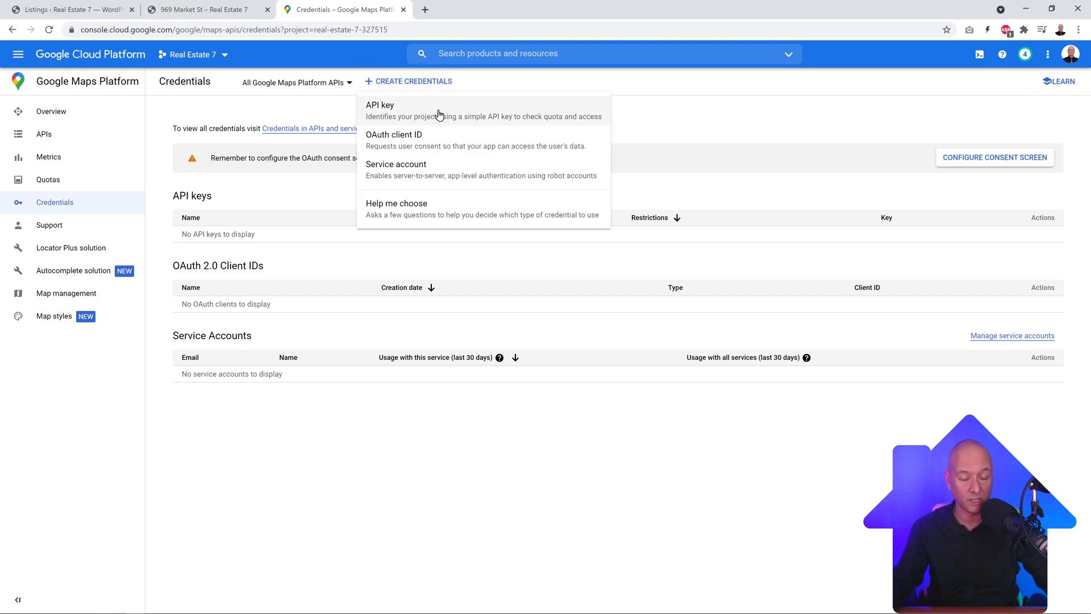
pyautogui.click(395, 117)
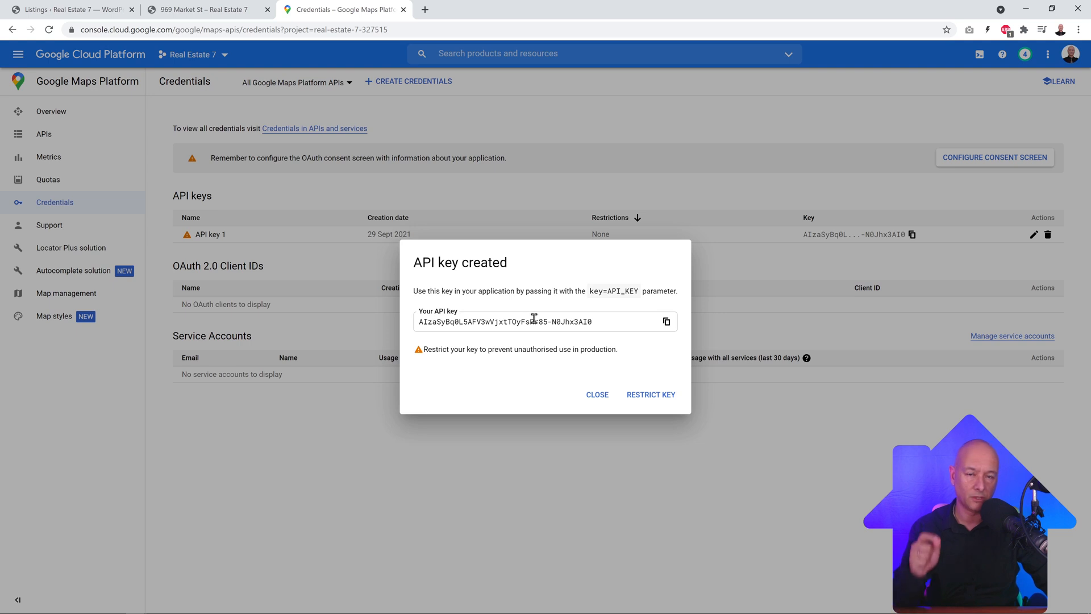
pyautogui.click(641, 400)
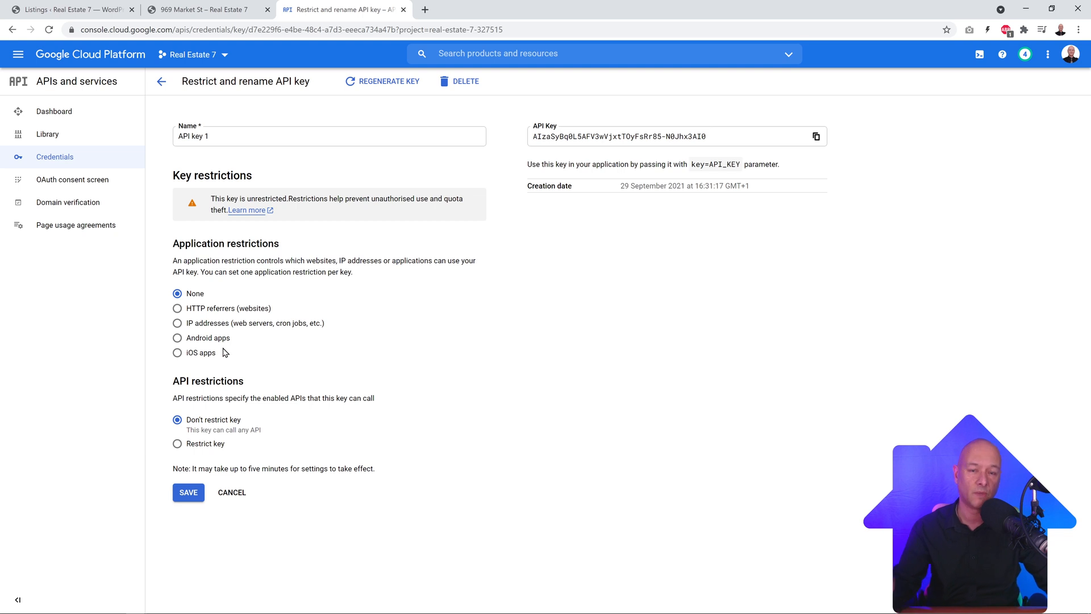
# Step: Limit API key 1 to HTTP referrers (websites) and bring up the 969 Market St listing page
pyautogui.click(177, 308)
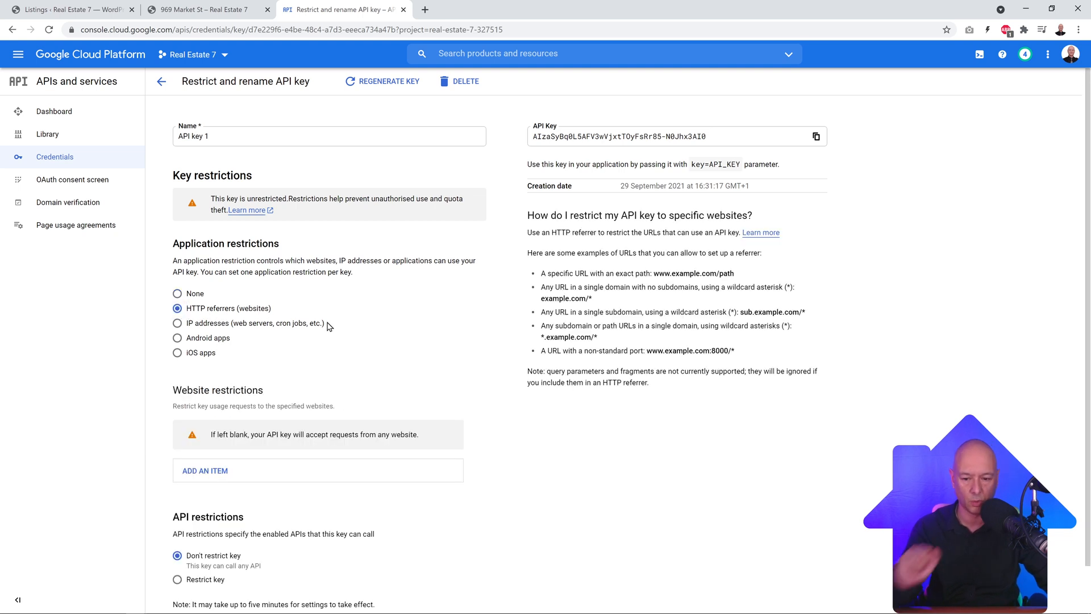
pyautogui.scroll(-1, 384, 312)
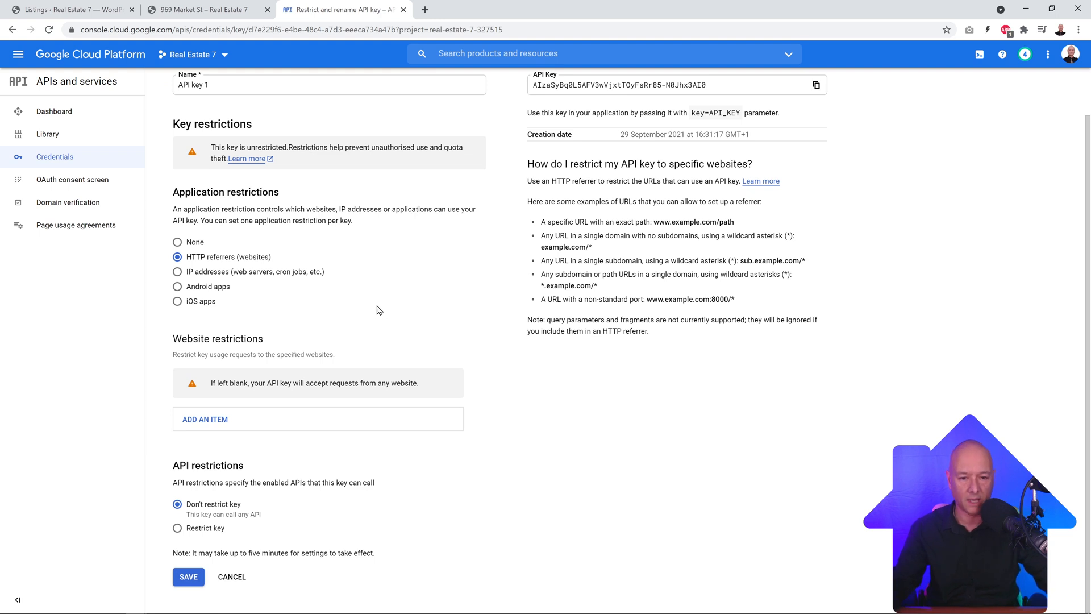
pyautogui.click(205, 10)
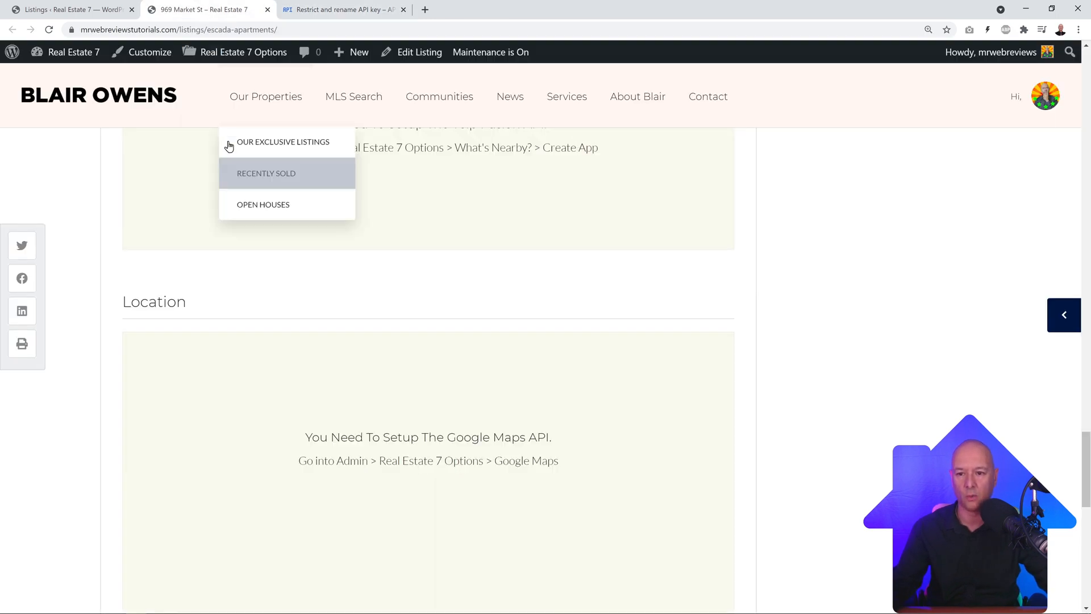
# Step: Copy the domain mrwebreviewstutorials.com from the listing page's web address
pyautogui.click(182, 29)
pyautogui.click(241, 29)
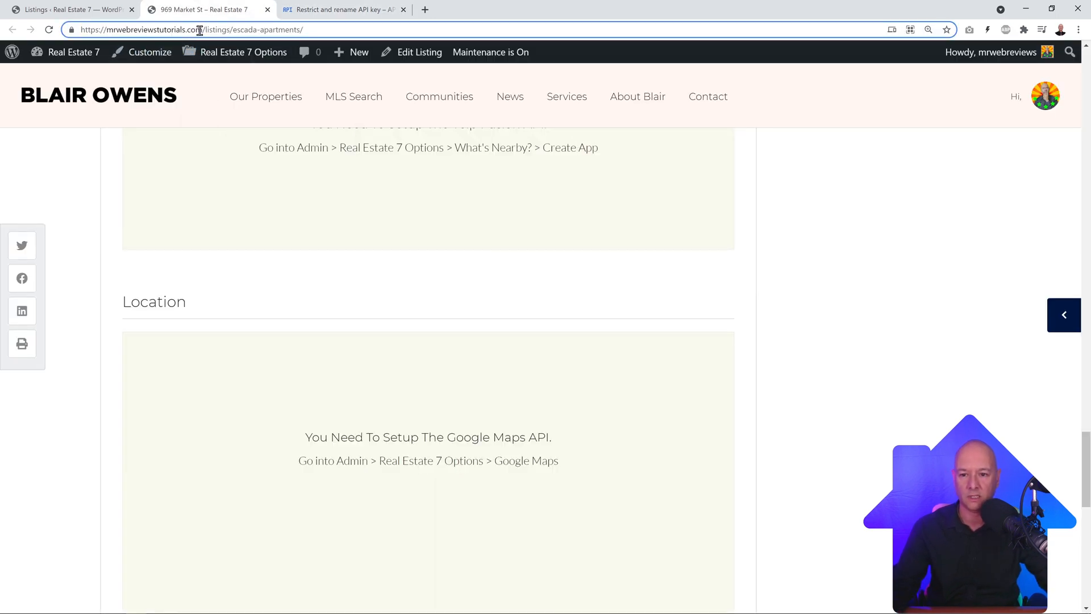
pyautogui.moveTo(201, 29); pyautogui.dragTo(61, 29)
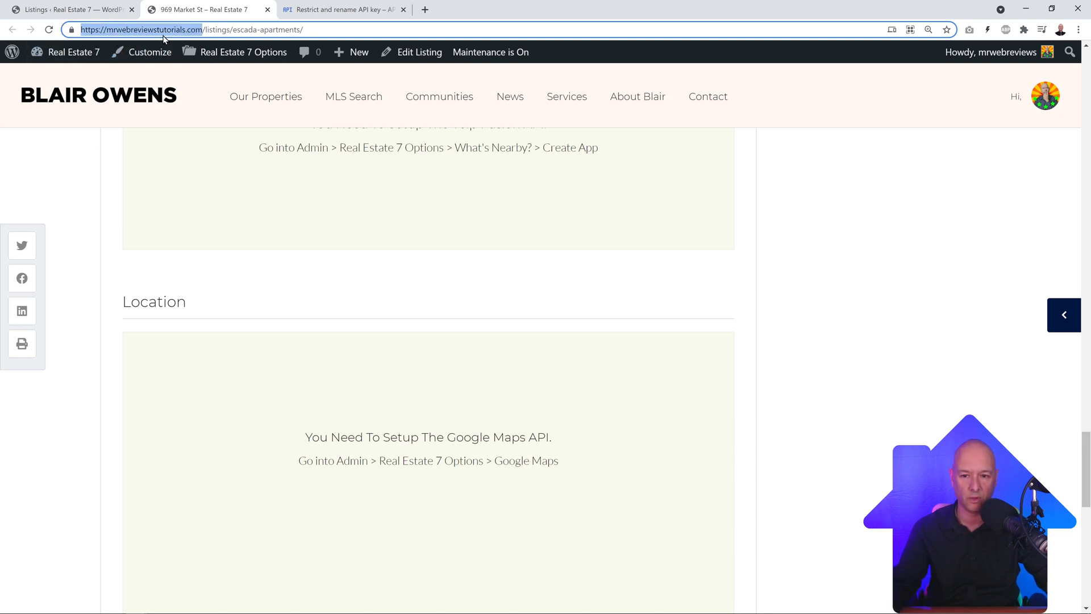
pyautogui.click(339, 10)
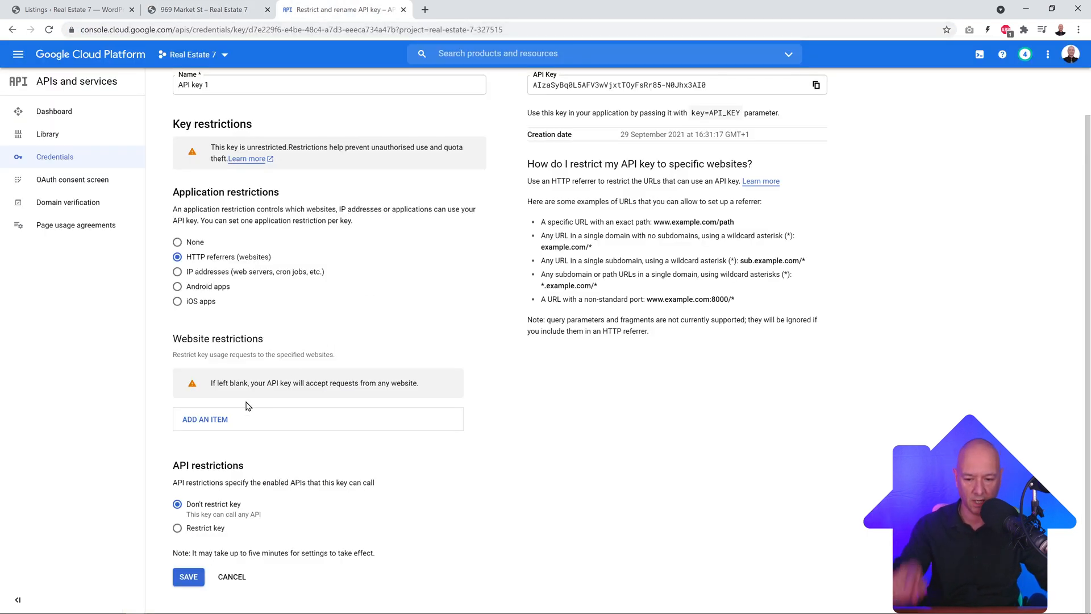
# Step: Add the website referrers *.mrwebreviewstutorials.com/* and *mrwebreviewstutorials.com/* to API key 1
pyautogui.click(217, 426)
pyautogui.scroll(-1, 318, 432)
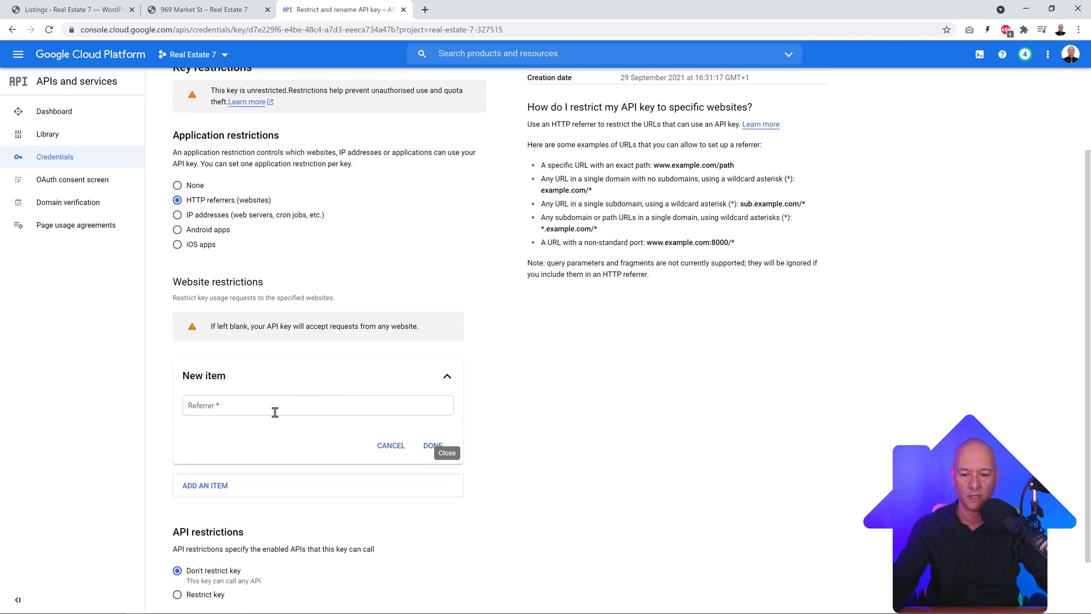
pyautogui.click(276, 407)
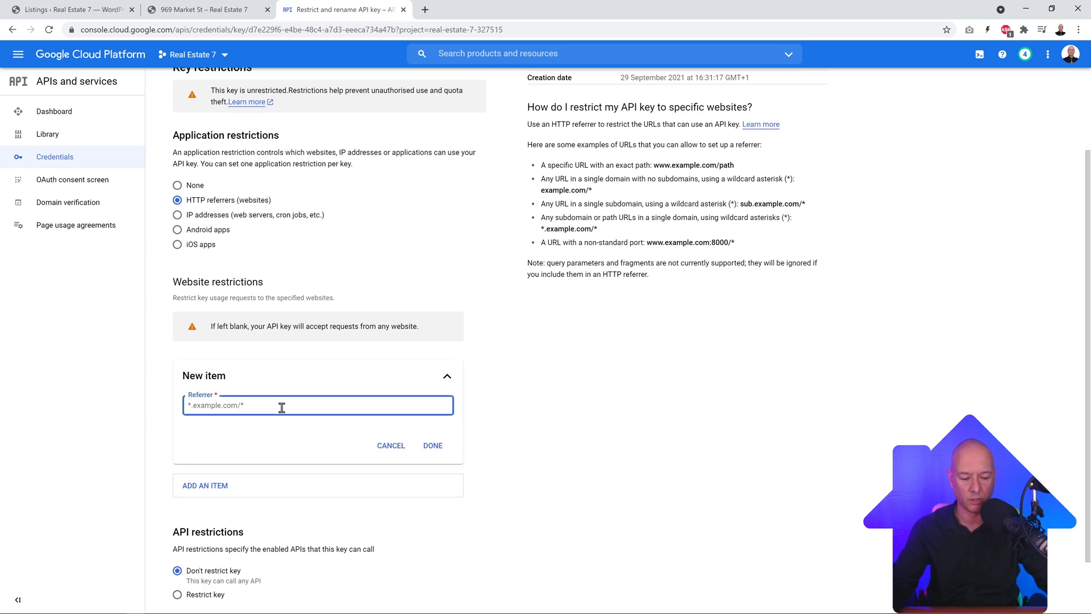
pyautogui.write('*.')
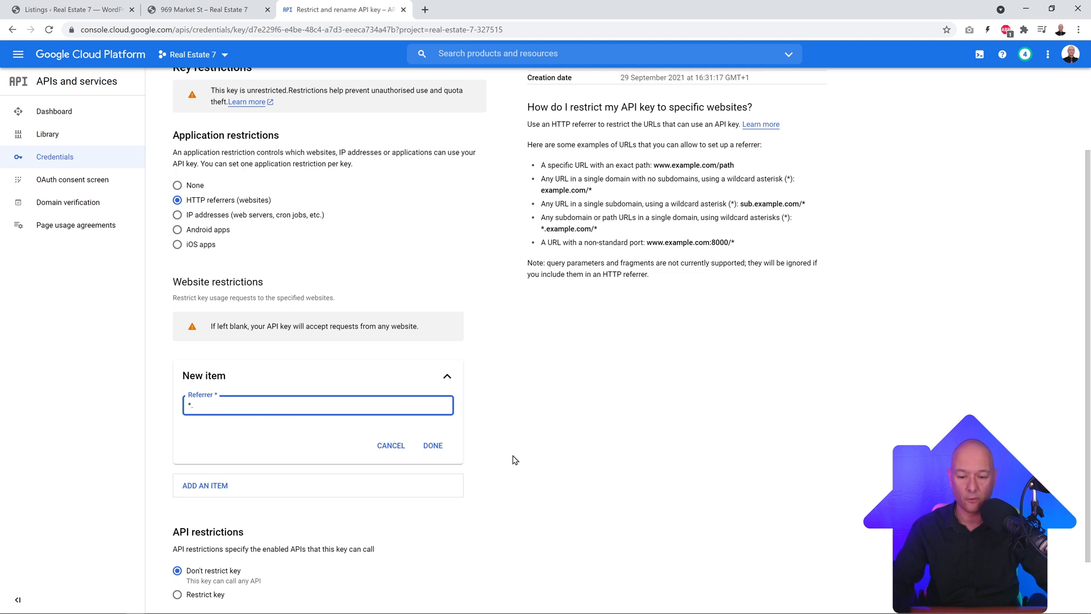
pyautogui.write('mrwebreviewstutorials.com')
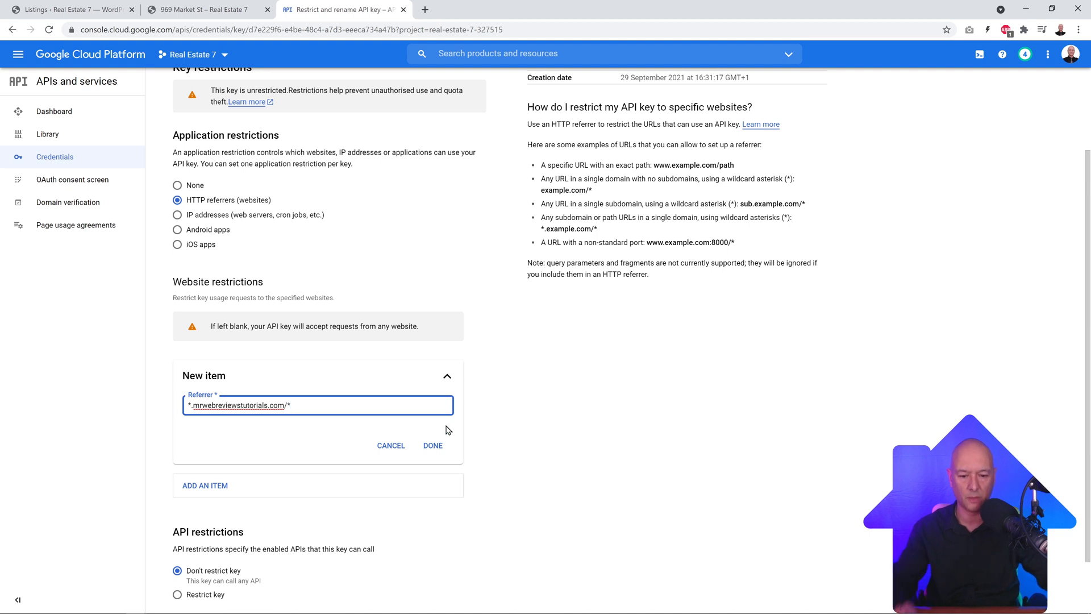
pyautogui.click(438, 450)
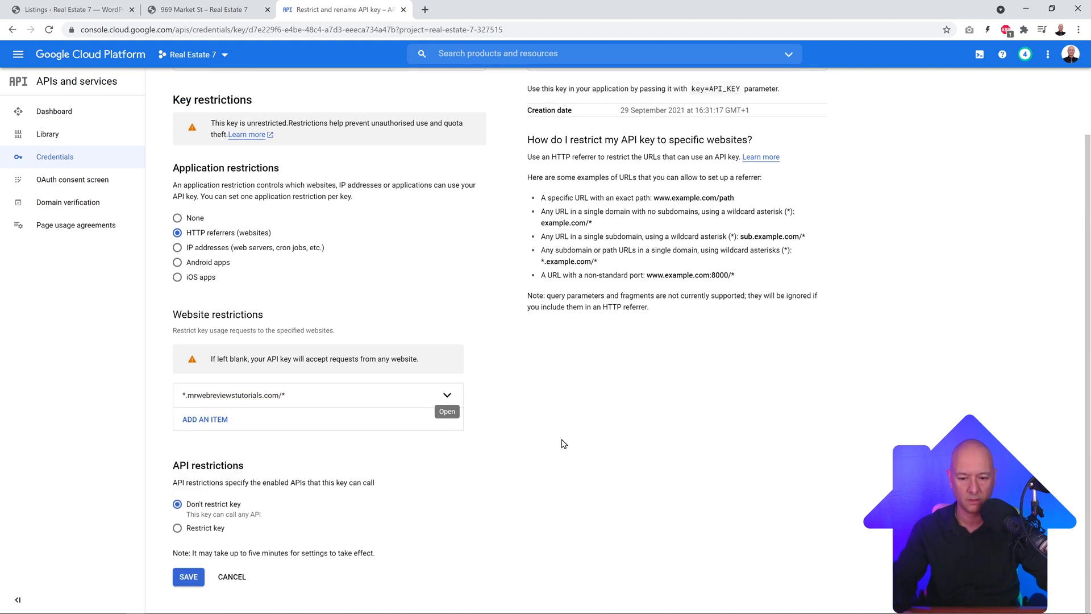
pyautogui.click(224, 419)
pyautogui.click(252, 461)
pyautogui.write('*')
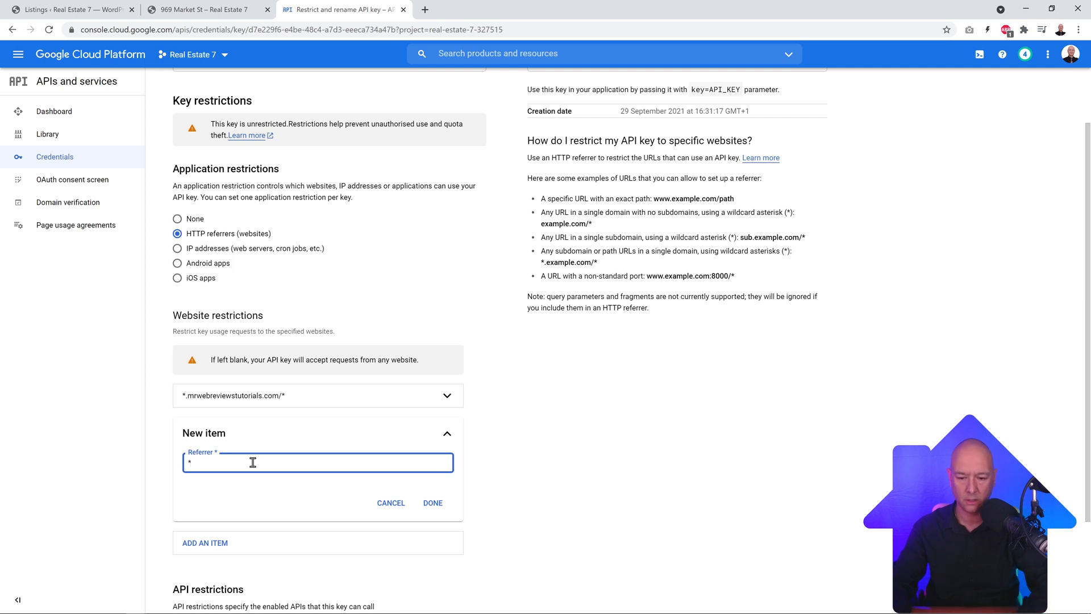
pyautogui.write('mrwebreviewstutorials.com')
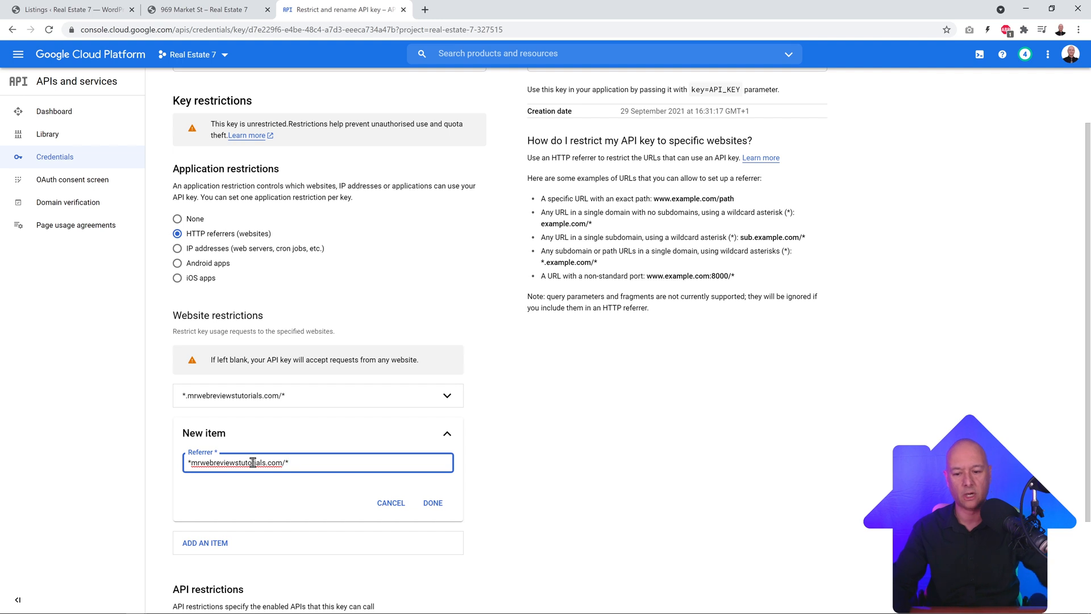
pyautogui.click(432, 502)
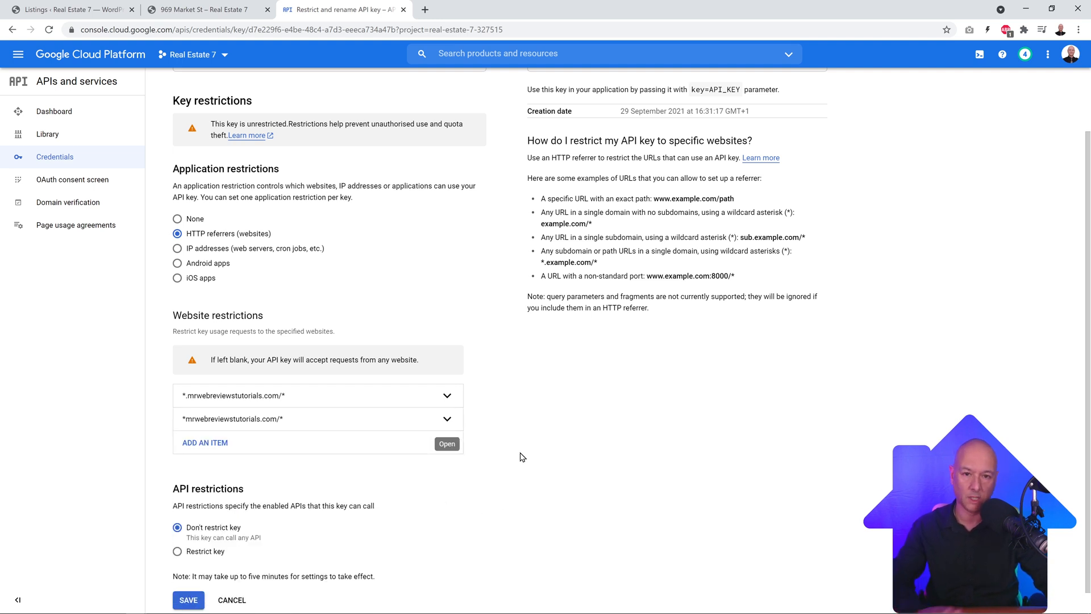
pyautogui.scroll(-1, 520, 449)
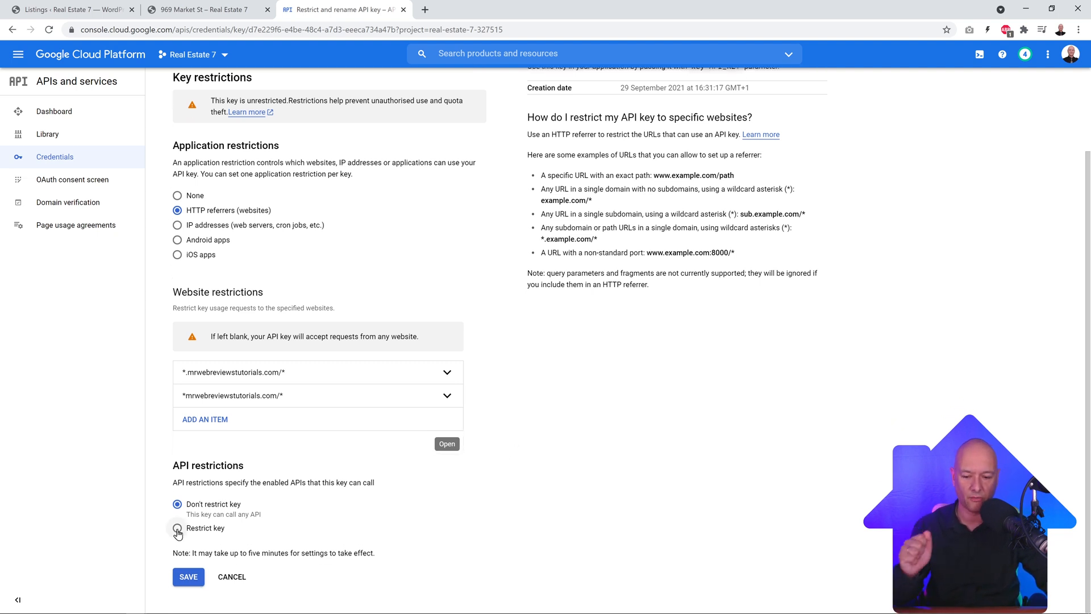
# Step: Restrict API key 1 to the Maps JavaScript, Geocoding and Places APIs and save it
pyautogui.click(178, 528)
pyautogui.scroll(-1, 421, 478)
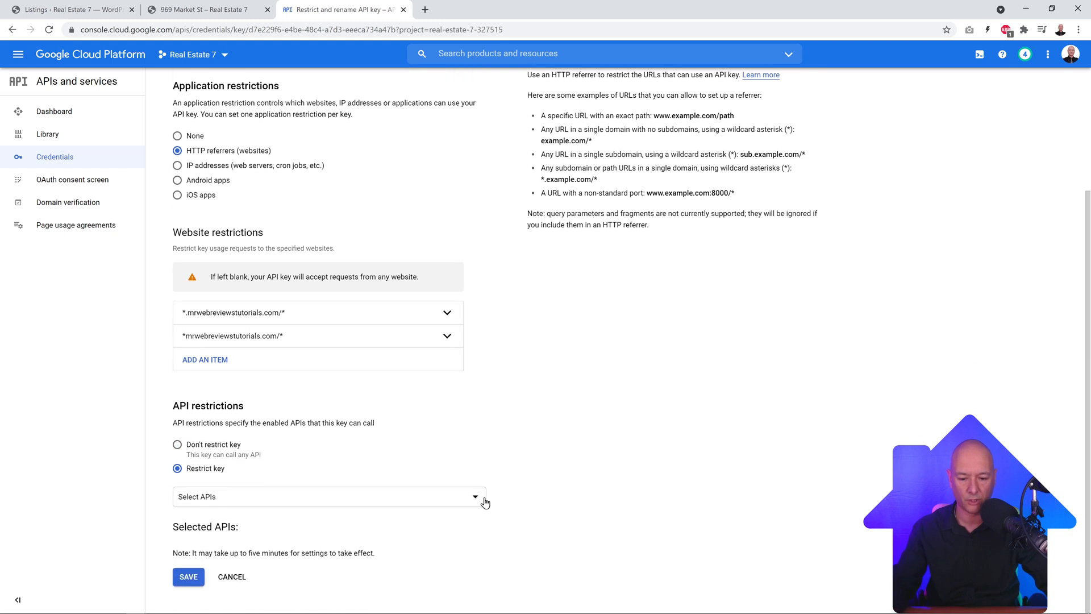
pyautogui.click(479, 503)
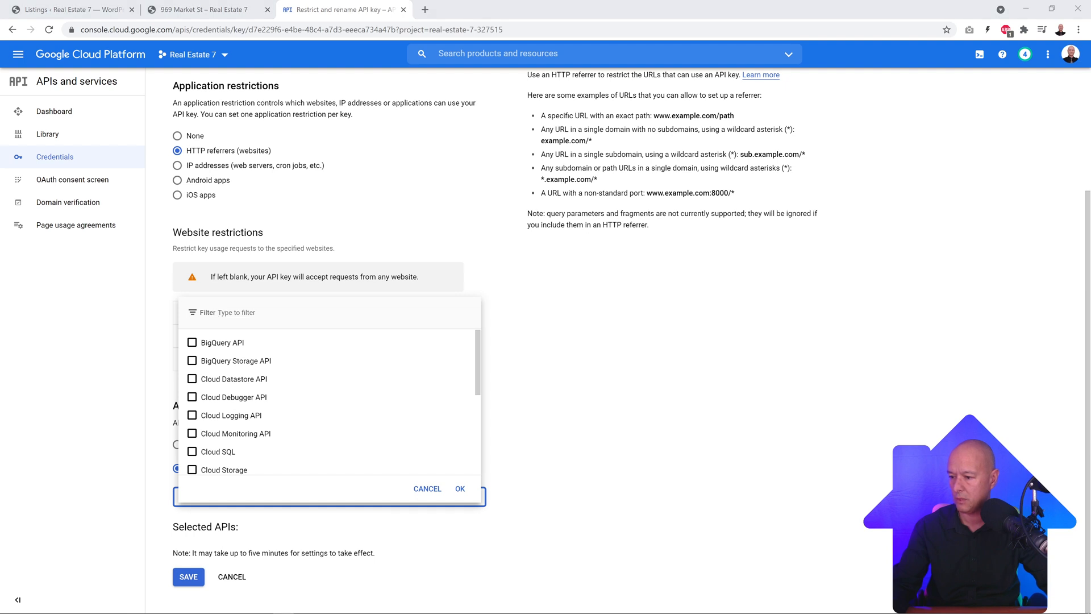
pyautogui.scroll(-5, 362, 420)
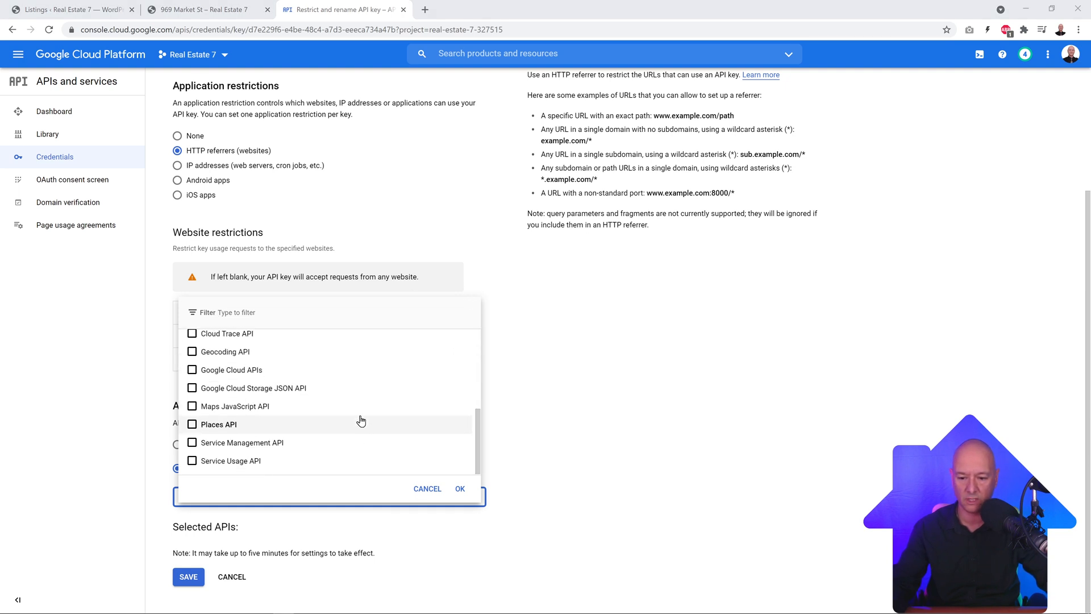
pyautogui.click(192, 406)
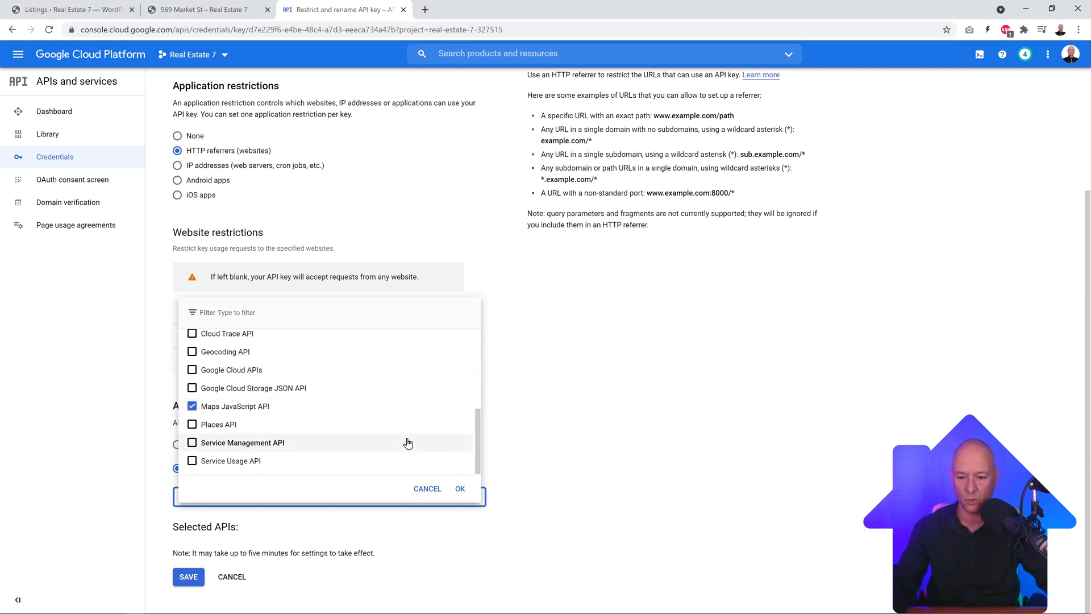
pyautogui.scroll(1, 402, 436)
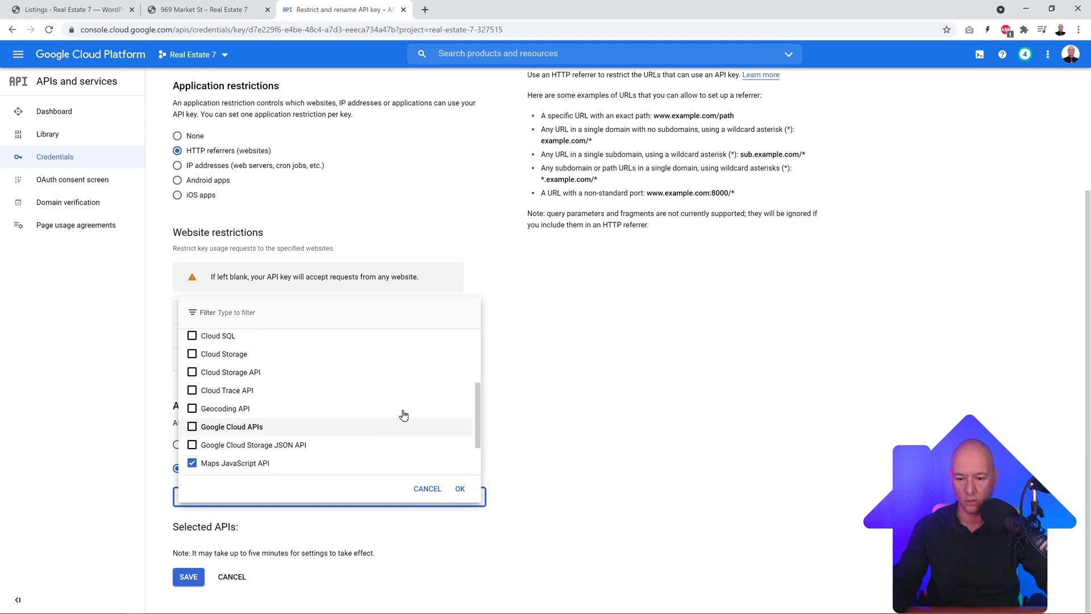
pyautogui.click(192, 409)
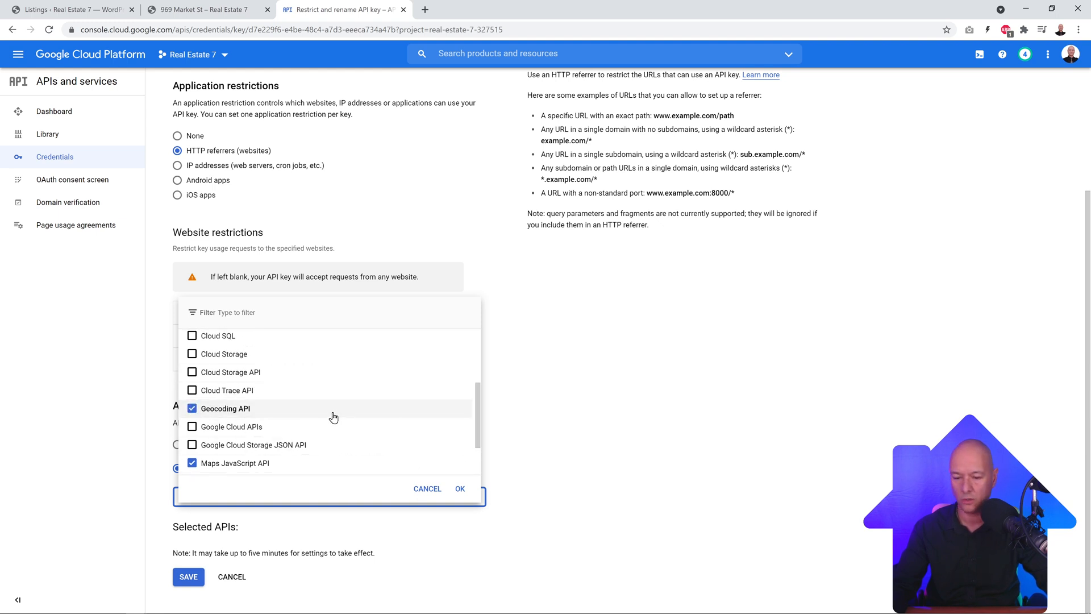
pyautogui.scroll(-1, 333, 416)
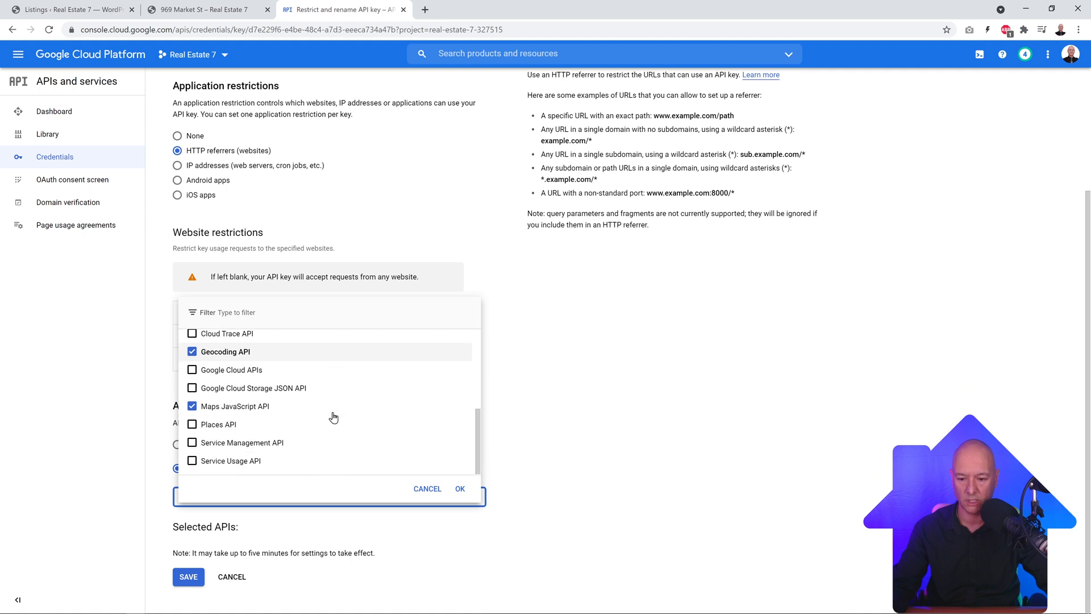
pyautogui.click(192, 424)
pyautogui.click(461, 490)
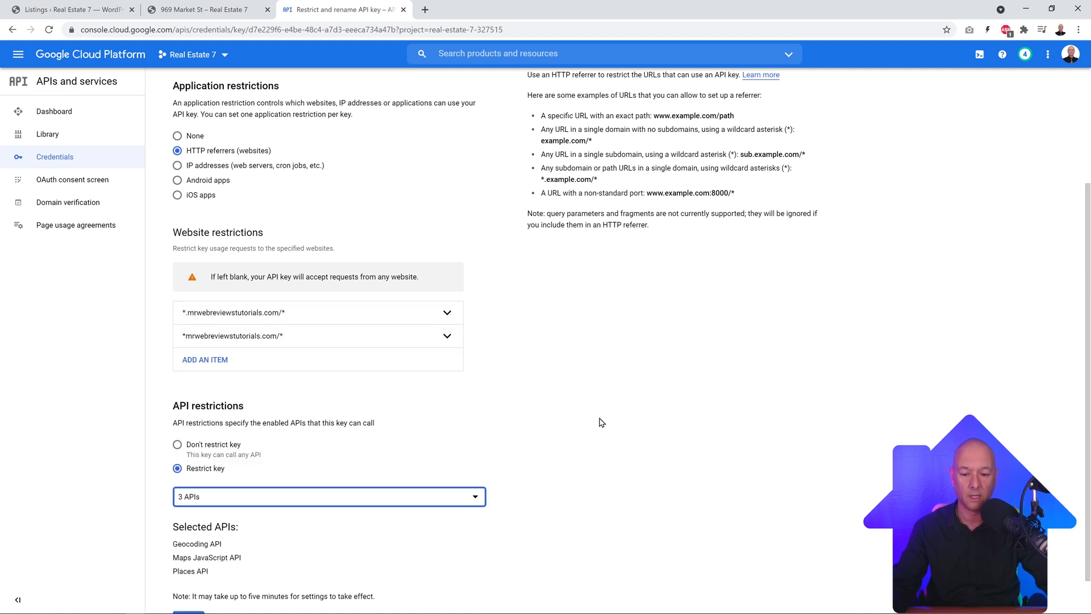
pyautogui.scroll(-1, 590, 397)
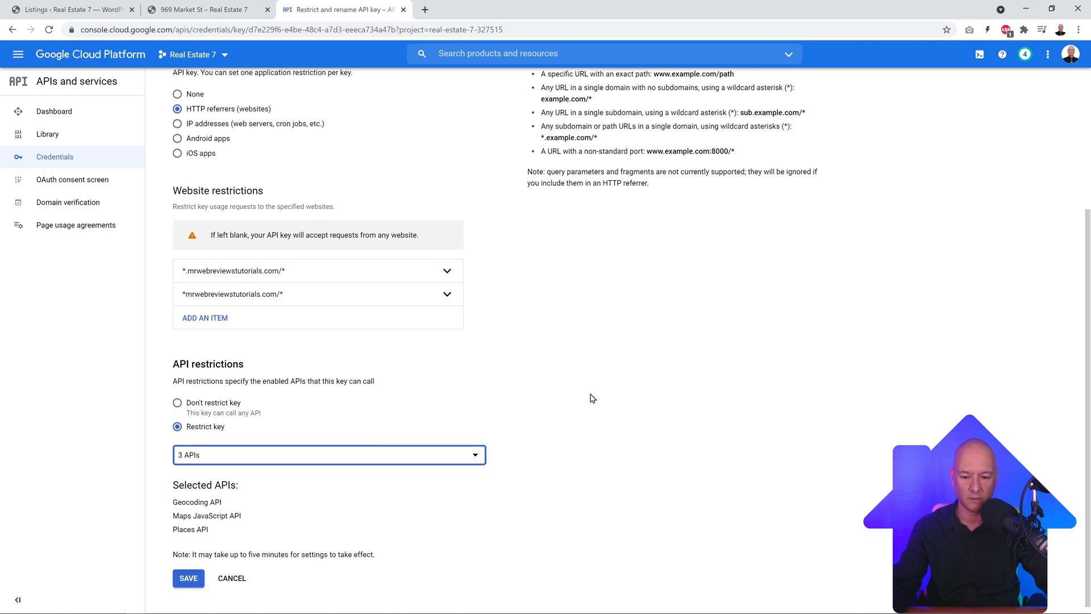
pyautogui.click(189, 578)
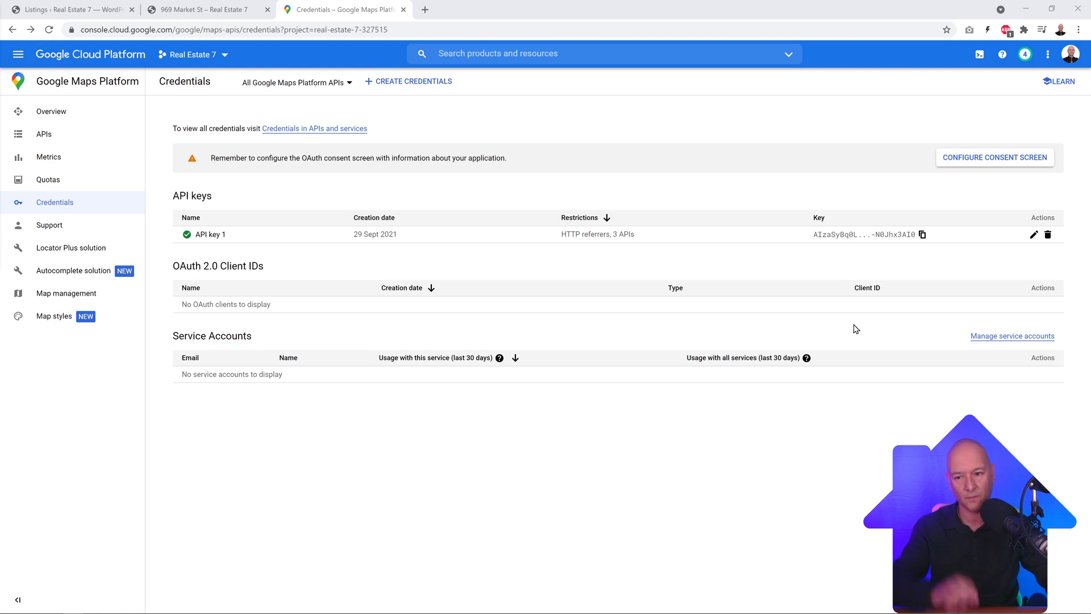
# Step: Paste the copied Maps API key into Real Estate 7 Options > Google Maps and save
pyautogui.click(922, 235)
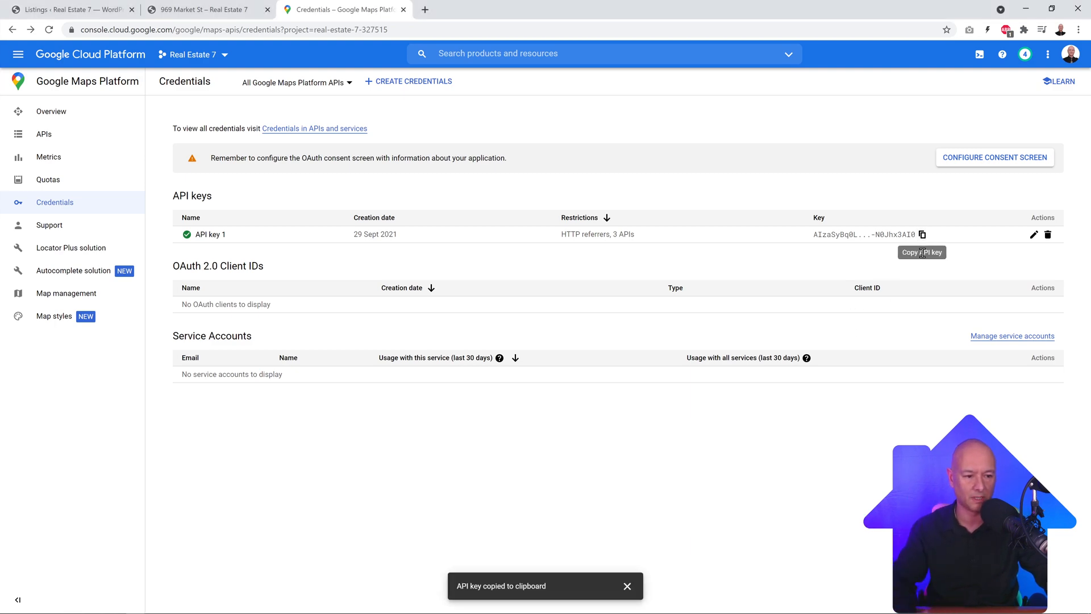
pyautogui.click(52, 10)
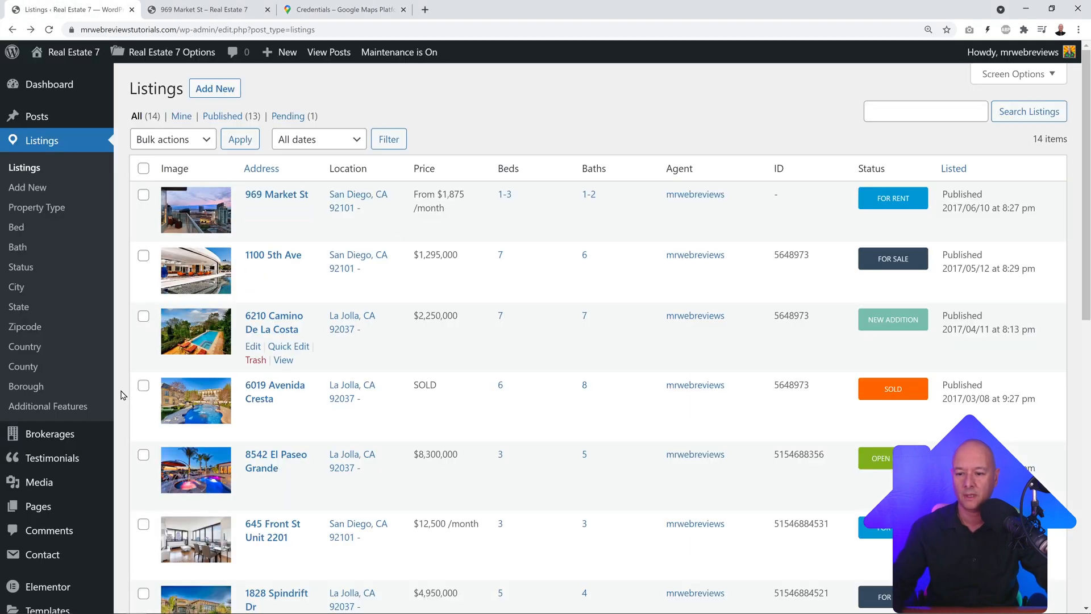
pyautogui.scroll(-6, 25, 568)
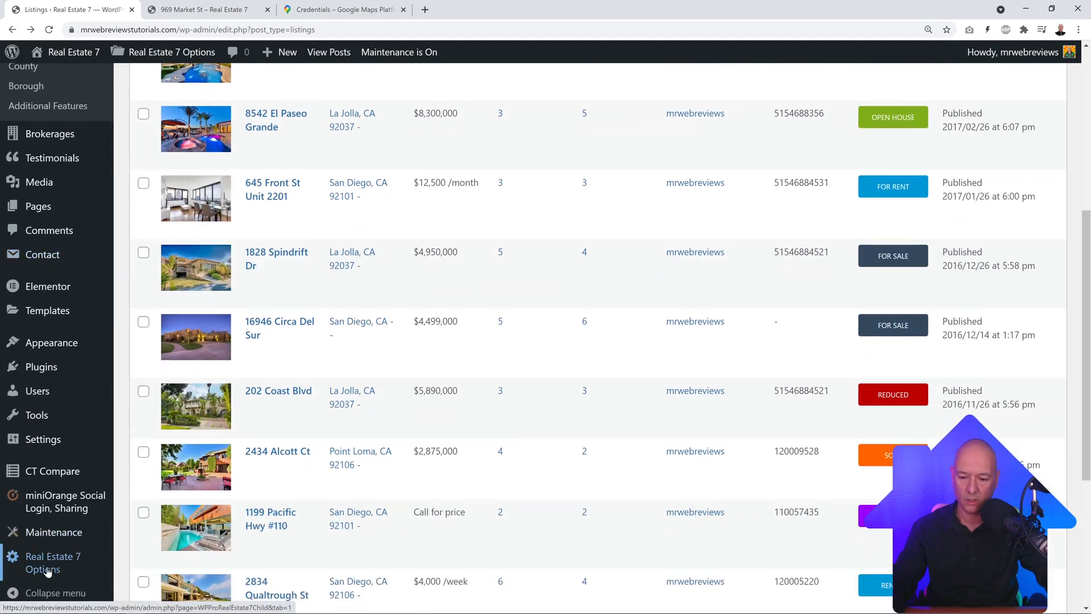
pyautogui.moveTo(45, 572)
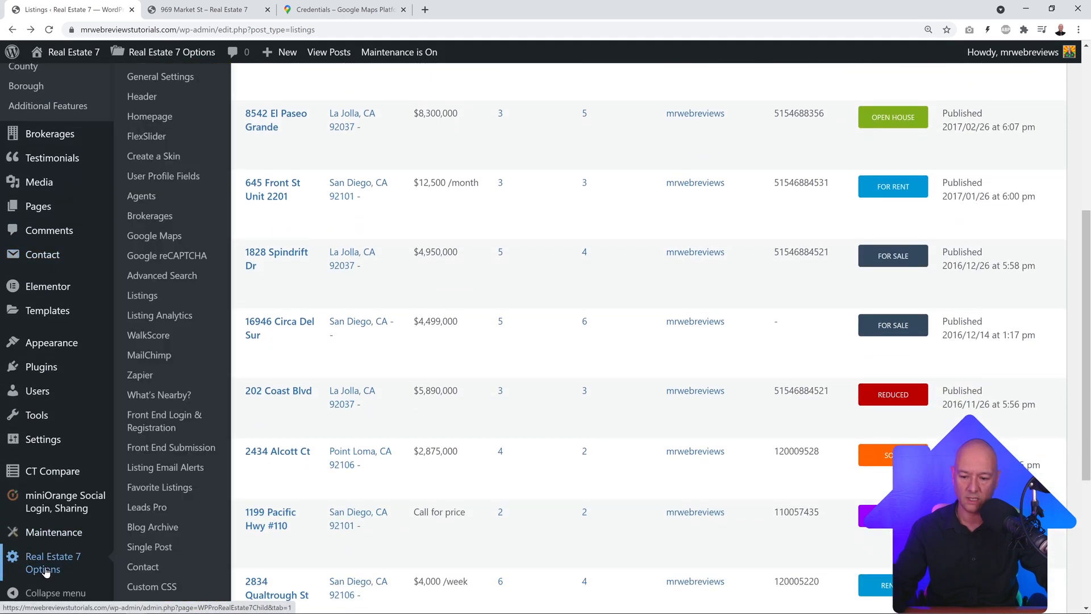
pyautogui.click(154, 236)
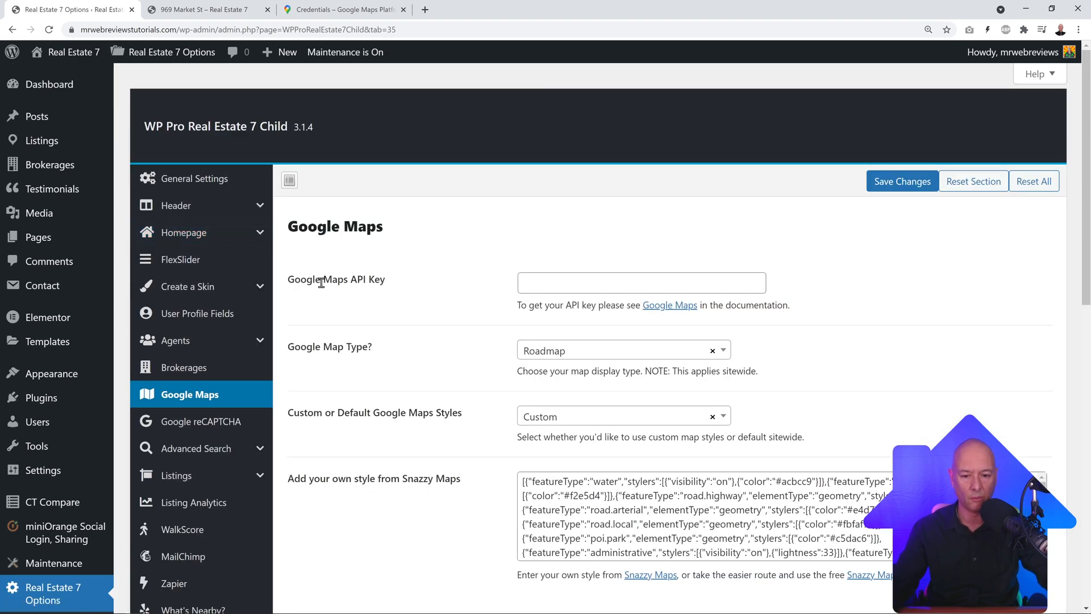
pyautogui.click(533, 282)
pyautogui.hotkey('ctrl', 'v')
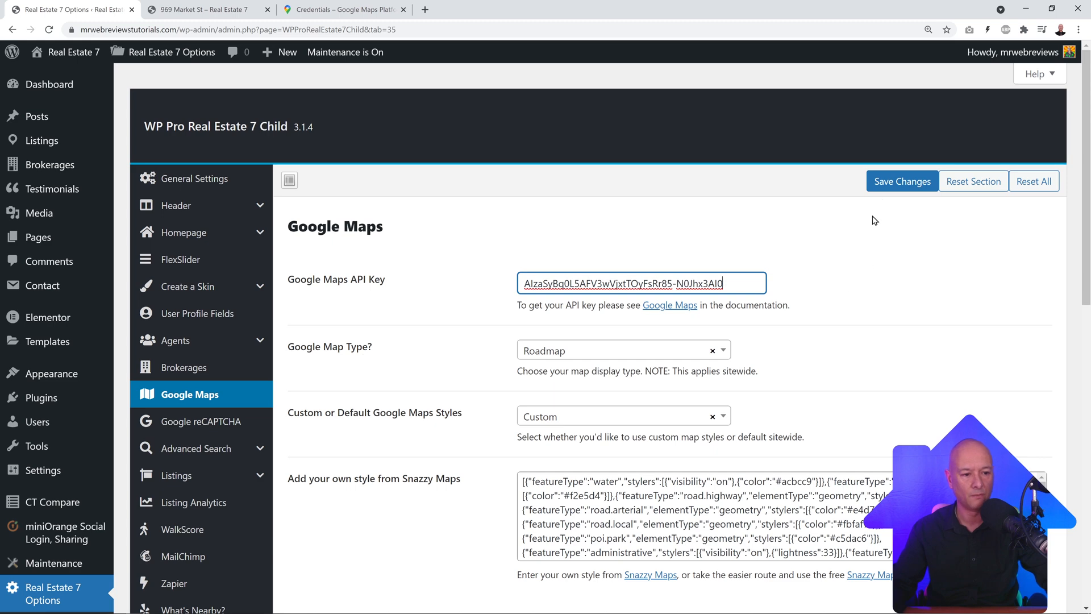
pyautogui.click(890, 182)
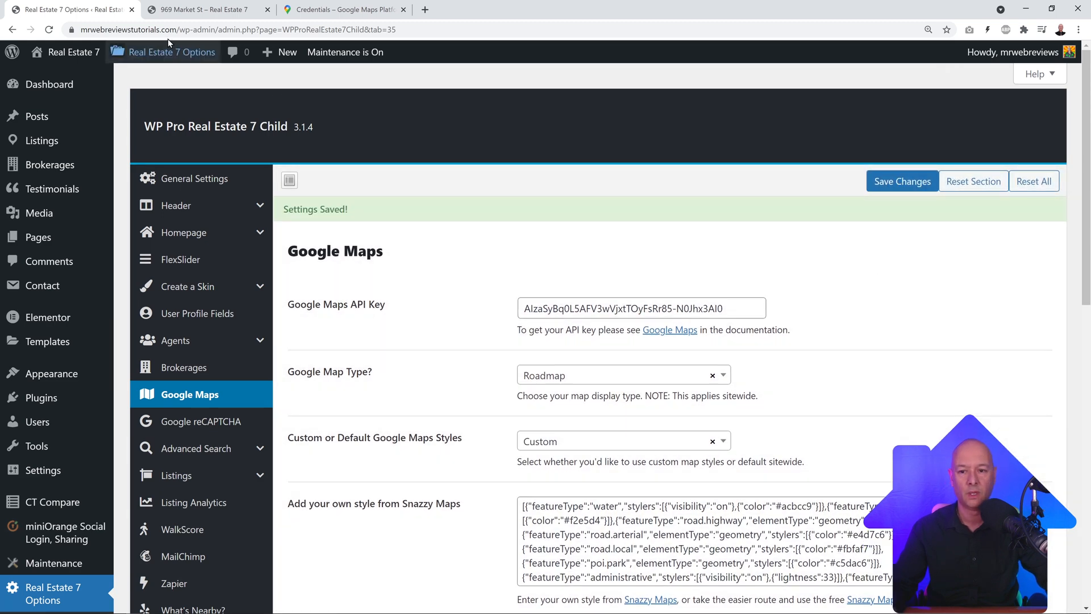
pyautogui.click(199, 10)
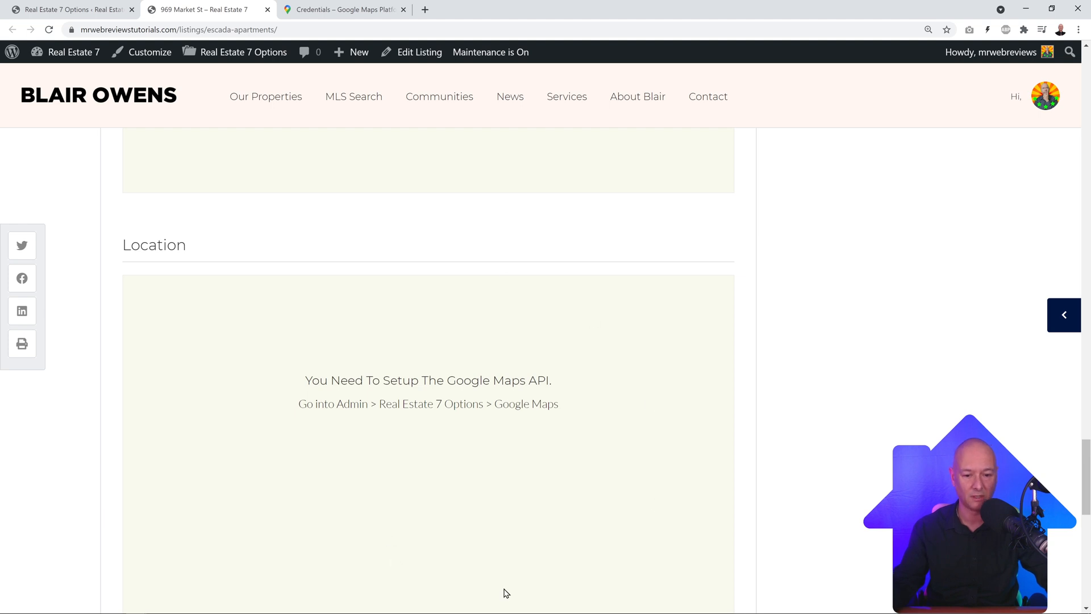
# Step: Reload the 969 Market St listing, dismiss the location prompt and check the Location map
pyautogui.click(49, 30)
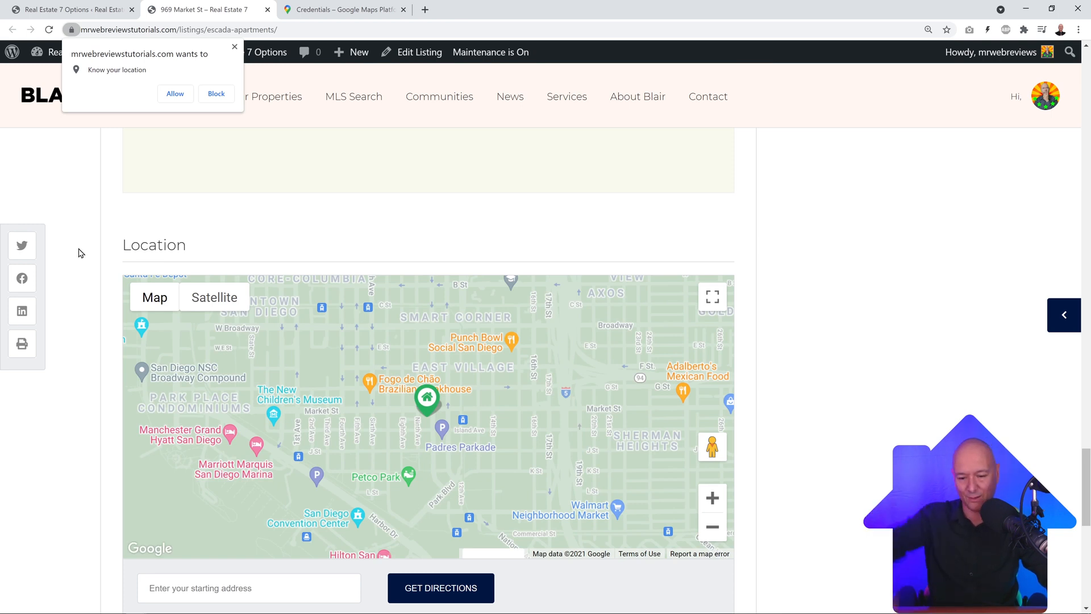
pyautogui.click(234, 47)
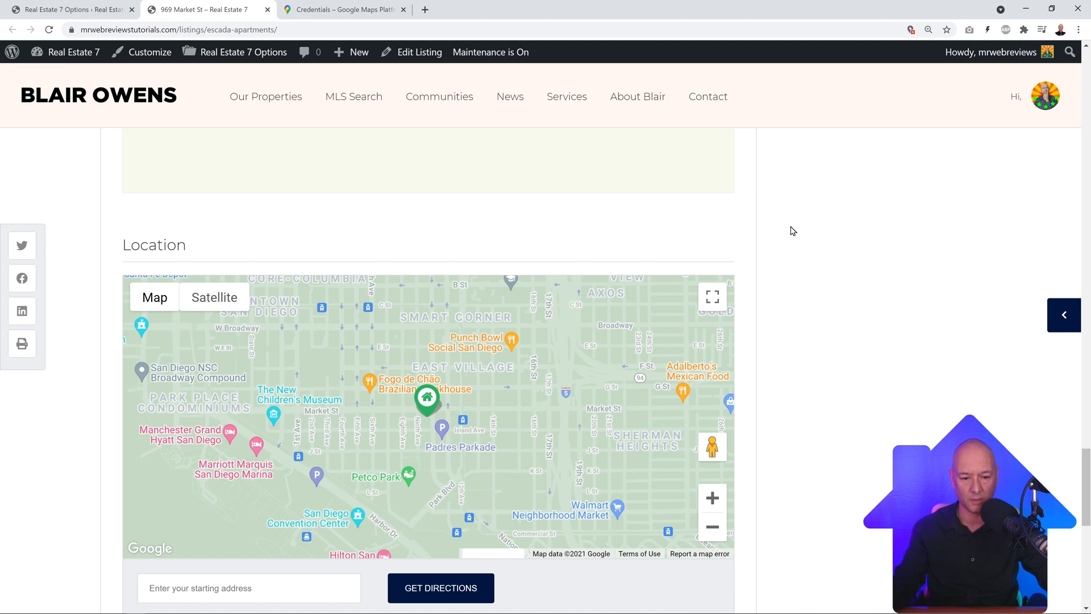
pyautogui.scroll(-1, 787, 238)
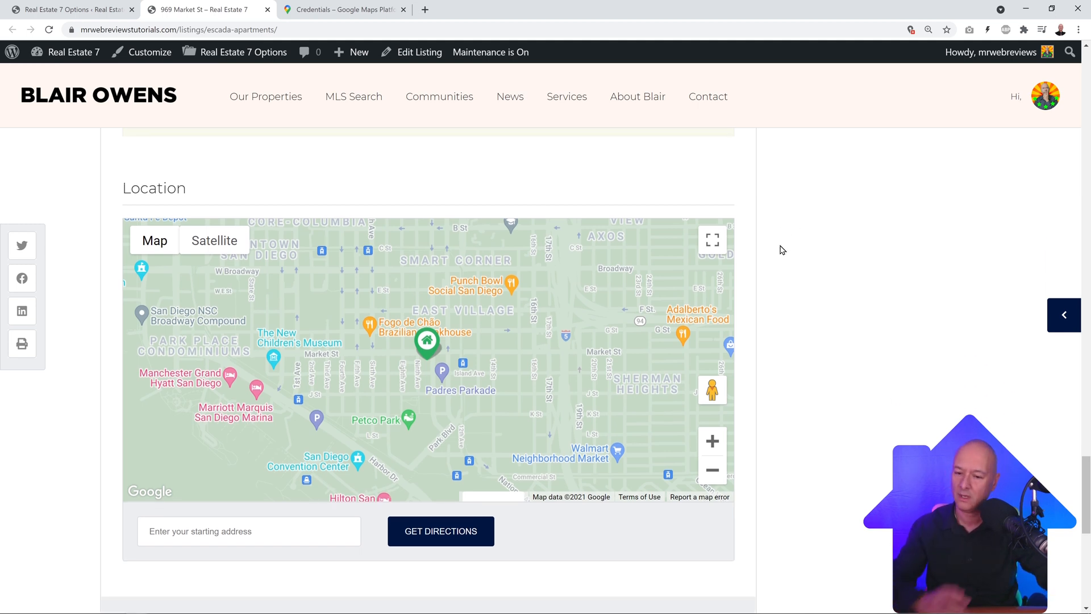
pyautogui.scroll(5, 777, 256)
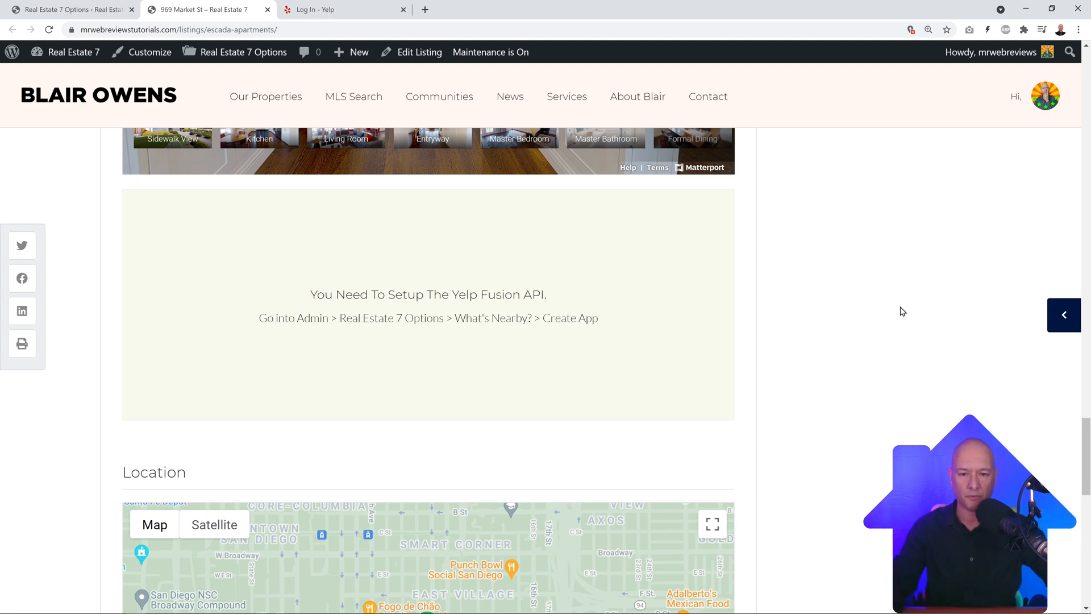
pyautogui.click(343, 12)
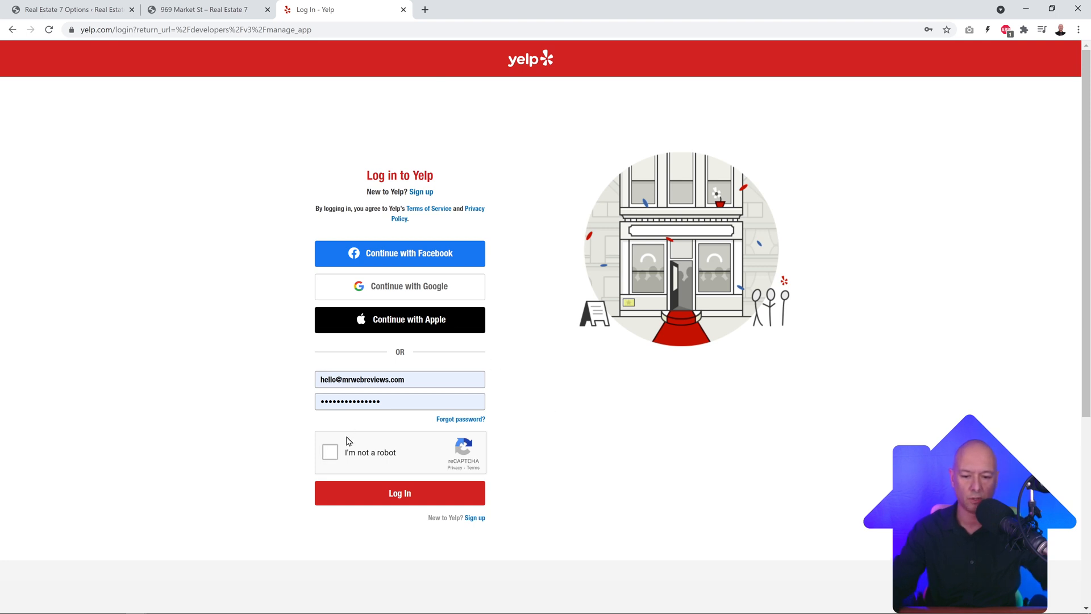
# Step: Log in to Yelp Fusion and start a new app named Real Estate 7 in the Local industry
pyautogui.click(332, 457)
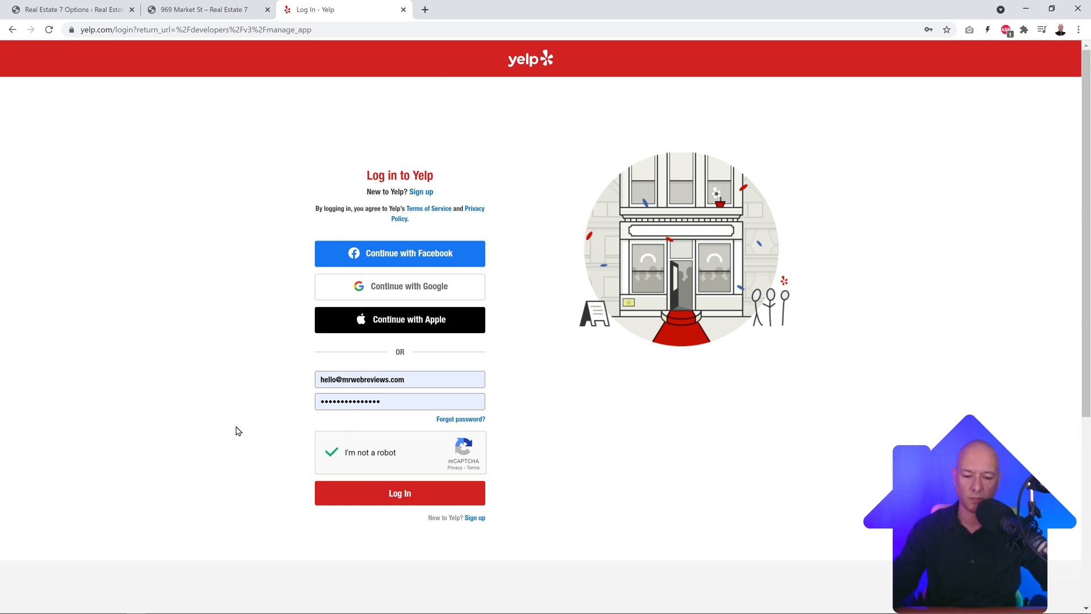
pyautogui.click(387, 504)
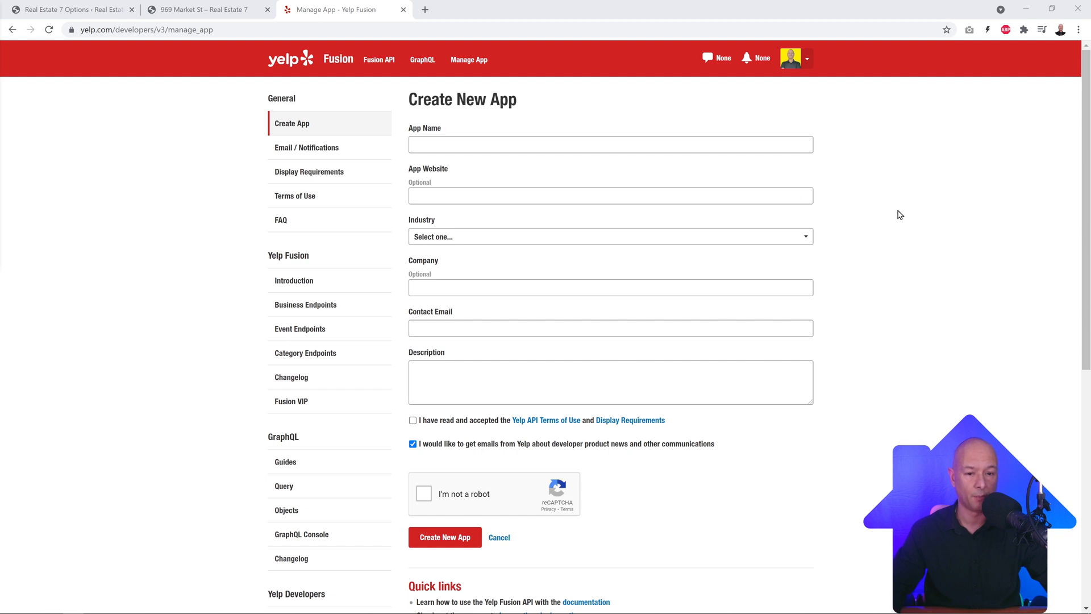
pyautogui.click(681, 149)
pyautogui.hotkey('ctrl', 'v')
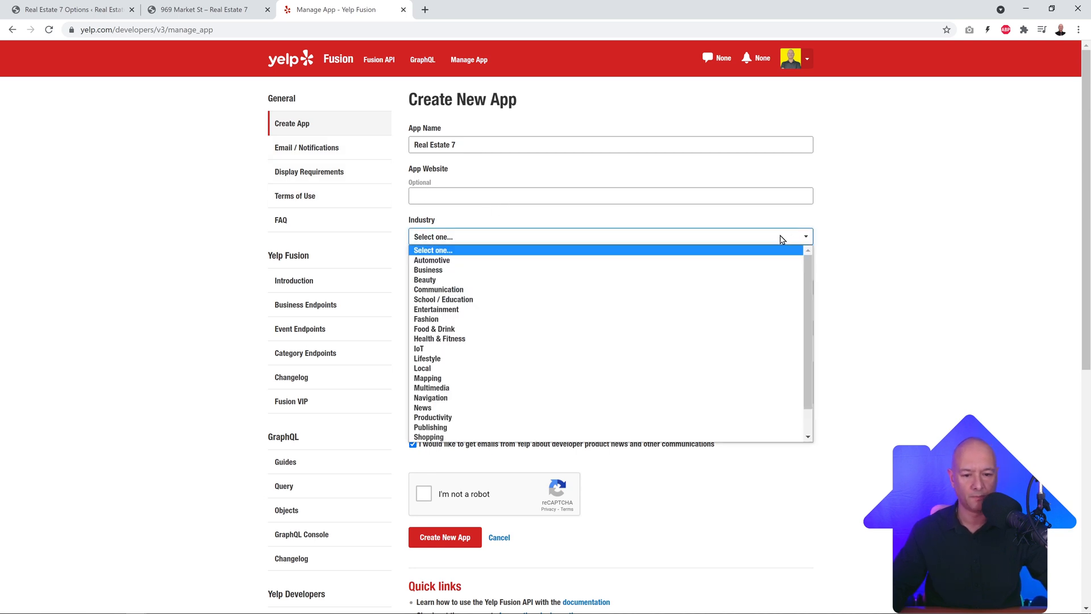
pyautogui.click(731, 244)
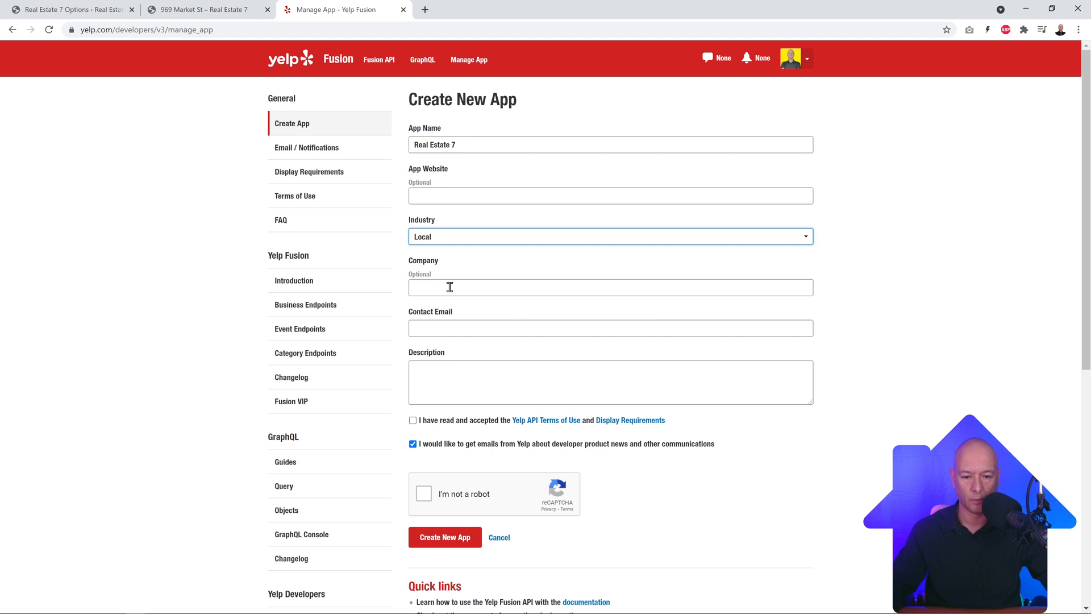
# Step: Enter the contact email and a short description, accept the terms, and create the app
pyautogui.click(478, 333)
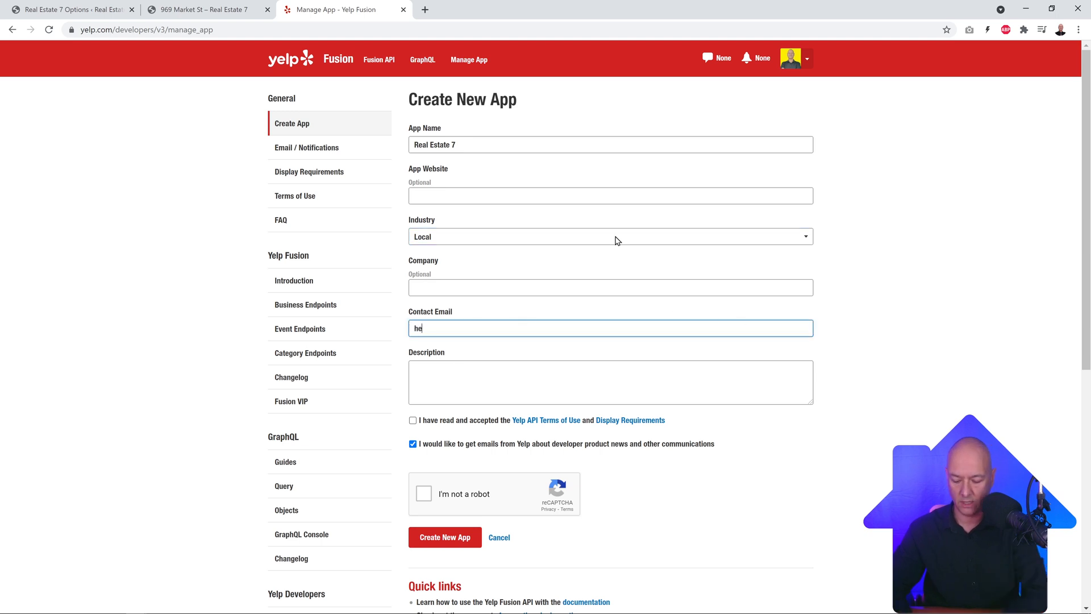
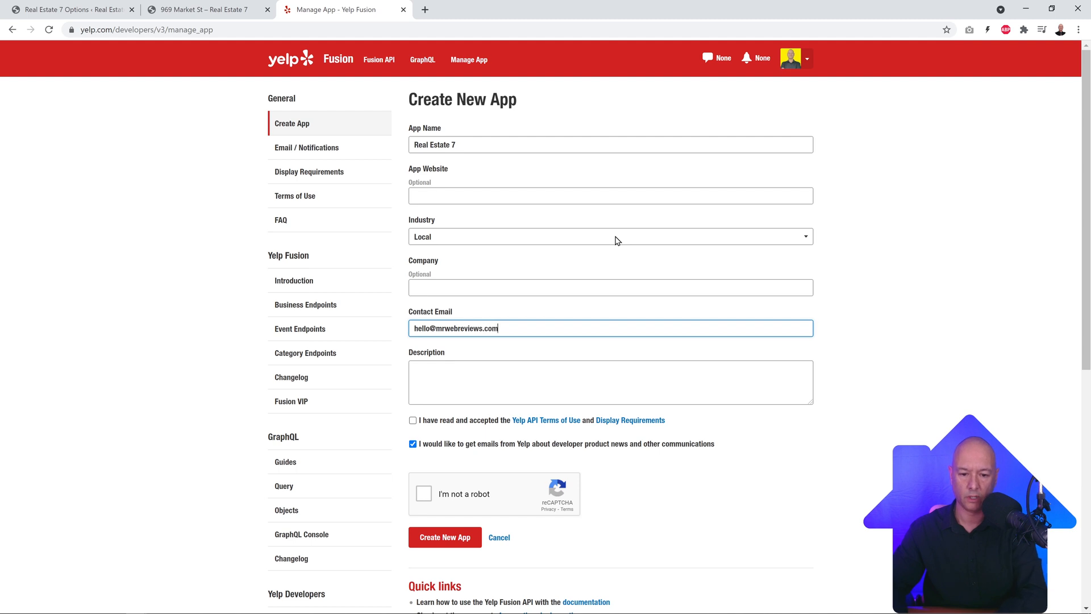
pyautogui.hotkey('ctrl', 'shift', 'Left')
pyautogui.scroll(-2, 858, 284)
pyautogui.click(650, 273)
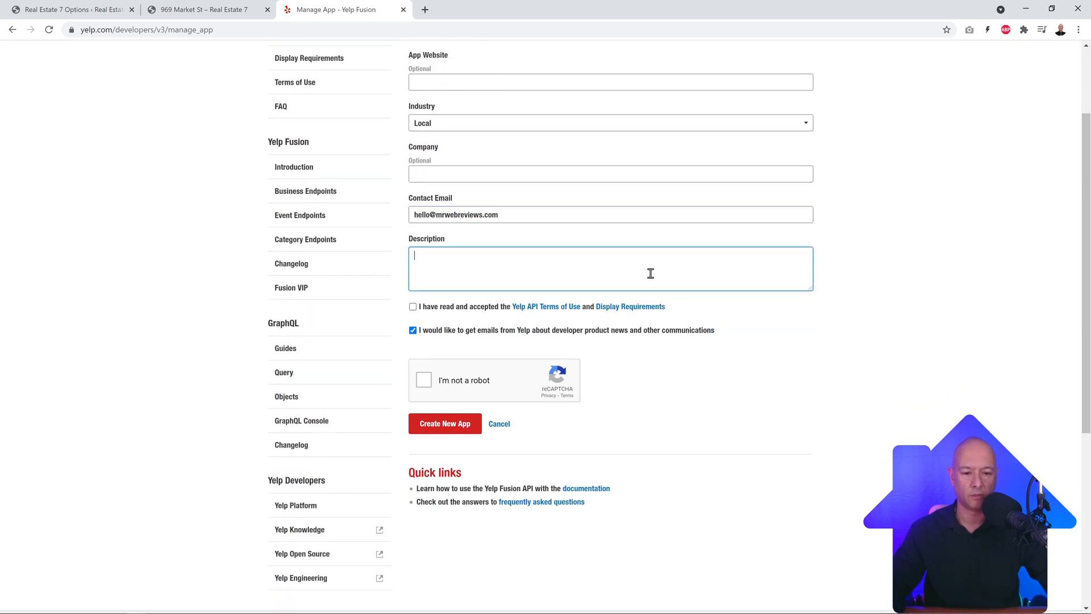
pyautogui.write('Linking our Real Estate Website to local place')
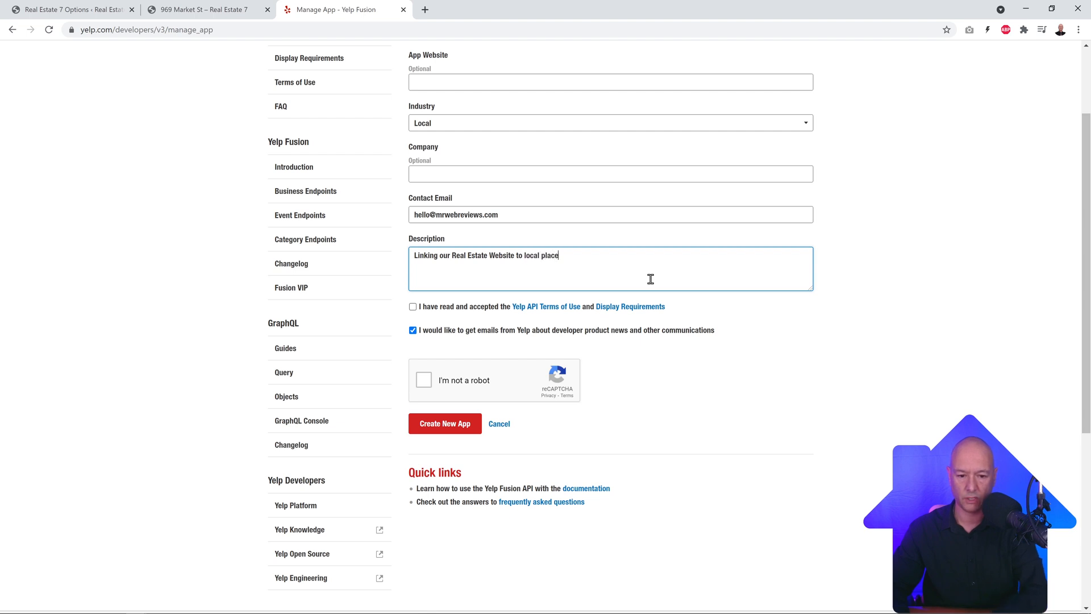
pyautogui.write('s')
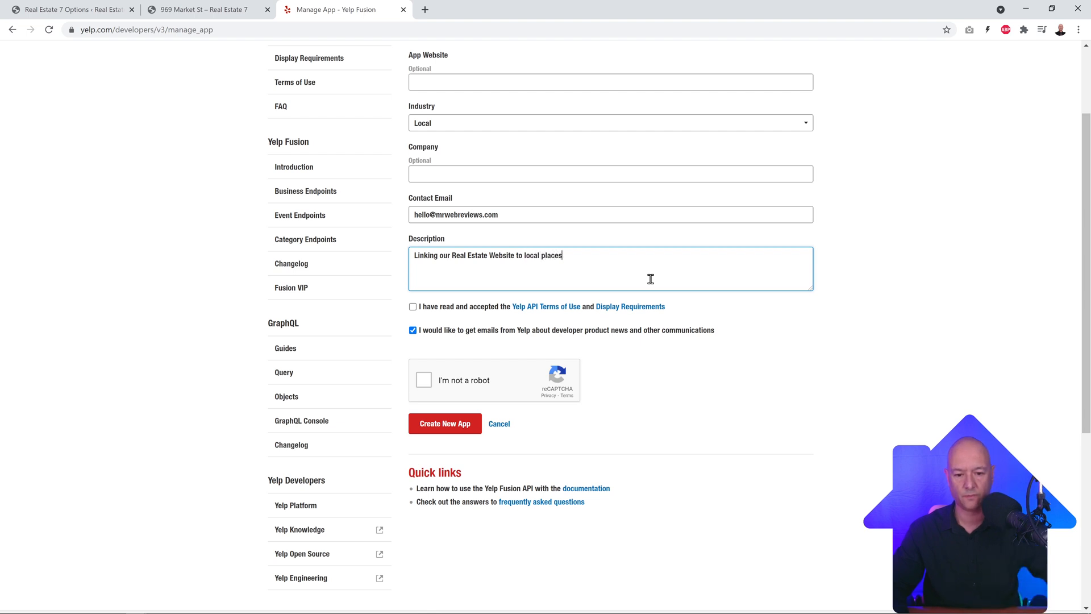
pyautogui.click(413, 307)
pyautogui.click(419, 381)
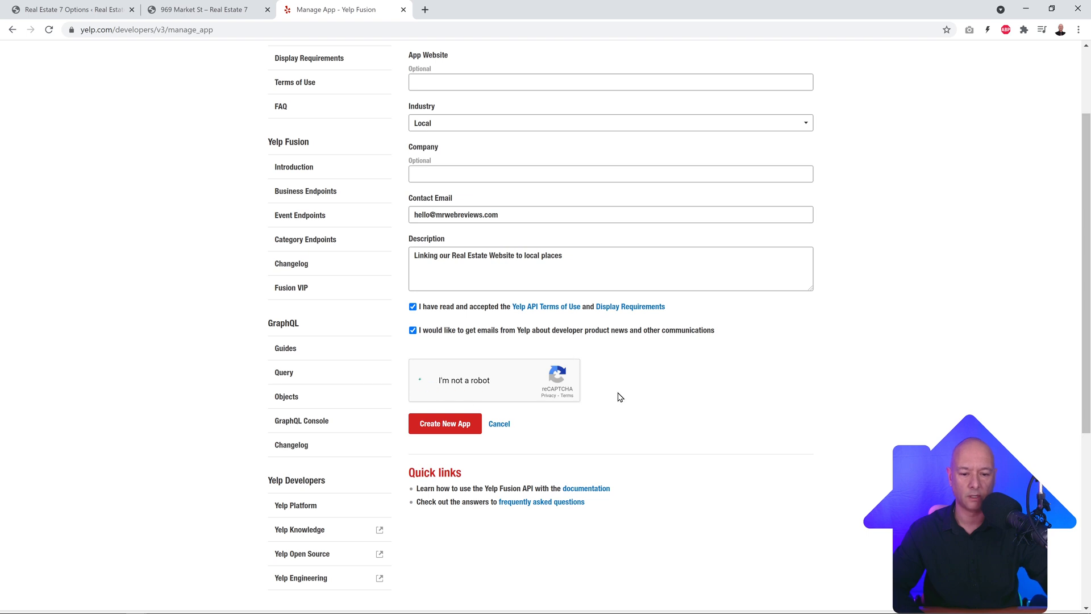
pyautogui.click(450, 430)
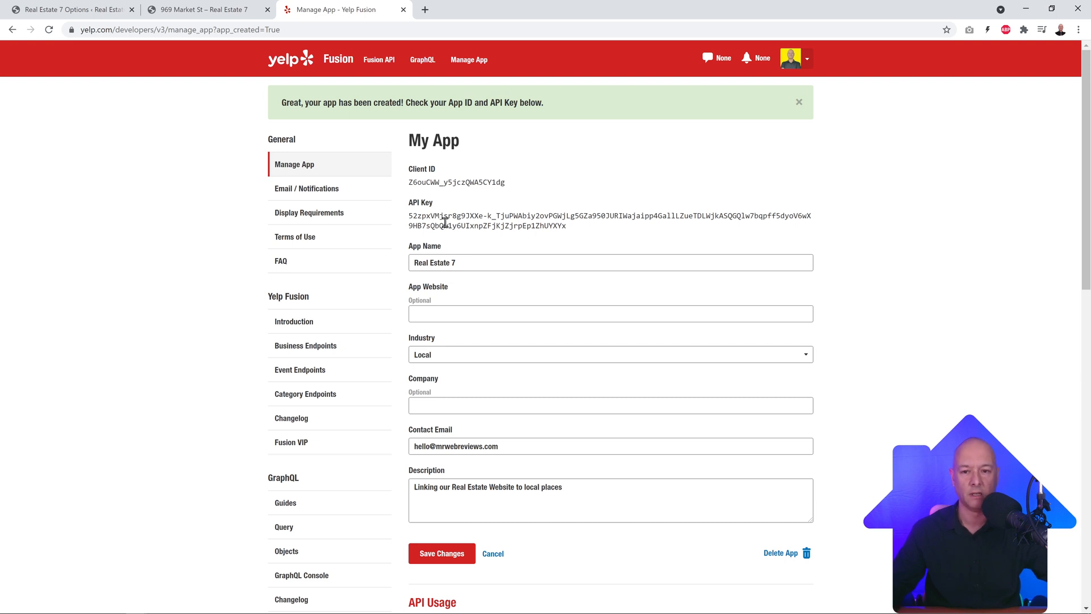
# Step: Copy the Real Estate 7 Yelp app's API Key from the My App page
pyautogui.moveTo(570, 227); pyautogui.dragTo(407, 220)
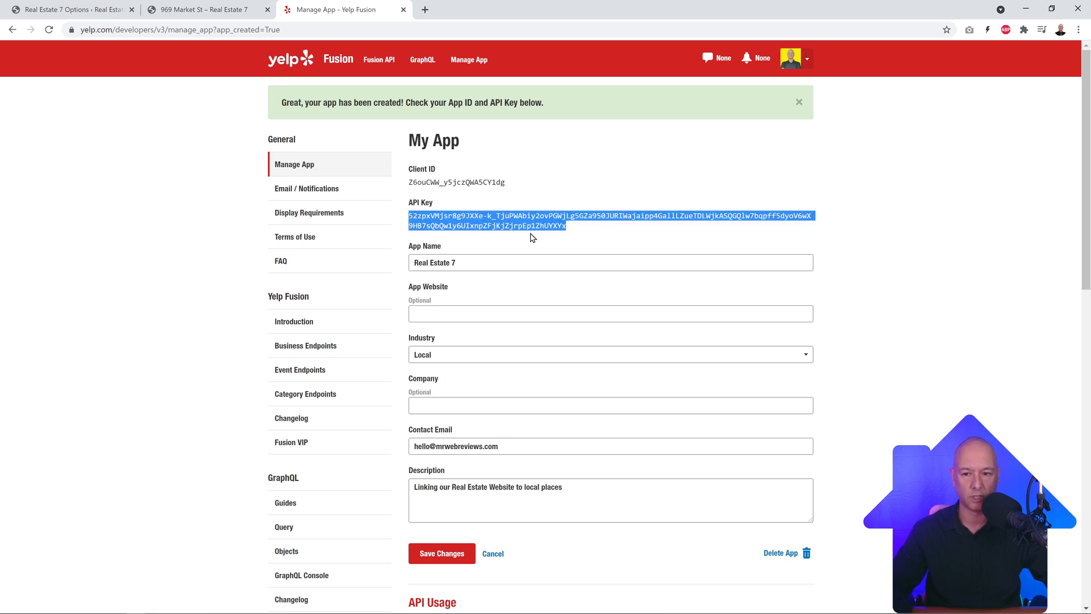
pyautogui.click(85, 12)
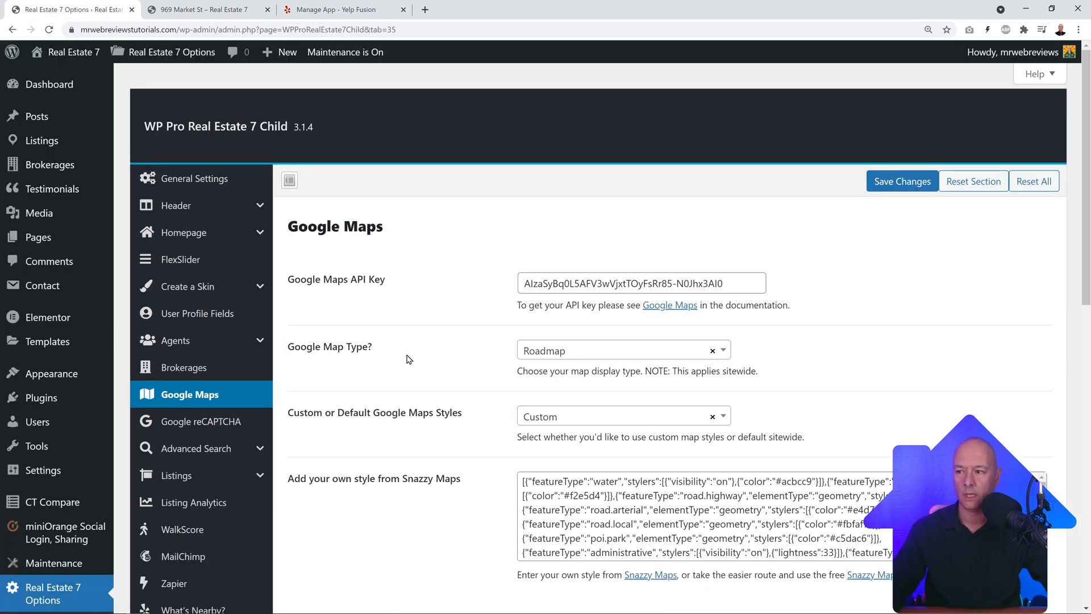
# Step: Paste the Yelp API key into the What's Nearby? settings' Yelp API Key field
pyautogui.scroll(-3, 269, 391)
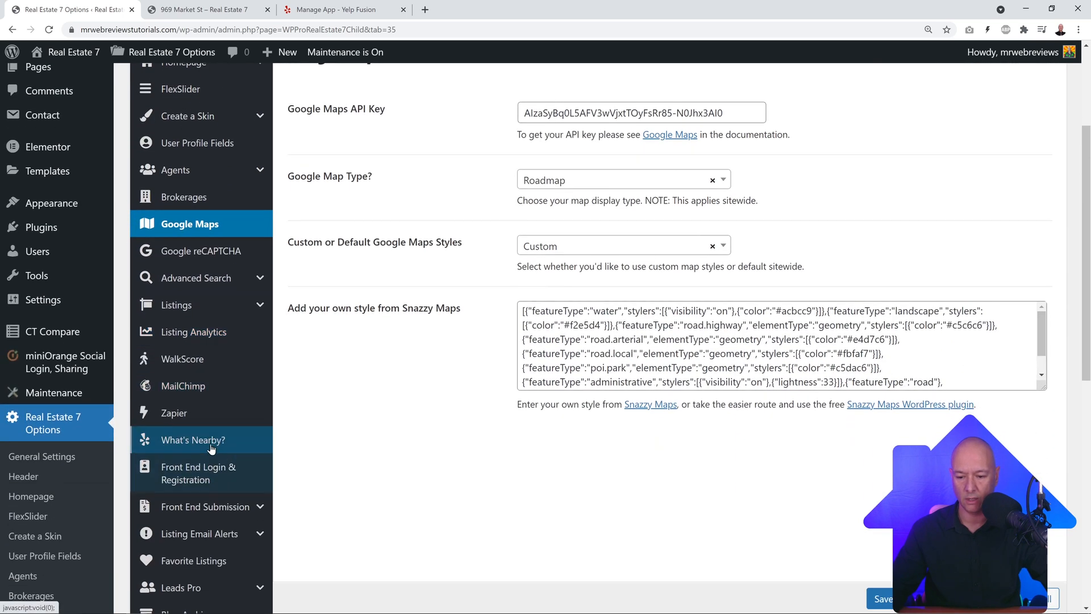
pyautogui.scroll(-1, 188, 421)
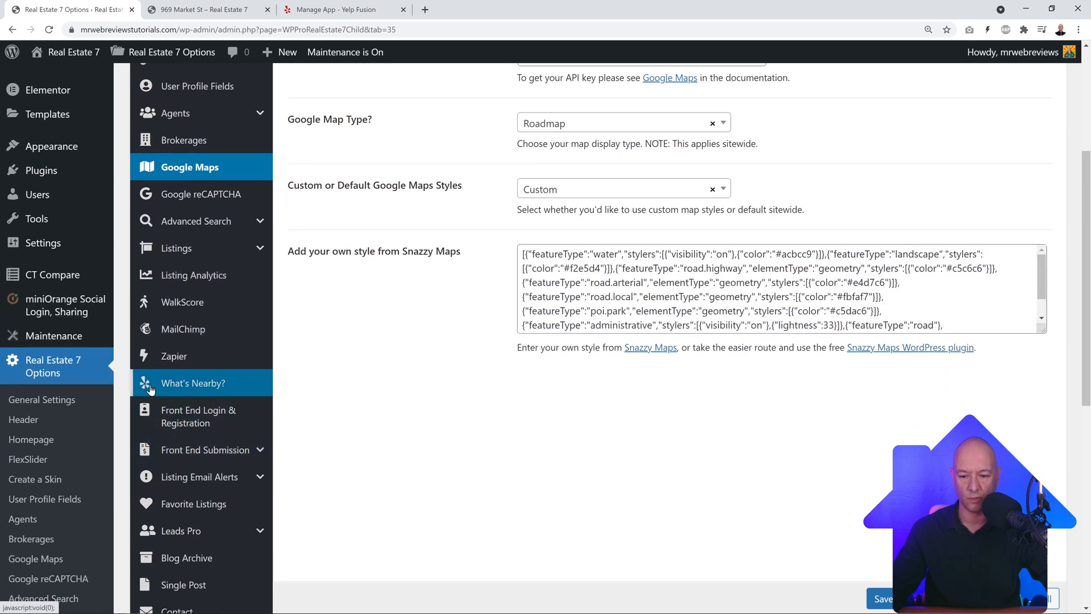
pyautogui.click(174, 386)
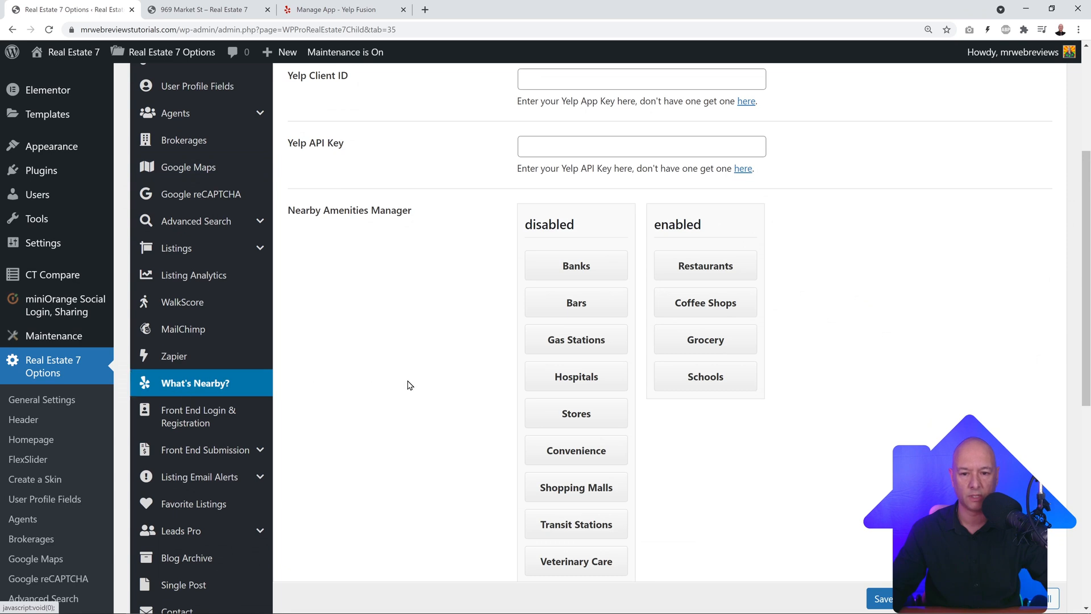
pyautogui.scroll(2, 409, 384)
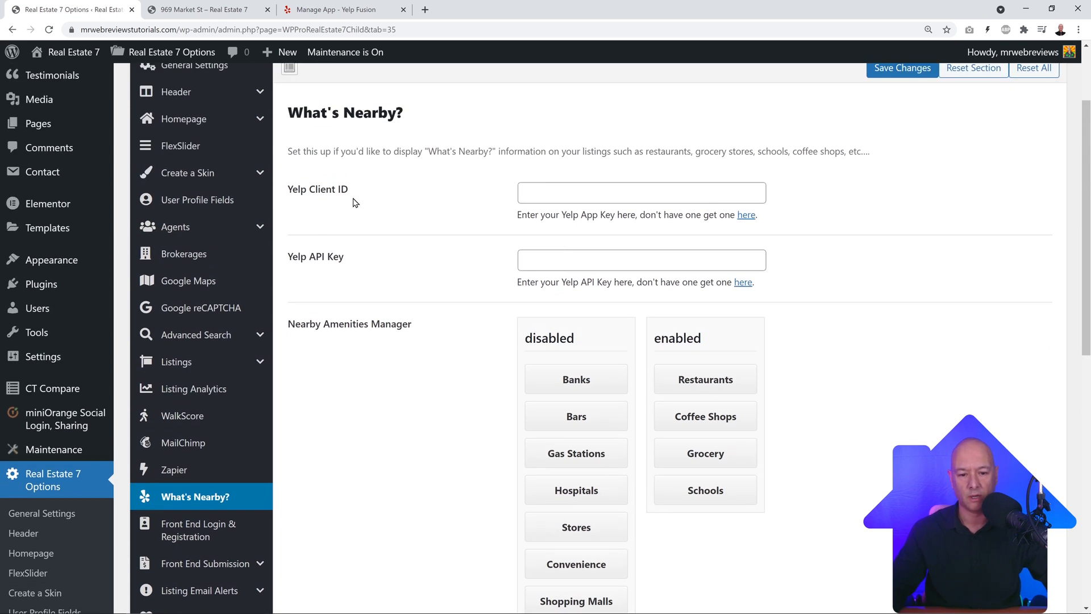
pyautogui.click(560, 265)
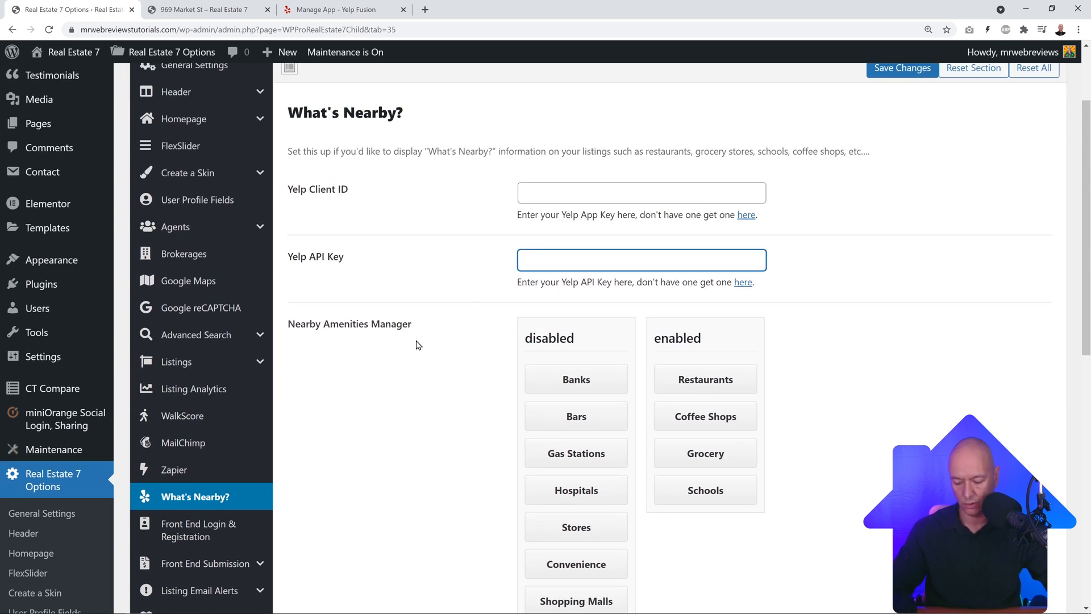
pyautogui.hotkey('ctrl', 'v')
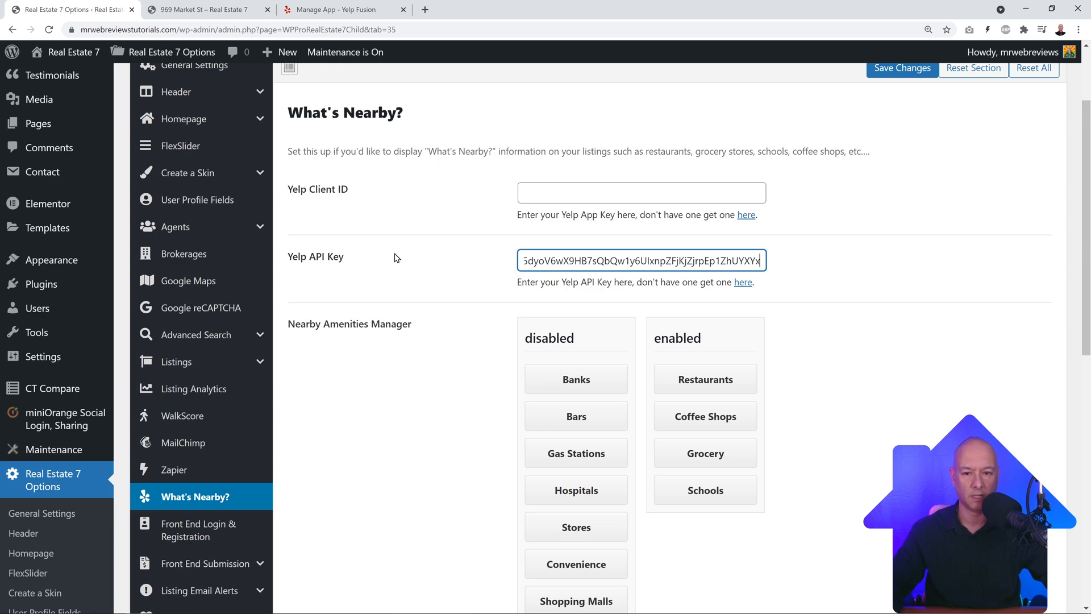
# Step: Copy the Yelp app's Client ID into the Yelp Client ID field and save the settings
pyautogui.click(319, 9)
pyautogui.doubleClick(468, 183)
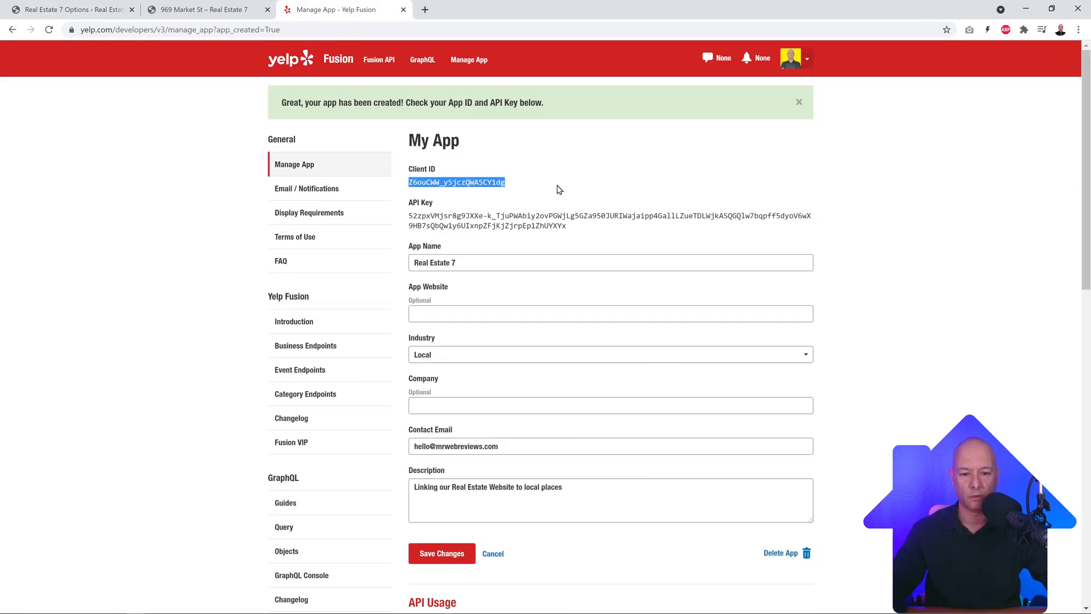
pyautogui.hotkey('ctrl', 'c')
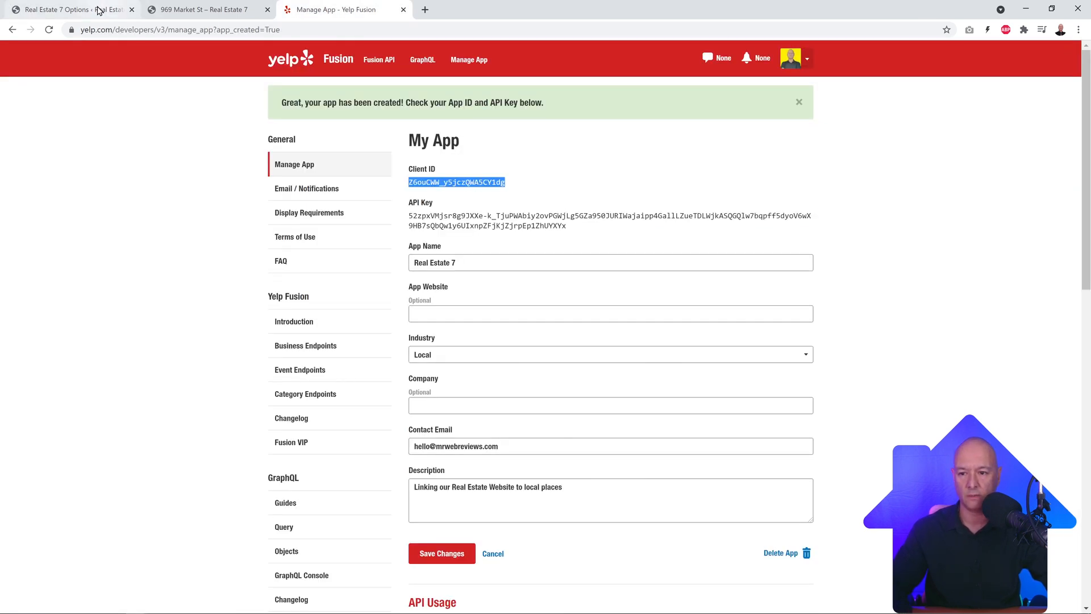
pyautogui.click(74, 9)
pyautogui.click(568, 283)
pyautogui.hotkey('ctrl', 'v')
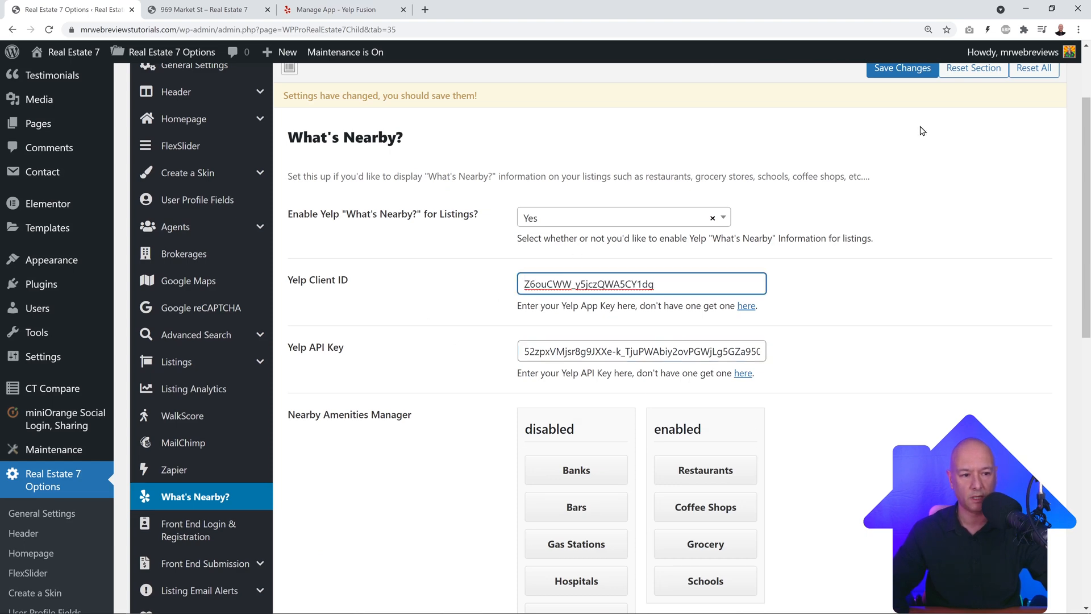
pyautogui.click(906, 69)
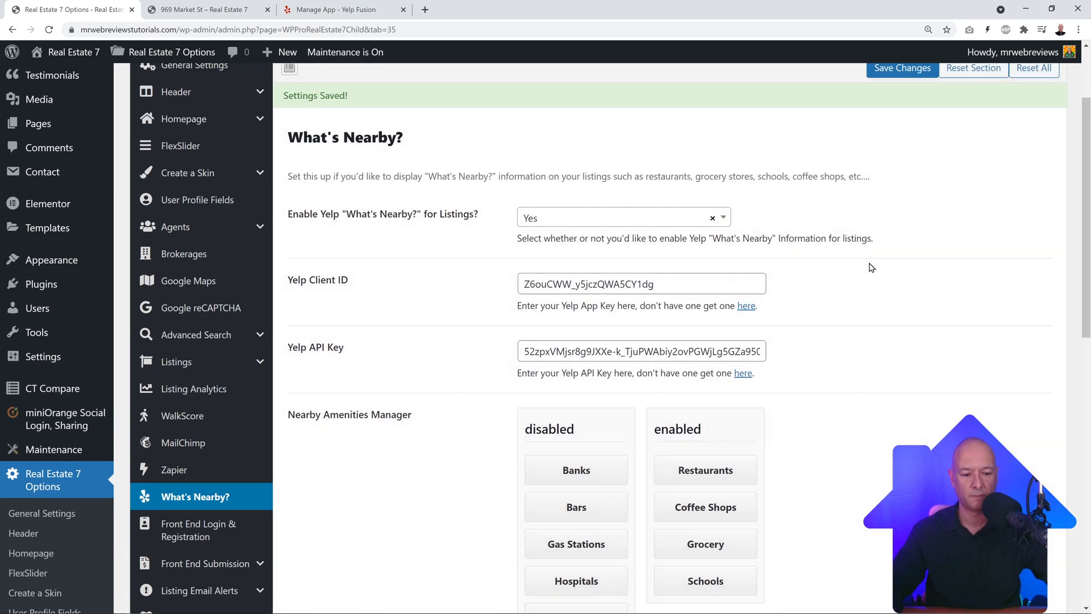
# Step: Move Banks, Gas Stations and Stores from the disabled column into the enabled amenities
pyautogui.scroll(-5, 872, 267)
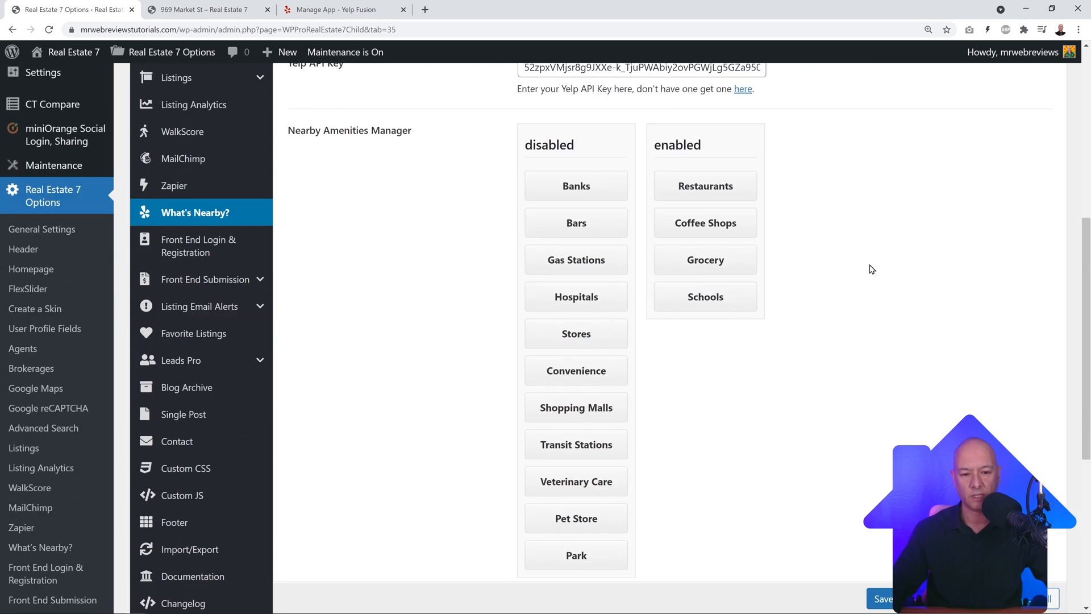
pyautogui.scroll(-1, 565, 562)
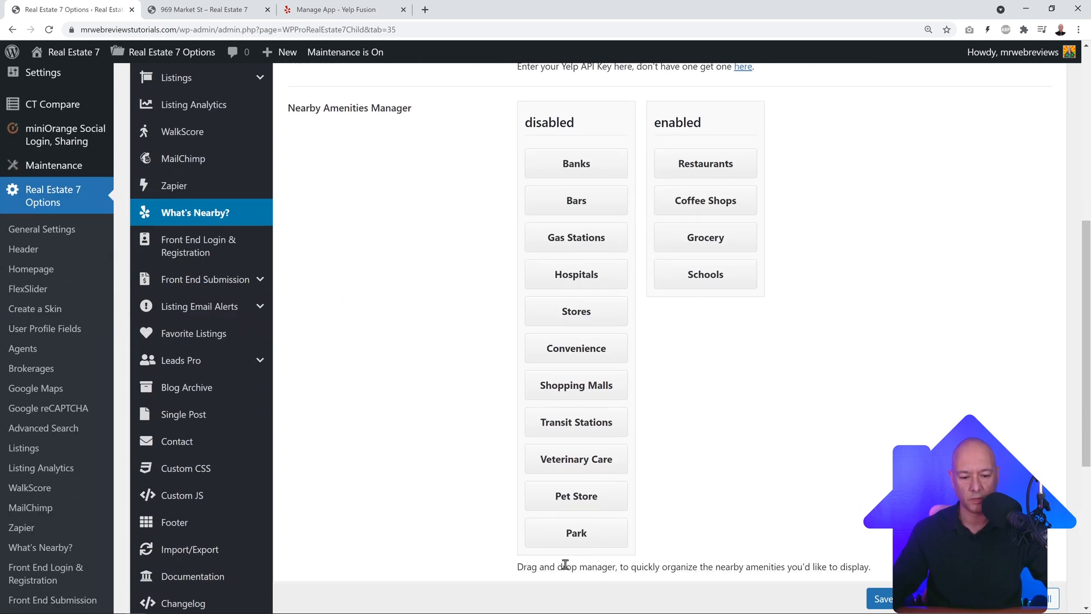
pyautogui.scroll(1, 876, 409)
pyautogui.scroll(-1, 875, 392)
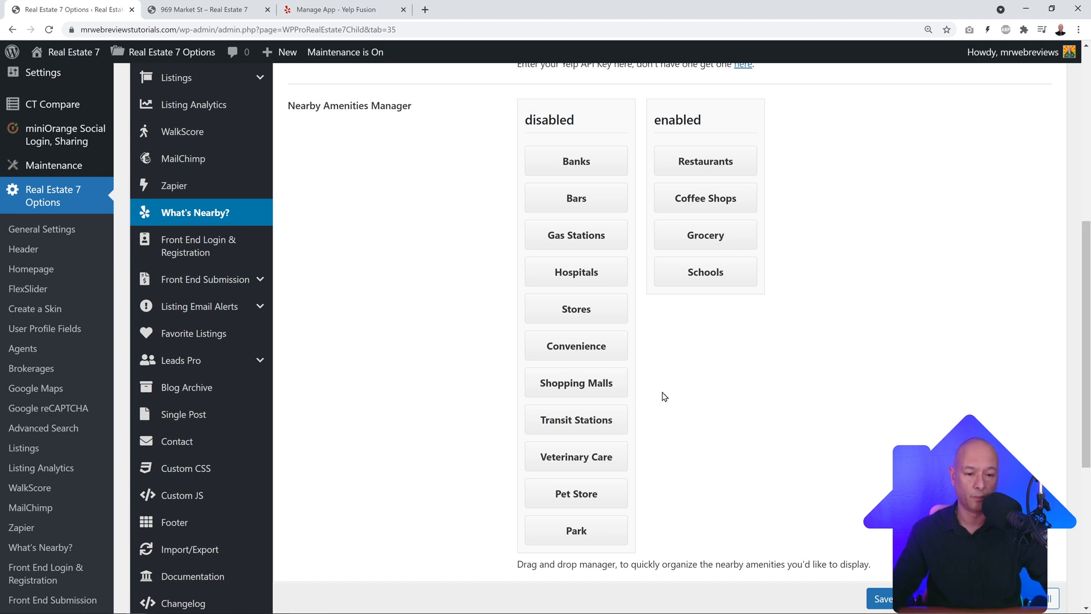
pyautogui.moveTo(584, 162); pyautogui.dragTo(711, 193)
pyautogui.moveTo(592, 207); pyautogui.dragTo(701, 222)
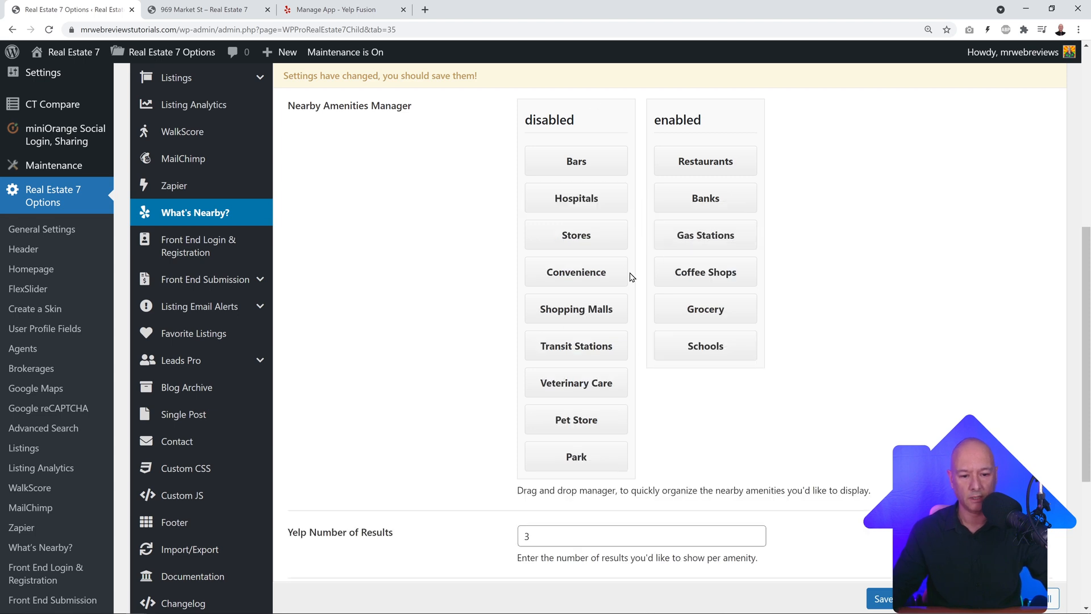
pyautogui.moveTo(591, 243); pyautogui.dragTo(725, 256)
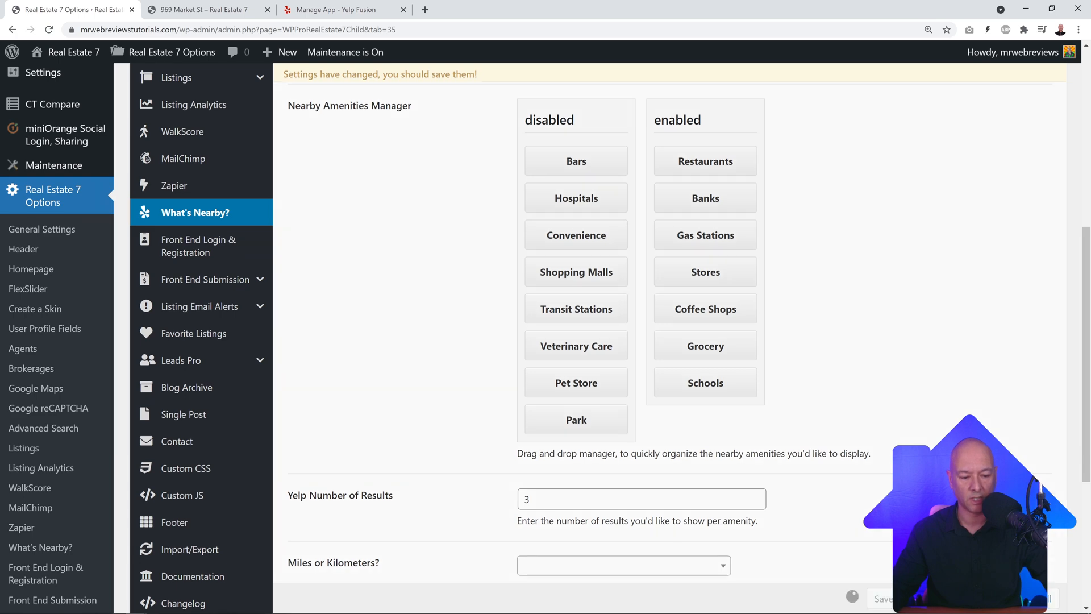
# Step: Review the updated enabled amenities list, then return to the 969 Market St listing page
pyautogui.scroll(1, 830, 454)
pyautogui.scroll(-5, 828, 406)
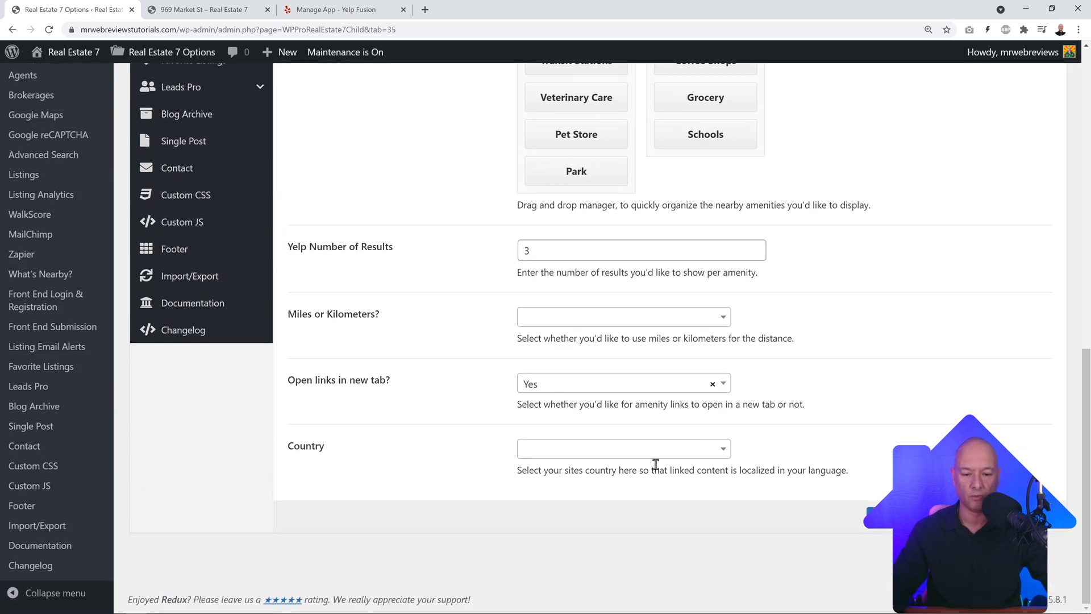
pyautogui.scroll(-1, 656, 464)
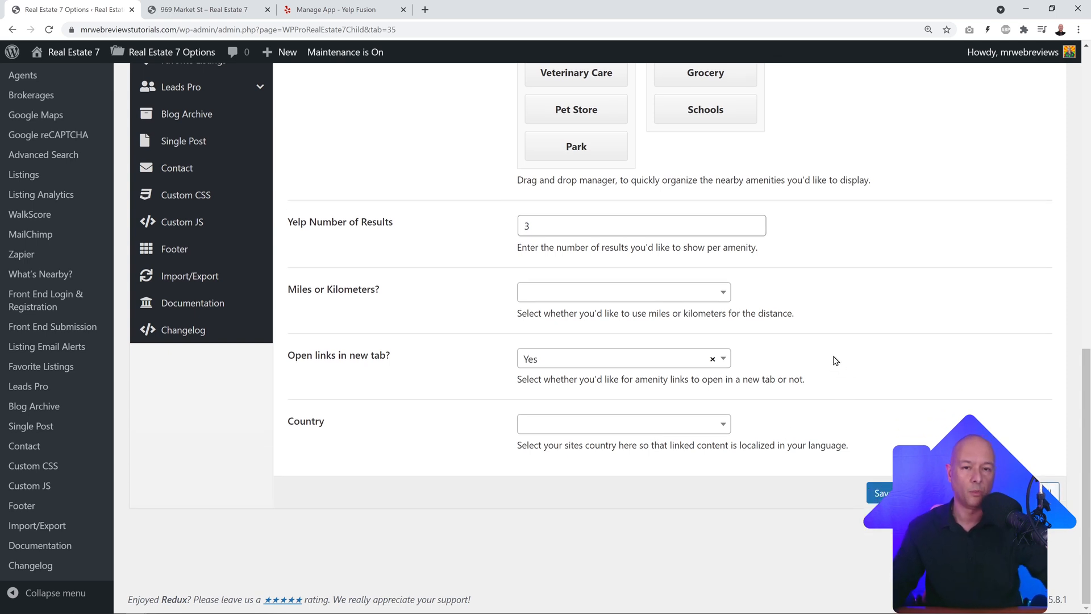
pyautogui.scroll(7, 833, 350)
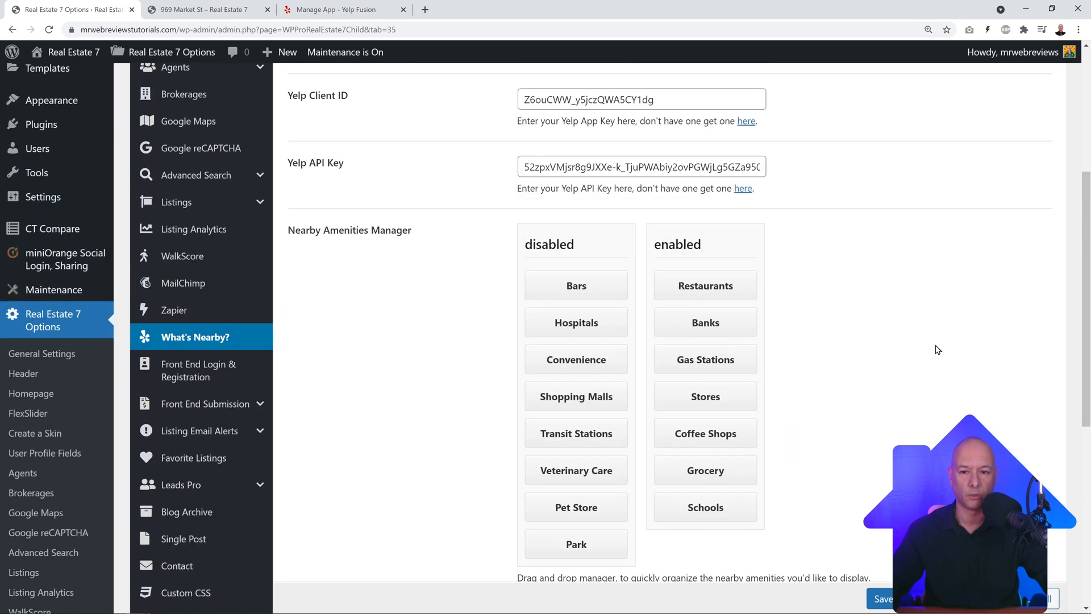
pyautogui.click(194, 7)
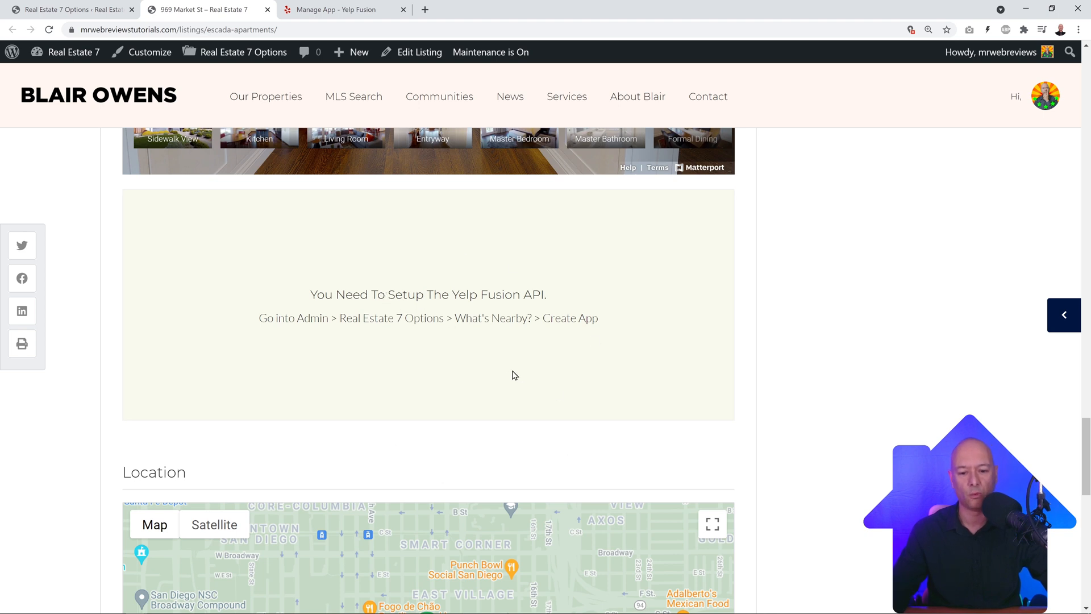
# Step: Reload the 969 Market St listing so the nearby places load
pyautogui.click(48, 29)
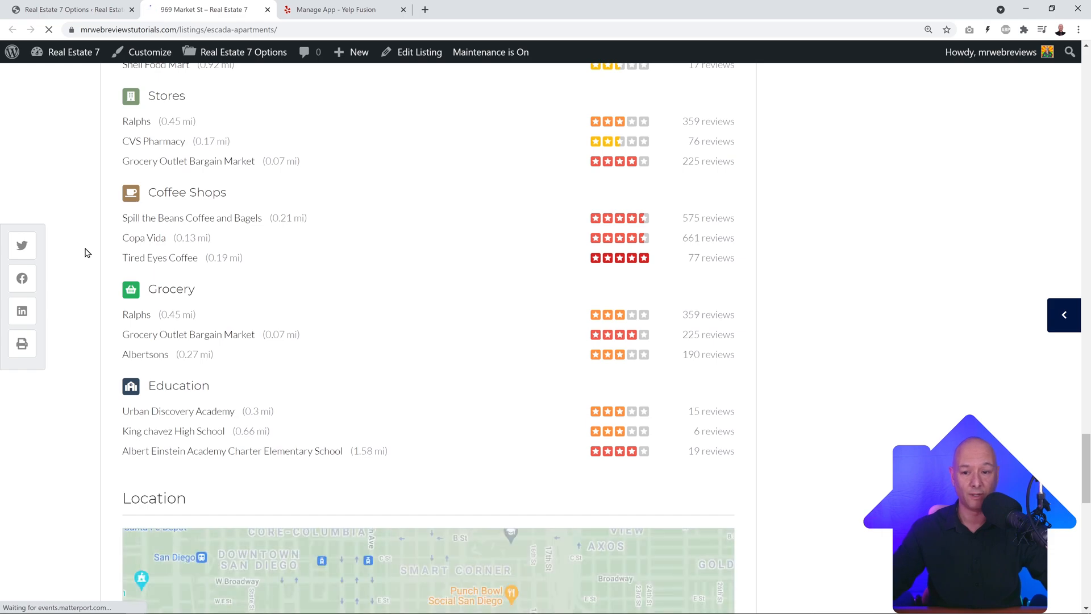
pyautogui.scroll(4, 87, 253)
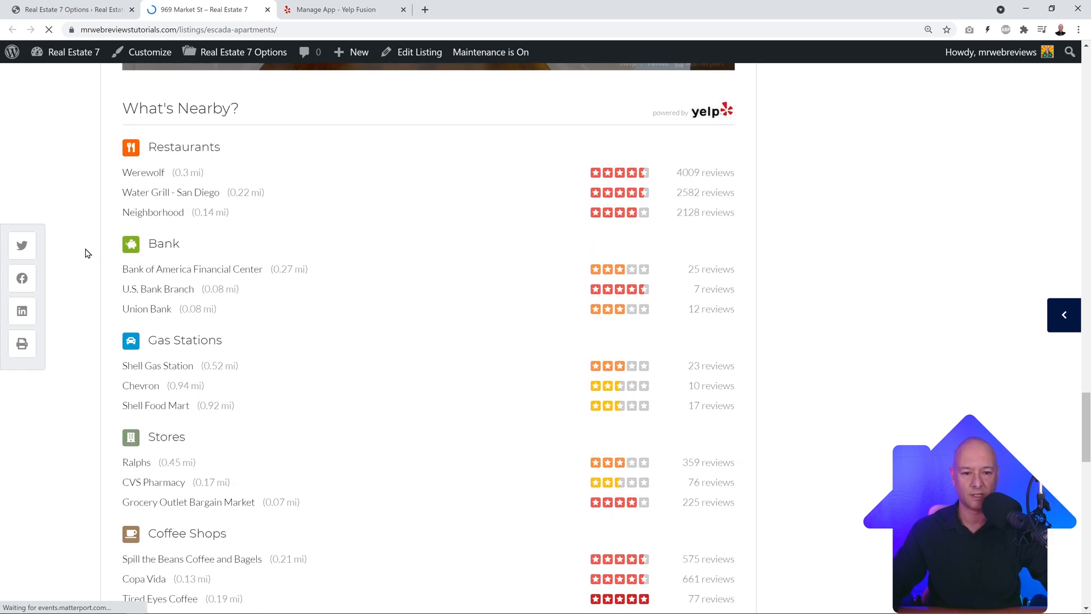
pyautogui.scroll(-15, 87, 257)
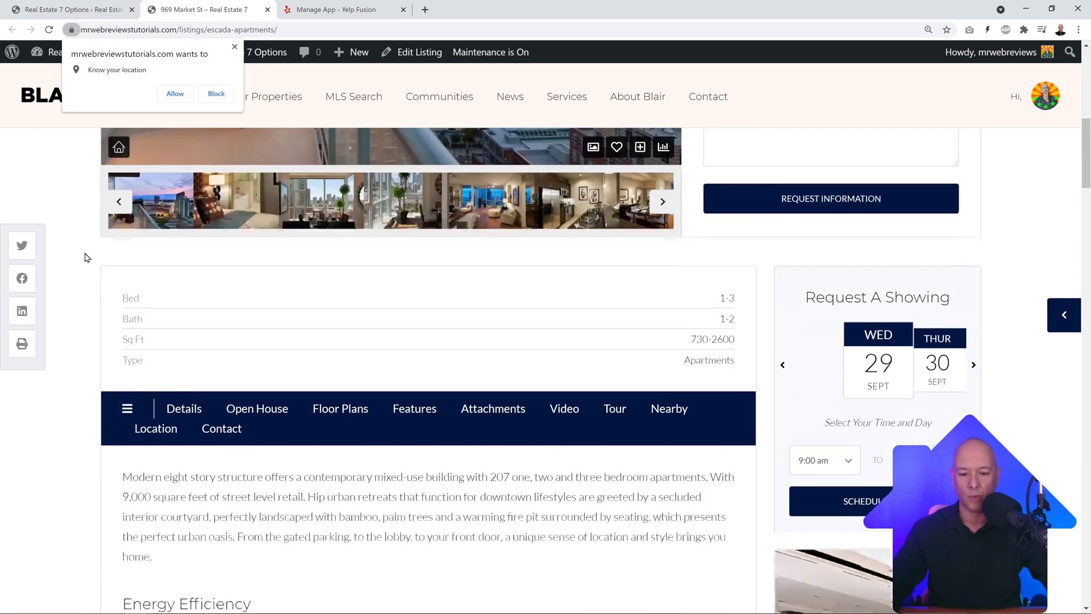
pyautogui.scroll(-18, 86, 258)
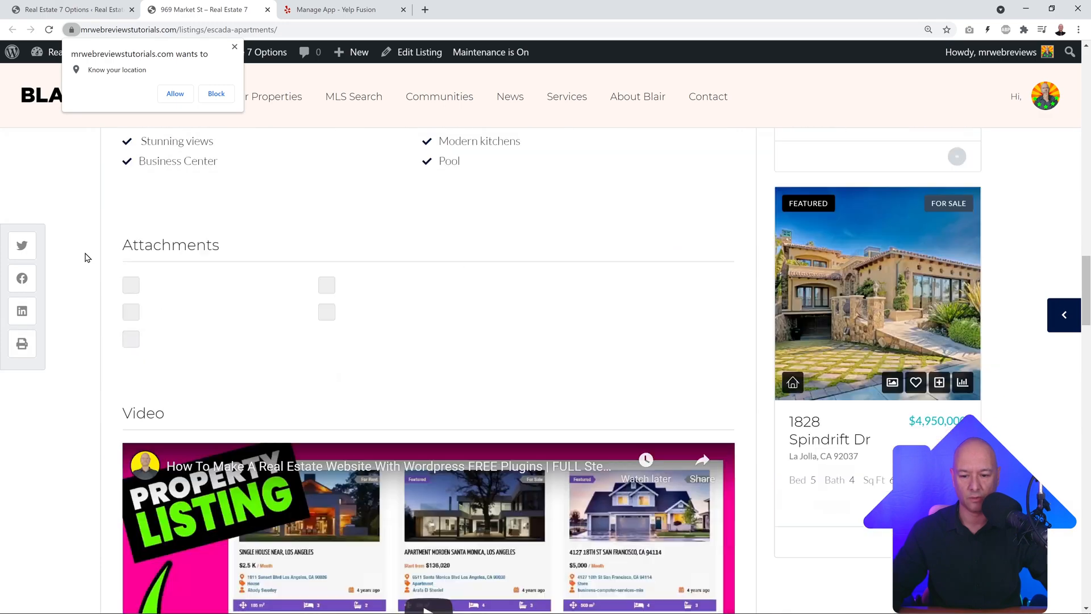
pyautogui.scroll(-12, 86, 257)
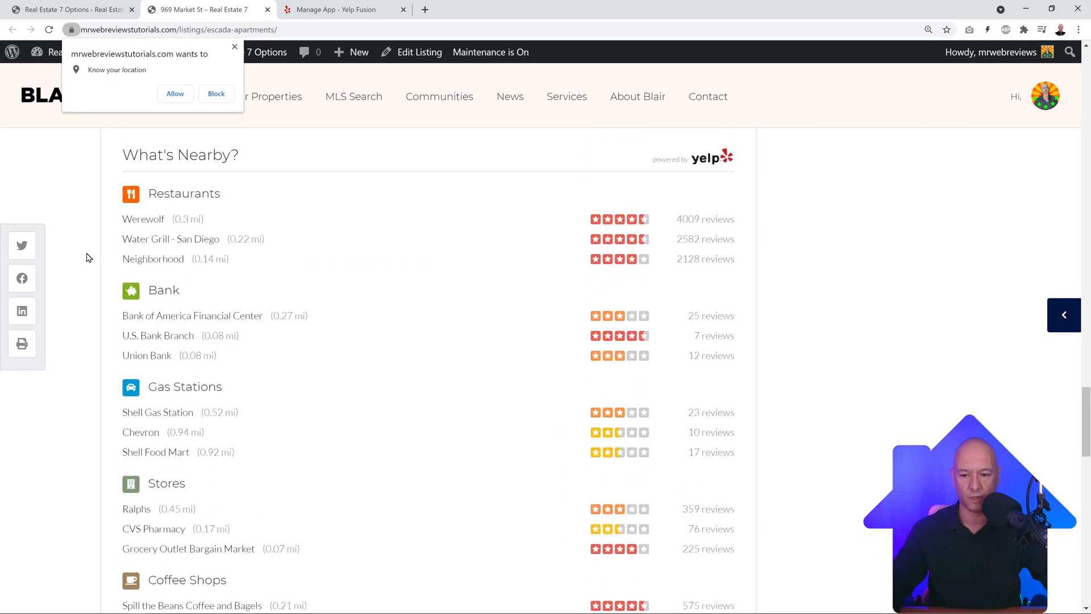
# Step: Block the site's location request and scroll to the Yelp-powered What's Nearby results
pyautogui.click(234, 47)
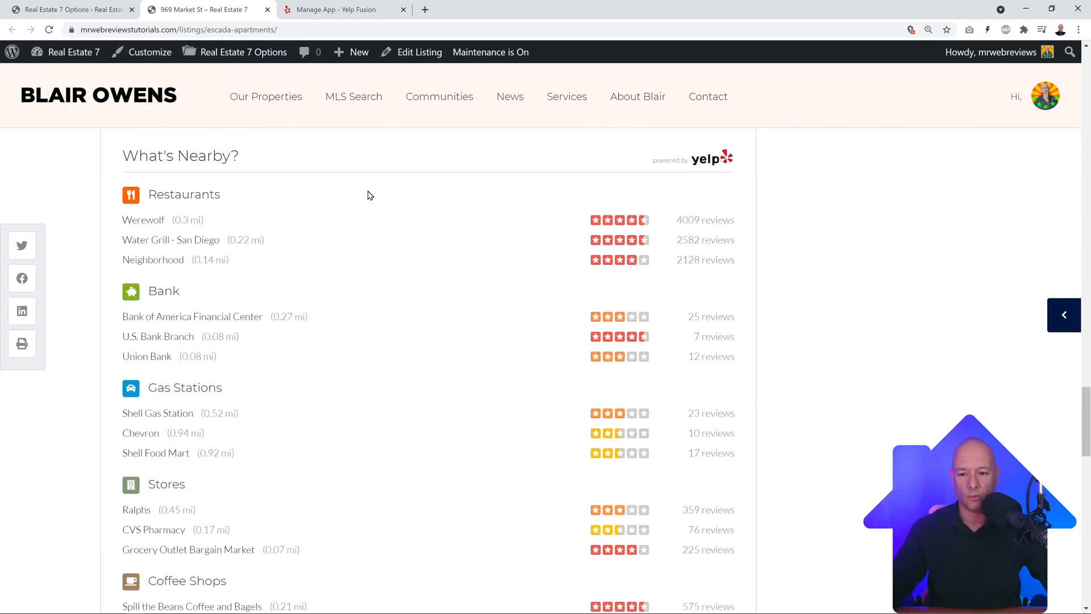
pyautogui.scroll(-1, 370, 195)
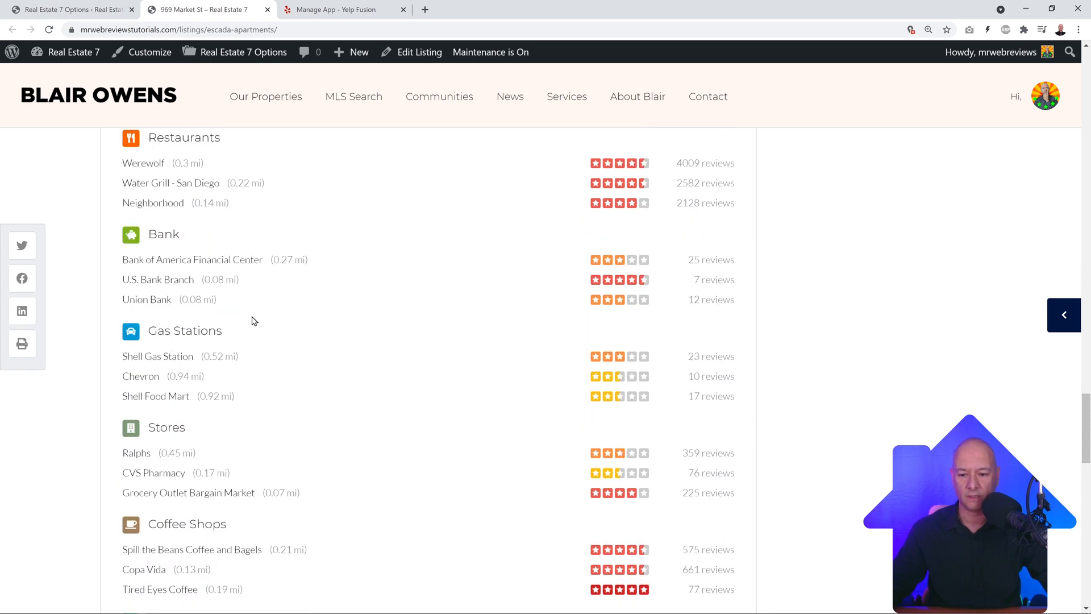
pyautogui.scroll(-2, 181, 338)
pyautogui.scroll(-2, 319, 329)
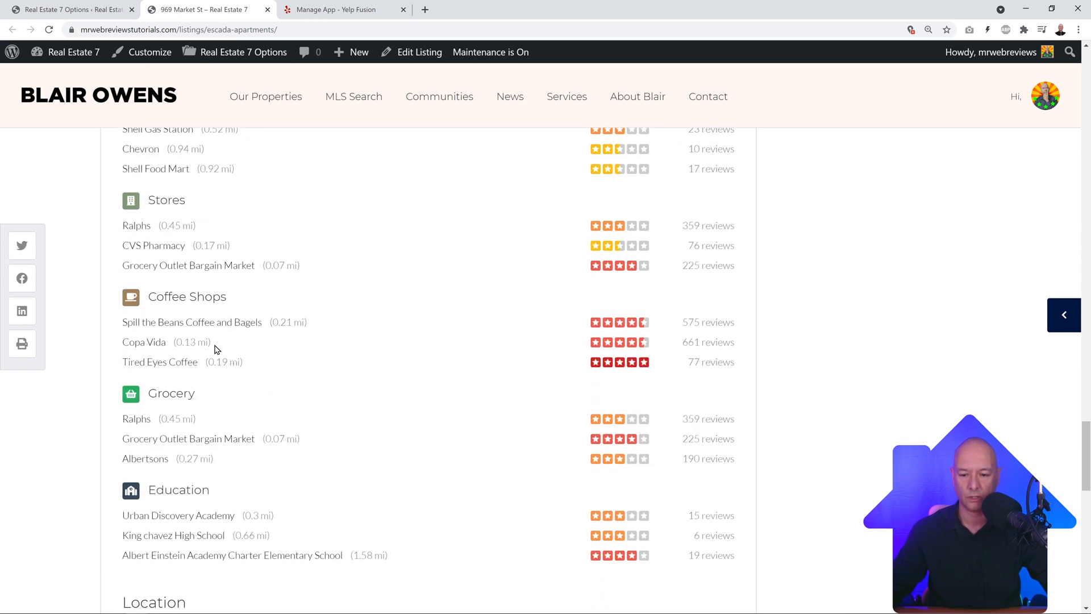
pyautogui.scroll(-2, 313, 409)
pyautogui.scroll(-1, 487, 342)
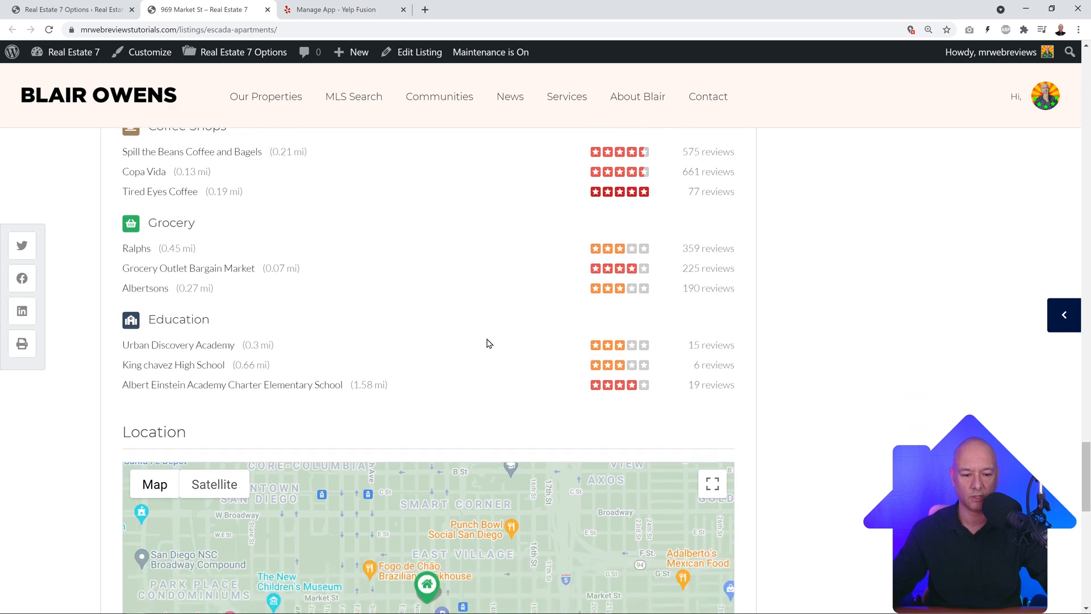
pyautogui.scroll(7, 487, 344)
pyautogui.scroll(3, 486, 347)
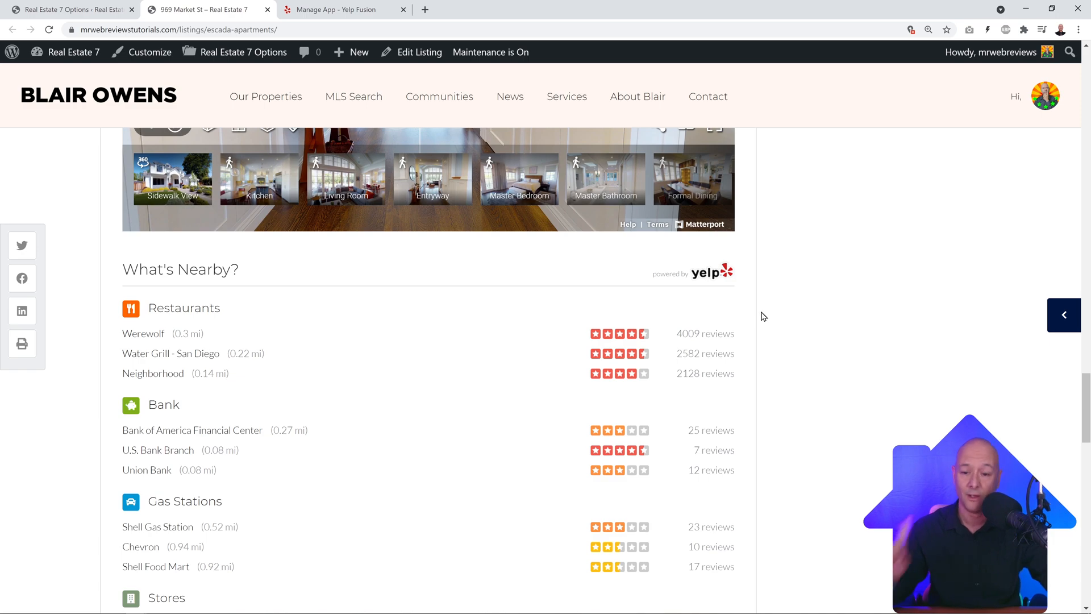
pyautogui.scroll(20, 796, 283)
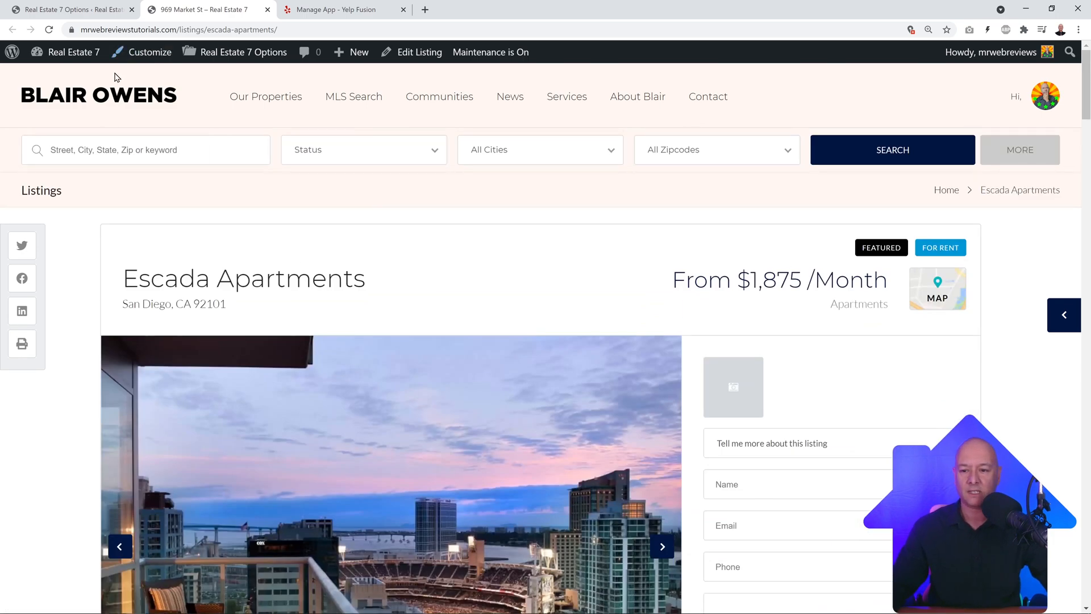
# Step: Open the Blair Owens homepage and scroll down to its Upcoming Open Houses carousel
pyautogui.click(125, 104)
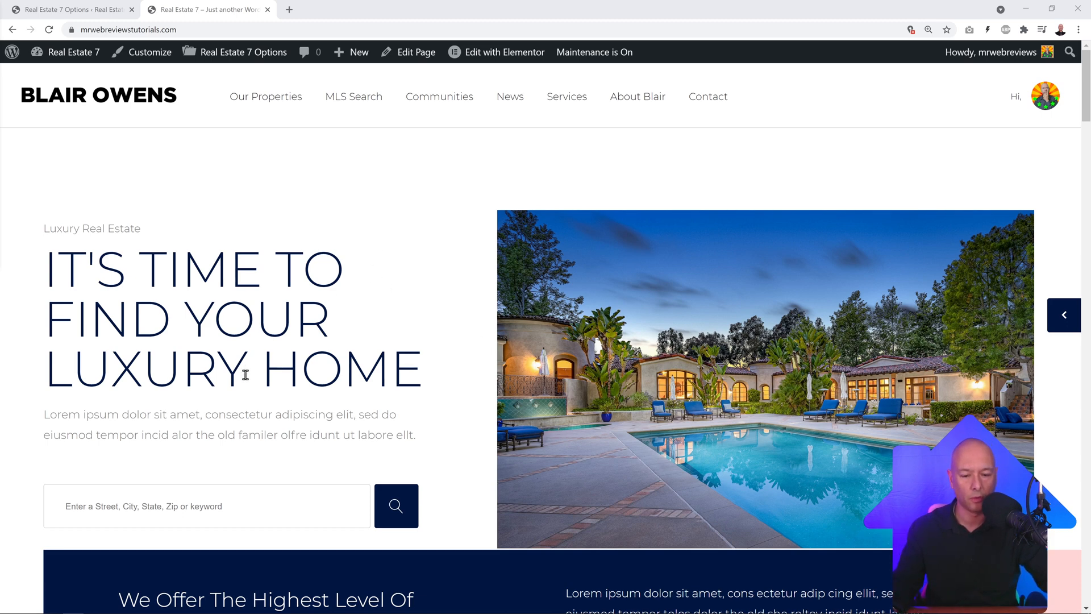
pyautogui.scroll(-8, 245, 375)
pyautogui.scroll(-7, 580, 419)
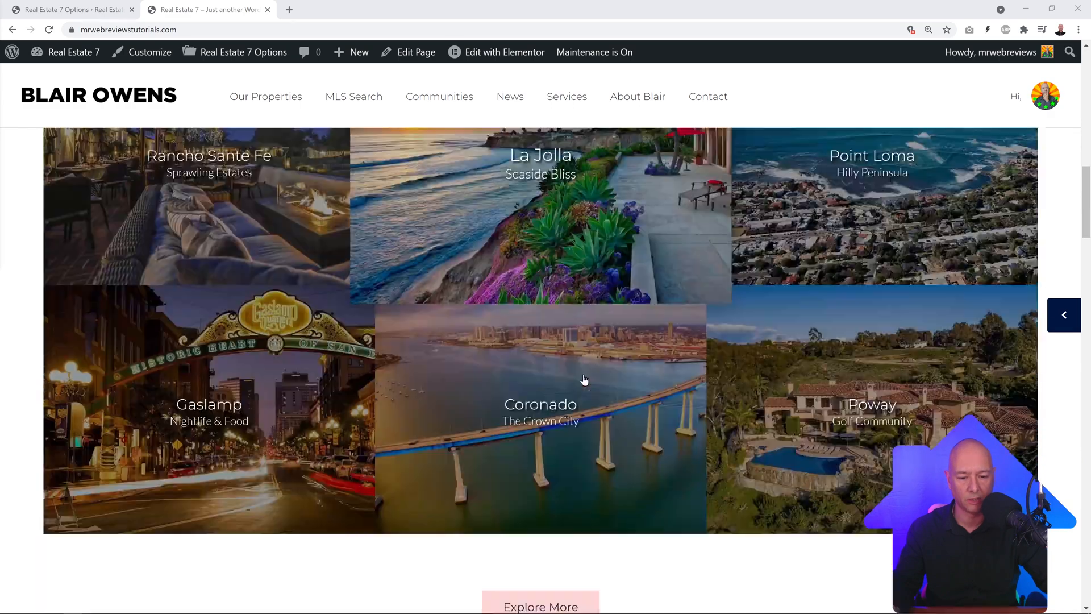
pyautogui.scroll(-12, 584, 379)
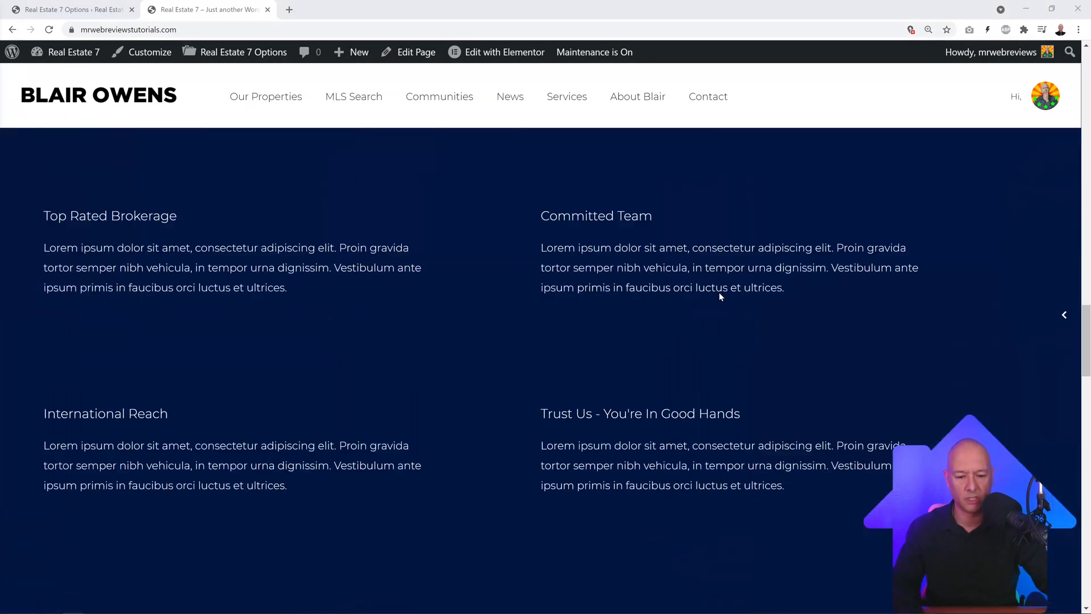
pyautogui.scroll(-10, 719, 295)
pyautogui.scroll(-5, 738, 292)
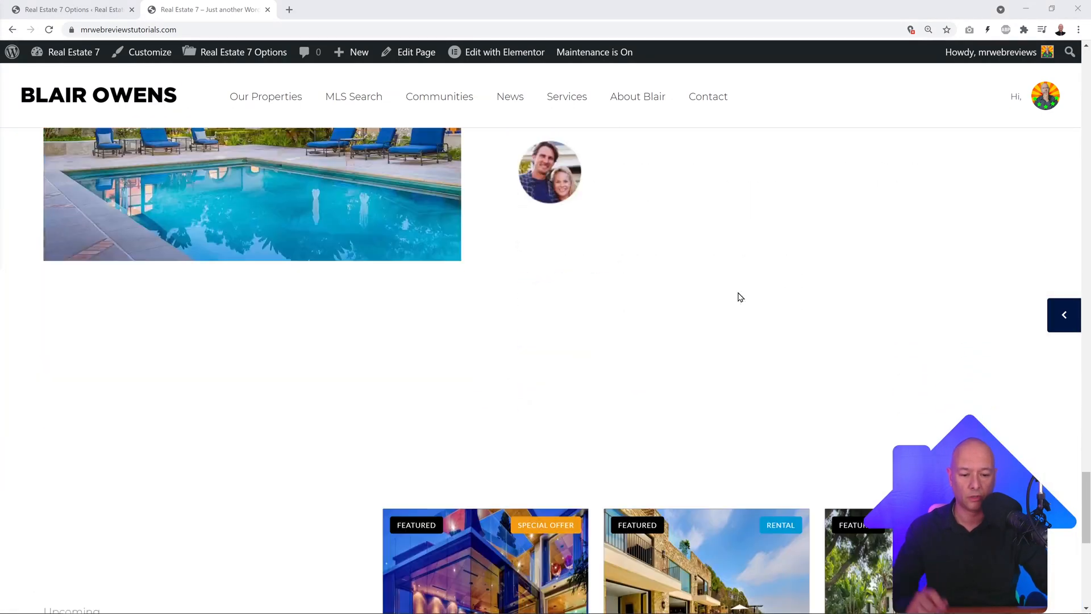
pyautogui.scroll(2, 738, 297)
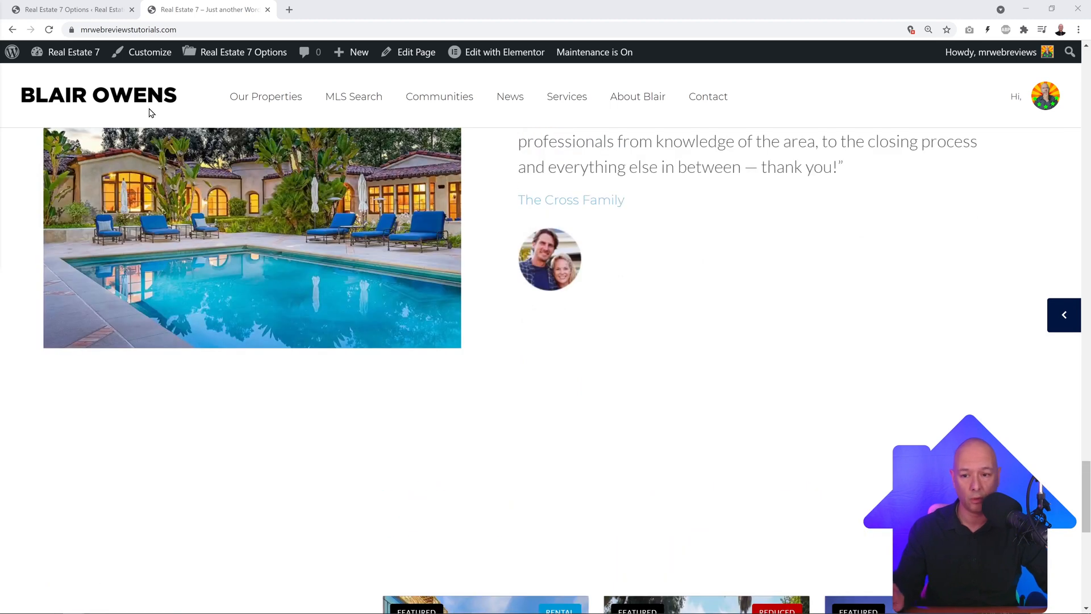
pyautogui.scroll(-8, 714, 348)
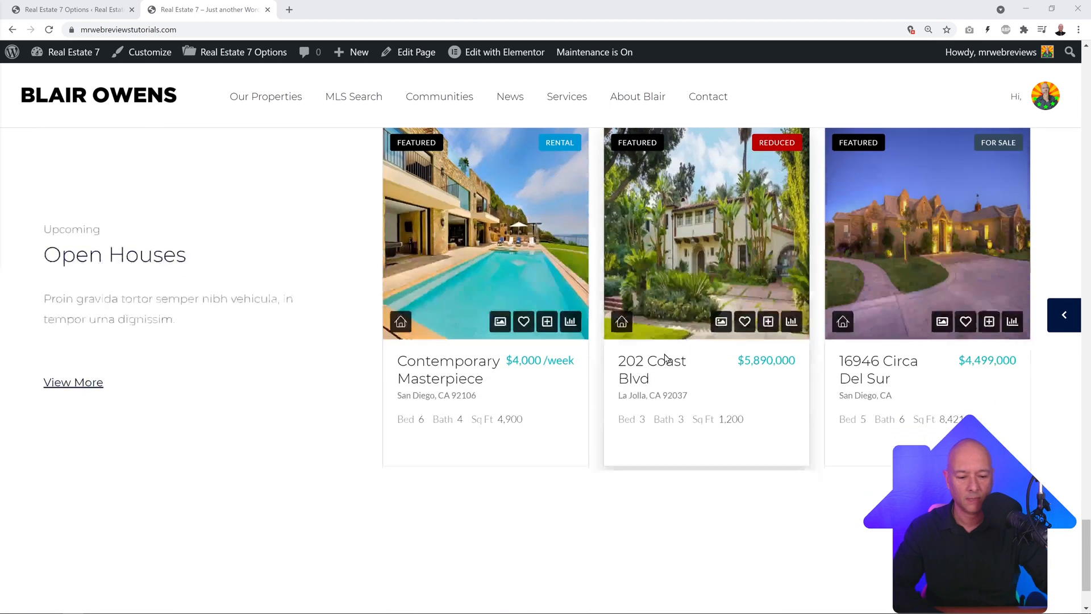
pyautogui.scroll(-2, 665, 359)
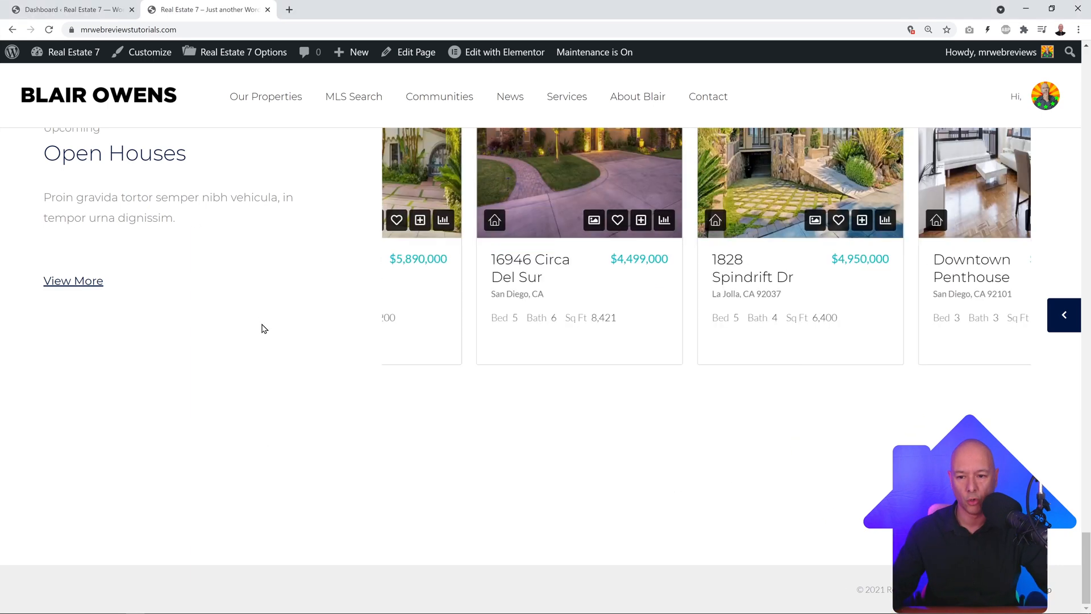
# Step: Open Real Estate 7 Options > Header > Custom Logo after checking the live site's current logo
pyautogui.click(77, 10)
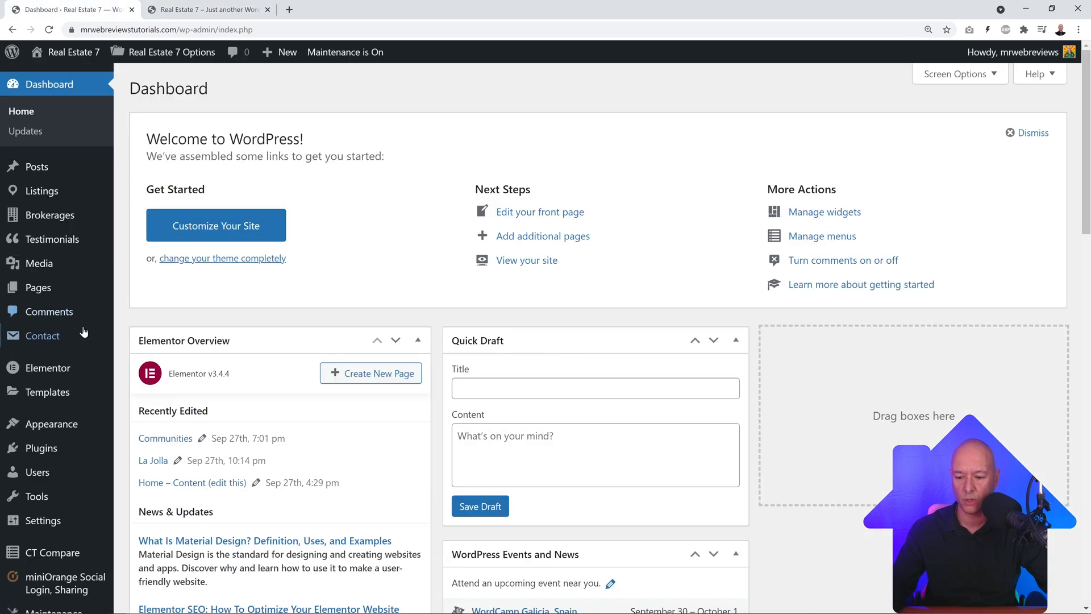
pyautogui.scroll(-4, 78, 328)
pyautogui.moveTo(53, 567)
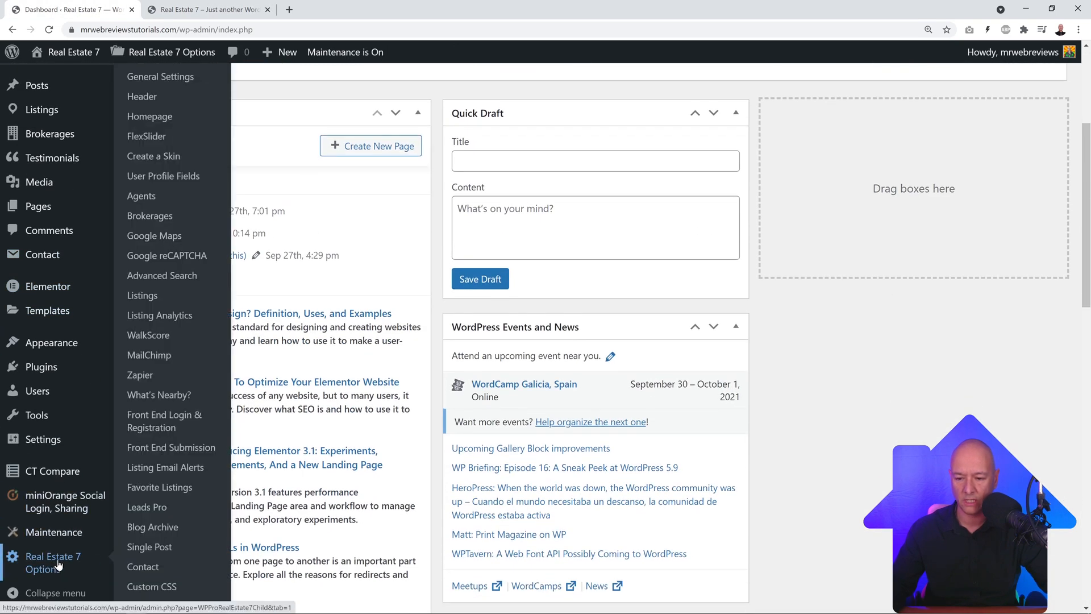
pyautogui.click(145, 97)
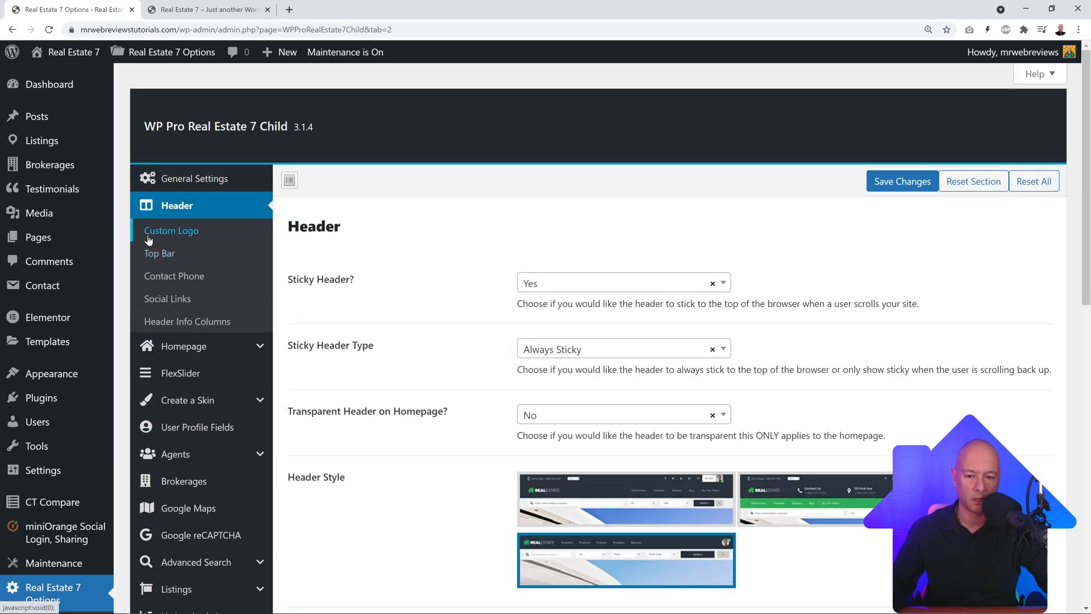
pyautogui.click(173, 236)
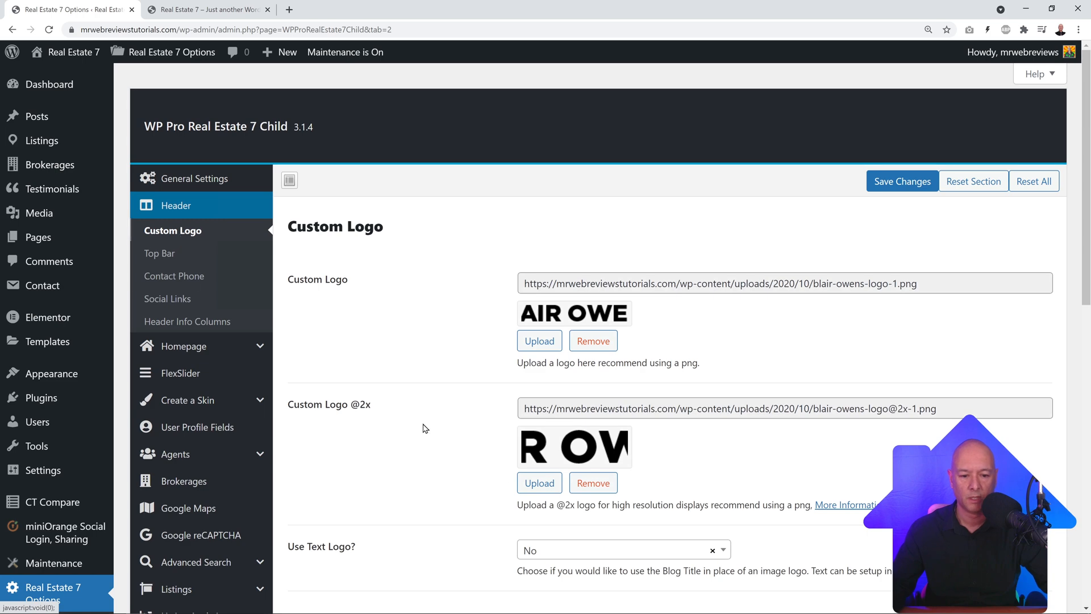
pyautogui.click(215, 8)
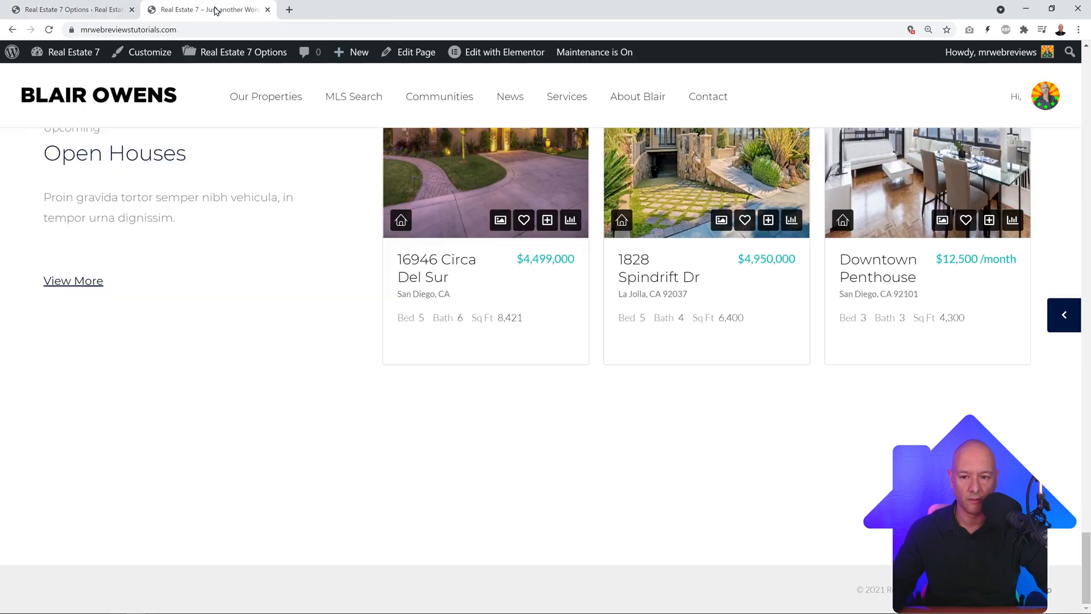
pyautogui.click(116, 11)
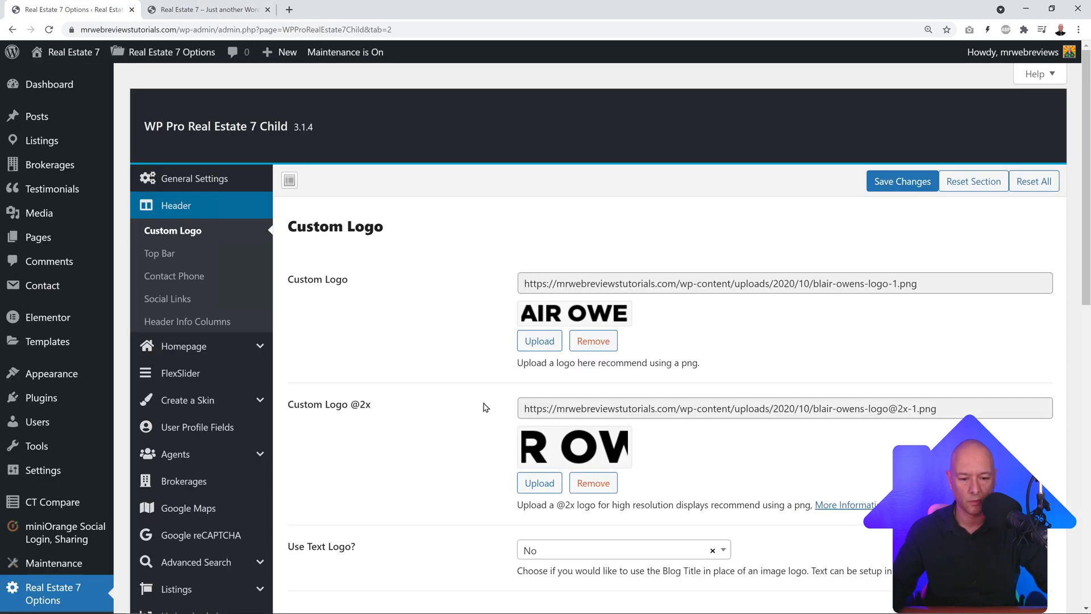
# Step: Upload Sample Logo.png and set it as the main Custom Logo
pyautogui.click(538, 344)
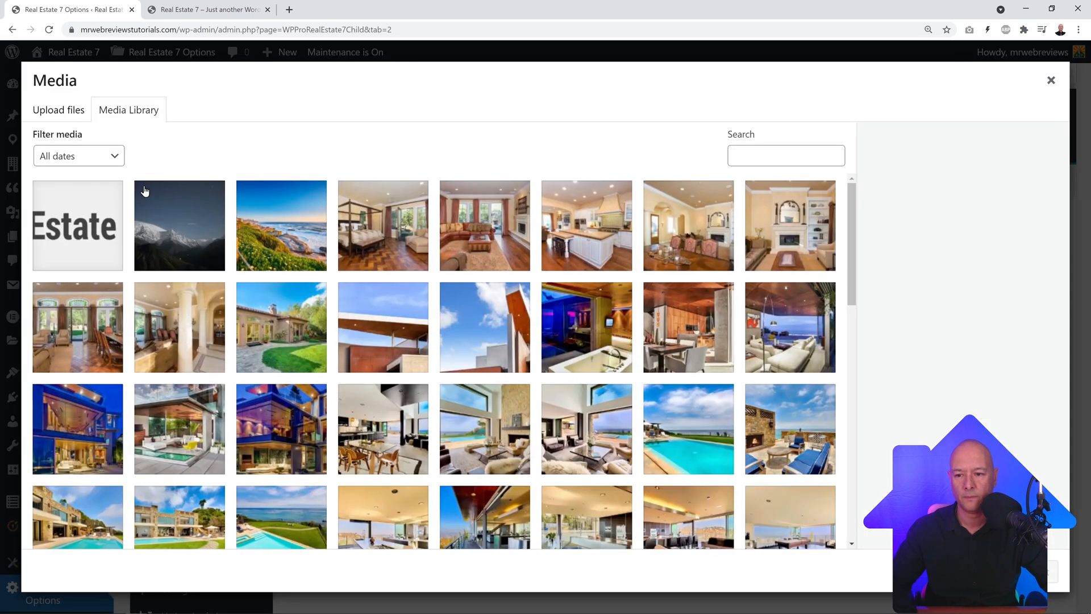
pyautogui.click(65, 116)
pyautogui.click(534, 332)
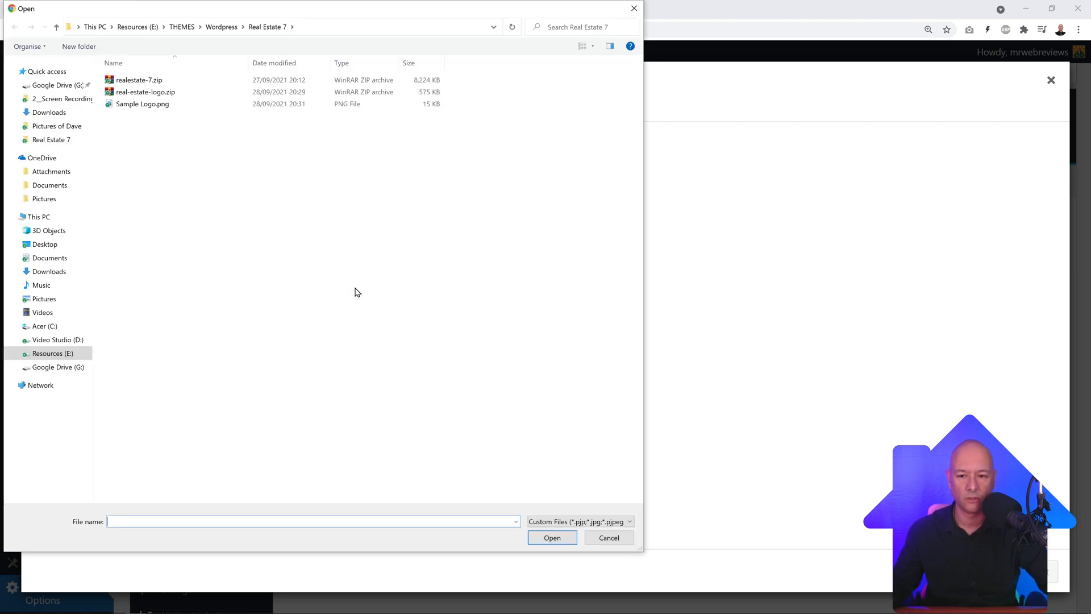
pyautogui.click(143, 107)
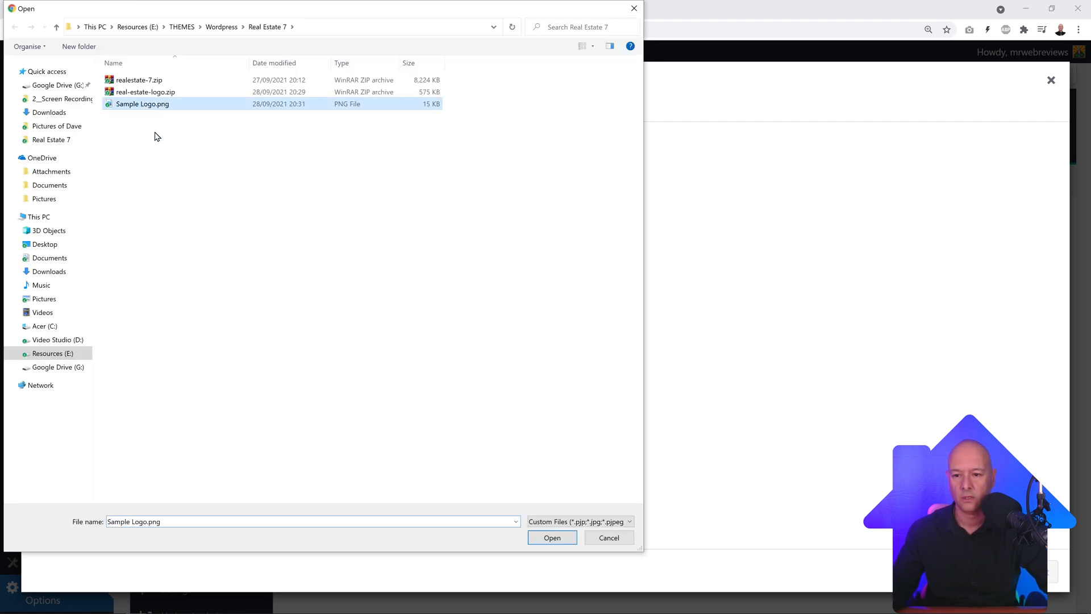
pyautogui.click(549, 538)
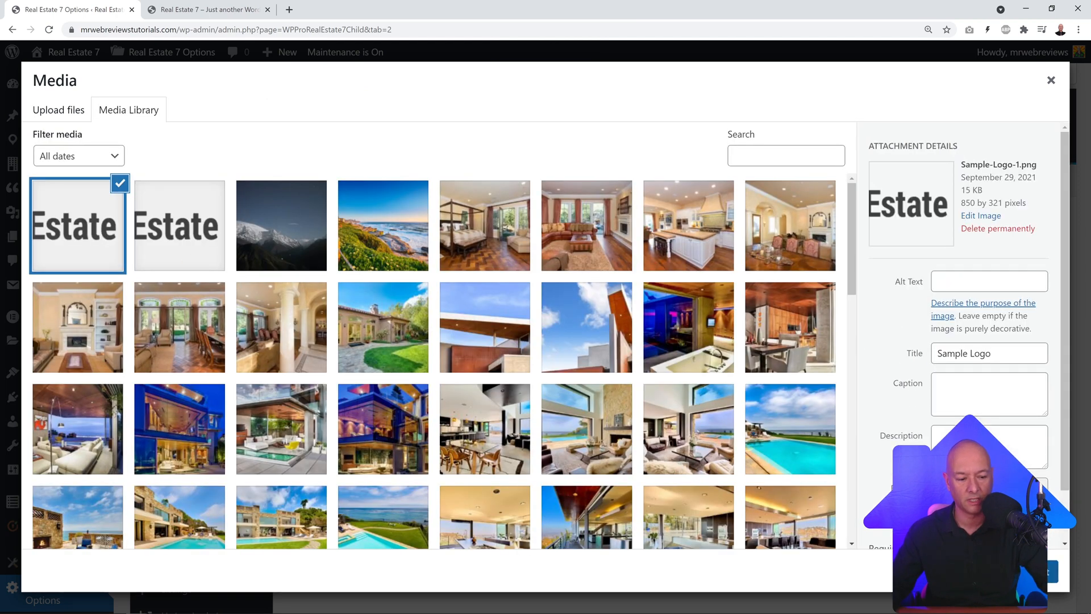
pyautogui.click(1038, 571)
pyautogui.scroll(-2, 749, 408)
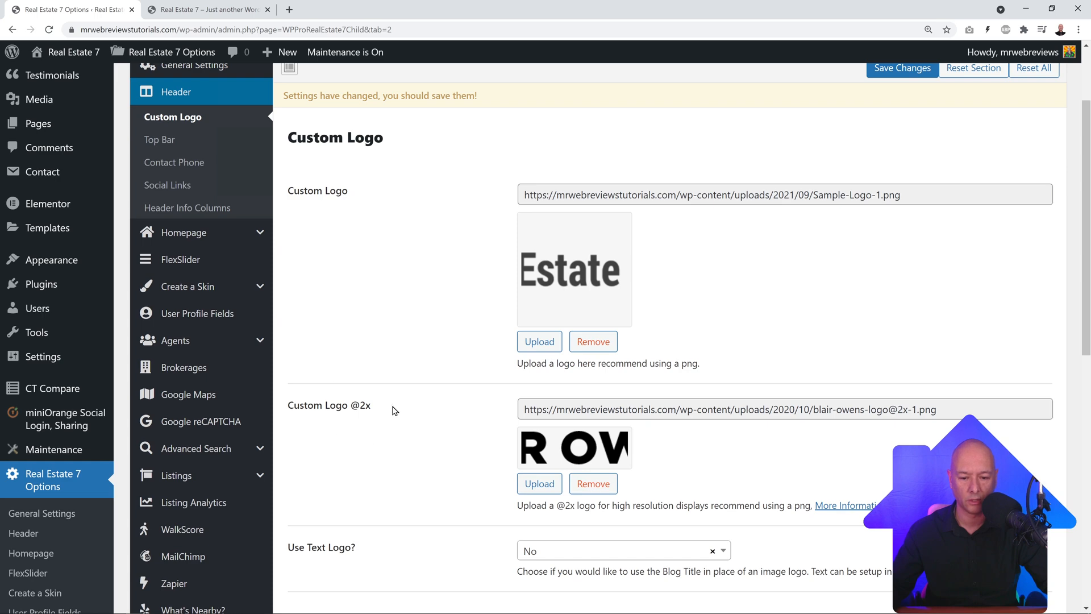
pyautogui.click(543, 484)
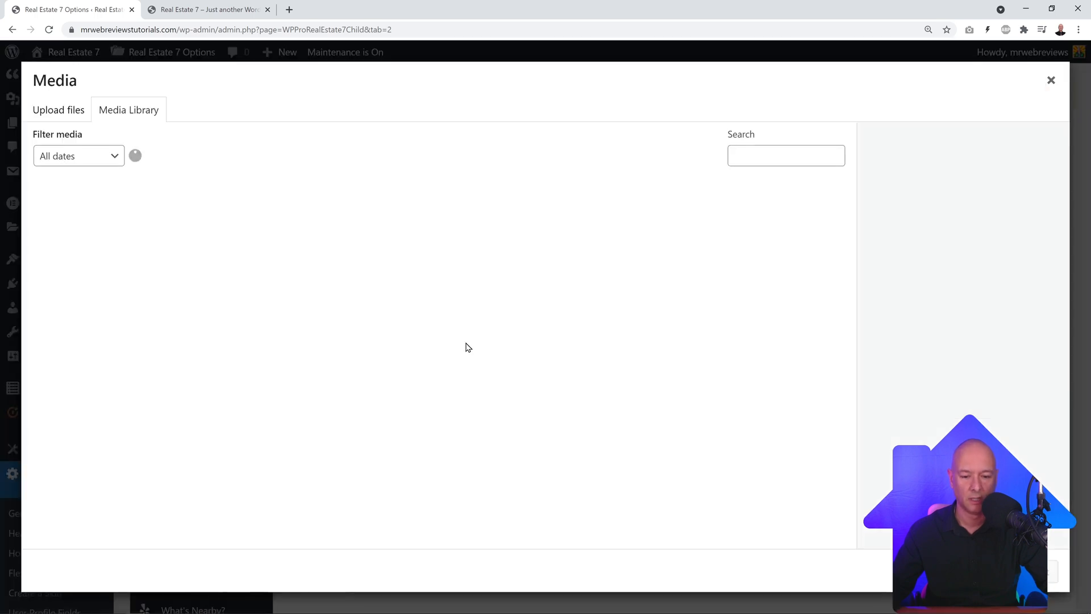
pyautogui.click(96, 236)
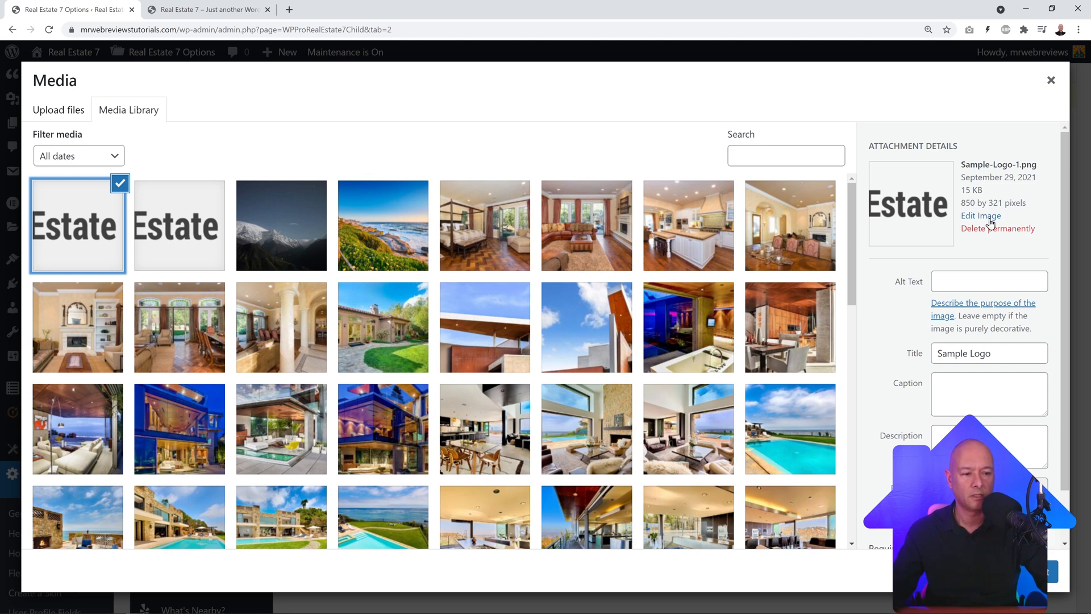
pyautogui.click(1036, 572)
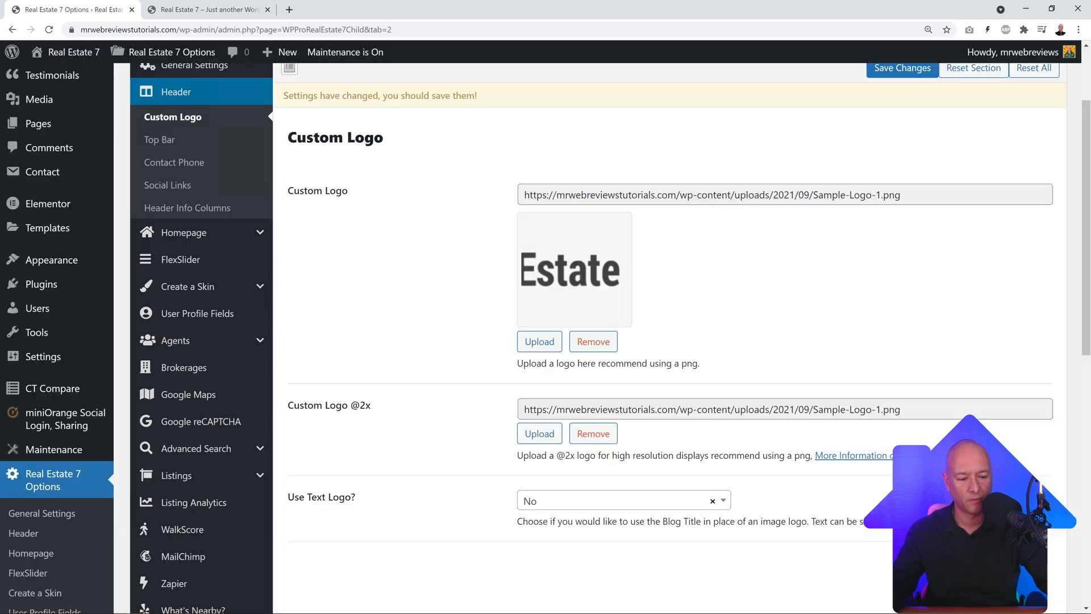
pyautogui.click(891, 68)
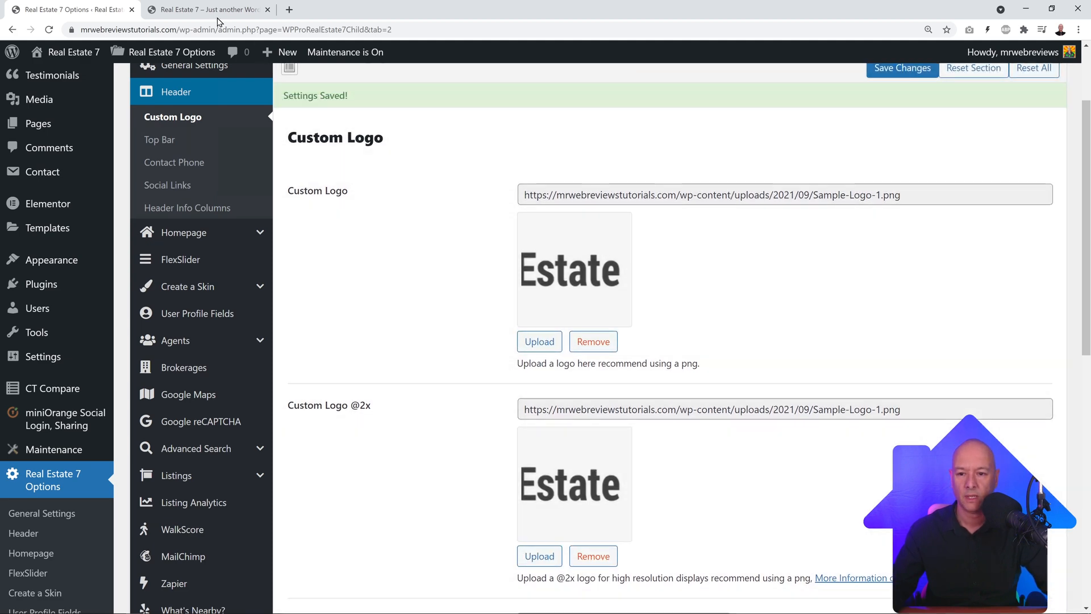
pyautogui.click(217, 10)
# Step: Reload the live homepage and scroll to the top to see the City Estate logo
pyautogui.click(48, 30)
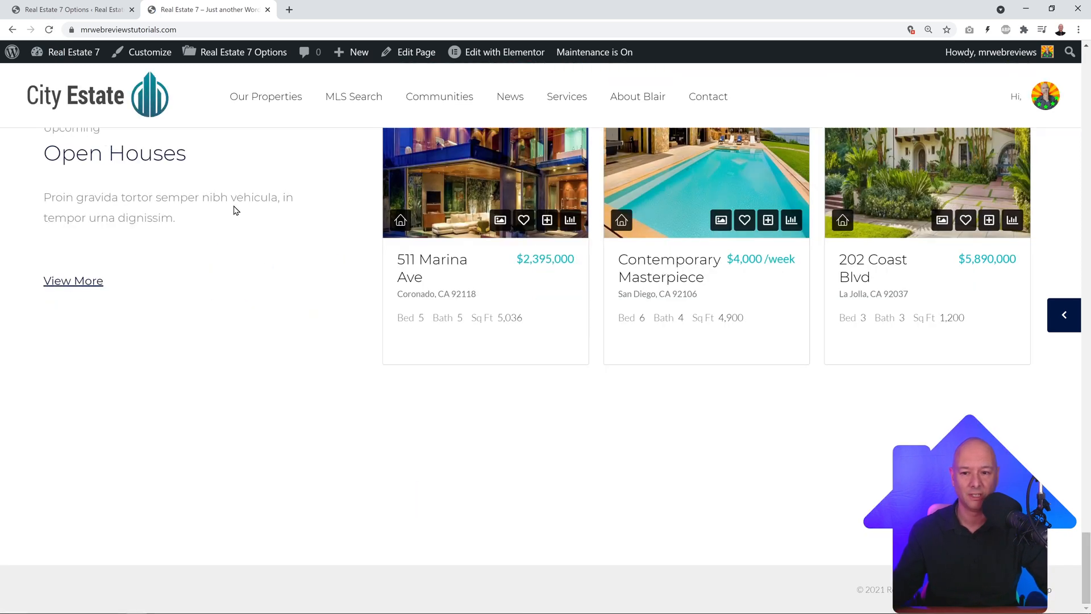
pyautogui.scroll(15, 399, 285)
pyautogui.scroll(20, 396, 290)
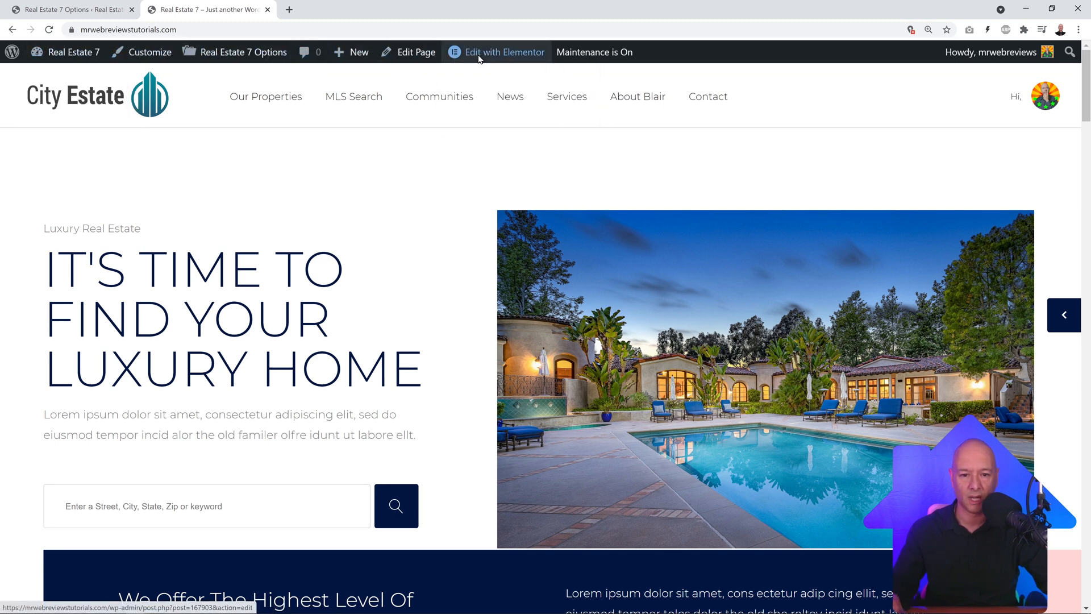
pyautogui.moveTo(503, 51)
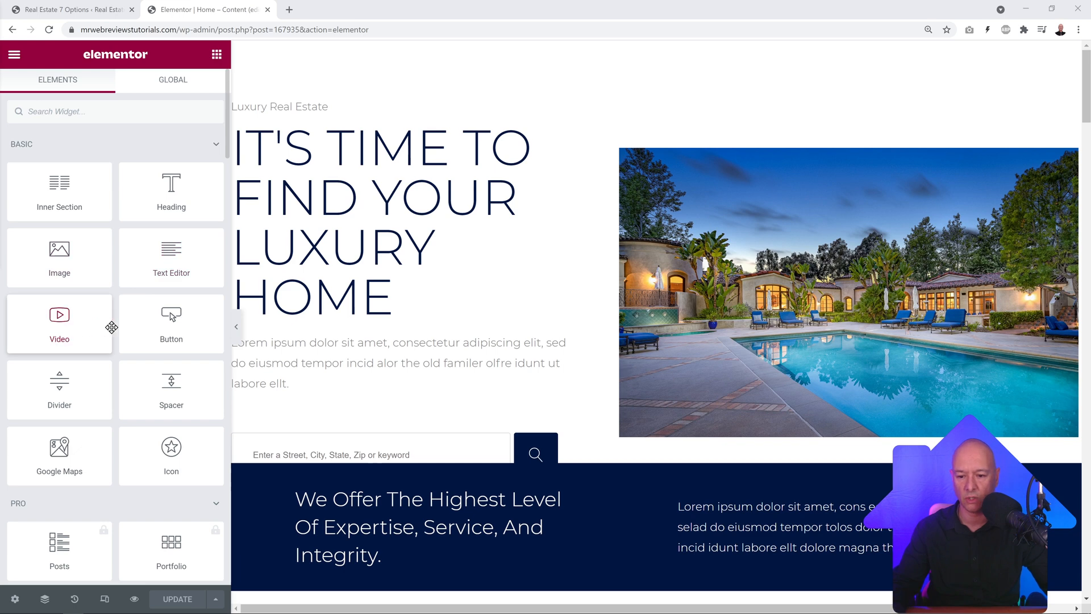
# Step: Scroll through the Elementor widget panel to review the Real Estate 7 widgets
pyautogui.scroll(-20, 163, 328)
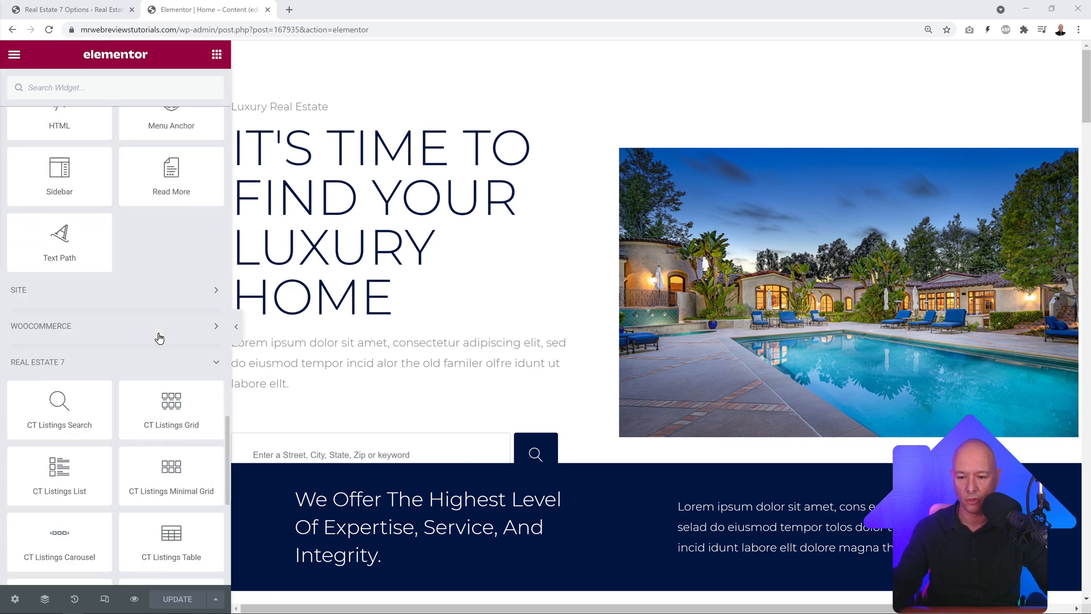
pyautogui.scroll(5, 159, 332)
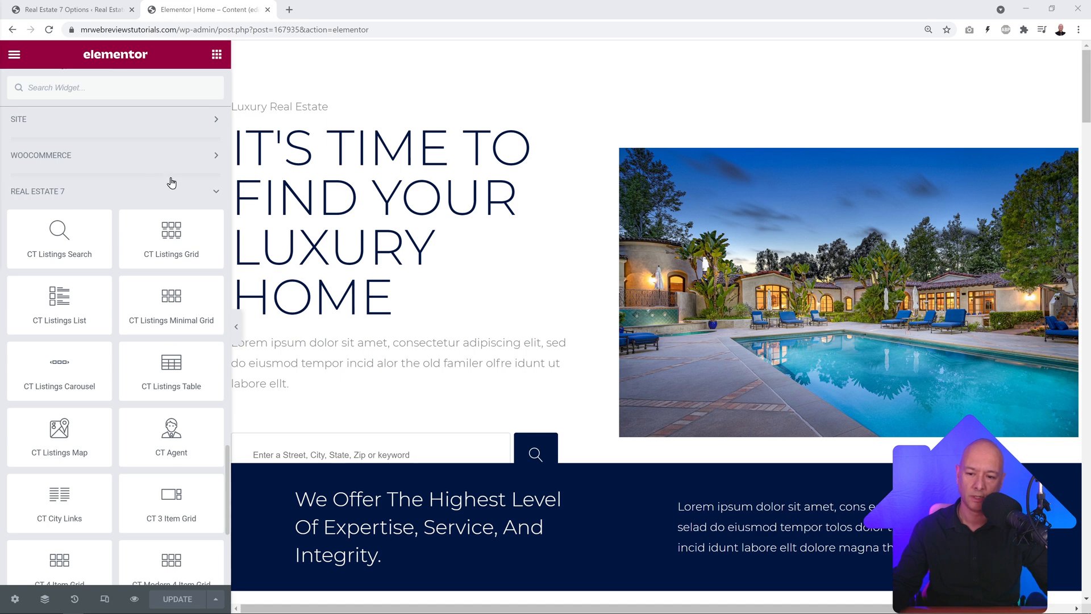
pyautogui.scroll(-2, 121, 182)
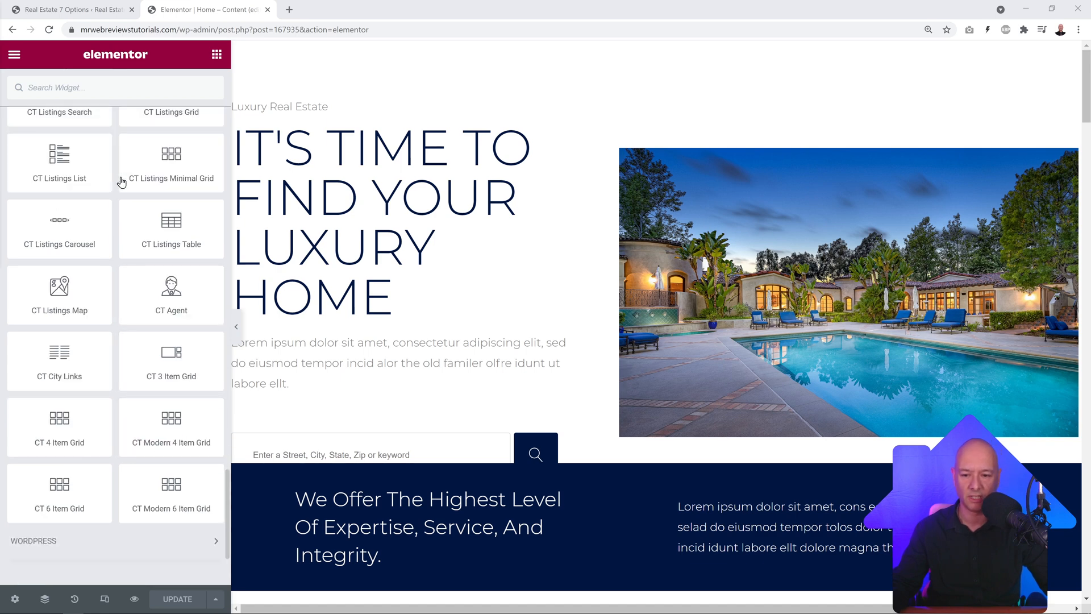
pyautogui.scroll(2, 119, 178)
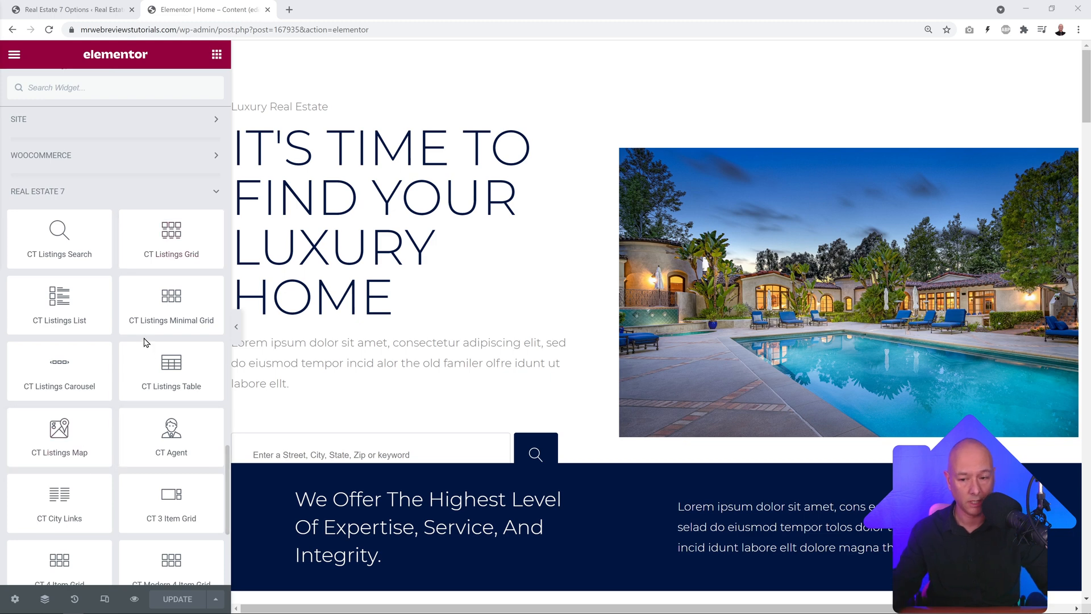
pyautogui.scroll(10, 144, 340)
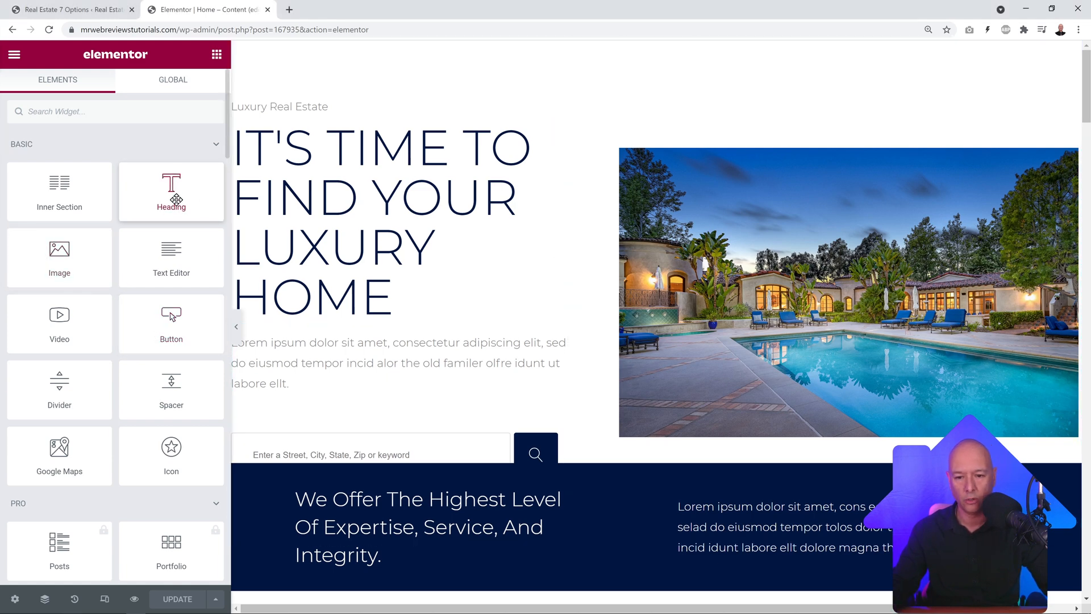
# Step: Add a Heading widget above the hero title, then delete it again
pyautogui.moveTo(173, 196); pyautogui.dragTo(300, 129)
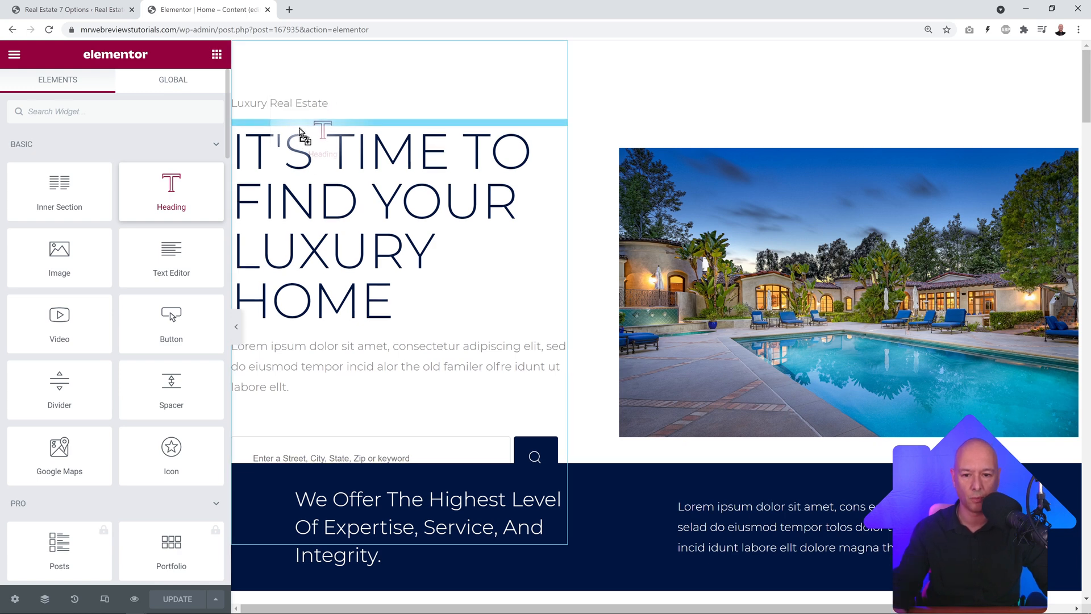
pyautogui.moveTo(300, 130); pyautogui.dragTo(300, 130)
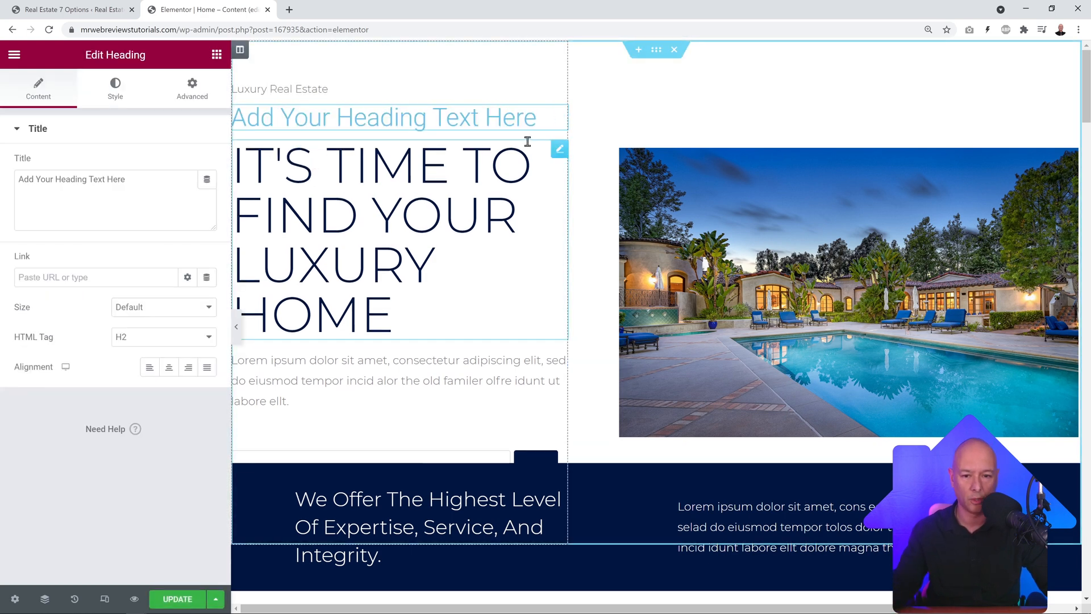
pyautogui.rightClick(556, 118)
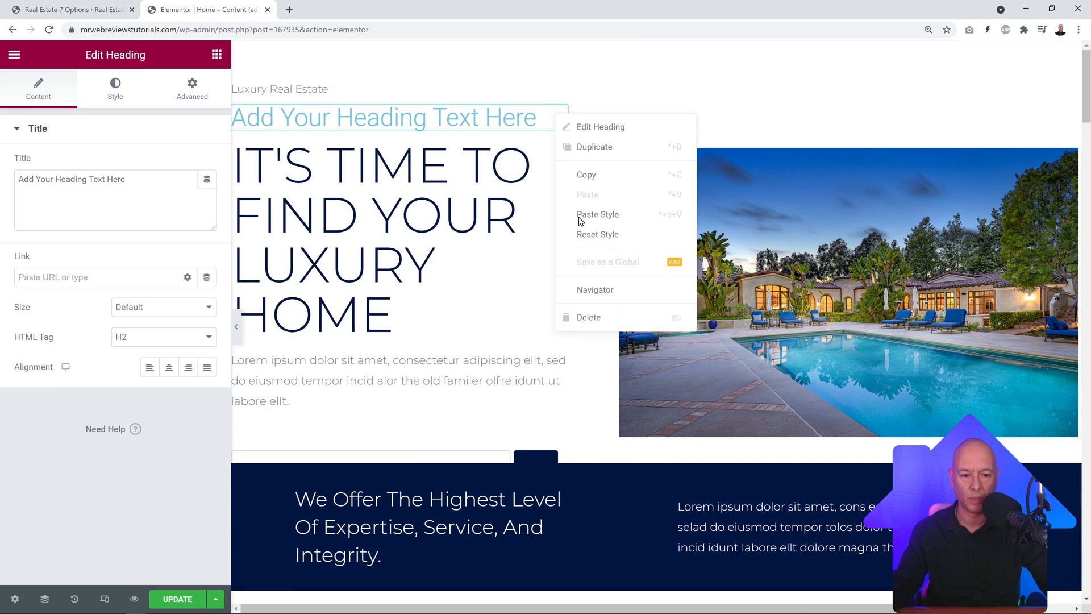
pyautogui.click(594, 318)
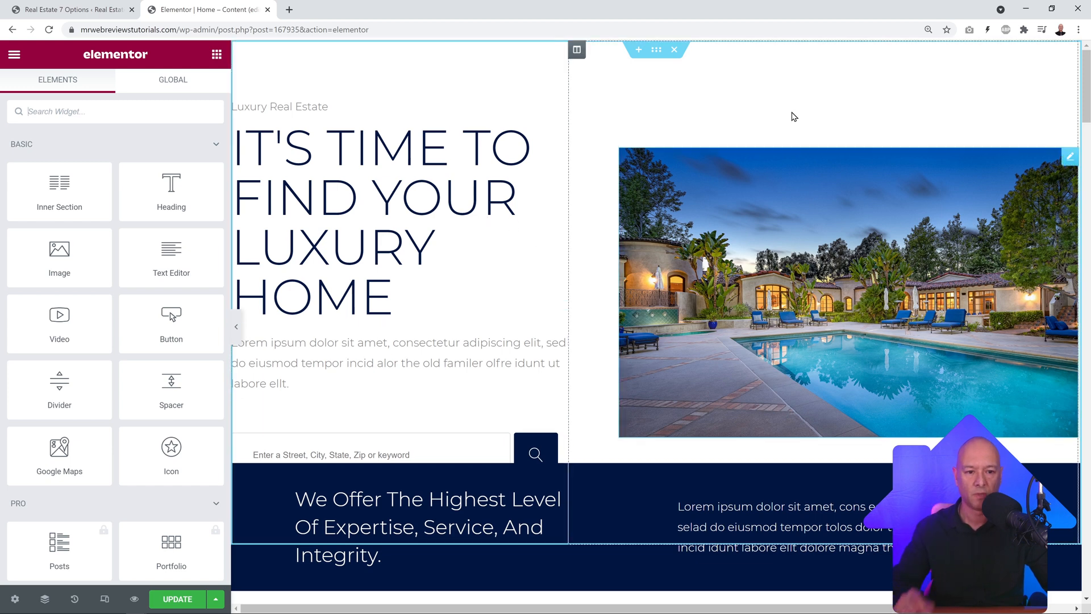
# Step: Inspect the settings of the hero, Featured Communities intro and agency text sections
pyautogui.click(657, 50)
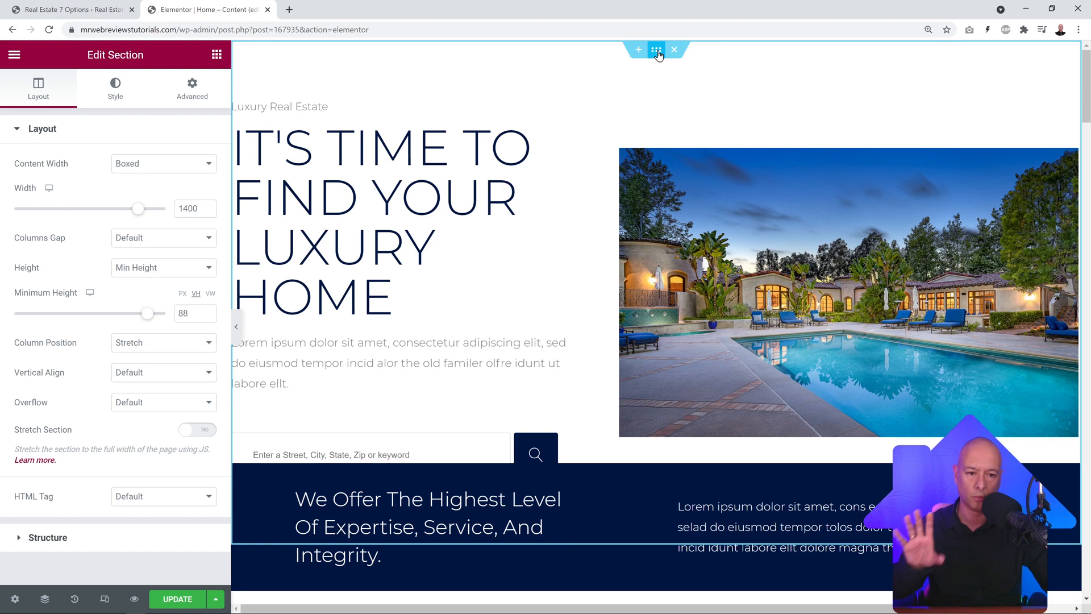
pyautogui.scroll(-4, 654, 68)
pyautogui.scroll(-2, 649, 78)
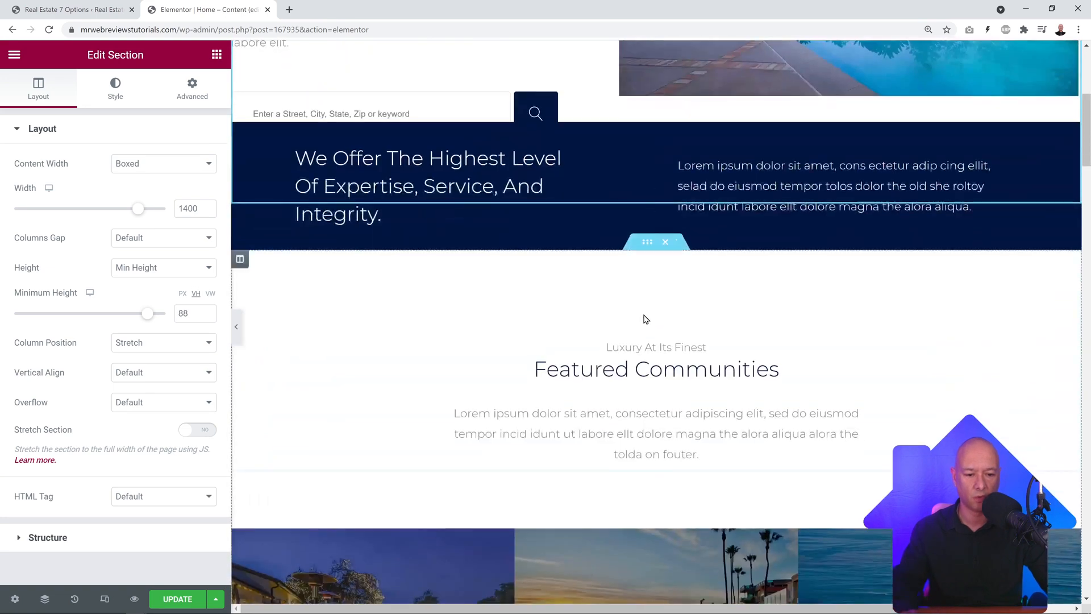
pyautogui.click(648, 246)
pyautogui.scroll(-3, 653, 262)
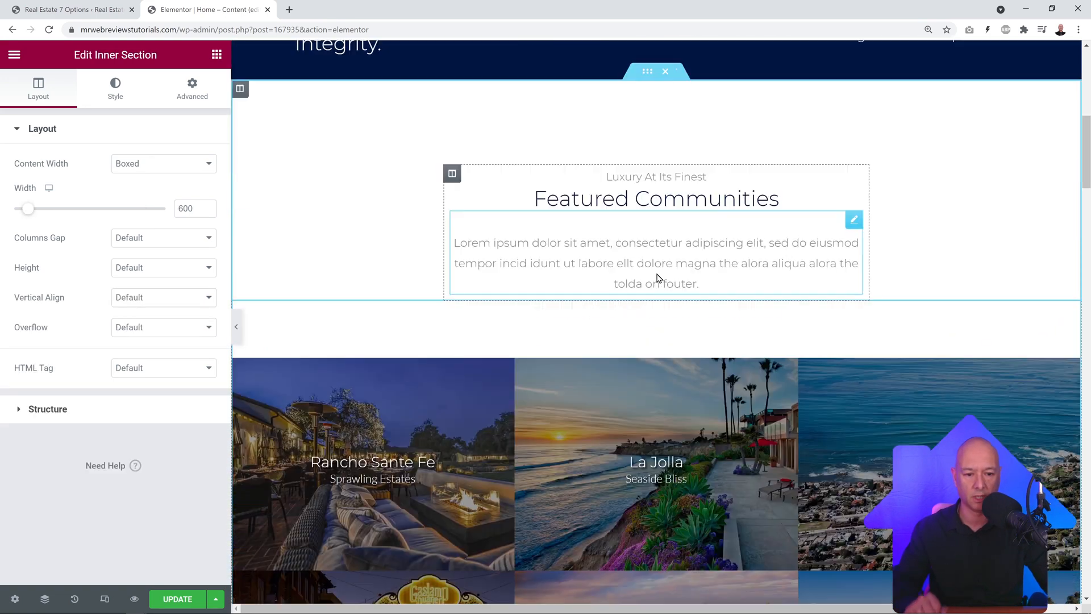
pyautogui.scroll(-11, 675, 330)
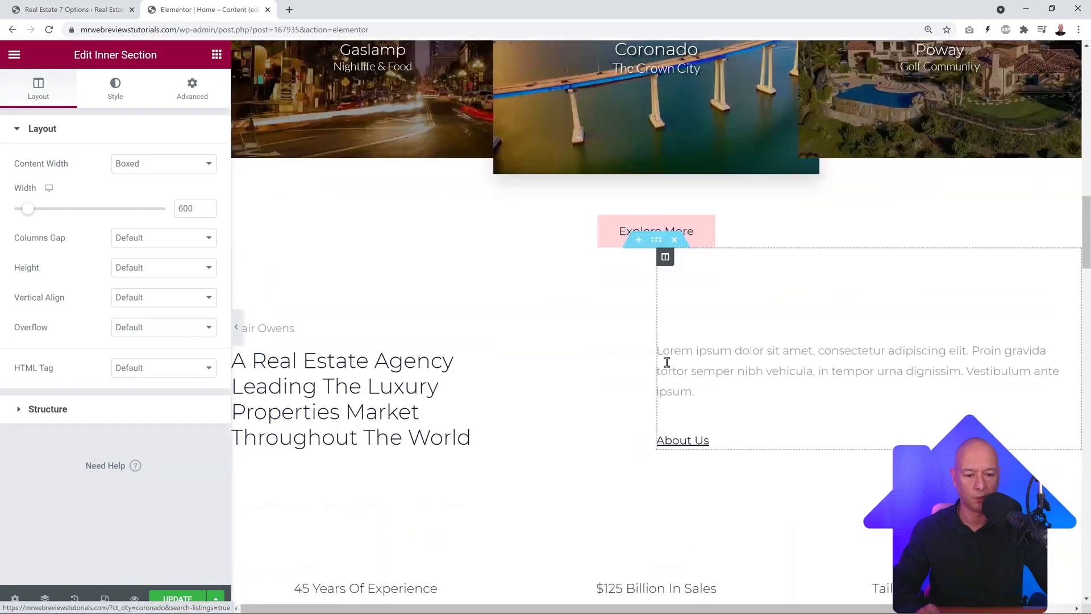
pyautogui.click(656, 240)
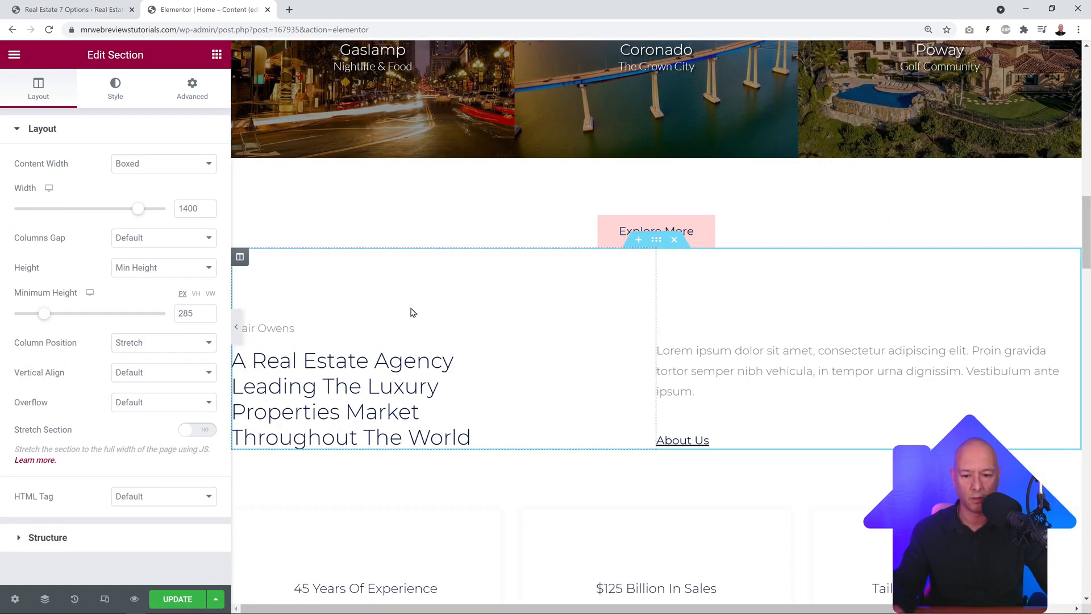
# Step: Step through the About column's subtitle, heading, paragraph and About Us button settings
pyautogui.click(241, 261)
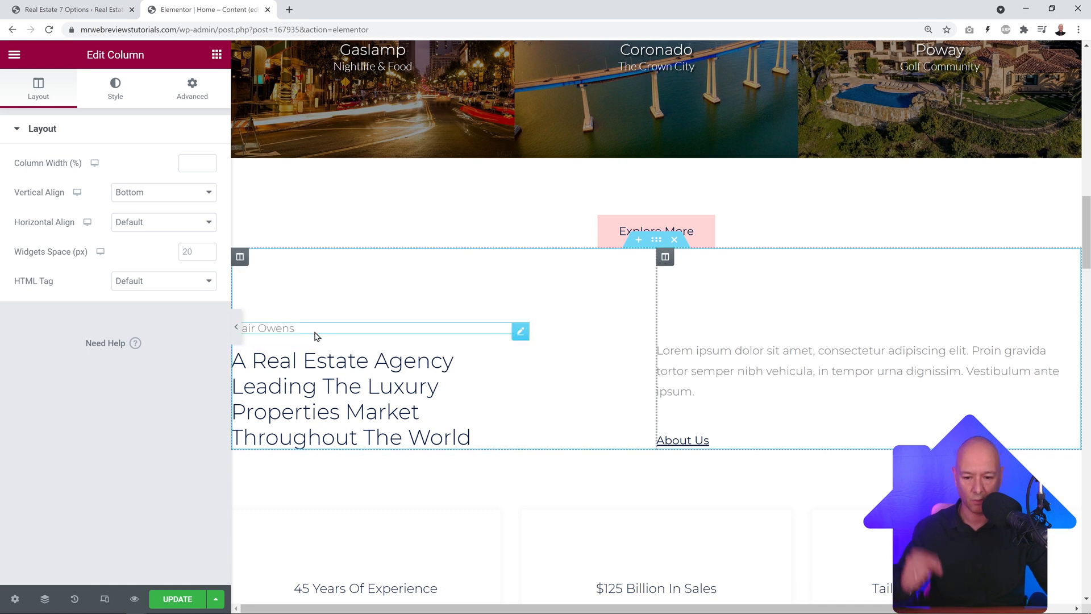
pyautogui.click(519, 332)
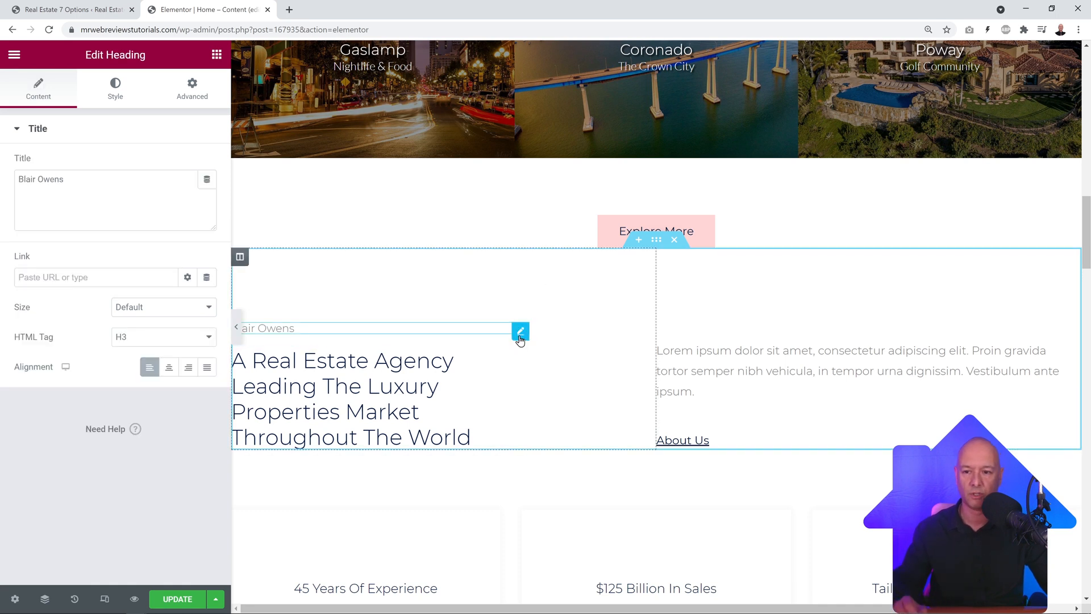
pyautogui.click(521, 362)
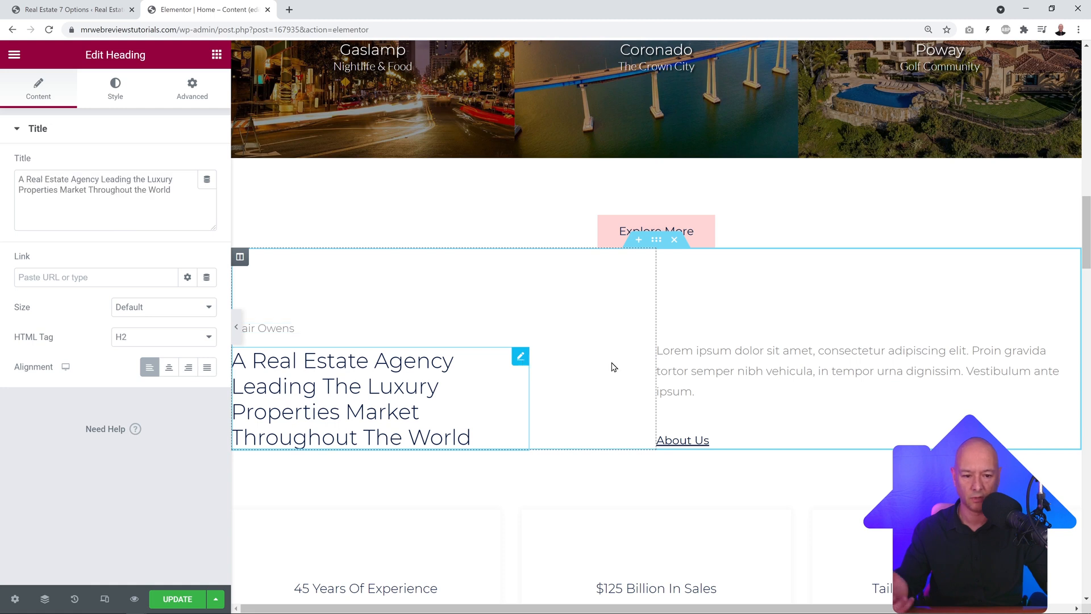
pyautogui.click(1071, 352)
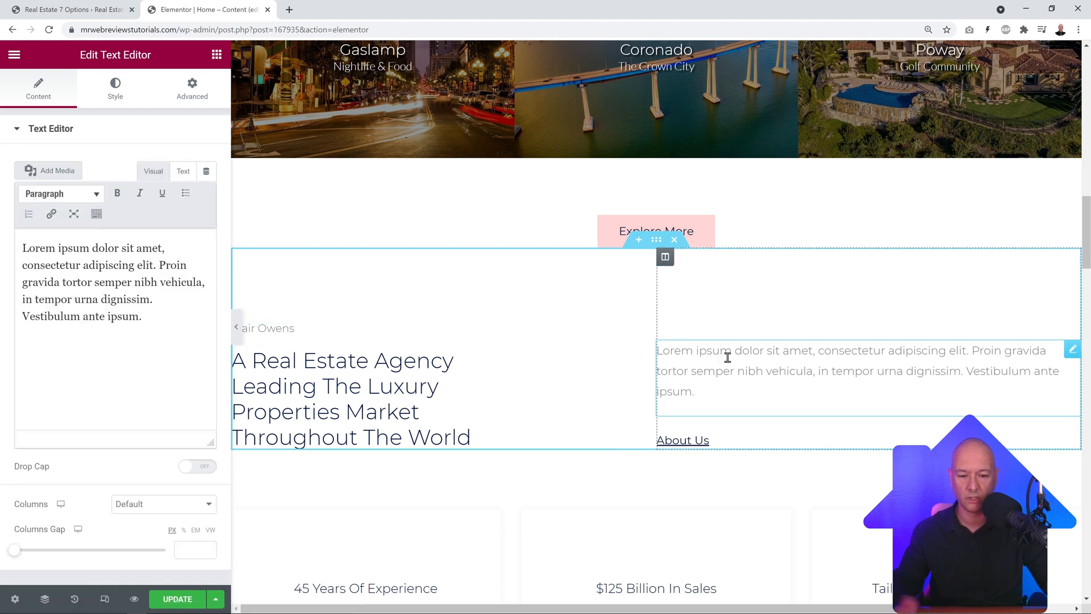
pyautogui.click(1073, 441)
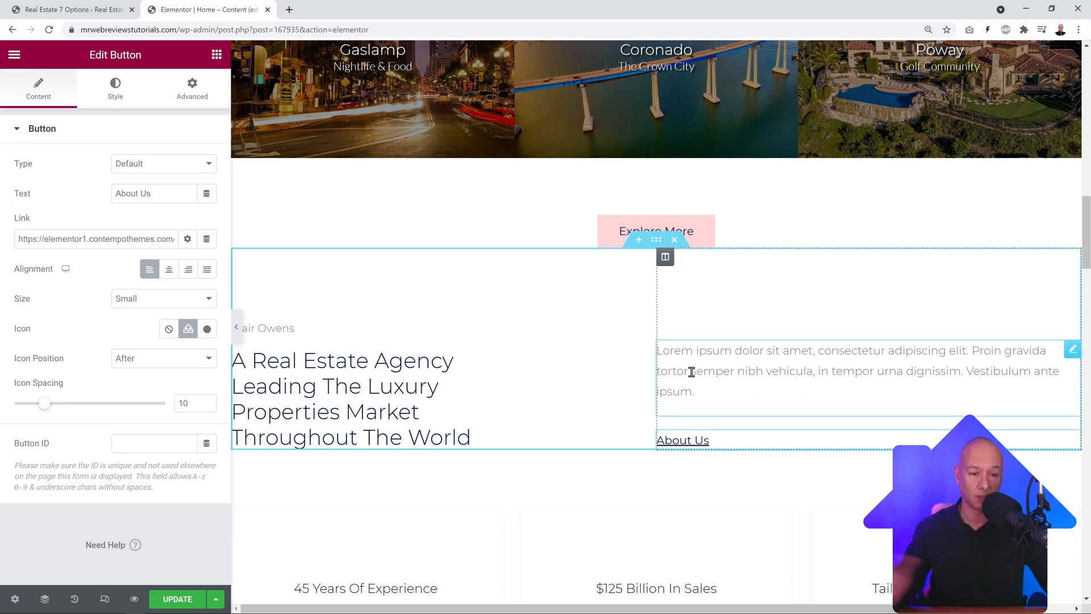
# Step: Delete the hero title's words before 'Luxury Home' and append 'S ACROSS 50 STATES'
pyautogui.scroll(15, 682, 360)
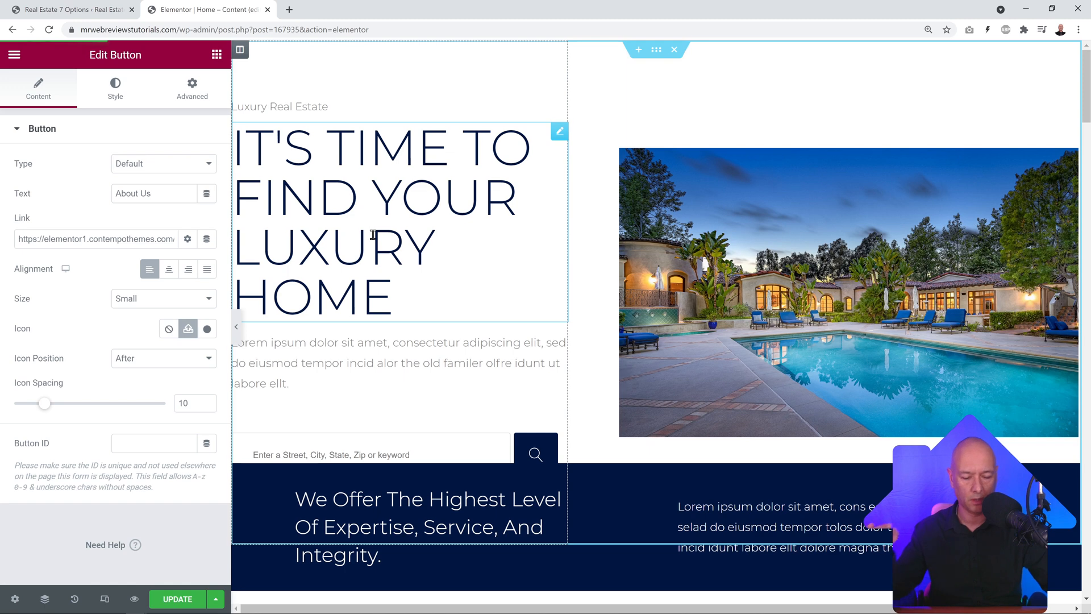
pyautogui.click(560, 135)
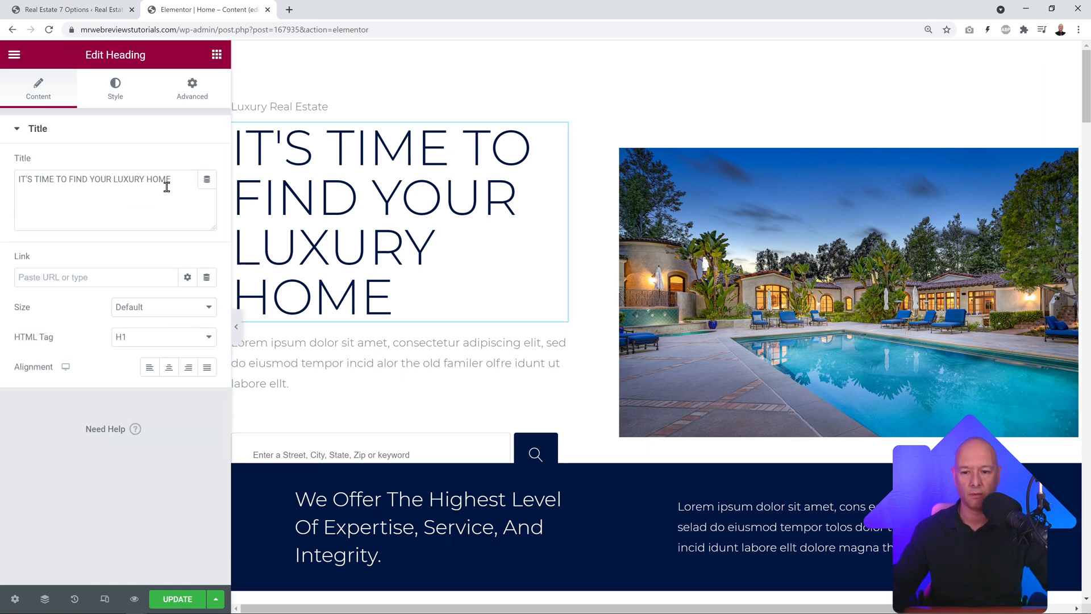
pyautogui.moveTo(166, 187); pyautogui.dragTo(38, 191)
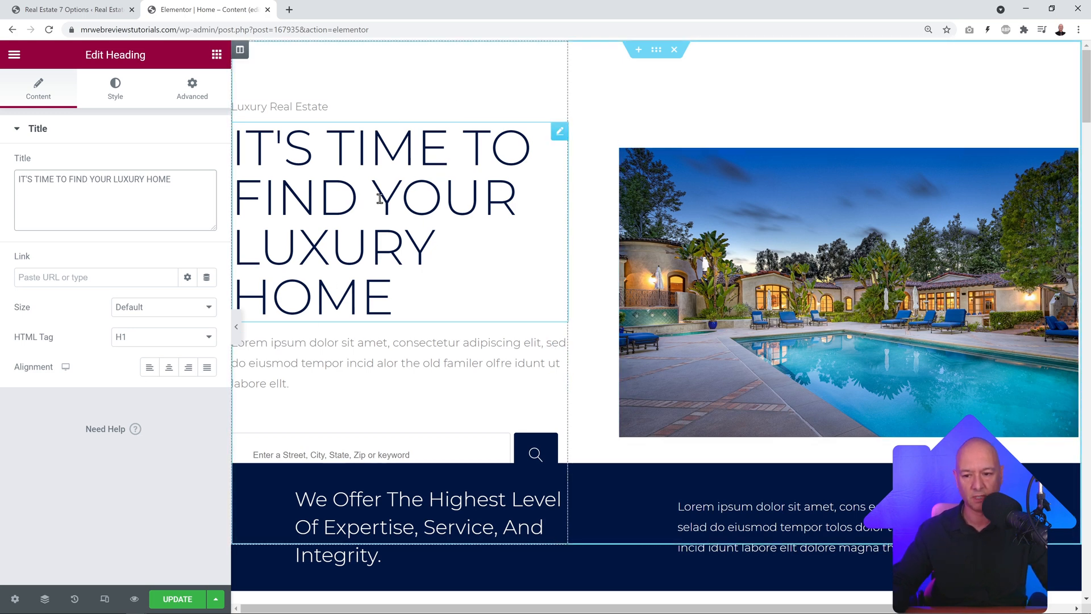
pyautogui.click(176, 179)
pyautogui.hotkey('ctrl', 'a')
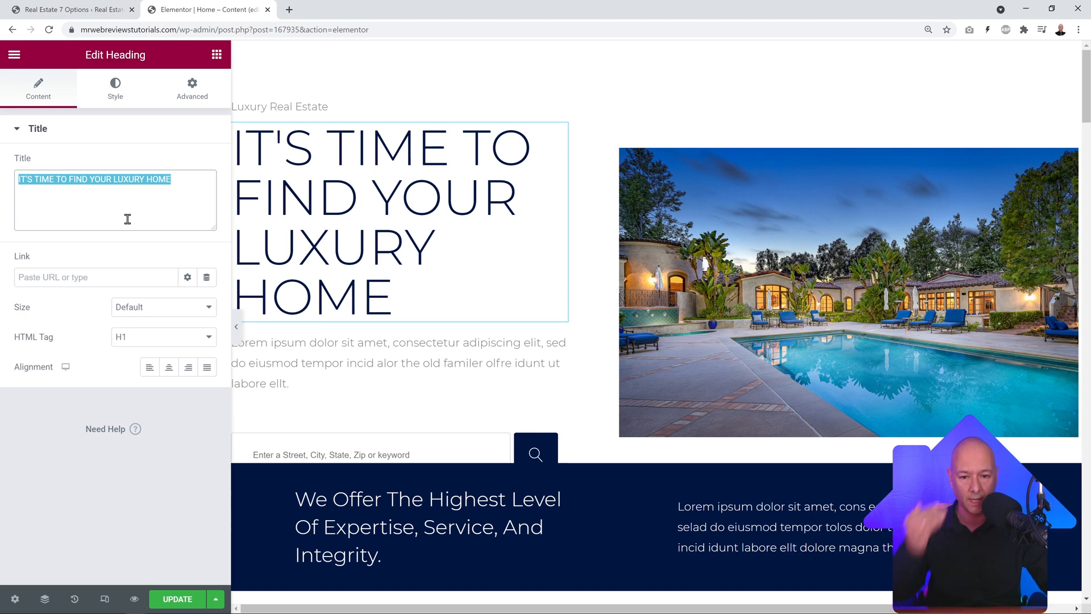
pyautogui.click(150, 191)
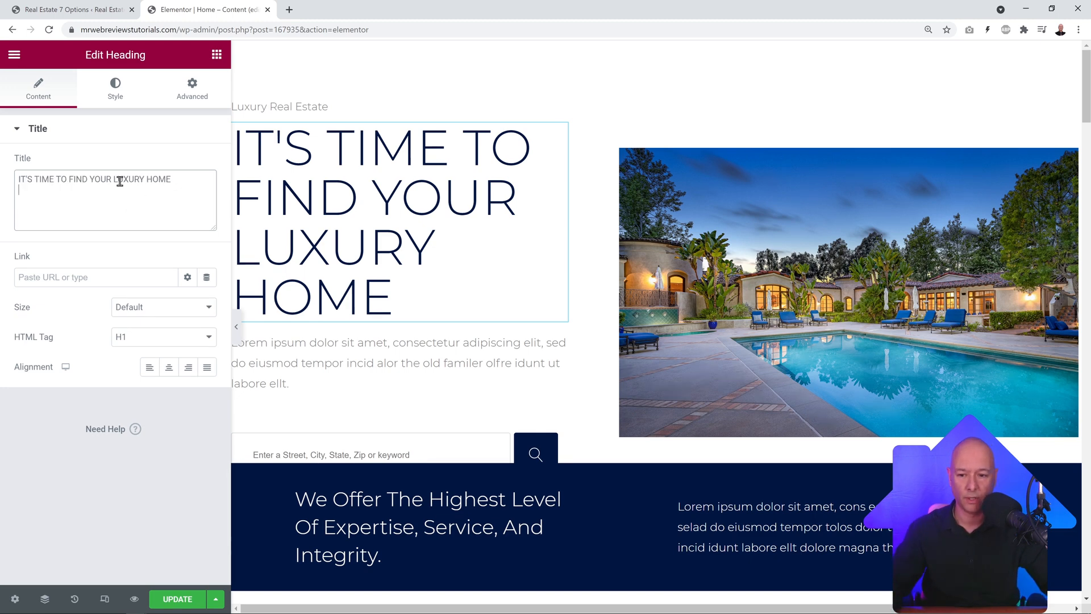
pyautogui.moveTo(111, 180); pyautogui.dragTo(21, 179)
pyautogui.press('BackSpace')
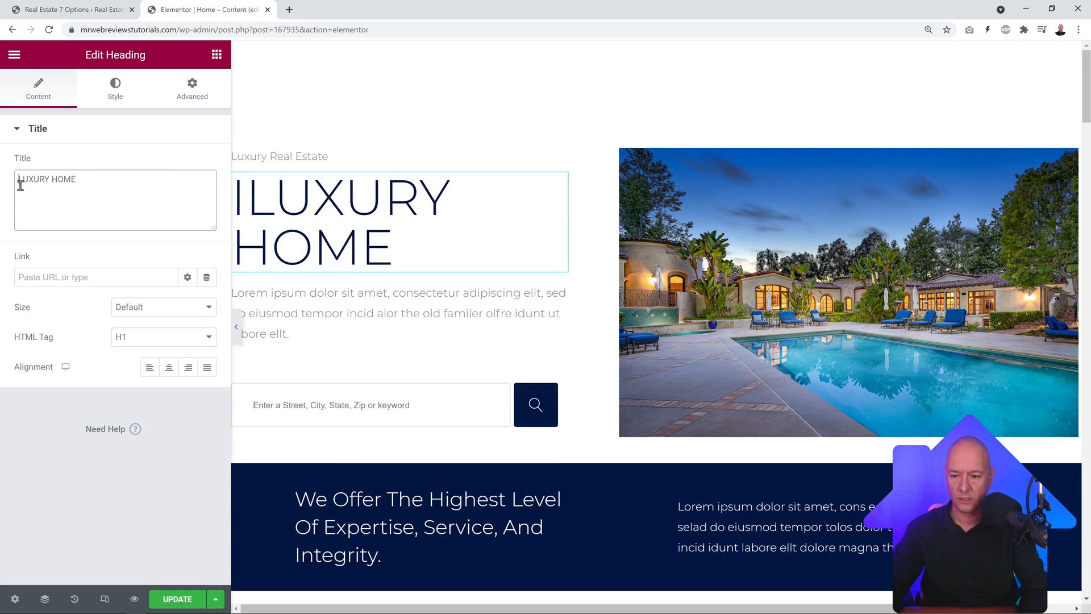
pyautogui.press('BackSpace')
pyautogui.write('S ACROSS ')
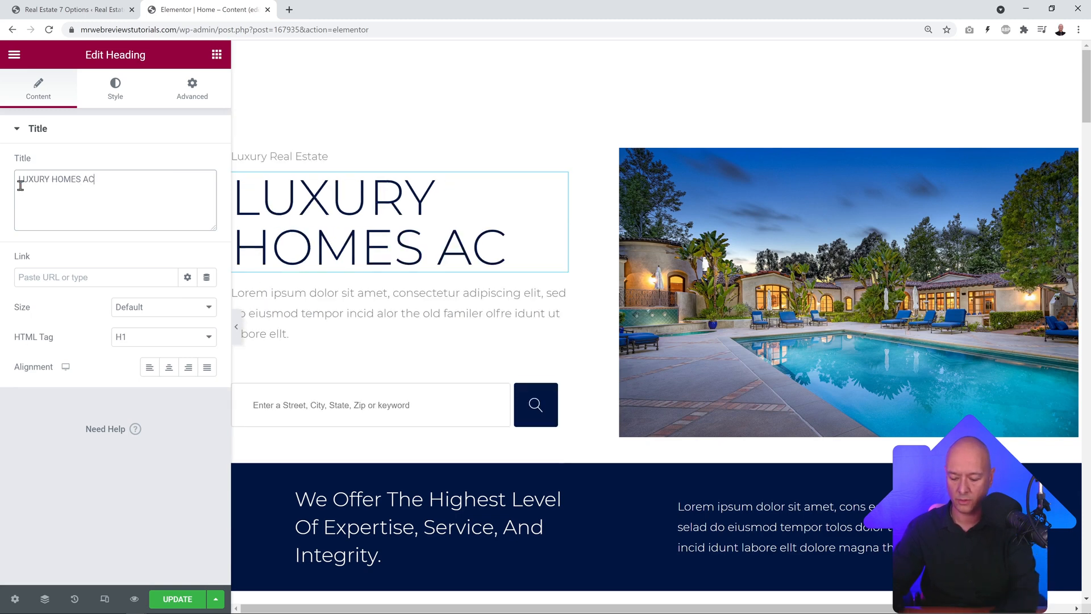
pyautogui.write('50 STATES')
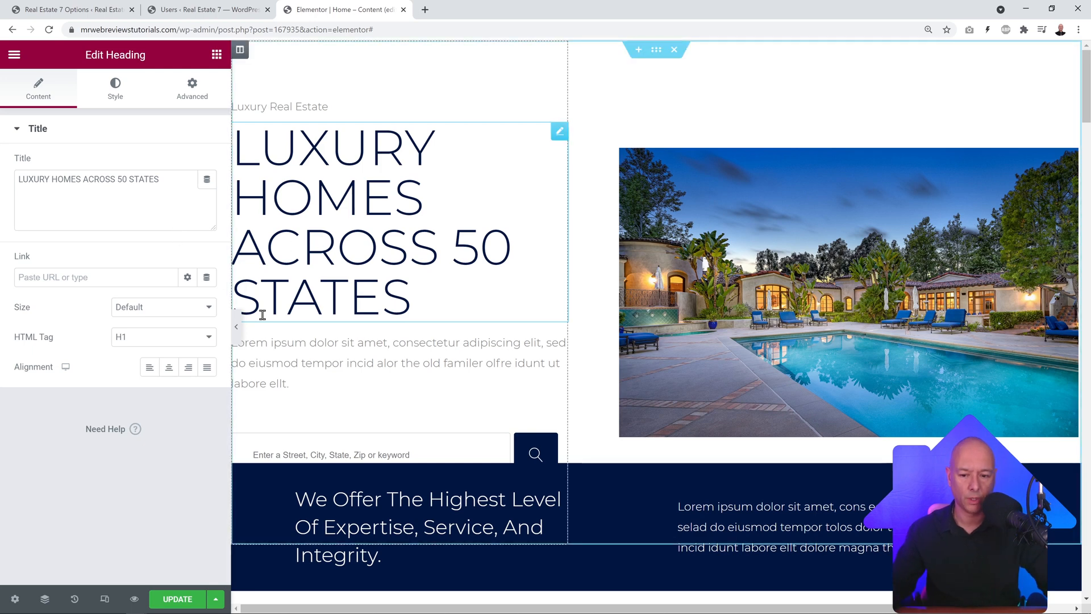
# Step: Try center, right and justified alignment on the hero heading, then settle back on left
pyautogui.click(149, 369)
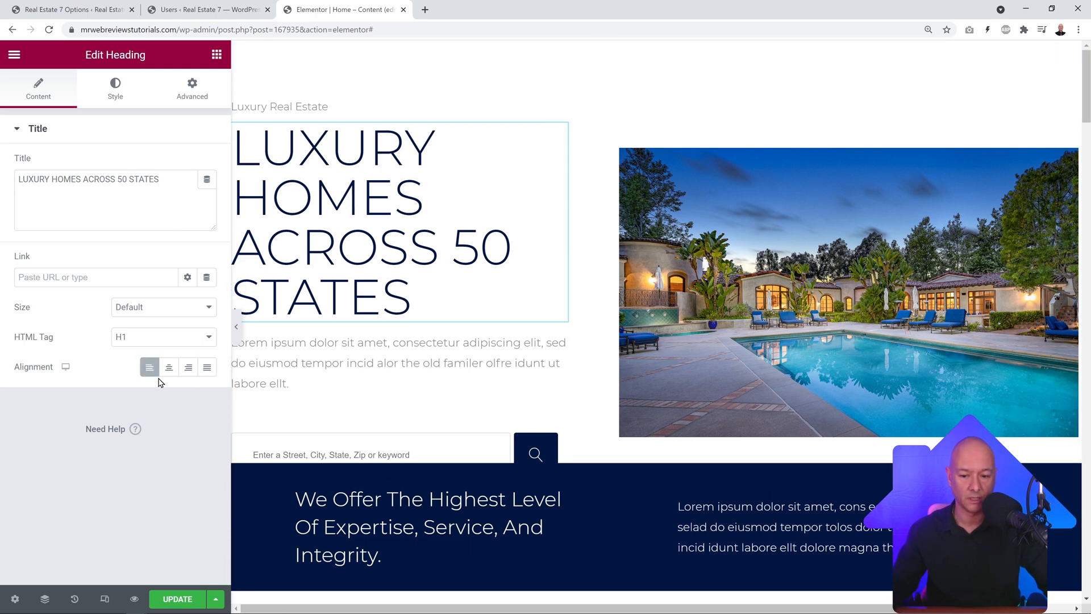
pyautogui.click(168, 368)
pyautogui.click(188, 369)
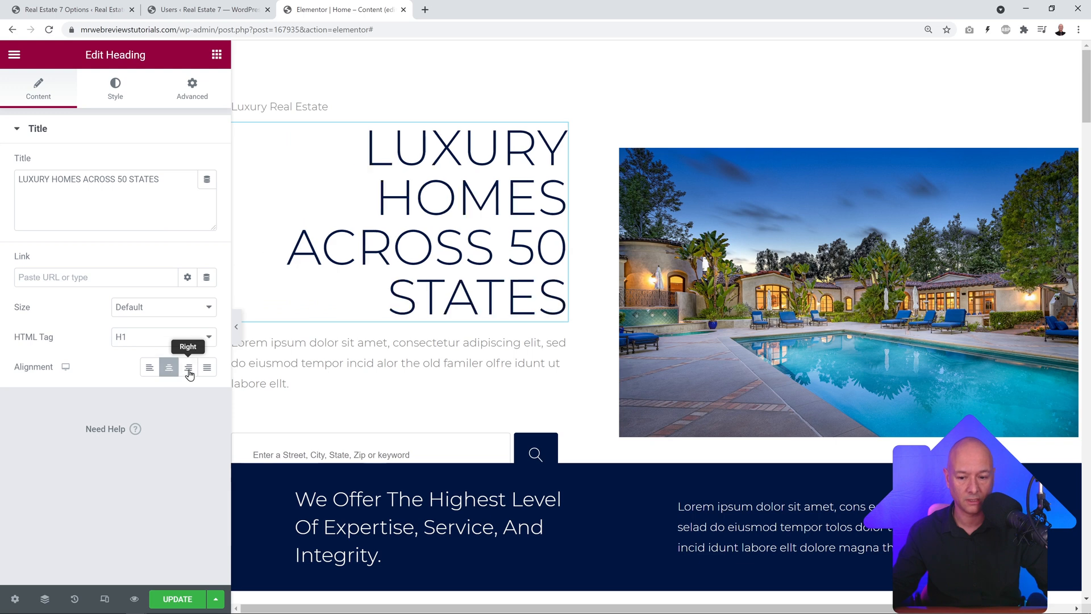
pyautogui.click(208, 370)
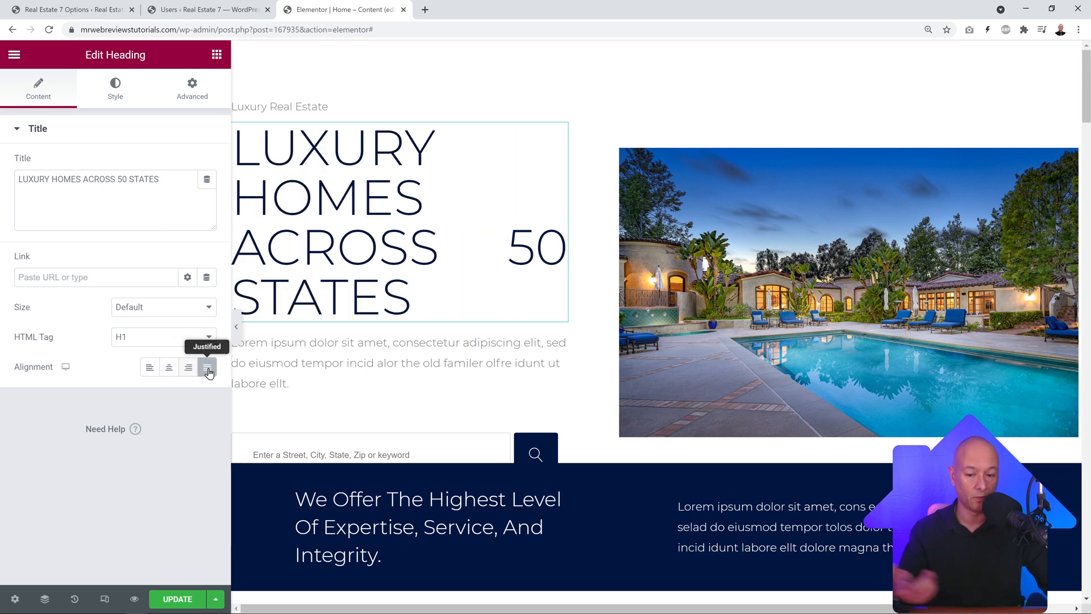
pyautogui.click(150, 370)
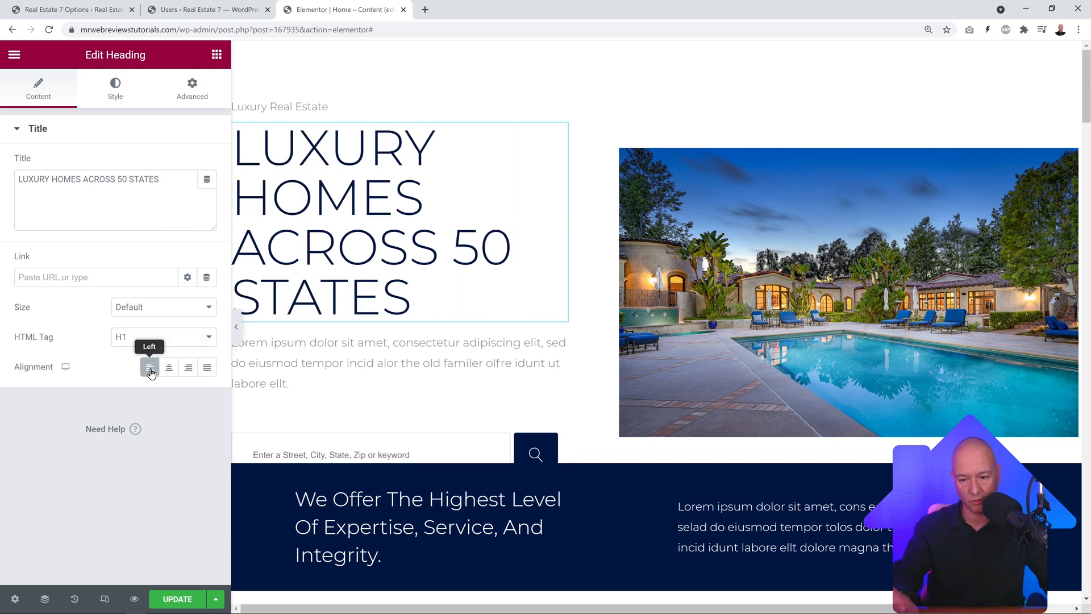
pyautogui.click(116, 98)
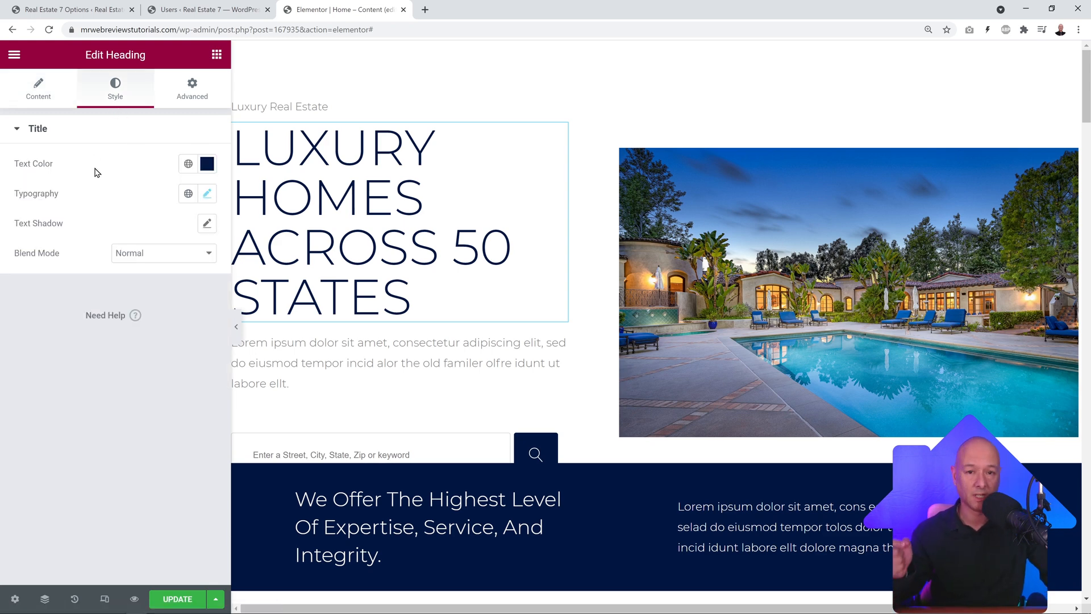
# Step: Set the hero heading text colour to dark navy #121B2F
pyautogui.click(207, 164)
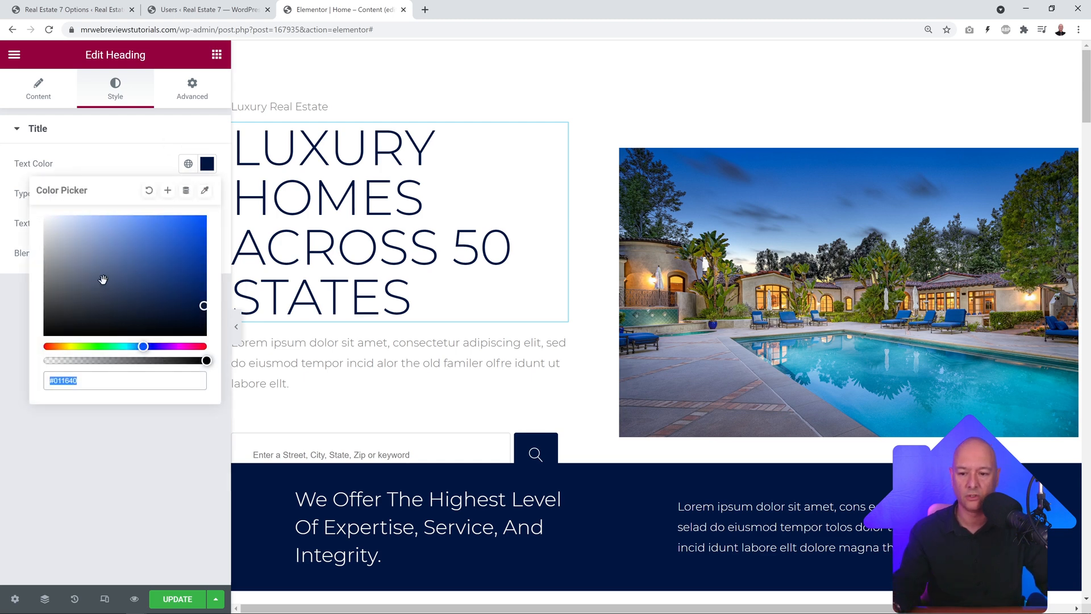
pyautogui.click(201, 216)
pyautogui.moveTo(209, 214); pyautogui.dragTo(144, 315)
pyautogui.click(137, 176)
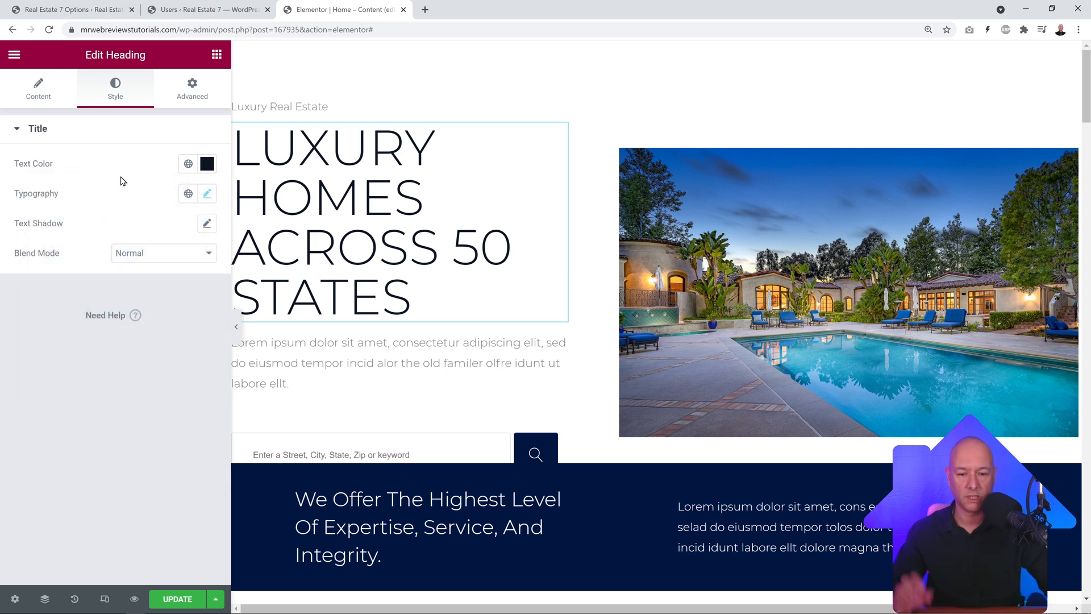
# Step: Set the heading typography to Poppins, size 64, weight 900
pyautogui.click(207, 194)
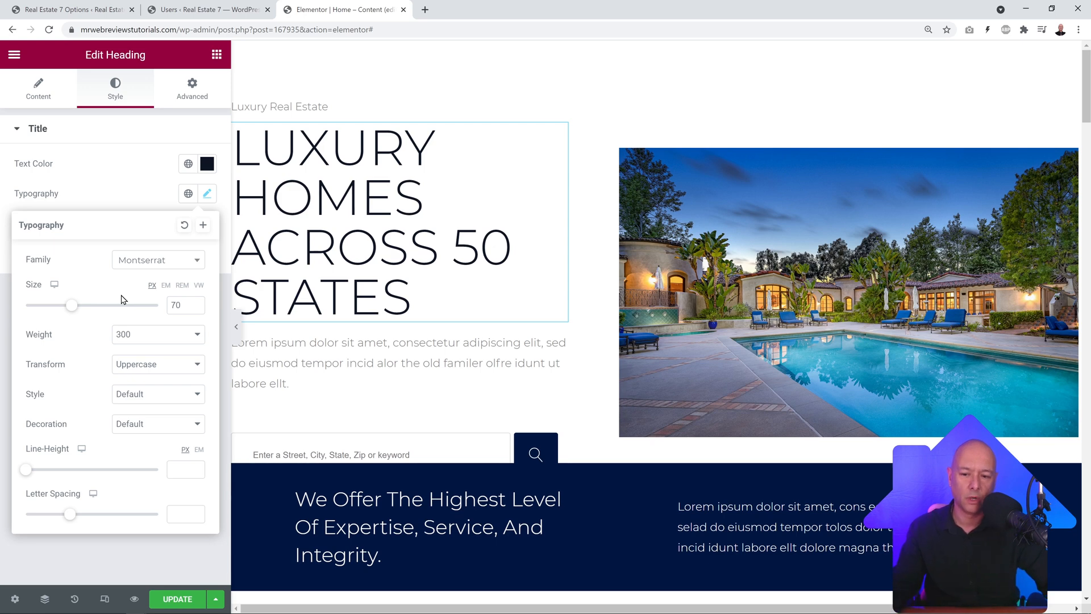
pyautogui.click(188, 267)
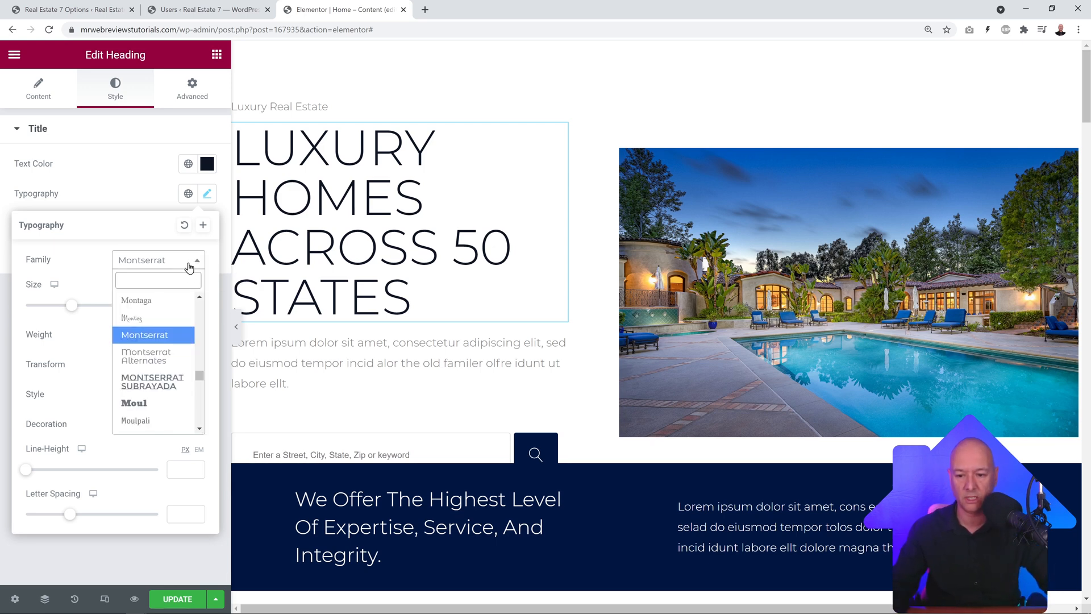
pyautogui.write('popp')
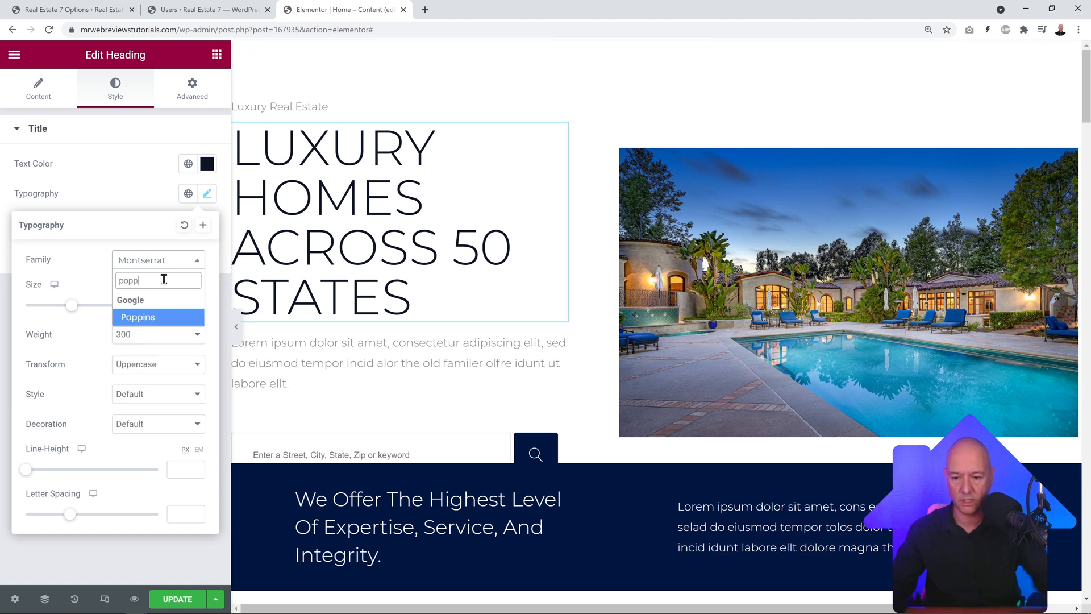
pyautogui.click(167, 321)
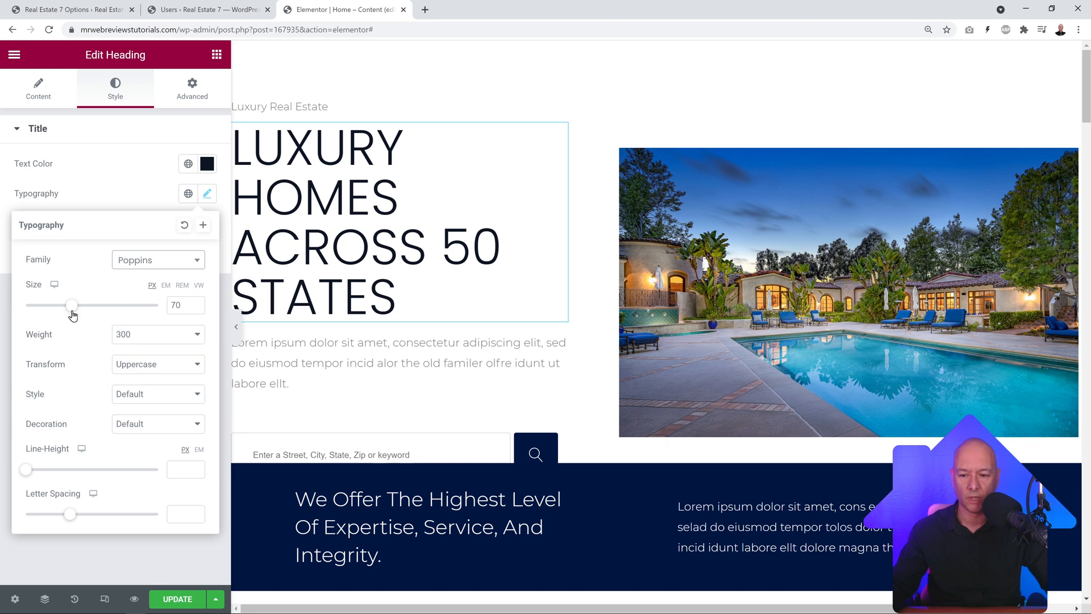
pyautogui.moveTo(71, 312); pyautogui.dragTo(68, 310)
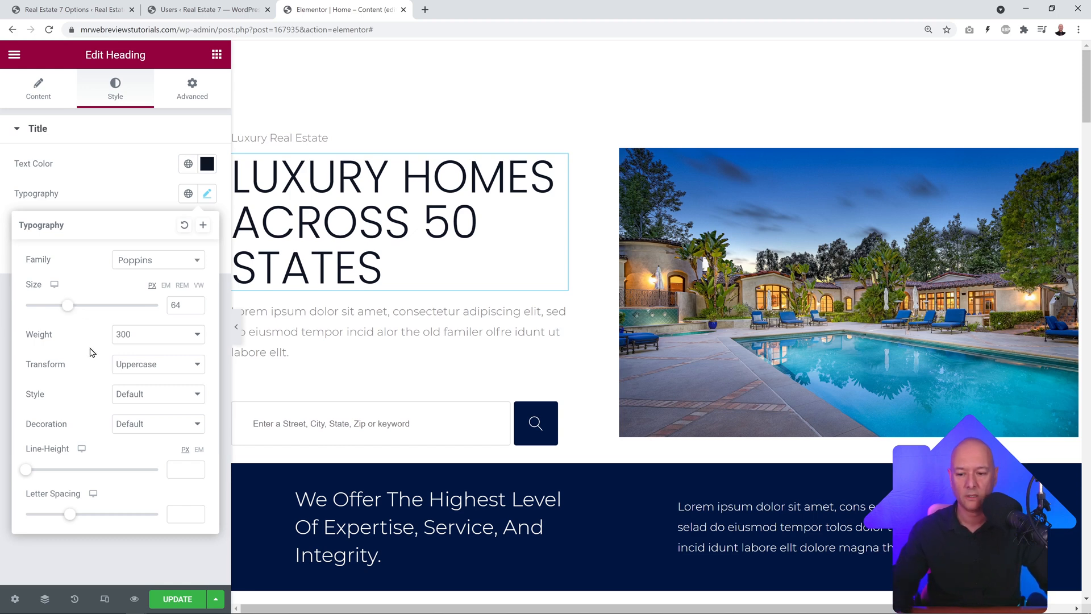
pyautogui.click(196, 337)
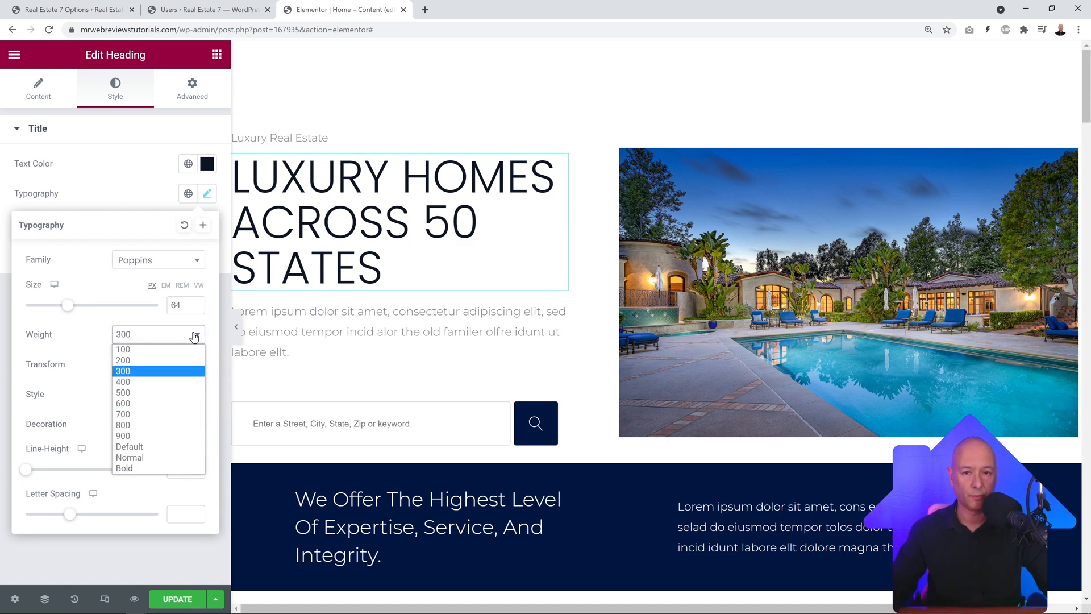
pyautogui.click(149, 436)
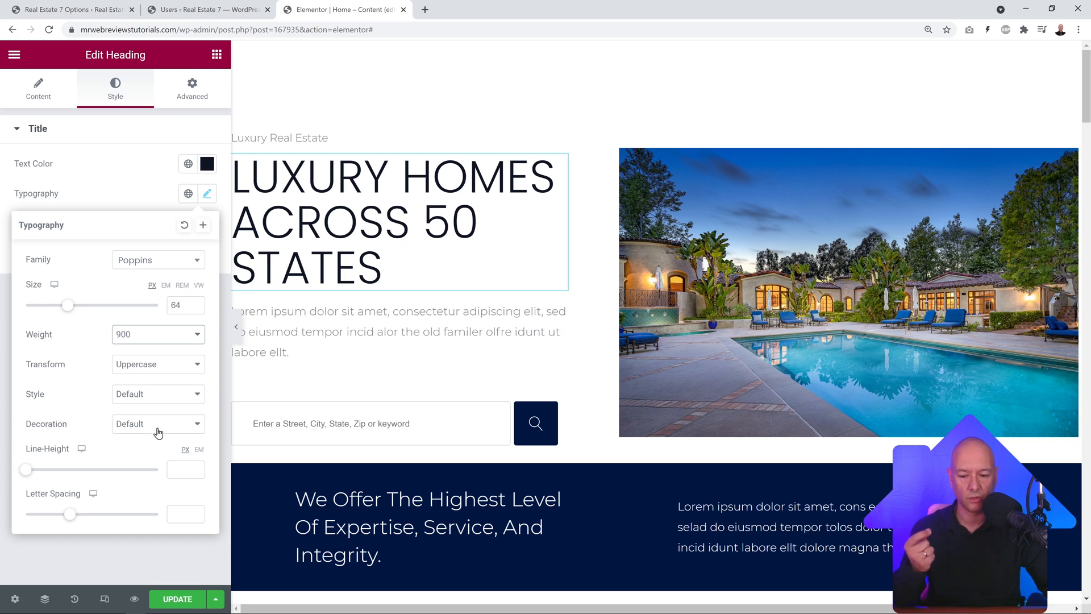
# Step: Change the hero heading's HTML tag to span so it shows in heavy bold Poppins
pyautogui.click(119, 179)
pyautogui.click(32, 94)
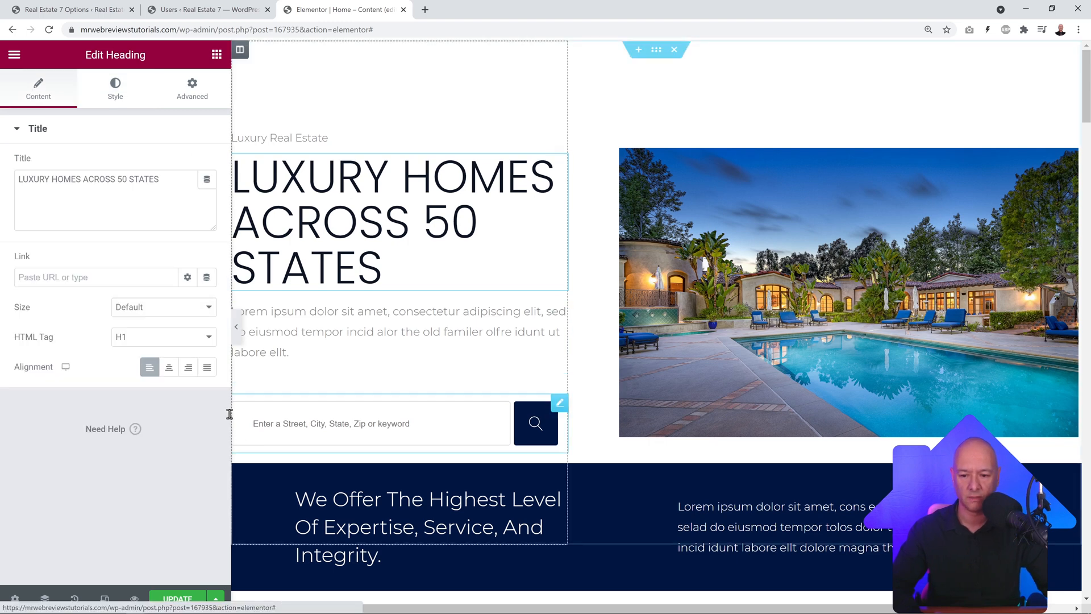
pyautogui.click(209, 341)
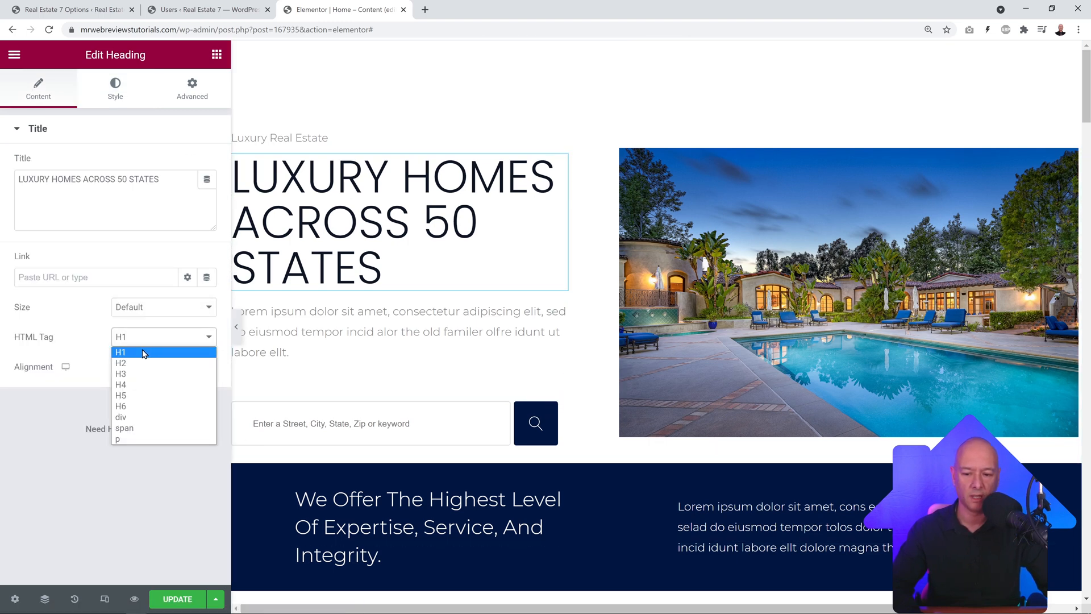
pyautogui.click(138, 429)
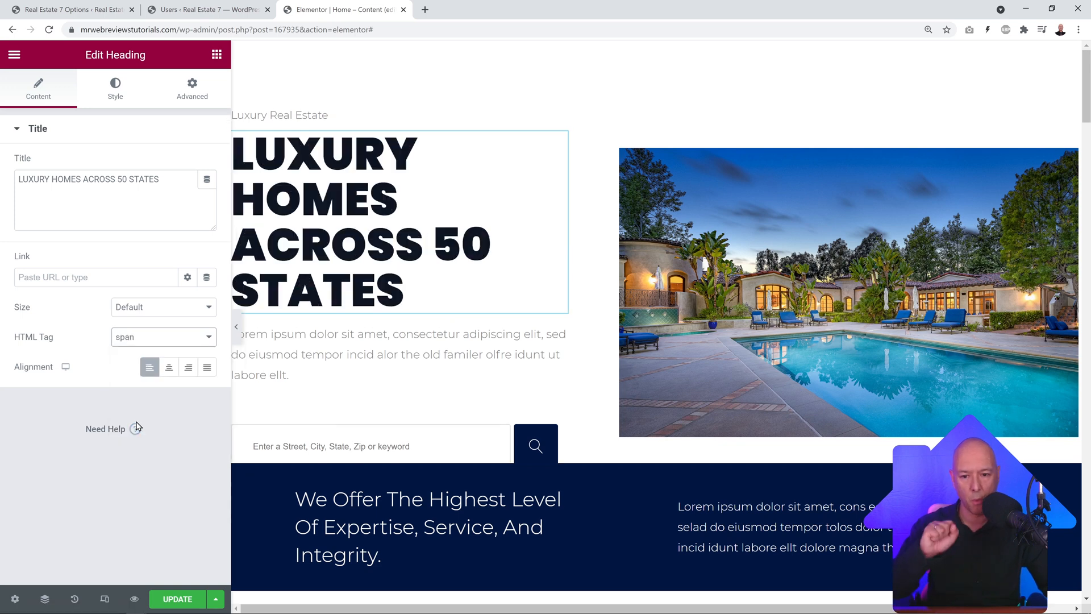
pyautogui.click(115, 90)
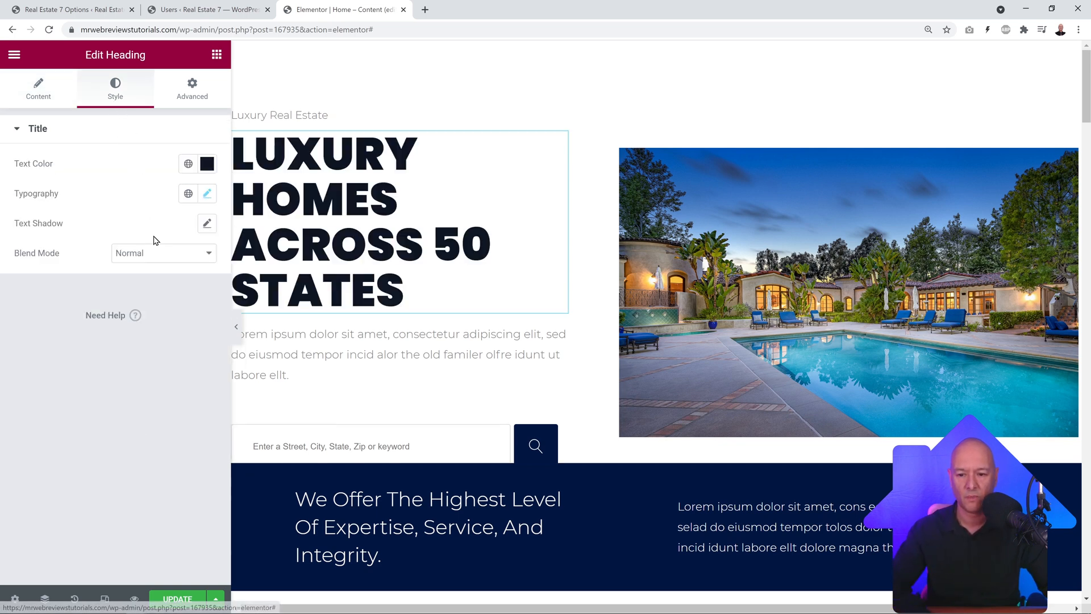
# Step: Try other weights and transforms, then set the hero heading to weight 900 and Uppercase
pyautogui.click(207, 193)
pyautogui.click(193, 336)
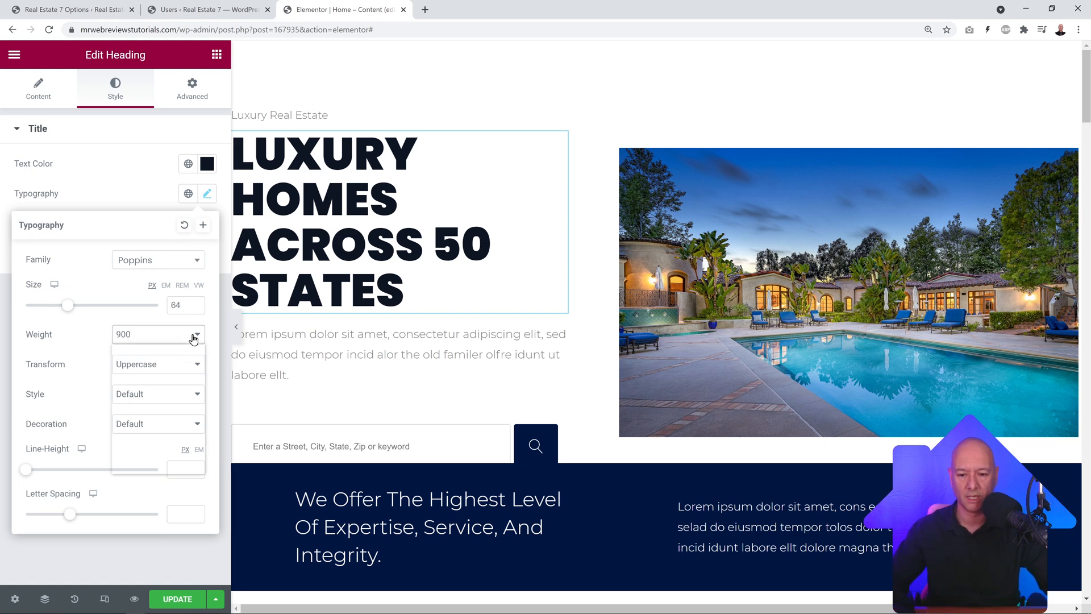
pyautogui.click(155, 404)
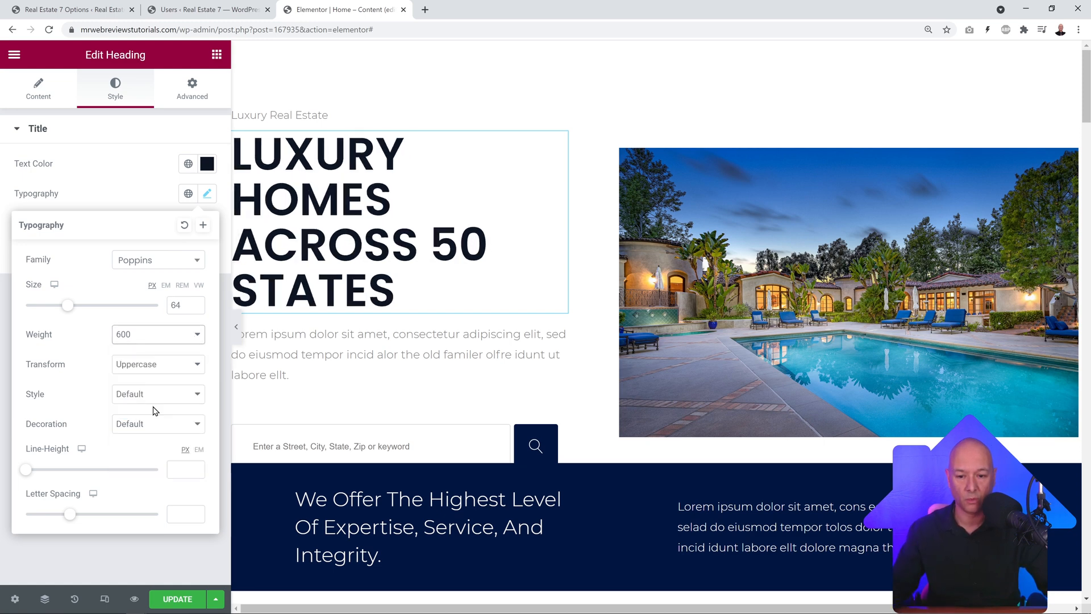
pyautogui.click(184, 341)
pyautogui.click(154, 414)
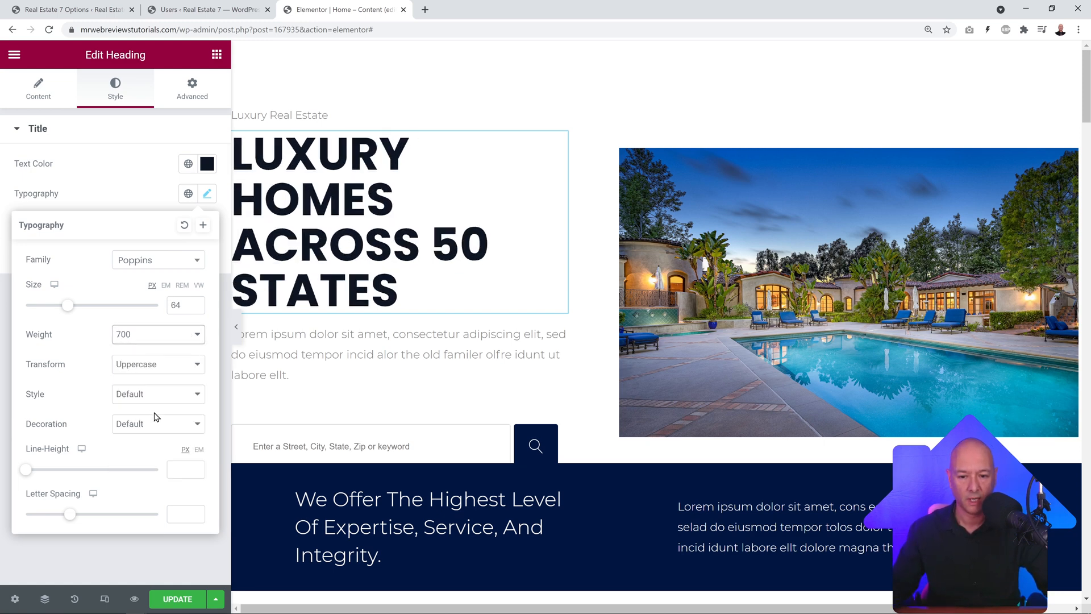
pyautogui.click(175, 340)
pyautogui.click(149, 436)
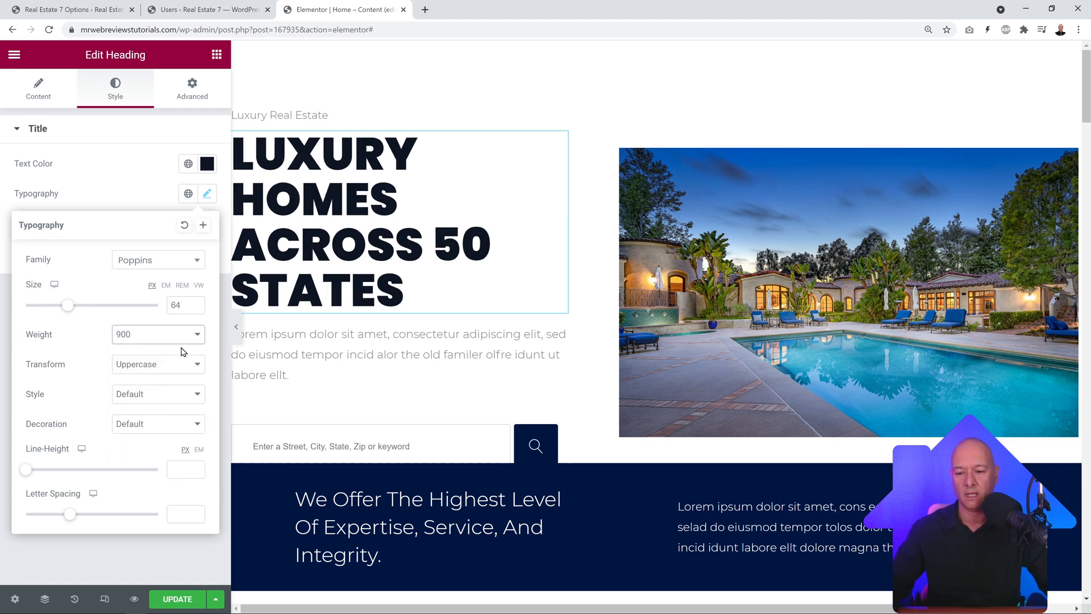
pyautogui.click(189, 367)
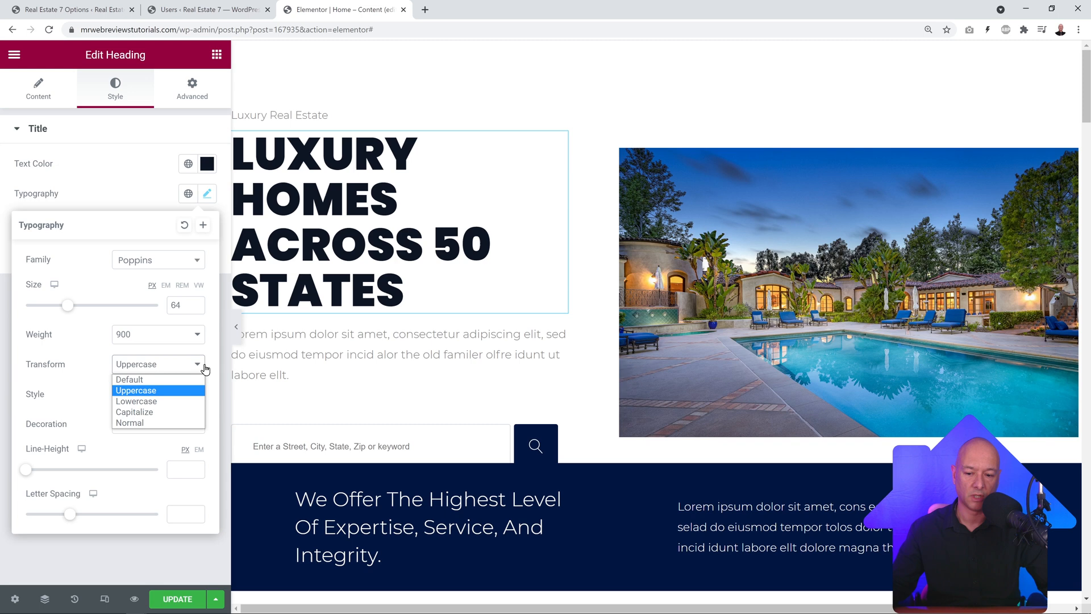
pyautogui.click(168, 412)
pyautogui.click(170, 369)
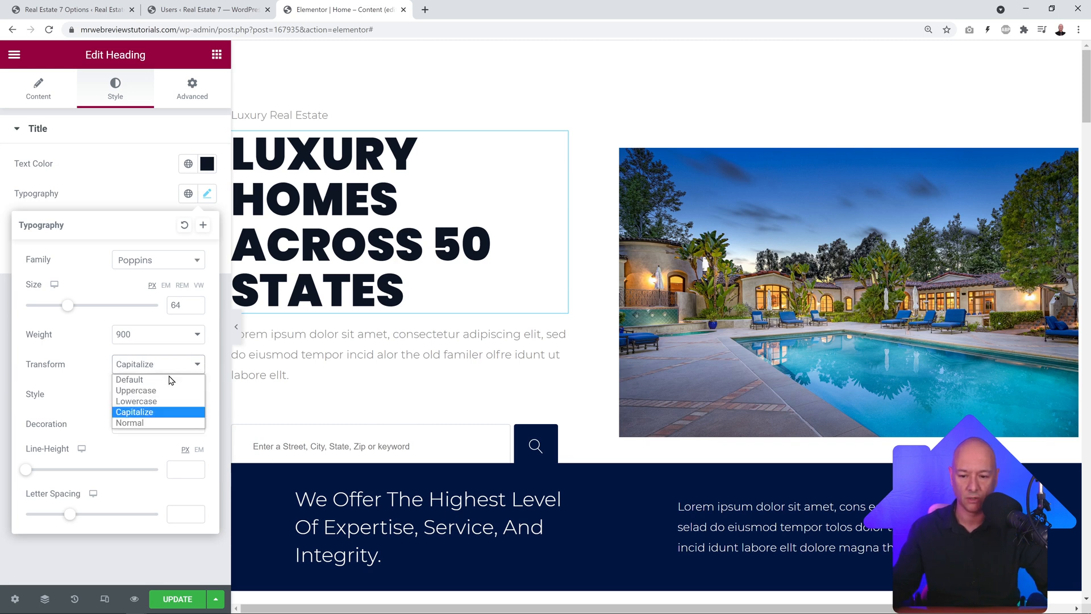
pyautogui.click(168, 388)
# Step: Give the heading a 72 px line height and -0.2 letter spacing, with no underline
pyautogui.click(180, 401)
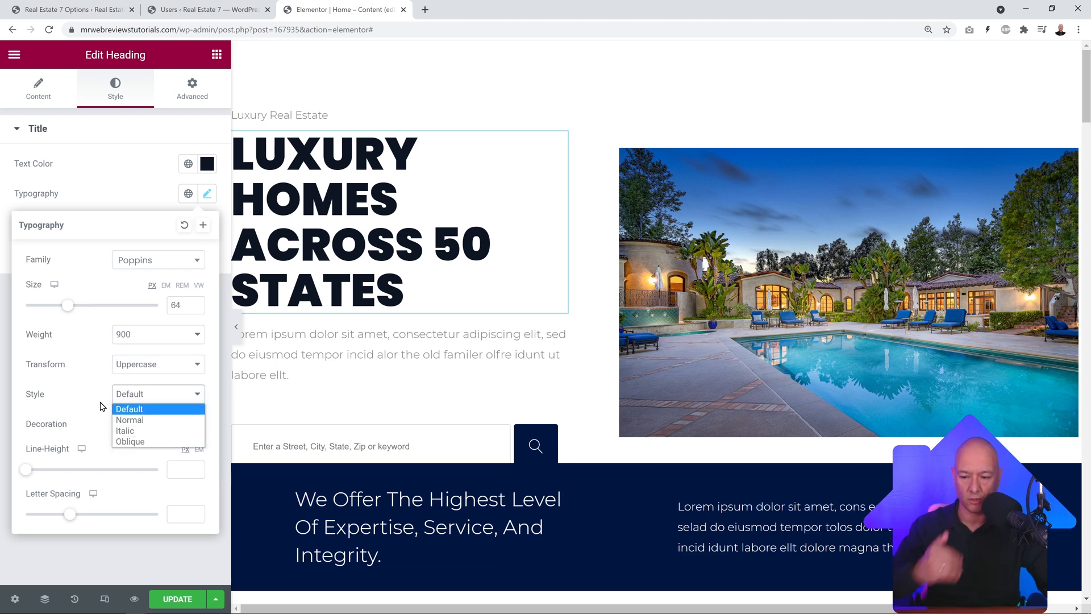
pyautogui.click(101, 404)
pyautogui.click(181, 427)
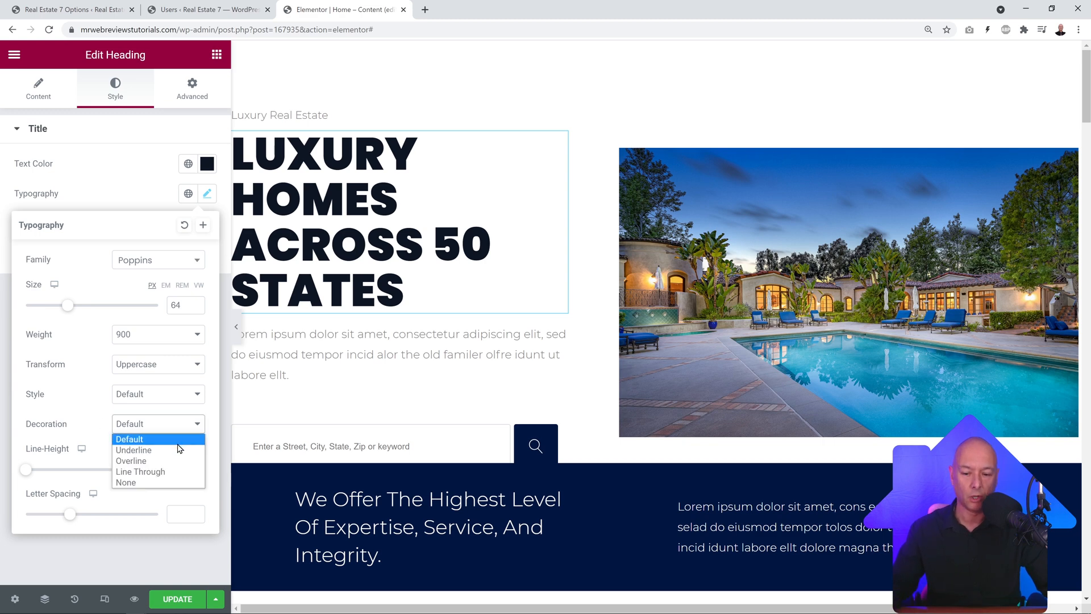
pyautogui.click(134, 450)
pyautogui.click(172, 425)
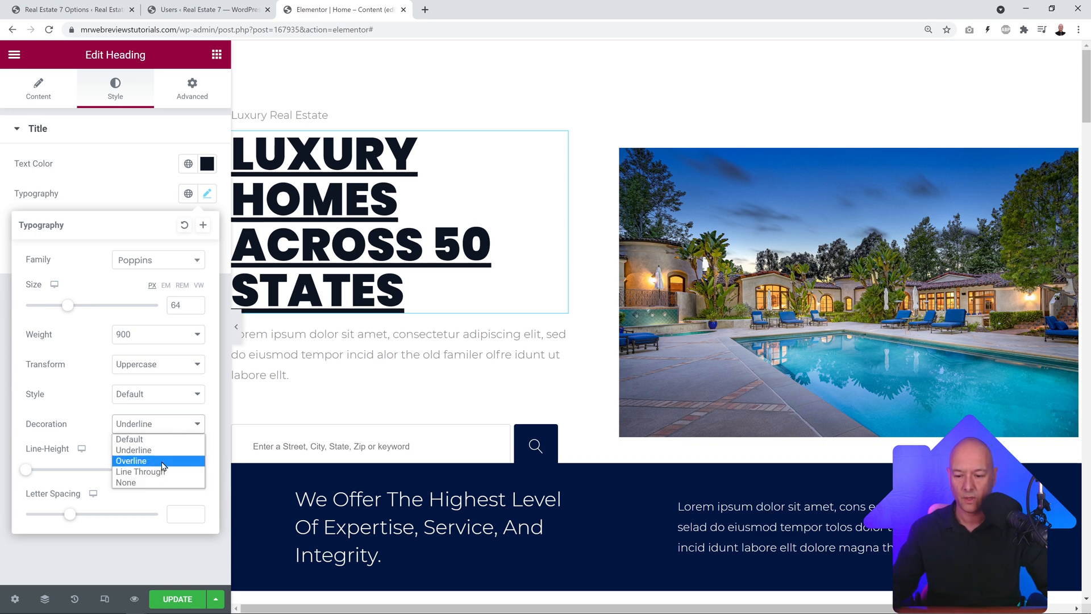
pyautogui.click(94, 415)
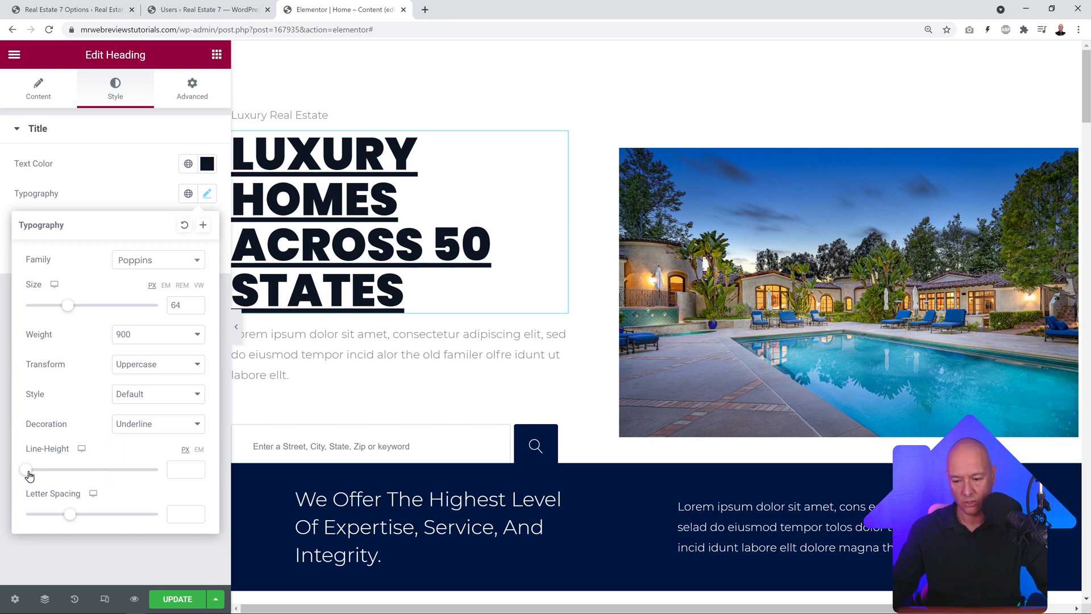
pyautogui.moveTo(30, 475); pyautogui.dragTo(122, 479)
pyautogui.click(189, 431)
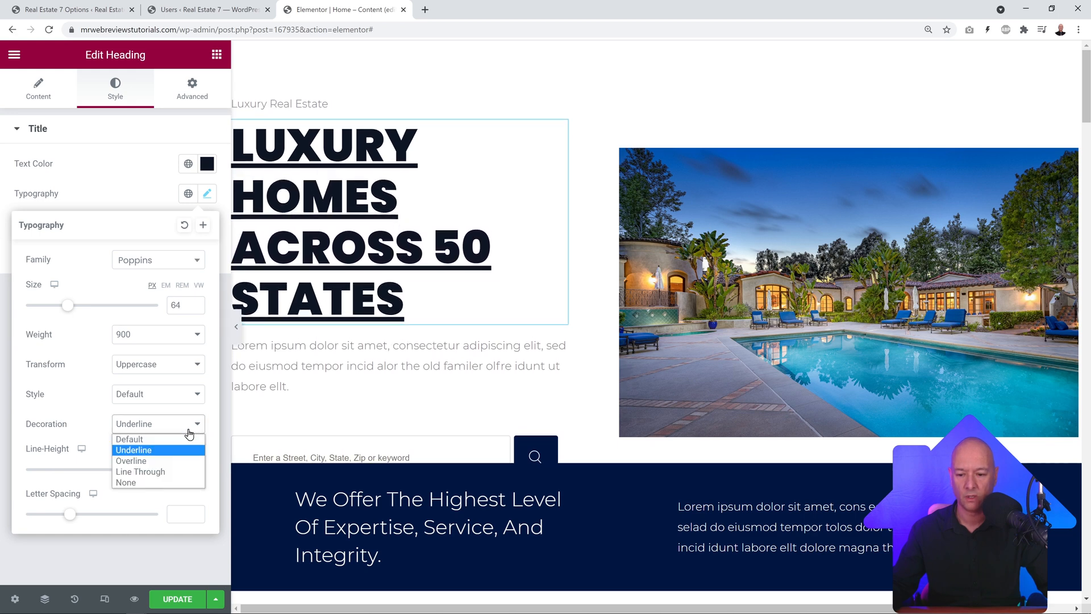
pyautogui.click(164, 440)
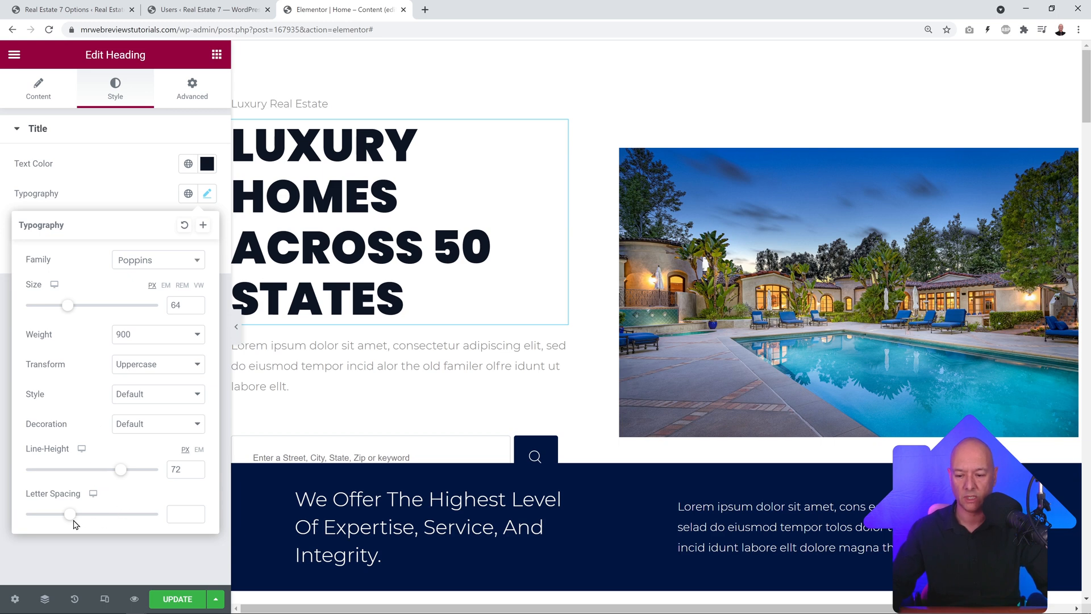
pyautogui.moveTo(73, 524)
pyautogui.mouseDown()
pyautogui.moveTo(126, 523)
pyautogui.moveTo(78, 527)
pyautogui.moveTo(78, 511)
pyautogui.mouseUp()
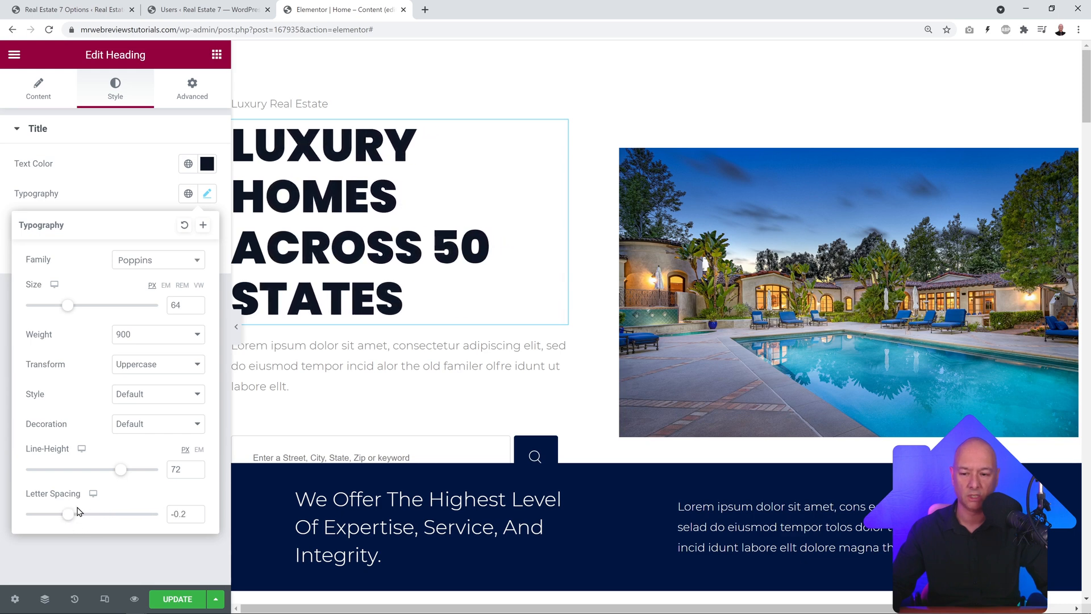
pyautogui.click(117, 181)
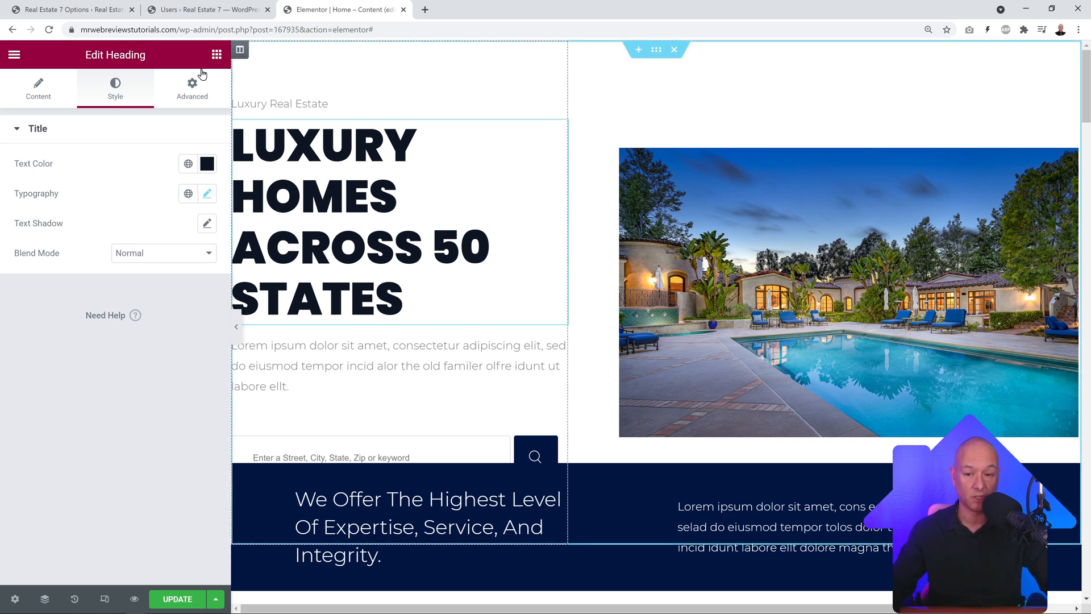
# Step: Try 50 px padding on the heading, remove it again, and expand the Background section
pyautogui.click(191, 97)
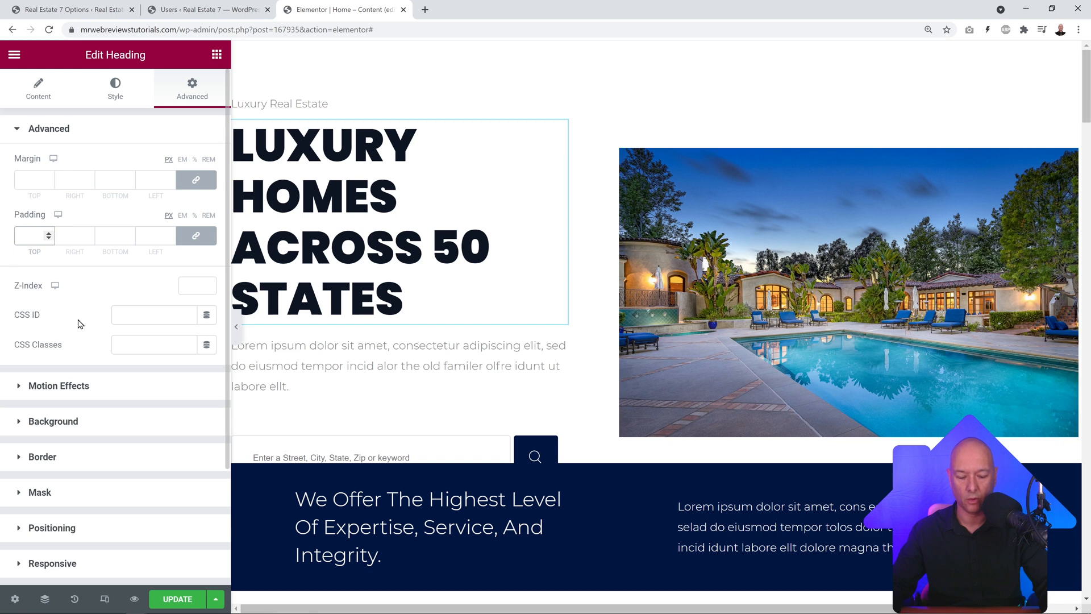
pyautogui.write('50')
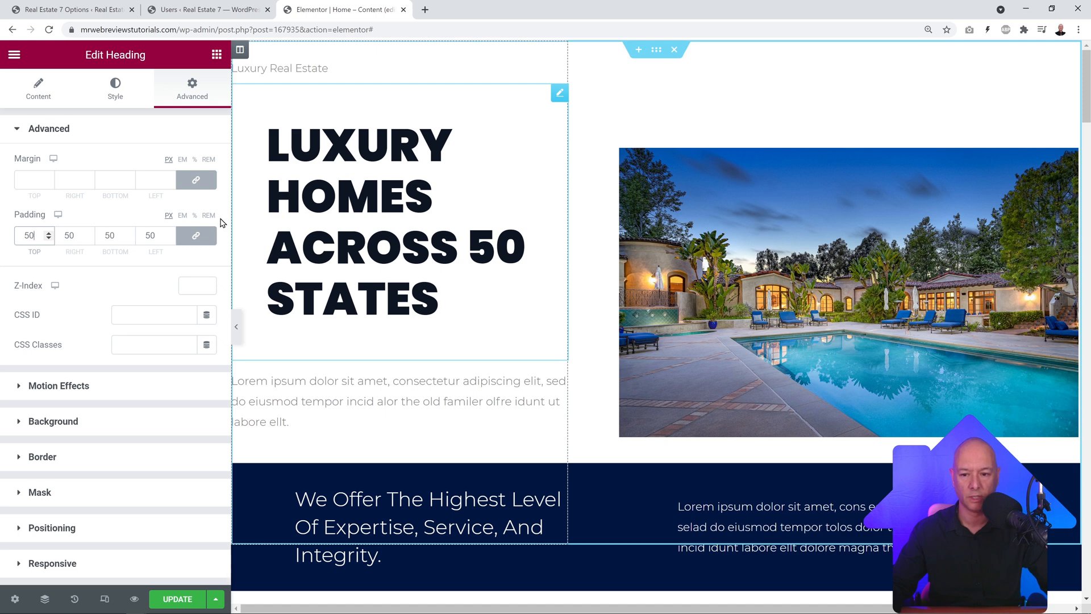
pyautogui.moveTo(35, 235); pyautogui.dragTo(8, 240)
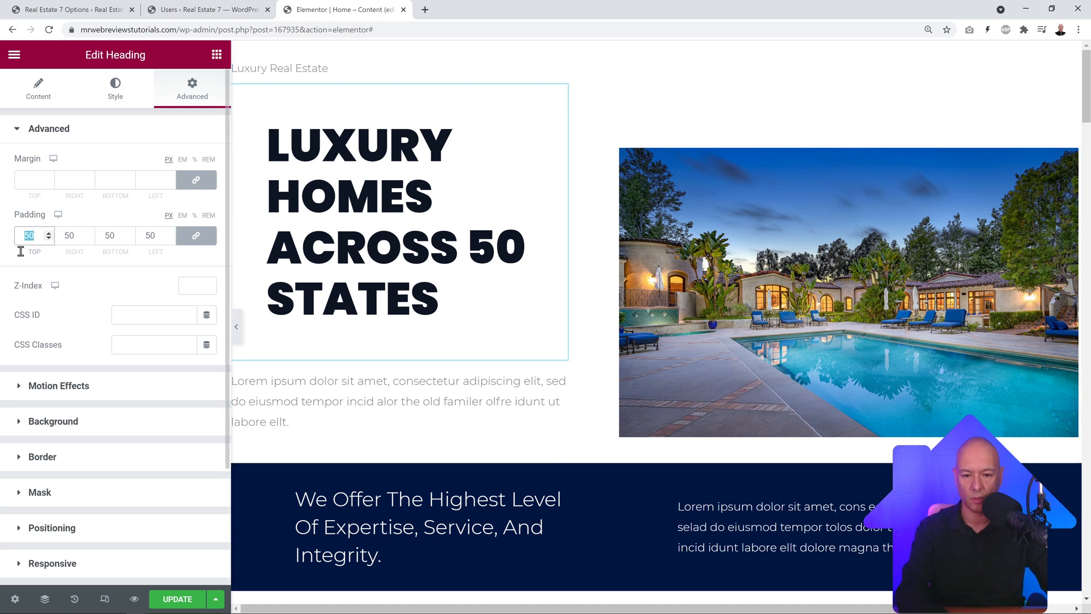
pyautogui.press('BackSpace')
pyautogui.scroll(-3, 87, 296)
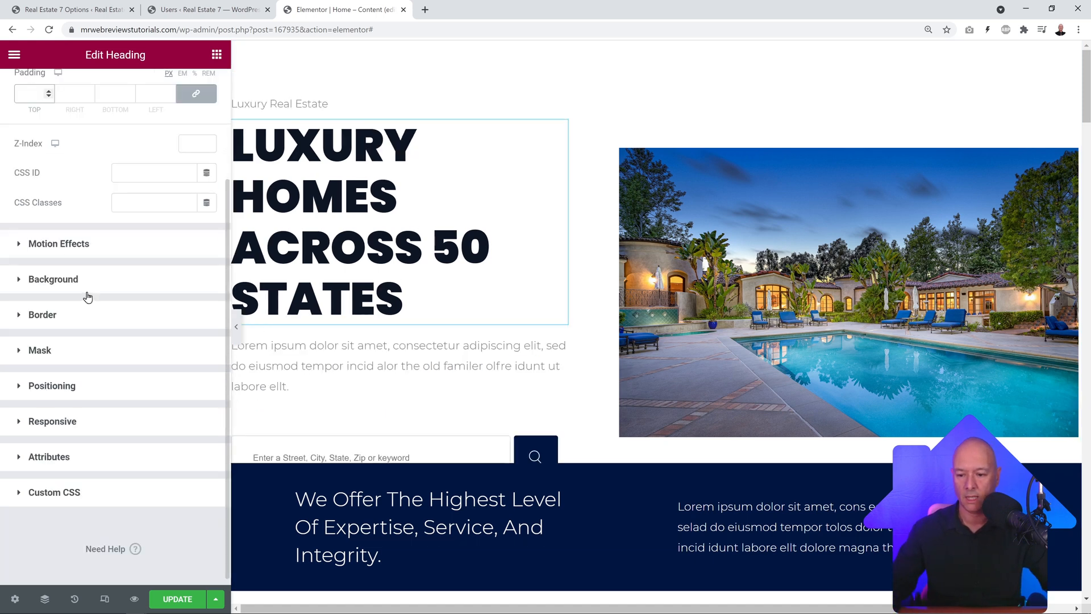
pyautogui.click(57, 279)
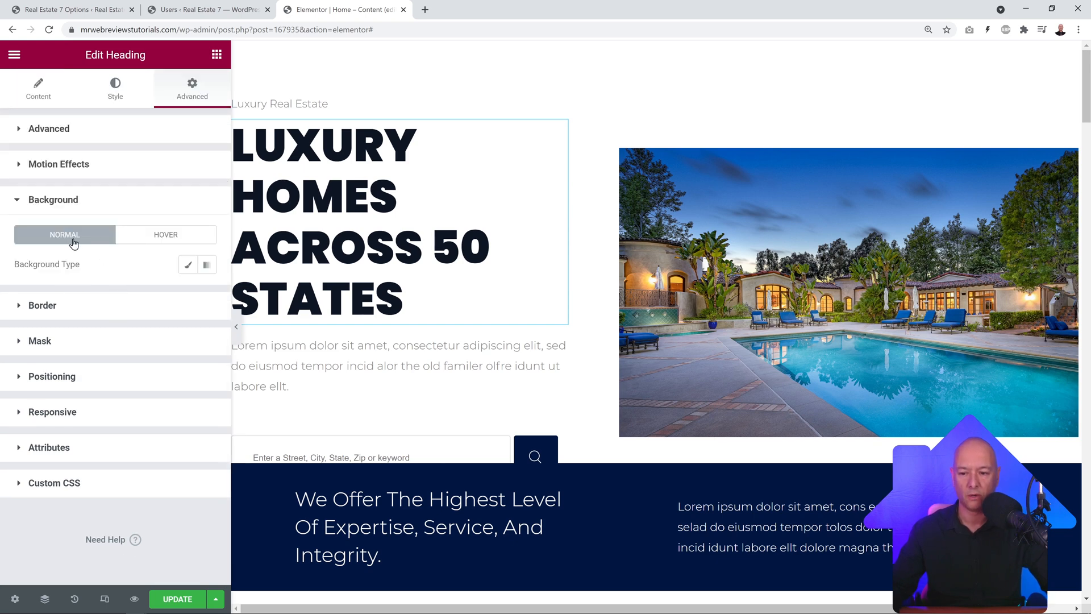
# Step: Give the hero heading a Classic light grey background colour
pyautogui.click(187, 265)
pyautogui.click(207, 299)
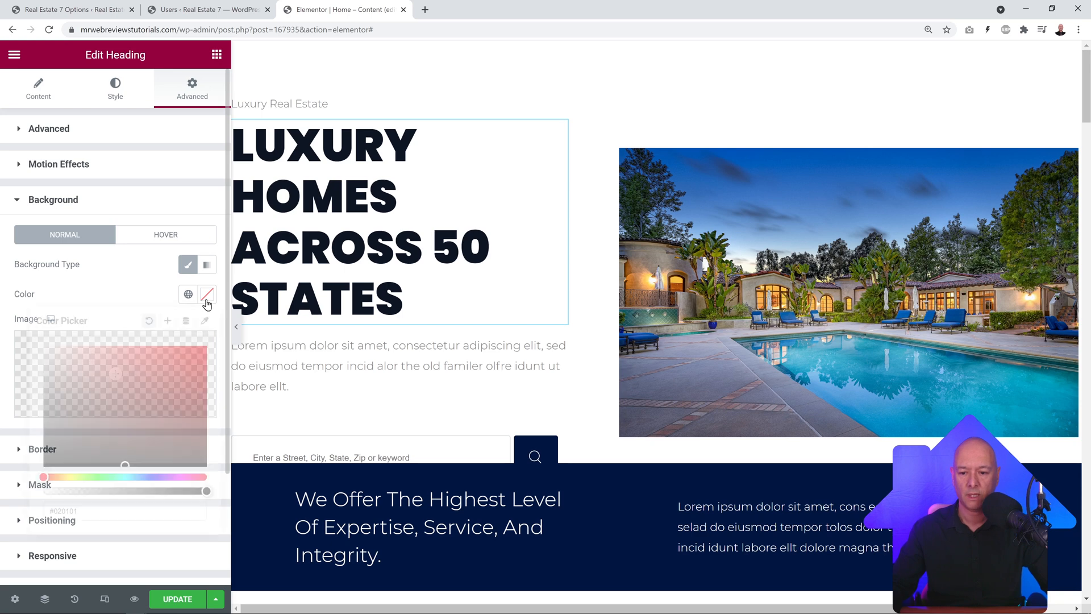
pyautogui.moveTo(54, 363); pyautogui.dragTo(36, 348)
pyautogui.click(85, 287)
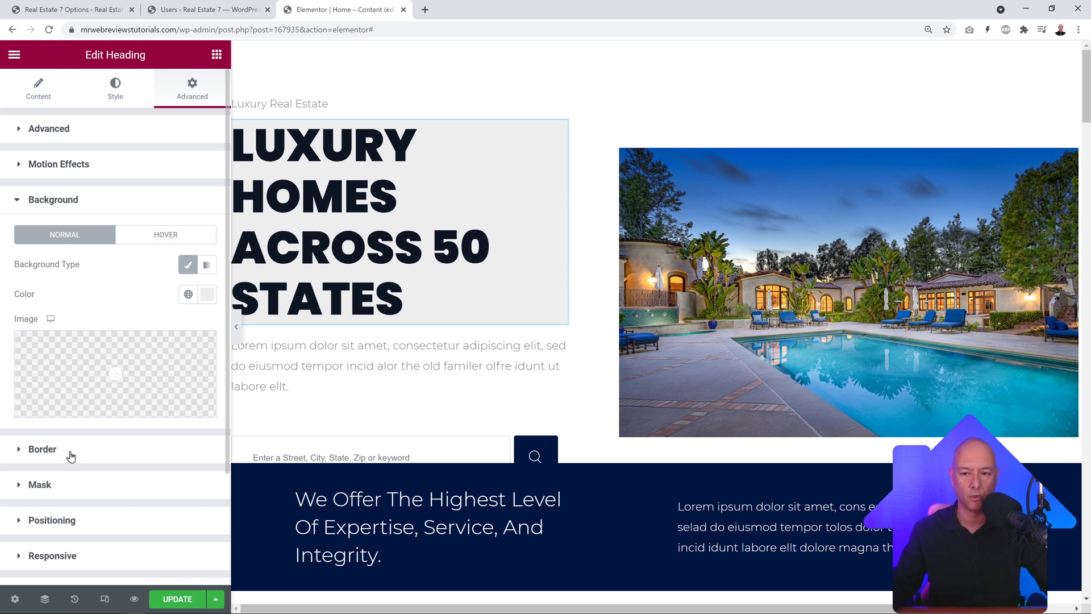
pyautogui.click(132, 101)
pyautogui.click(36, 96)
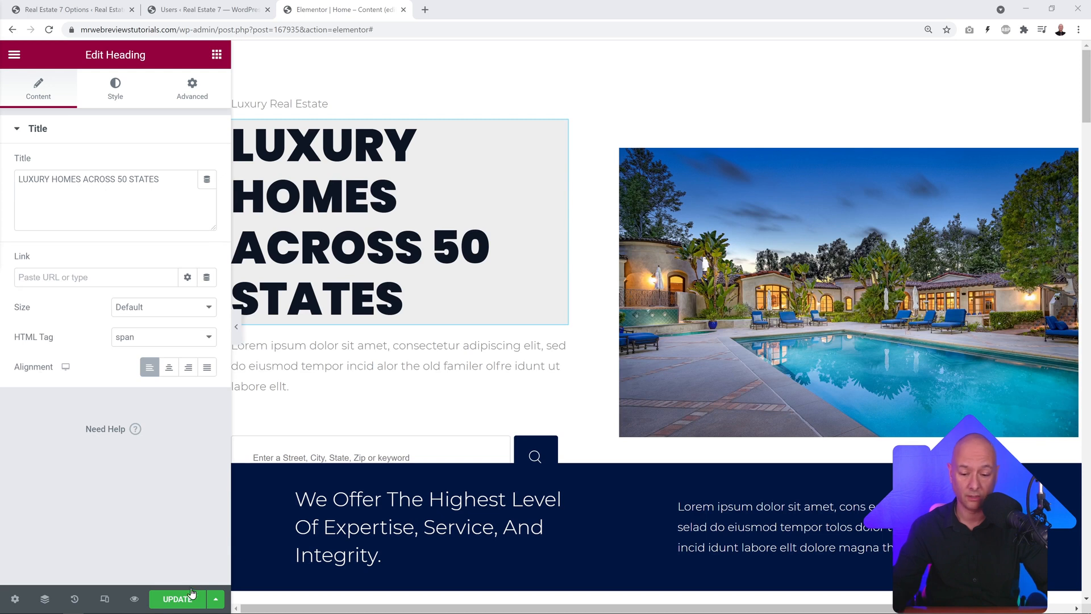
# Step: Save the page with UPDATE and open the pool photo's image settings
pyautogui.click(187, 596)
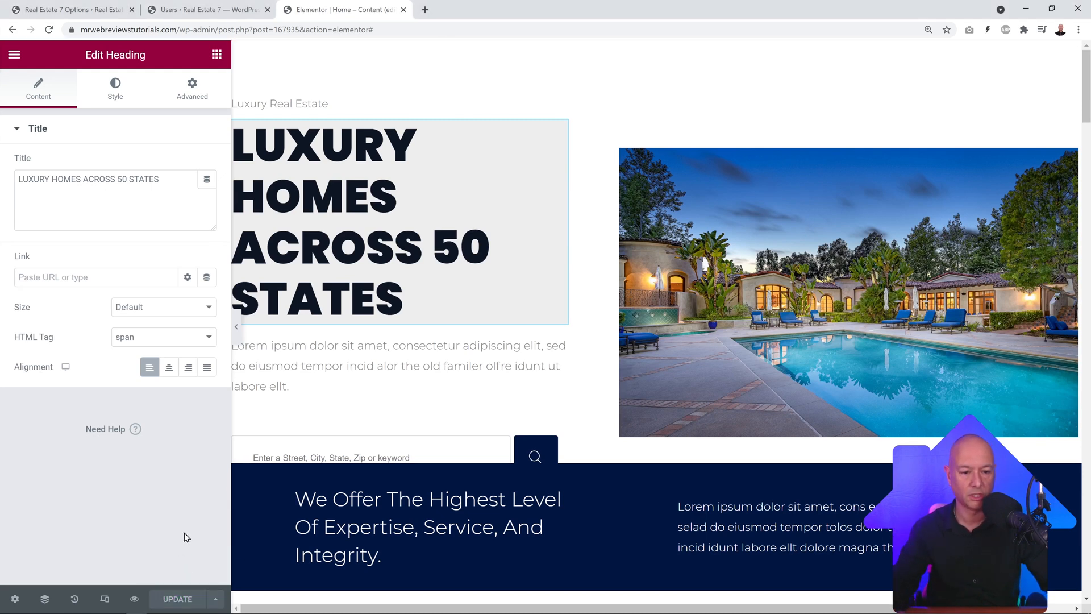
pyautogui.scroll(-1, 598, 268)
pyautogui.scroll(1, 594, 280)
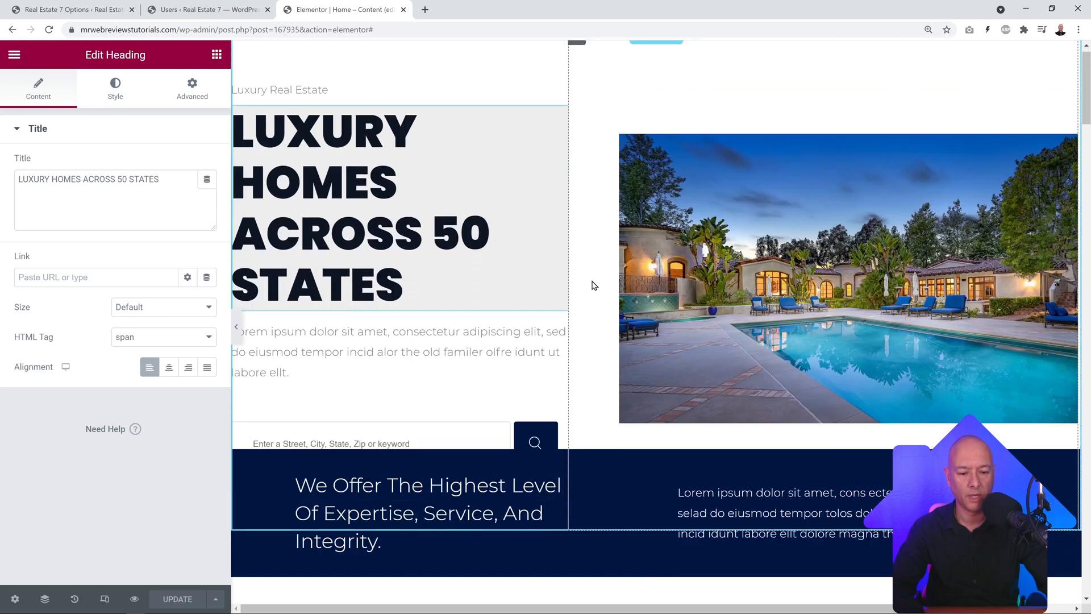
pyautogui.click(1070, 161)
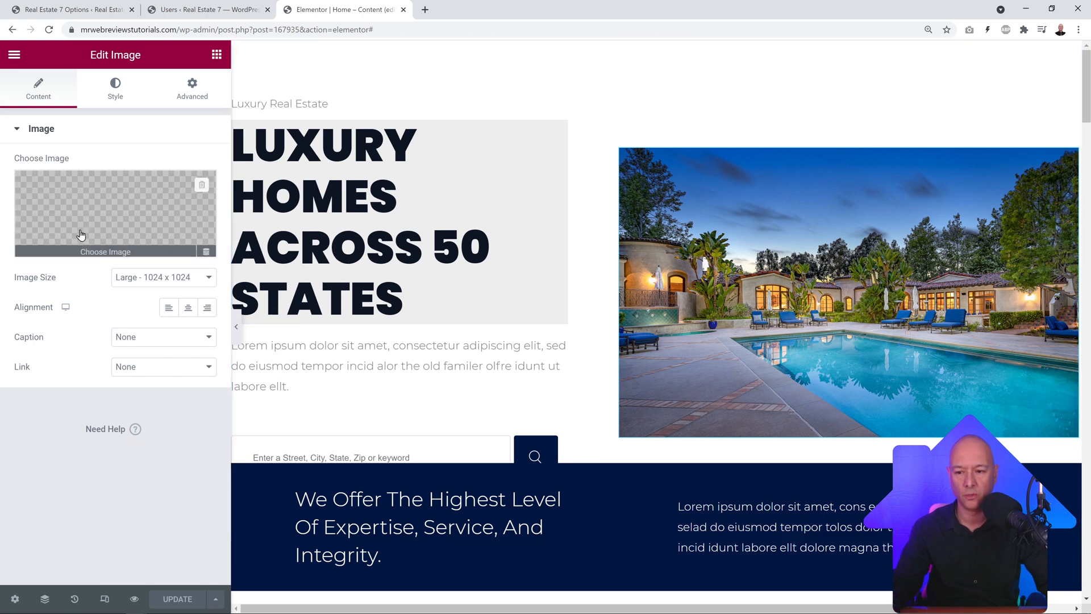
# Step: Replace the hero image with 114619_california-malibuestate-01.jpg from the Media Library
pyautogui.click(113, 211)
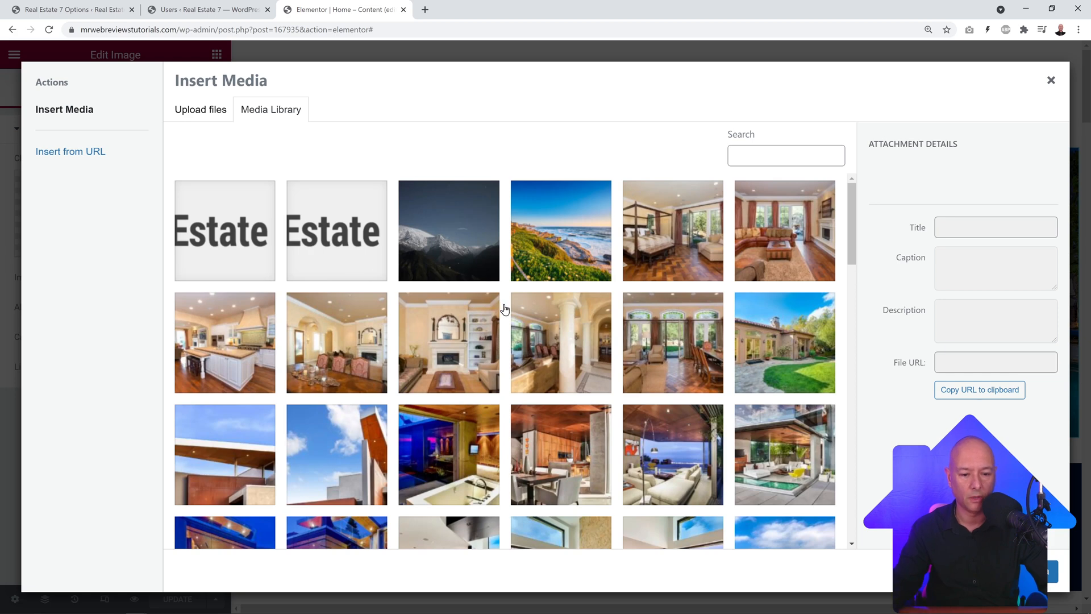
pyautogui.click(1050, 80)
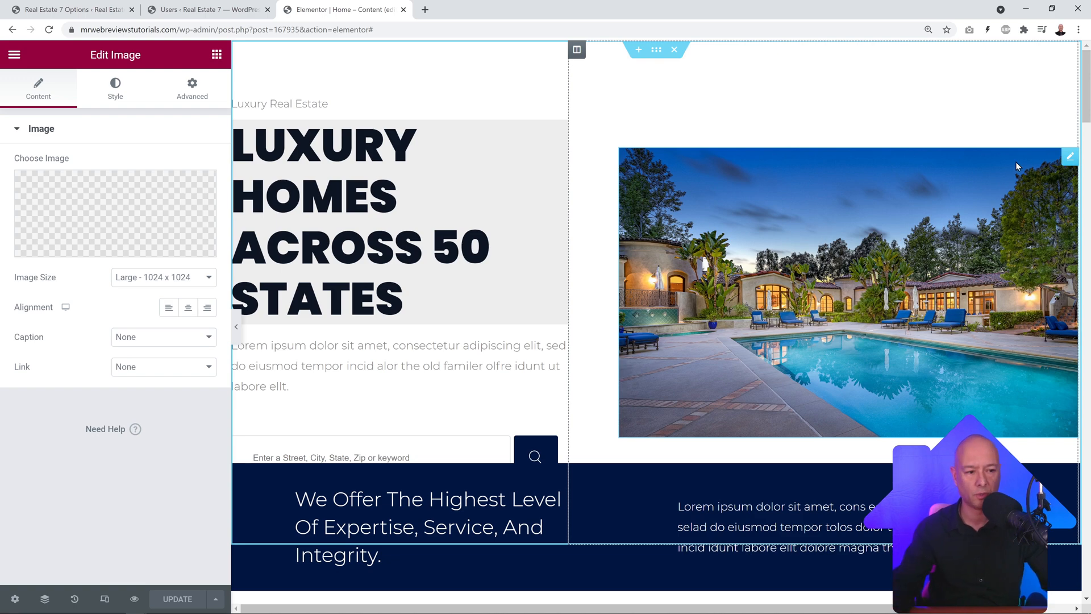
pyautogui.click(86, 221)
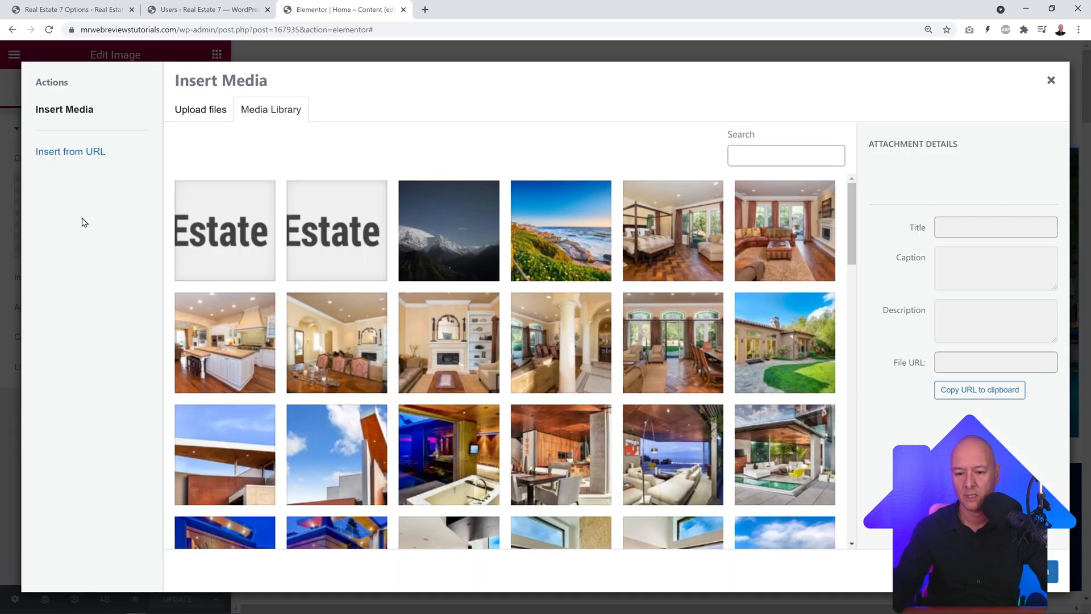
pyautogui.scroll(-5, 453, 348)
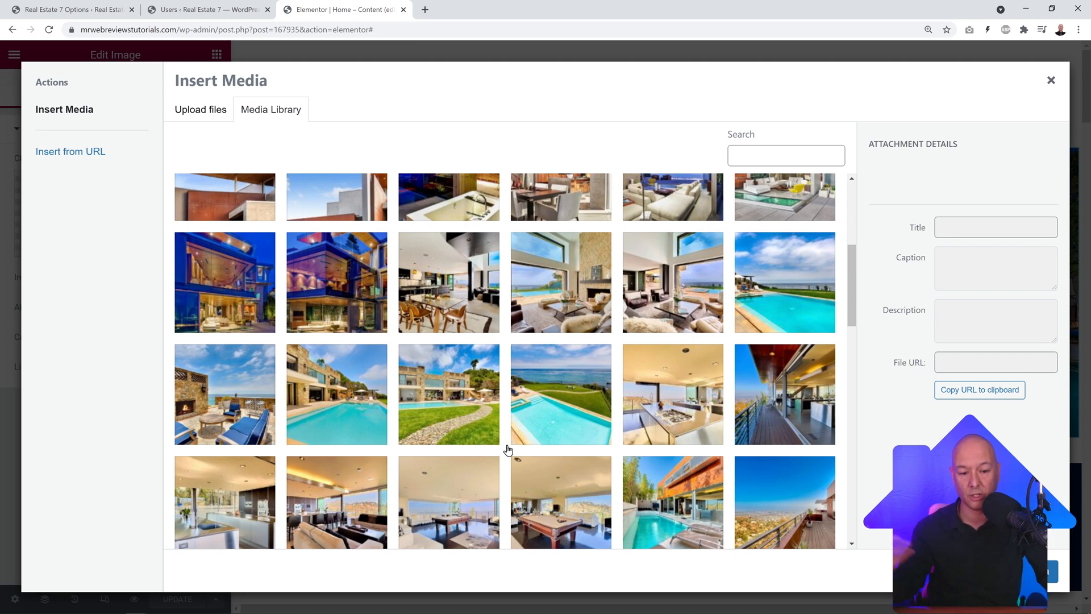
pyautogui.click(750, 282)
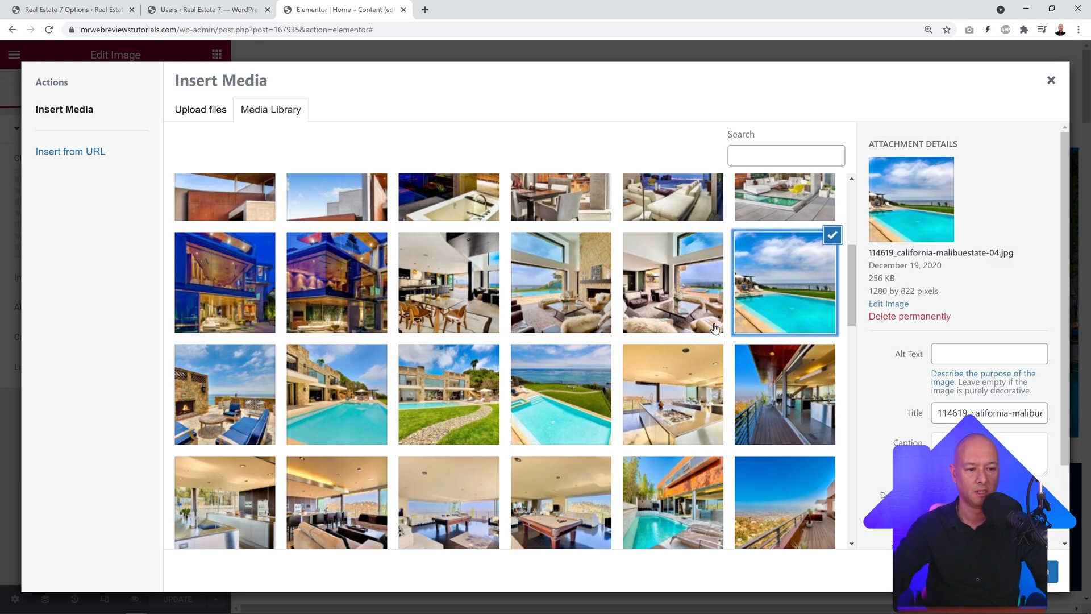
pyautogui.click(368, 364)
pyautogui.click(427, 396)
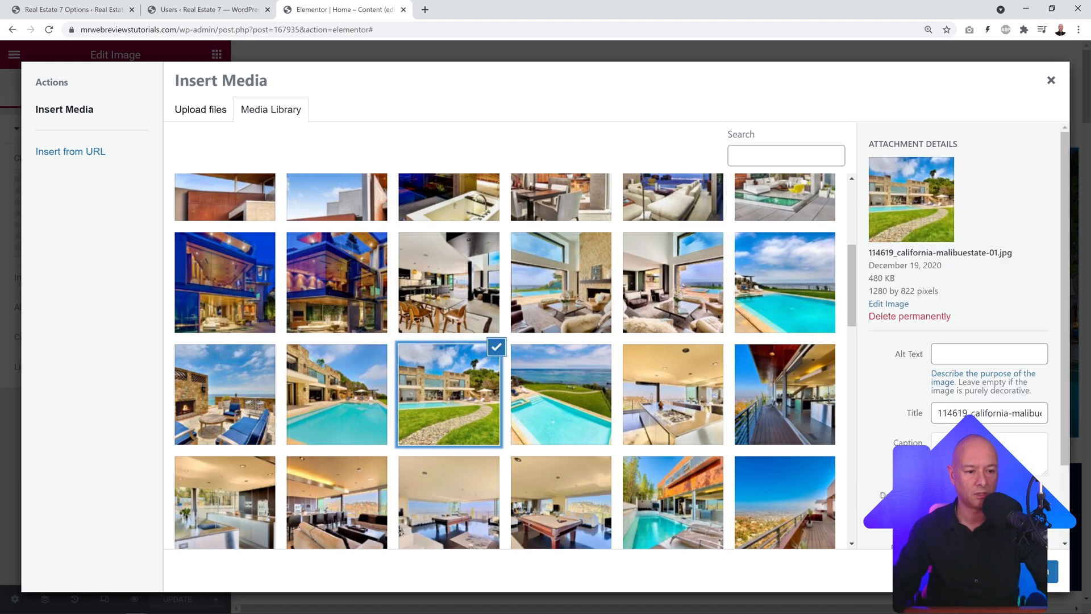
pyautogui.click(1018, 571)
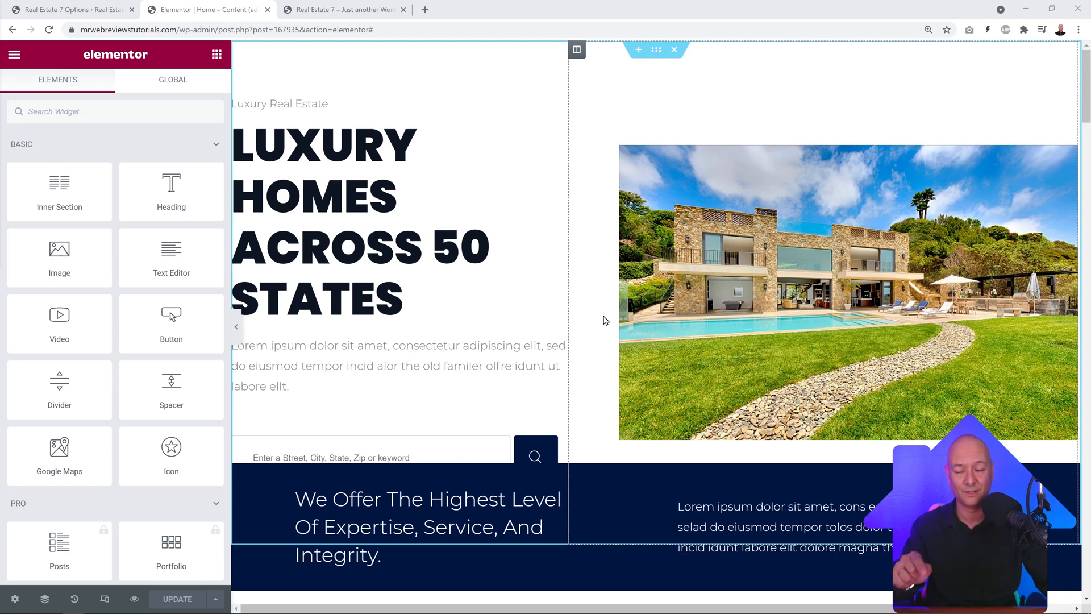
# Step: Inspect the dark banner's paragraph text and expertise heading title
pyautogui.scroll(-3, 605, 320)
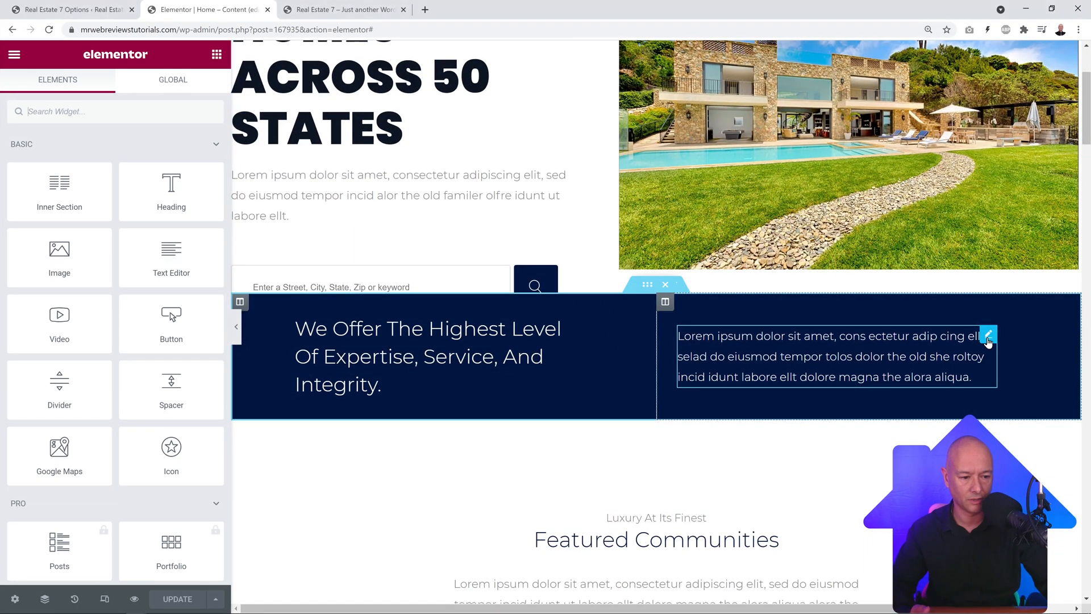
pyautogui.click(988, 337)
pyautogui.moveTo(192, 334)
pyautogui.mouseDown()
pyautogui.moveTo(35, 266)
pyautogui.moveTo(15, 240)
pyautogui.mouseUp()
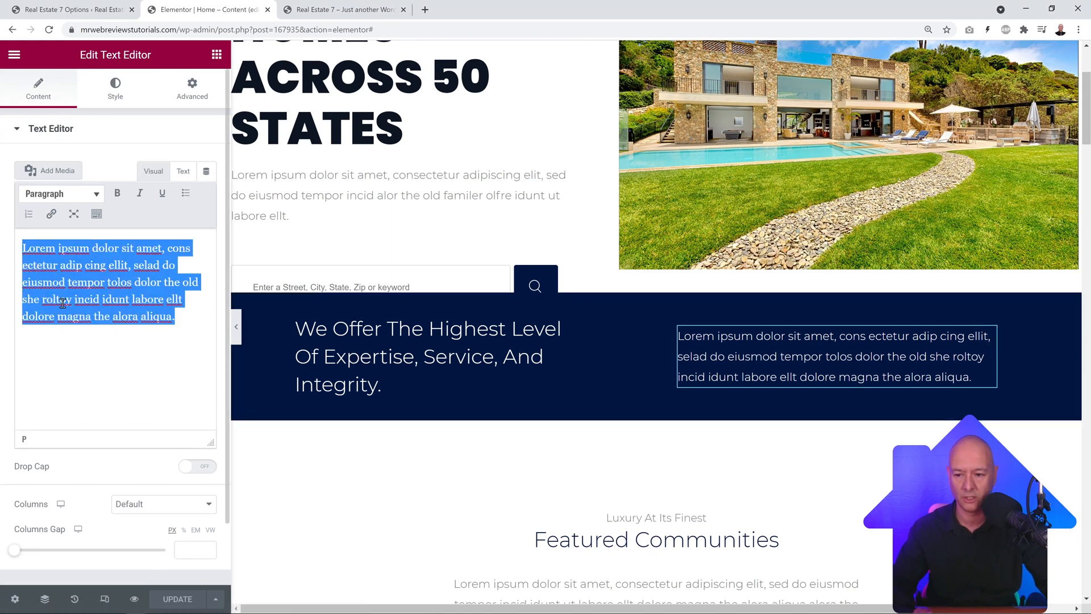
pyautogui.click(563, 319)
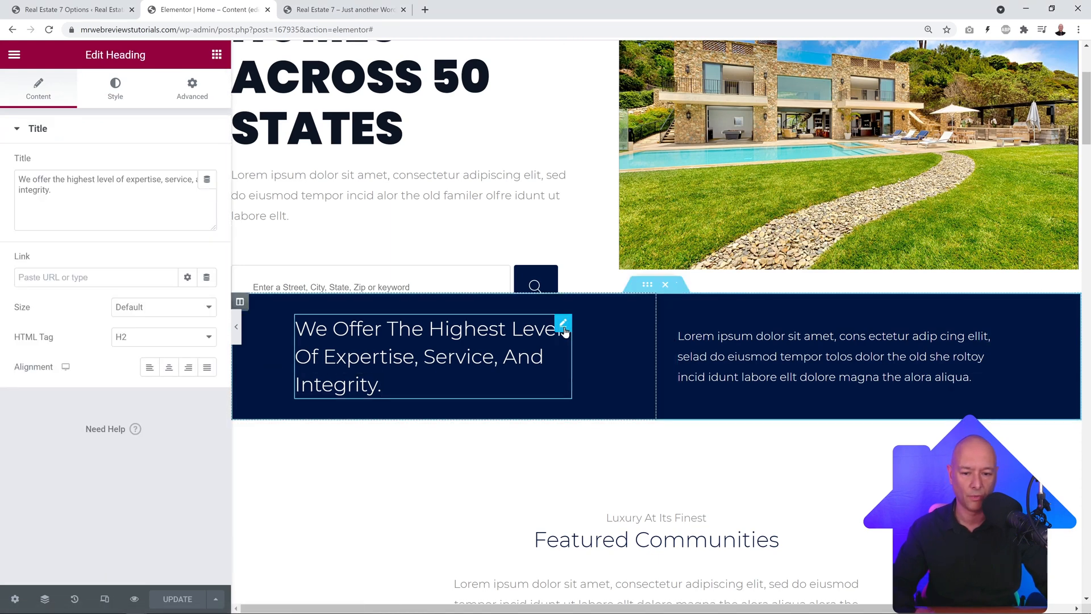
pyautogui.moveTo(67, 193); pyautogui.dragTo(32, 184)
pyautogui.hotkey('ctrl', 'a')
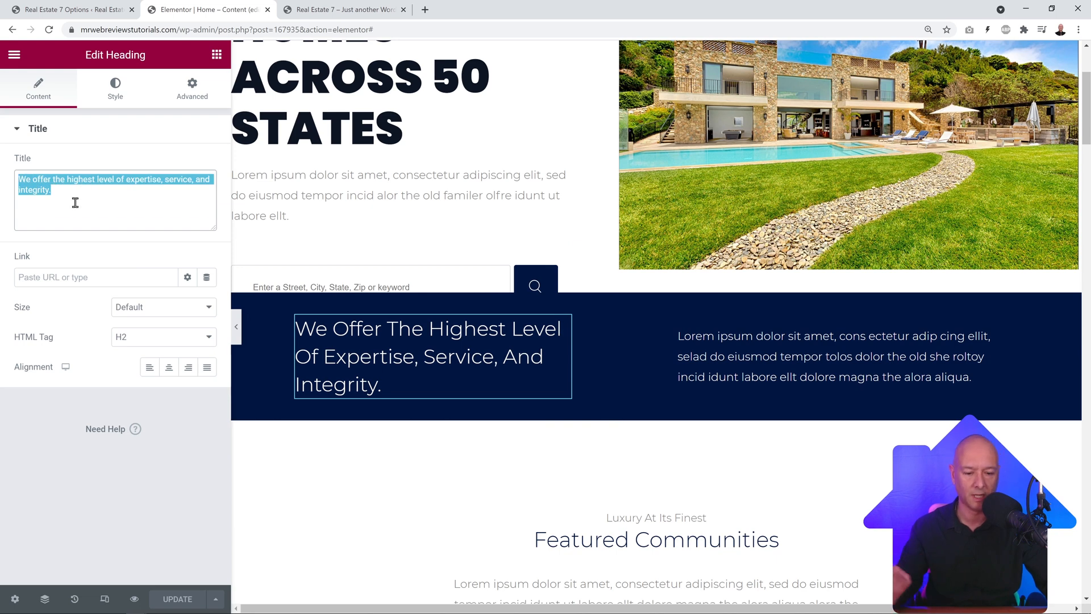
# Step: Delete the Featured Communities section from the homepage
pyautogui.scroll(-4, 441, 392)
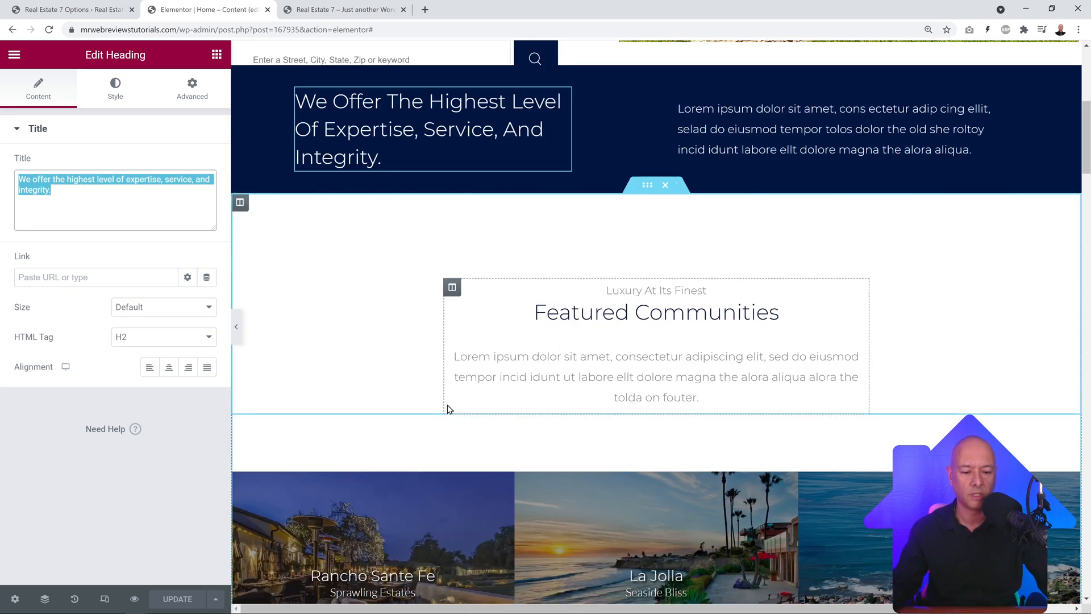
pyautogui.scroll(-2, 445, 409)
pyautogui.scroll(2, 450, 419)
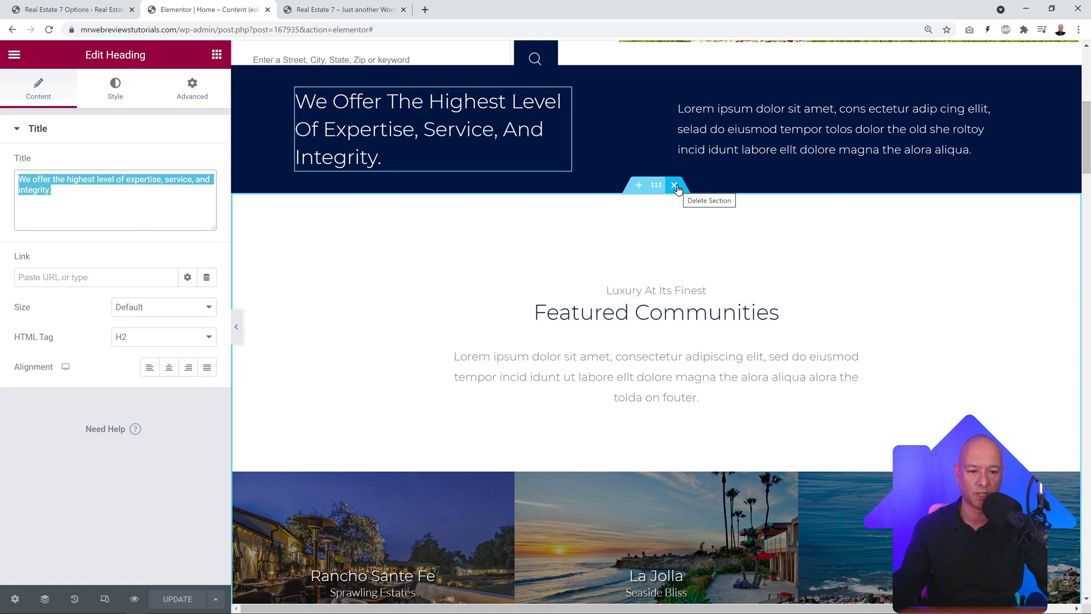
pyautogui.click(674, 186)
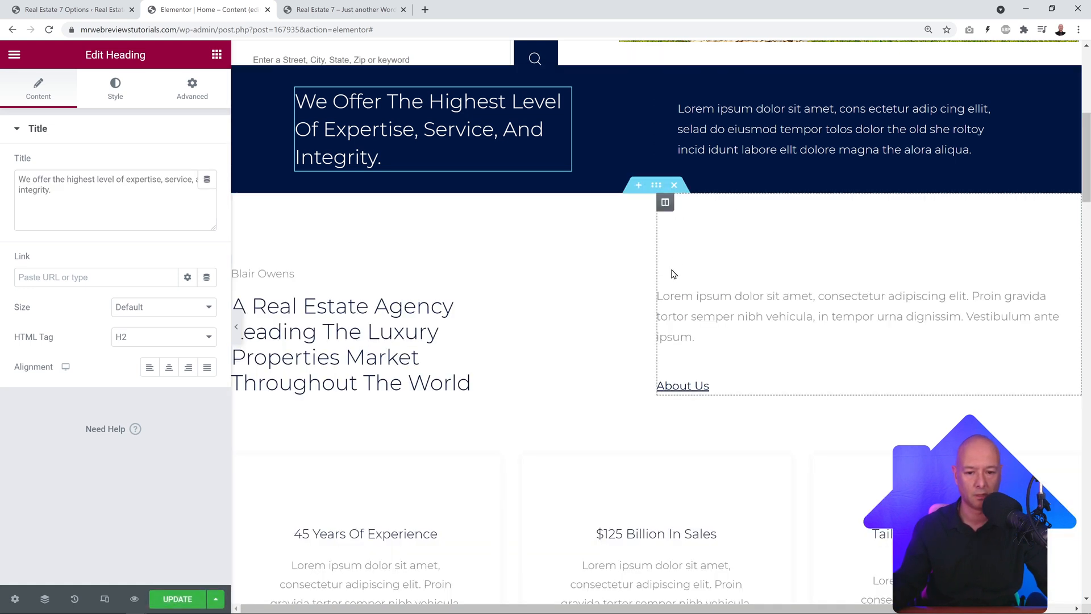
# Step: Restore the deleted section by reverting to the 'Heading Color Edited' History entry
pyautogui.scroll(-1, 608, 336)
pyautogui.scroll(4, 609, 336)
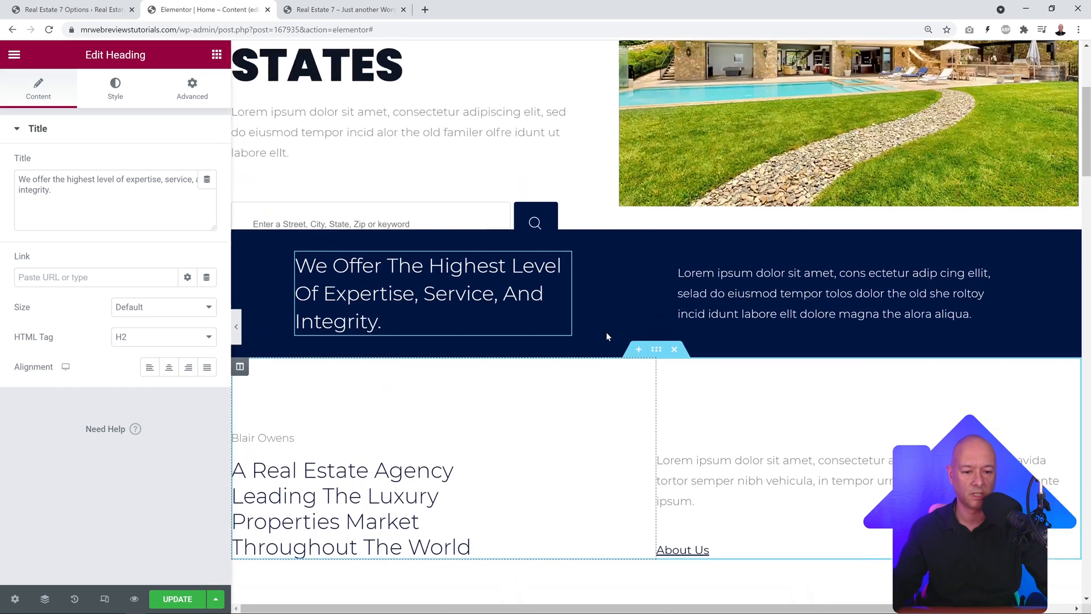
pyautogui.scroll(-2, 609, 336)
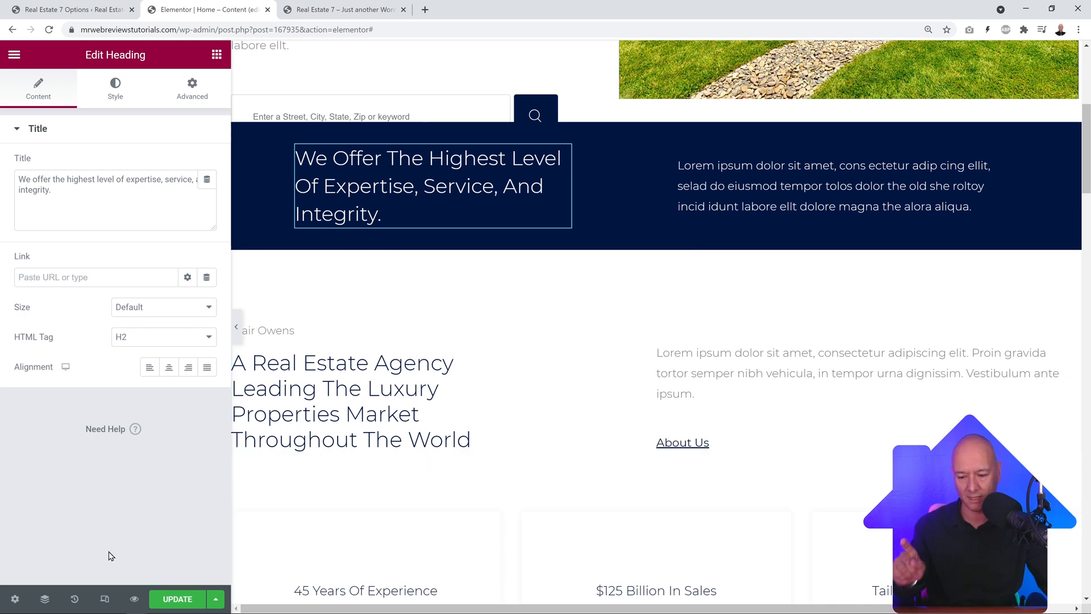
pyautogui.click(75, 600)
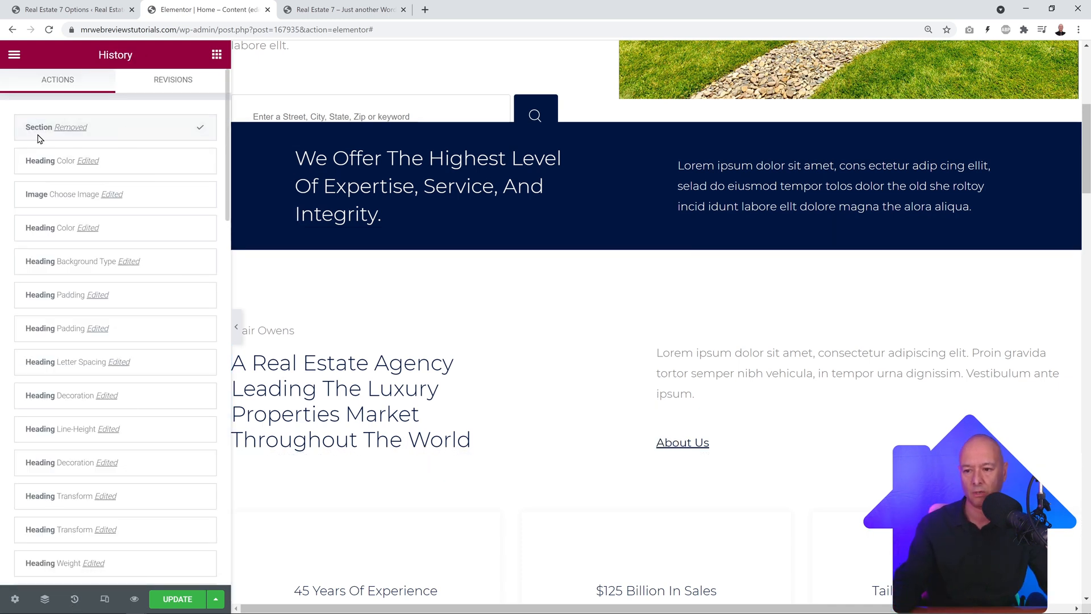
pyautogui.click(119, 166)
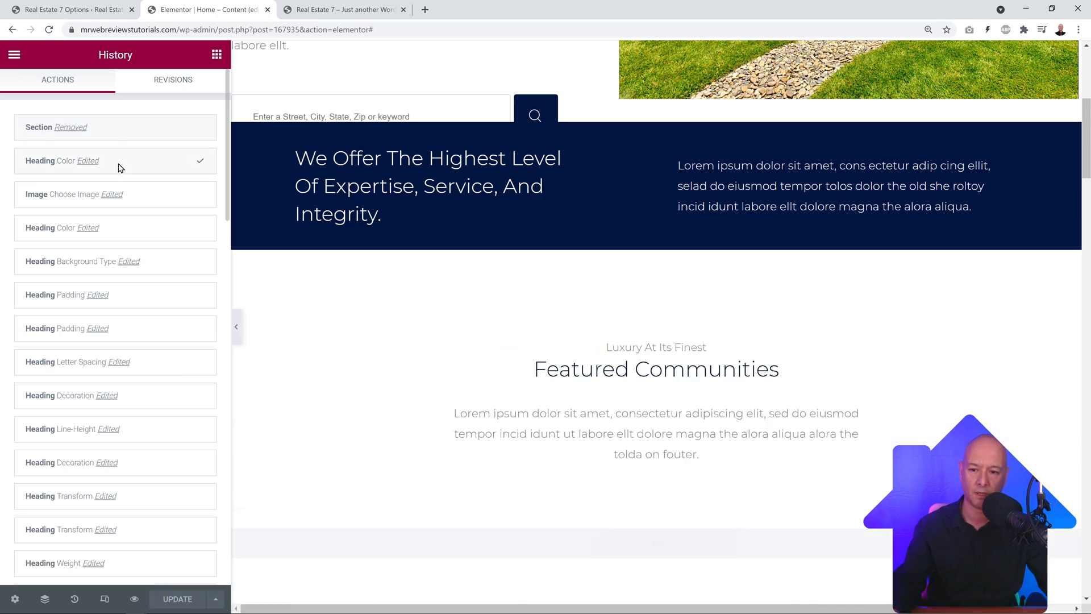
pyautogui.scroll(-8, 560, 440)
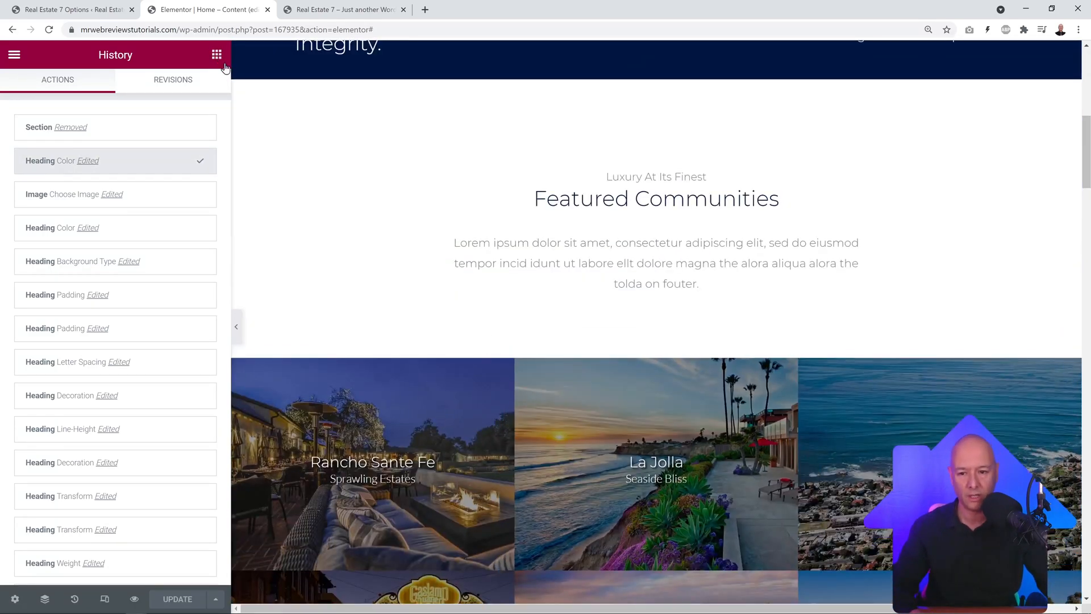
pyautogui.click(217, 54)
pyautogui.scroll(-2, 501, 328)
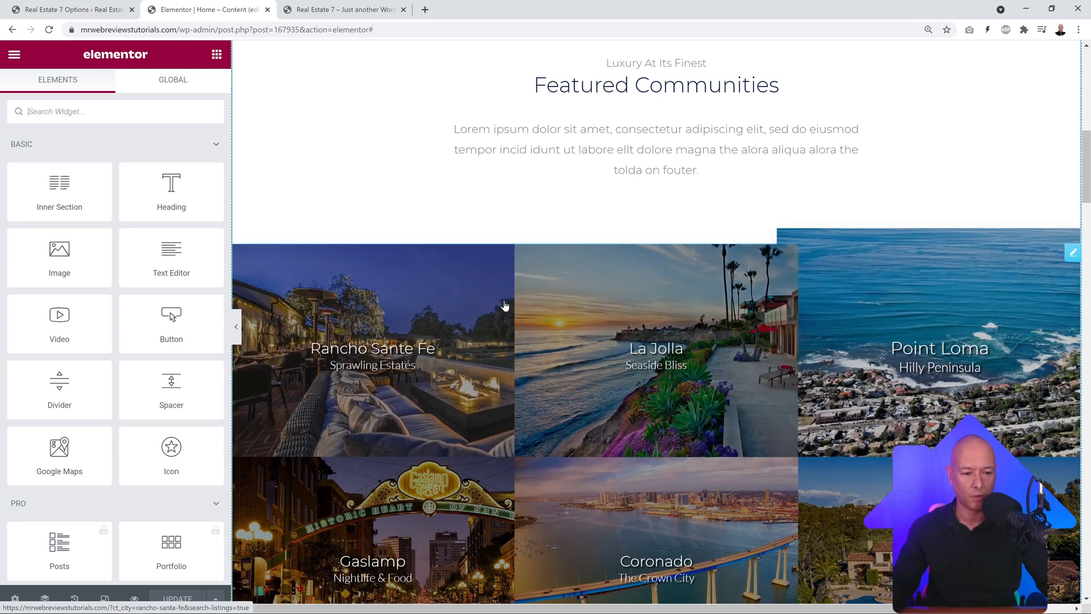
# Step: Open the community grid's settings and review Item 1, Rancho Sante Fe, with its link and description
pyautogui.click(1073, 253)
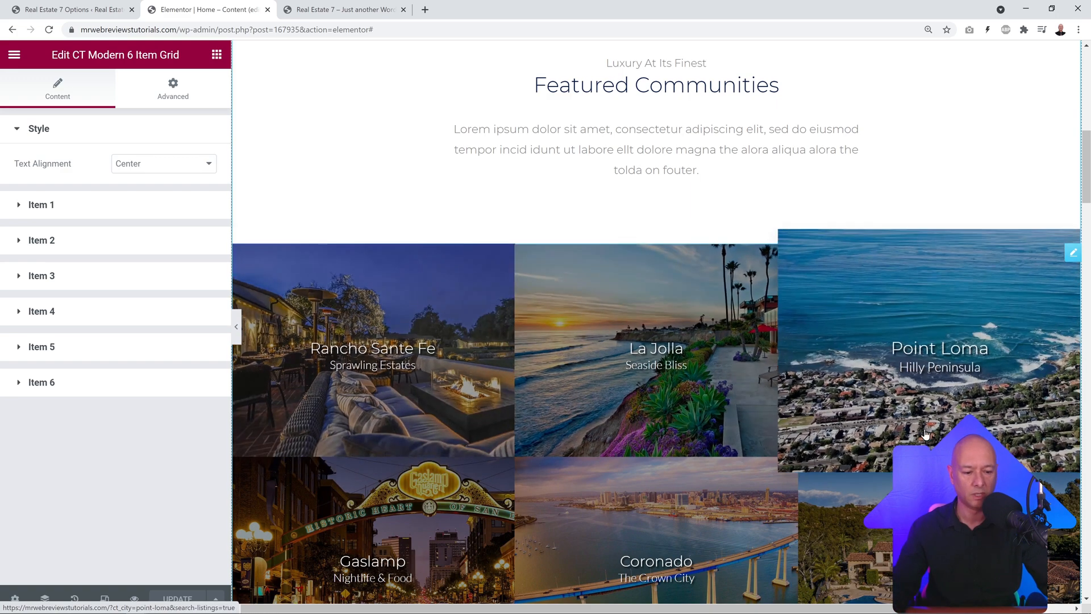
pyautogui.scroll(-2, 566, 522)
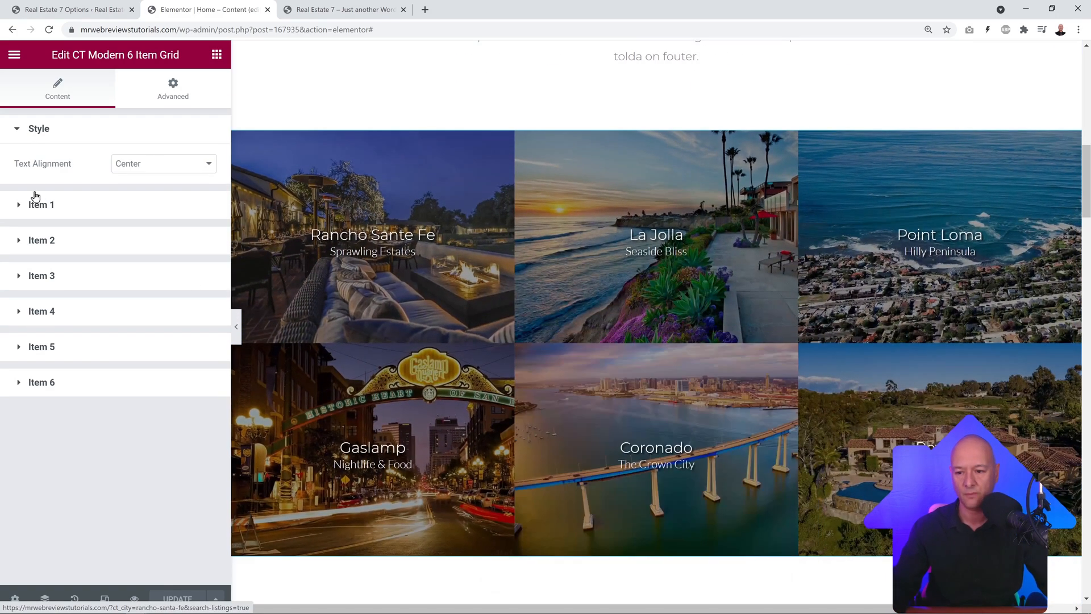
pyautogui.click(50, 219)
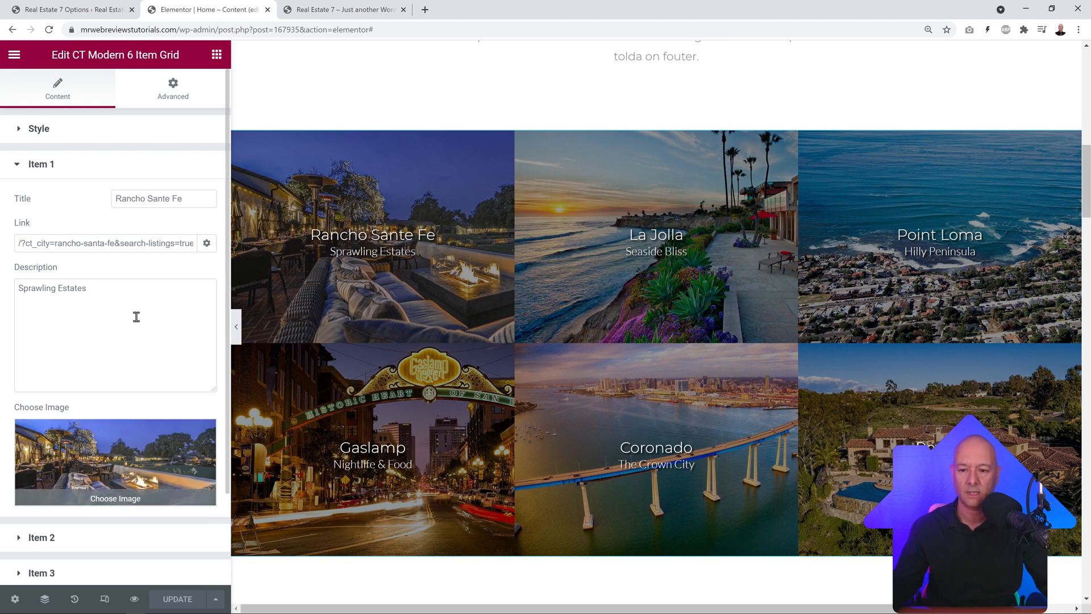
pyautogui.click(133, 248)
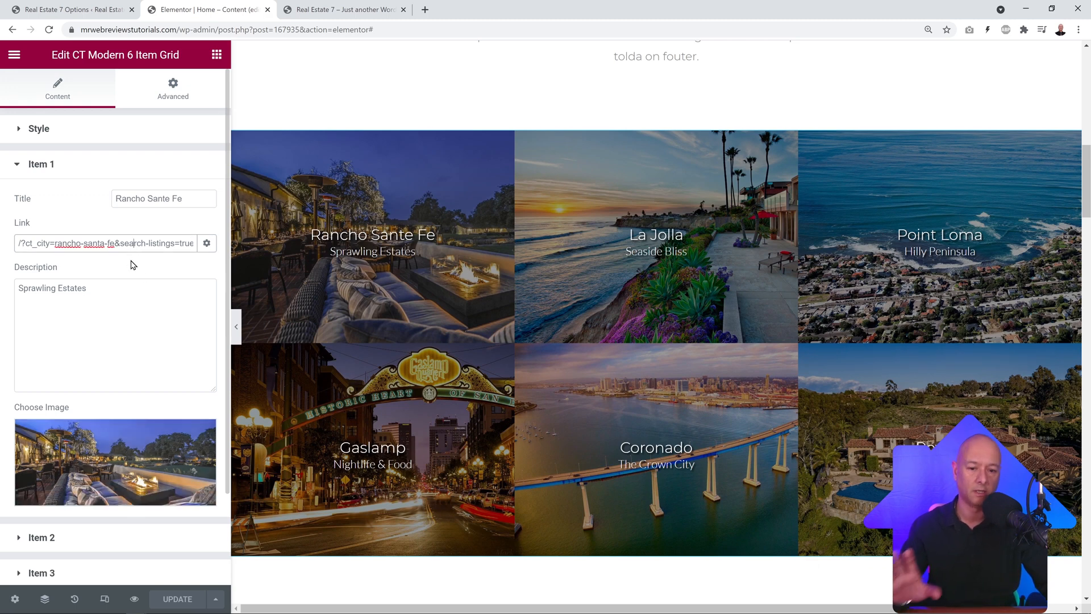
pyautogui.moveTo(121, 460)
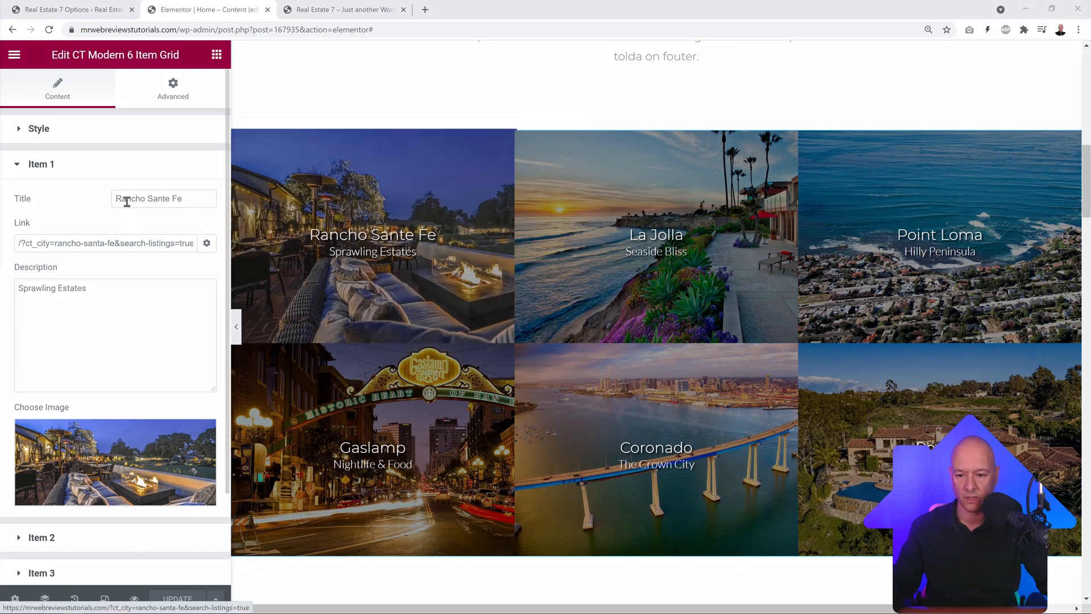
pyautogui.moveTo(119, 199); pyautogui.dragTo(190, 199)
pyautogui.click(105, 300)
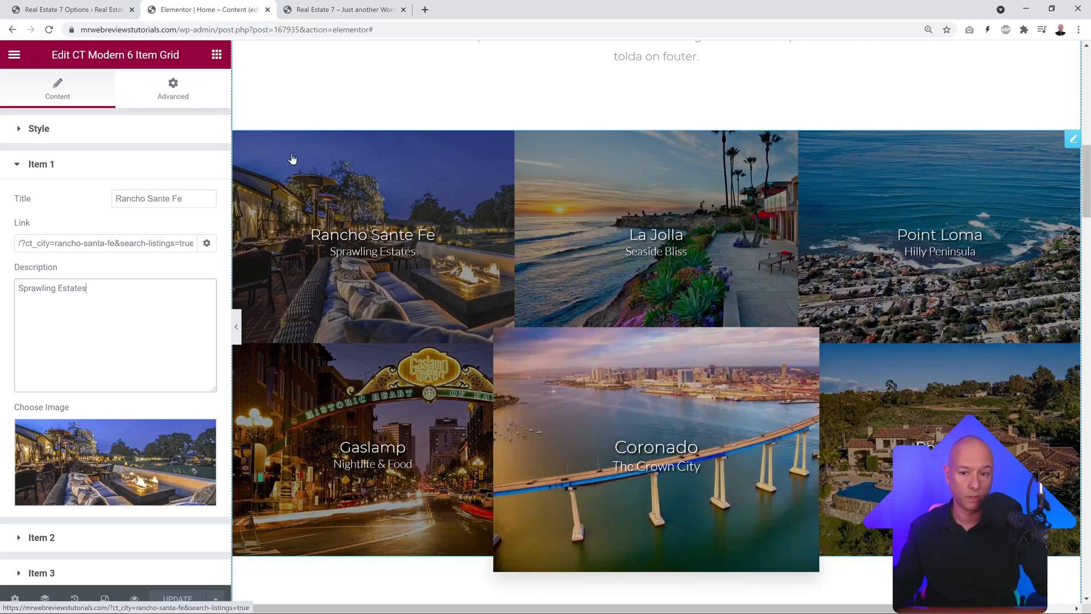
# Step: Add a trial CT 3 Item Grid above the community grid, then delete it
pyautogui.click(217, 55)
pyautogui.scroll(-20, 176, 259)
pyautogui.scroll(-15, 176, 258)
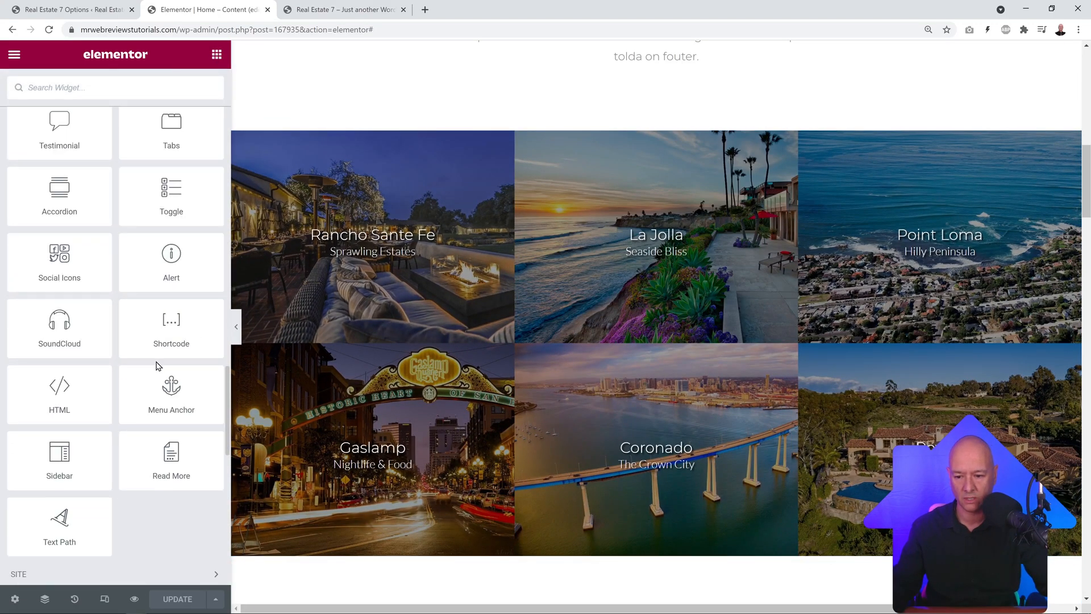
pyautogui.scroll(5, 156, 363)
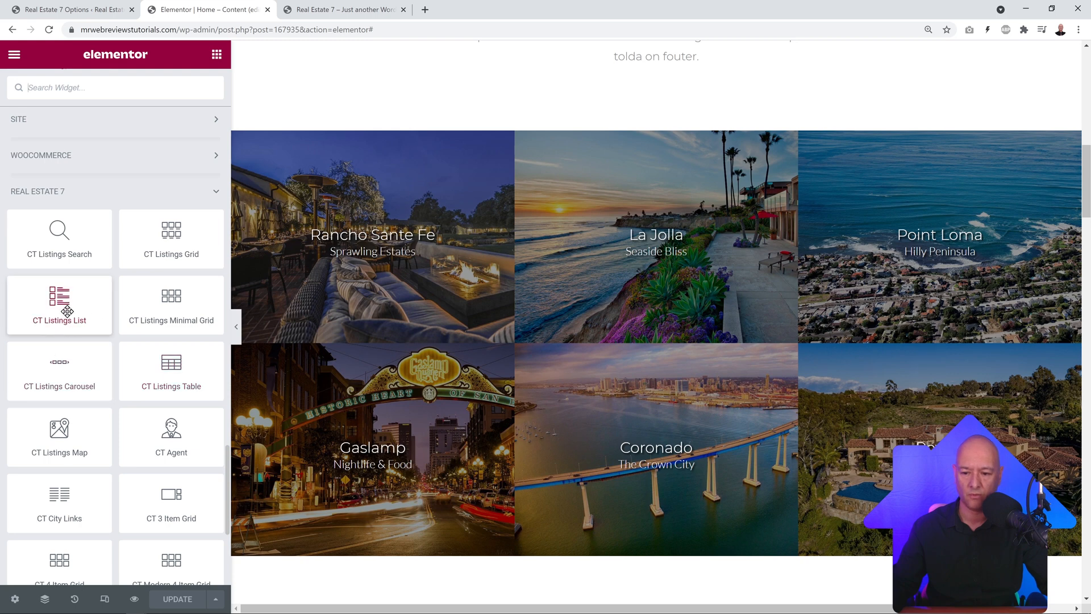
pyautogui.scroll(-3, 127, 426)
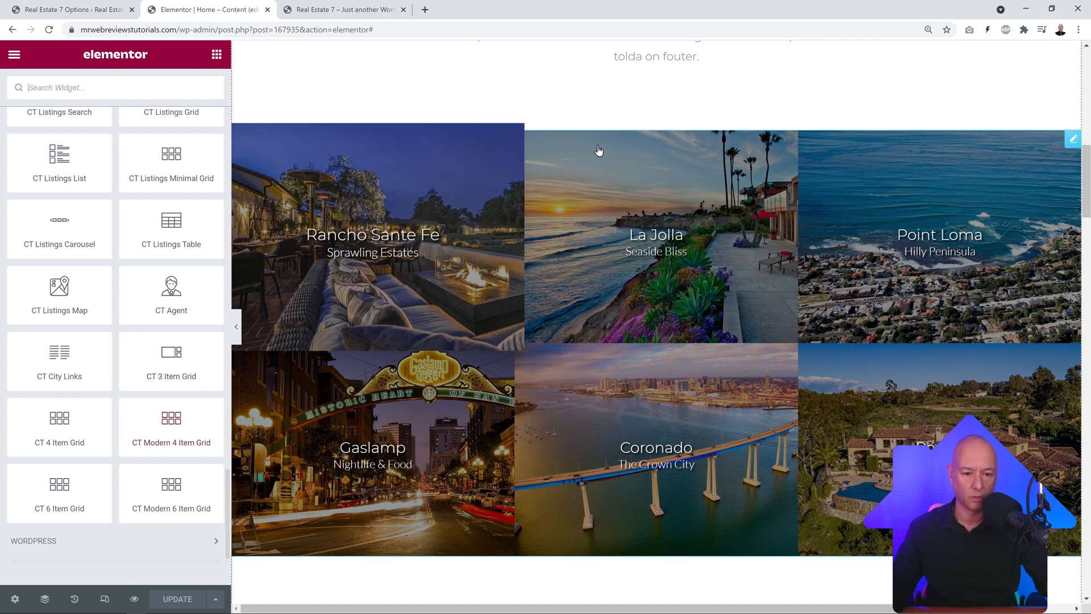
pyautogui.moveTo(175, 362); pyautogui.dragTo(453, 141)
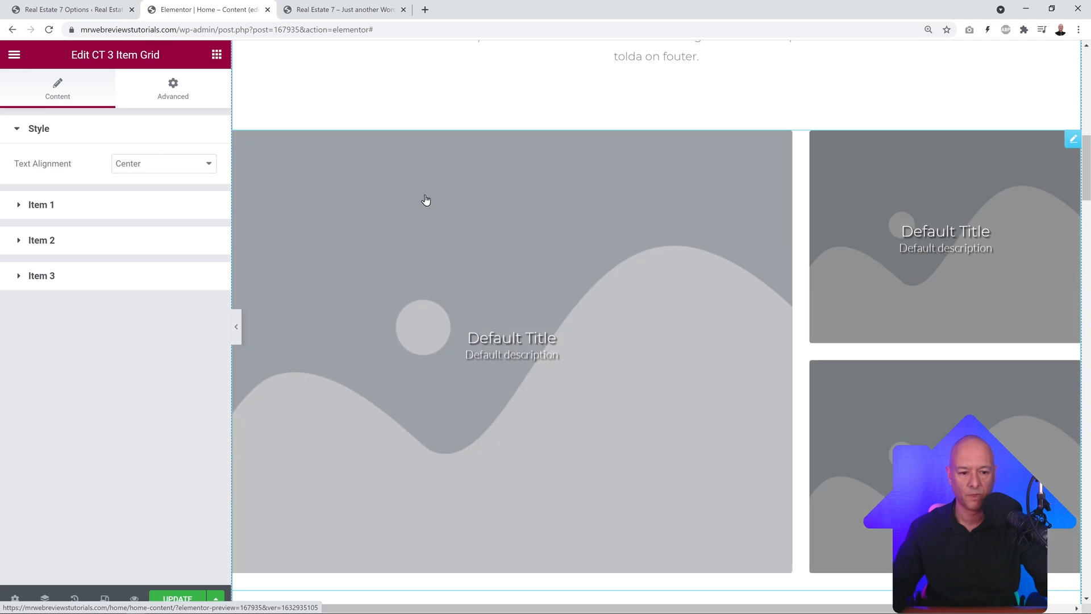
pyautogui.scroll(-1, 418, 325)
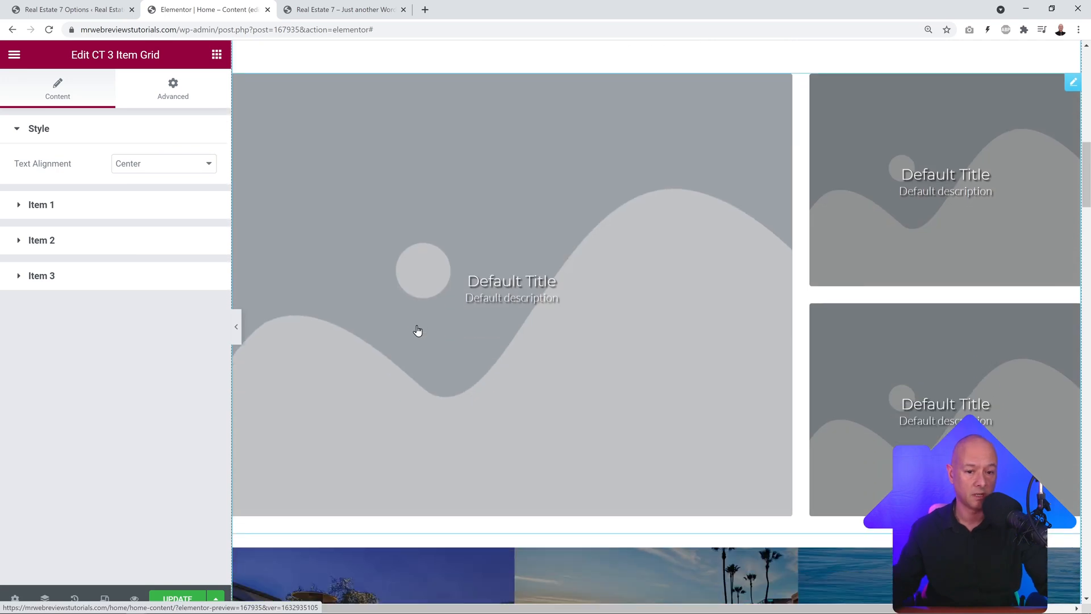
pyautogui.scroll(1, 417, 331)
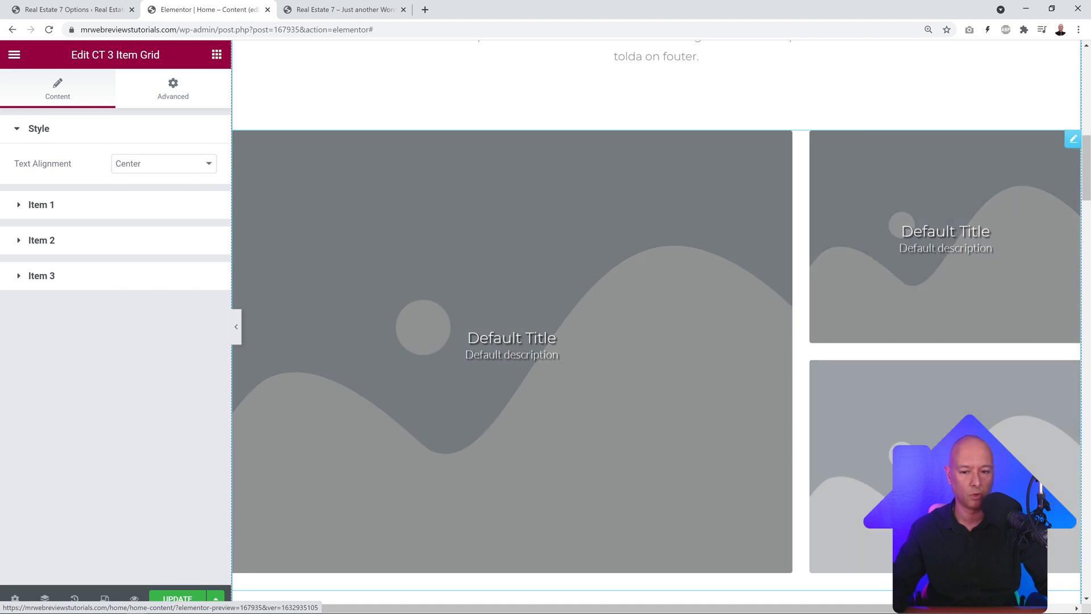
pyautogui.rightClick(1073, 146)
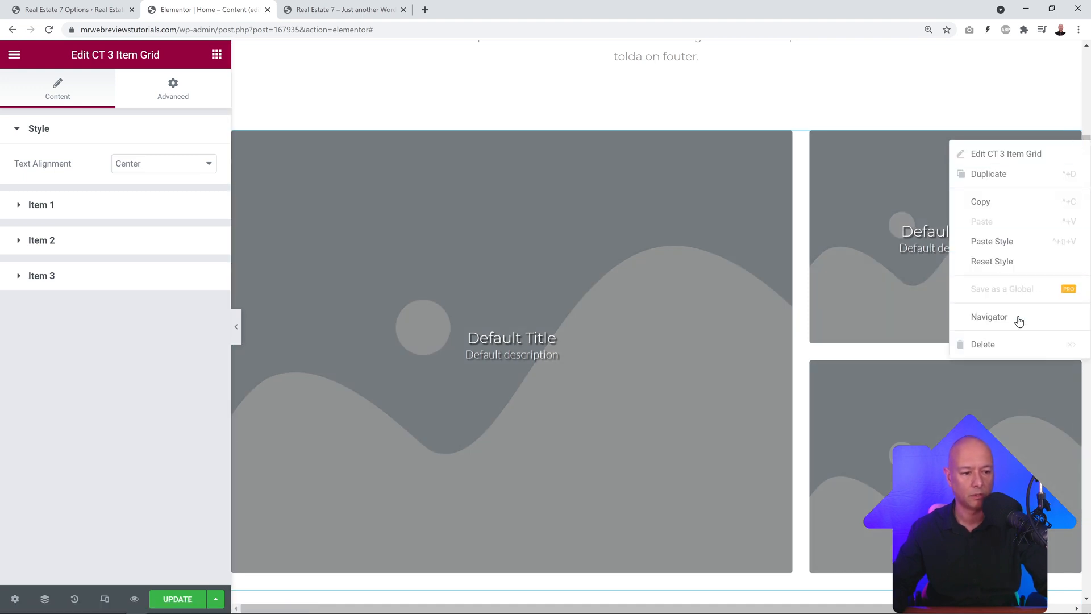
pyautogui.click(1011, 346)
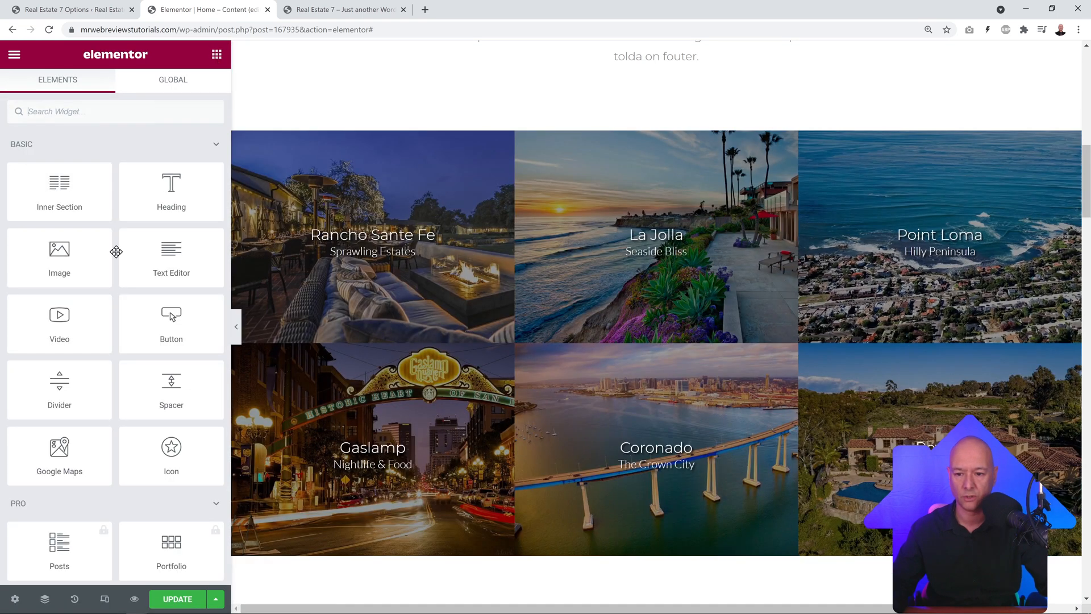
# Step: Drop a trial CT 4 Item Grid onto the community grid, then delete it
pyautogui.scroll(-20, 154, 339)
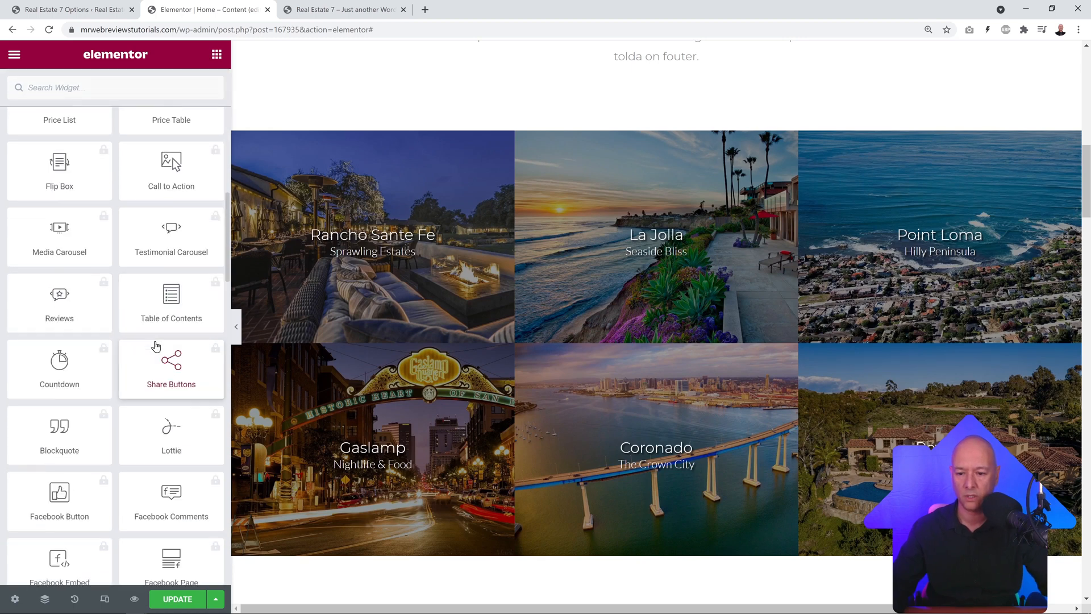
pyautogui.scroll(2, 154, 358)
pyautogui.scroll(-3, 162, 464)
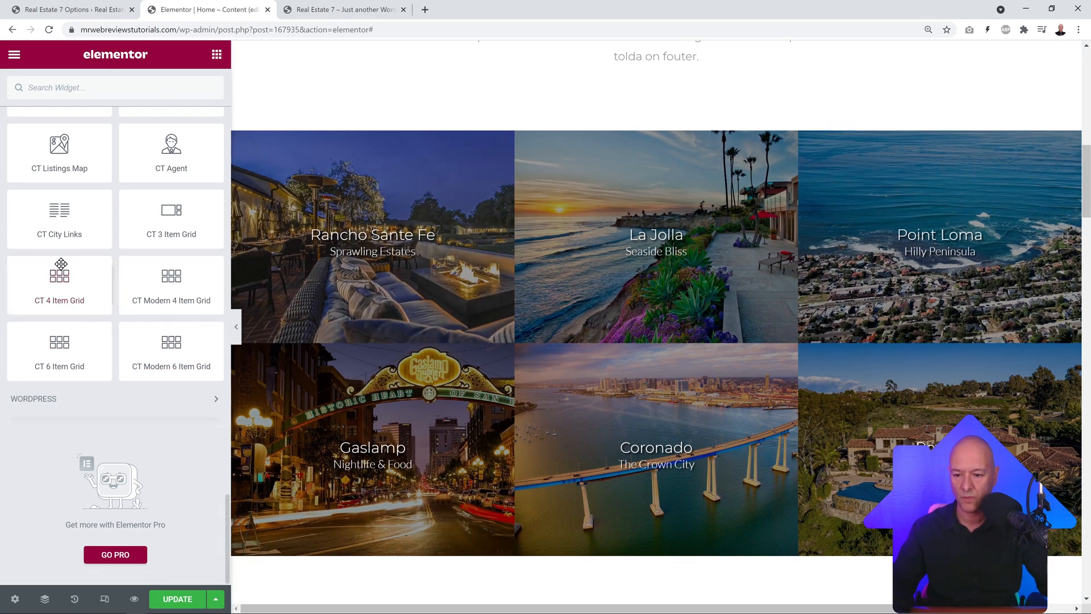
pyautogui.moveTo(68, 284); pyautogui.dragTo(456, 146)
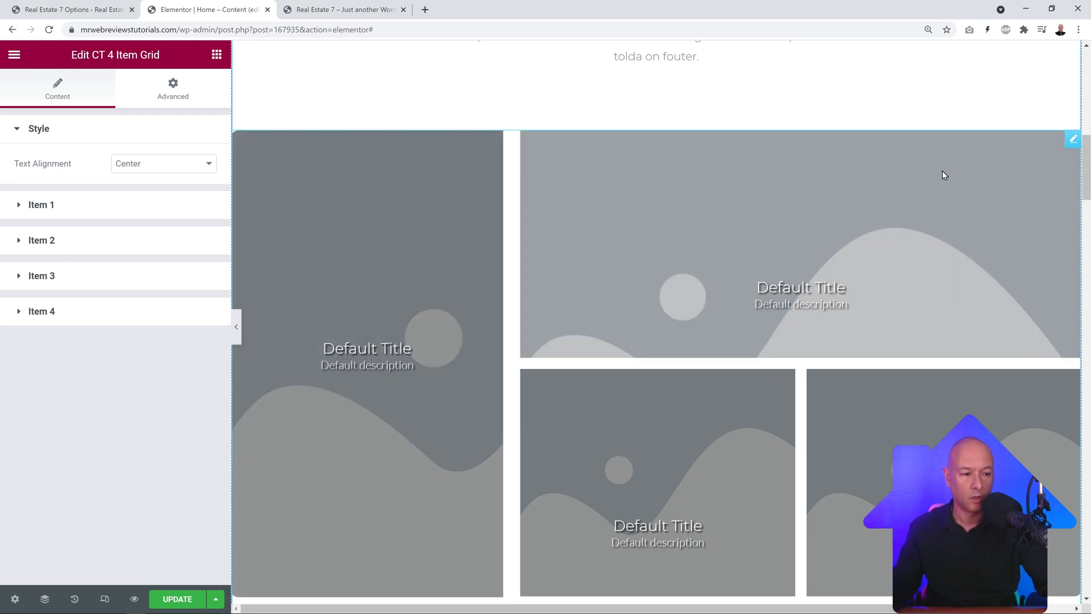
pyautogui.rightClick(1072, 139)
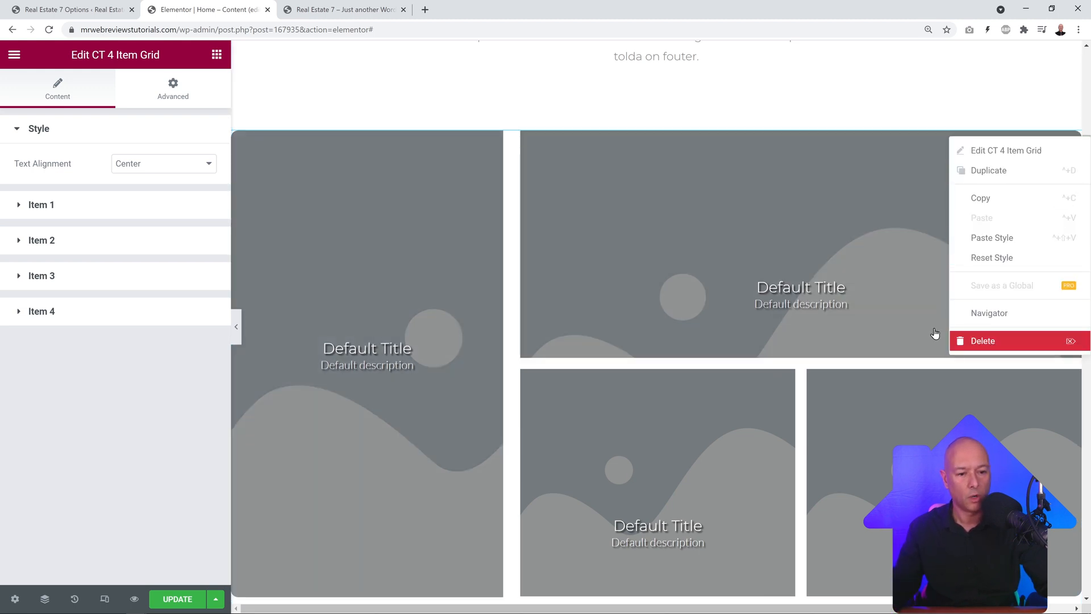
pyautogui.click(967, 341)
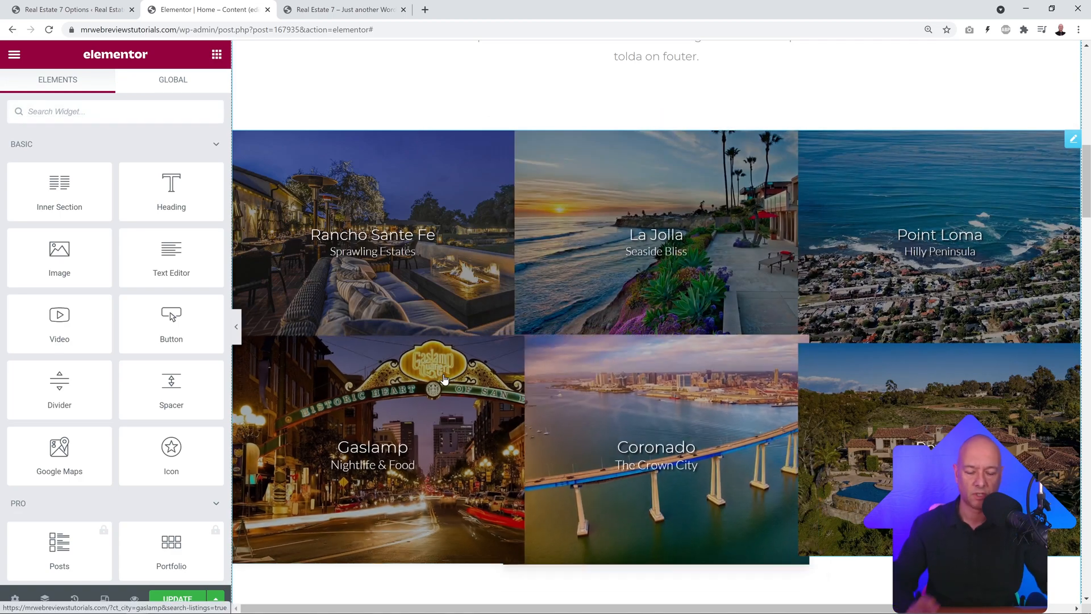
# Step: Inspect the '45 Years Of Experience' heading and its column description text
pyautogui.scroll(-12, 484, 367)
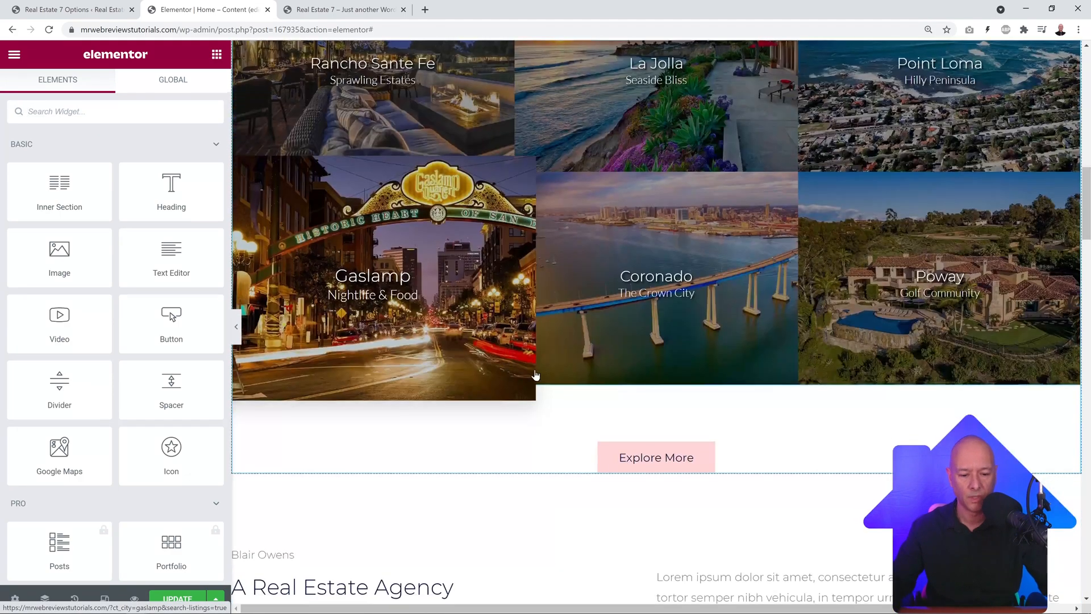
pyautogui.scroll(-1, 761, 374)
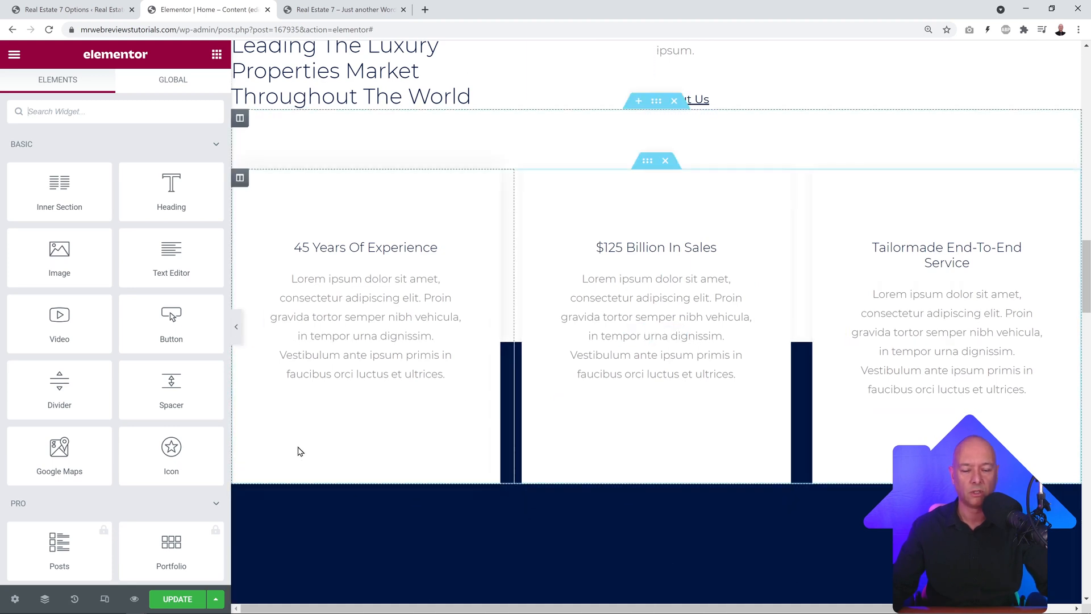
pyautogui.click(449, 356)
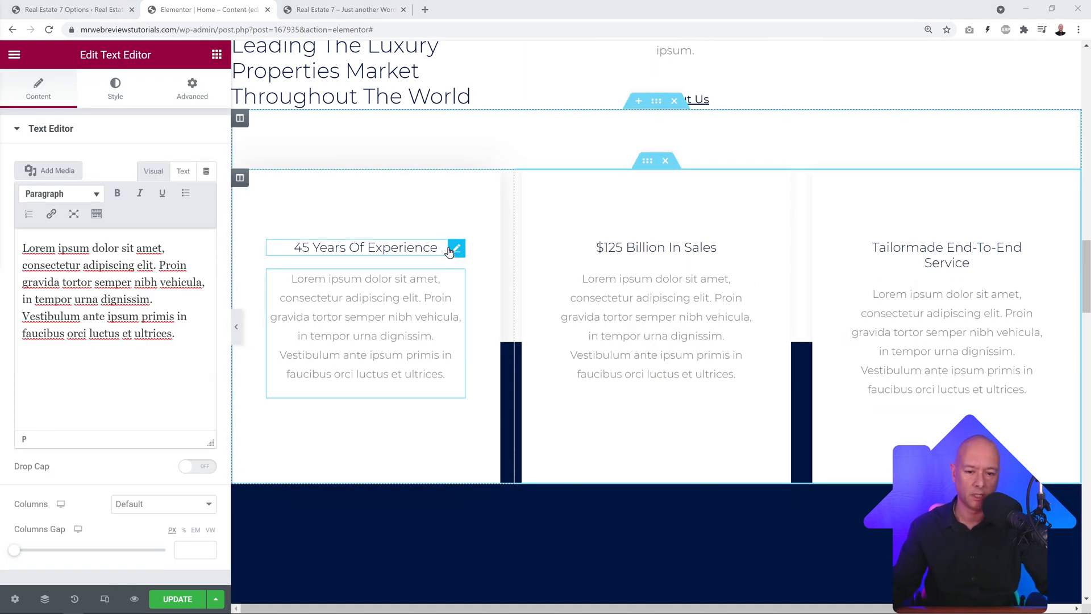
pyautogui.click(455, 248)
pyautogui.moveTo(158, 198); pyautogui.dragTo(21, 182)
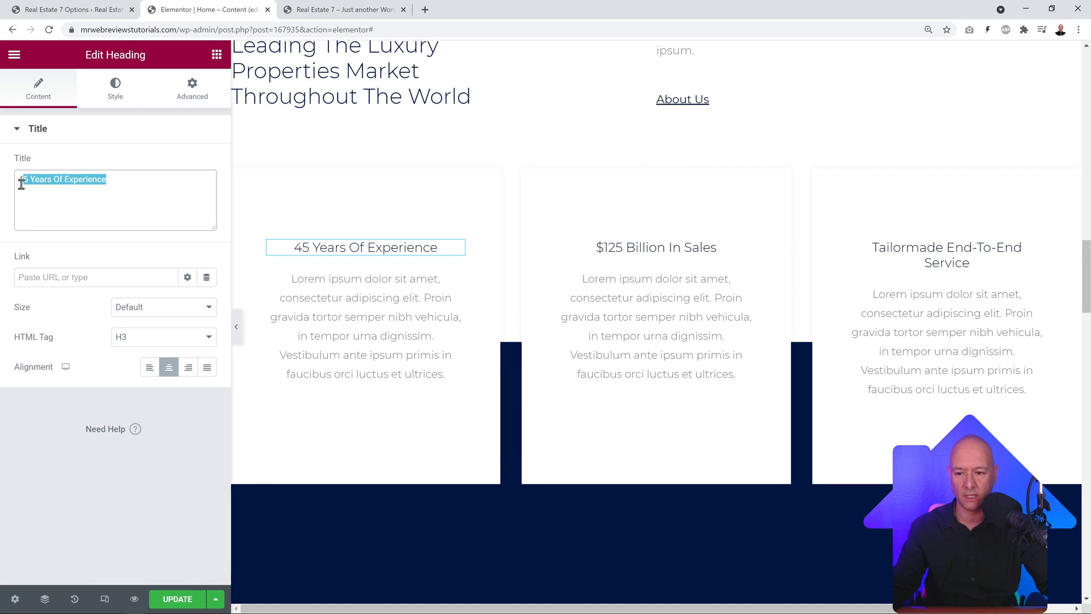
pyautogui.click(117, 195)
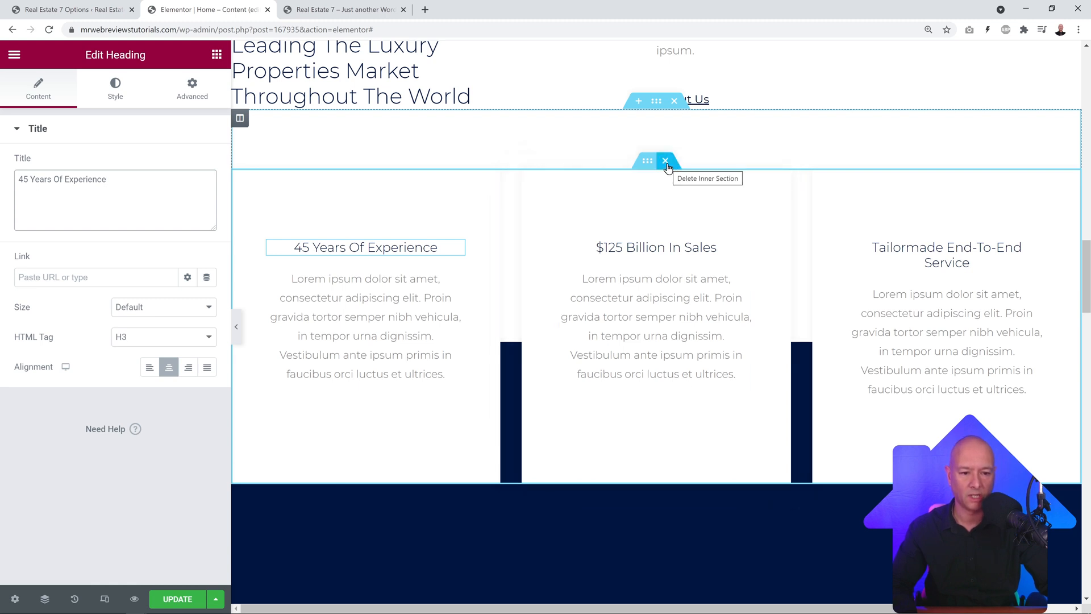
# Step: Drag the About Us agency section up above Featured Communities, just beneath the dark expertise banner
pyautogui.scroll(2, 637, 374)
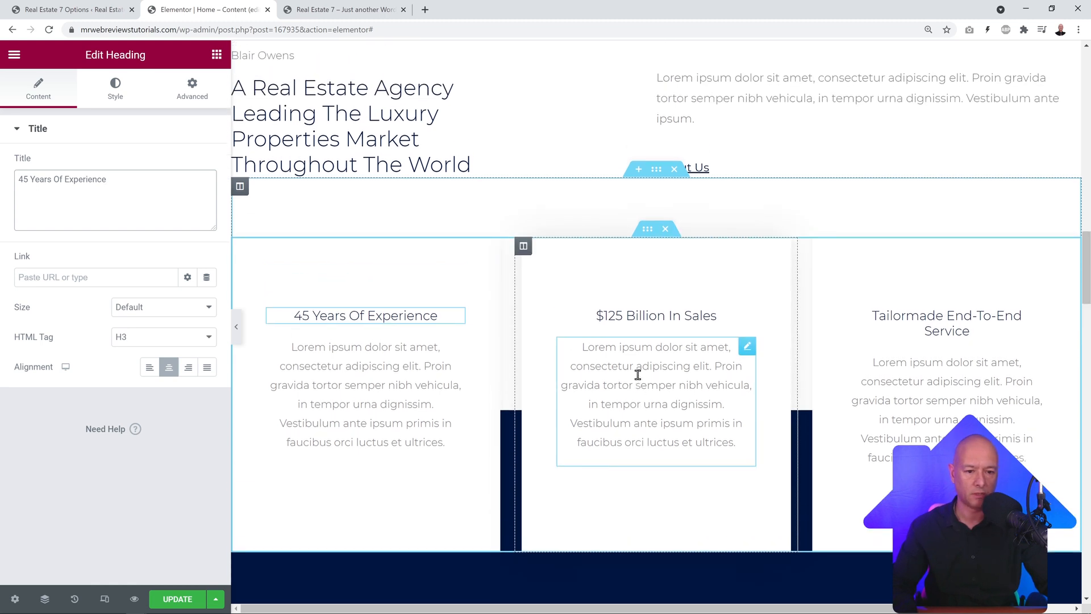
pyautogui.scroll(-8, 643, 387)
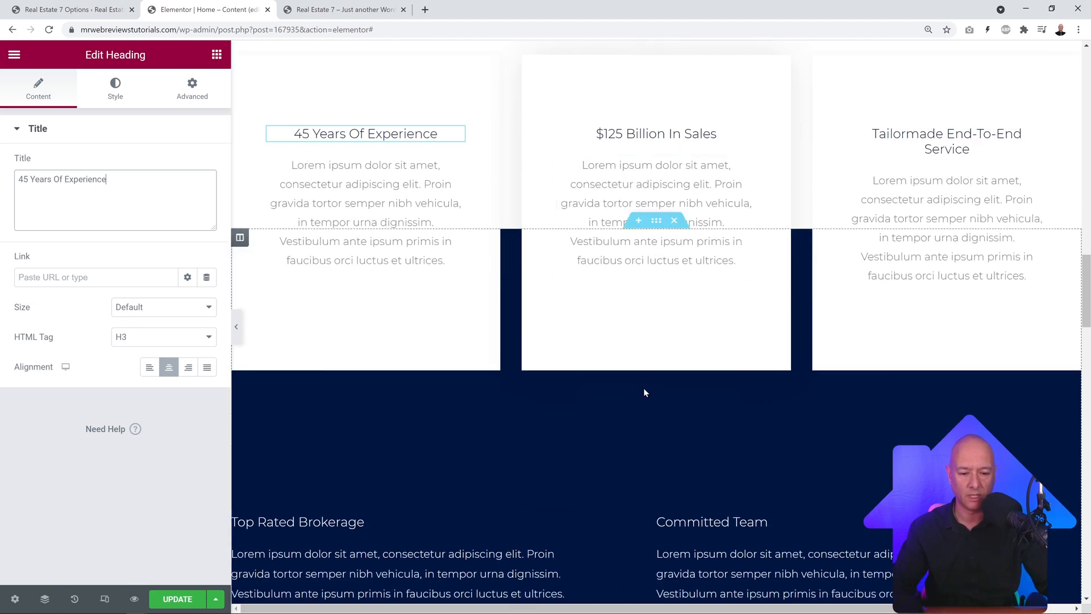
pyautogui.scroll(6, 643, 388)
pyautogui.scroll(18, 682, 356)
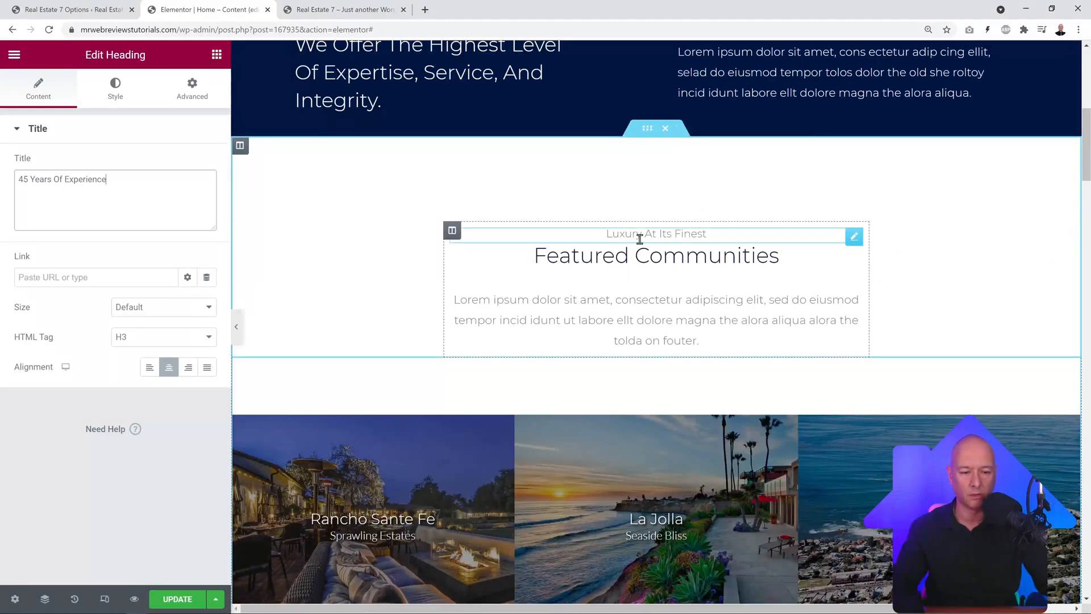
pyautogui.scroll(3, 646, 236)
pyautogui.scroll(-4, 640, 240)
pyautogui.scroll(-11, 641, 314)
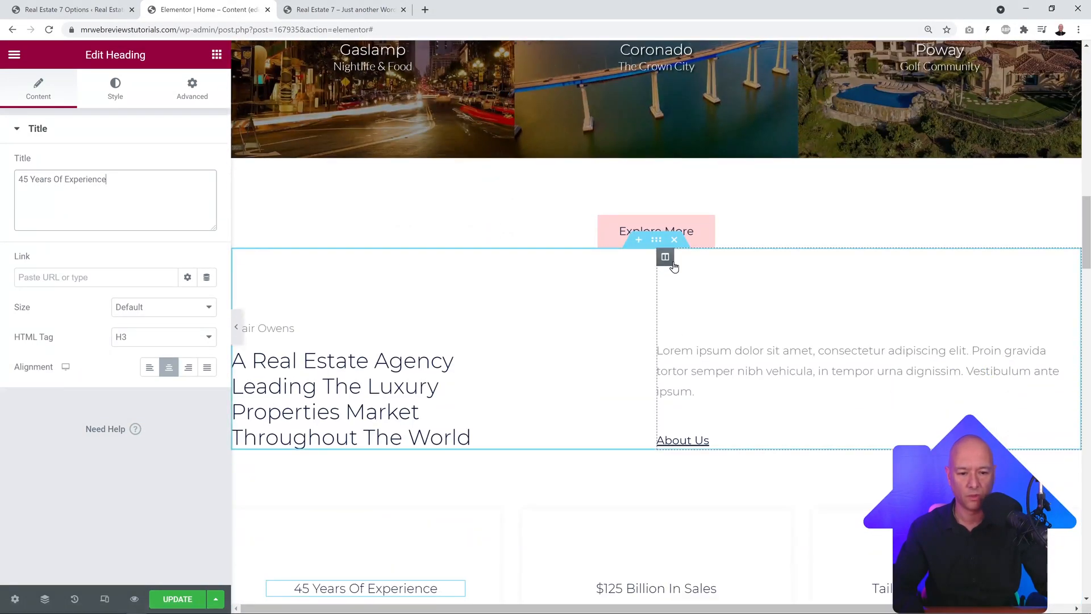
pyautogui.moveTo(658, 236); pyautogui.dragTo(609, 225)
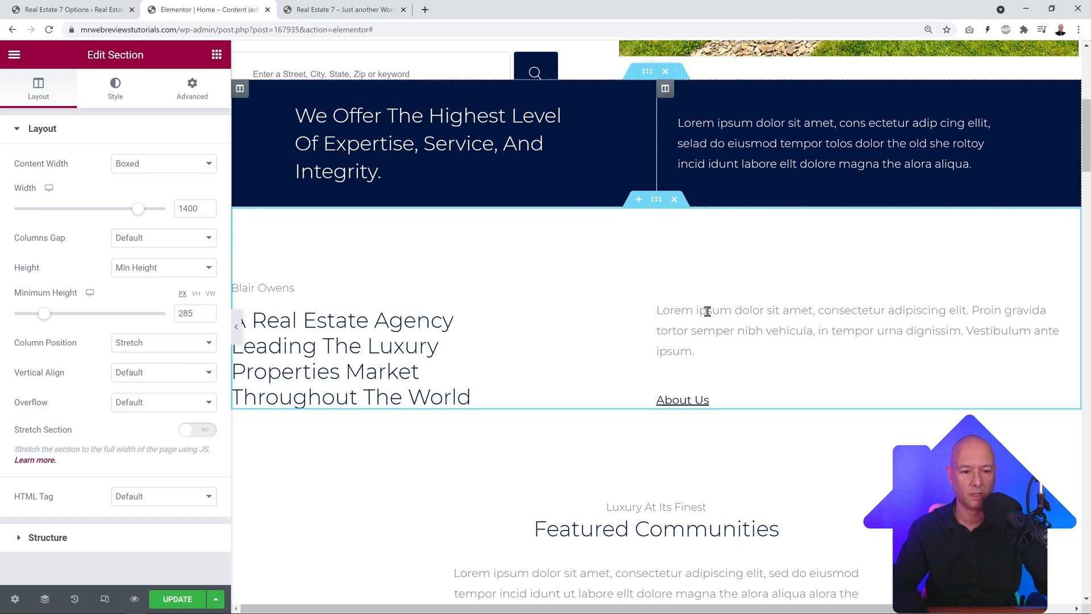
# Step: Return the agency section to its original spot below Explore More, then view the live site
pyautogui.moveTo(656, 199); pyautogui.dragTo(679, 454)
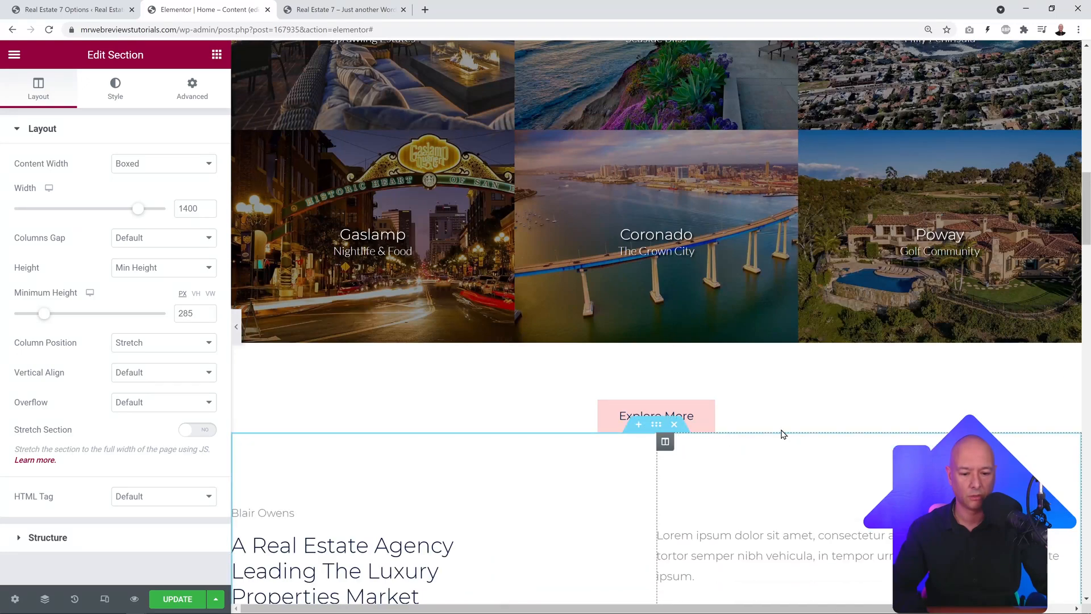
pyautogui.scroll(-5, 783, 434)
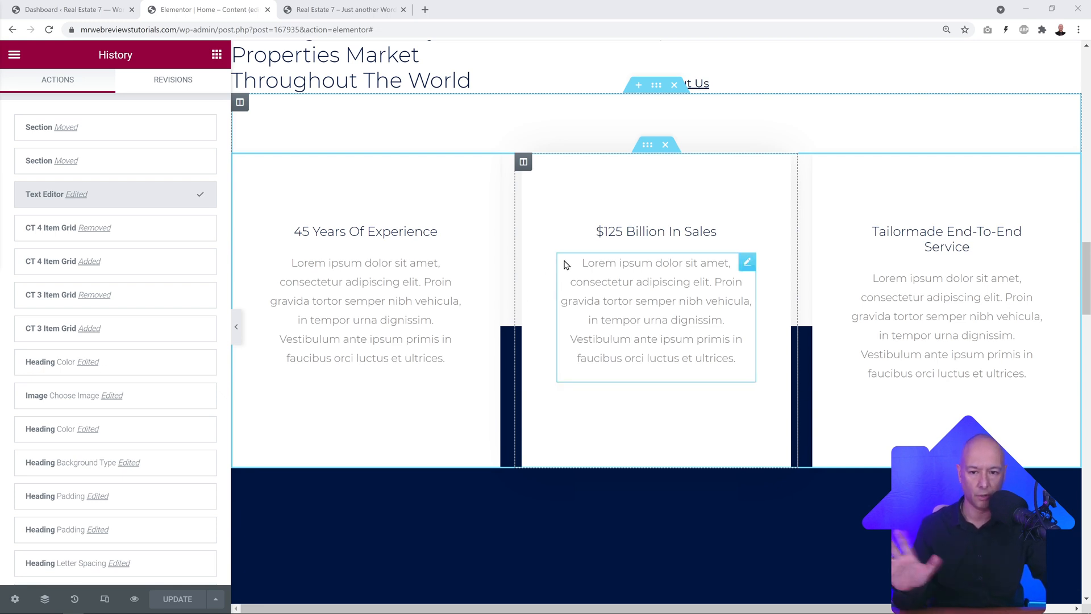
pyautogui.click(357, 12)
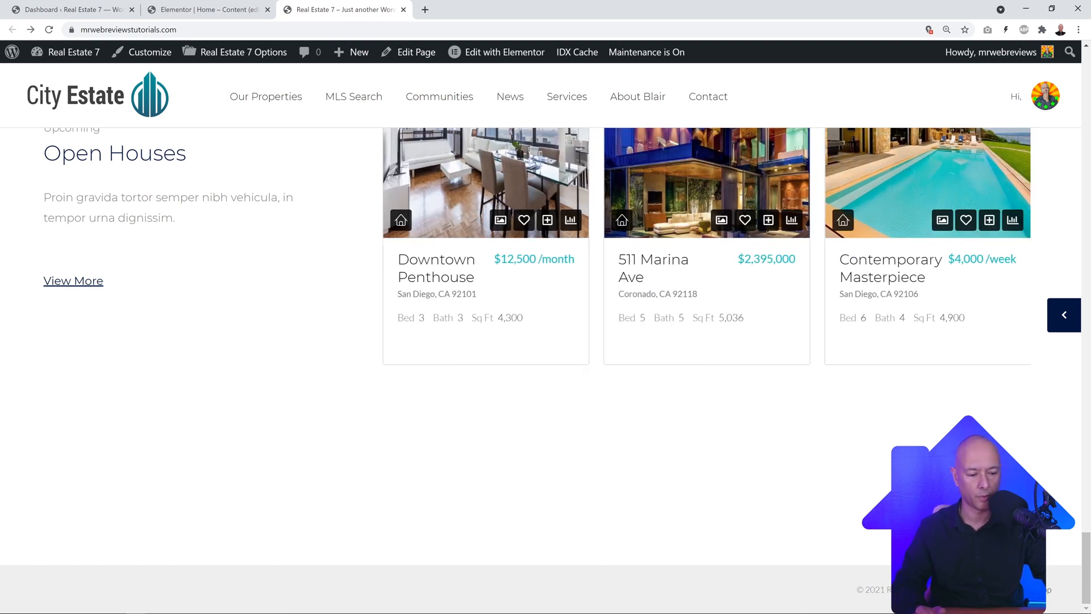
# Step: Review Real Estate 7 Options > Footer (Display Widget Area is No), then return to the live site
pyautogui.click(74, 10)
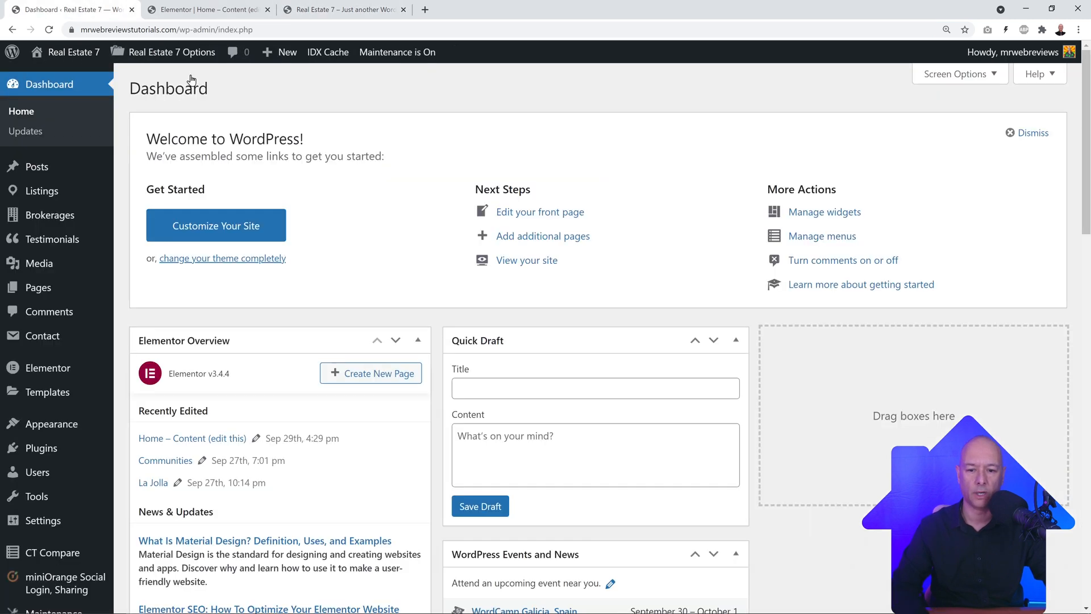
pyautogui.scroll(-6, 19, 191)
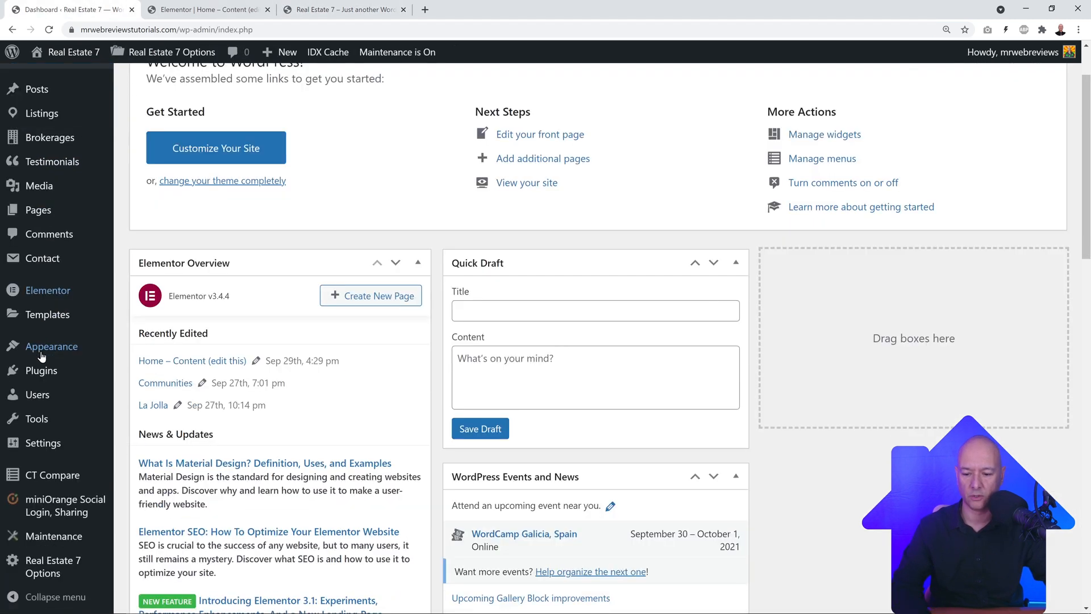
pyautogui.moveTo(49, 562)
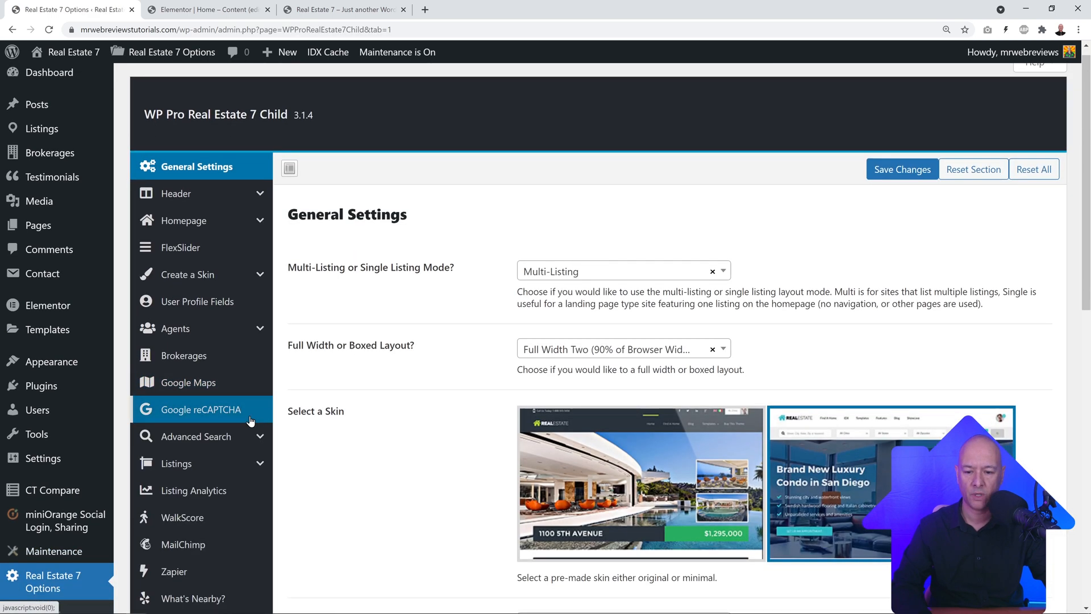
pyautogui.scroll(-10, 250, 420)
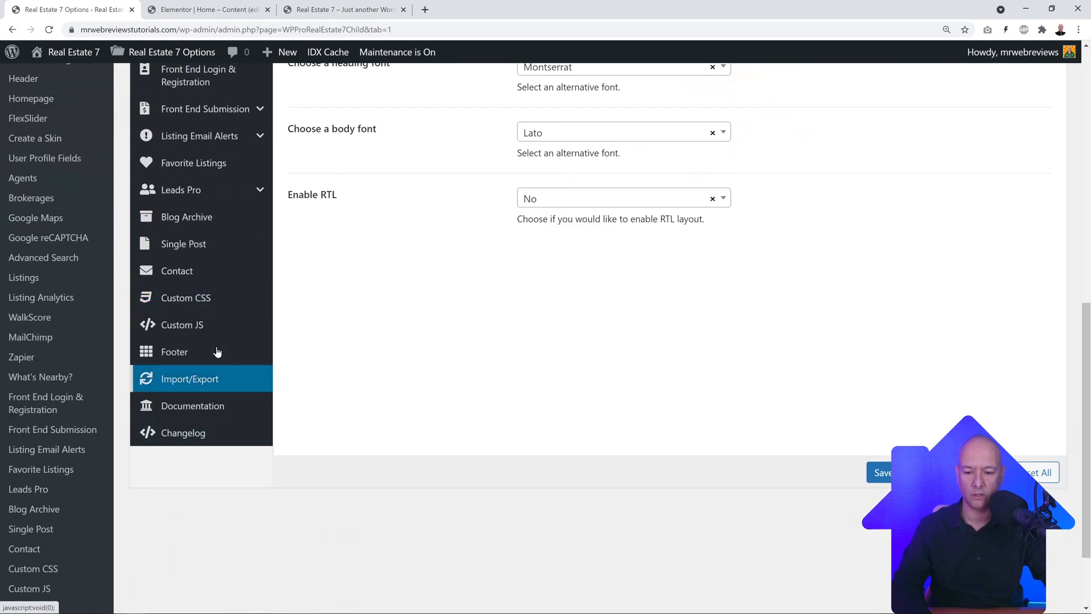
pyautogui.click(175, 354)
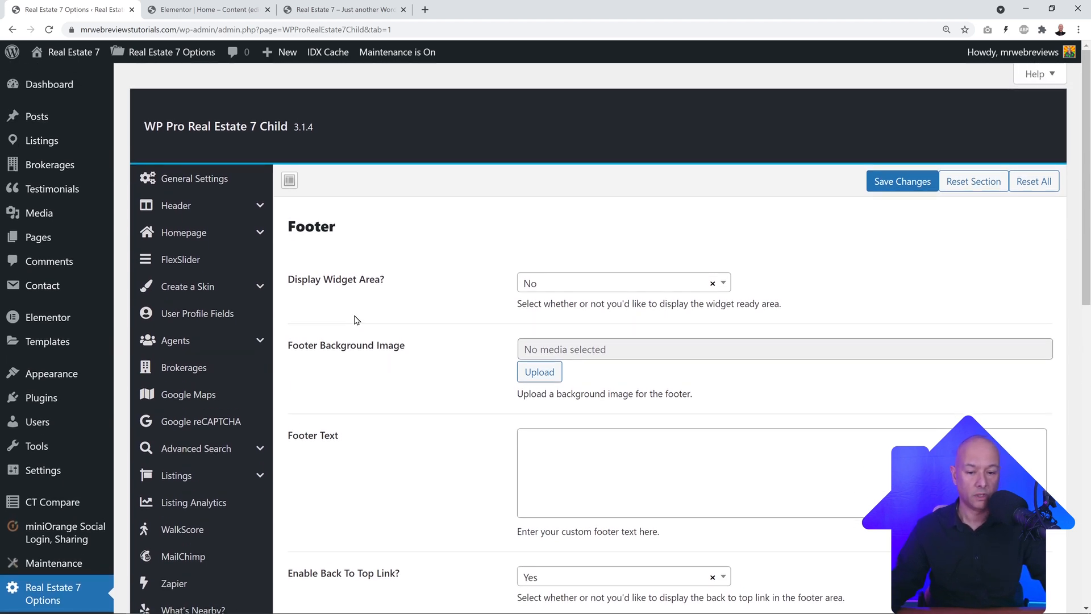
pyautogui.click(334, 14)
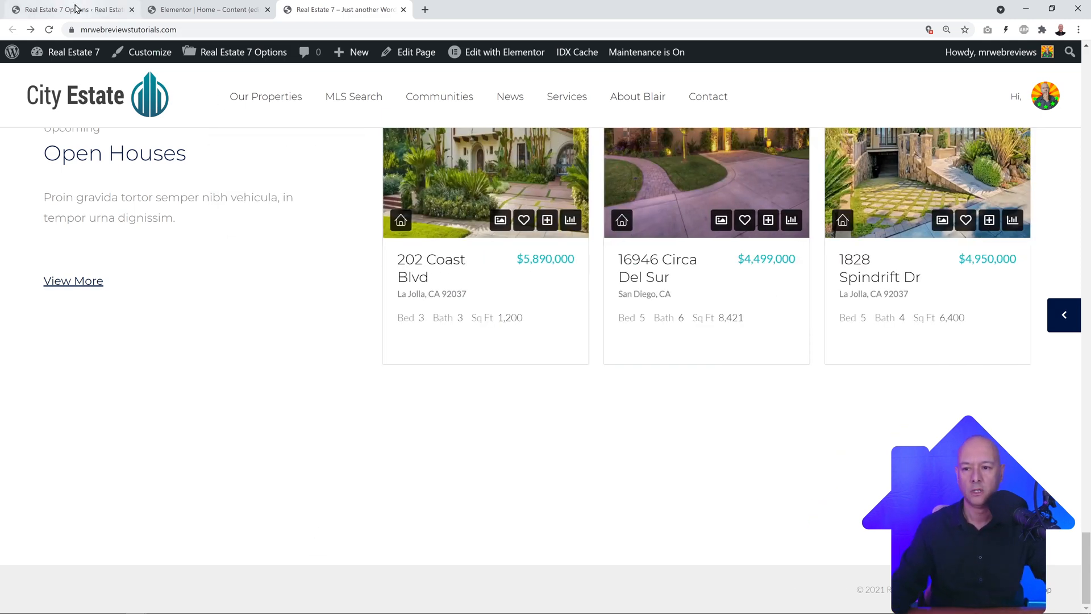
# Step: Set the footer's Display Widget Area to Yes and save the Real Estate 7 options
pyautogui.click(77, 8)
pyautogui.click(721, 283)
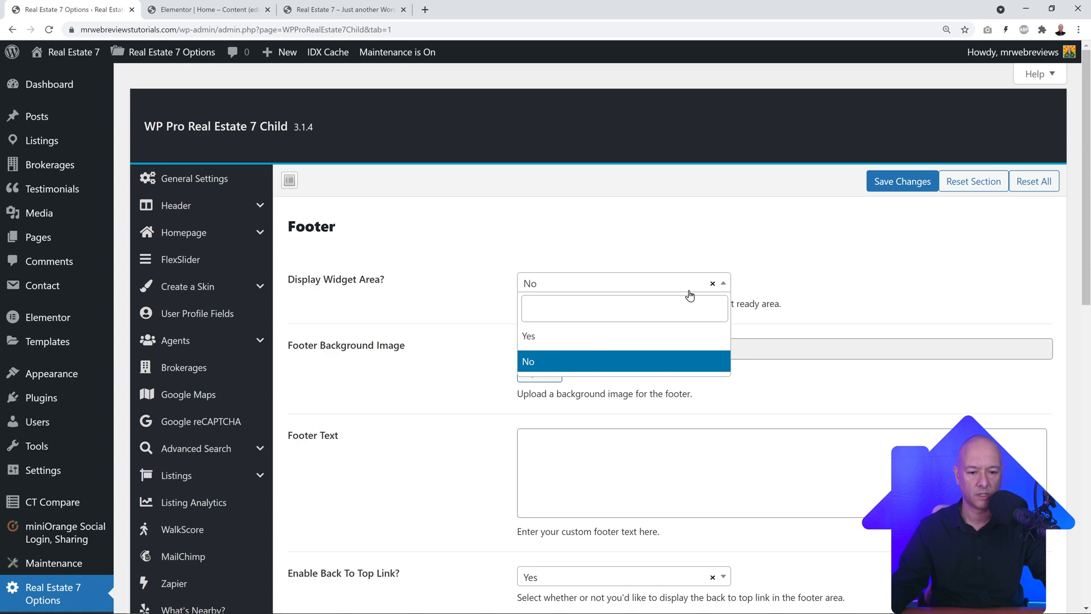
pyautogui.click(604, 341)
pyautogui.click(900, 182)
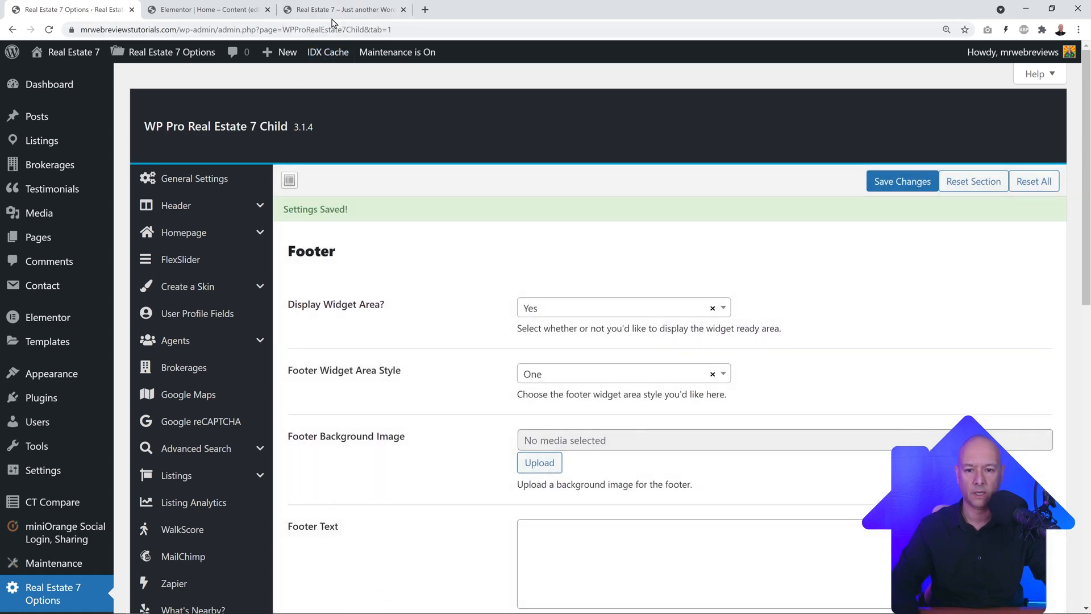
# Step: Reload the live site and check the footer now shows Latest Posts, Featured Listing and Follow Us
pyautogui.click(341, 10)
pyautogui.click(49, 29)
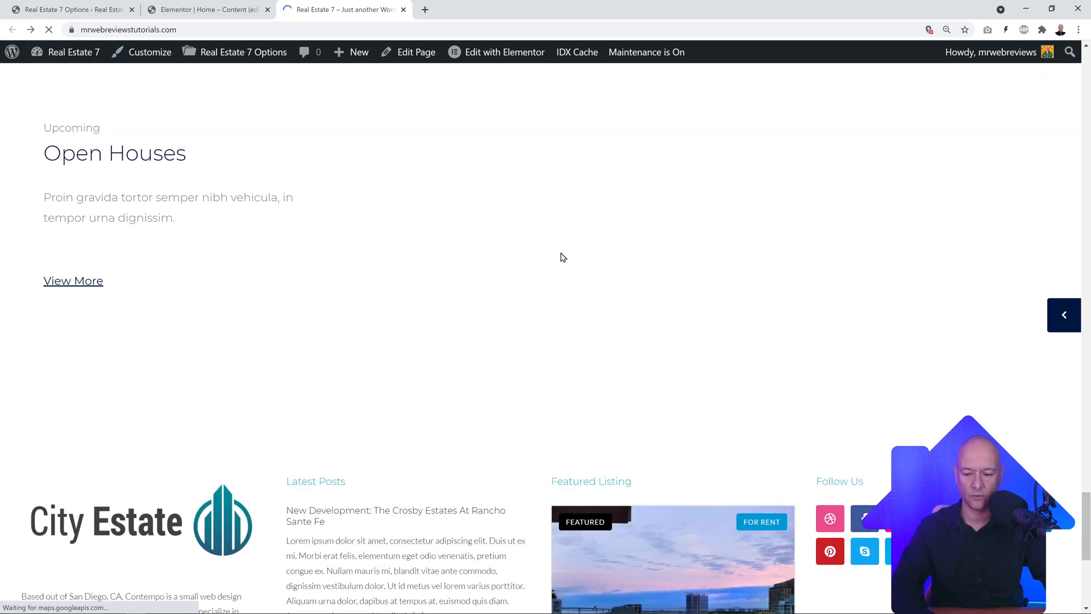
pyautogui.scroll(-6, 810, 296)
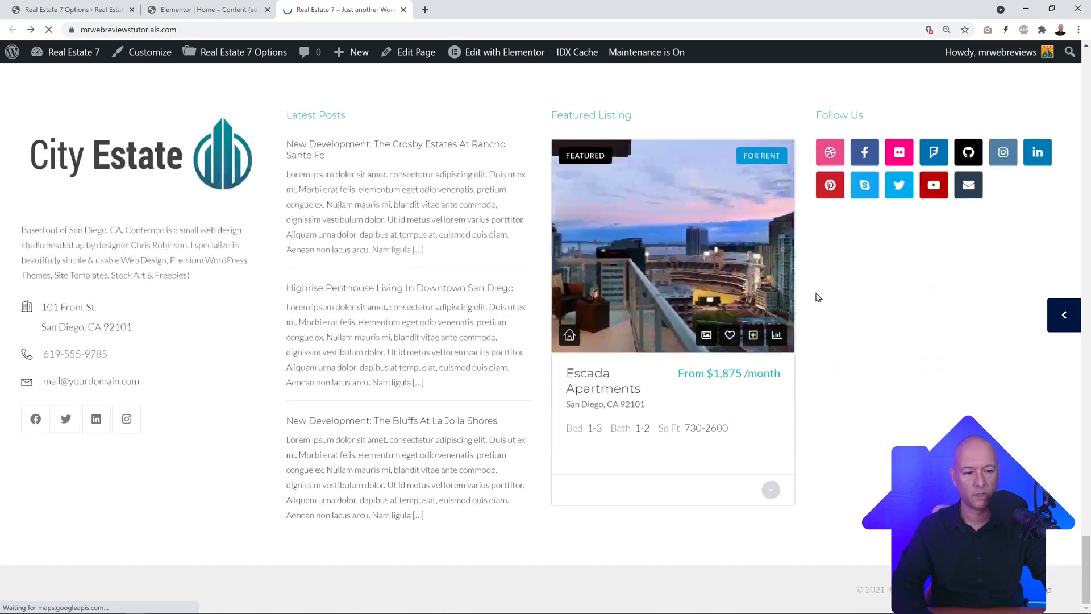
pyautogui.scroll(-15, 881, 298)
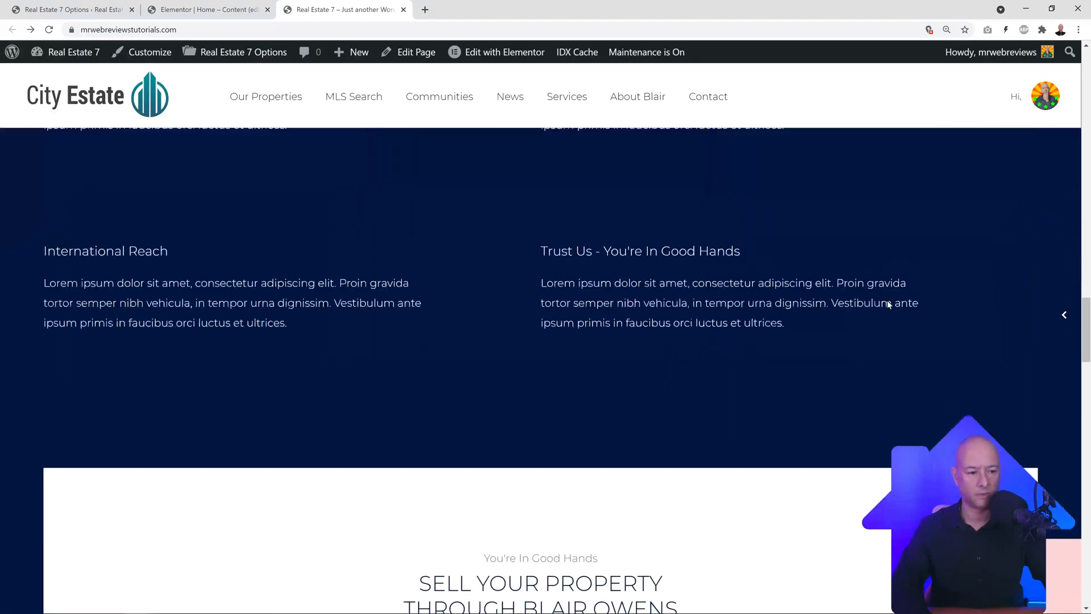
pyautogui.scroll(-8, 884, 312)
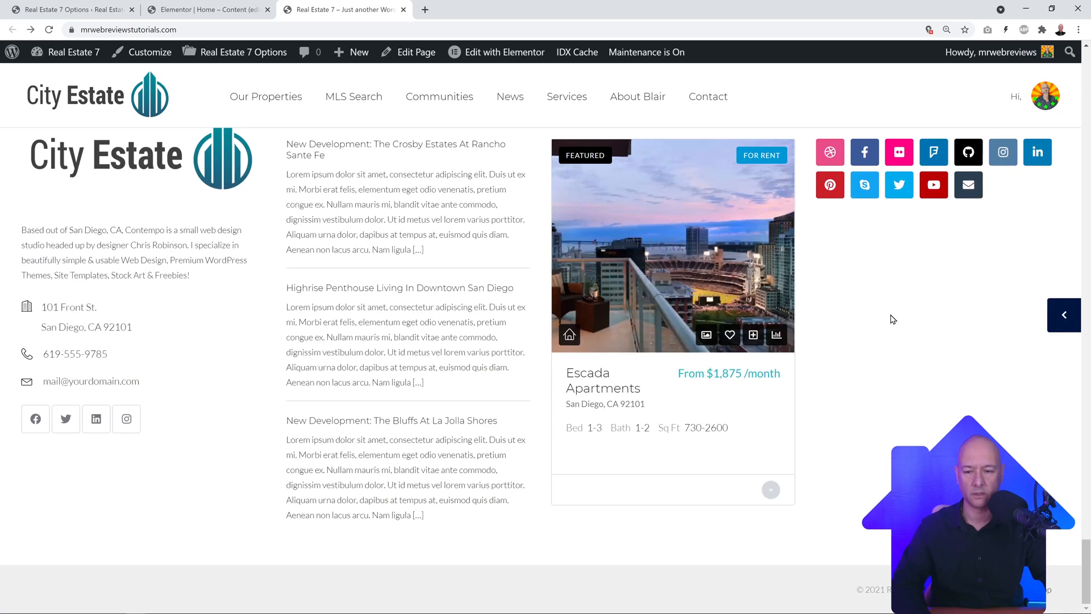
pyautogui.scroll(1, 893, 318)
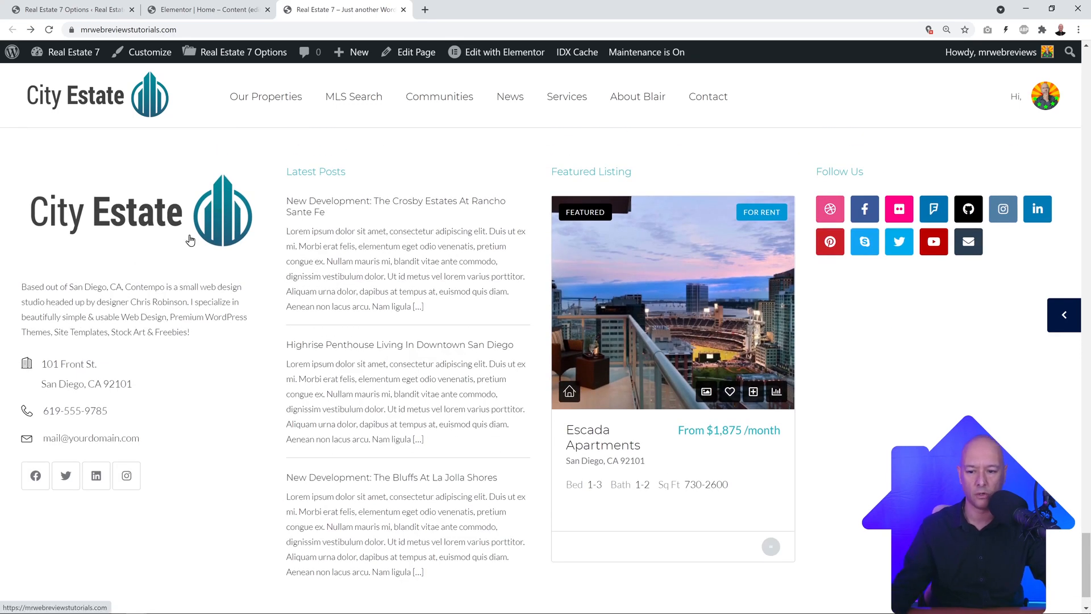
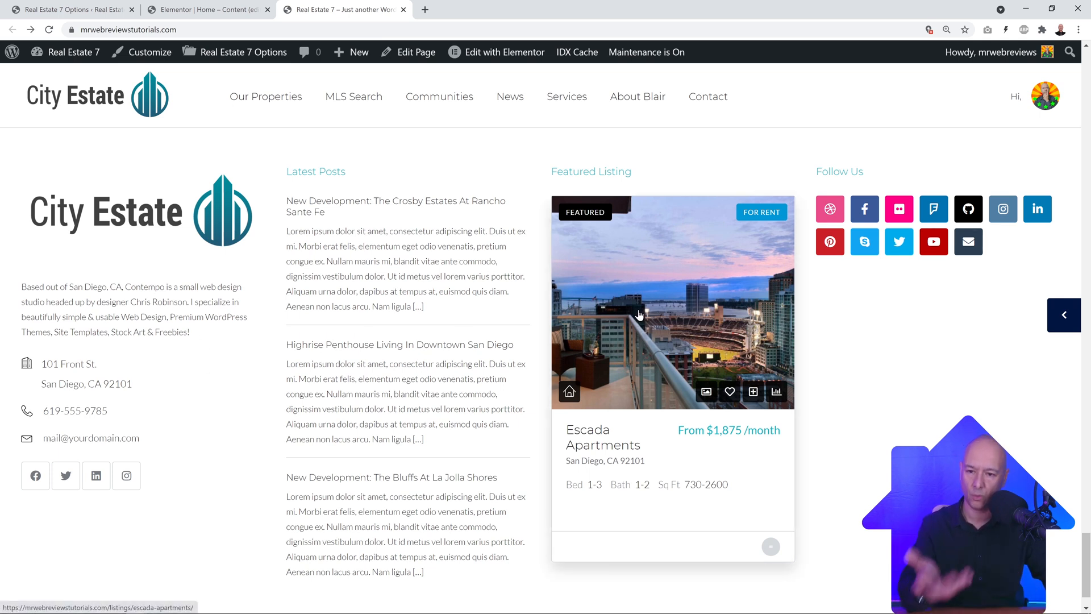
# Step: Return to the Real Estate 7 Options admin page and bring up the Appearance submenu
pyautogui.click(68, 10)
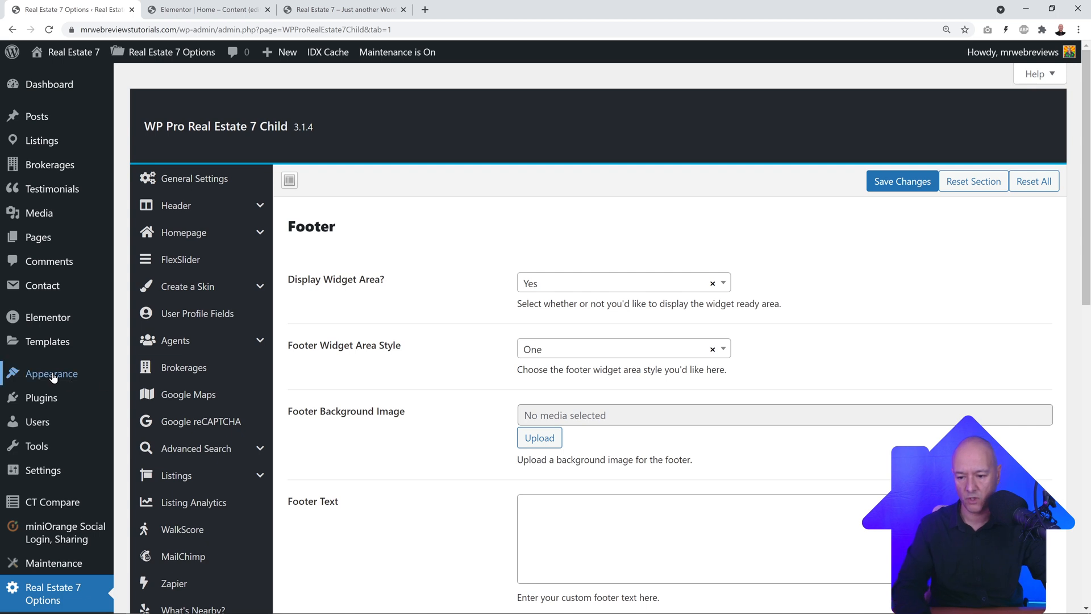
pyautogui.moveTo(51, 376)
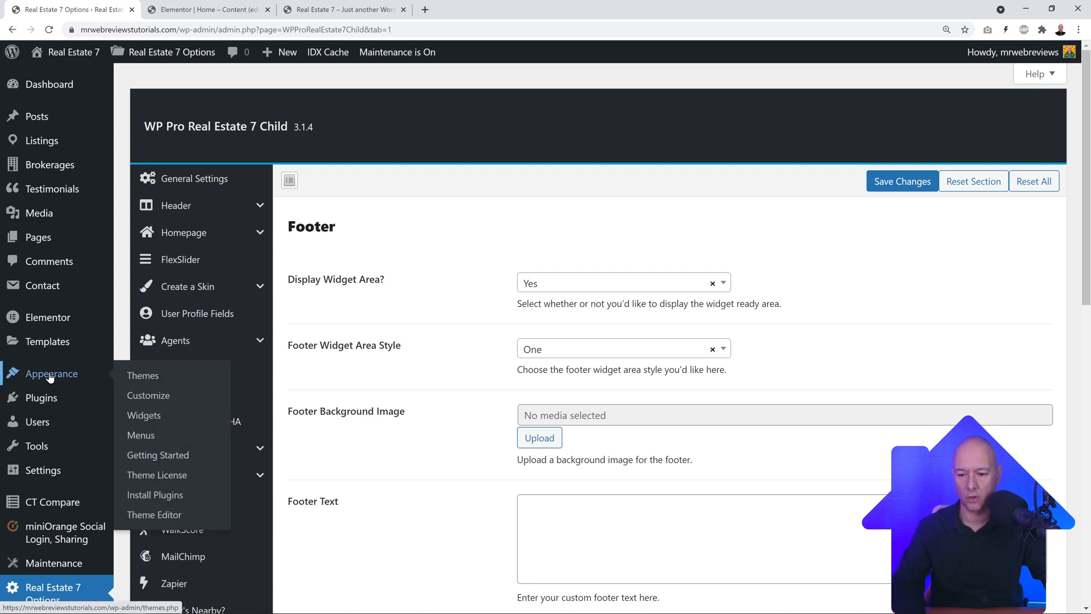
# Step: Open Appearance > Widgets and expand the Footer's CT Contact Info widget, comparing with the live footer
pyautogui.click(145, 417)
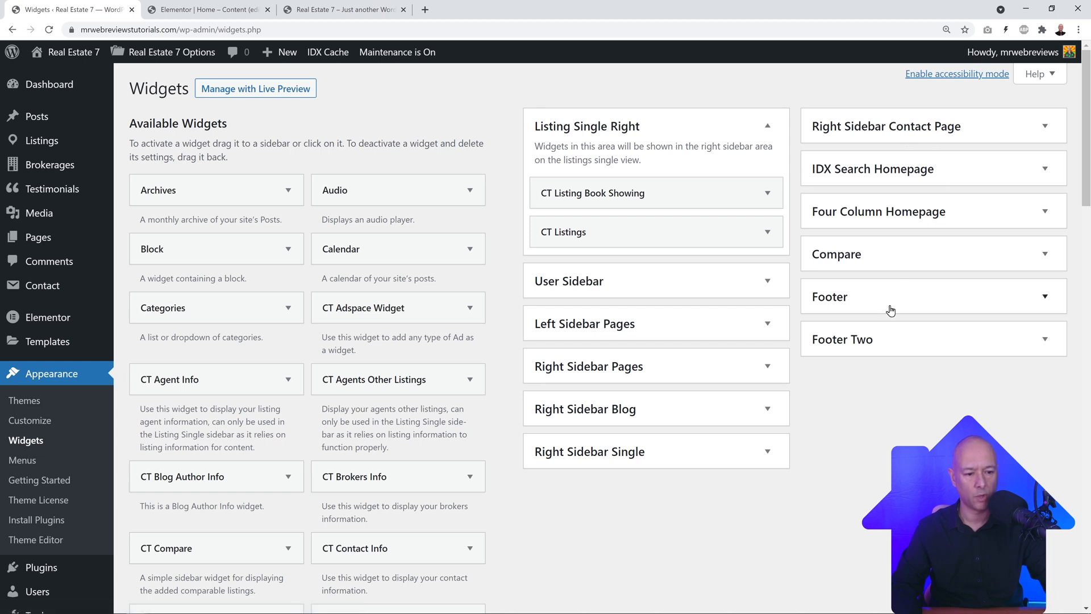
pyautogui.click(1046, 296)
pyautogui.scroll(-1, 1046, 307)
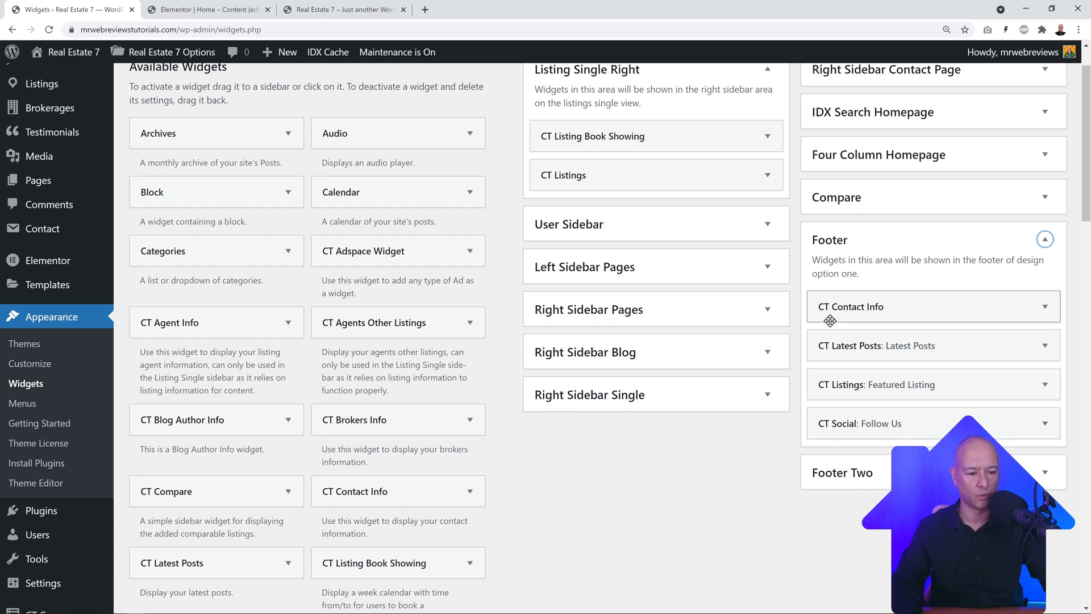
pyautogui.click(368, 14)
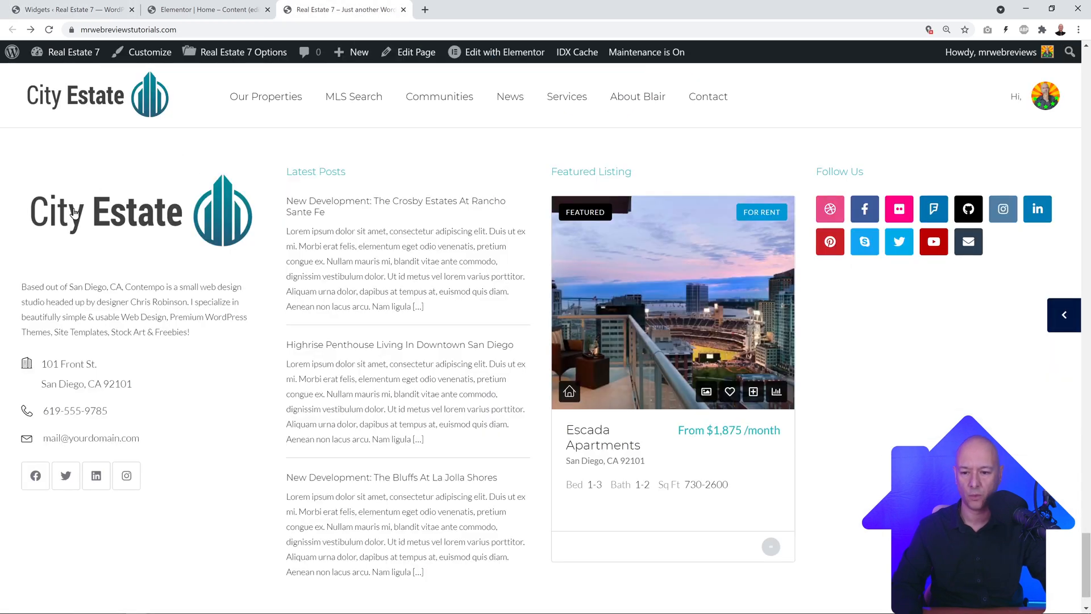
pyautogui.click(99, 9)
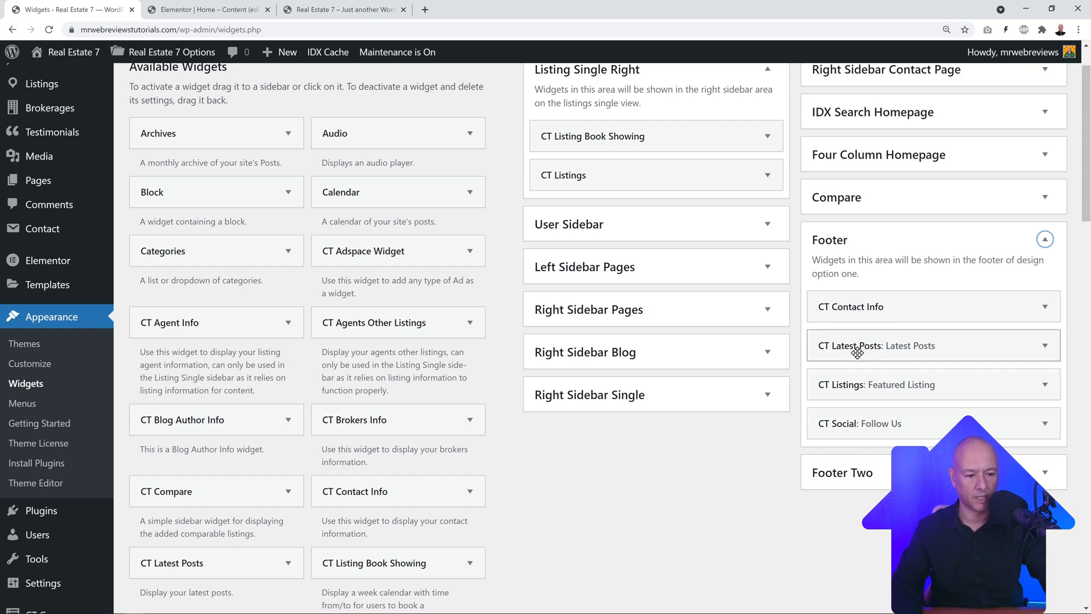
pyautogui.click(341, 10)
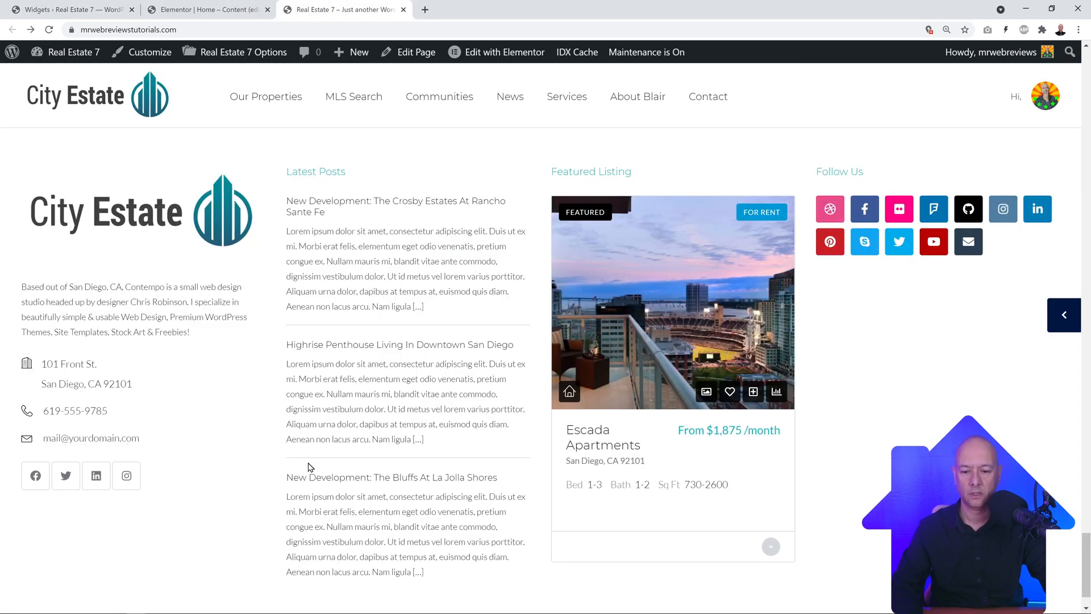
pyautogui.click(85, 10)
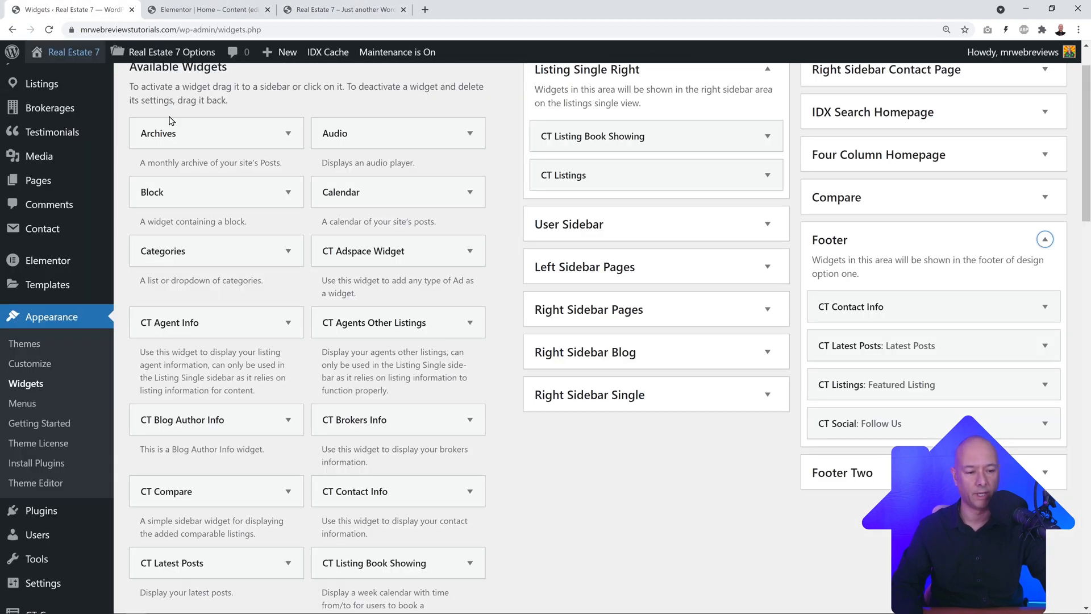
pyautogui.click(1045, 307)
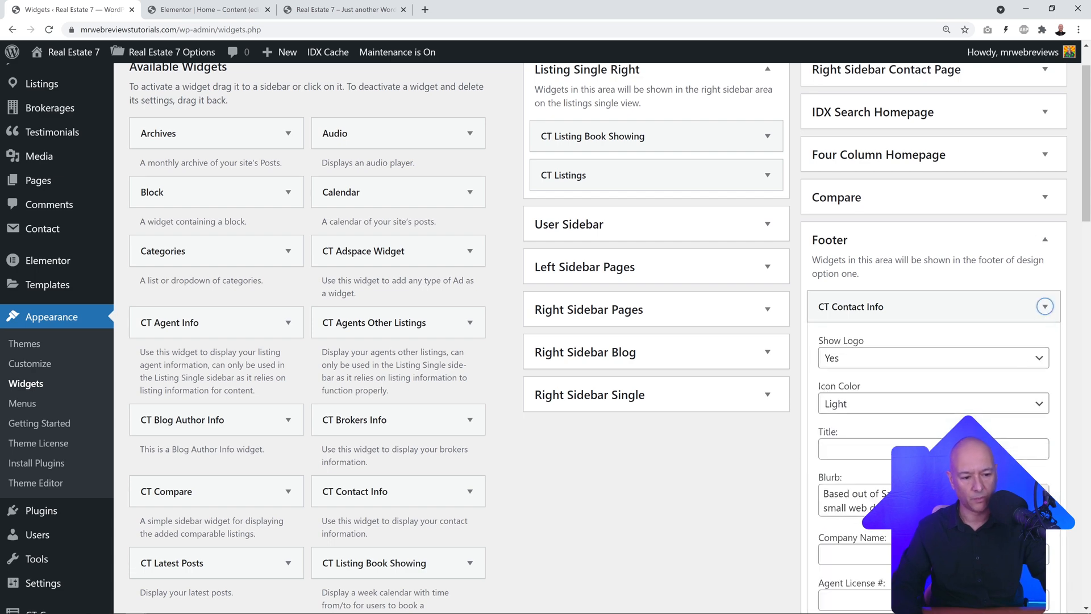
pyautogui.scroll(-2, 1020, 440)
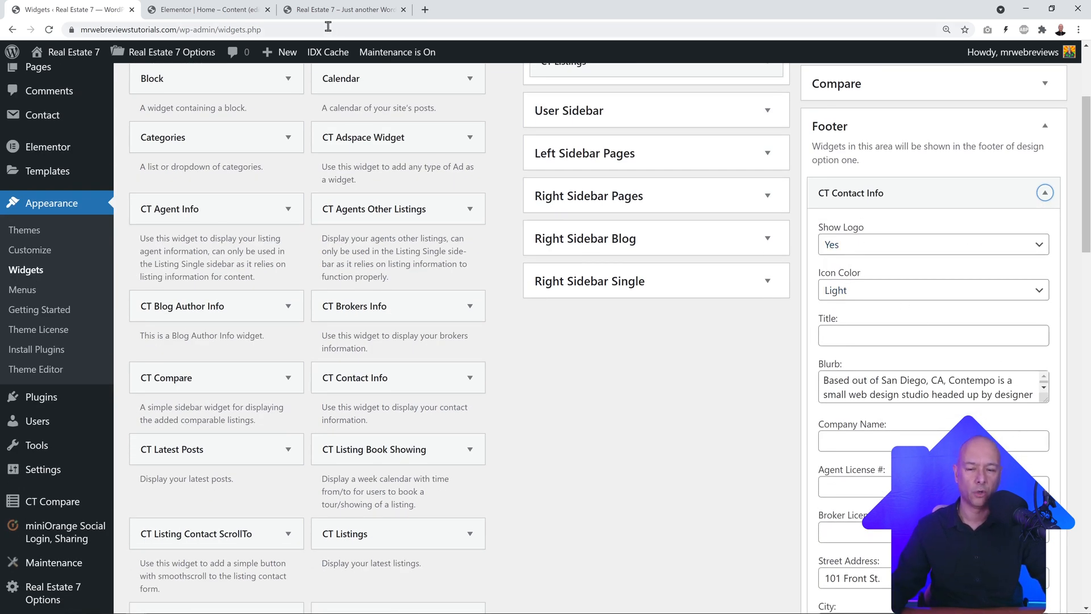
pyautogui.click(218, 12)
pyautogui.click(317, 11)
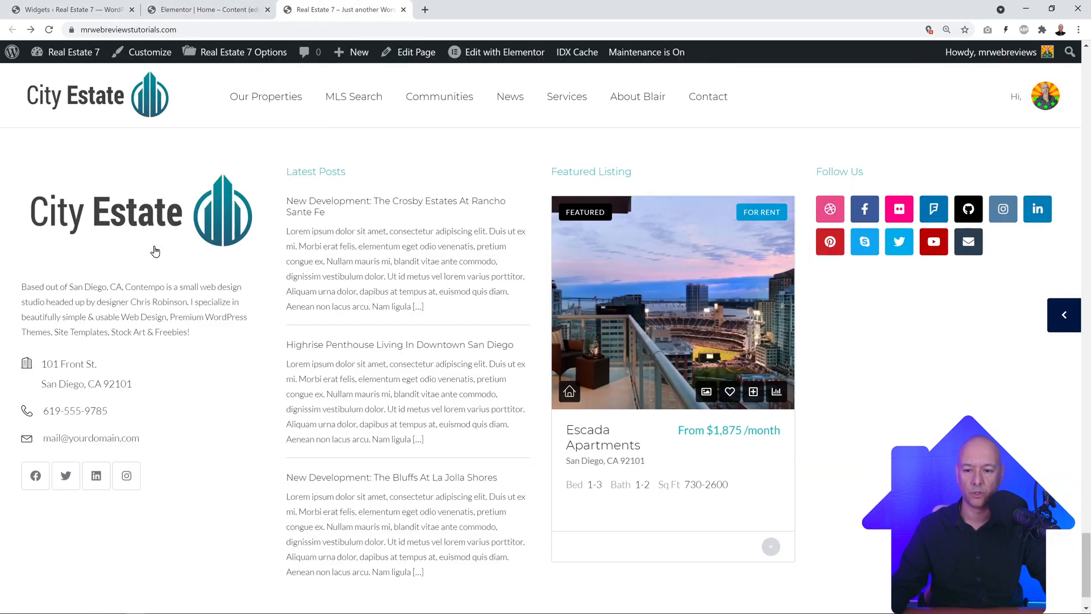
pyautogui.click(119, 5)
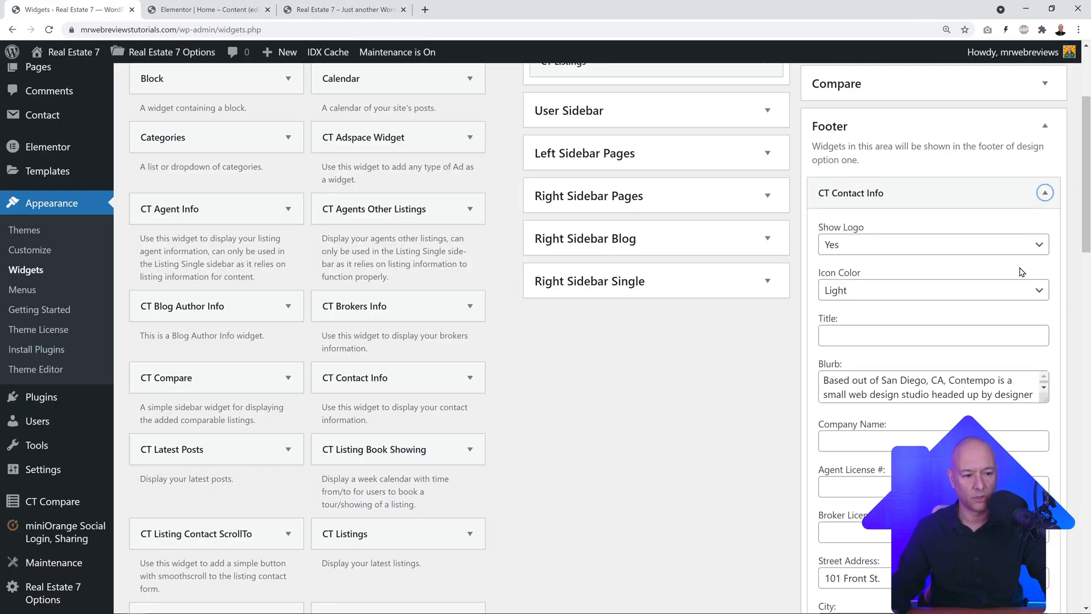
# Step: Set CT Contact Info's Show Logo to No, save it, and reload the live site
pyautogui.click(1037, 246)
pyautogui.click(886, 278)
pyautogui.scroll(-3, 988, 392)
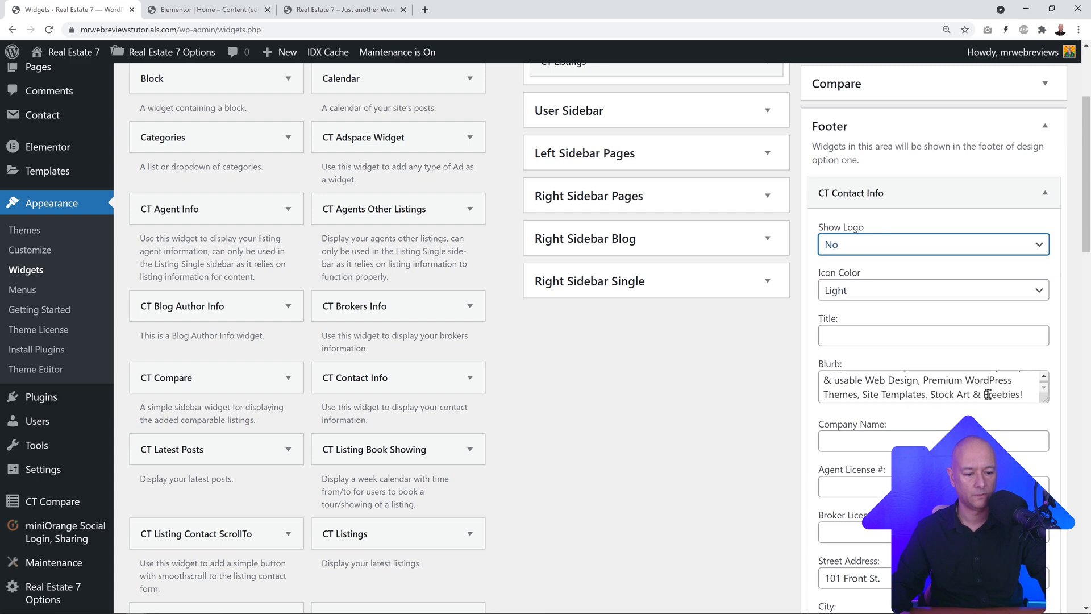
pyautogui.scroll(-12, 1021, 458)
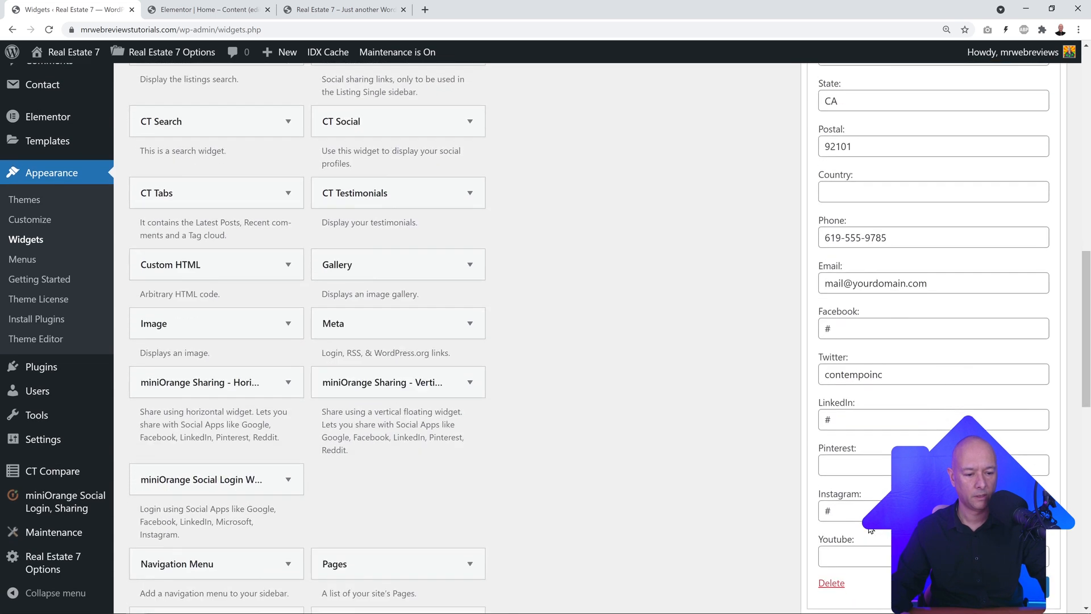
pyautogui.click(1032, 417)
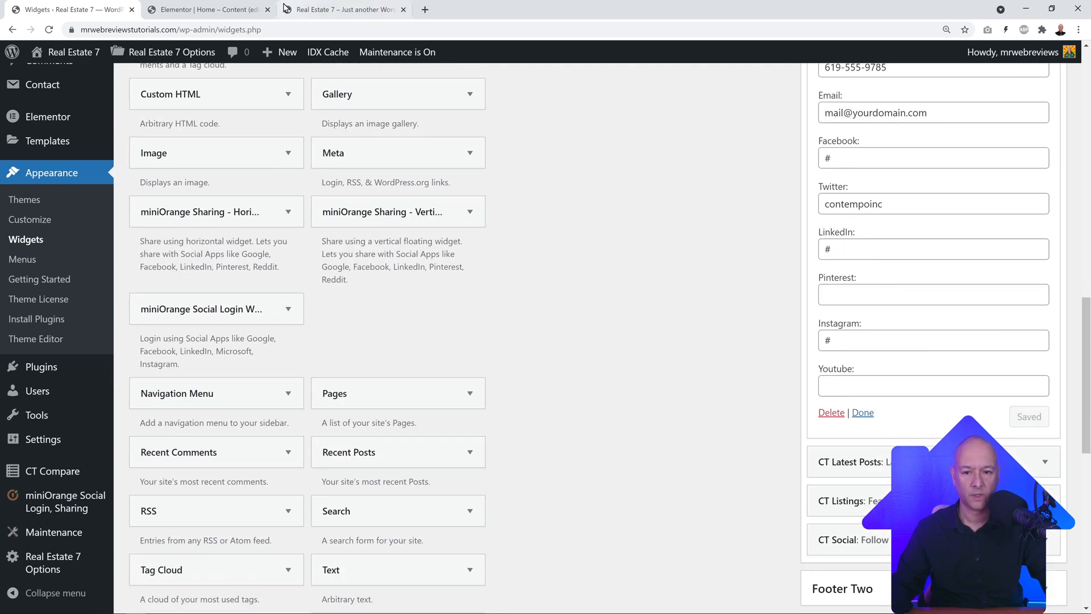
pyautogui.click(341, 9)
pyautogui.press('F5')
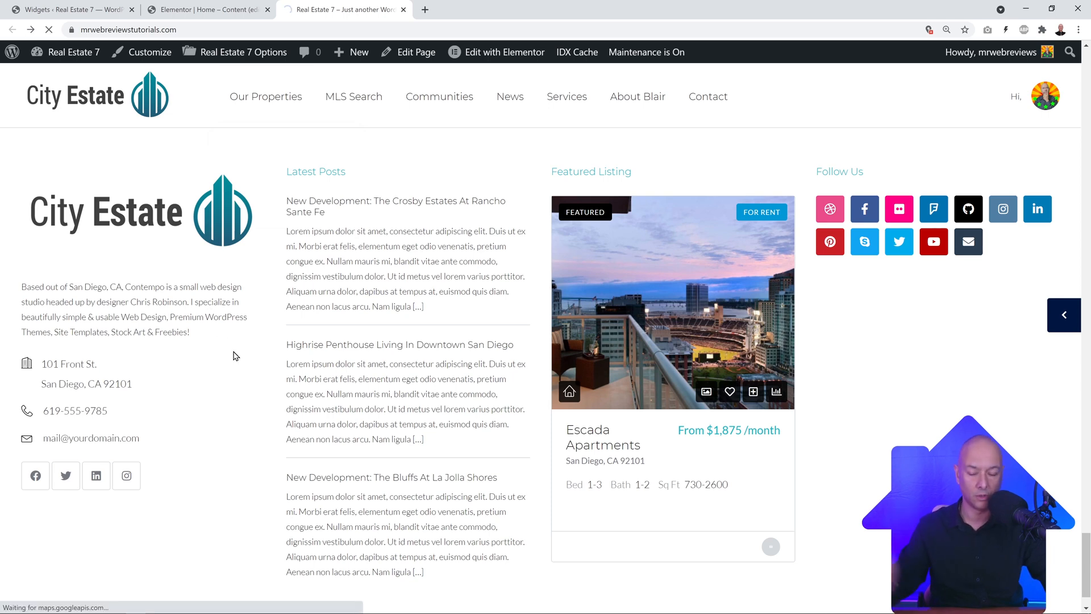
# Step: Check the live footer without its logo, then set CT Contact Info's Show Logo back to Yes
pyautogui.scroll(-10, 309, 326)
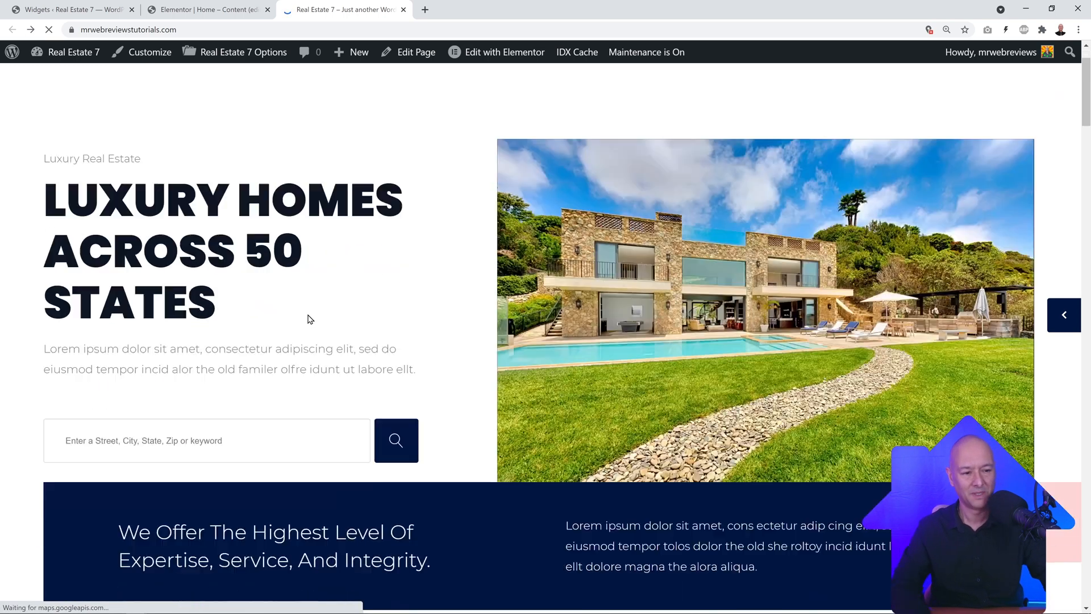
pyautogui.scroll(-15, 310, 324)
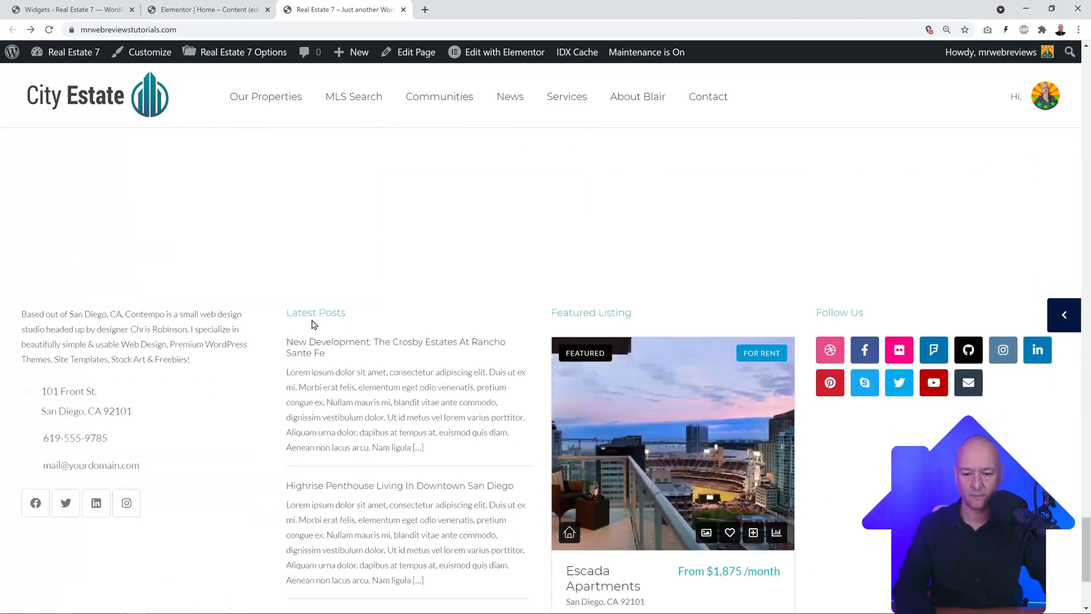
pyautogui.scroll(4, 233, 375)
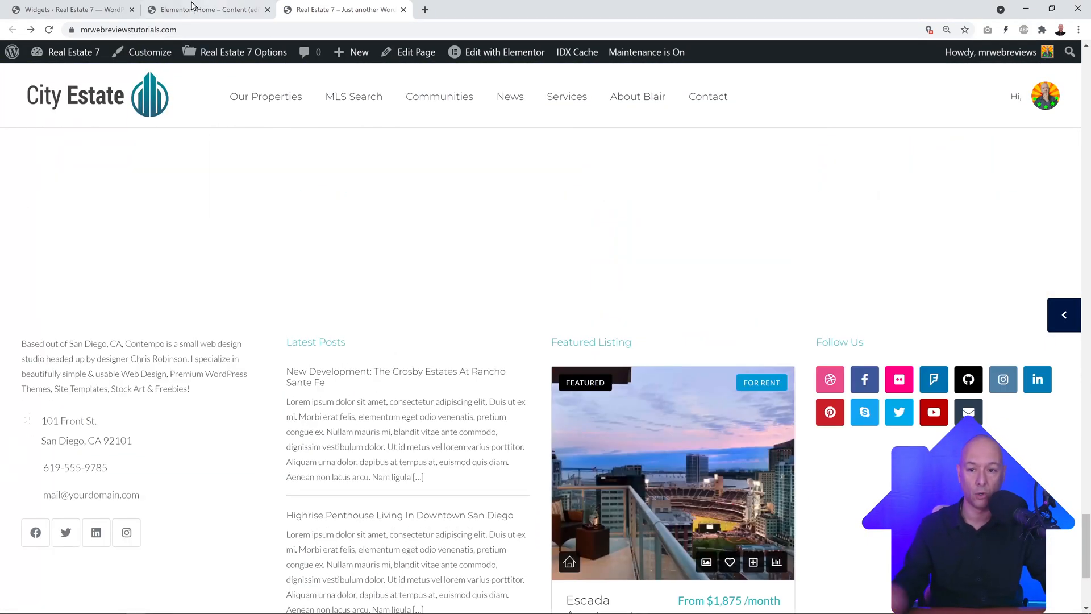
pyautogui.click(80, 9)
pyautogui.scroll(10, 638, 287)
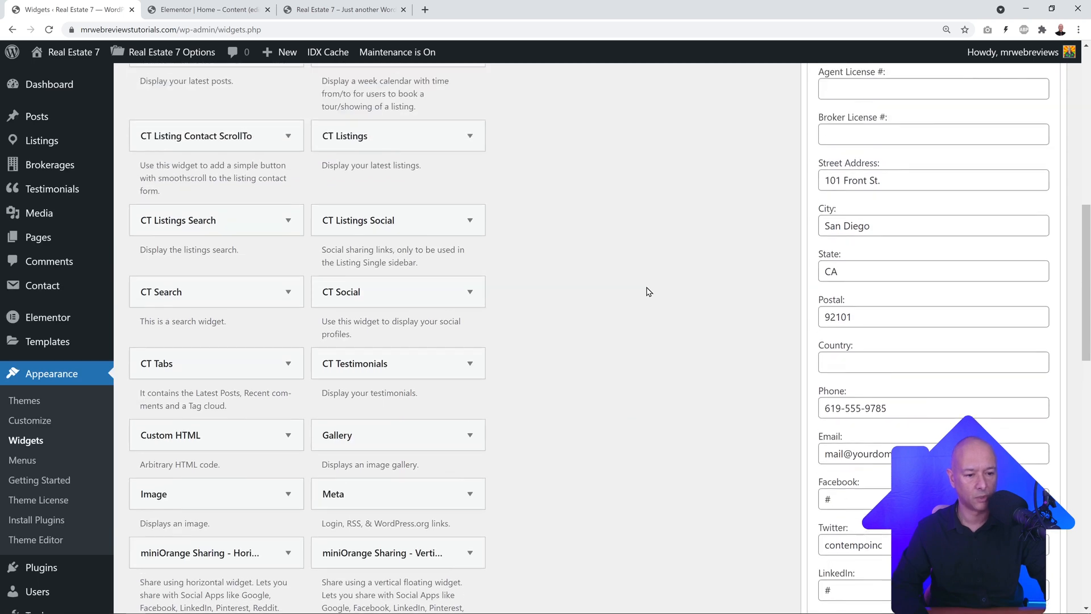
pyautogui.scroll(1, 649, 291)
pyautogui.click(1039, 244)
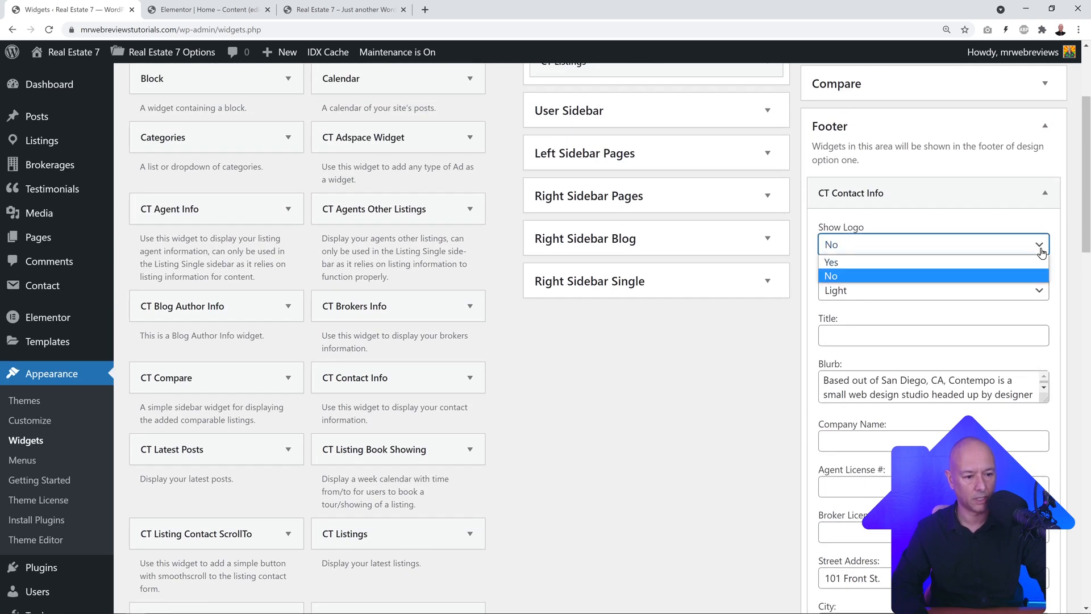
pyautogui.click(926, 275)
pyautogui.click(763, 387)
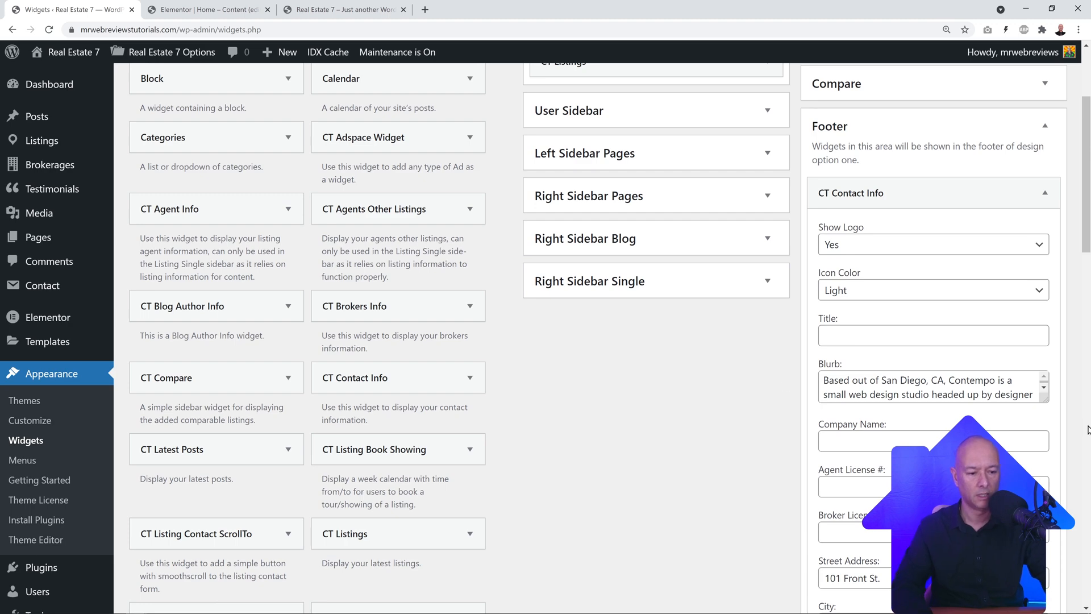
# Step: Enlarge the Blurb box and review the contact fields against the live footer
pyautogui.moveTo(1043, 399); pyautogui.dragTo(1046, 506)
pyautogui.scroll(-2, 972, 358)
pyautogui.moveTo(1002, 325); pyautogui.dragTo(822, 269)
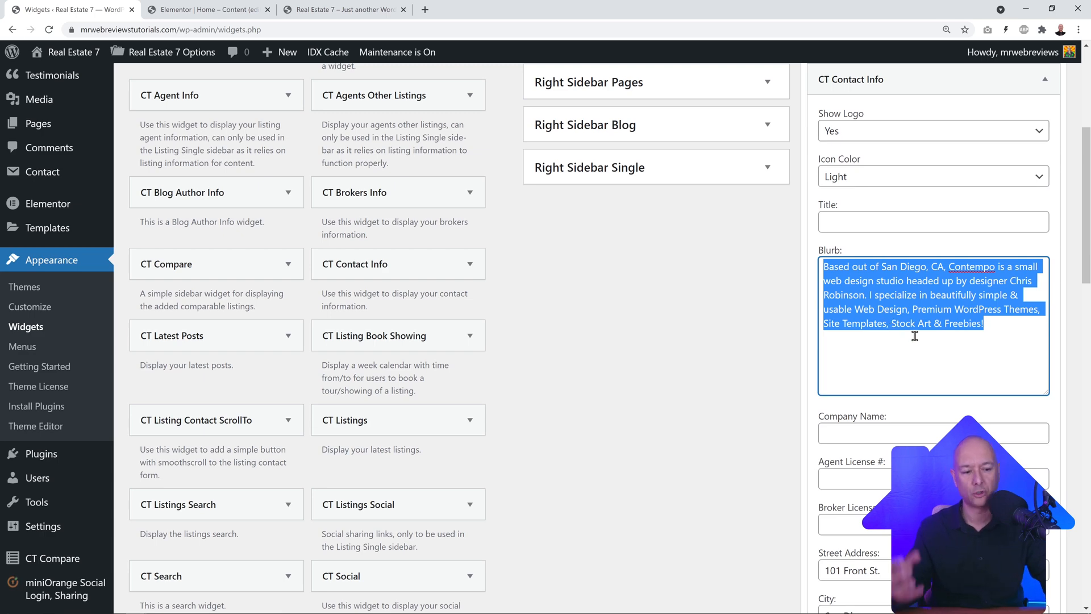
pyautogui.click(901, 383)
pyautogui.scroll(-5, 887, 363)
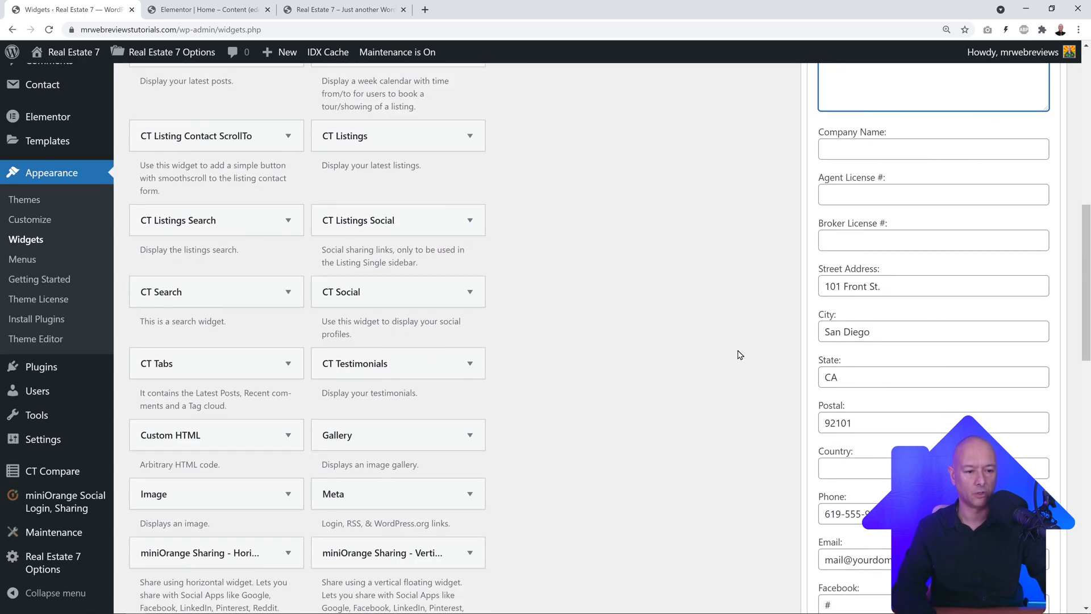
pyautogui.scroll(-4, 992, 267)
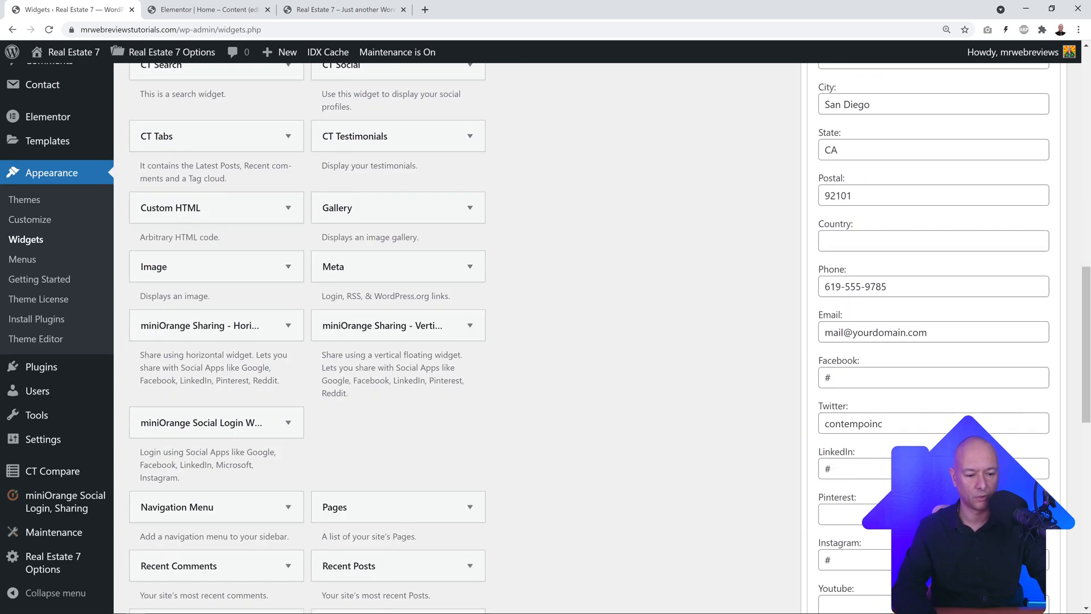
pyautogui.scroll(-4, 943, 431)
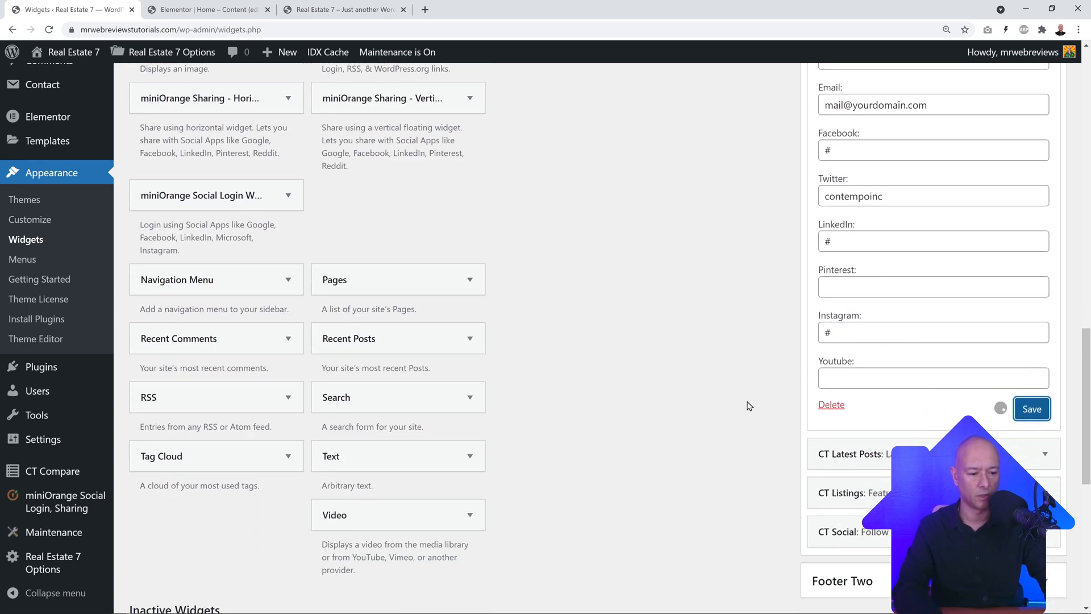
pyautogui.scroll(8, 749, 399)
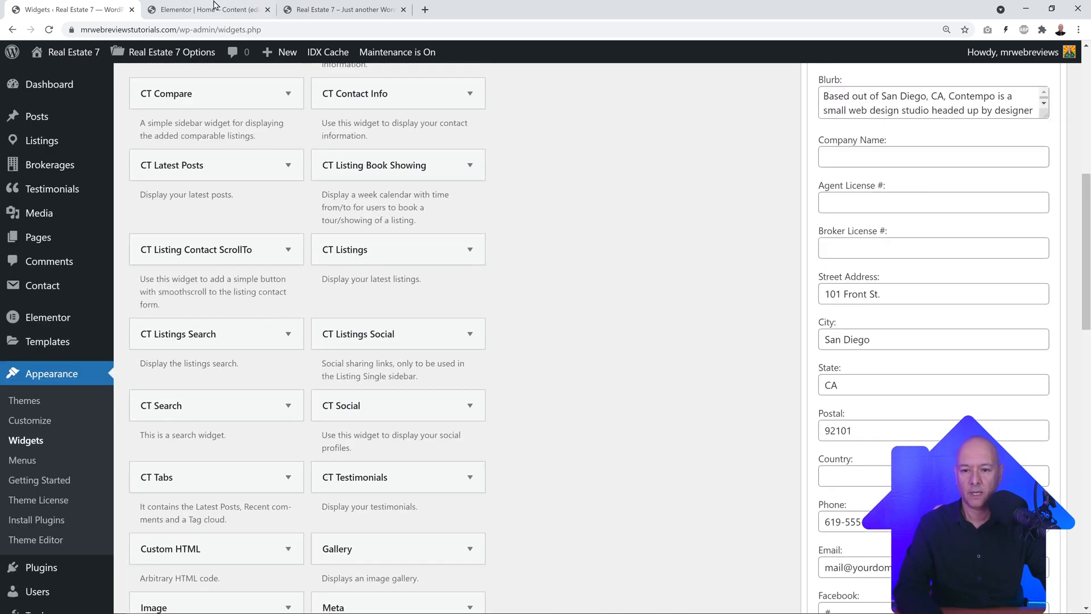
pyautogui.click(346, 11)
pyautogui.scroll(-2, 490, 351)
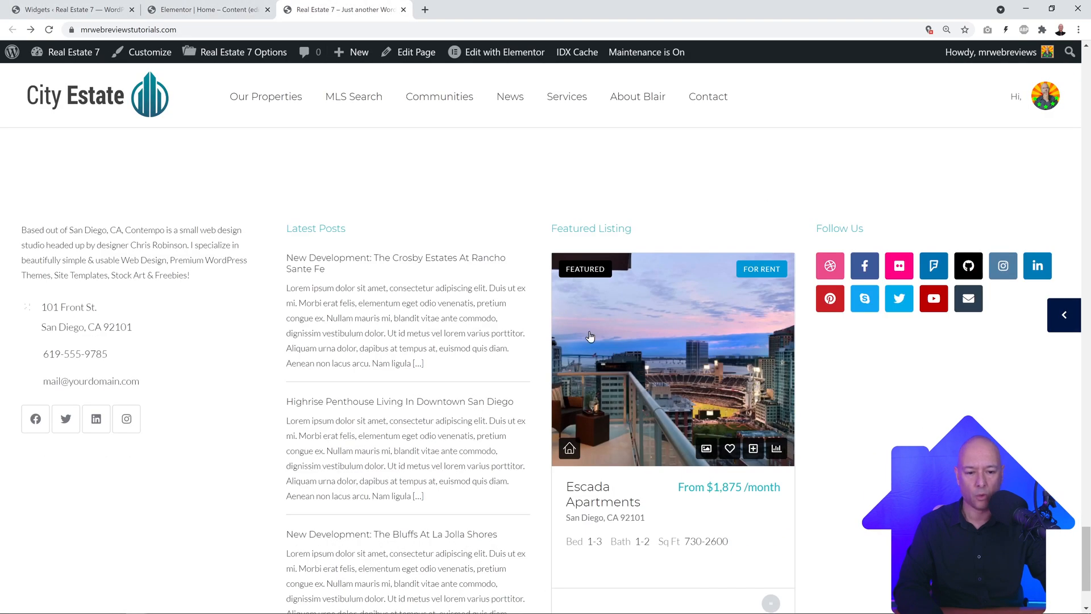
pyautogui.scroll(-1, 465, 407)
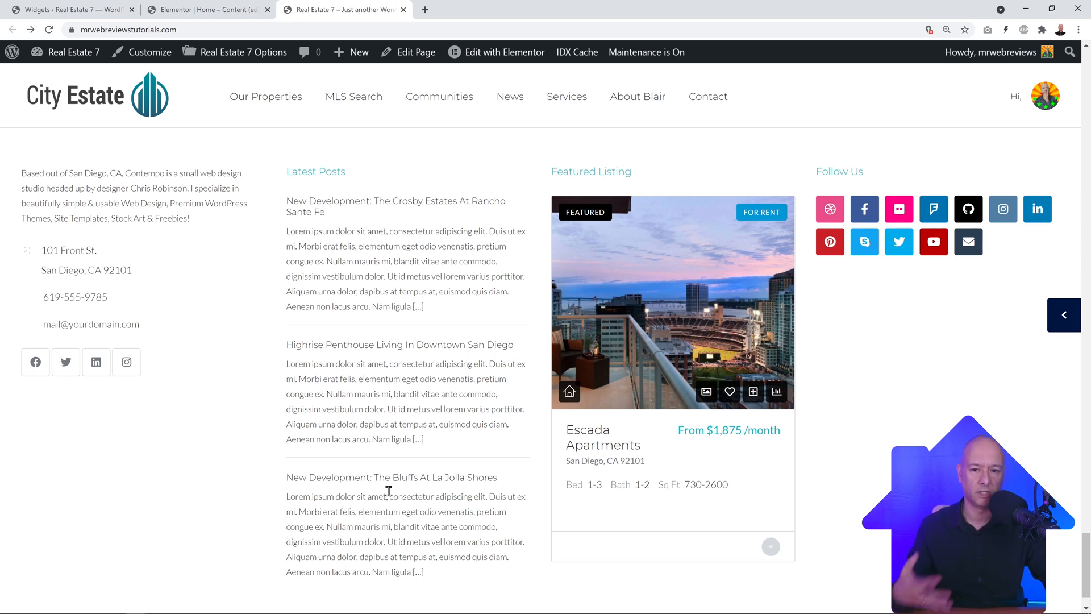
pyautogui.click(112, 12)
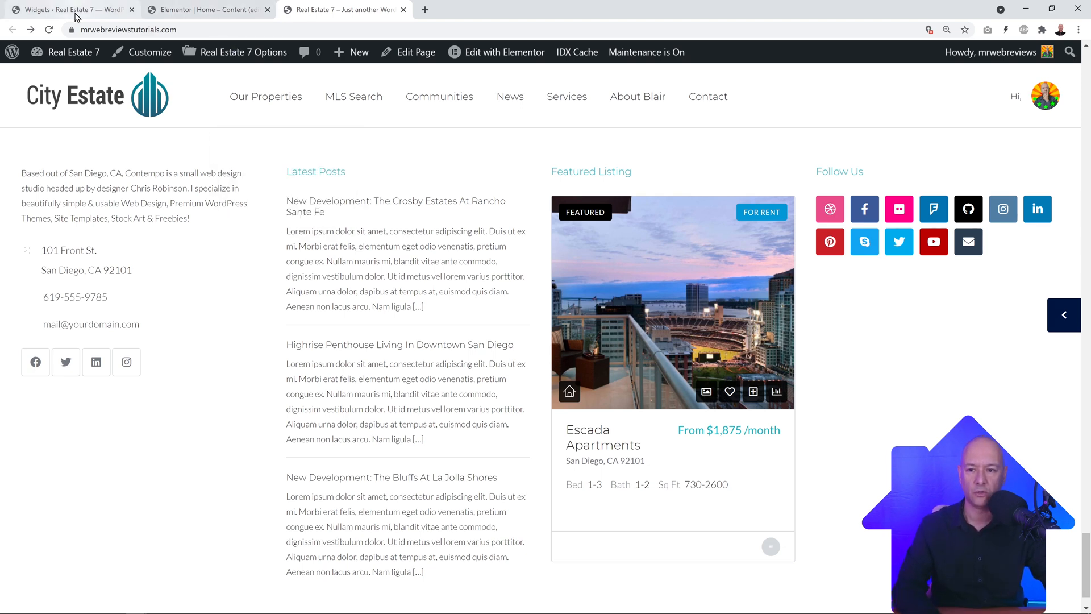
pyautogui.scroll(7, 671, 360)
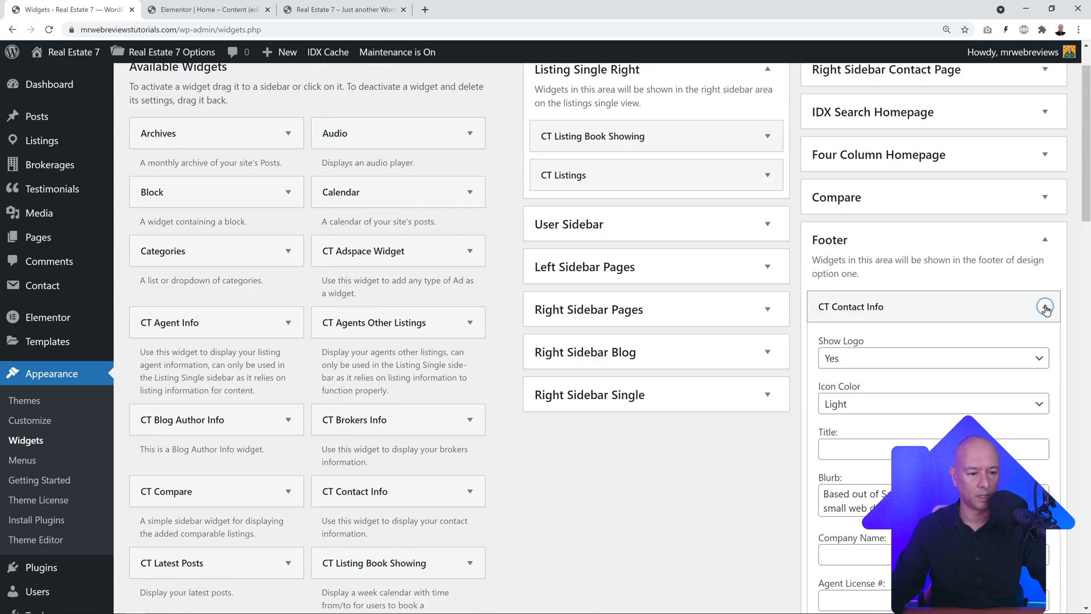
# Step: Collapse CT Contact Info and add a CT Search widget titled 'Search' to the Footer
pyautogui.click(1045, 307)
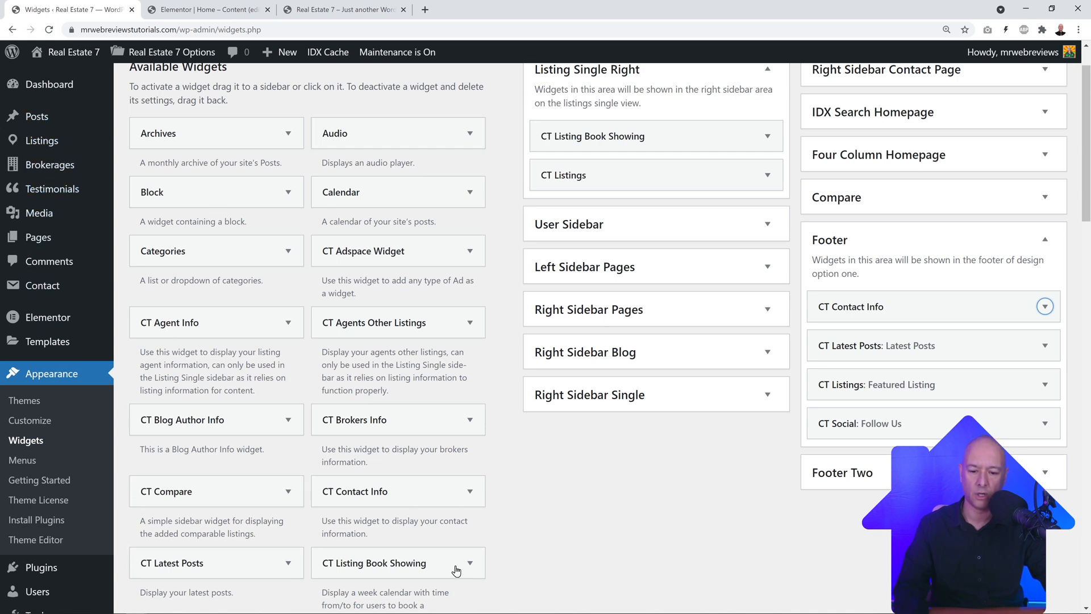
pyautogui.scroll(-1, 520, 466)
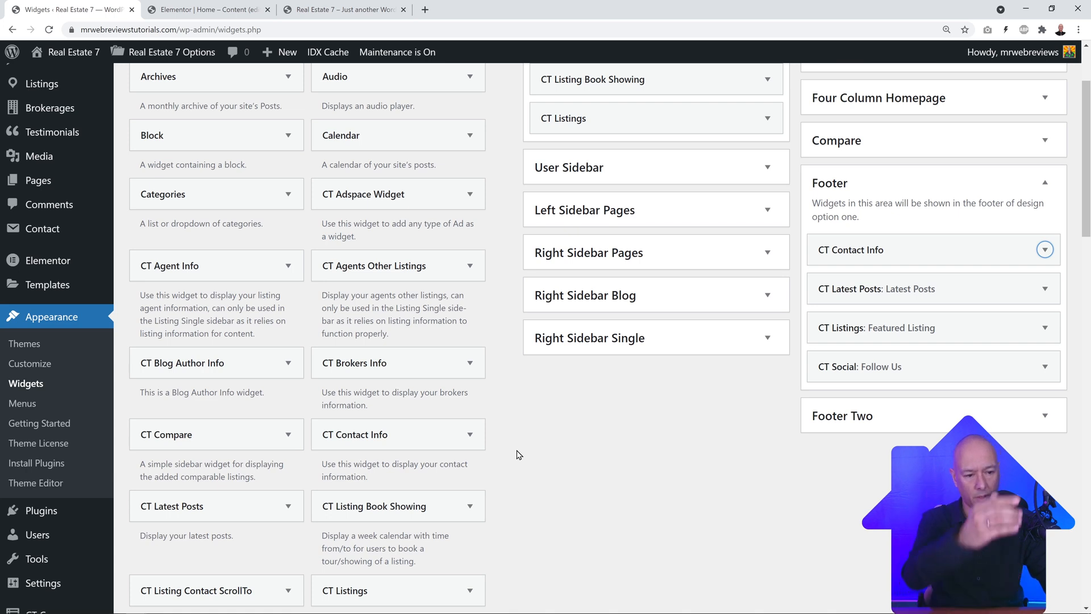
pyautogui.scroll(-1, 509, 449)
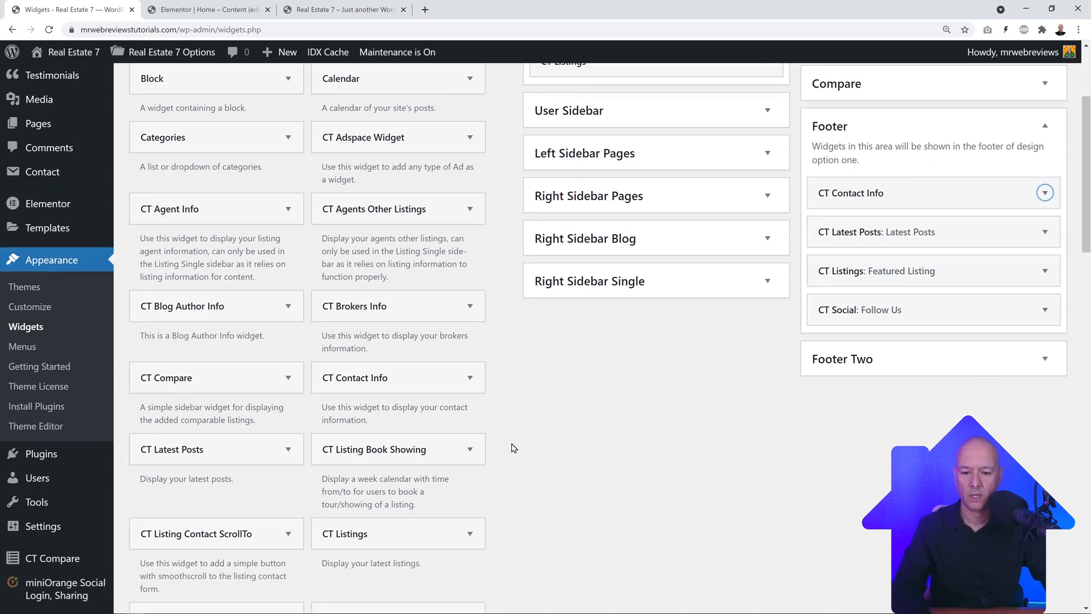
pyautogui.scroll(-3, 534, 446)
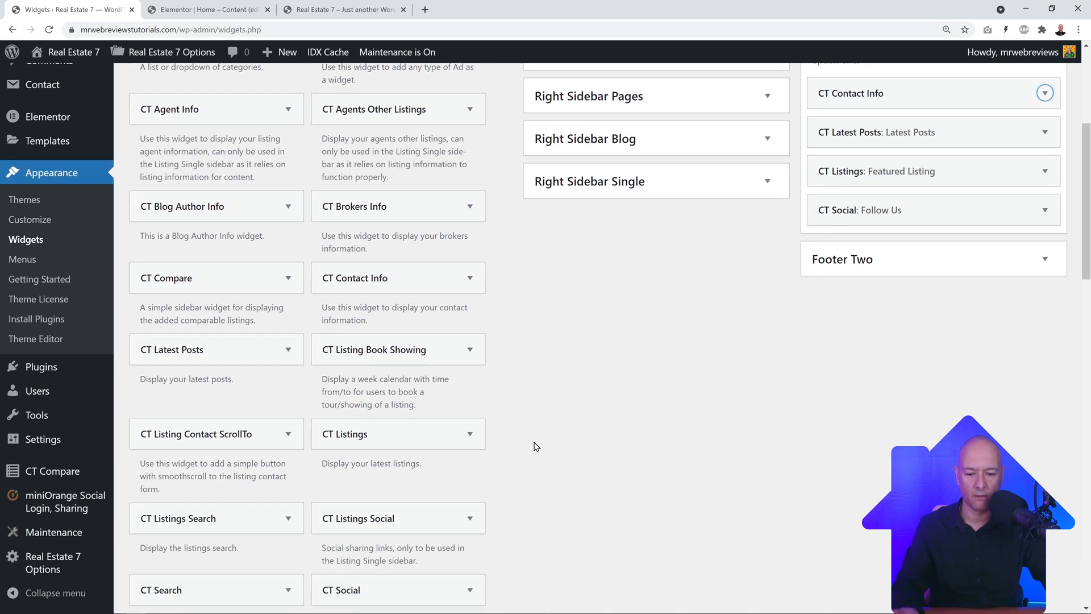
pyautogui.scroll(-3, 577, 375)
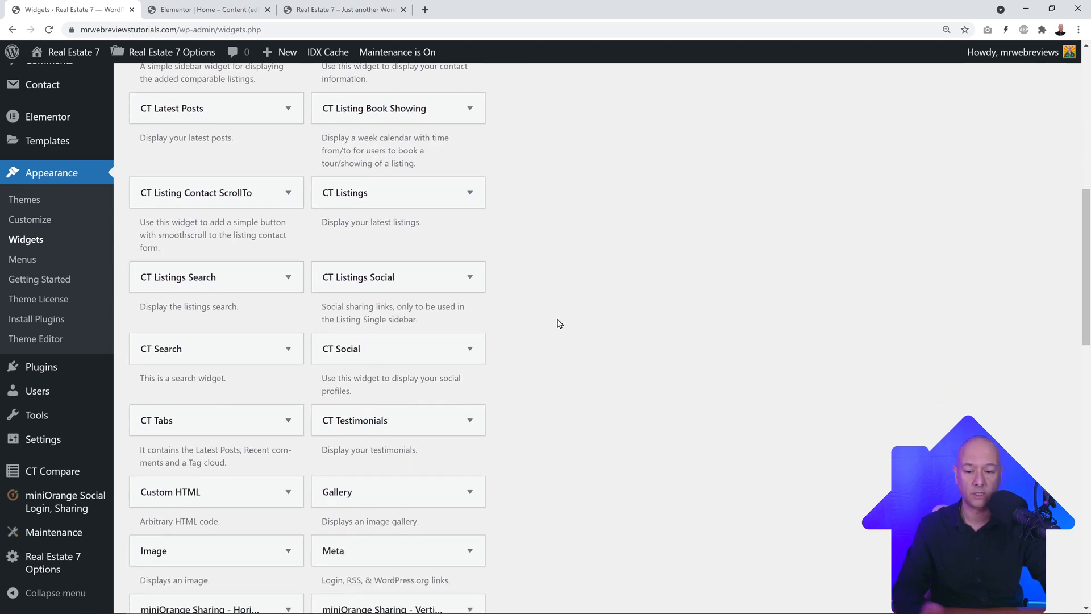
pyautogui.scroll(2, 554, 341)
pyautogui.scroll(1, 557, 377)
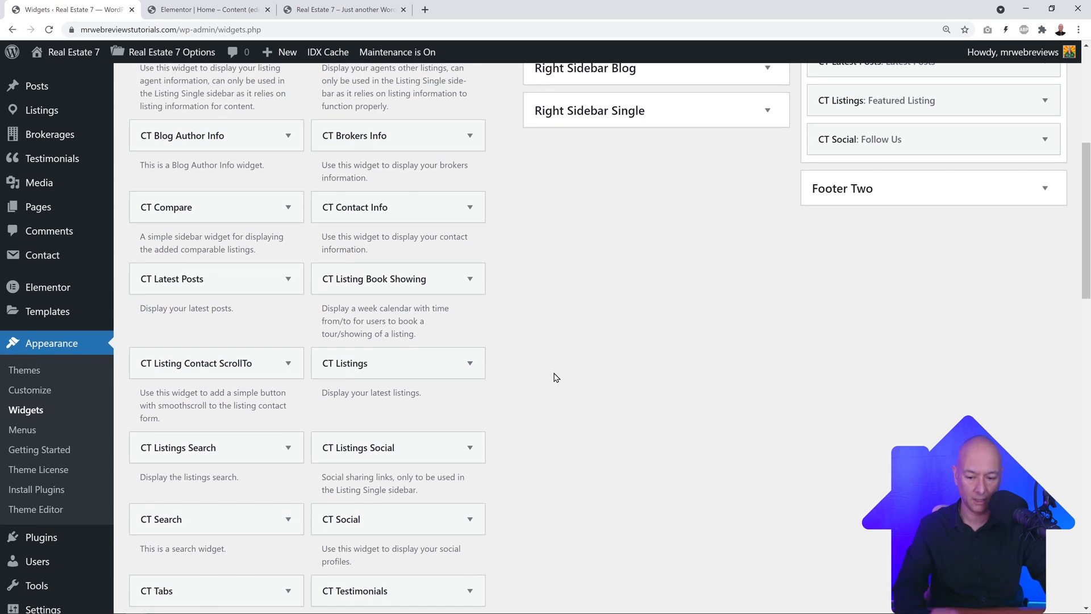
pyautogui.scroll(1, 556, 377)
pyautogui.scroll(-2, 556, 377)
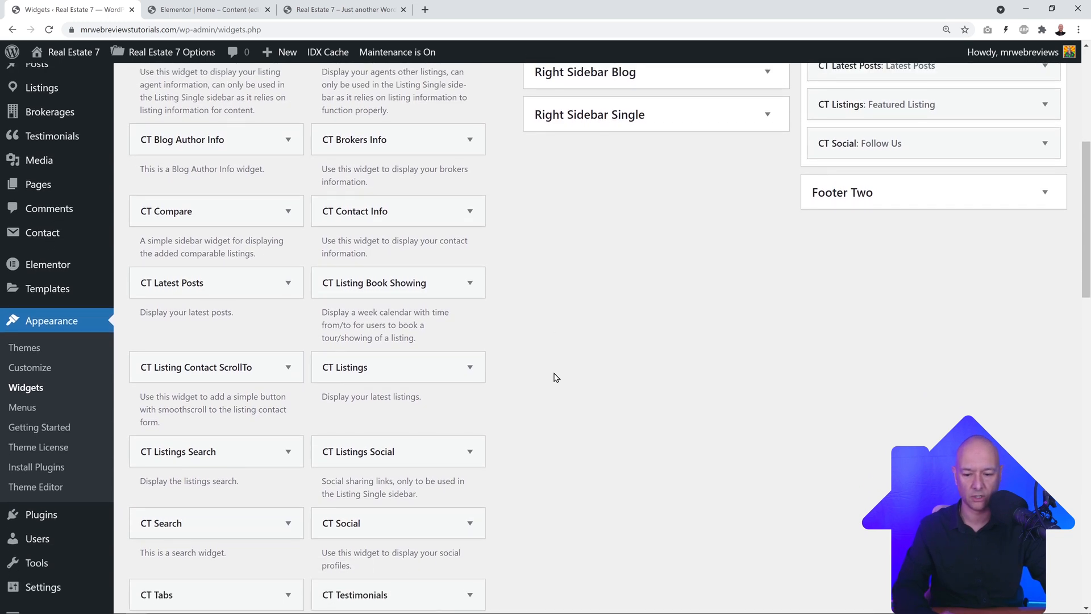
pyautogui.scroll(1, 562, 373)
pyautogui.moveTo(238, 581); pyautogui.dragTo(936, 124)
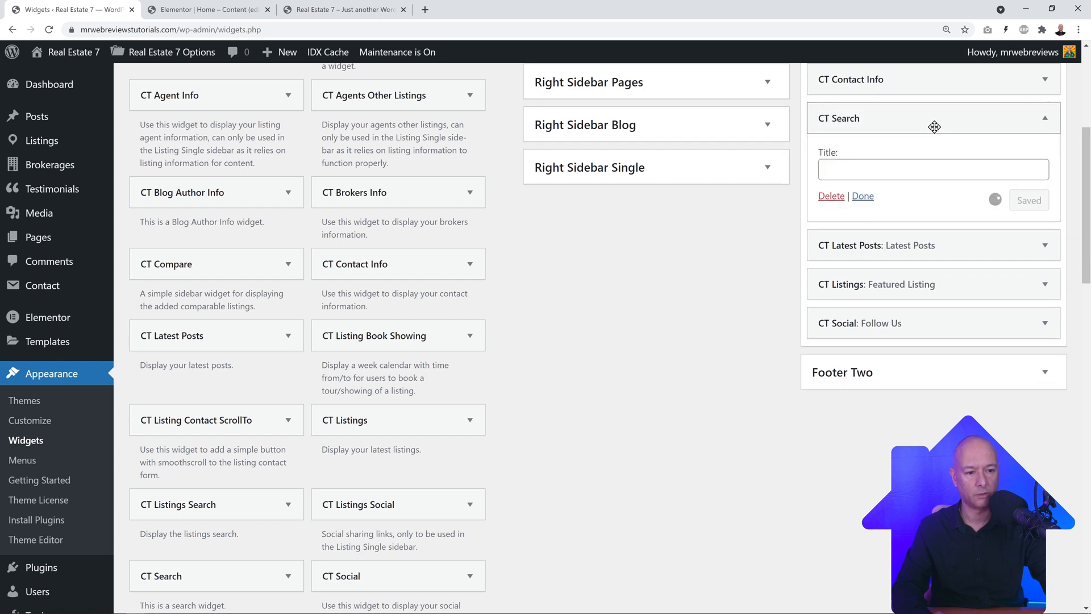
pyautogui.click(891, 168)
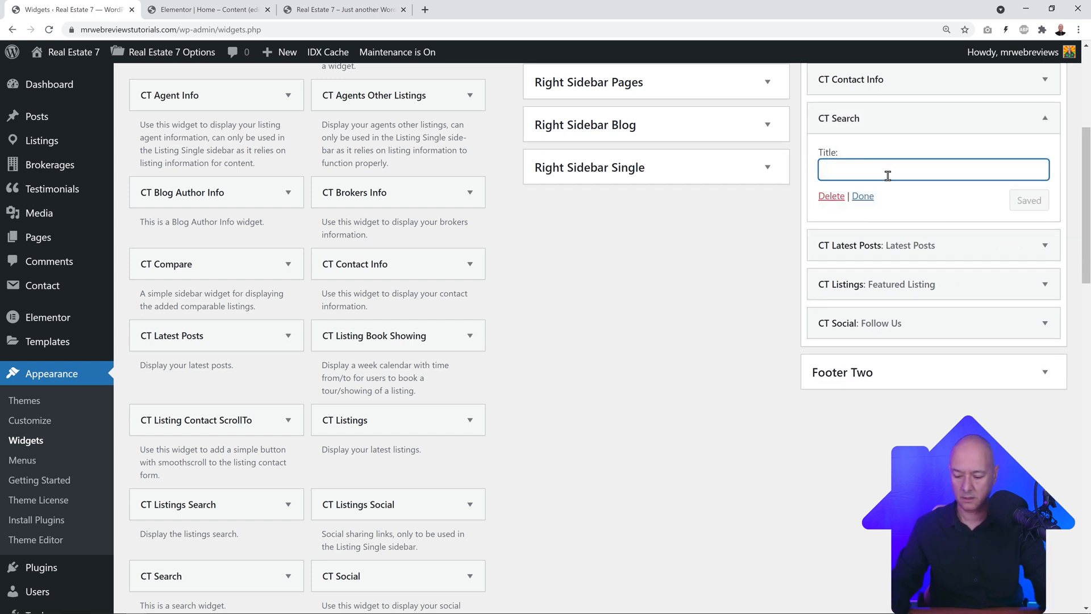
pyautogui.write('Search')
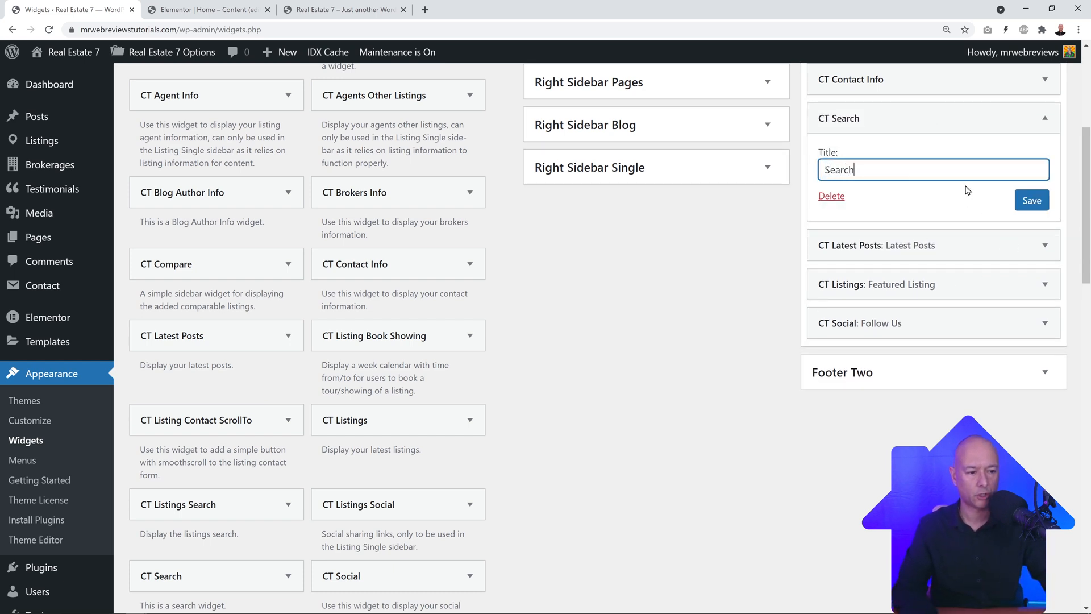
pyautogui.click(1030, 200)
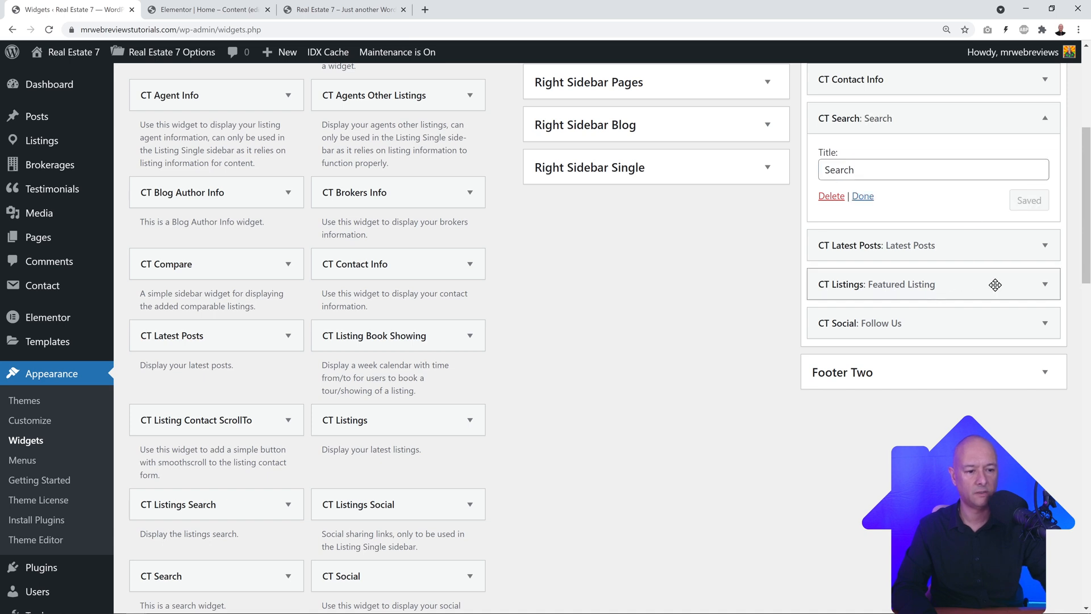
# Step: Delete the CT Latest Posts widget from the Footer and reload the live site
pyautogui.click(1045, 245)
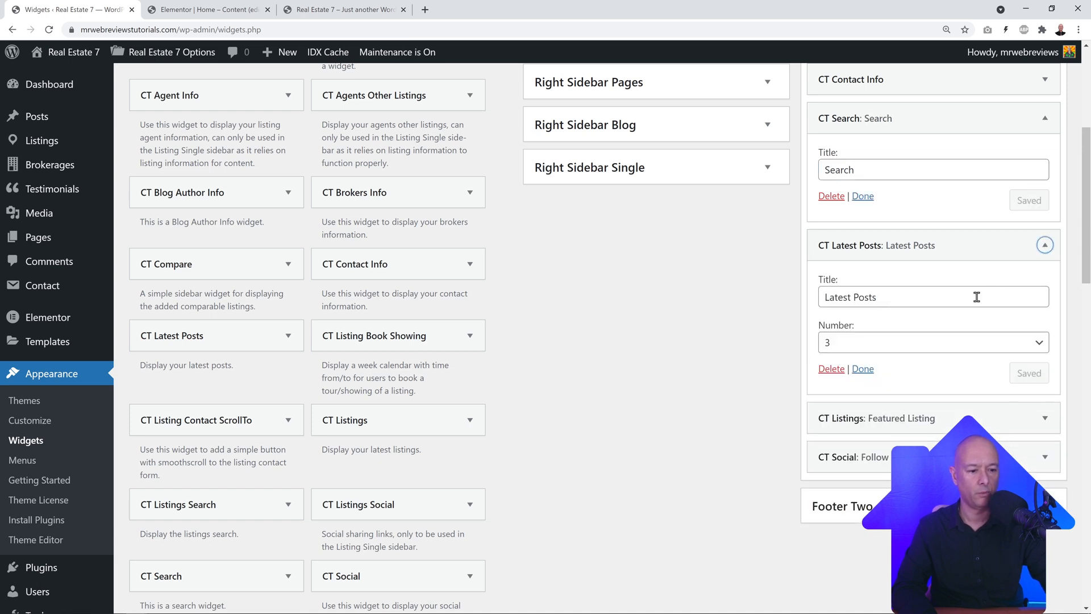
pyautogui.click(831, 370)
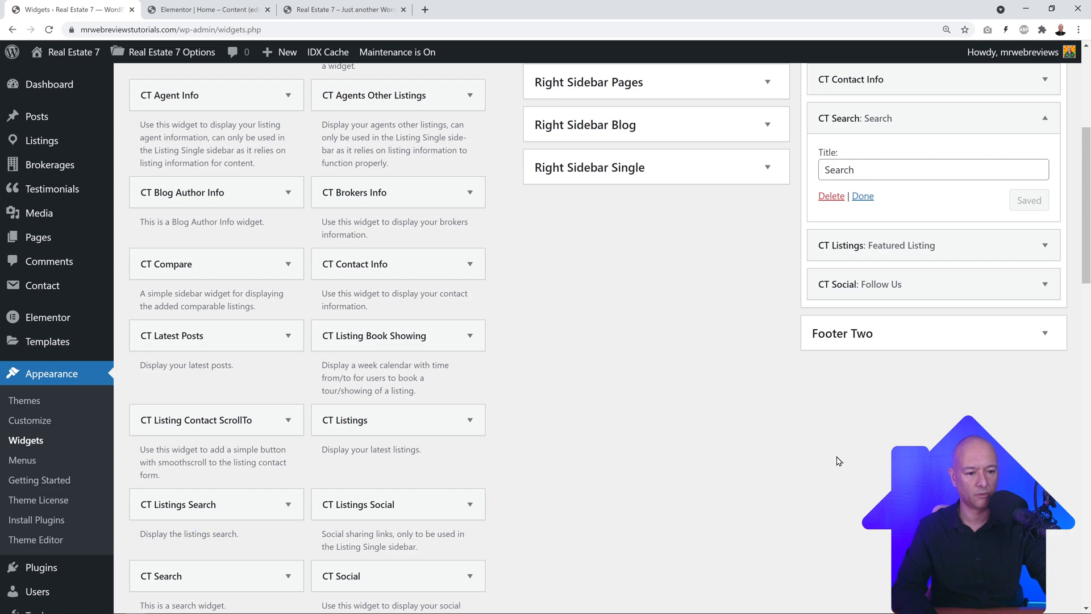
pyautogui.click(340, 10)
pyautogui.click(50, 30)
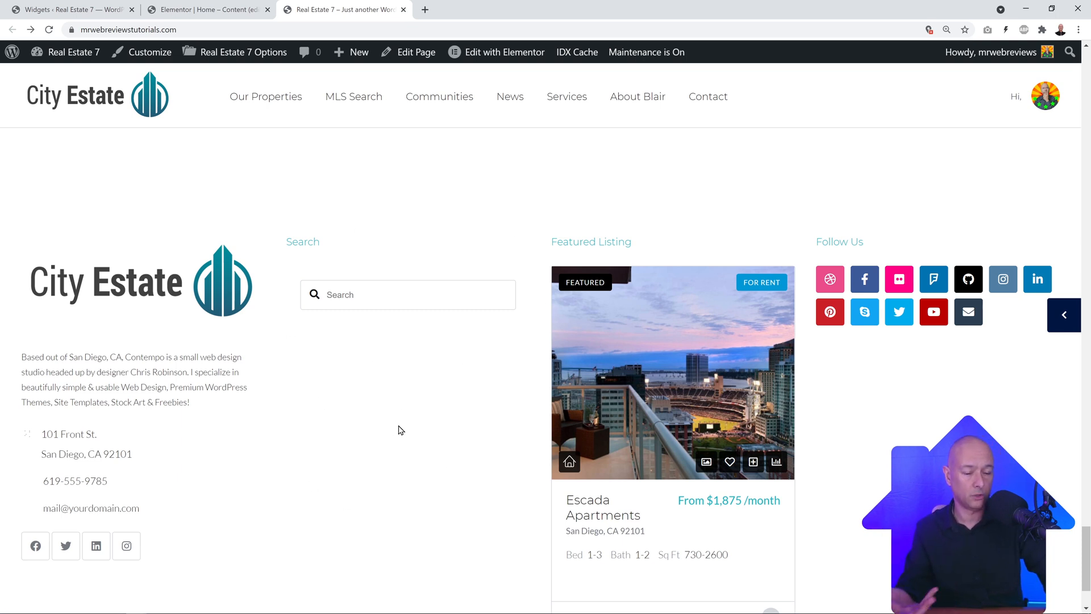
# Step: Scroll to the live footer's Search, Featured Listing and Follow Us columns, then review the Widgets page
pyautogui.scroll(-1, 450, 400)
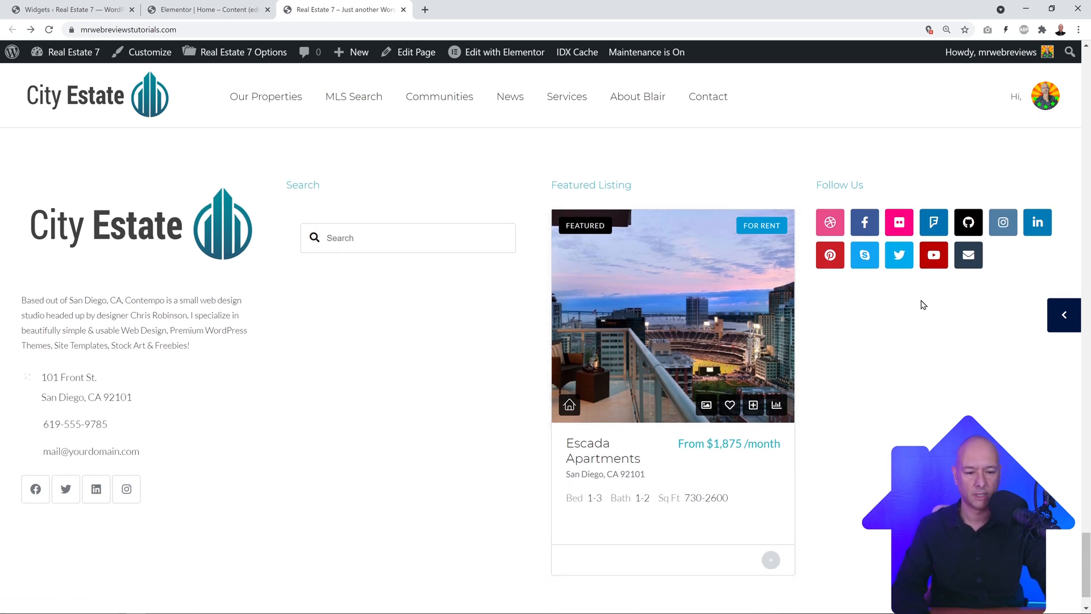
pyautogui.click(74, 9)
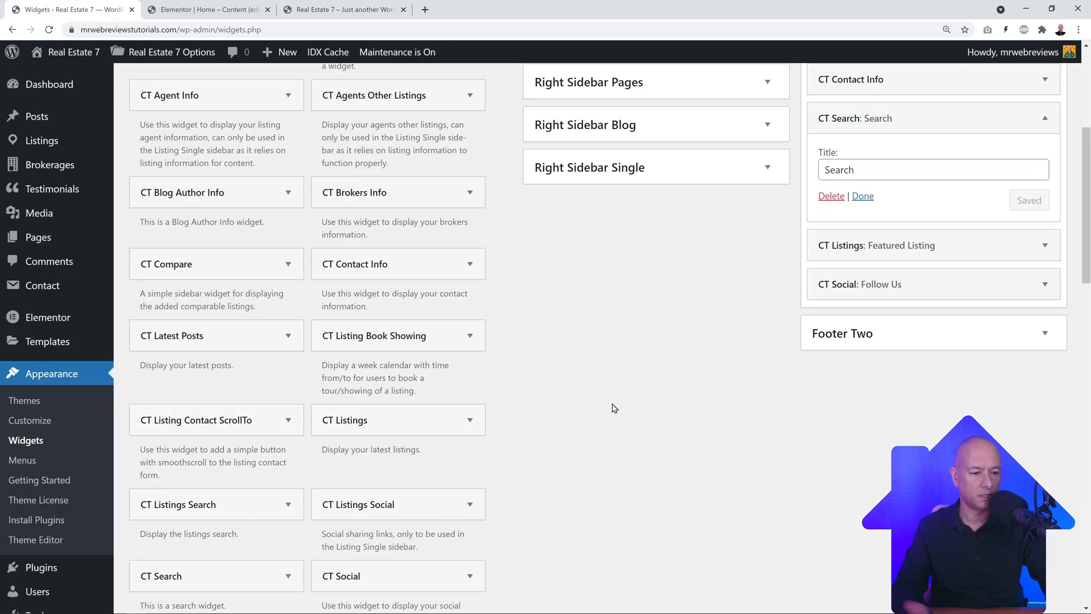
pyautogui.scroll(1, 614, 408)
pyautogui.scroll(-1, 613, 408)
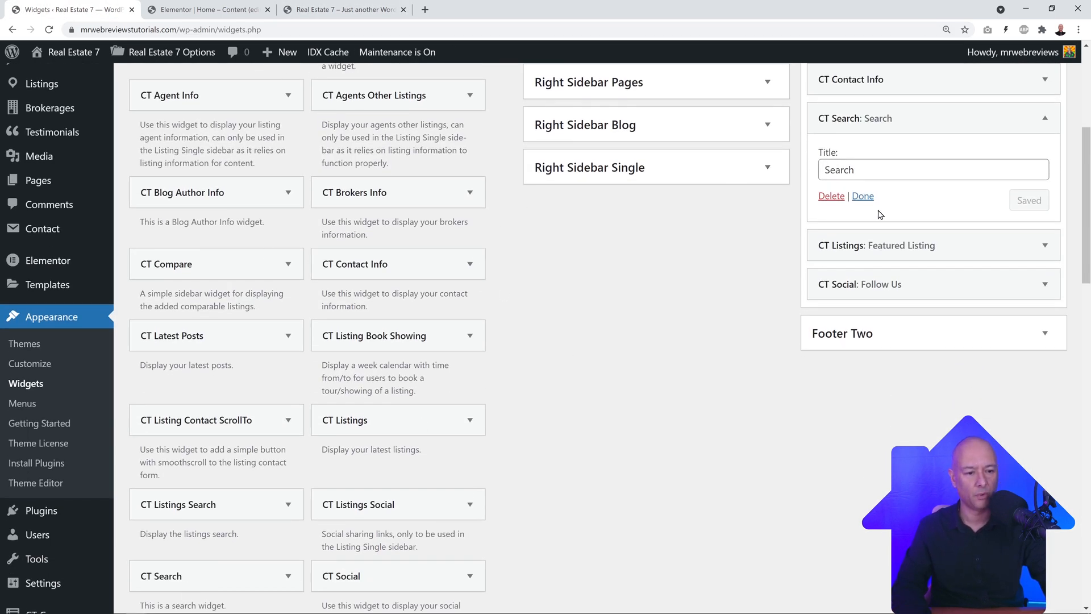
pyautogui.scroll(-3, 614, 368)
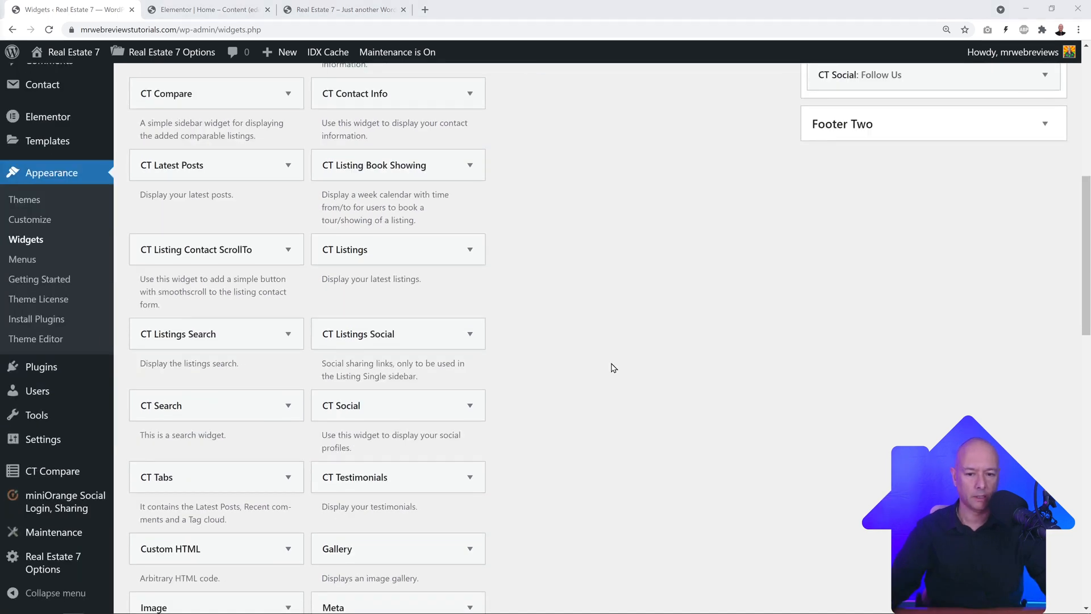
pyautogui.scroll(4, 613, 367)
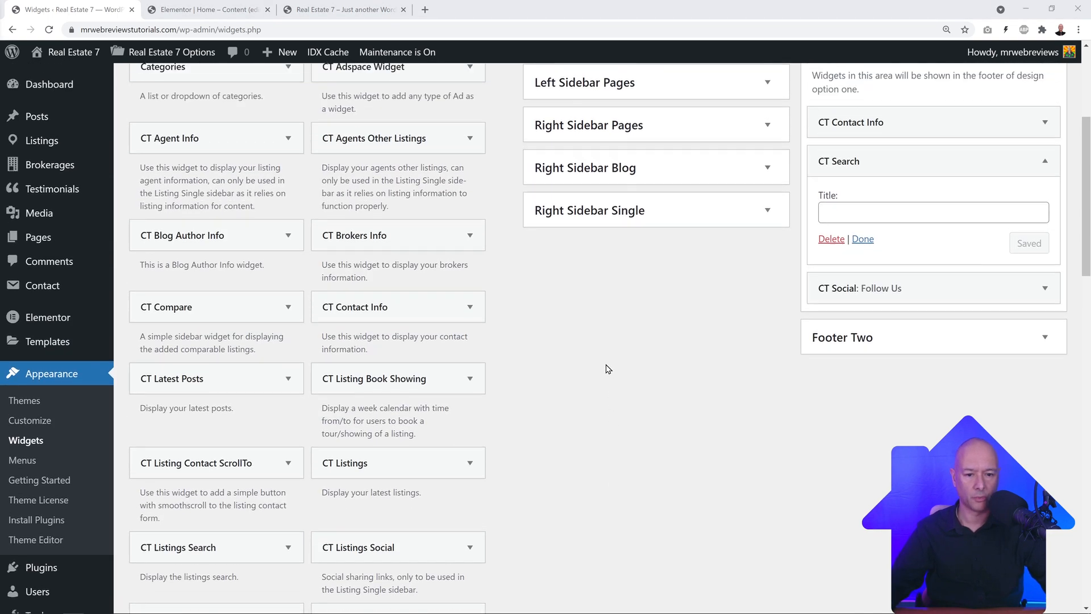
pyautogui.scroll(5, 607, 369)
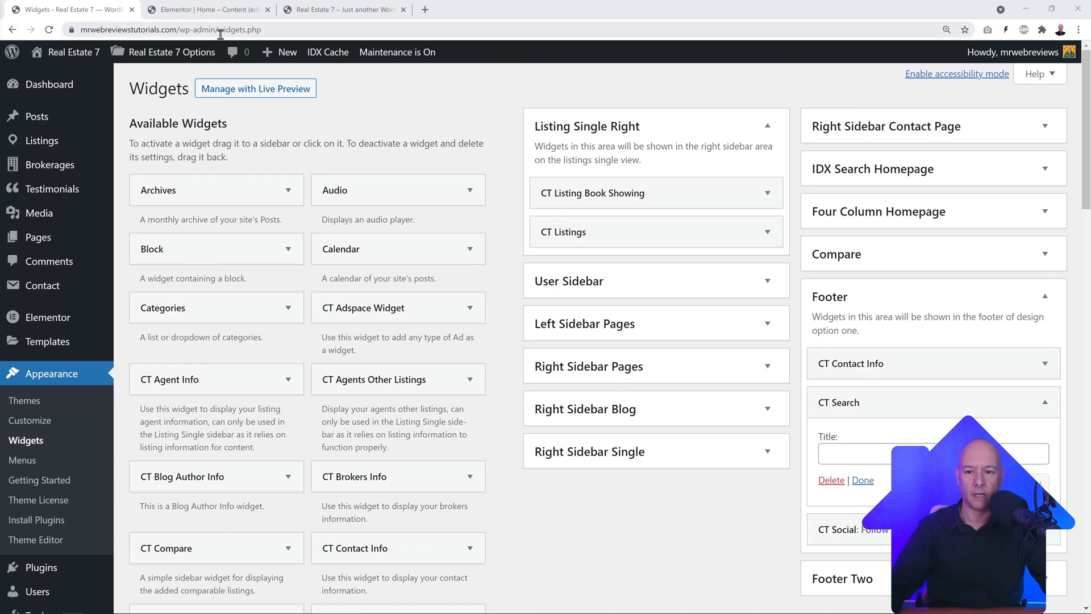
pyautogui.scroll(-7, 64, 547)
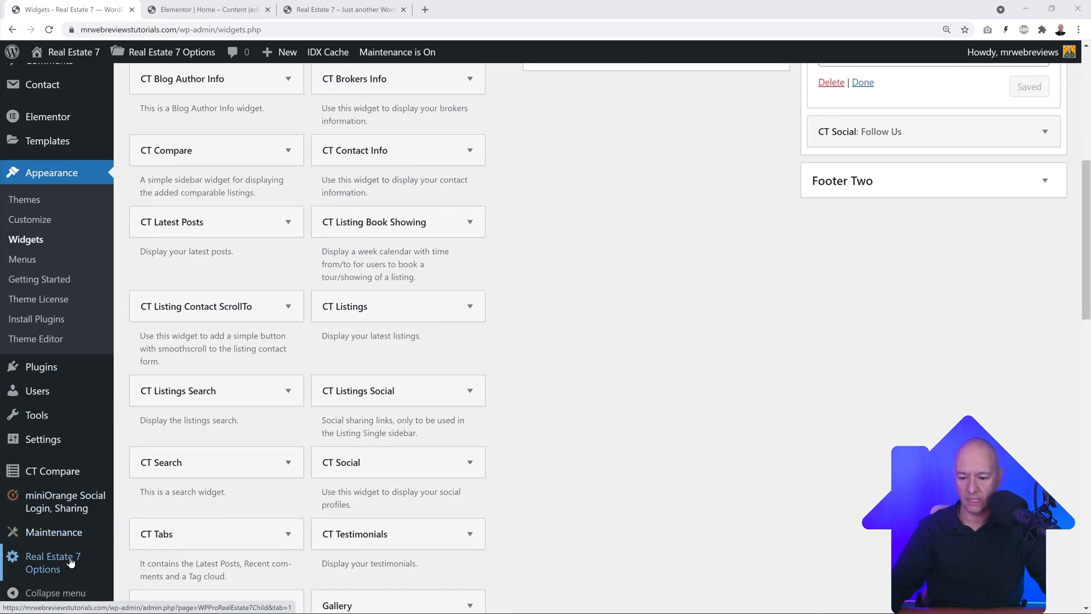
# Step: In Real Estate 7 Options > Footer, switch Display Widget Area to No and save changes
pyautogui.click(58, 561)
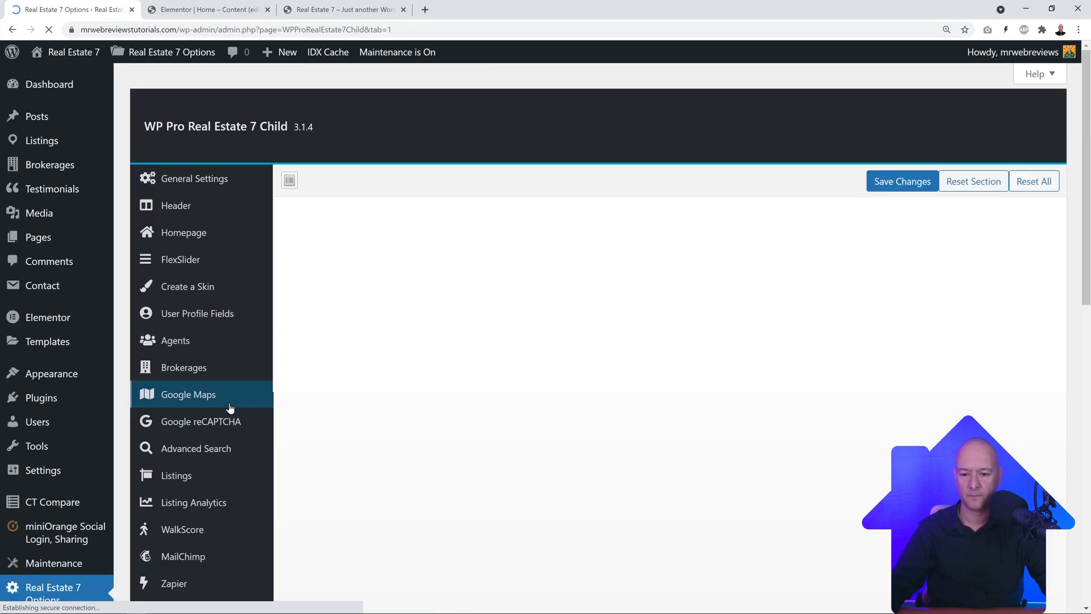
pyautogui.scroll(-8, 227, 397)
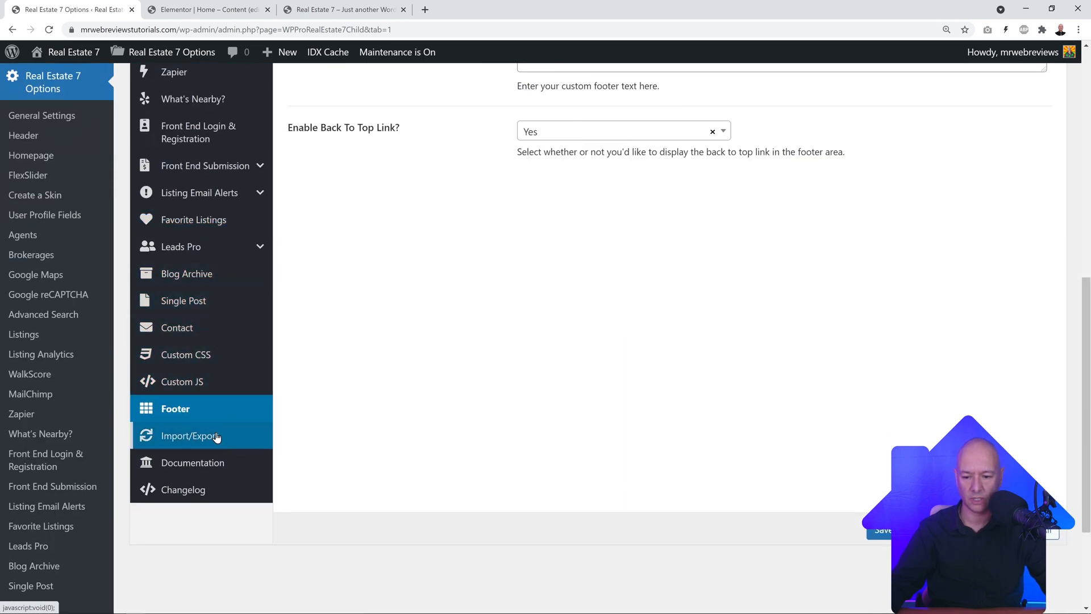
pyautogui.click(181, 407)
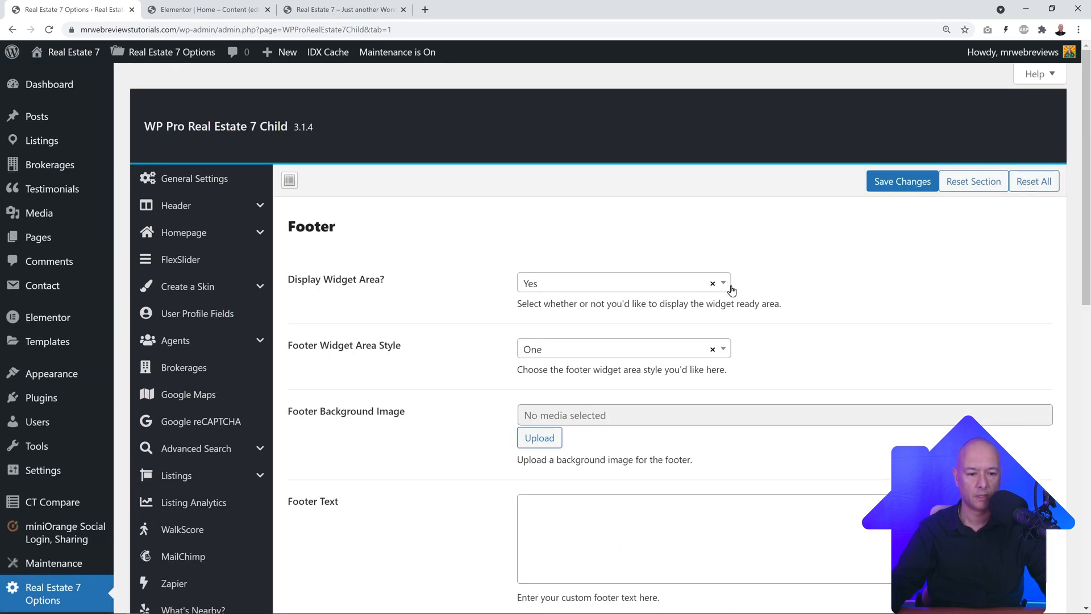
pyautogui.click(722, 283)
pyautogui.click(532, 359)
pyautogui.click(903, 181)
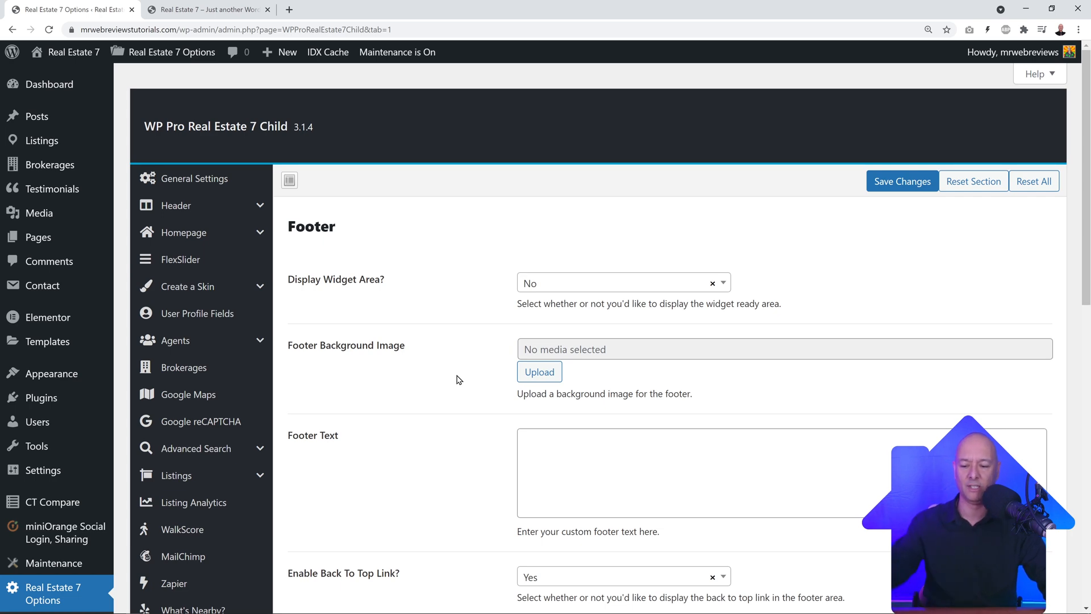
pyautogui.scroll(-3, 59, 405)
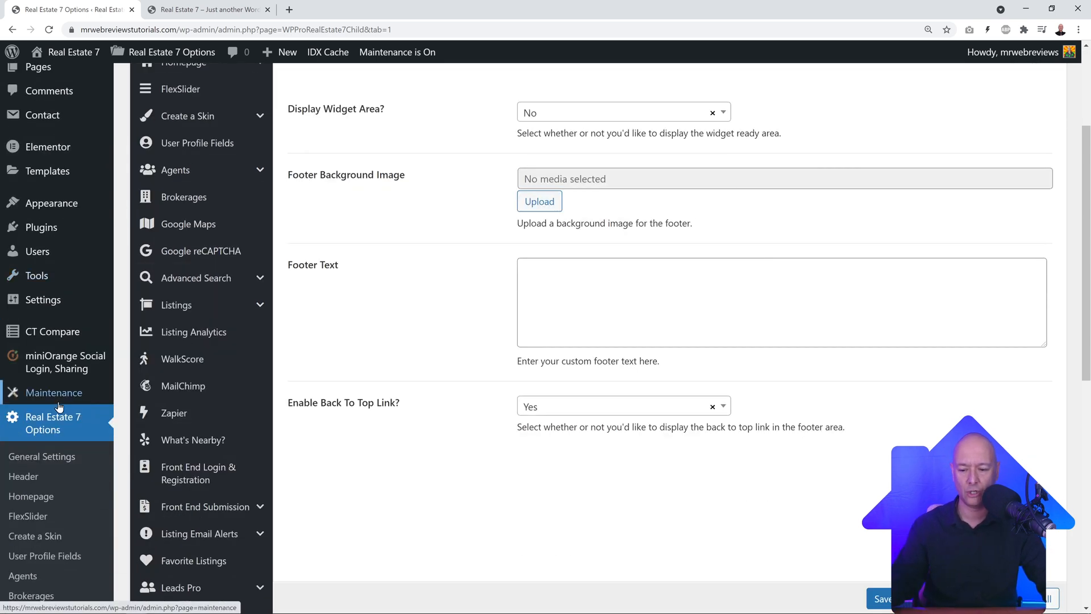
pyautogui.moveTo(43, 305)
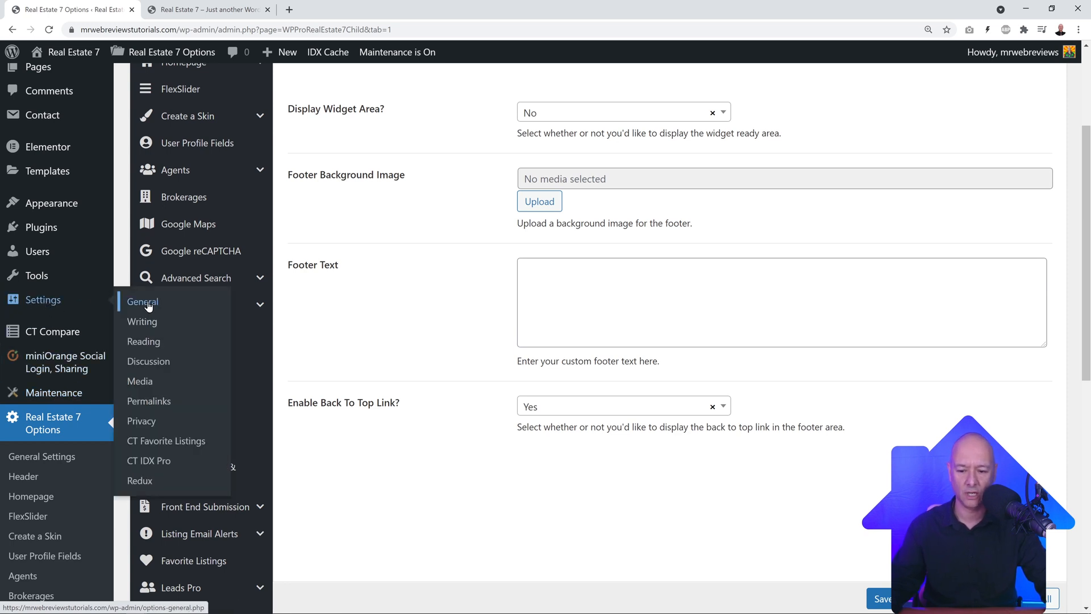
# Step: Open the CT IDX Pro settings page and close the extra browser tab
pyautogui.click(147, 461)
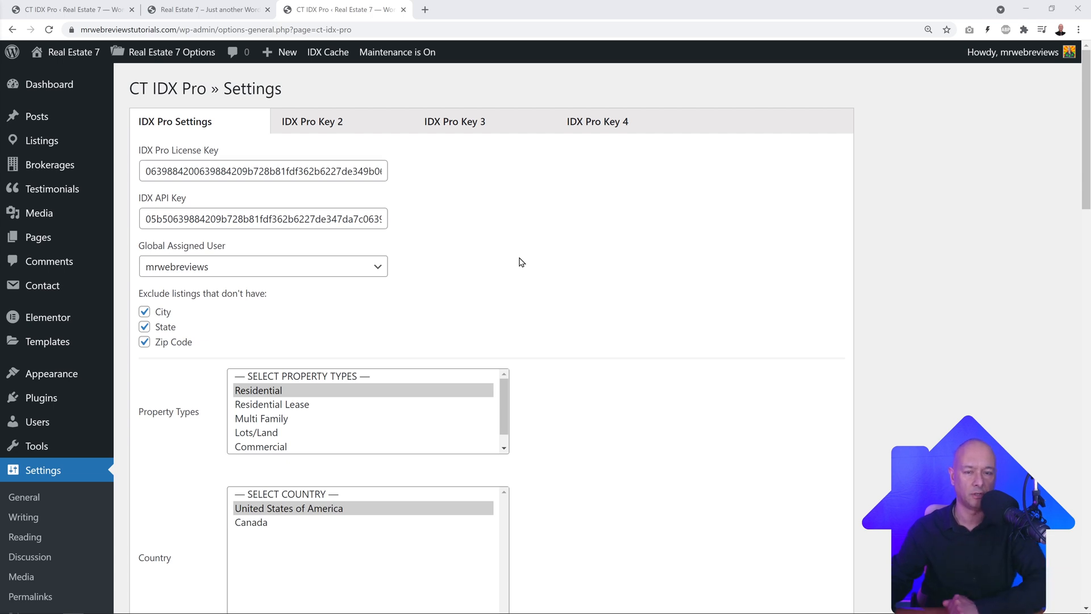
pyautogui.hotkey('ctrl', 'w')
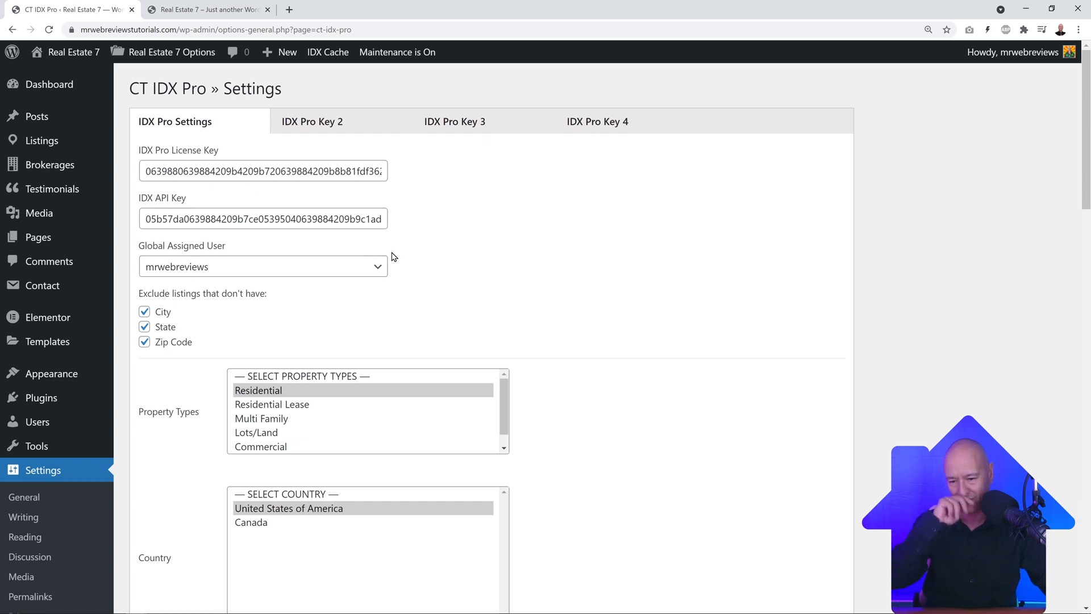
pyautogui.scroll(-1, 555, 252)
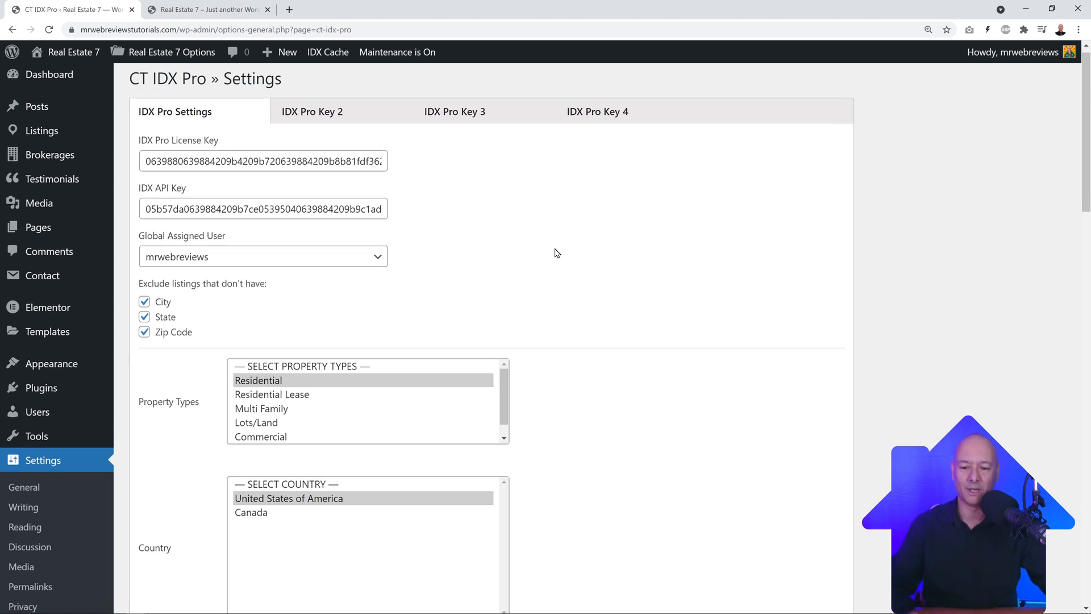
pyautogui.scroll(-2, 557, 253)
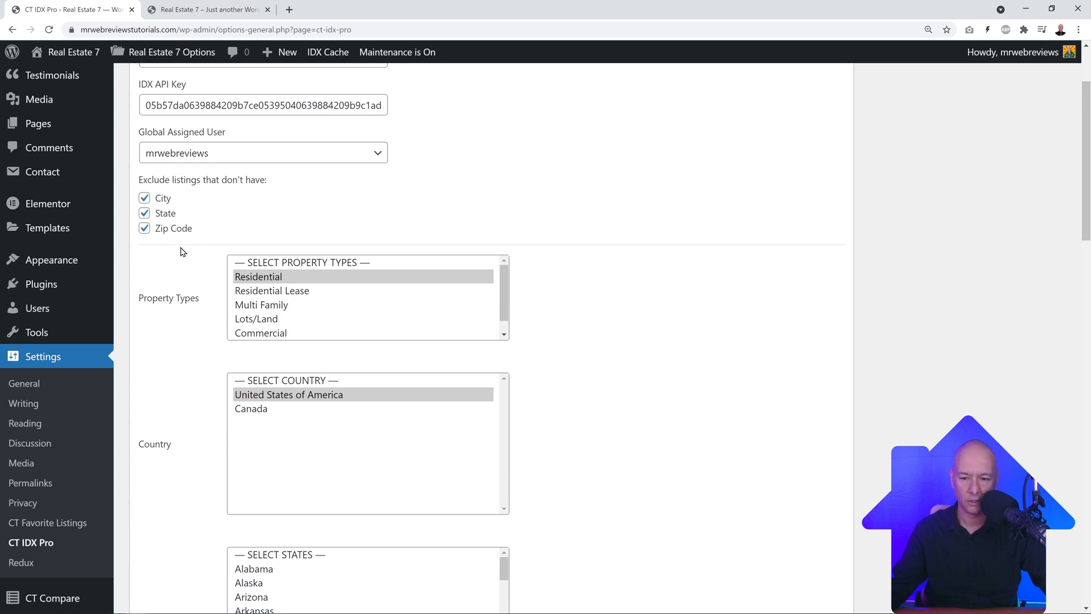
pyautogui.scroll(-2, 635, 267)
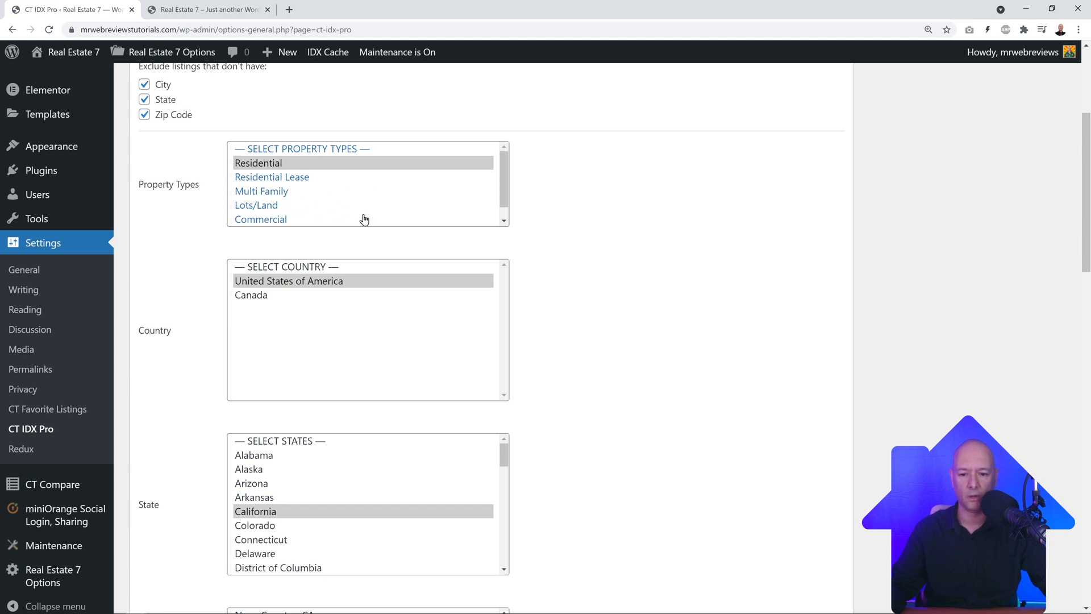
pyautogui.scroll(-1, 364, 203)
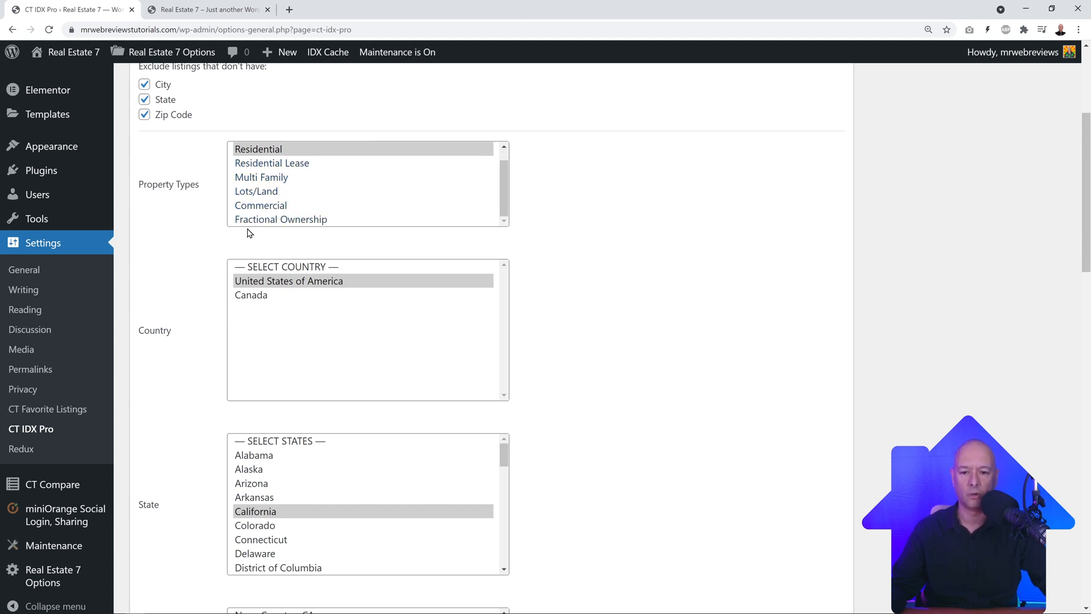
pyautogui.scroll(1, 647, 231)
pyautogui.scroll(1, 637, 232)
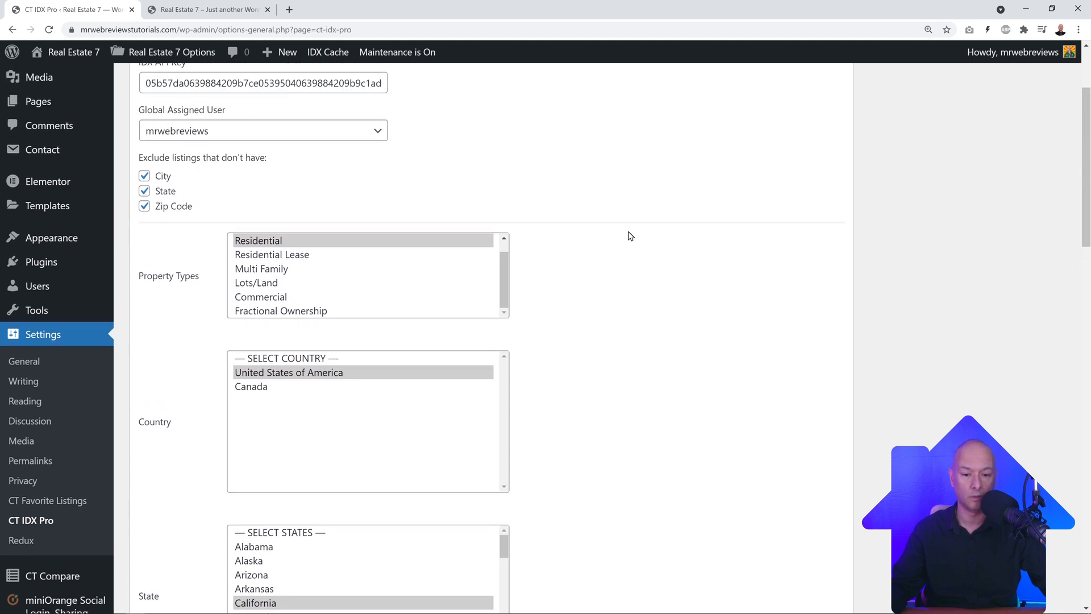
pyautogui.scroll(-2, 628, 234)
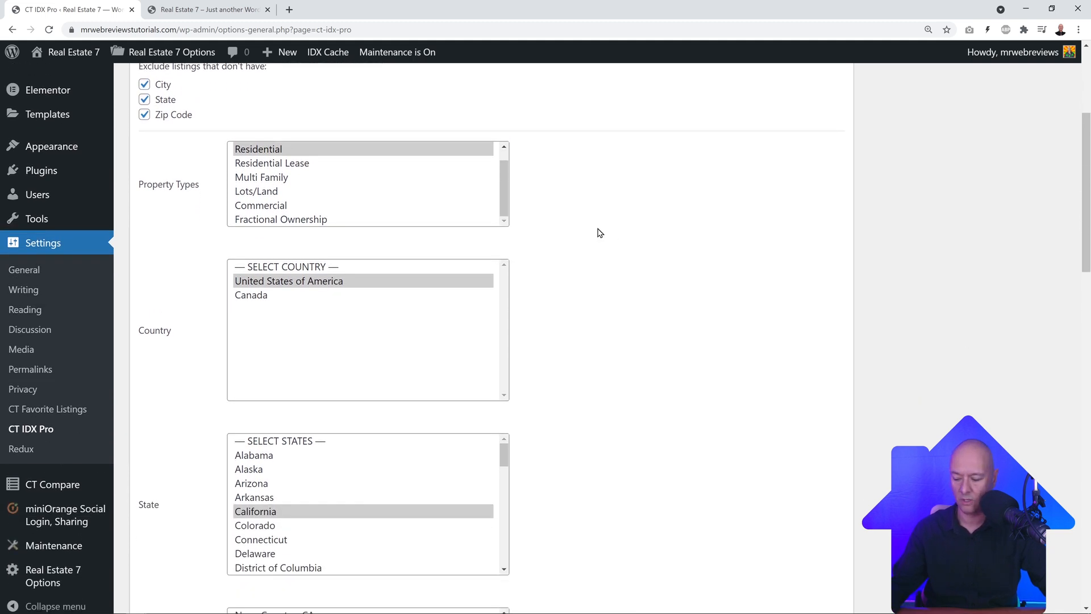
# Step: Add Residential Lease, Multi Family, Lots/Land and Commercial to the selected Property Types
pyautogui.keyDown('ctrl'); pyautogui.click(277, 168); pyautogui.keyUp('ctrl')
pyautogui.keyDown('ctrl'); pyautogui.click(275, 181); pyautogui.keyUp('ctrl')
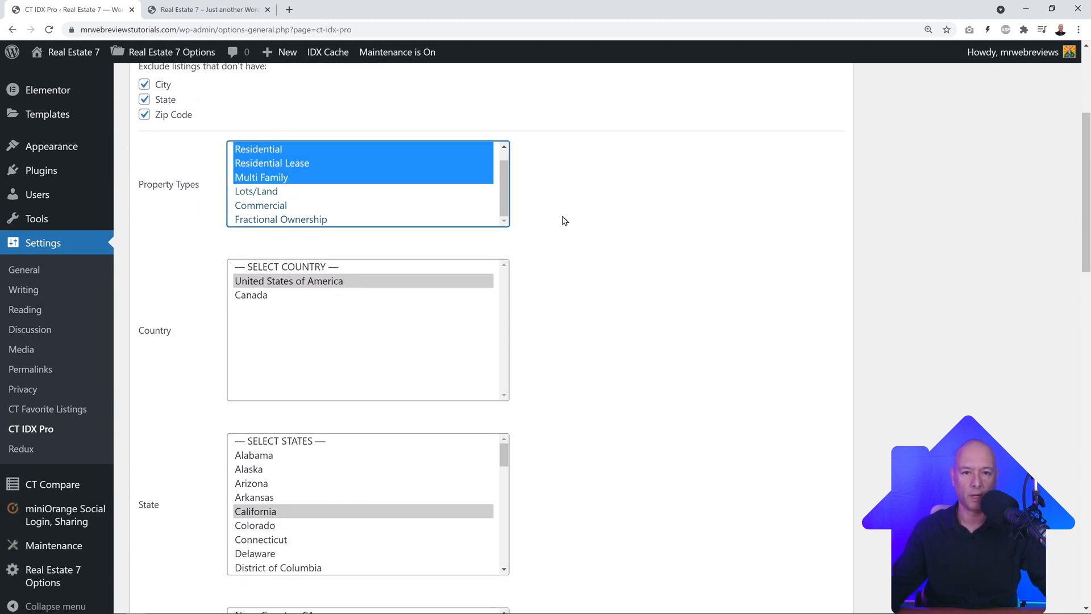
pyautogui.keyDown('ctrl'); pyautogui.click(270, 194); pyautogui.keyUp('ctrl')
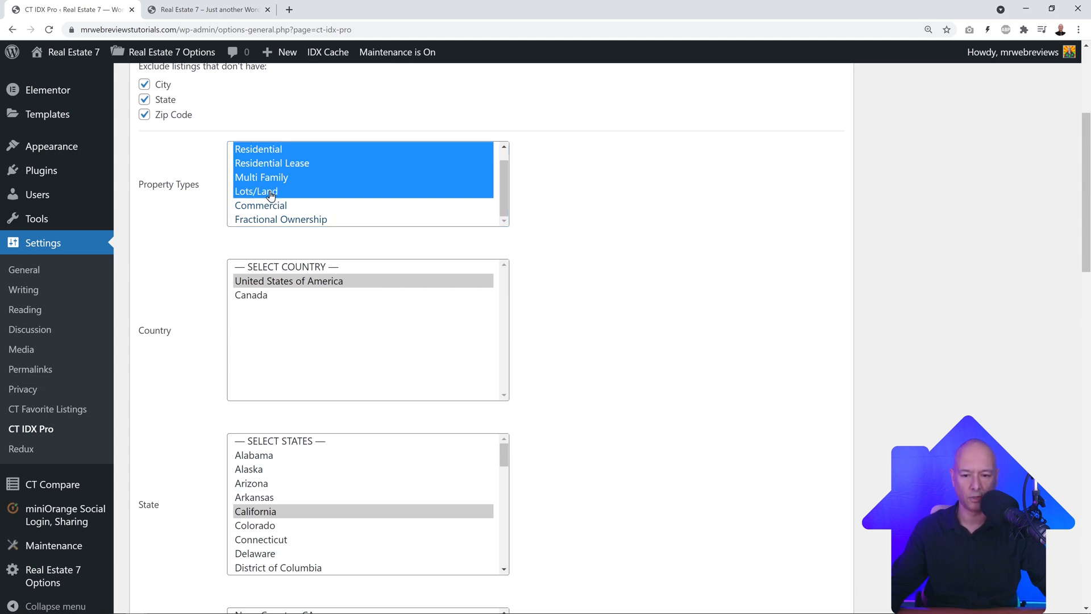
pyautogui.keyDown('ctrl'); pyautogui.click(278, 206); pyautogui.keyUp('ctrl')
pyautogui.click(602, 226)
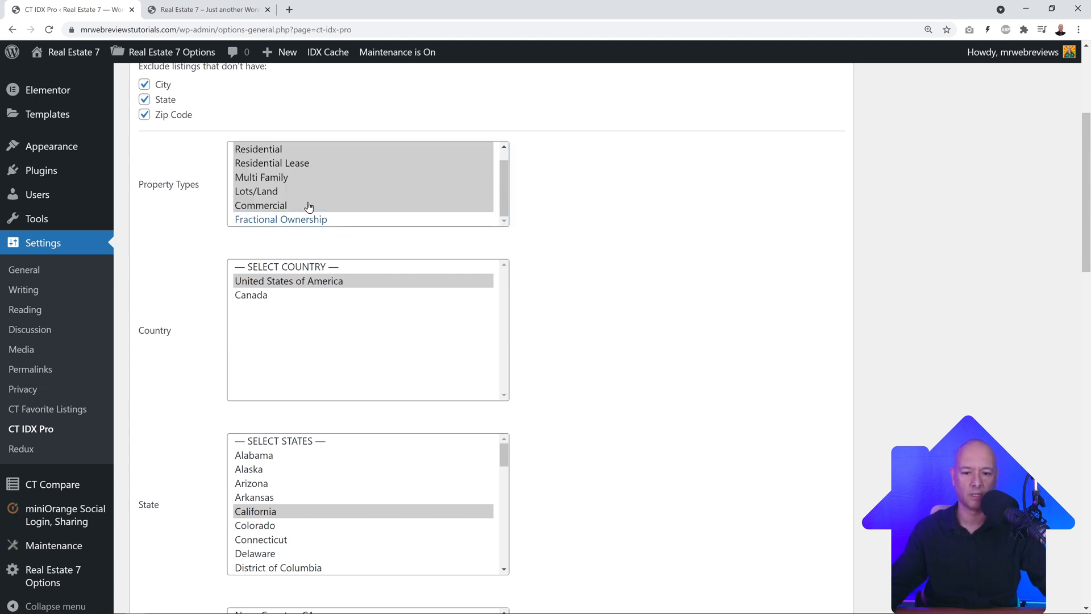
pyautogui.scroll(-1, 586, 275)
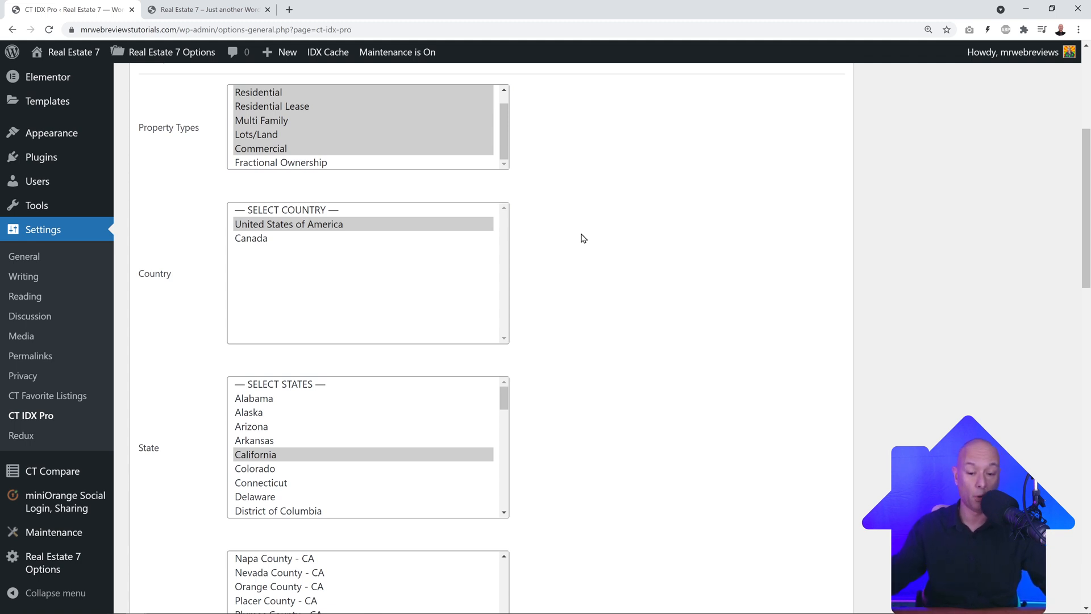
# Step: Try Canada in the Country list, then keep United States of America as the only country
pyautogui.keyDown('ctrl'); pyautogui.click(273, 239); pyautogui.keyUp('ctrl')
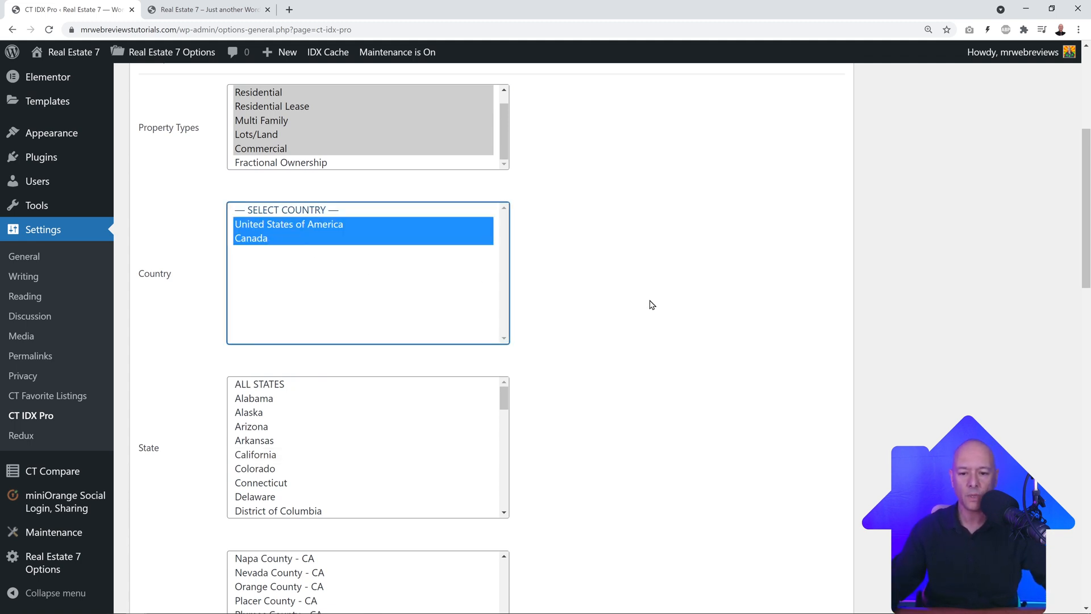
pyautogui.keyDown('ctrl'); pyautogui.click(262, 239); pyautogui.keyUp('ctrl')
pyautogui.click(653, 315)
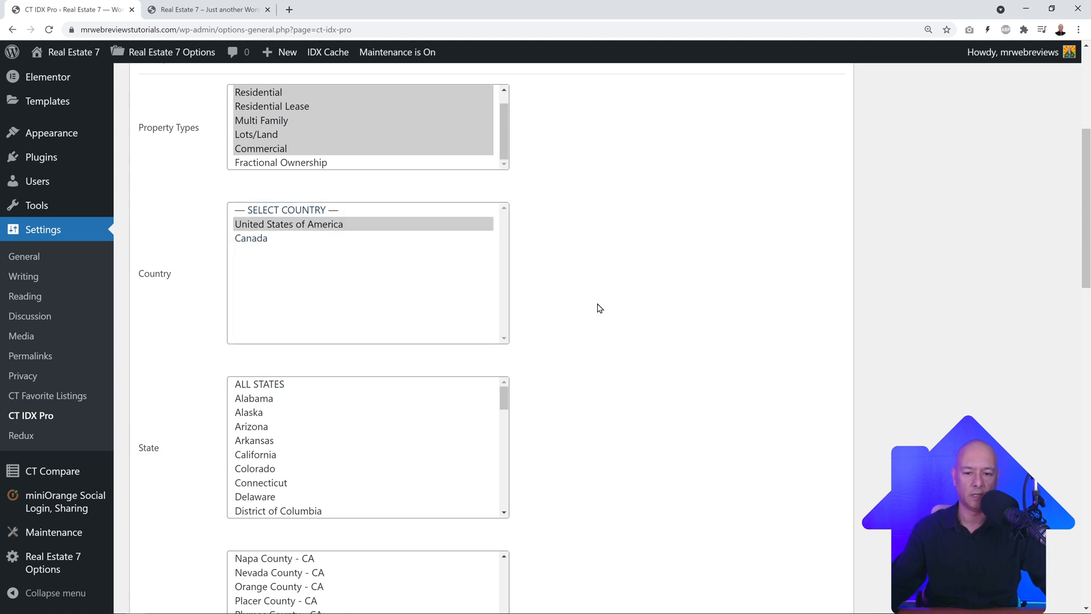
pyautogui.scroll(-3, 591, 299)
pyautogui.scroll(-2, 594, 291)
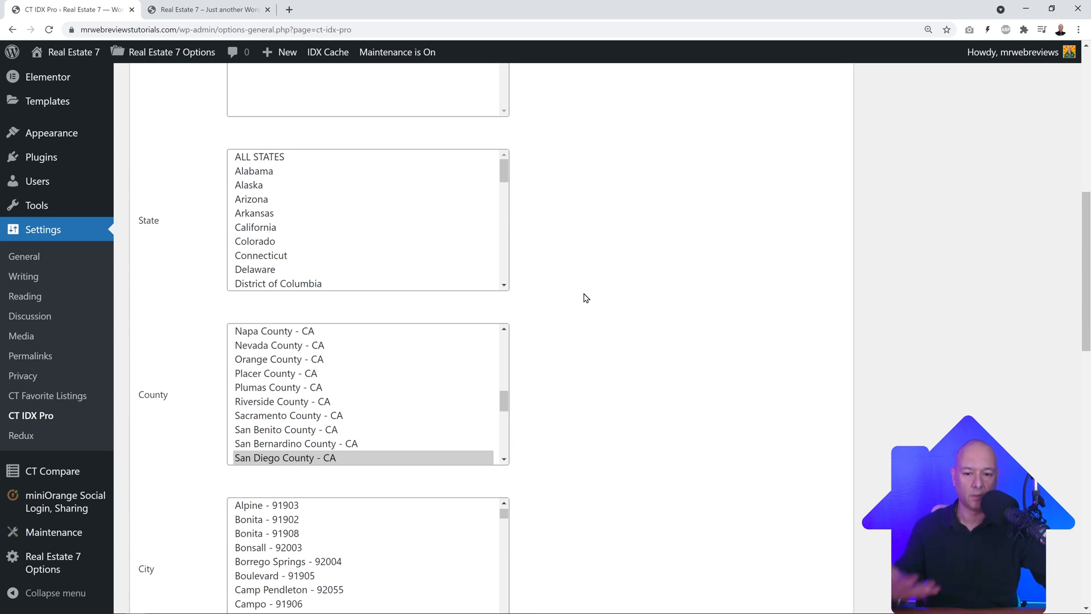
pyautogui.scroll(-6, 449, 222)
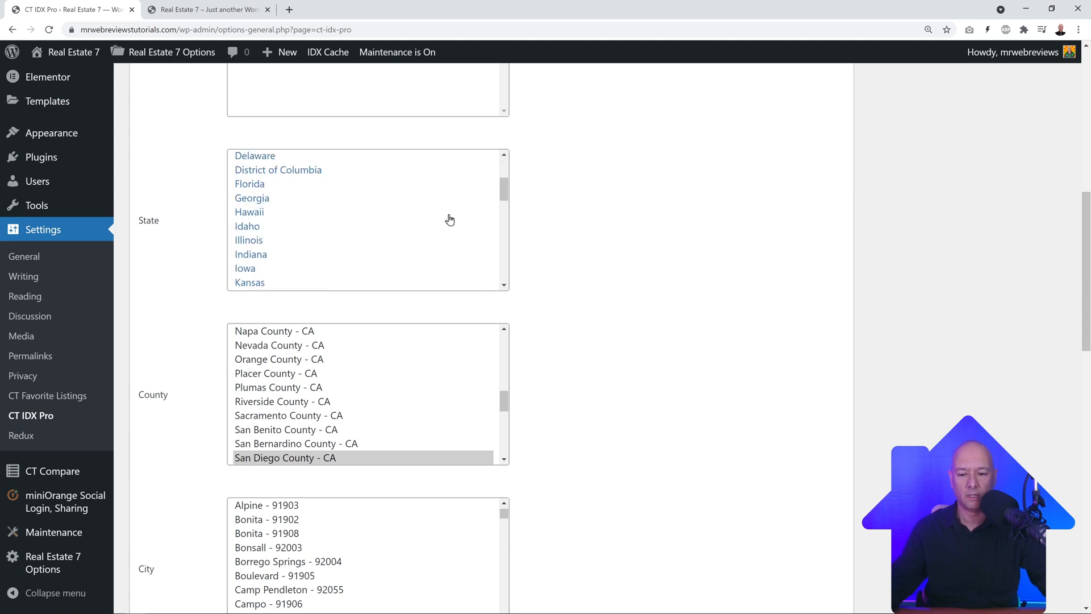
pyautogui.scroll(-5, 433, 230)
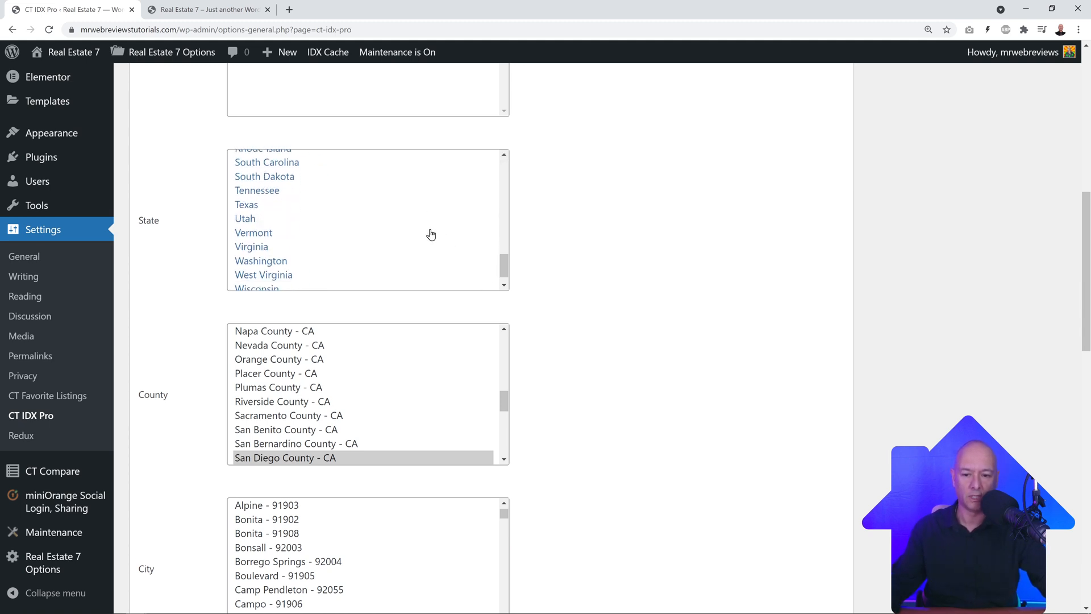
pyautogui.scroll(8, 430, 235)
pyautogui.scroll(4, 430, 235)
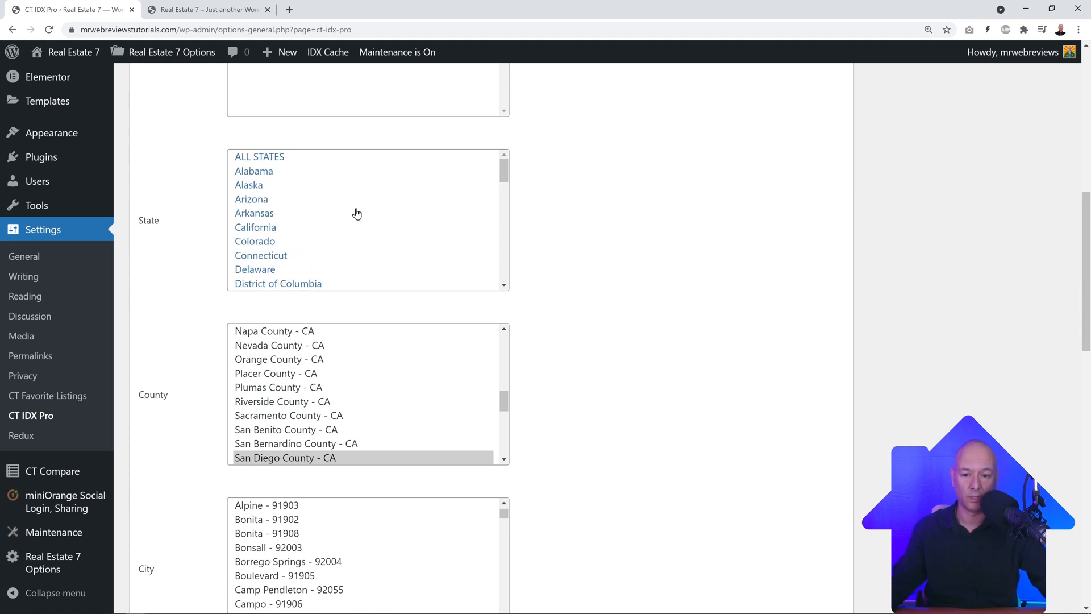
# Step: Select Arizona, Arkansas, Connecticut, Delaware, Hawaii, Iowa, Indiana and Mississippi in the State list
pyautogui.click(274, 161)
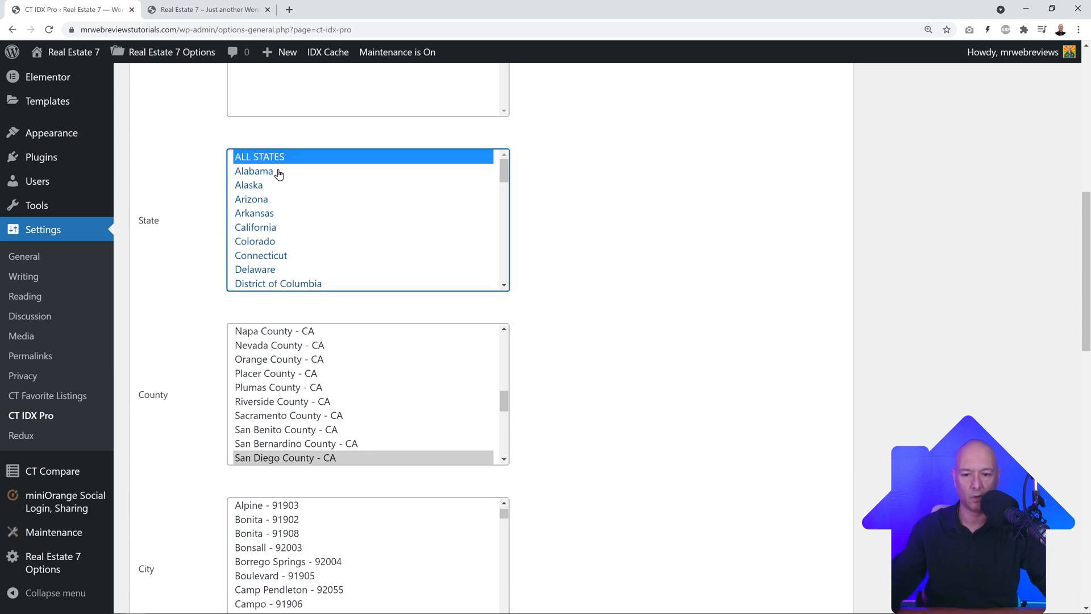
pyautogui.click(276, 204)
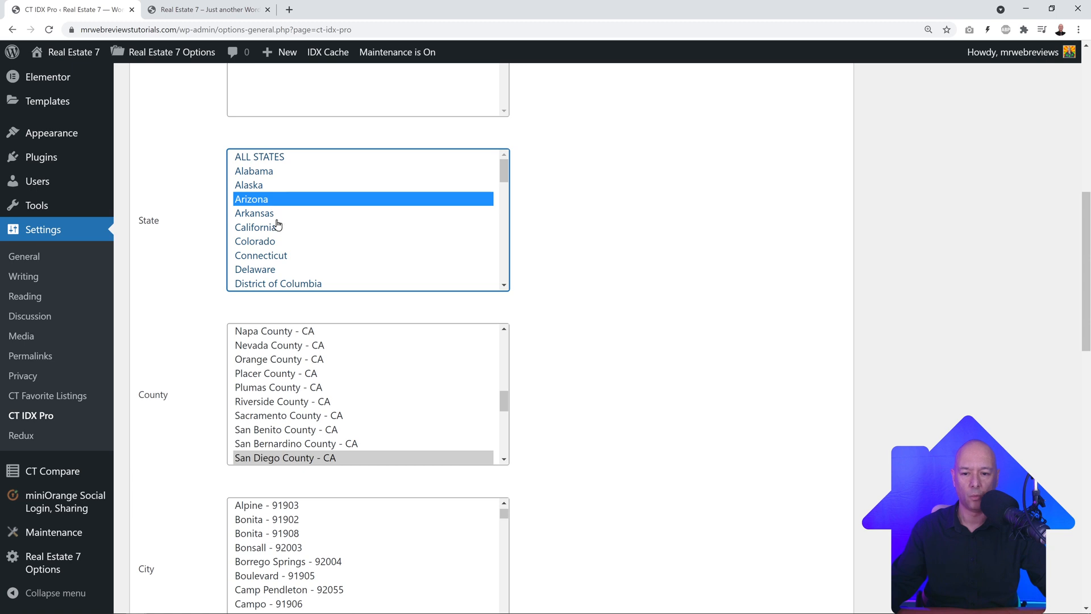
pyautogui.keyDown('ctrl'); pyautogui.click(277, 218); pyautogui.keyUp('ctrl')
pyautogui.keyDown('ctrl'); pyautogui.click(280, 259); pyautogui.keyUp('ctrl')
pyautogui.keyDown('ctrl'); pyautogui.click(281, 272); pyautogui.keyUp('ctrl')
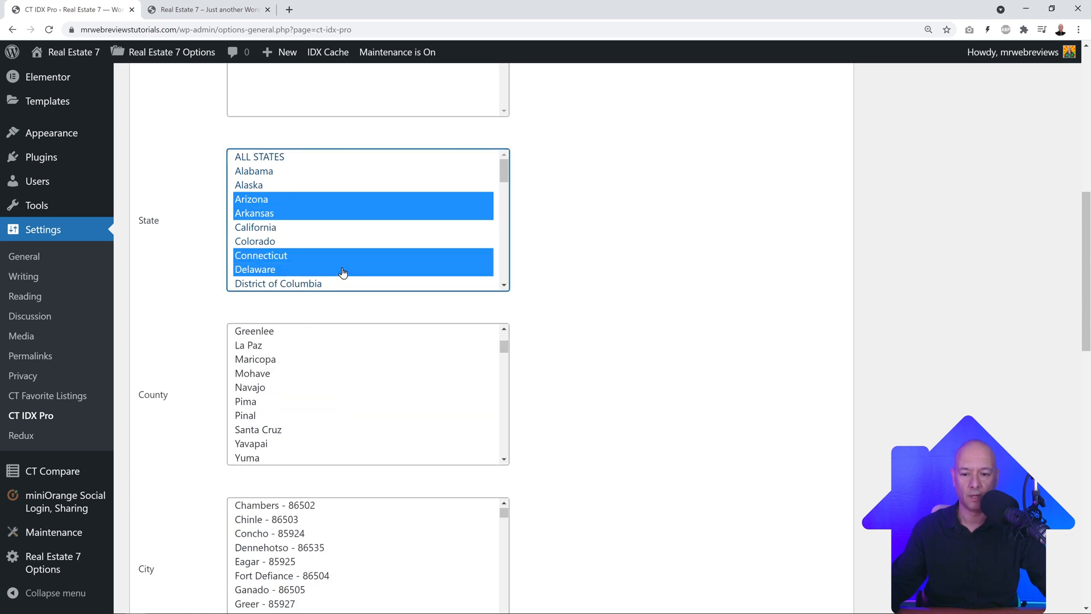
pyautogui.scroll(-2, 352, 227)
pyautogui.scroll(-1, 352, 228)
pyautogui.keyDown('ctrl'); pyautogui.click(264, 213); pyautogui.keyUp('ctrl')
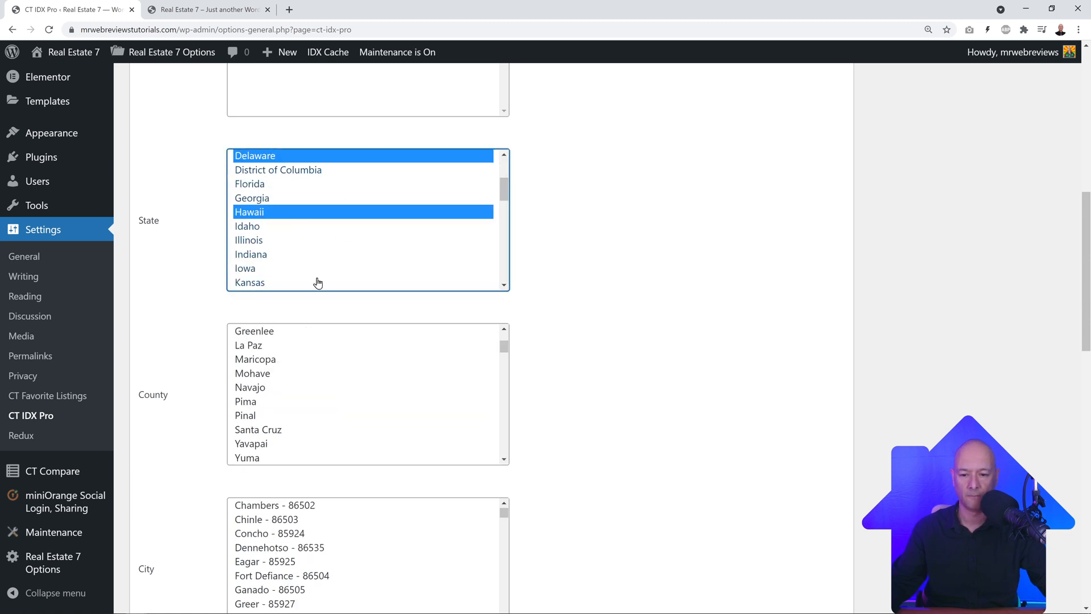
pyautogui.keyDown('ctrl'); pyautogui.click(265, 271); pyautogui.keyUp('ctrl')
pyautogui.keyDown('ctrl'); pyautogui.click(273, 259); pyautogui.keyUp('ctrl')
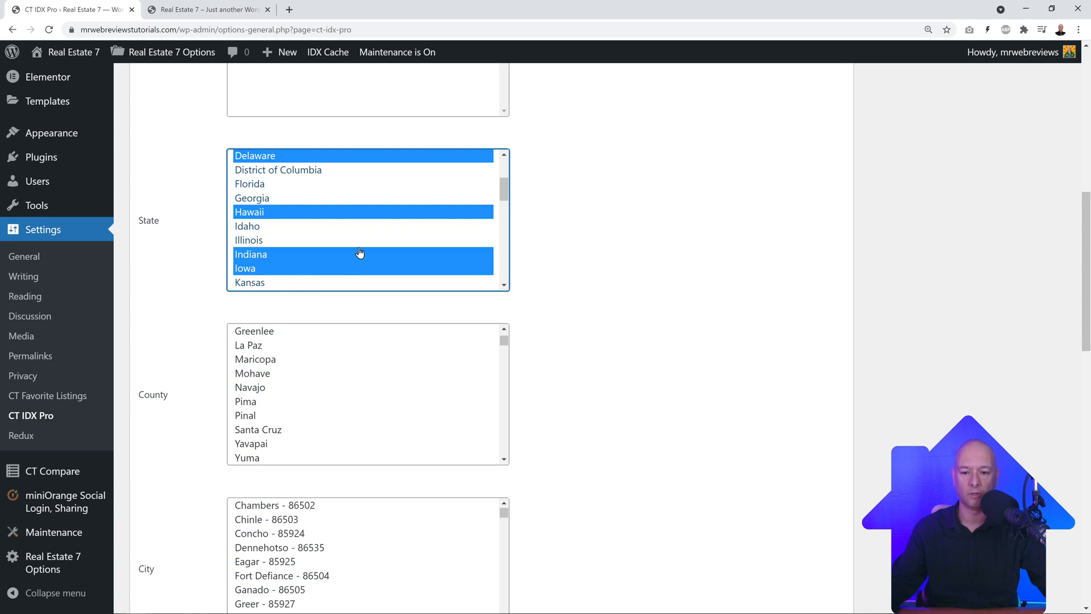
pyautogui.scroll(-3, 359, 253)
pyautogui.keyDown('ctrl'); pyautogui.click(287, 225); pyautogui.keyUp('ctrl')
pyautogui.scroll(-3, 587, 273)
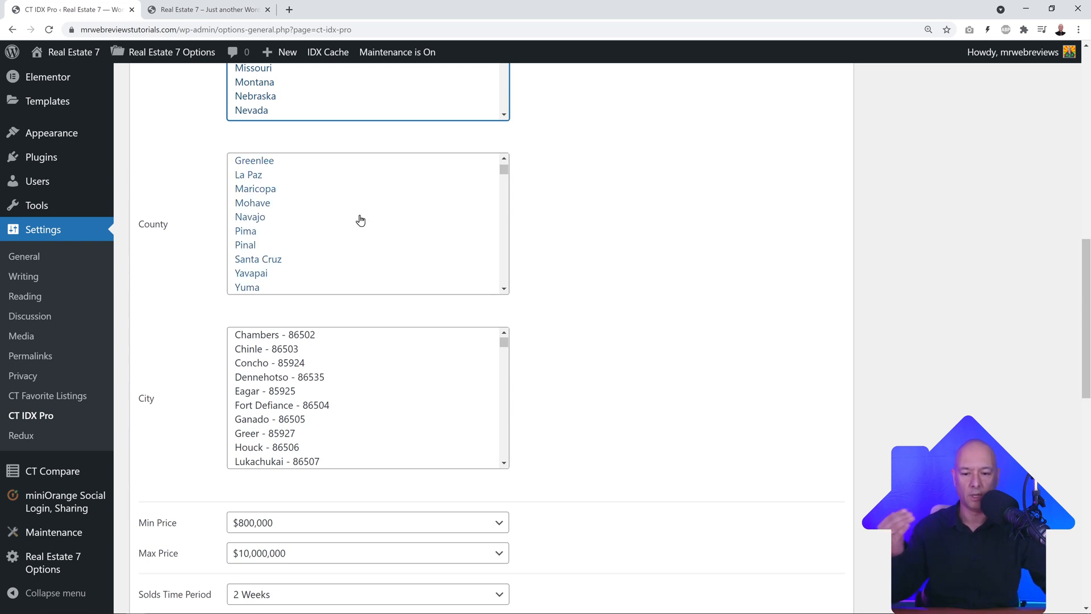
# Step: Set the IDX Min Price to No Minimum and Max Price to $5,000,000
pyautogui.scroll(-2, 619, 277)
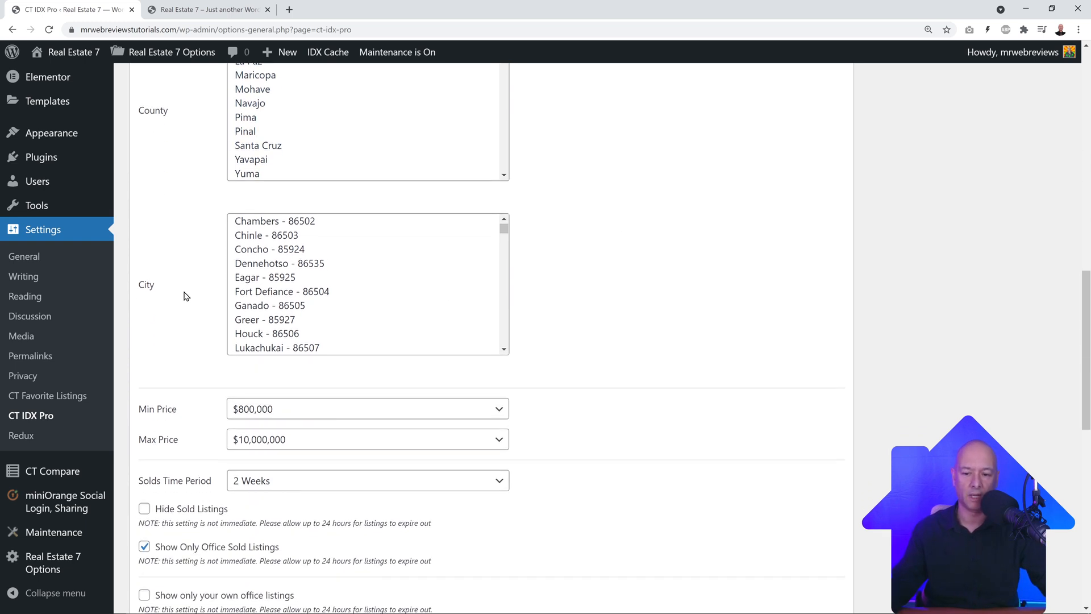
pyautogui.scroll(-3, 511, 301)
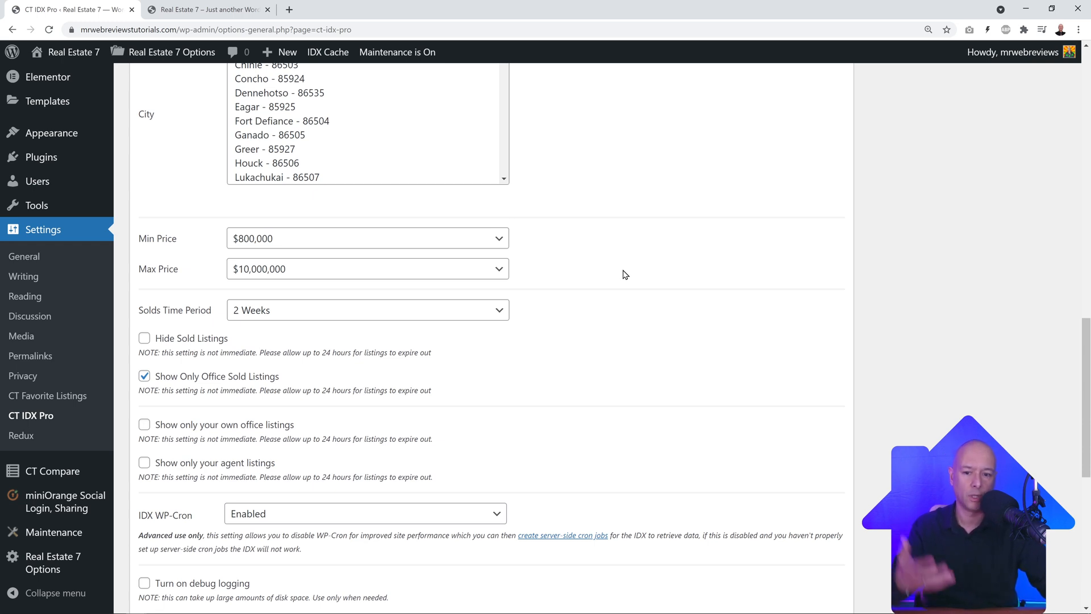
pyautogui.click(495, 235)
pyautogui.scroll(15, 398, 348)
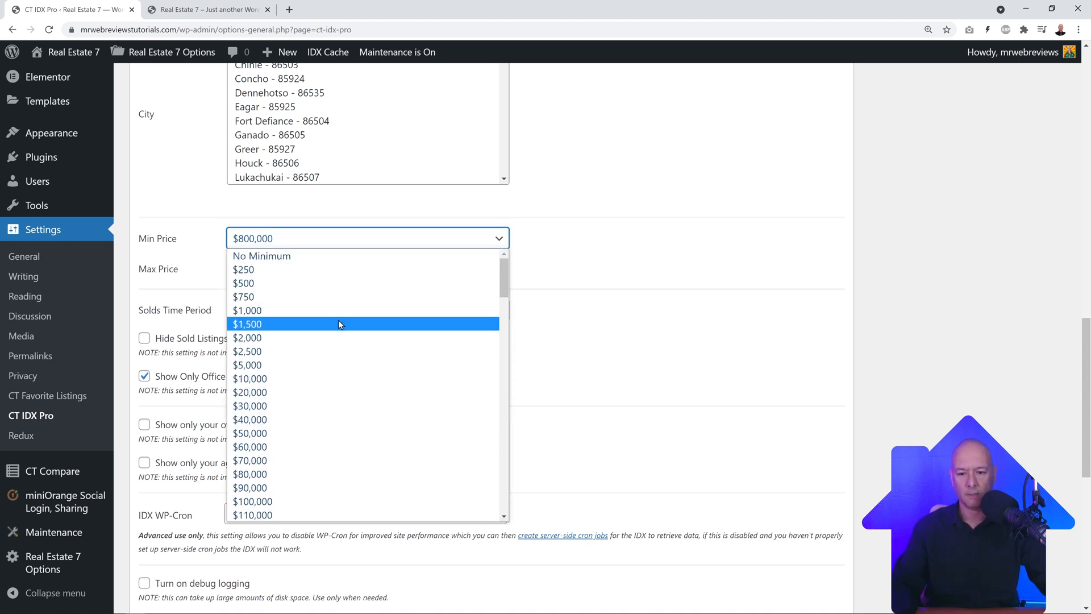
pyautogui.click(287, 256)
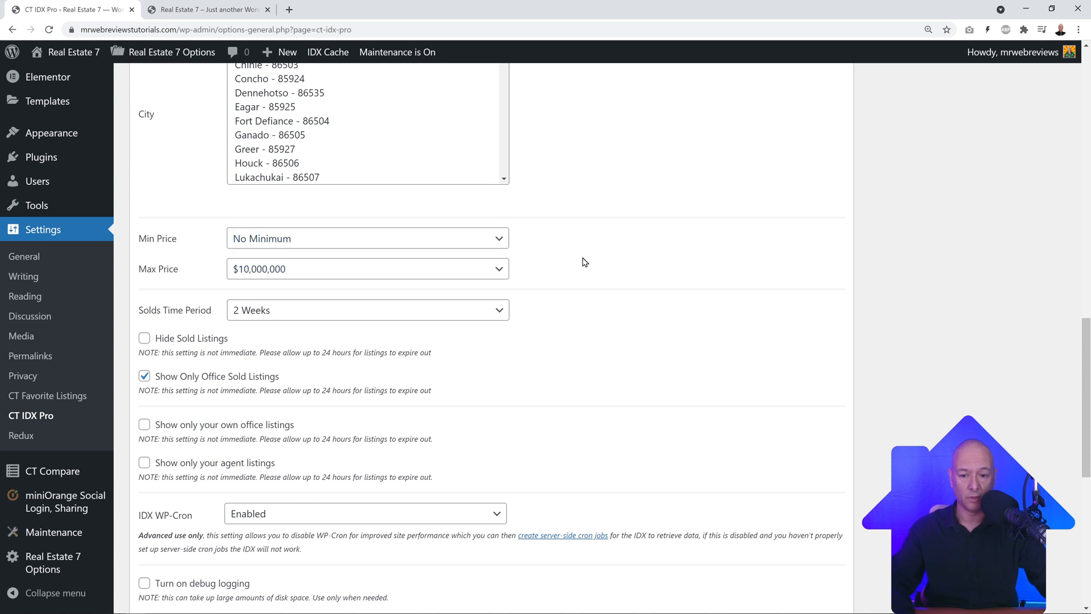
pyautogui.click(499, 272)
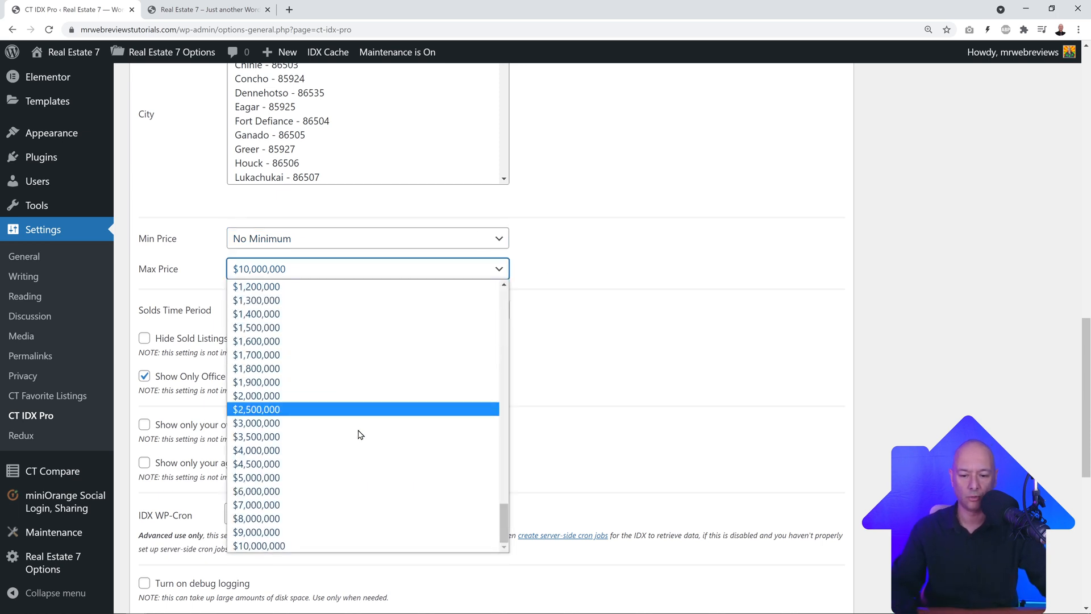
pyautogui.click(297, 477)
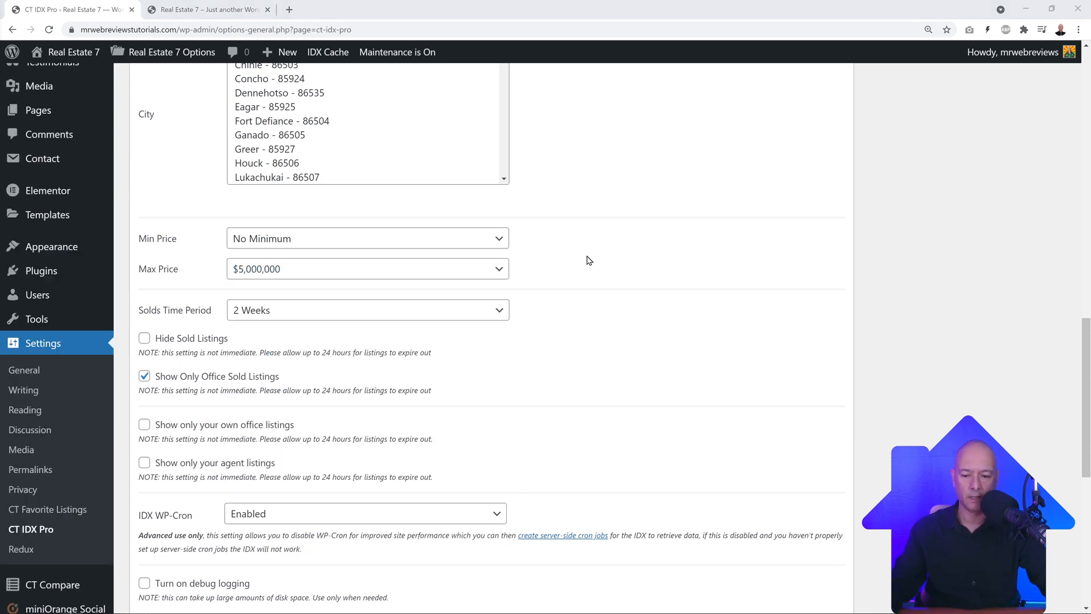
# Step: Keep the IDX WP-Cron option set to Enabled
pyautogui.scroll(-3, 589, 261)
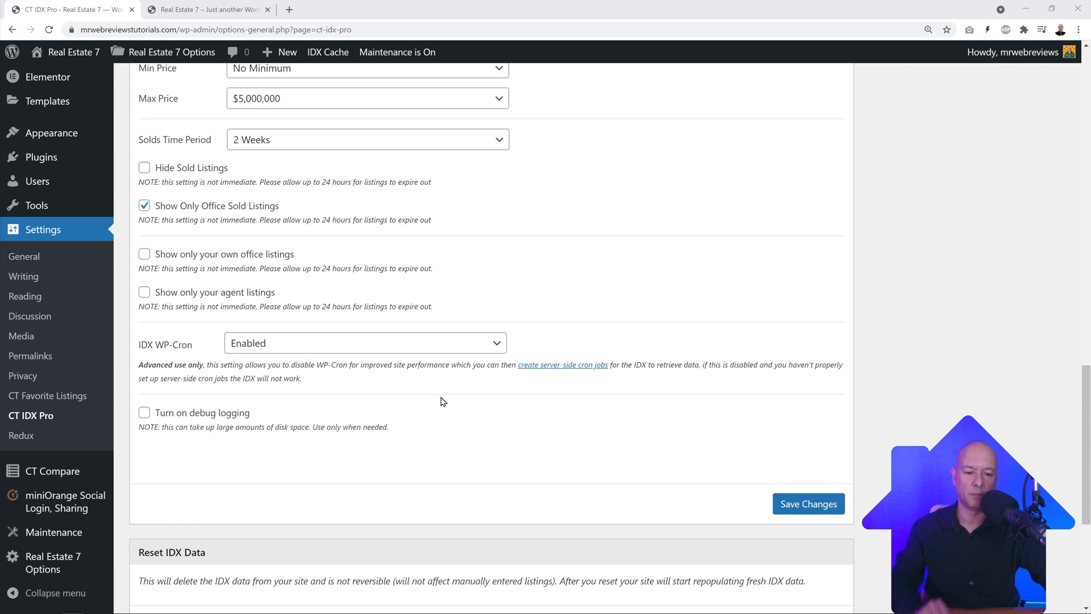
pyautogui.click(494, 351)
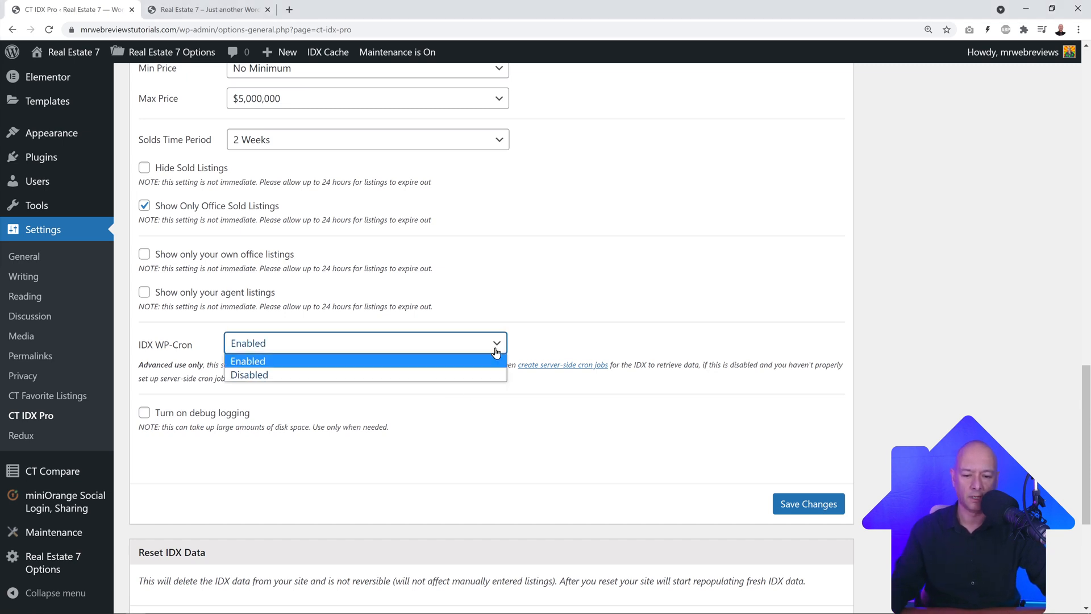
pyautogui.click(496, 348)
pyautogui.click(531, 345)
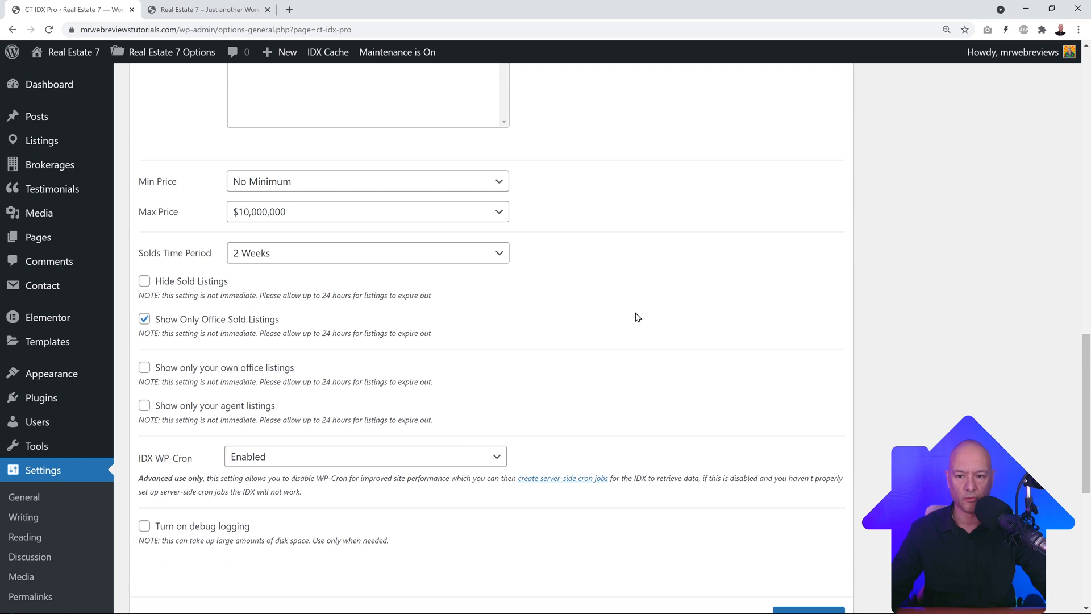
pyautogui.click(189, 6)
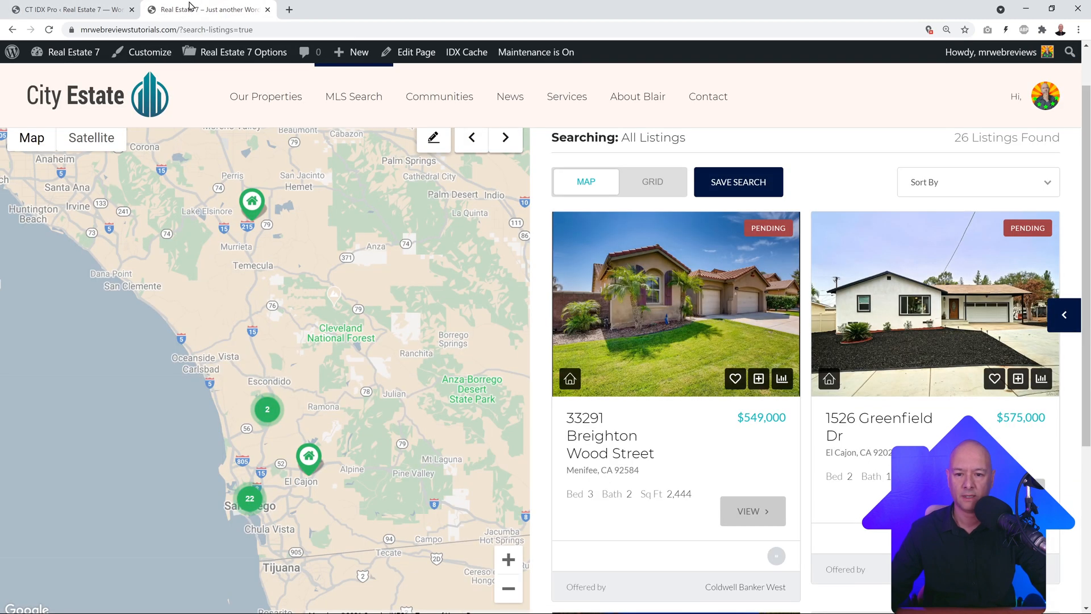
pyautogui.moveTo(605, 301)
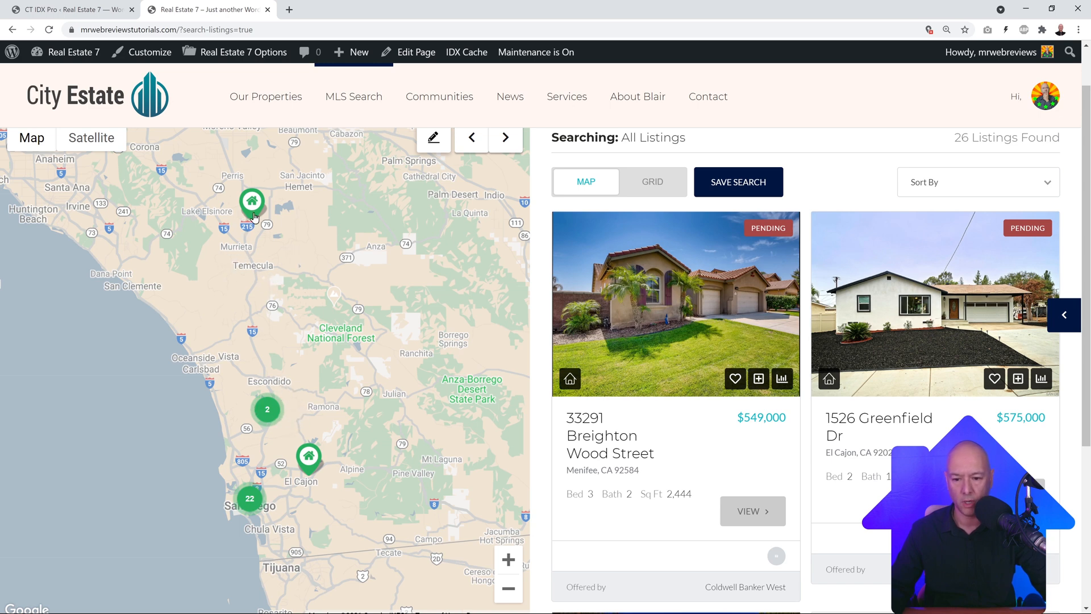
pyautogui.moveTo(774, 378)
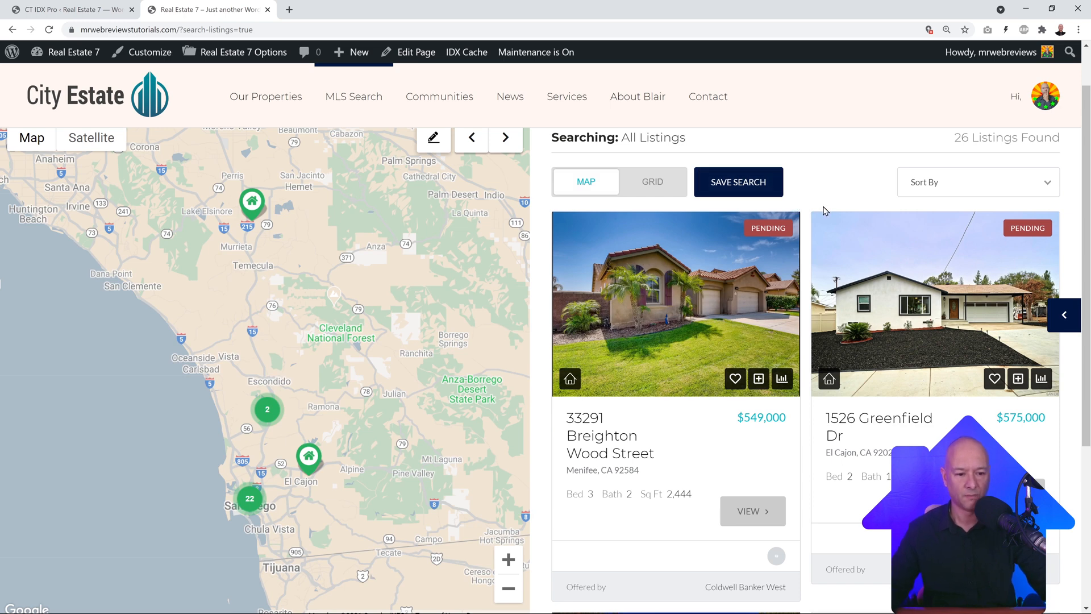
pyautogui.moveTo(724, 315)
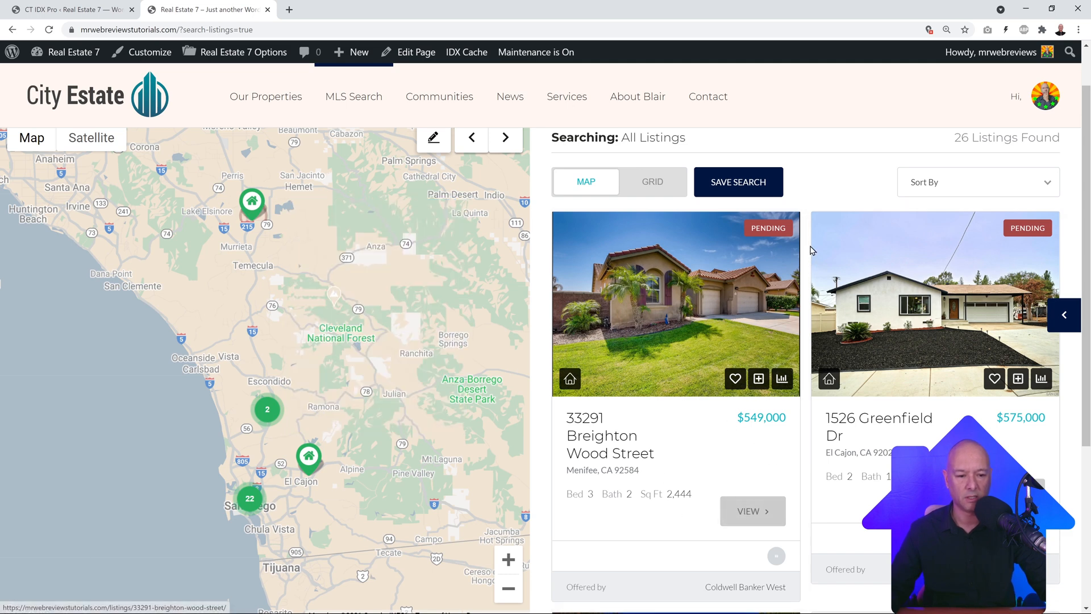
pyautogui.scroll(-5, 811, 251)
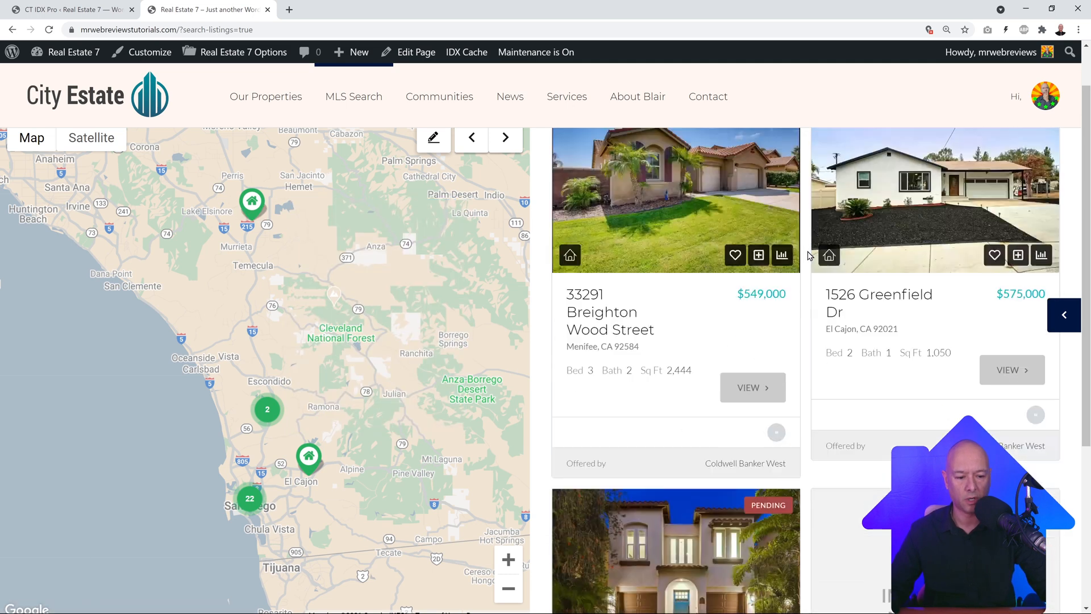
pyautogui.scroll(-2, 809, 256)
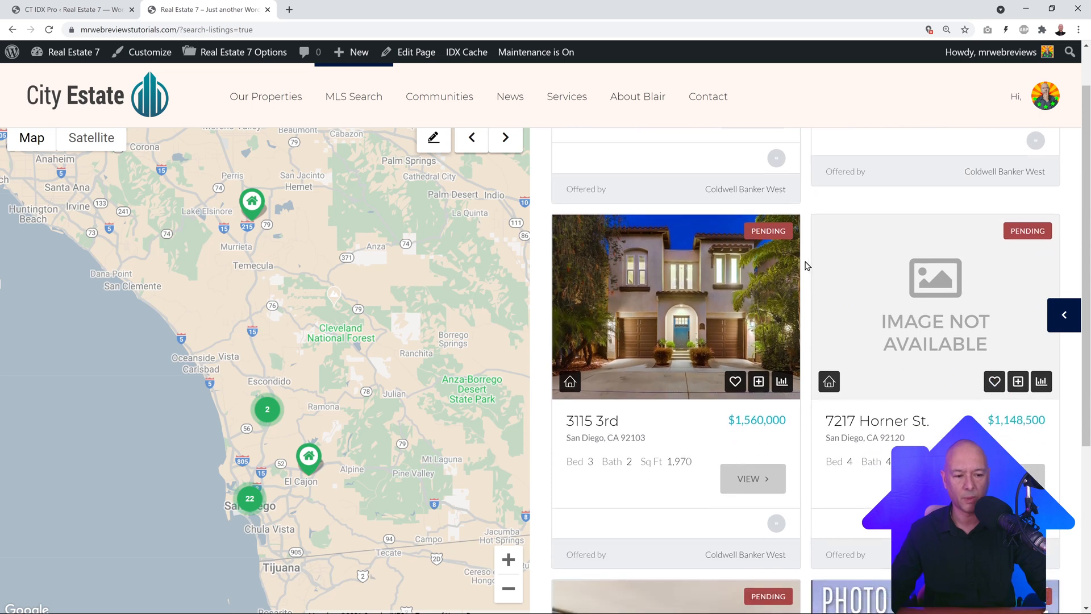
pyautogui.moveTo(932, 325)
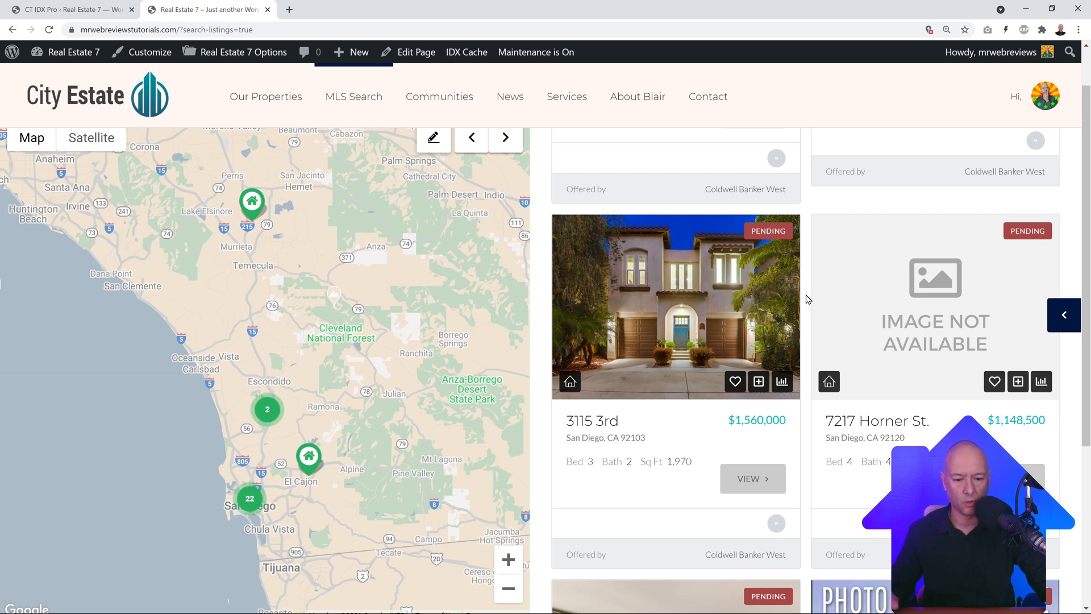
pyautogui.scroll(-7, 808, 300)
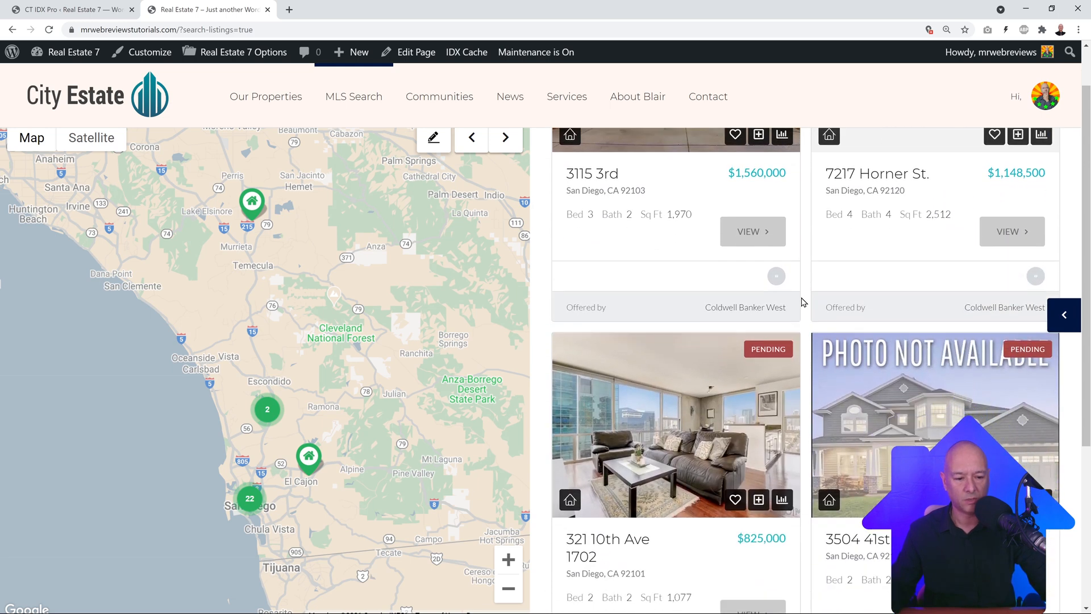
pyautogui.scroll(-8, 803, 301)
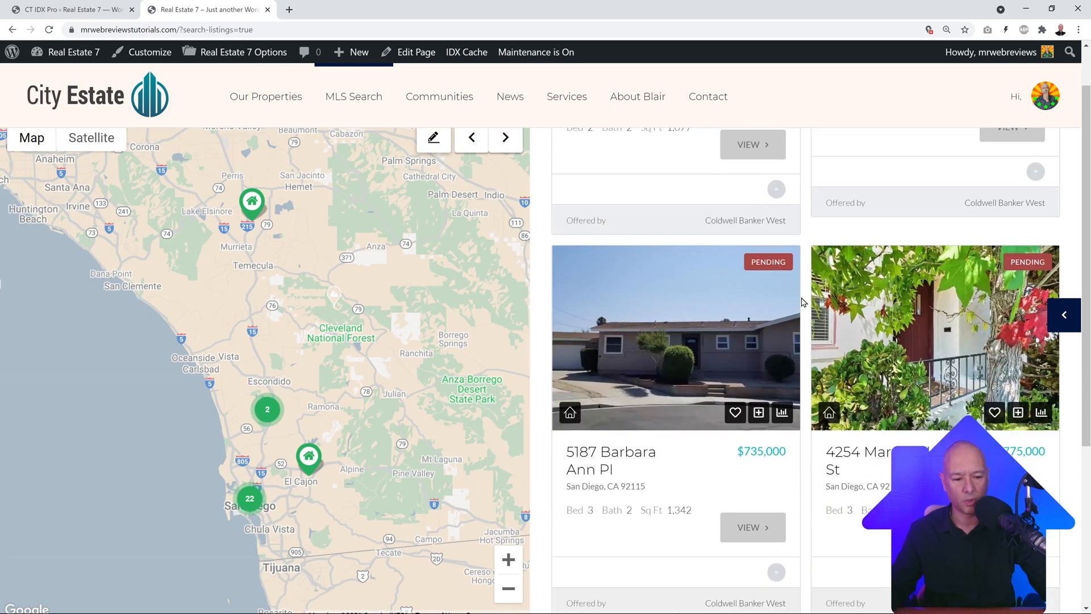
pyautogui.scroll(8, 803, 301)
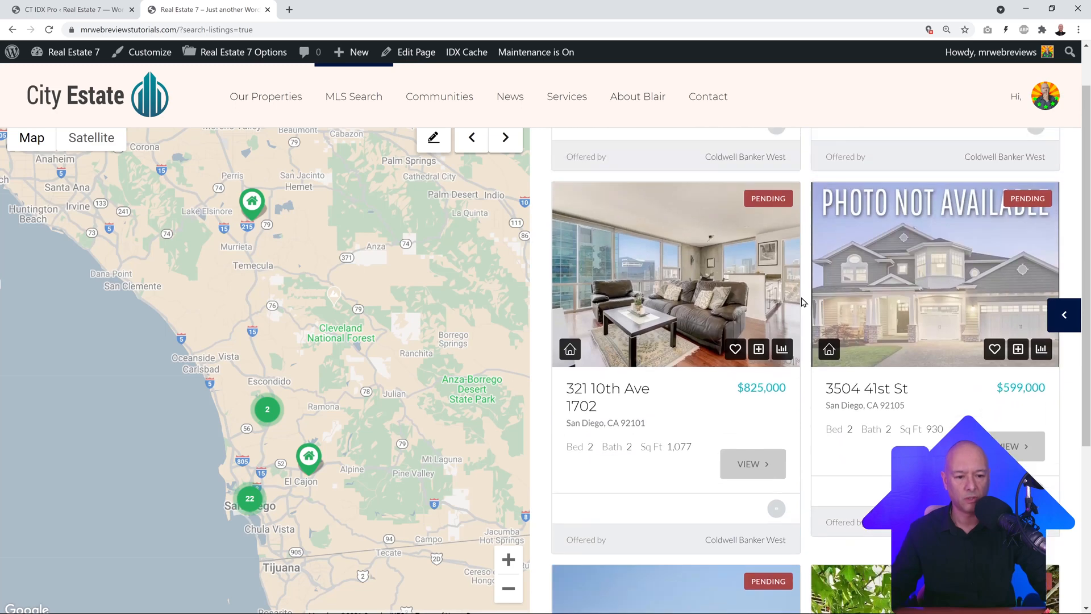
pyautogui.moveTo(768, 464)
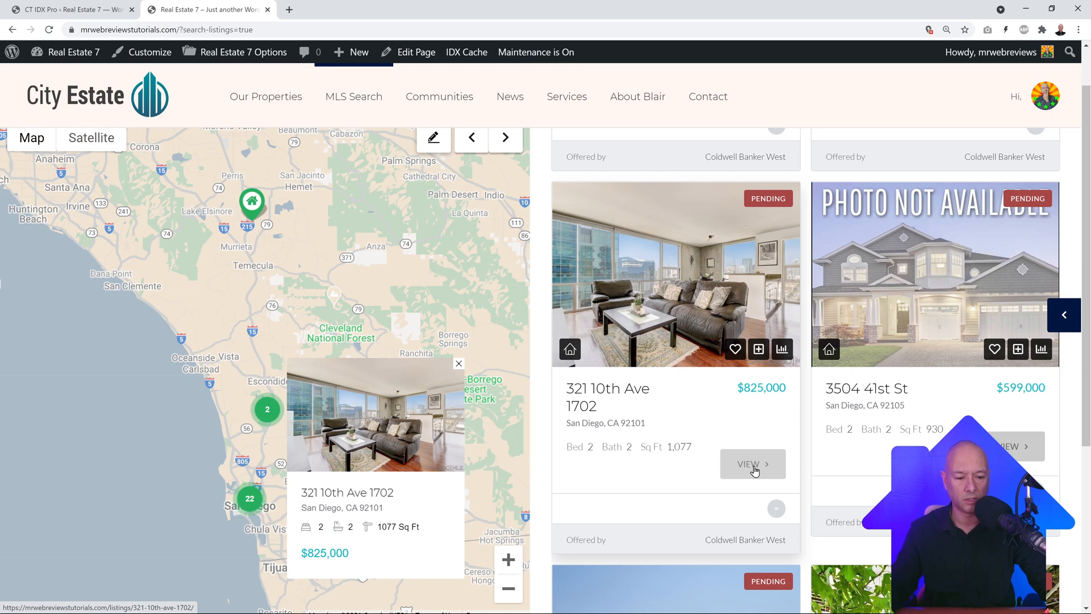
pyautogui.click(755, 471)
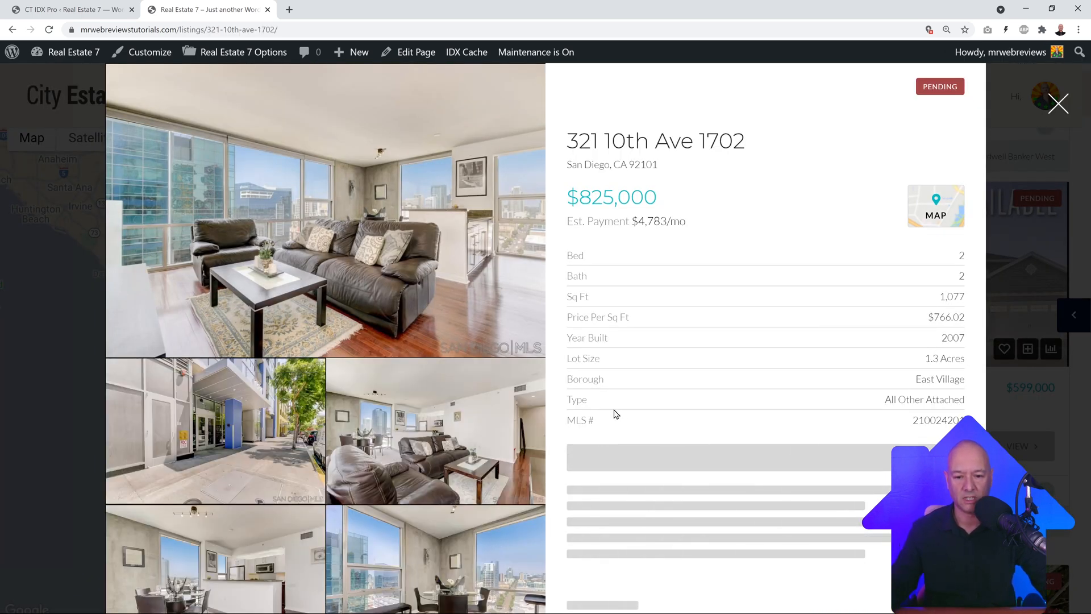
pyautogui.scroll(-10, 353, 338)
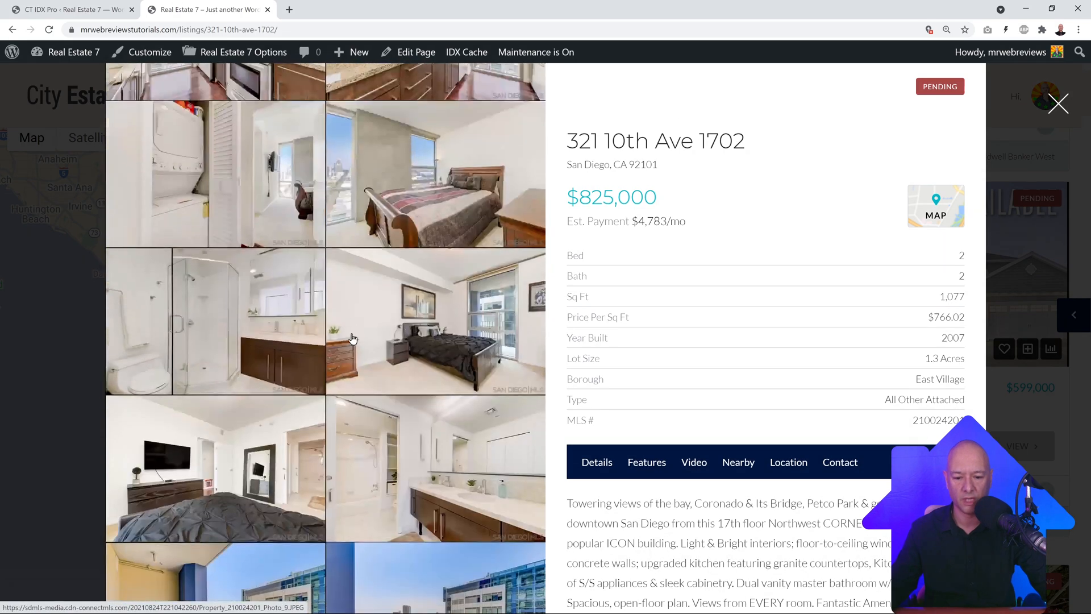
pyautogui.scroll(-10, 352, 338)
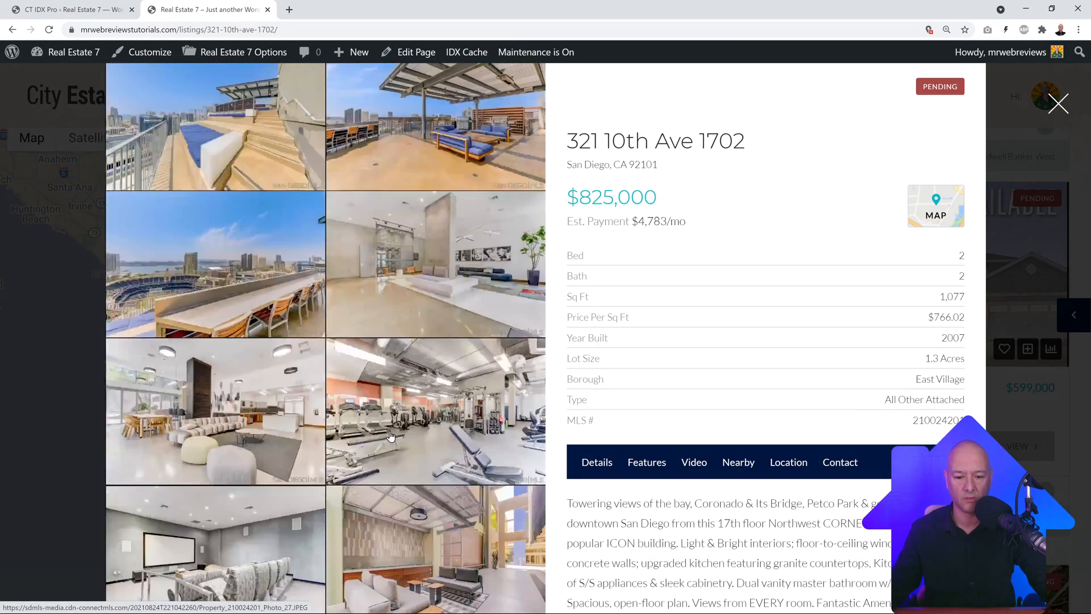
pyautogui.scroll(-4, 391, 436)
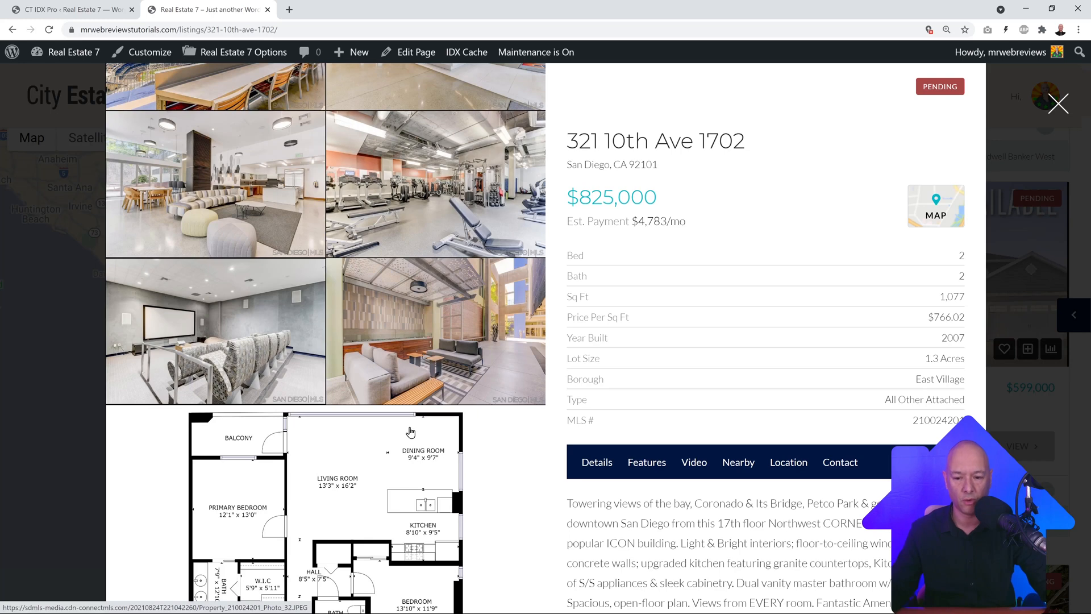
pyautogui.scroll(-1, 416, 432)
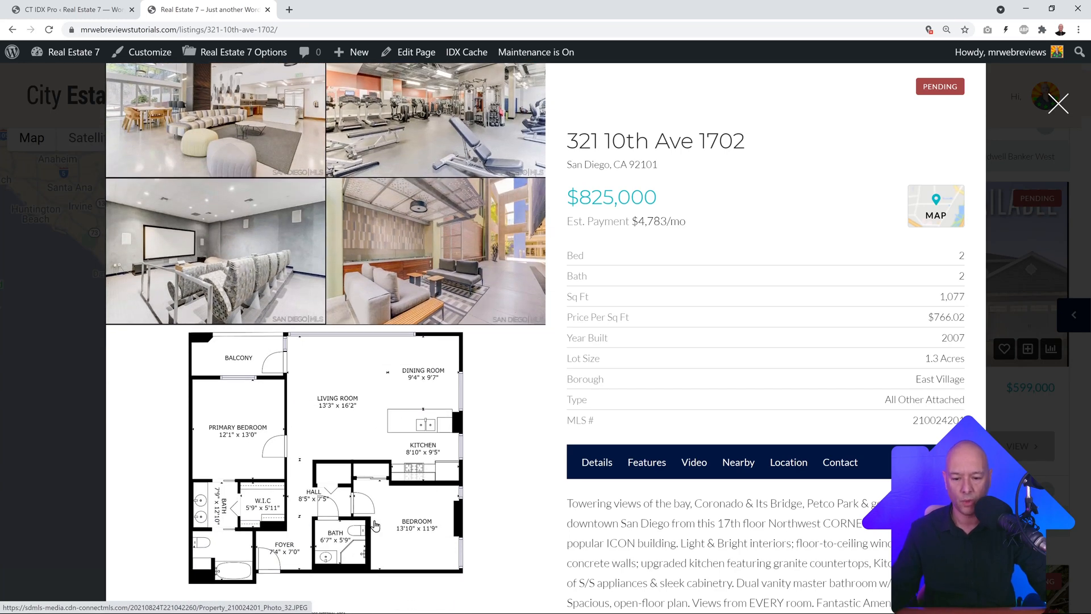
pyautogui.scroll(6, 390, 466)
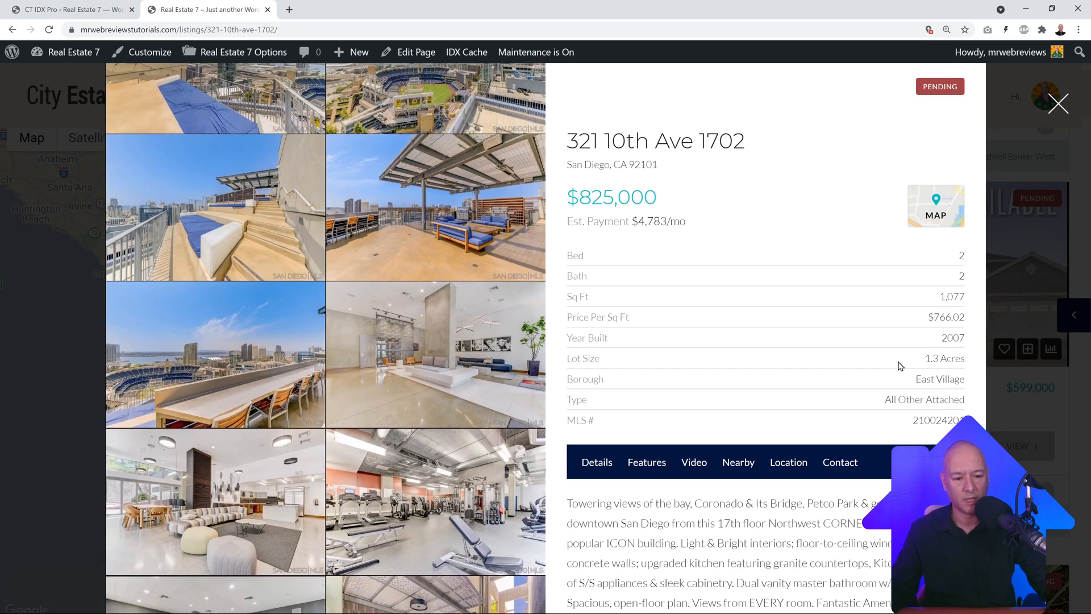
pyautogui.scroll(-1, 913, 369)
pyautogui.scroll(1, 909, 366)
pyautogui.scroll(-2, 914, 370)
pyautogui.scroll(-2, 913, 372)
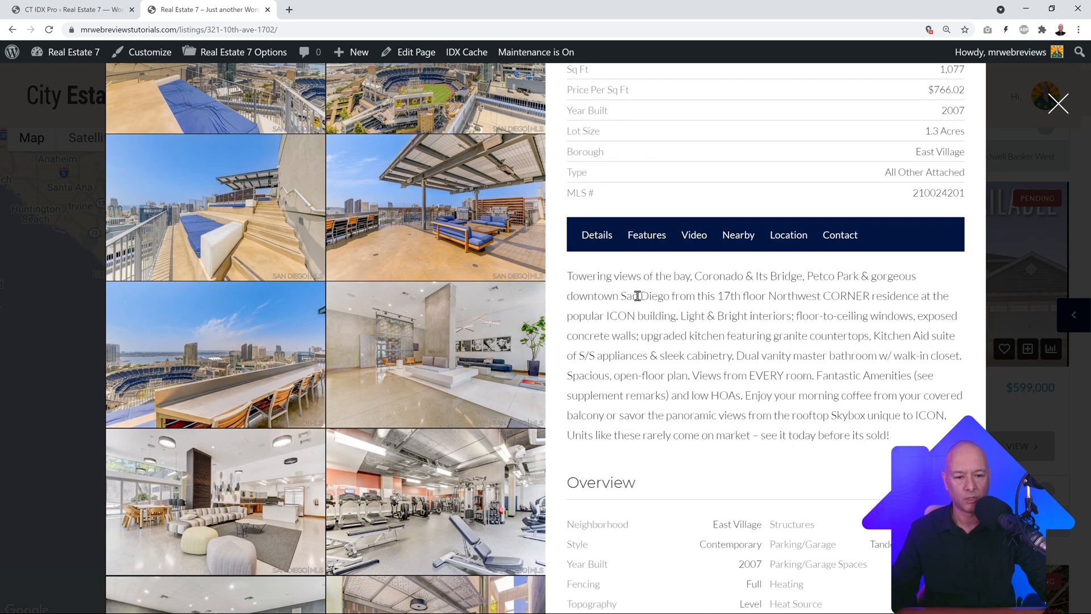
pyautogui.click(652, 246)
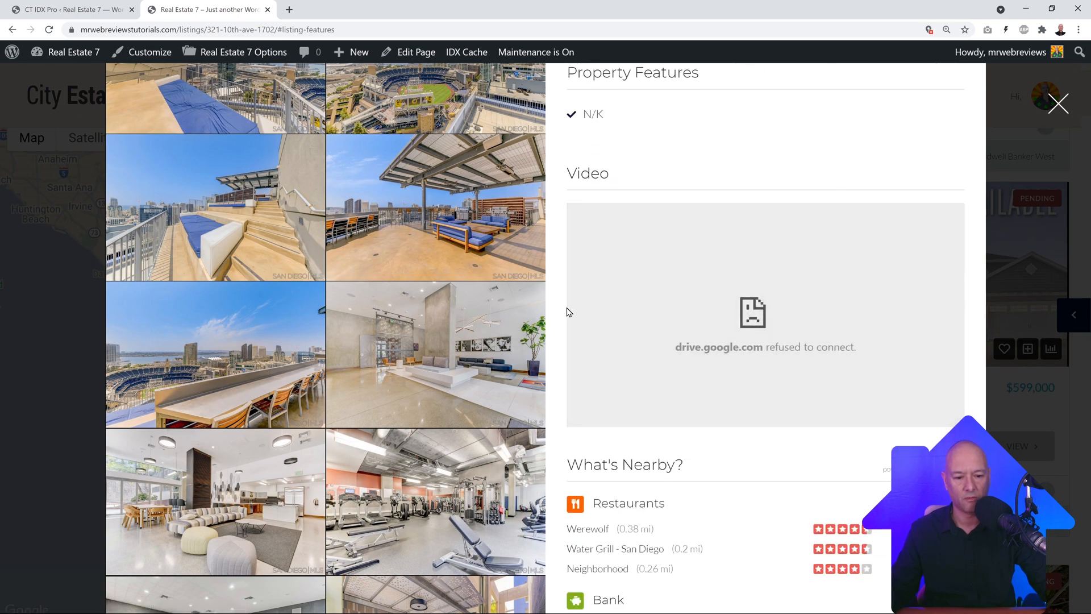
pyautogui.scroll(-12, 796, 309)
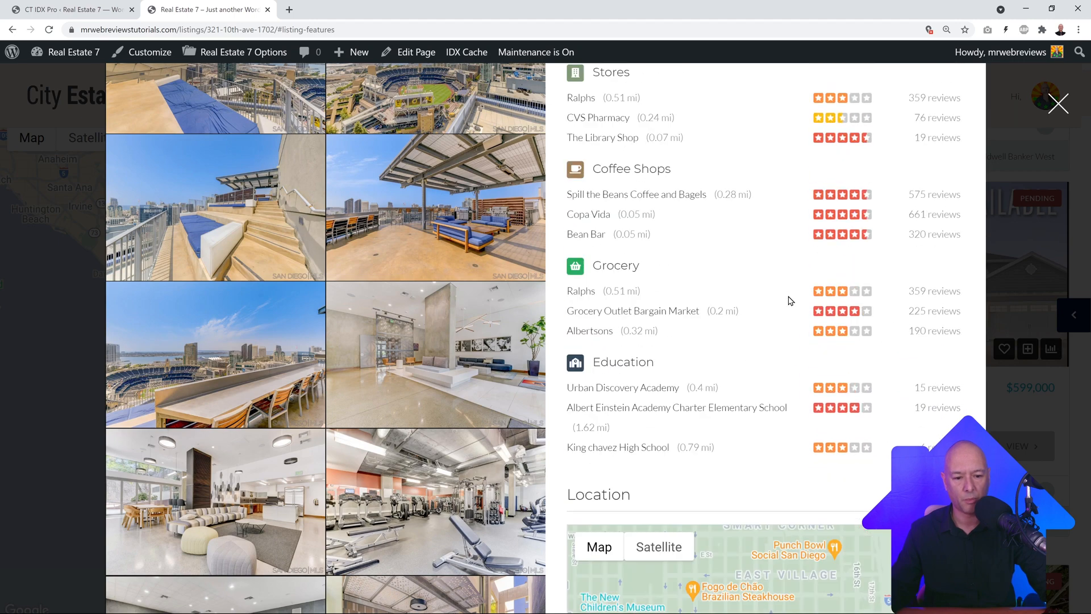
pyautogui.scroll(-16, 789, 301)
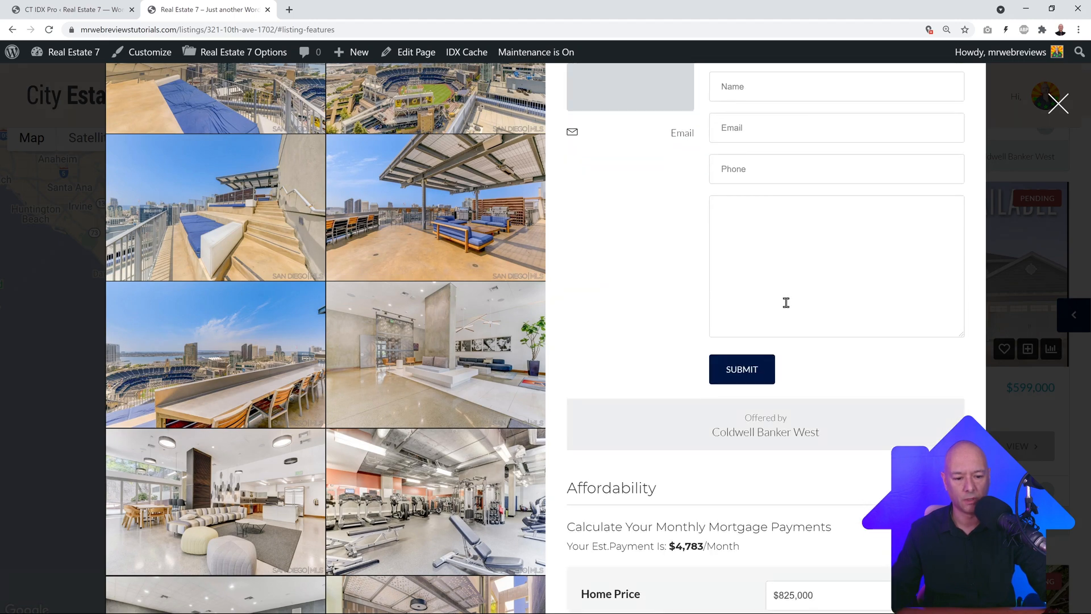
pyautogui.scroll(20, 786, 302)
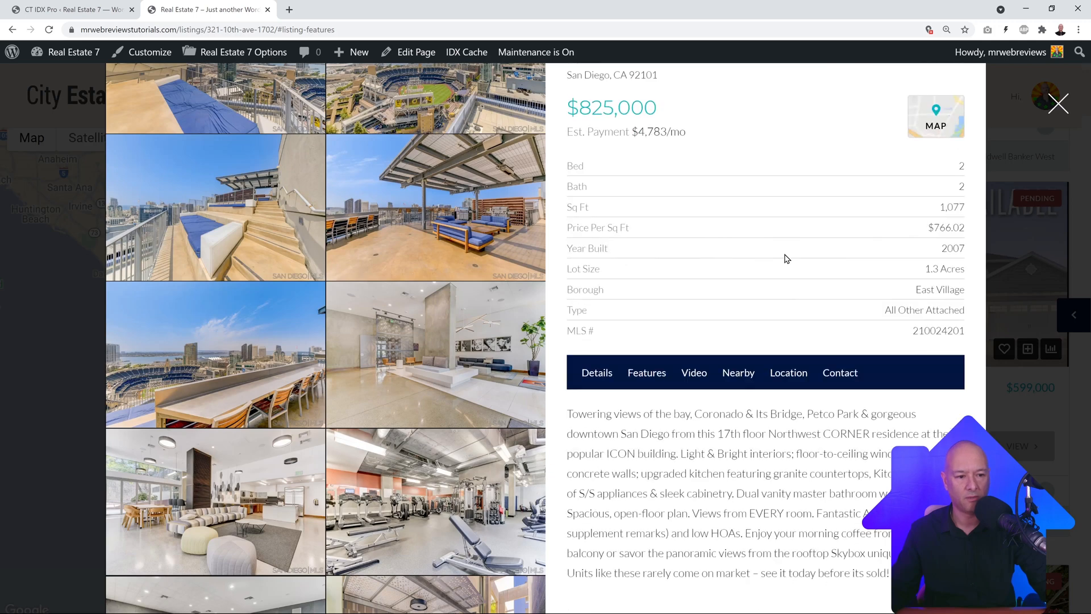
pyautogui.click(1058, 102)
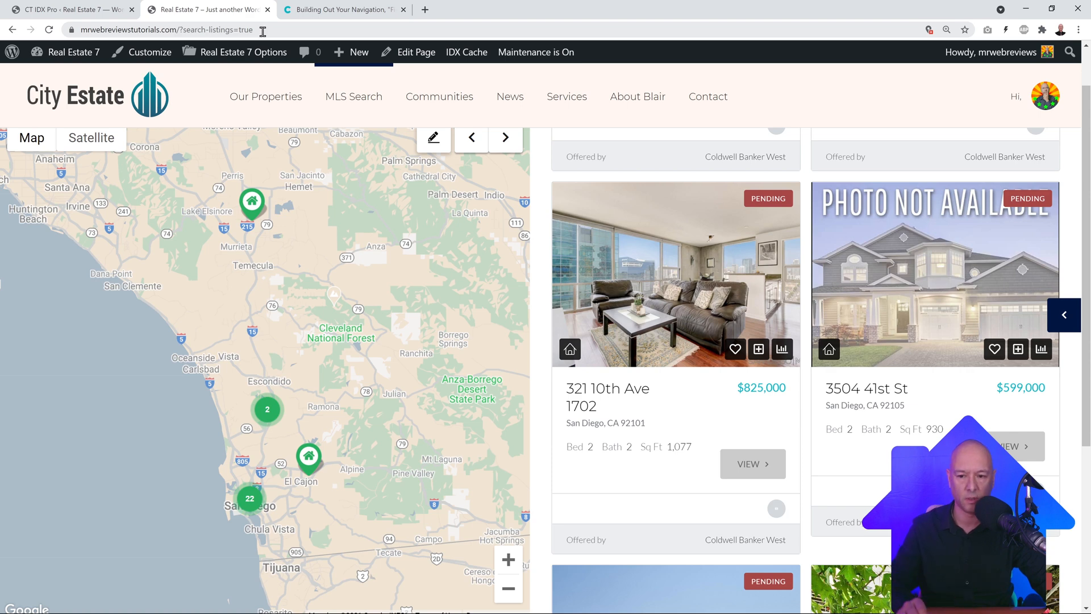
# Step: Review the example URLs and field names in 'Building Out Your Navigation', then close that docs tab
pyautogui.click(336, 11)
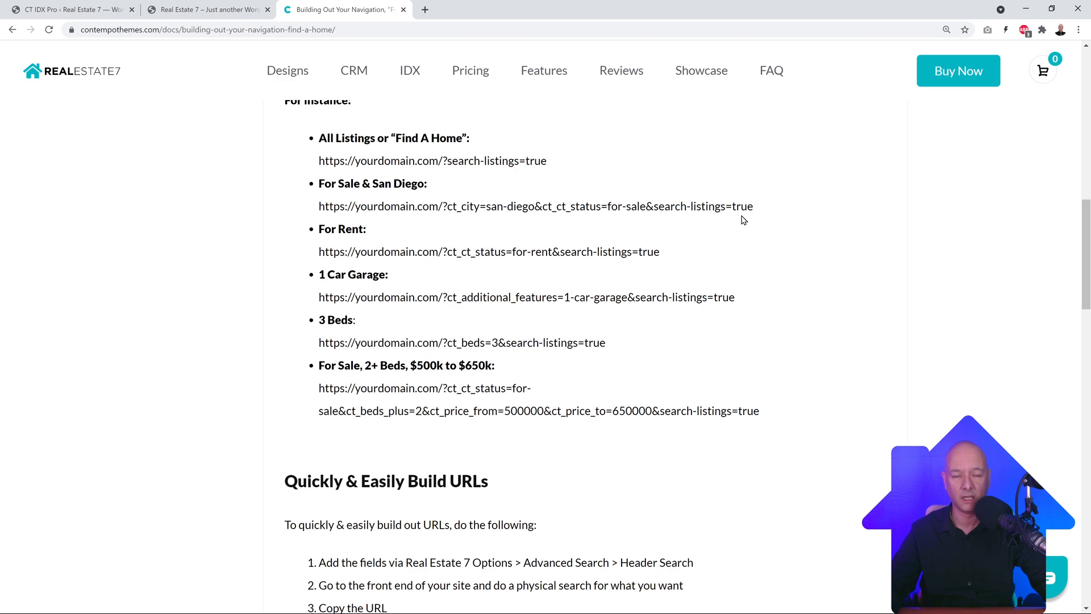
pyautogui.scroll(-8, 790, 310)
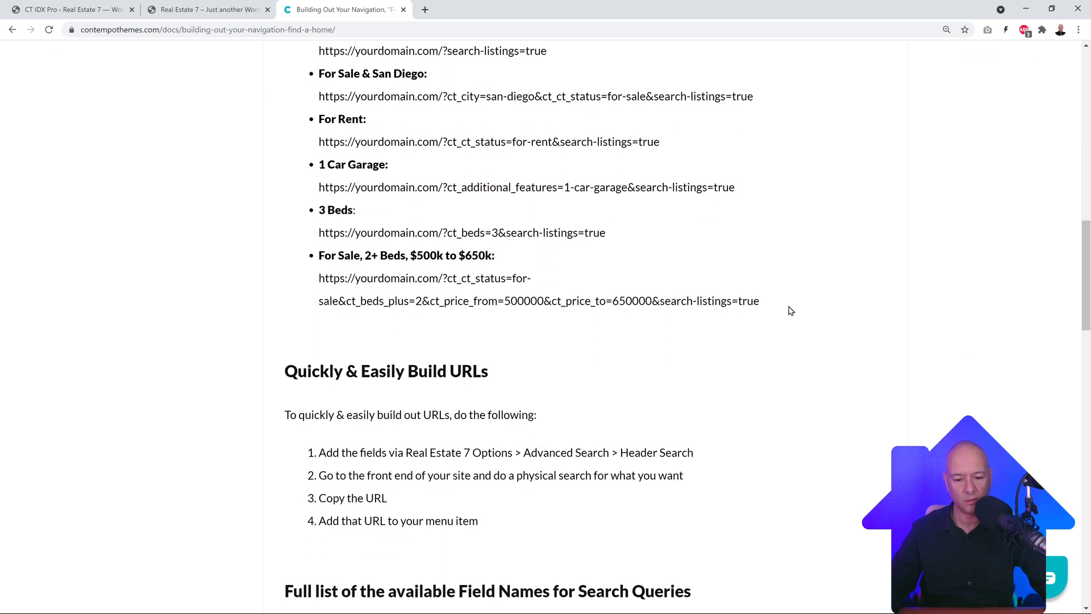
pyautogui.scroll(-4, 793, 310)
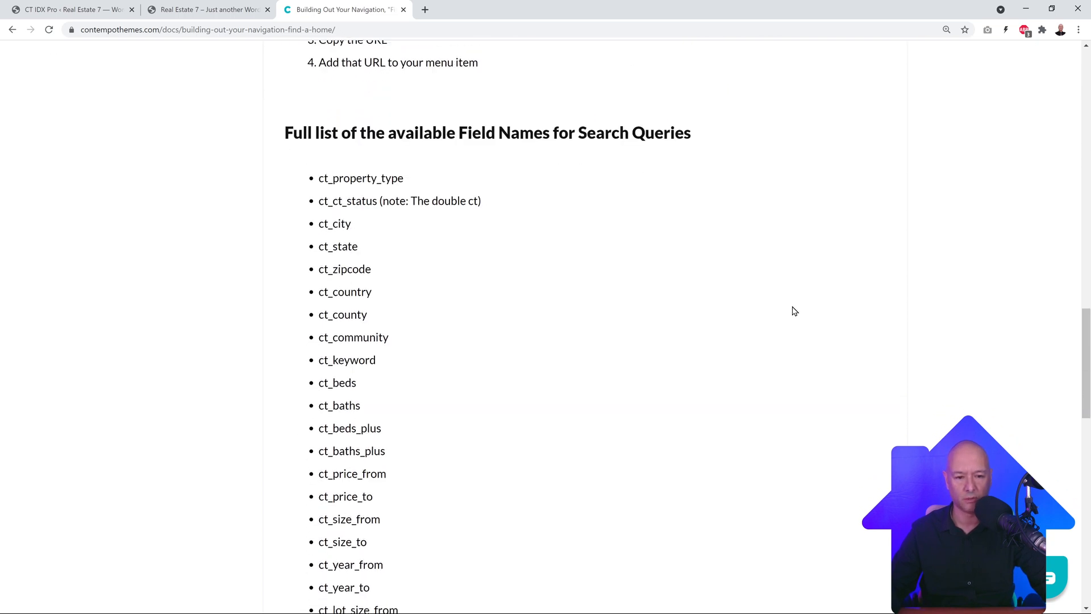
pyautogui.scroll(1, 423, 204)
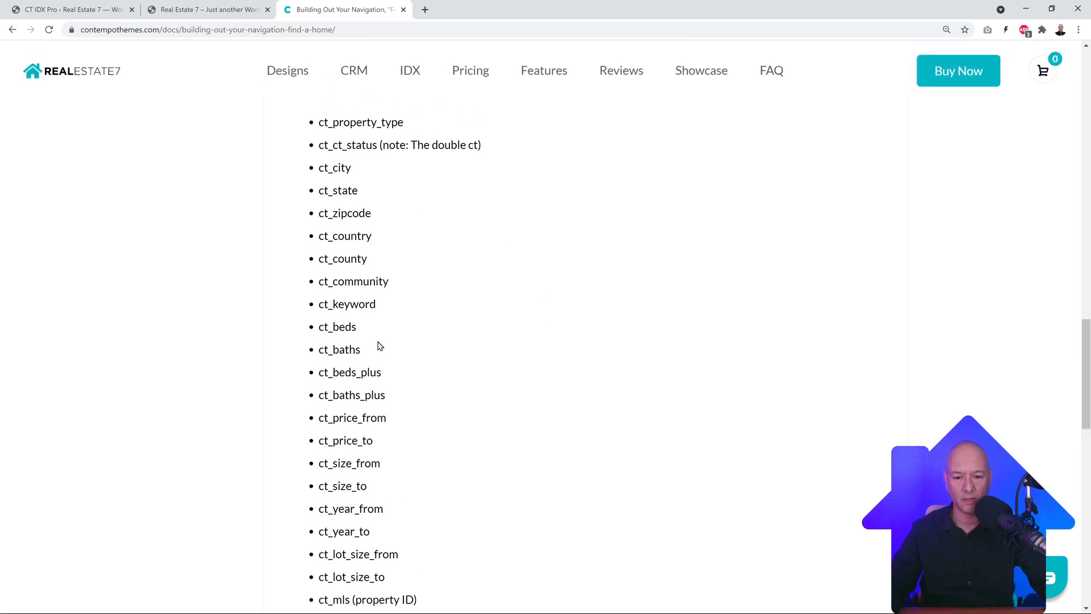
pyautogui.scroll(10, 379, 346)
pyautogui.scroll(3, 379, 348)
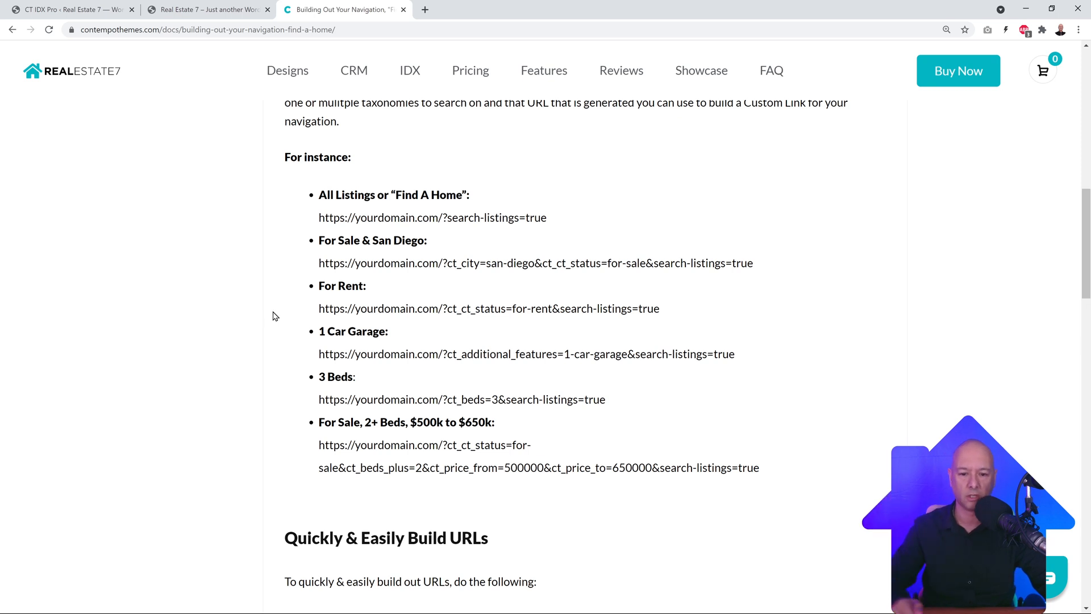
pyautogui.click(403, 9)
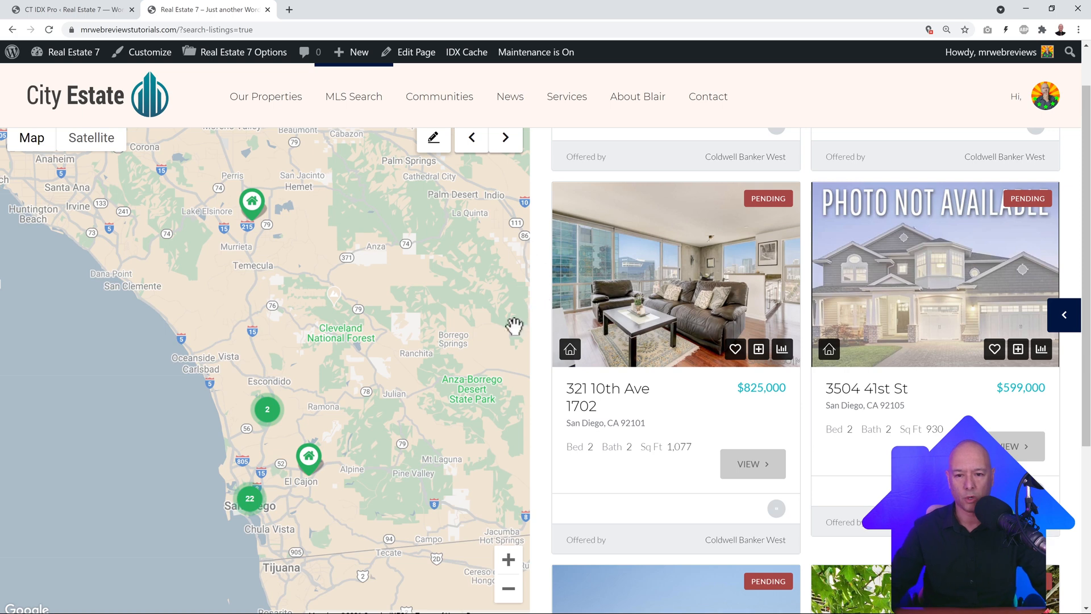
# Step: Try the Featured, For Rent and Leased status filters, leaving all of them unchecked
pyautogui.scroll(7, 547, 285)
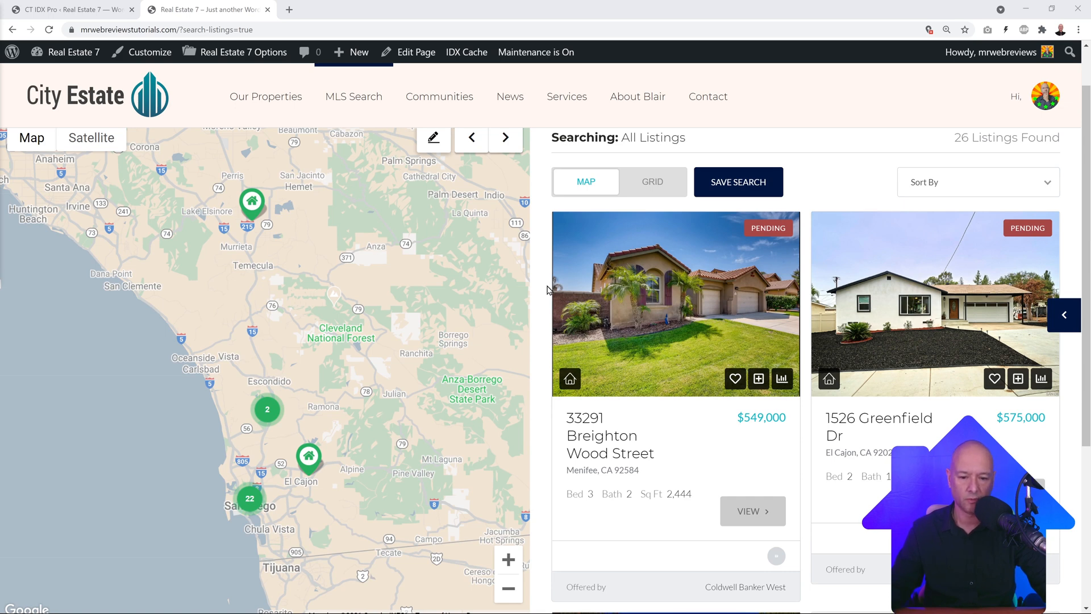
pyautogui.scroll(1, 547, 290)
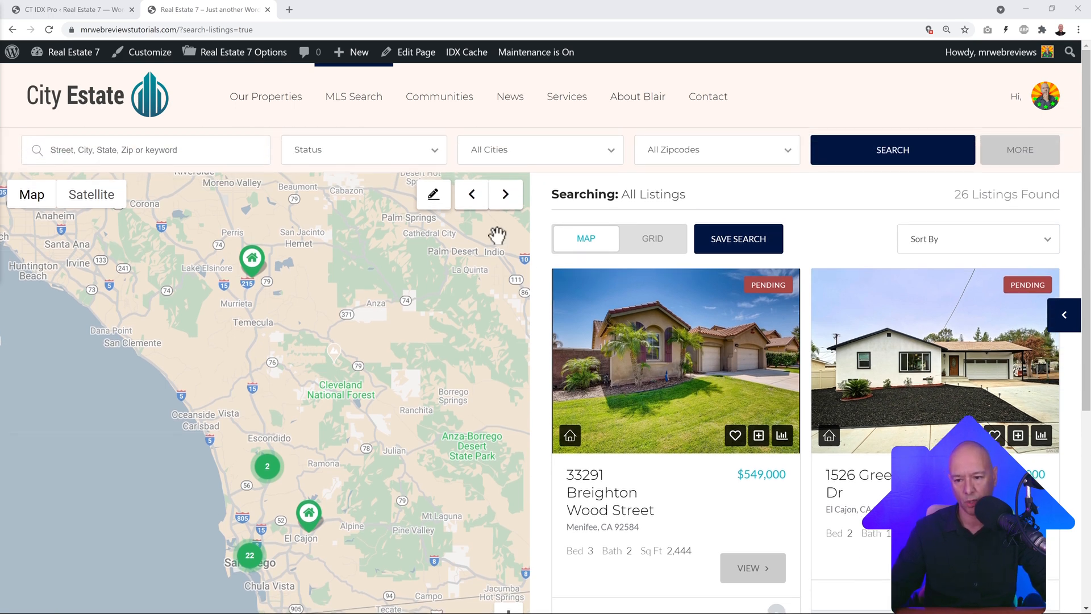
pyautogui.click(239, 146)
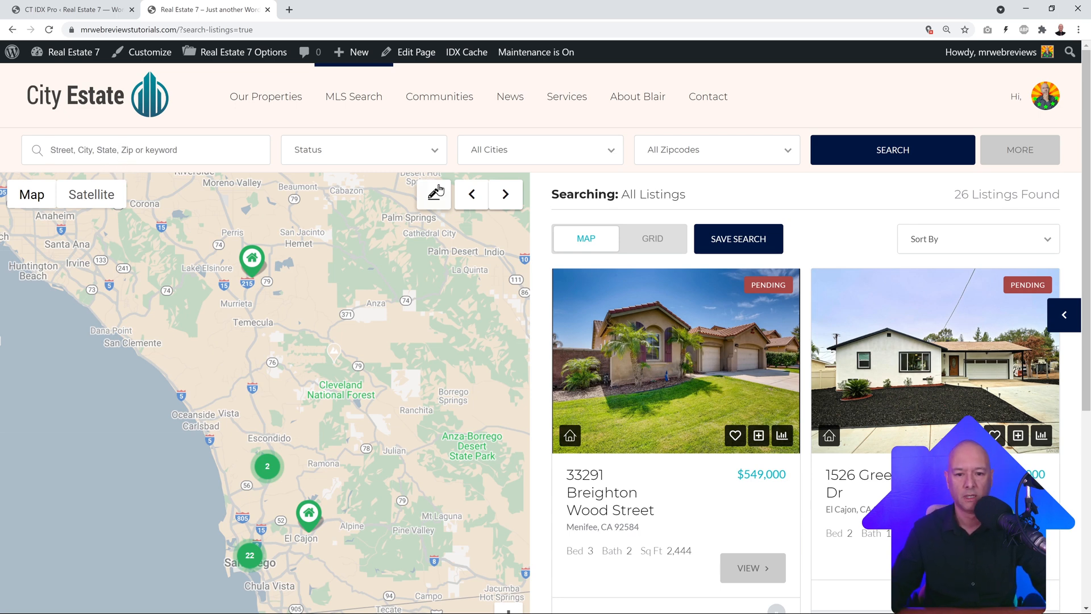
pyautogui.click(436, 151)
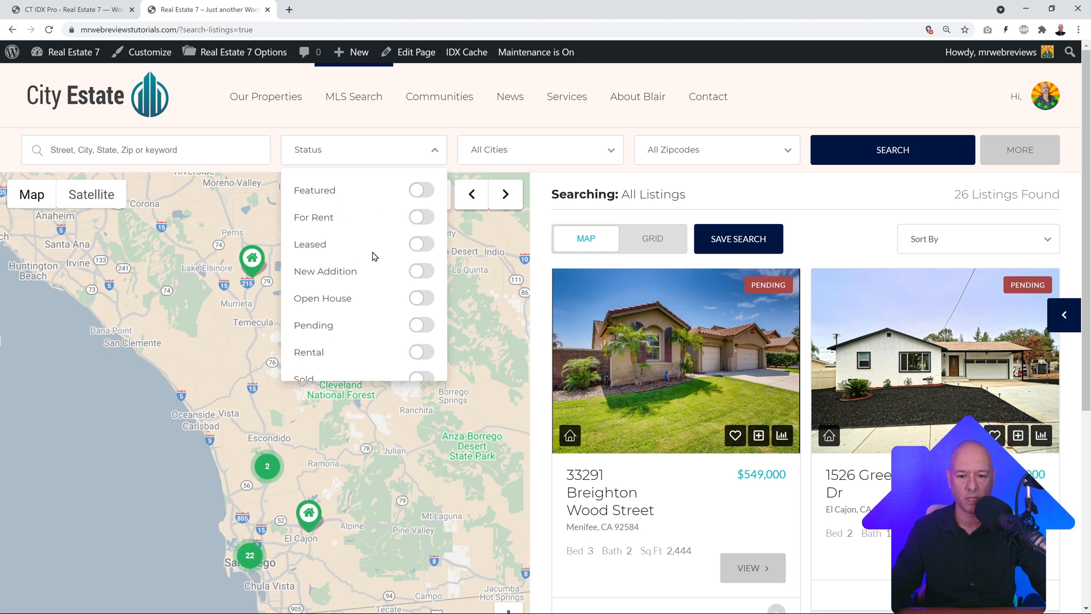
pyautogui.click(421, 196)
pyautogui.click(421, 191)
pyautogui.click(422, 191)
pyautogui.click(422, 191)
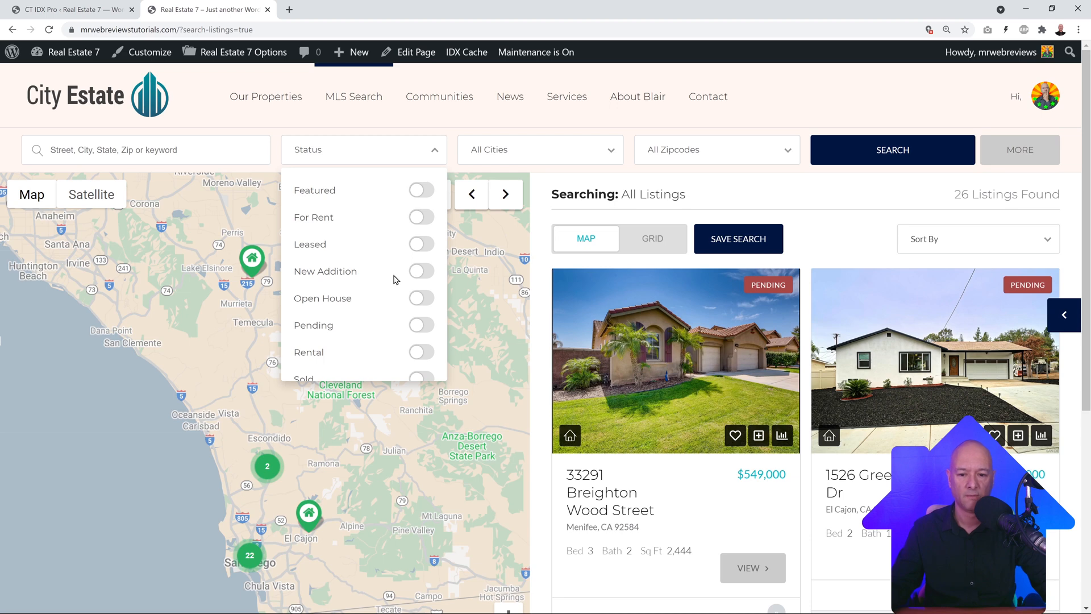
pyautogui.click(420, 220)
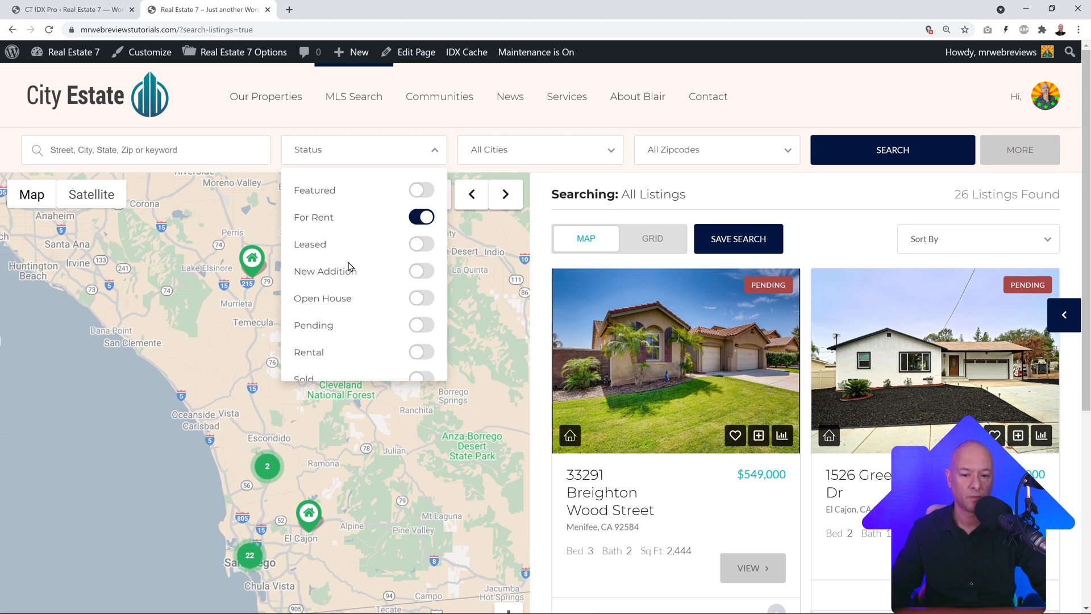
pyautogui.click(421, 217)
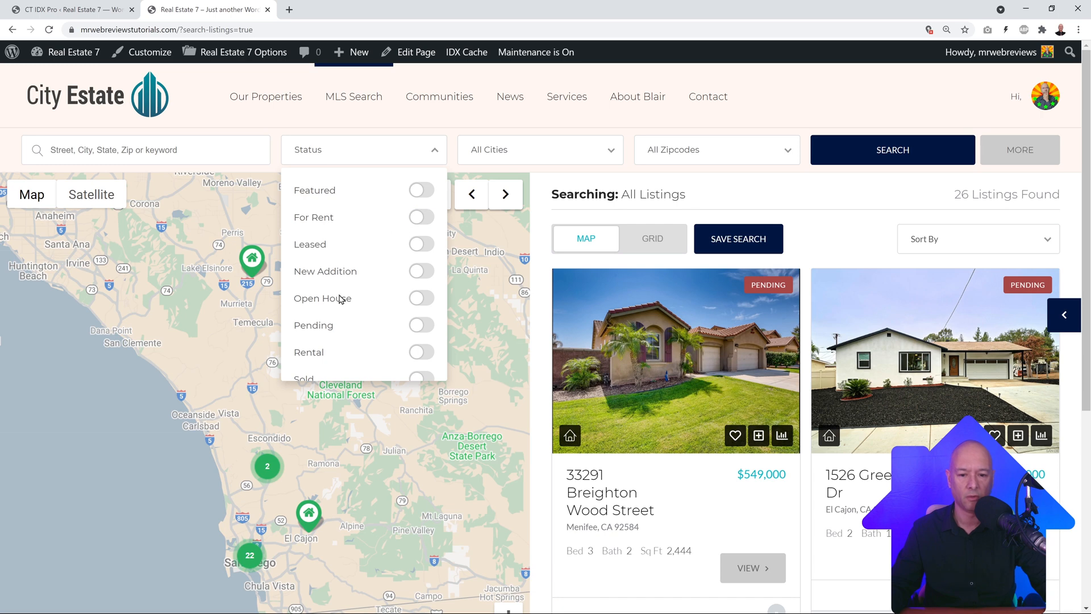
pyautogui.click(421, 243)
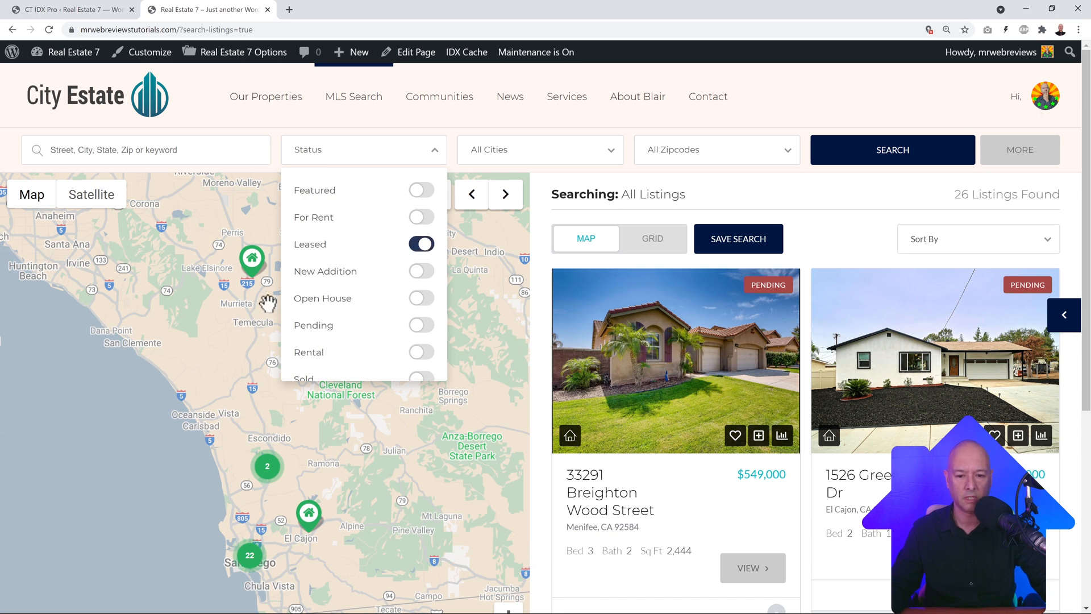
pyautogui.click(421, 244)
pyautogui.click(432, 150)
# Step: Check the All Cities and All Zipcodes options without applying any filter, then scroll to the map
pyautogui.click(613, 152)
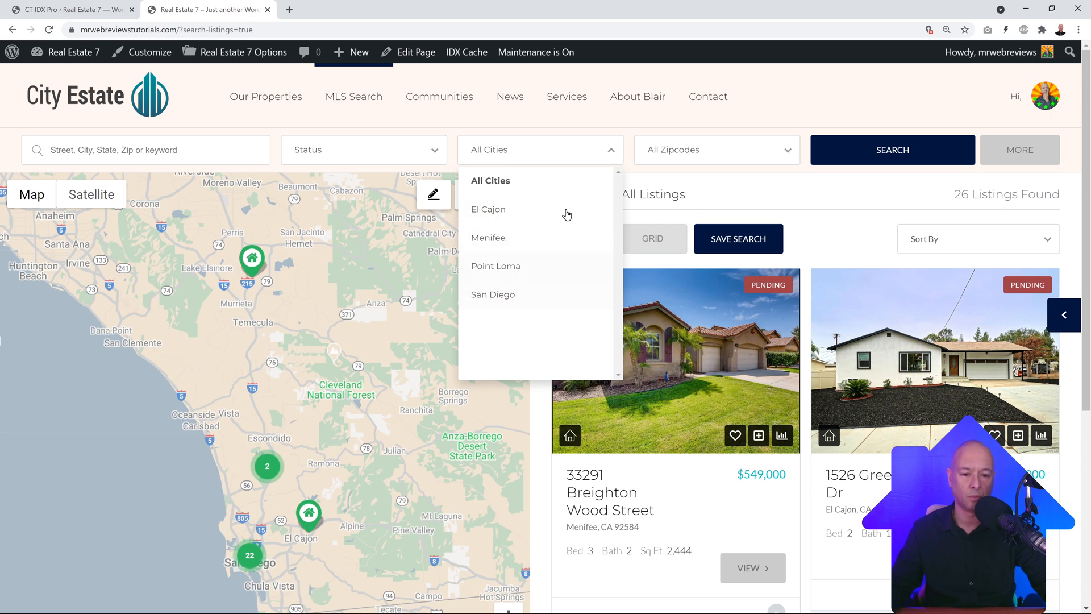
pyautogui.click(610, 156)
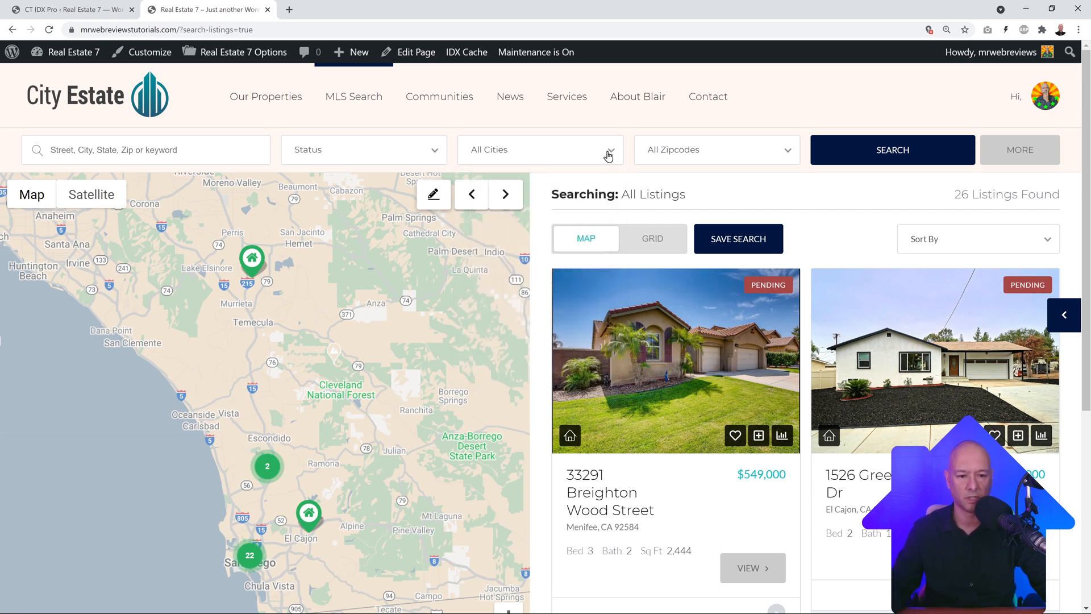
pyautogui.click(790, 154)
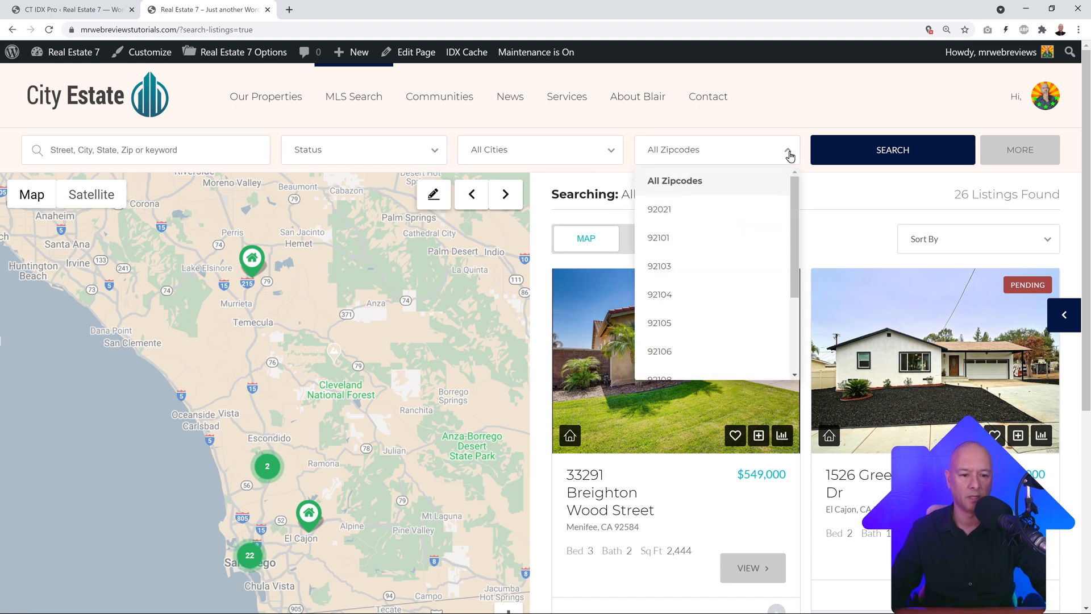
pyautogui.click(789, 152)
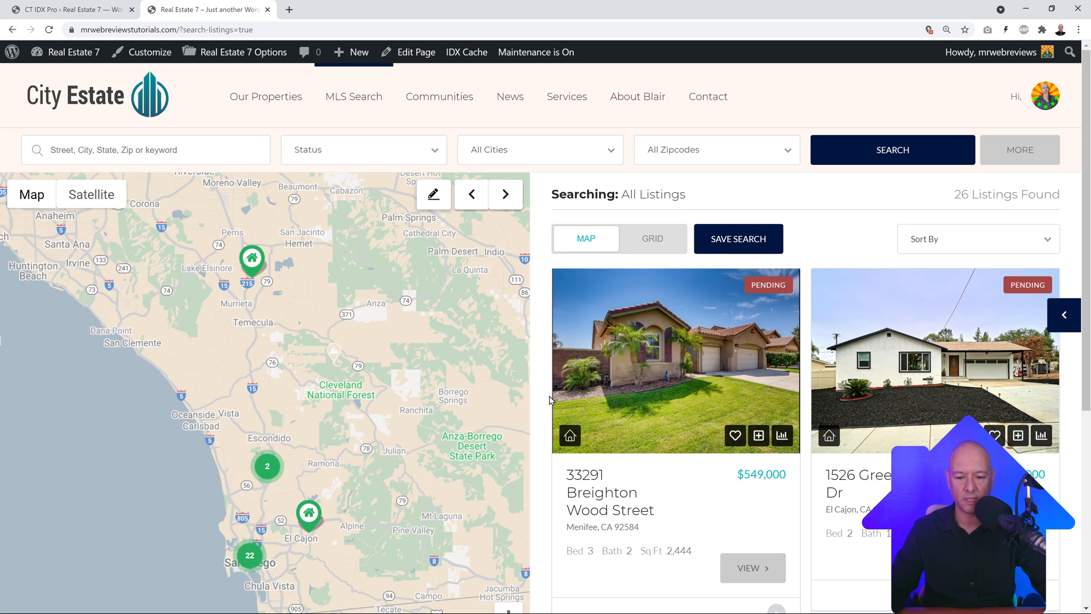
pyautogui.scroll(-2, 432, 438)
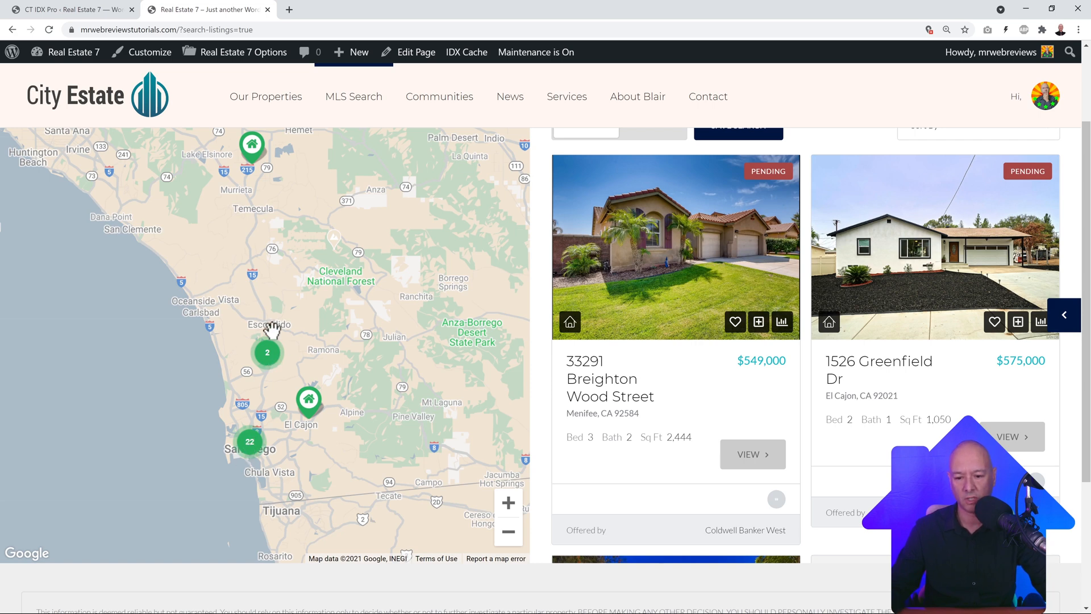
pyautogui.click(267, 357)
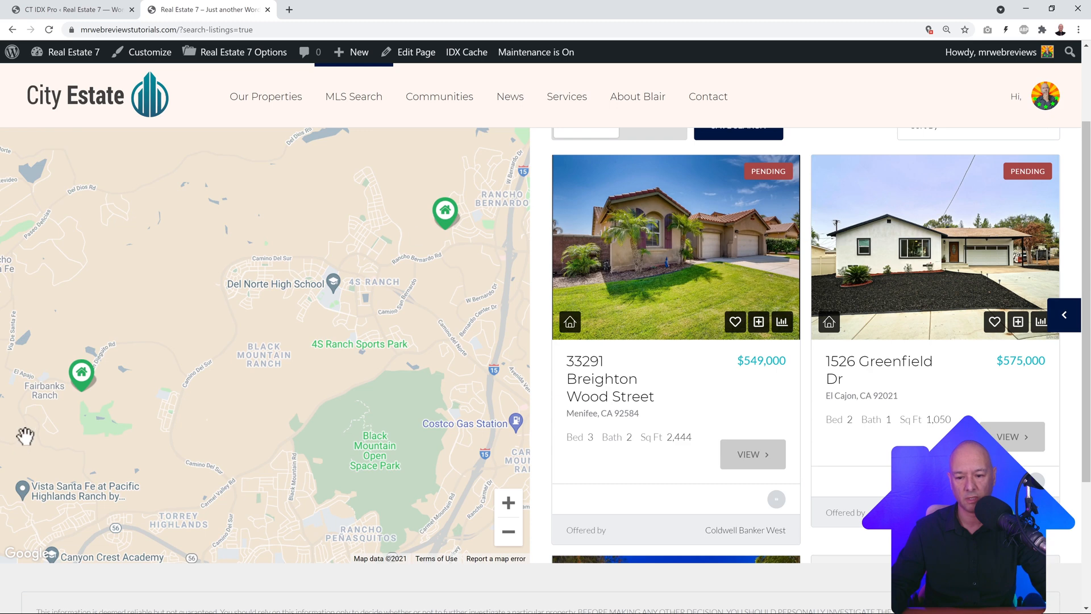
pyautogui.click(83, 377)
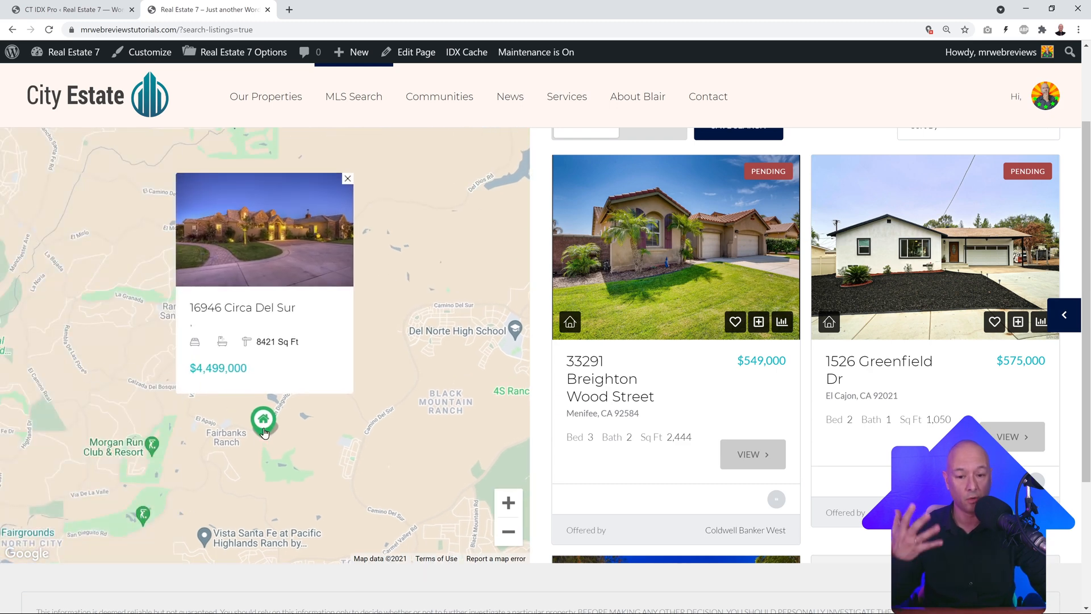
pyautogui.click(276, 264)
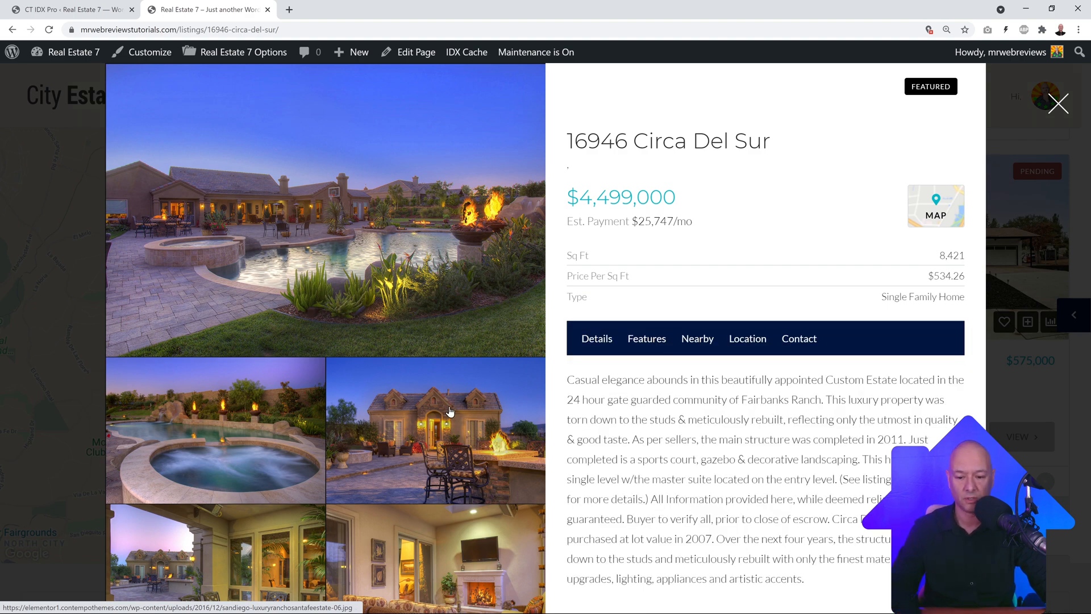
pyautogui.scroll(-4, 449, 410)
pyautogui.scroll(-4, 449, 410)
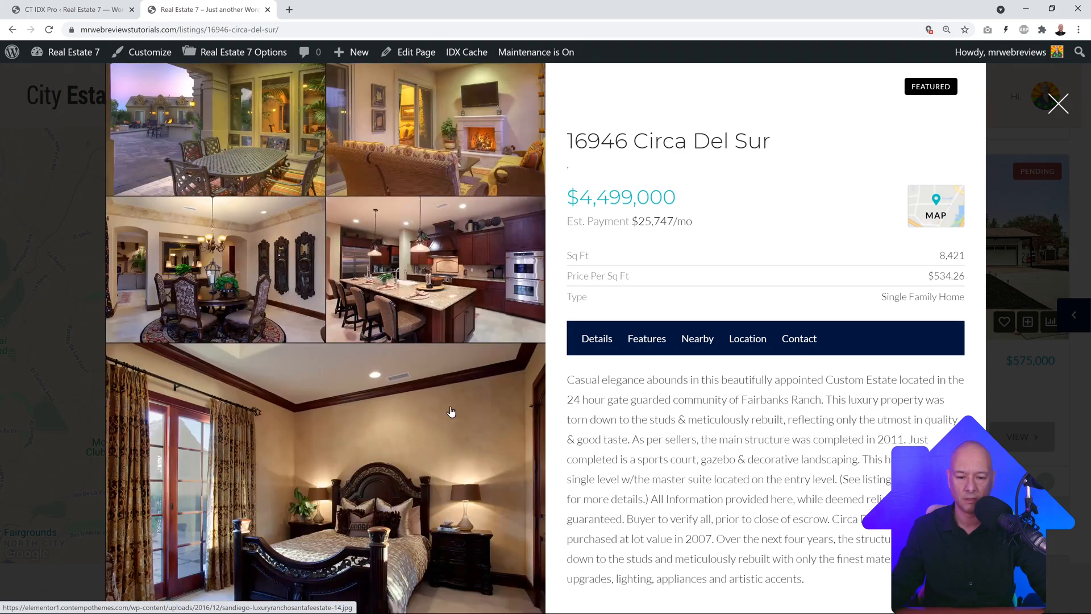
pyautogui.scroll(8, 453, 410)
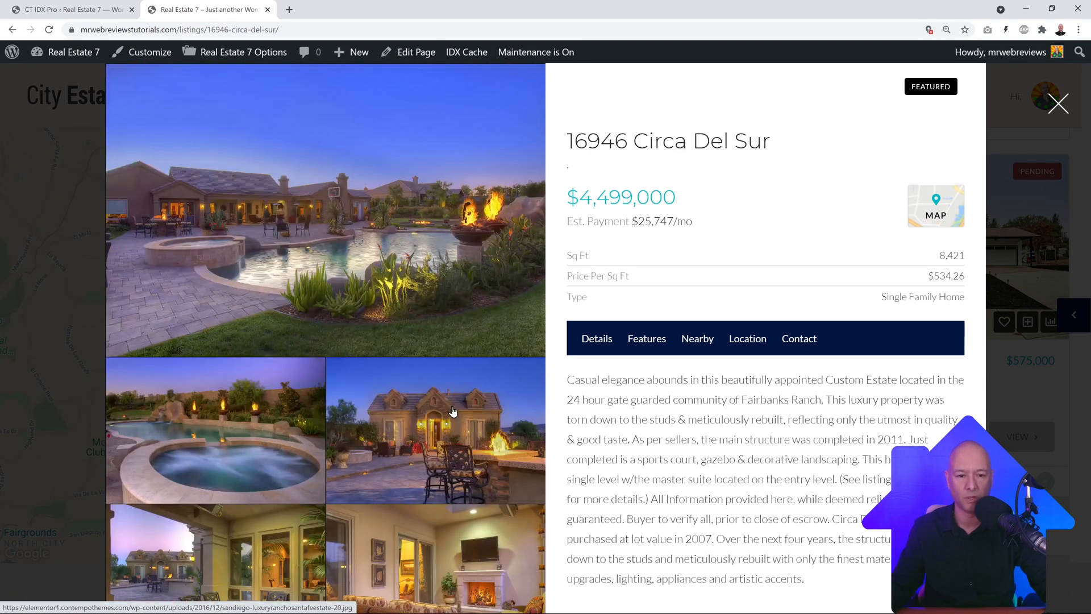
pyautogui.click(1058, 104)
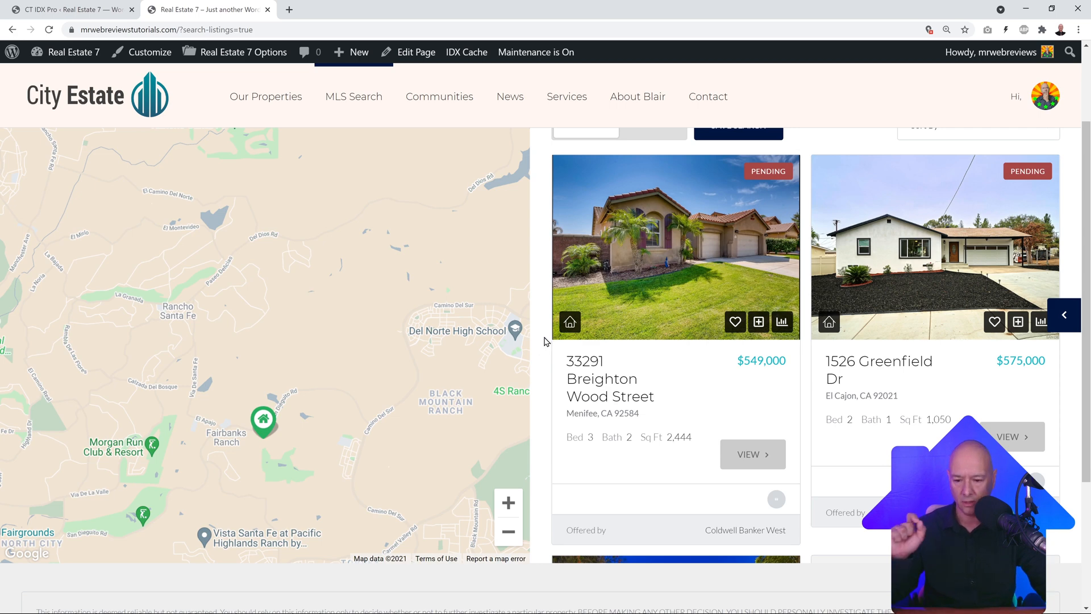
# Step: Go from the CT IDX Pro settings tab to the admin Listings page with 14 listings
pyautogui.click(94, 9)
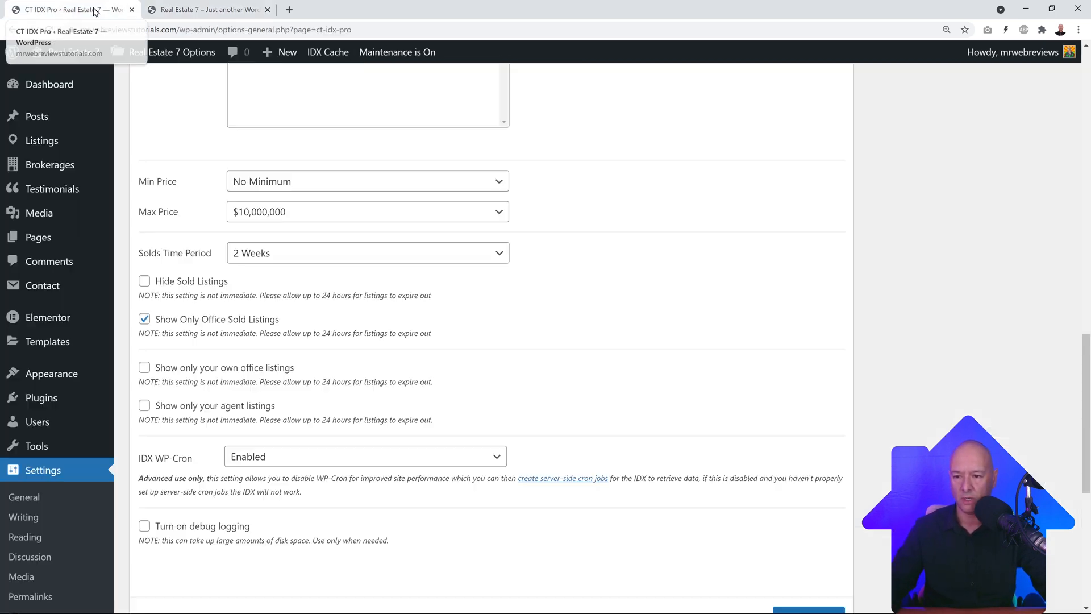
pyautogui.scroll(5, 193, 318)
pyautogui.scroll(10, 202, 312)
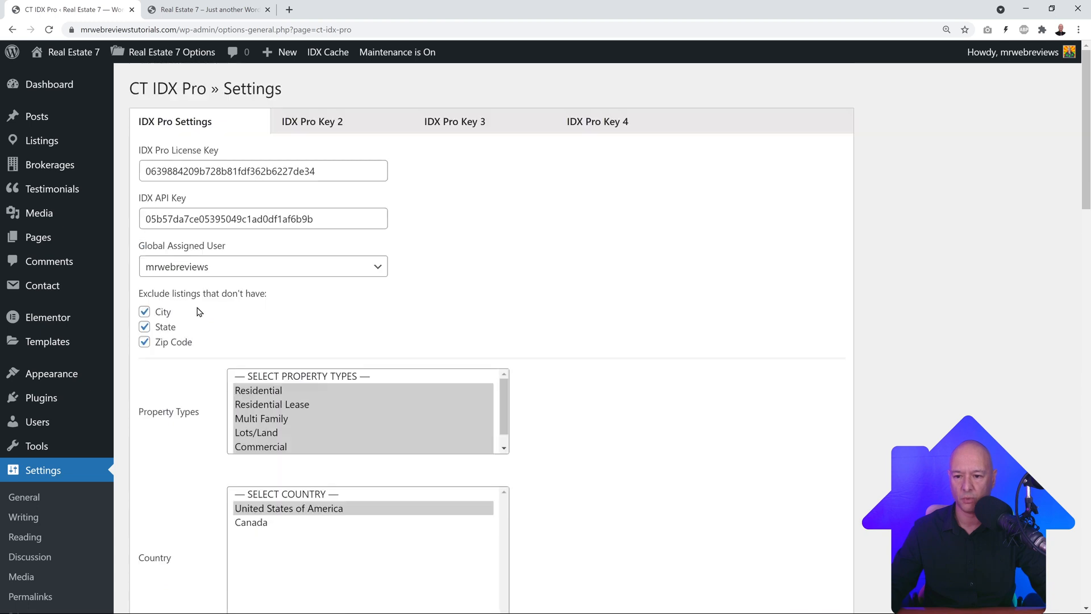
pyautogui.click(47, 143)
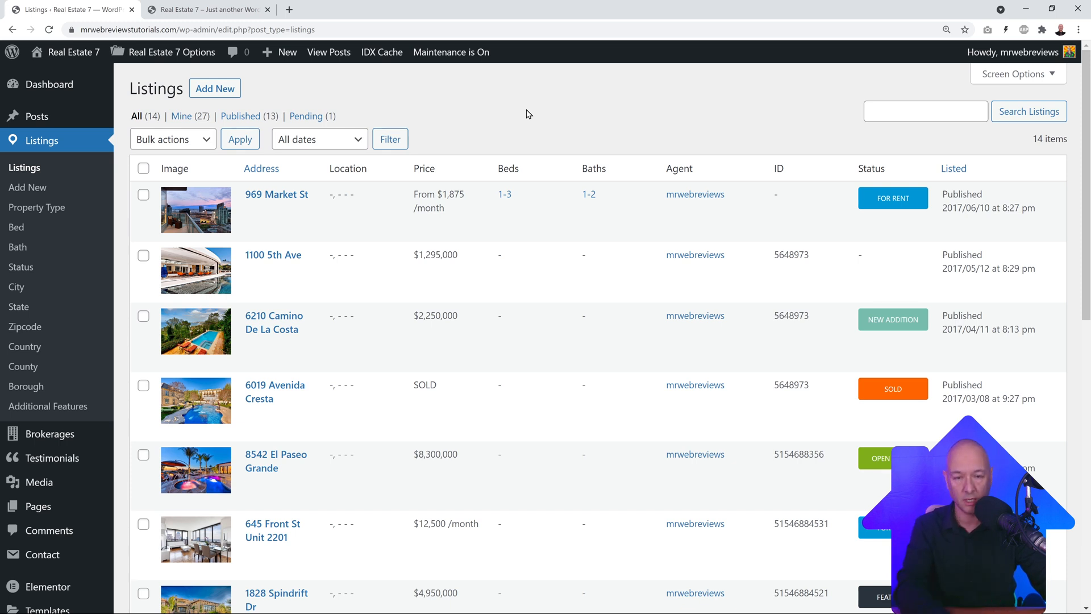
# Step: Switch between the admin Listings and front-end tabs, ending on the City Estate search page
pyautogui.click(214, 10)
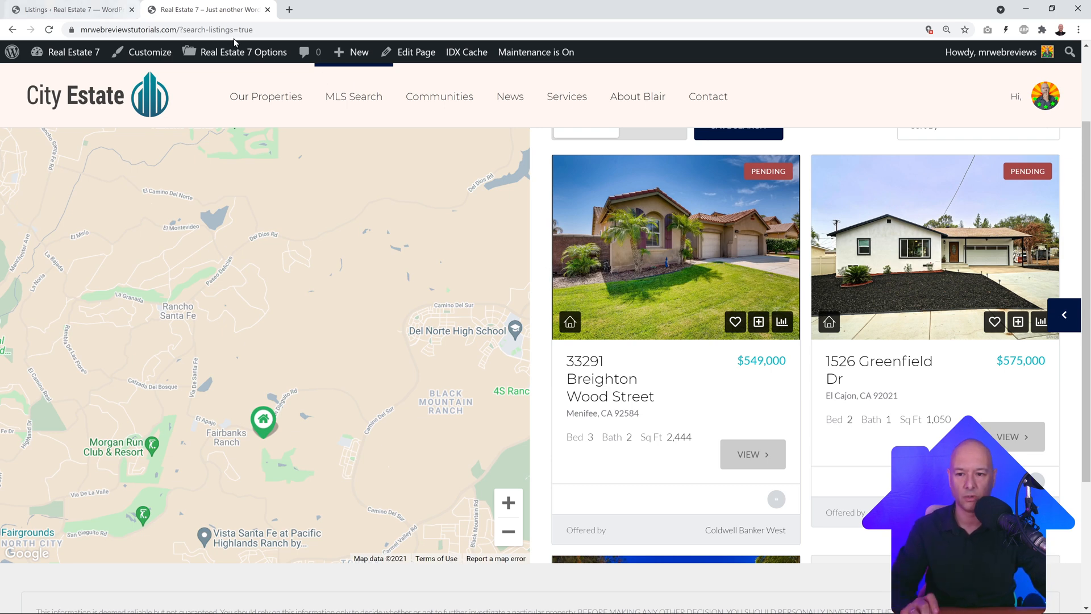
pyautogui.click(72, 11)
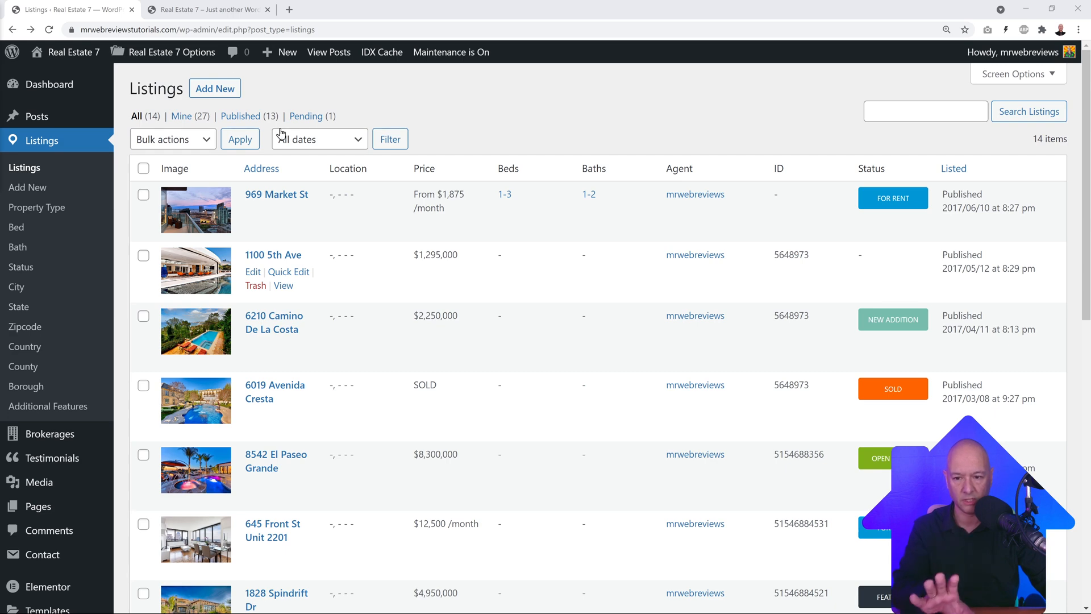
pyautogui.click(203, 10)
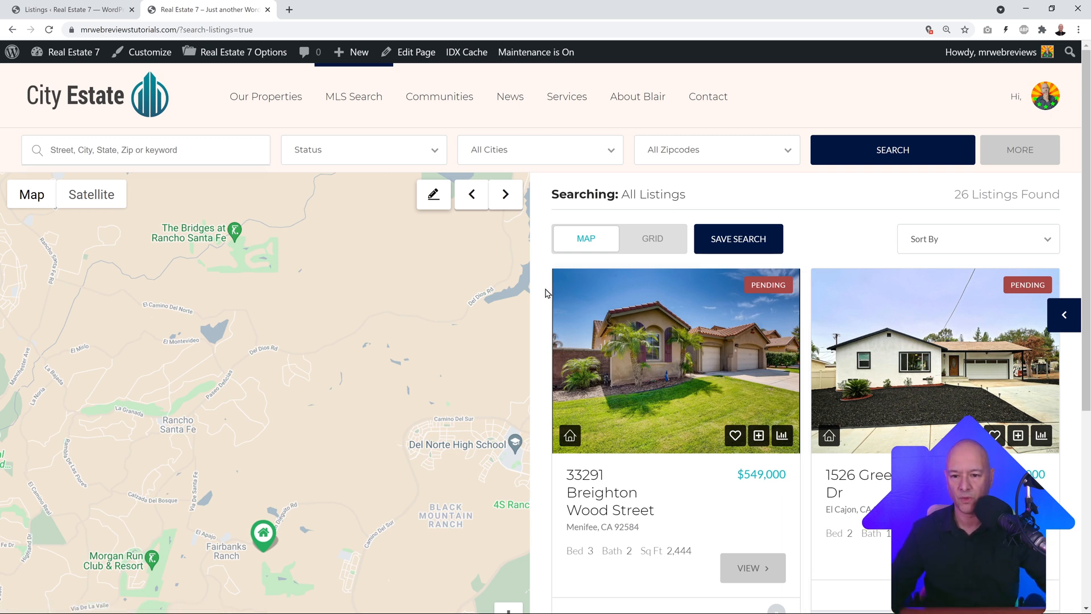
# Step: Go to the City Estate home page, scroll through its sections, and bring up Edit with Elementor
pyautogui.click(110, 99)
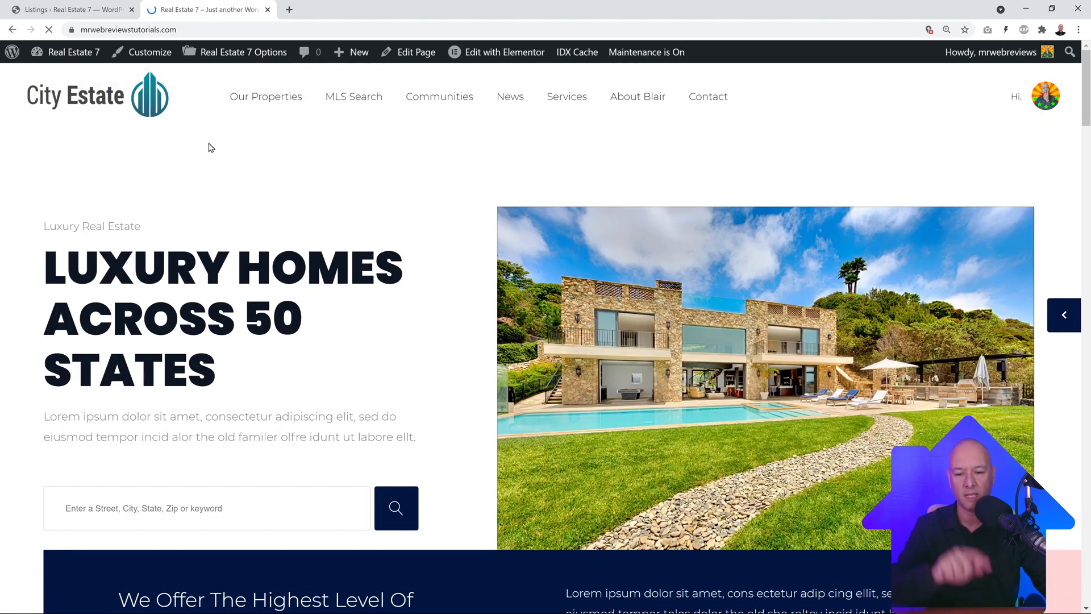
pyautogui.scroll(-5, 409, 265)
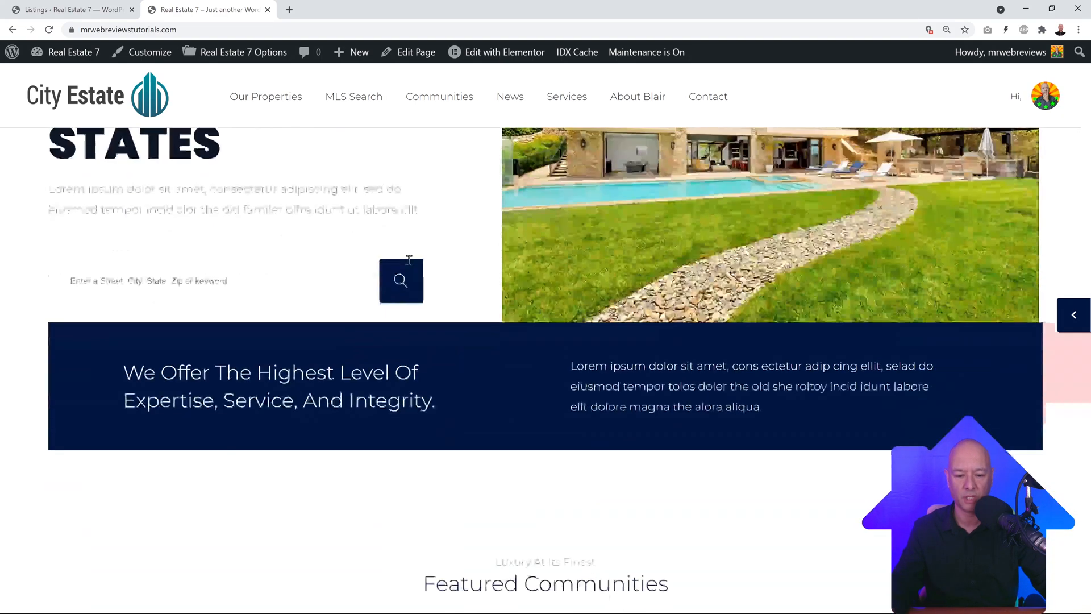
pyautogui.scroll(-10, 409, 265)
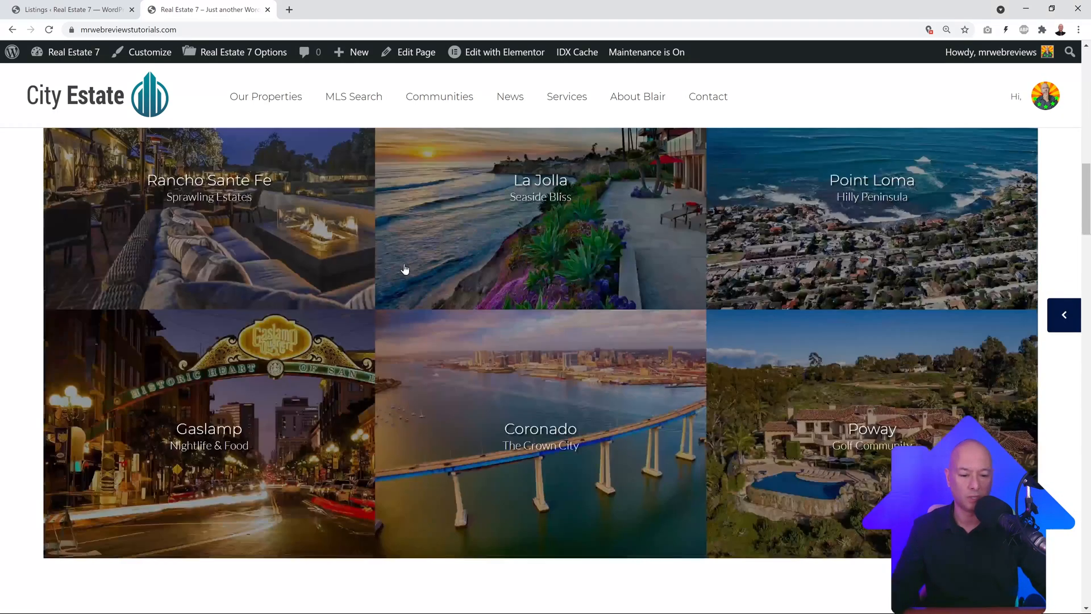
pyautogui.scroll(-10, 387, 387)
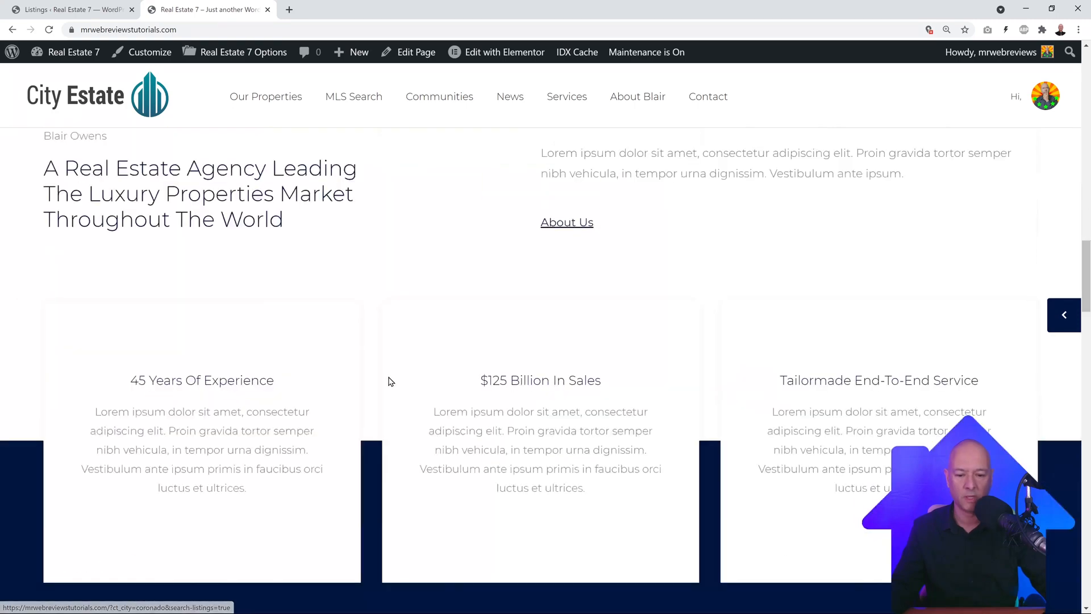
pyautogui.scroll(-10, 390, 380)
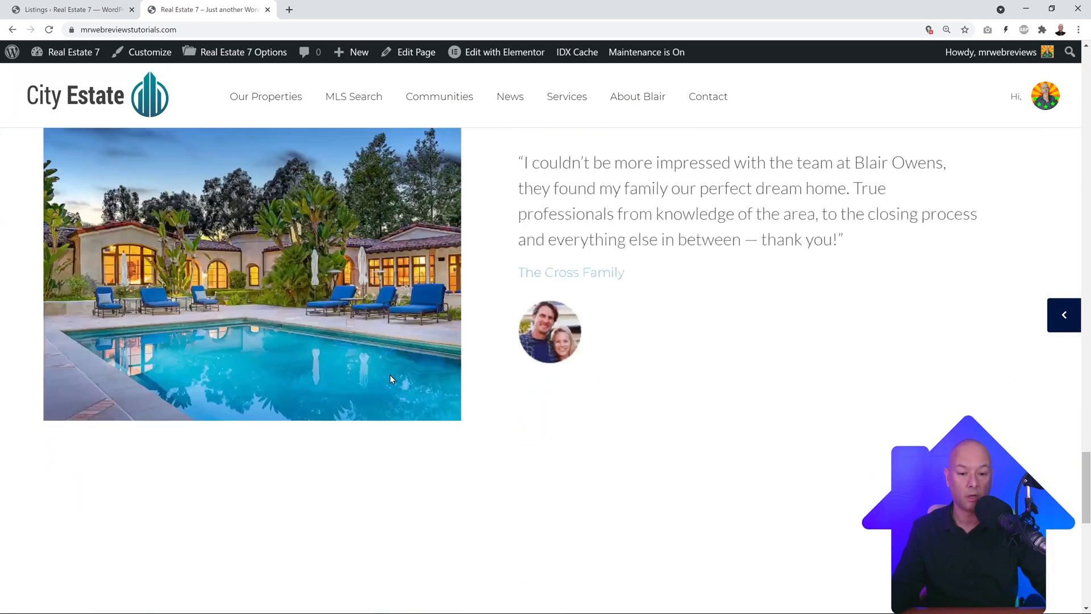
pyautogui.scroll(1, 390, 380)
pyautogui.moveTo(493, 53)
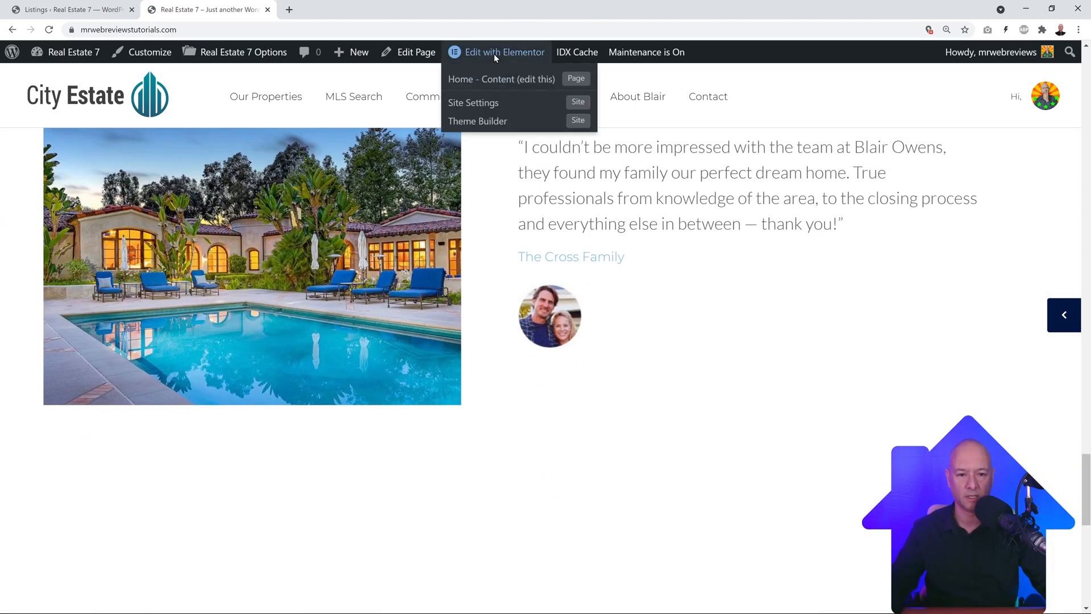
# Step: Open Home - Content in Elementor and add a one-column section below Open Houses
pyautogui.click(505, 86)
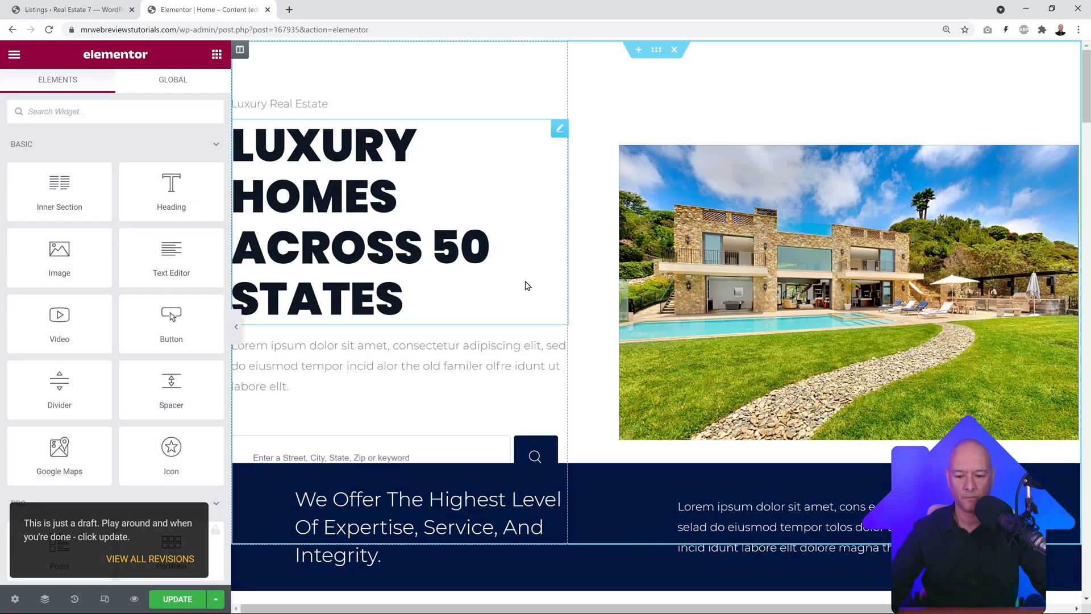
pyautogui.scroll(-9, 551, 281)
pyautogui.scroll(-15, 587, 277)
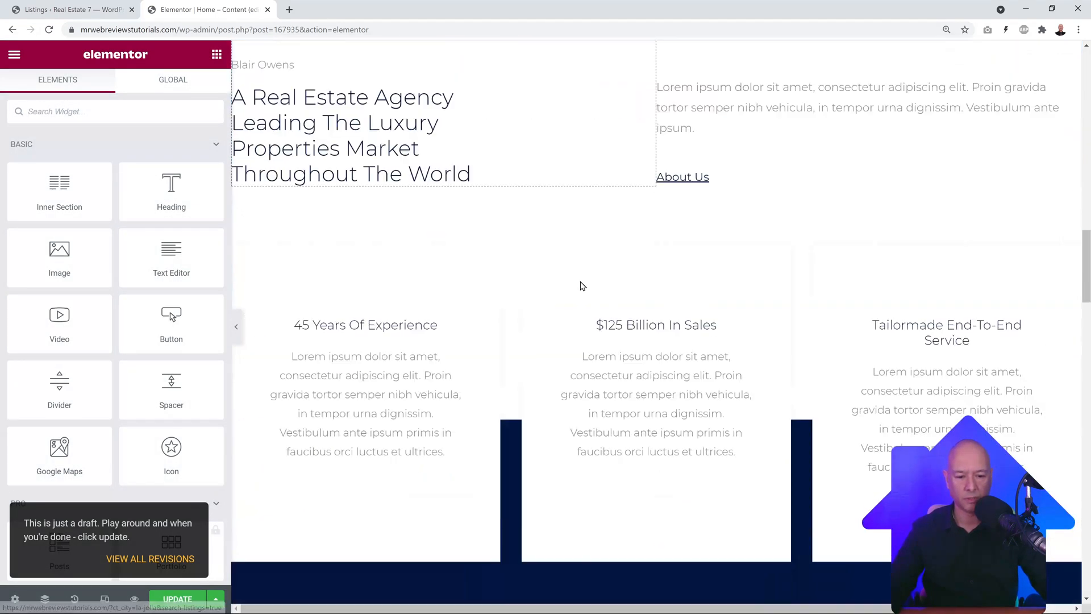
pyautogui.scroll(-12, 590, 293)
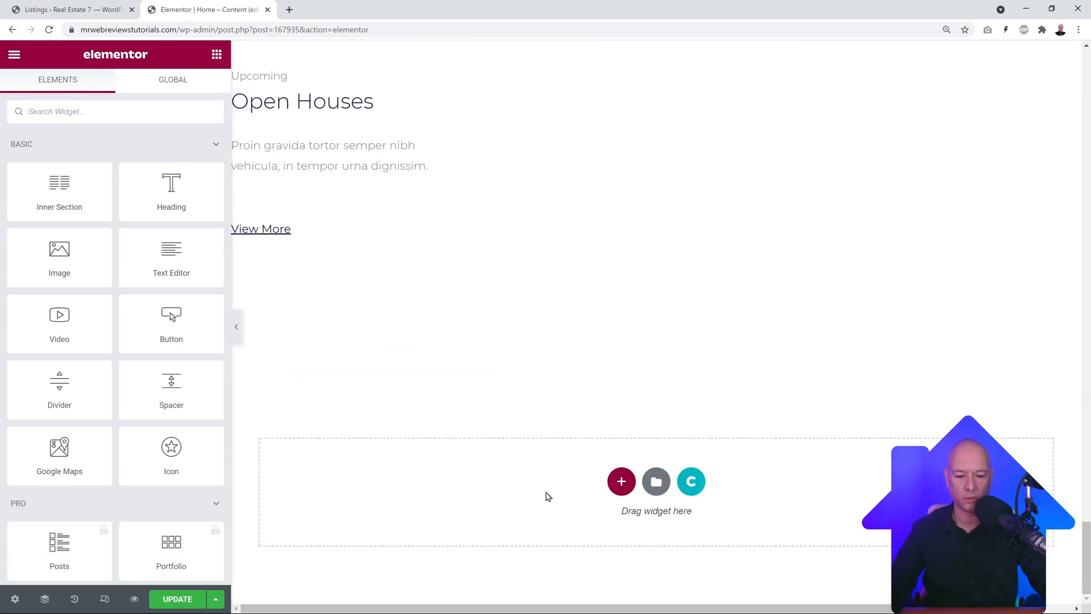
pyautogui.click(622, 487)
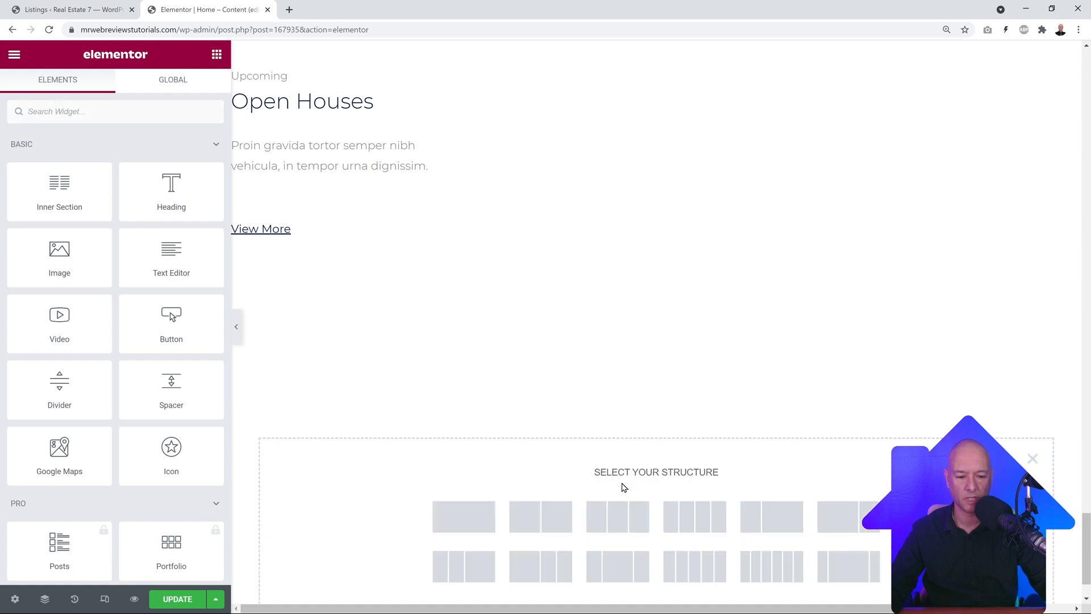
pyautogui.click(464, 523)
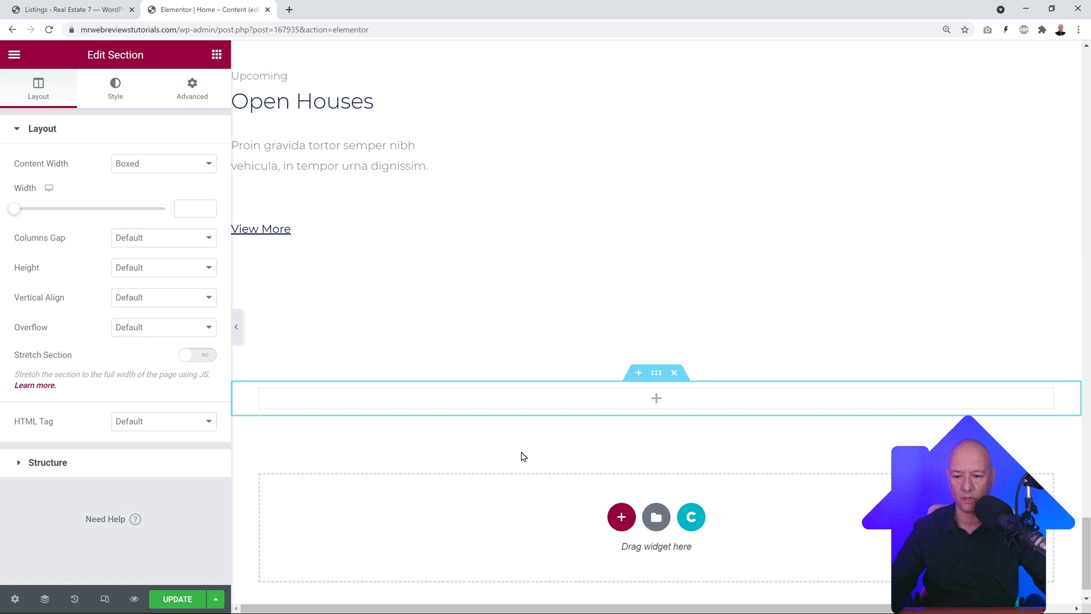
# Step: Filter the widget panel to CT widgets by searching 'CT'
pyautogui.click(217, 55)
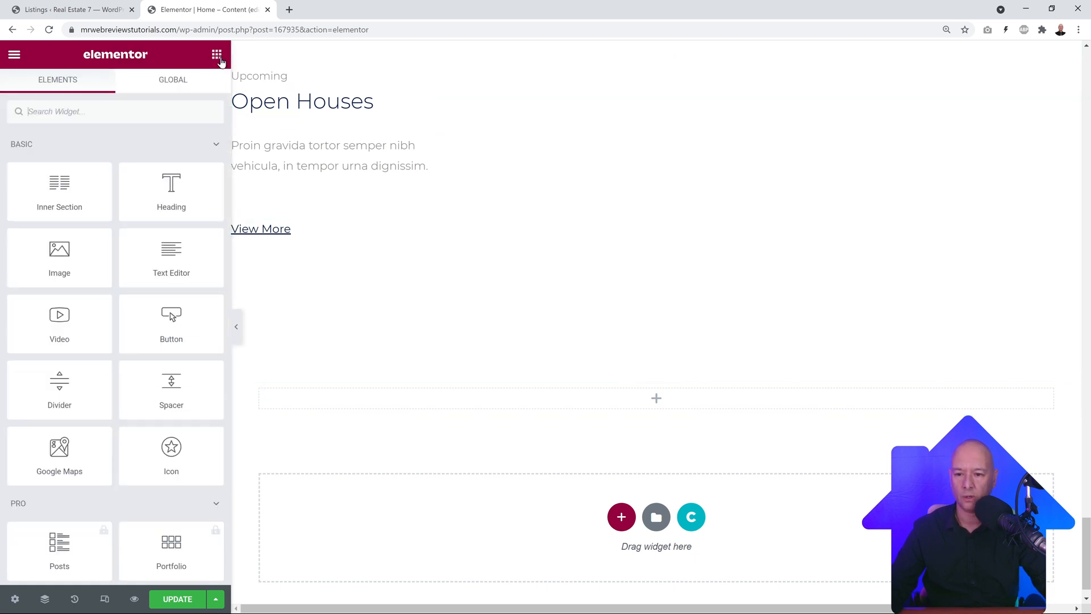
pyautogui.write('CT')
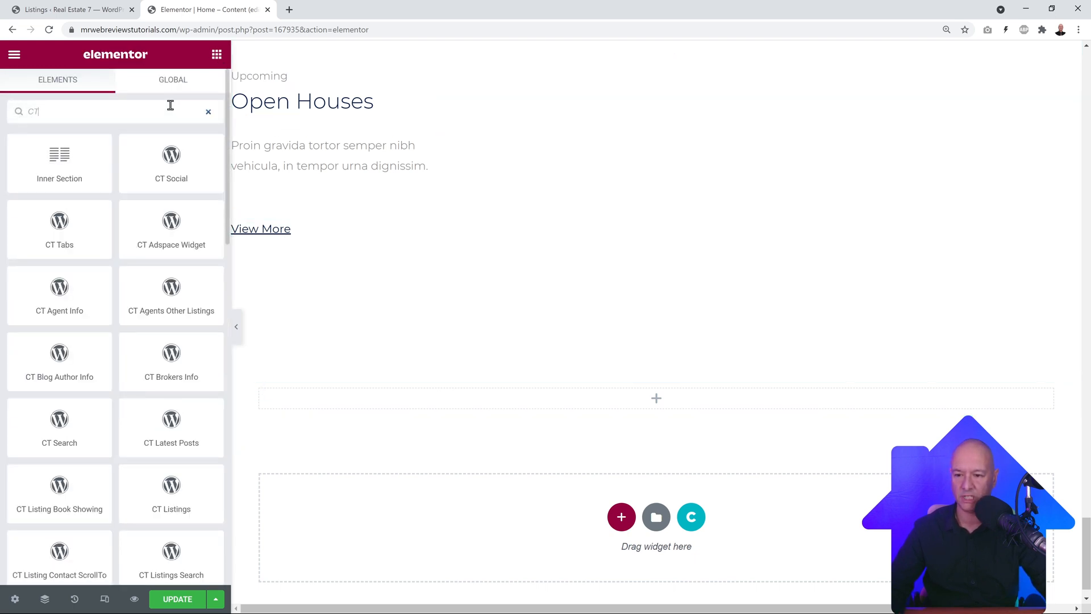
pyautogui.scroll(-7, 170, 318)
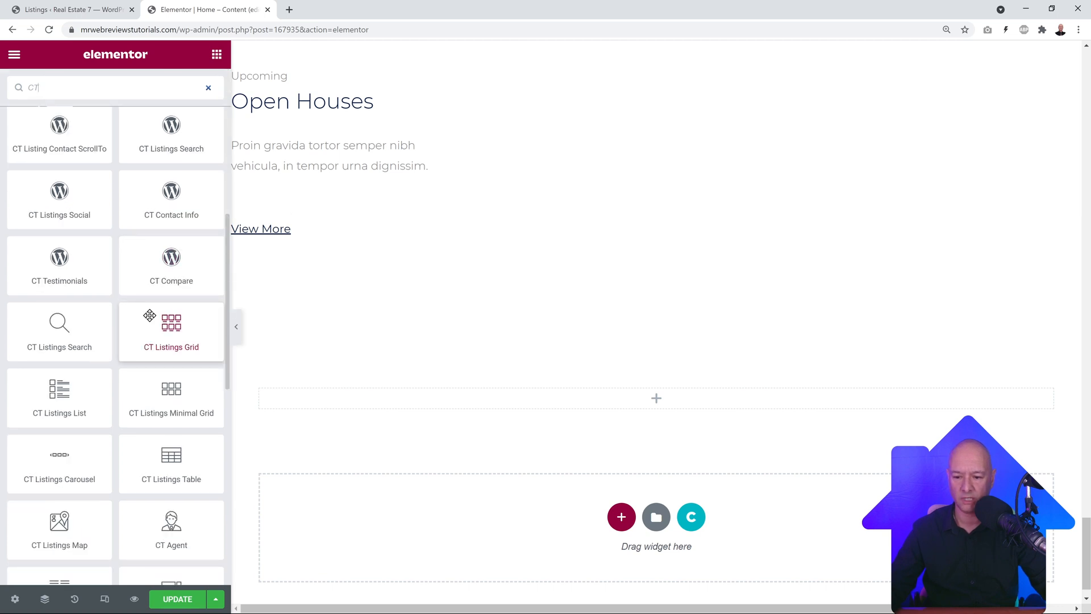
pyautogui.scroll(-2, 149, 315)
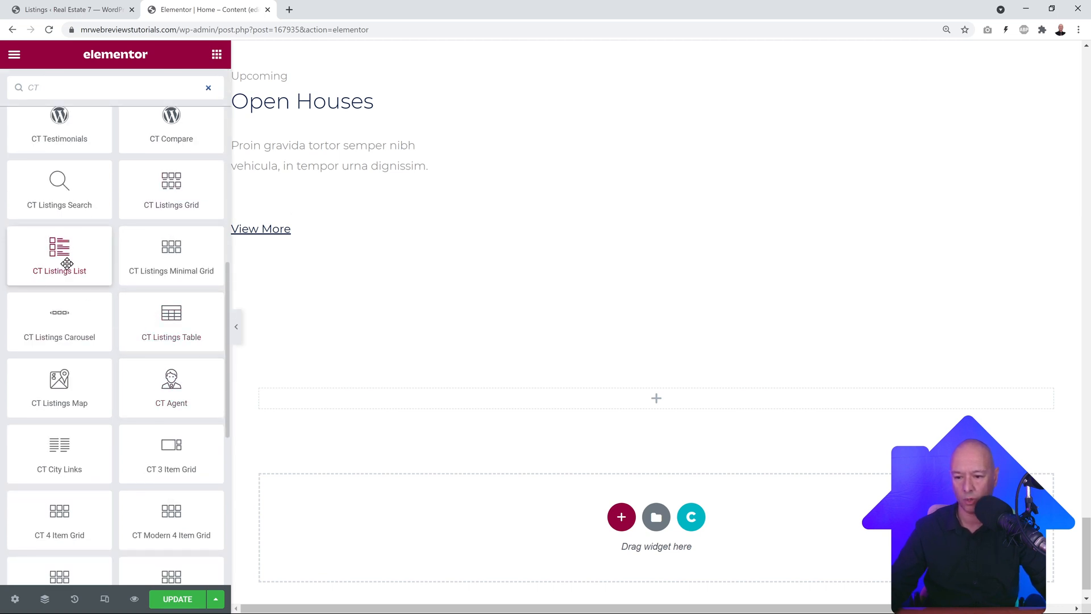
# Step: Drag the CT Listings List widget into the new section
pyautogui.moveTo(62, 253); pyautogui.dragTo(647, 402)
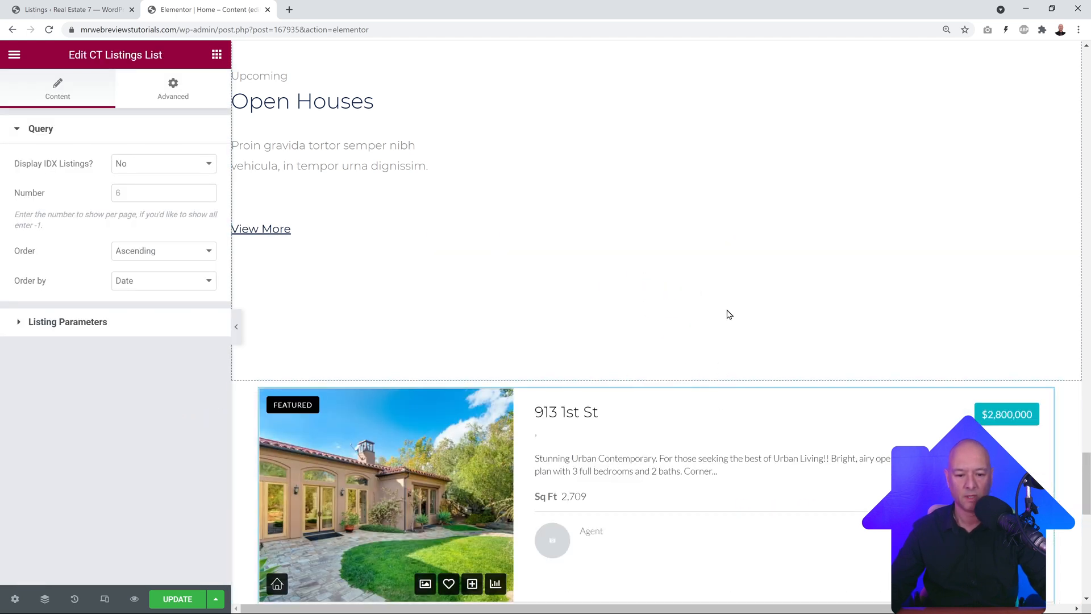
pyautogui.scroll(-6, 725, 317)
pyautogui.scroll(-3, 726, 322)
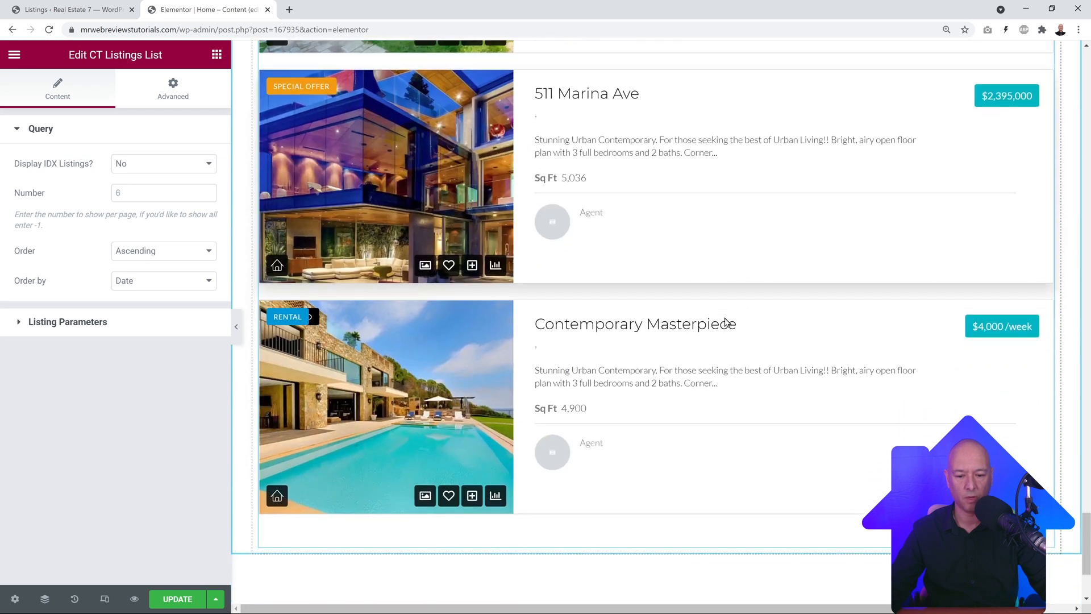
pyautogui.scroll(6, 727, 327)
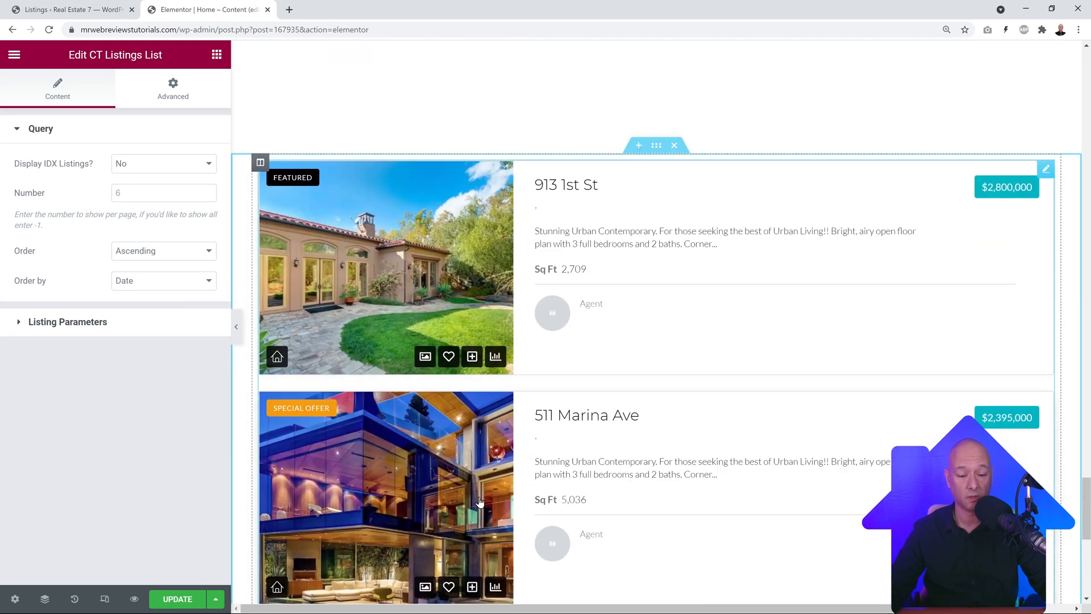
pyautogui.click(72, 13)
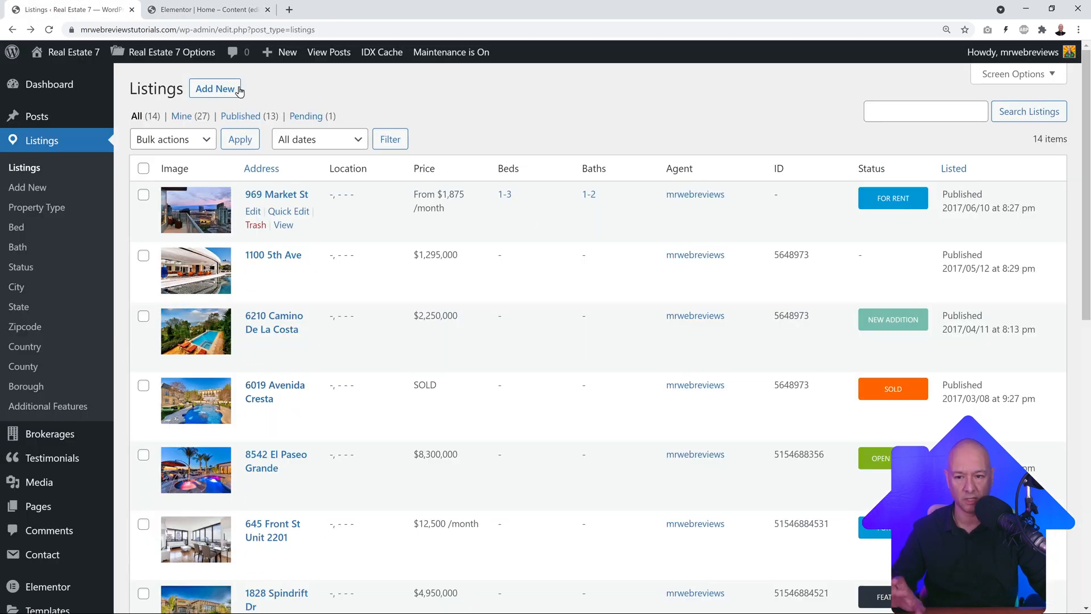
pyautogui.click(191, 12)
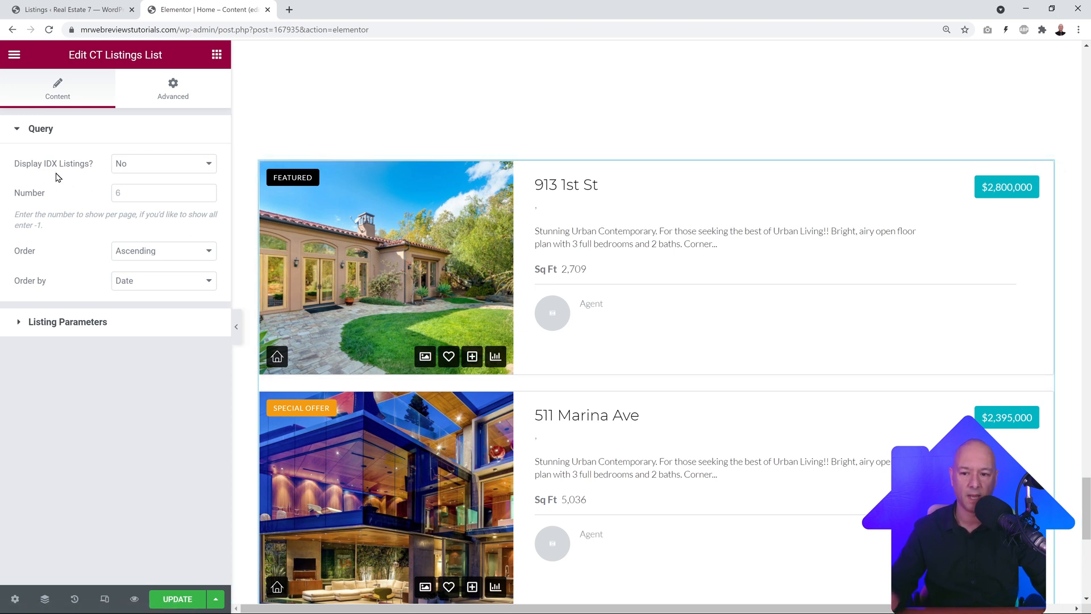
# Step: Set the widget's Display IDX Listings option to Yes
pyautogui.click(194, 166)
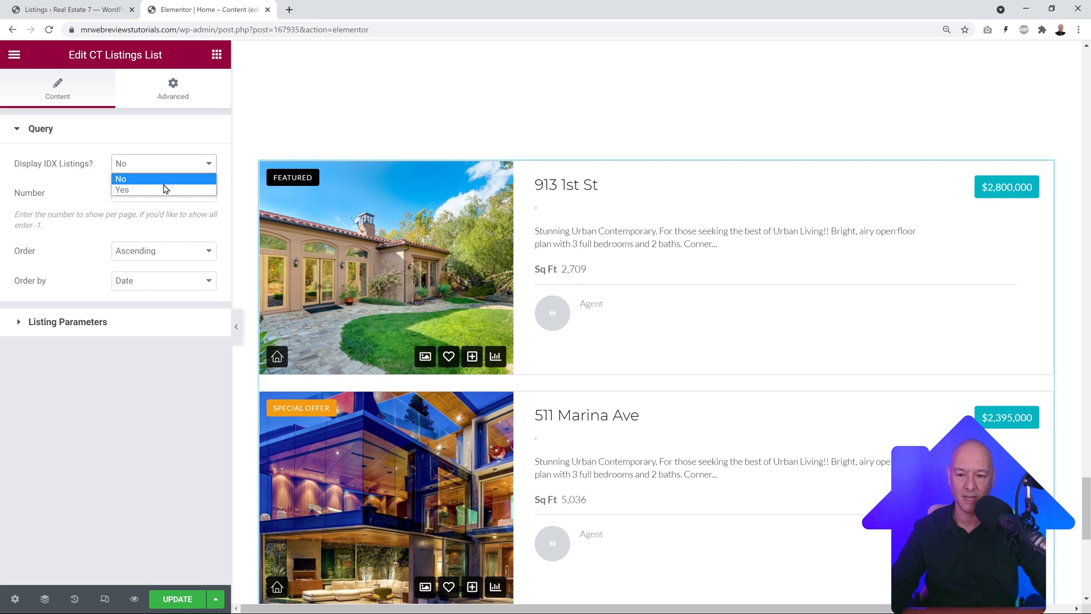
pyautogui.click(165, 189)
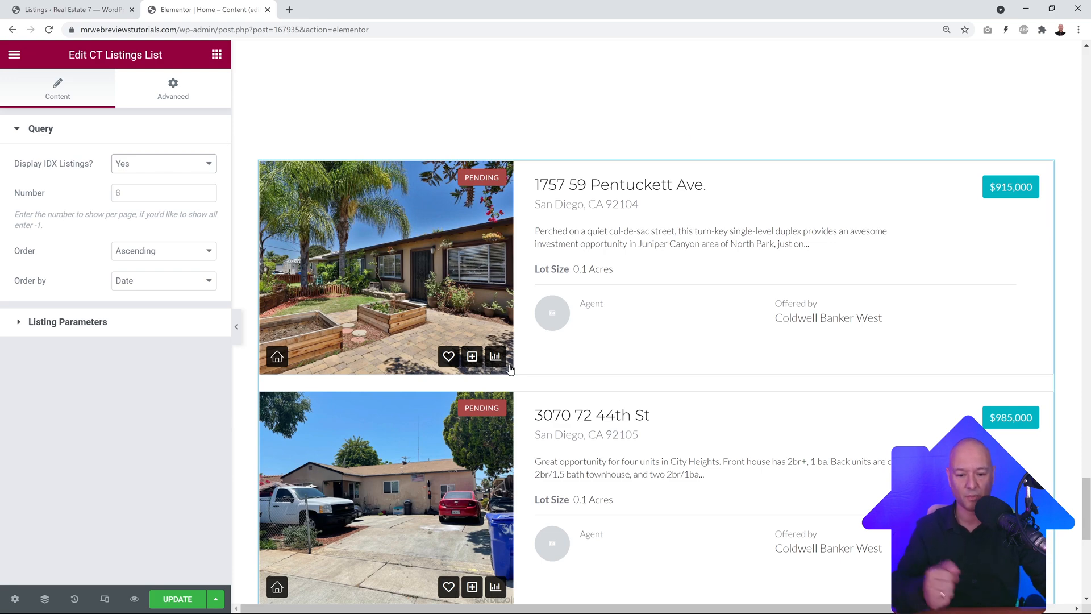
pyautogui.scroll(-7, 675, 387)
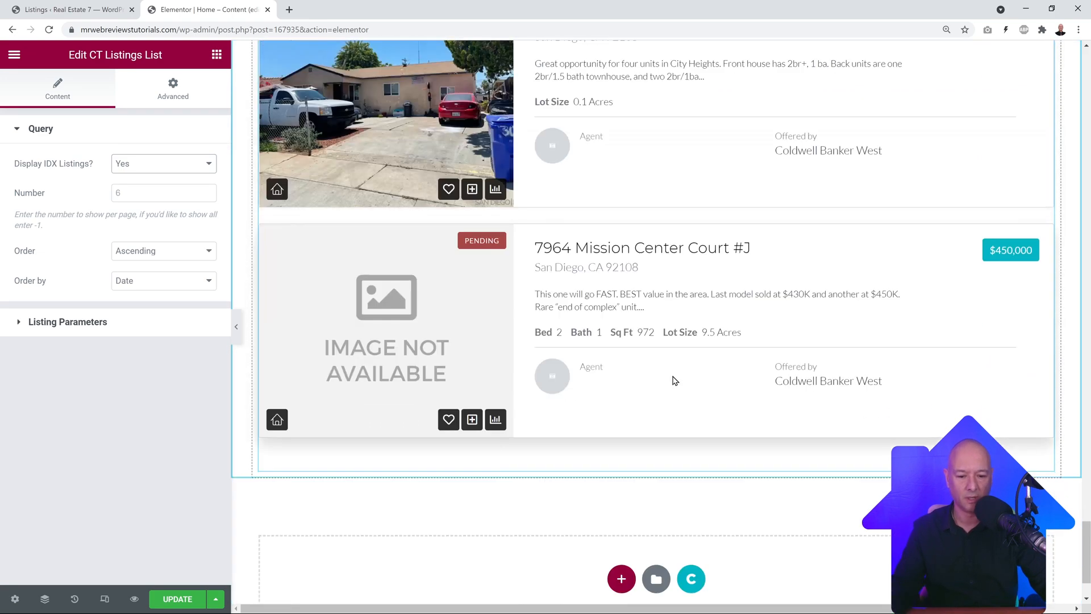
pyautogui.scroll(8, 675, 380)
pyautogui.scroll(-1, 673, 379)
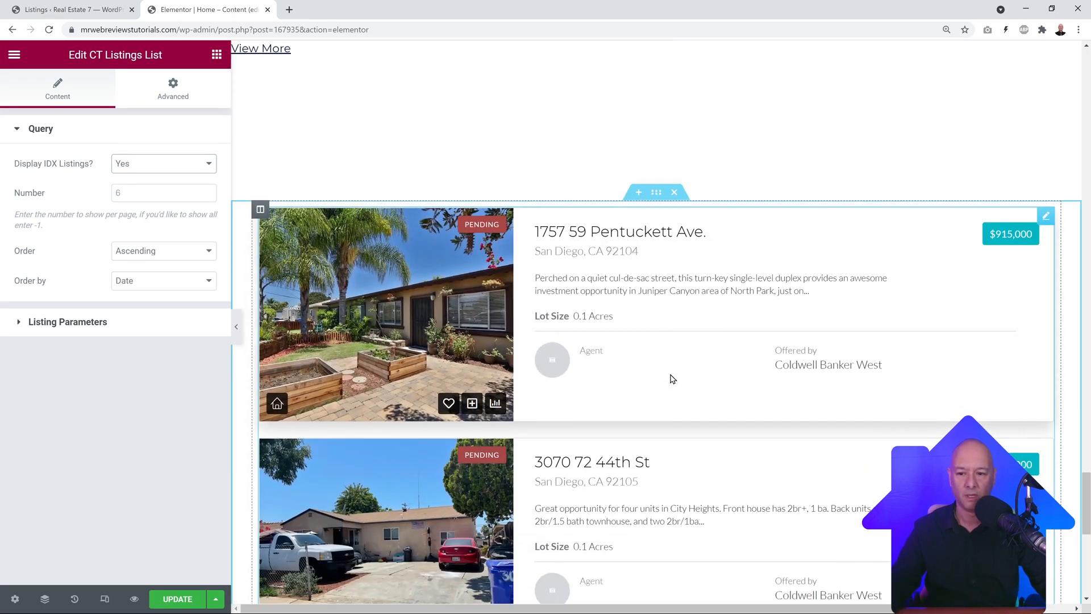
pyautogui.scroll(-1, 673, 379)
# Step: Set the widget's Number of listings to 5
pyautogui.click(143, 194)
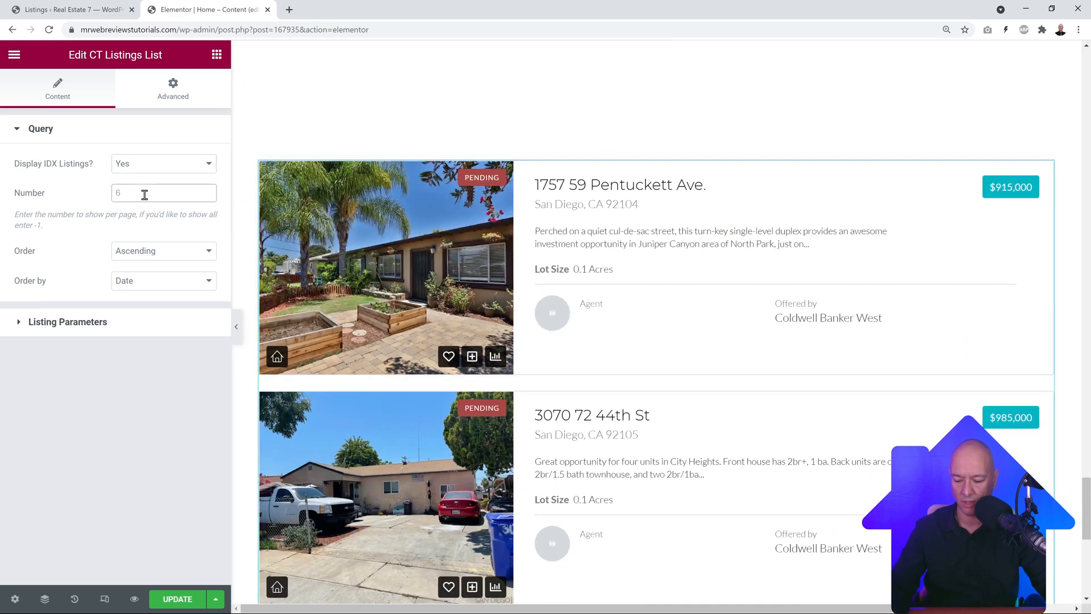
pyautogui.write('5')
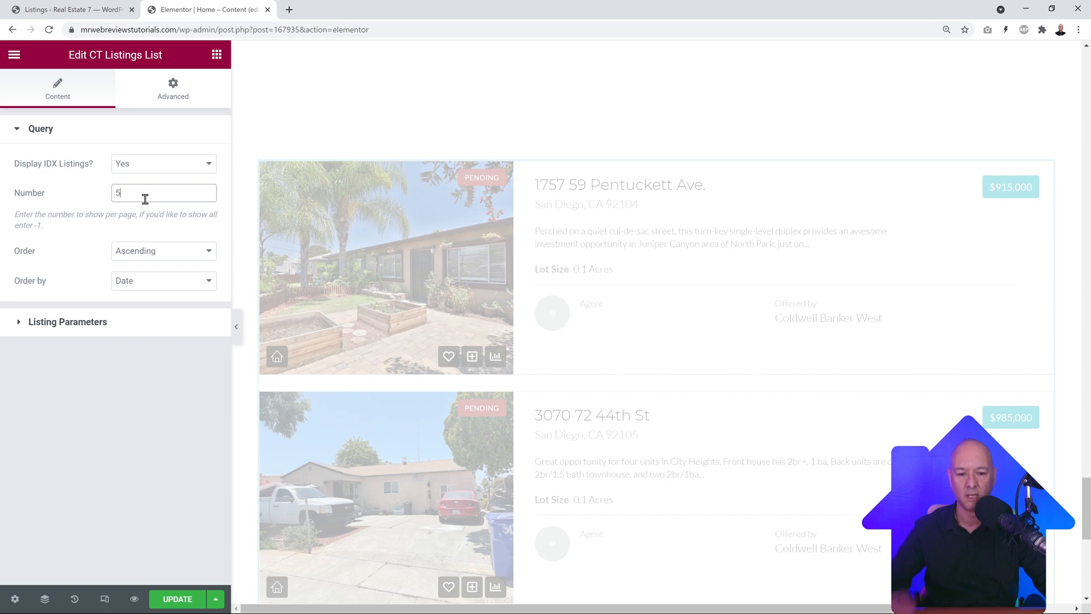
pyautogui.scroll(-10, 661, 344)
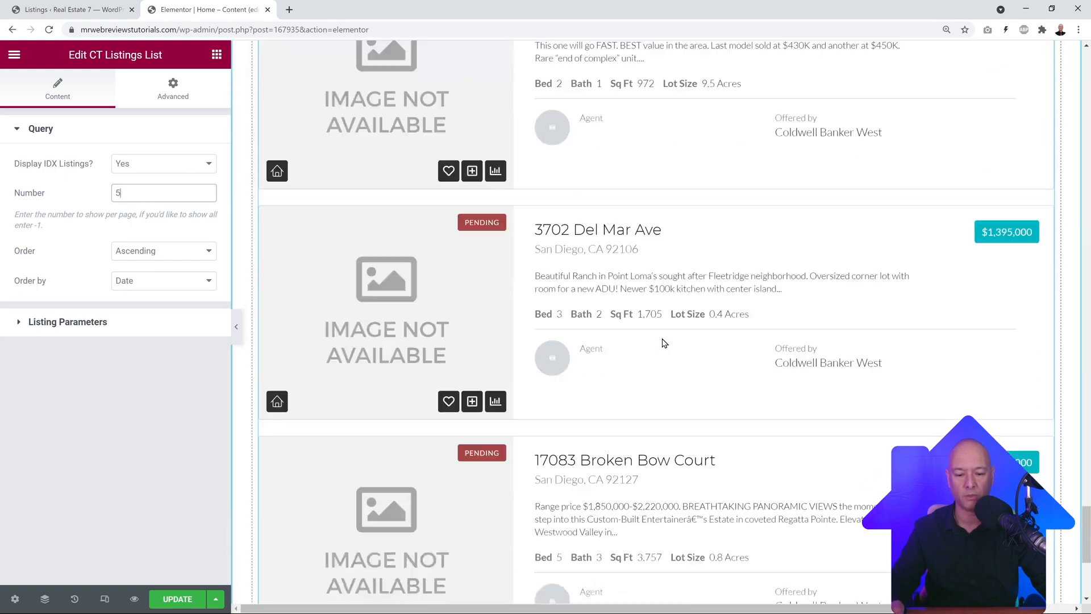
pyautogui.scroll(-5, 664, 343)
pyautogui.scroll(9, 665, 342)
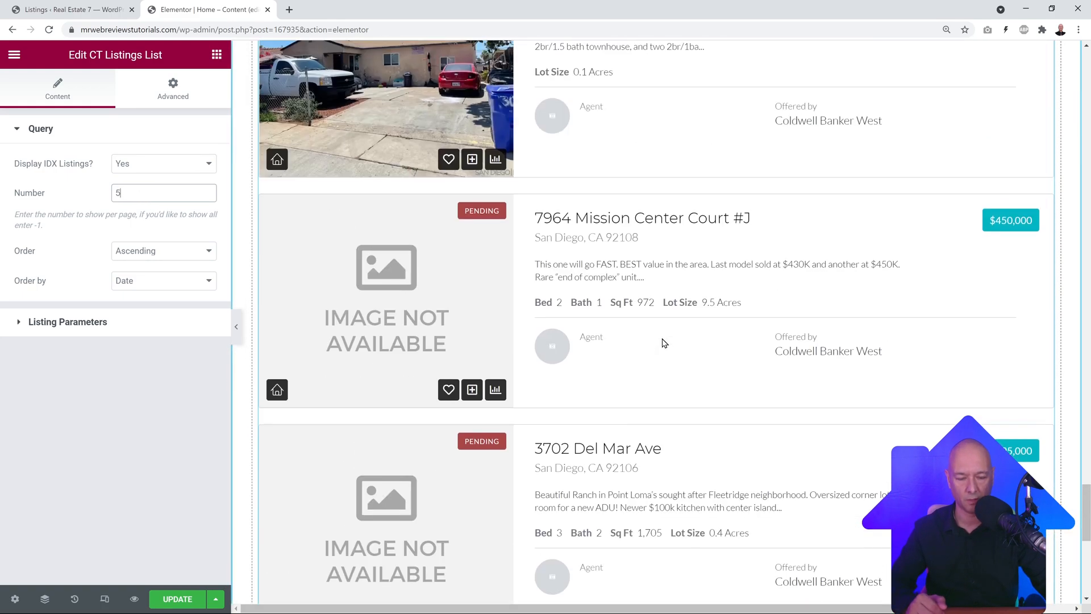
pyautogui.scroll(5, 664, 343)
pyautogui.scroll(-4, 664, 342)
pyautogui.scroll(1, 665, 343)
pyautogui.scroll(-3, 664, 343)
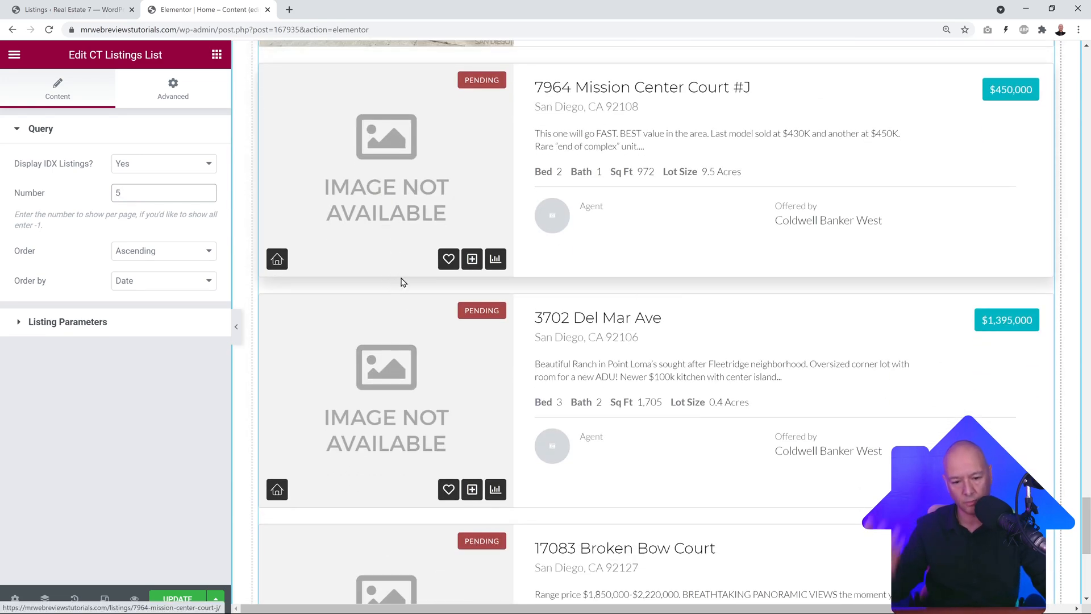
pyautogui.scroll(9, 625, 392)
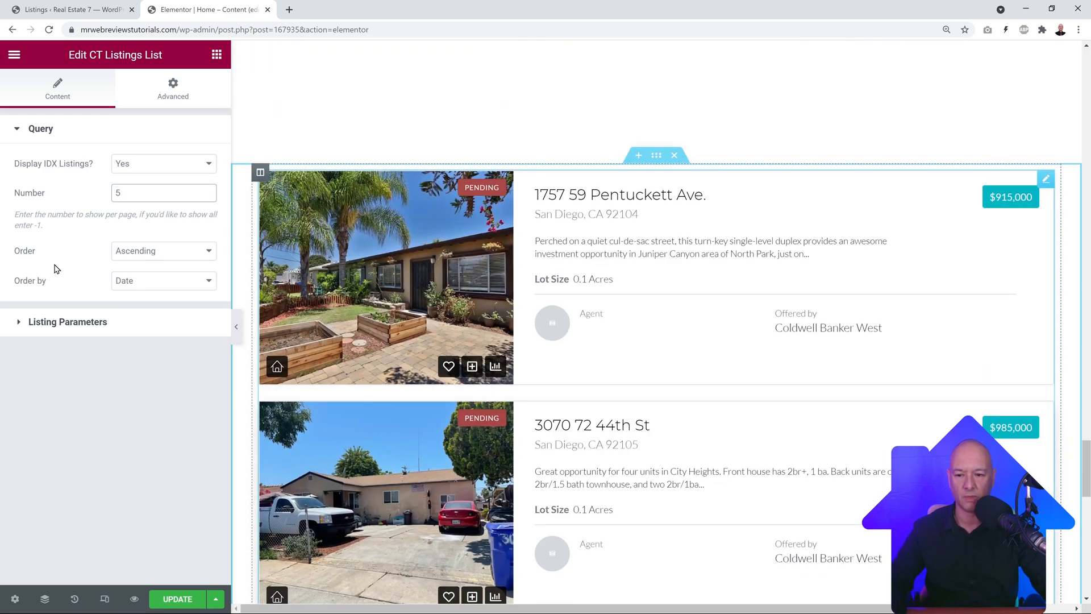
# Step: Expand Listing Parameters and review the widget's listing filters
pyautogui.click(92, 329)
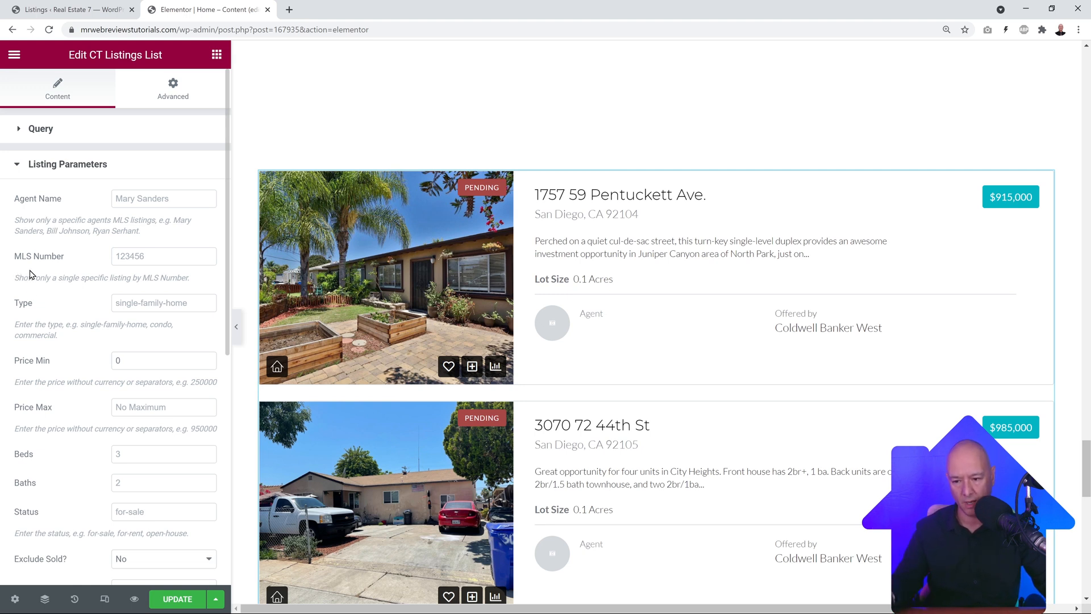
pyautogui.scroll(-3, 90, 288)
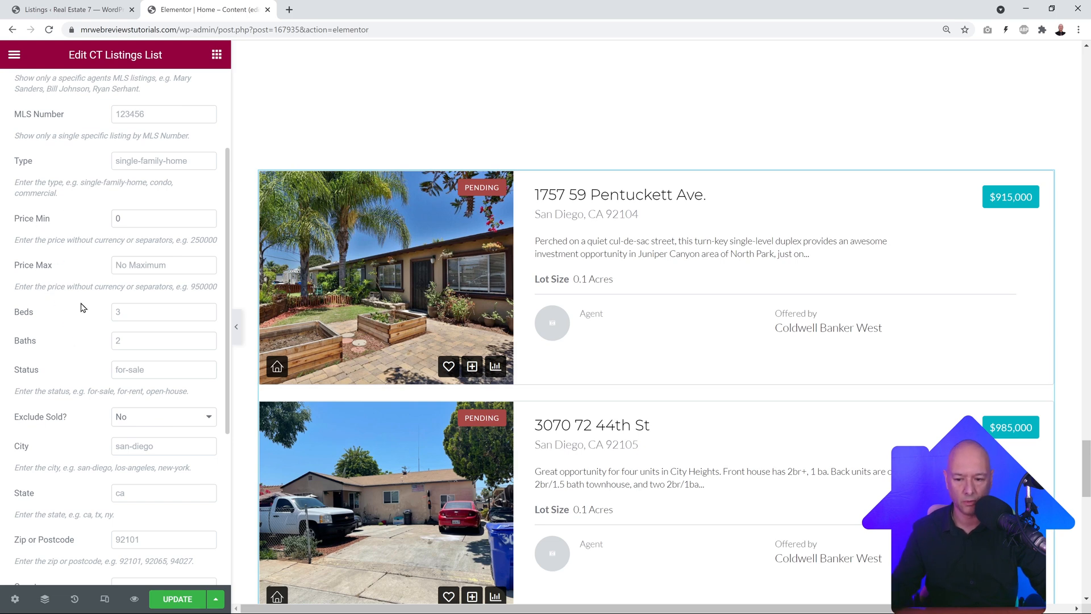
pyautogui.scroll(-5, 81, 307)
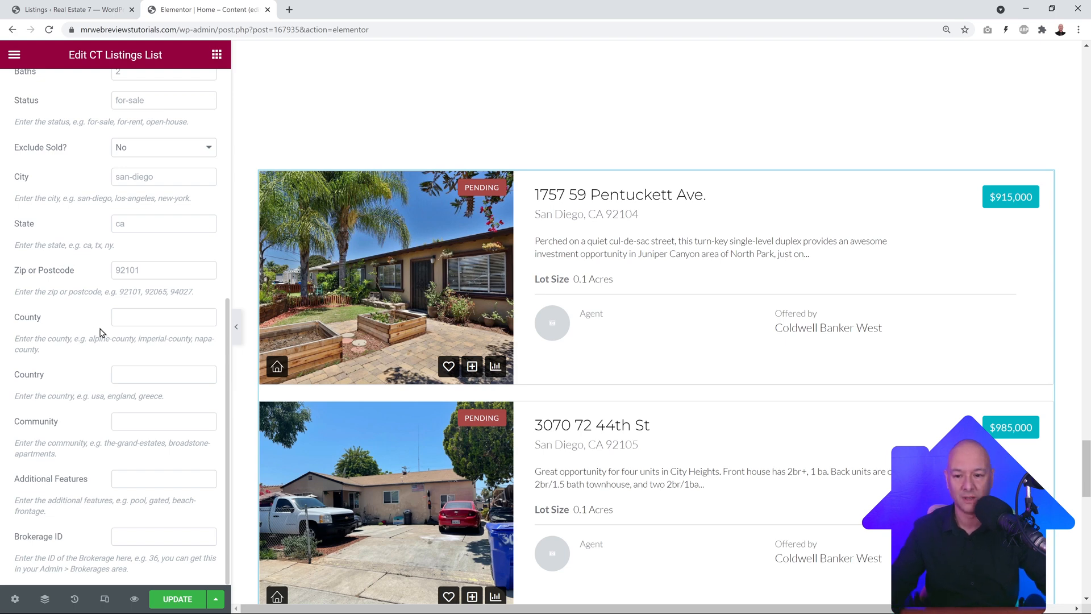
pyautogui.scroll(7, 102, 331)
# Step: Set Display IDX Listings back to No, then switch to the WordPress Listings admin page
pyautogui.click(42, 129)
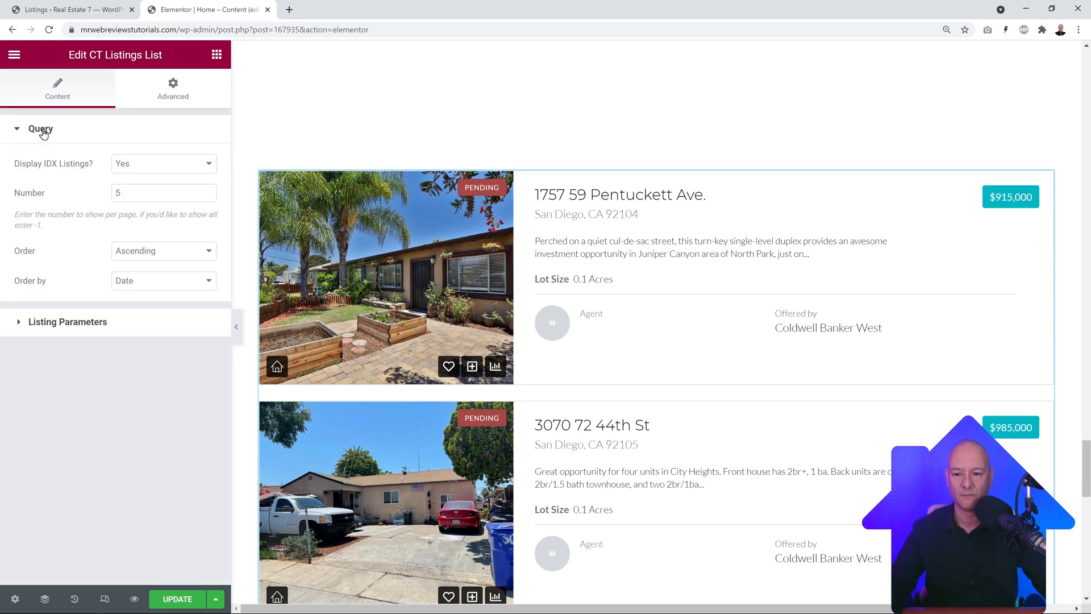
pyautogui.click(174, 166)
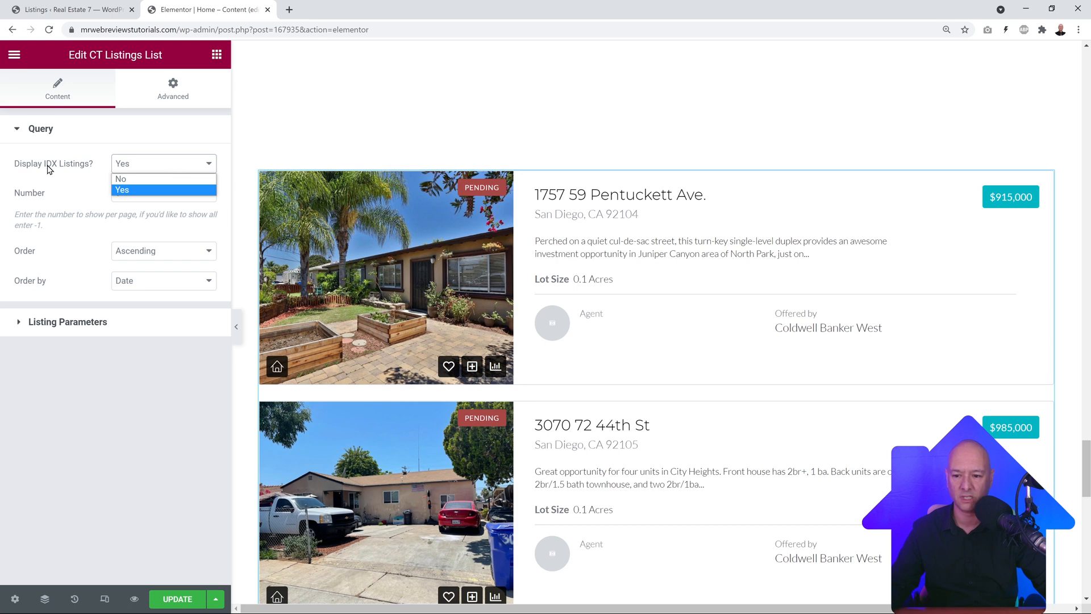
pyautogui.click(145, 180)
pyautogui.click(86, 12)
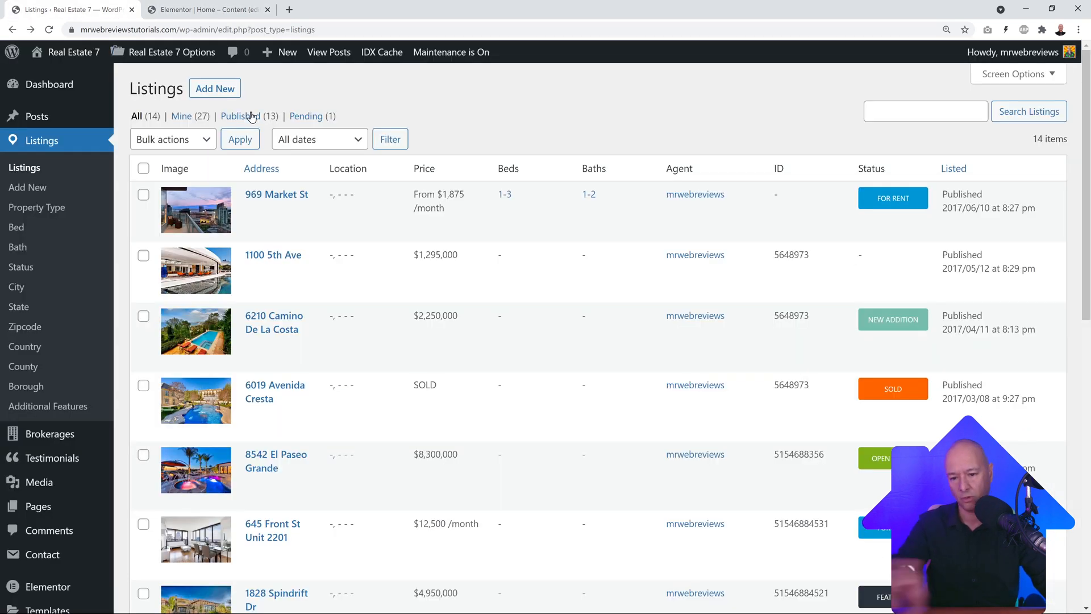
# Step: Save the Elementor homepage showing two IDX listings, then return to the Listings admin page
pyautogui.click(205, 10)
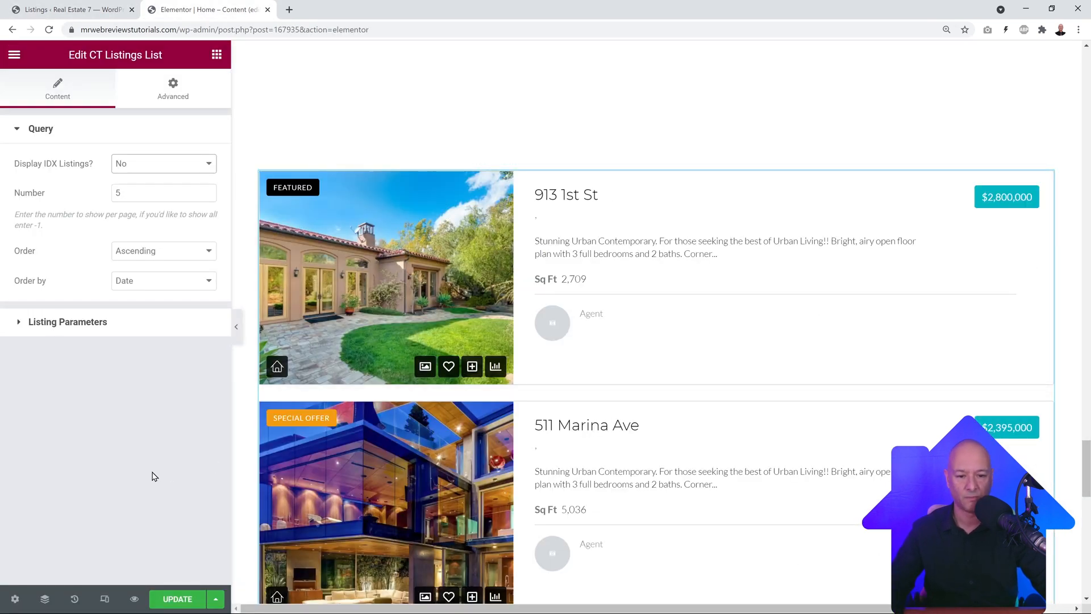
pyautogui.click(193, 600)
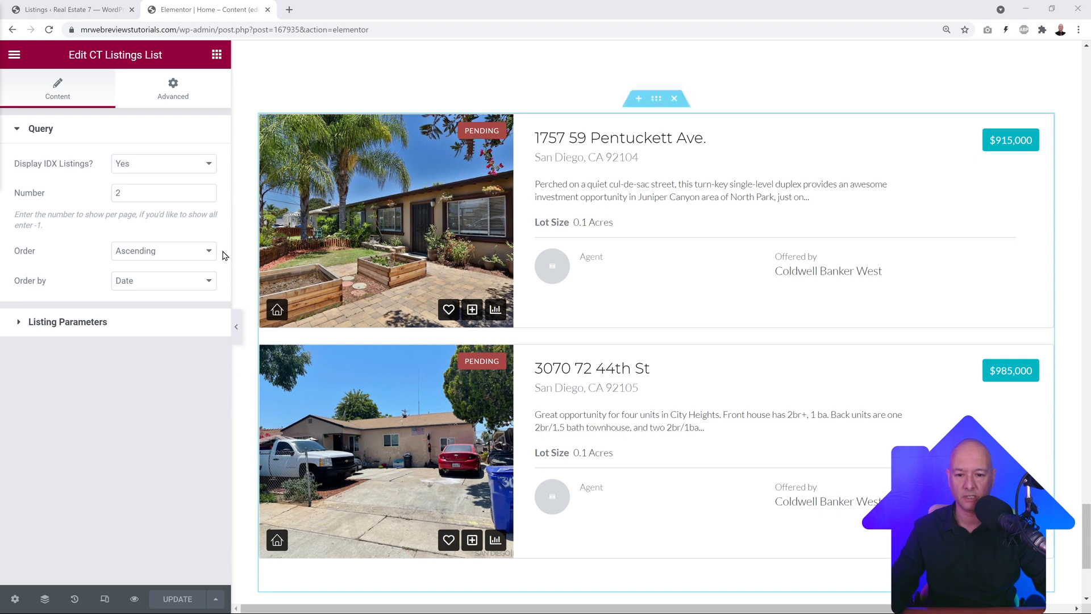
pyautogui.click(106, 12)
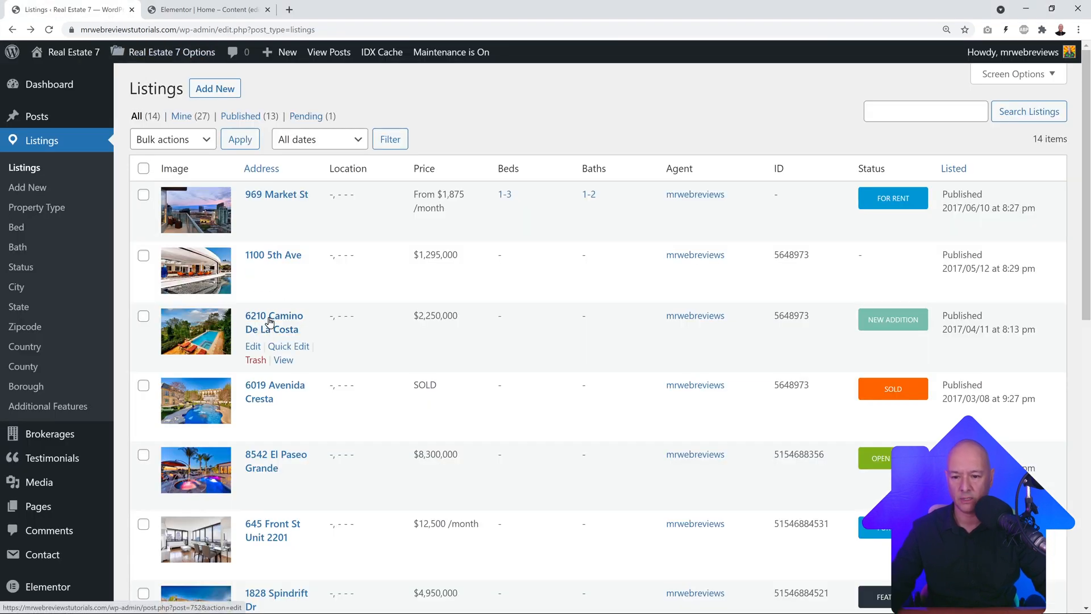
pyautogui.scroll(-8, 68, 346)
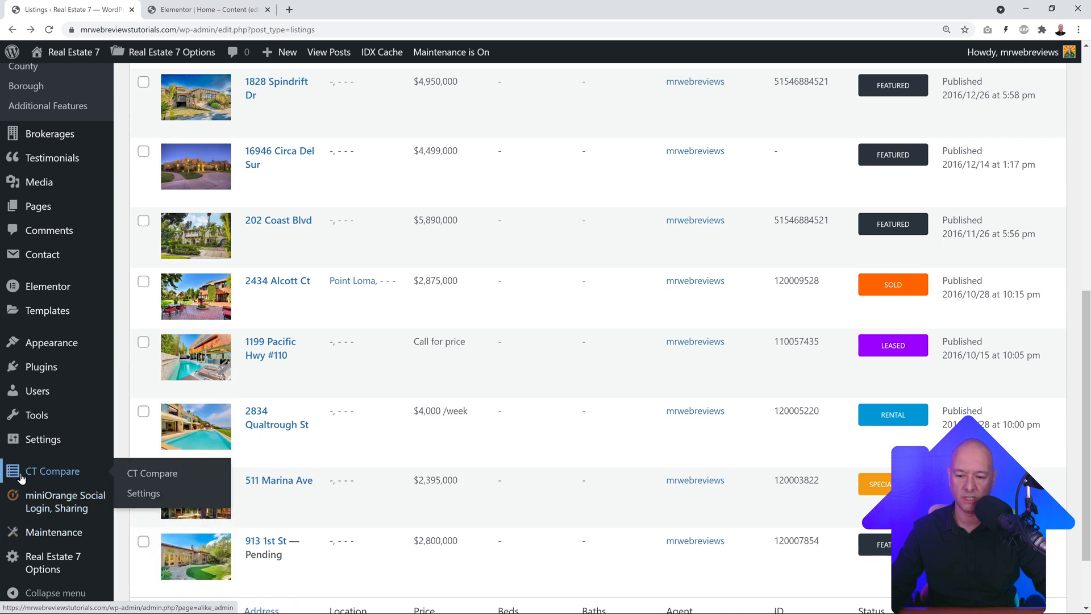
# Step: On the CT Compare settings page, replace the compared post type with listings
pyautogui.click(52, 476)
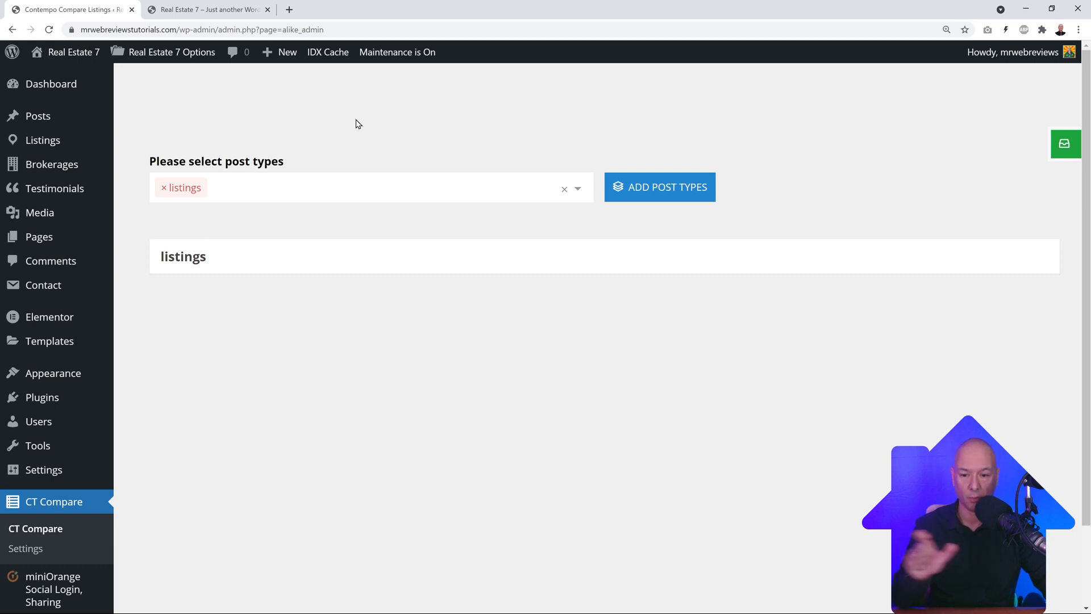
pyautogui.click(163, 188)
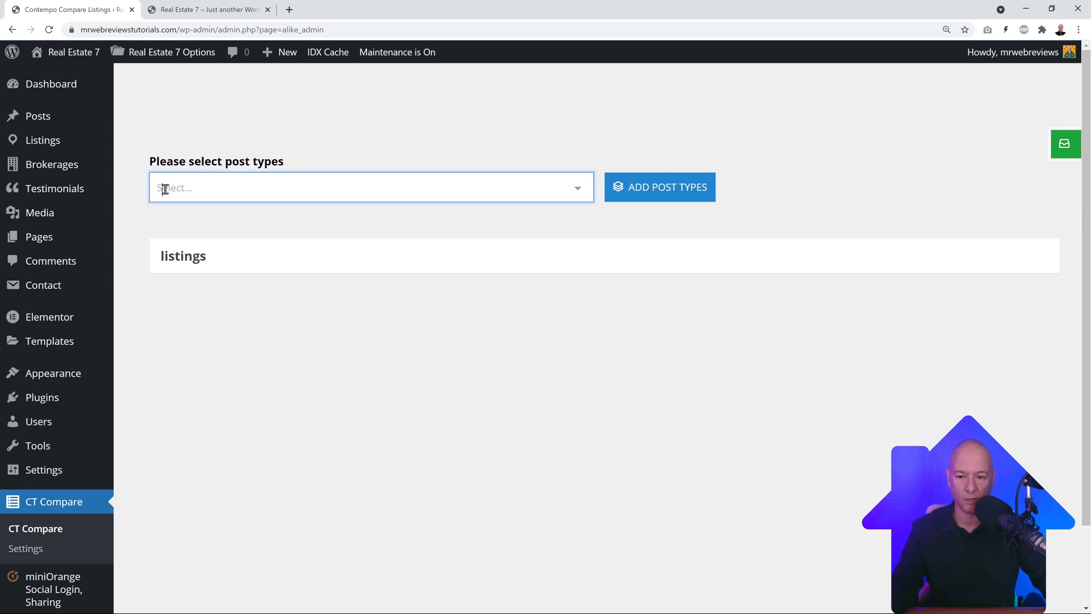
pyautogui.click(576, 197)
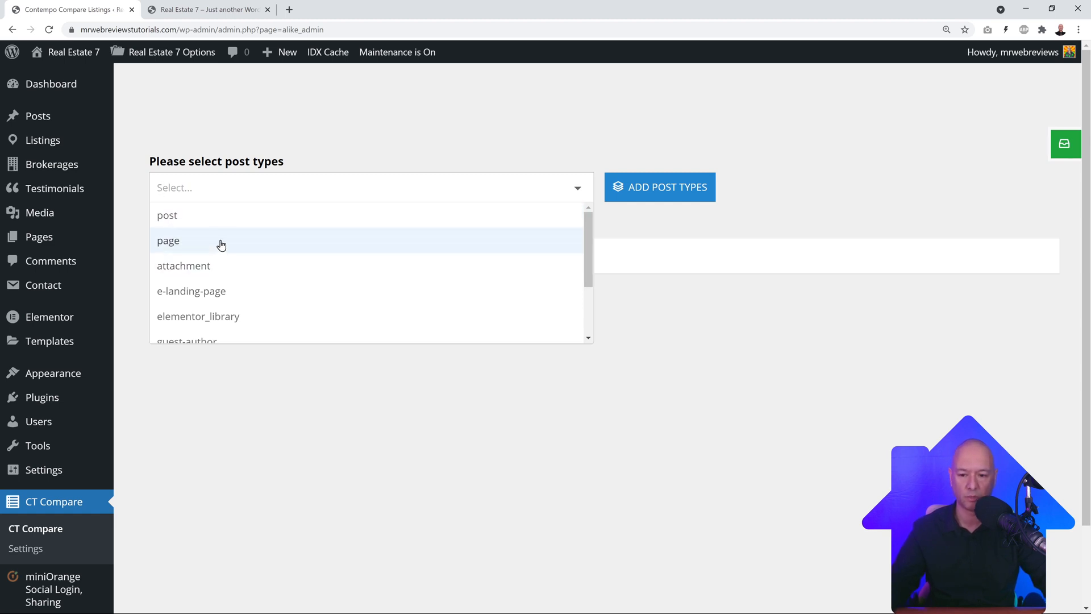
pyautogui.scroll(-1, 272, 267)
pyautogui.scroll(-1, 239, 274)
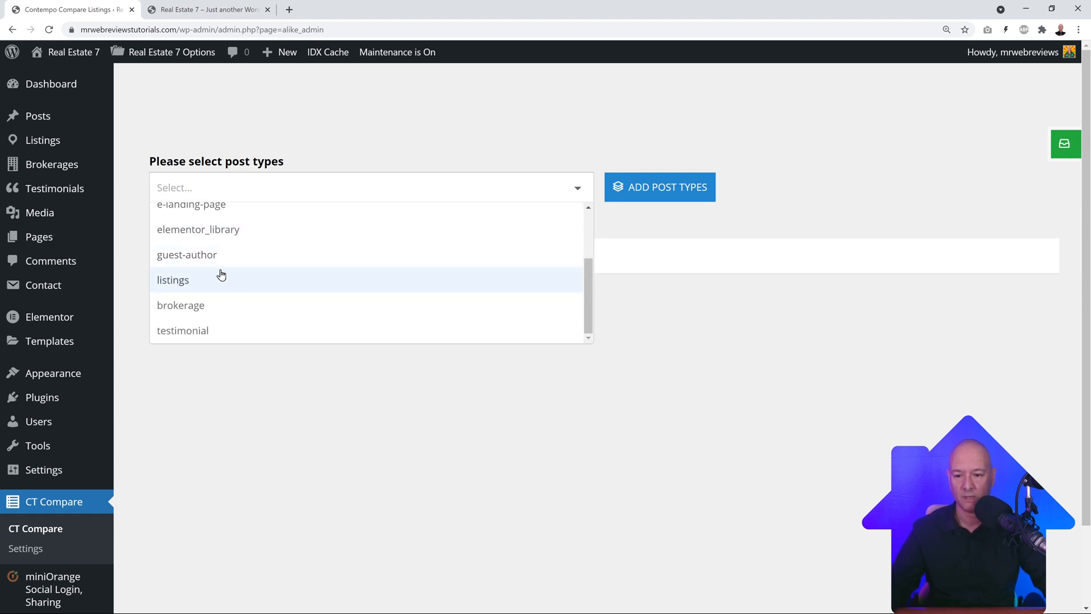
pyautogui.scroll(-1, 239, 290)
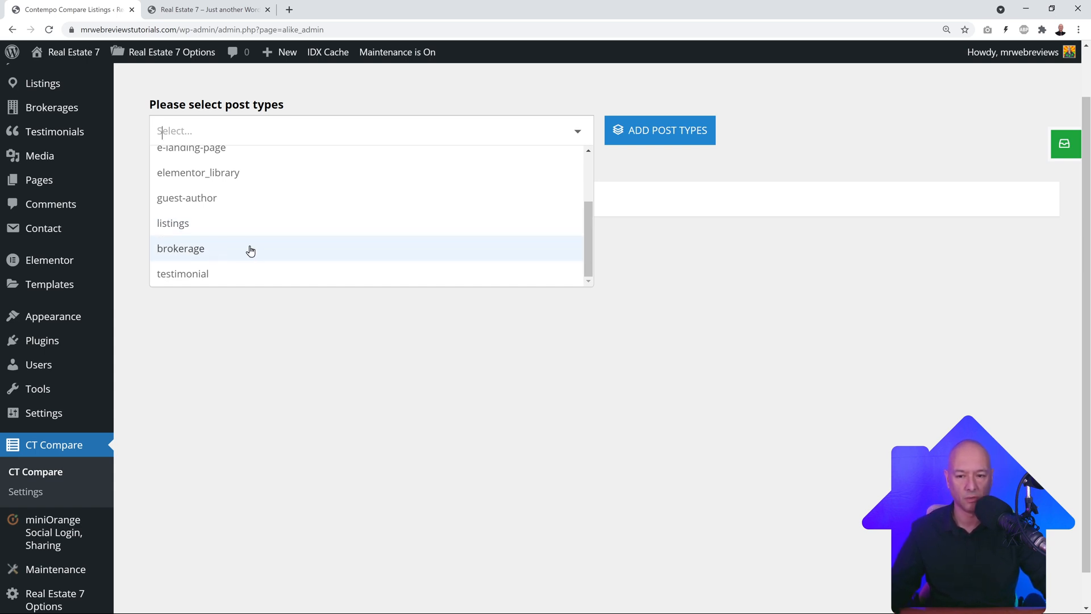
pyautogui.click(209, 228)
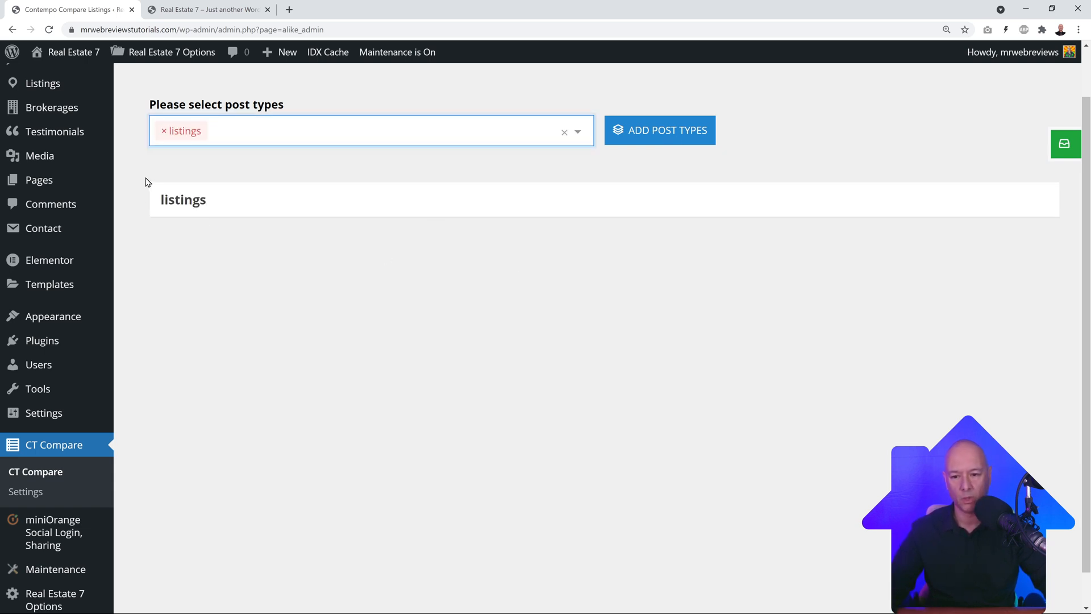
# Step: Expand the listings fields to reveal the property_type terms
pyautogui.click(212, 207)
pyautogui.scroll(-2, 664, 352)
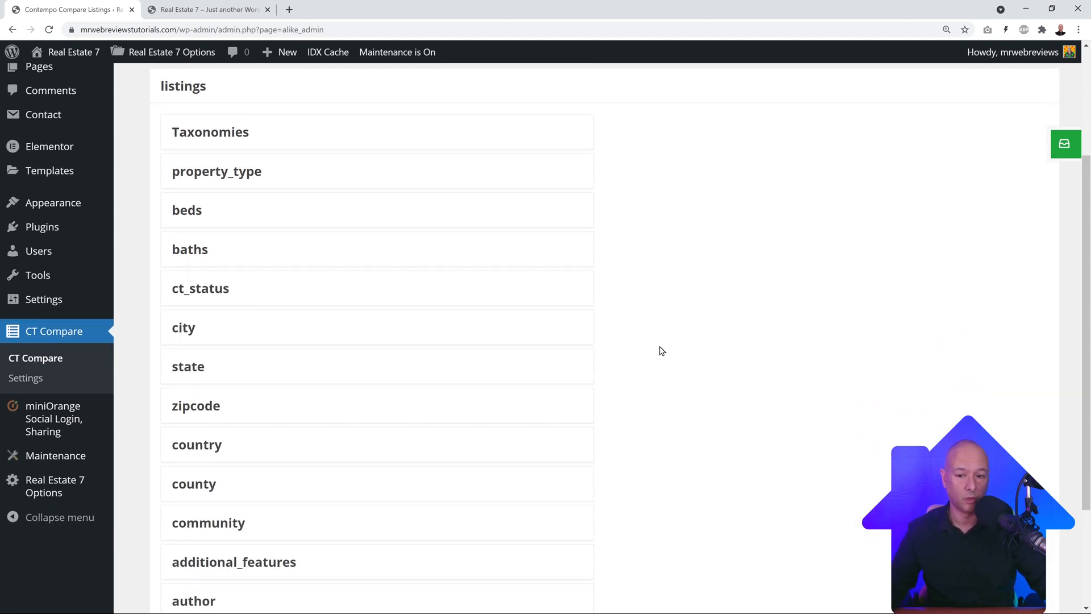
pyautogui.scroll(1, 662, 350)
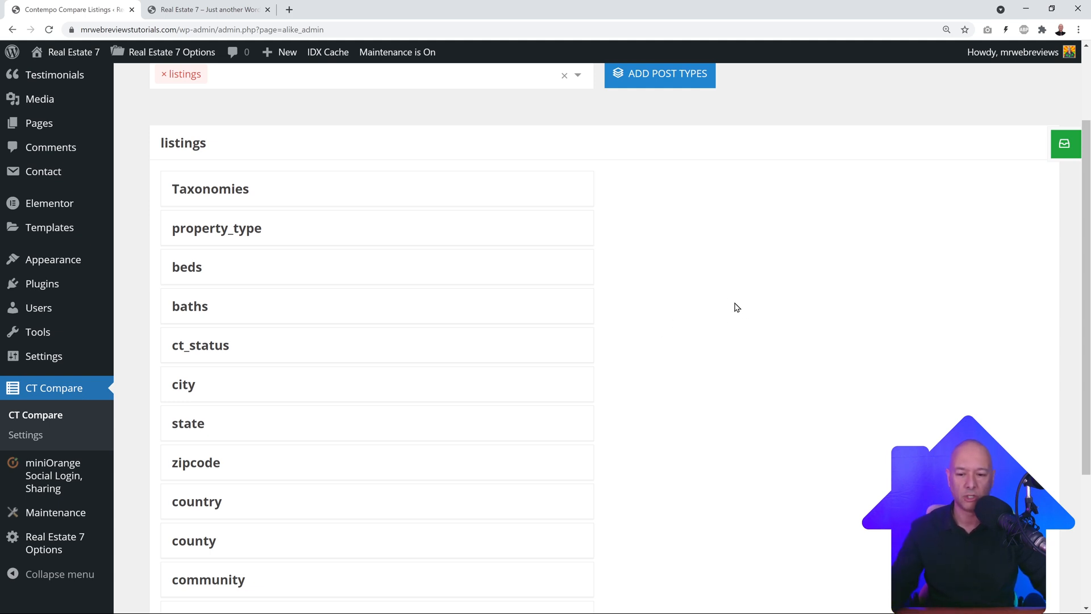
# Step: Tick all nine property_type terms, from All Other Attached to Student Accommodation
pyautogui.click(216, 231)
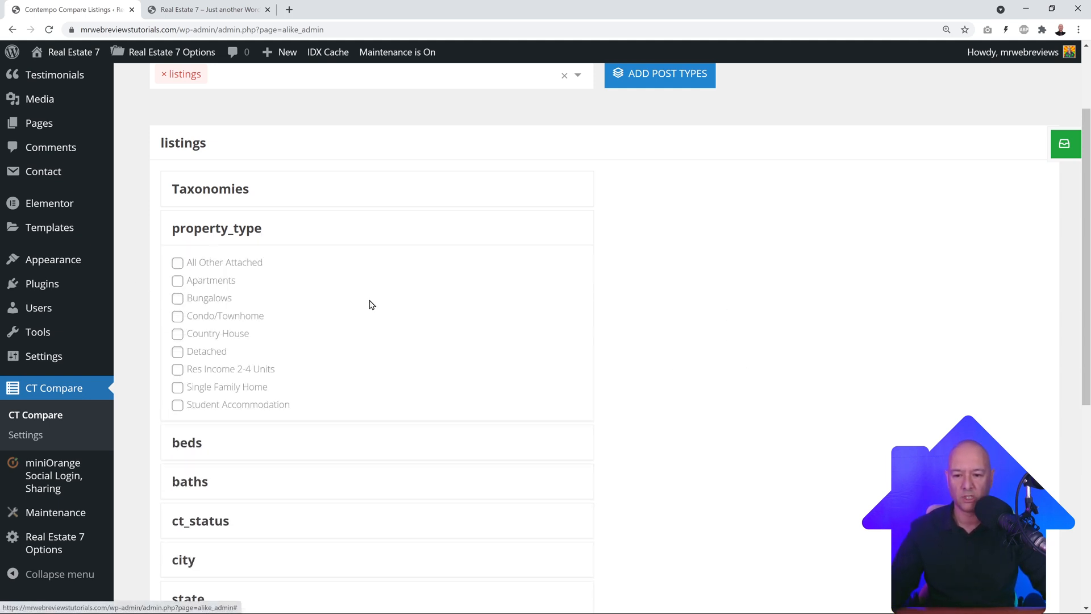
pyautogui.click(177, 263)
pyautogui.click(178, 281)
pyautogui.click(177, 298)
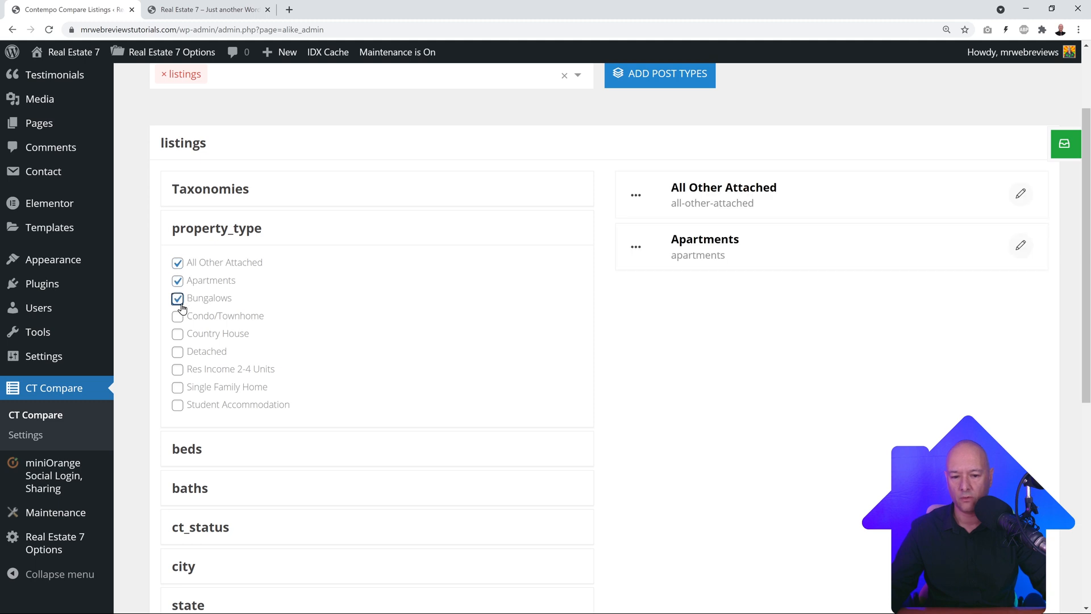
pyautogui.click(178, 316)
pyautogui.click(177, 334)
pyautogui.click(177, 352)
pyautogui.click(178, 369)
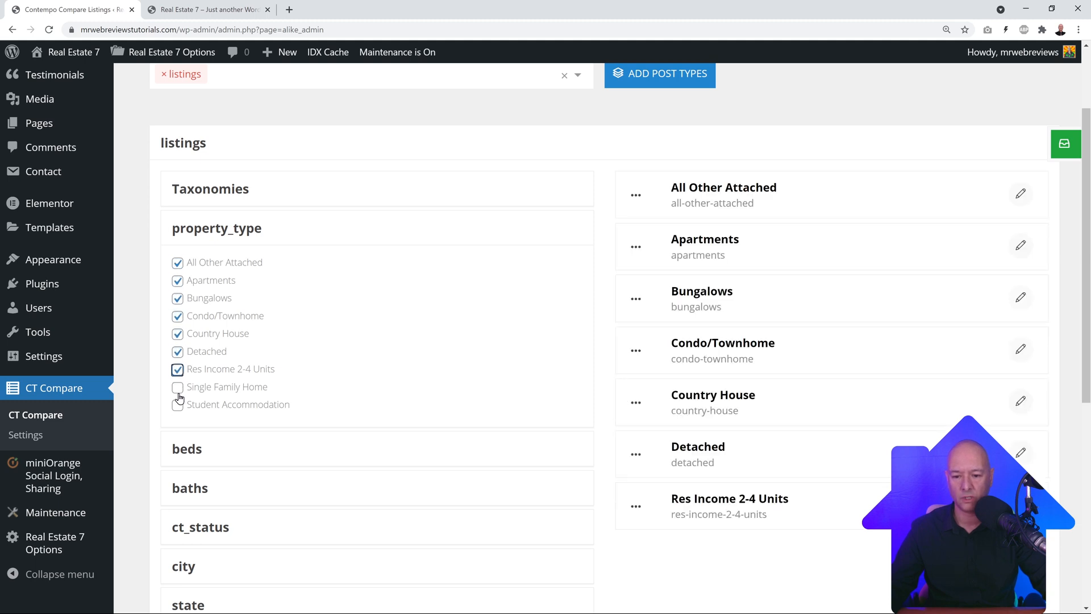
pyautogui.click(178, 387)
pyautogui.click(178, 404)
pyautogui.scroll(-7, 407, 365)
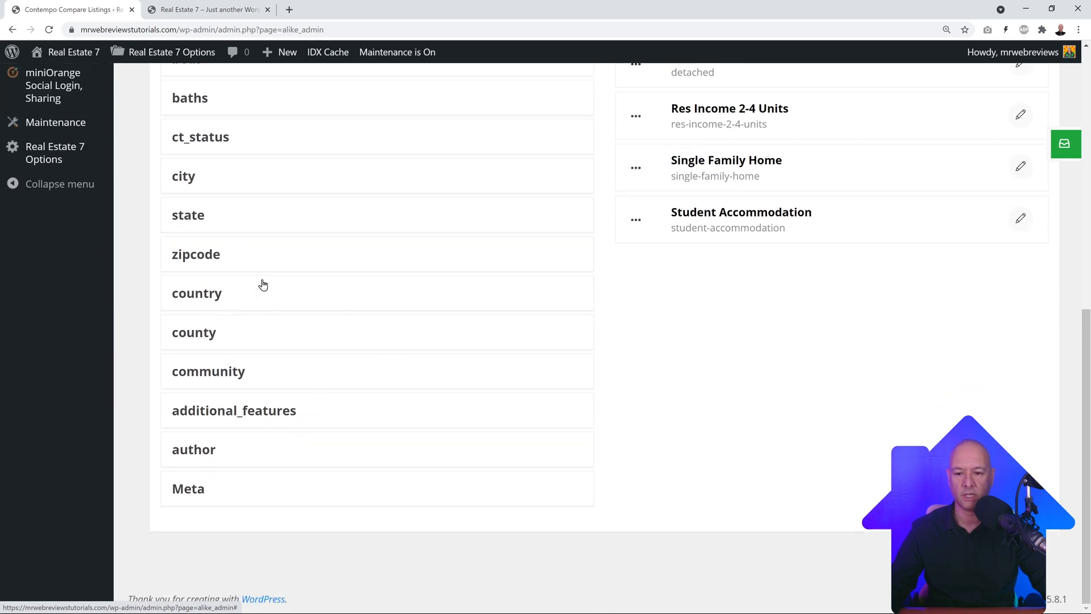
# Step: Tick El Cajon, Menifee, New York, Point Loma and San Diego cities, then save the comparison fields
pyautogui.click(199, 182)
pyautogui.scroll(2, 294, 217)
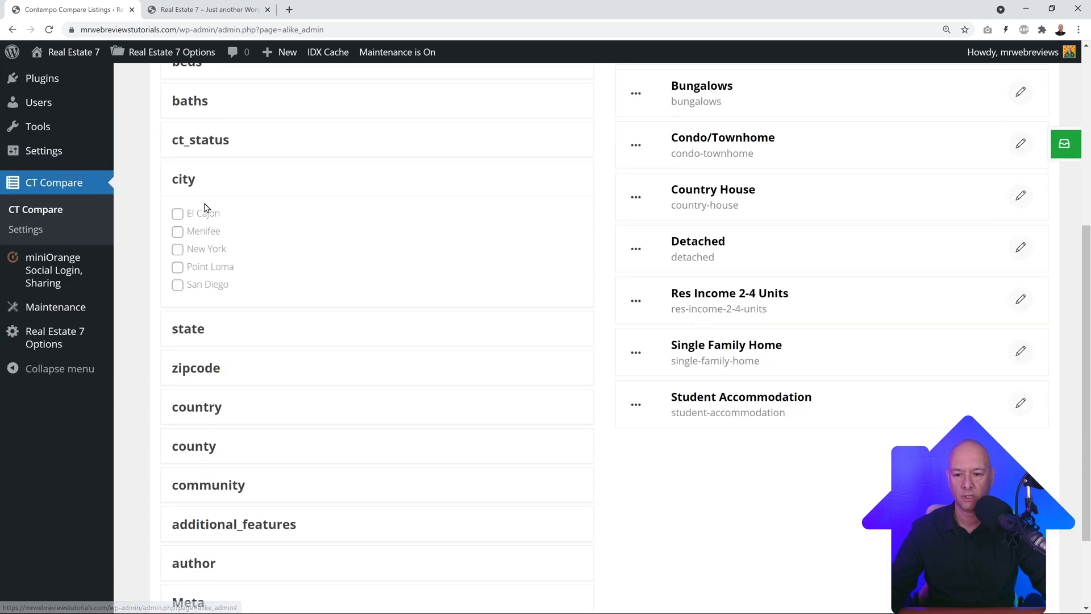
pyautogui.click(178, 214)
pyautogui.click(178, 231)
pyautogui.click(177, 249)
pyautogui.click(178, 267)
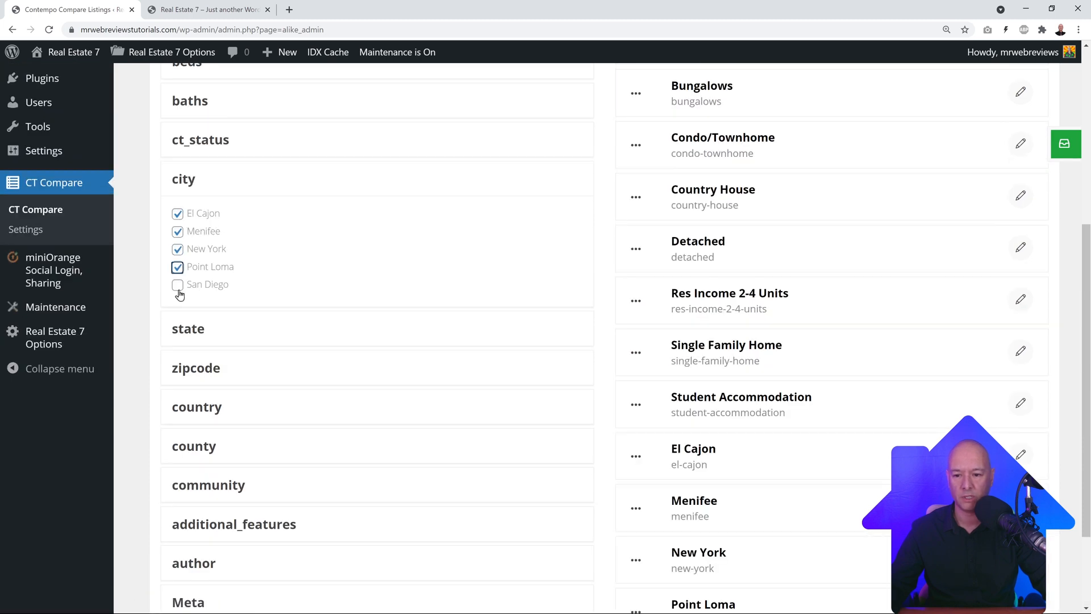
pyautogui.click(178, 285)
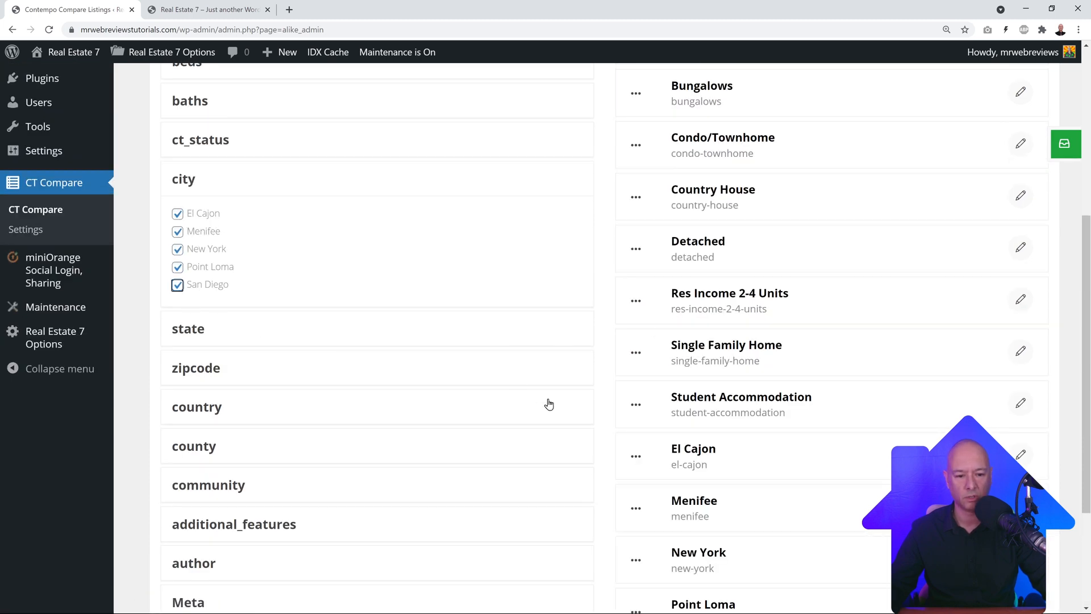
pyautogui.scroll(2, 549, 404)
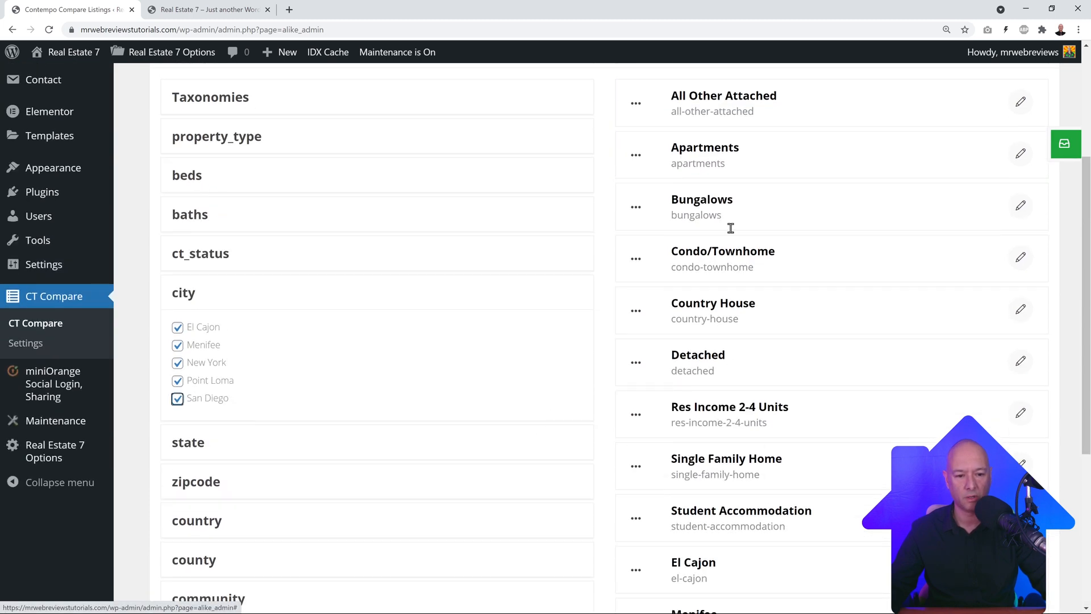
pyautogui.click(1062, 151)
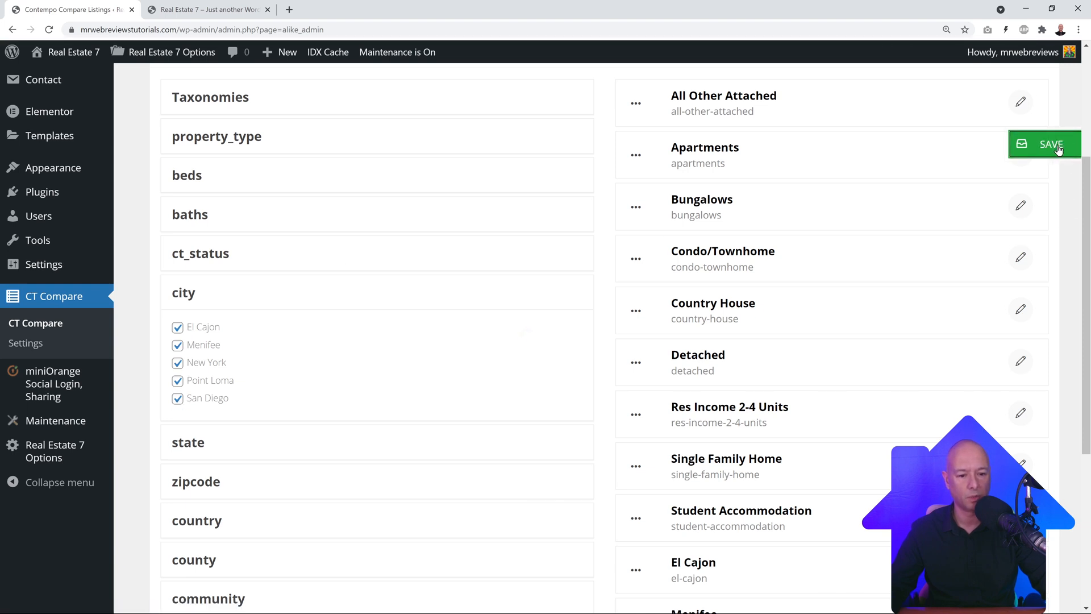
pyautogui.click(238, 11)
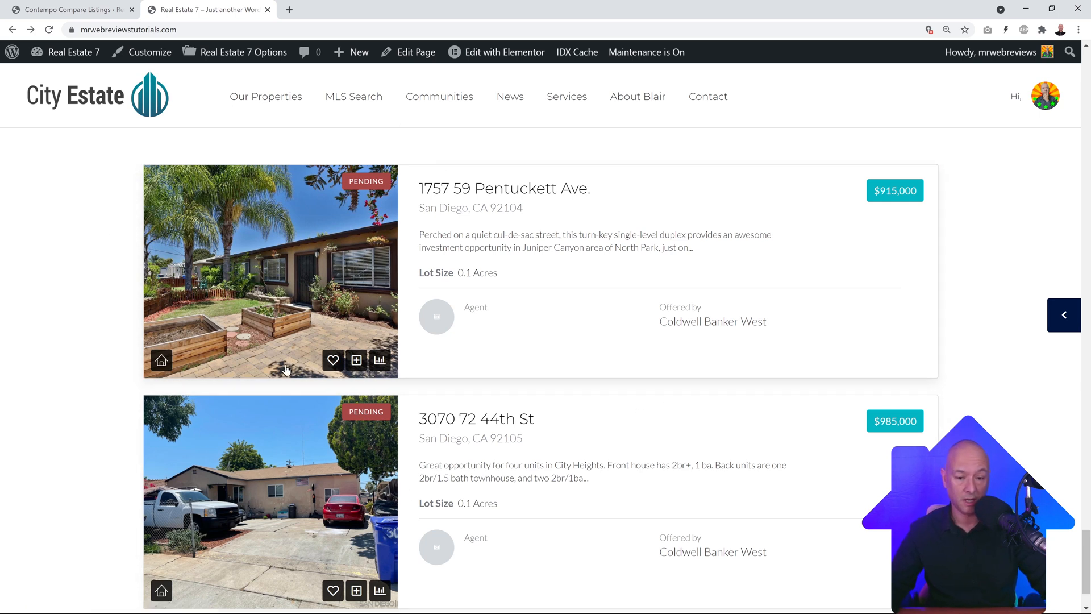
pyautogui.scroll(-1, 142, 341)
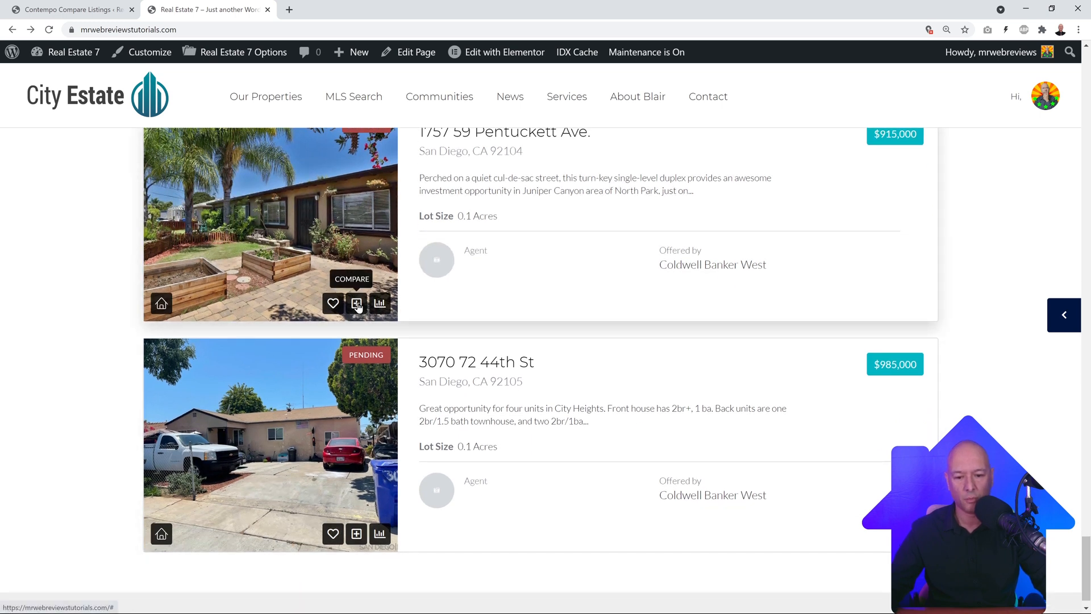
pyautogui.click(1062, 316)
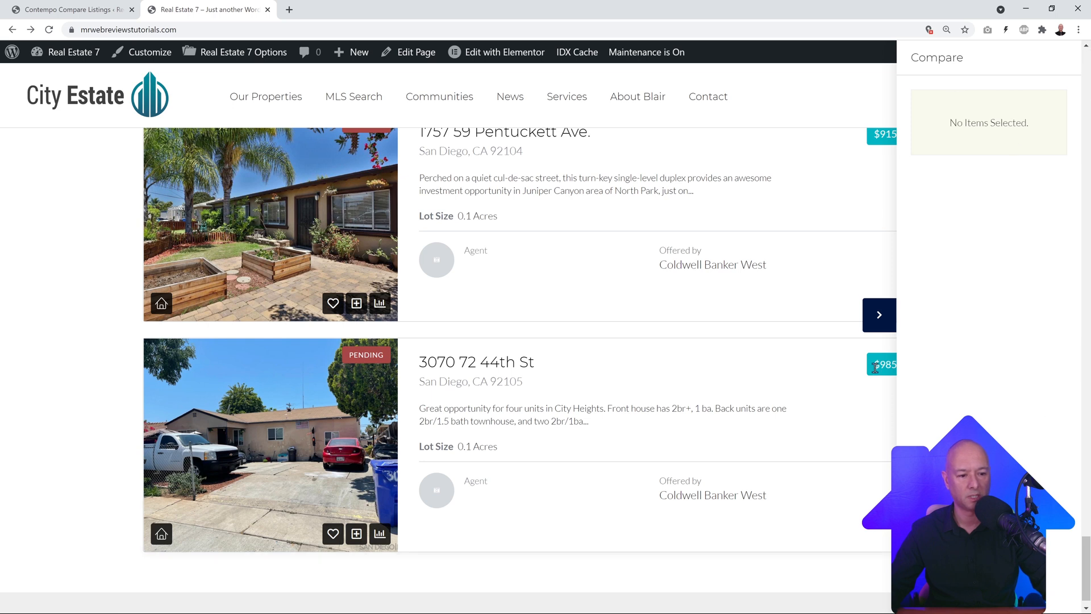
pyautogui.click(880, 315)
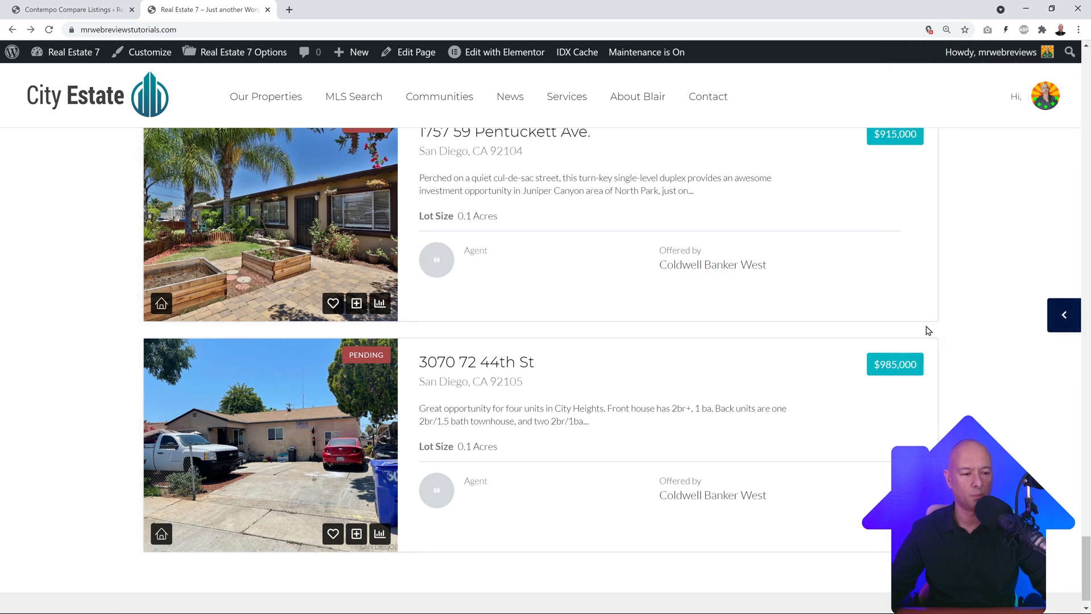
pyautogui.click(1062, 316)
pyautogui.click(880, 316)
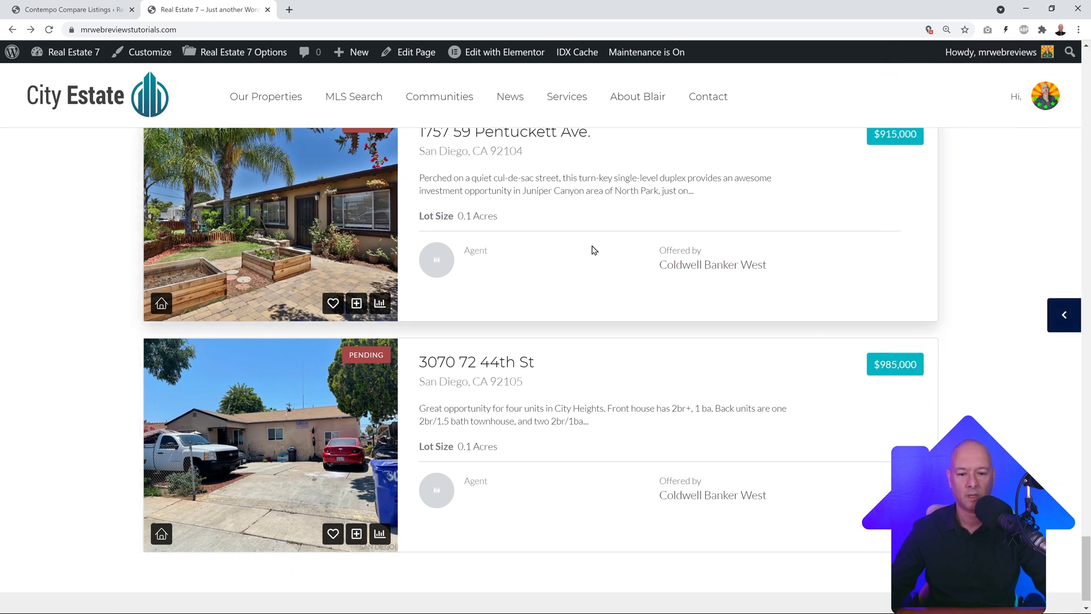
pyautogui.click(356, 304)
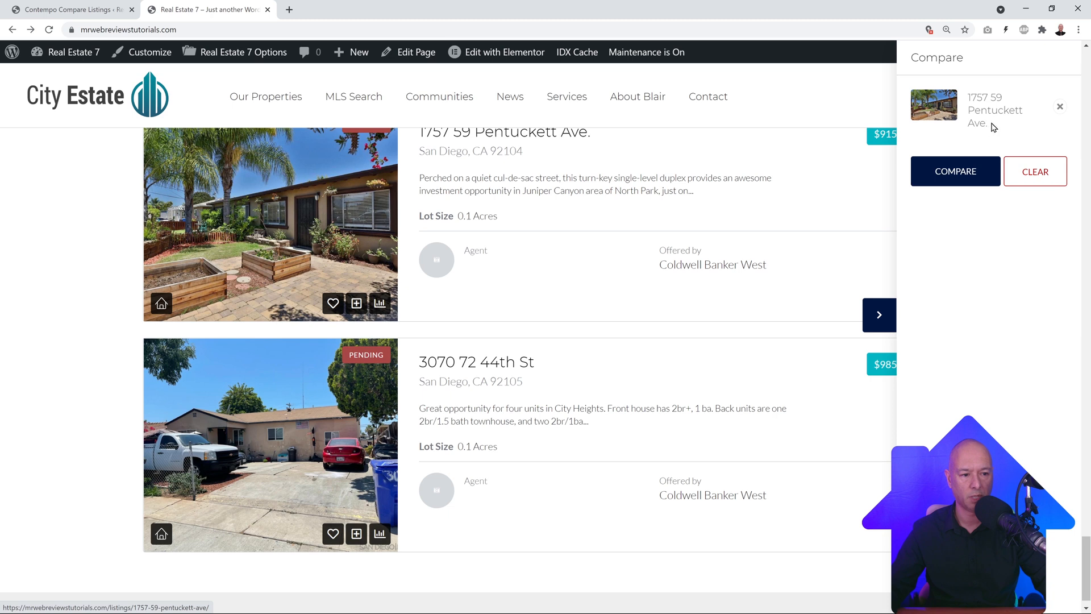
pyautogui.click(356, 537)
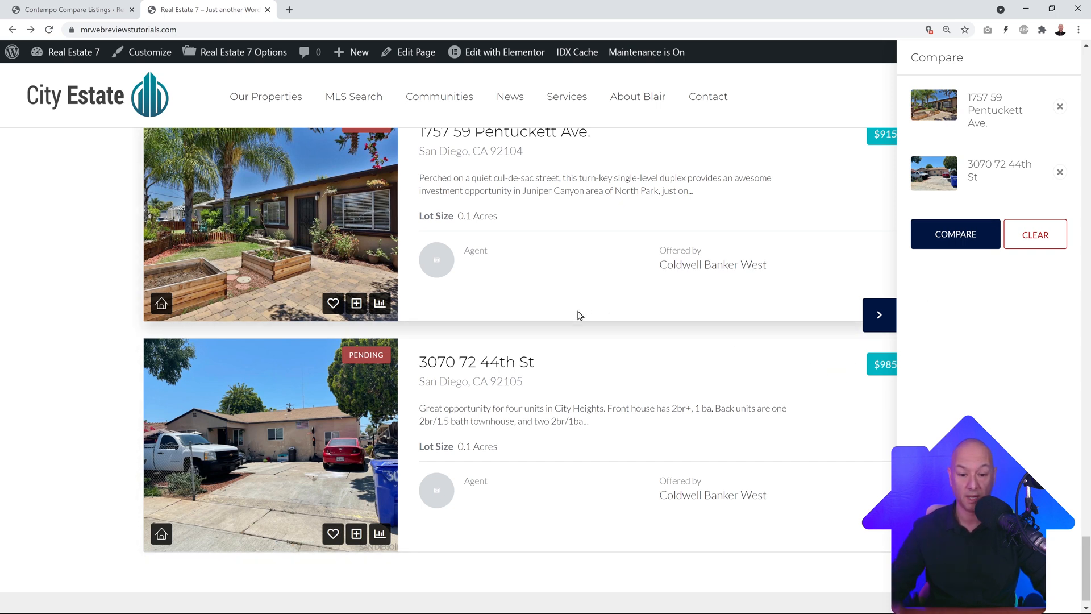
pyautogui.click(959, 242)
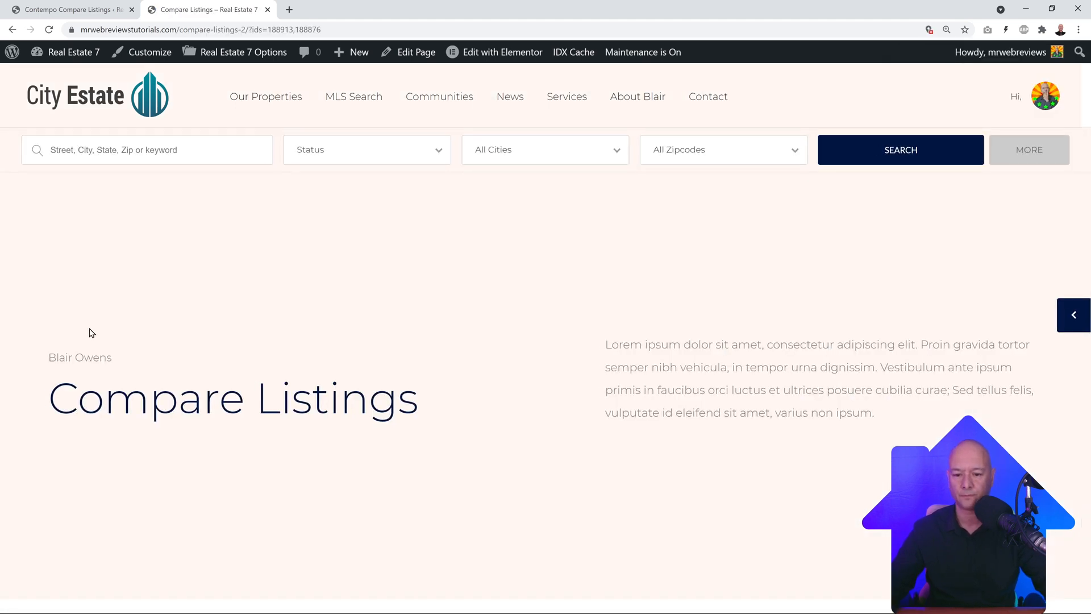
pyautogui.scroll(-8, 661, 331)
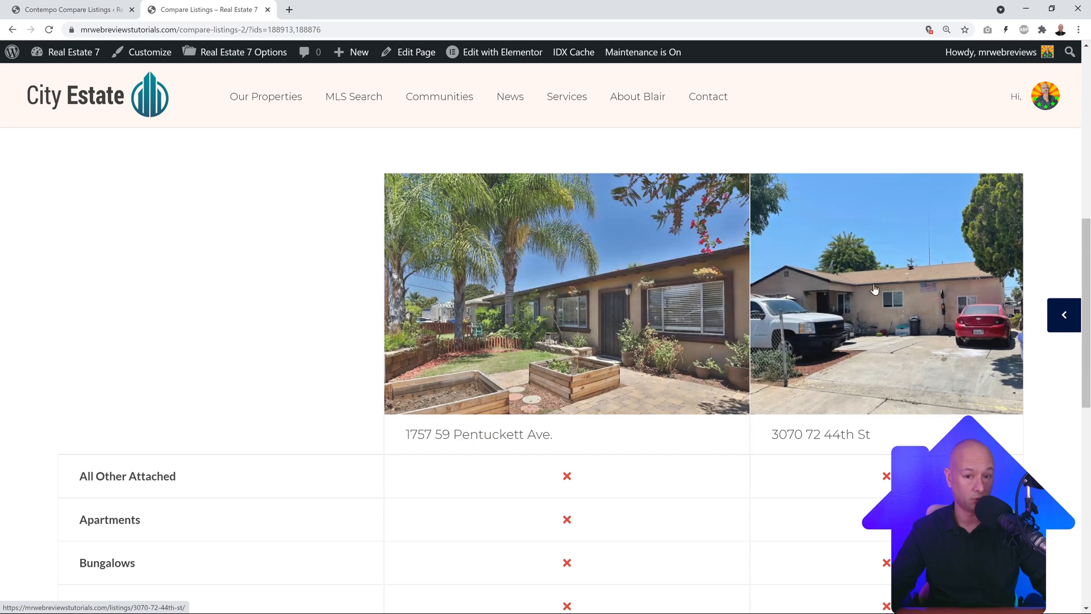
pyautogui.scroll(-2, 779, 293)
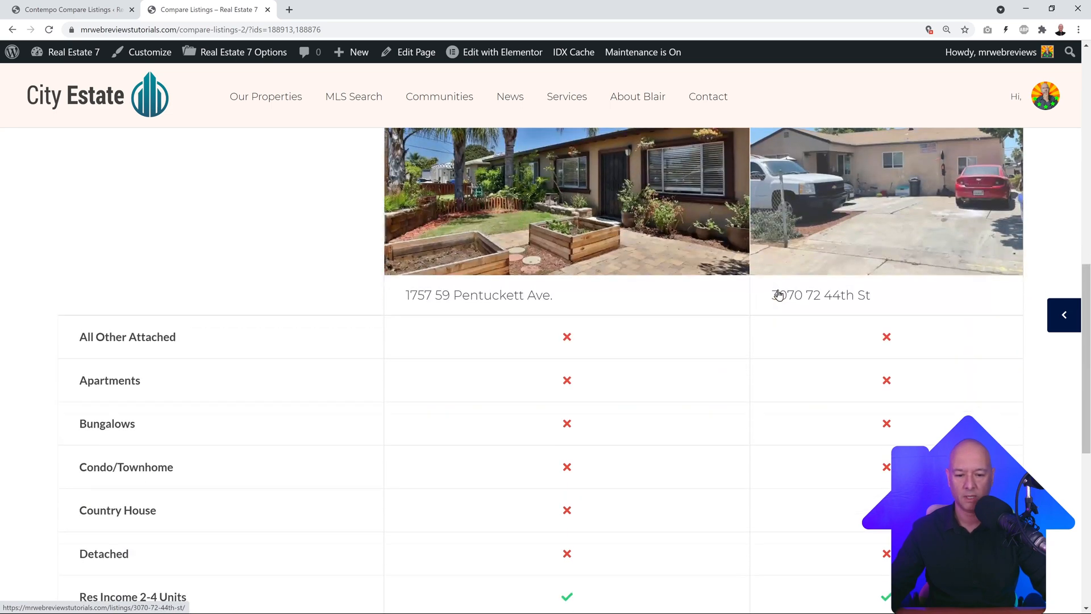
pyautogui.scroll(-2, 778, 294)
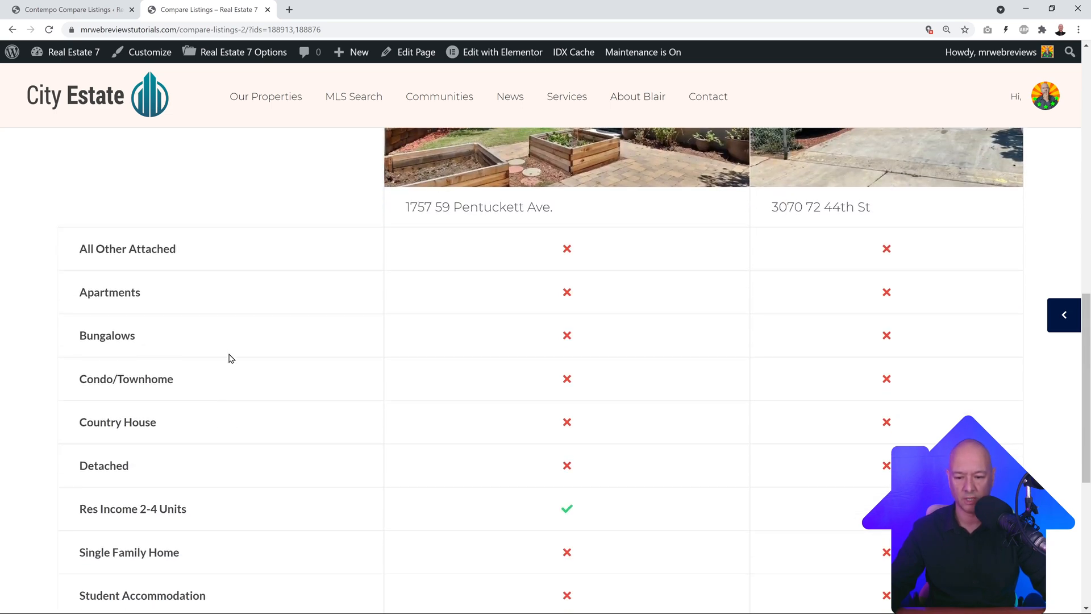
pyautogui.scroll(-2, 234, 361)
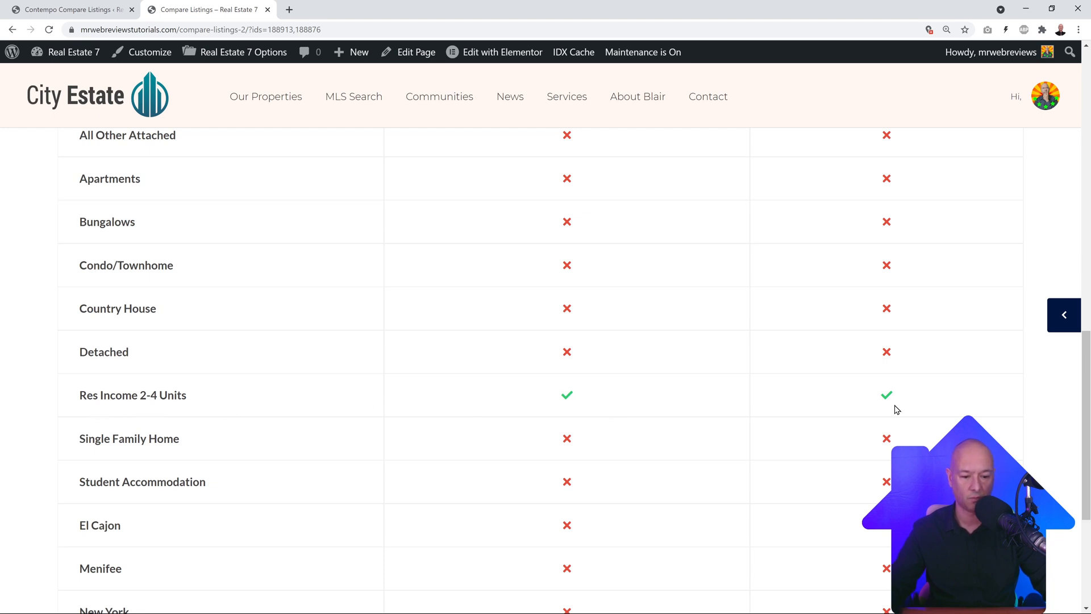
pyautogui.scroll(-4, 608, 419)
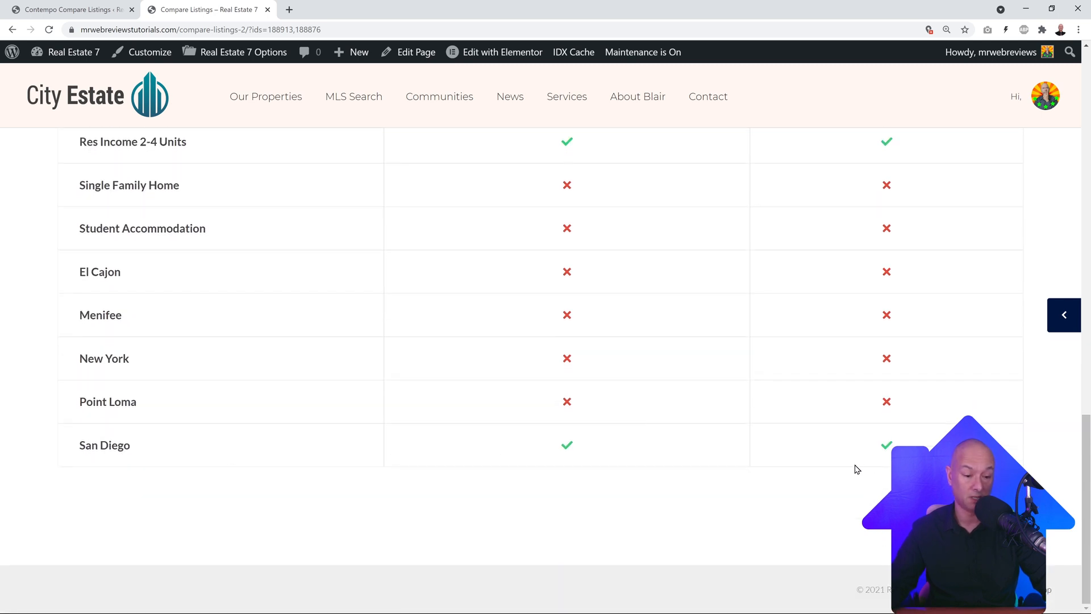
pyautogui.scroll(4, 853, 469)
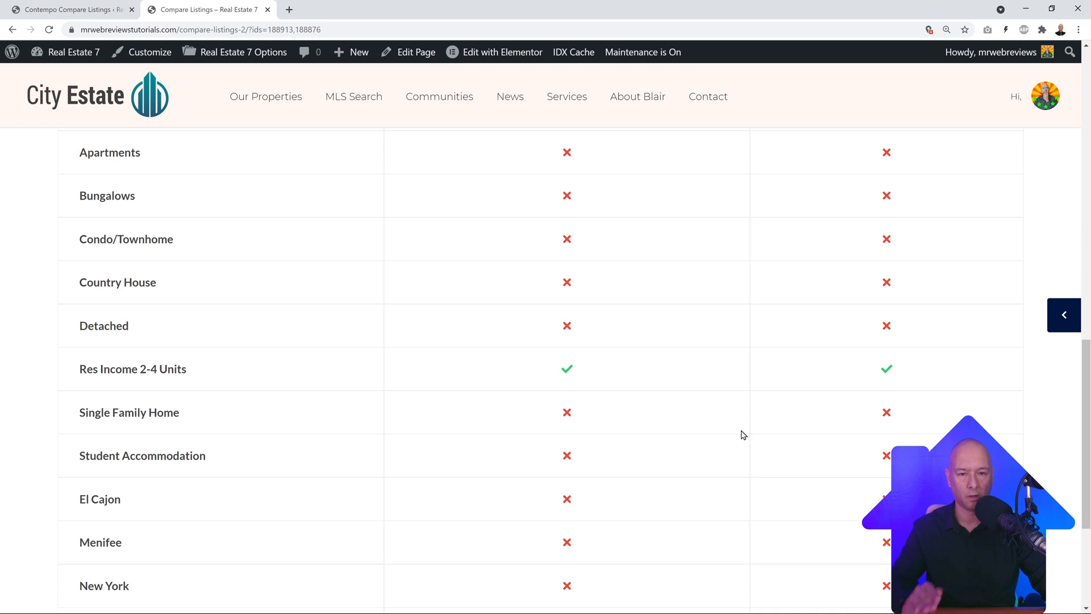
pyautogui.scroll(3, 742, 435)
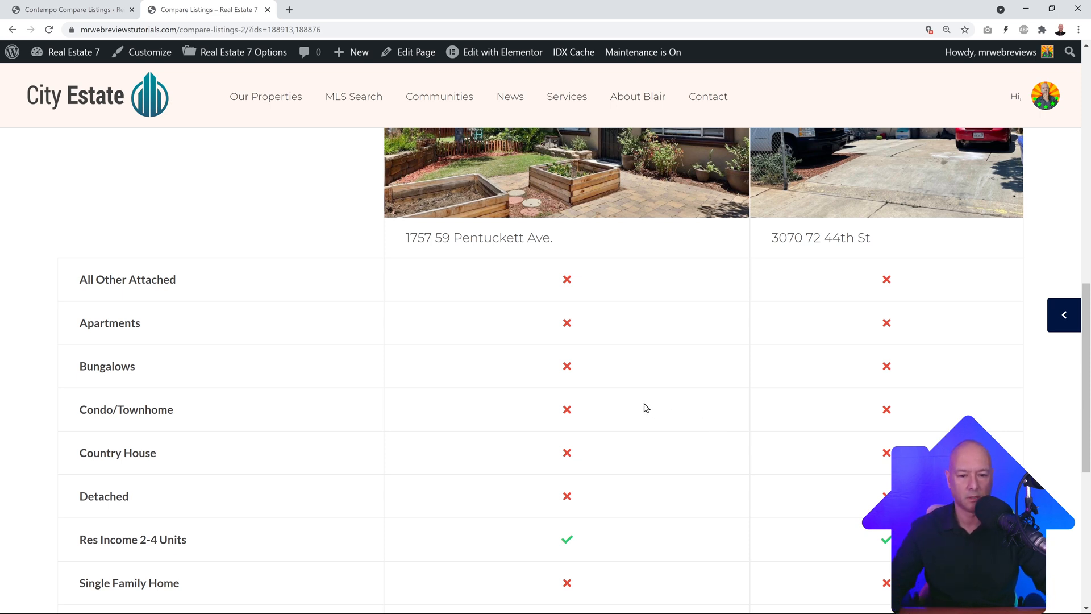
pyautogui.scroll(4, 646, 407)
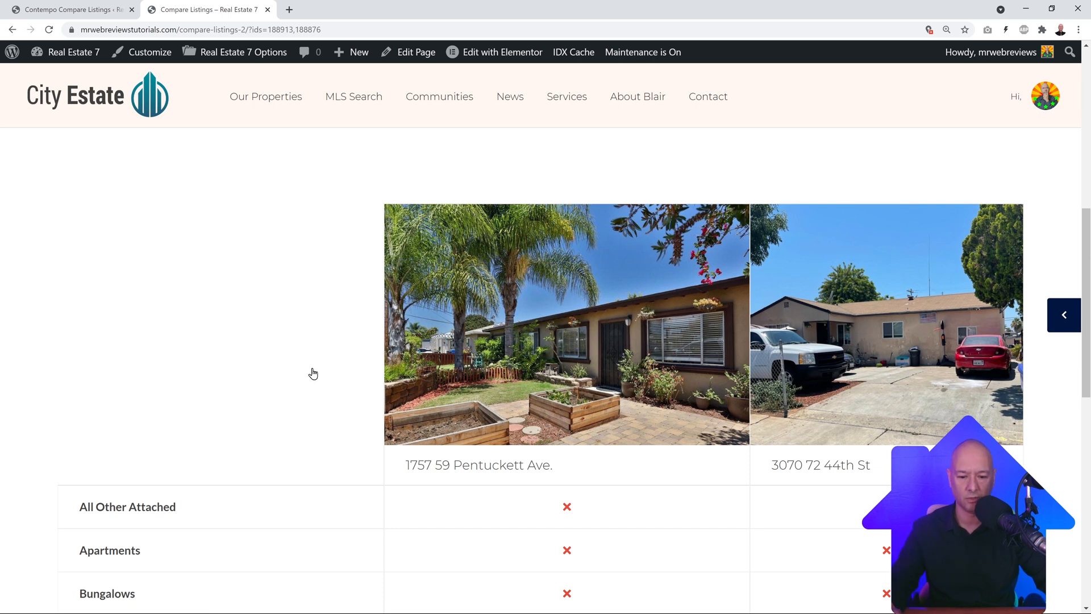
pyautogui.scroll(-1, 308, 242)
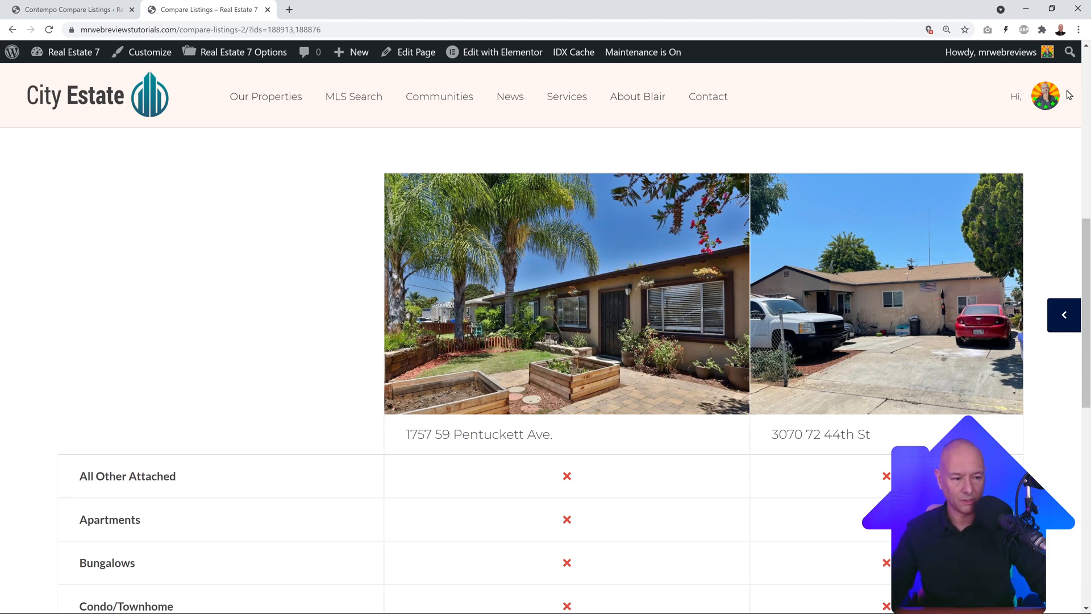
pyautogui.moveTo(1047, 105)
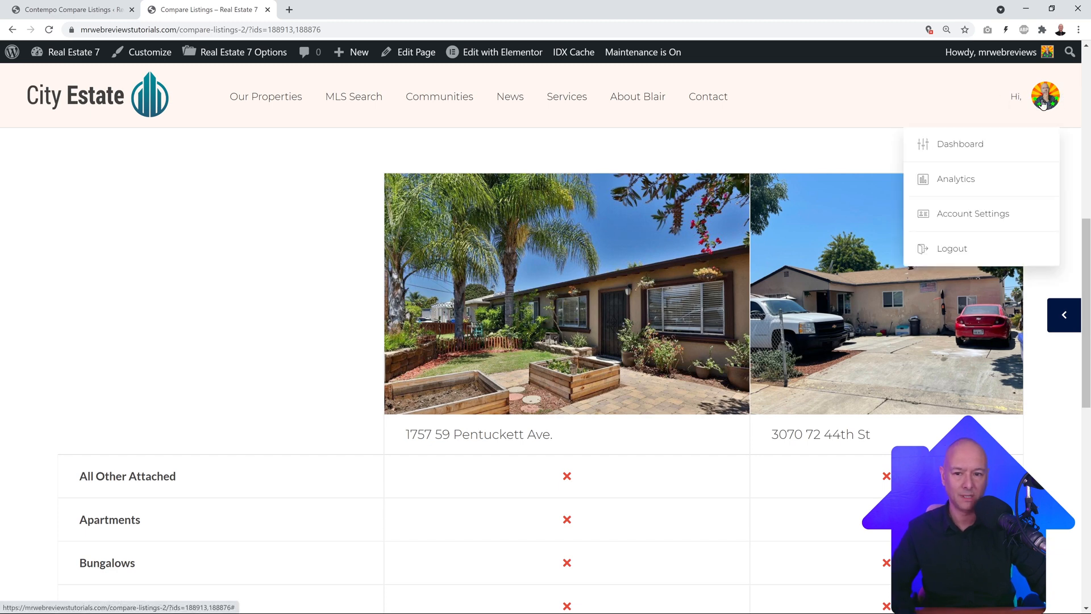
# Step: Open the front-end agent Dashboard from the avatar menu on the Compare Listings page
pyautogui.click(67, 9)
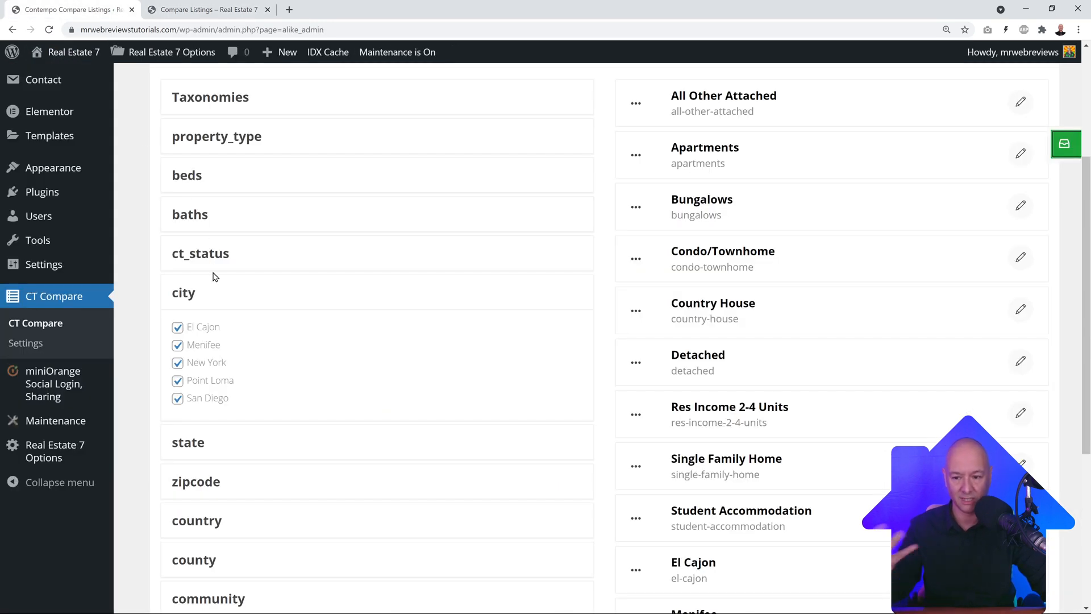
pyautogui.click(205, 9)
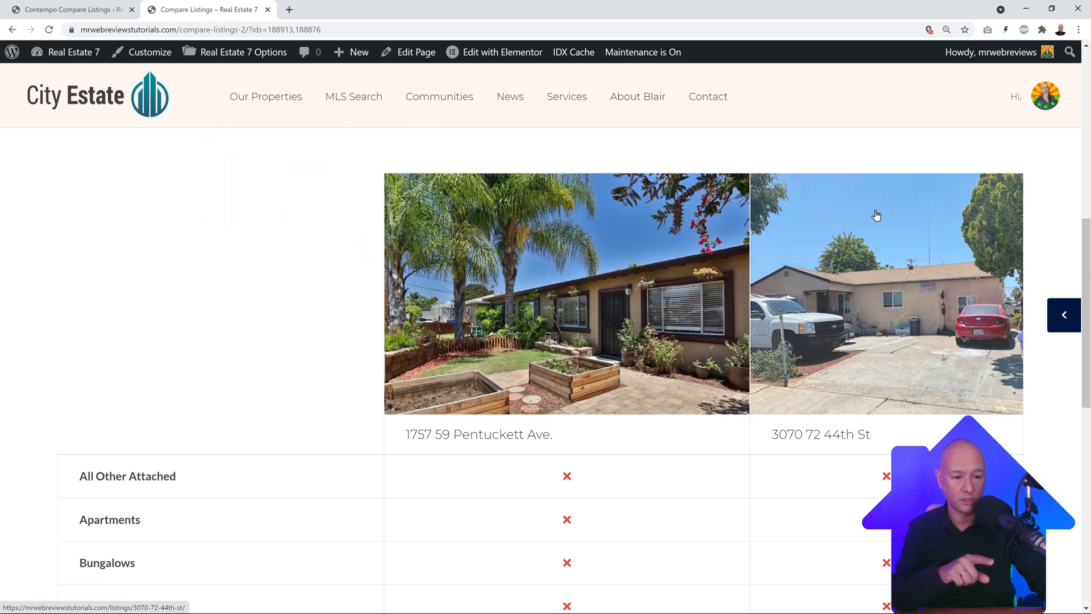
pyautogui.moveTo(1042, 118)
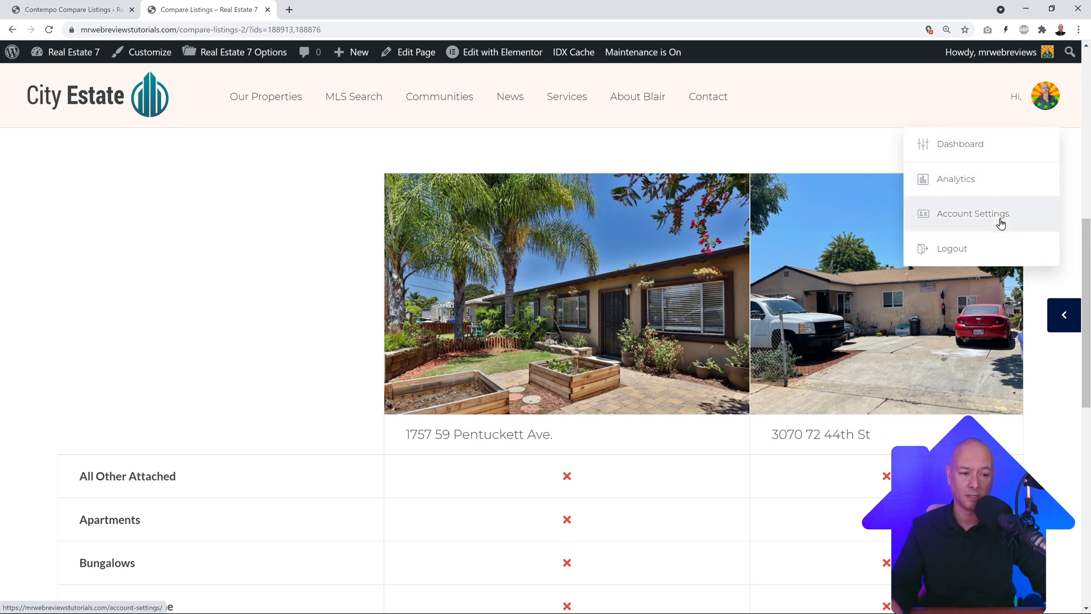
pyautogui.click(967, 149)
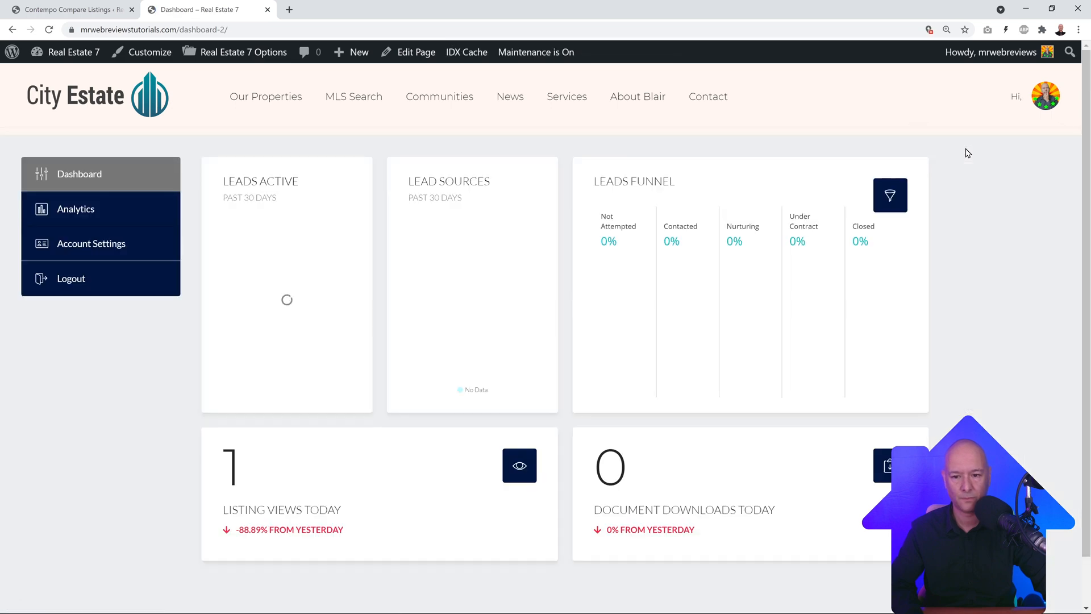
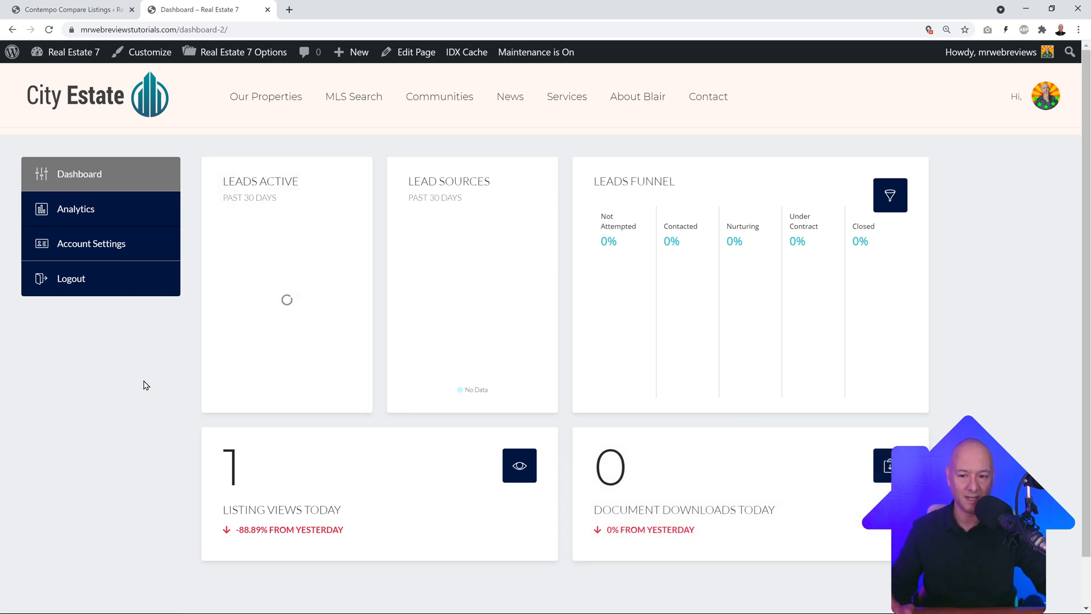
# Step: Open Listing Analytics and review the visits chart, Top Listings and Top Downloads tables
pyautogui.click(65, 218)
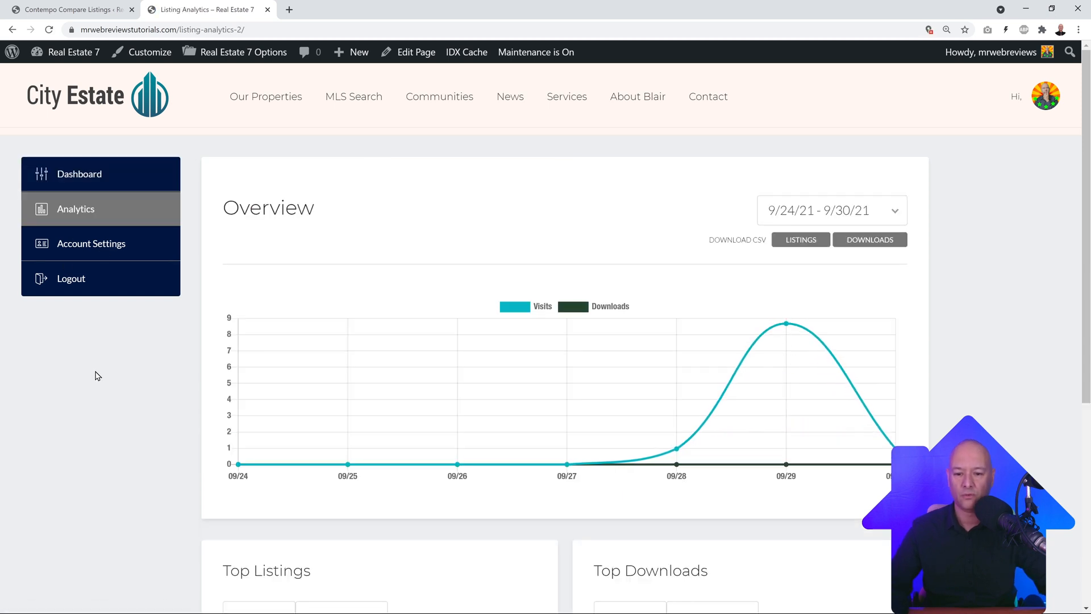
pyautogui.scroll(-1, 121, 384)
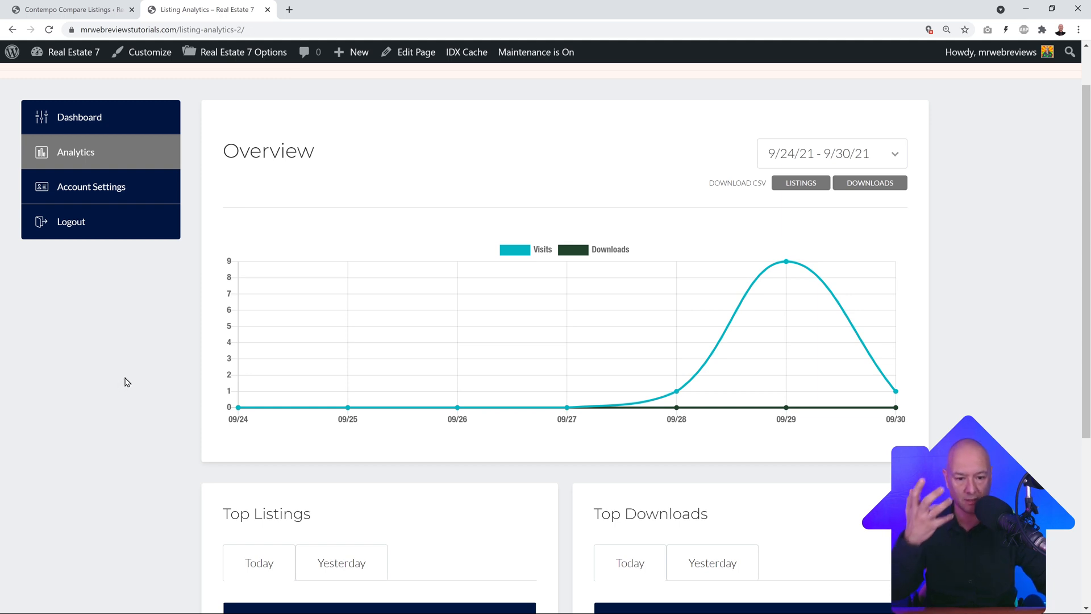
pyautogui.scroll(-5, 126, 382)
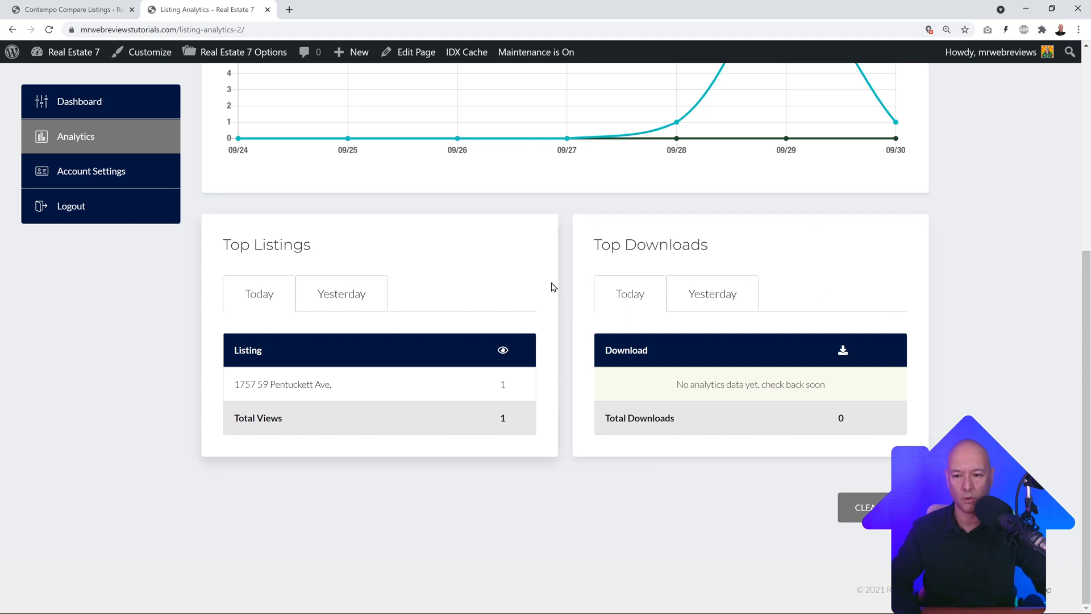
pyautogui.scroll(5, 551, 286)
# Step: Look through the Account Settings profile form, then bring up the WP Pro Real Estate demo dashboard
pyautogui.click(115, 210)
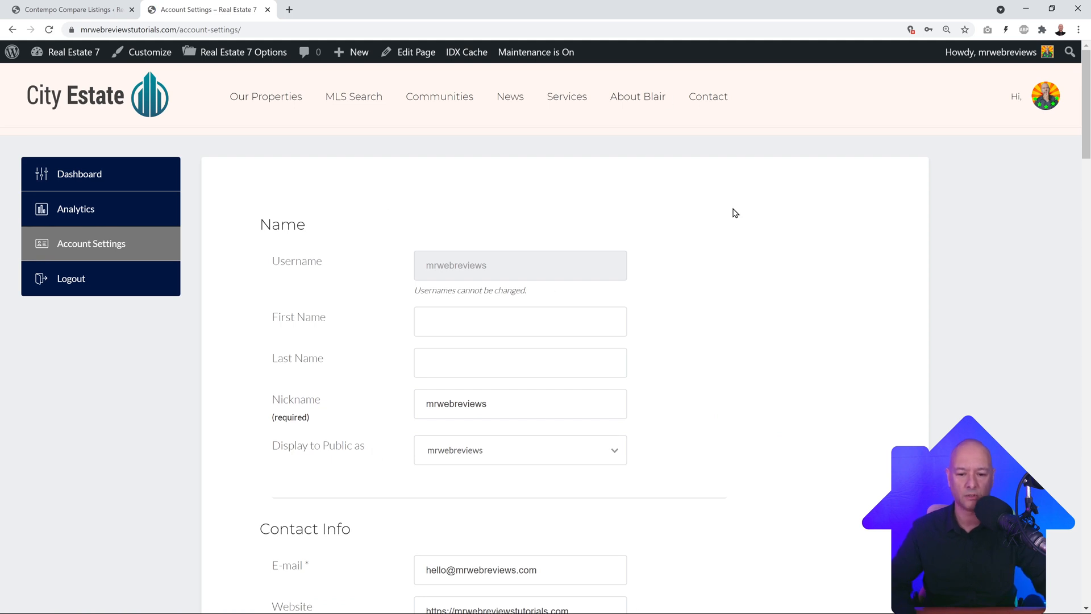
pyautogui.scroll(-9, 770, 301)
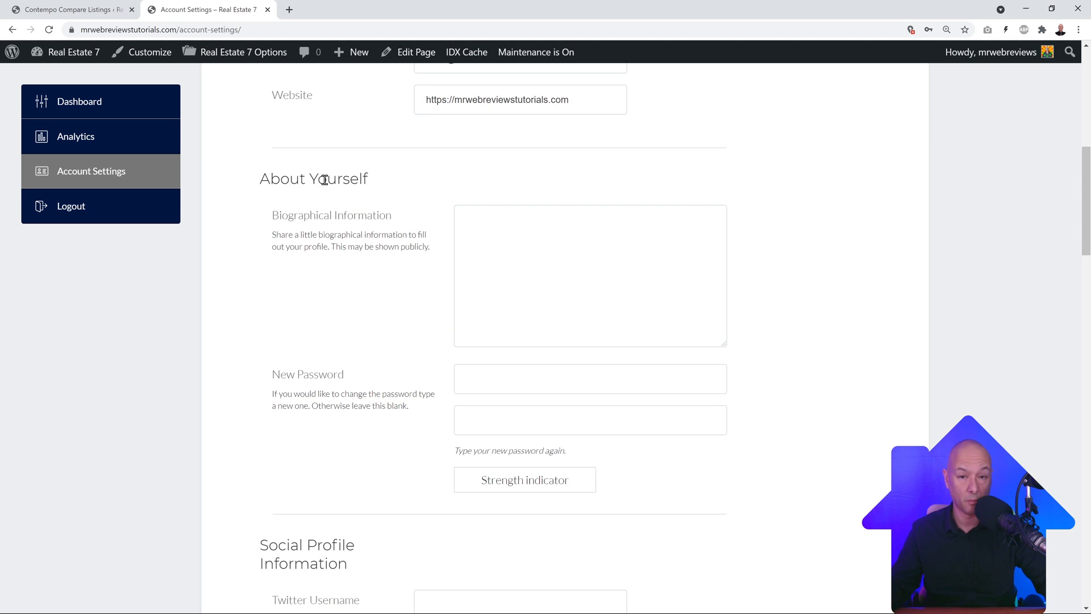
pyautogui.scroll(-1, 380, 334)
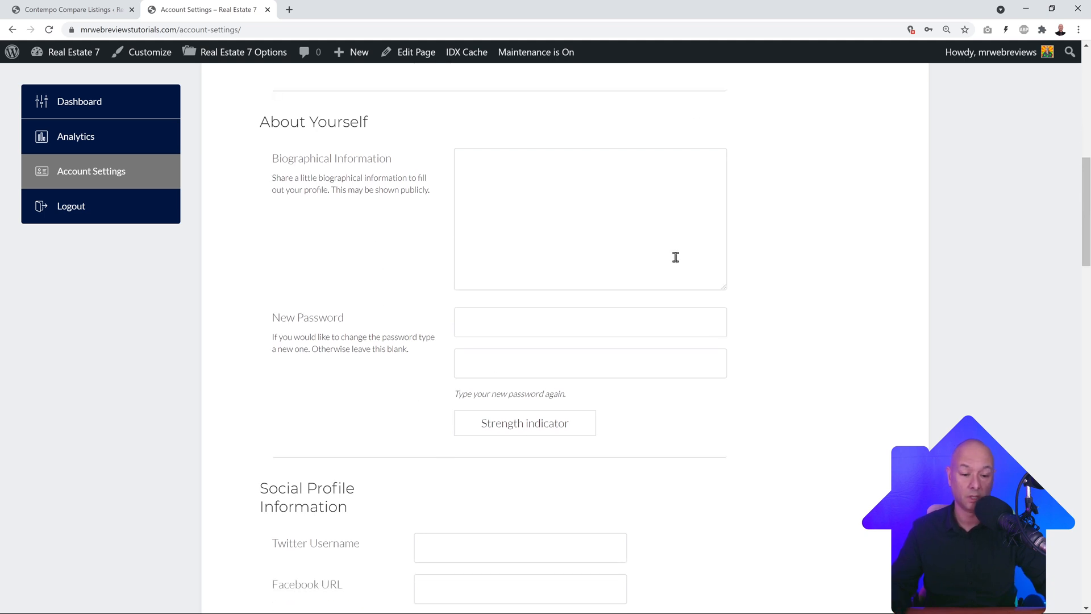
pyautogui.scroll(-4, 821, 394)
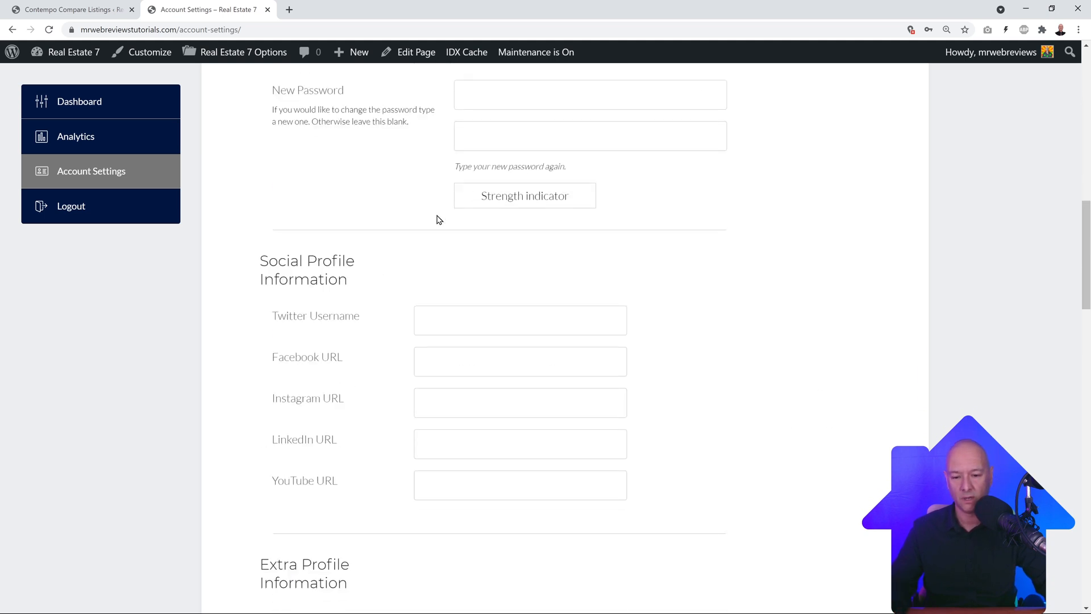
pyautogui.scroll(-10, 826, 341)
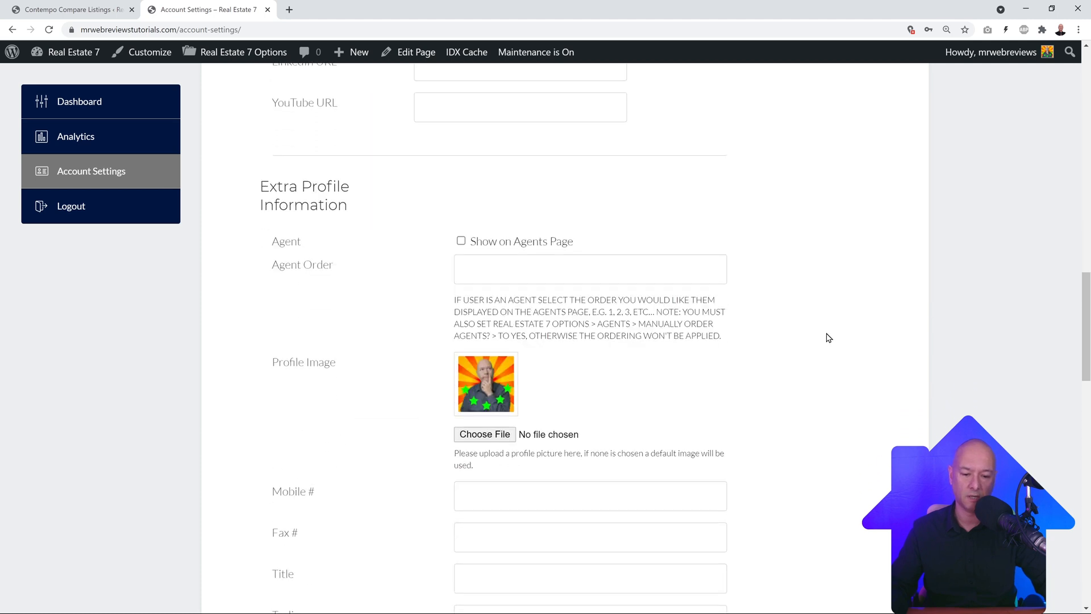
pyautogui.scroll(-5, 833, 337)
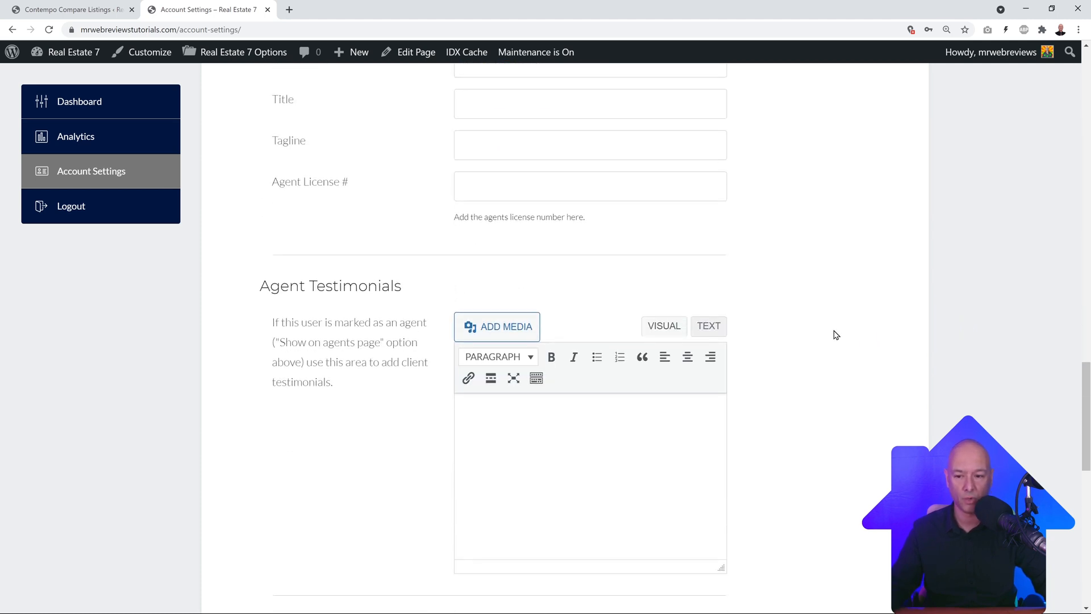
pyautogui.scroll(20, 834, 333)
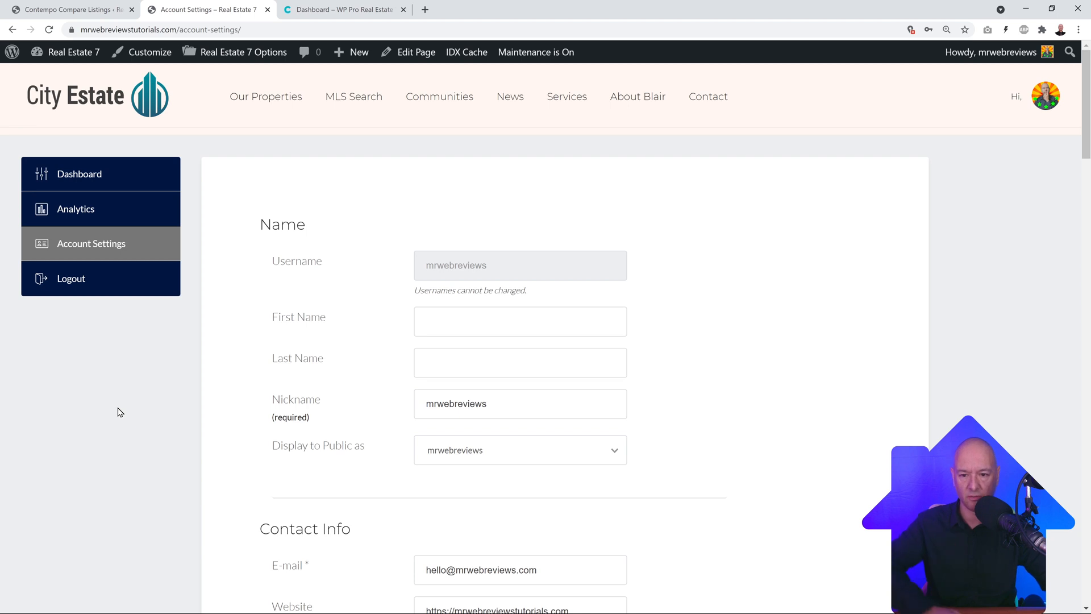
pyautogui.click(350, 10)
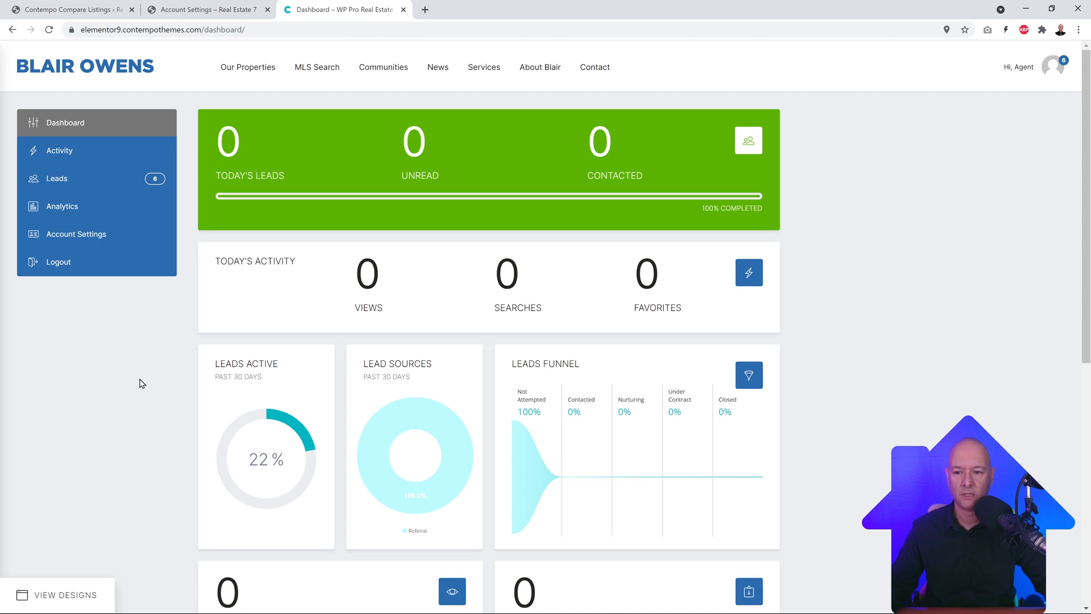
# Step: Browse the demo's Leads list, with leads marked NEW and one ATTEMPTED
pyautogui.click(241, 8)
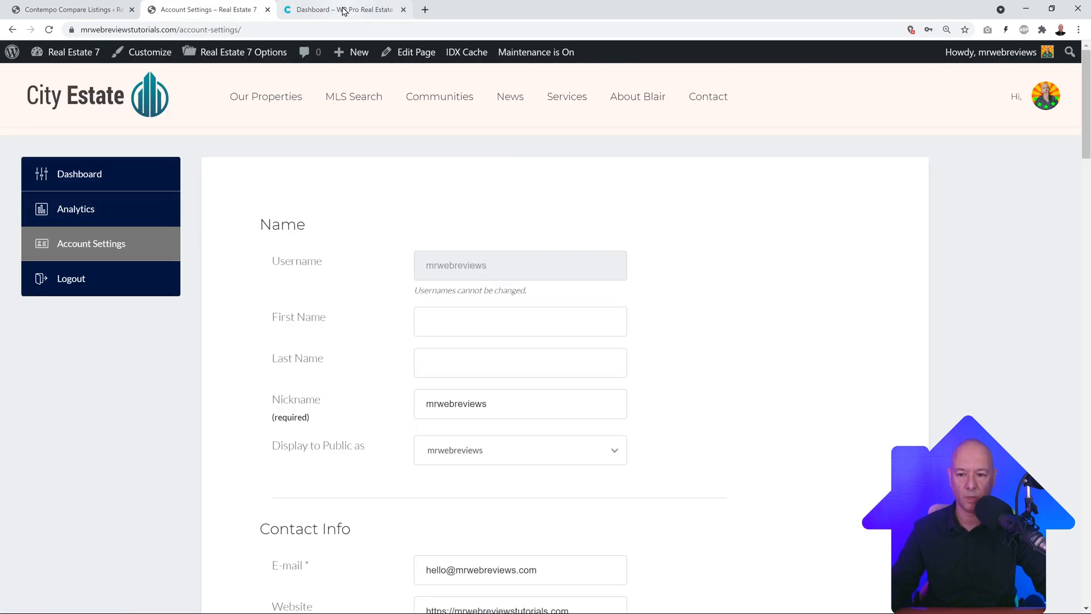
pyautogui.click(344, 10)
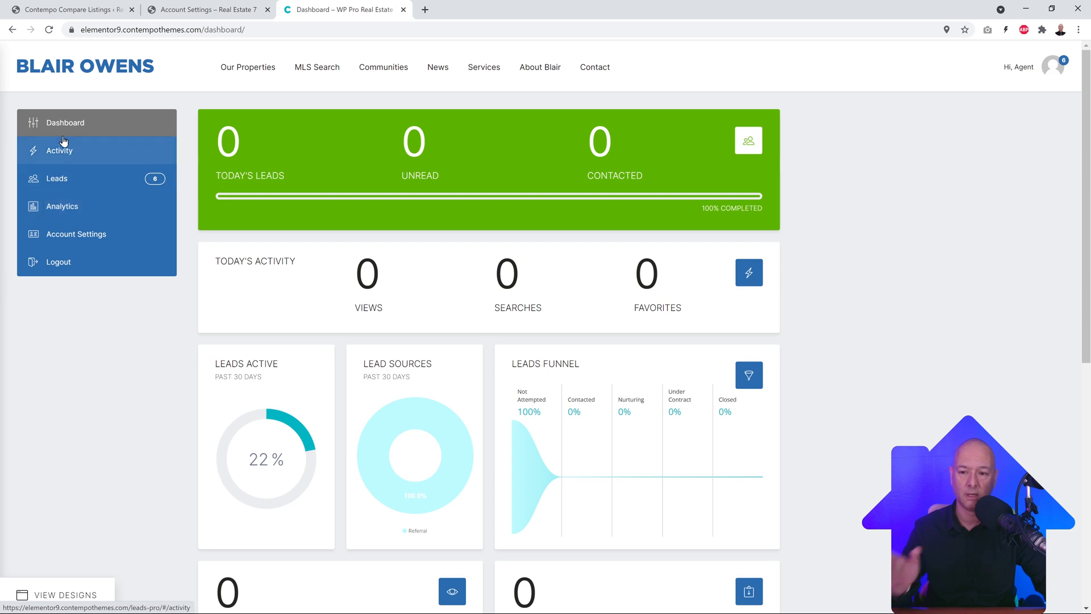
pyautogui.click(67, 184)
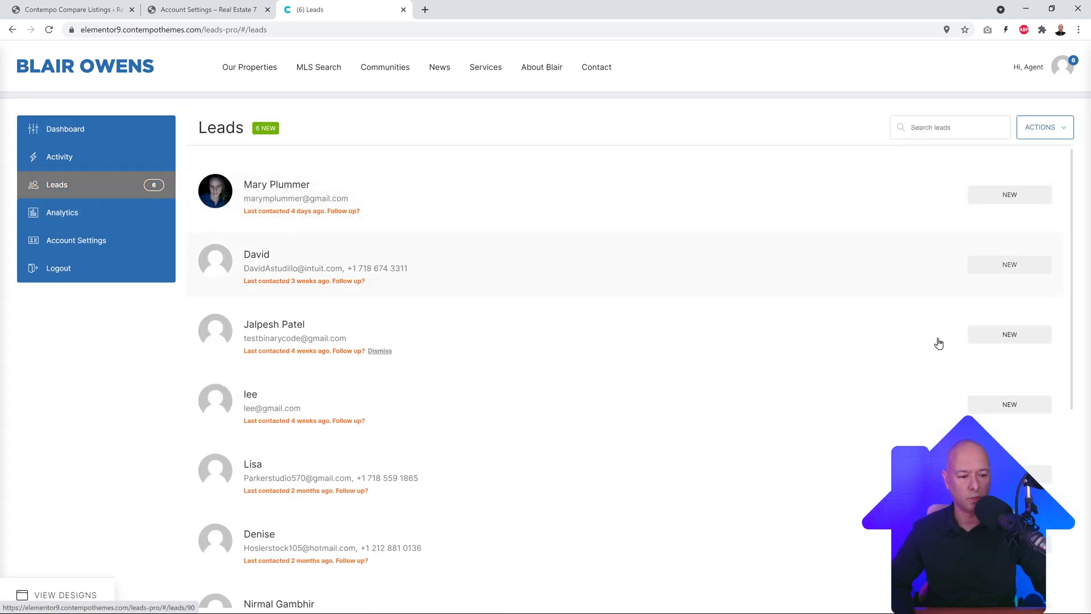
pyautogui.scroll(-7, 852, 344)
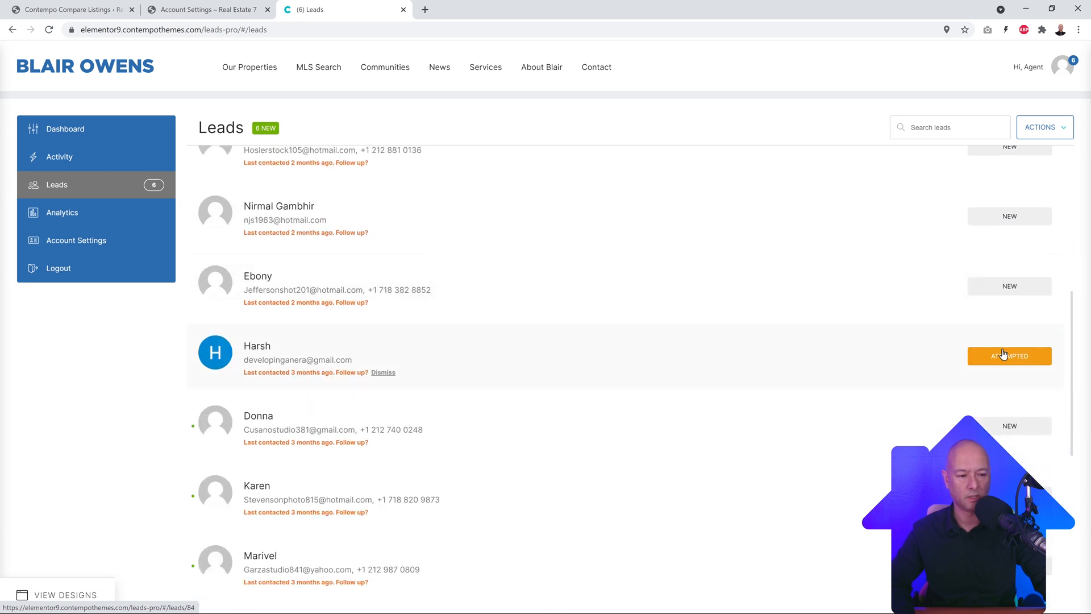
pyautogui.scroll(-7, 915, 374)
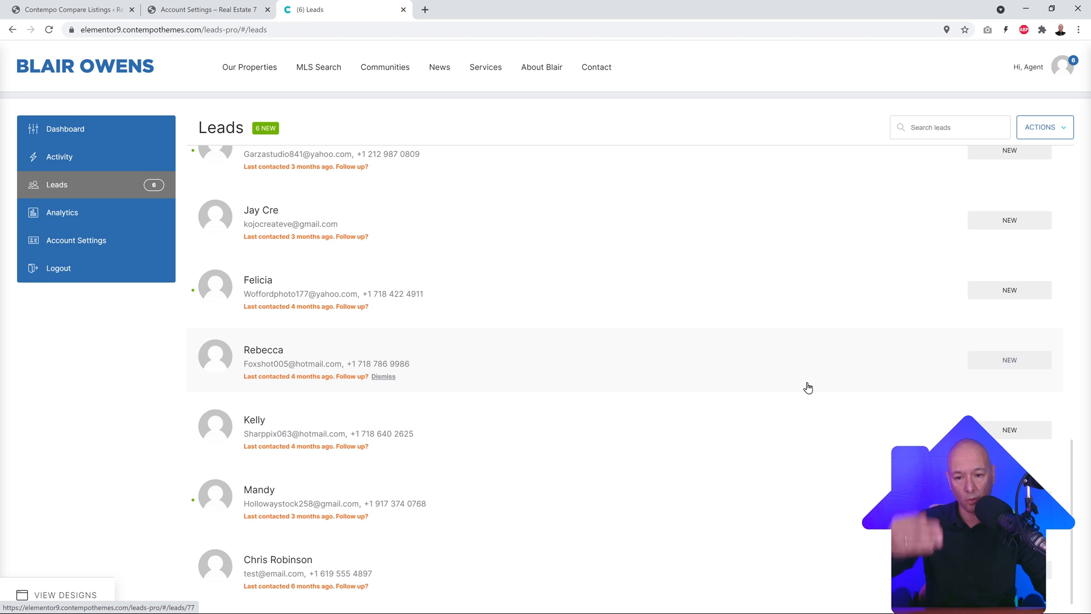
pyautogui.scroll(5, 733, 409)
pyautogui.scroll(1, 736, 410)
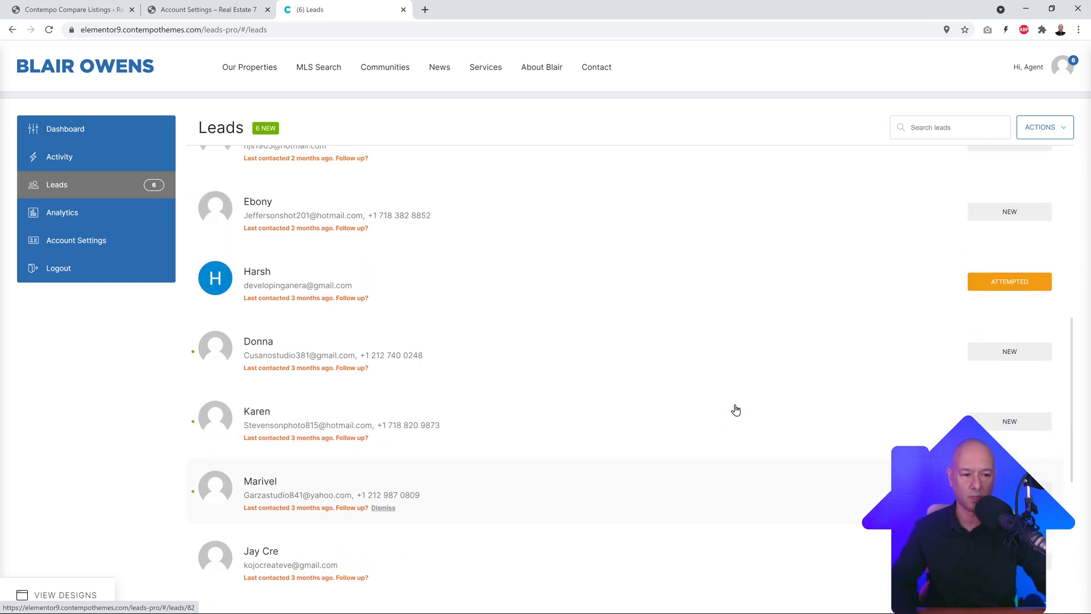
pyautogui.scroll(3, 725, 404)
pyautogui.scroll(5, 623, 399)
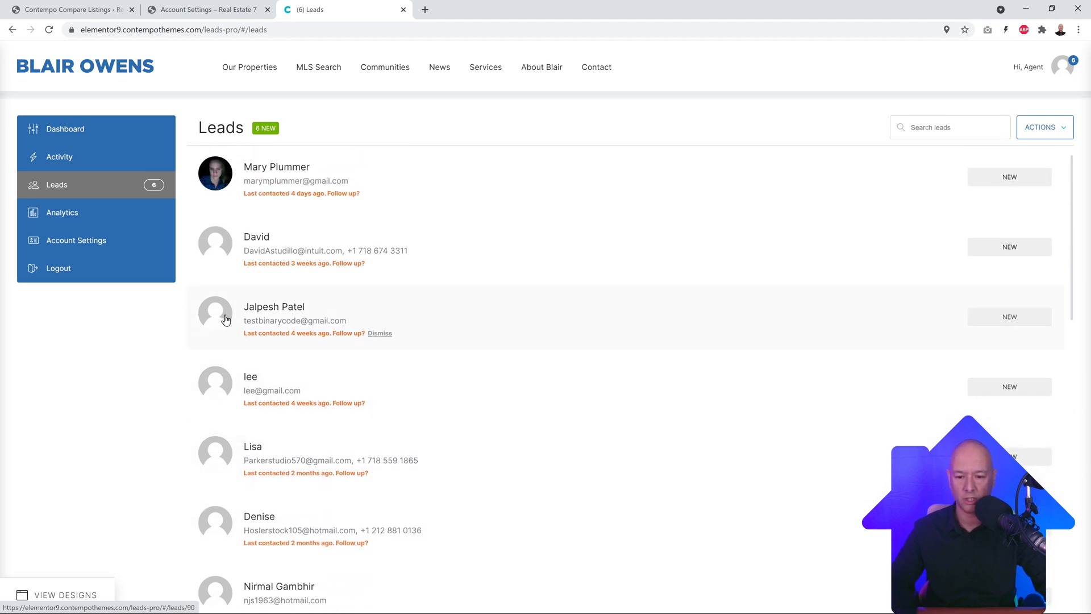
# Step: Inspect the third lead's Matches, More and Messages tabs and status options, then return to Dashboard
pyautogui.click(280, 312)
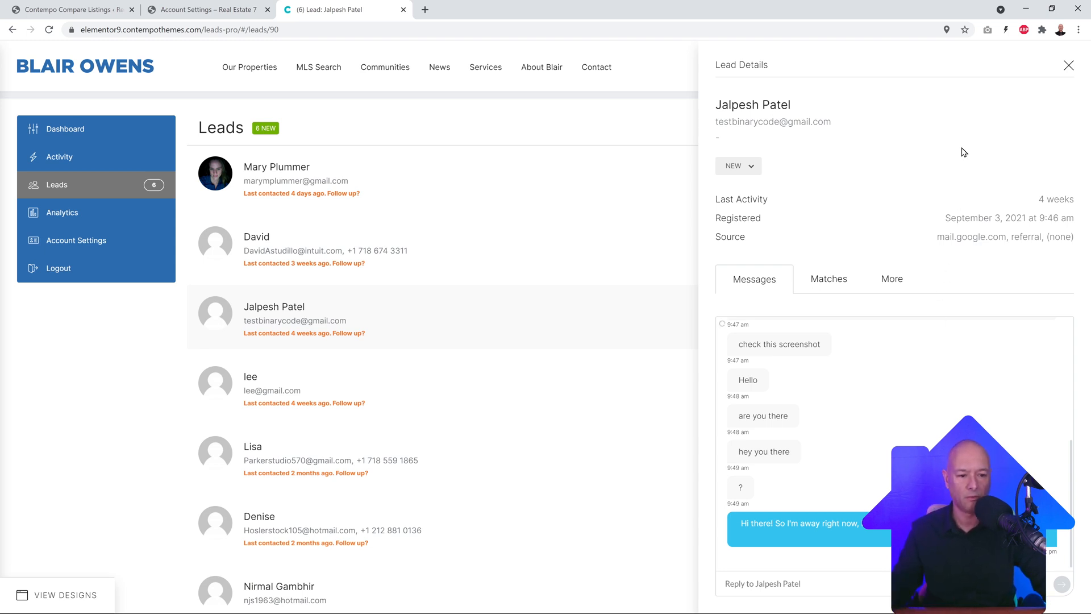
pyautogui.click(837, 286)
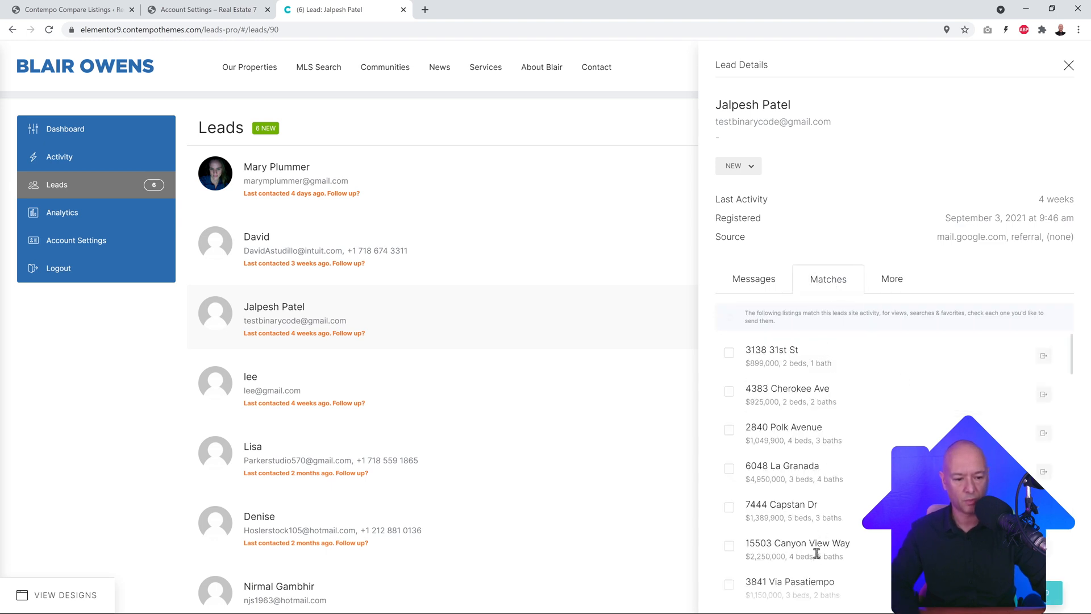
pyautogui.click(891, 284)
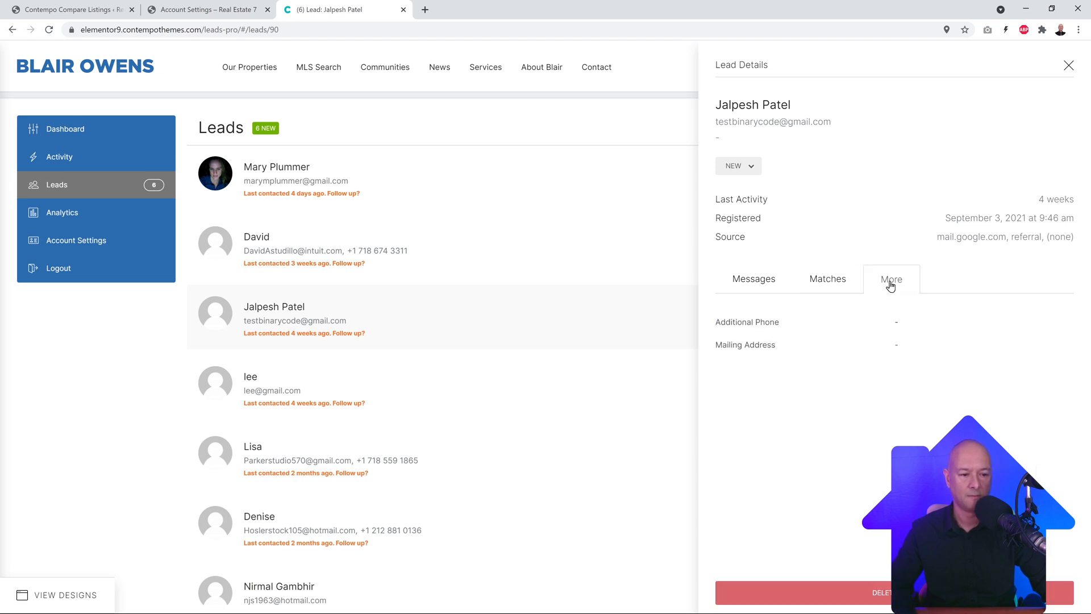
pyautogui.click(757, 286)
pyautogui.click(751, 167)
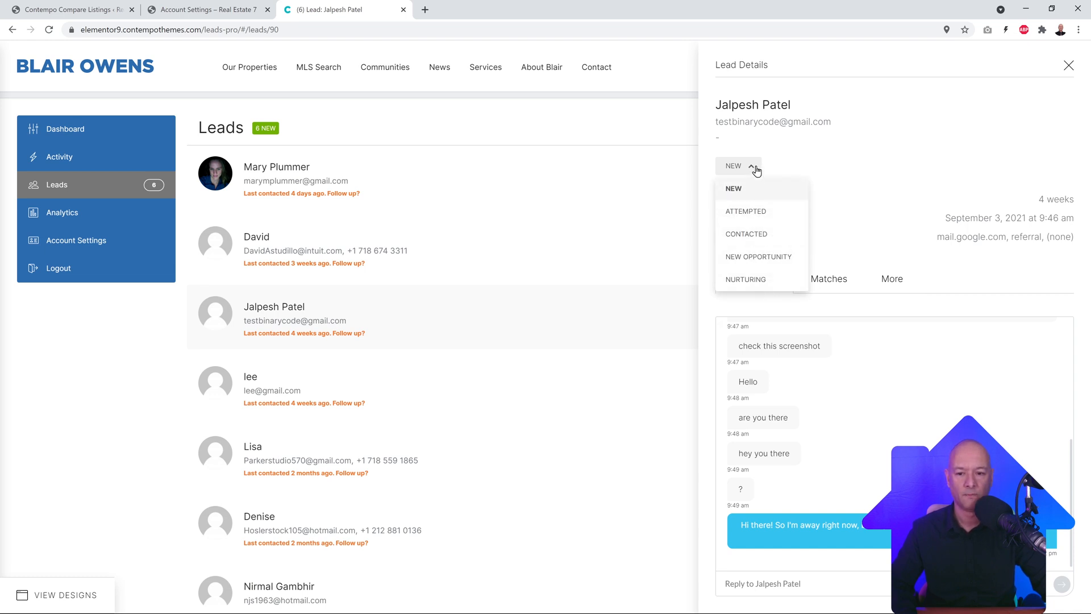
pyautogui.click(66, 128)
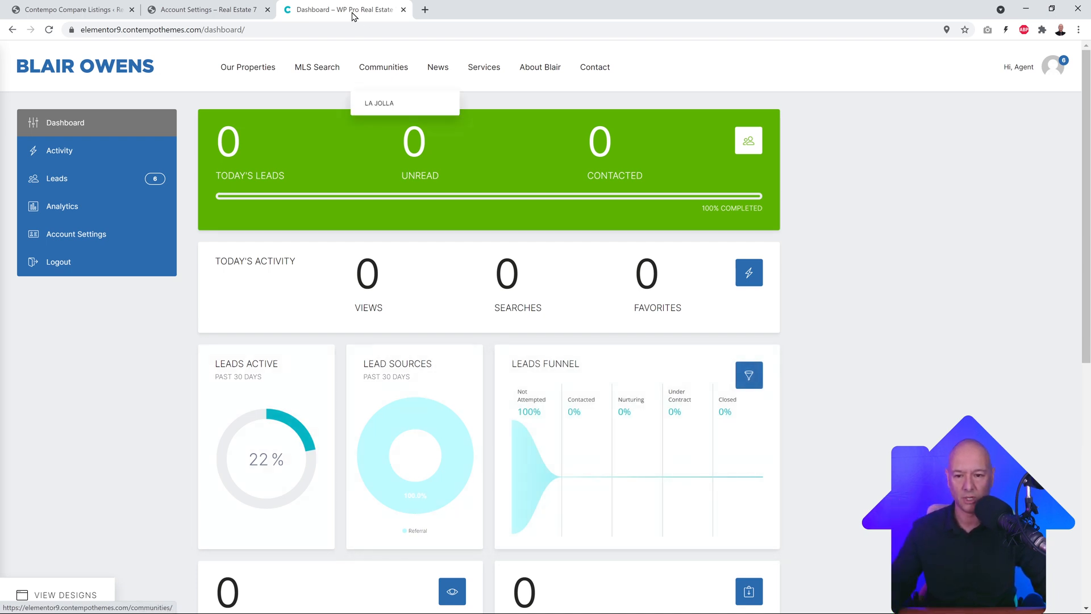
# Step: Close the demo tab and load the City Estate home page to reach Contact
pyautogui.click(403, 10)
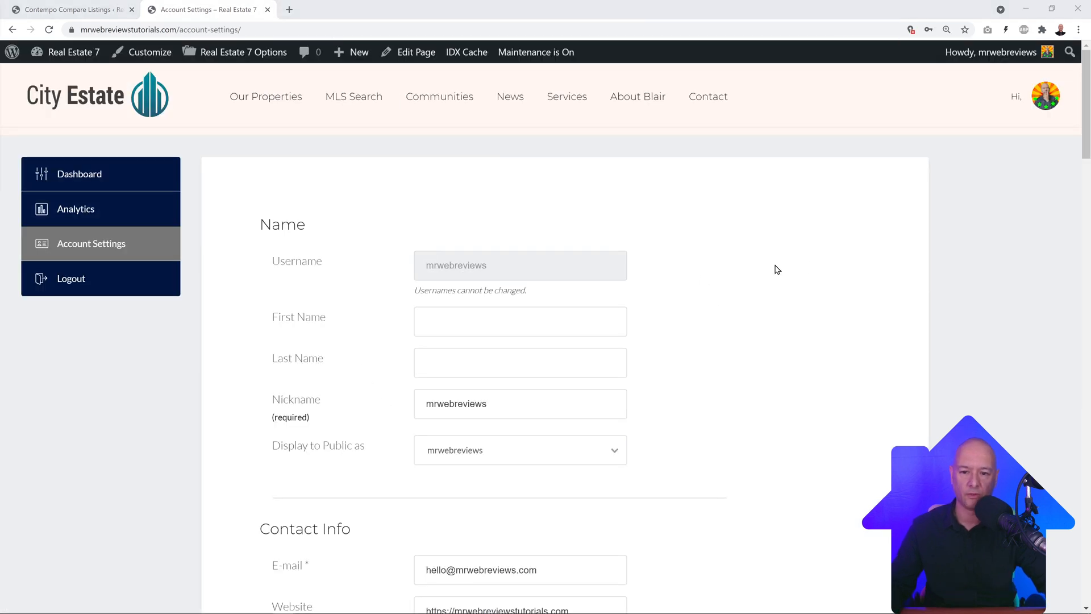
pyautogui.click(146, 100)
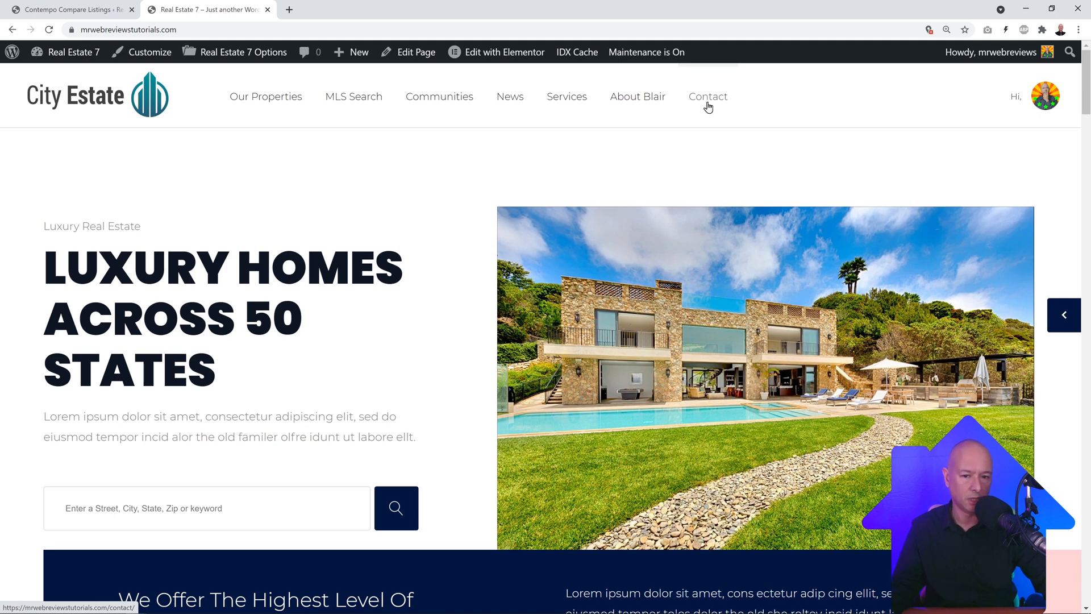
pyautogui.moveTo(578, 108)
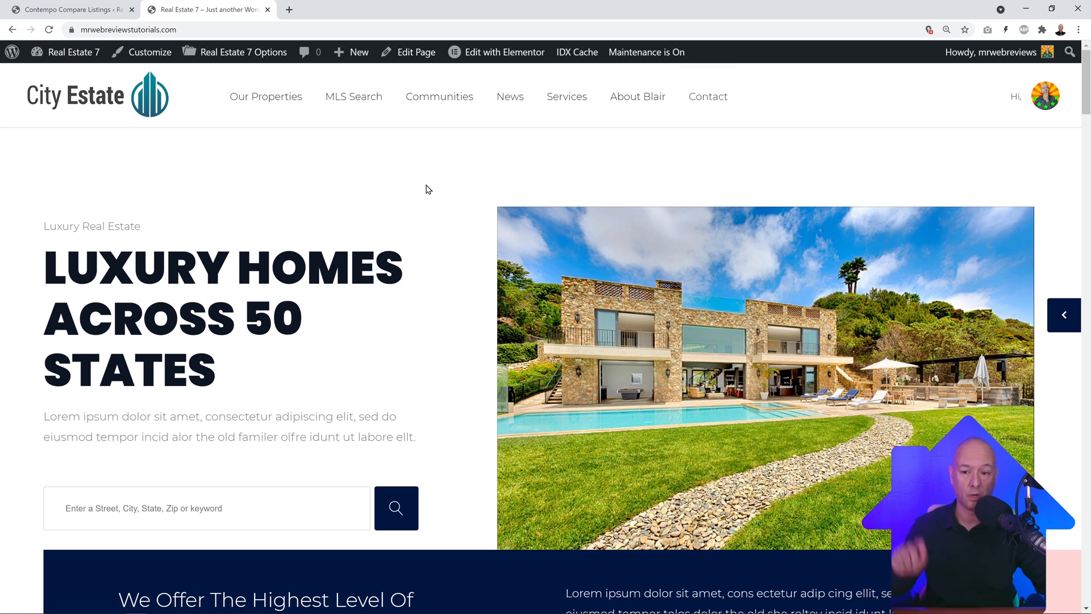
pyautogui.moveTo(279, 101)
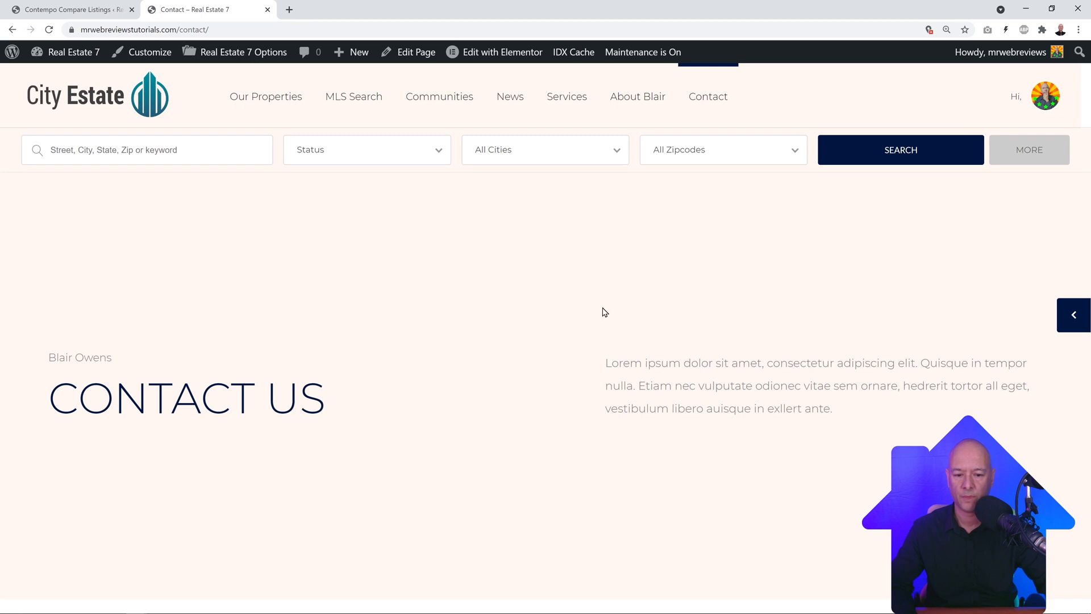
# Step: Open the Contact page's Edit Page screen in a new browser tab
pyautogui.scroll(-12, 605, 312)
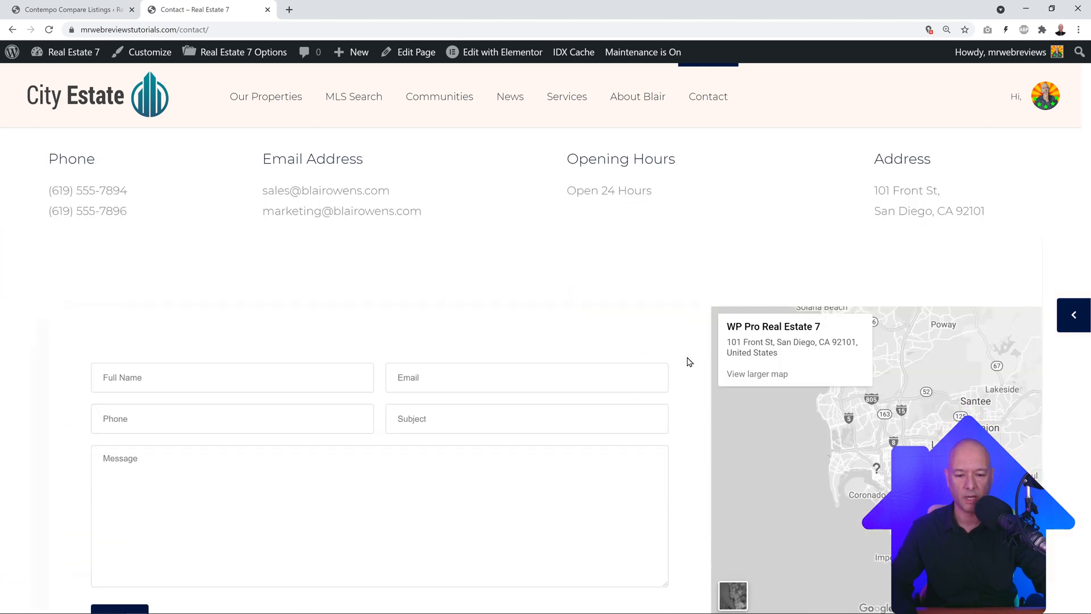
pyautogui.scroll(-5, 689, 362)
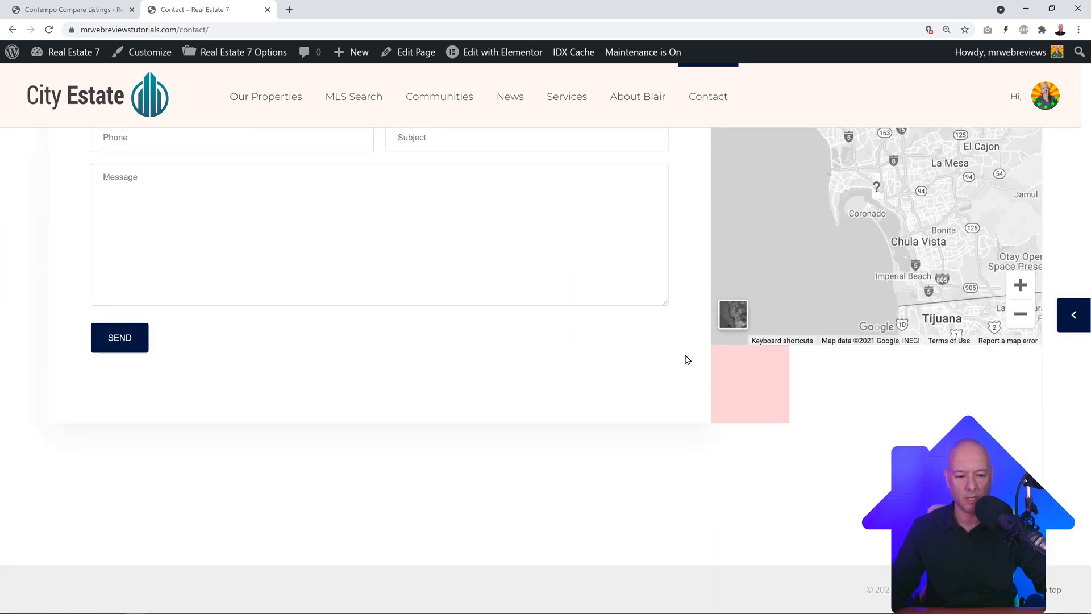
pyautogui.scroll(8, 687, 360)
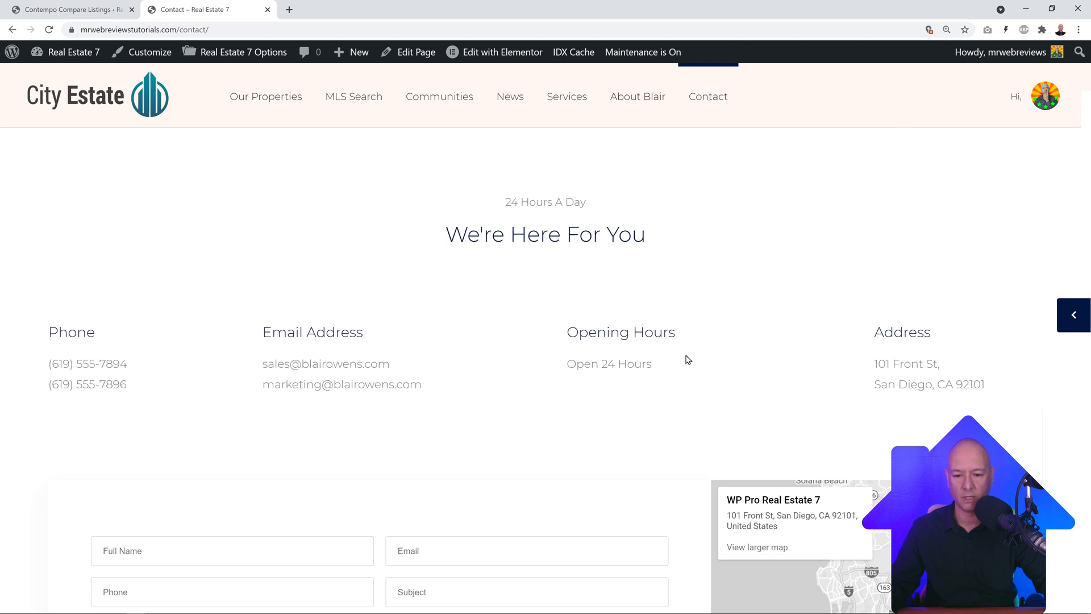
pyautogui.scroll(1, 688, 359)
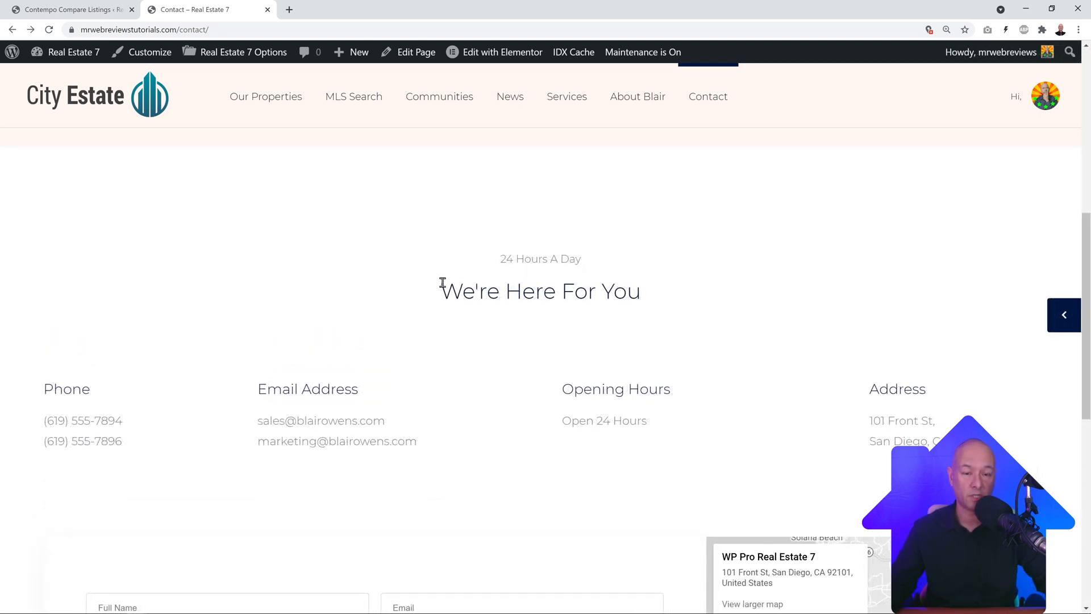
pyautogui.moveTo(444, 92)
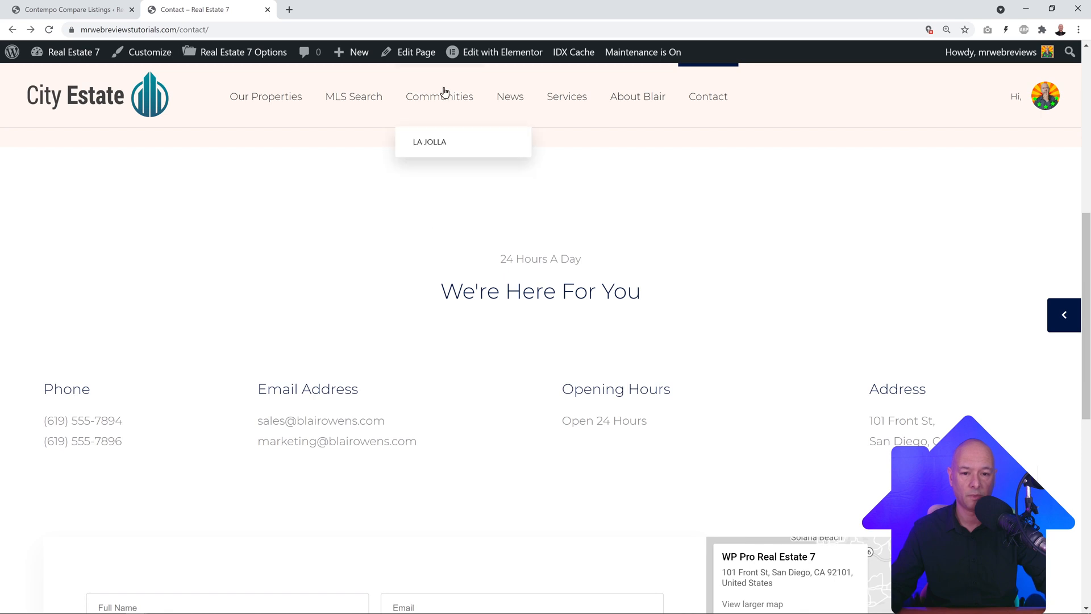
pyautogui.rightClick(407, 56)
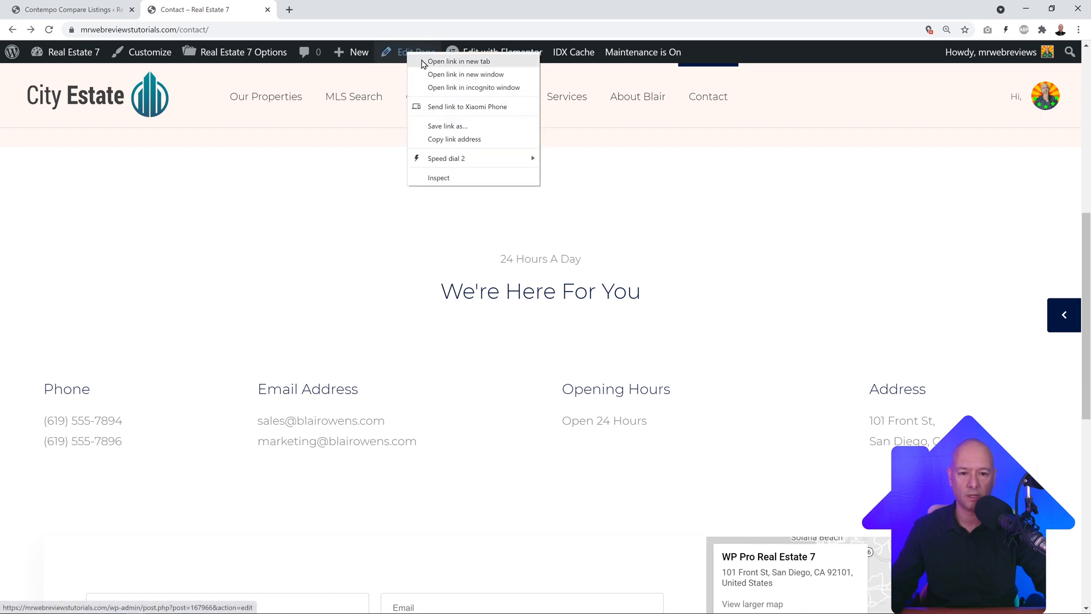
pyautogui.click(422, 61)
# Step: Launch Elementor on the Contact page and scroll to the We're Here For You contact details
pyautogui.click(329, 12)
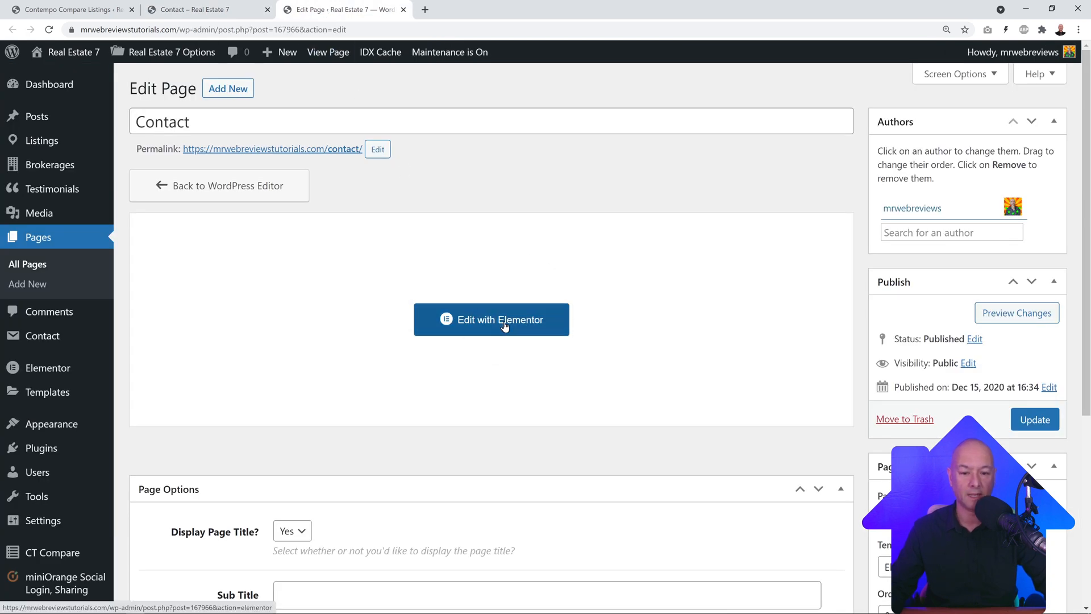
pyautogui.click(503, 323)
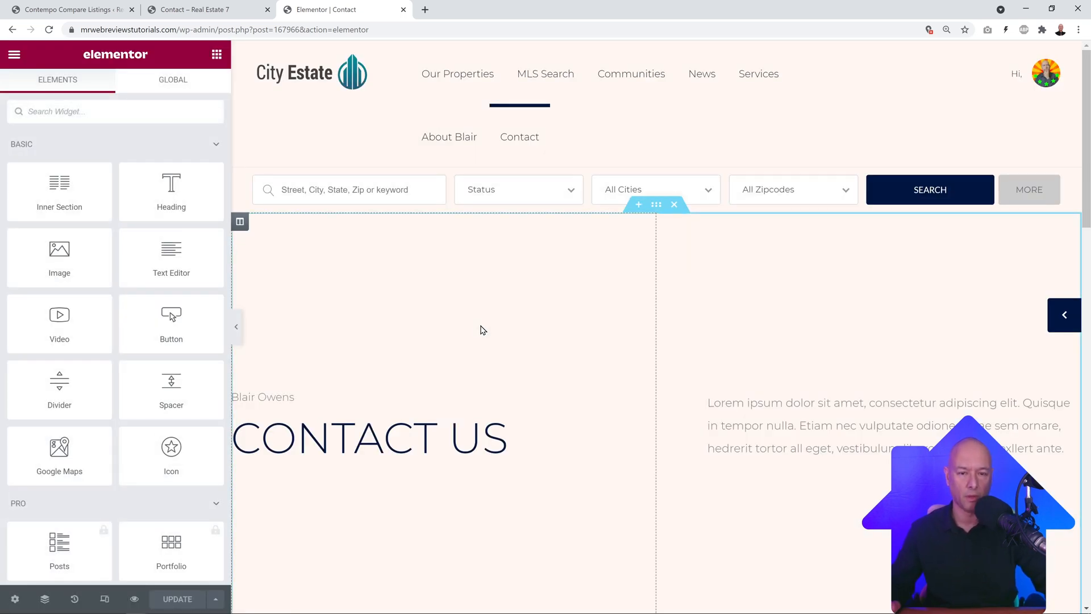
pyautogui.scroll(-2, 840, 374)
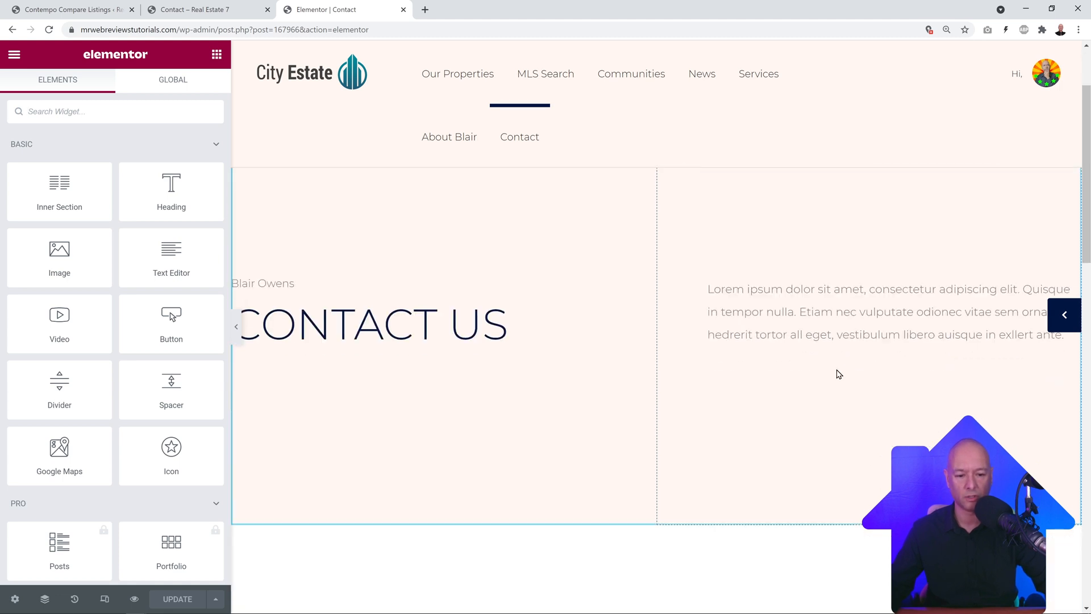
pyautogui.scroll(-8, 613, 358)
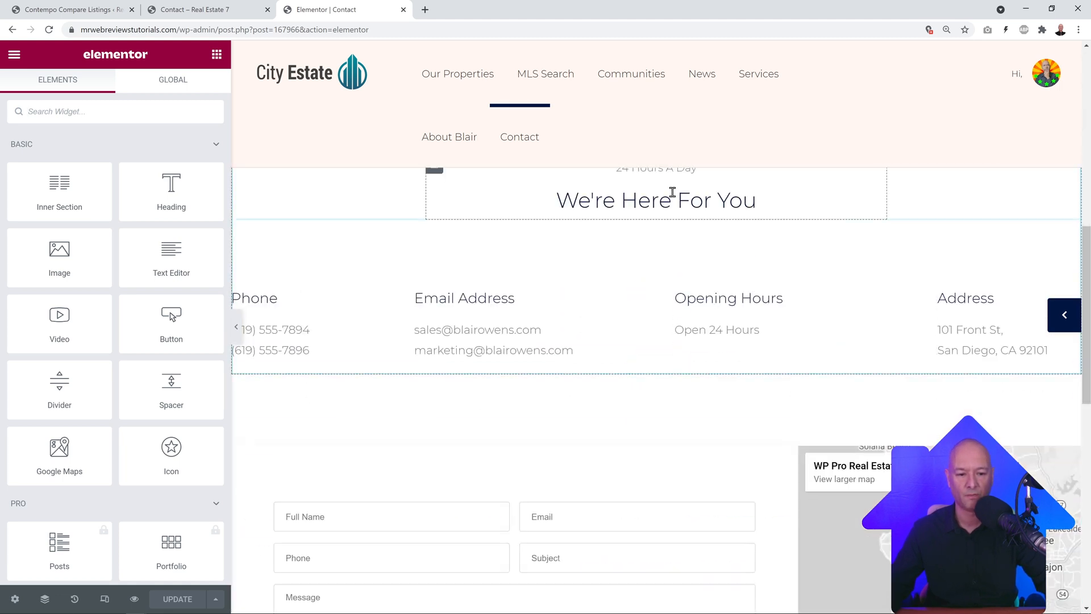
pyautogui.scroll(1, 673, 194)
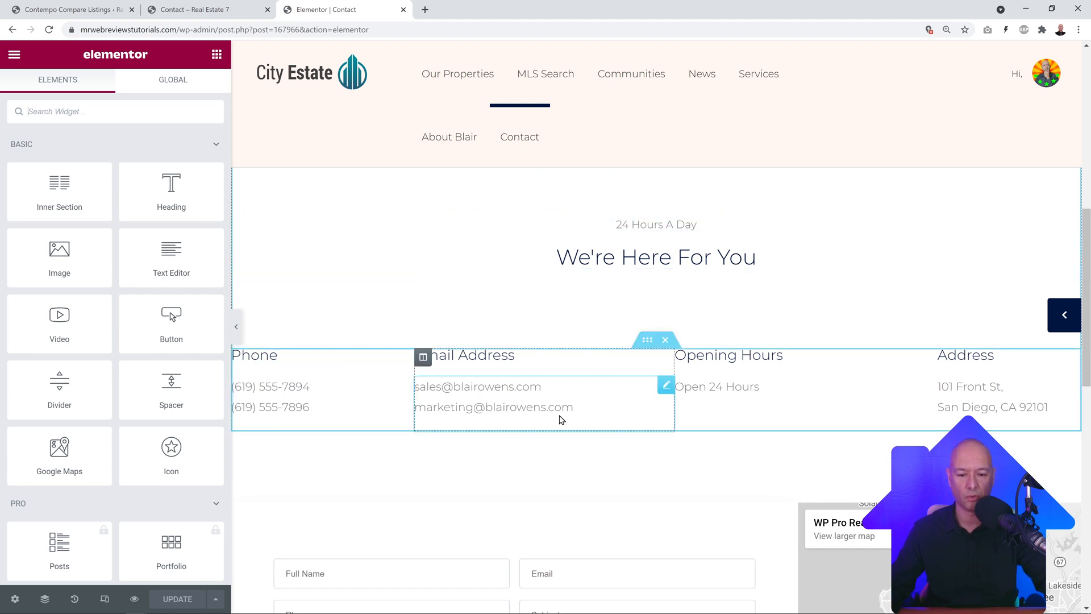
# Step: Replace both Email Address entries with addresses at the site's own domain and update the page
pyautogui.click(667, 386)
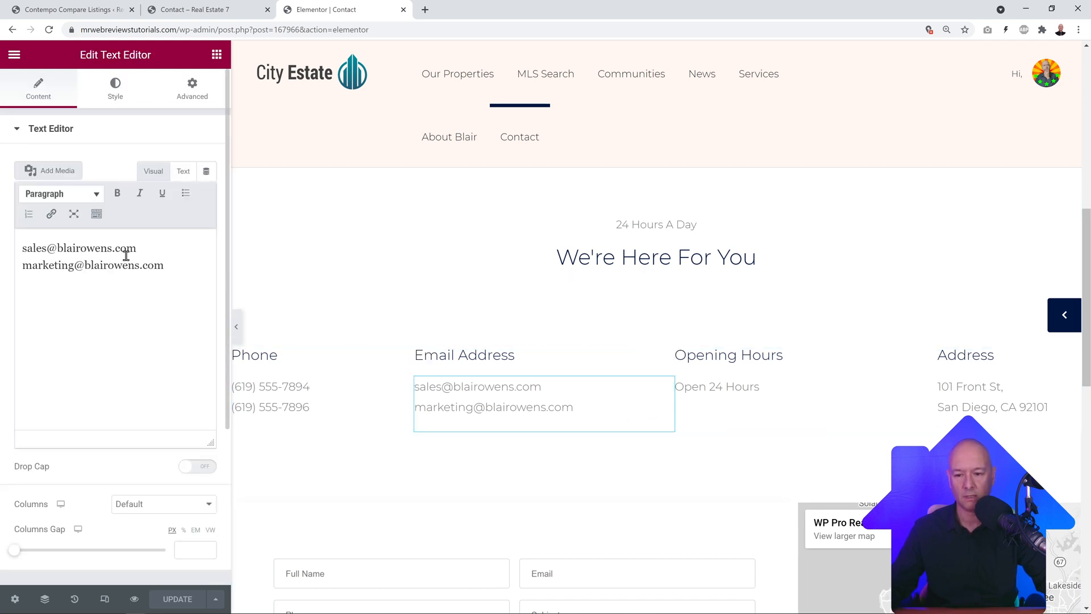
pyautogui.moveTo(112, 249); pyautogui.dragTo(27, 251)
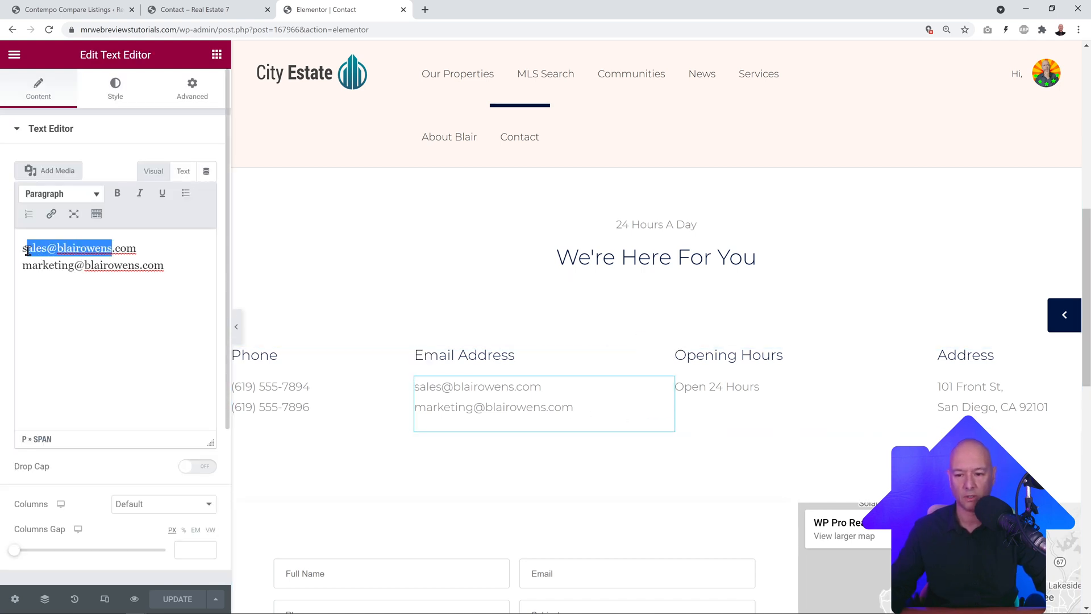
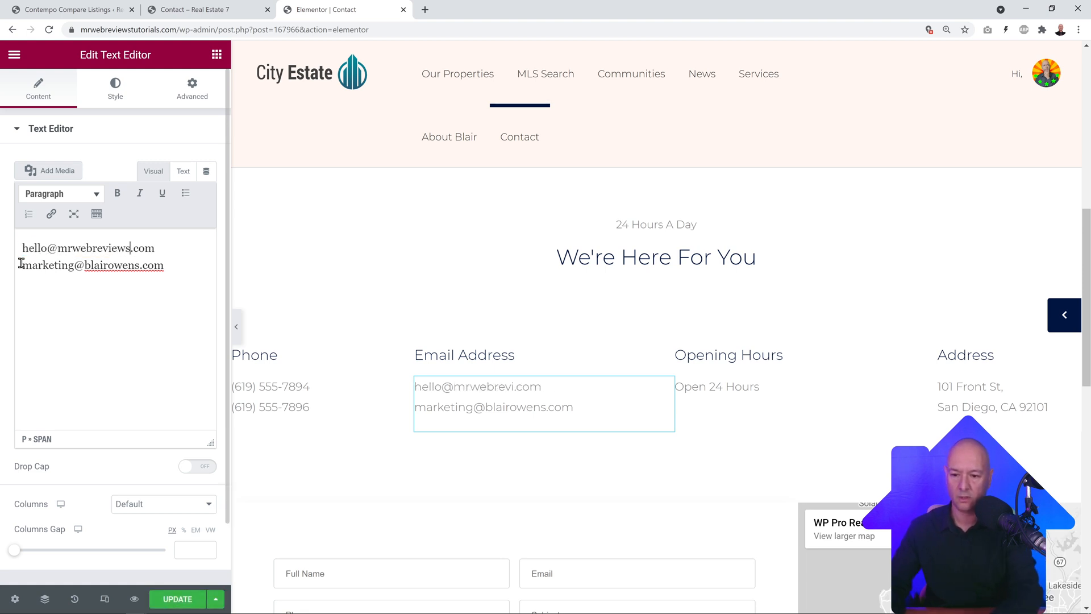
pyautogui.moveTo(74, 265); pyautogui.dragTo(24, 267)
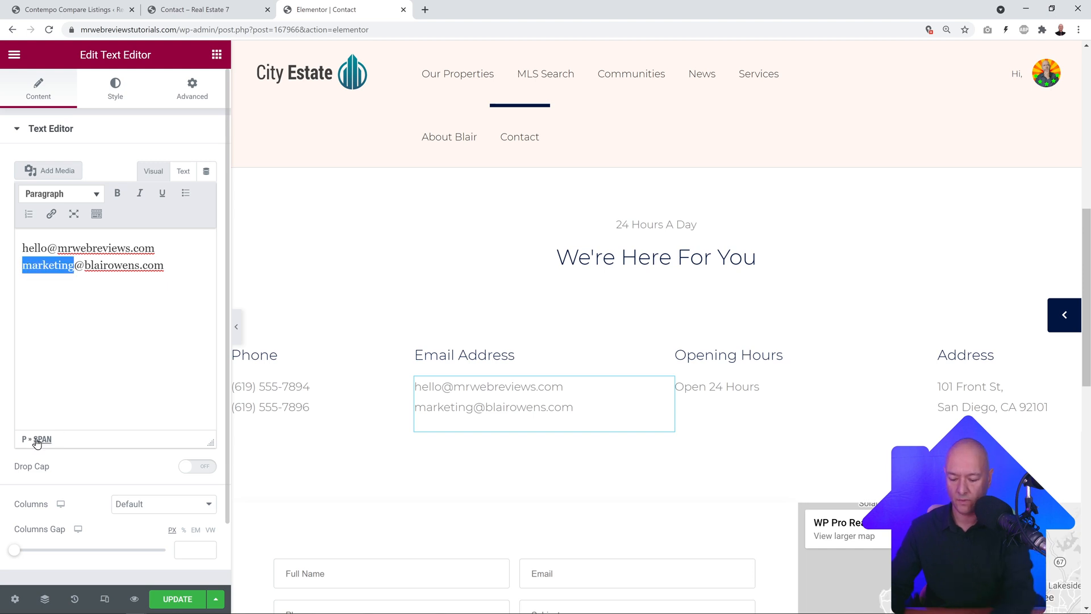
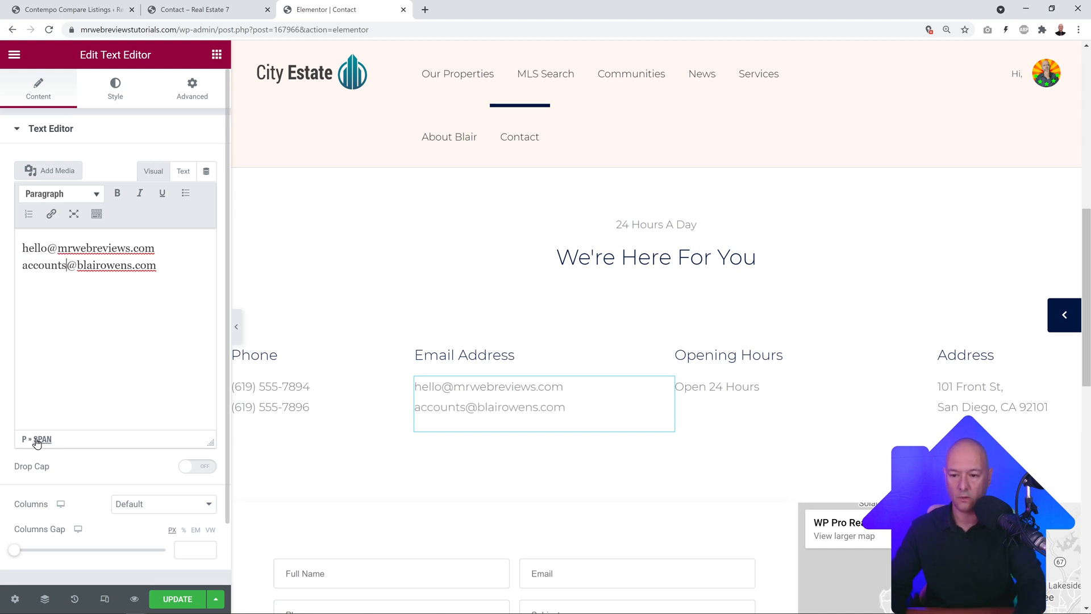
pyautogui.hotkey('shift', 'Right')
pyautogui.hotkey('shift', 'Right')
pyautogui.hotkey('shift', 'Right')
pyautogui.hotkey('shift', 'Right')
pyautogui.hotkey('shift', 'Right')
pyautogui.hotkey('shift', 'Right')
pyautogui.hotkey('shift', 'Right')
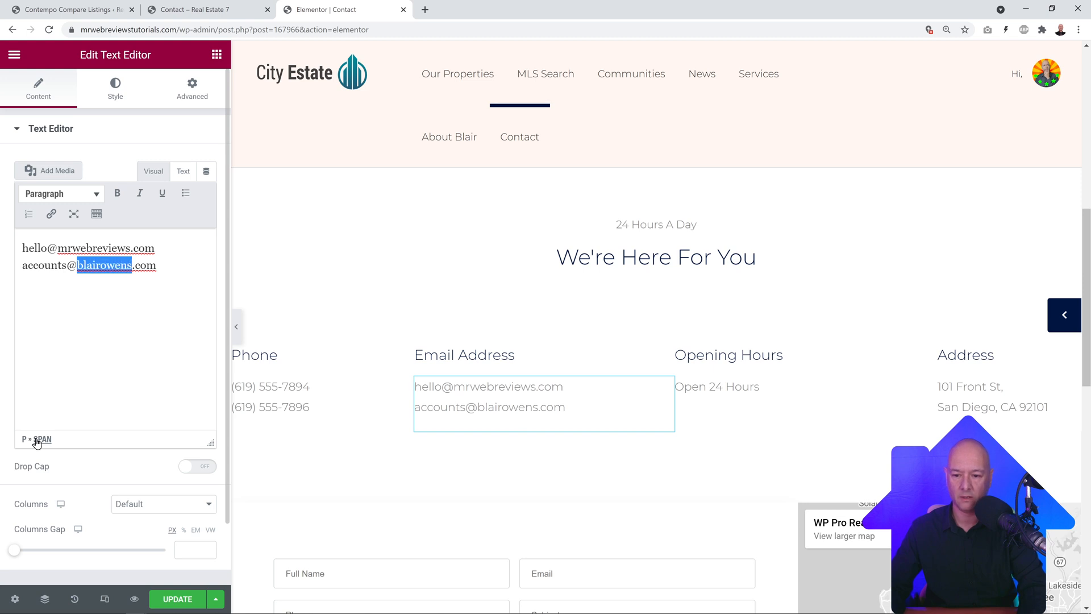
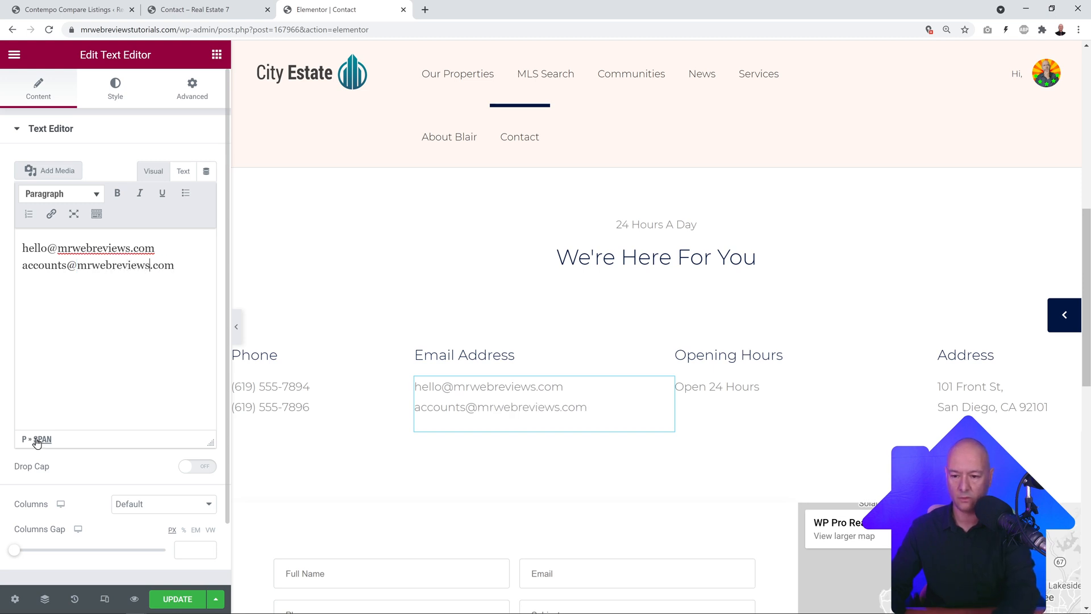
pyautogui.click(169, 592)
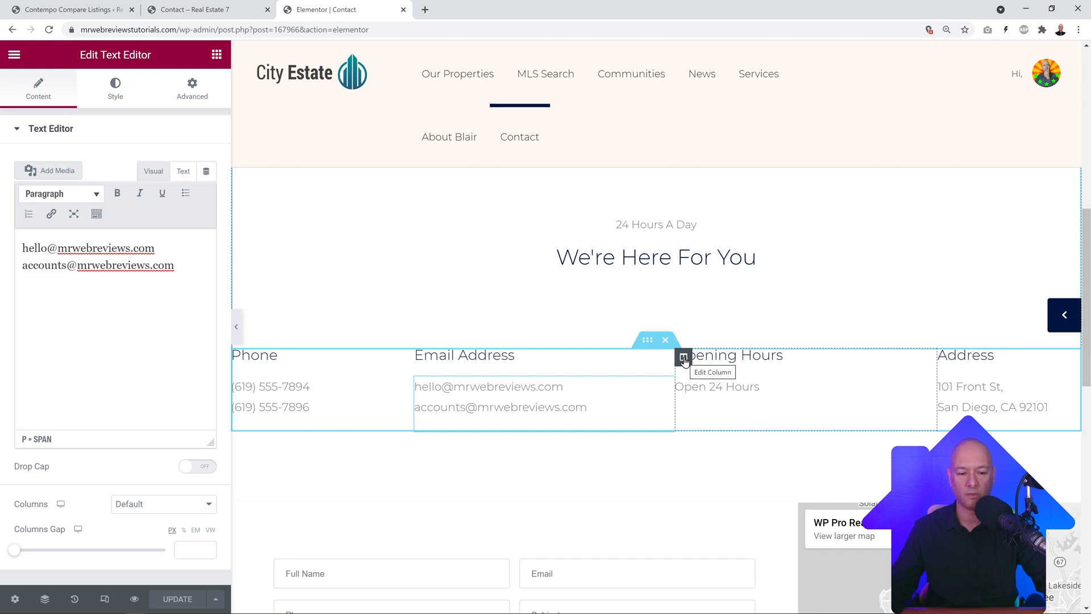
# Step: Delete the Opening Hours column, then restore it through History's previous Text Editor Edited entry
pyautogui.rightClick(685, 360)
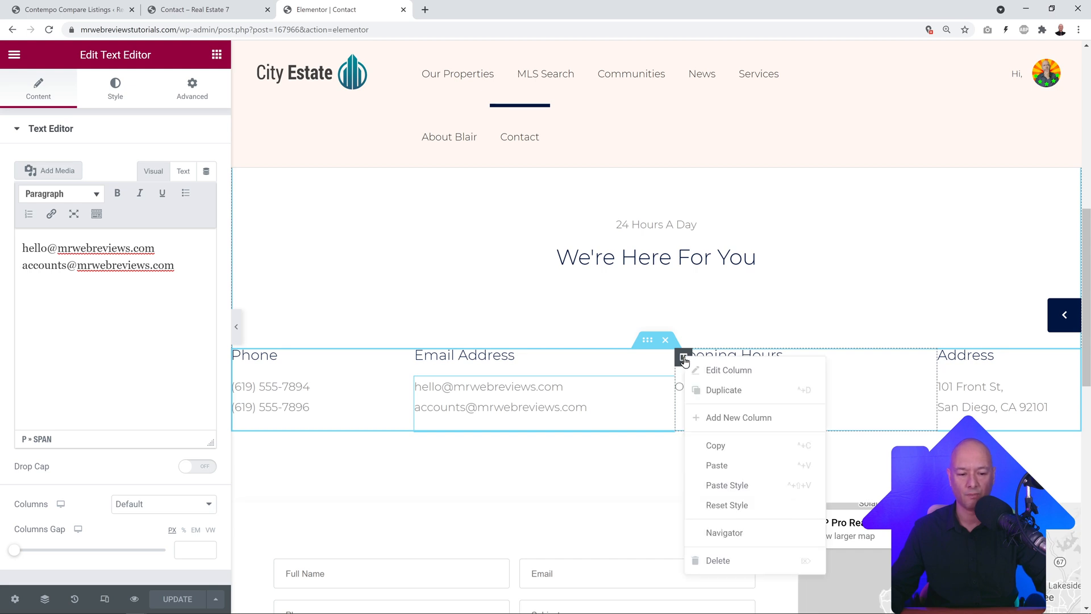
pyautogui.click(718, 560)
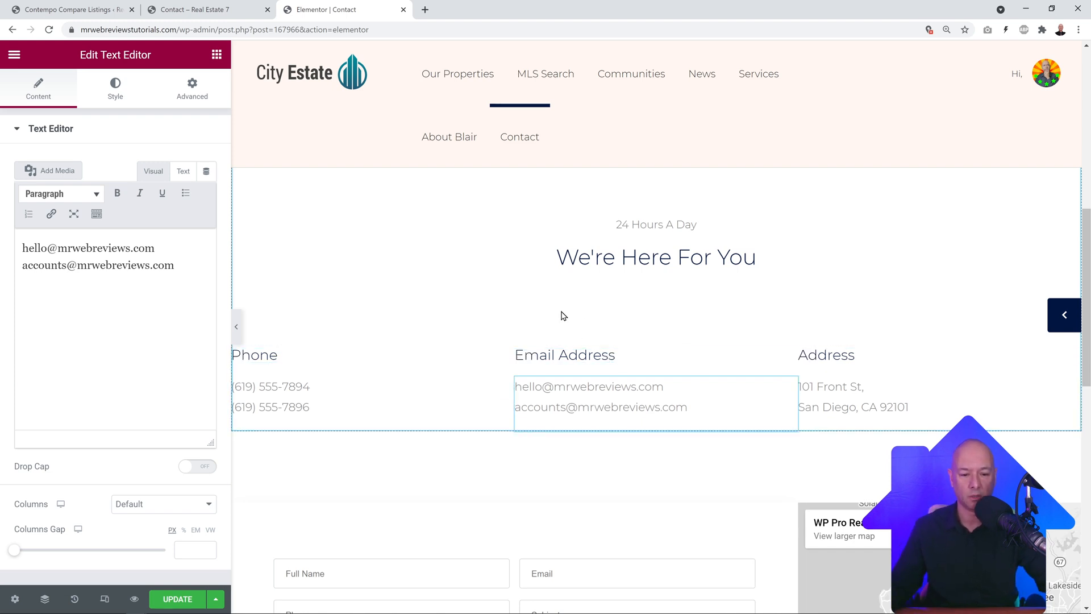
pyautogui.scroll(-2, 564, 316)
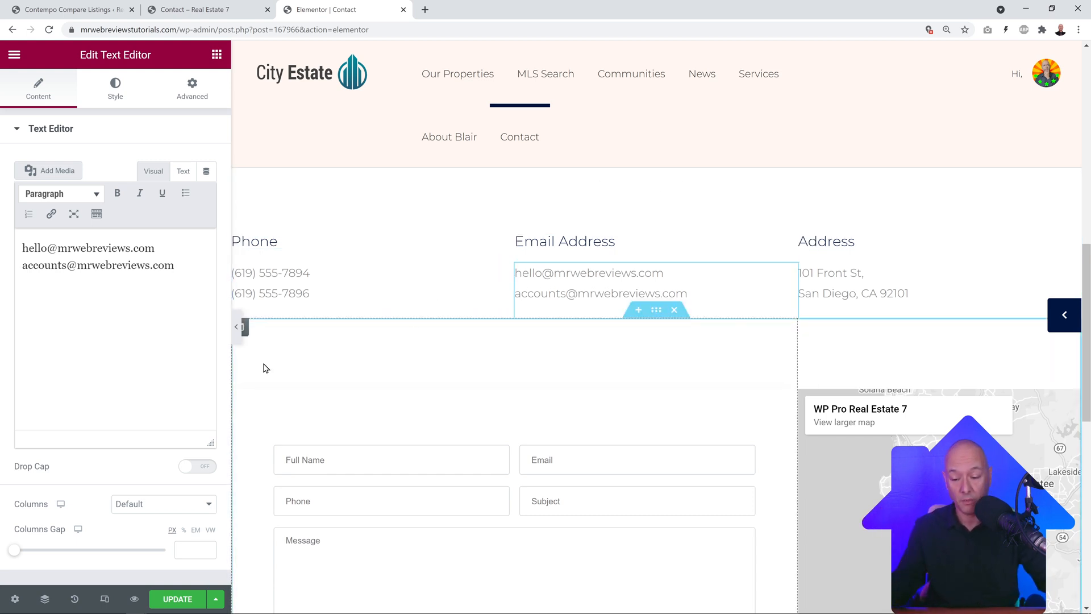
pyautogui.click(76, 600)
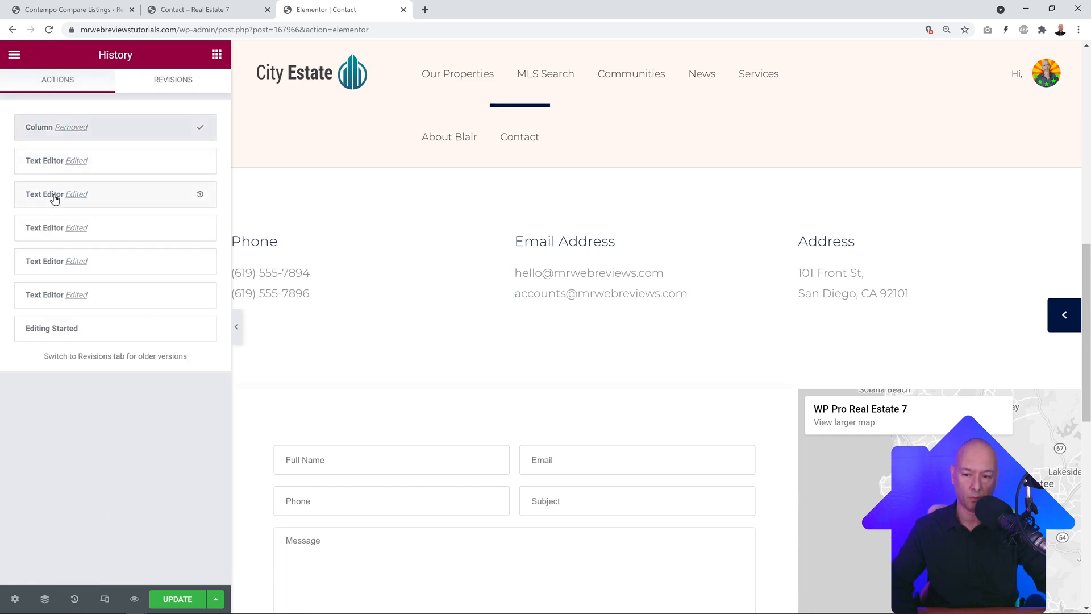
pyautogui.click(51, 164)
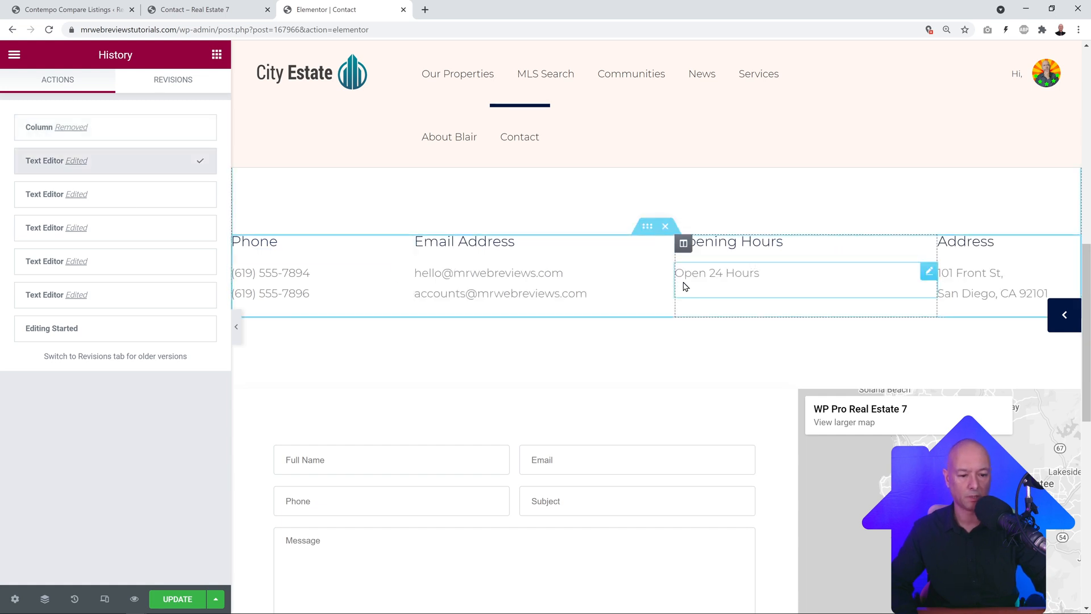
pyautogui.scroll(-4, 660, 301)
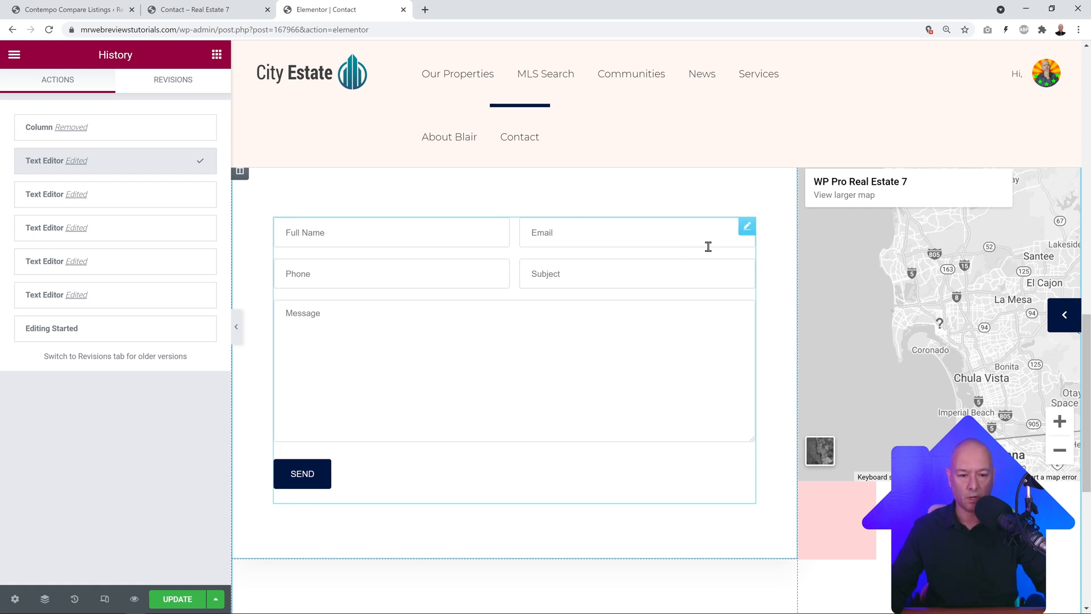
# Step: Select the page's contact form shortcode, then open the Contact Form 7 forms list
pyautogui.click(748, 227)
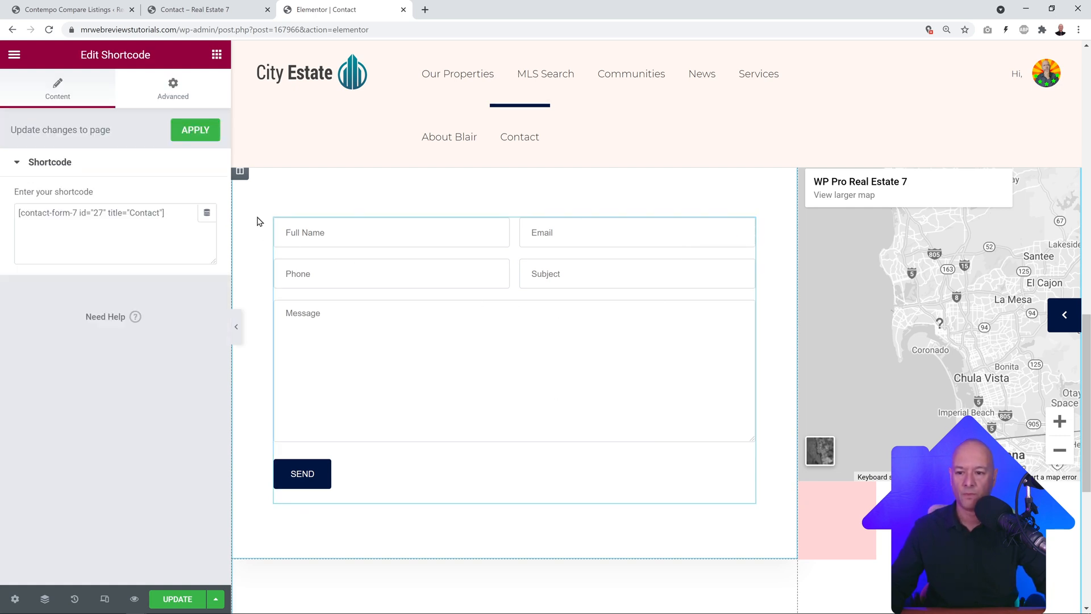
pyautogui.moveTo(182, 215); pyautogui.dragTo(38, 214)
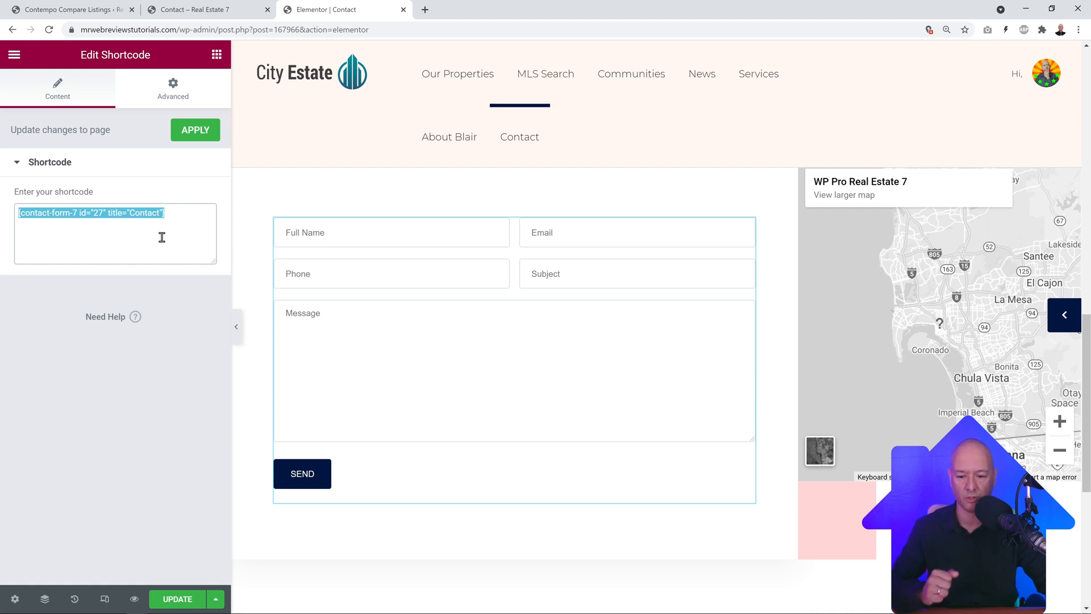
pyautogui.click(85, 10)
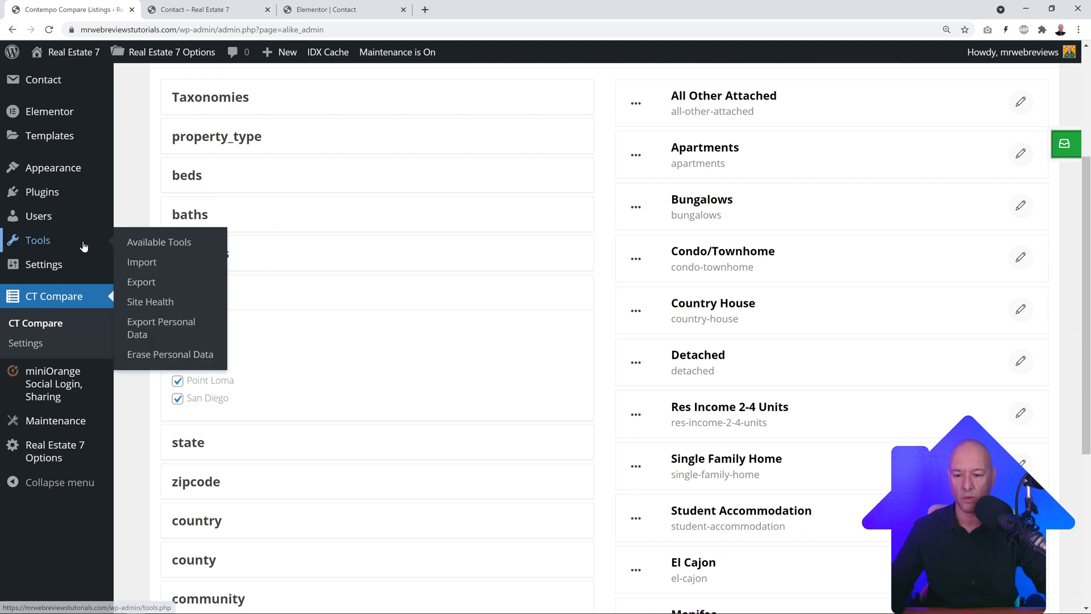
pyautogui.scroll(4, 83, 244)
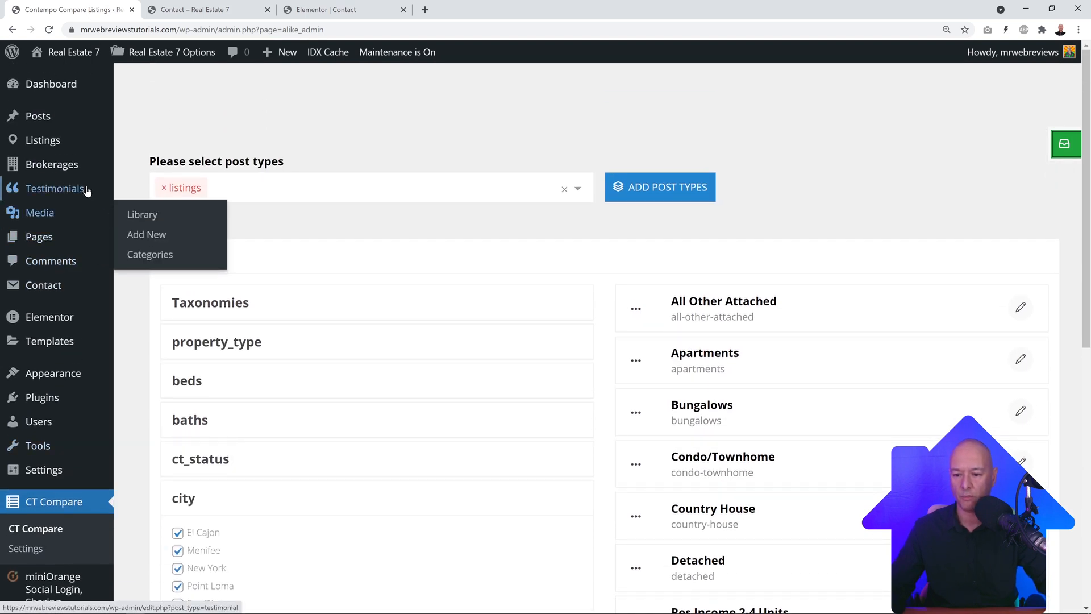
pyautogui.moveTo(91, 196)
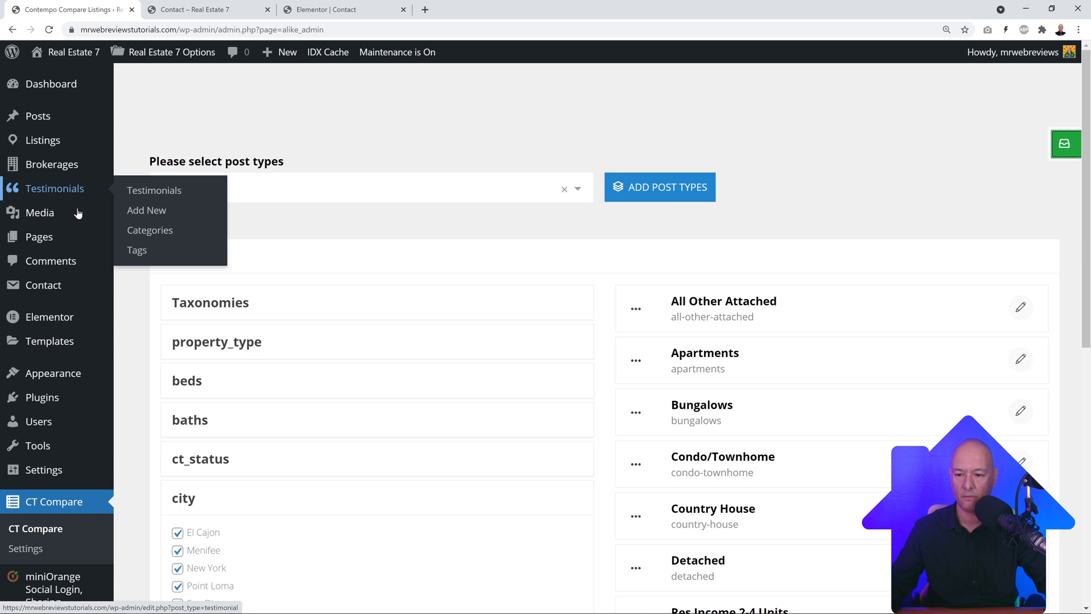
pyautogui.moveTo(54, 291)
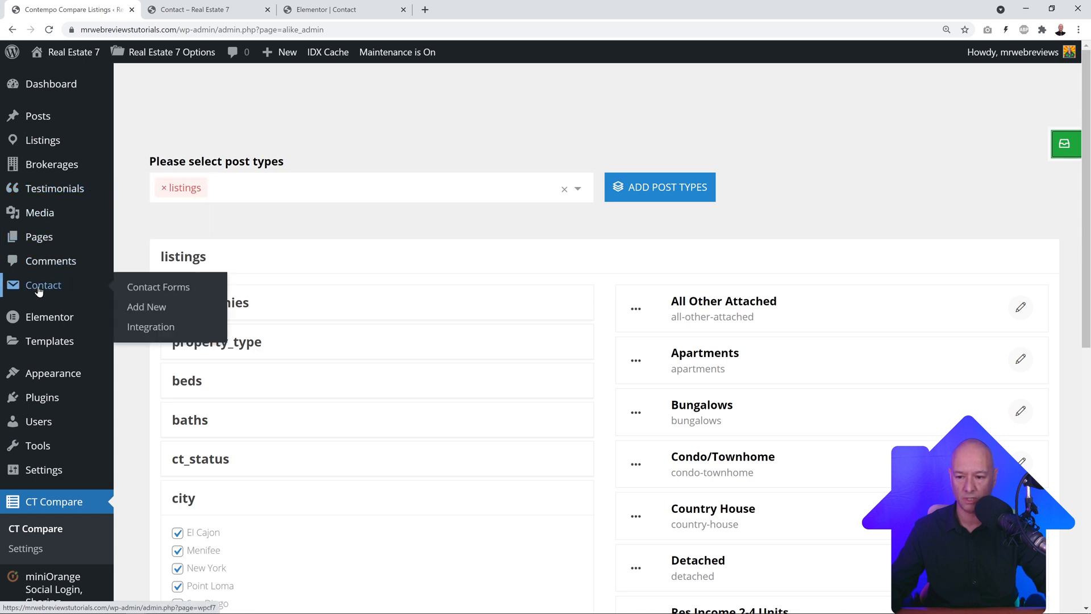
pyautogui.click(39, 290)
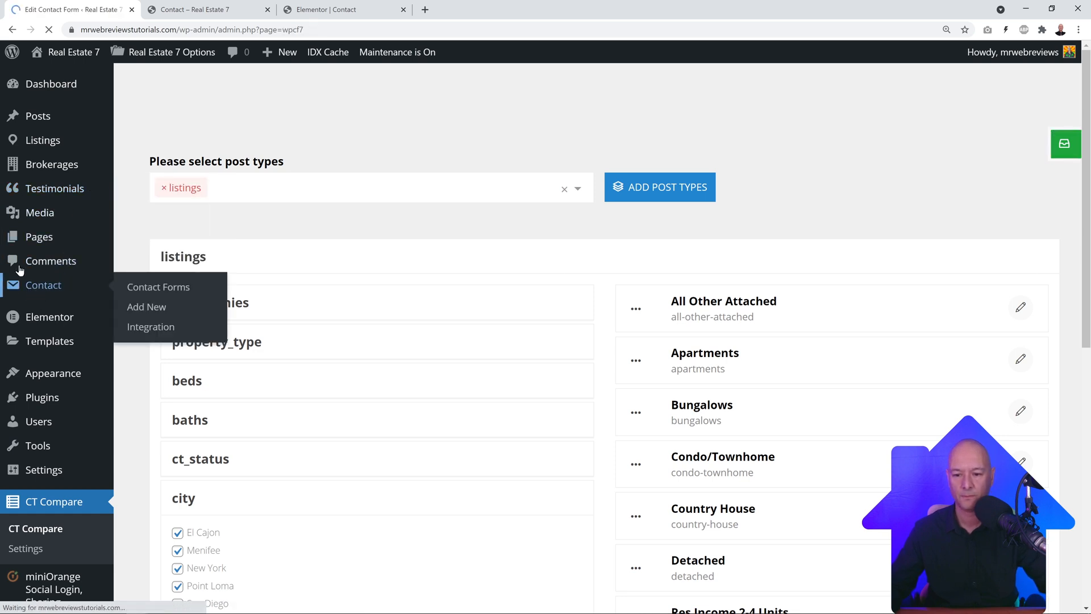
pyautogui.scroll(-3, 497, 312)
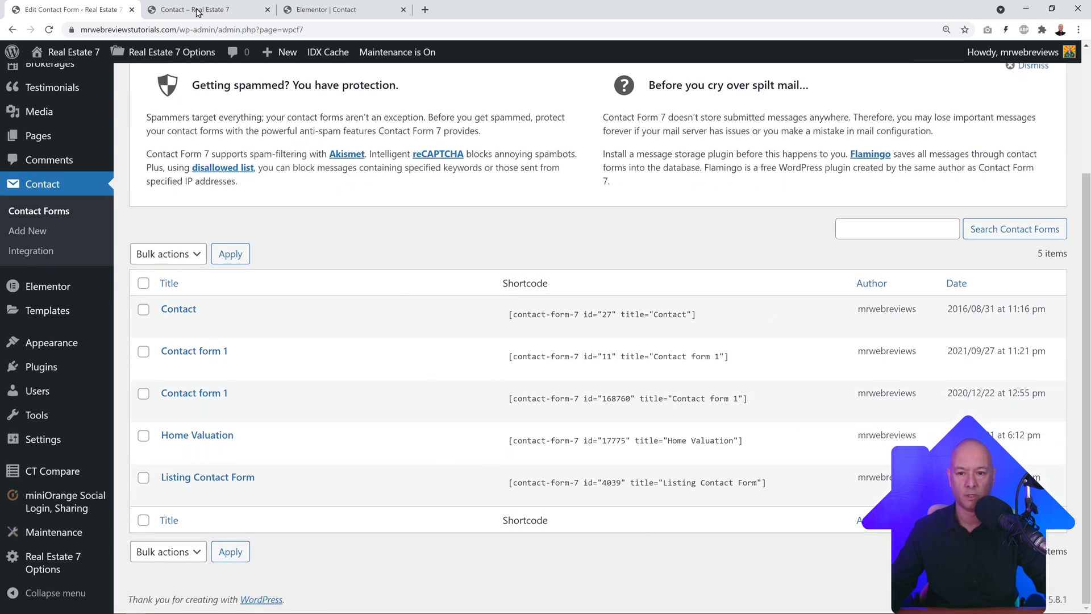
# Step: Confirm the Contact form's shortcode id 27 matches the Elementor page's shortcode widget
pyautogui.click(339, 14)
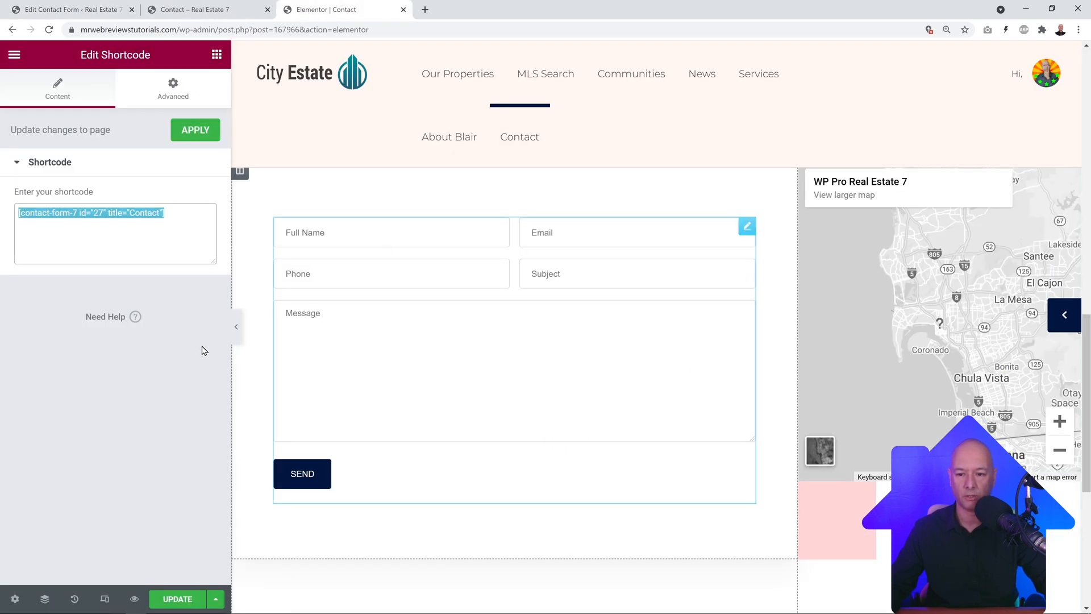
pyautogui.click(147, 219)
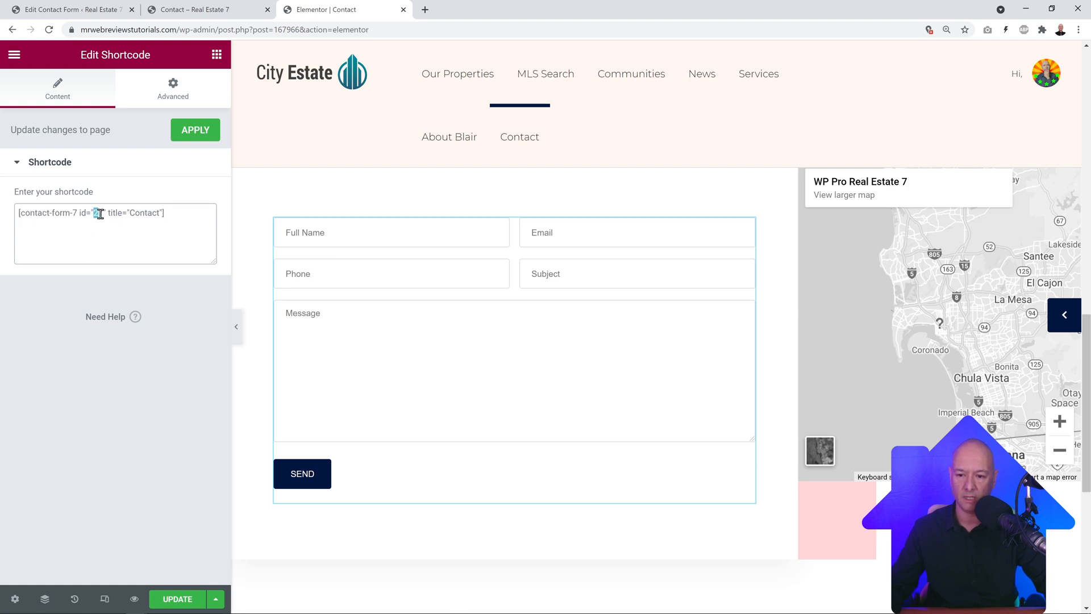
pyautogui.click(91, 7)
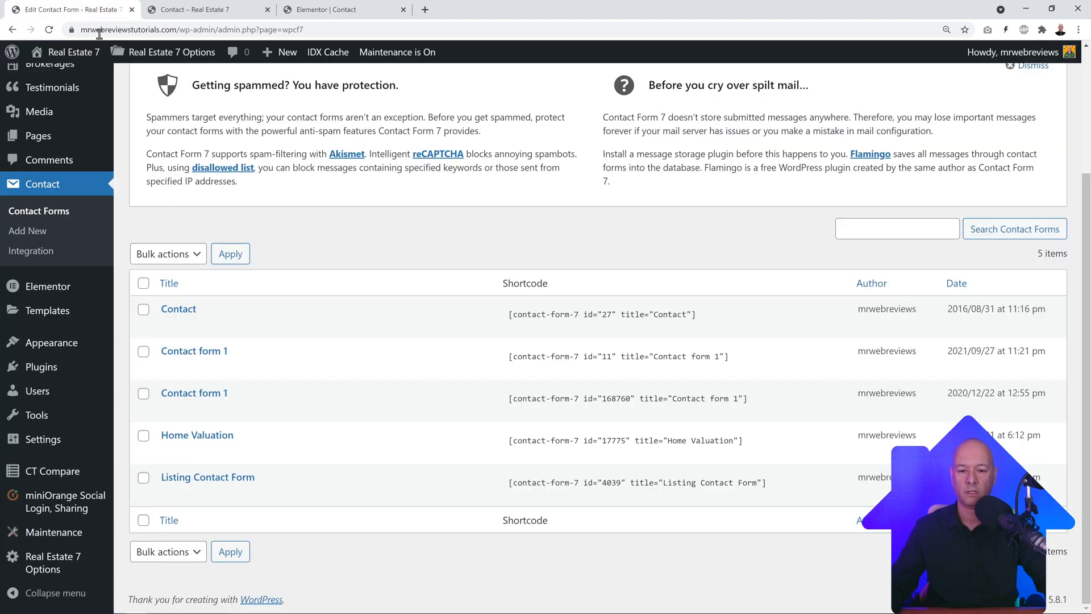
pyautogui.click(607, 316)
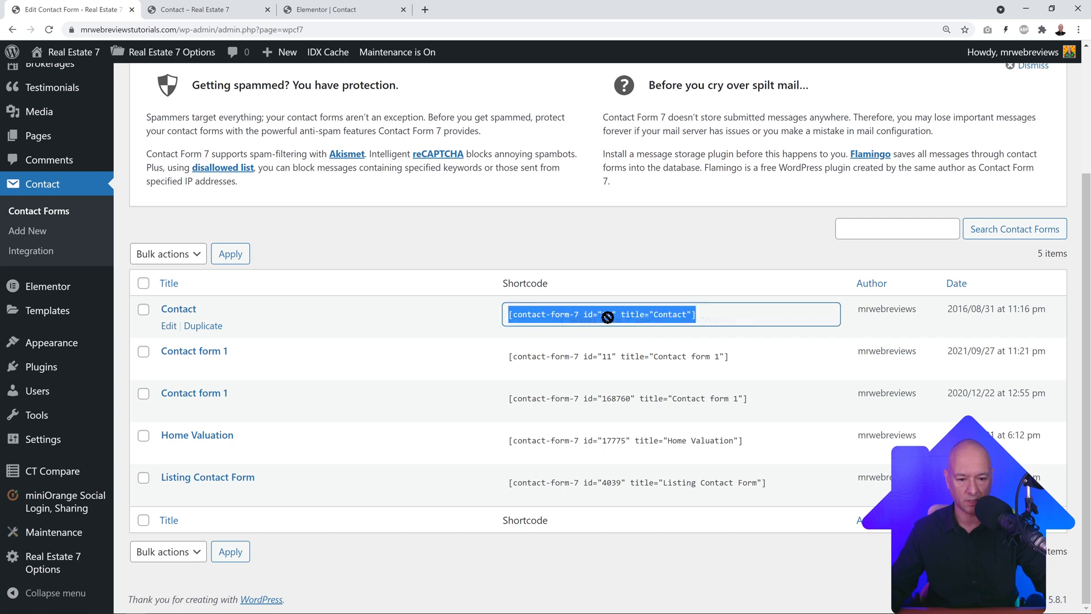
pyautogui.click(579, 251)
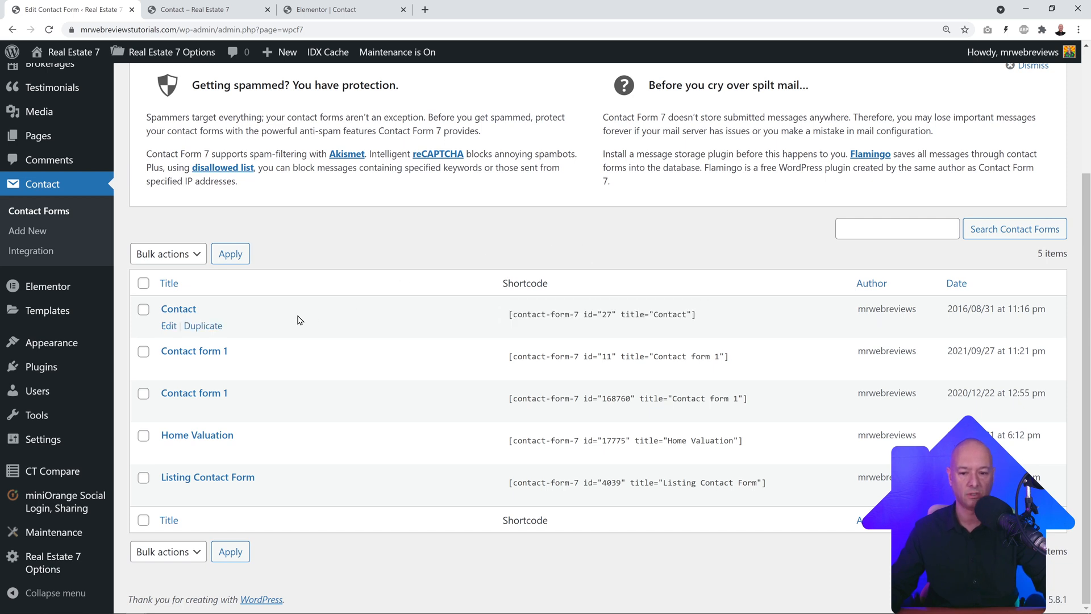
# Step: Open the Contact form for editing and compare its shortcode with the Elementor page
pyautogui.click(188, 310)
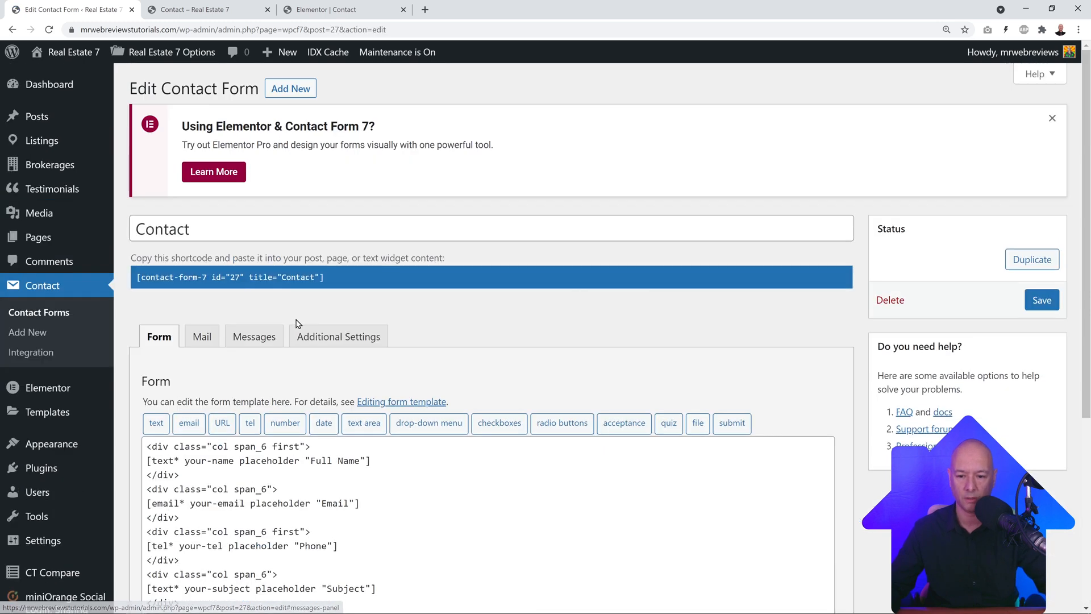
pyautogui.scroll(-3, 637, 278)
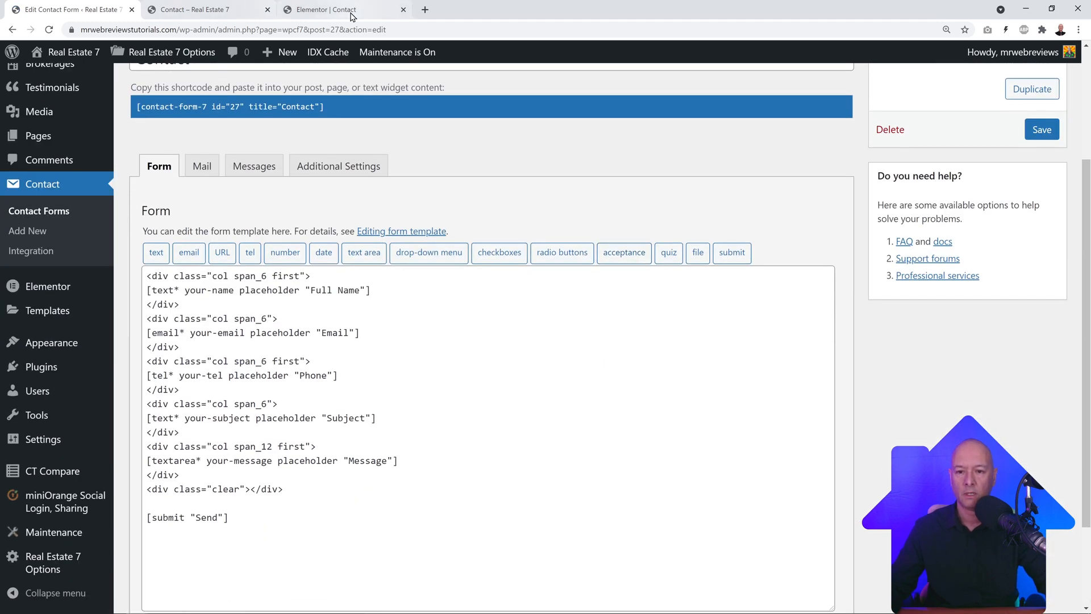
pyautogui.click(352, 11)
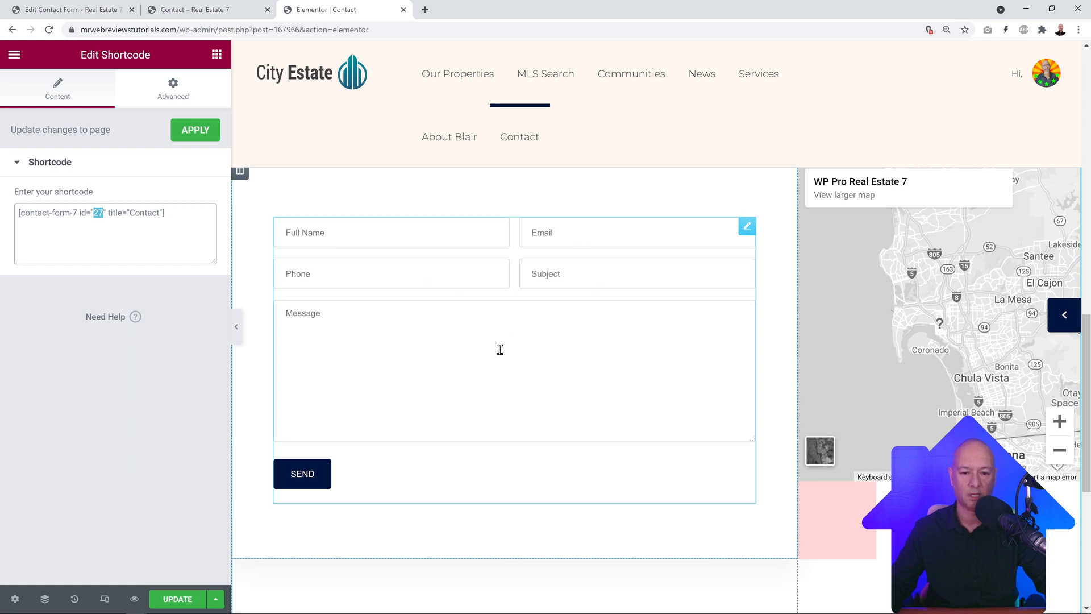
pyautogui.hotkey('ctrl', '1')
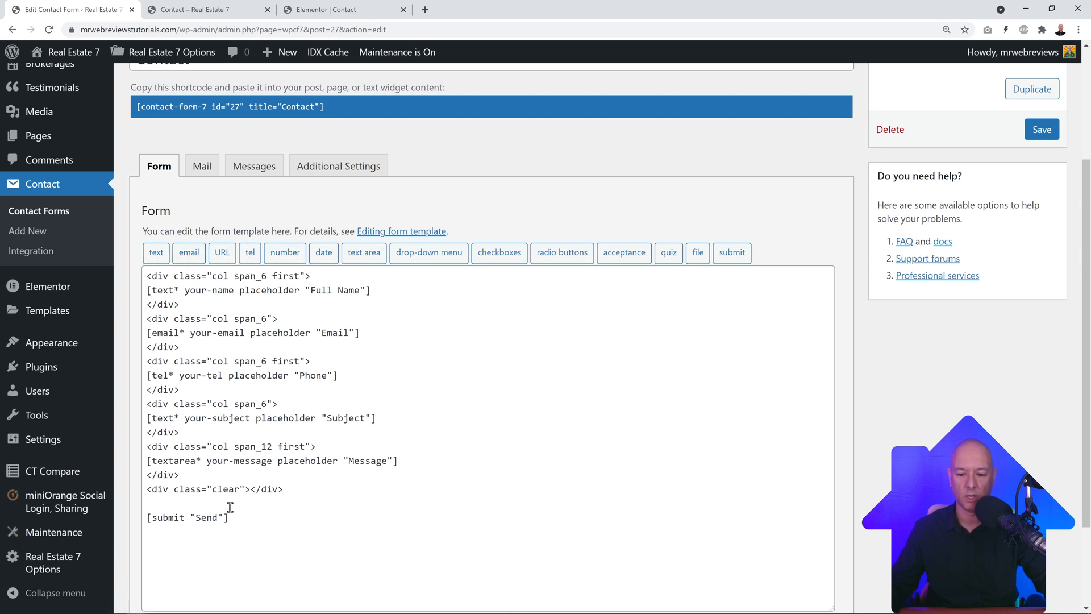
# Step: Above the Send line, open the number field tag generator, then close it without inserting
pyautogui.click(207, 505)
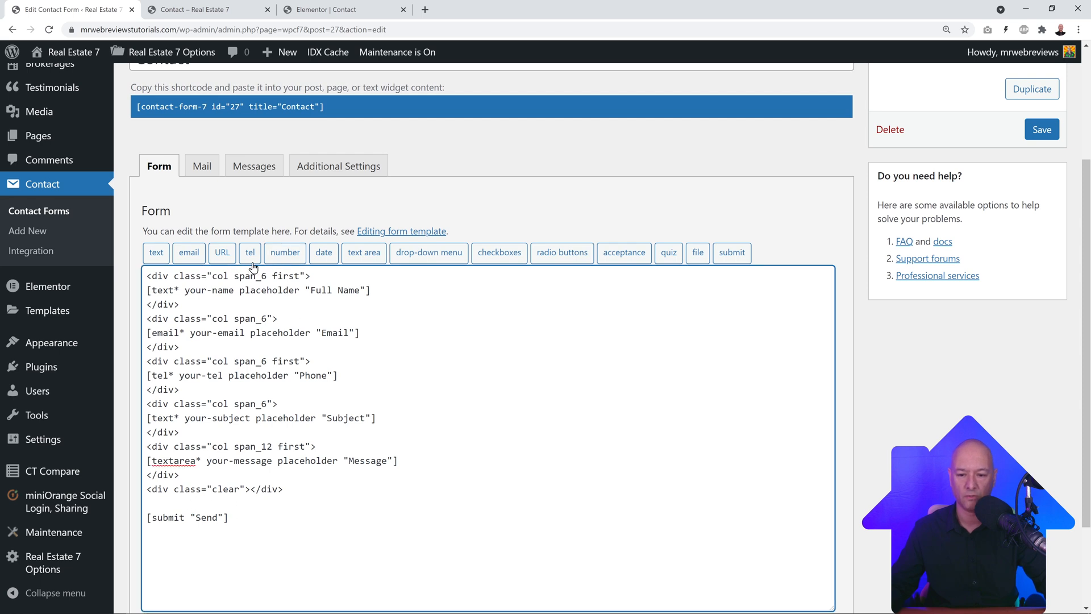
pyautogui.click(286, 256)
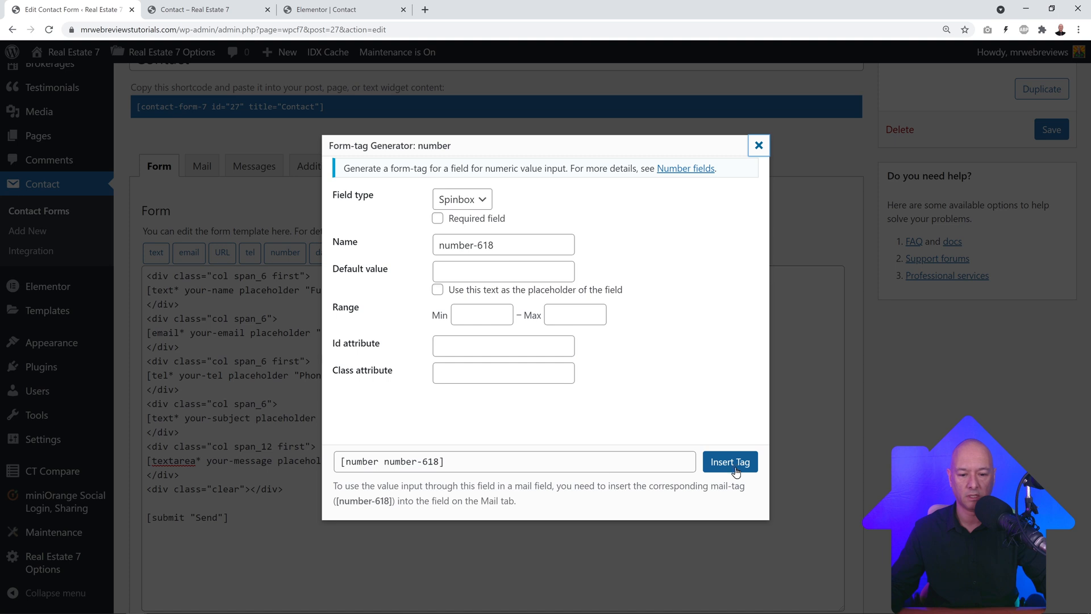
pyautogui.click(758, 147)
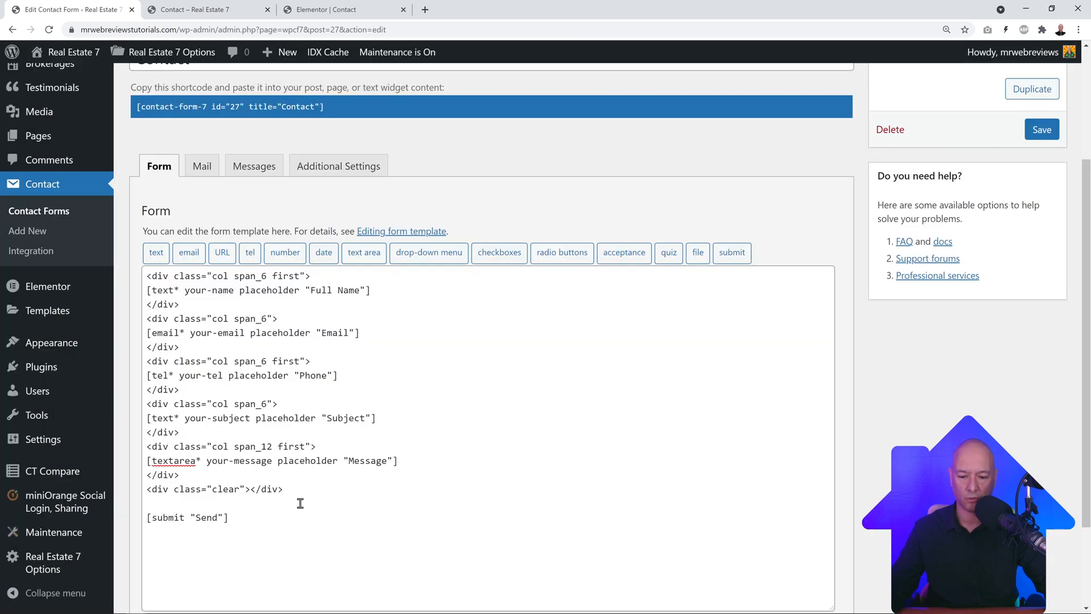
# Step: In the Mail tab, replace the Cloudways host domain in the From address with mrwebreviewstutorials.com
pyautogui.click(205, 173)
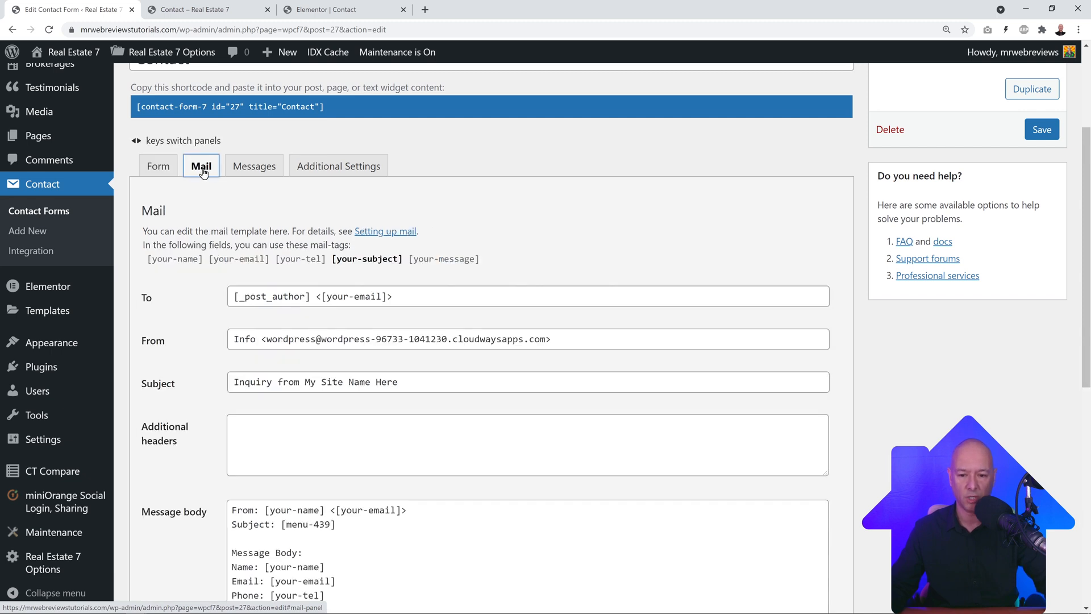
pyautogui.scroll(-1, 632, 246)
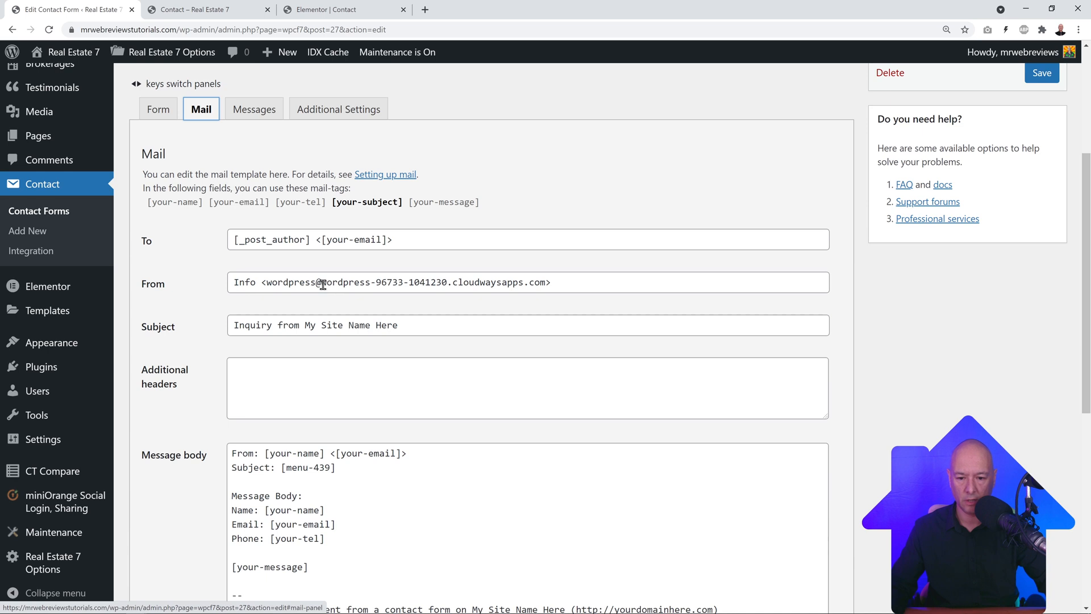
pyautogui.moveTo(322, 284); pyautogui.dragTo(544, 281)
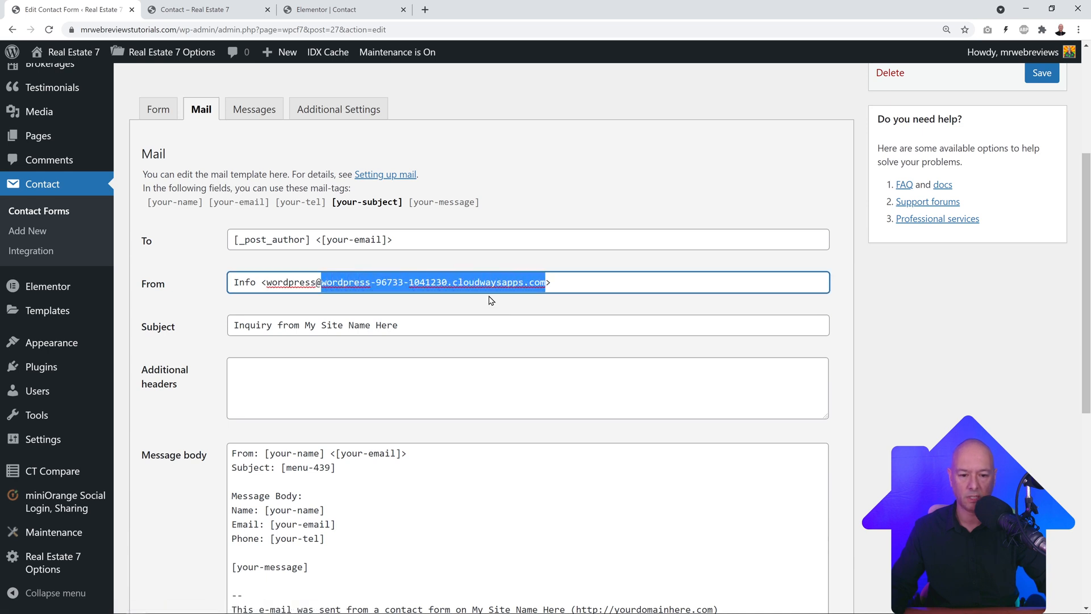
pyautogui.click(163, 30)
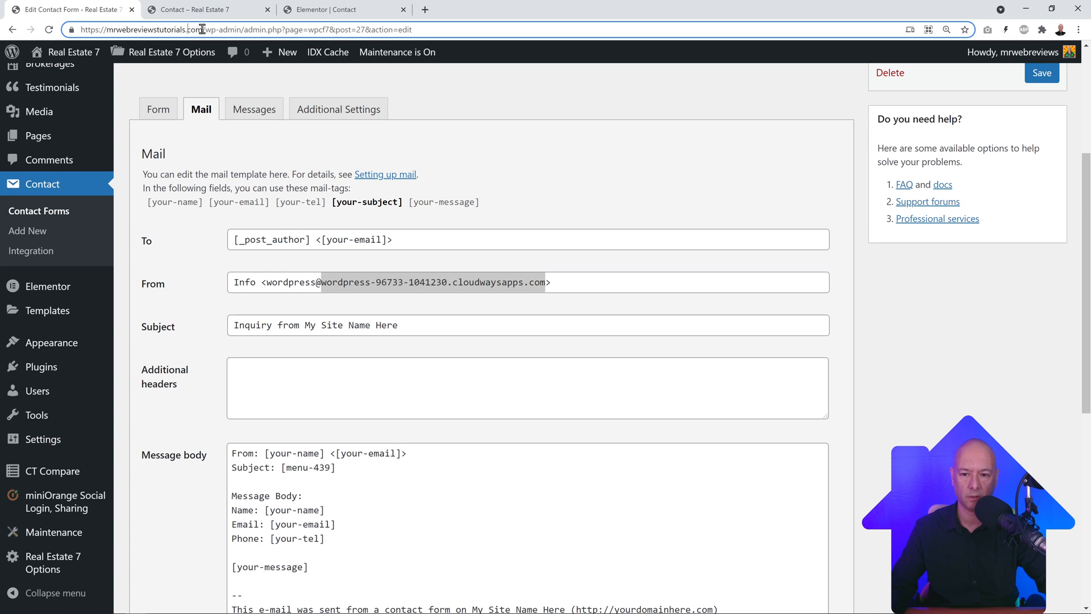
pyautogui.moveTo(202, 30); pyautogui.dragTo(106, 30)
pyautogui.hotkey('ctrl', 'c')
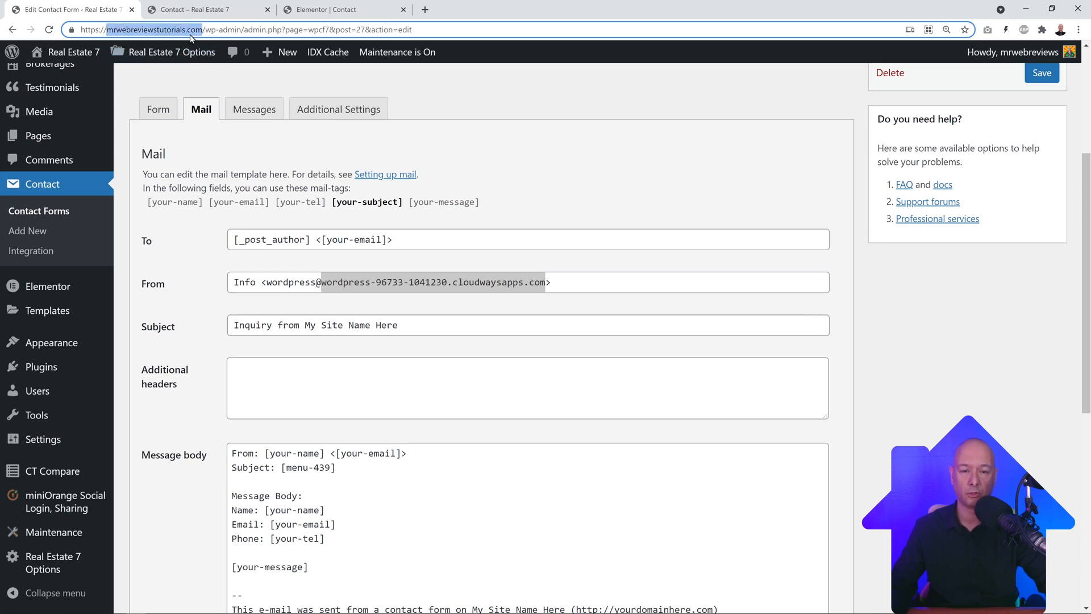
pyautogui.click(387, 282)
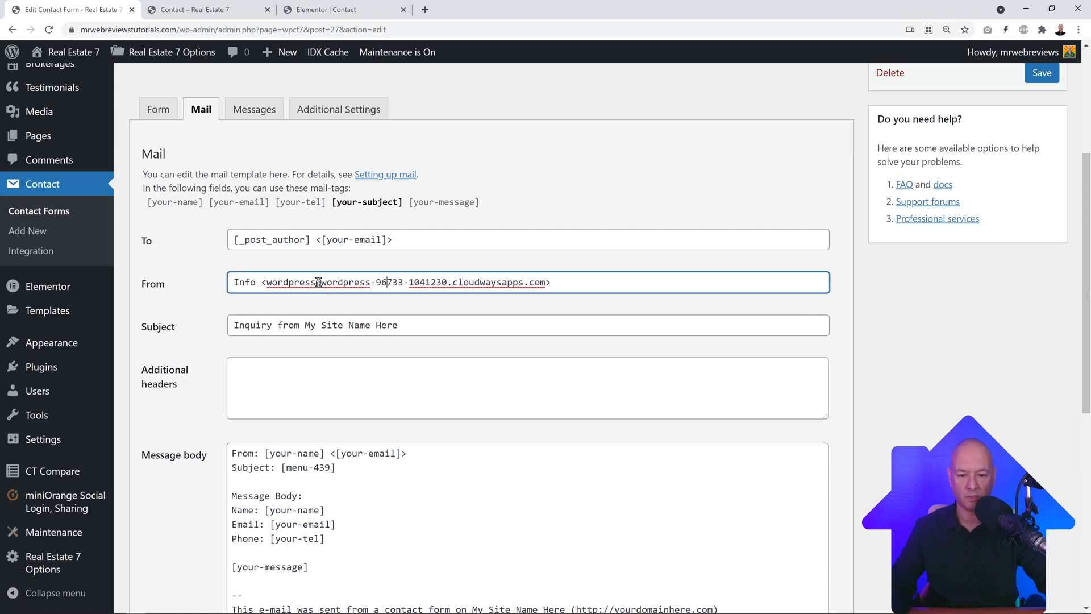
pyautogui.moveTo(320, 283); pyautogui.dragTo(538, 282)
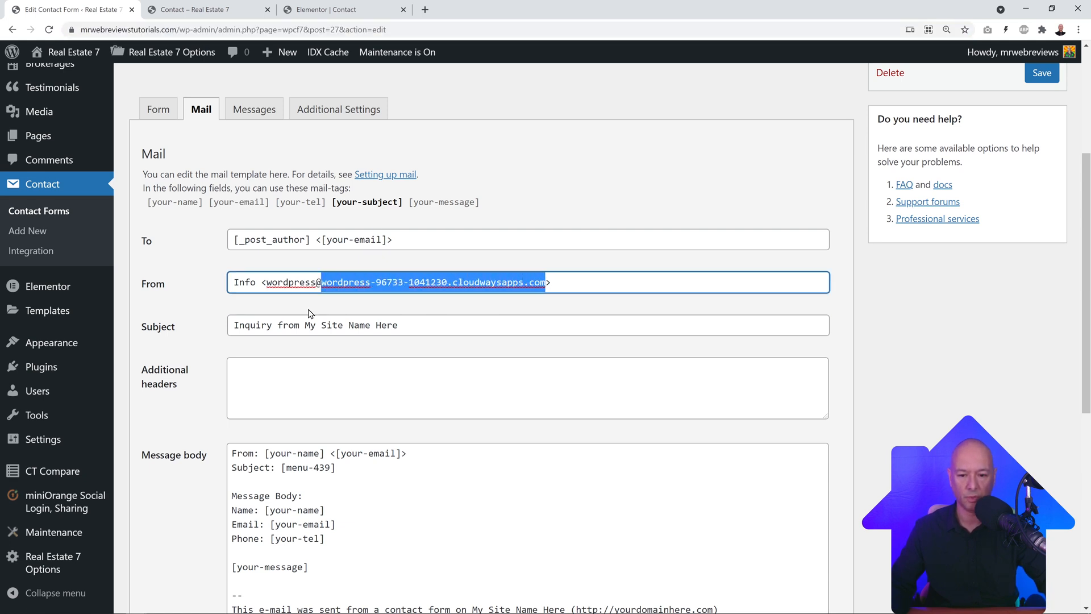
pyautogui.hotkey('ctrl', 'v')
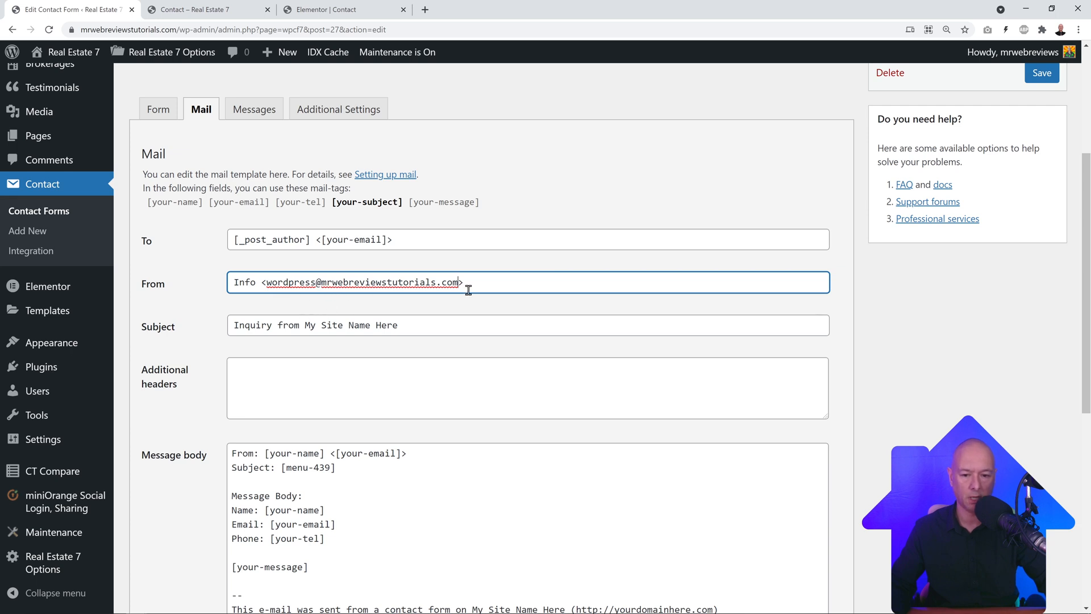
pyautogui.click(271, 239)
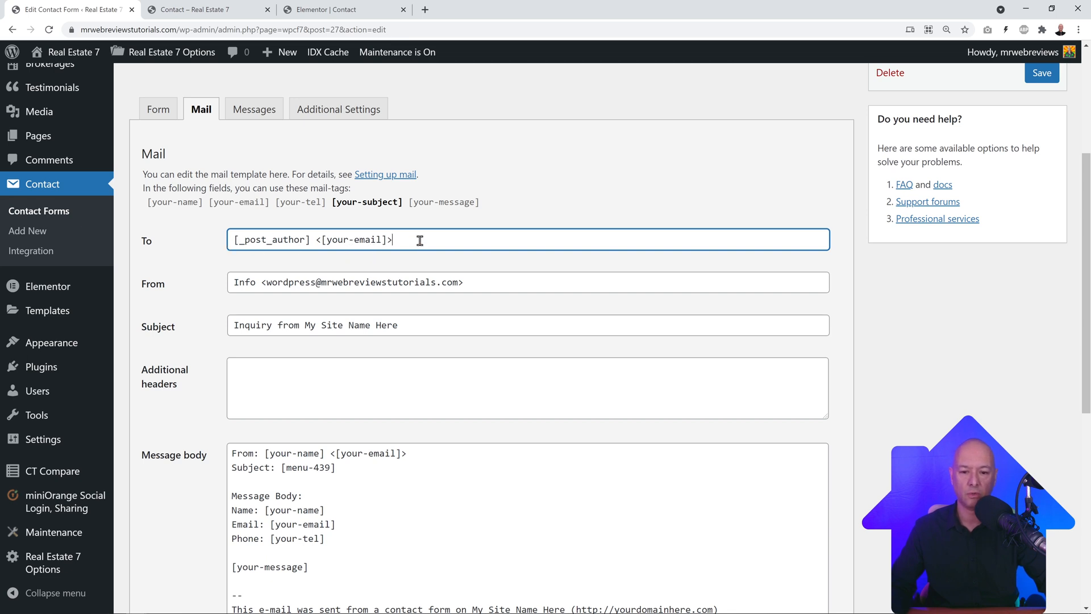
# Step: Replace the mail recipient with the site's own contact e-mail address
pyautogui.moveTo(420, 241); pyautogui.dragTo(228, 248)
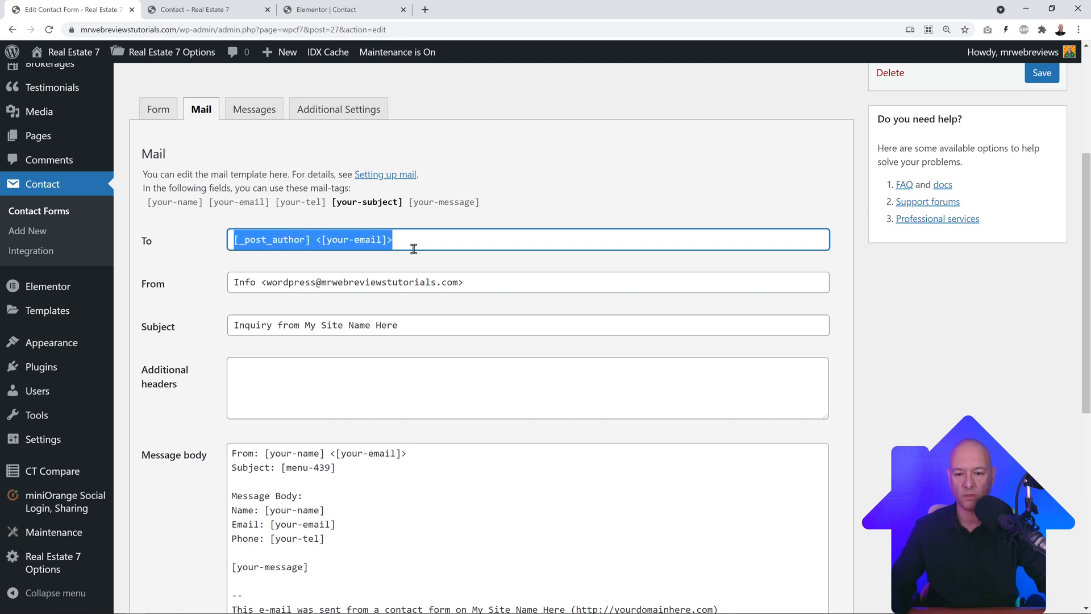
pyautogui.press('BackSpace')
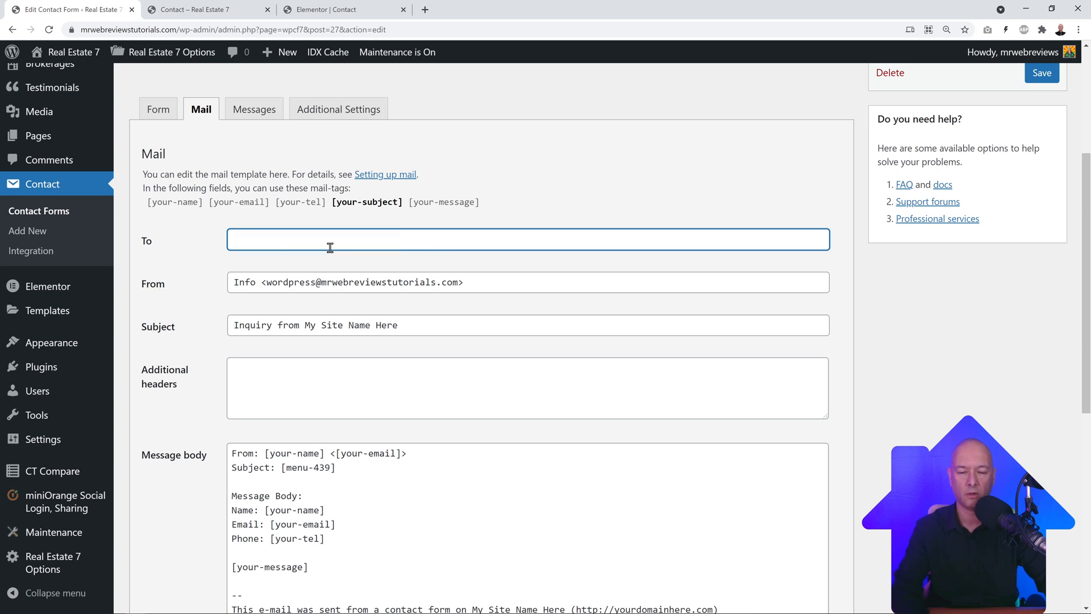
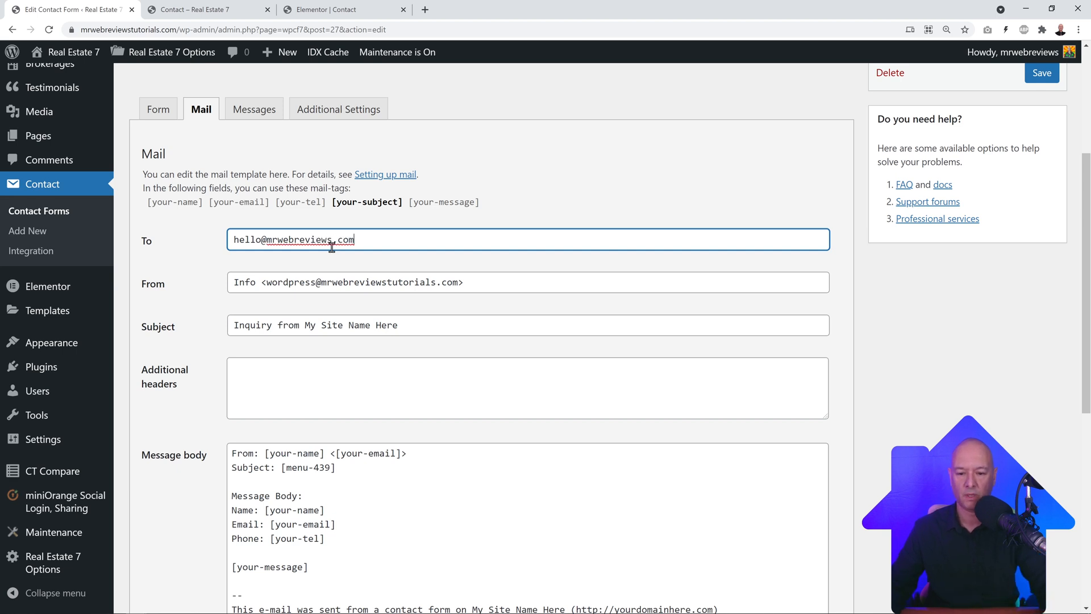
pyautogui.click(184, 315)
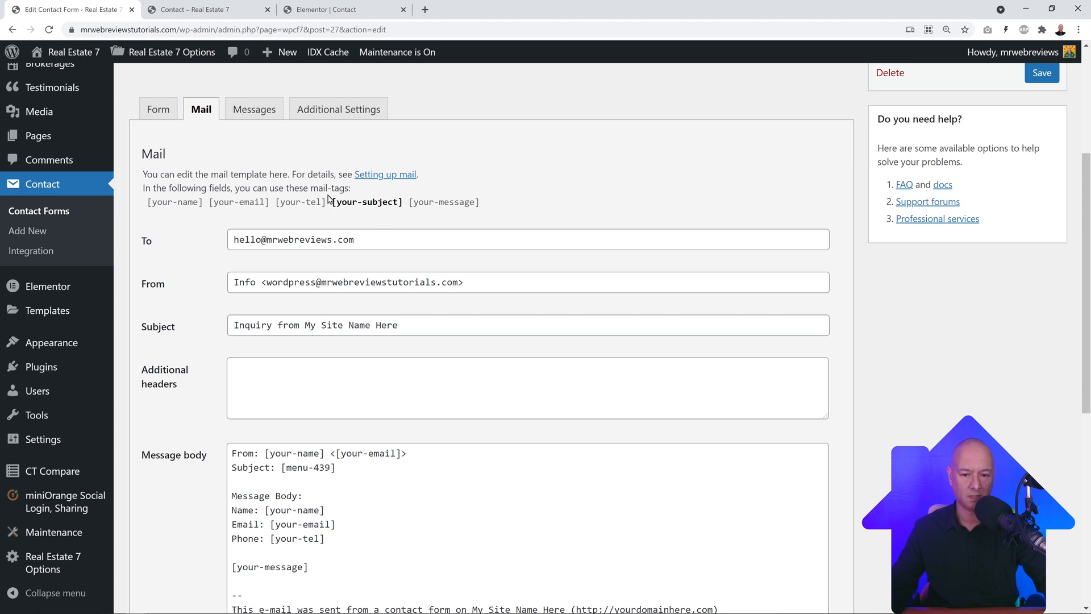
# Step: Change the mail subject to 'Inquiry from the website | [your-subject]'
pyautogui.scroll(-2, 449, 554)
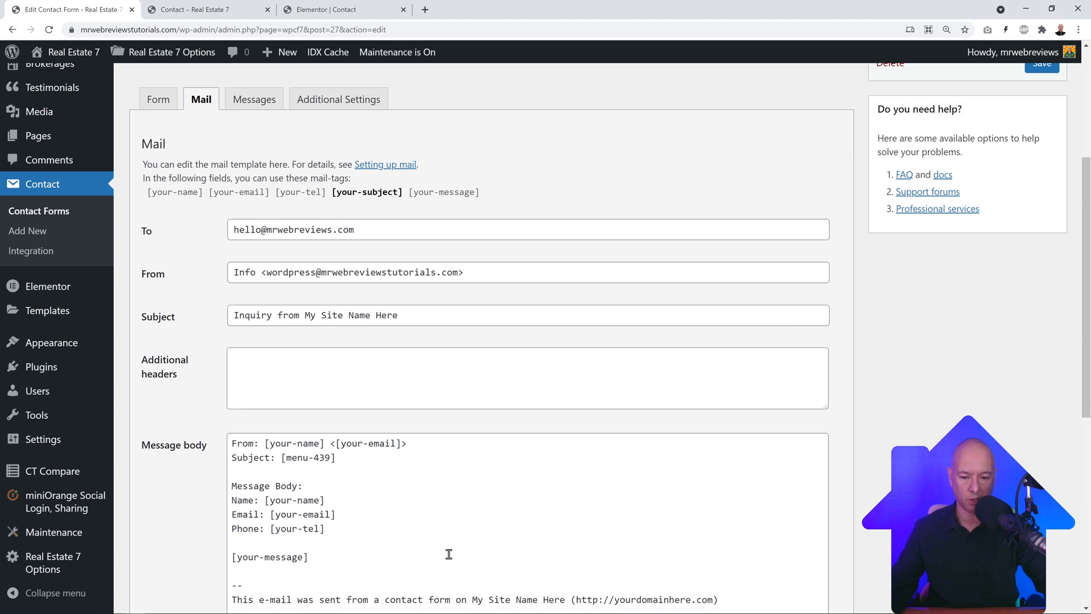
pyautogui.scroll(3, 448, 557)
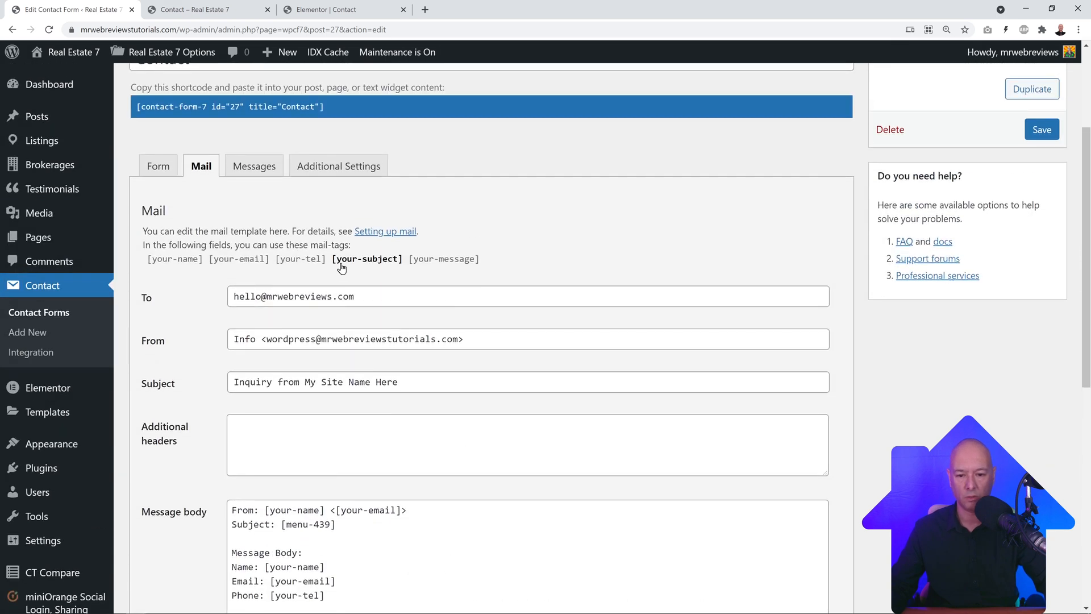
pyautogui.moveTo(334, 264); pyautogui.dragTo(401, 264)
pyautogui.click(435, 389)
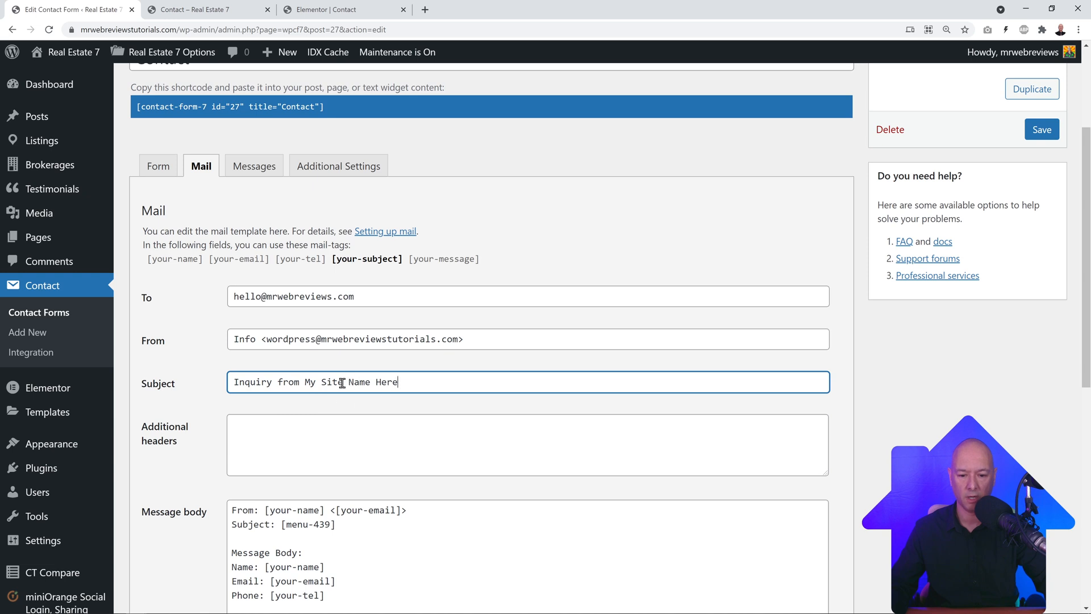
pyautogui.moveTo(309, 382); pyautogui.dragTo(484, 384)
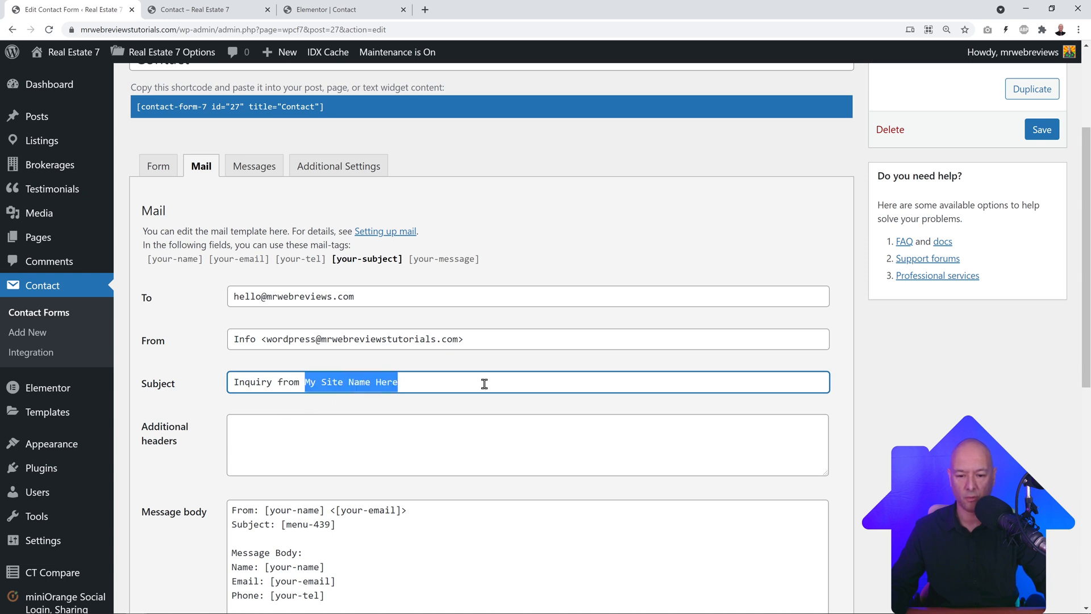
pyautogui.write('the website')
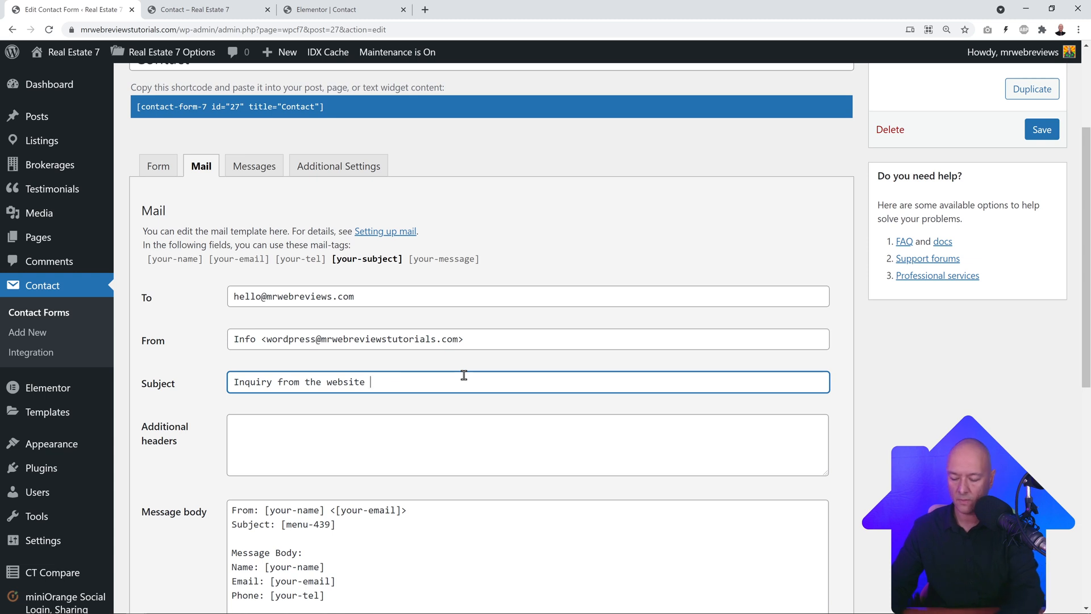
pyautogui.write(' |')
pyautogui.write('[your-subject]')
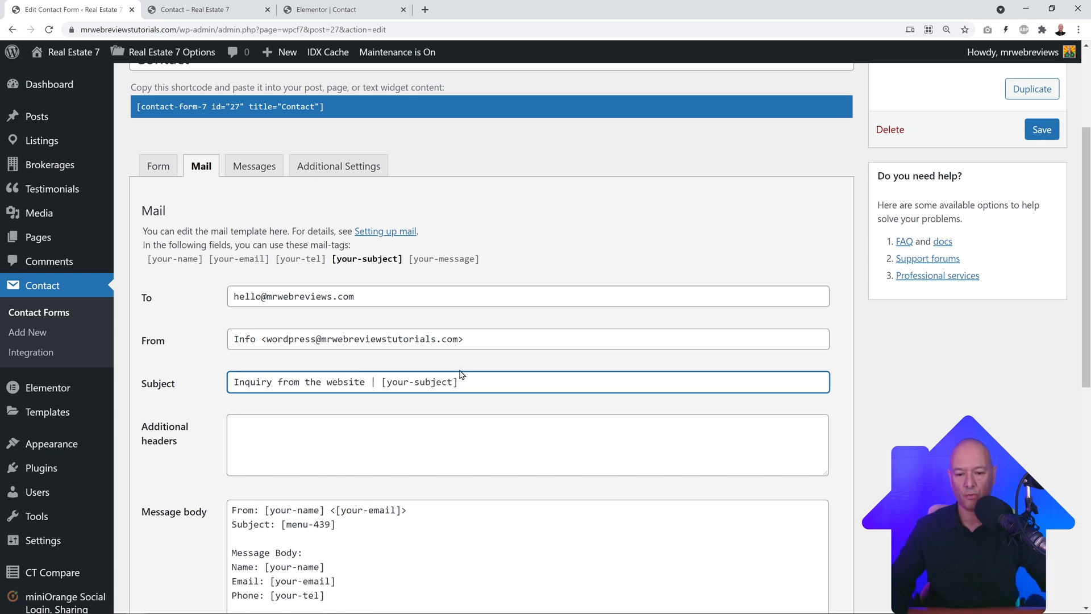
pyautogui.click(206, 414)
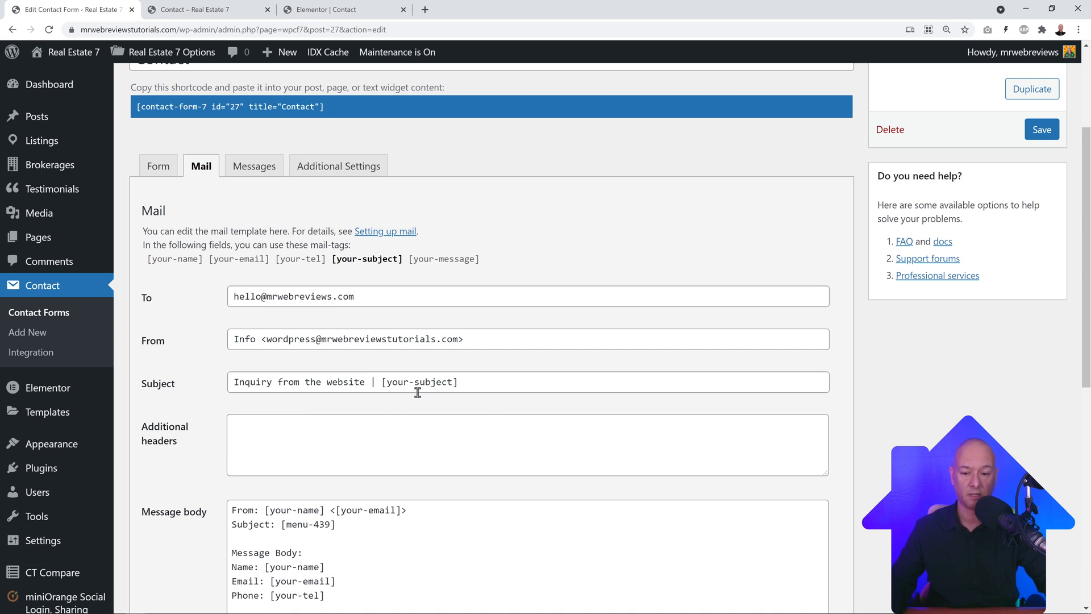
# Step: Save the Contact form, dismiss the Elementor notice, and return to the Elementor Contact editor
pyautogui.click(1050, 134)
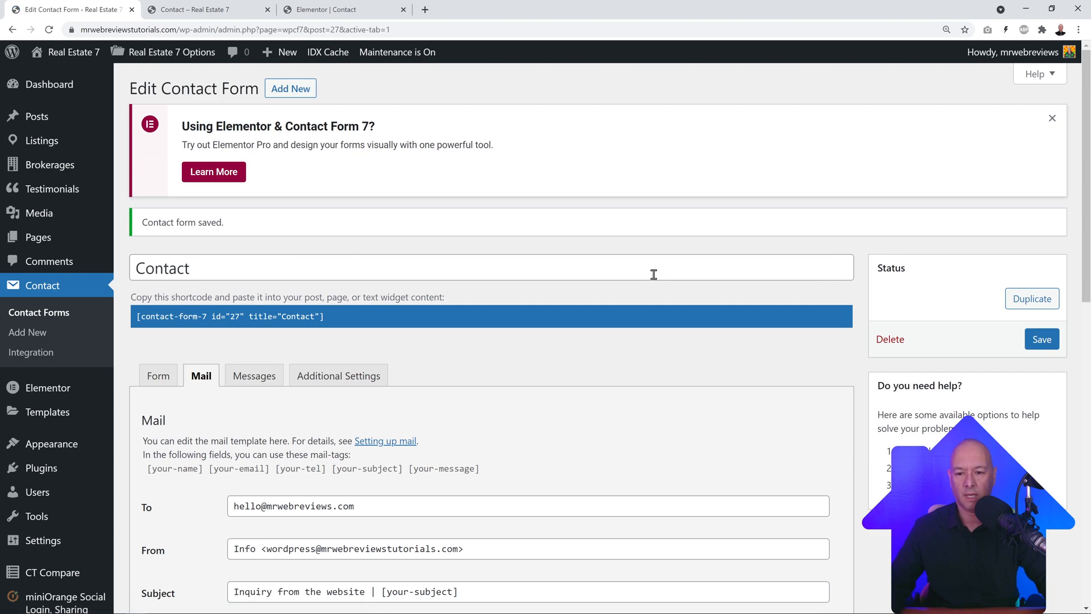
pyautogui.click(1052, 118)
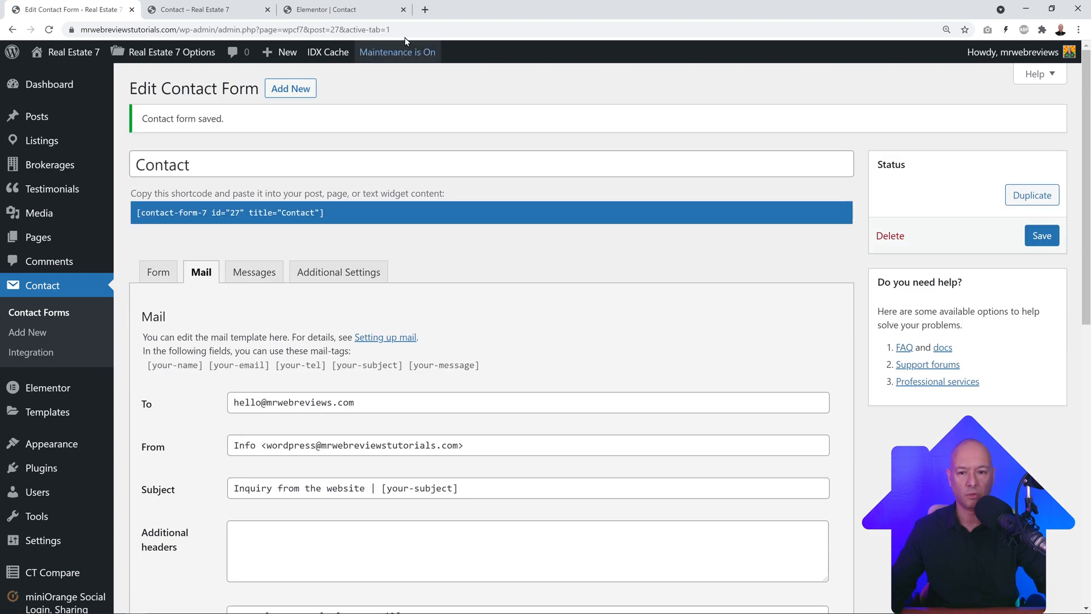
pyautogui.scroll(-2, 314, 357)
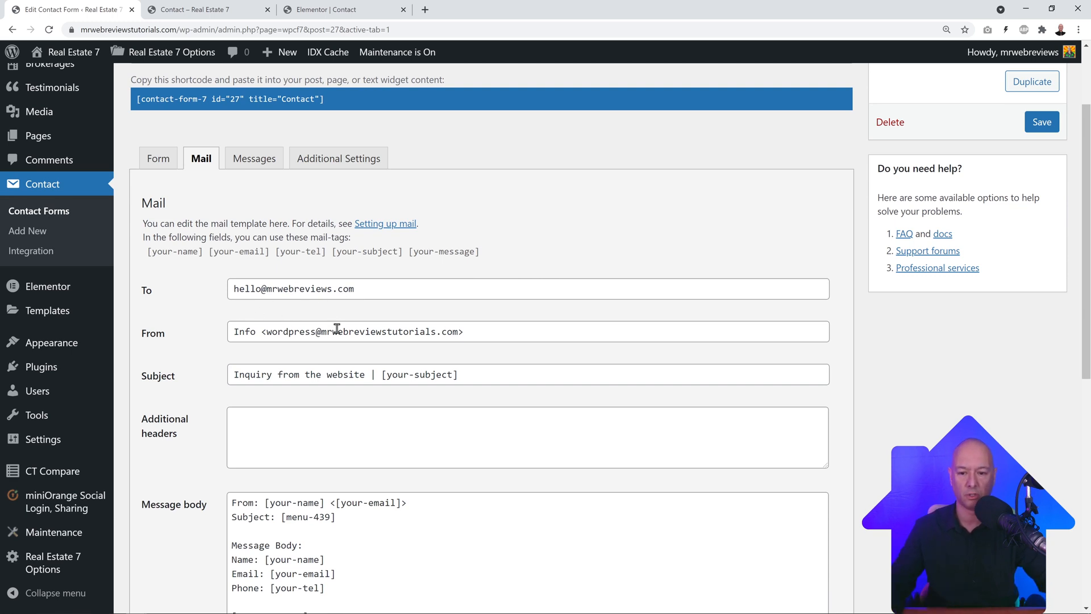
pyautogui.click(339, 10)
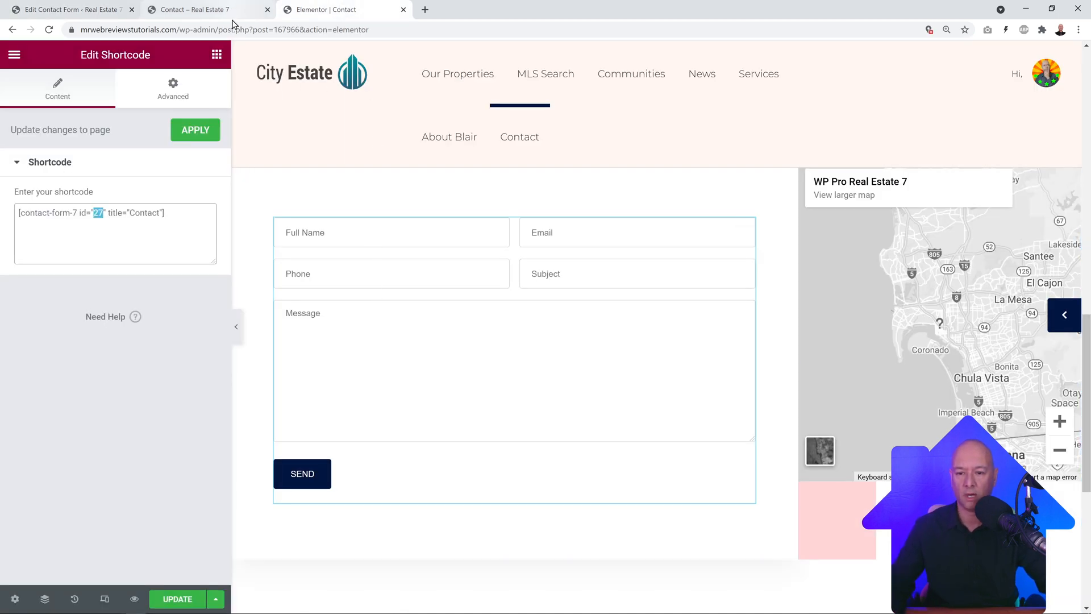
# Step: Preview the Contact page with its changes and locate the form
pyautogui.click(141, 600)
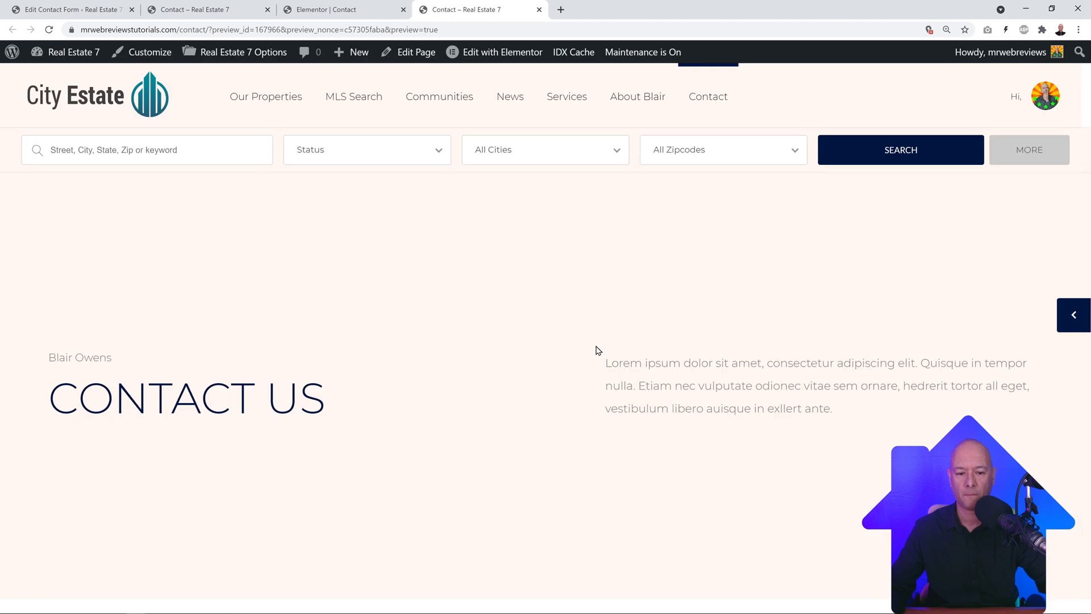
pyautogui.scroll(-12, 621, 355)
pyautogui.scroll(1, 682, 349)
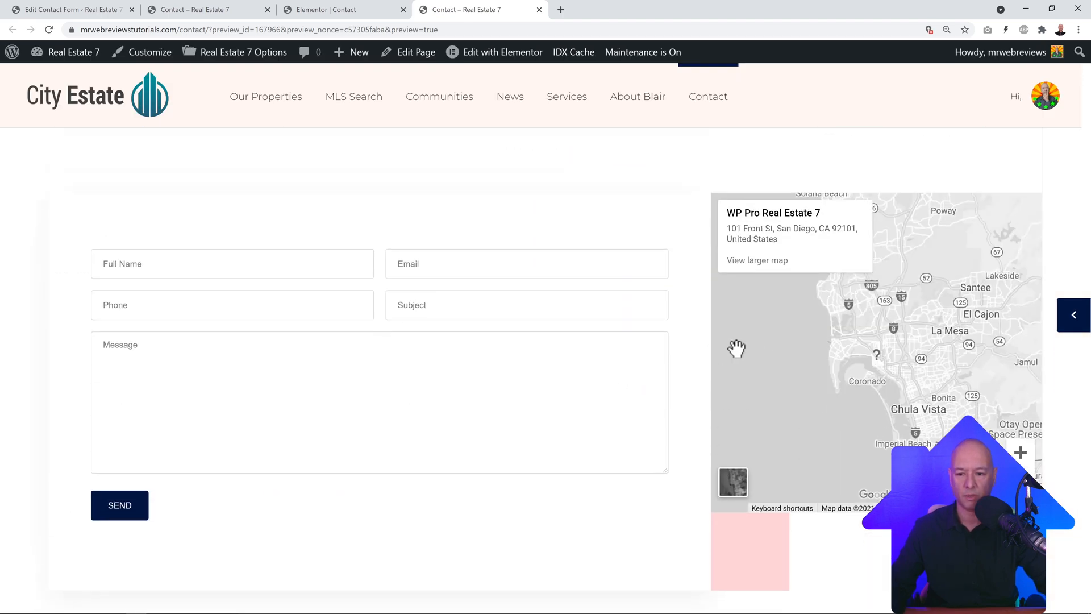
# Step: Fill the form with a test name, e-mail, subject 'This is a test' and a message, and send it
pyautogui.click(282, 273)
pyautogui.write('John Doe')
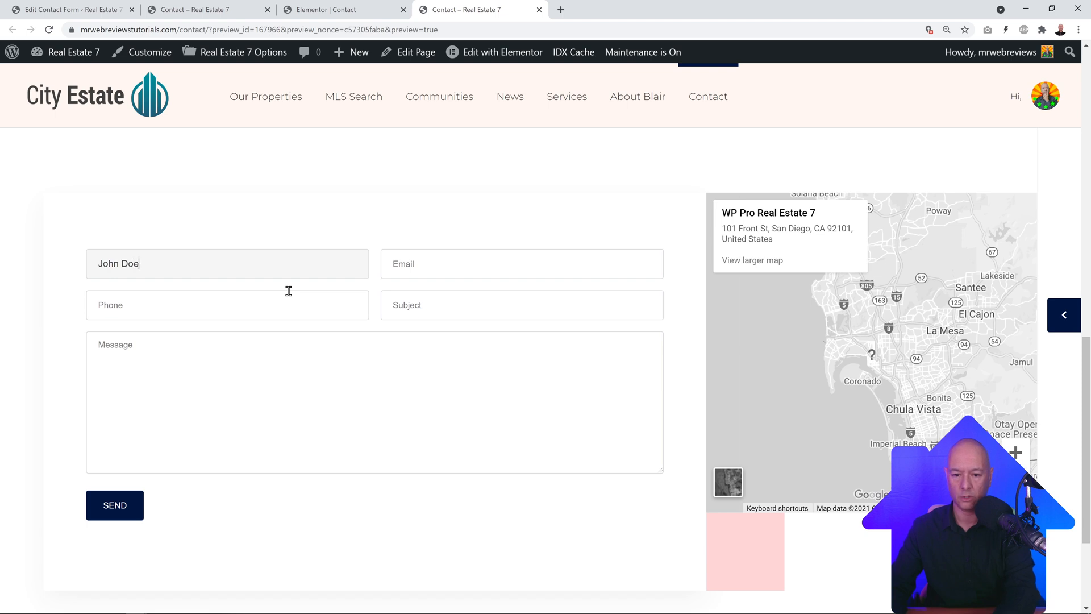
pyautogui.press('Tab')
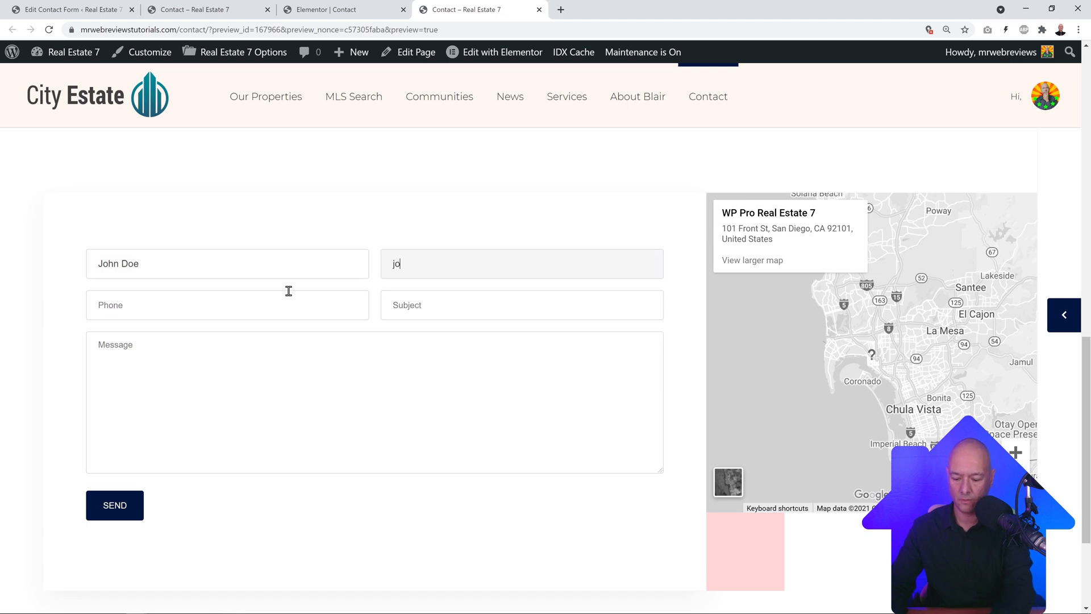
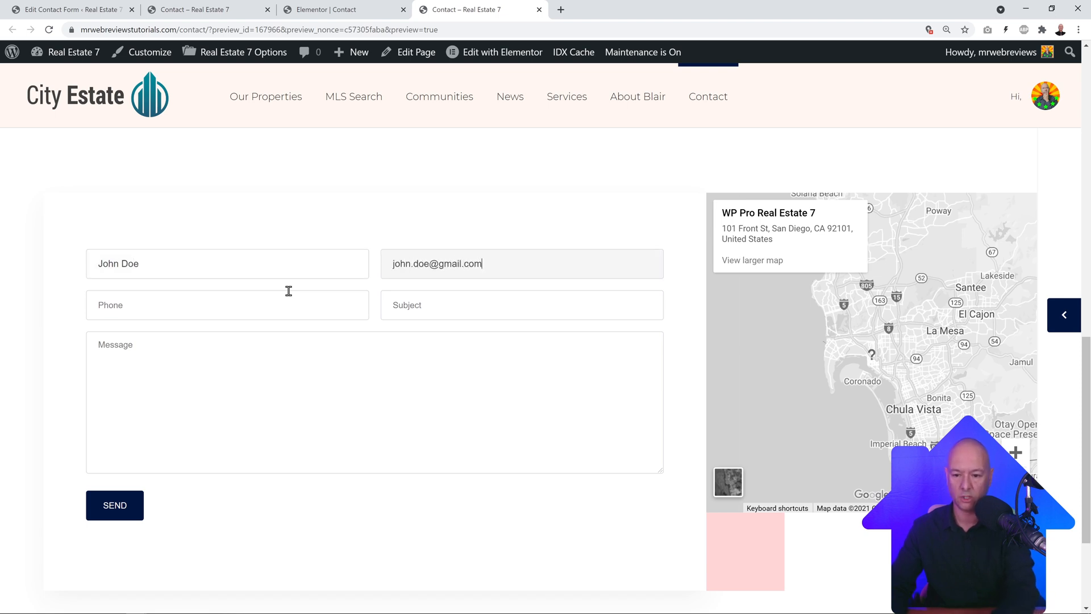
pyautogui.press('Tab')
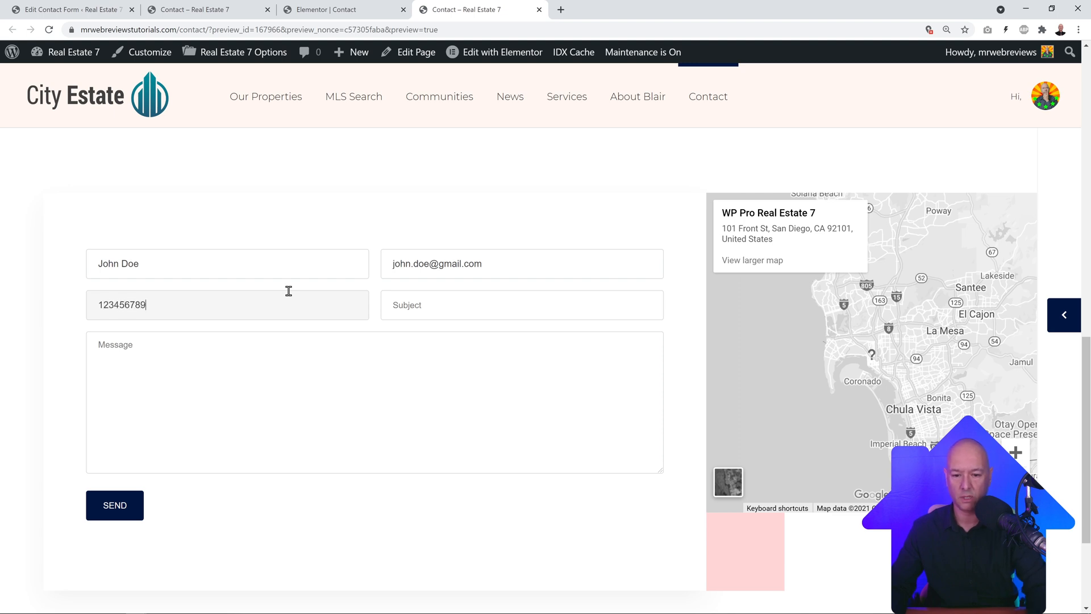
pyautogui.press('Tab')
pyautogui.write('T')
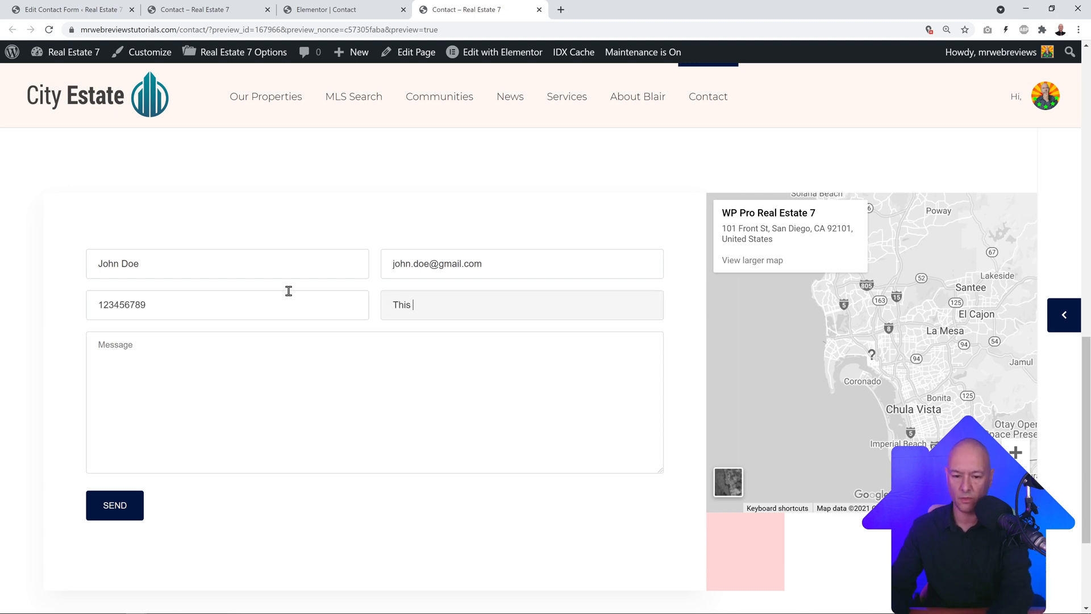
pyautogui.write('his is a test')
pyautogui.press('Tab')
pyautogui.write('Hell')
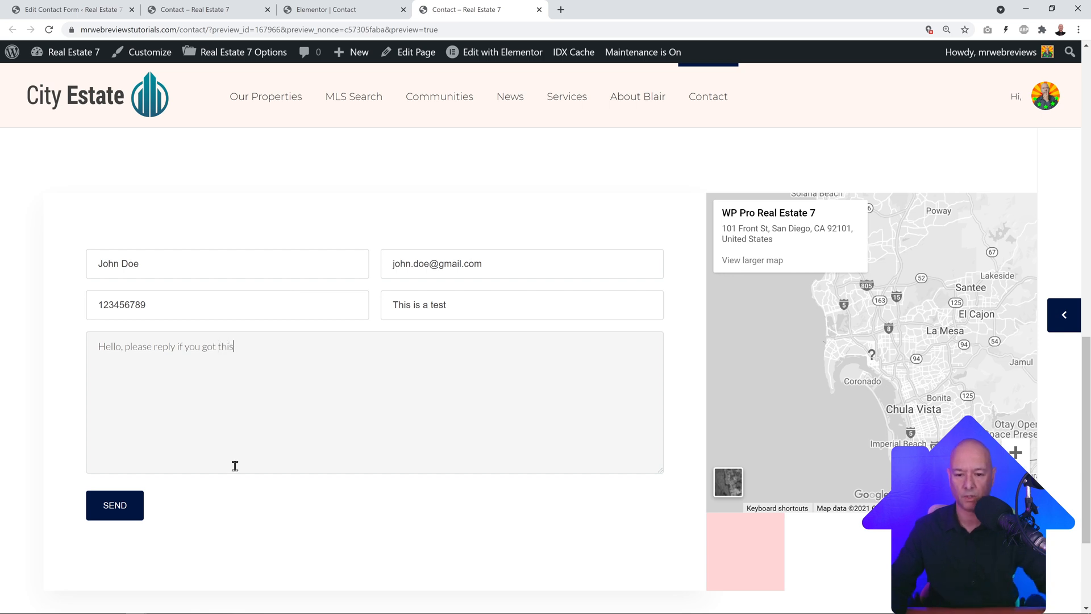
pyautogui.click(124, 511)
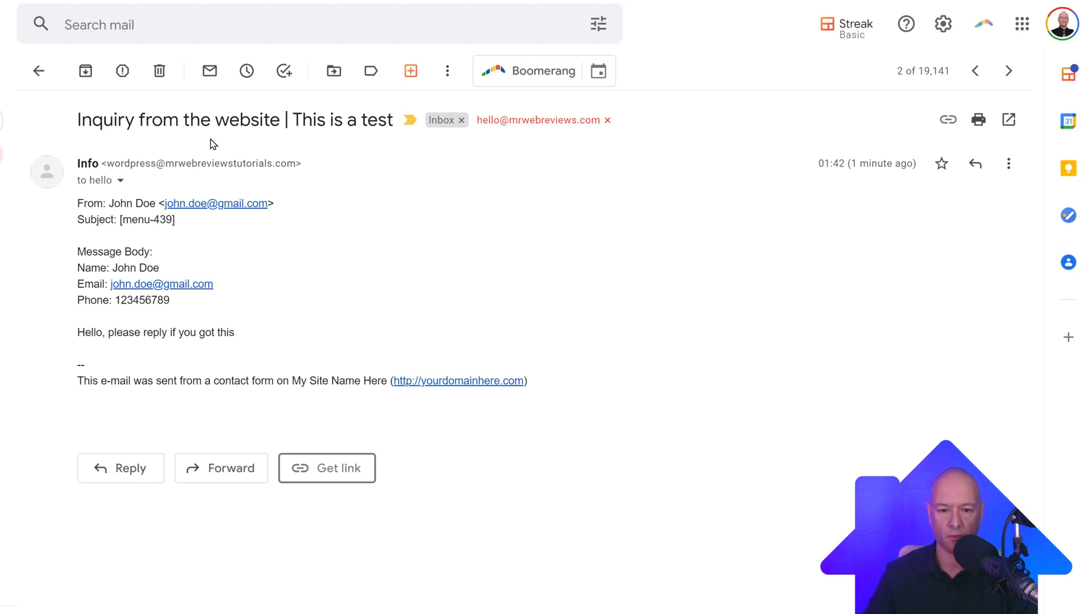
# Step: Check the received message's subject 'Inquiry from the website | This is a test' in Gmail
pyautogui.moveTo(297, 120); pyautogui.dragTo(388, 118)
pyautogui.click(391, 197)
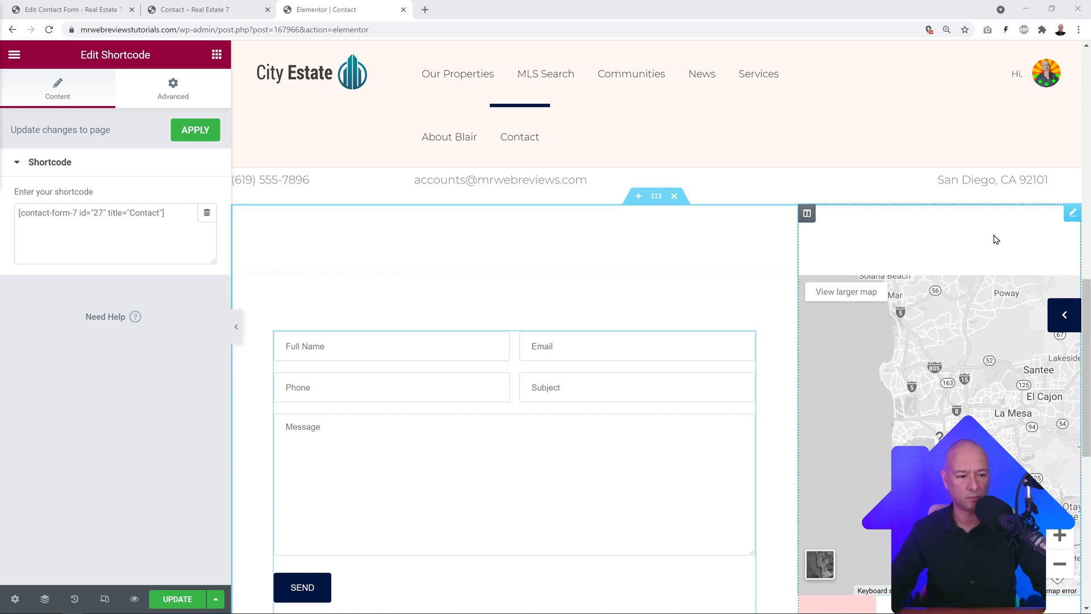
# Step: In the Google Maps widget settings, set the map zoom to 12
pyautogui.click(1071, 215)
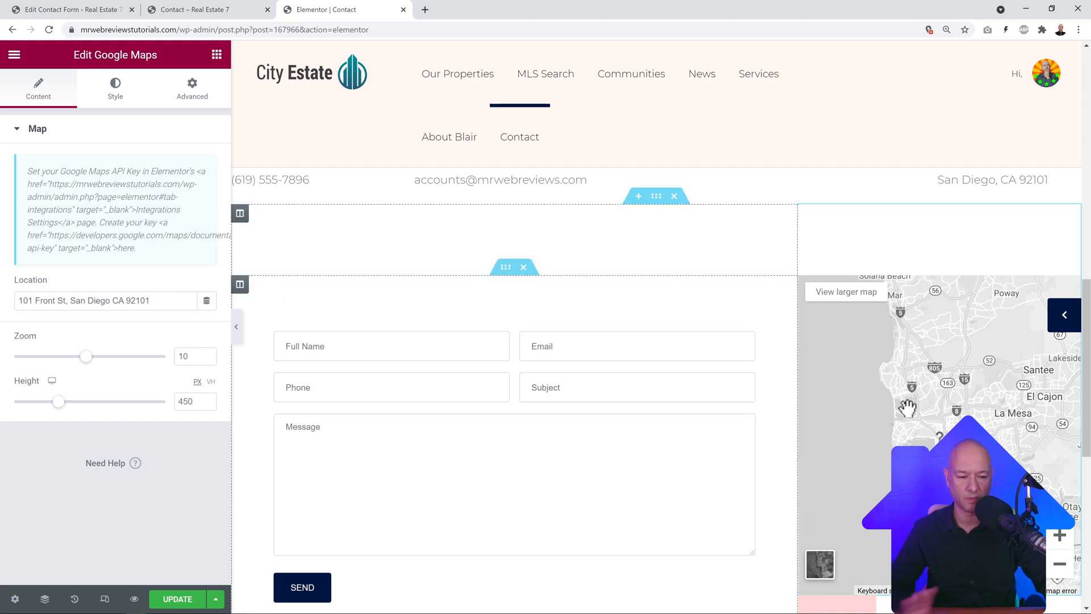
pyautogui.click(208, 355)
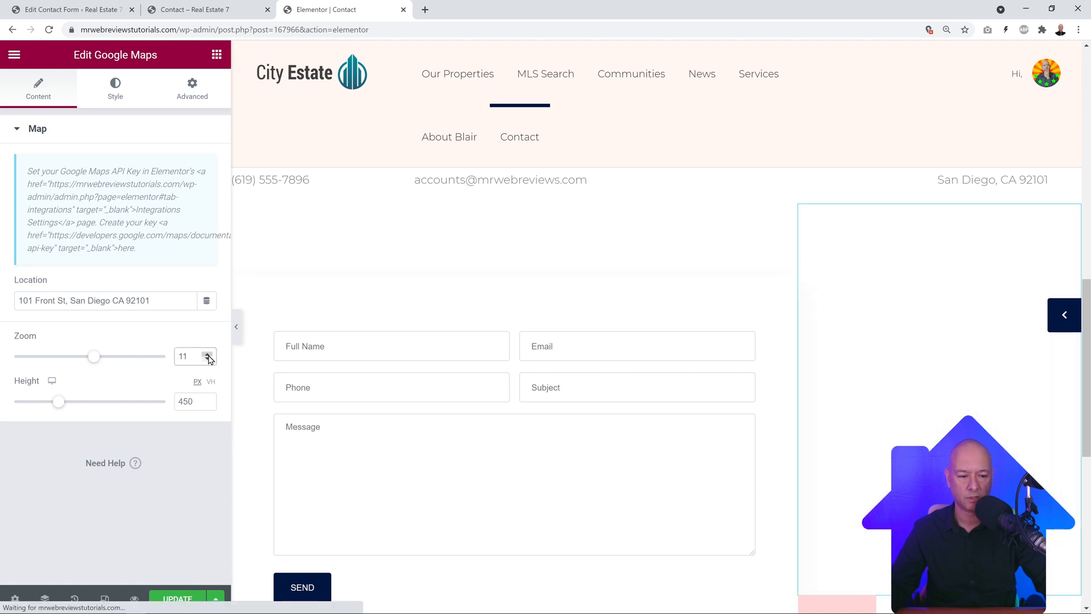
pyautogui.click(208, 355)
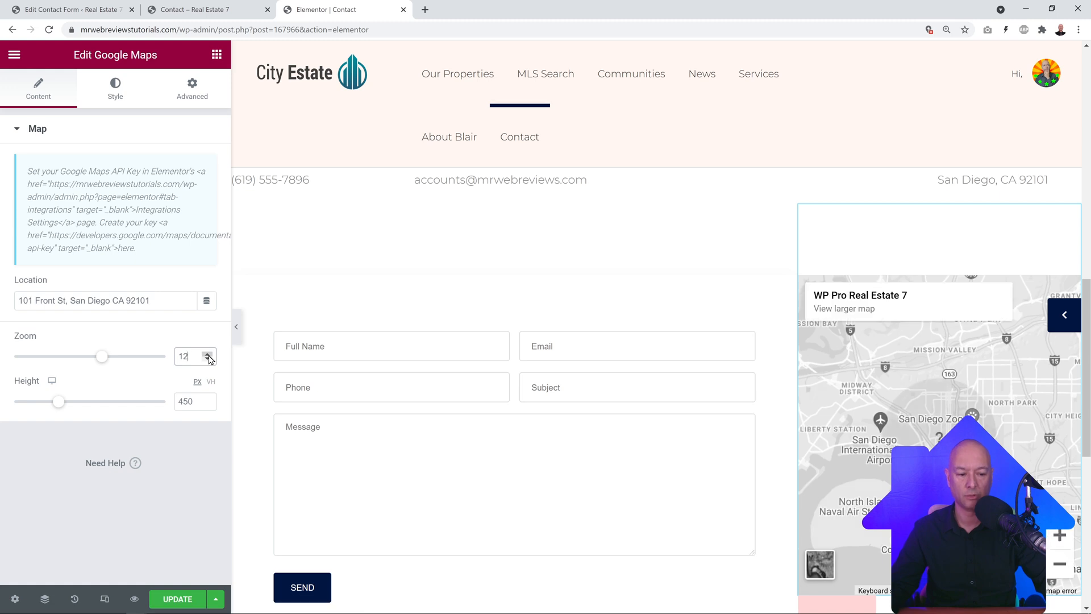
pyautogui.click(208, 359)
pyautogui.click(208, 360)
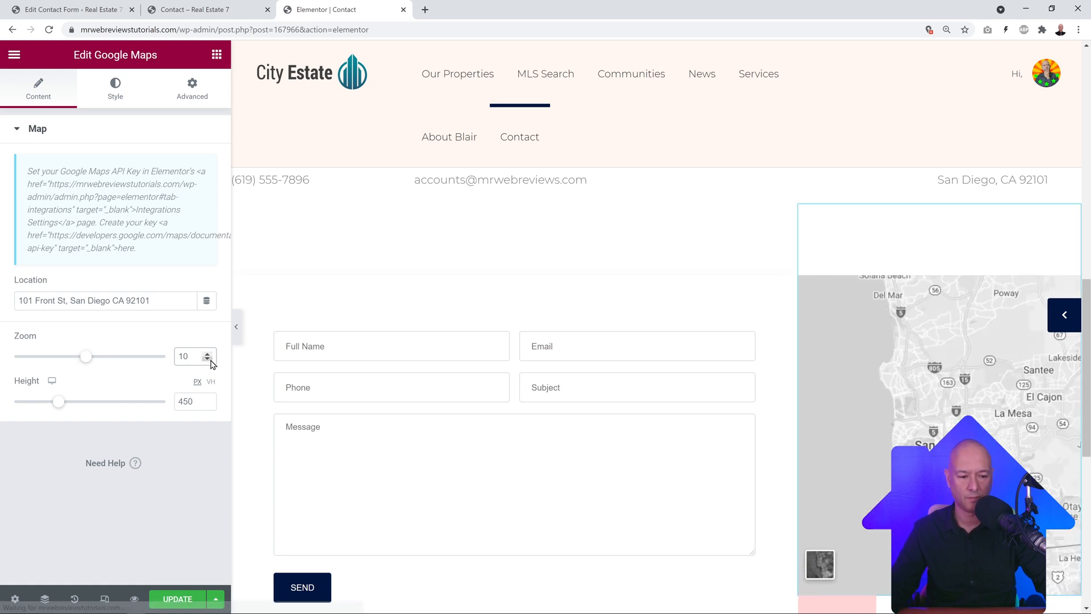
pyautogui.click(208, 355)
pyautogui.click(208, 355)
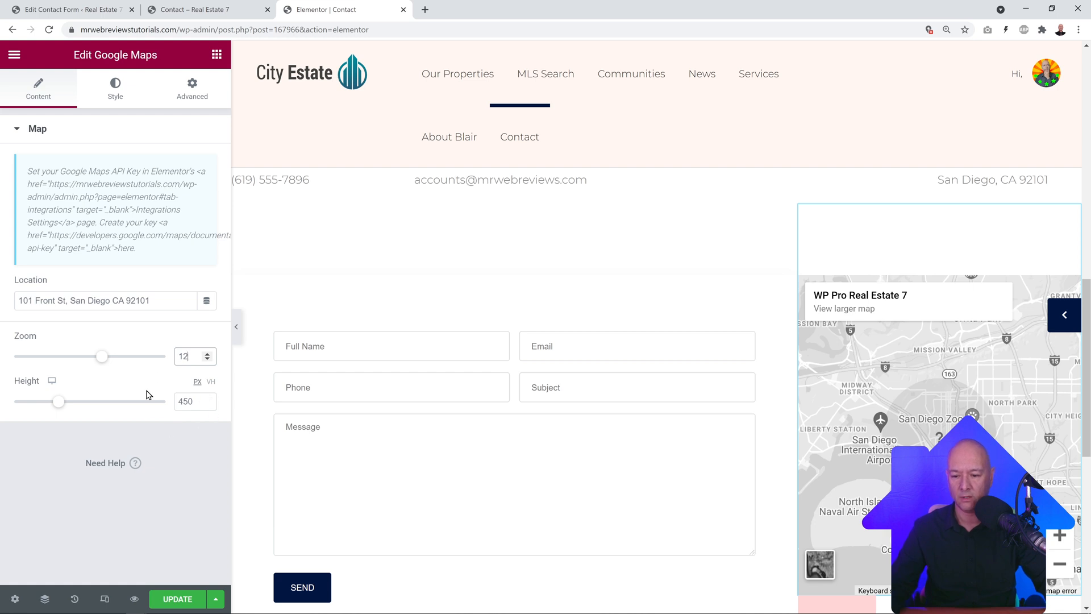
# Step: Increase the Google Map height to 713 px
pyautogui.scroll(-2, 911, 252)
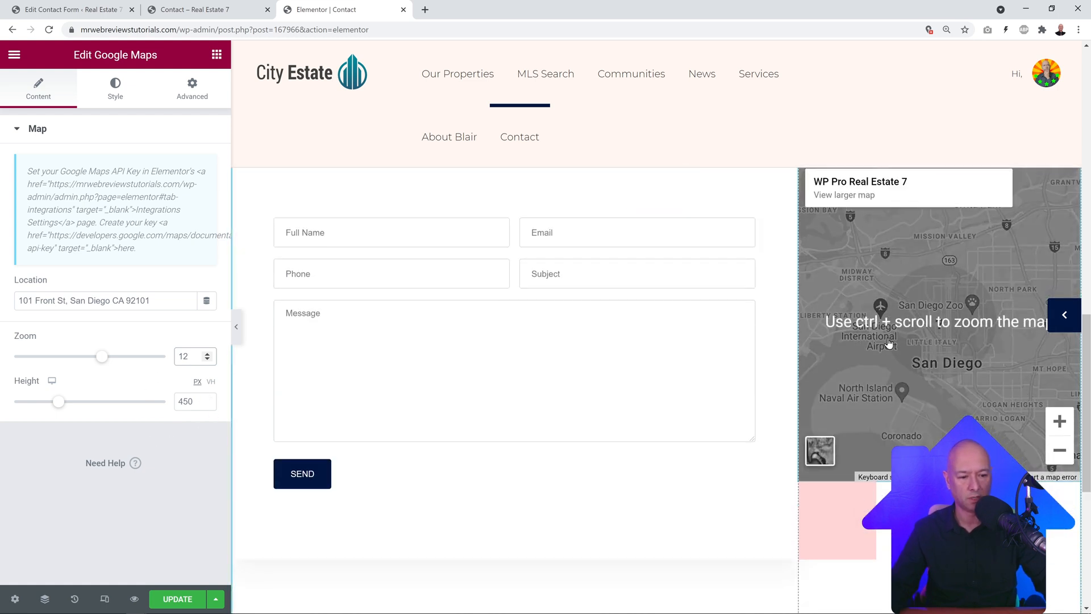
pyautogui.scroll(3, 889, 342)
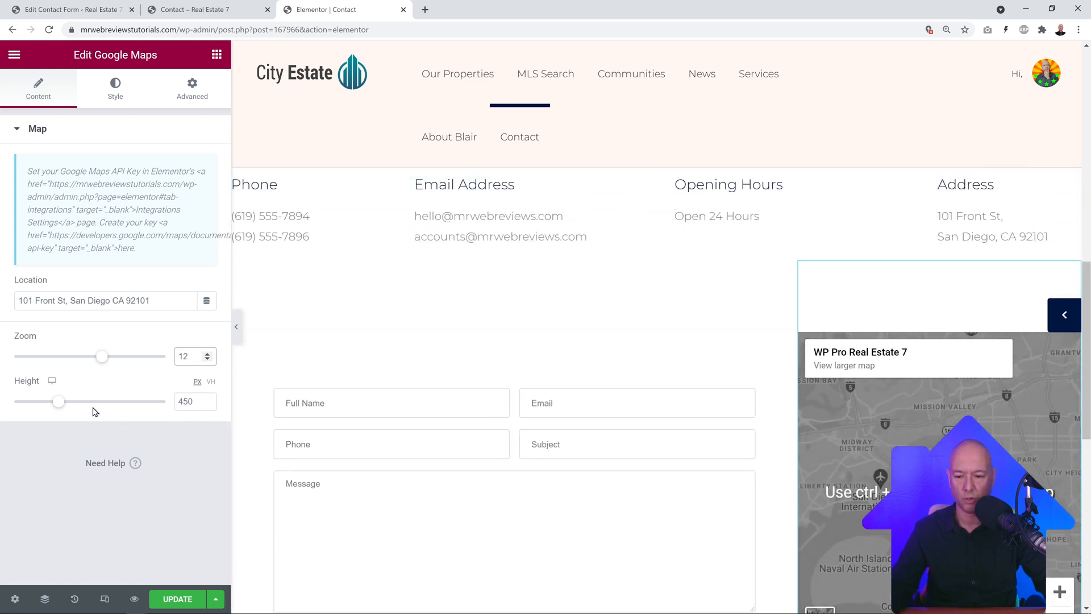
pyautogui.moveTo(60, 402); pyautogui.dragTo(92, 404)
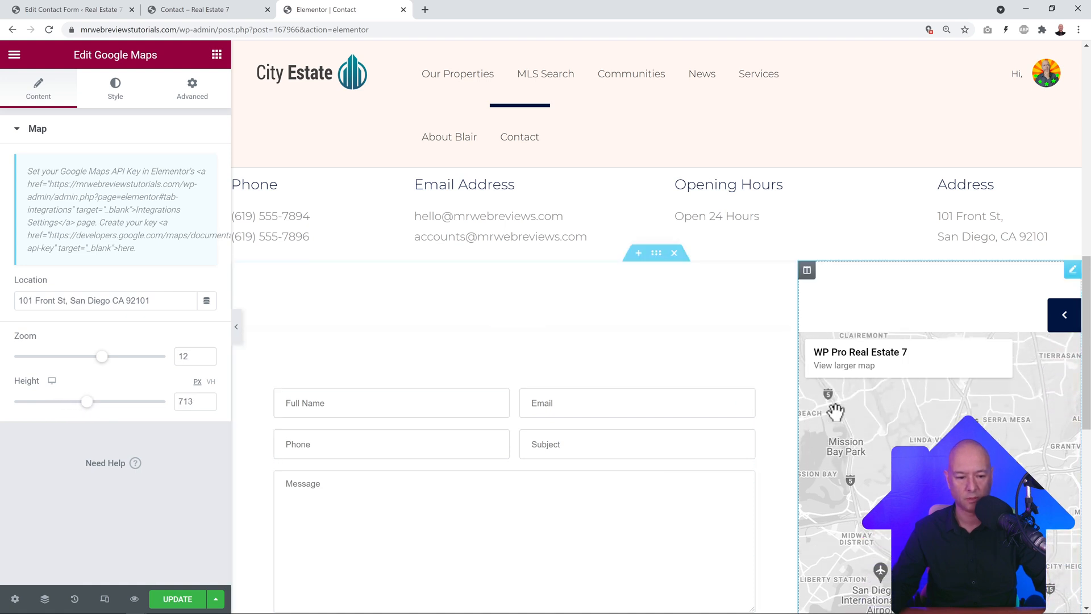
pyautogui.scroll(-6, 835, 411)
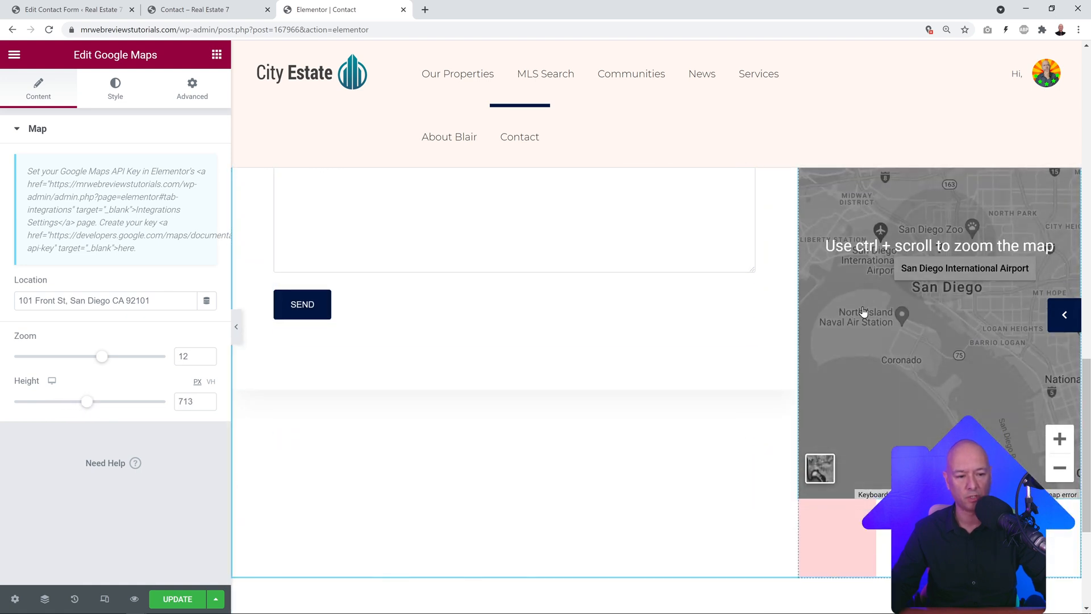
pyautogui.scroll(4, 862, 311)
pyautogui.scroll(6, 739, 399)
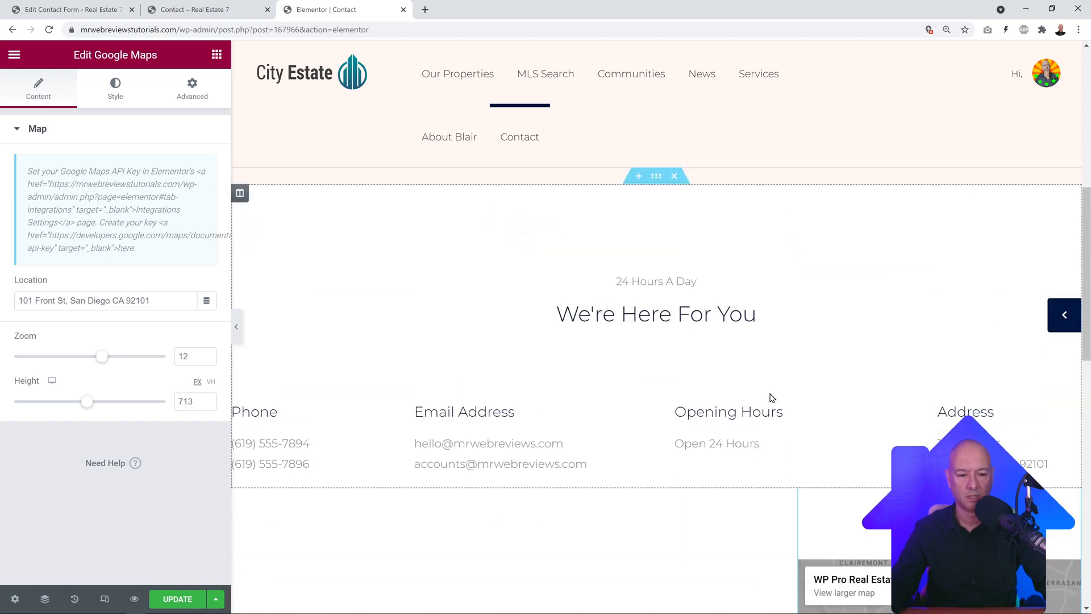
pyautogui.scroll(8, 738, 397)
pyautogui.scroll(-4, 727, 392)
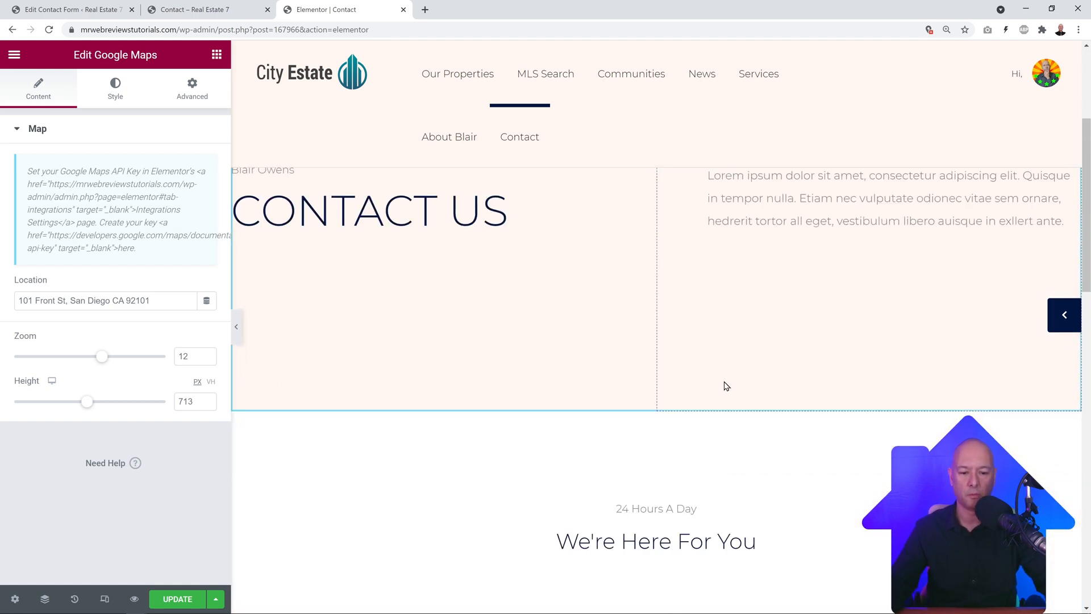
pyautogui.scroll(-15, 730, 384)
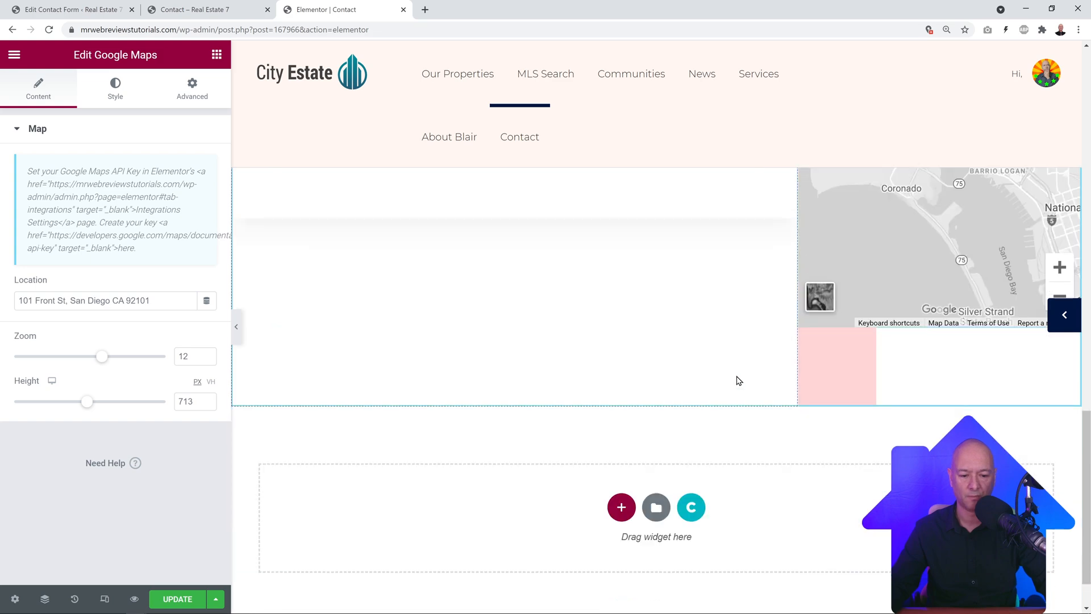
pyautogui.scroll(3, 739, 381)
# Step: Close the Elementor editor without saving and go to the WordPress admin dashboard
pyautogui.click(403, 10)
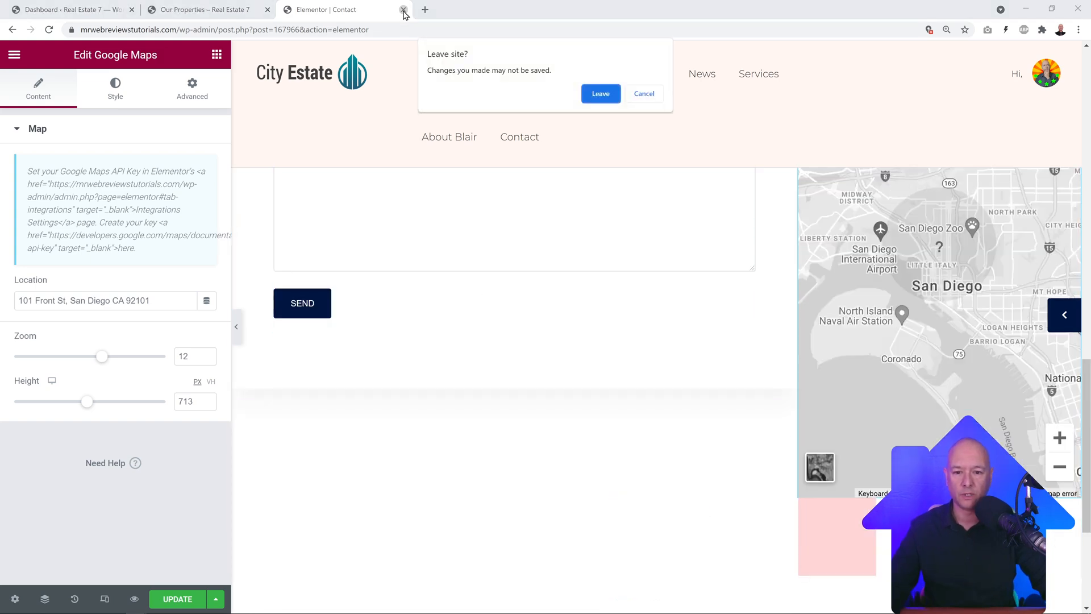
pyautogui.click(602, 94)
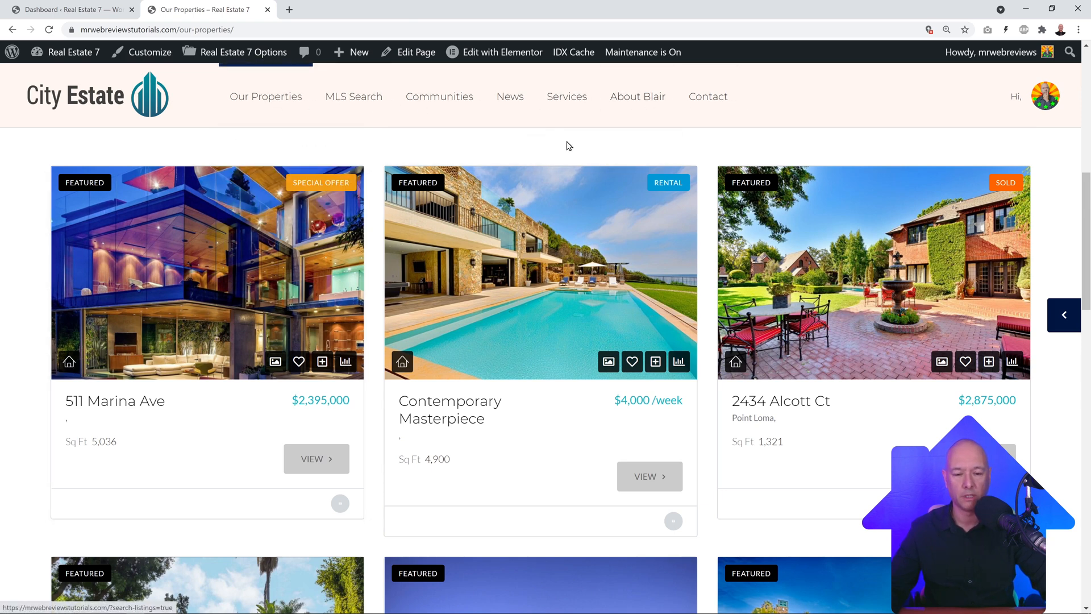
pyautogui.click(79, 10)
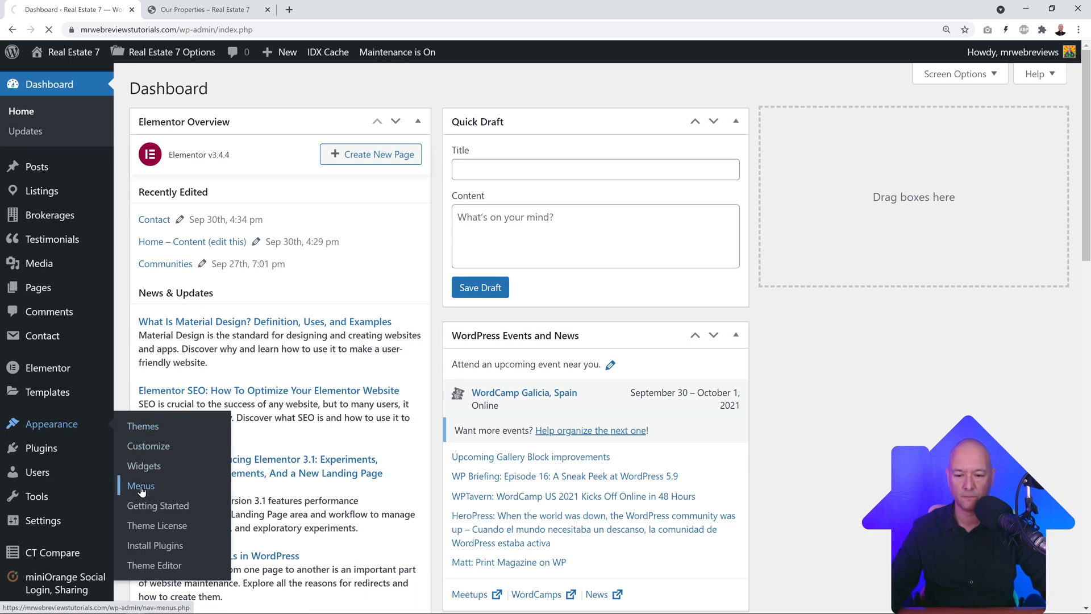
pyautogui.scroll(-2, 831, 341)
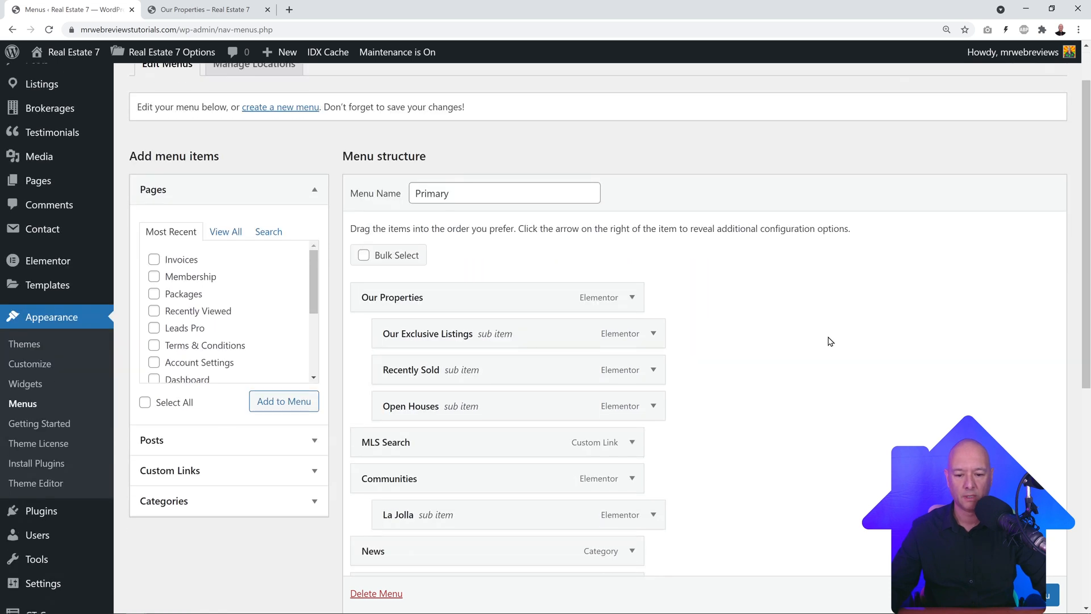
pyautogui.scroll(1, 818, 342)
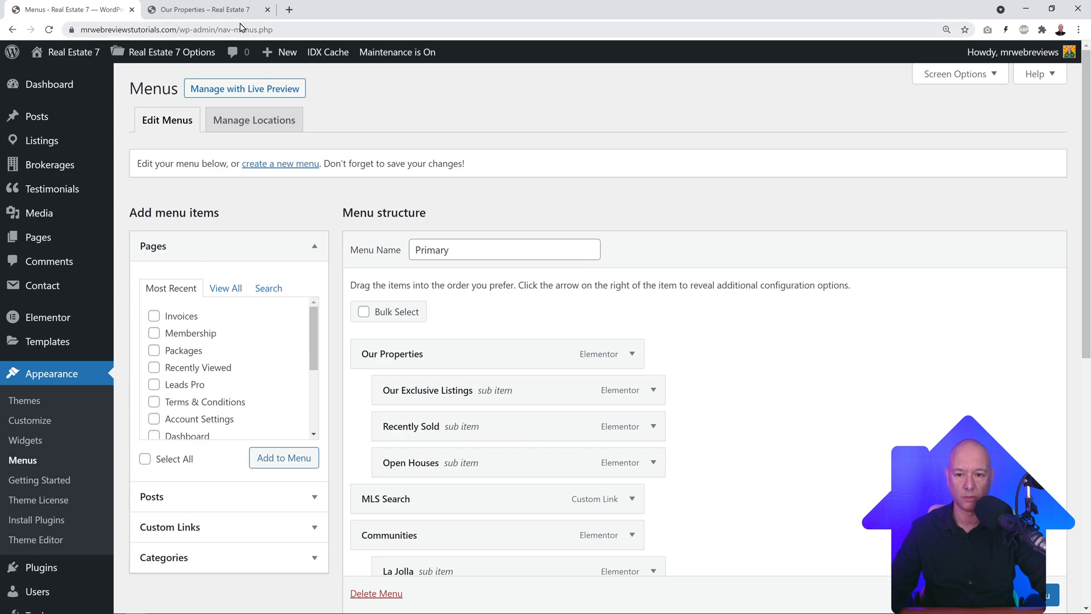
pyautogui.click(199, 10)
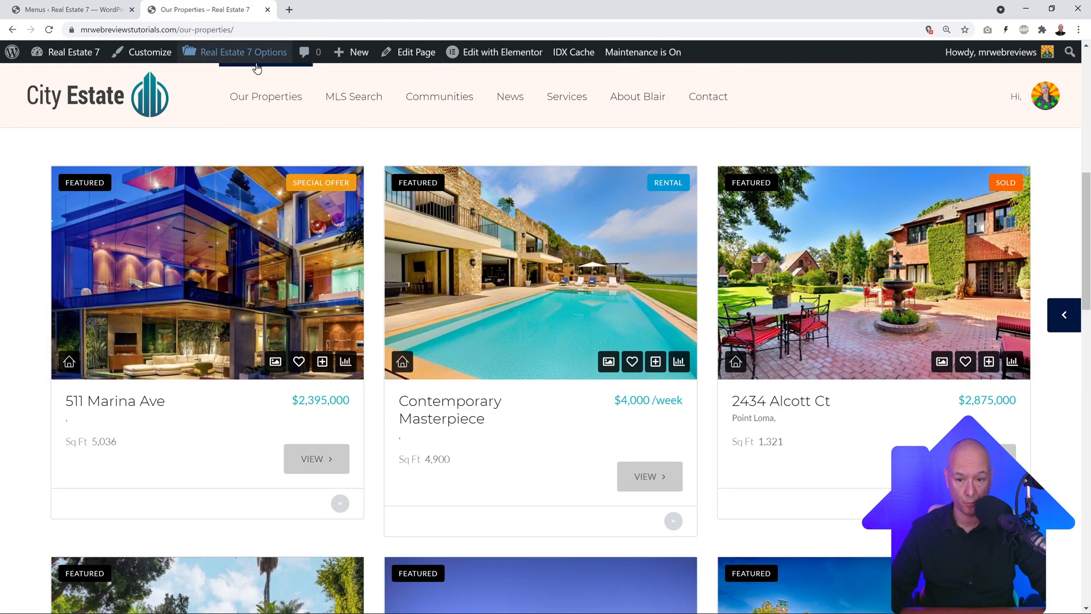
pyautogui.click(114, 29)
pyautogui.click(89, 10)
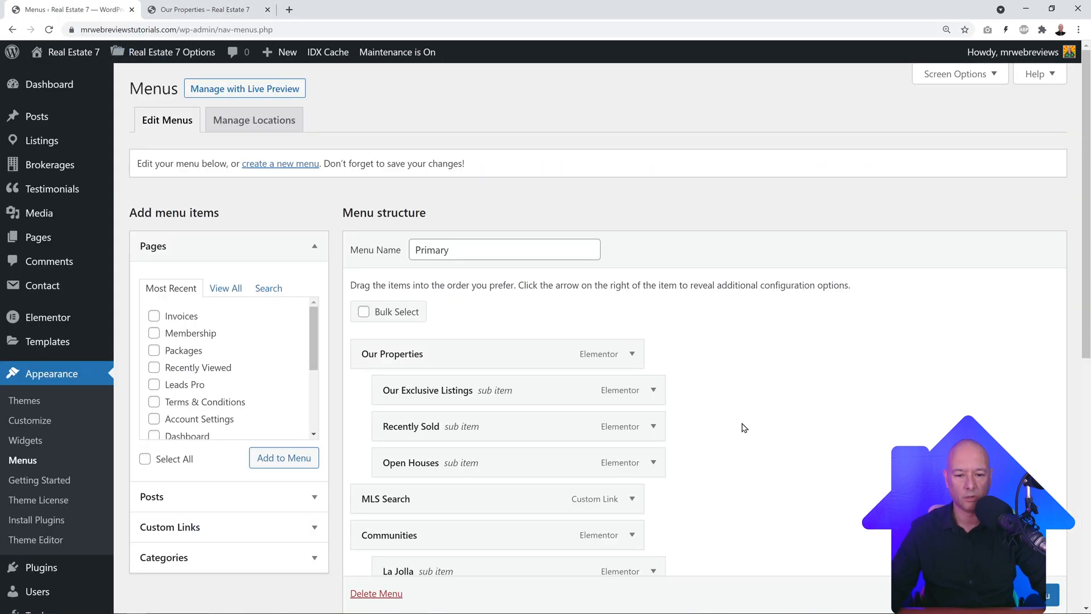
pyautogui.scroll(-3, 750, 420)
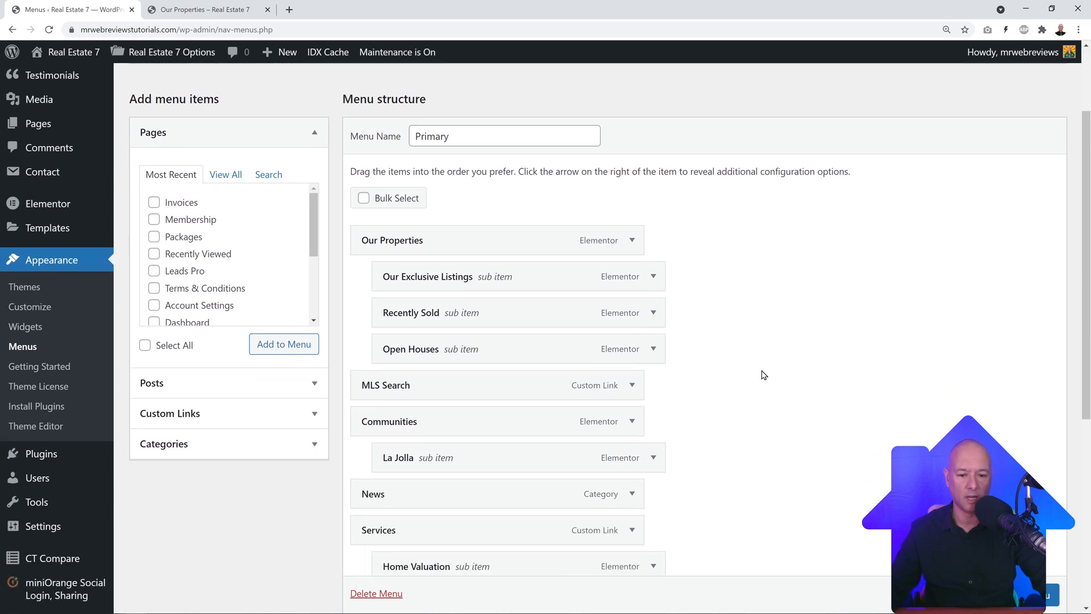
pyautogui.scroll(-1, 763, 375)
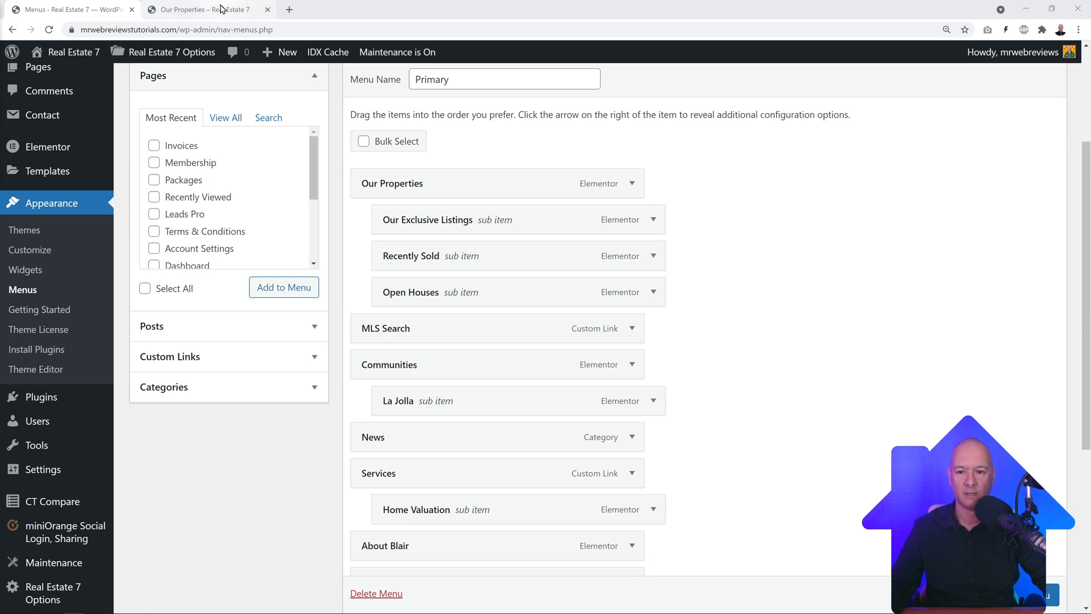
pyautogui.click(202, 10)
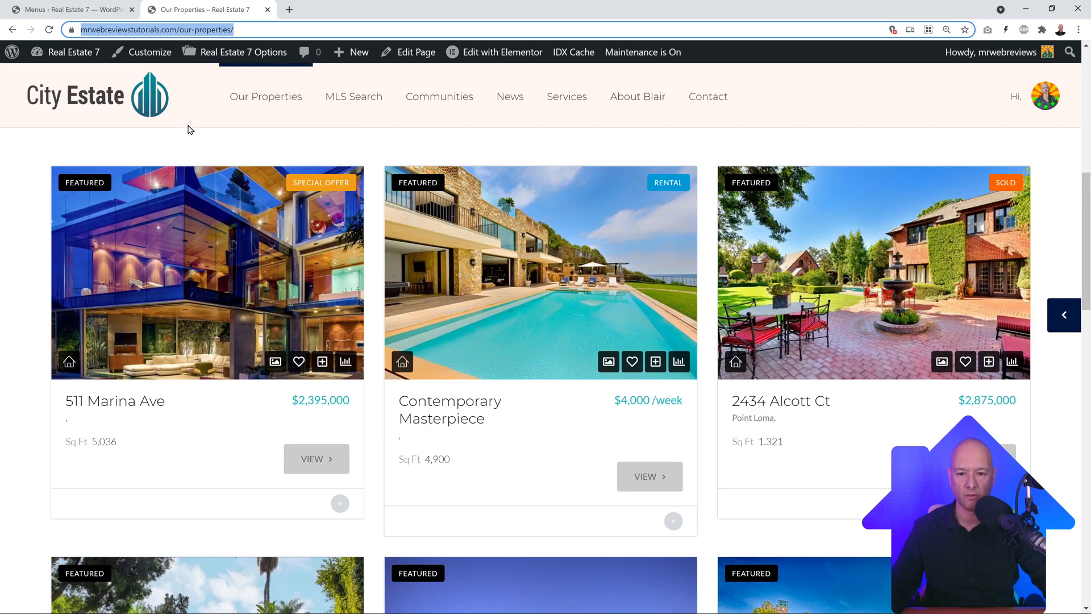
pyautogui.moveTo(243, 102)
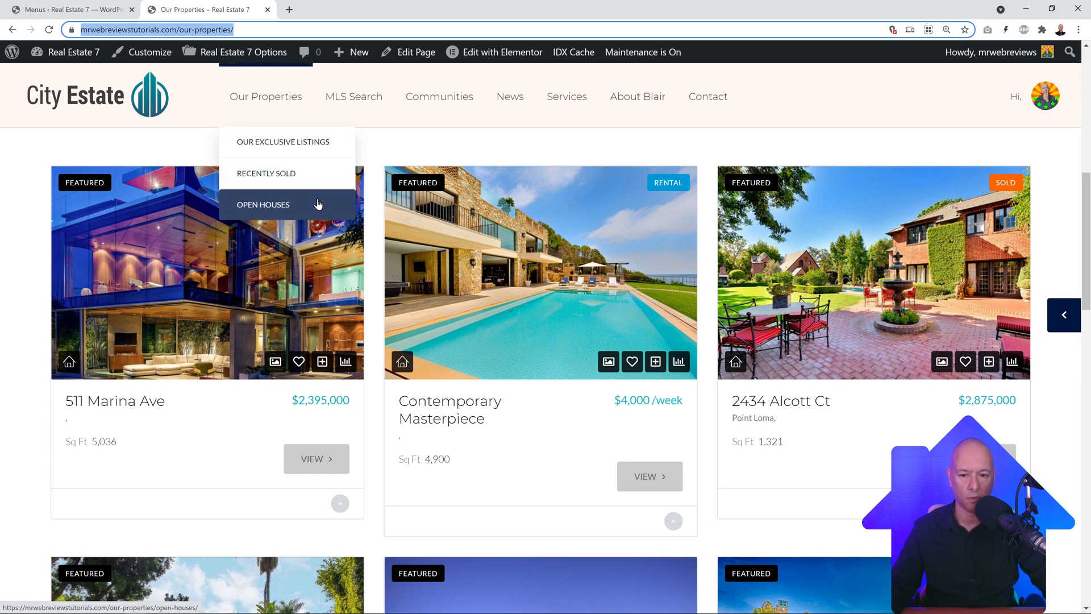
pyautogui.click(109, 9)
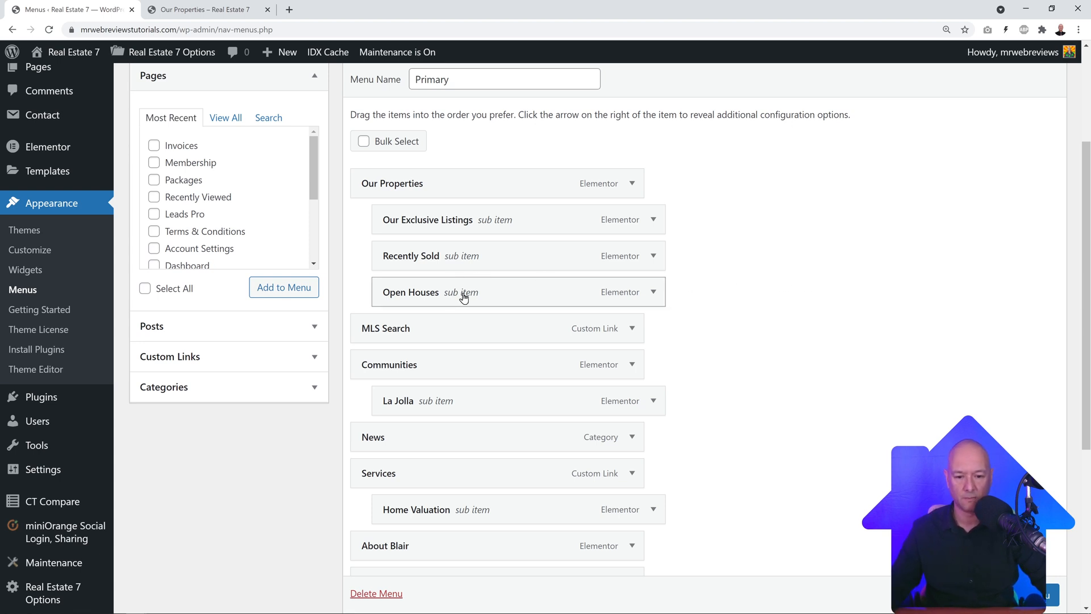
# Step: Nest Open Houses under Our Exclusive Listings and save the Primary menu
pyautogui.moveTo(464, 297); pyautogui.dragTo(494, 265)
pyautogui.click(1051, 587)
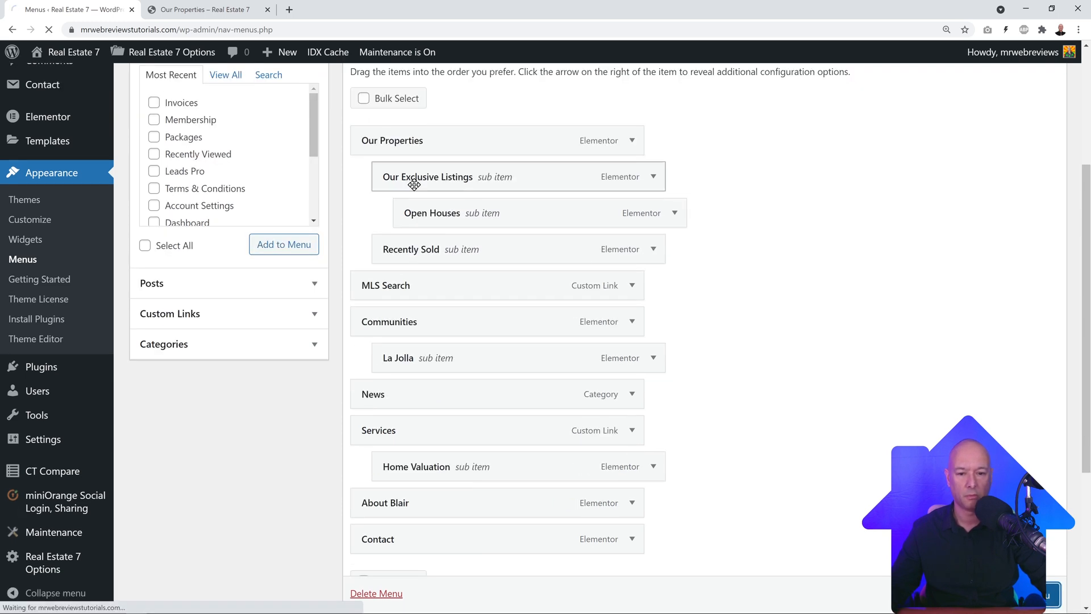
pyautogui.scroll(-1, 402, 316)
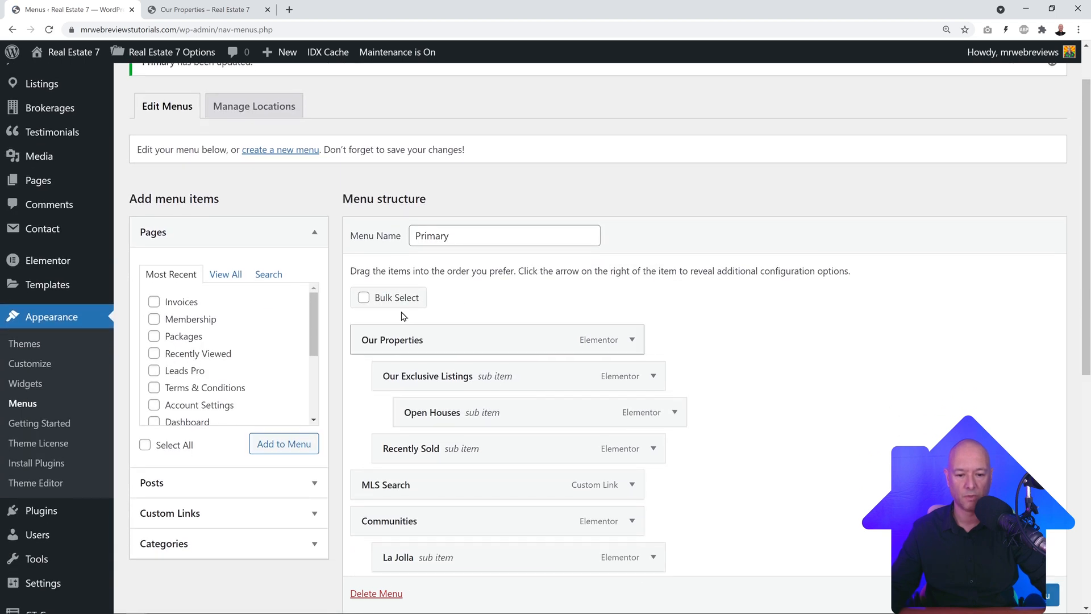
# Step: Check the Our Properties flyout on the reloaded live site, then move Open Houses back out one level
pyautogui.click(202, 9)
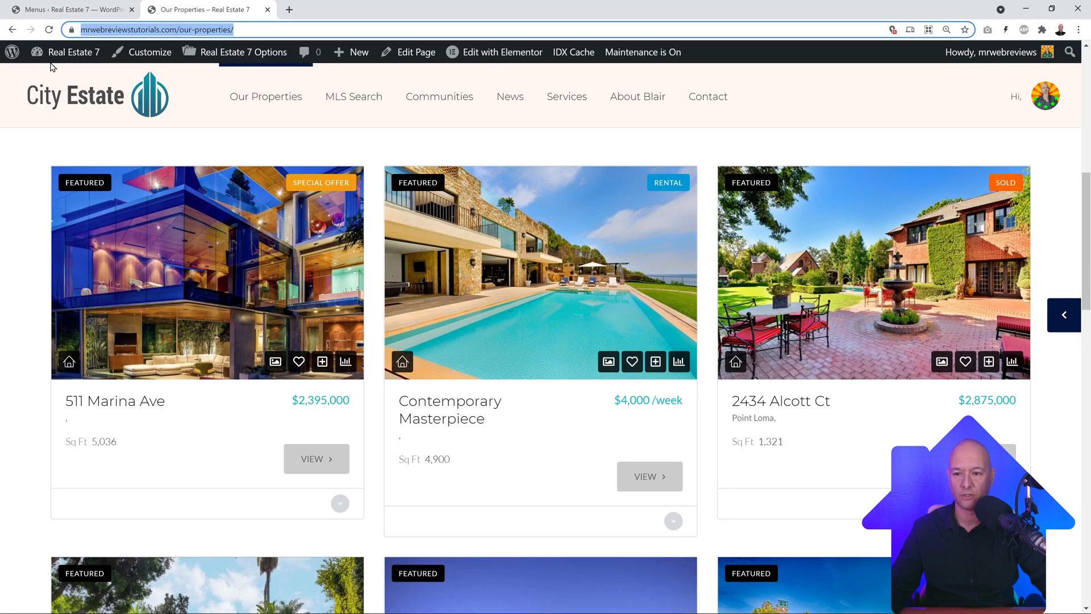
pyautogui.click(49, 30)
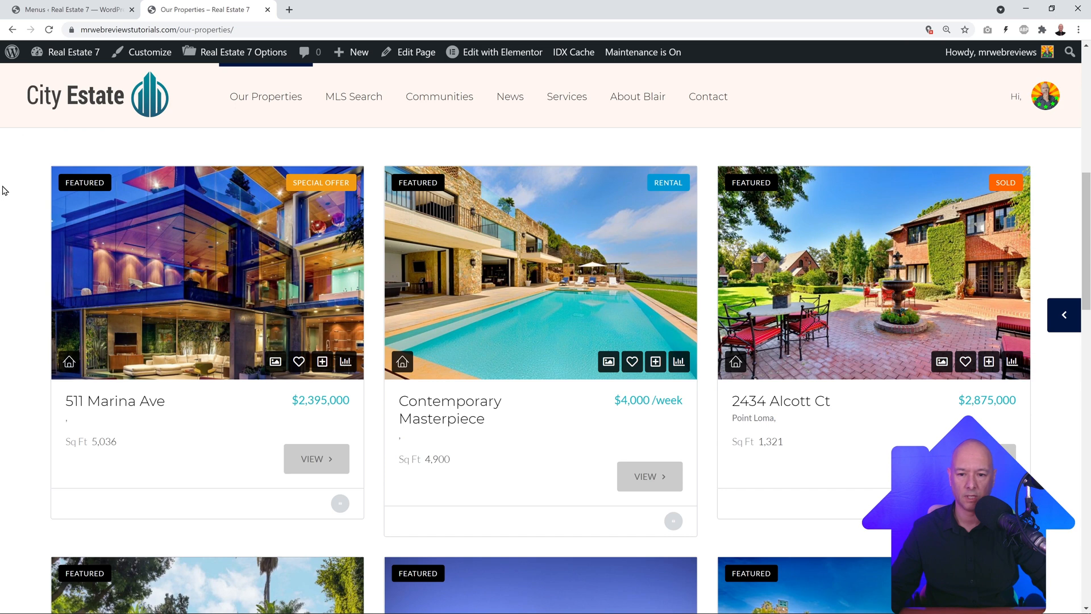
pyautogui.moveTo(267, 91)
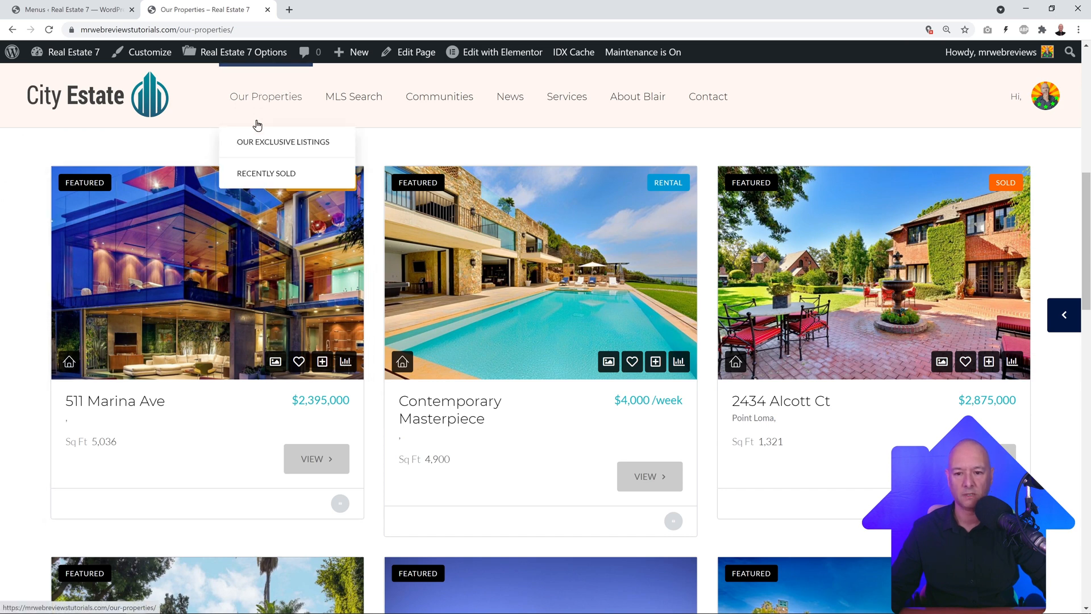
pyautogui.moveTo(257, 140)
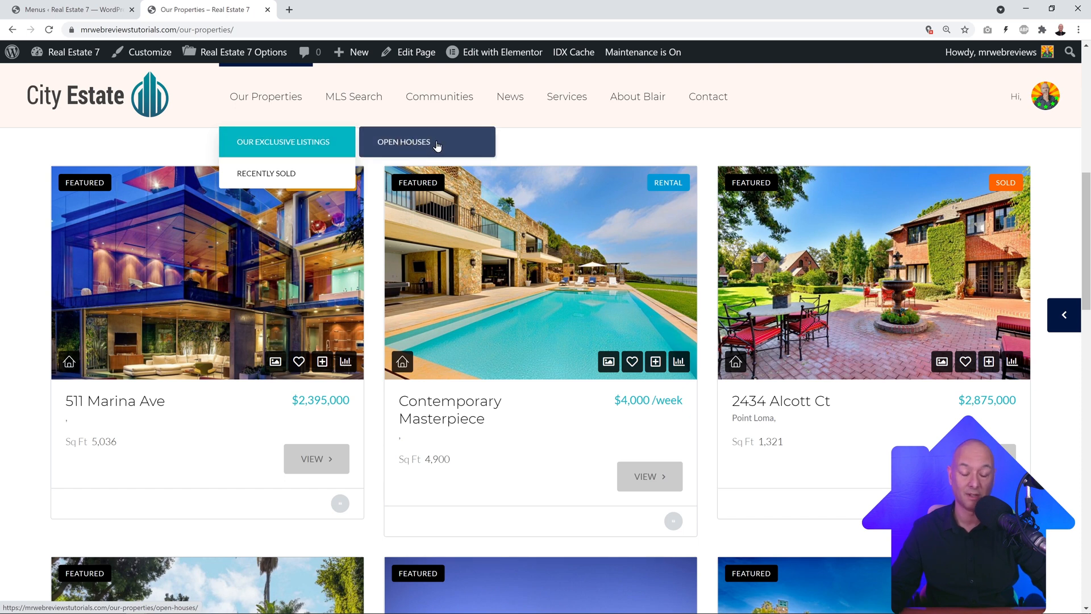
pyautogui.click(74, 9)
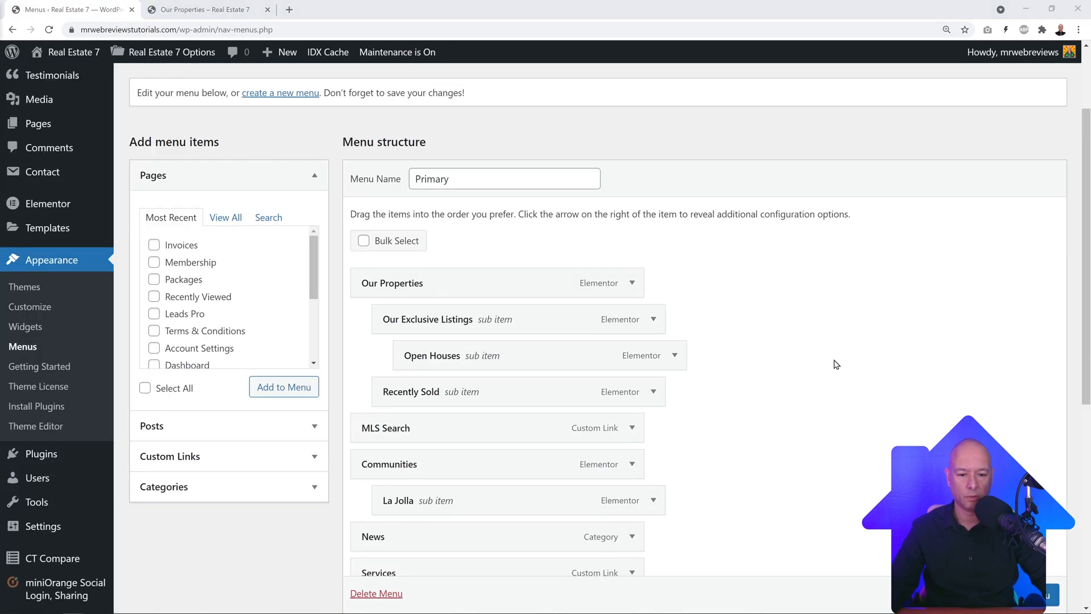
pyautogui.moveTo(578, 356); pyautogui.dragTo(558, 358)
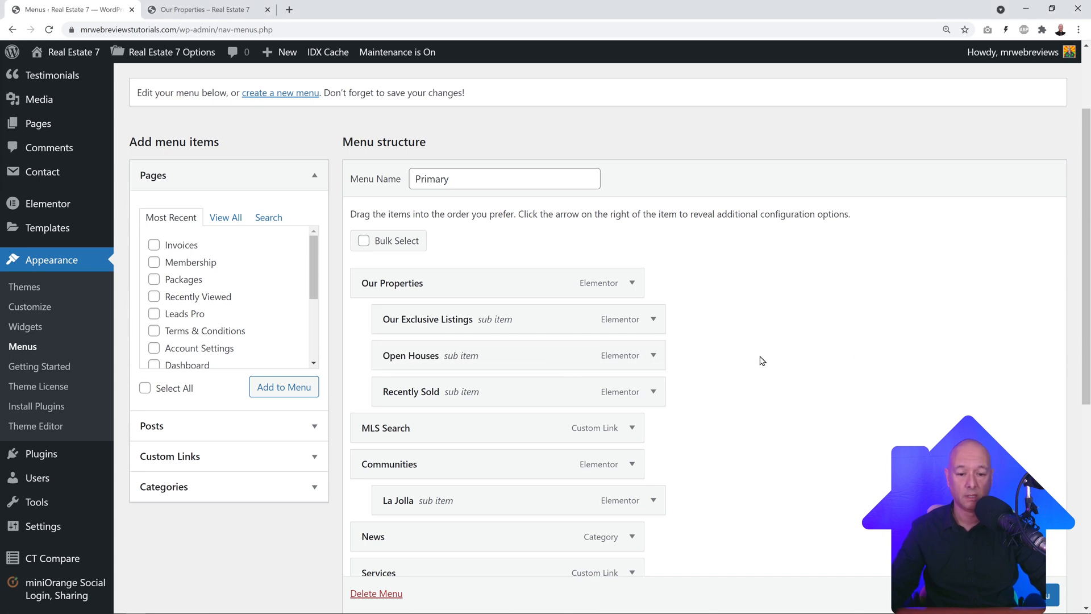
# Step: Turn on bulk select and check La Jolla, Communities and News in the Primary menu
pyautogui.scroll(-3, 762, 361)
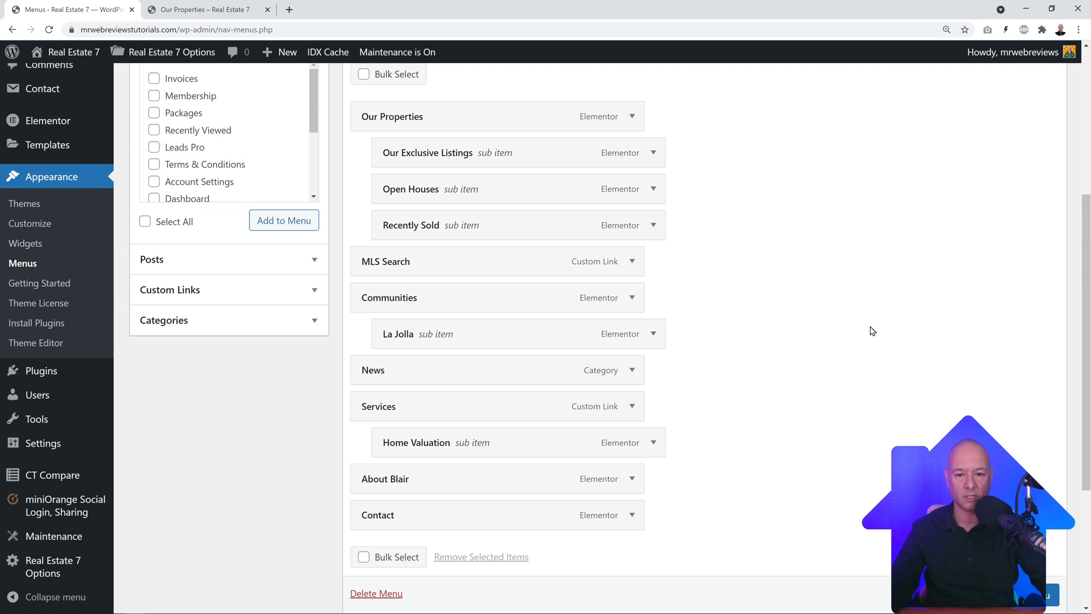
pyautogui.scroll(1, 871, 330)
pyautogui.scroll(1, 872, 330)
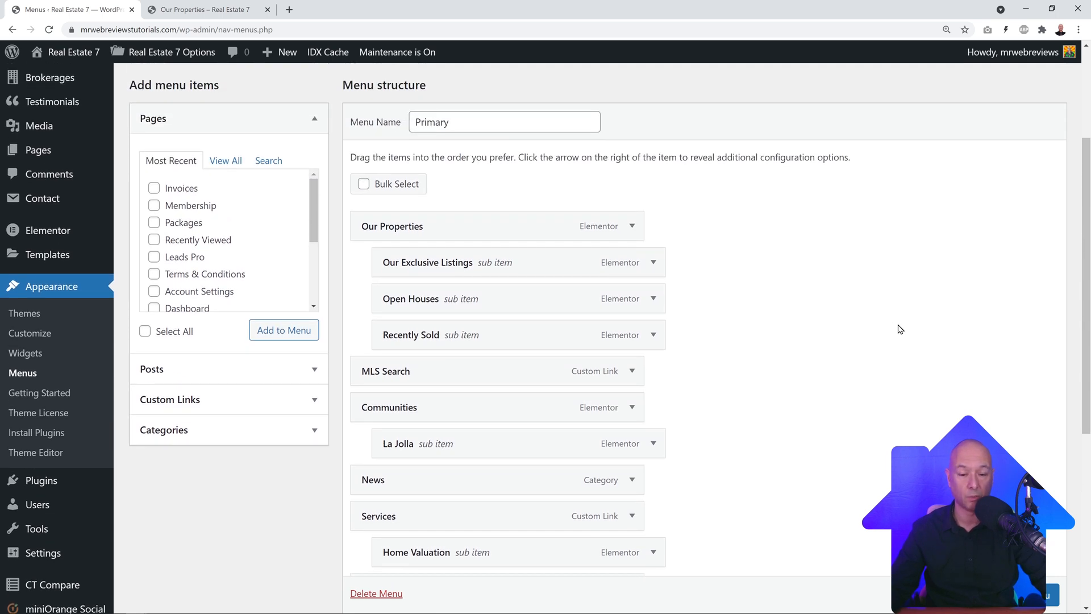
pyautogui.click(364, 184)
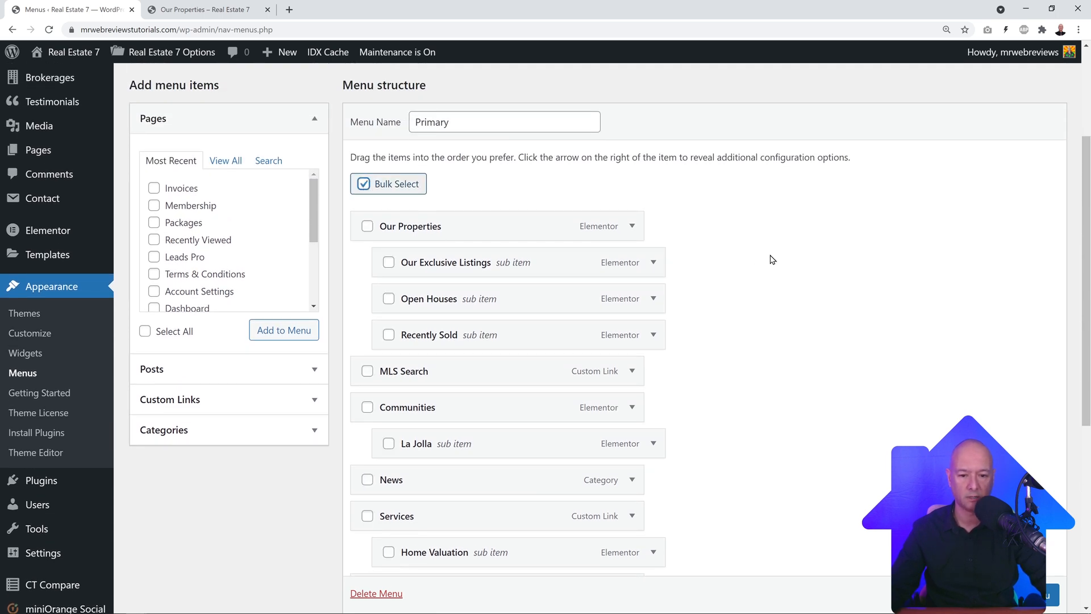
pyautogui.scroll(-1, 773, 261)
pyautogui.scroll(-1, 804, 293)
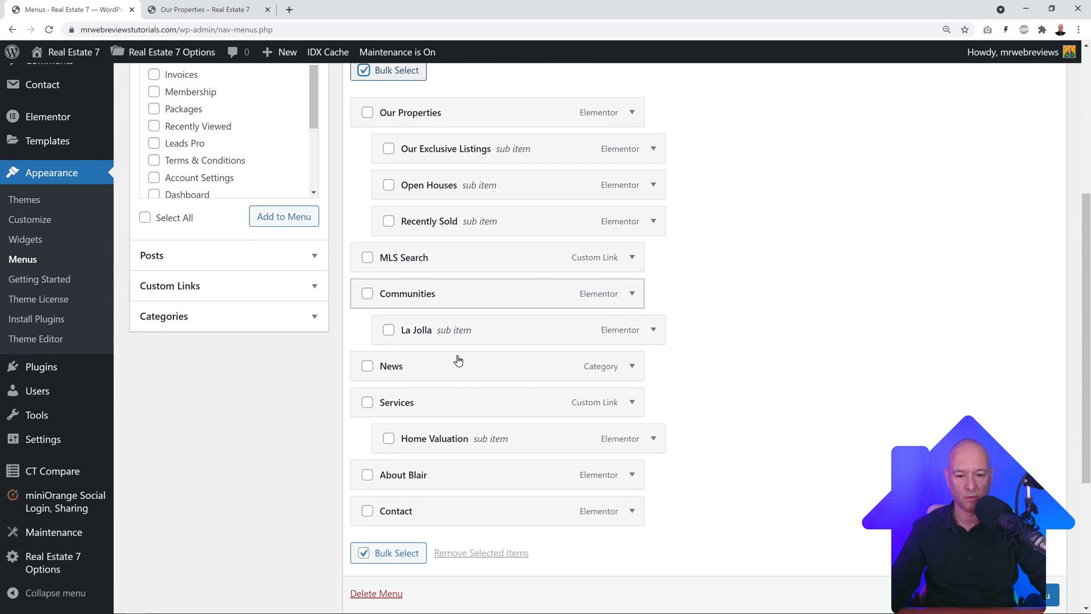
pyautogui.click(388, 329)
pyautogui.click(367, 293)
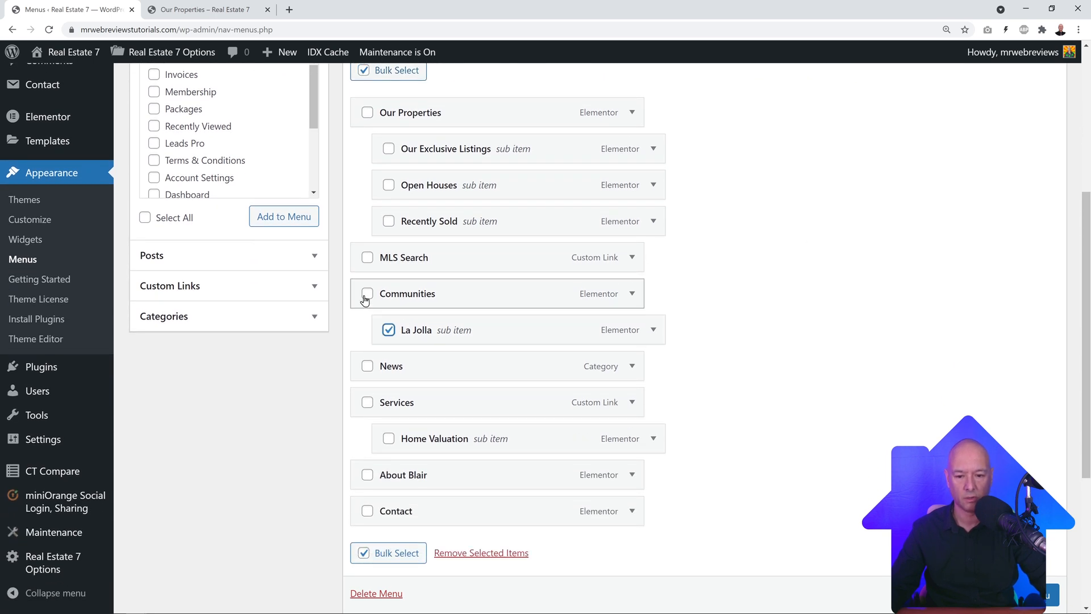
pyautogui.click(366, 369)
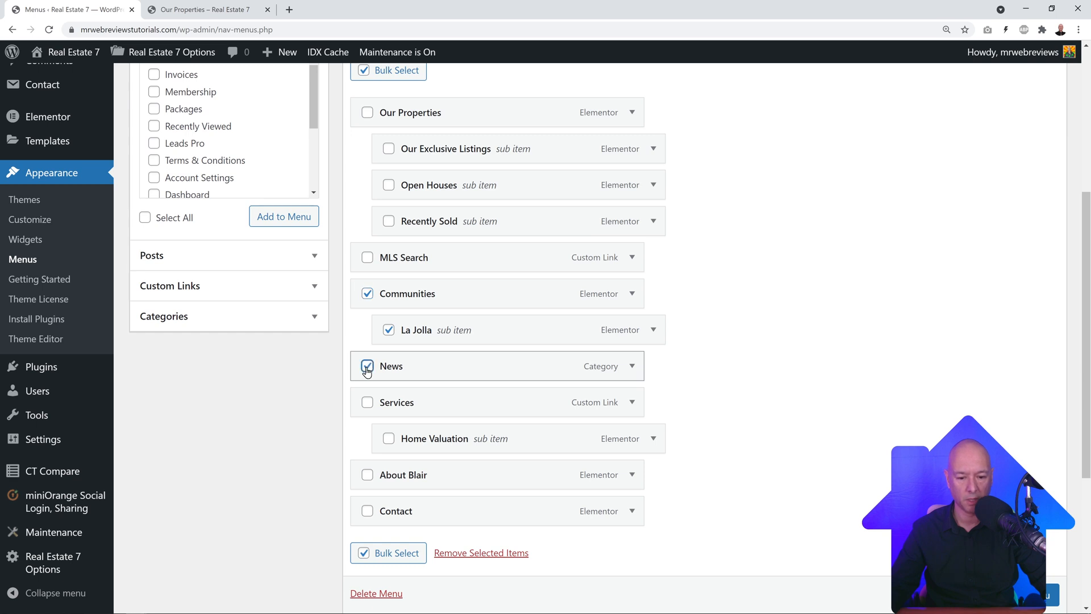
# Step: Remove the checked items and save the Primary menu
pyautogui.scroll(1, 776, 392)
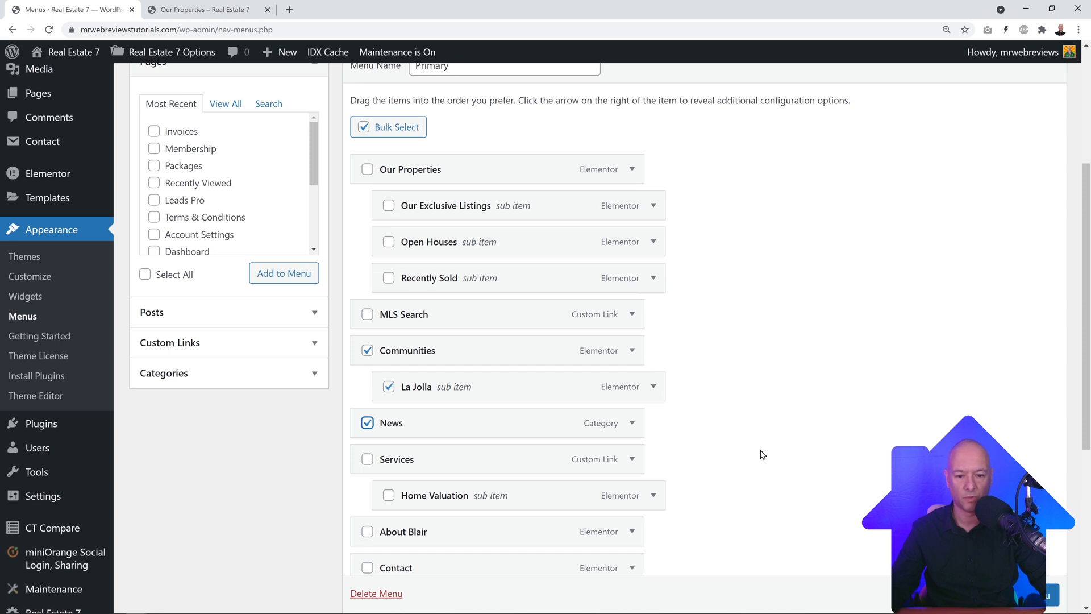
pyautogui.scroll(-1, 807, 399)
pyautogui.scroll(-2, 807, 400)
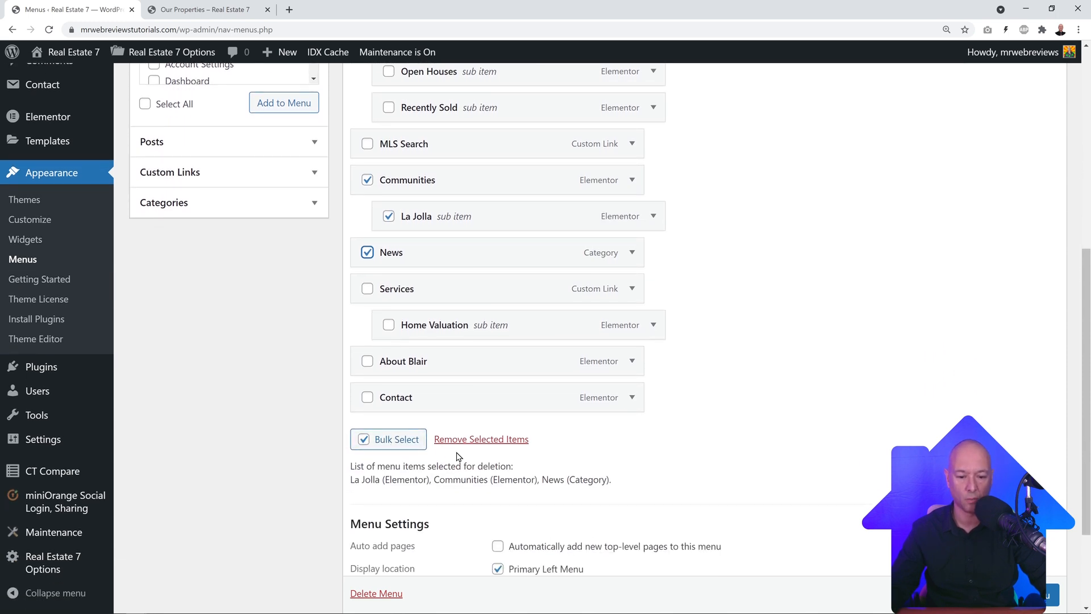
pyautogui.click(494, 447)
pyautogui.scroll(3, 762, 404)
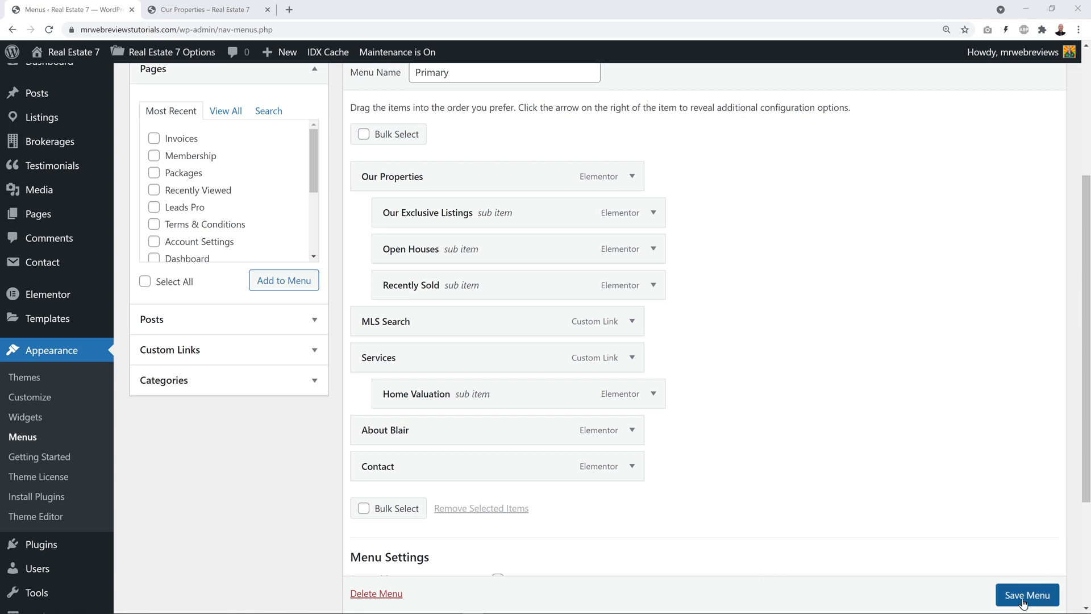
pyautogui.scroll(-1, 1023, 603)
pyautogui.scroll(1, 1026, 603)
pyautogui.click(1035, 600)
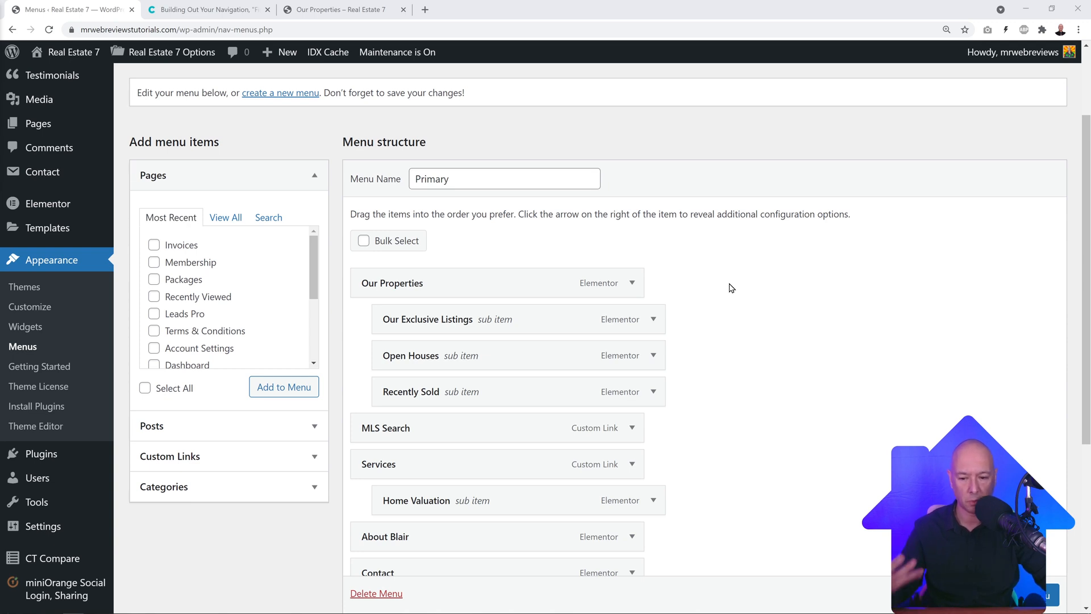
# Step: Select the For Sale & San Diego query string in the navigation docs, then return to Menus
pyautogui.hotkey('ctrl', 'Tab')
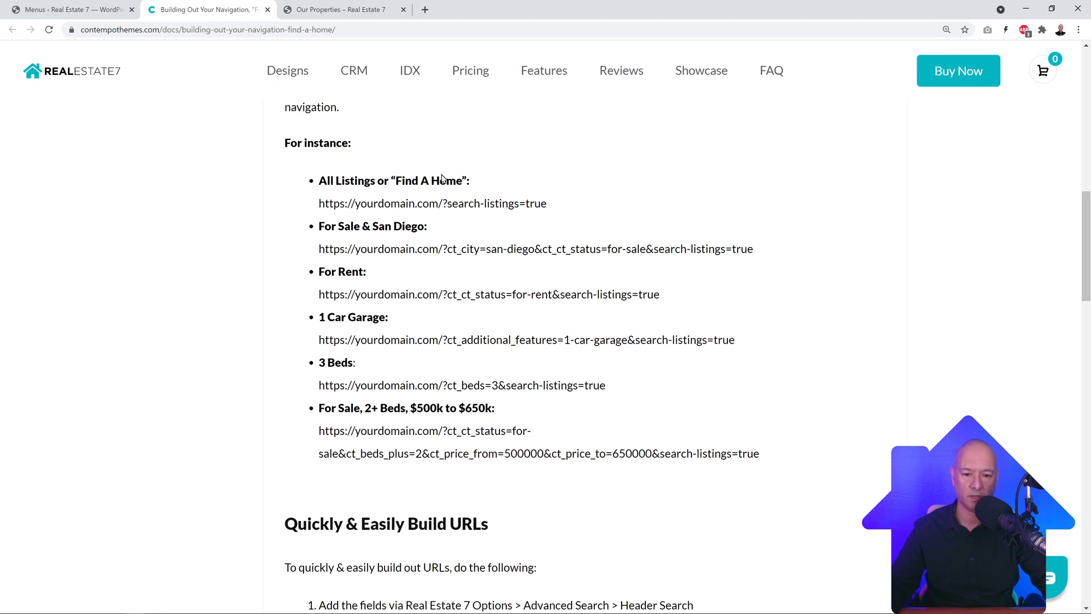
pyautogui.click(362, 12)
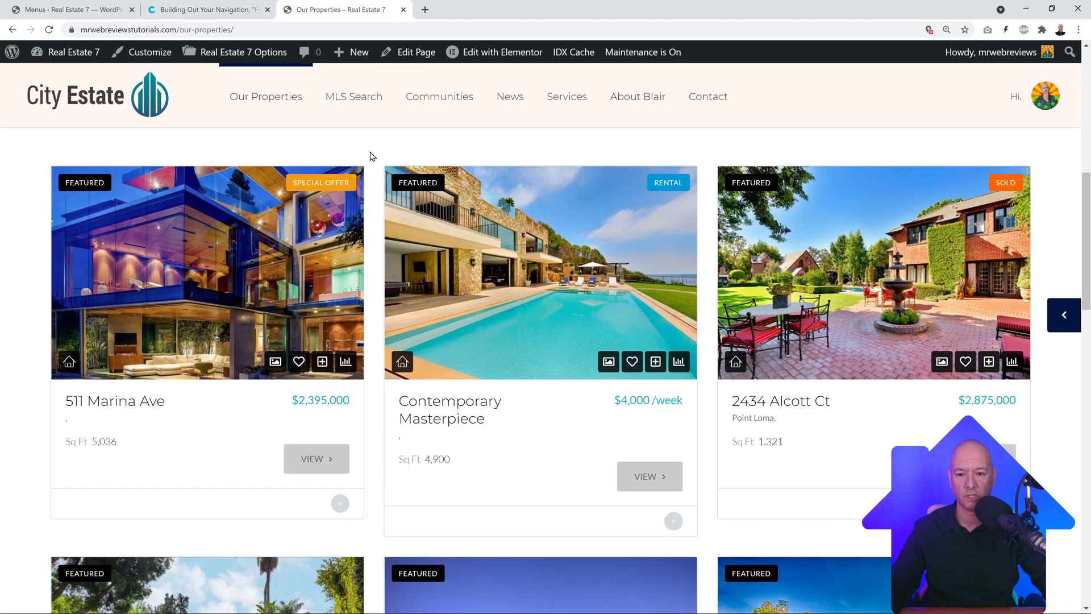
pyautogui.click(221, 9)
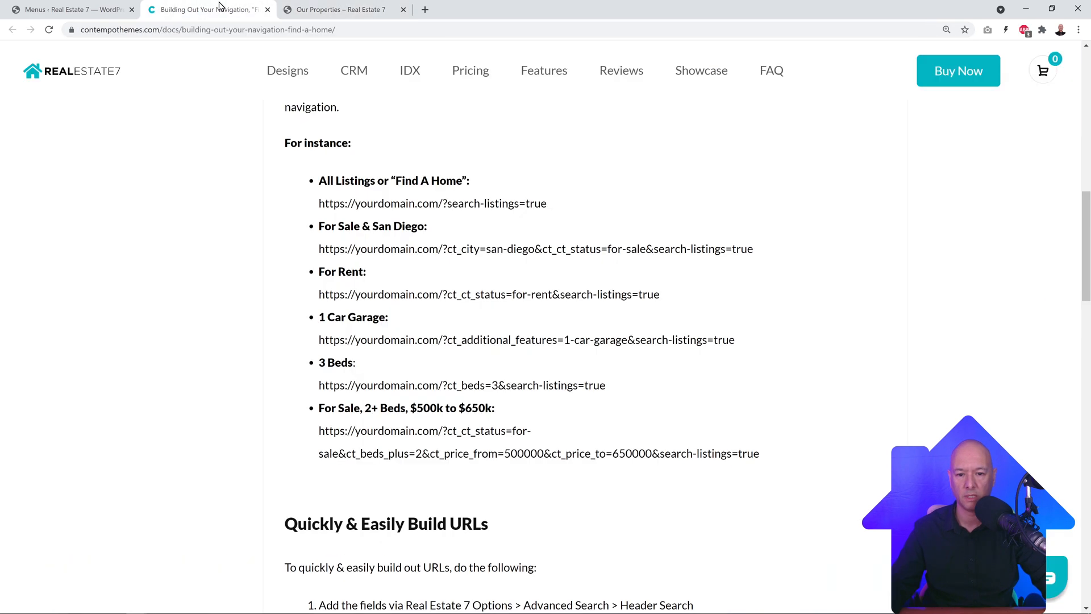
pyautogui.click(311, 6)
pyautogui.click(221, 9)
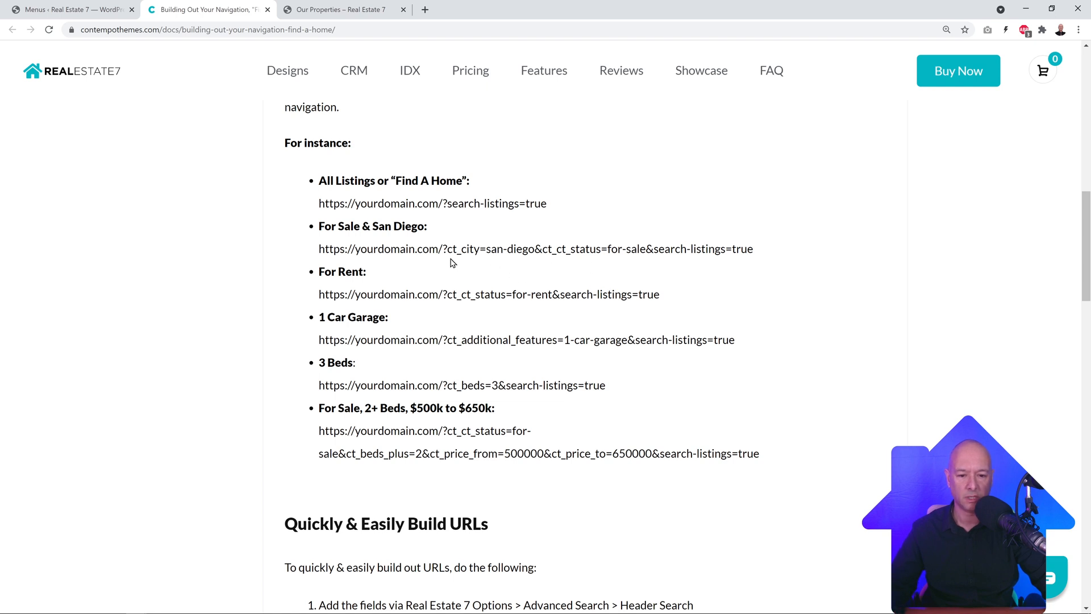
pyautogui.moveTo(444, 250); pyautogui.dragTo(748, 250)
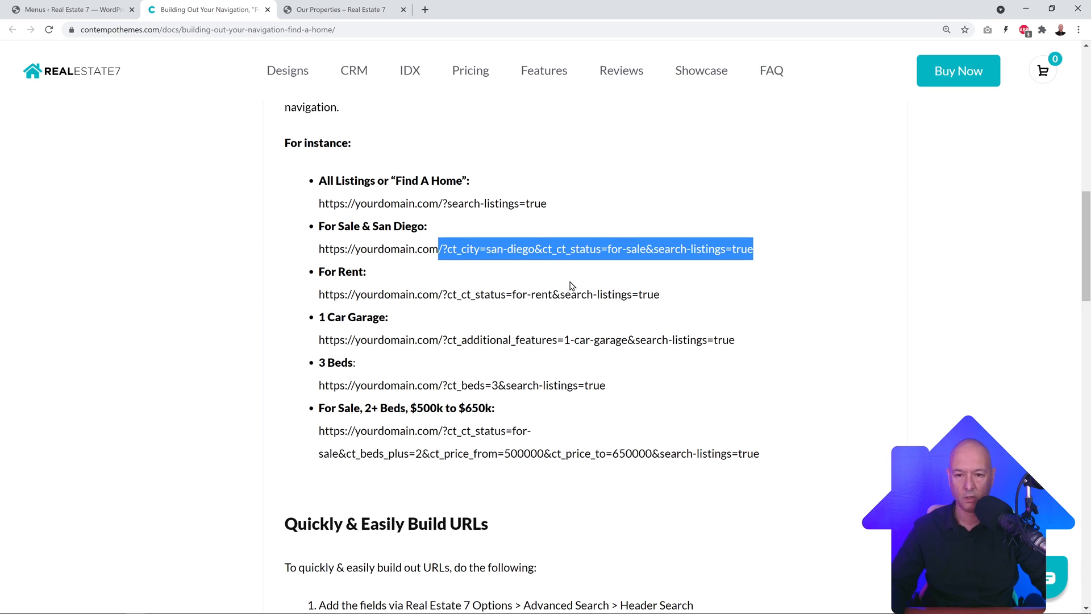
pyautogui.click(96, 10)
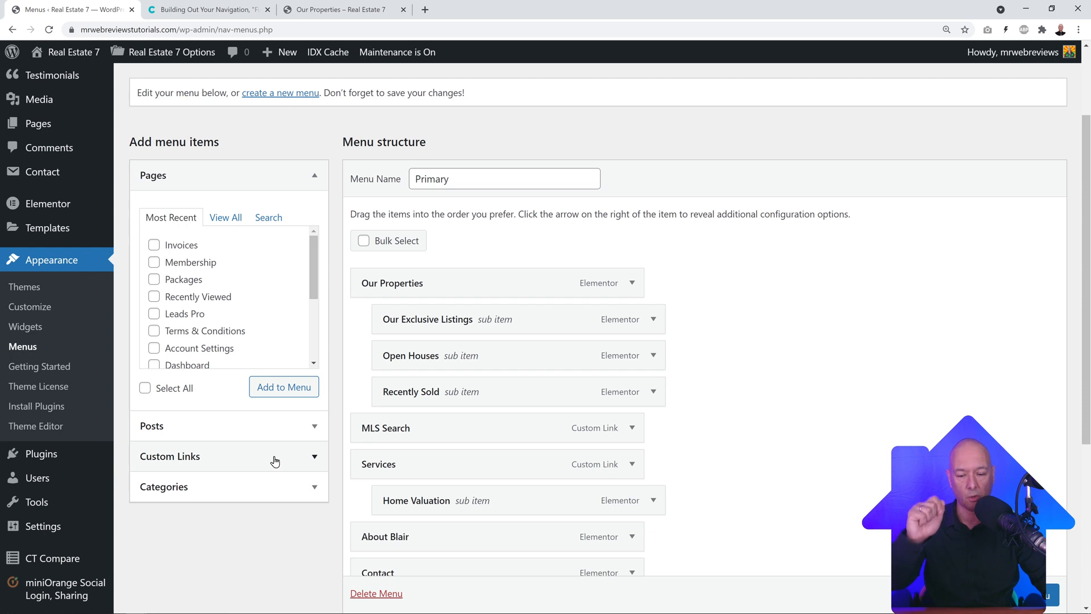
# Step: Add a custom link with the copied San Diego search URL and link text 'San Diego' to the menu
pyautogui.scroll(-1, 314, 453)
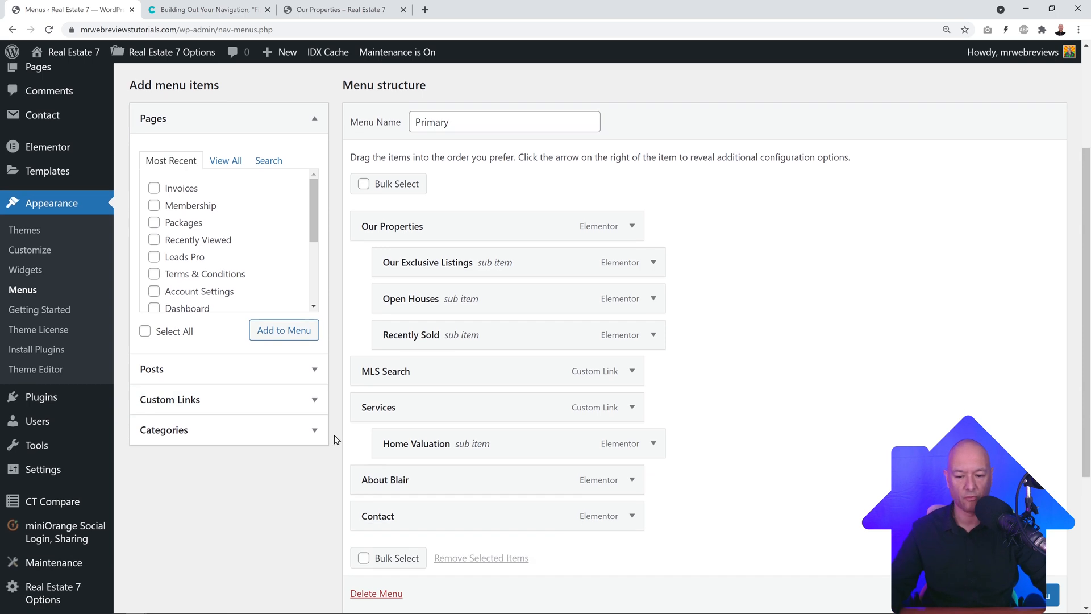
pyautogui.click(316, 401)
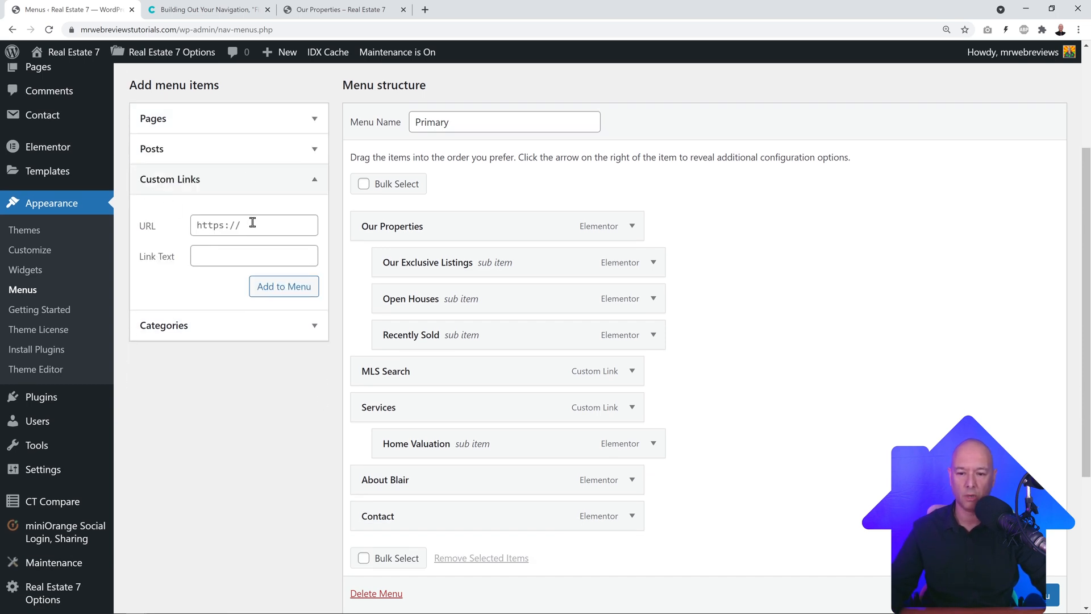
pyautogui.click(252, 222)
pyautogui.hotkey('ctrl', 'v')
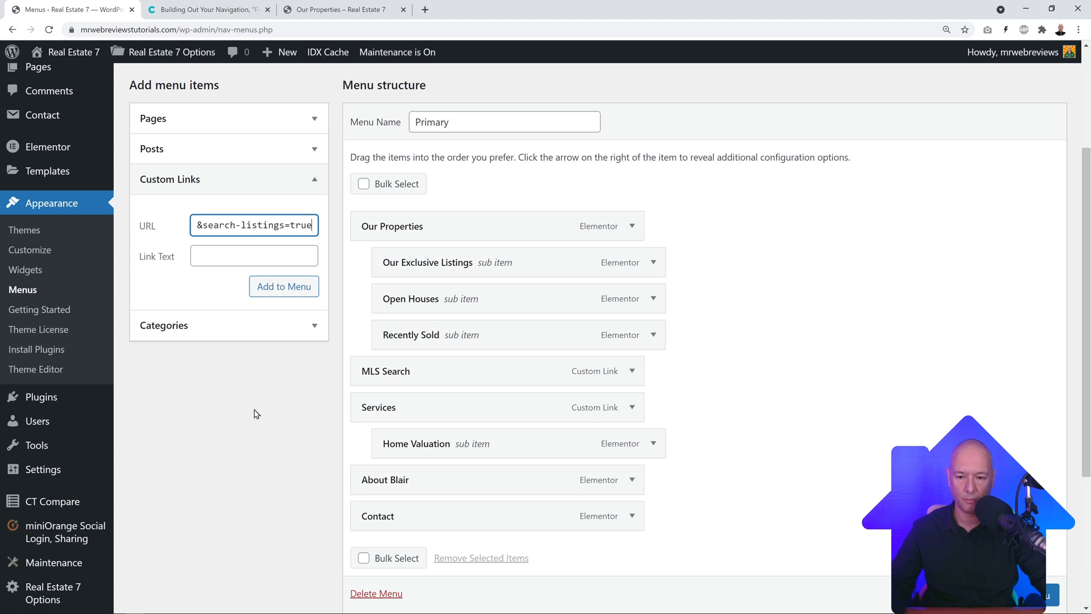
pyautogui.press('Home')
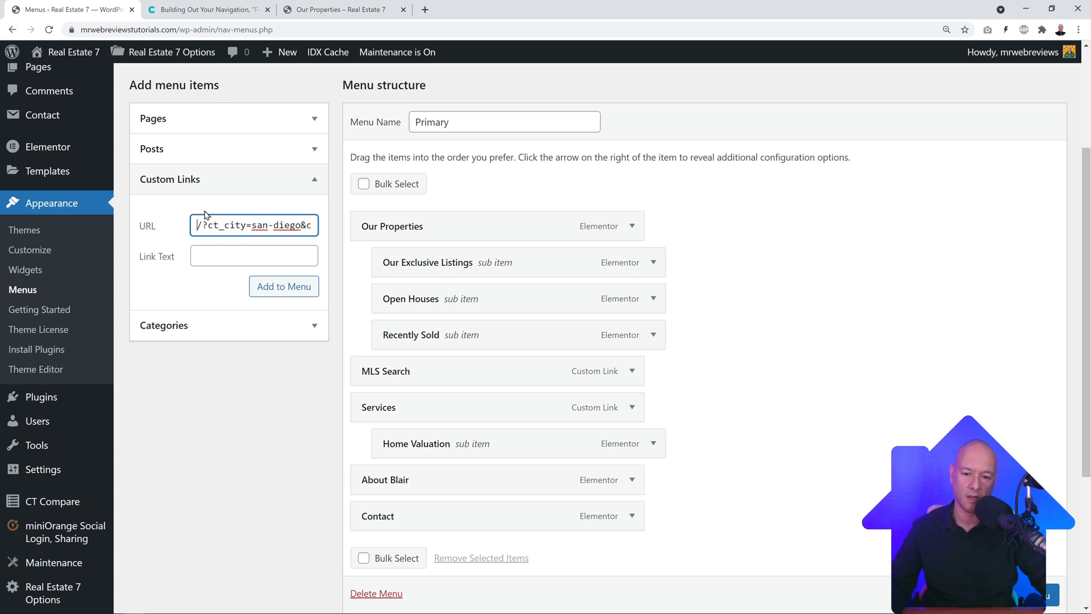
pyautogui.click(207, 9)
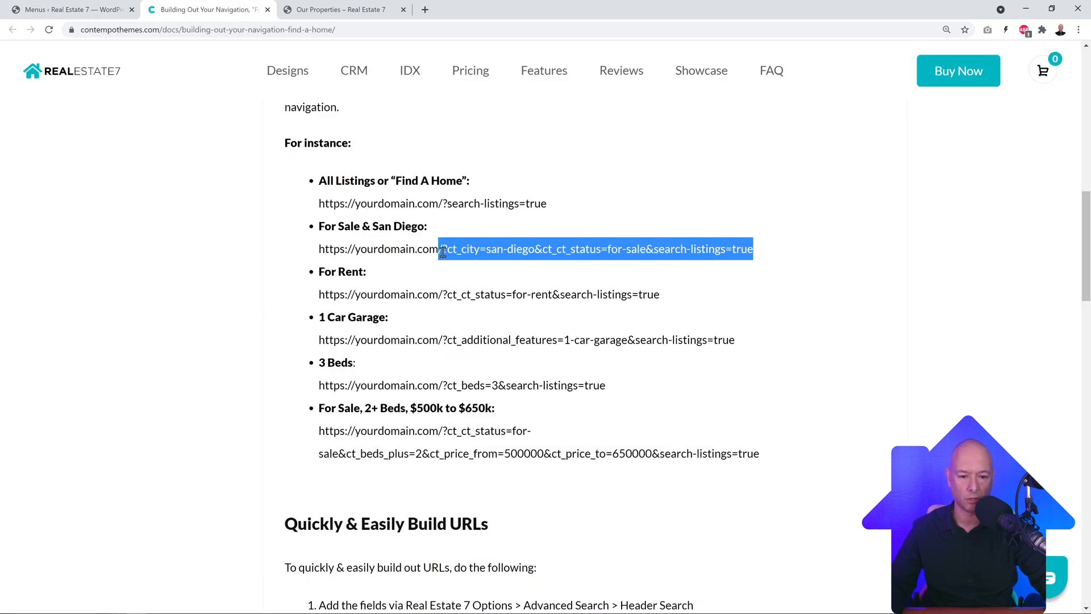
pyautogui.click(74, 10)
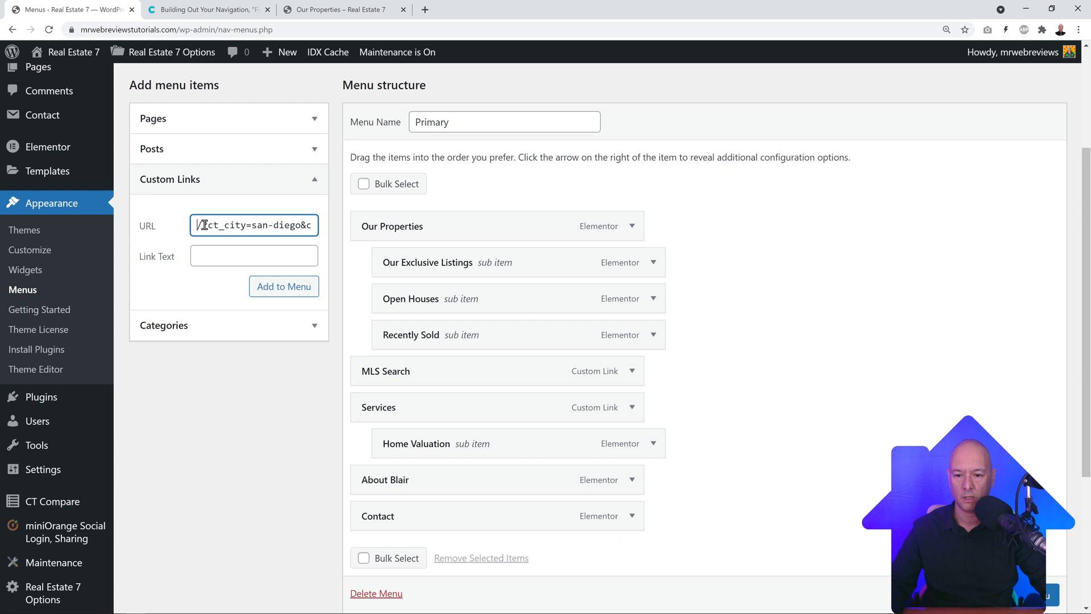
pyautogui.click(215, 258)
pyautogui.write('San Di')
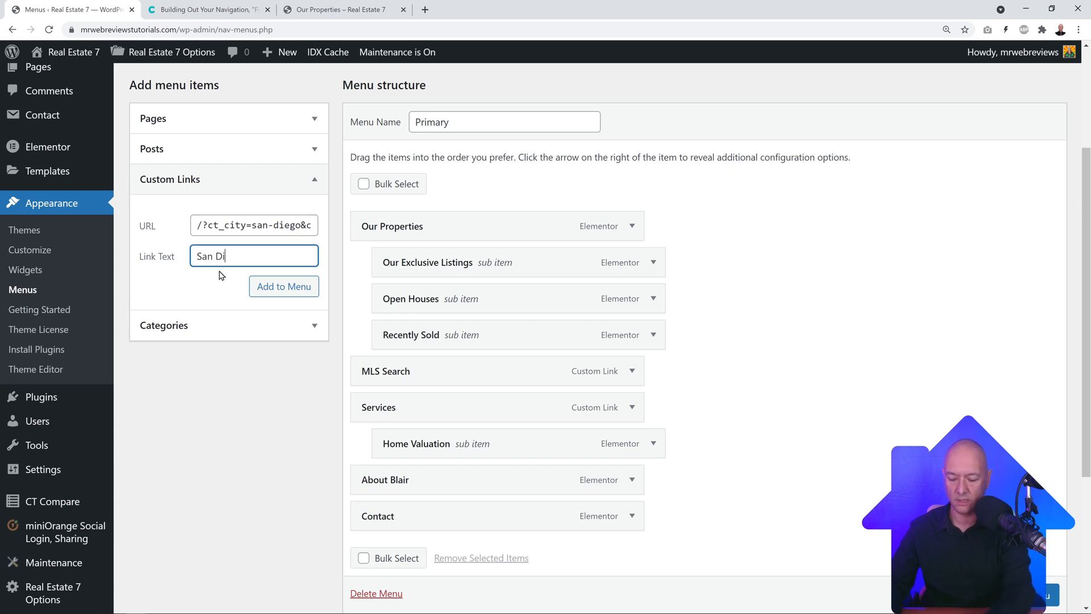
pyautogui.write('ego')
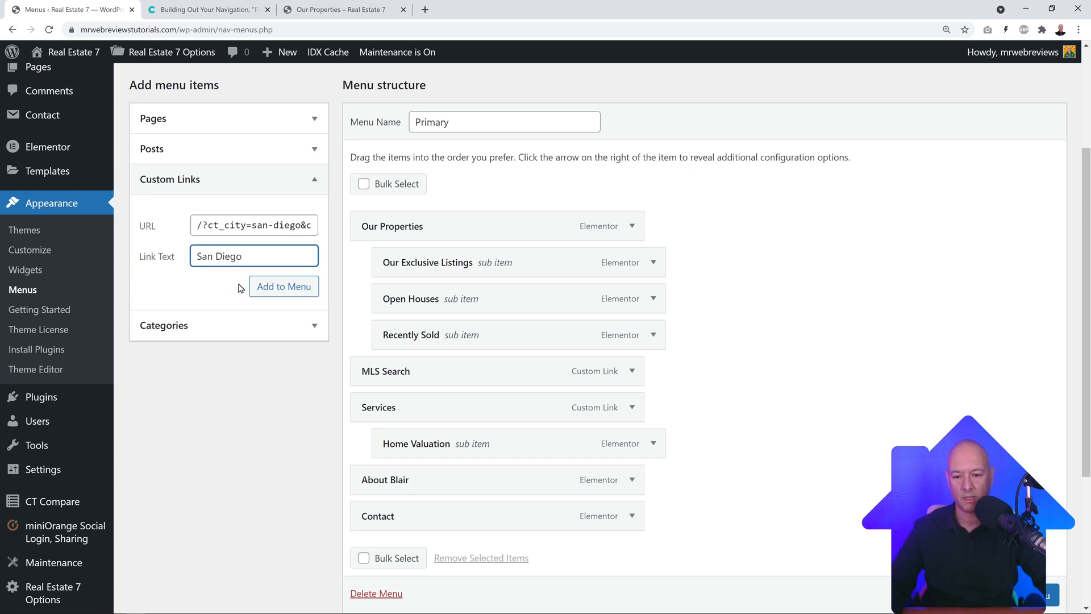
pyautogui.click(267, 289)
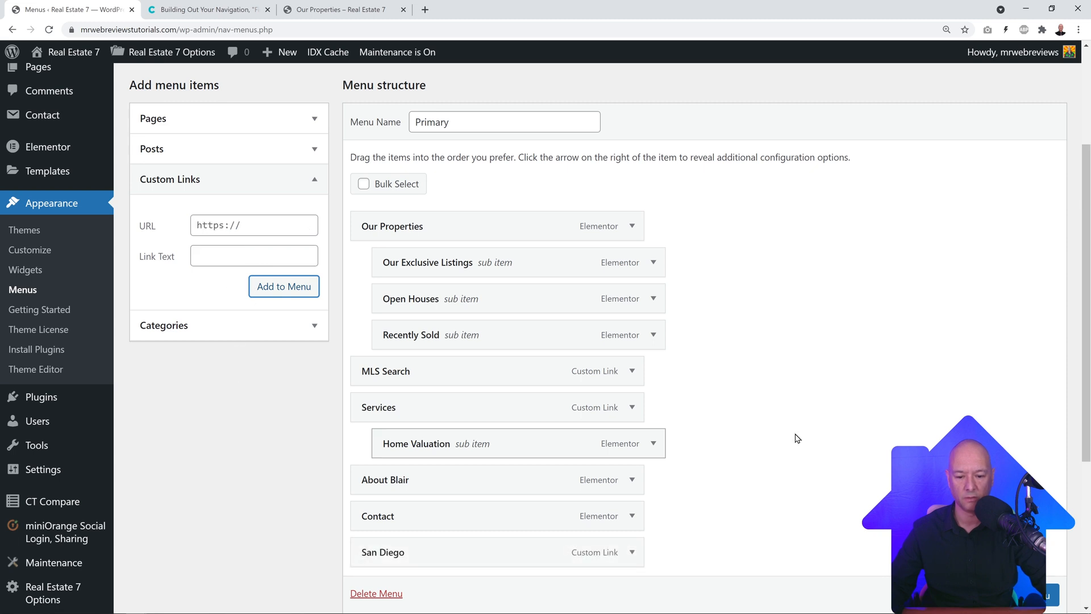
# Step: Nest San Diego as the first sub item under Our Properties and save the Primary menu
pyautogui.moveTo(456, 563); pyautogui.dragTo(483, 274)
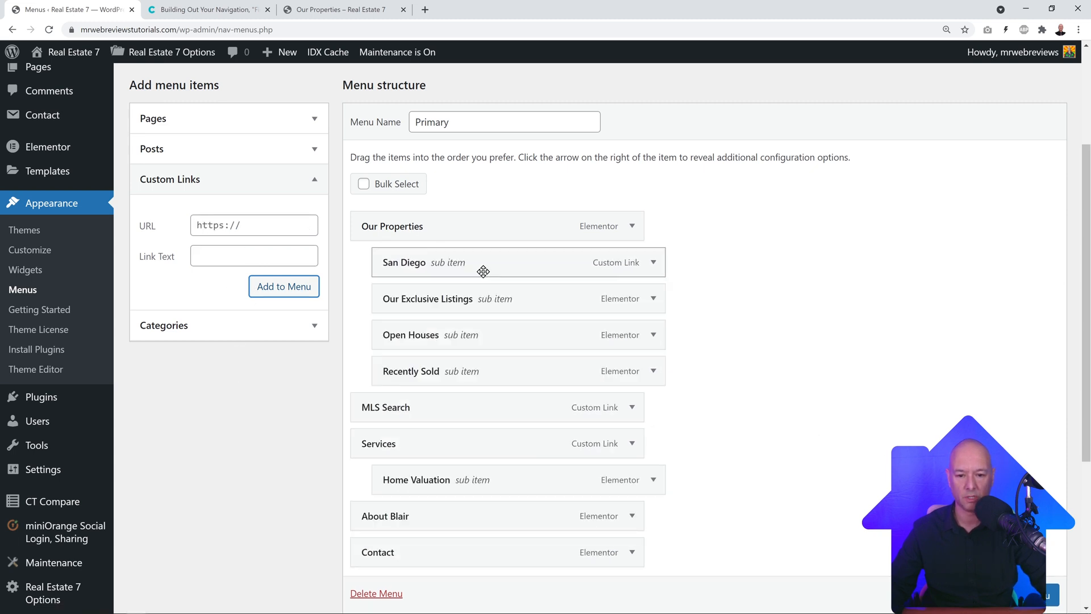
pyautogui.click(1026, 595)
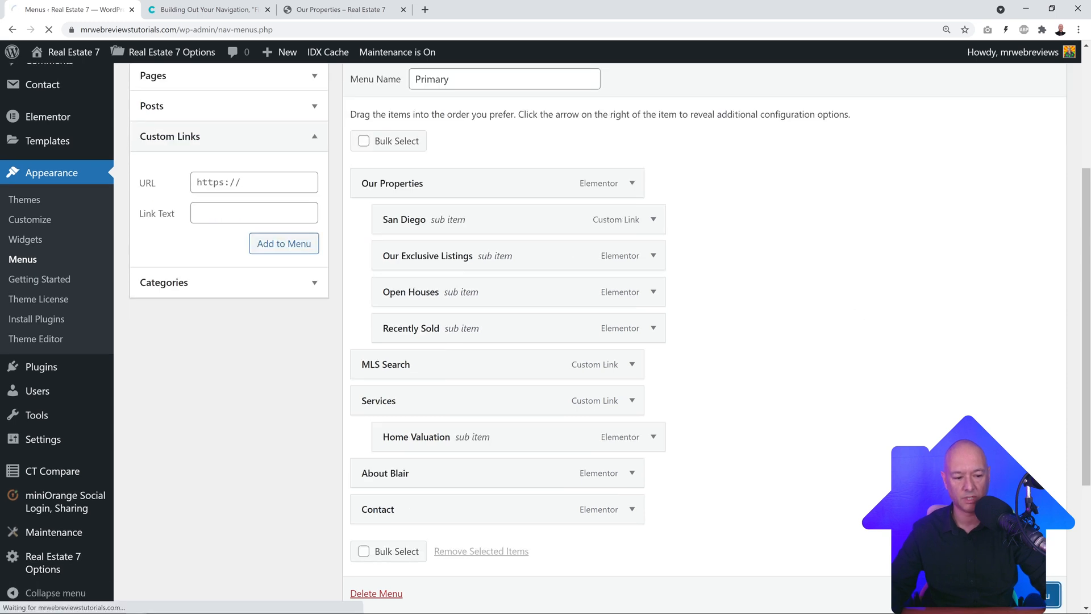
pyautogui.click(318, 10)
pyautogui.click(146, 103)
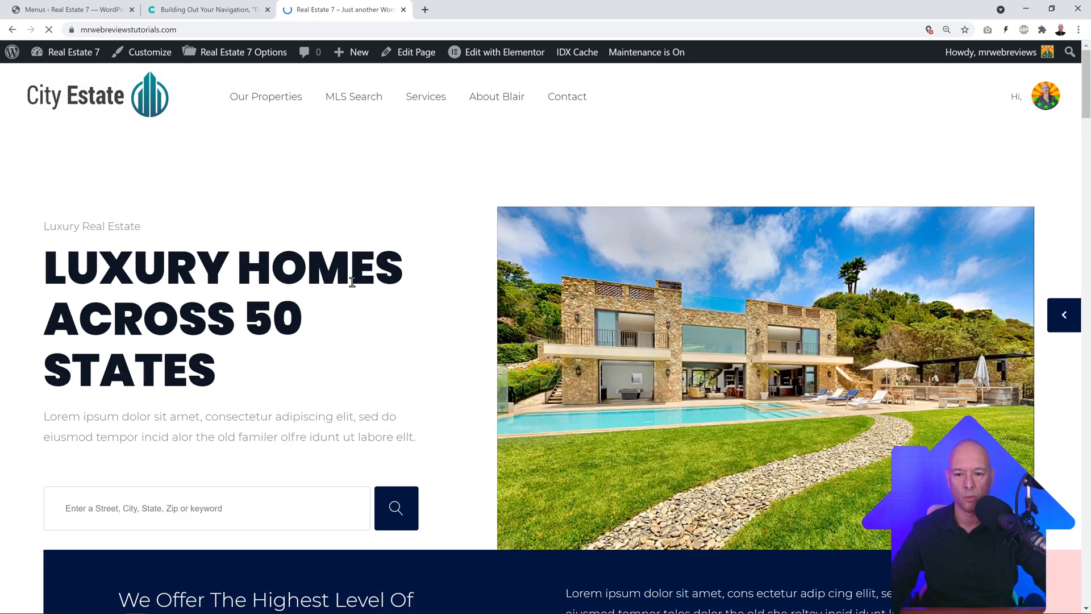
pyautogui.moveTo(264, 96)
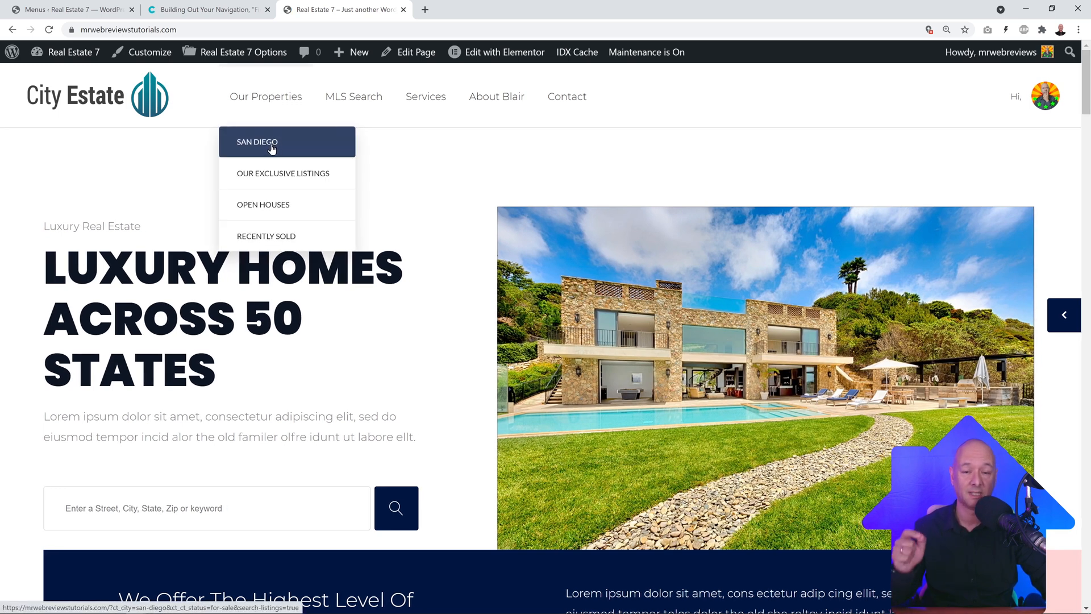
pyautogui.click(272, 146)
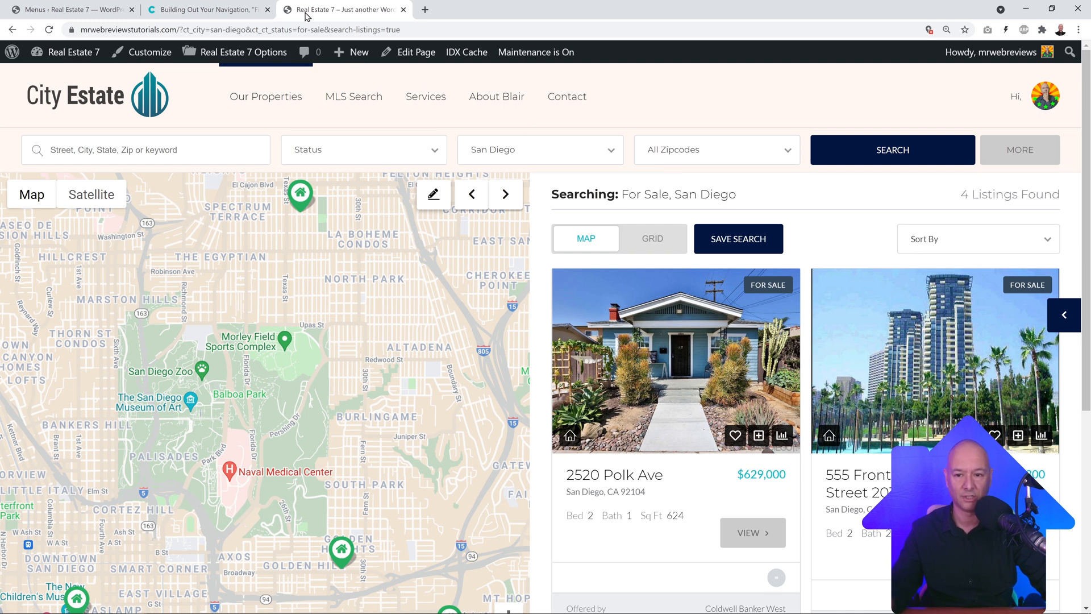
pyautogui.click(65, 12)
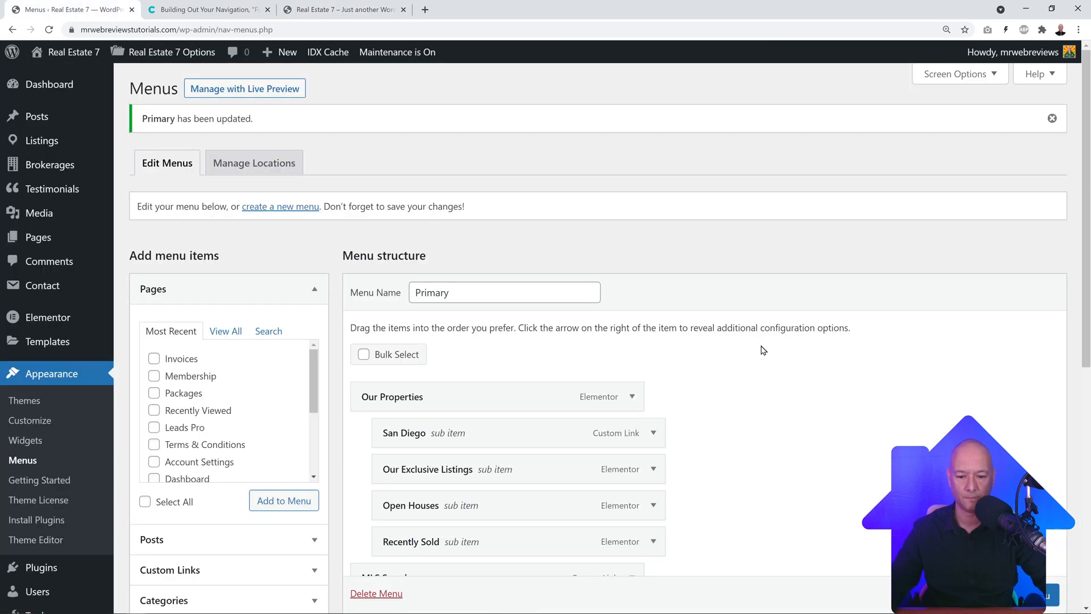
pyautogui.scroll(-2, 350, 271)
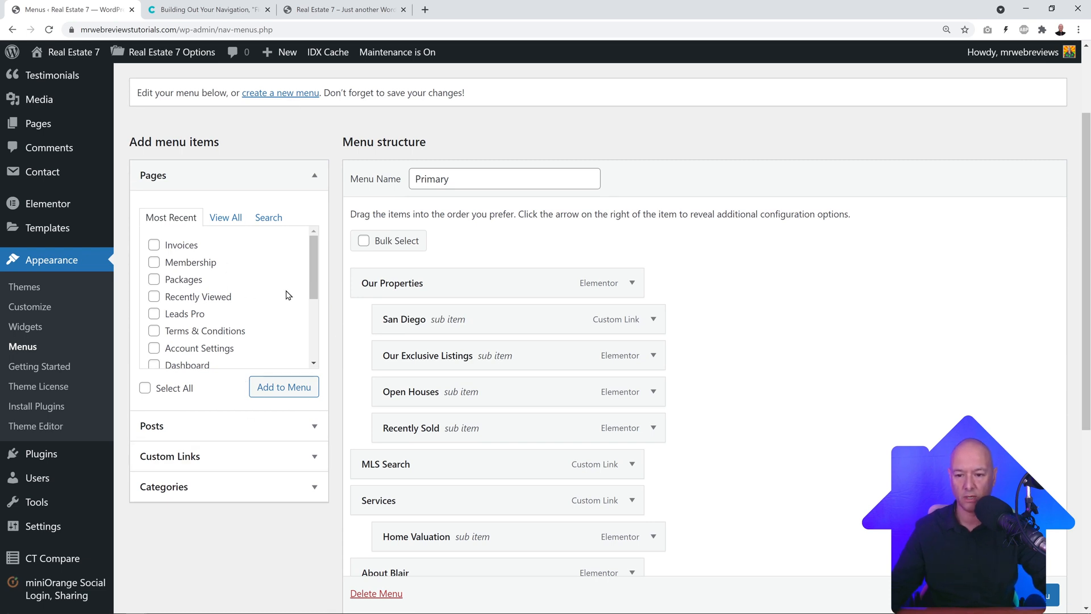
pyautogui.moveTo(314, 277); pyautogui.dragTo(314, 275)
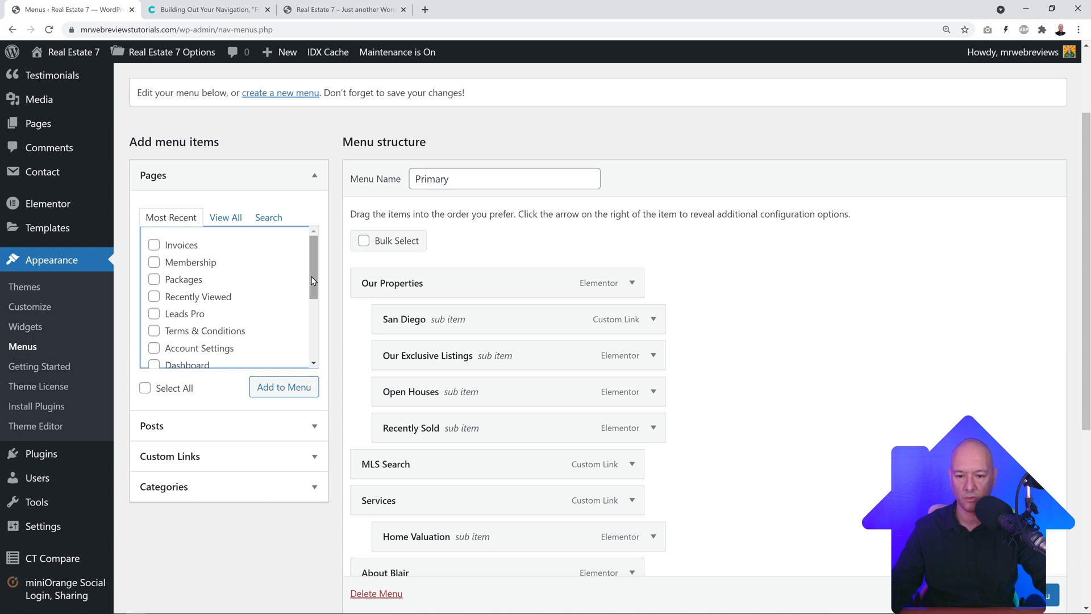
pyautogui.moveTo(313, 277); pyautogui.dragTo(306, 341)
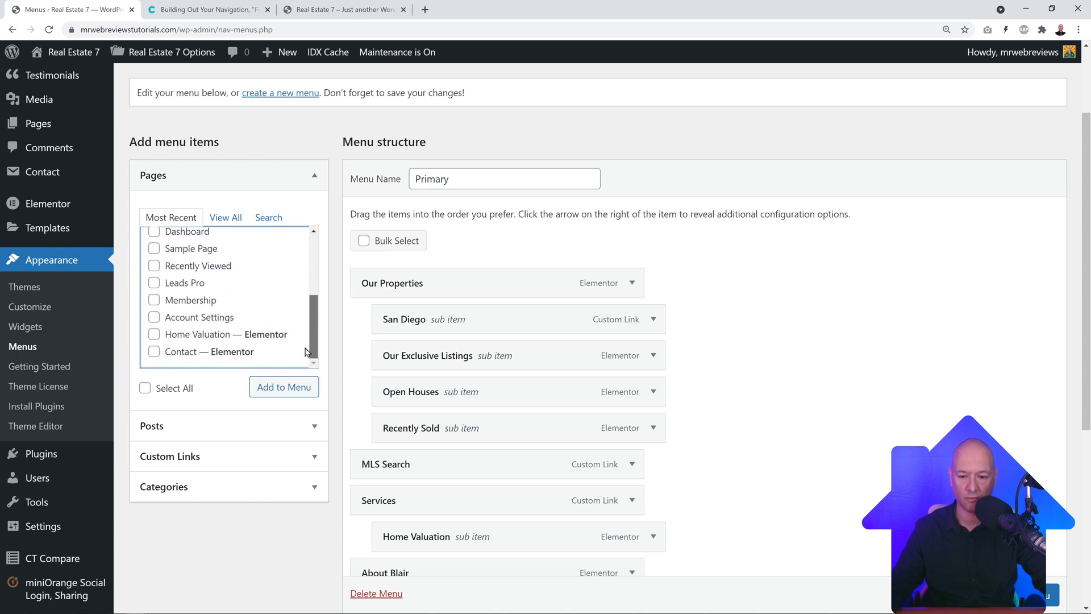
pyautogui.scroll(5, 302, 263)
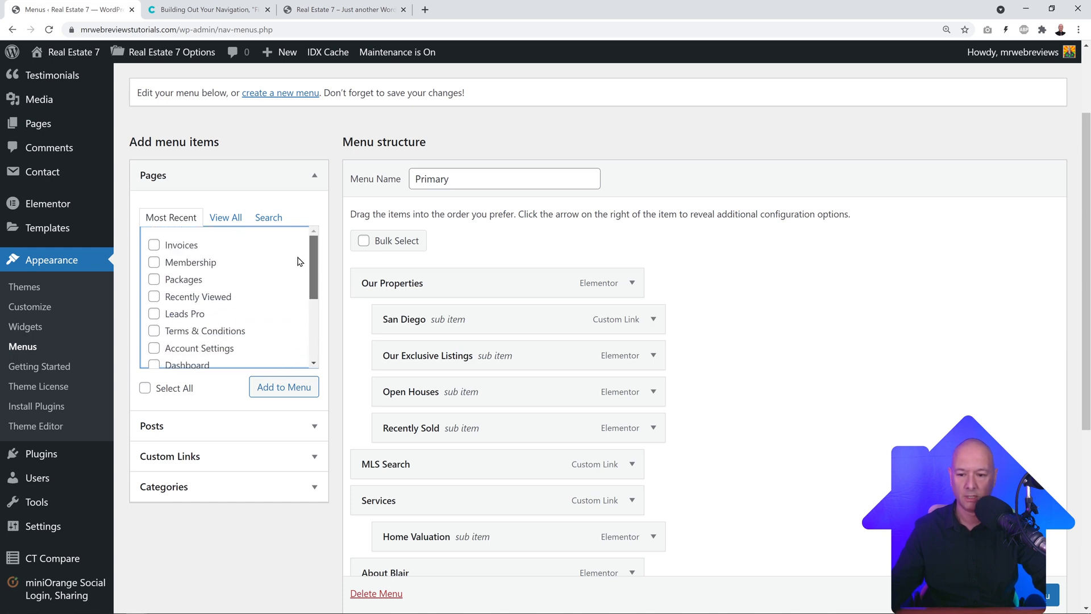
pyautogui.click(226, 217)
pyautogui.moveTo(313, 250); pyautogui.dragTo(310, 279)
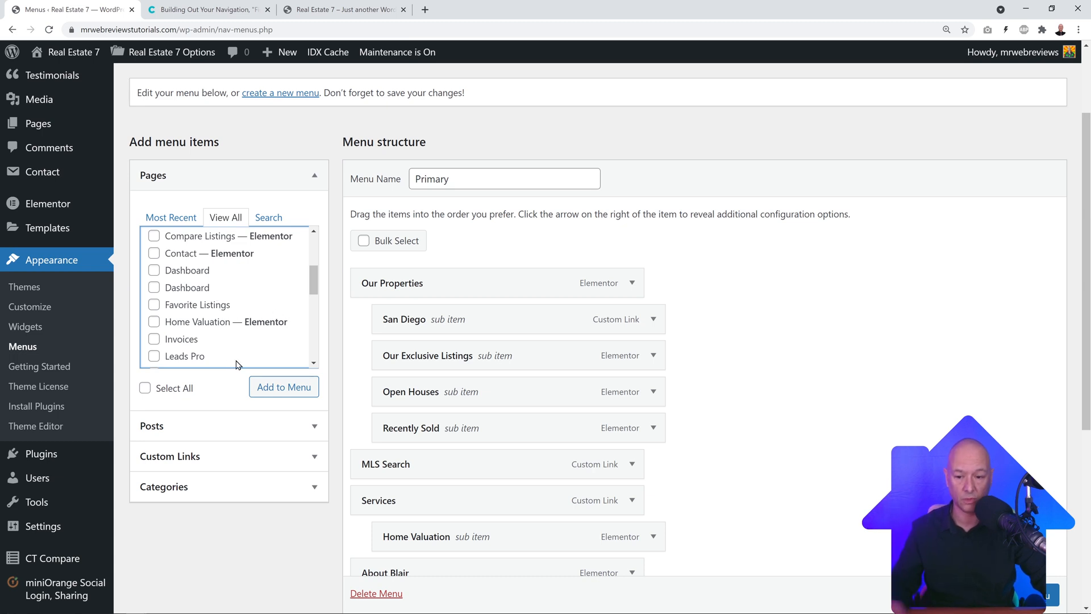
pyautogui.moveTo(314, 278)
pyautogui.mouseDown()
pyautogui.moveTo(310, 356)
pyautogui.moveTo(306, 270)
pyautogui.mouseUp()
pyautogui.click(154, 307)
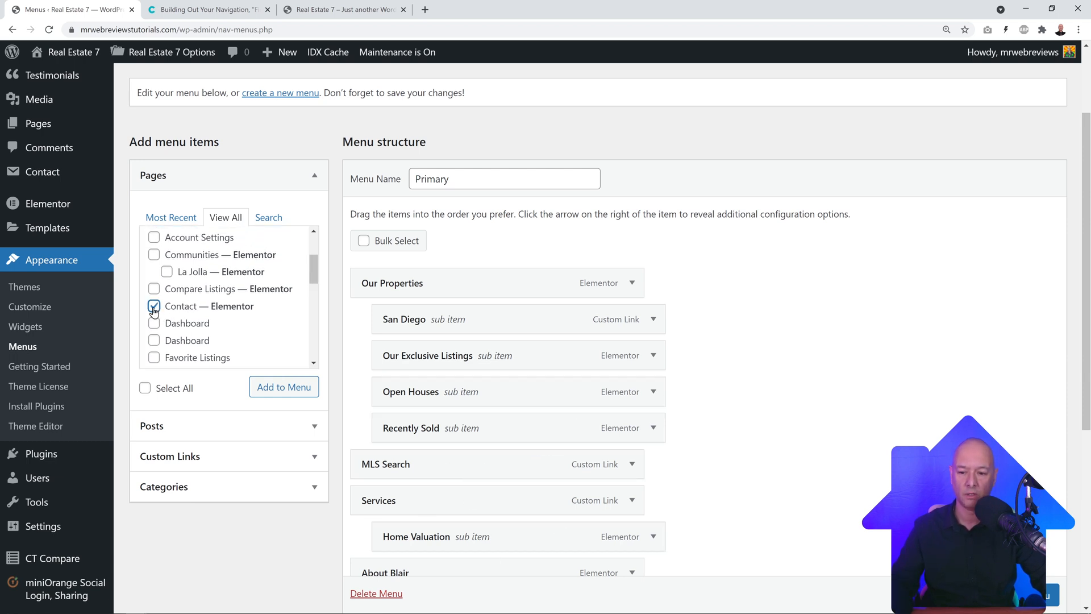
pyautogui.click(282, 388)
pyautogui.scroll(-1, 845, 370)
pyautogui.scroll(-3, 844, 369)
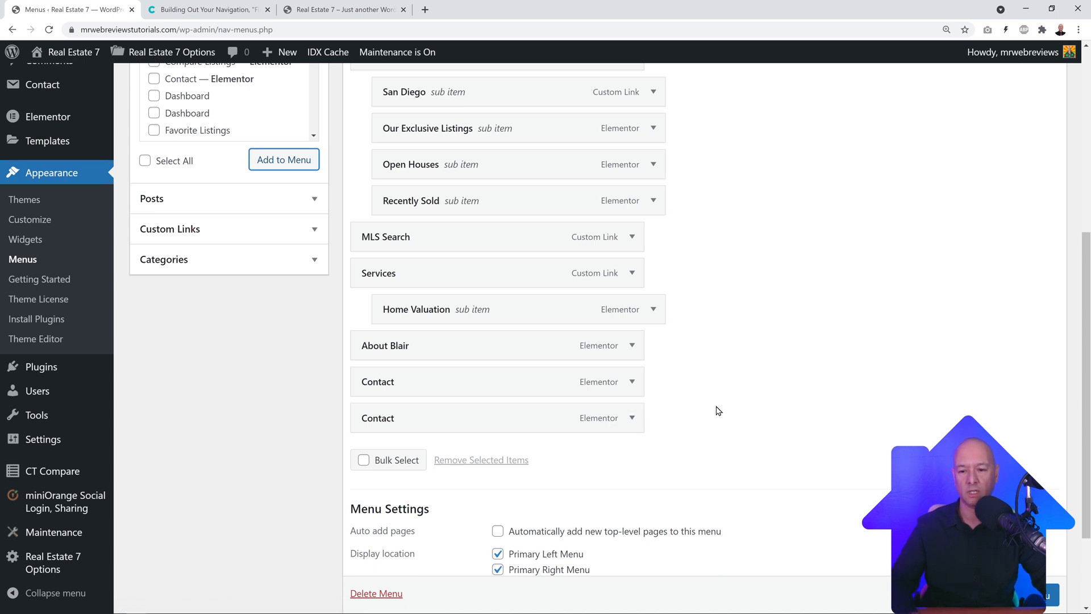
pyautogui.click(632, 418)
pyautogui.scroll(-2, 760, 409)
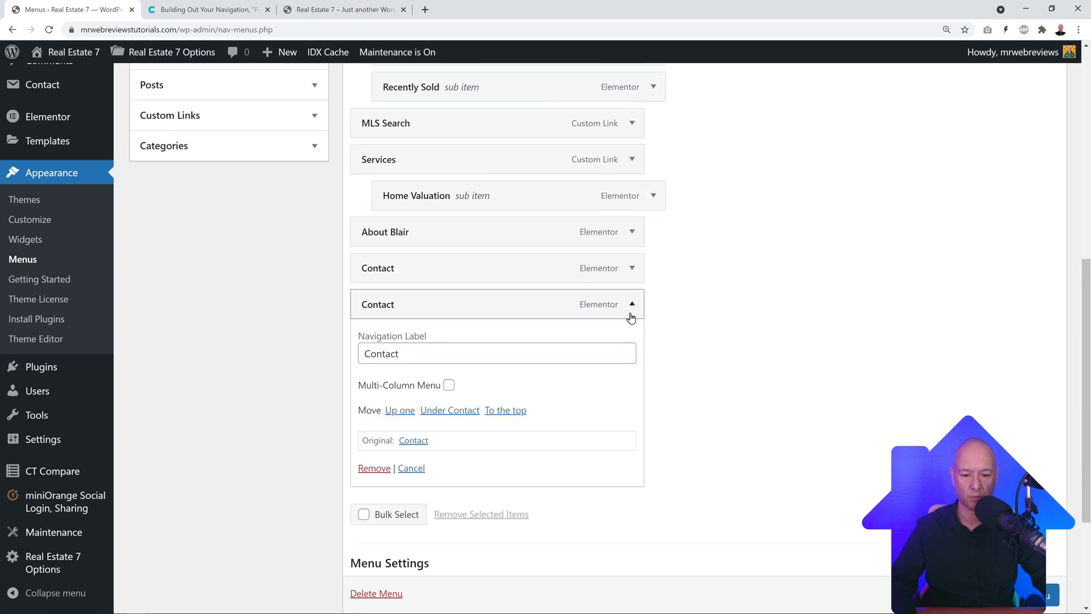
pyautogui.click(374, 468)
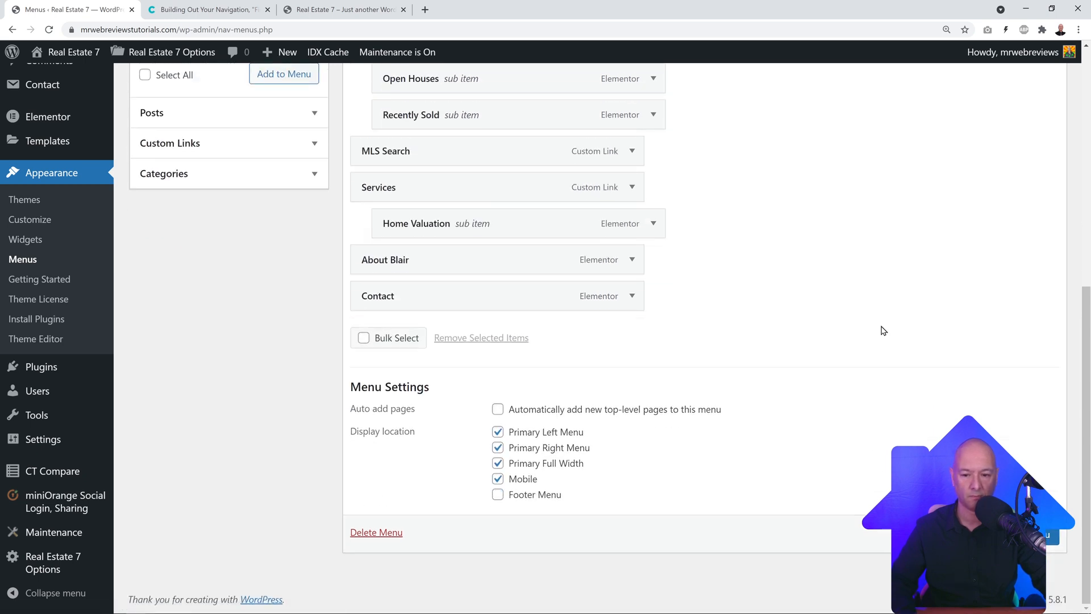
pyautogui.scroll(5, 881, 330)
pyautogui.scroll(1, 880, 335)
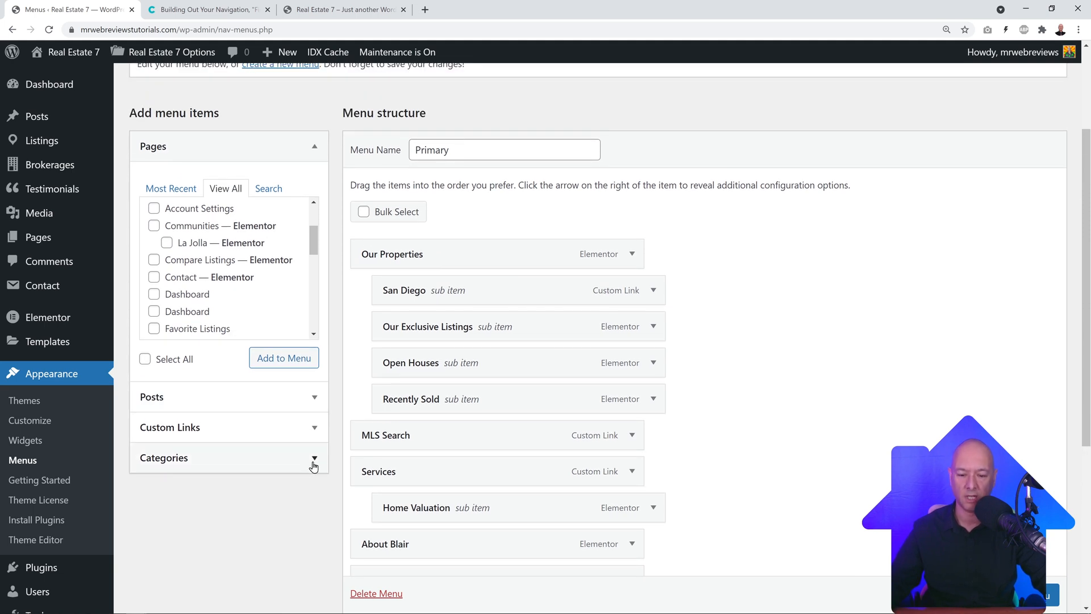
pyautogui.scroll(2, 671, 444)
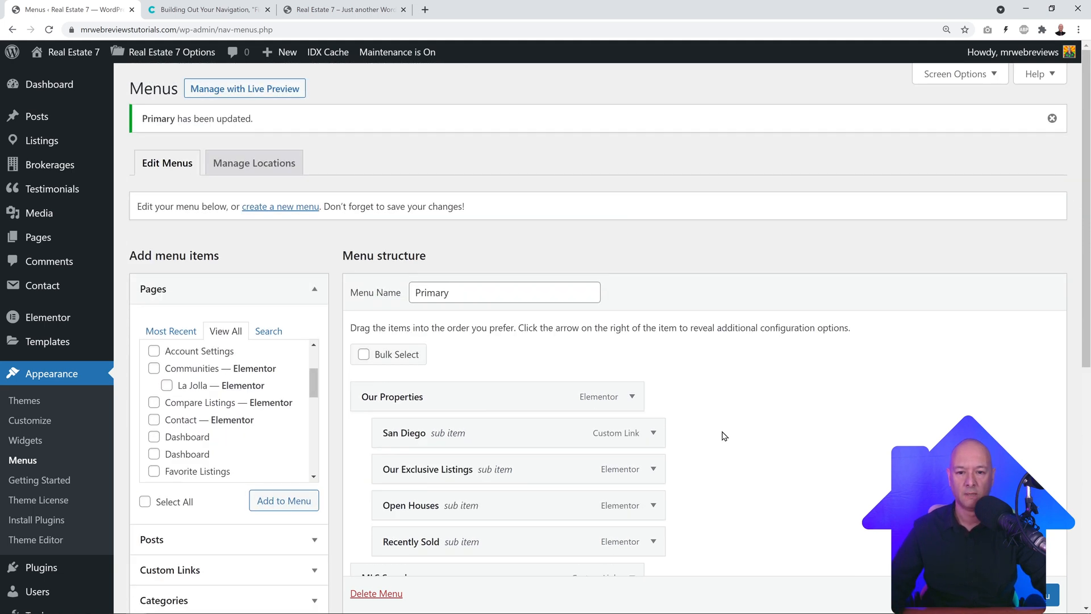
pyautogui.click(978, 78)
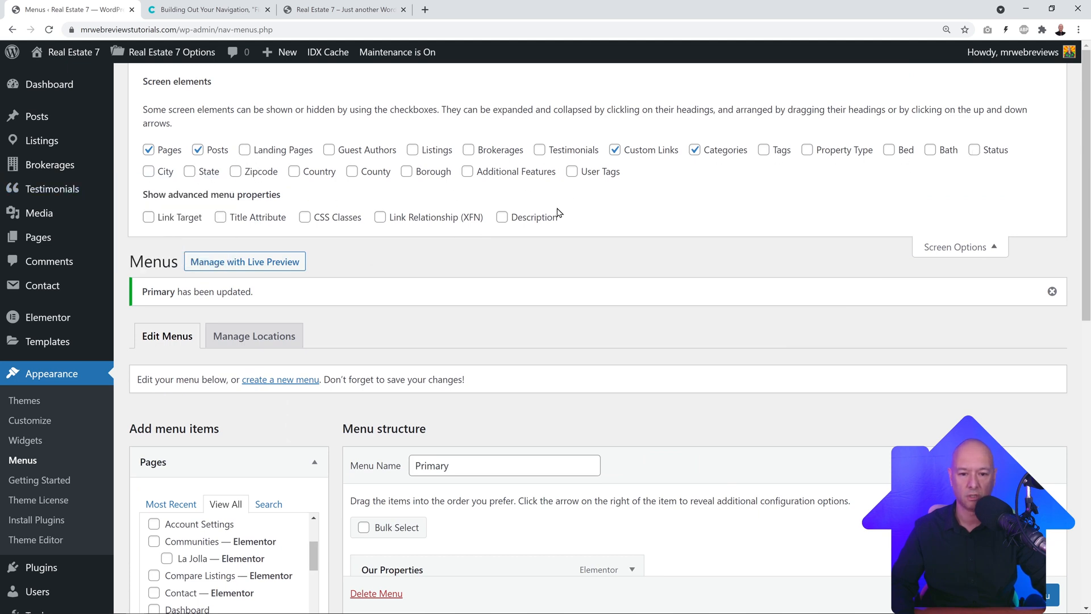
pyautogui.click(952, 250)
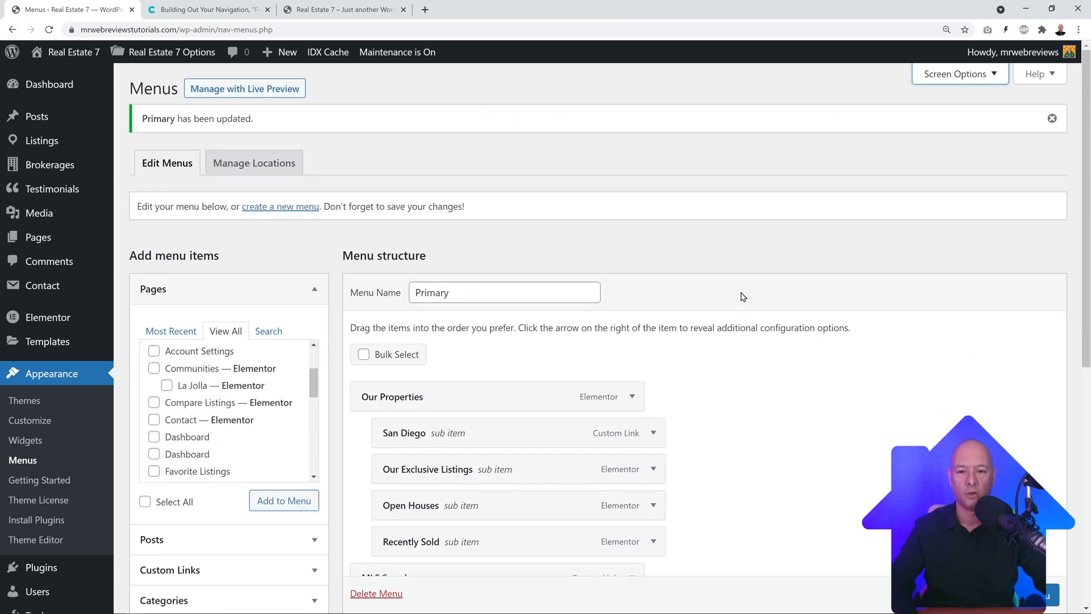
pyautogui.click(347, 9)
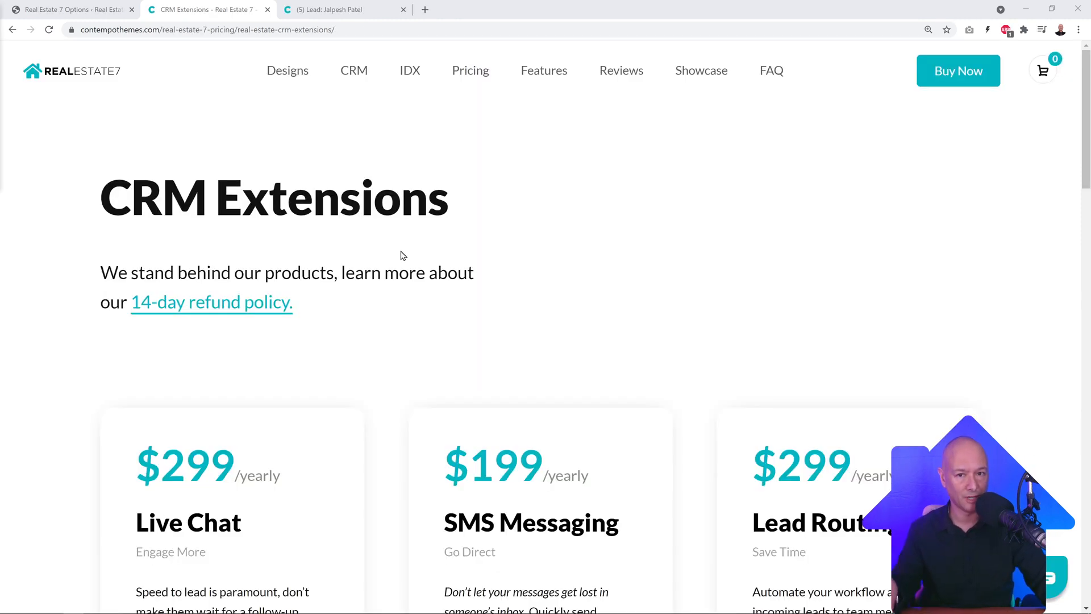
# Step: Scroll the CRM Extensions pricing page and glance at the leads dashboard tab
pyautogui.scroll(-2, 402, 262)
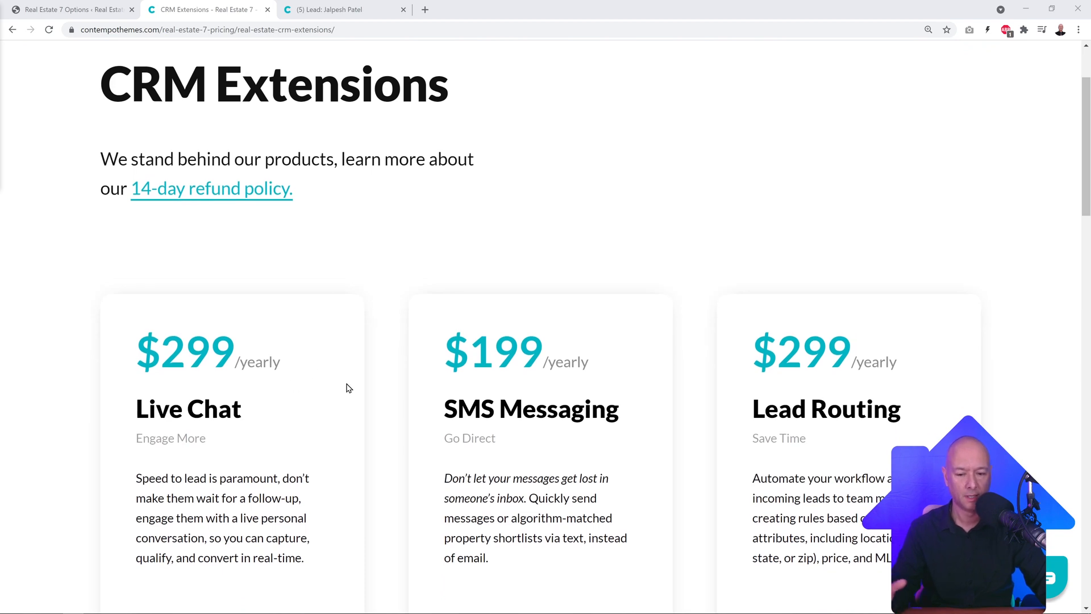
pyautogui.scroll(-2, 371, 380)
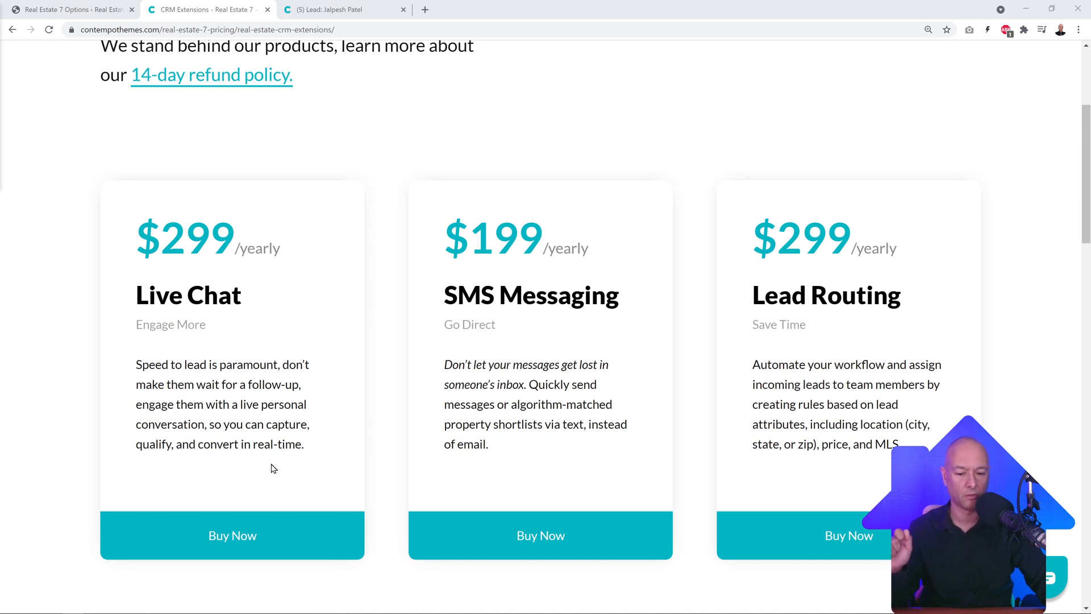
pyautogui.scroll(3, 341, 445)
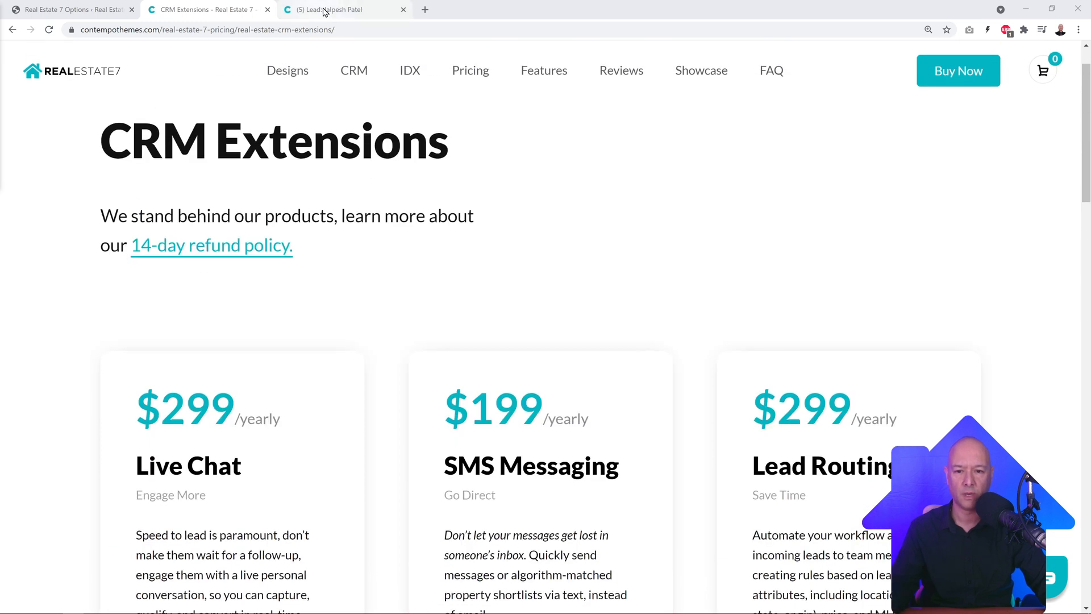
pyautogui.hotkey('ctrl', 'Tab')
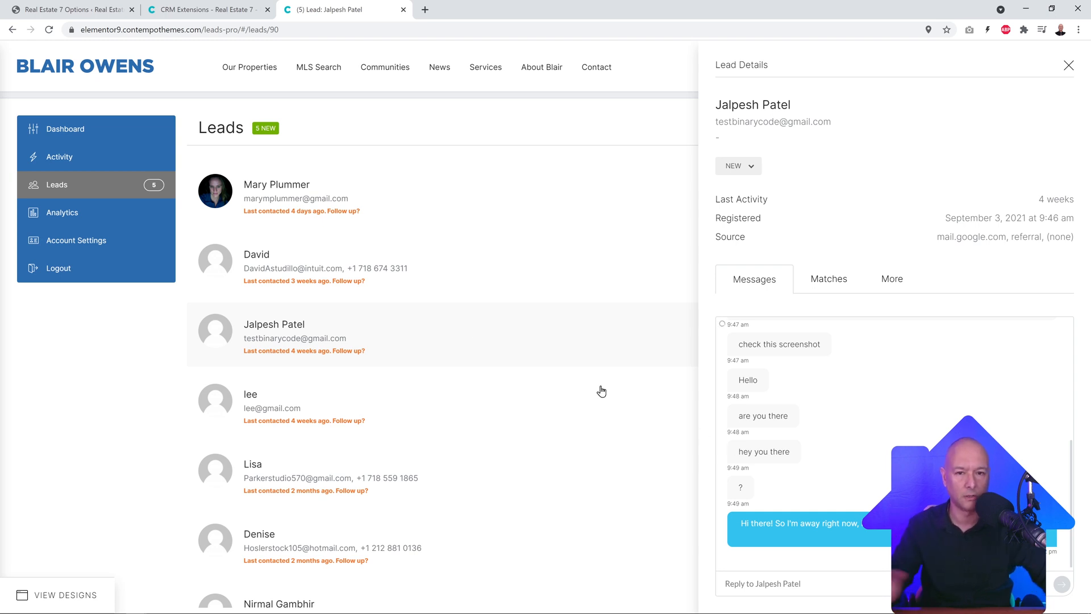
pyautogui.click(202, 10)
# Step: Scroll down to the Live Chat card at $299 yearly and close the lead details tab
pyautogui.scroll(-2, 269, 434)
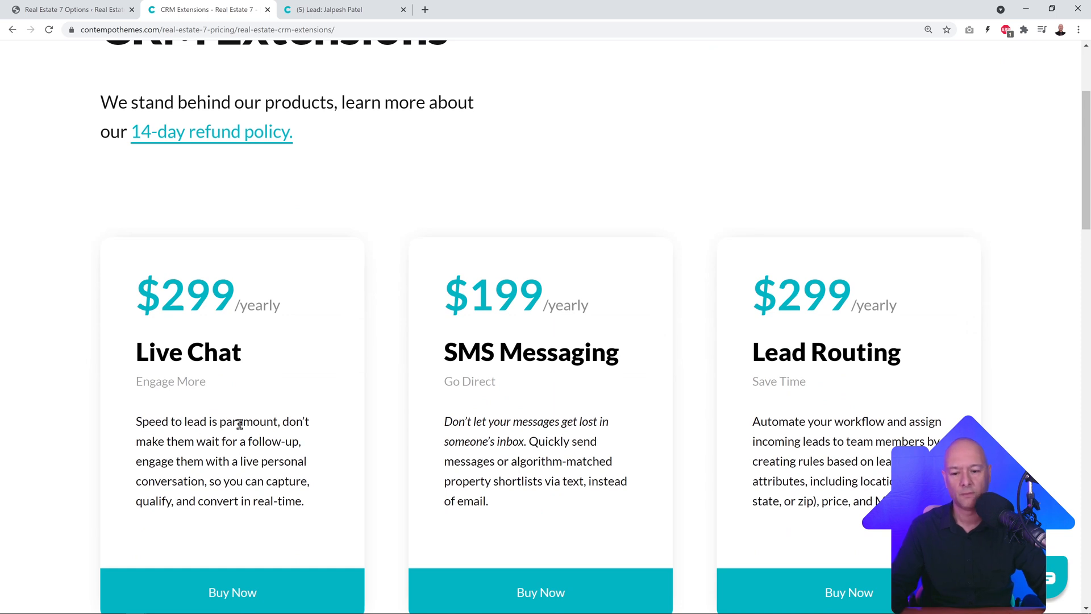
pyautogui.scroll(-2, 341, 404)
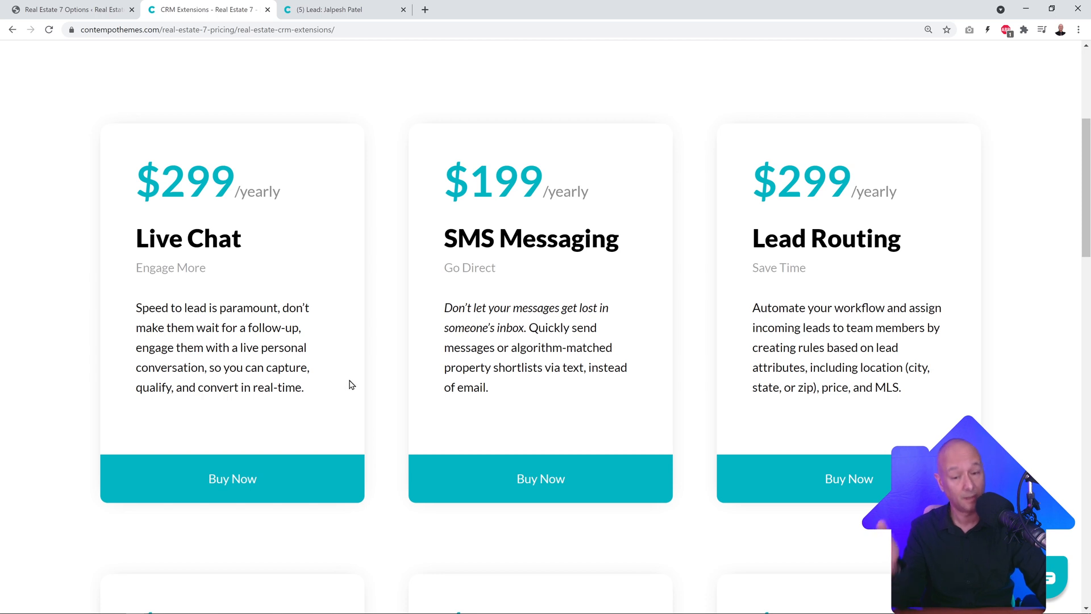
pyautogui.click(330, 10)
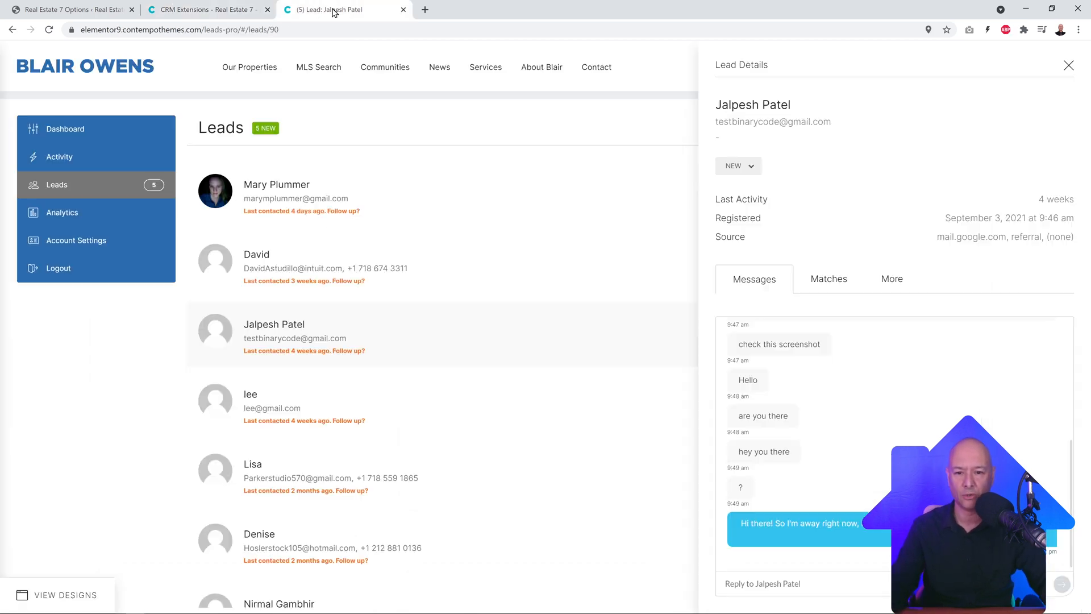
pyautogui.click(403, 10)
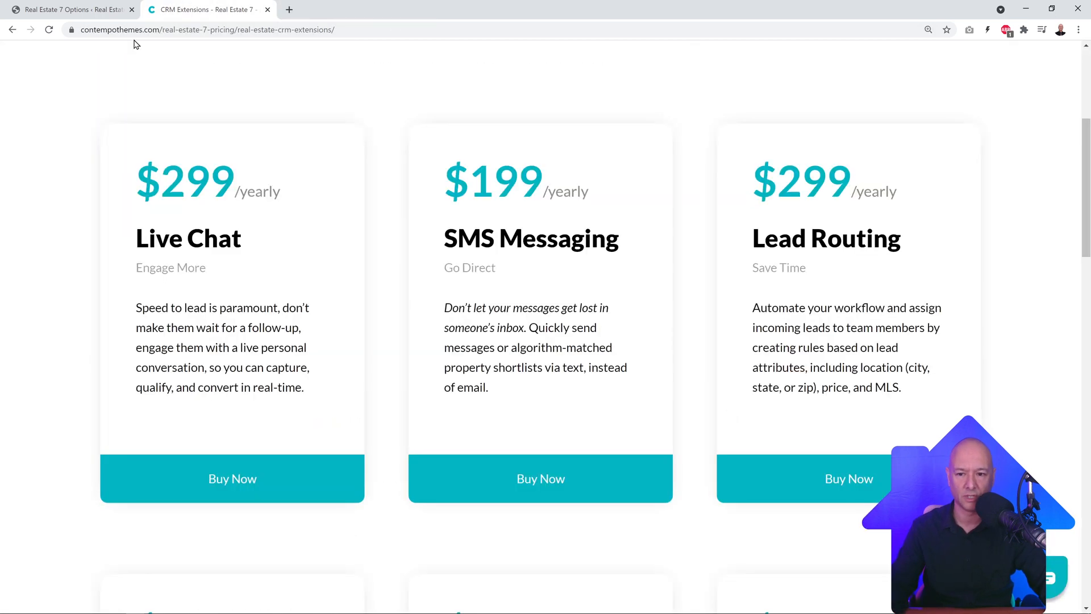
# Step: Go to the Leads Pro extensions settings in Real Estate 7 Options
pyautogui.click(91, 13)
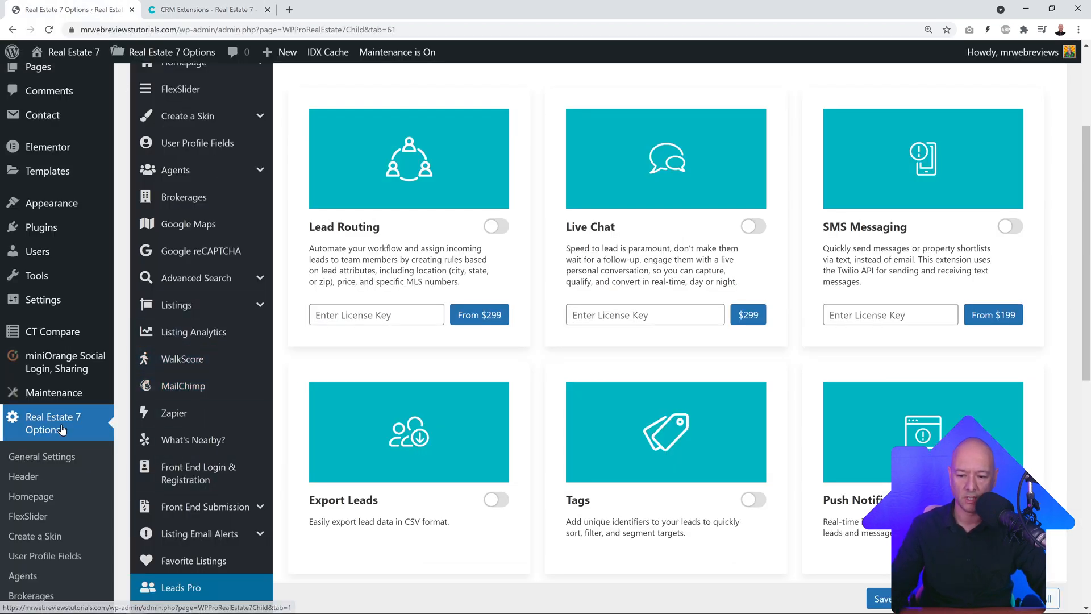
pyautogui.scroll(-1, 171, 449)
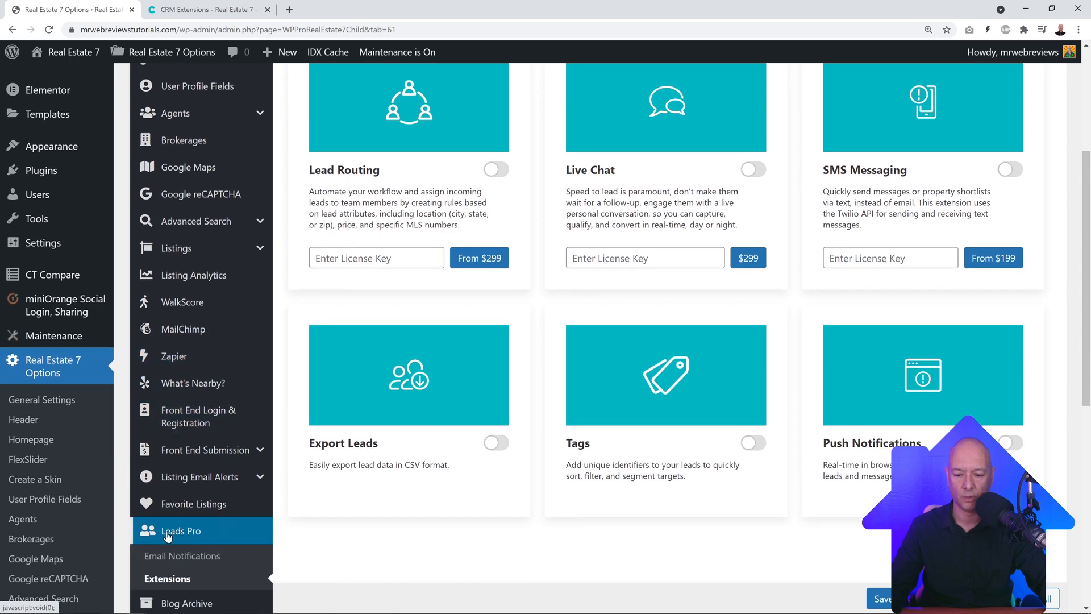
pyautogui.click(178, 585)
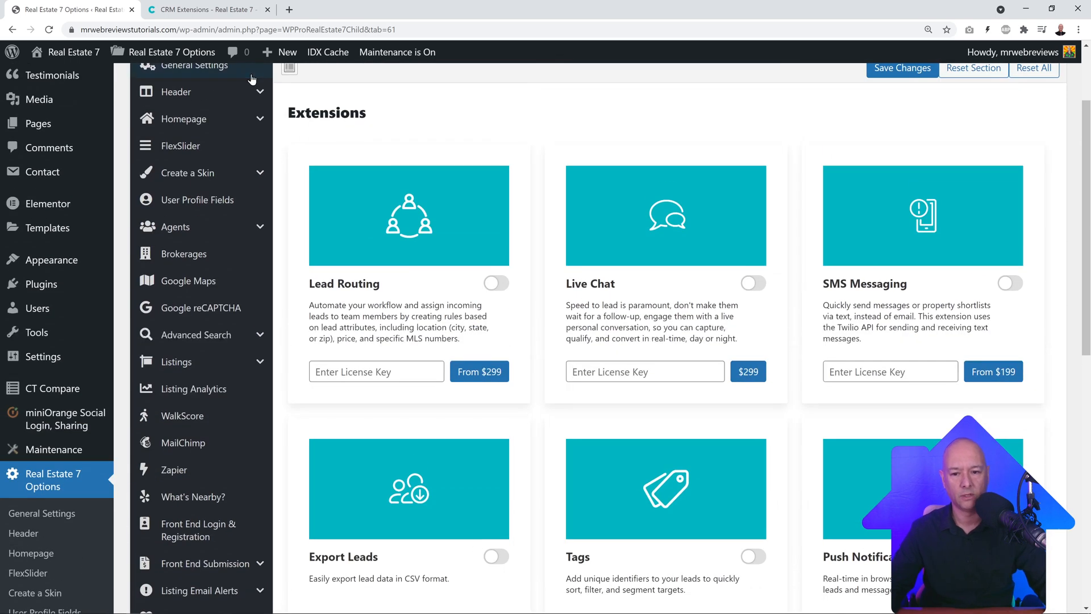
pyautogui.scroll(-1, 494, 505)
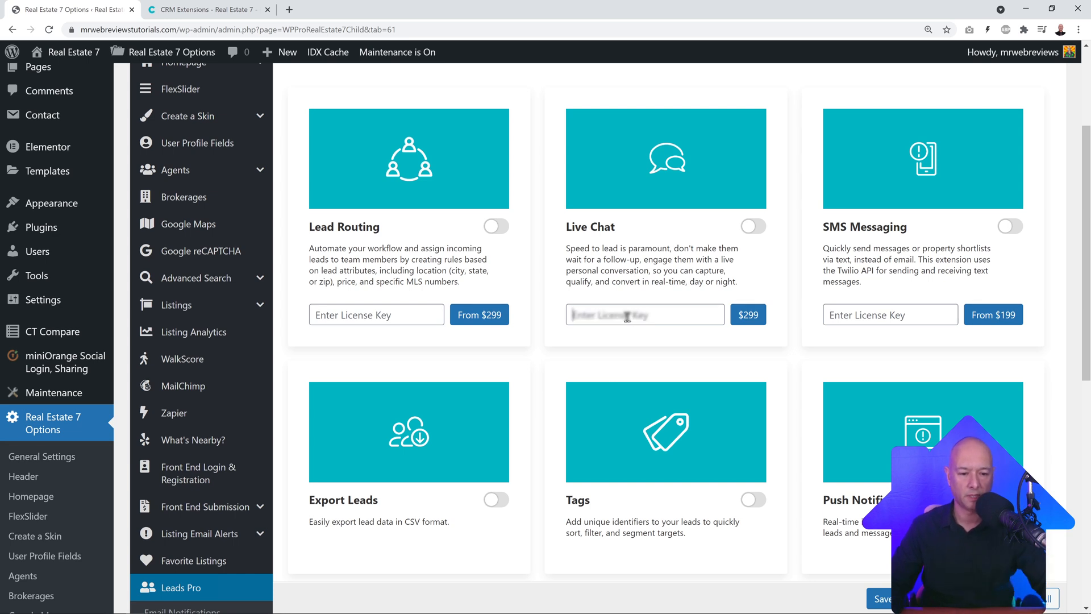
# Step: Enter the Live Chat licence key, switch Live Chat on, and save to activate it
pyautogui.hotkey('ctrl', 'v')
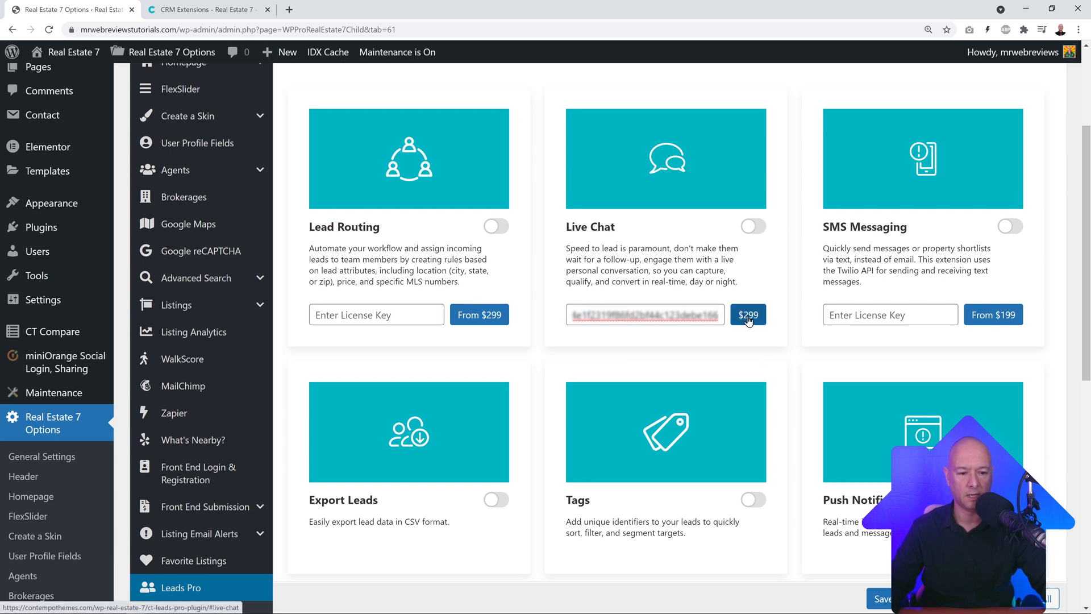
pyautogui.click(753, 227)
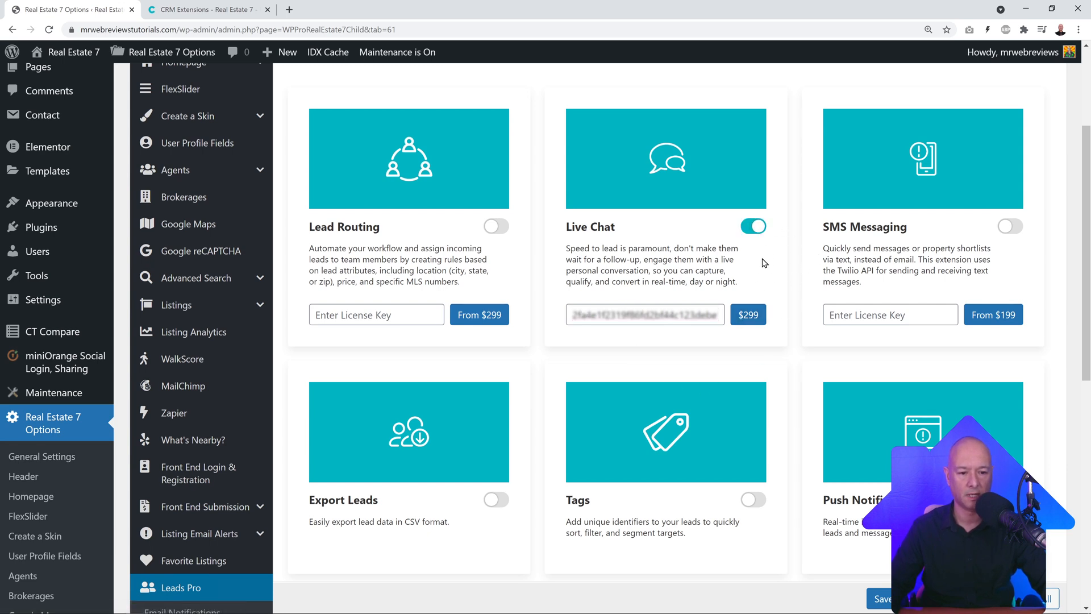
pyautogui.click(893, 598)
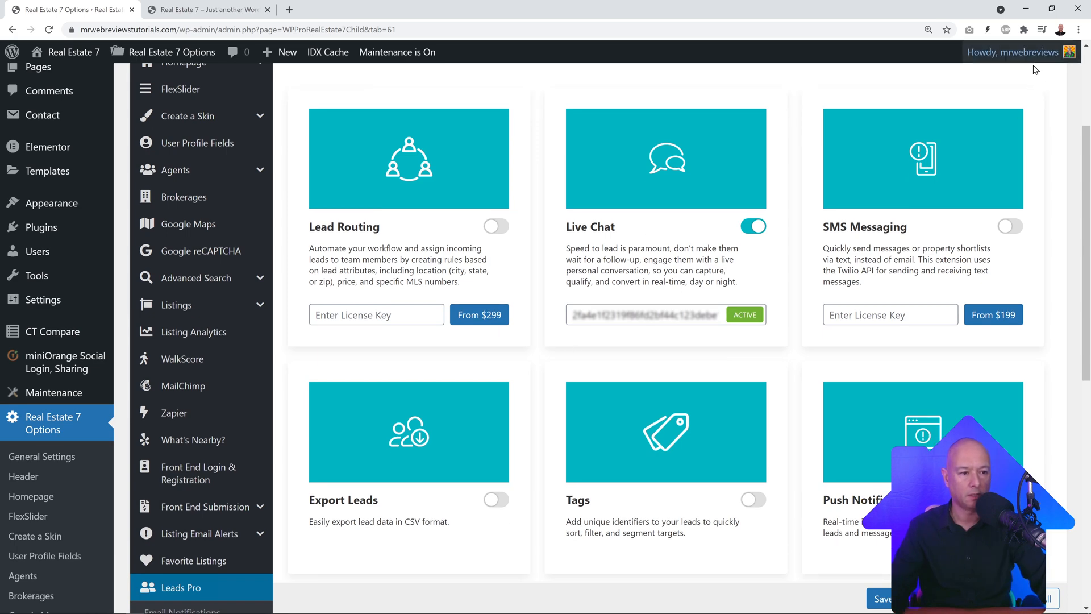
pyautogui.click(207, 14)
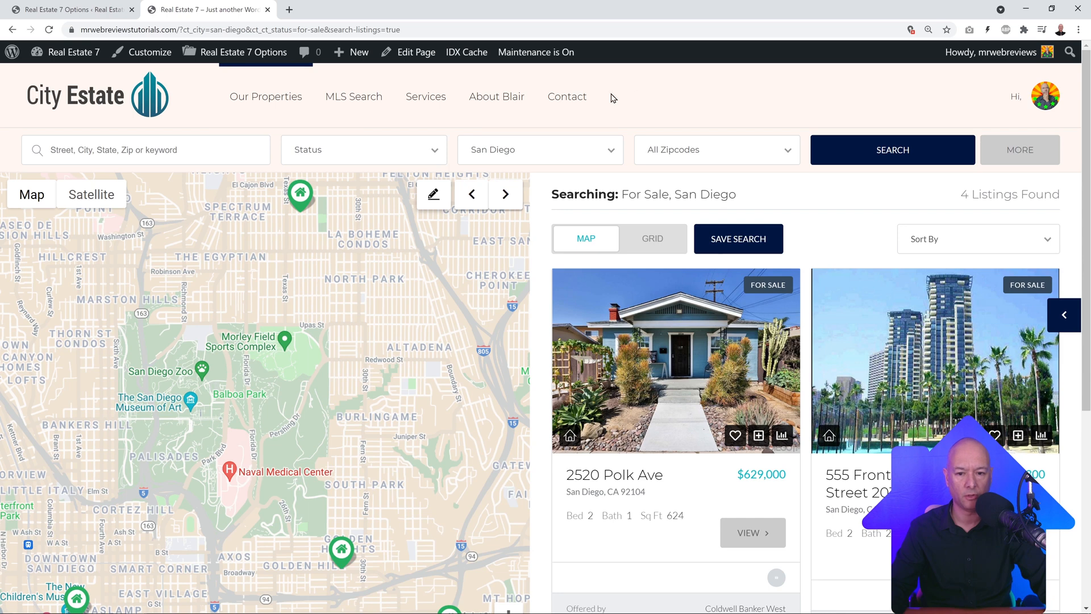
pyautogui.click(71, 9)
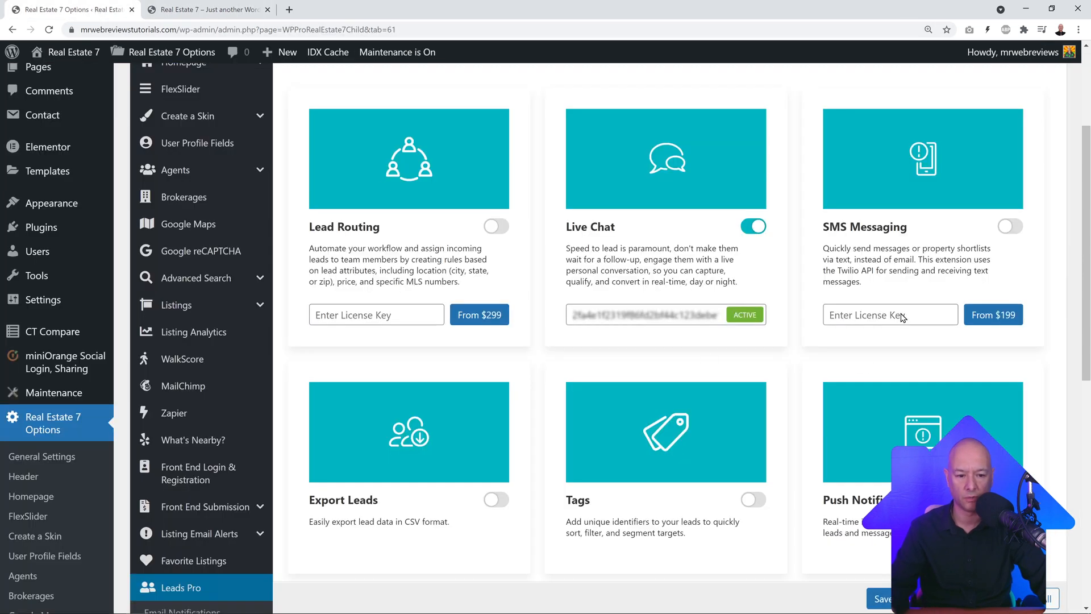
# Step: Keep the admin as the chat user and set Monday hours to 8:00 am to 6:30 pm
pyautogui.click(49, 29)
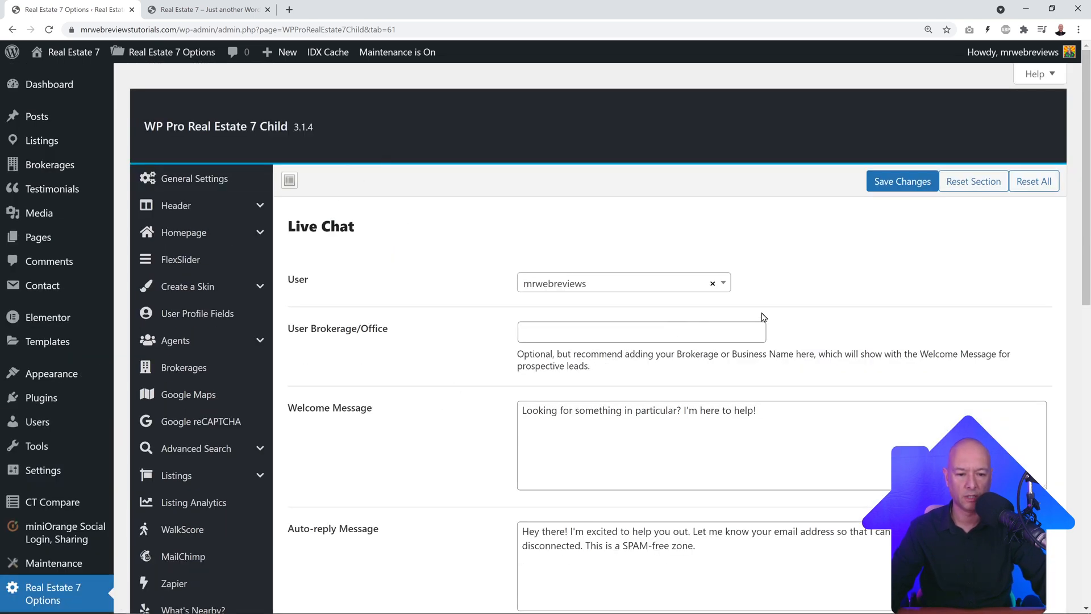
pyautogui.click(731, 287)
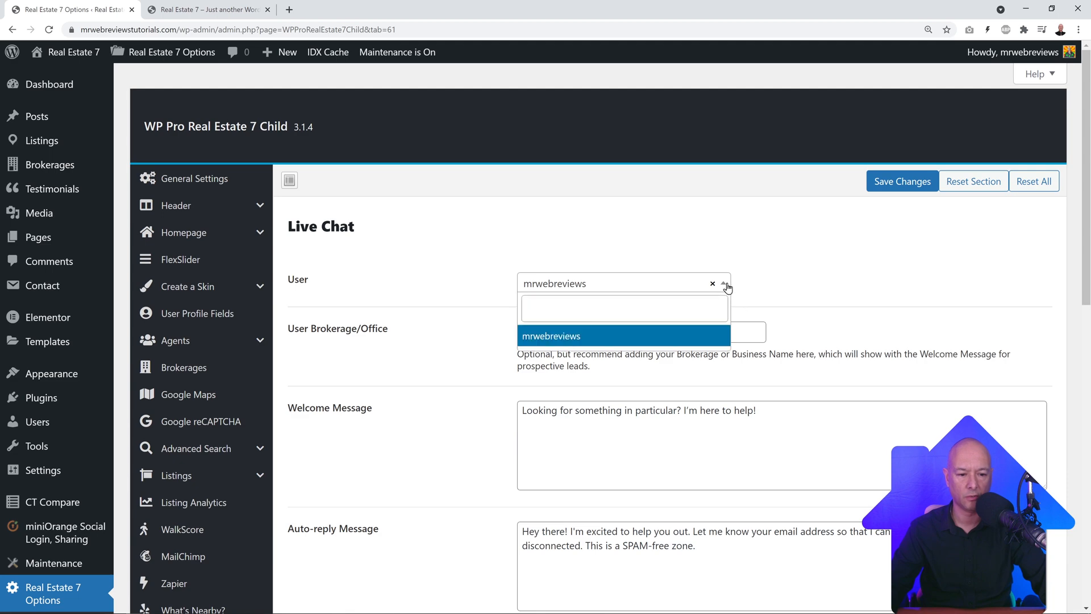
pyautogui.click(551, 336)
pyautogui.scroll(-5, 441, 353)
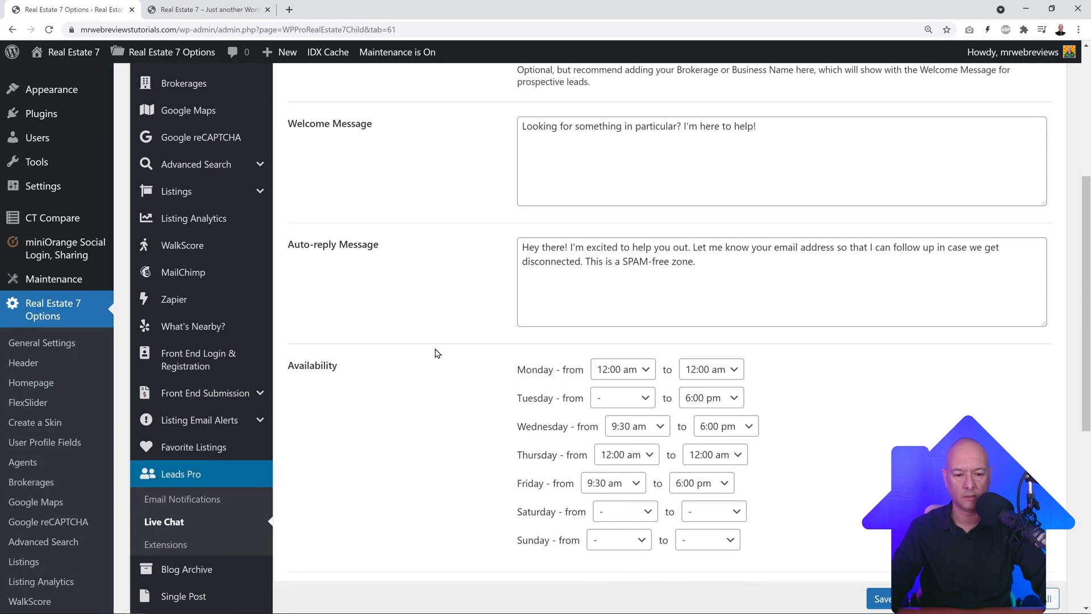
pyautogui.scroll(-1, 437, 353)
pyautogui.click(648, 313)
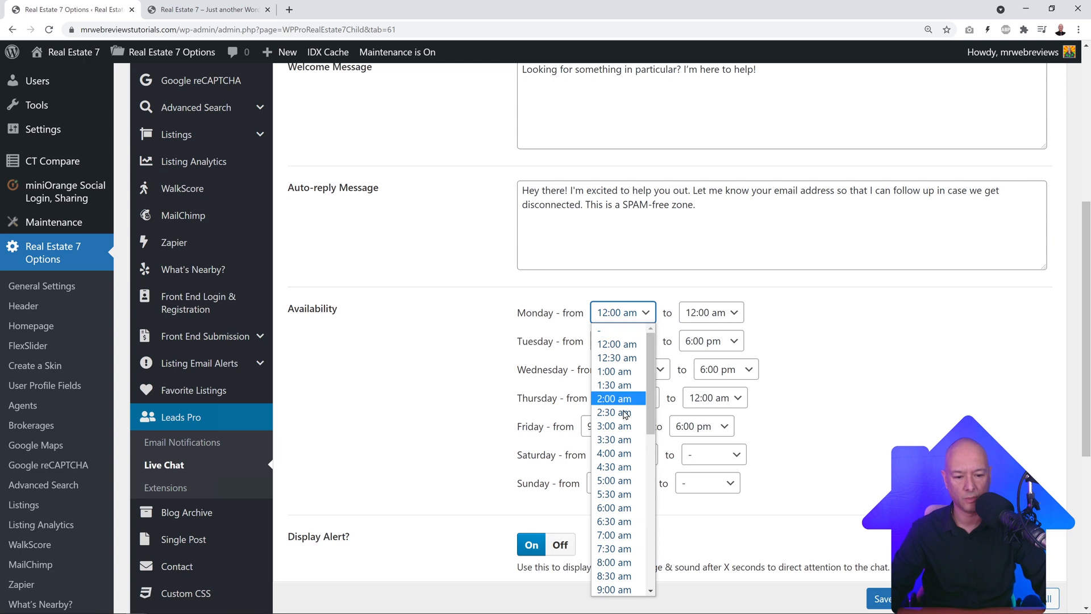
pyautogui.scroll(-2, 626, 524)
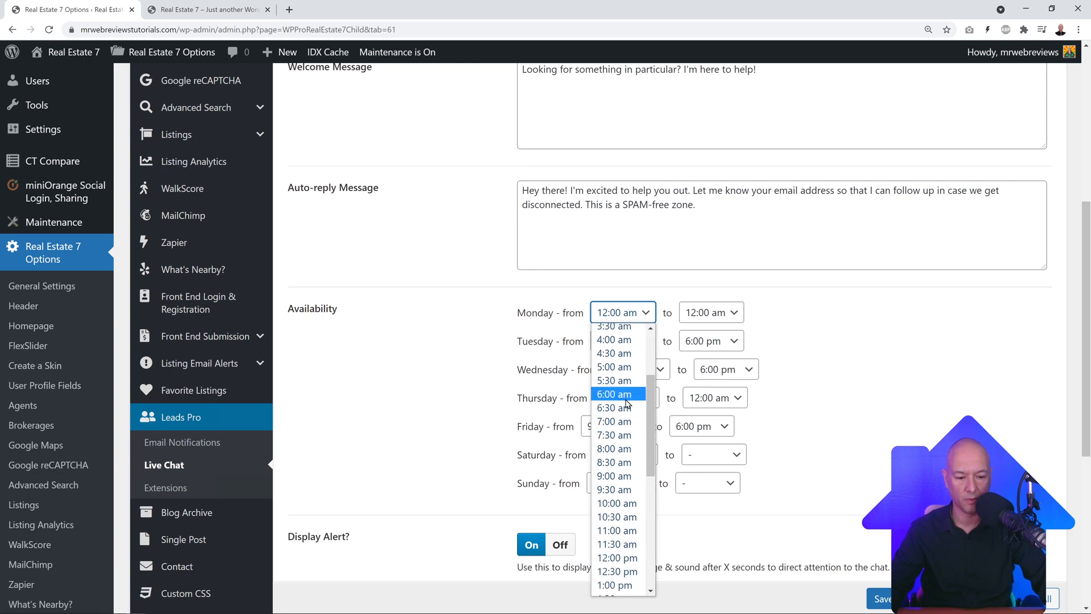
pyautogui.click(622, 453)
pyautogui.click(731, 313)
pyautogui.scroll(-5, 705, 455)
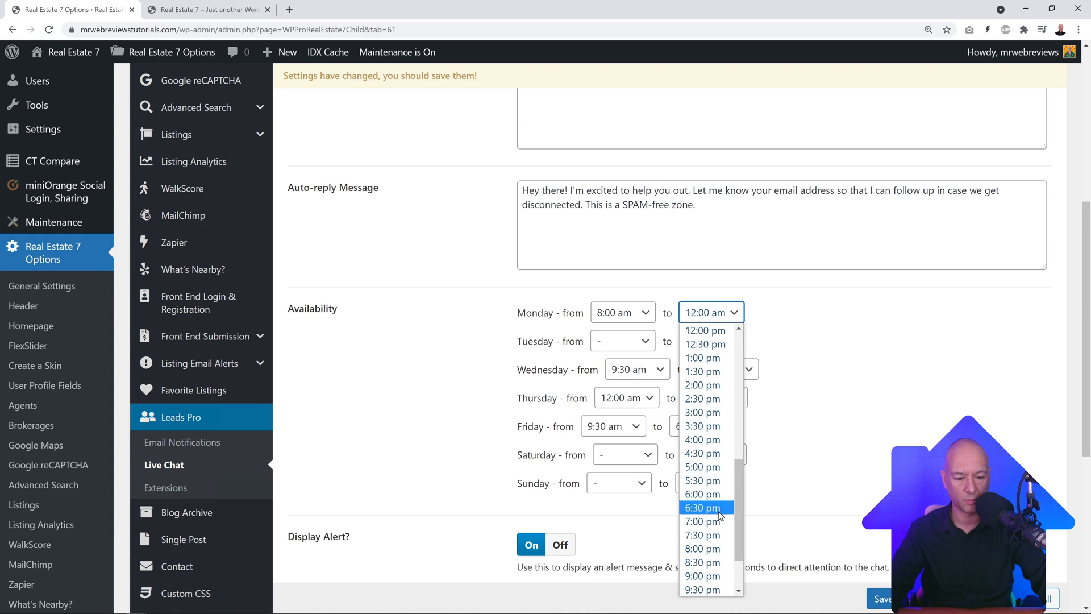
pyautogui.click(718, 510)
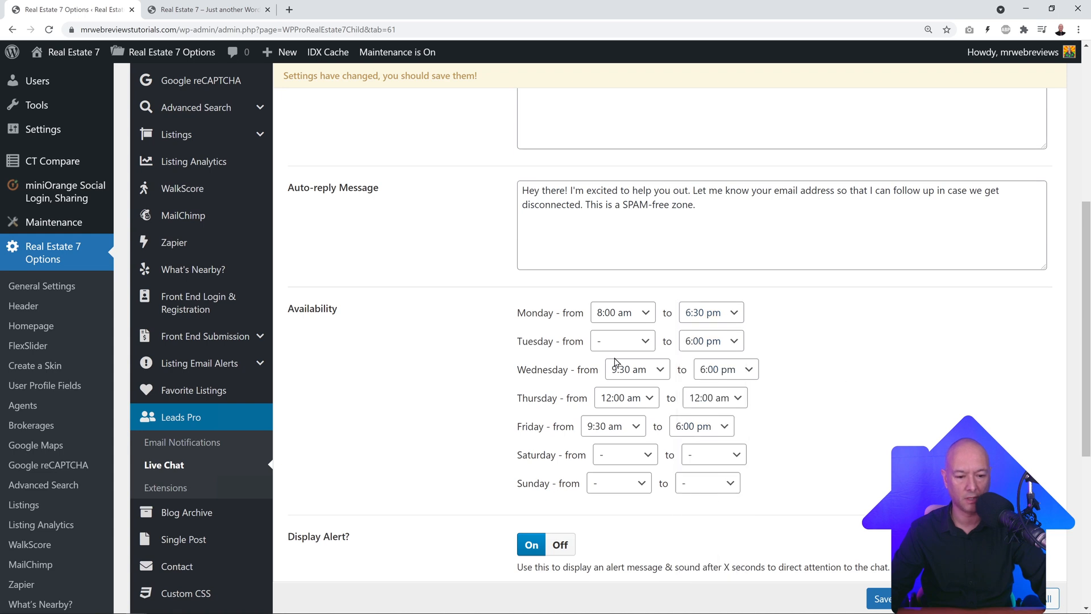
# Step: Turn the Away Message on and save the Live Chat settings
pyautogui.scroll(-2, 914, 422)
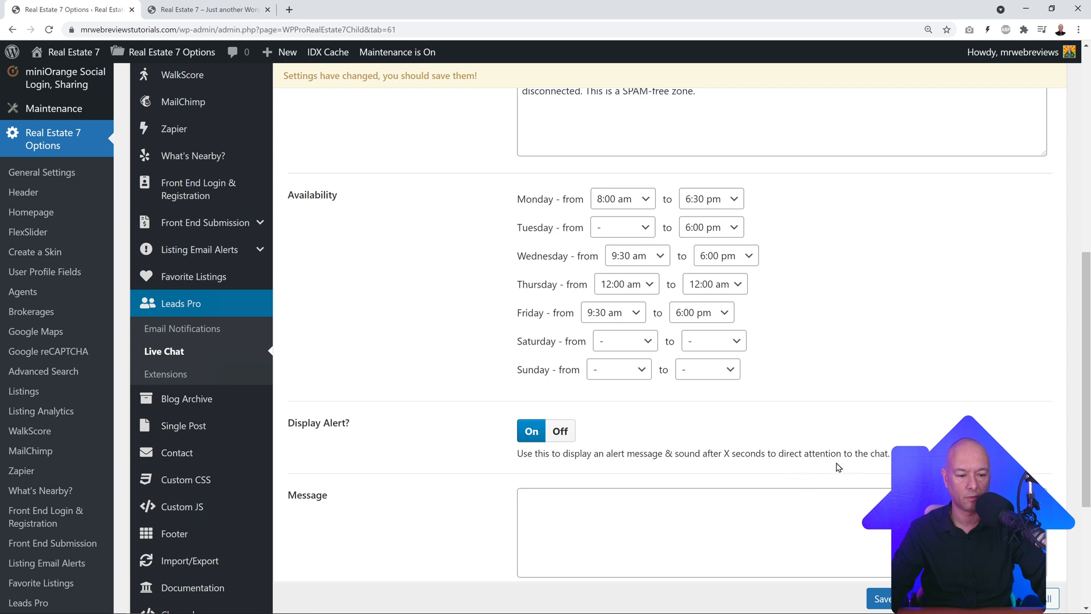
pyautogui.scroll(-1, 877, 457)
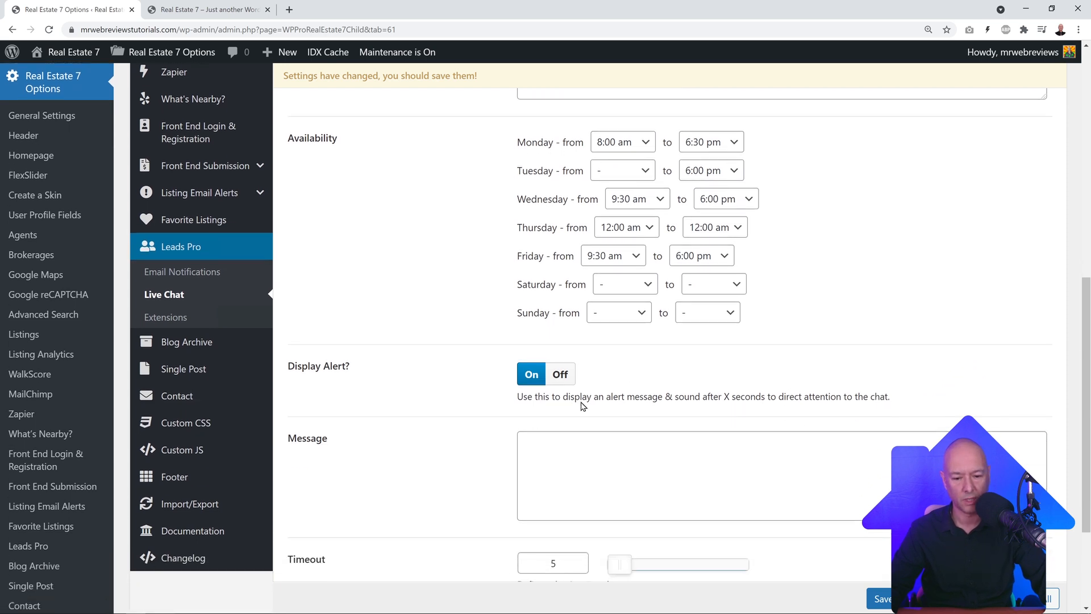
pyautogui.scroll(-2, 480, 397)
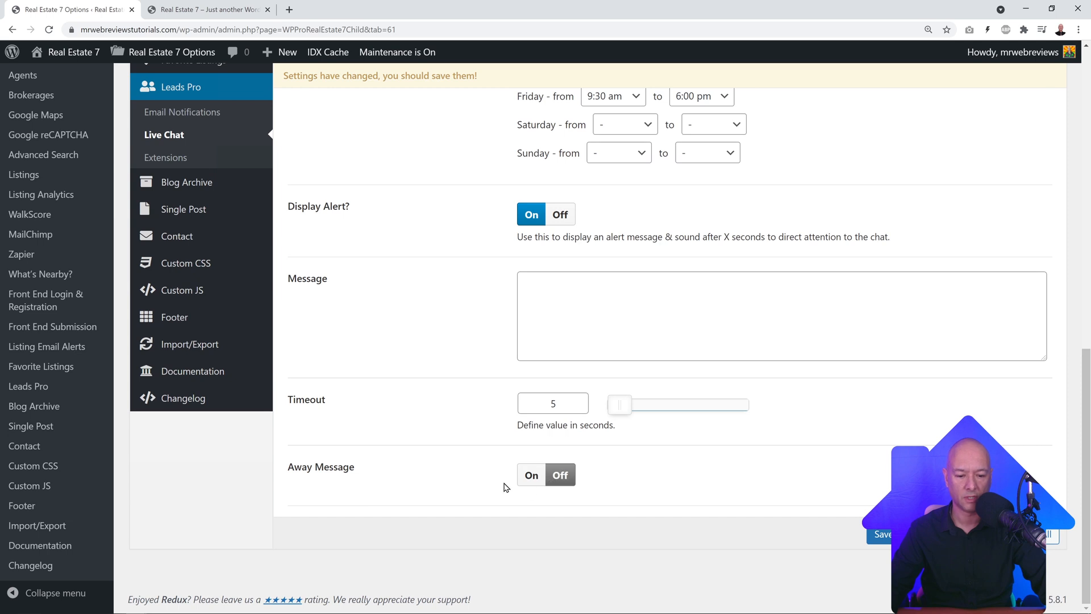
pyautogui.click(532, 475)
pyautogui.scroll(-2, 632, 433)
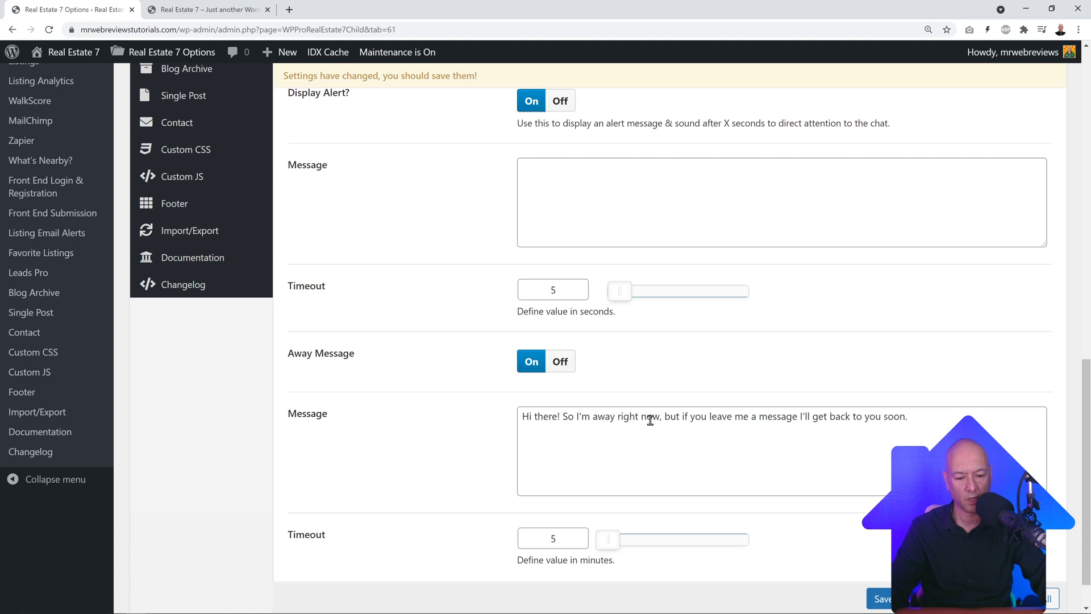
pyautogui.scroll(-2, 649, 419)
pyautogui.click(879, 561)
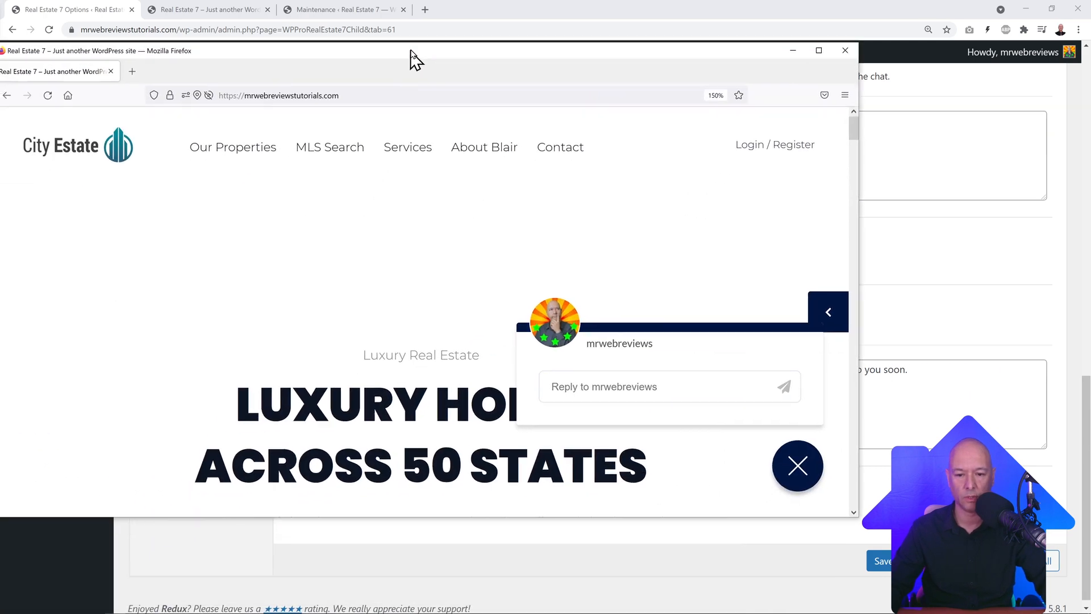
# Step: Maximize Firefox and send the chat message 'Hello, this is a test message,'
pyautogui.moveTo(409, 59); pyautogui.dragTo(465, 57)
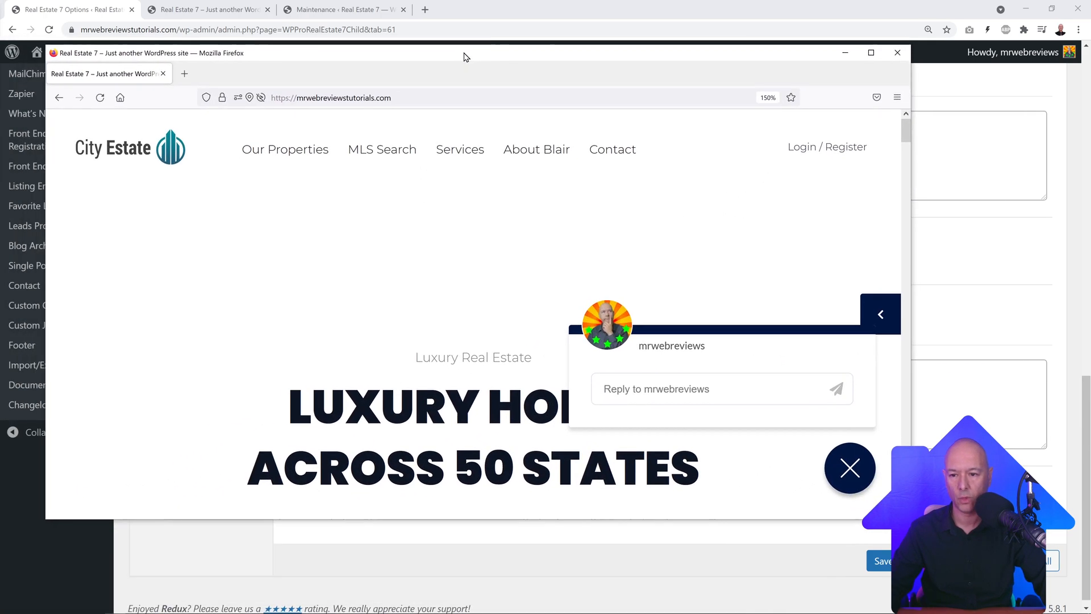
pyautogui.click(871, 52)
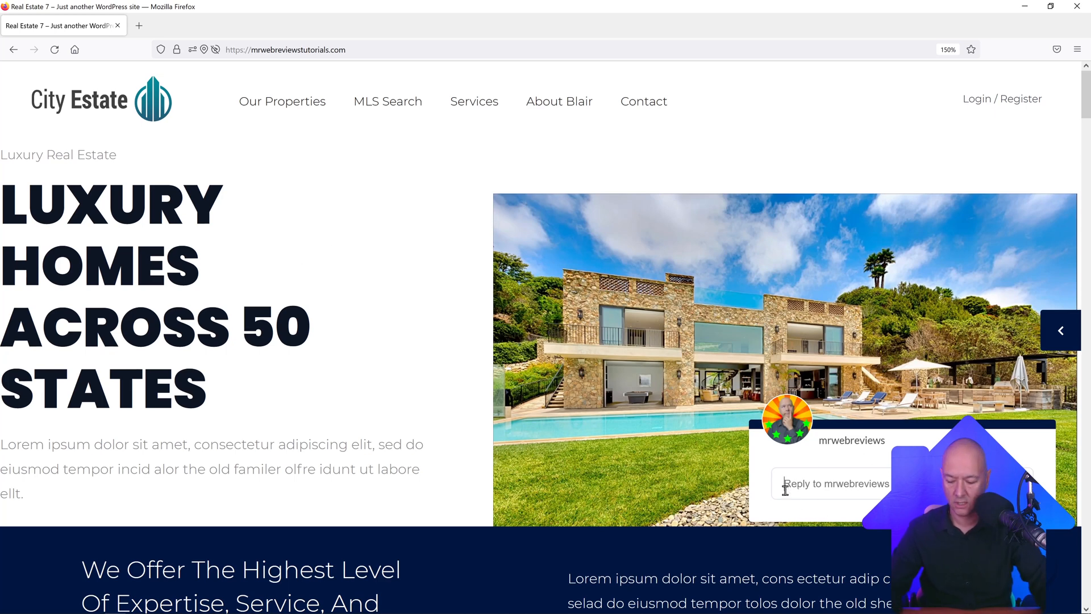
pyautogui.write('Hello, thi')
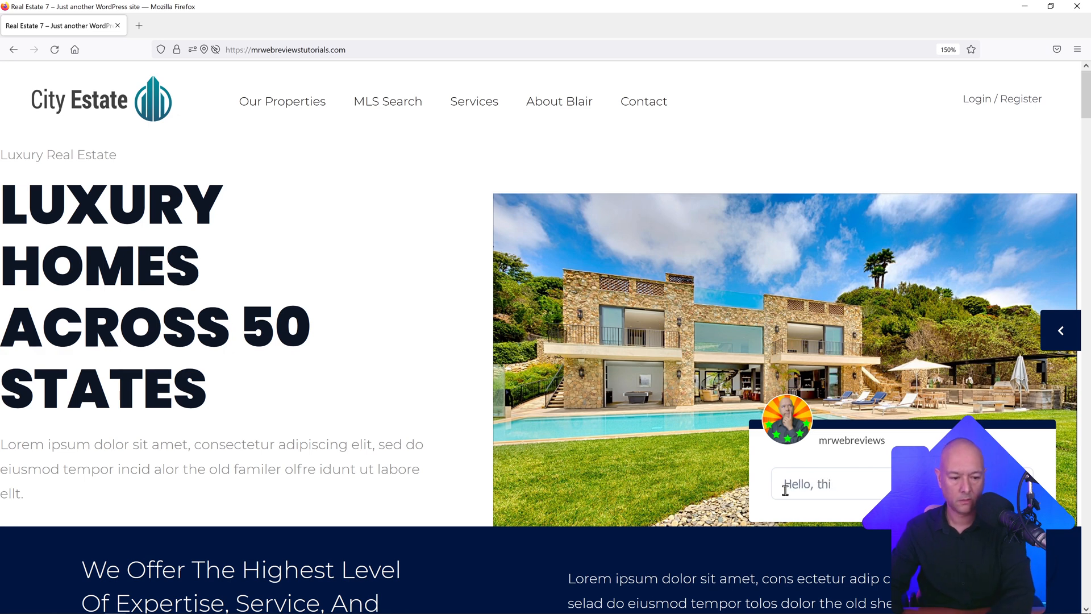
pyautogui.write('s is a test m')
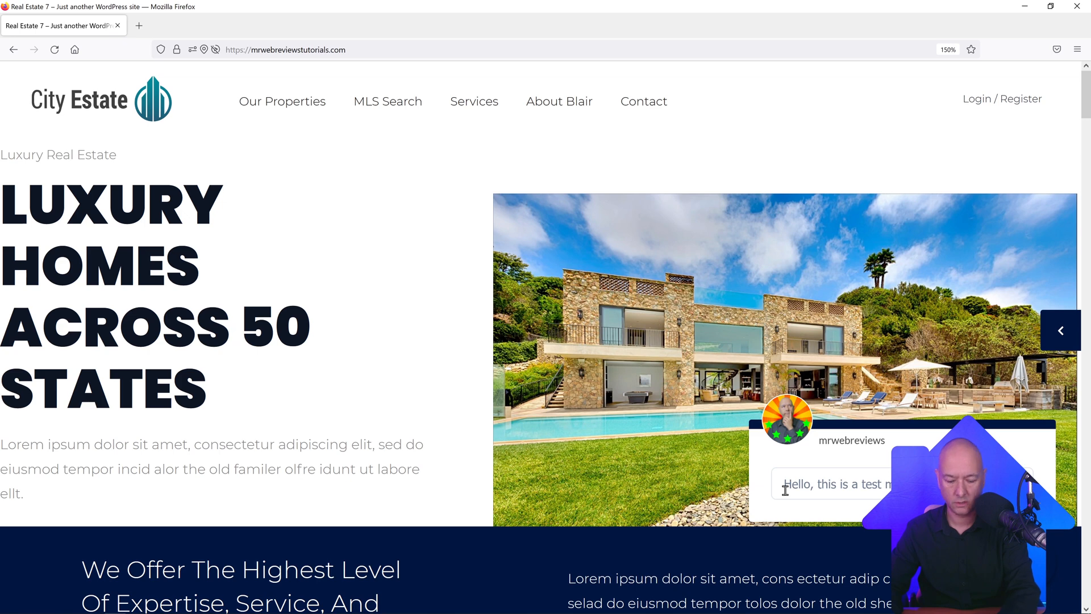
pyautogui.write('essage,')
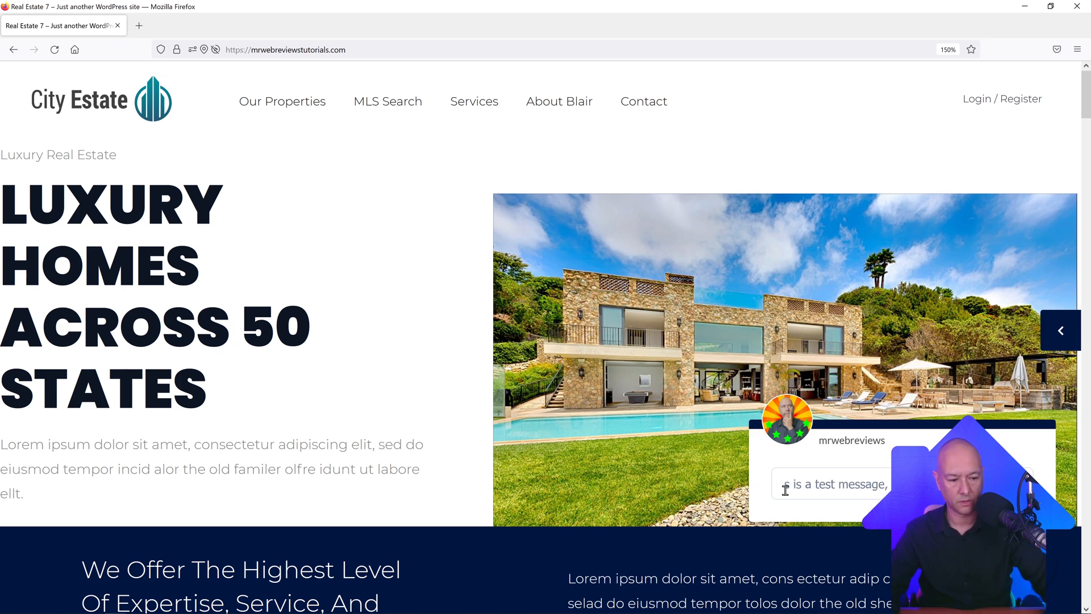
pyautogui.press('Return')
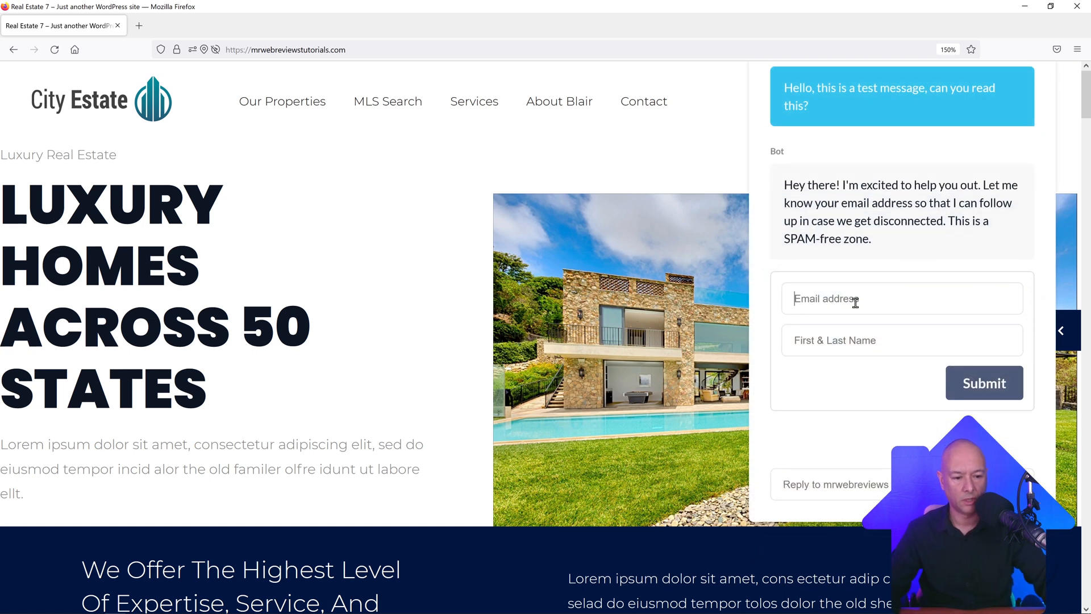
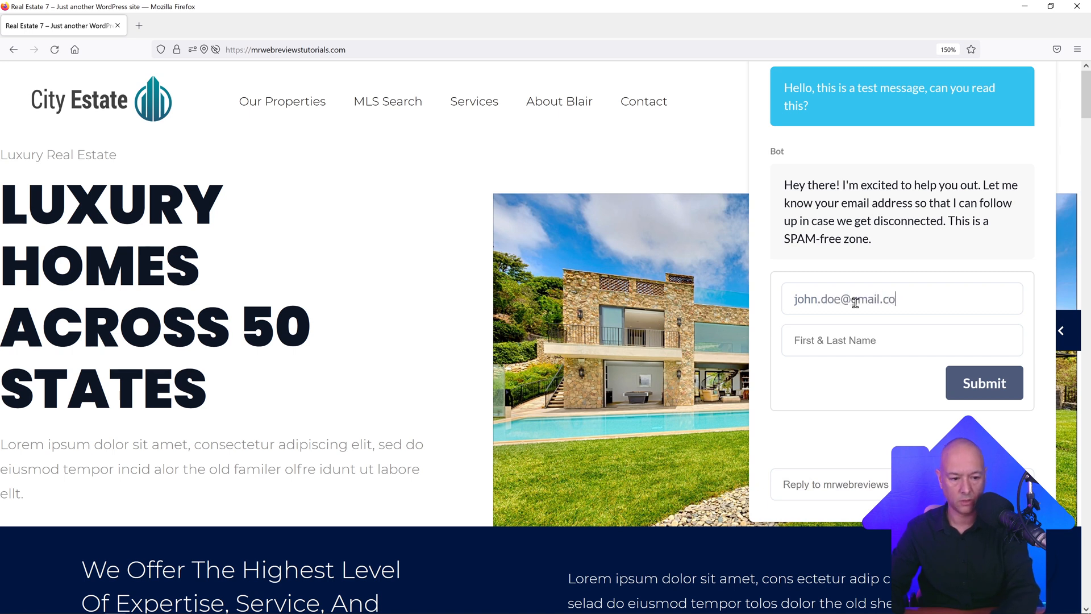
# Step: Submit the visitor's e-mail and name in the chat, then minimize Firefox
pyautogui.write('John Doe')
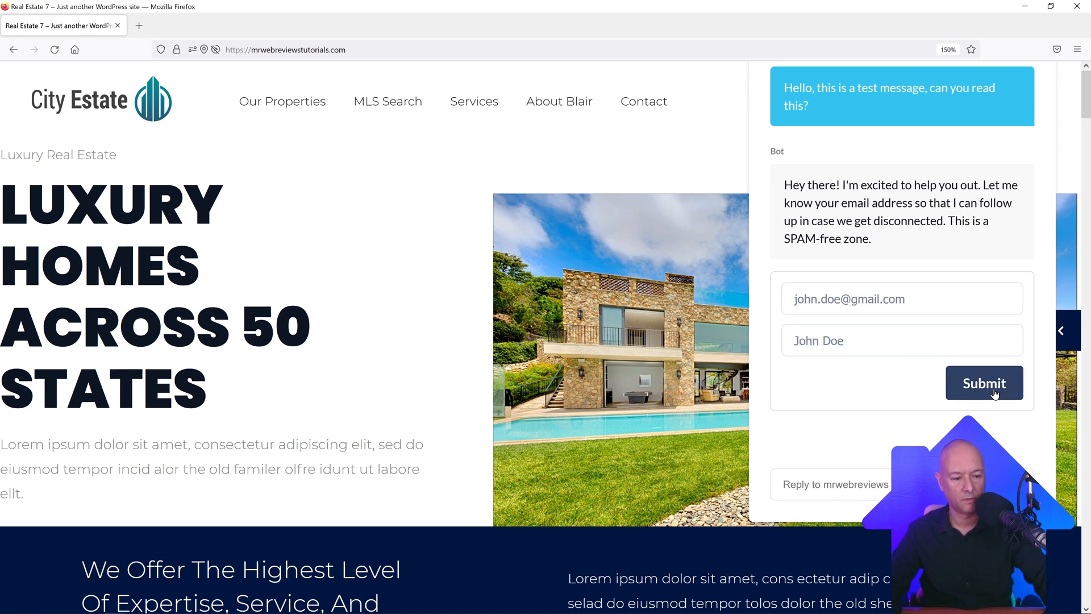
pyautogui.click(465, 294)
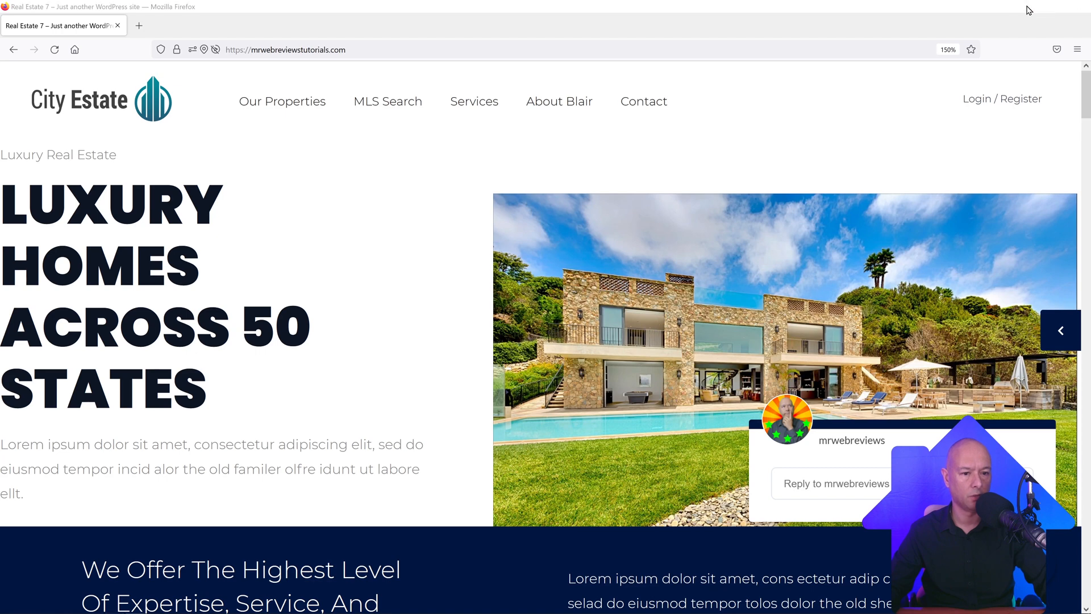
pyautogui.click(1032, 8)
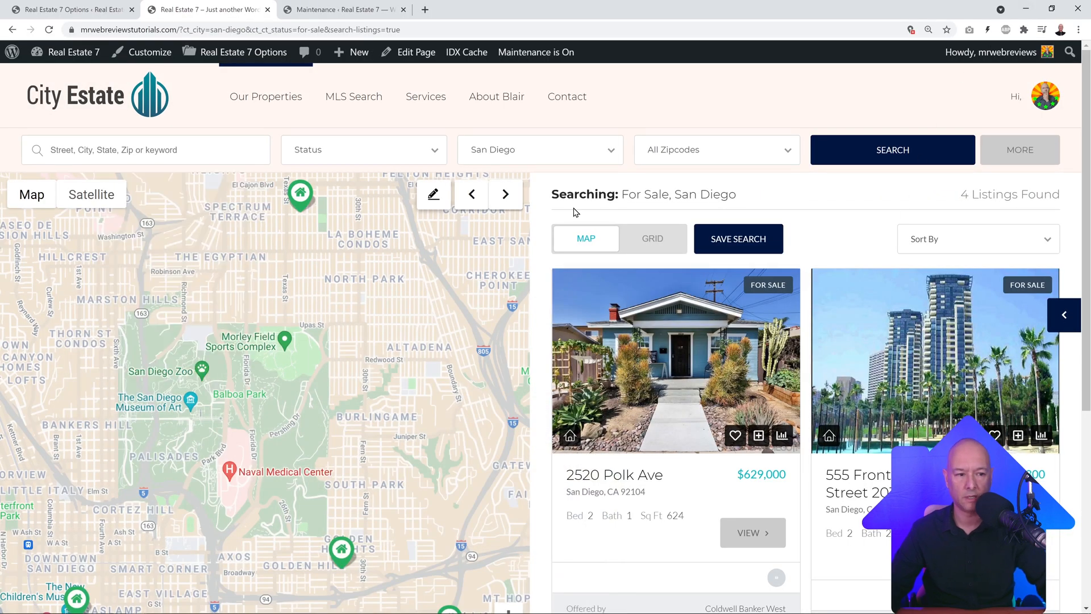
# Step: Open the front-end dashboard's Leads list and review the new chat lead's details and messages
pyautogui.moveTo(1062, 103)
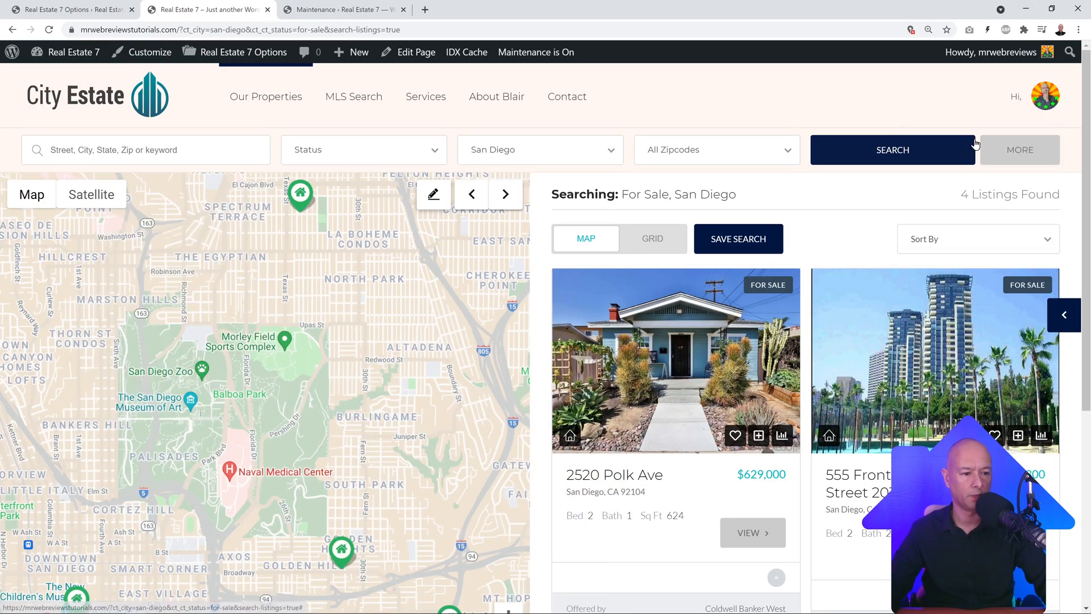
pyautogui.click(1009, 153)
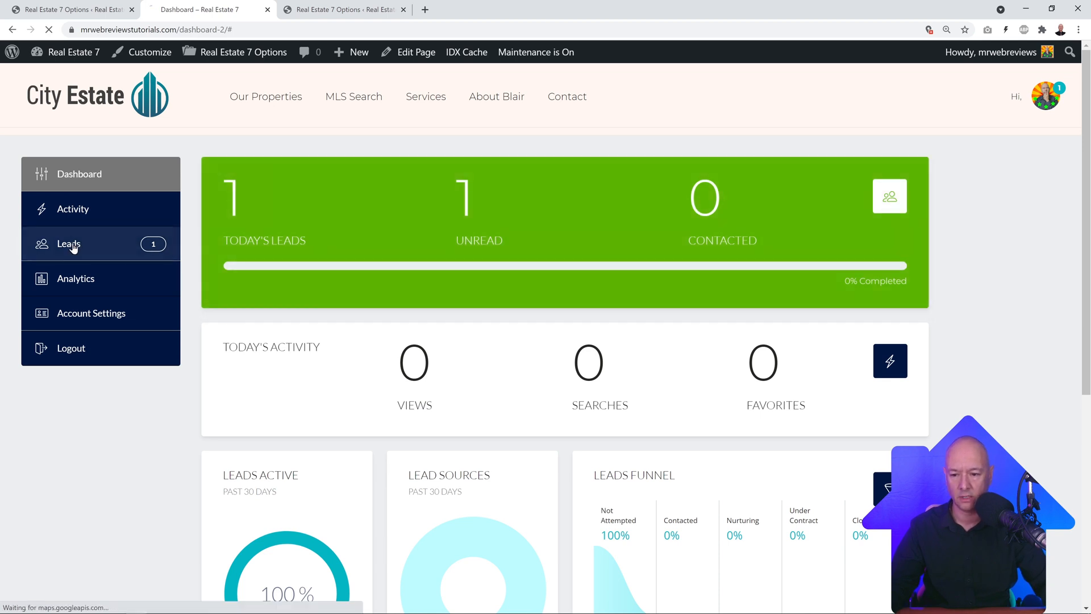
pyautogui.click(68, 244)
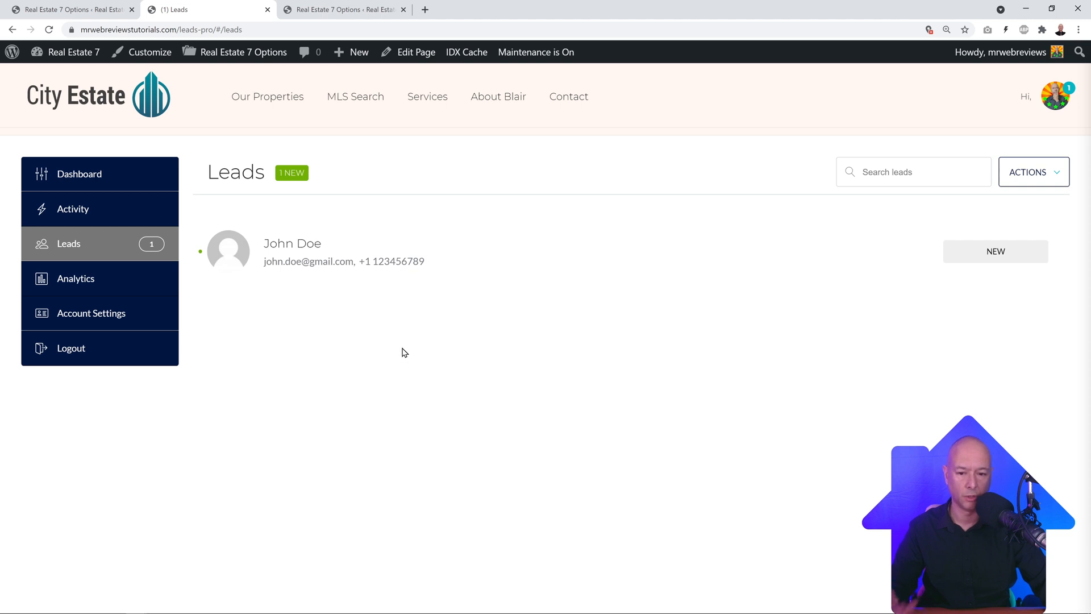
pyautogui.click(307, 244)
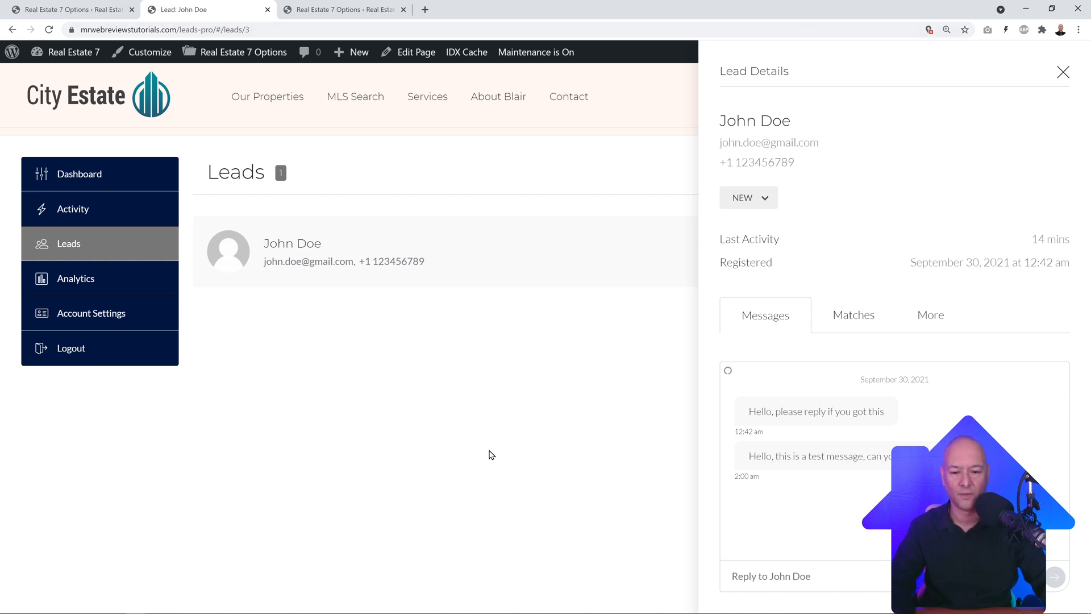
pyautogui.click(1063, 71)
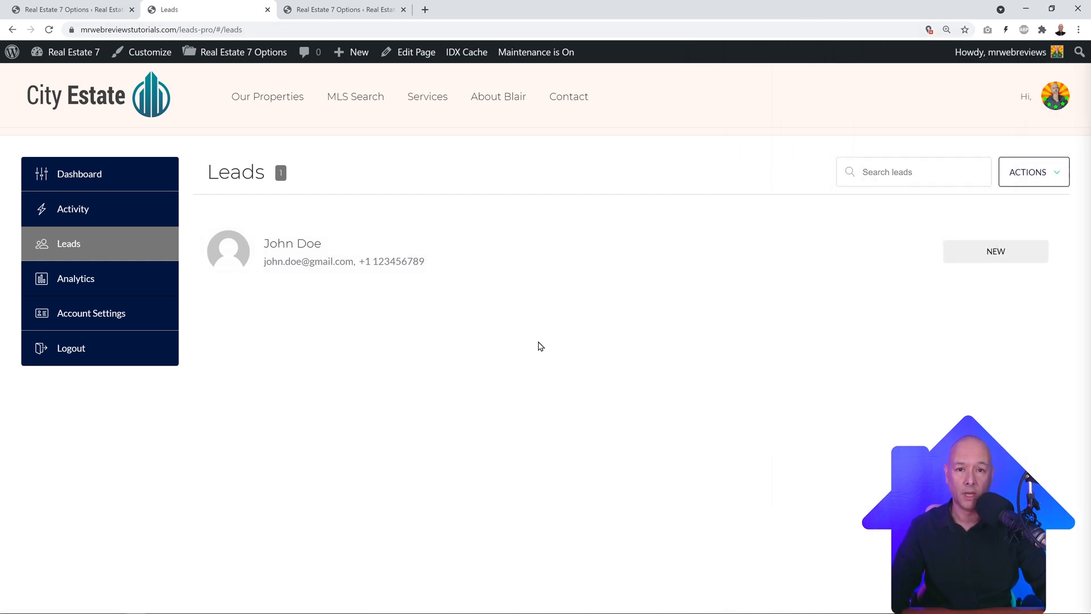
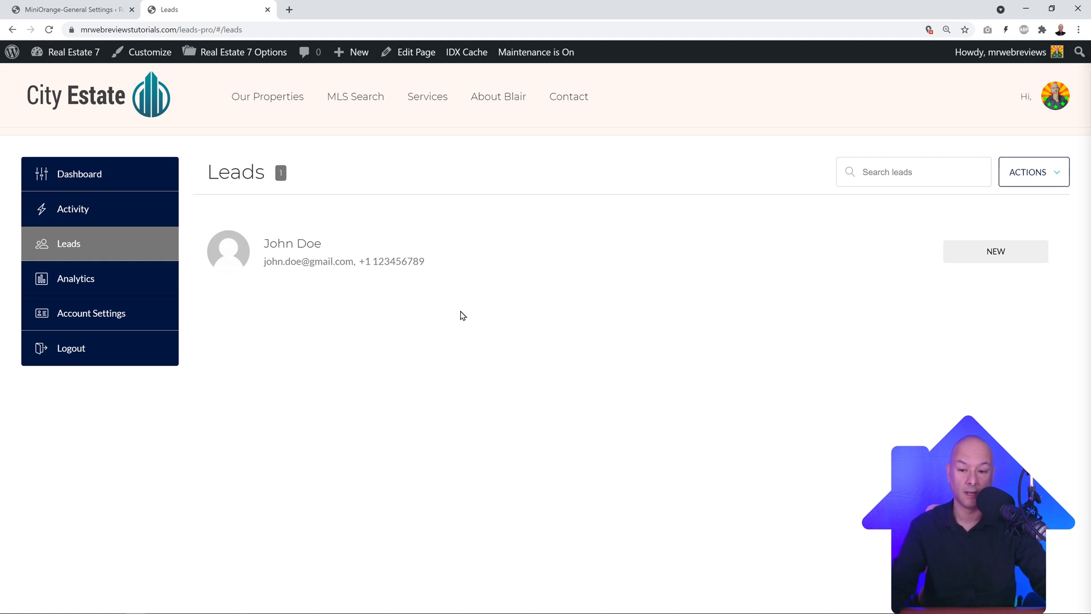
# Step: Return to the 'MiniOrange-General Settings' tab showing the Configure Applications page
pyautogui.click(71, 14)
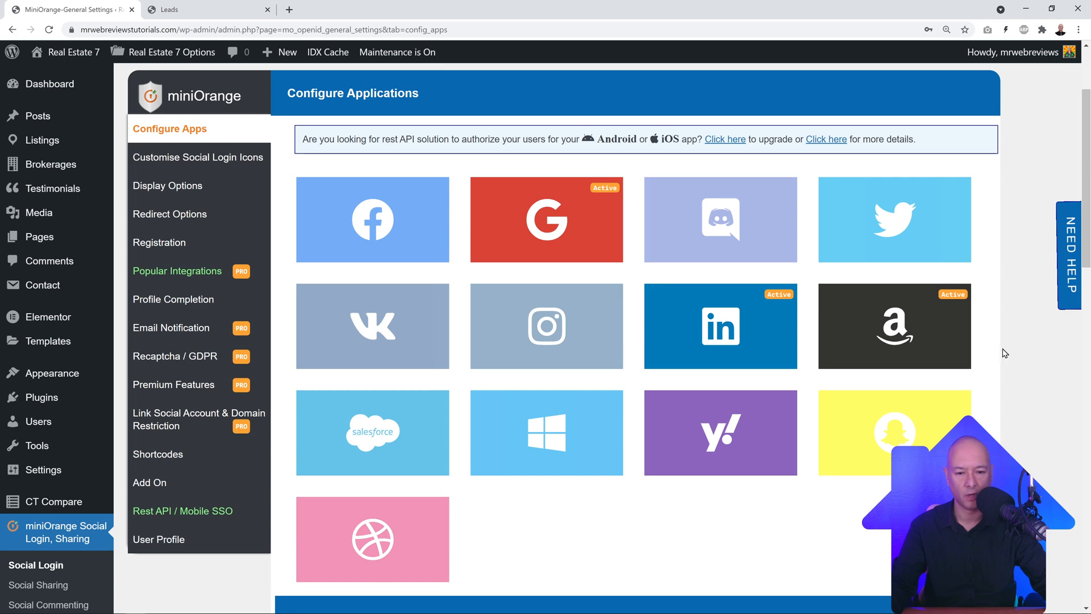
pyautogui.moveTo(49, 104)
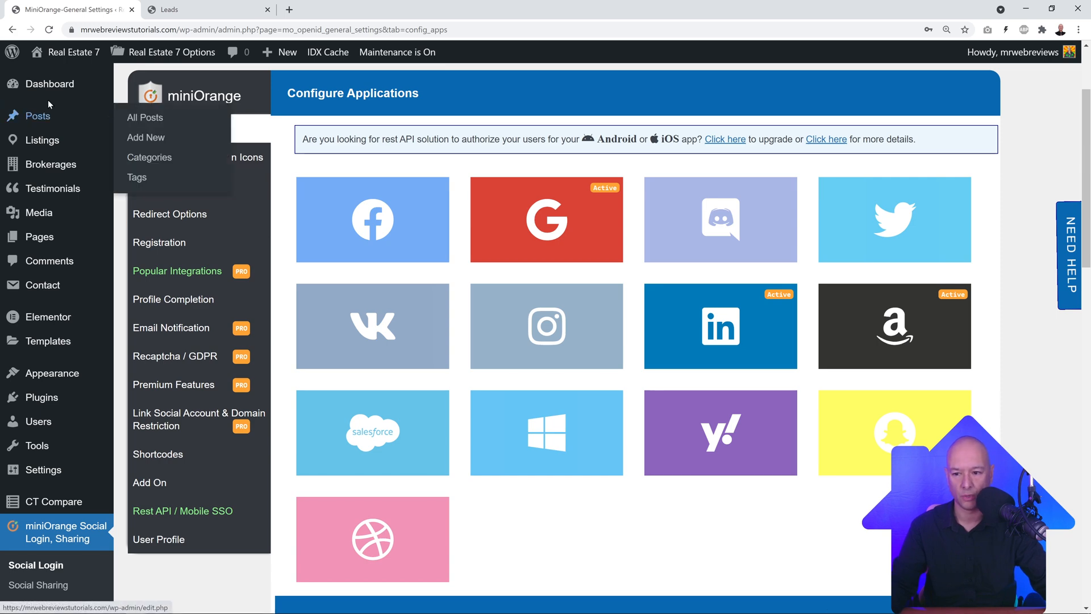
pyautogui.scroll(-3, 49, 260)
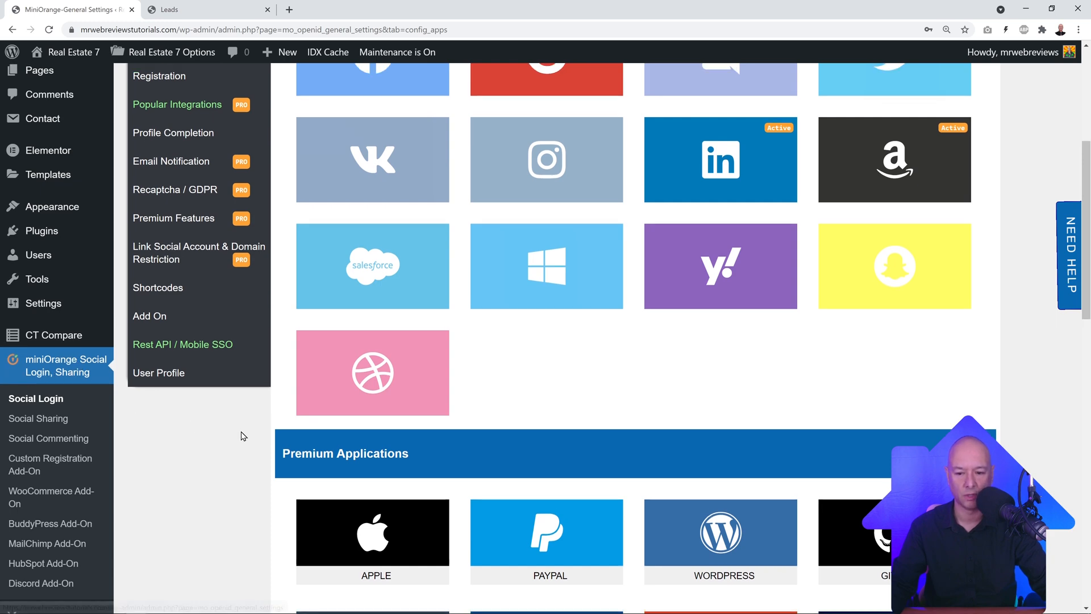
pyautogui.scroll(3, 239, 436)
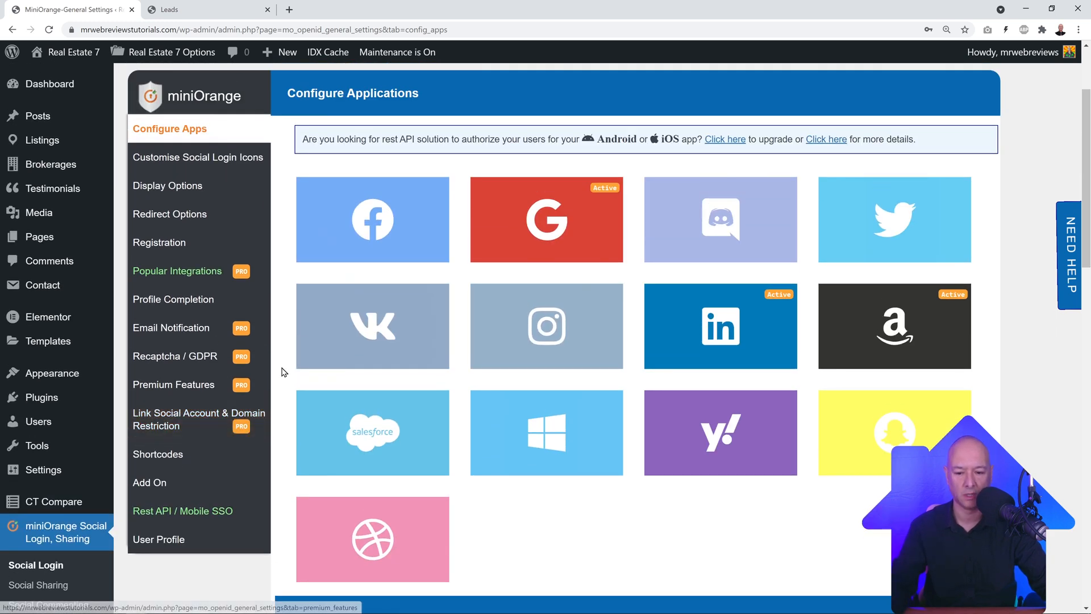
pyautogui.scroll(2, 285, 347)
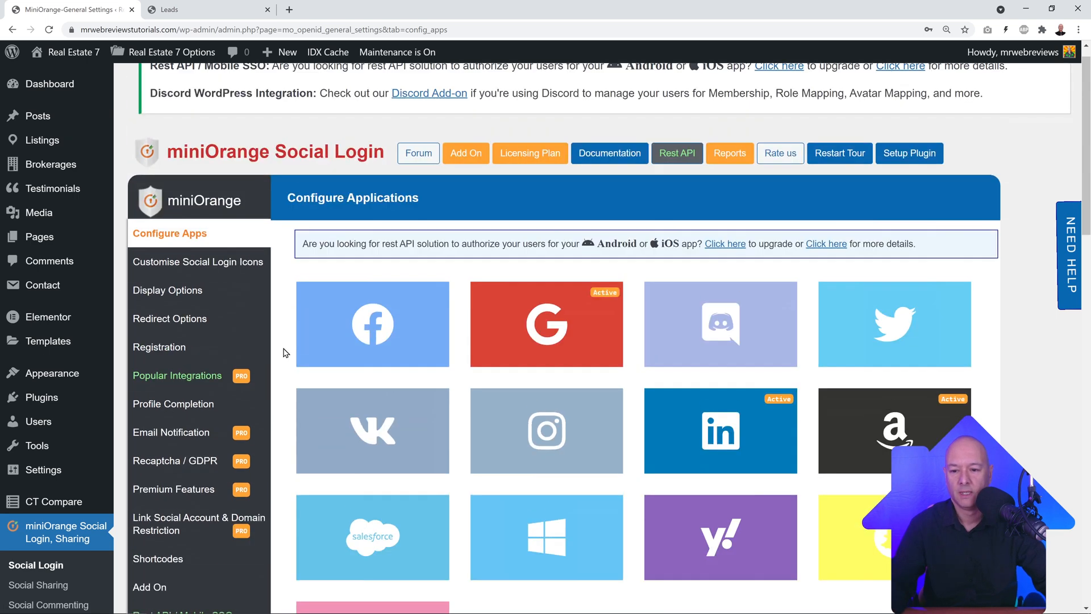
pyautogui.scroll(-2, 286, 348)
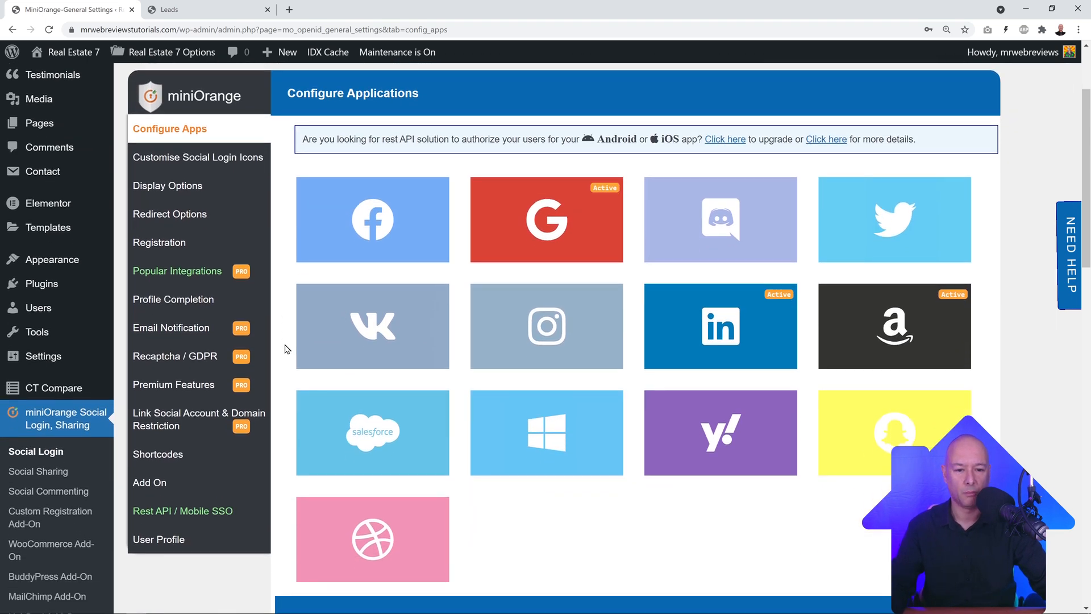
pyautogui.moveTo(423, 244)
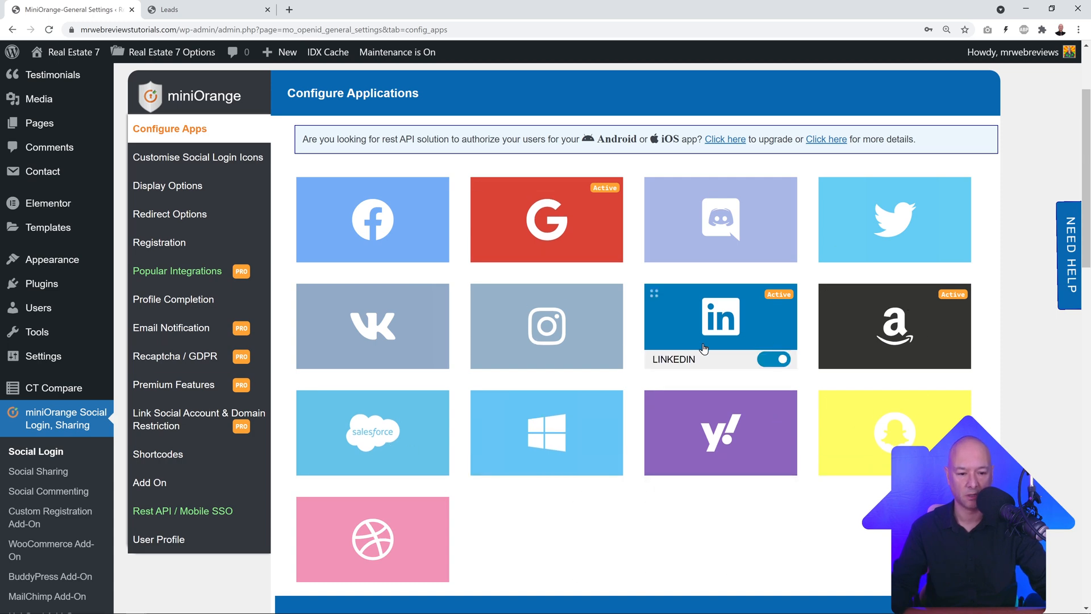
pyautogui.scroll(-5, 721, 347)
pyautogui.scroll(-2, 796, 335)
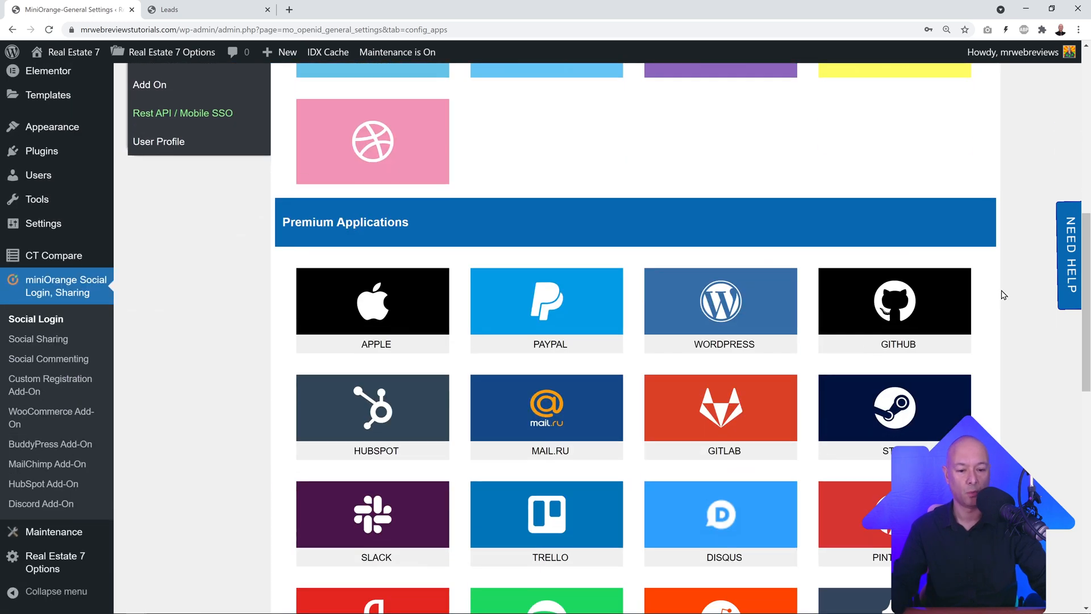
pyautogui.scroll(-2, 412, 267)
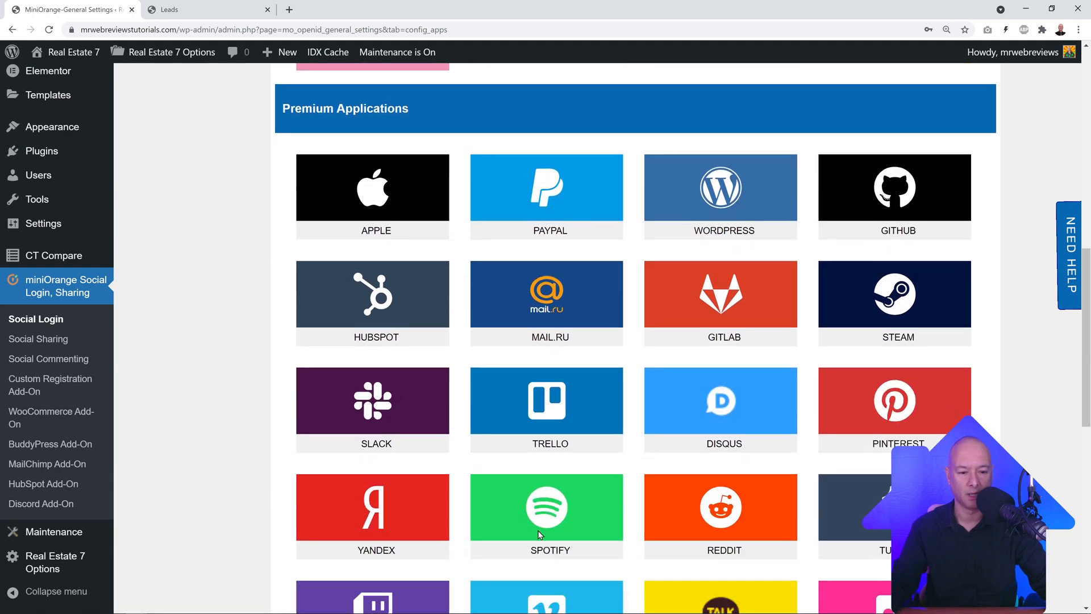
pyautogui.scroll(8, 870, 370)
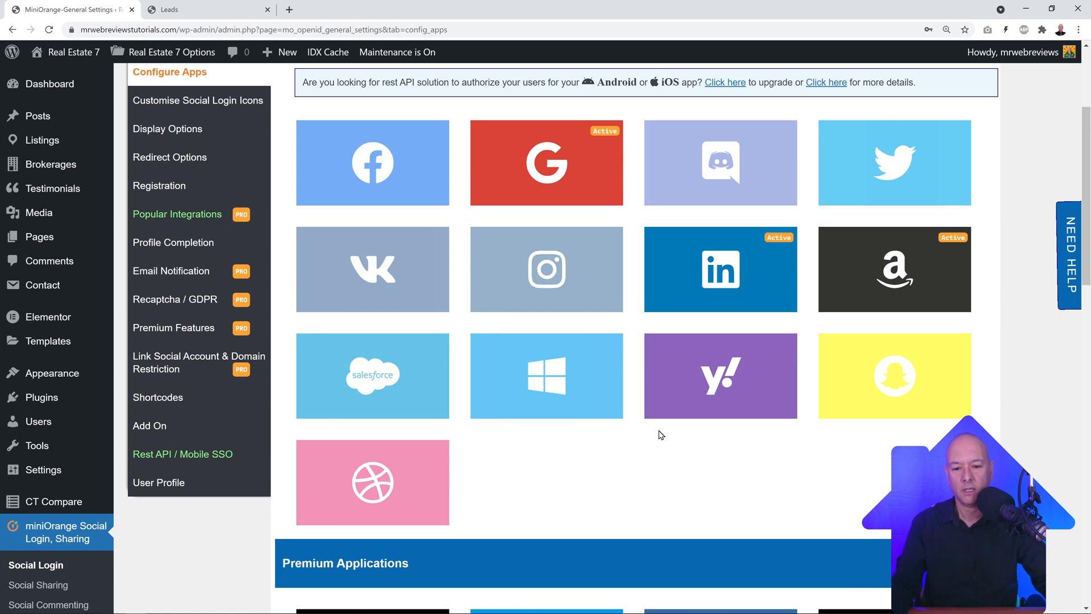
pyautogui.scroll(1, 661, 436)
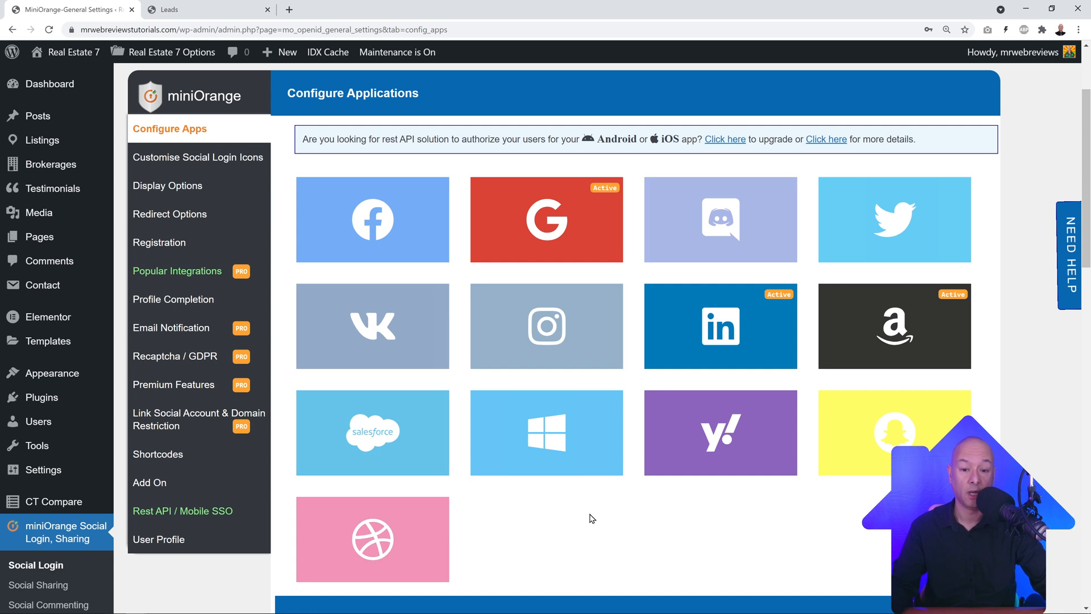
# Step: Open the Facebook custom-app instructions and follow the developers.facebook.com/apps link
pyautogui.click(381, 215)
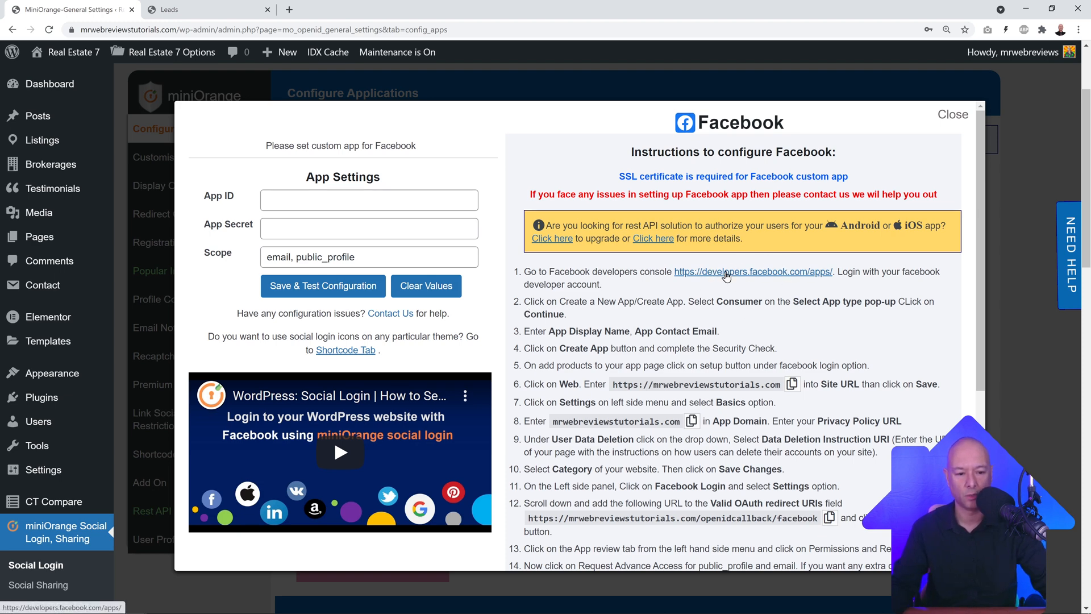
pyautogui.click(726, 272)
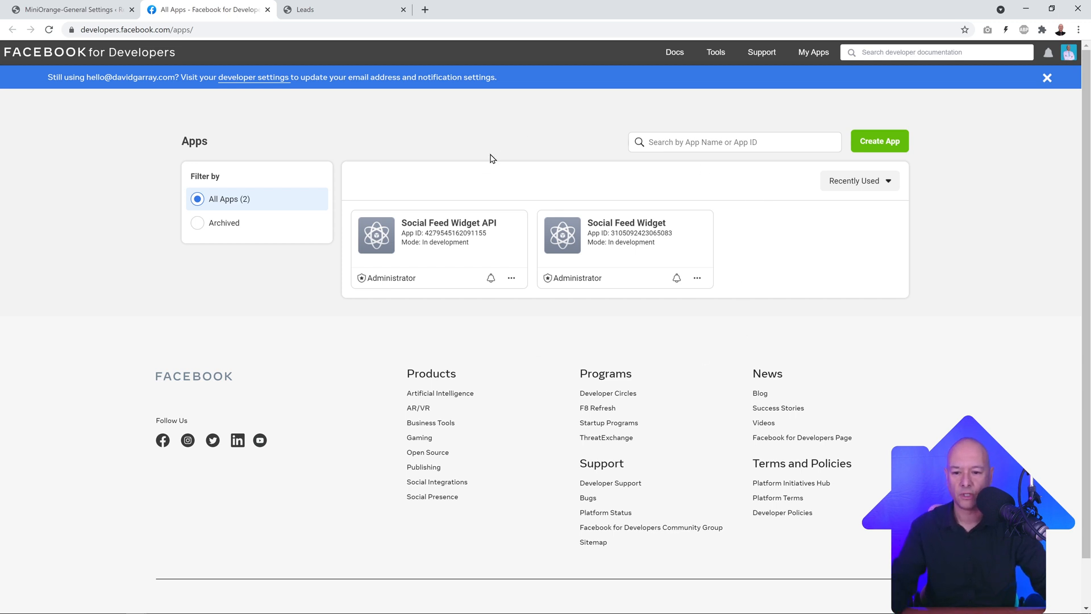
# Step: Create a Facebook app of type None named 'Real Estate 7', confirming with the account password
pyautogui.click(879, 153)
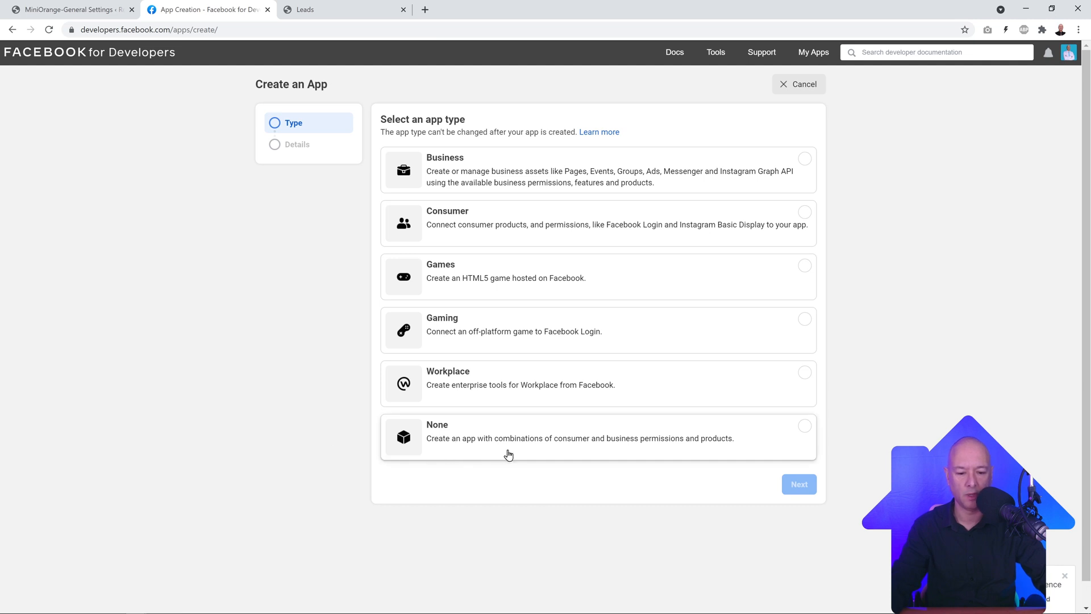
pyautogui.click(805, 427)
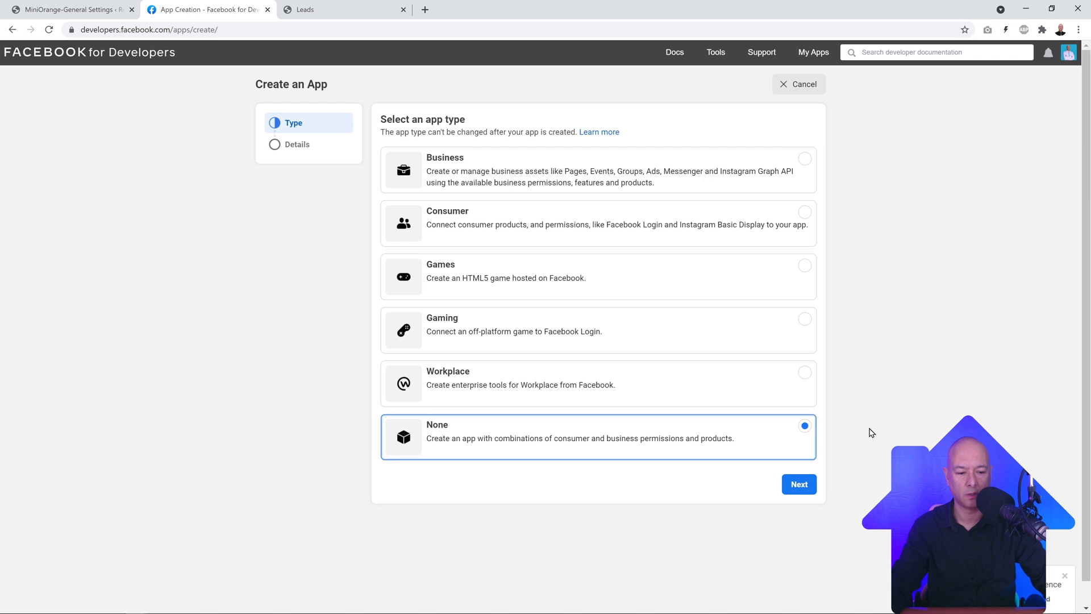
pyautogui.click(807, 486)
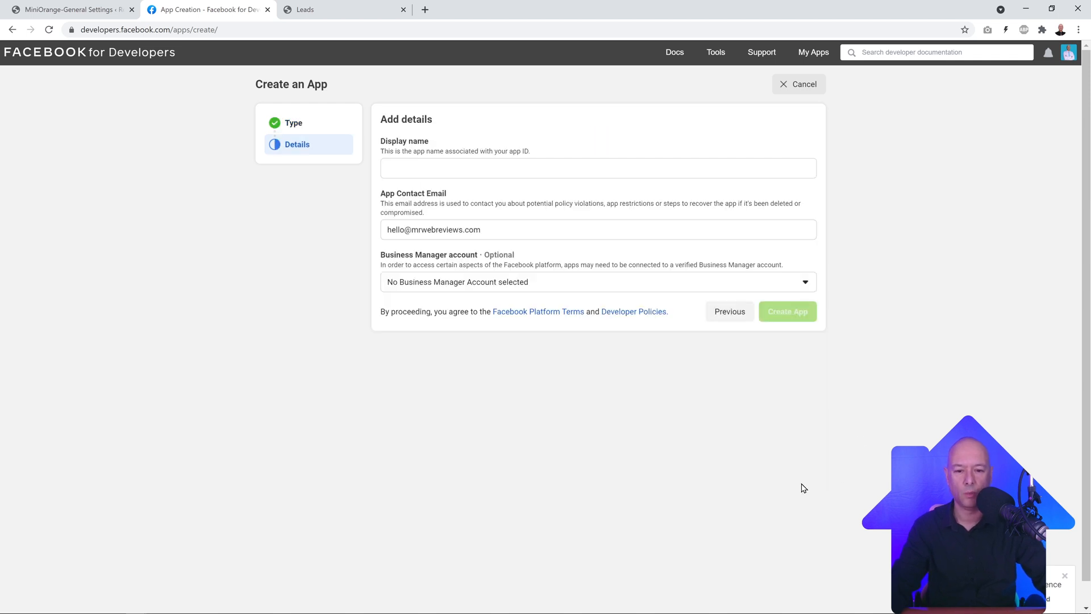
pyautogui.click(478, 172)
pyautogui.write('Rea')
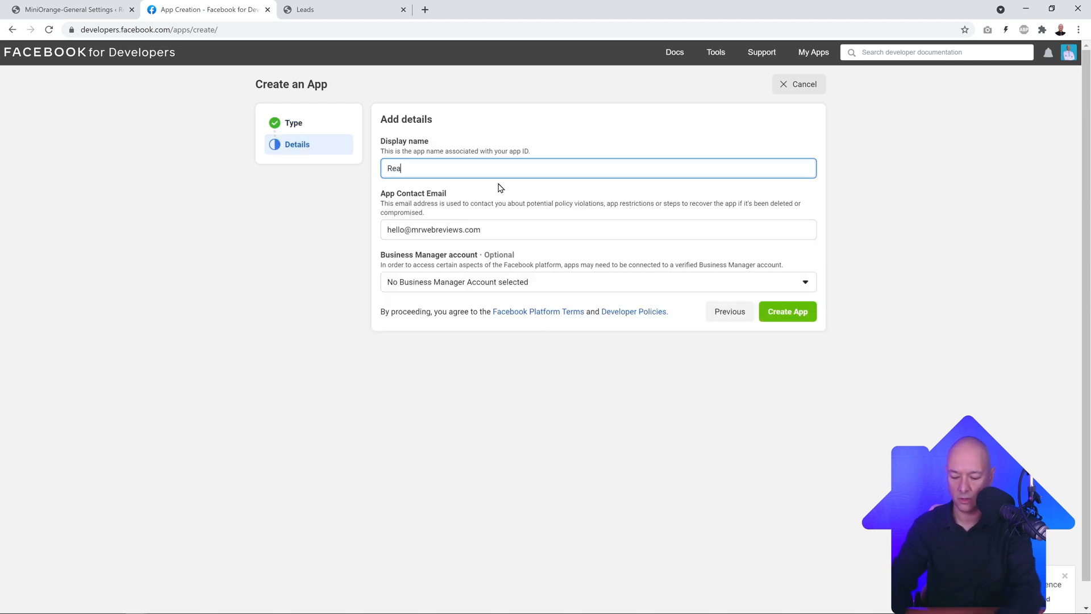
pyautogui.write('l Estate 7')
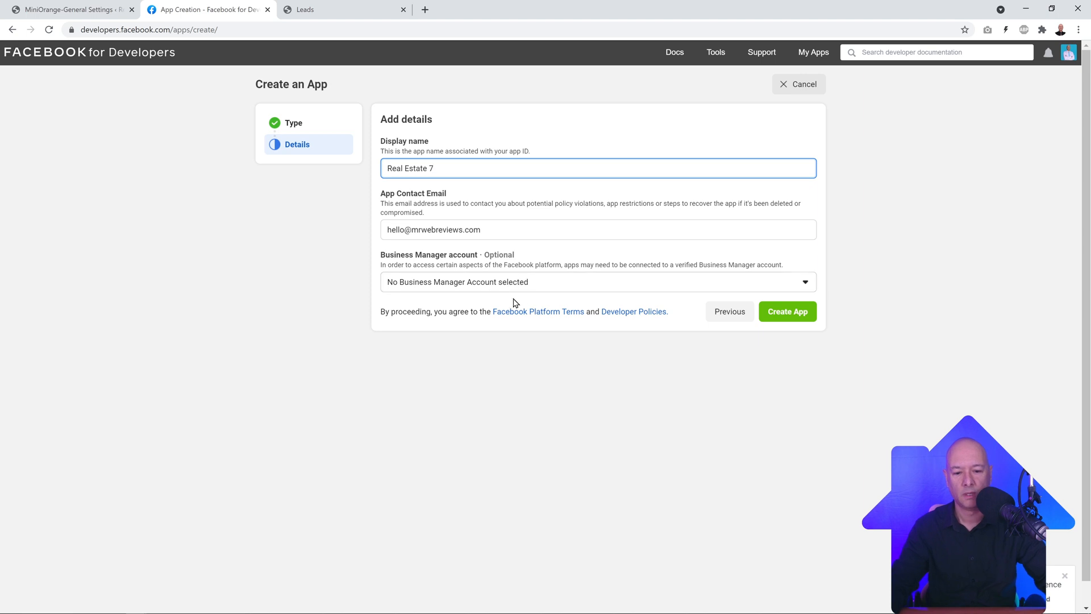
pyautogui.click(797, 311)
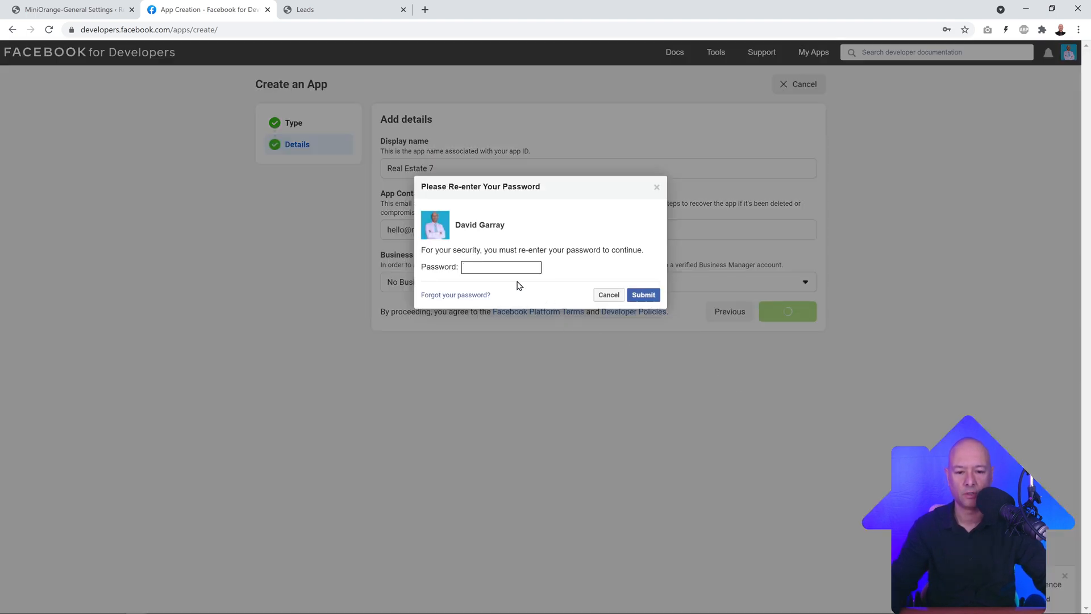
pyautogui.click(500, 267)
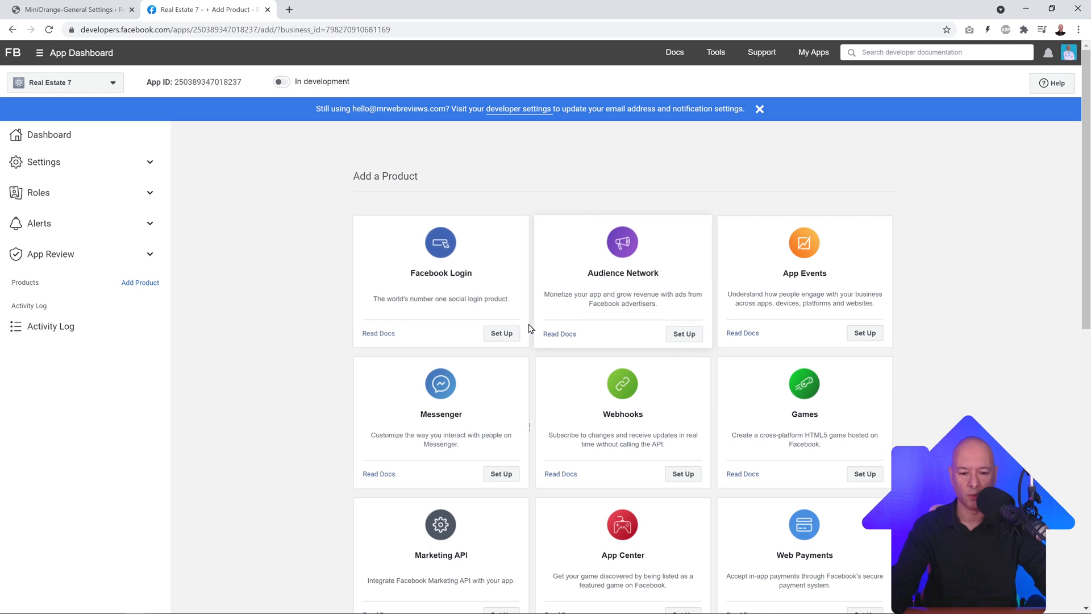
pyautogui.click(503, 335)
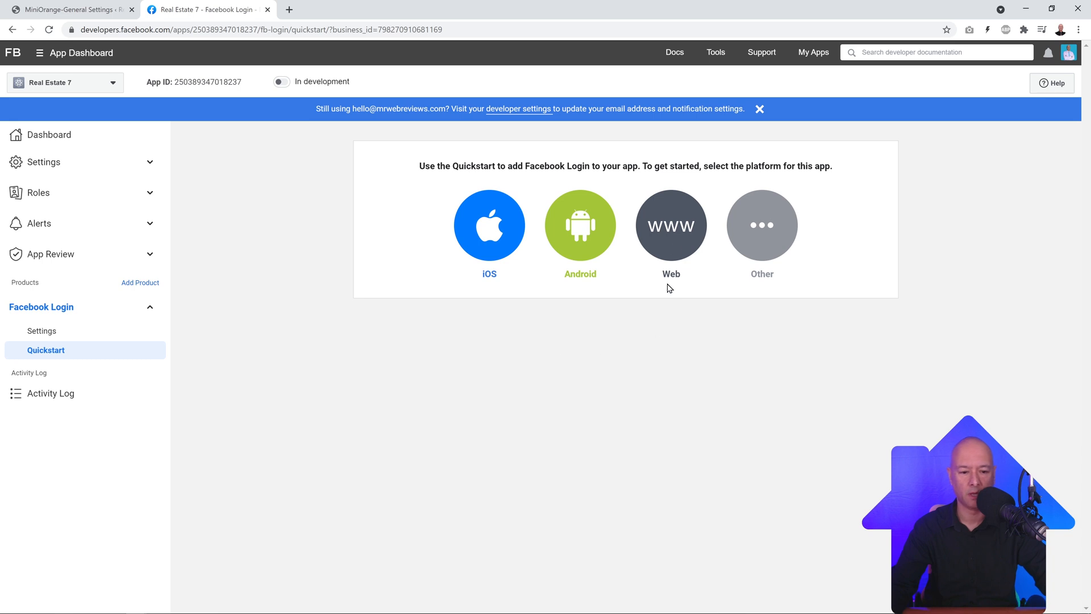
pyautogui.click(671, 233)
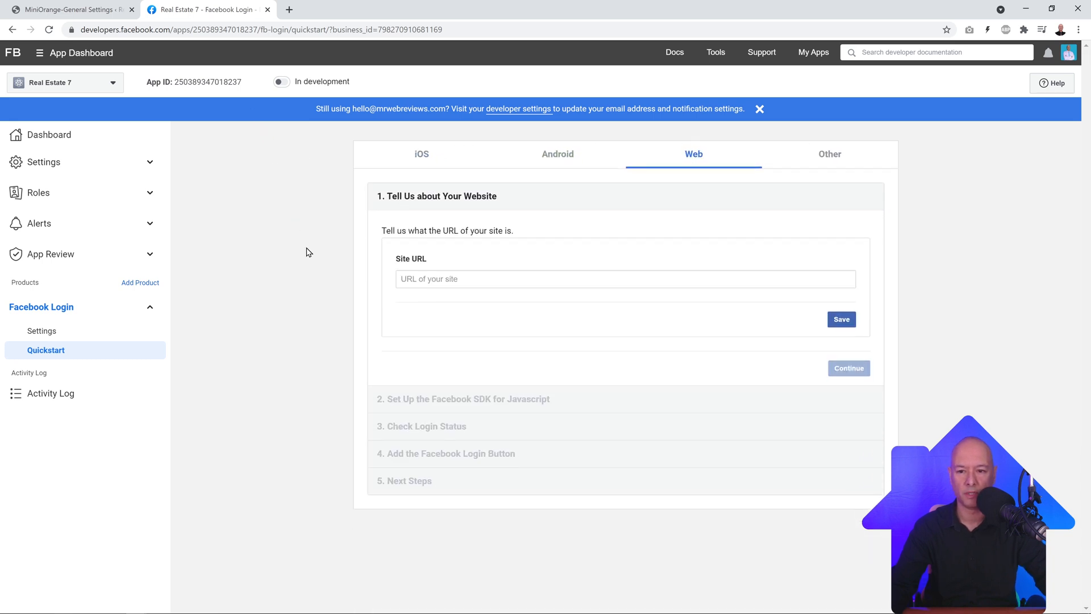
pyautogui.click(487, 278)
pyautogui.write('https://mrwebreviewstutorials.com/')
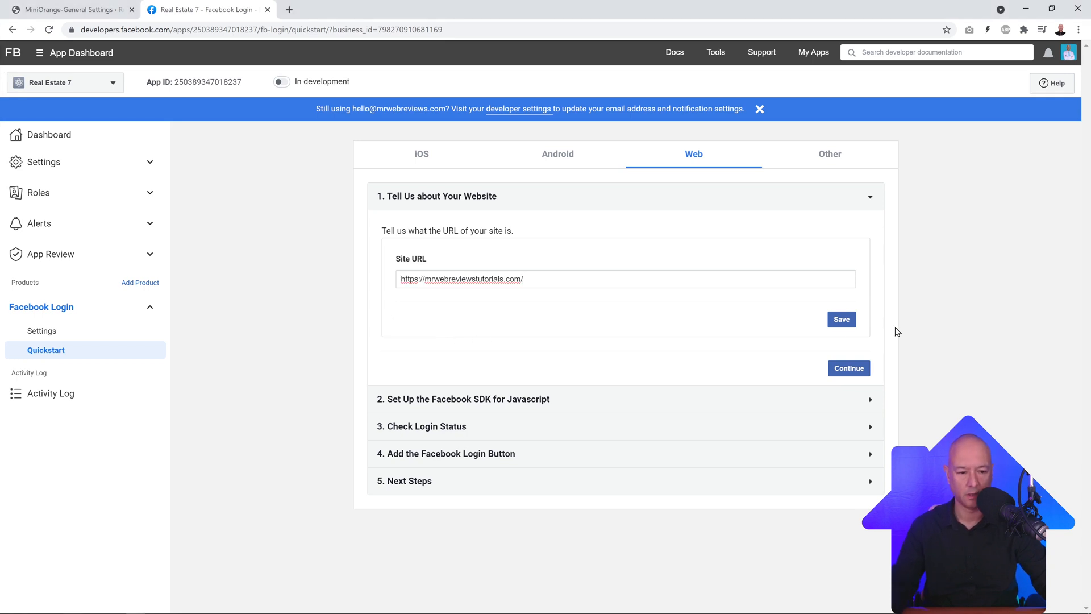
pyautogui.click(845, 319)
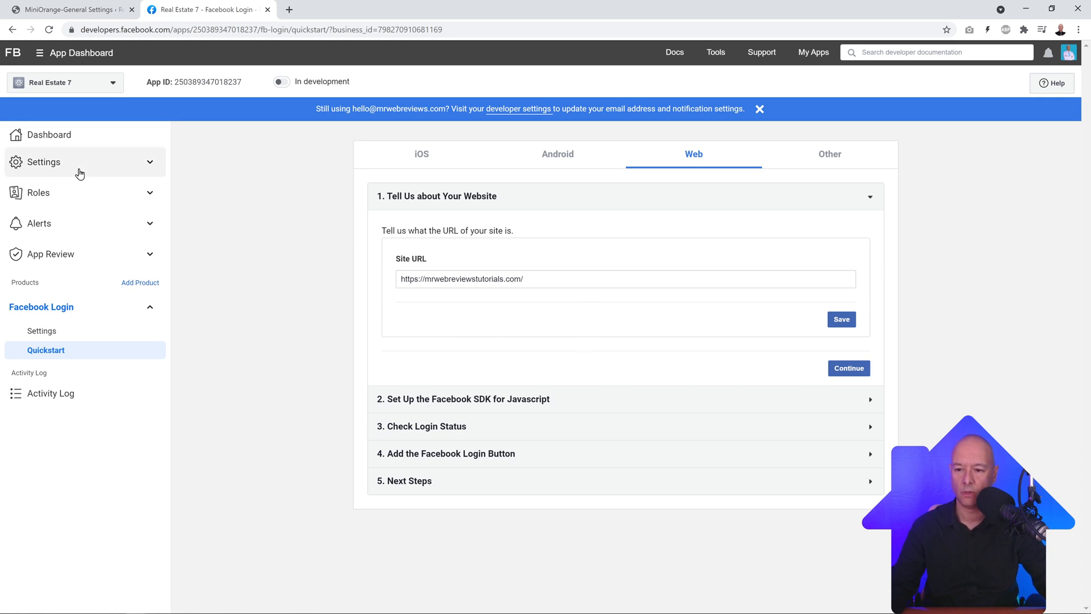
pyautogui.click(151, 164)
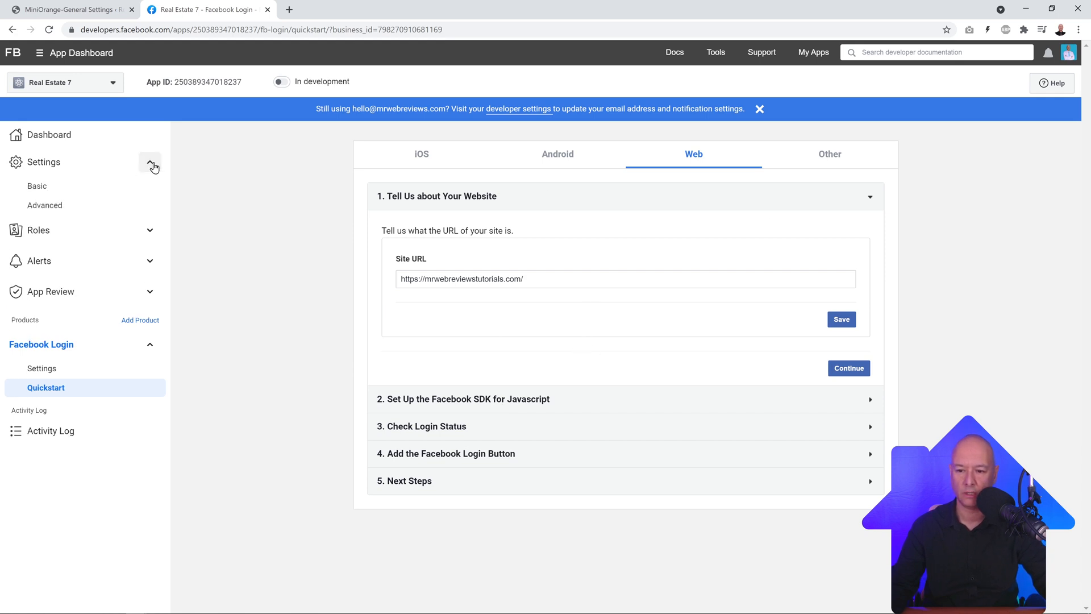
# Step: Enter the site address as the App Domain in the app's Basic settings
pyautogui.click(49, 191)
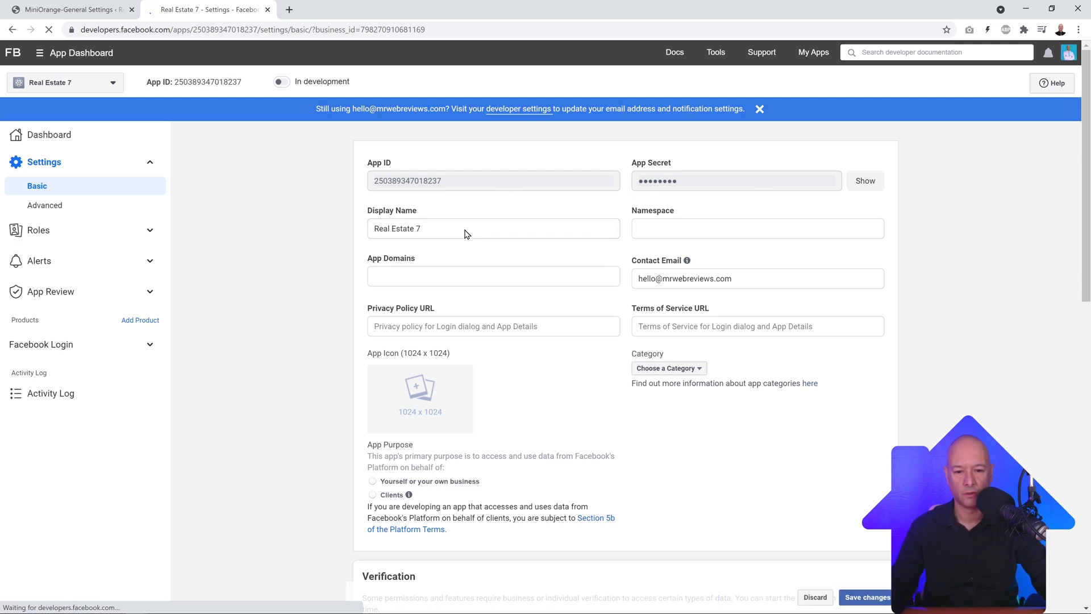
pyautogui.click(418, 277)
pyautogui.write('https://mrwebreviewstutorials.com/')
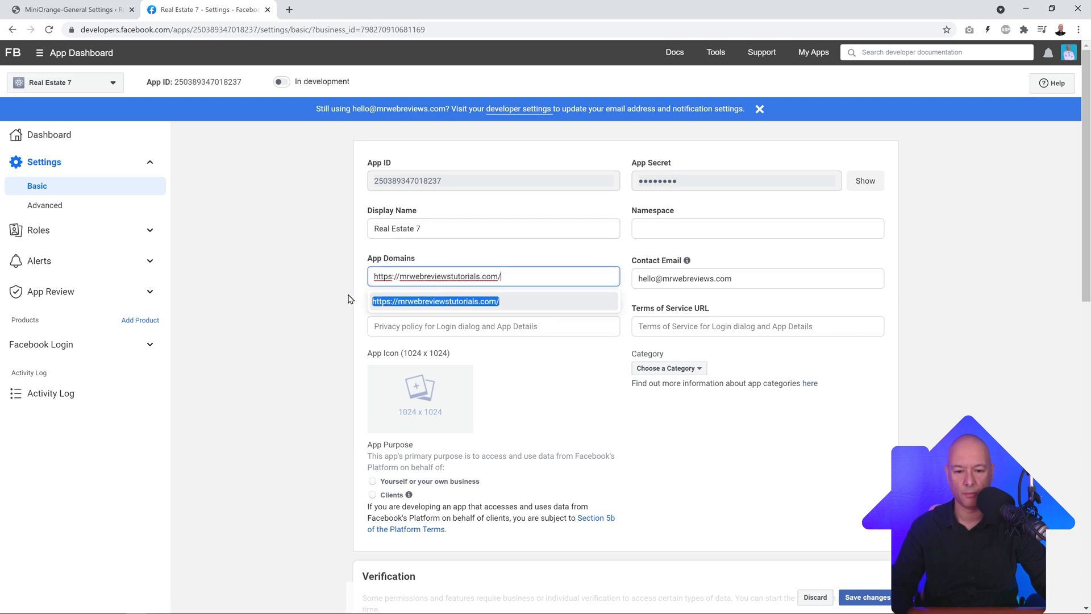
pyautogui.click(252, 285)
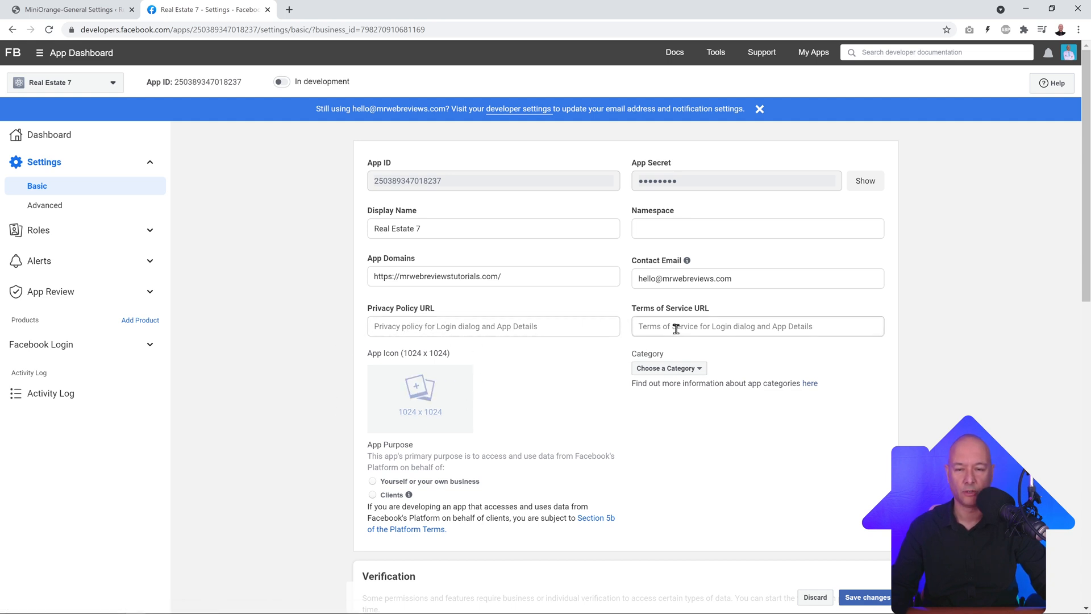
# Step: Fill the Privacy Policy URL with the site's privacy-policy page and the Terms of Service URL
pyautogui.click(544, 327)
pyautogui.write('https://mrwebreviewstutorials.com/')
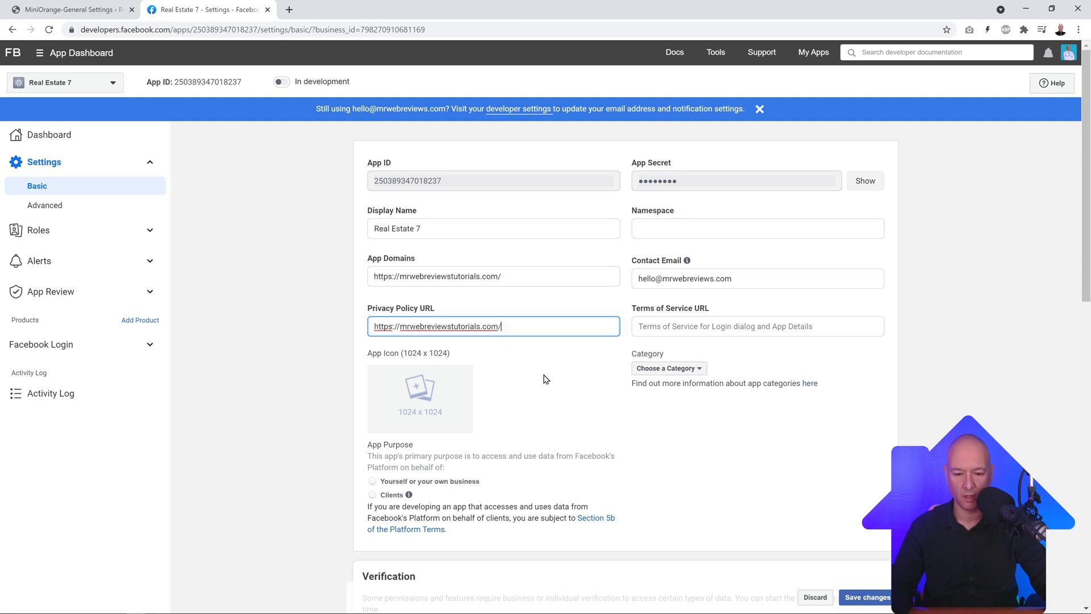
pyautogui.write('privac')
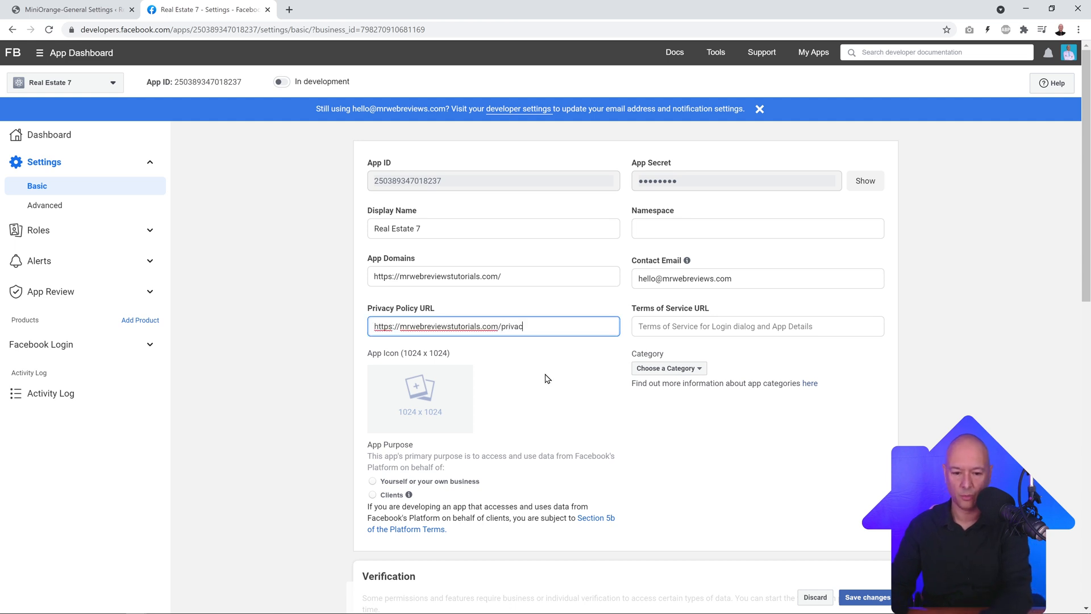
pyautogui.write('y-policy')
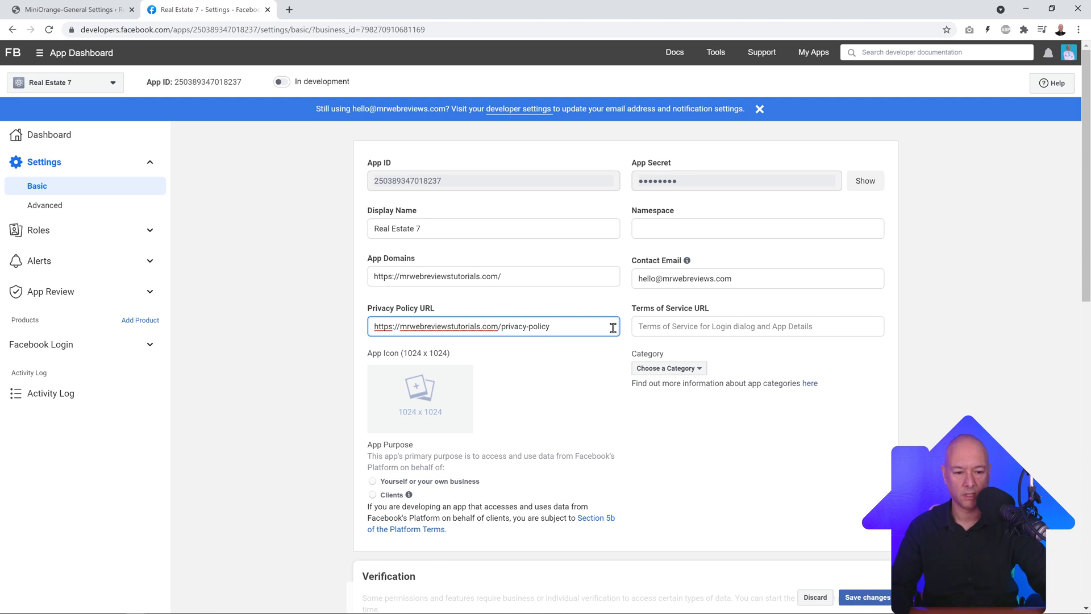
pyautogui.click(730, 328)
pyautogui.write('https://mrwebreviewstutorials.com/')
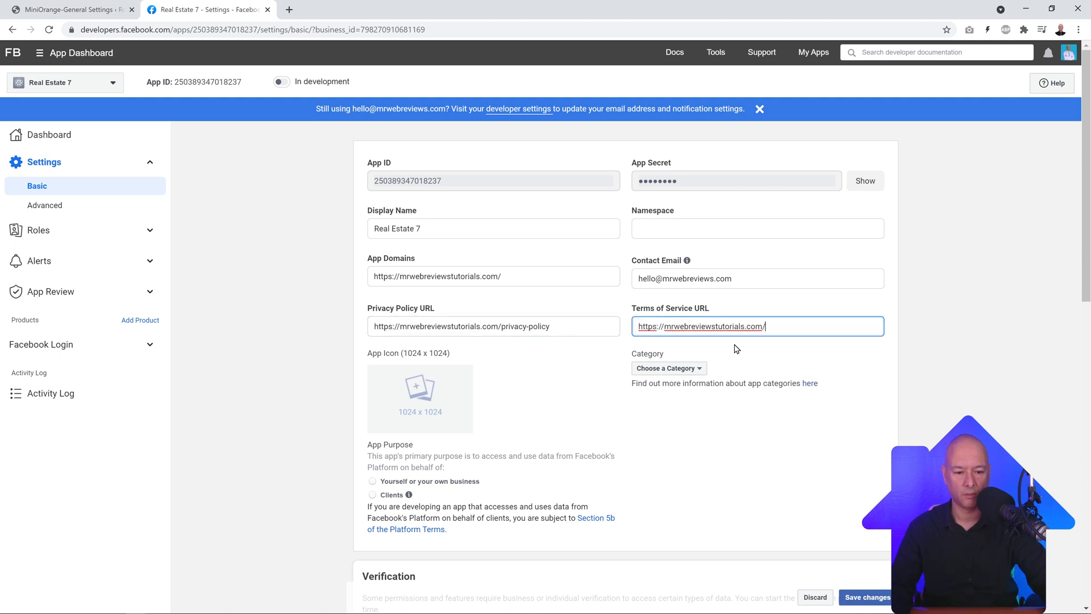
pyautogui.write('to')
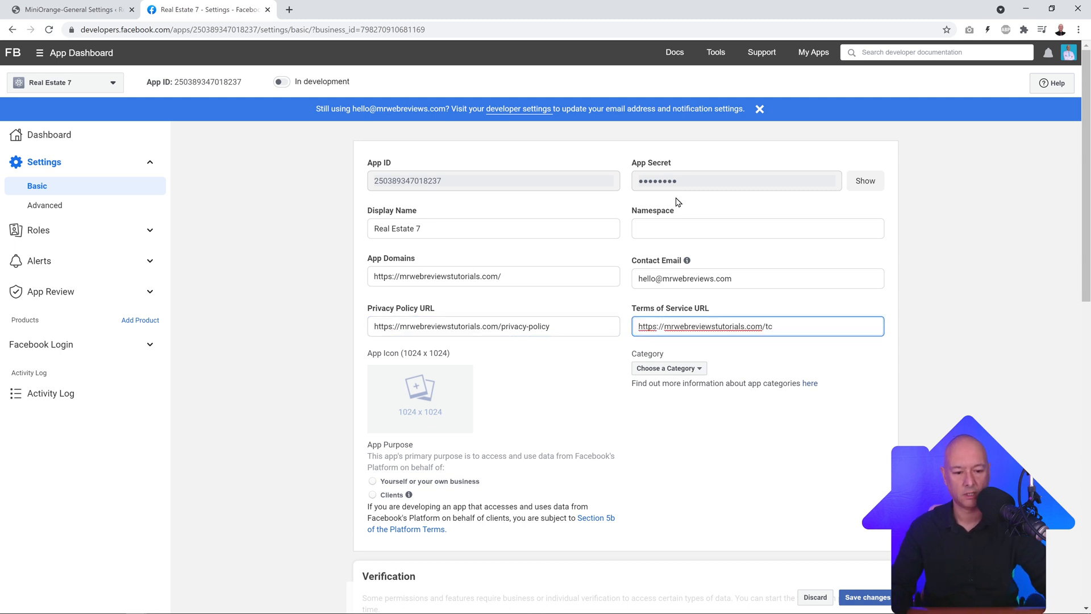
pyautogui.click(951, 331)
pyautogui.scroll(-2, 814, 347)
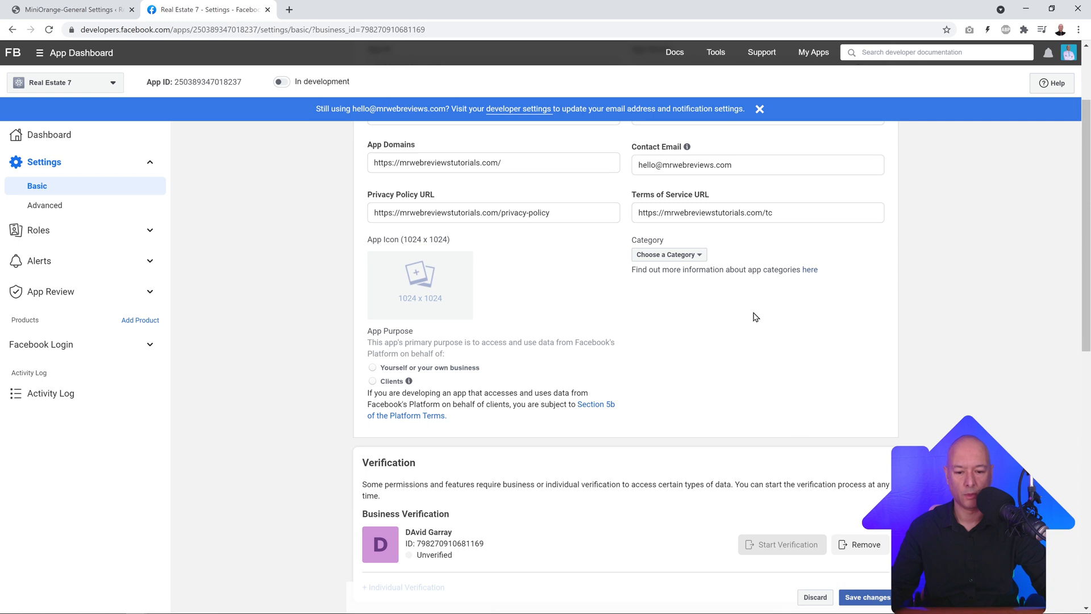
# Step: Set the app category to Business and Pages and save the basic settings
pyautogui.click(694, 256)
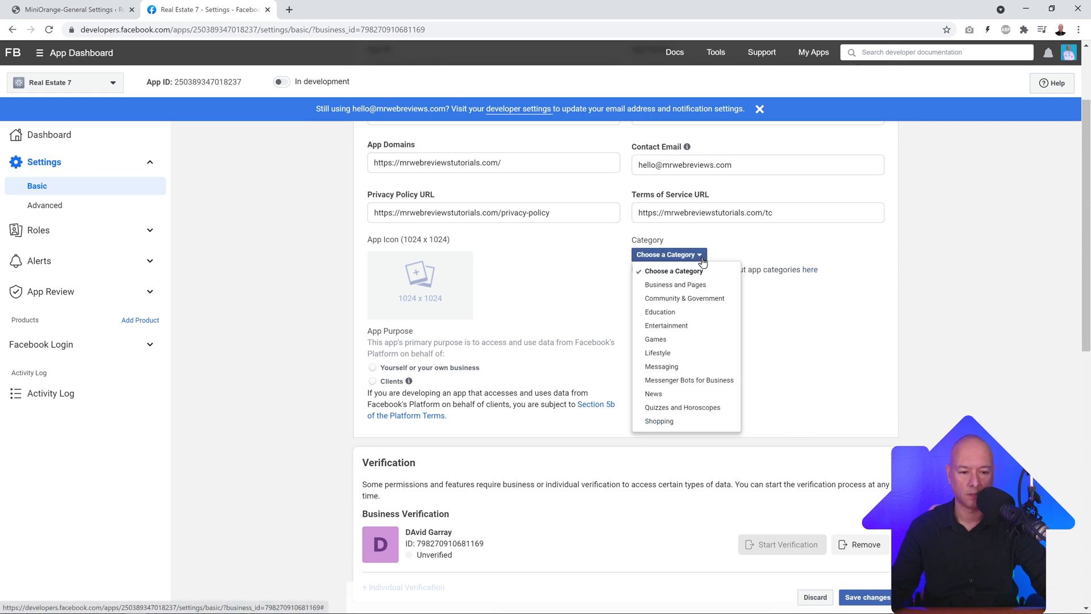
pyautogui.click(672, 285)
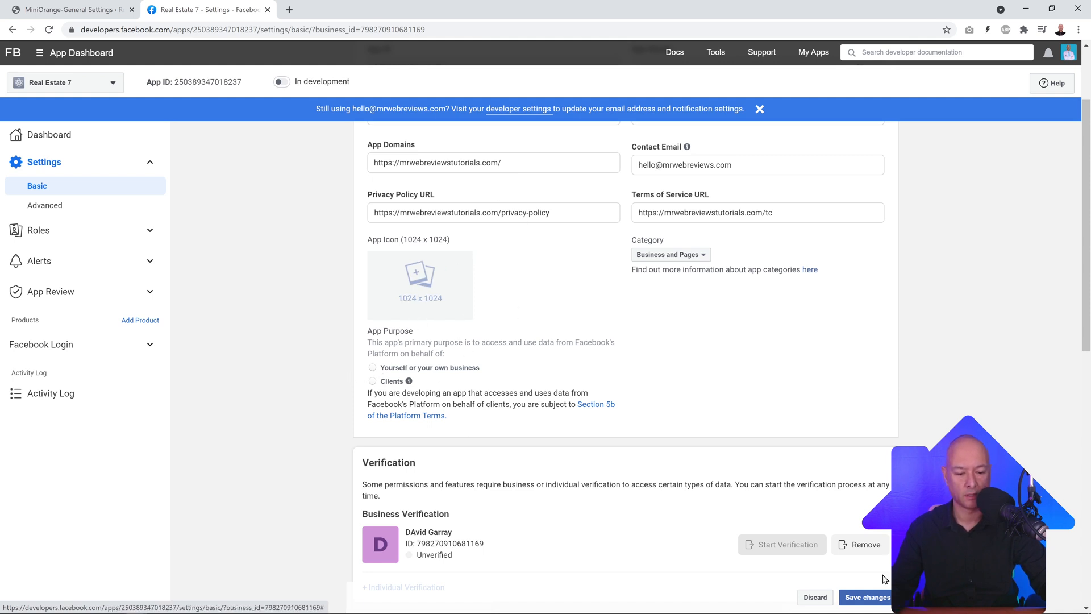
pyautogui.click(865, 597)
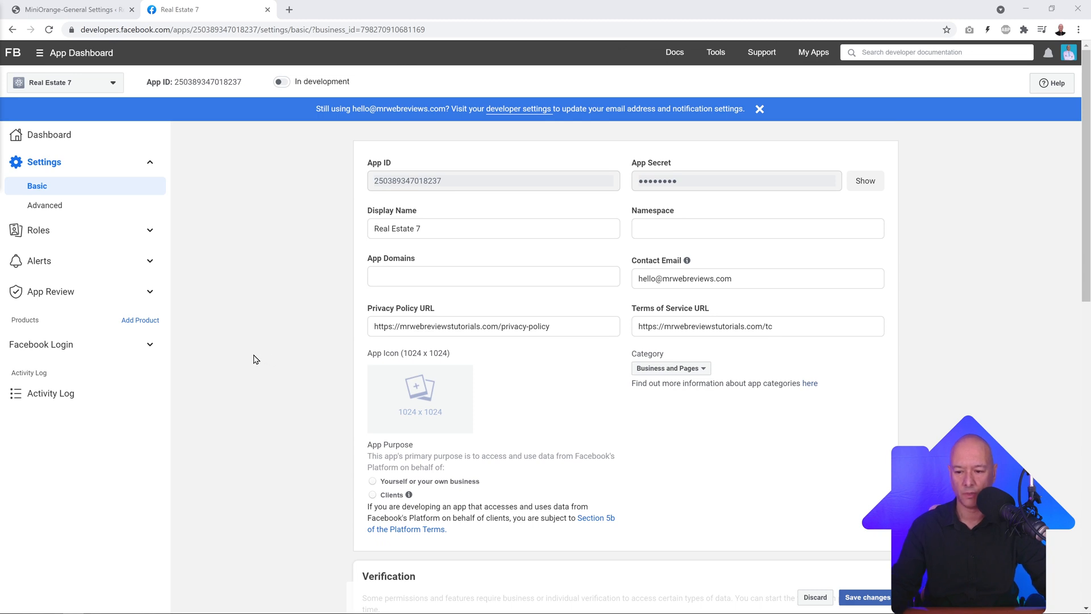
pyautogui.click(149, 344)
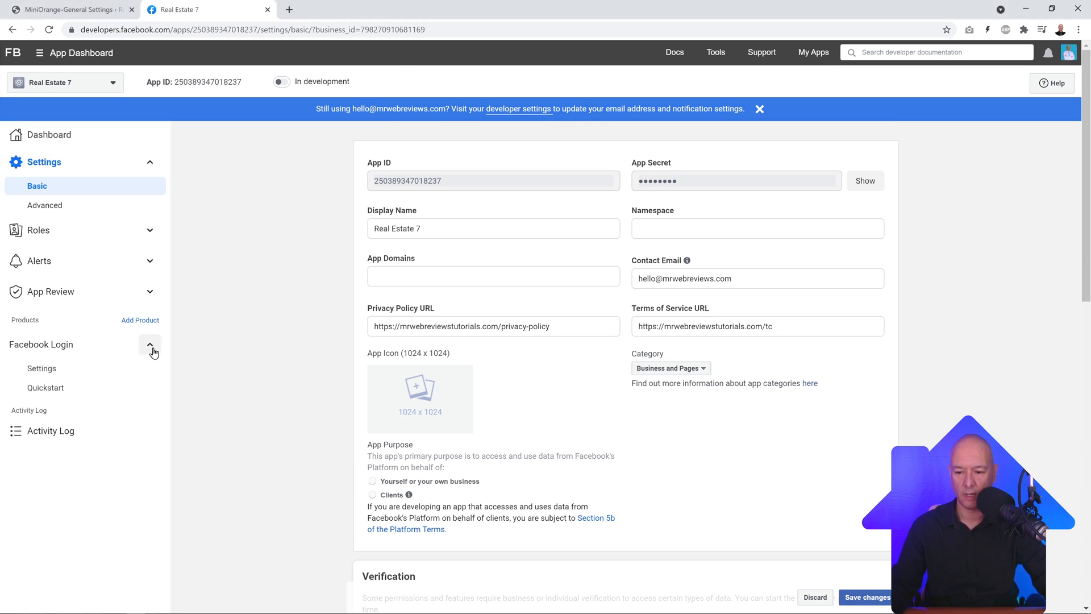
# Step: Add miniOrange's Facebook redirect URL as a Valid OAuth Redirect URI, save, and switch the app to Live
pyautogui.click(54, 372)
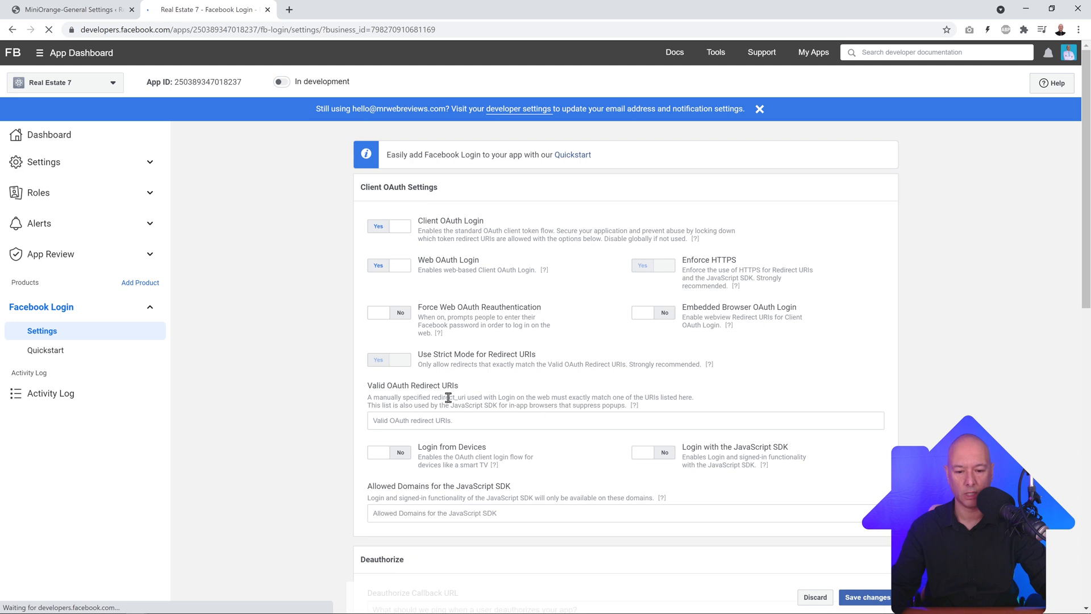
pyautogui.click(108, 9)
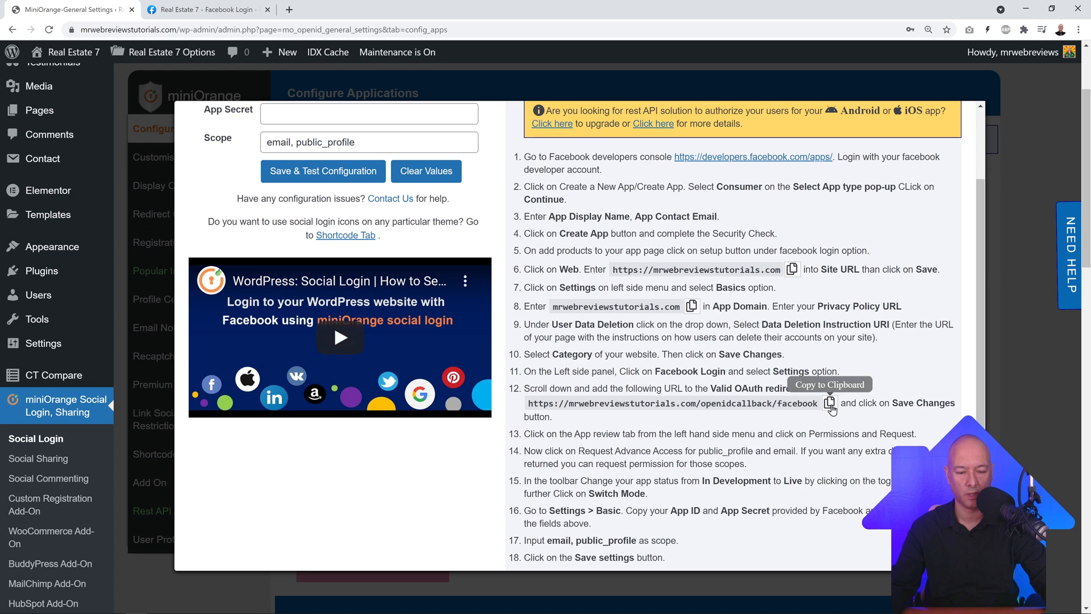
pyautogui.click(830, 402)
pyautogui.click(210, 9)
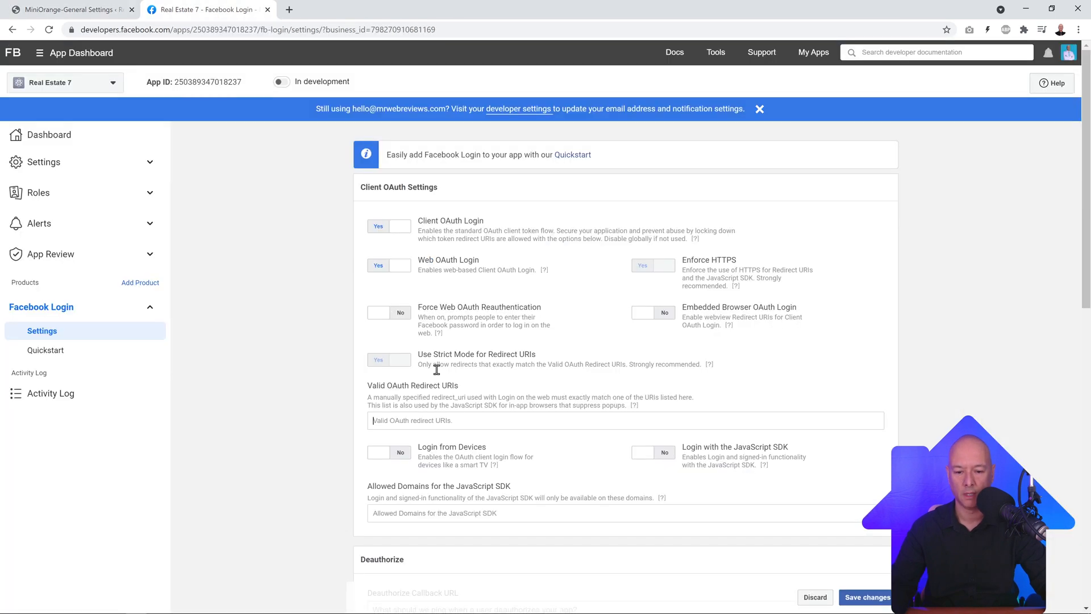
pyautogui.click(456, 421)
pyautogui.hotkey('ctrl', 'v')
pyautogui.press('Return')
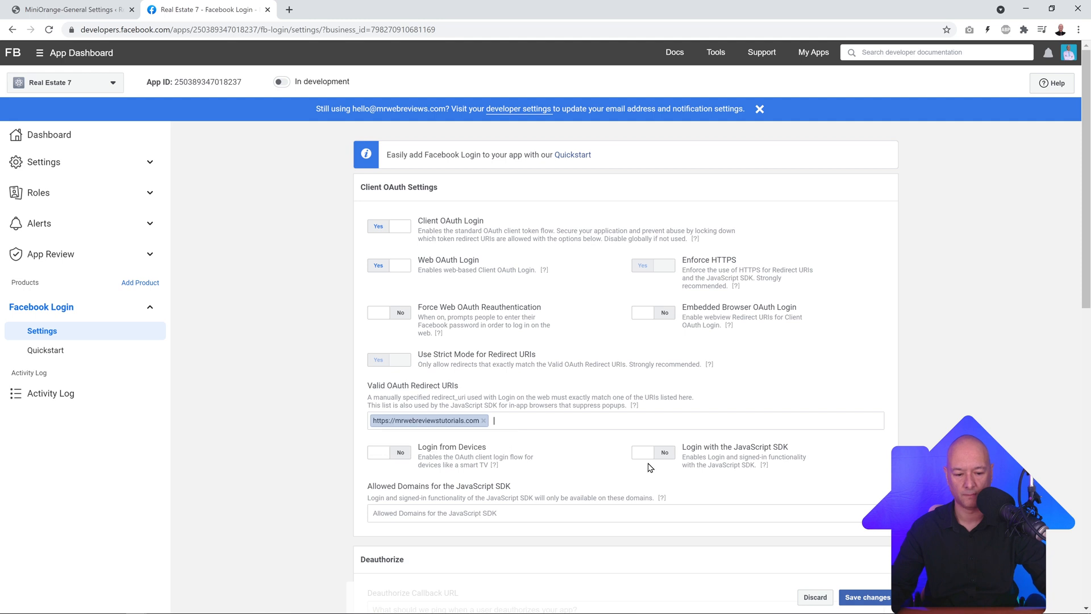
pyautogui.click(865, 596)
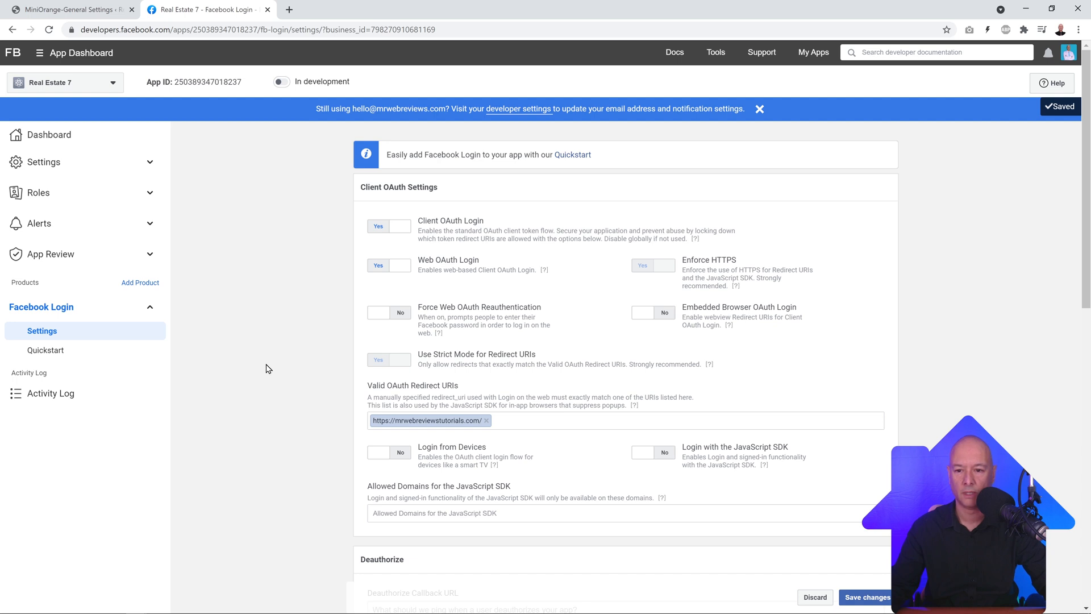
pyautogui.click(281, 82)
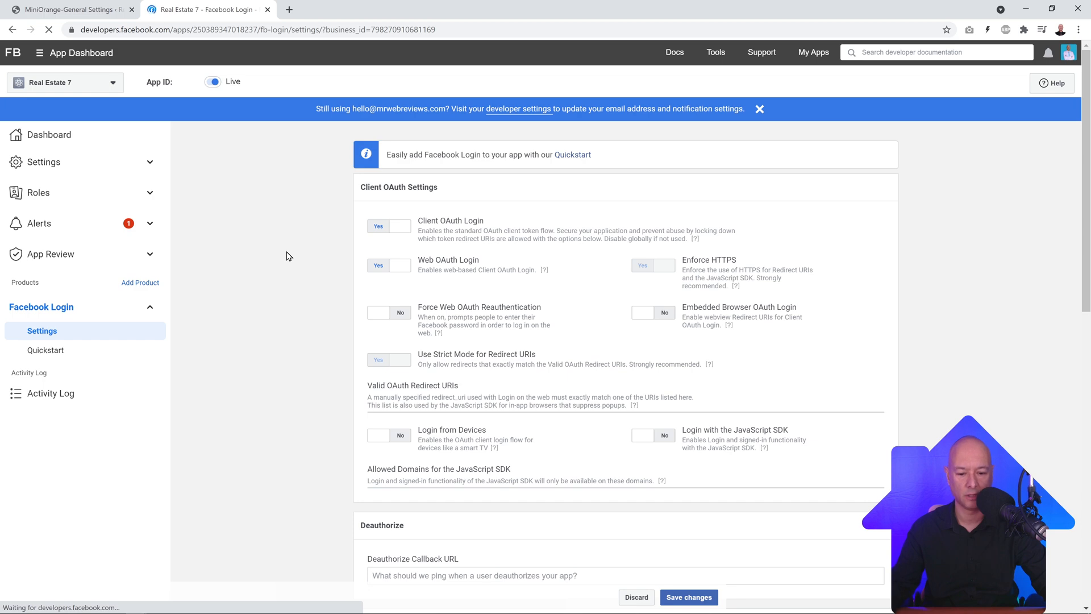
# Step: Turn on Facebook login in miniOrange's Facebook app settings
pyautogui.click(74, 9)
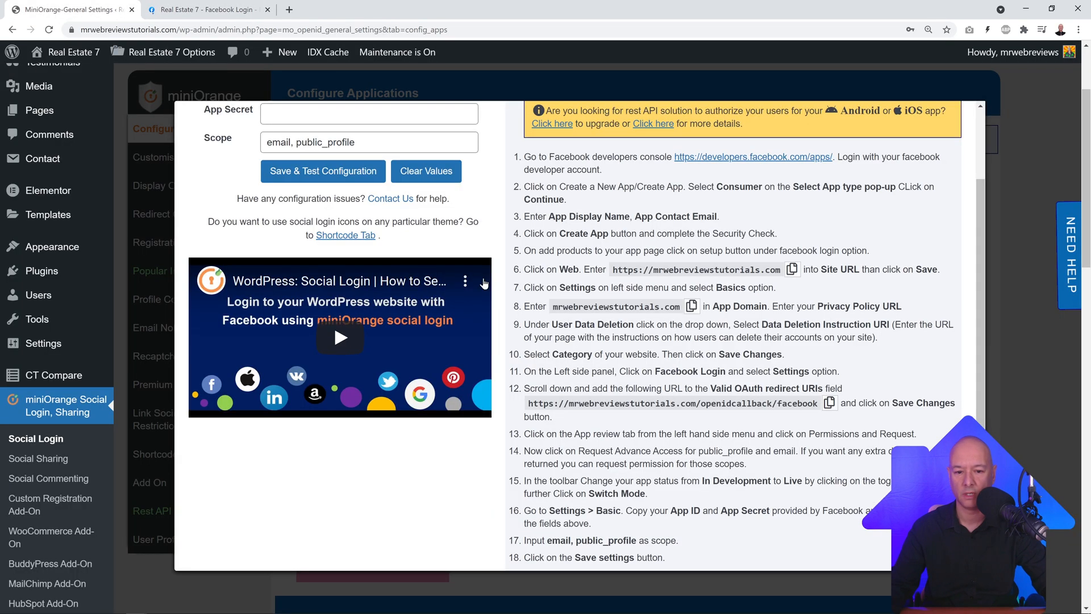
pyautogui.click(1020, 142)
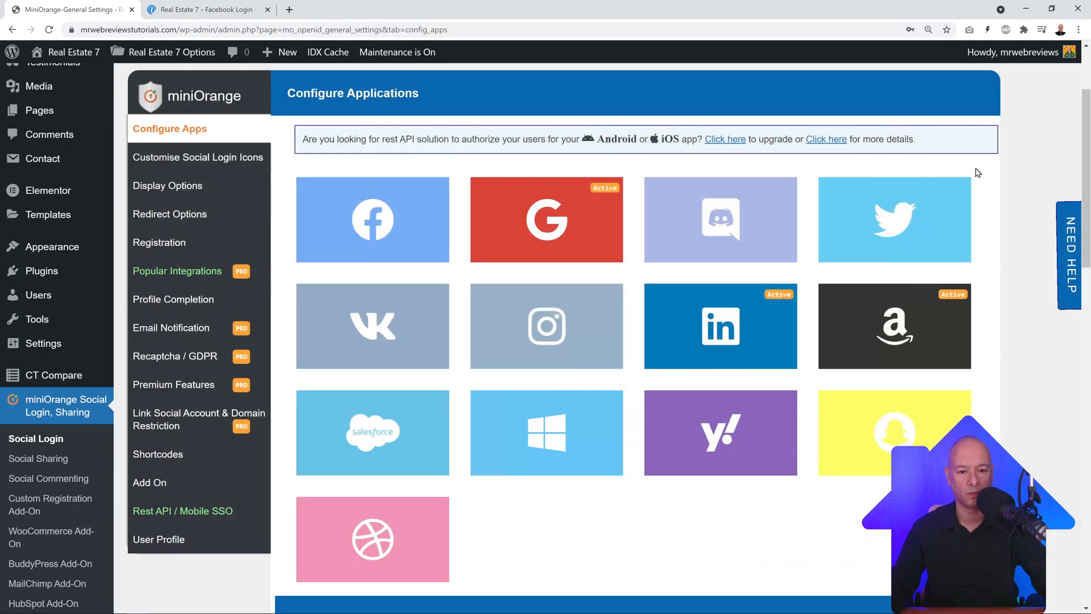
pyautogui.moveTo(390, 216)
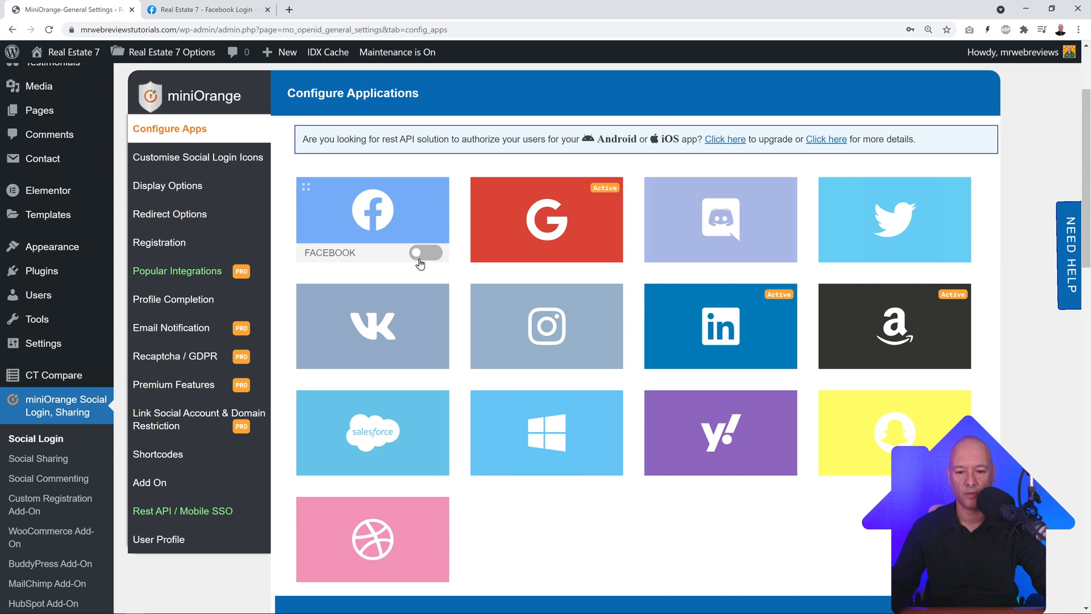
pyautogui.click(422, 253)
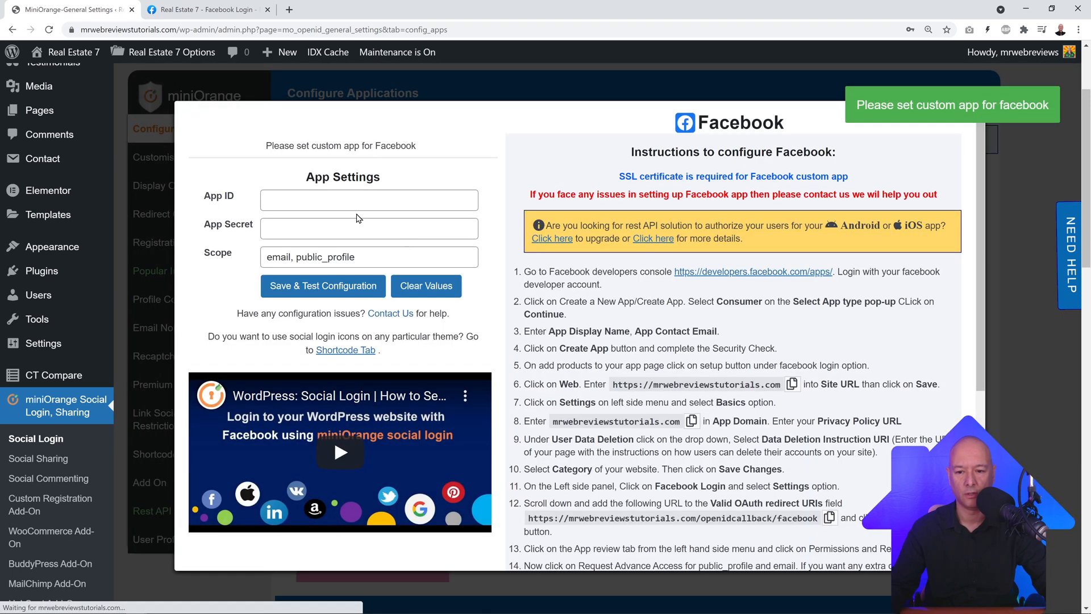
pyautogui.click(337, 206)
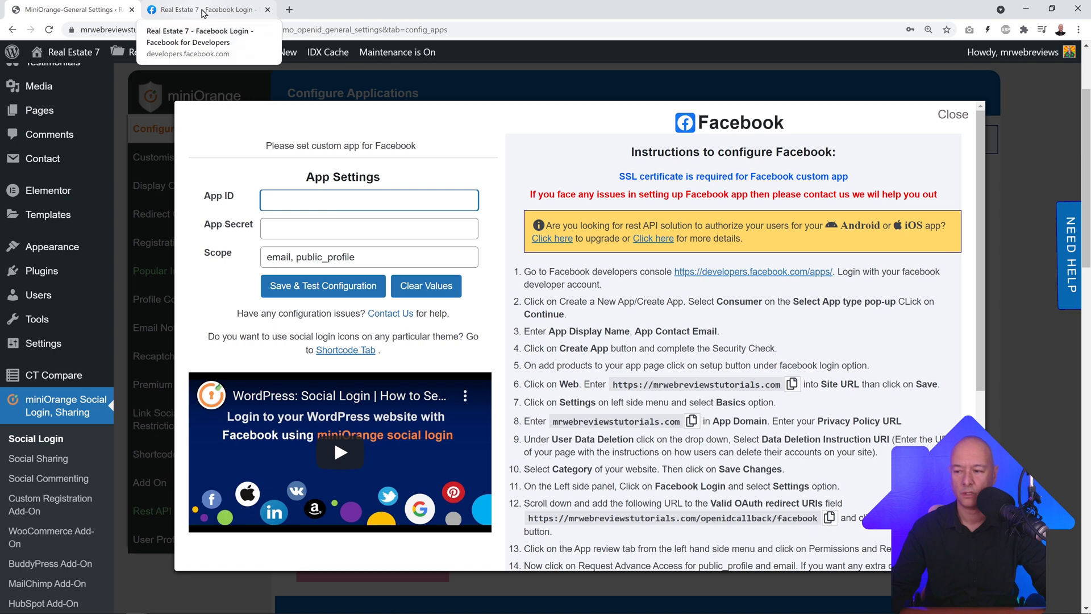
# Step: Copy the Real Estate 7 App ID from Facebook's Basic settings into miniOrange
pyautogui.click(211, 11)
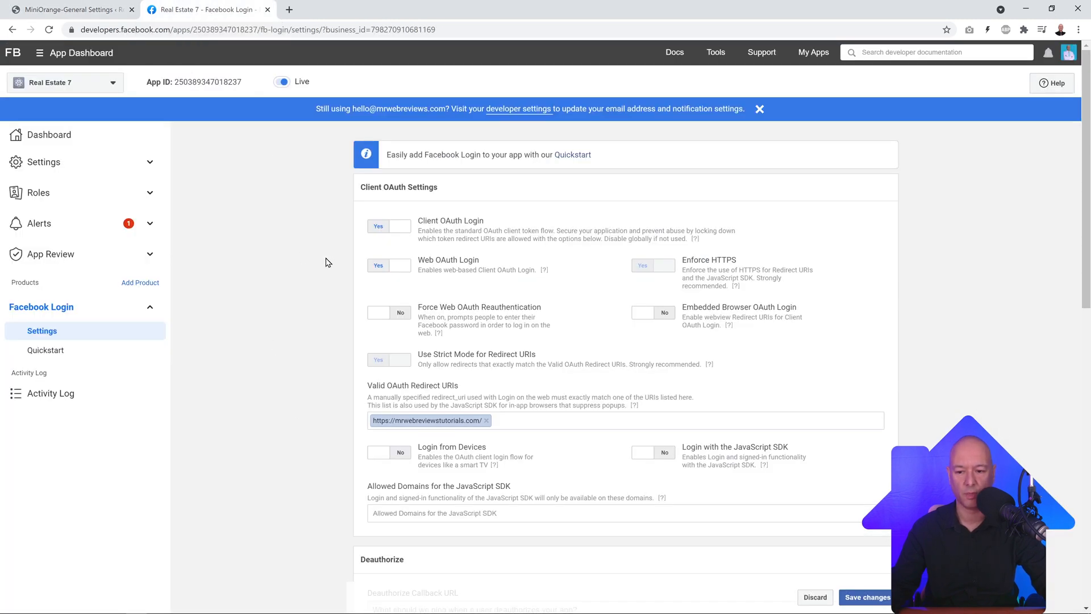
pyautogui.click(155, 164)
pyautogui.click(43, 191)
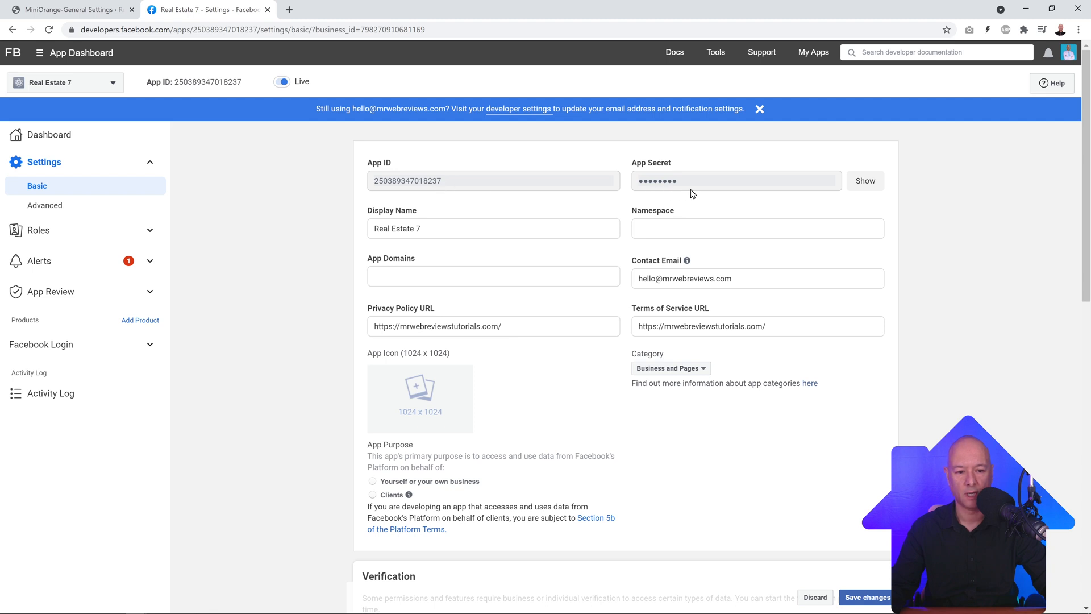
pyautogui.click(71, 10)
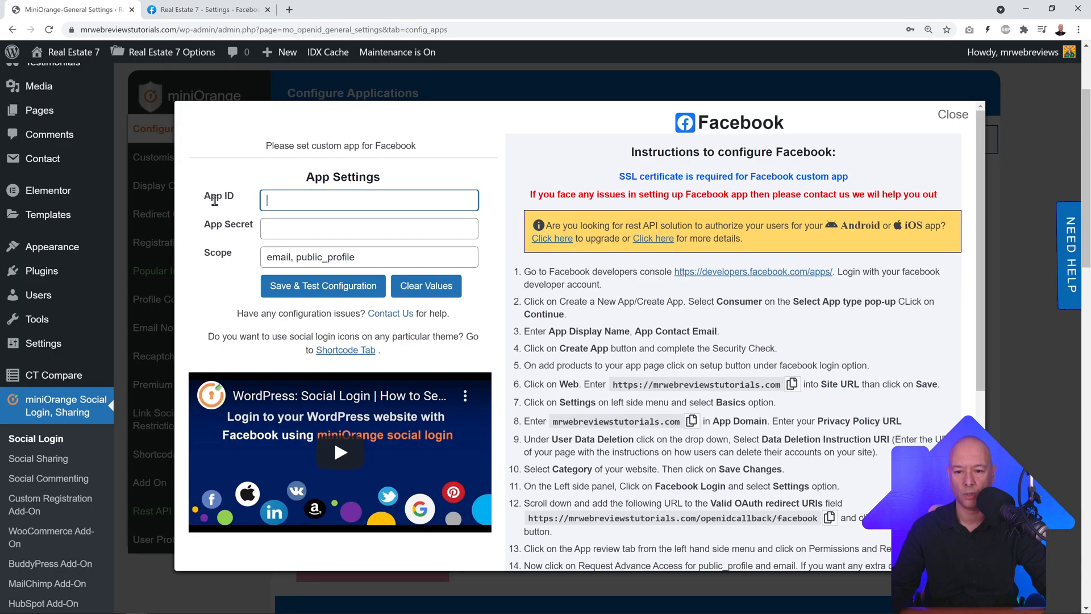
pyautogui.click(198, 15)
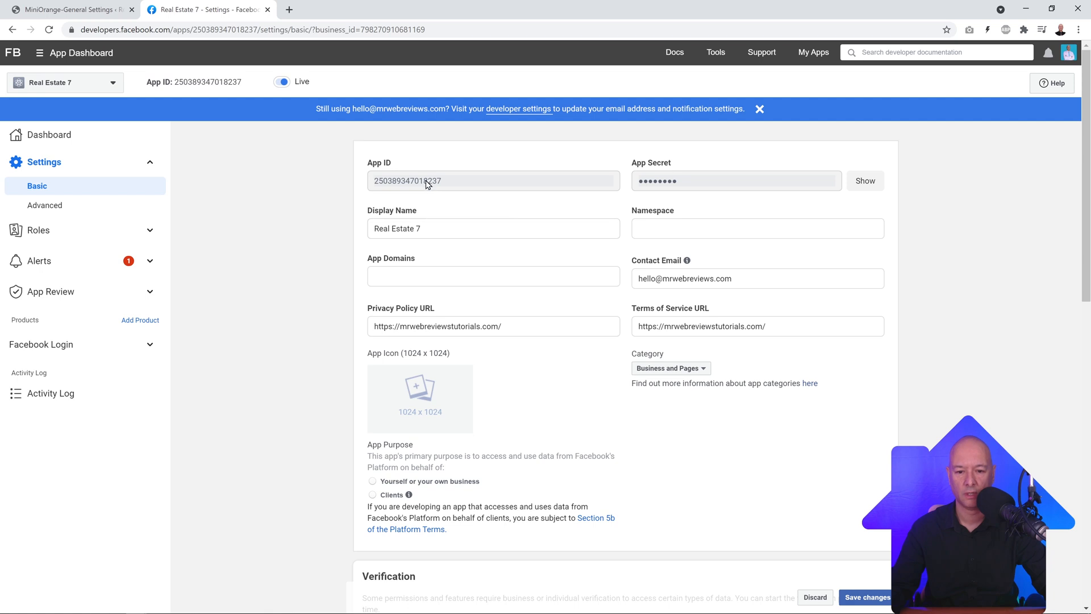
pyautogui.doubleClick(426, 183)
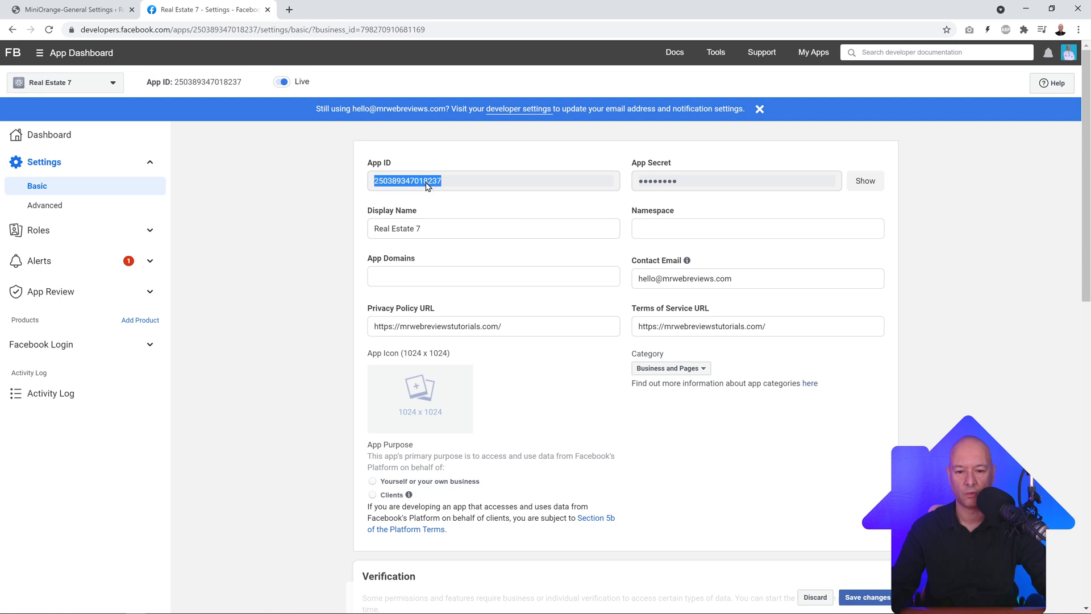
pyautogui.click(67, 15)
pyautogui.hotkey('ctrl', 'v')
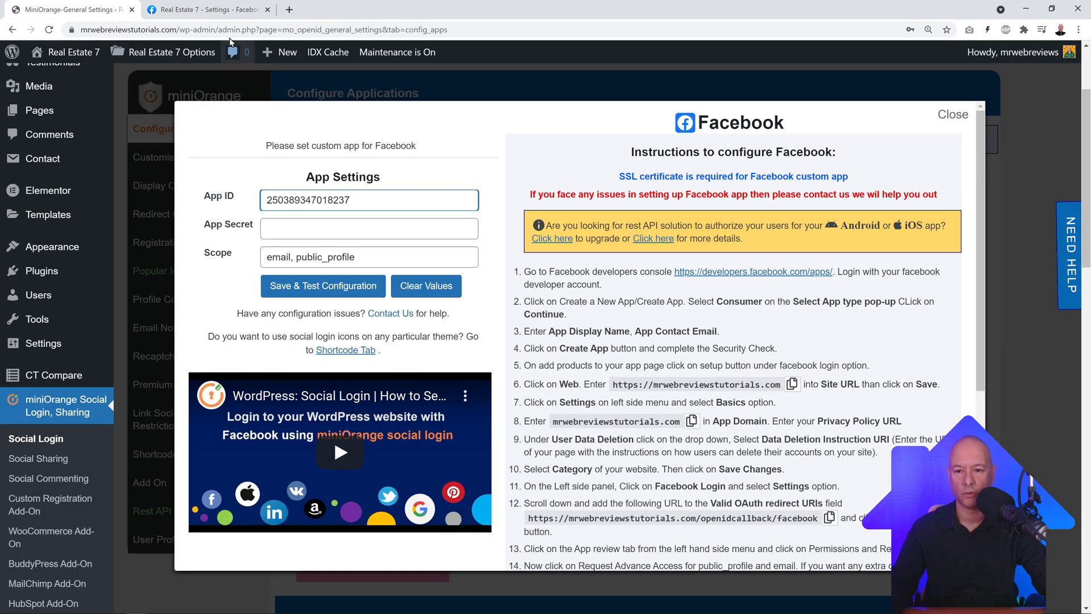
# Step: Copy the revealed App Secret into miniOrange and save and test the configuration
pyautogui.click(216, 13)
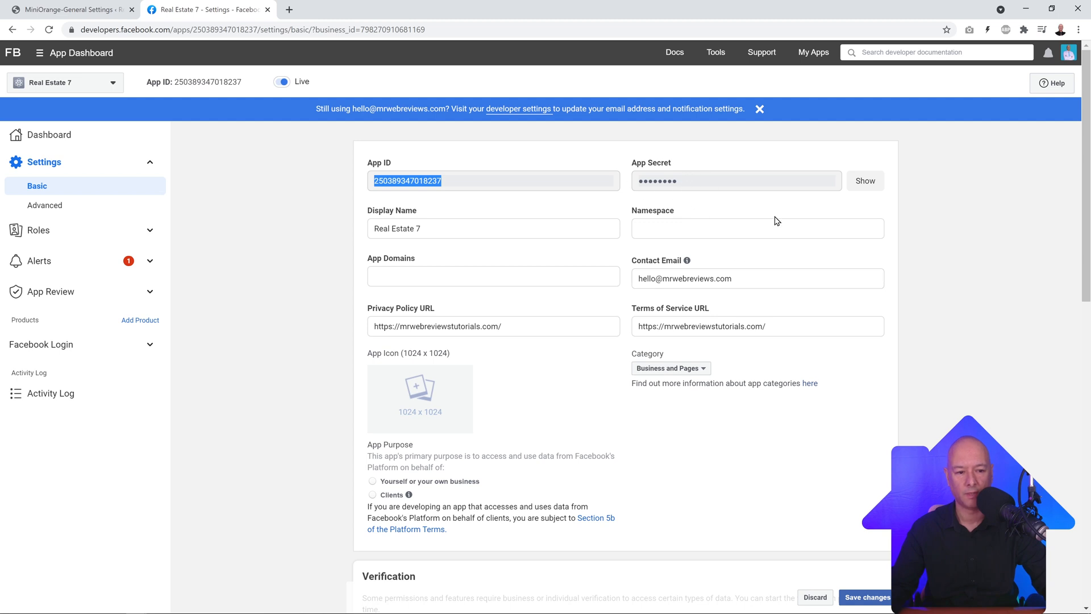
pyautogui.click(865, 187)
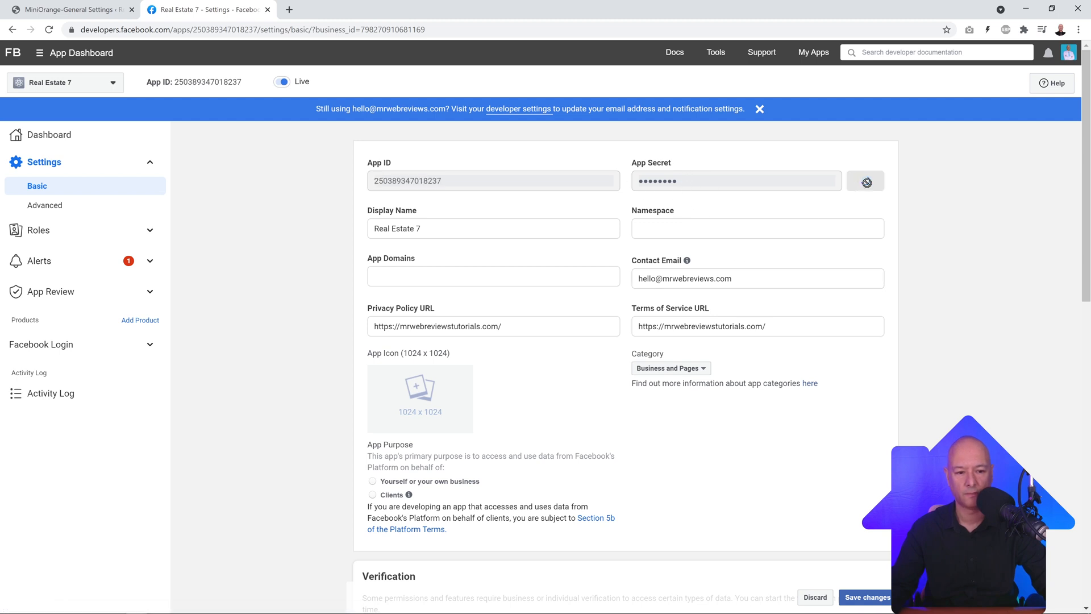
pyautogui.doubleClick(773, 182)
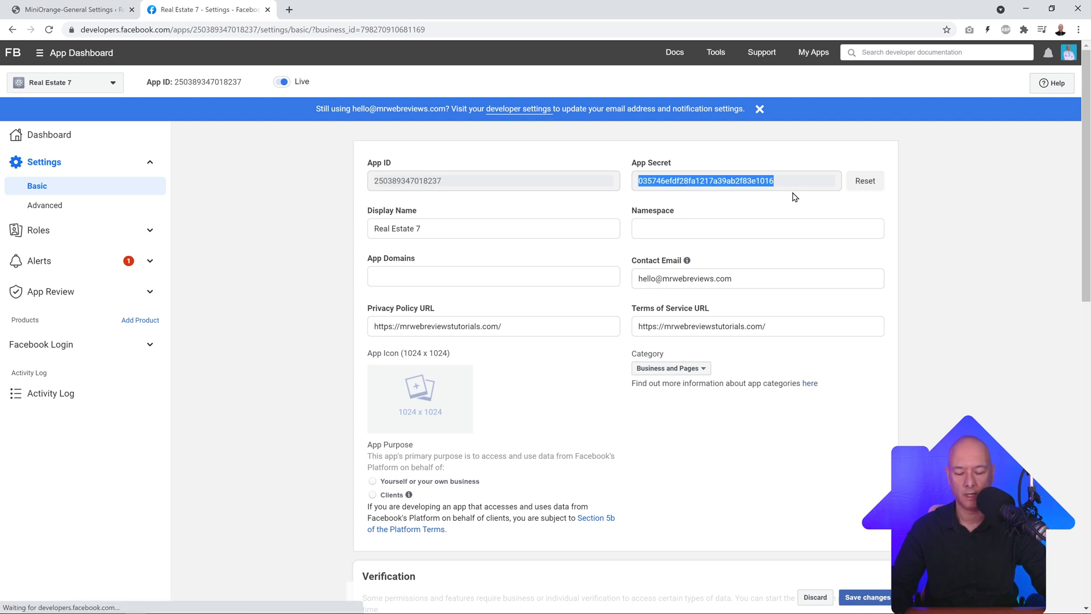
pyautogui.click(128, 12)
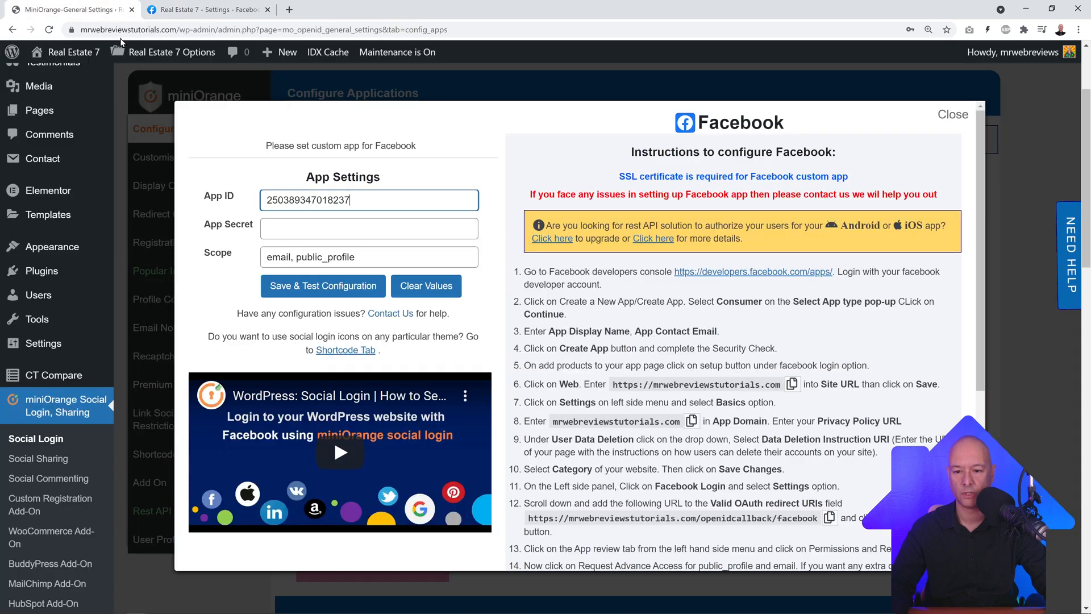
pyautogui.click(311, 229)
pyautogui.hotkey('ctrl', 'v')
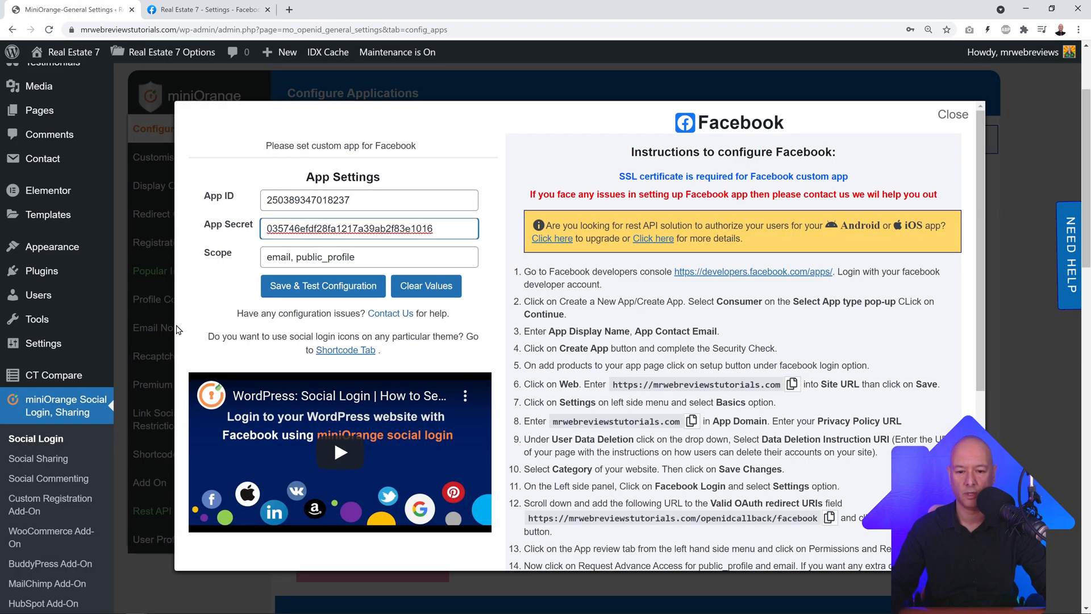
pyautogui.click(338, 286)
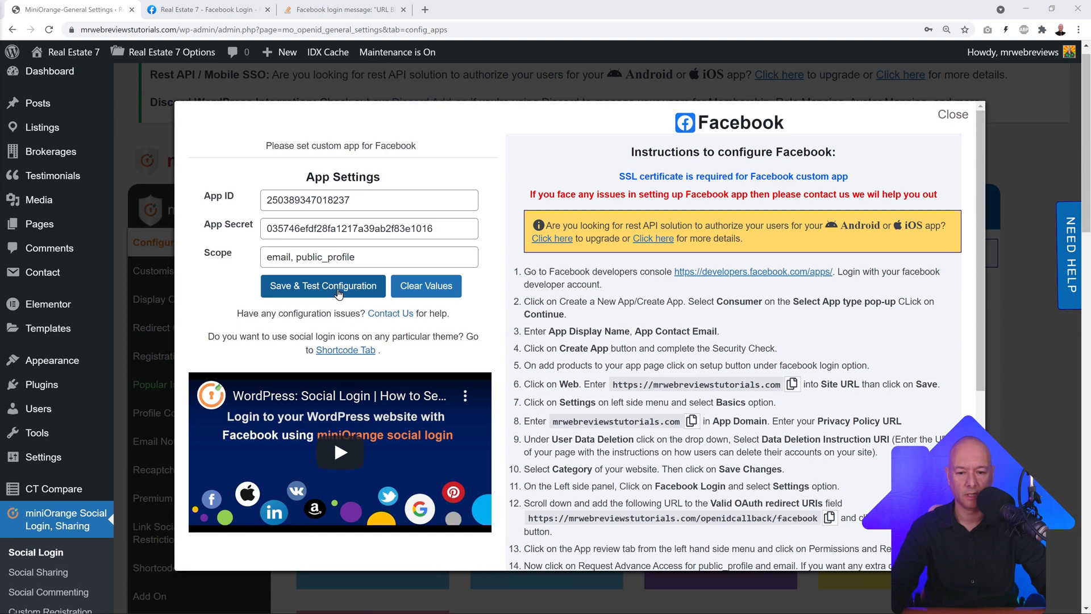
# Step: Run and approve the Facebook login test, then close the success window and settings dialog
pyautogui.click(338, 291)
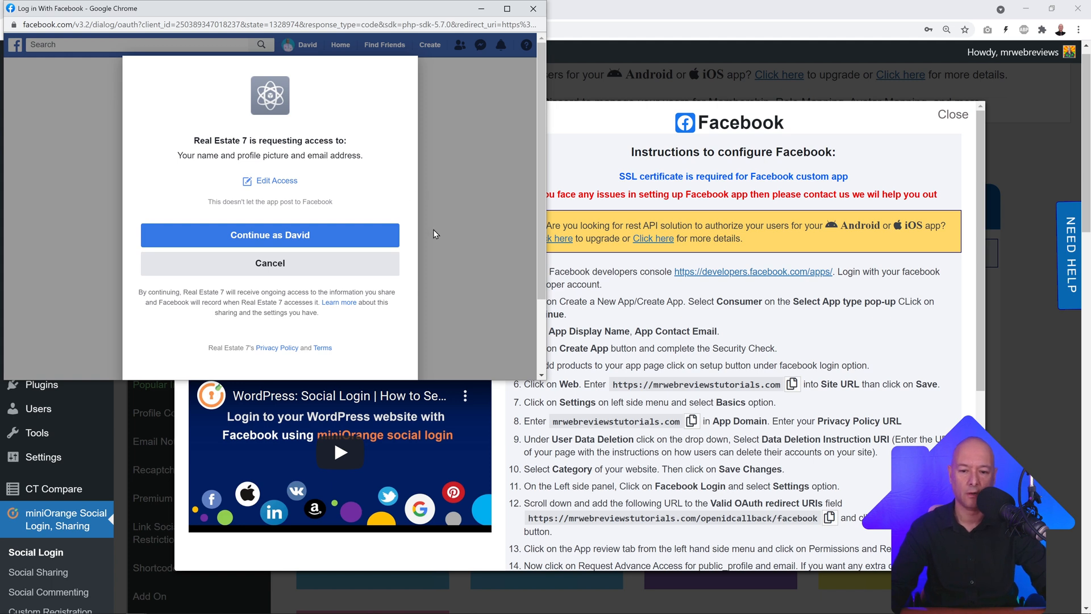
pyautogui.click(283, 240)
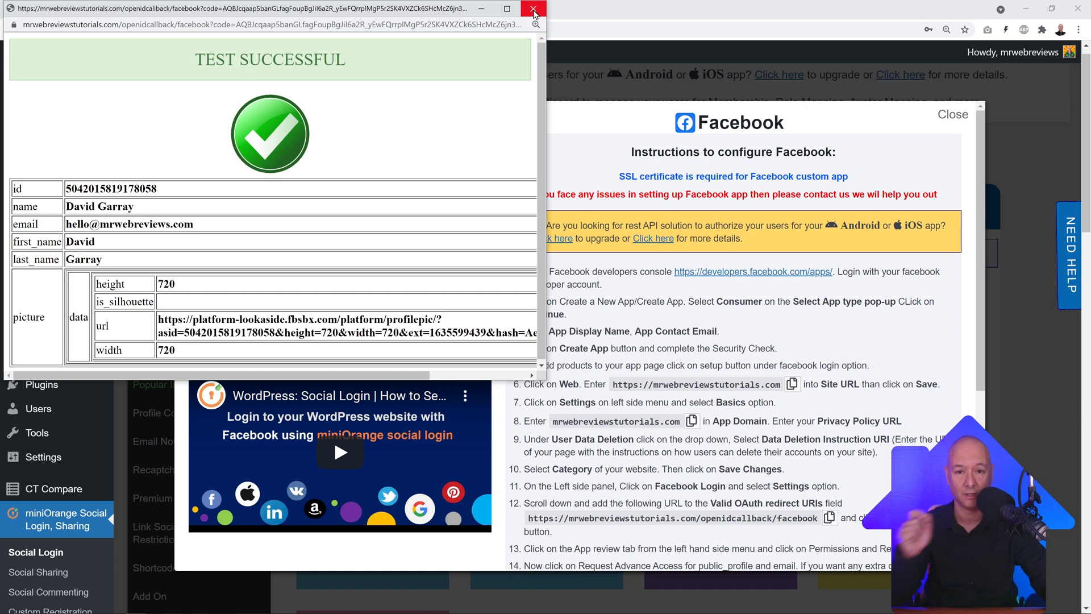
pyautogui.click(533, 9)
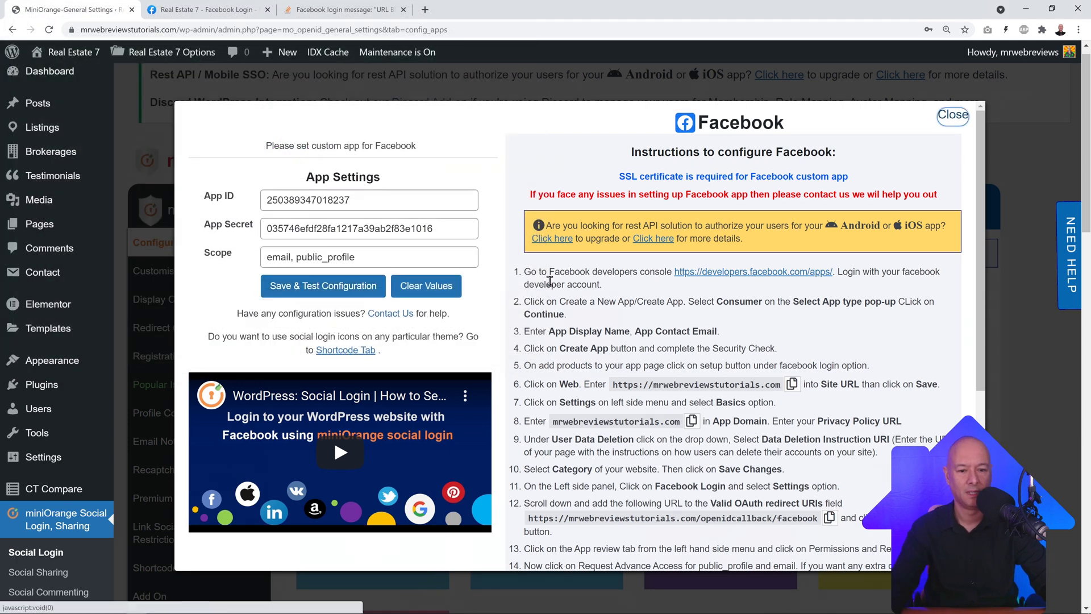
pyautogui.click(953, 114)
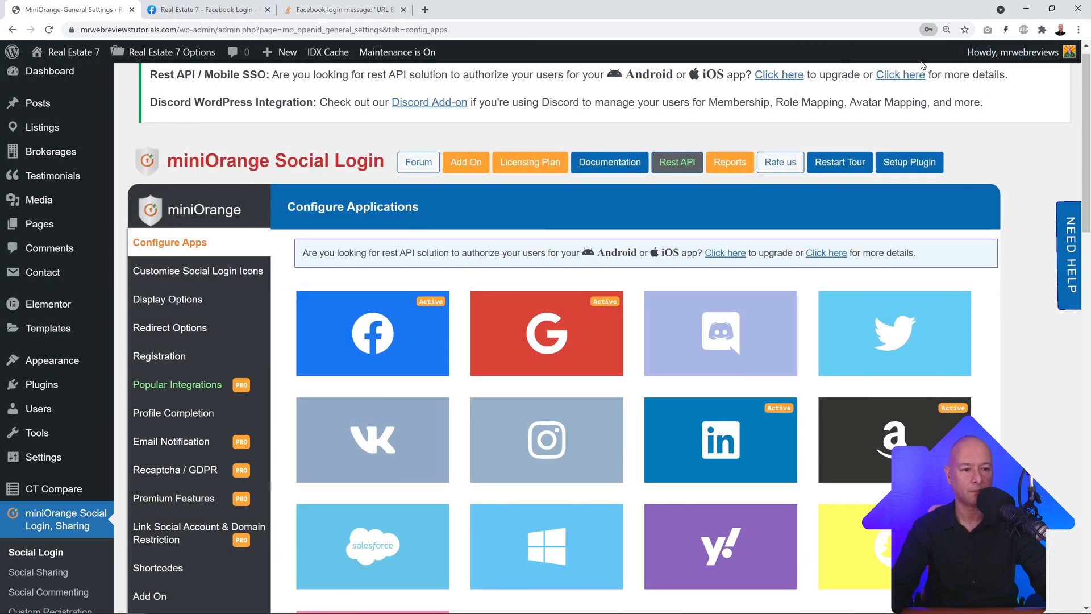
# Step: Open the Google app settings and follow the console.developers.google.com link to the projects list
pyautogui.moveTo(571, 364)
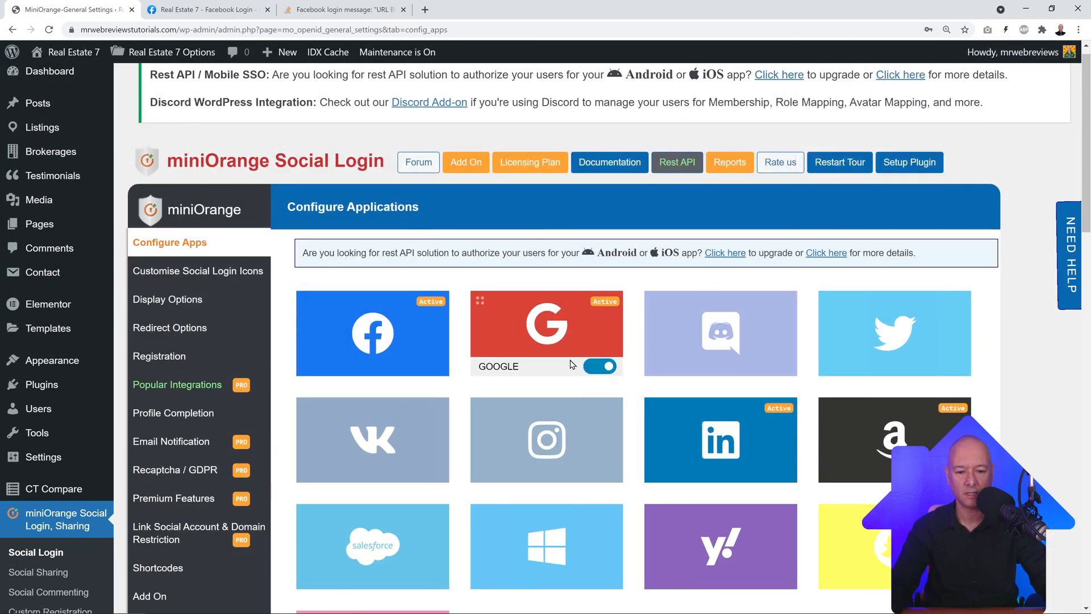
pyautogui.click(549, 334)
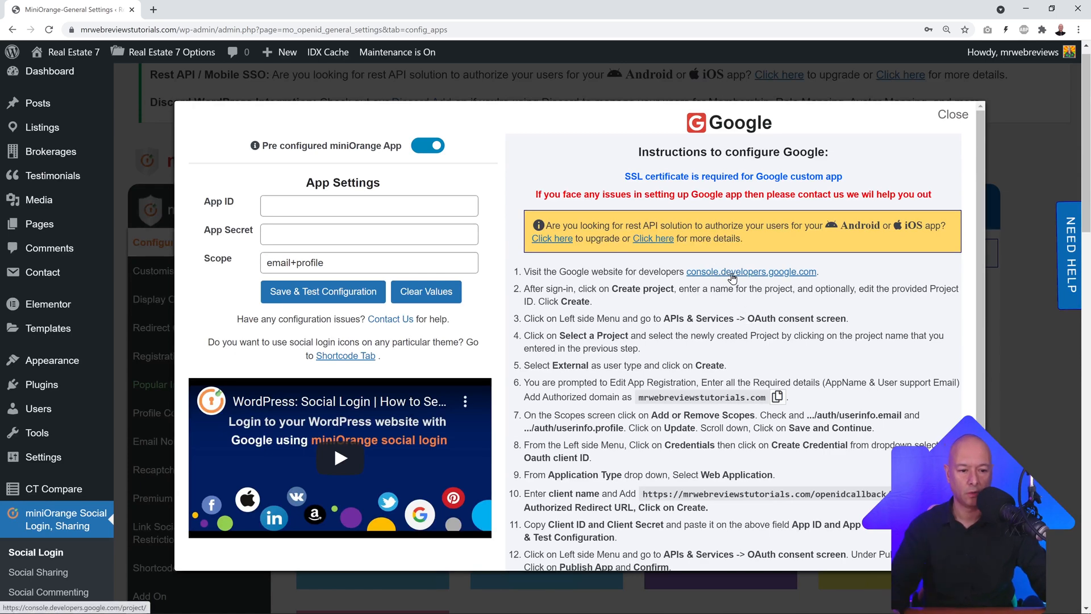
pyautogui.click(732, 277)
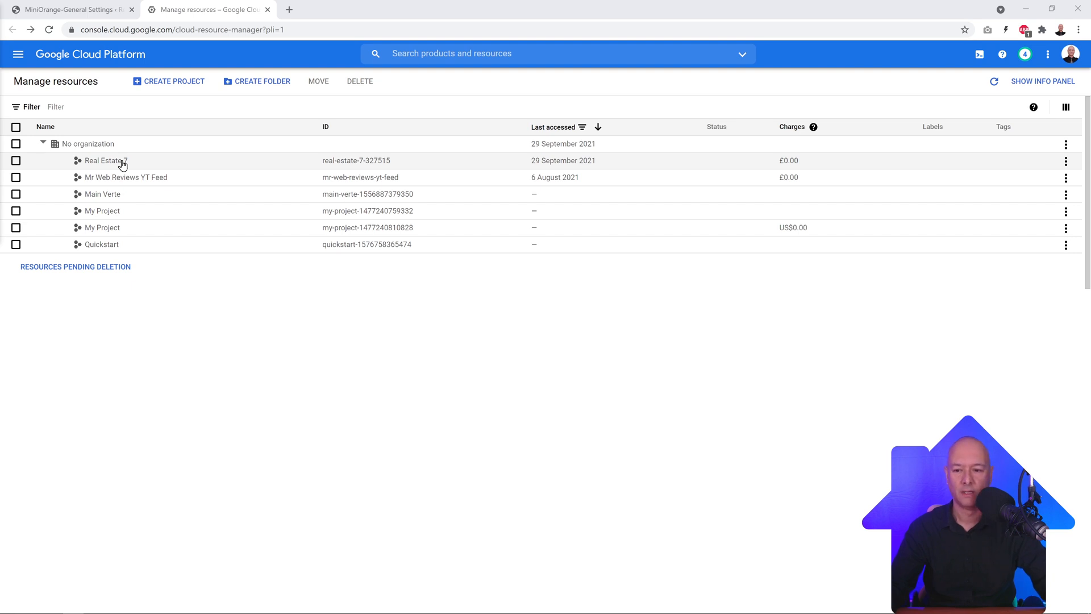
# Step: Create a Google Cloud project named 'Google Login' and select it
pyautogui.click(173, 83)
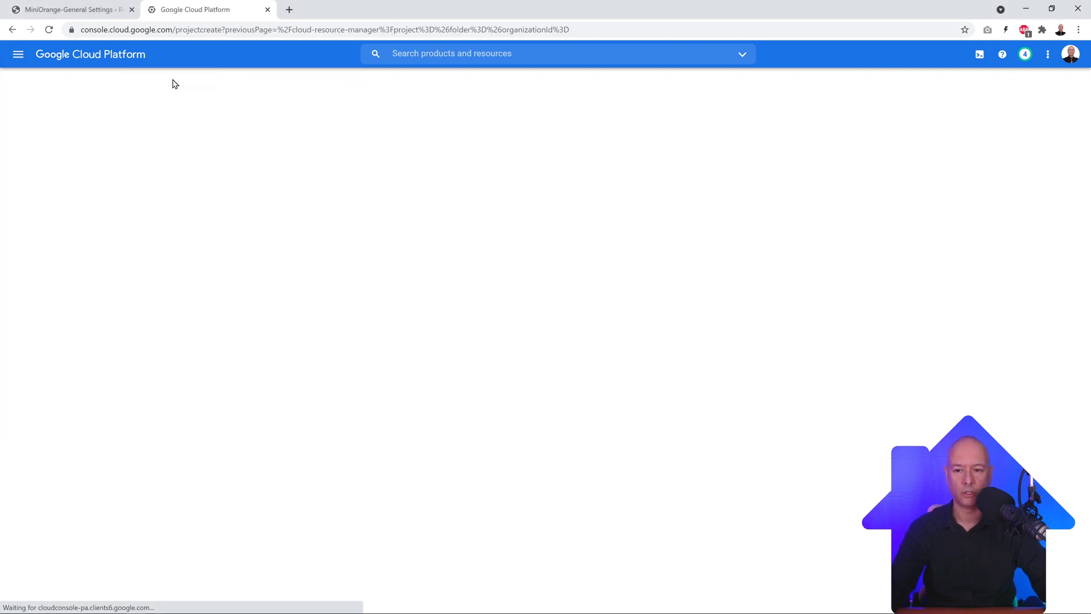
pyautogui.write('G')
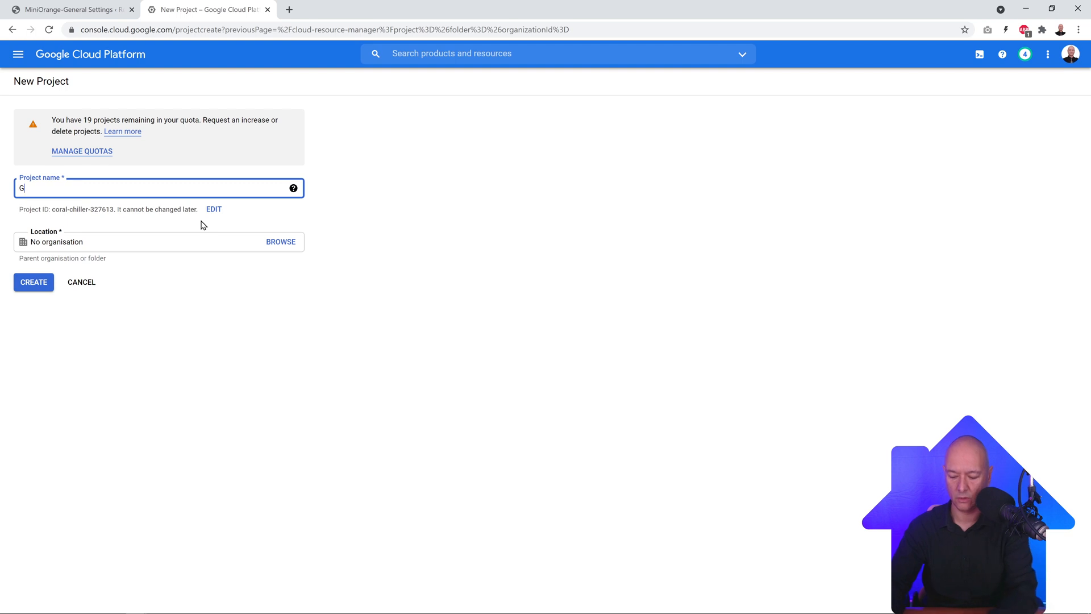
pyautogui.write('oogle Login')
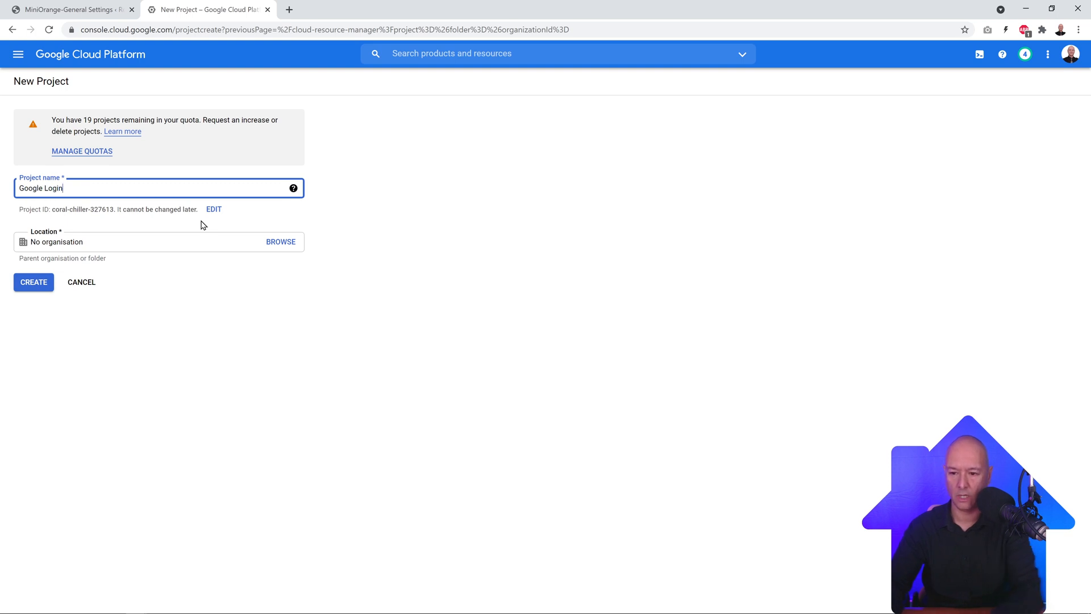
pyautogui.click(33, 282)
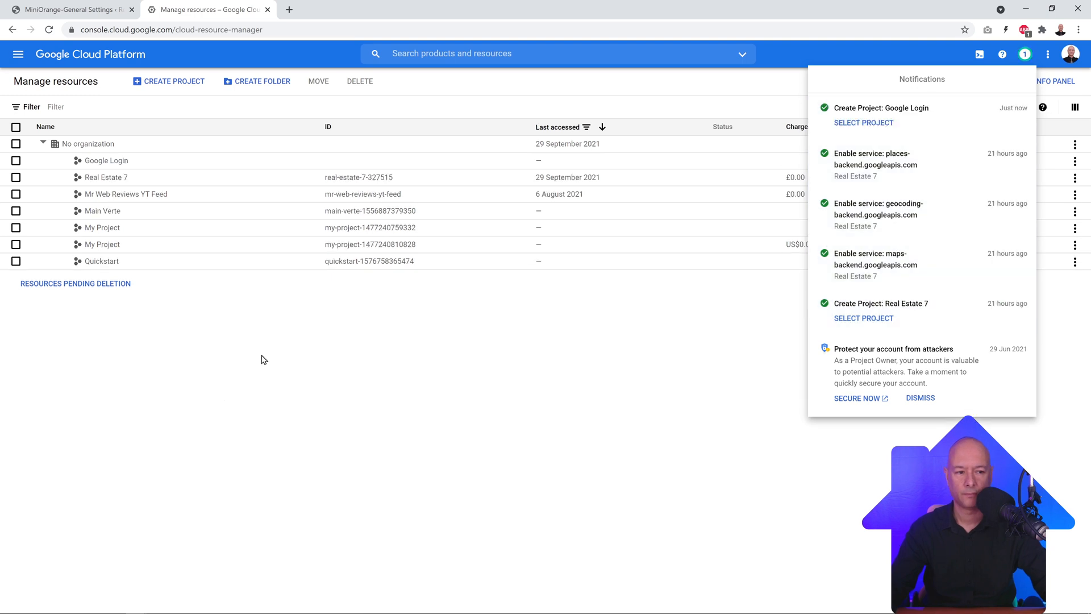
pyautogui.click(862, 128)
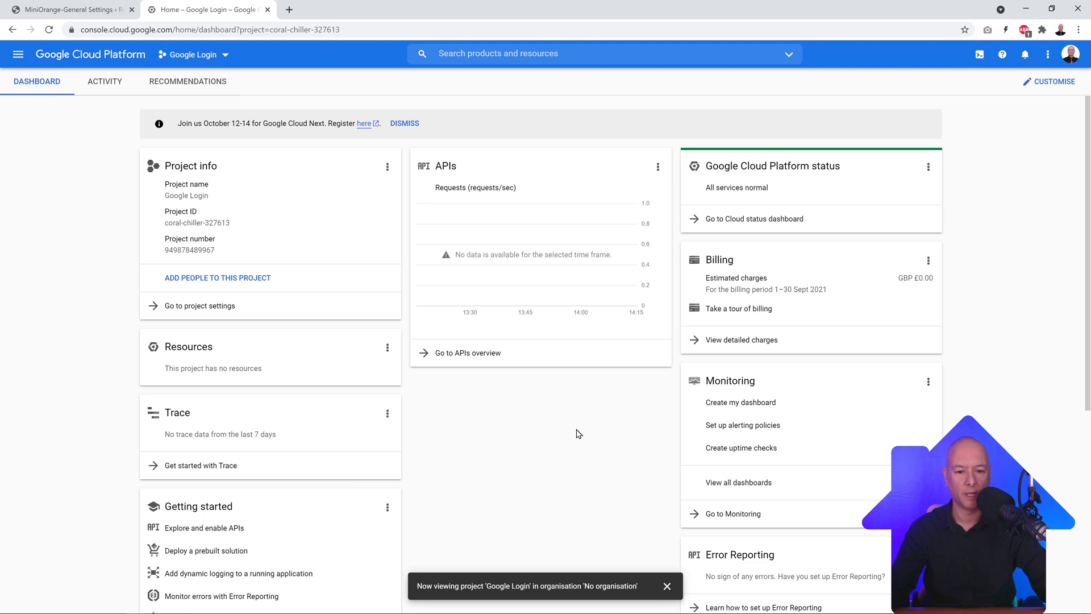
# Step: Start an OAuth client ID under the Google Login project's Credentials and open consent screen setup
pyautogui.click(492, 356)
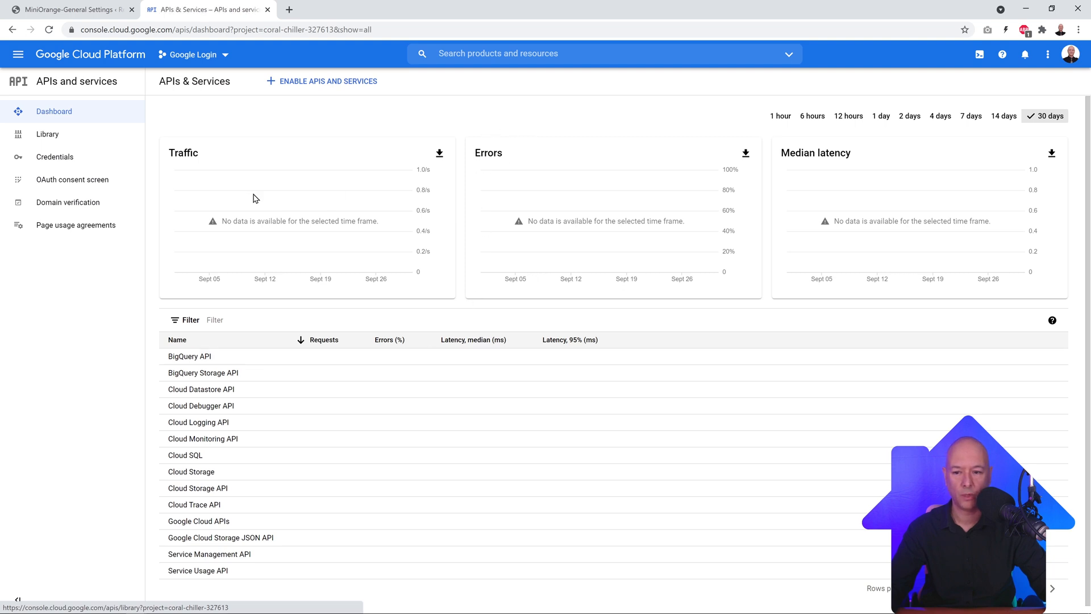
pyautogui.click(91, 162)
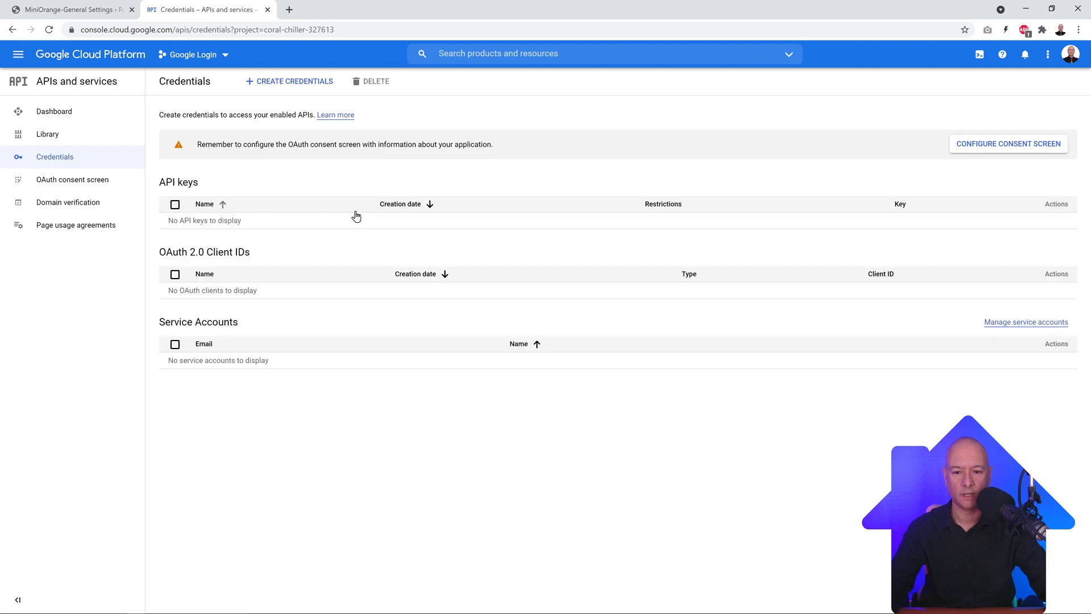
pyautogui.click(300, 86)
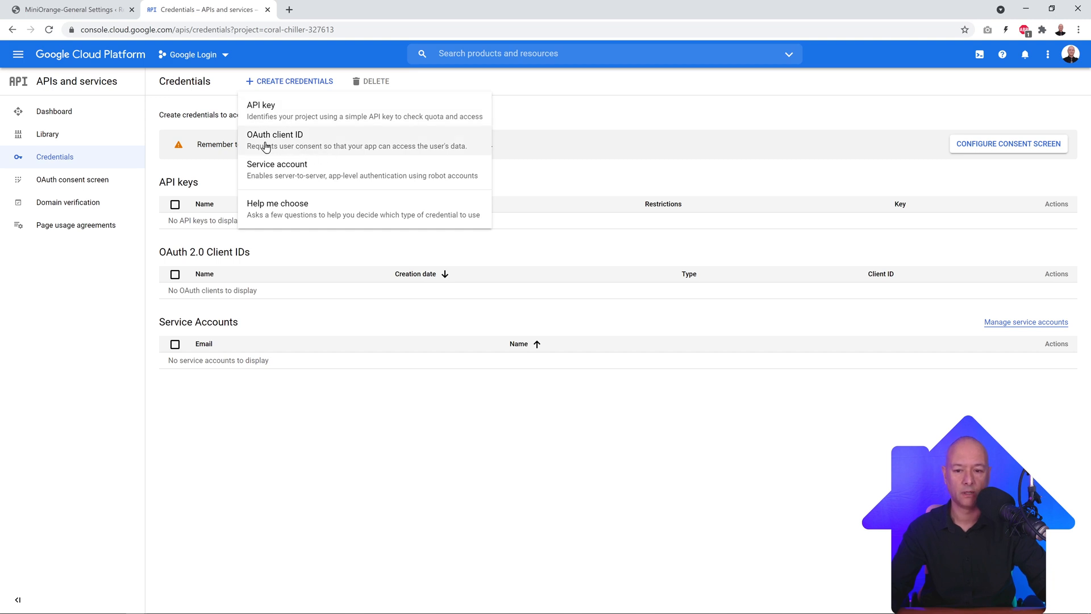
pyautogui.click(301, 139)
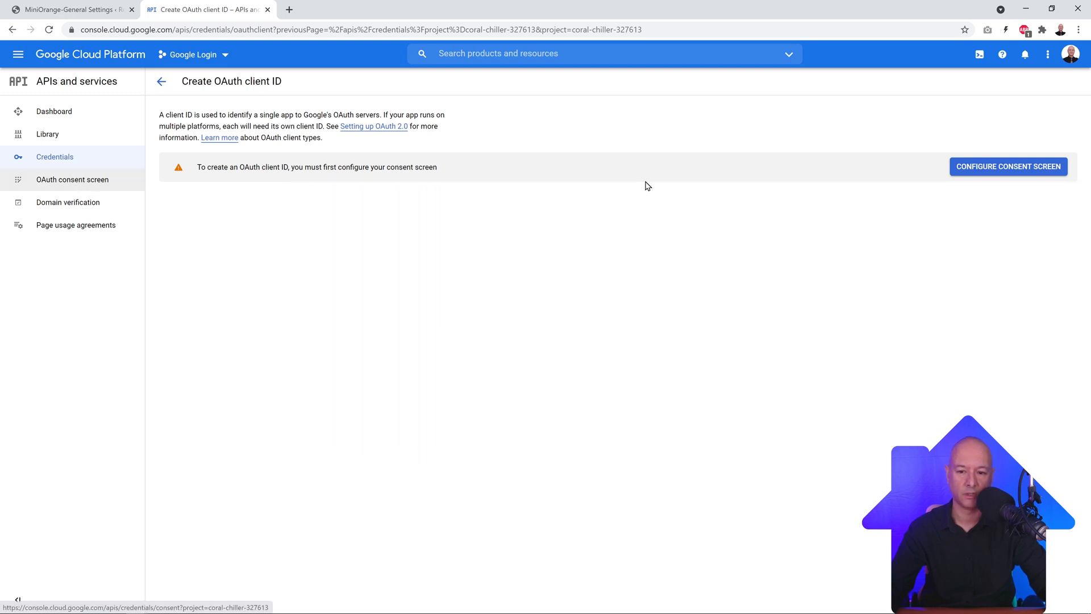
pyautogui.click(967, 172)
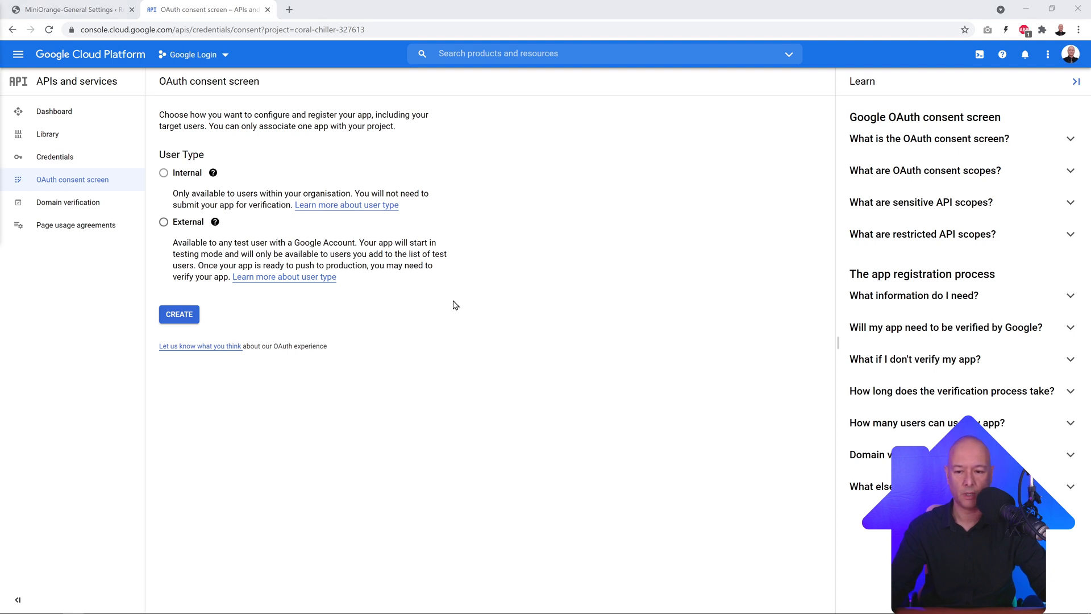
# Step: Create an External consent screen named 'Real Estate 7 Google Login' with the account's support email
pyautogui.click(164, 222)
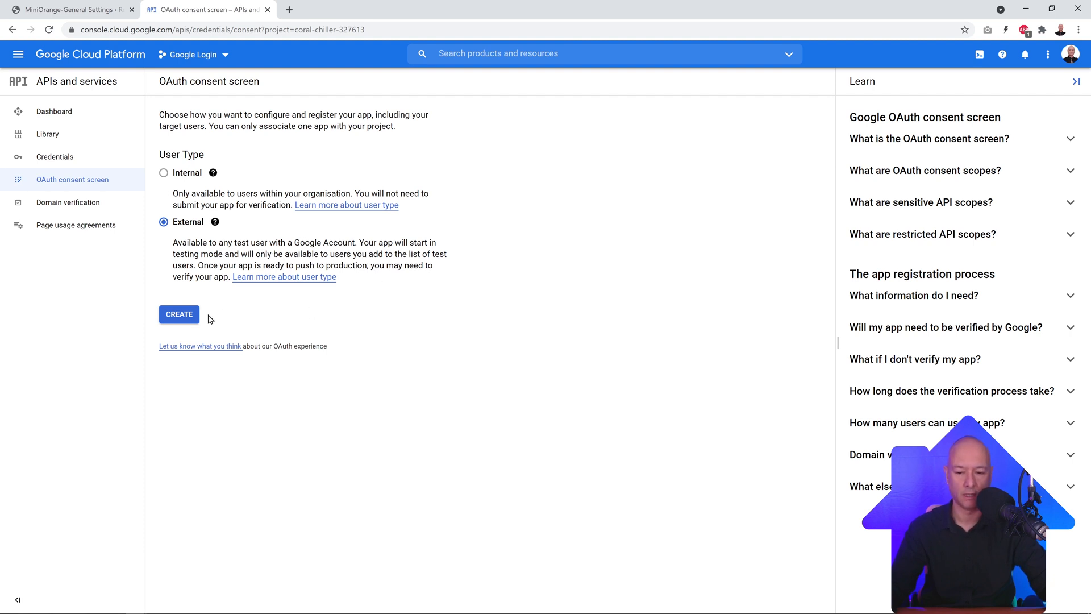
pyautogui.click(183, 312)
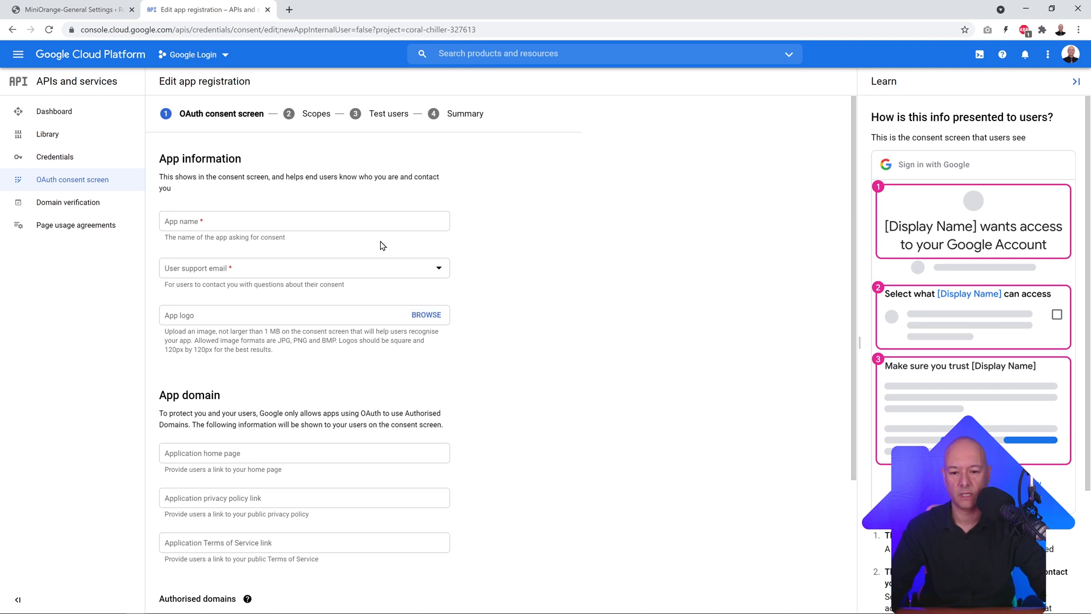
pyautogui.click(374, 222)
pyautogui.write('Real ')
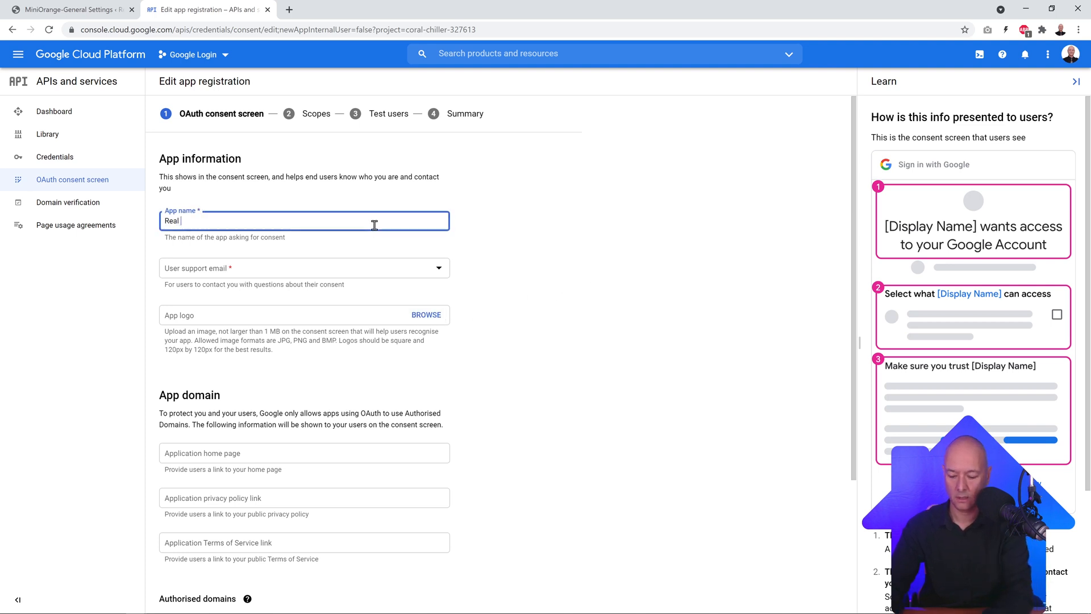
pyautogui.write('Estate 7 ')
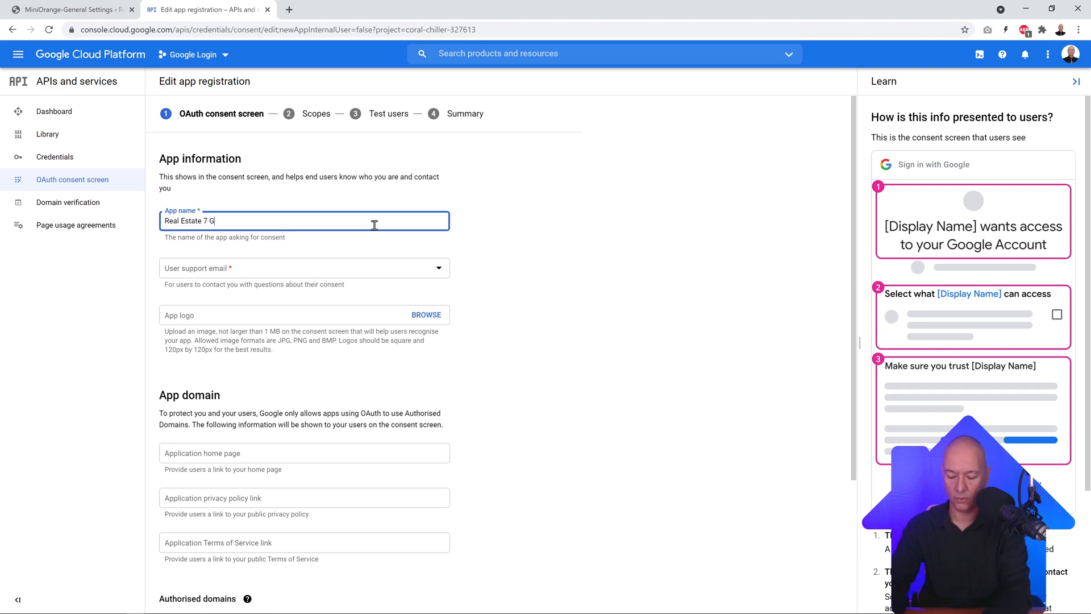
pyautogui.write('Google Login')
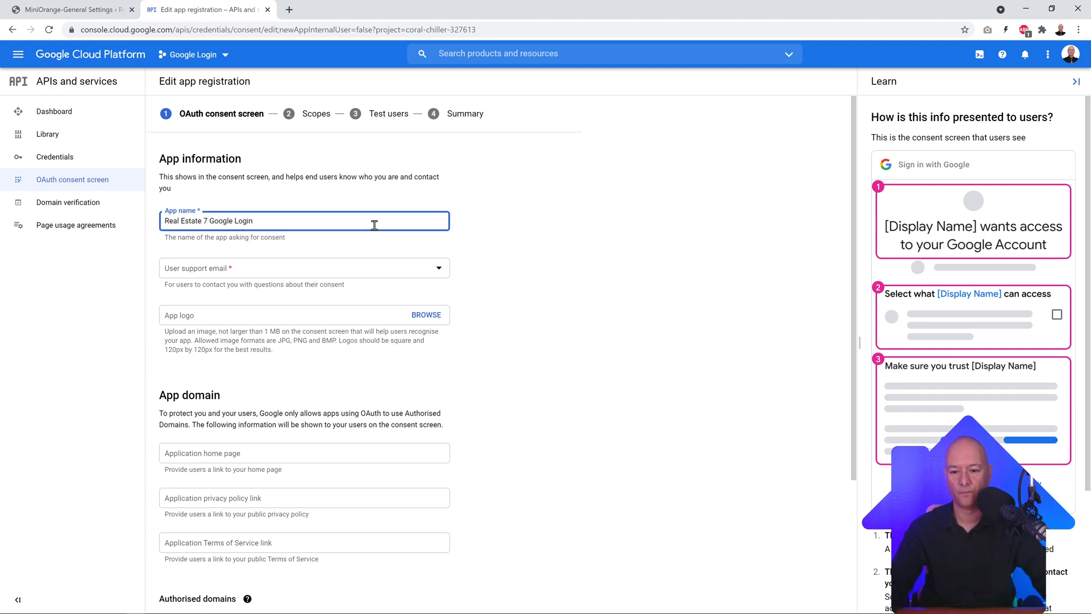
pyautogui.click(441, 271)
pyautogui.click(251, 276)
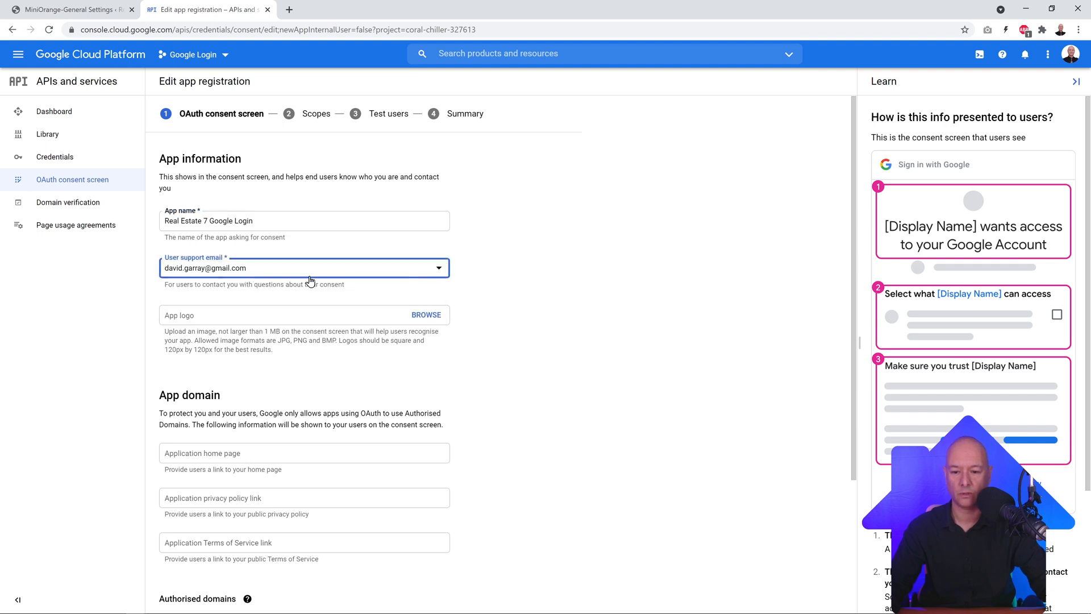
pyautogui.scroll(-3, 581, 290)
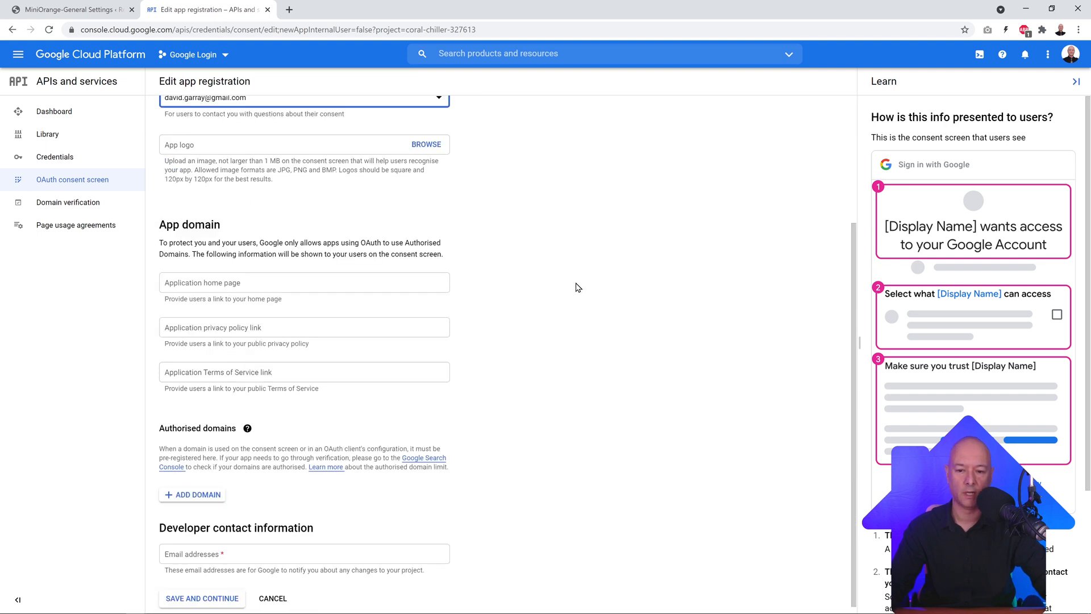
pyautogui.scroll(-1, 574, 289)
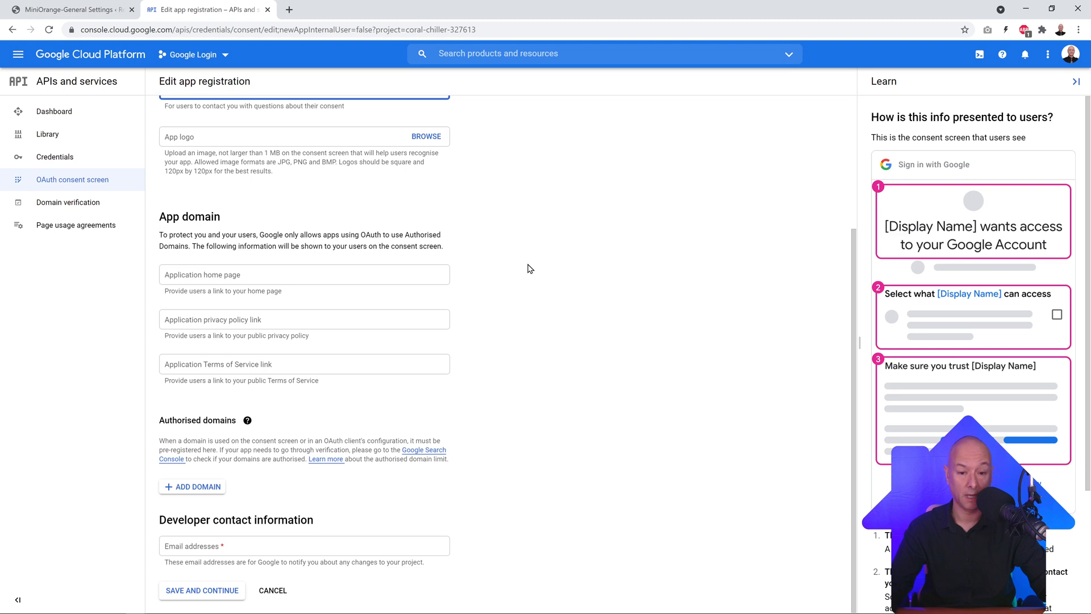
pyautogui.click(560, 244)
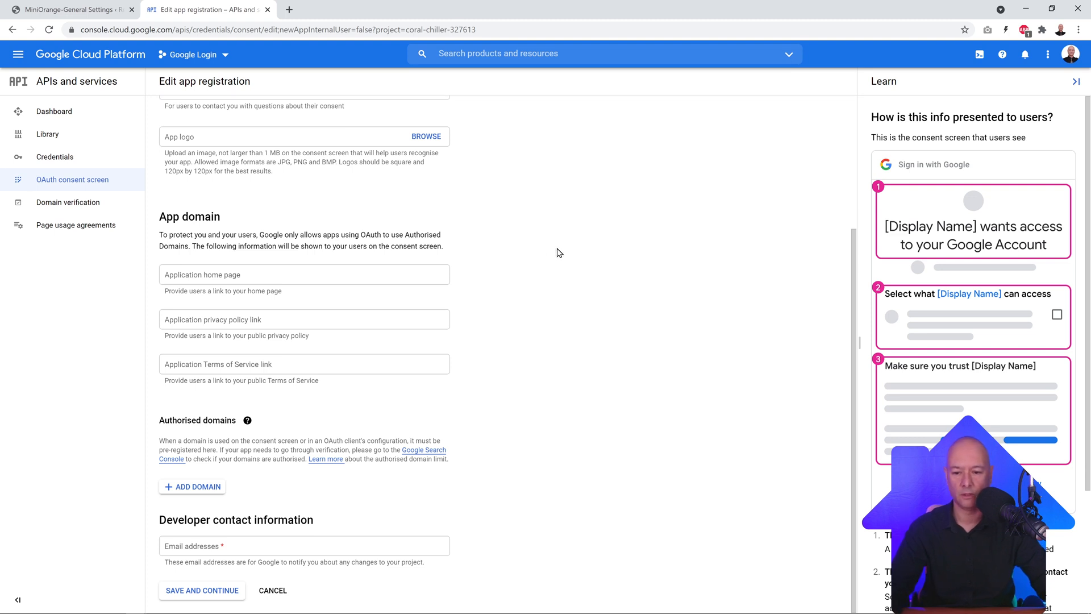
pyautogui.click(285, 279)
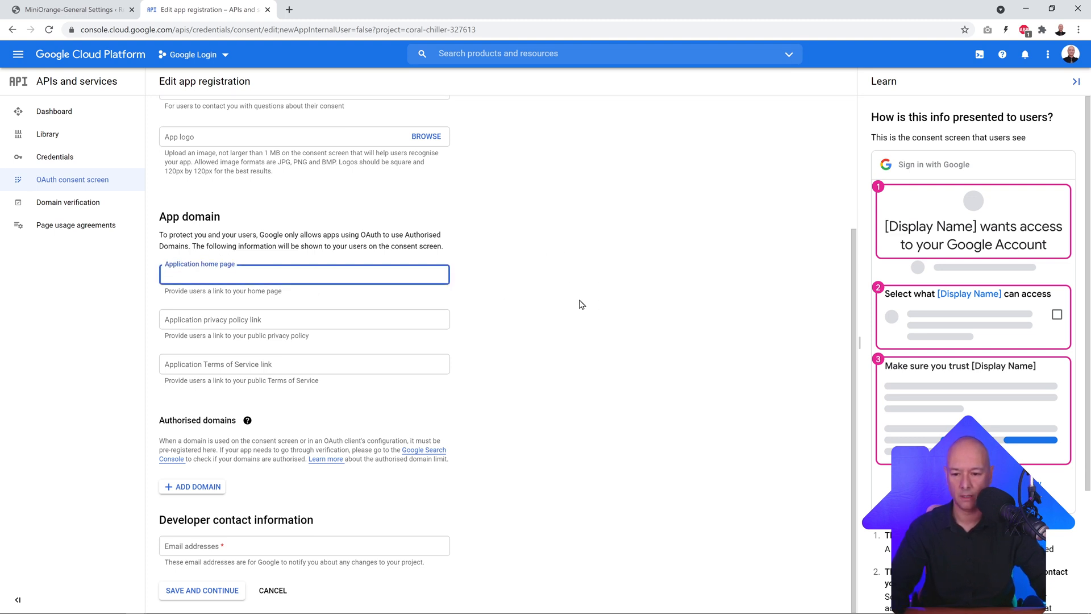
pyautogui.write('https://mrwebreviewstutorials.com/')
pyautogui.click(576, 299)
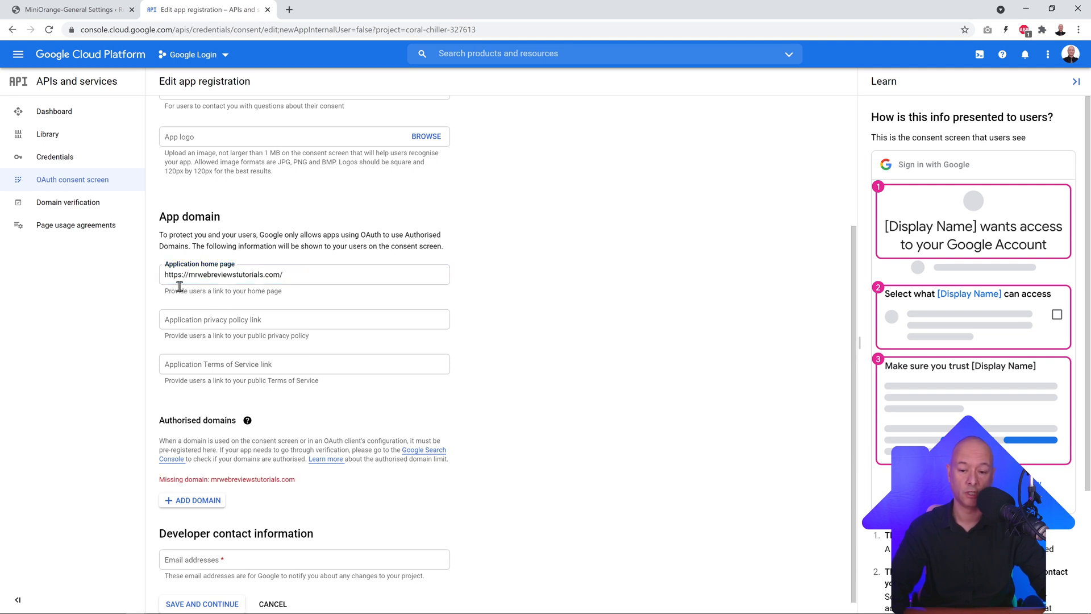
pyautogui.click(287, 320)
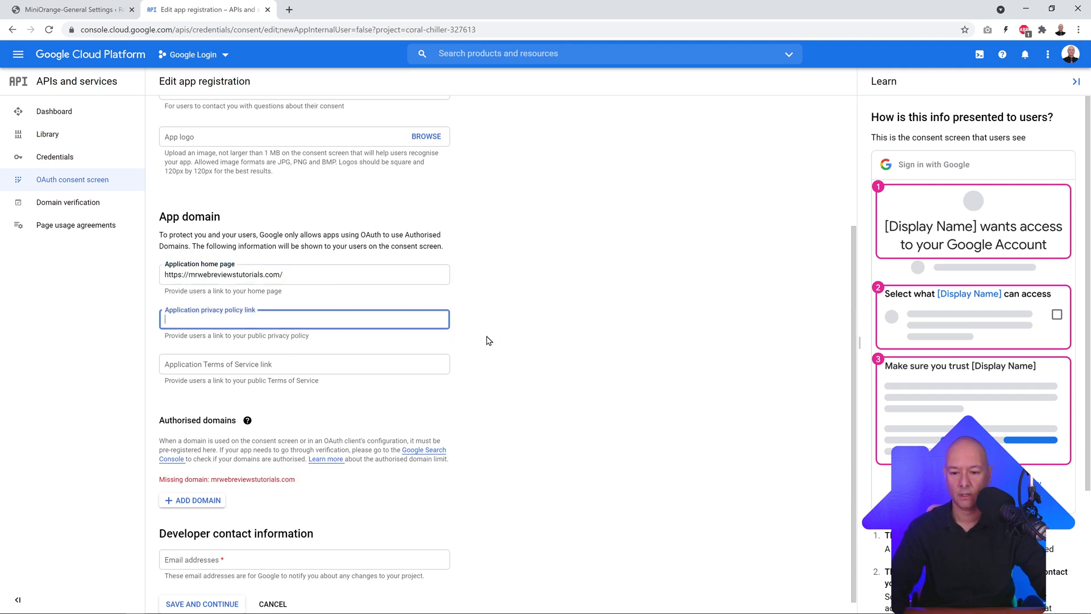
pyautogui.write('https://mrwebreviewstutorials.com/')
pyautogui.click(382, 368)
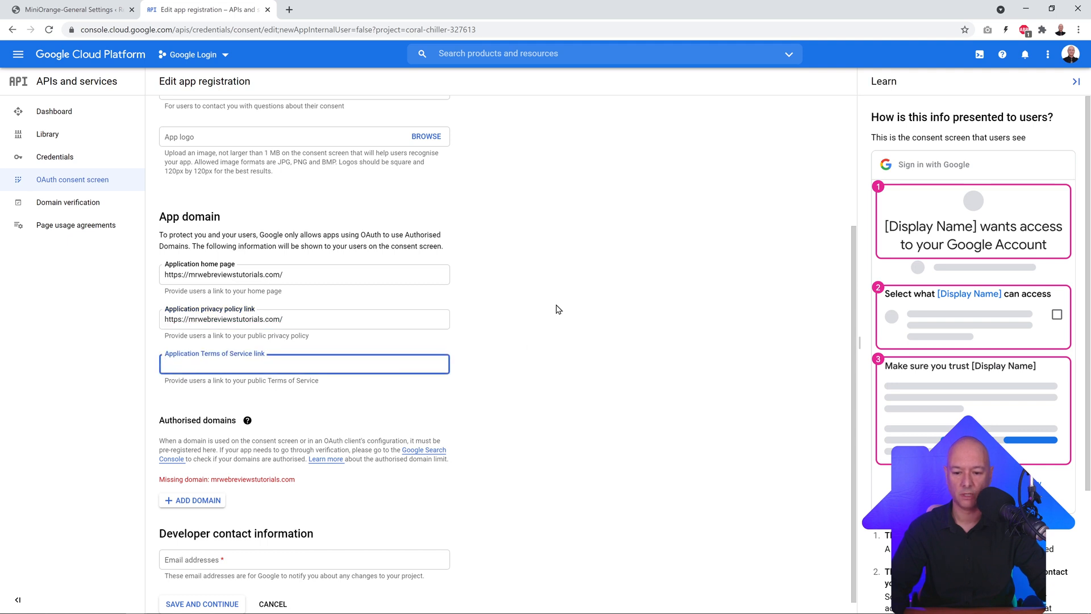
pyautogui.write('https://mrwebreviewstutorials.com/')
pyautogui.scroll(-1, 557, 309)
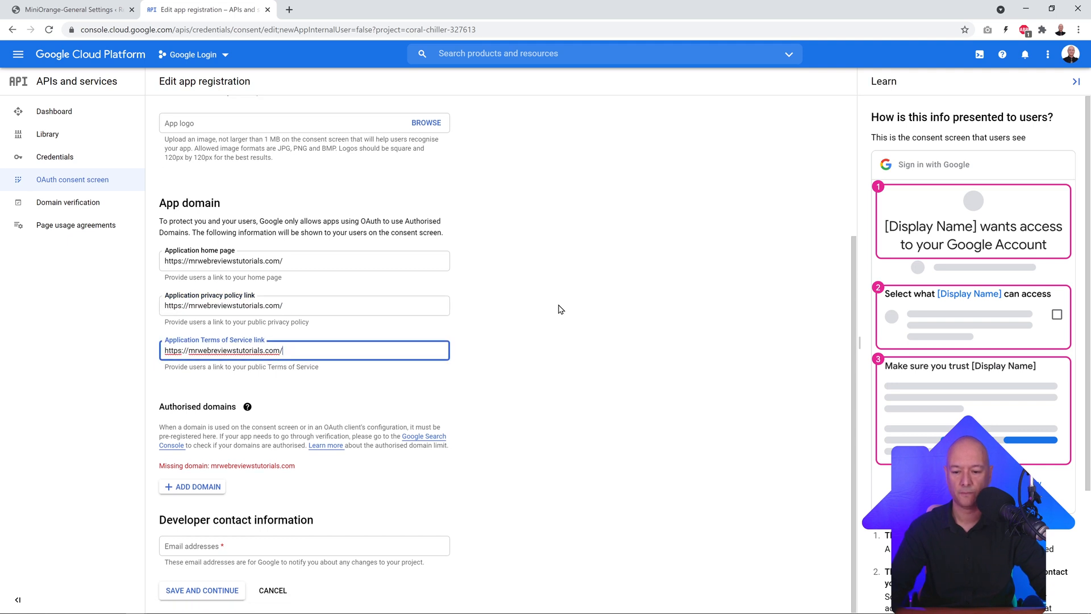
pyautogui.click(524, 405)
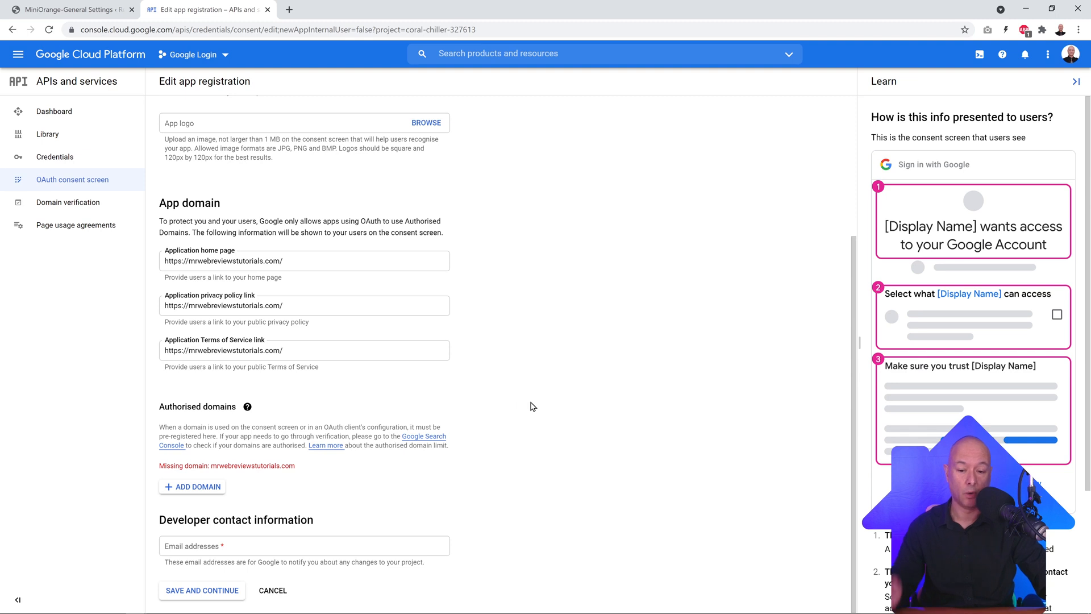
# Step: Add mrwebreviewstutorials.com as authorised domain and enter the developer contact email address
pyautogui.click(208, 492)
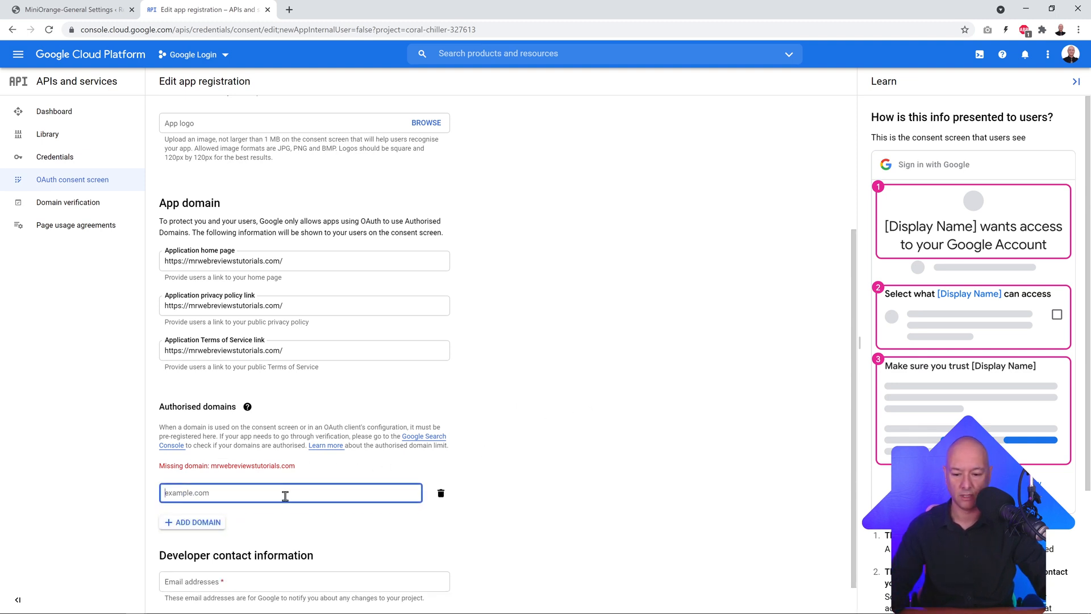
pyautogui.write('https://mrwebreviewstutorials.com')
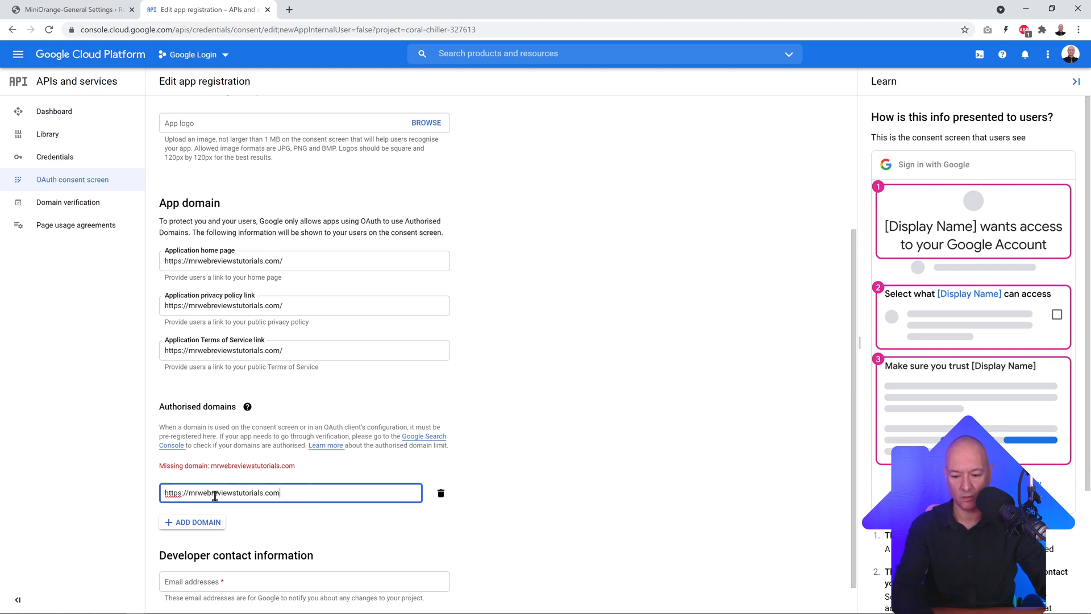
pyautogui.moveTo(189, 495); pyautogui.dragTo(148, 501)
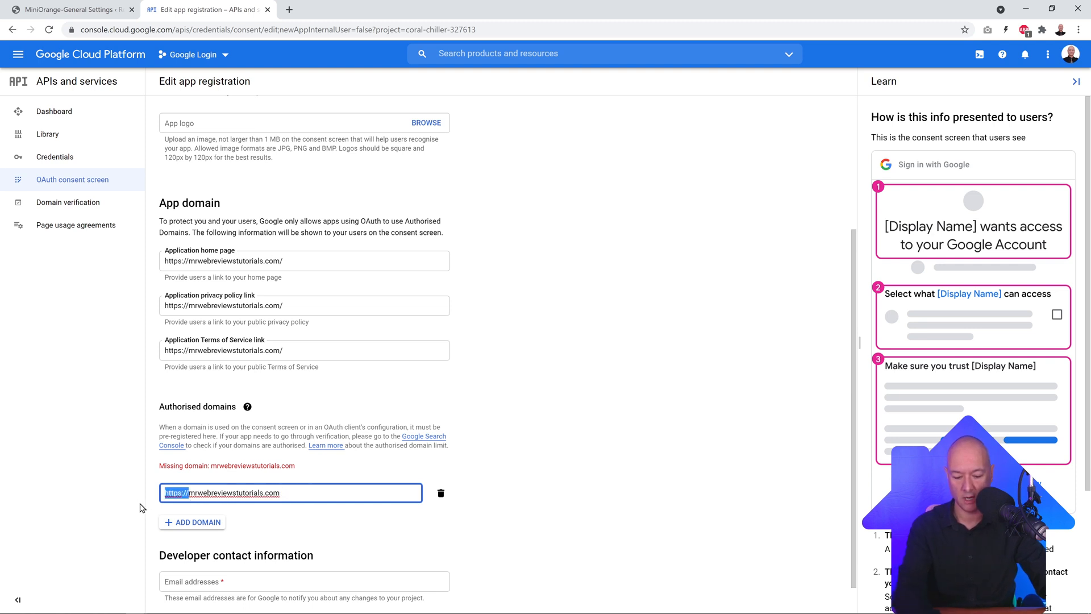
pyautogui.press('BackSpace')
pyautogui.click(562, 416)
pyautogui.scroll(-1, 560, 421)
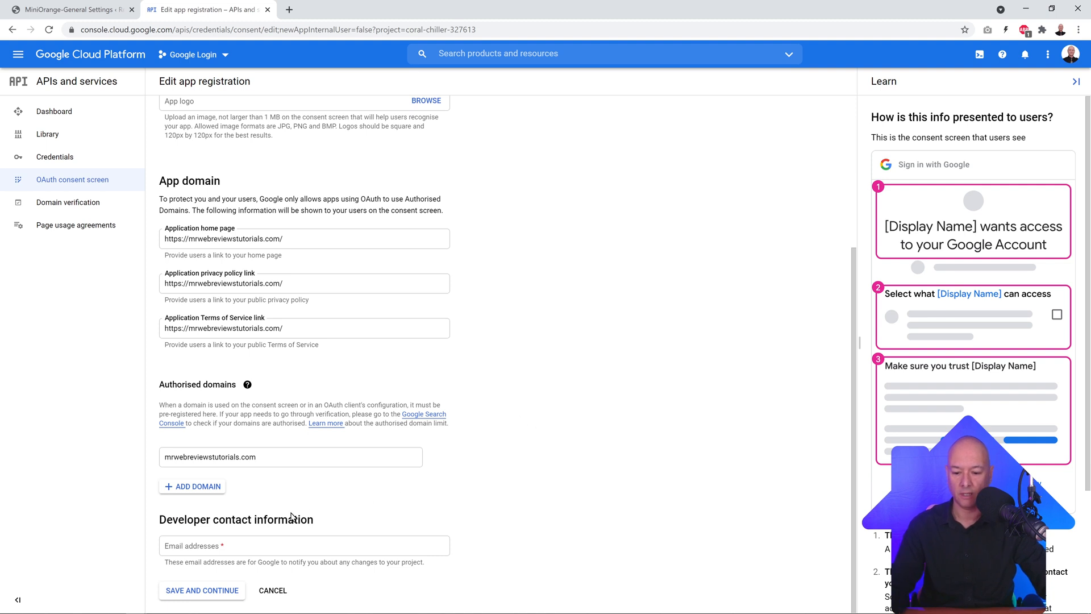
pyautogui.click(306, 545)
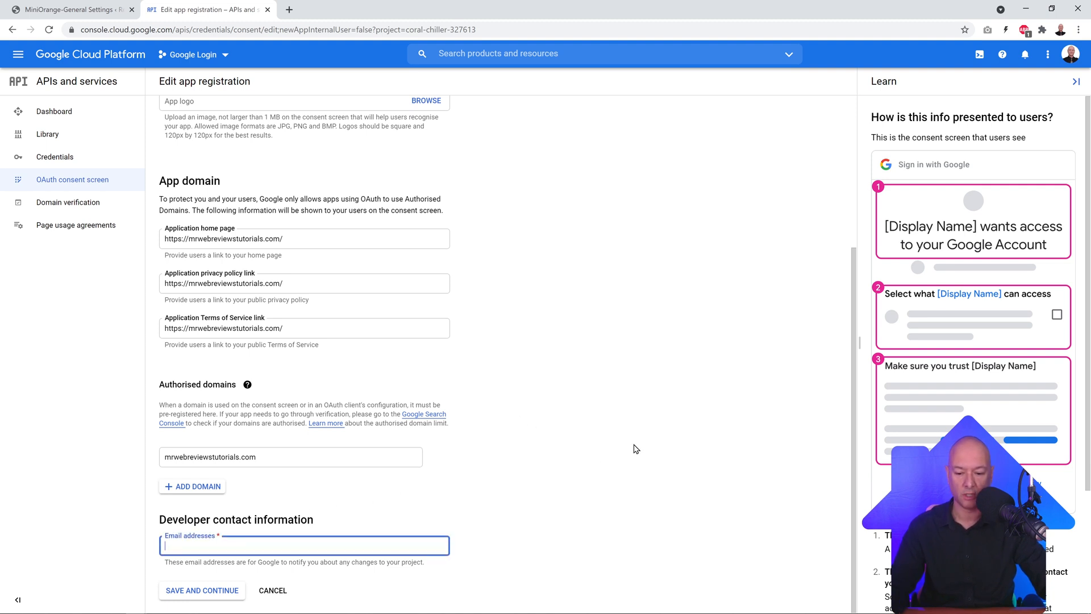
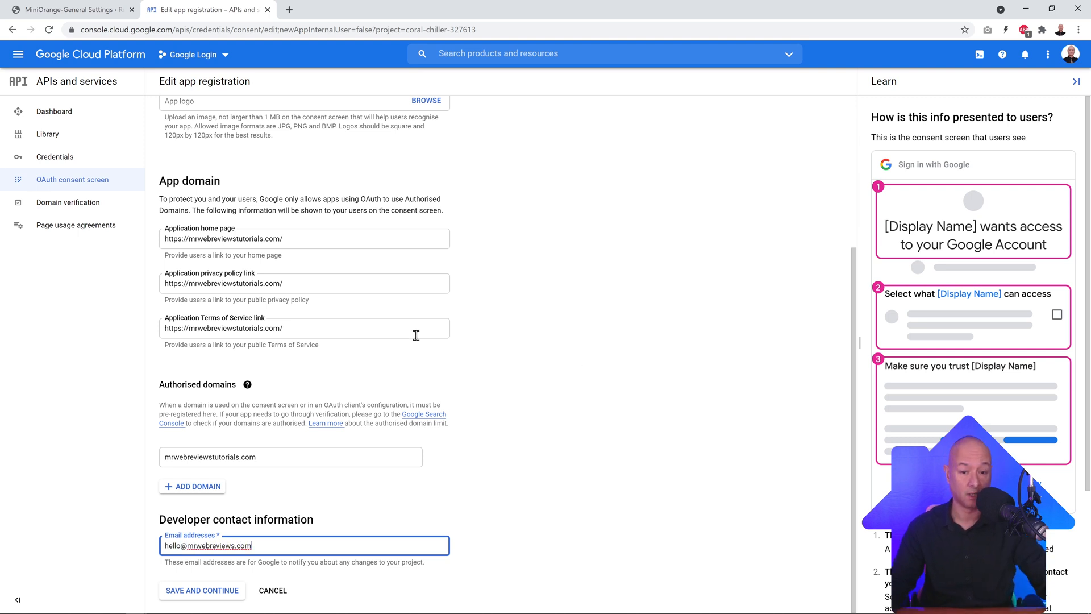
# Step: Add the openid, userinfo.profile and userinfo.email scopes to the app and save them
pyautogui.click(226, 589)
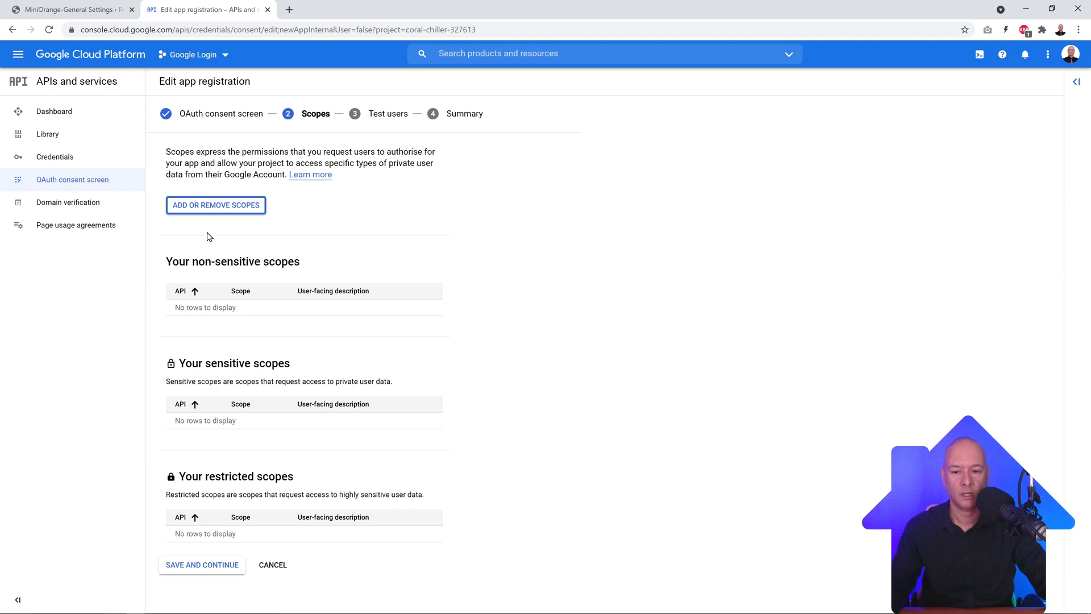
pyautogui.click(203, 216)
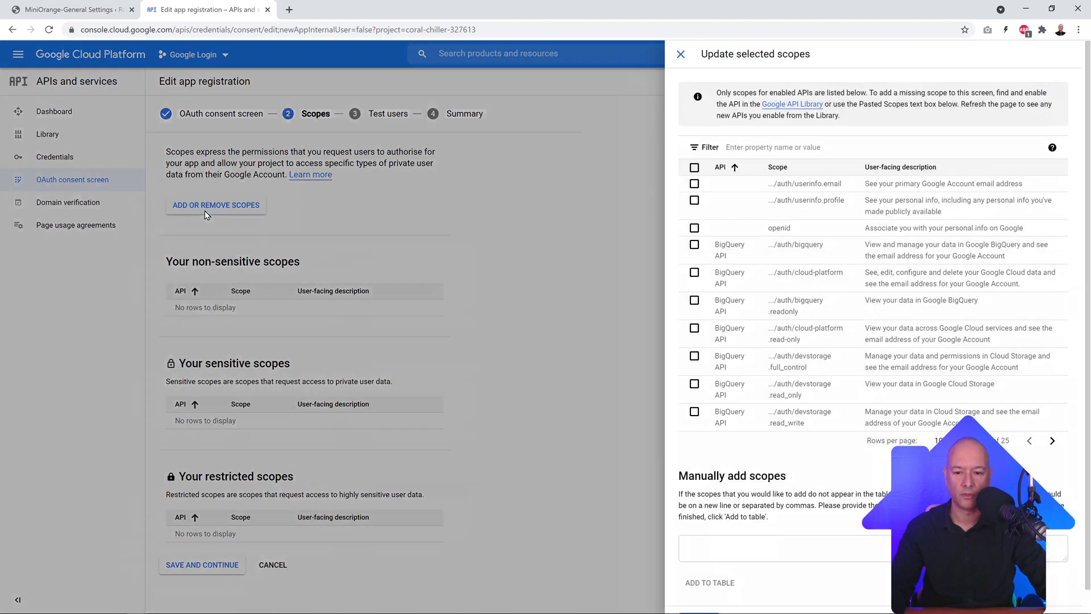
pyautogui.click(694, 228)
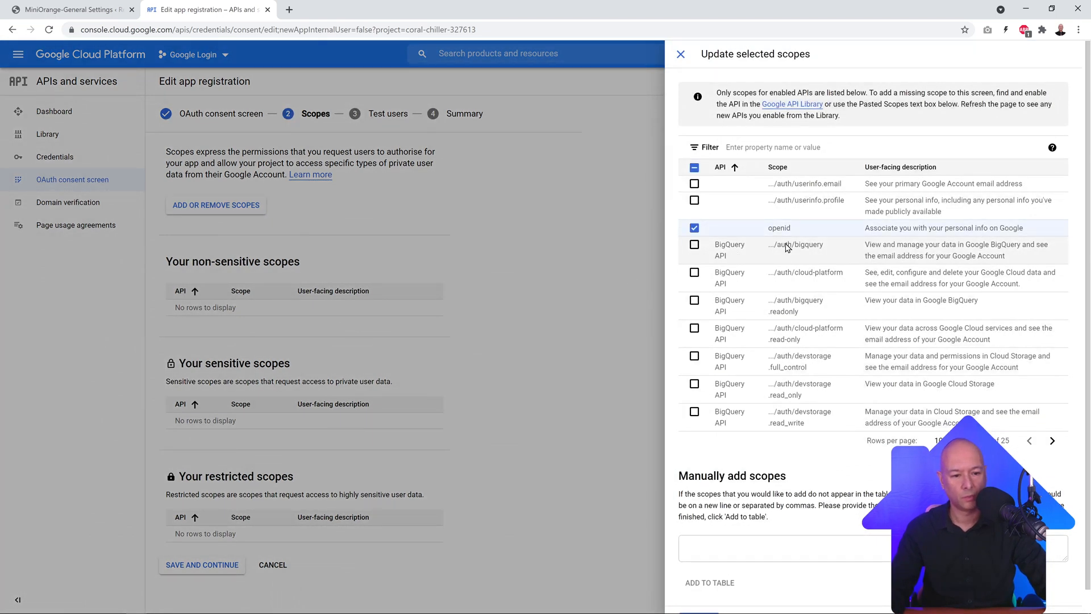
pyautogui.click(694, 200)
pyautogui.click(694, 184)
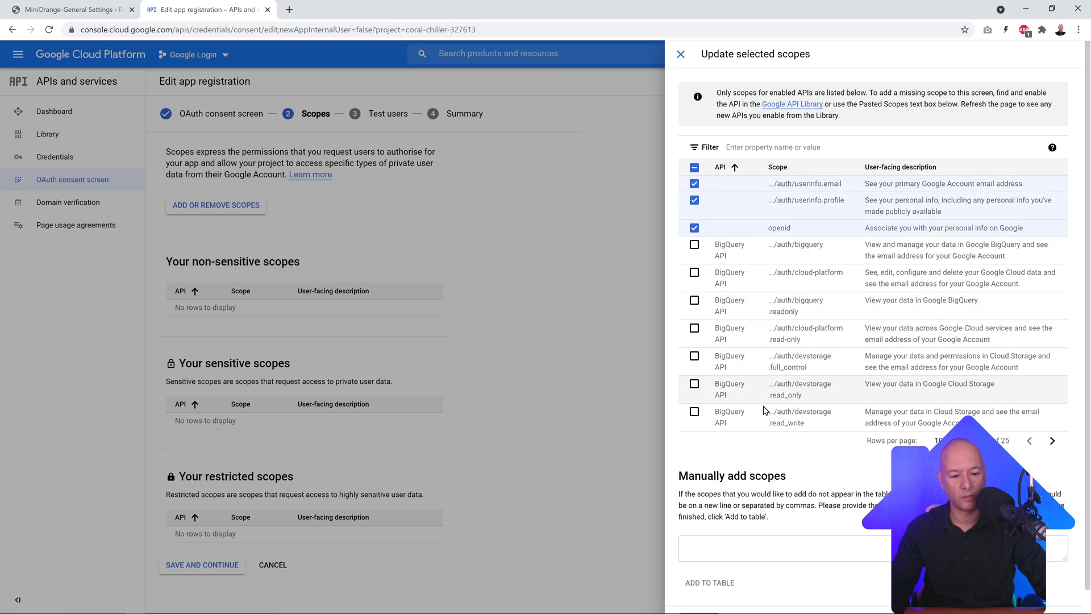
pyautogui.scroll(-1, 819, 426)
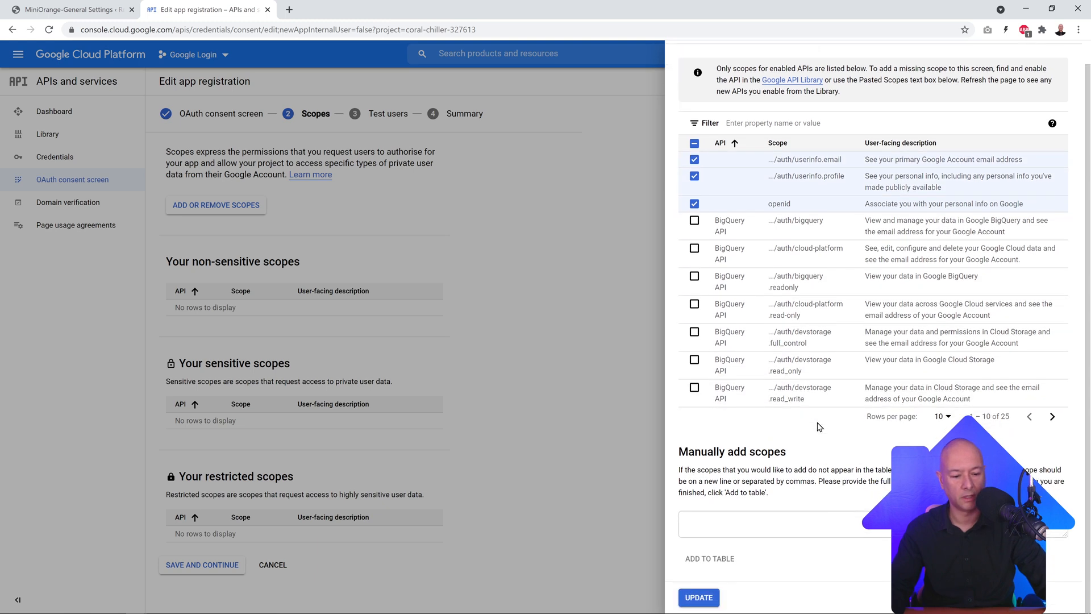
pyautogui.click(705, 602)
pyautogui.scroll(-1, 526, 296)
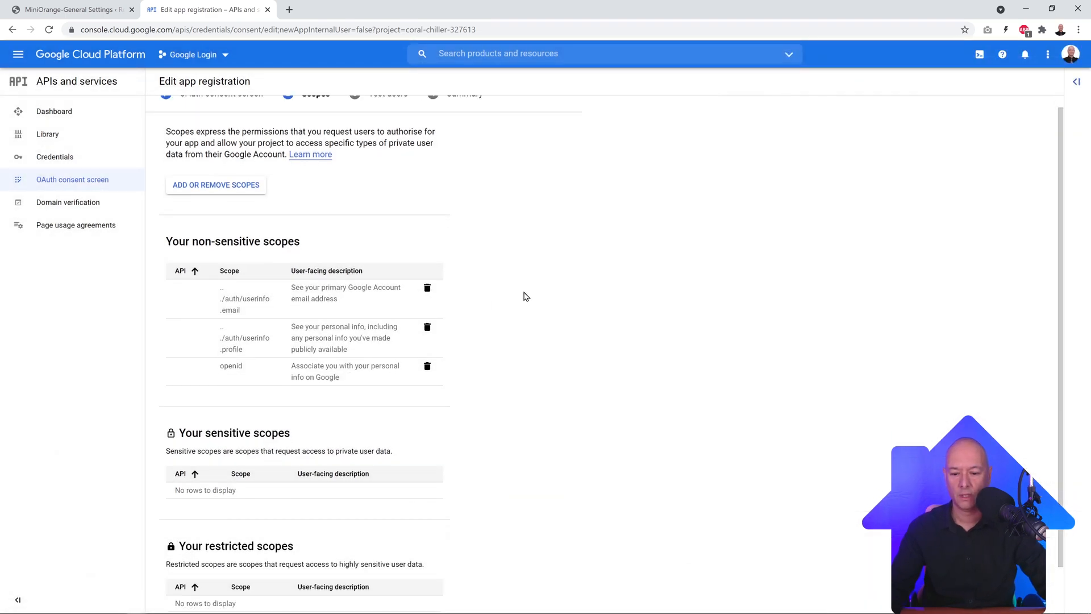
pyautogui.scroll(-2, 526, 297)
pyautogui.click(229, 591)
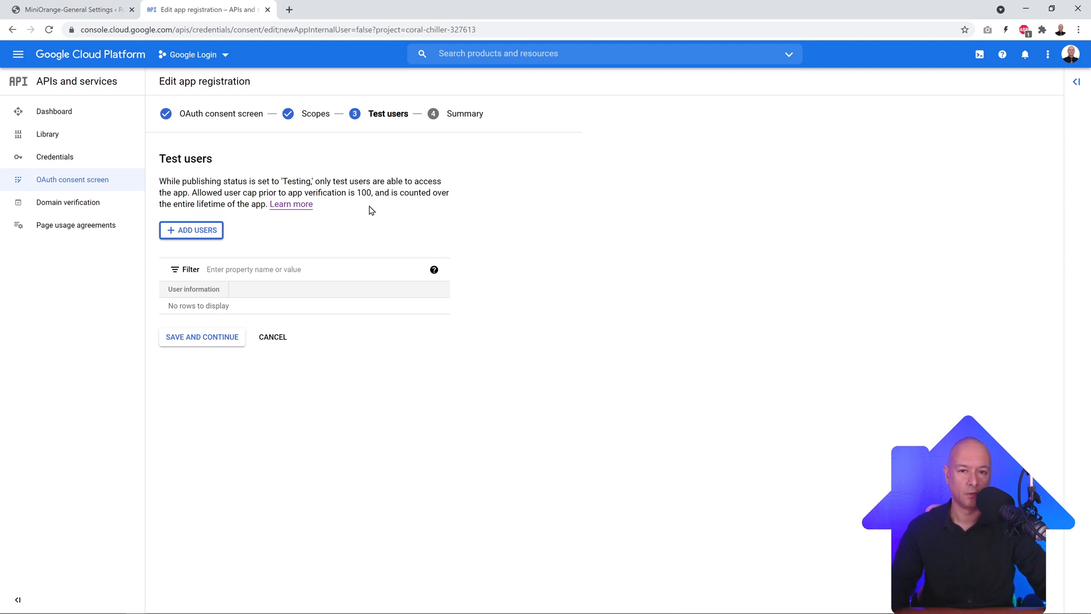
# Step: Add one test user by e-mail address and save the test users list
pyautogui.click(204, 231)
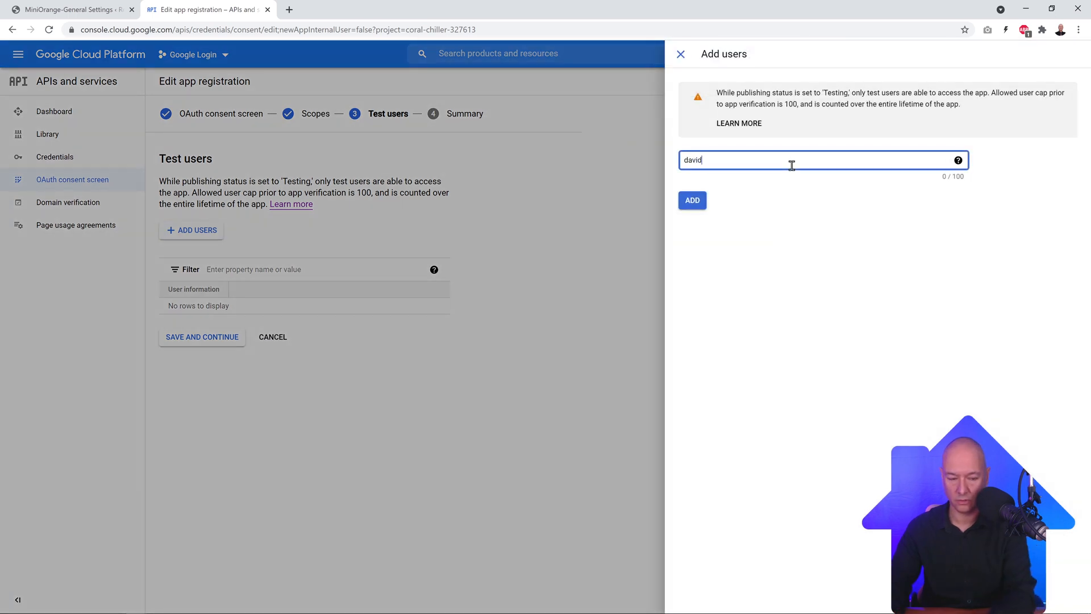
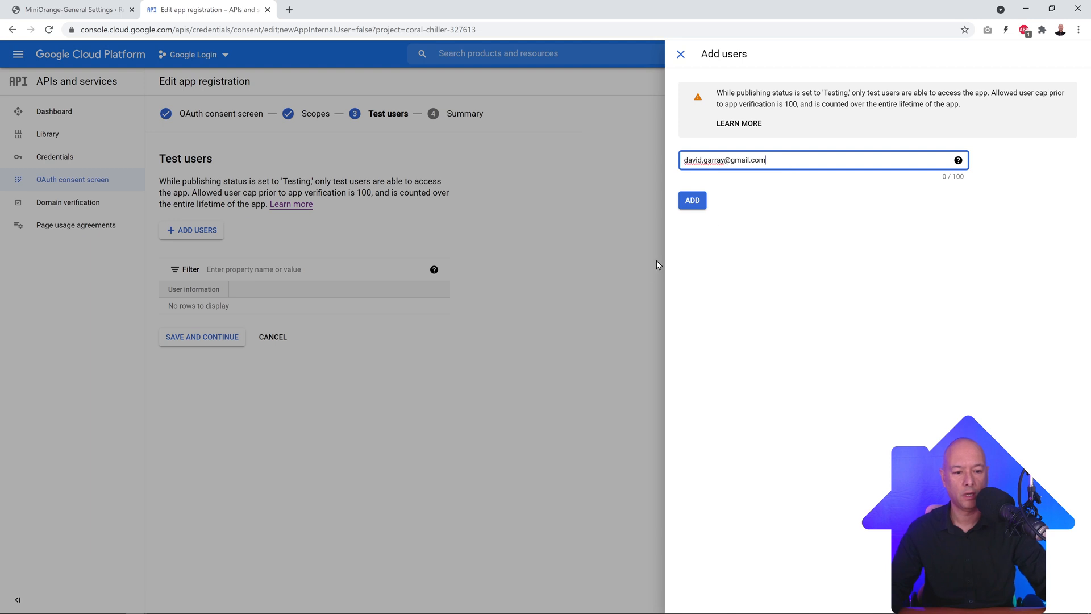
pyautogui.click(692, 201)
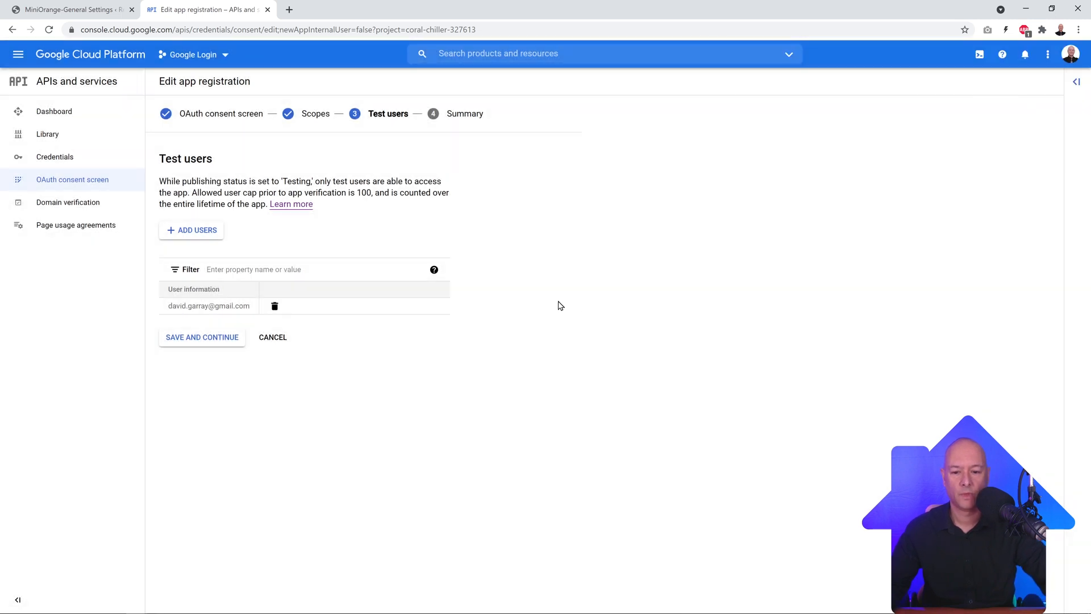
pyautogui.click(205, 341)
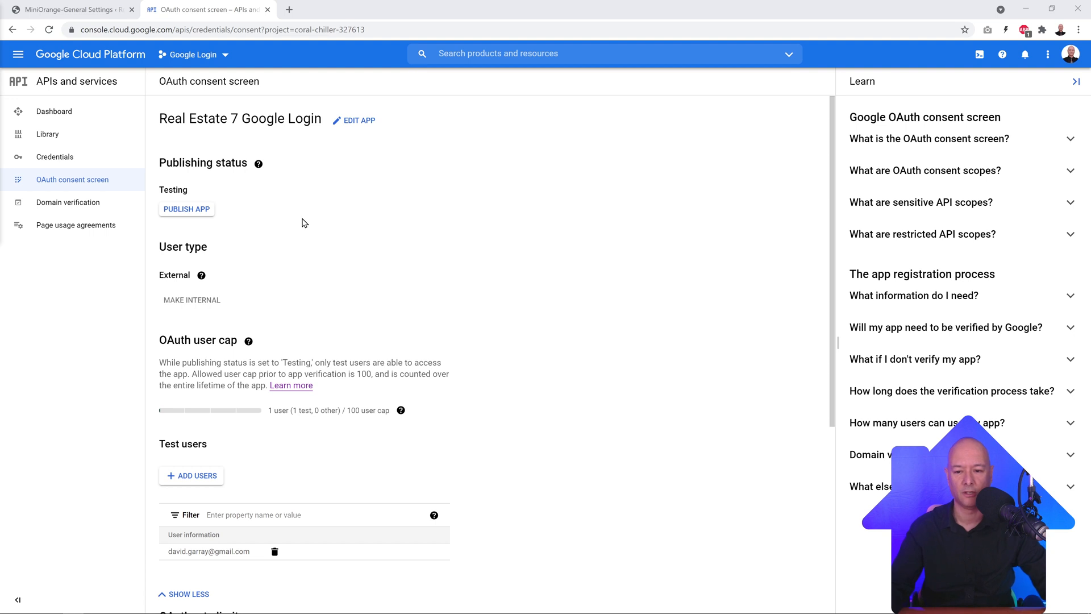
# Step: Start a Web application OAuth client ID named 'Real Estate 7 - App Login'
pyautogui.click(59, 157)
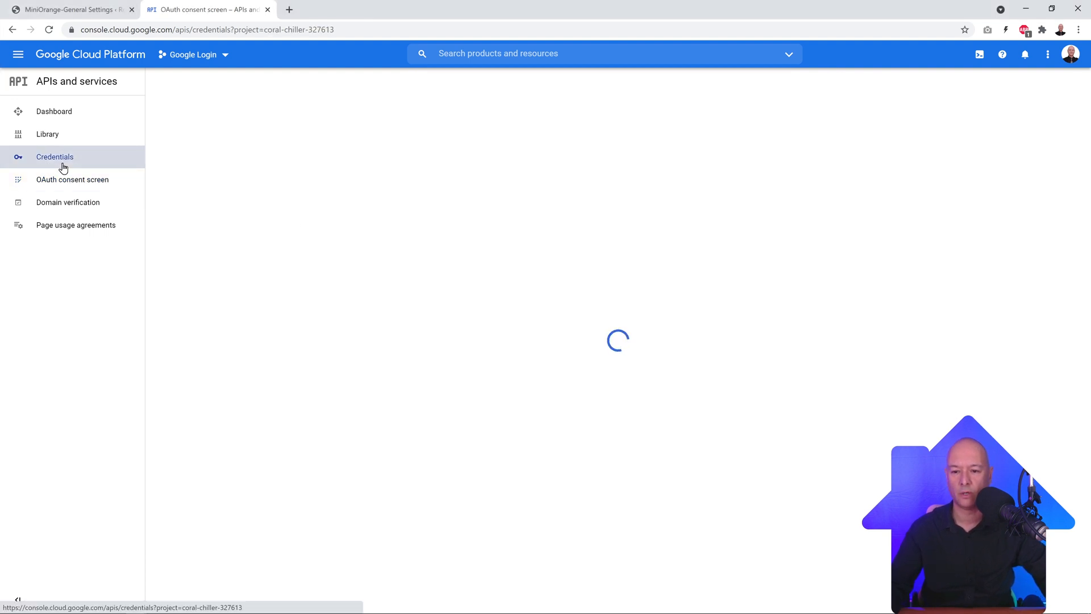
pyautogui.click(287, 81)
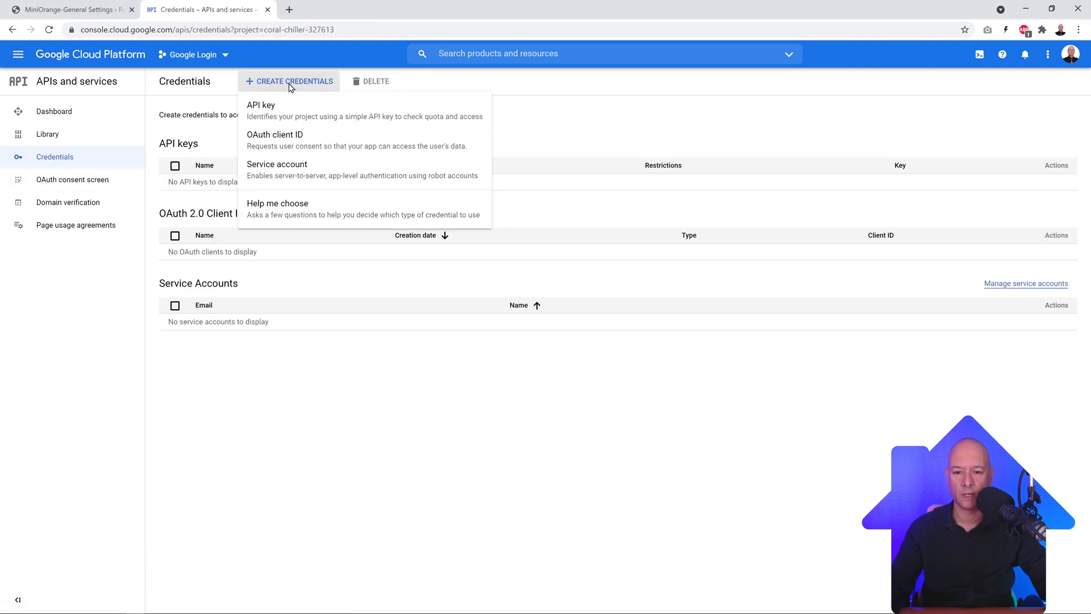
pyautogui.click(283, 149)
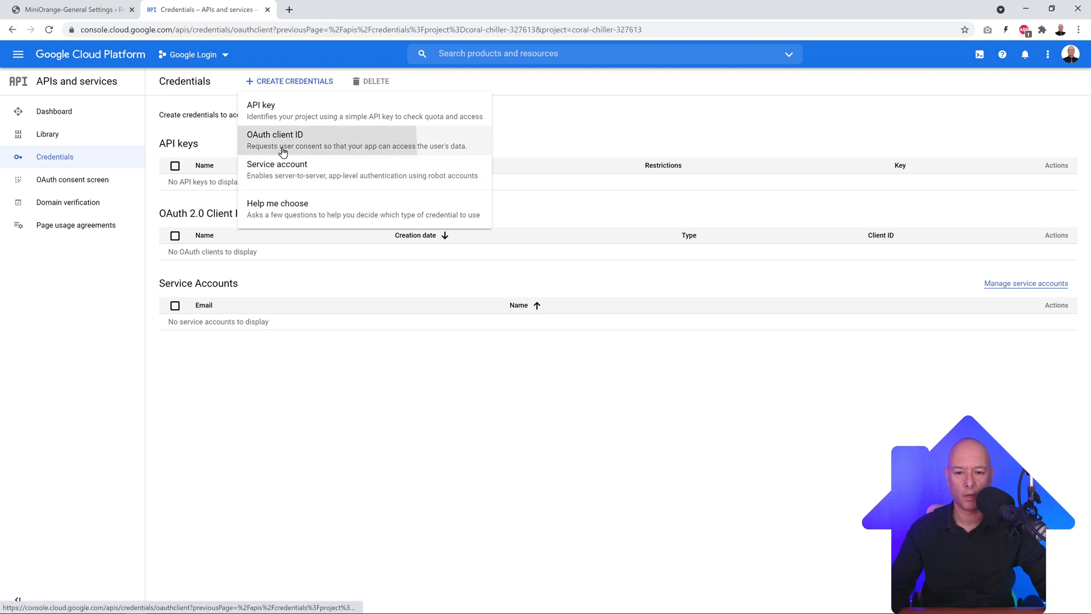
pyautogui.click(444, 177)
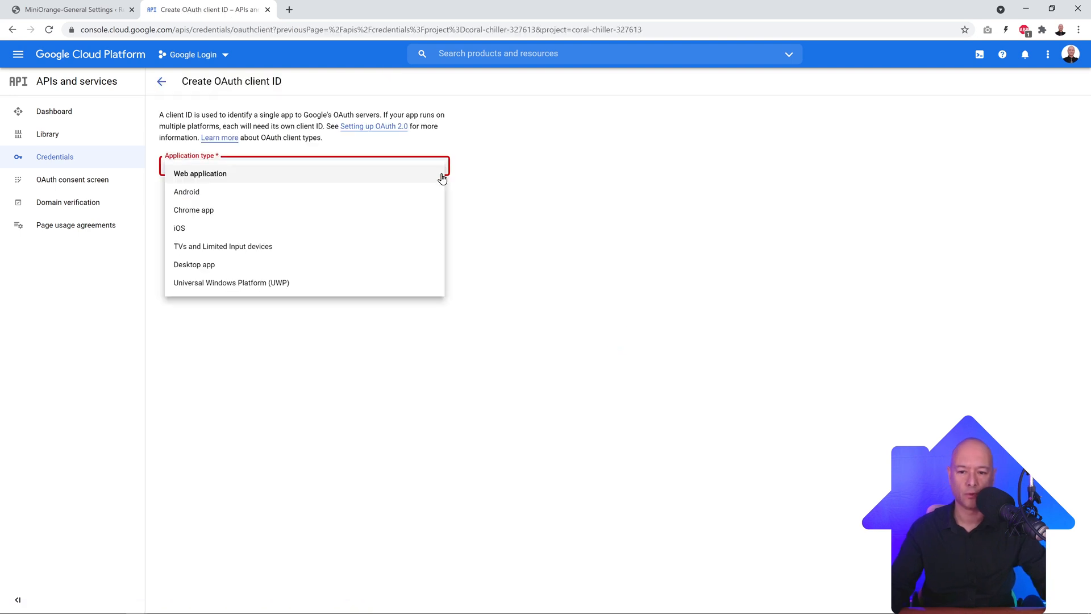
pyautogui.click(225, 180)
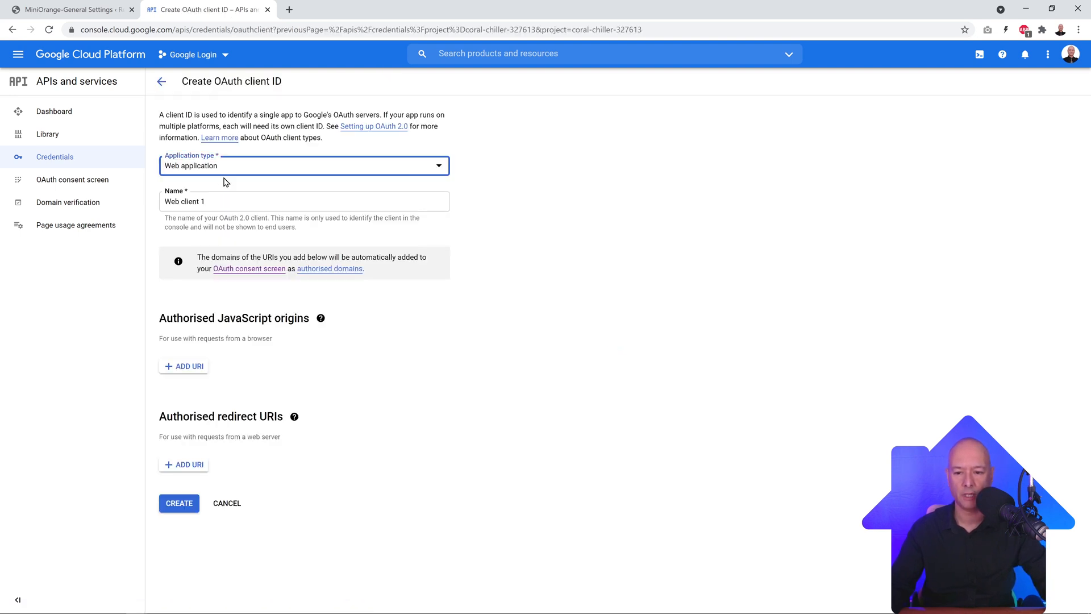
pyautogui.tripleClick(219, 206)
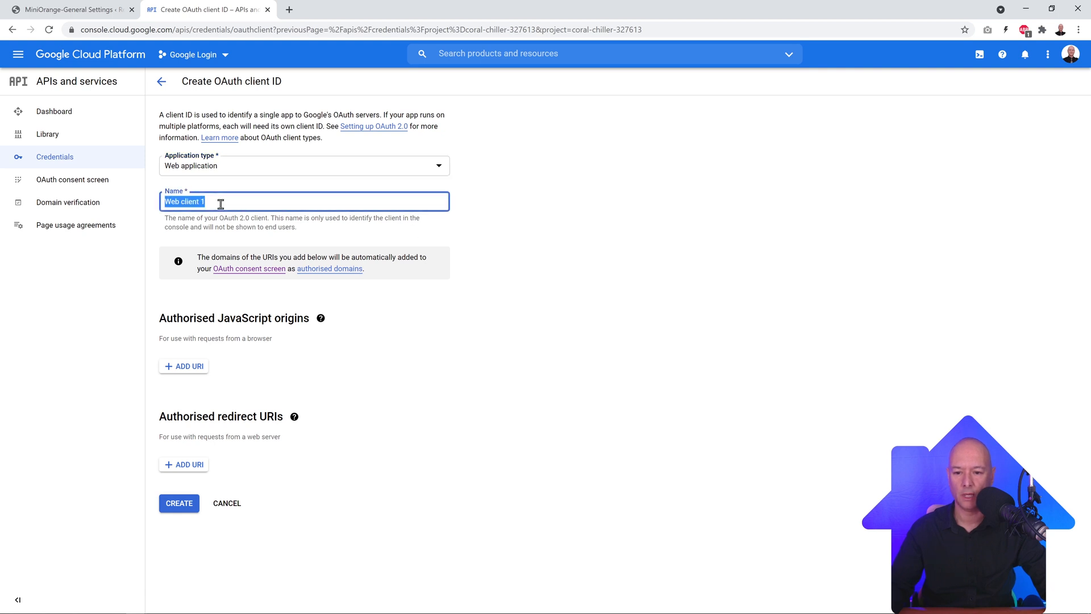
pyautogui.write('Real Est')
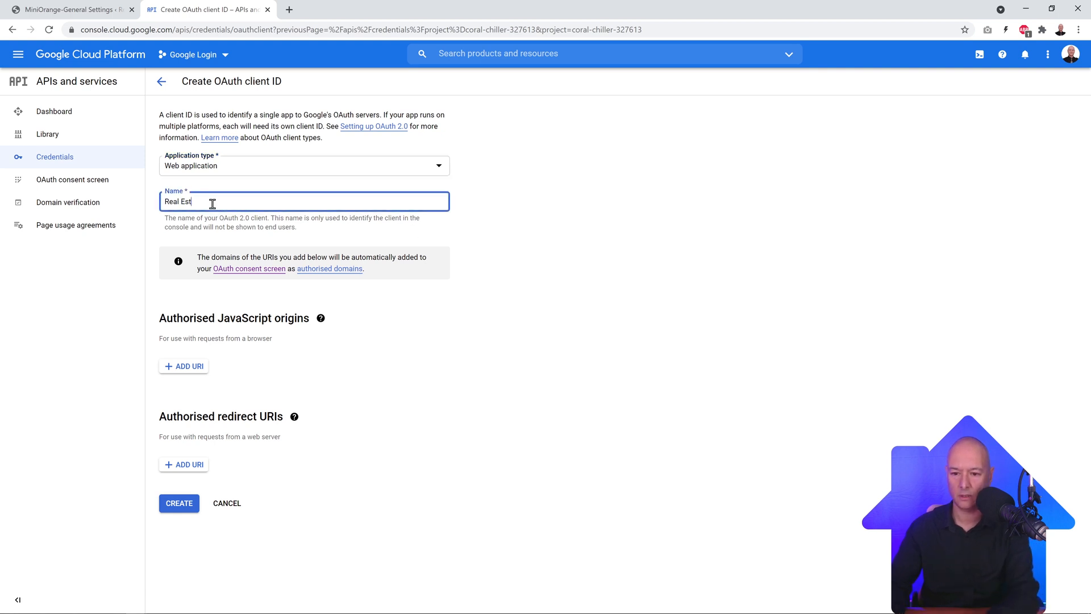
pyautogui.write('ate ')
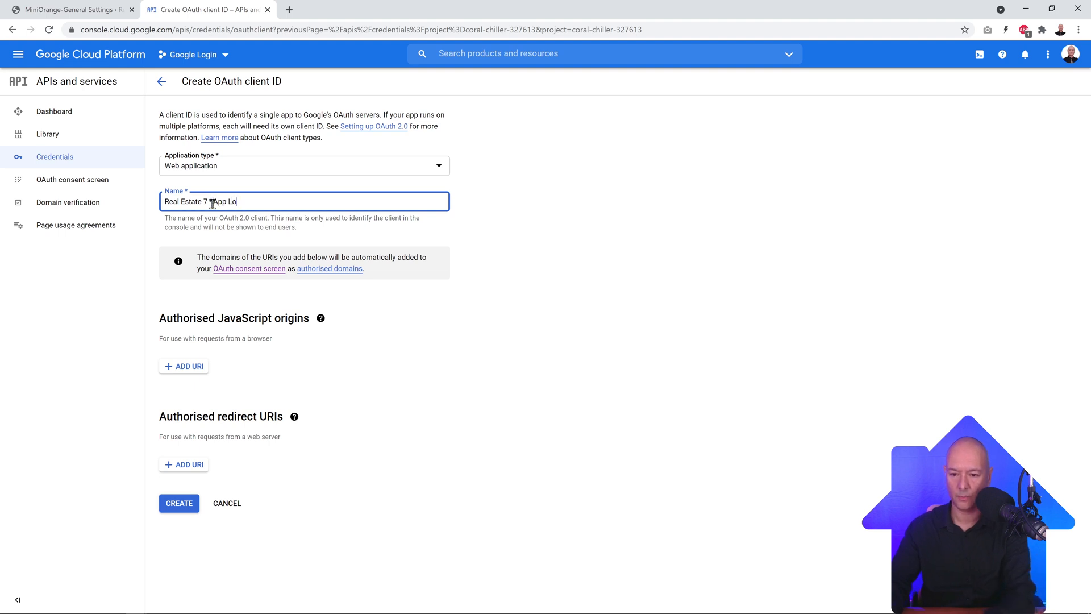
pyautogui.write('7 - App Login')
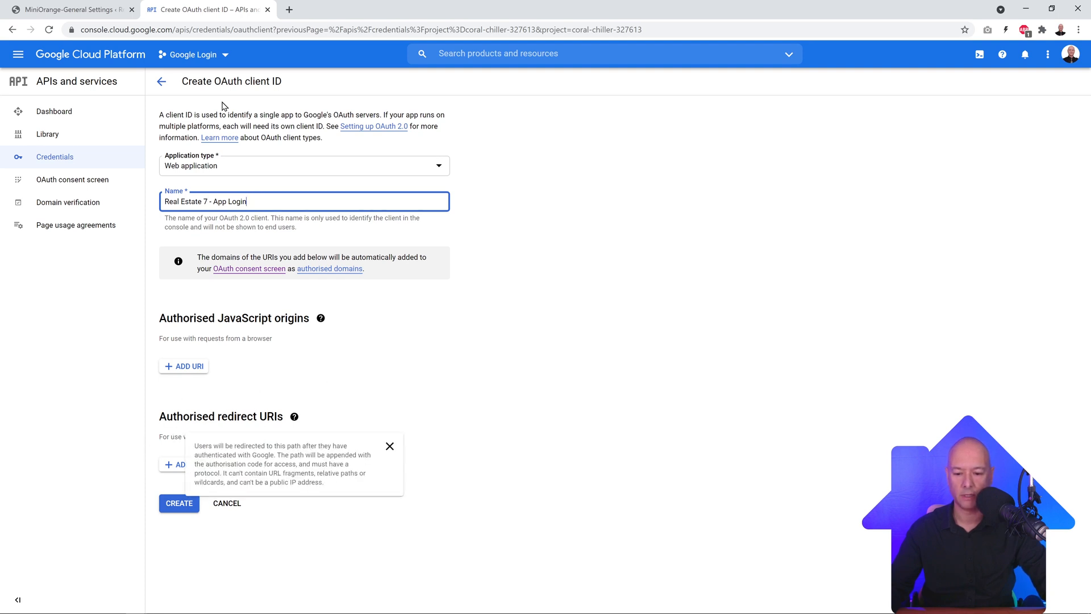
# Step: Add the site's Google callback URL from the WordPress instructions as redirect URI and create the client
pyautogui.click(69, 9)
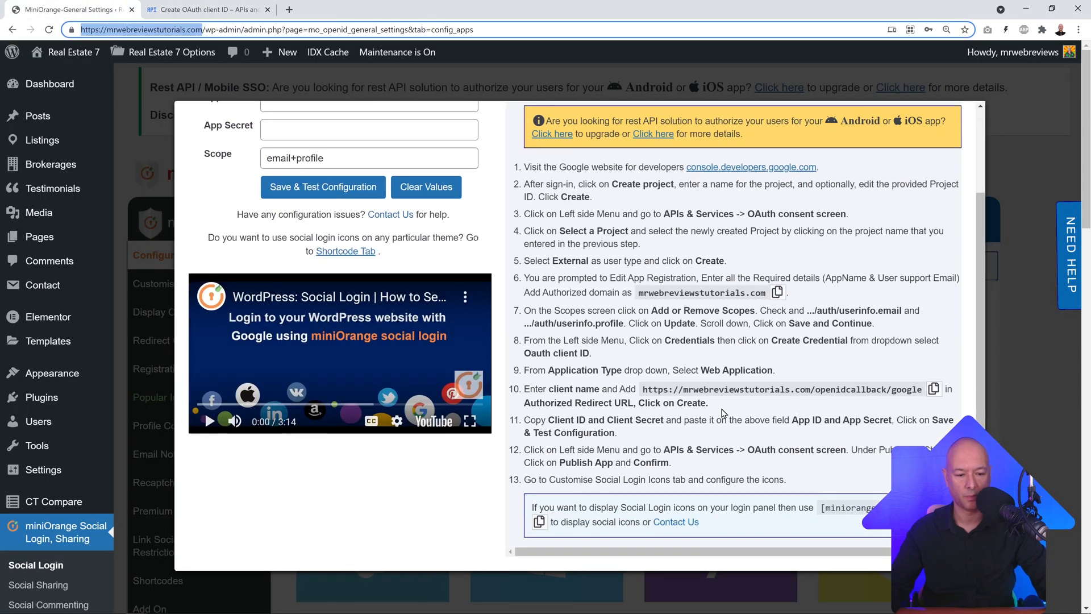
pyautogui.moveTo(642, 390); pyautogui.dragTo(919, 389)
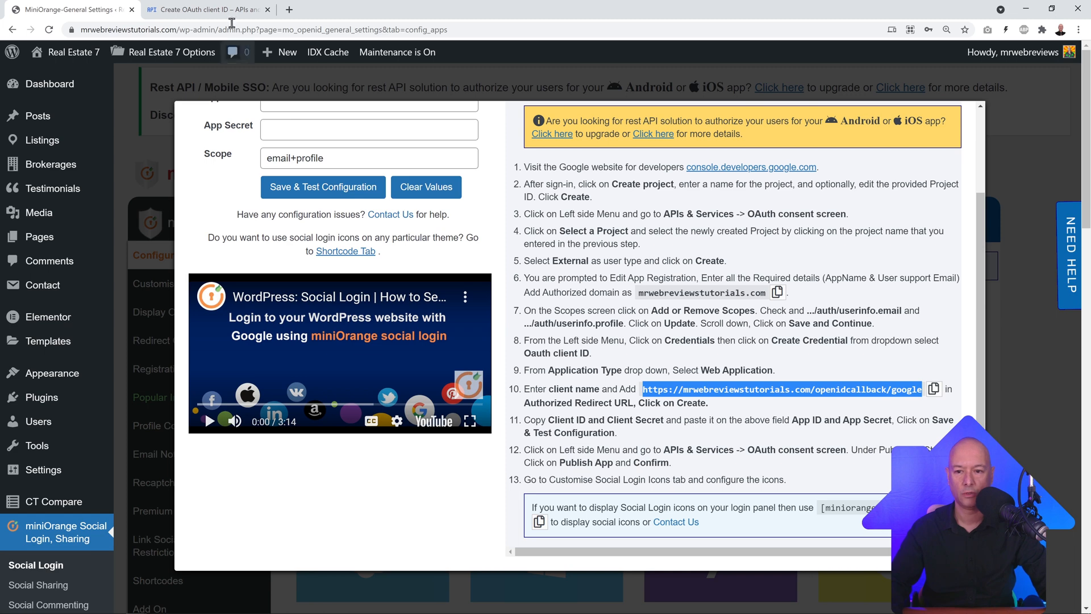
pyautogui.click(208, 9)
pyautogui.click(183, 464)
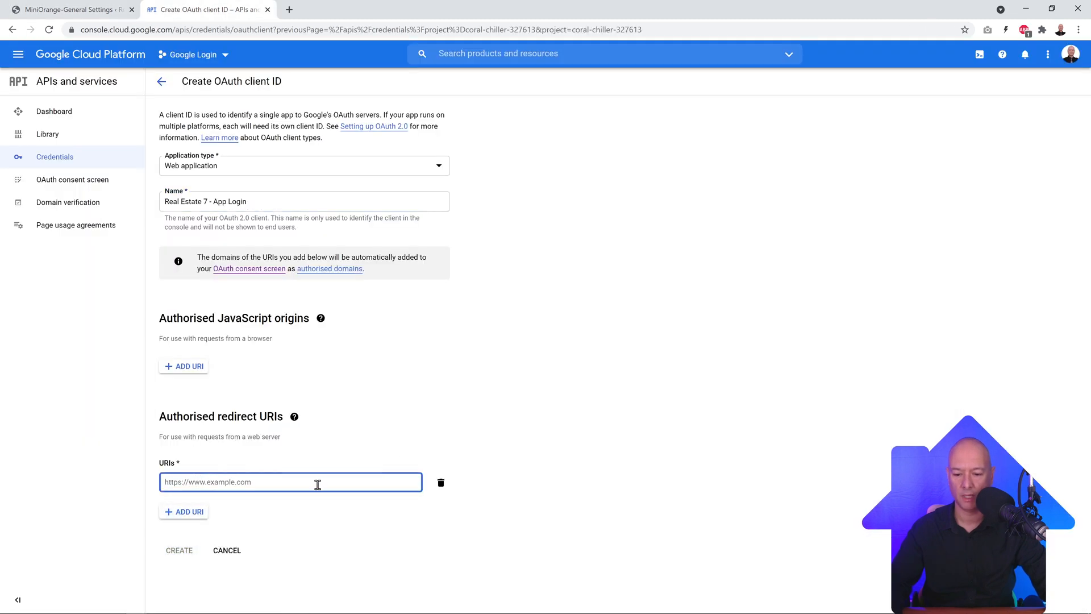
pyautogui.write('https://mrwebreviewtutorials.com/openidcallback/google')
pyautogui.click(316, 514)
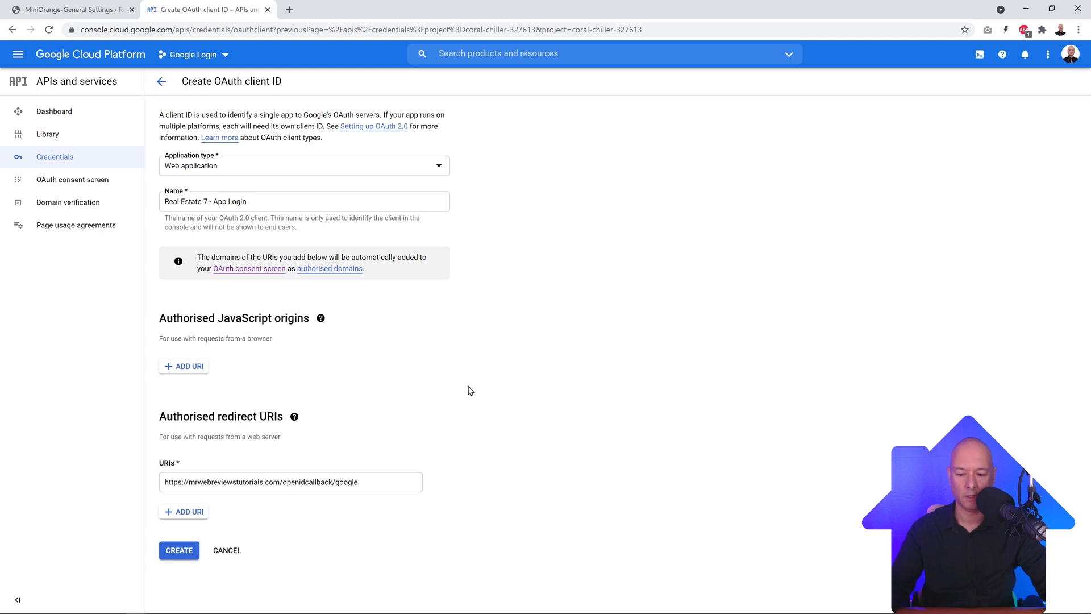
pyautogui.click(170, 553)
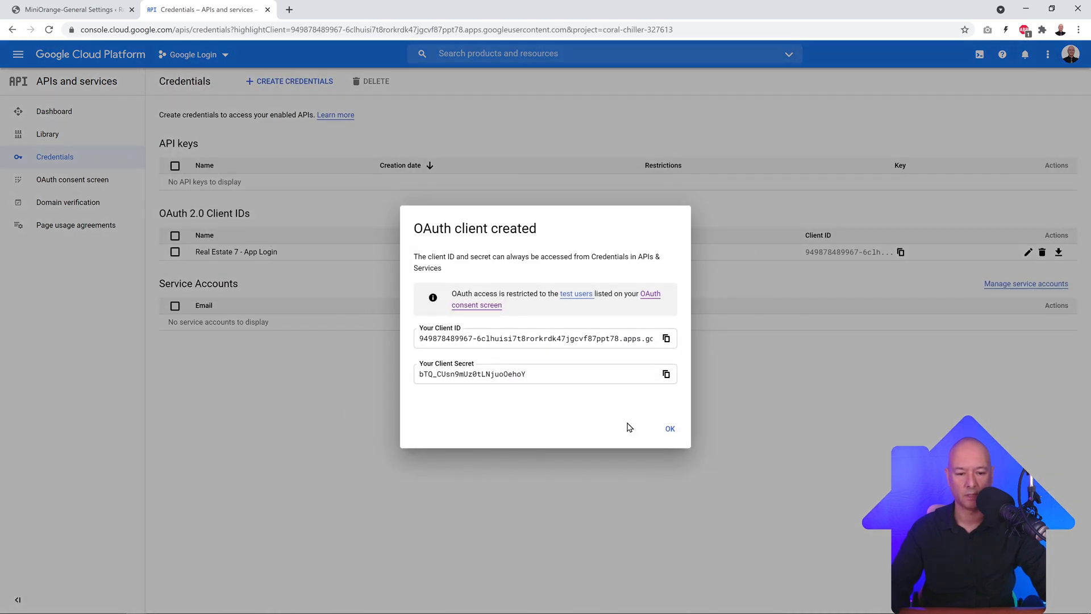
# Step: Copy the new Google client ID into the miniOrange App ID field
pyautogui.click(666, 339)
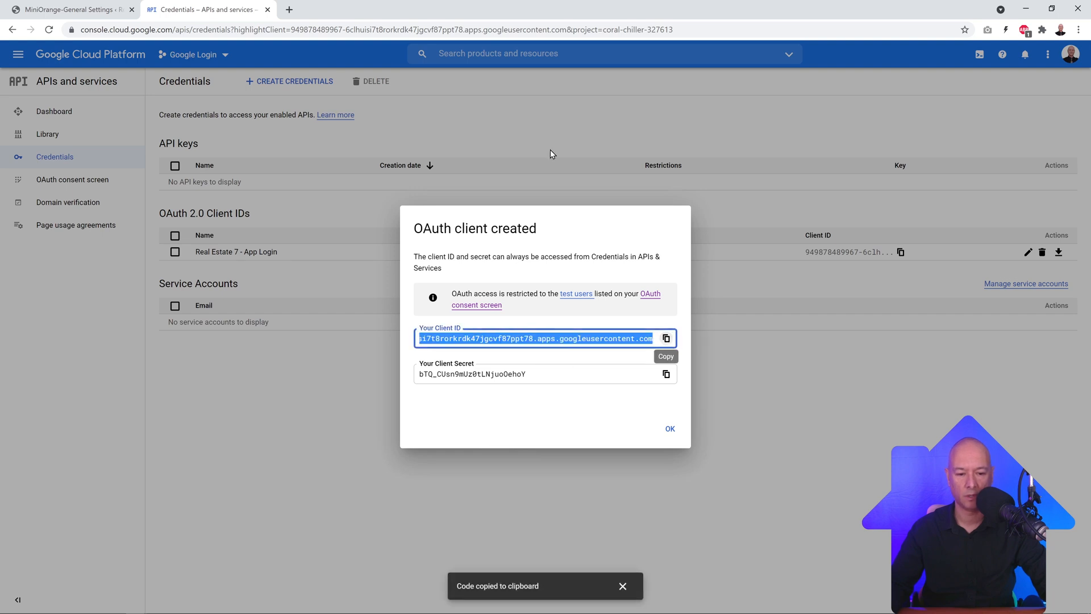
pyautogui.click(71, 10)
pyautogui.scroll(2, 347, 187)
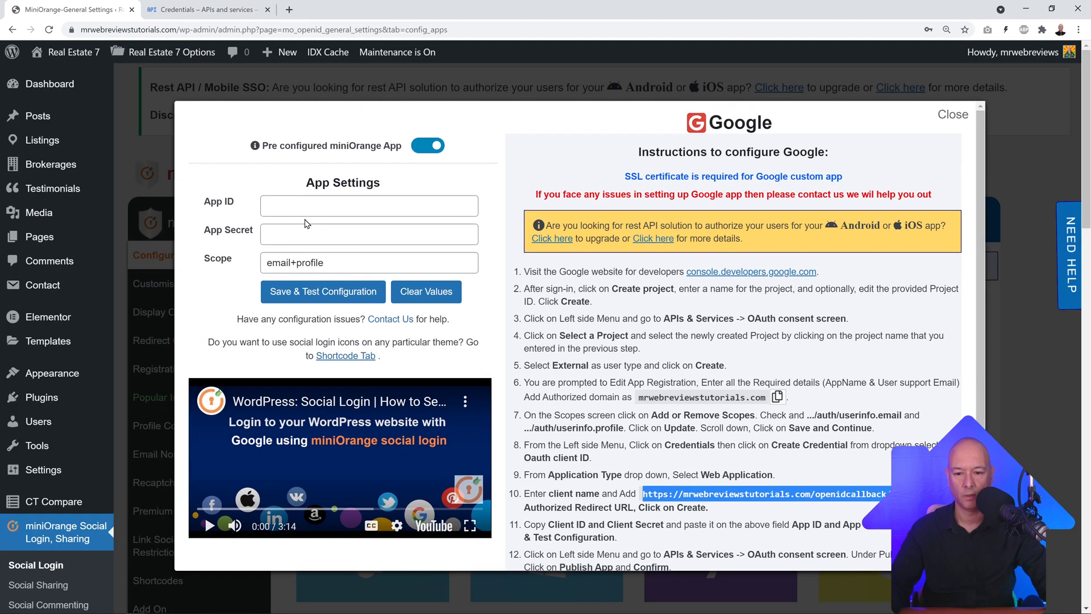
pyautogui.click(301, 207)
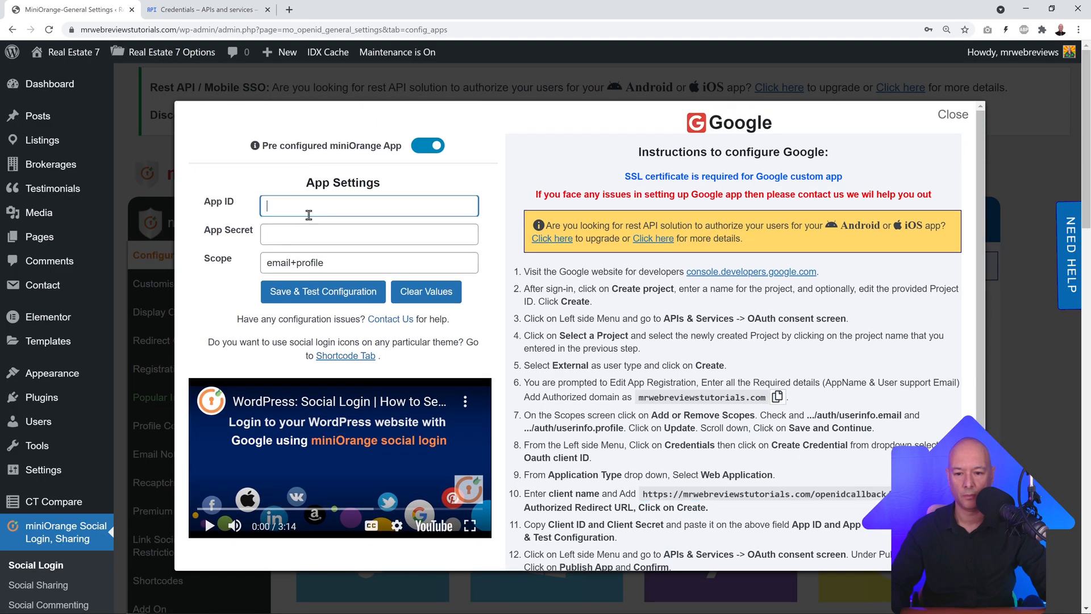
# Step: Paste the client secret into App Secret, then save and test the configuration
pyautogui.click(212, 7)
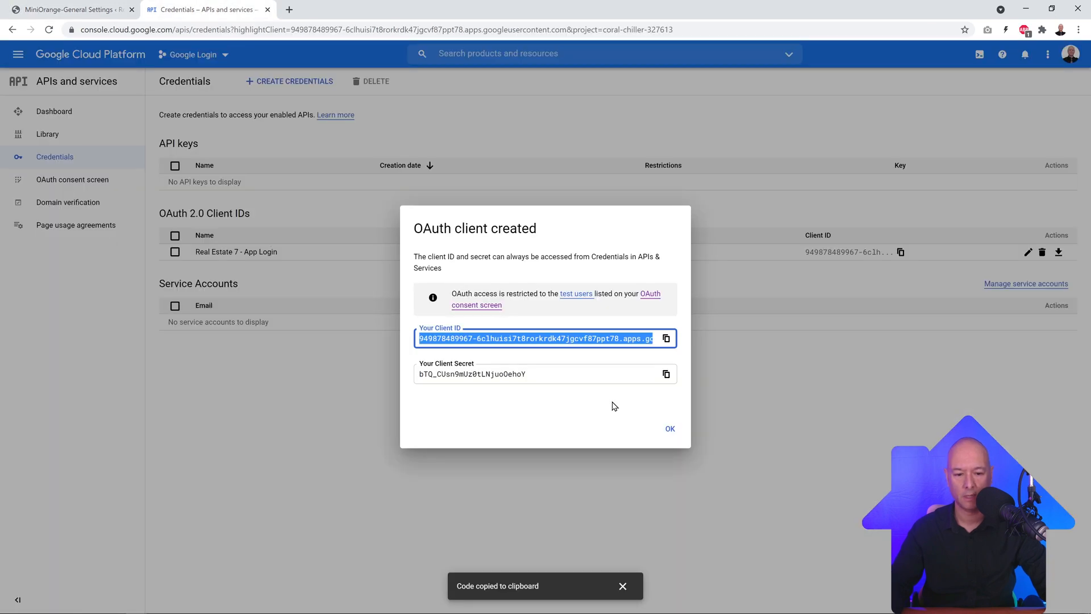
pyautogui.click(666, 374)
pyautogui.click(74, 10)
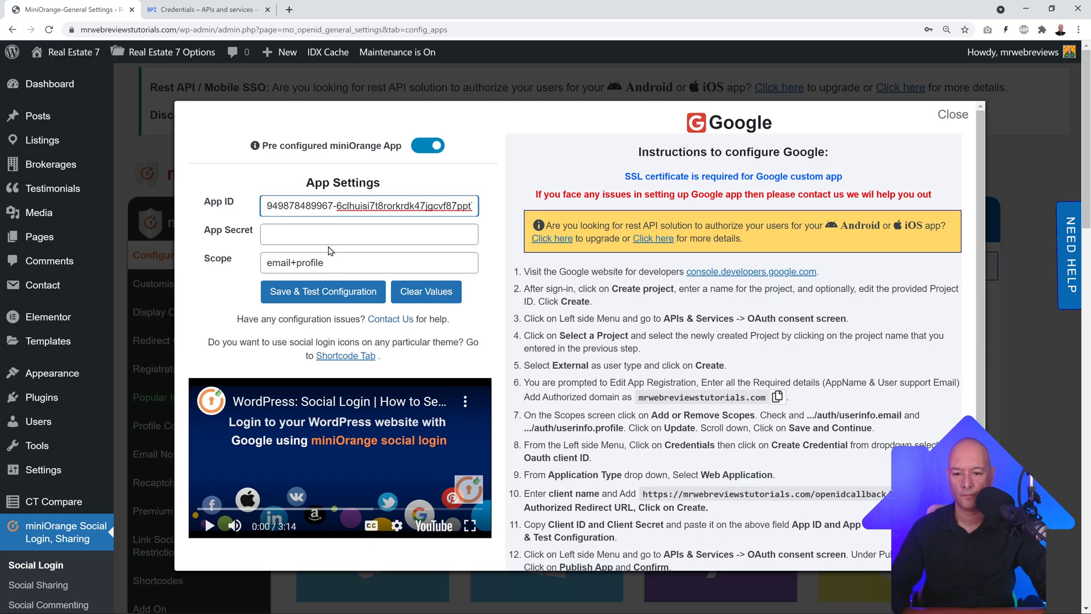
pyautogui.click(328, 239)
pyautogui.hotkey('ctrl', 'v')
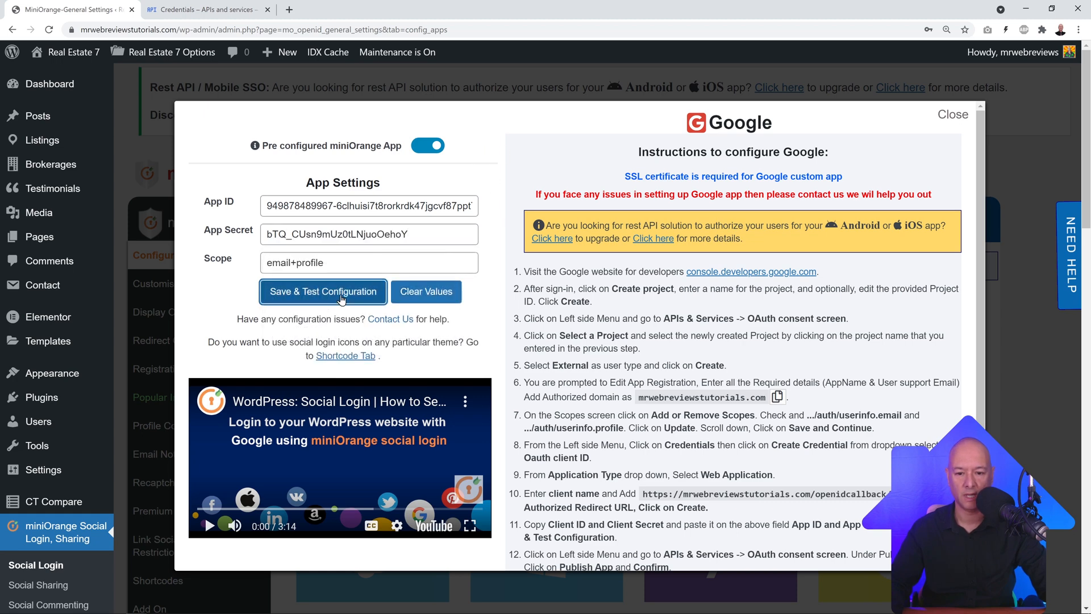
pyautogui.click(342, 298)
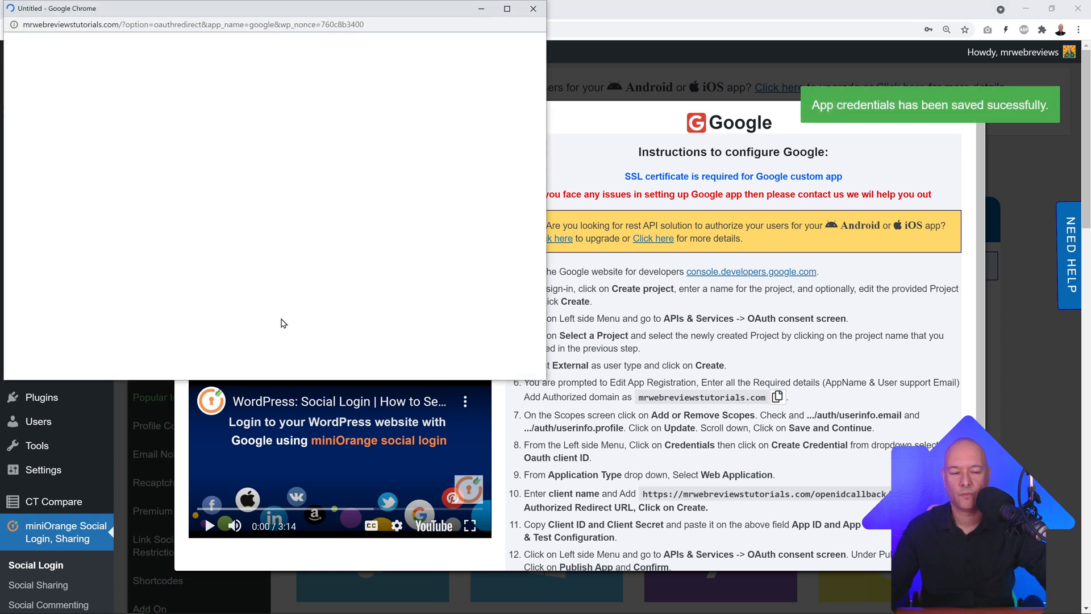